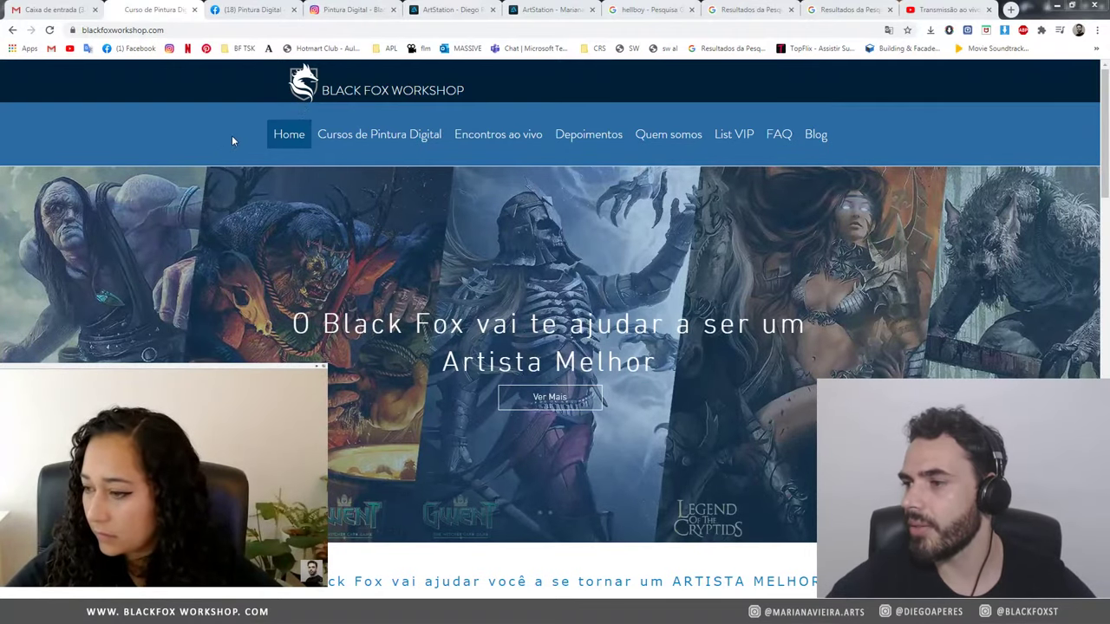
Step: Bring up the Pintura Digital - RAPOSAS NEGRAS group and browse members' artwork posts in its feed
left_click(250, 9)
scroll(351, 121, "up", 3)
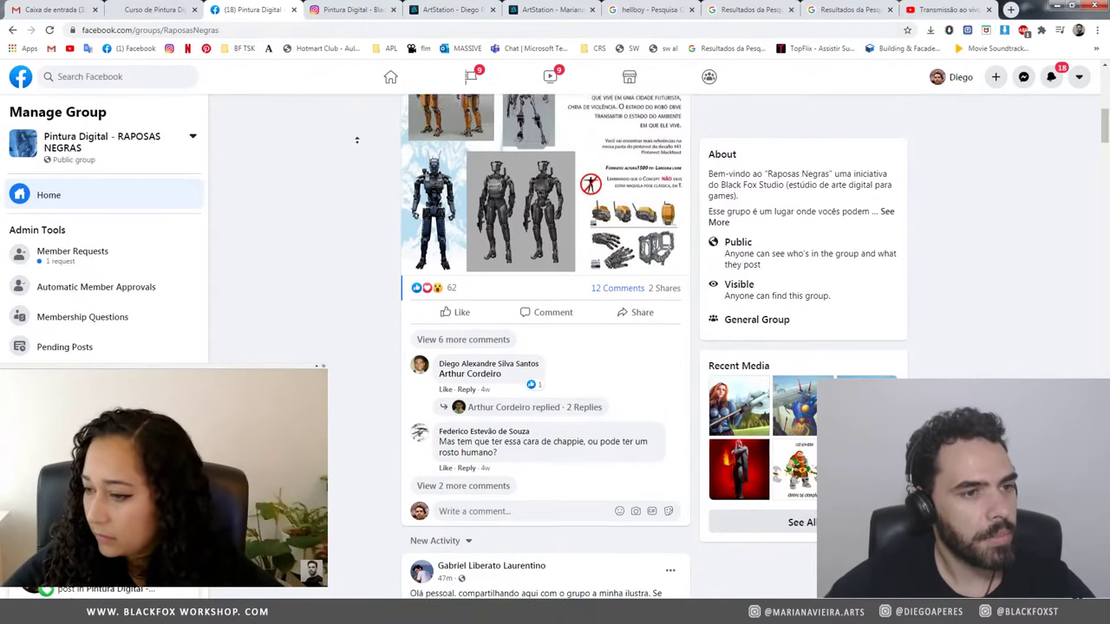
scroll(326, 214, "up", 3)
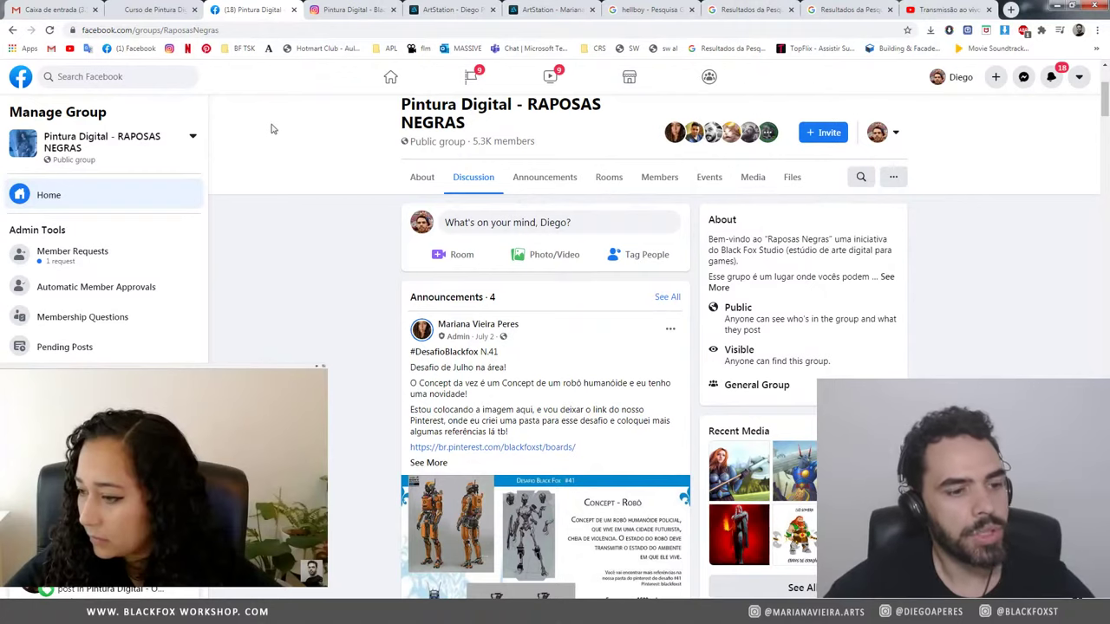
scroll(280, 177, "down", 1)
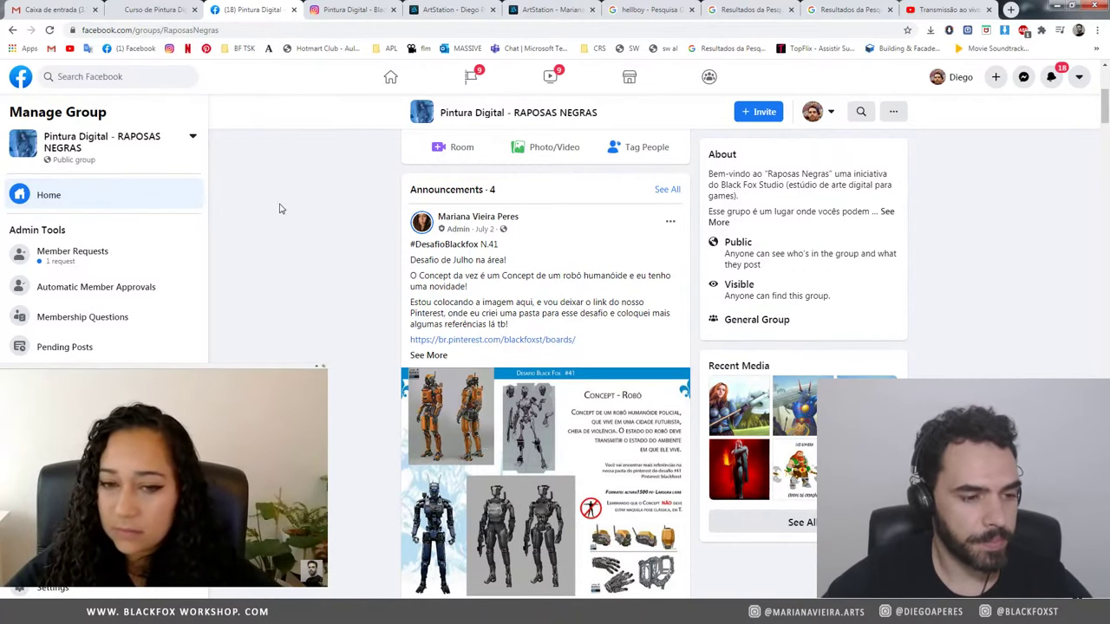
scroll(279, 208, "down", 1)
scroll(276, 259, "down", 1)
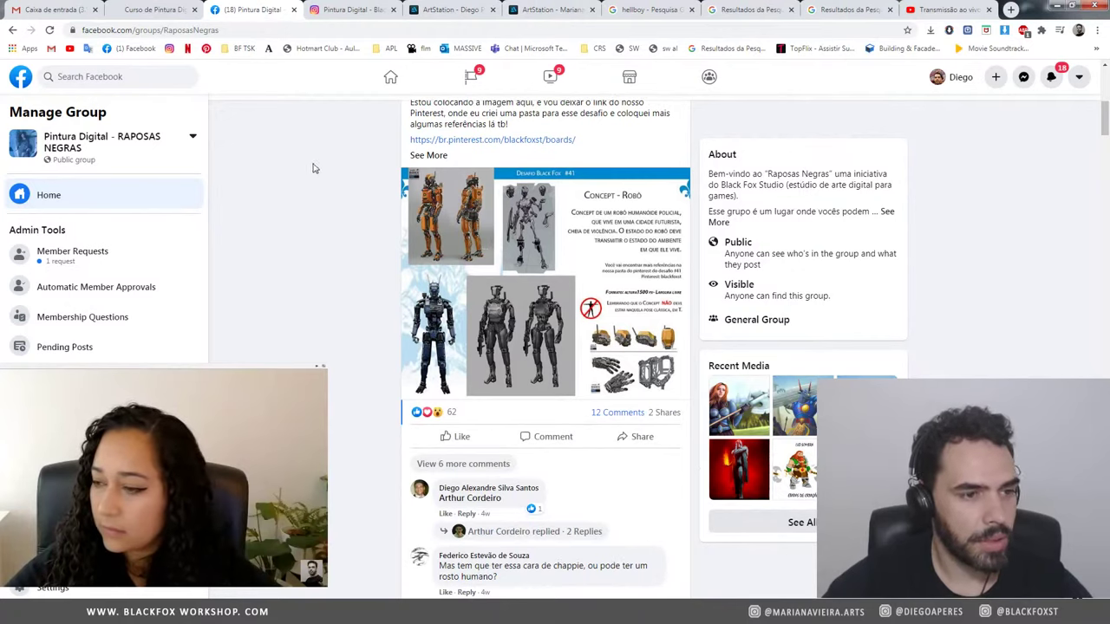
scroll(252, 189, "down", 2)
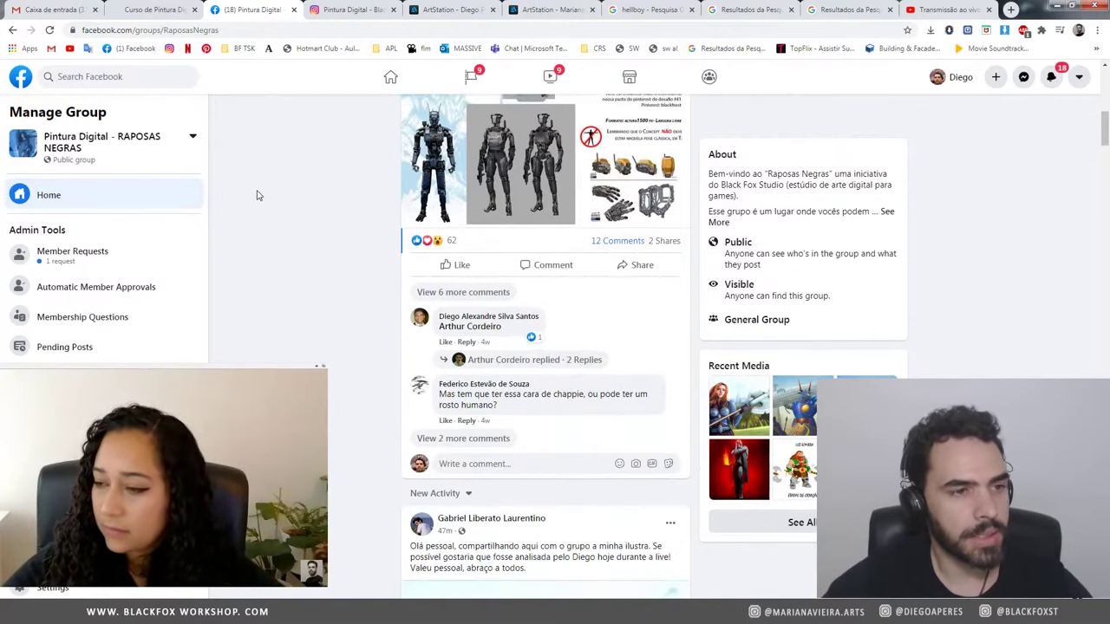
scroll(260, 195, "down", 1)
scroll(286, 204, "down", 1)
scroll(304, 206, "down", 1)
scroll(304, 202, "down", 3)
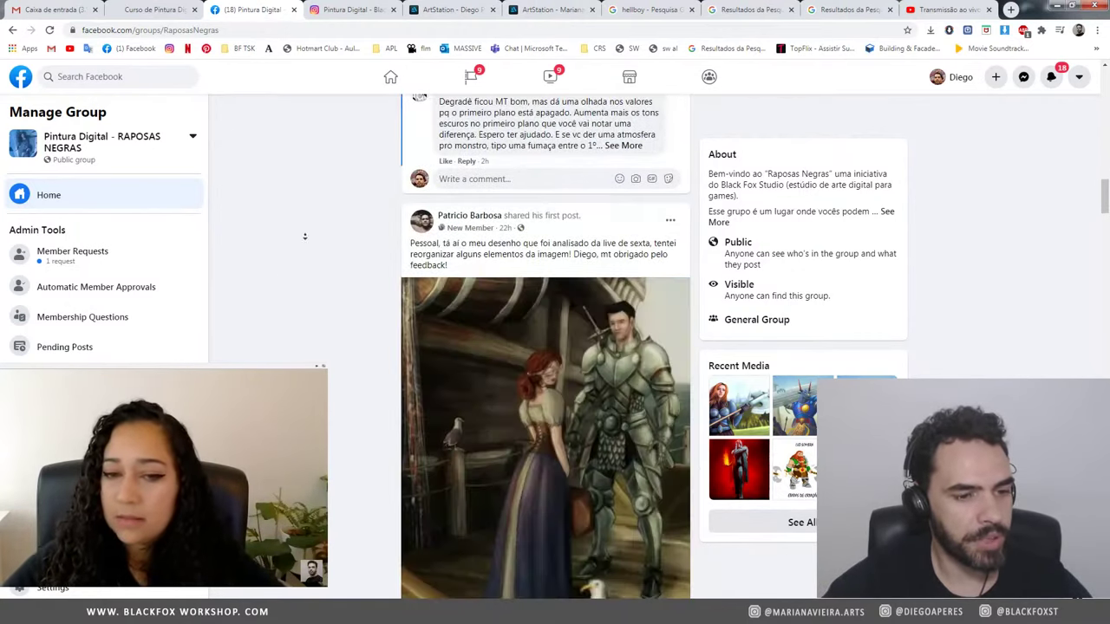
scroll(306, 201, "down", 3)
scroll(312, 201, "down", 3)
scroll(316, 196, "down", 3)
scroll(312, 191, "up", 5)
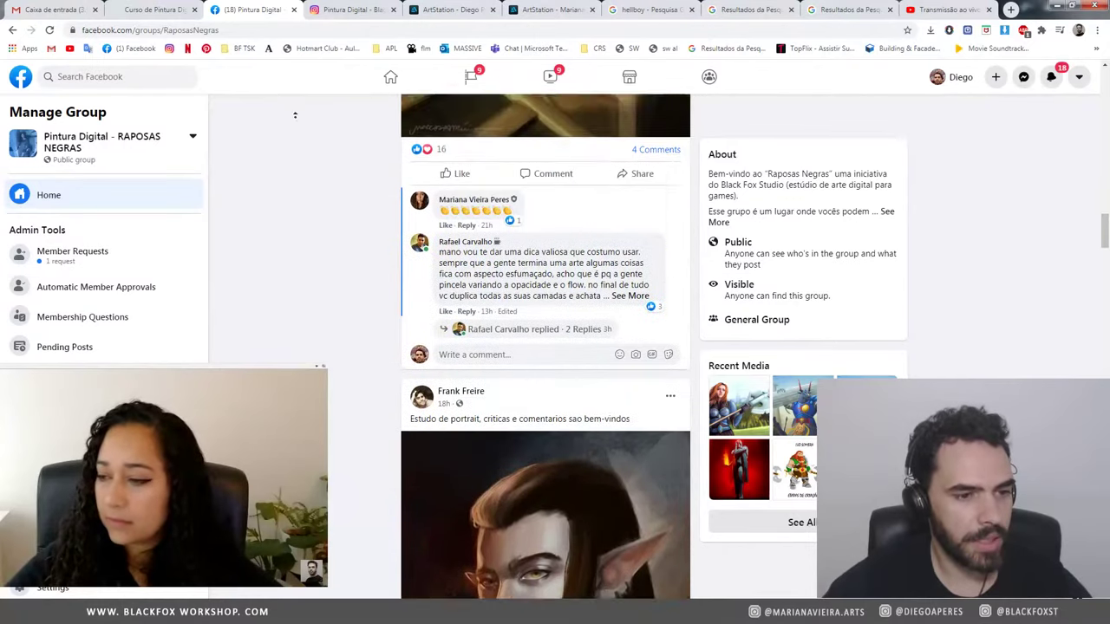
scroll(299, 174, "up", 3)
scroll(292, 182, "up", 3)
scroll(288, 160, "up", 1)
scroll(288, 173, "up", 1)
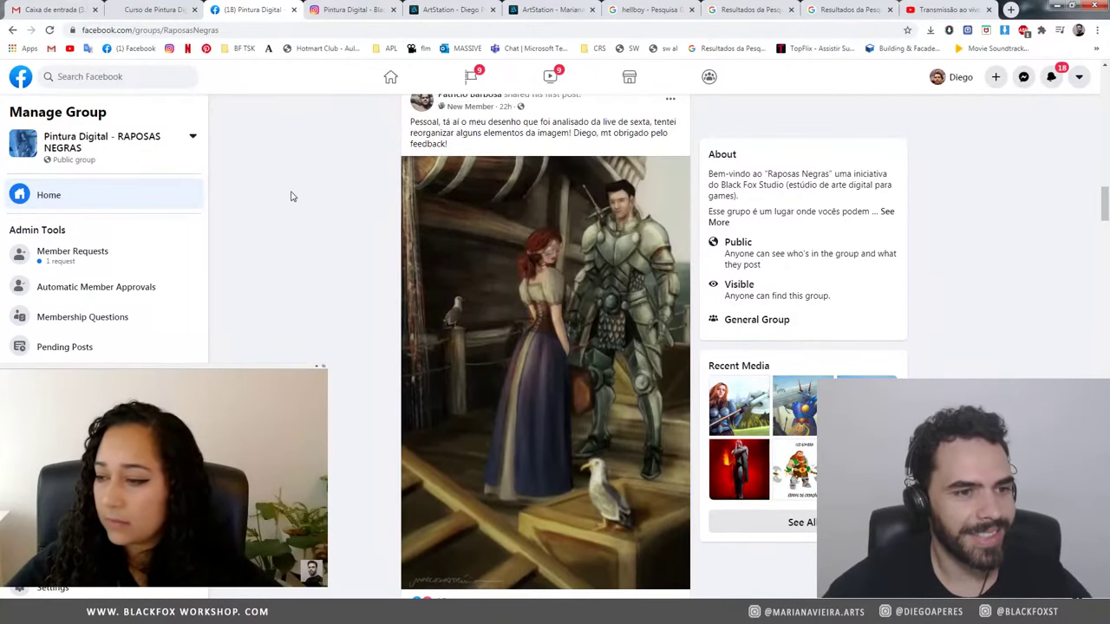
scroll(291, 195, "up", 1)
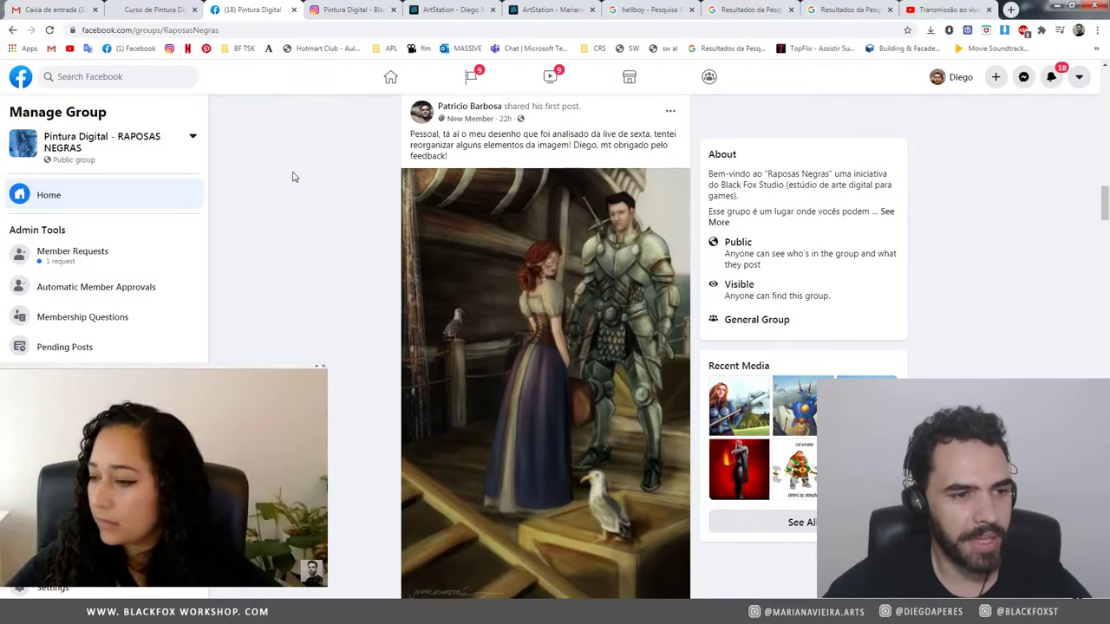
scroll(298, 147, "up", 1)
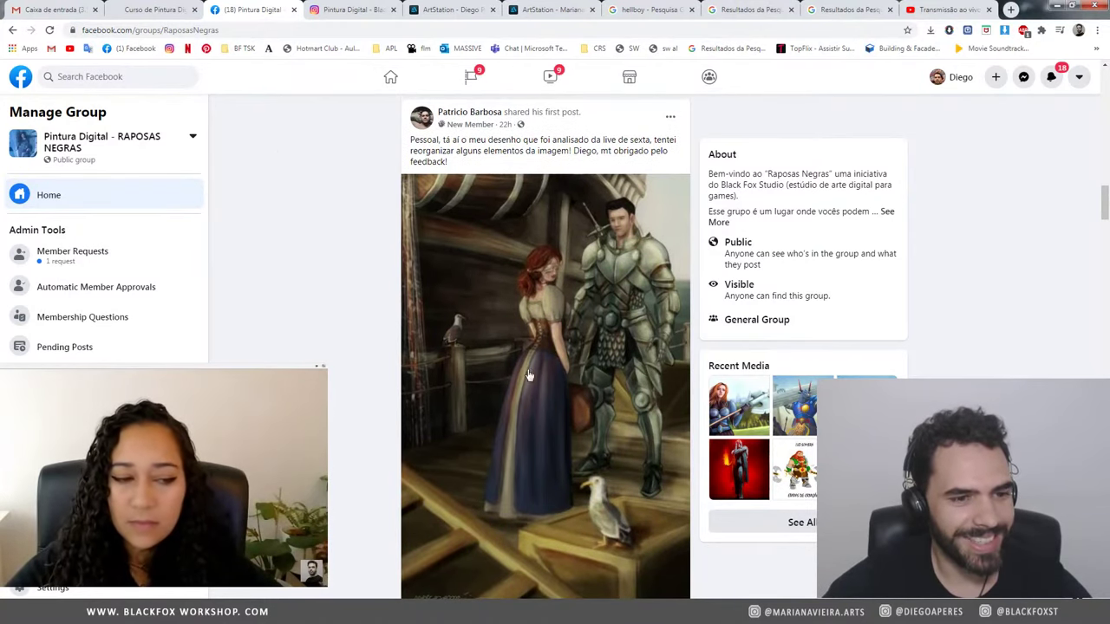
scroll(282, 217, "down", 1)
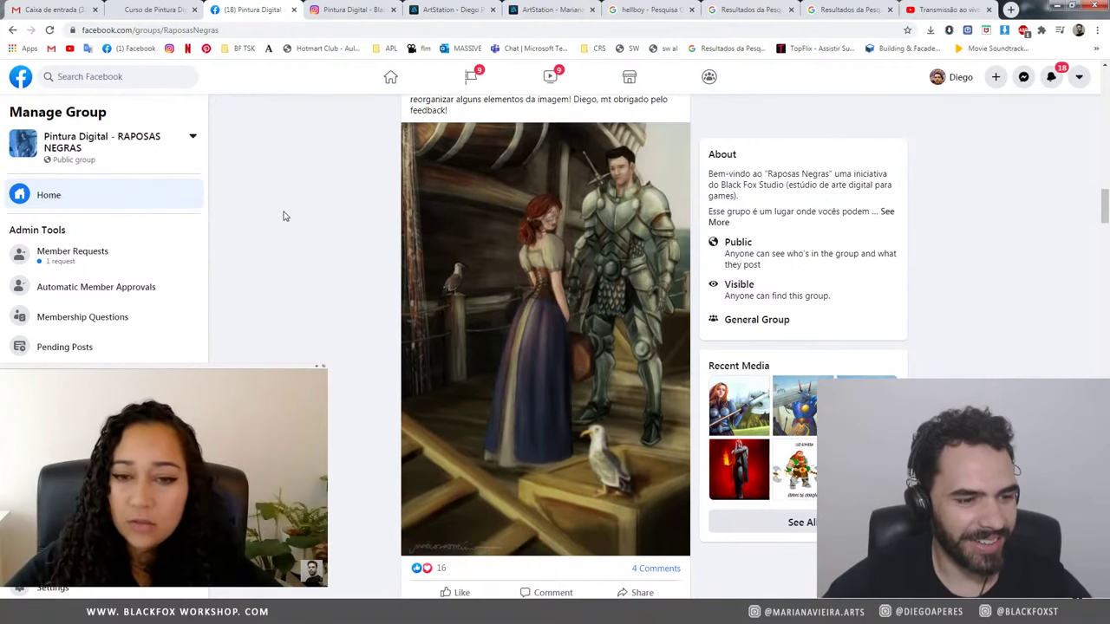
scroll(283, 216, "down", 2)
scroll(286, 261, "down", 1)
scroll(290, 268, "down", 4)
scroll(288, 268, "down", 1)
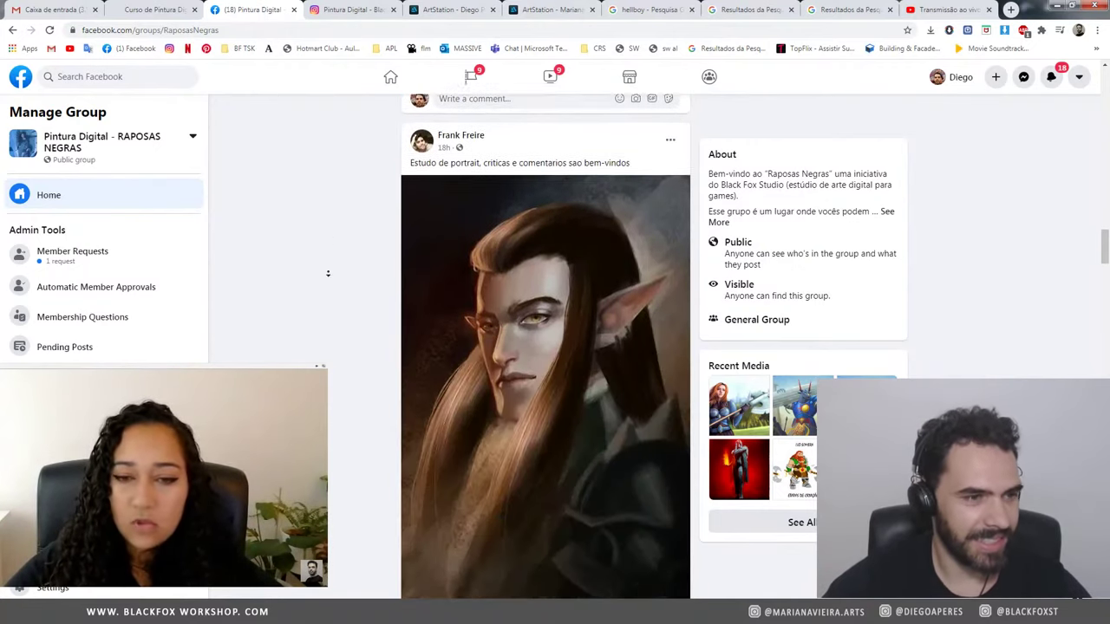
scroll(328, 274, "down", 6)
scroll(318, 173, "down", 8)
scroll(332, 208, "up", 1)
scroll(312, 173, "up", 8)
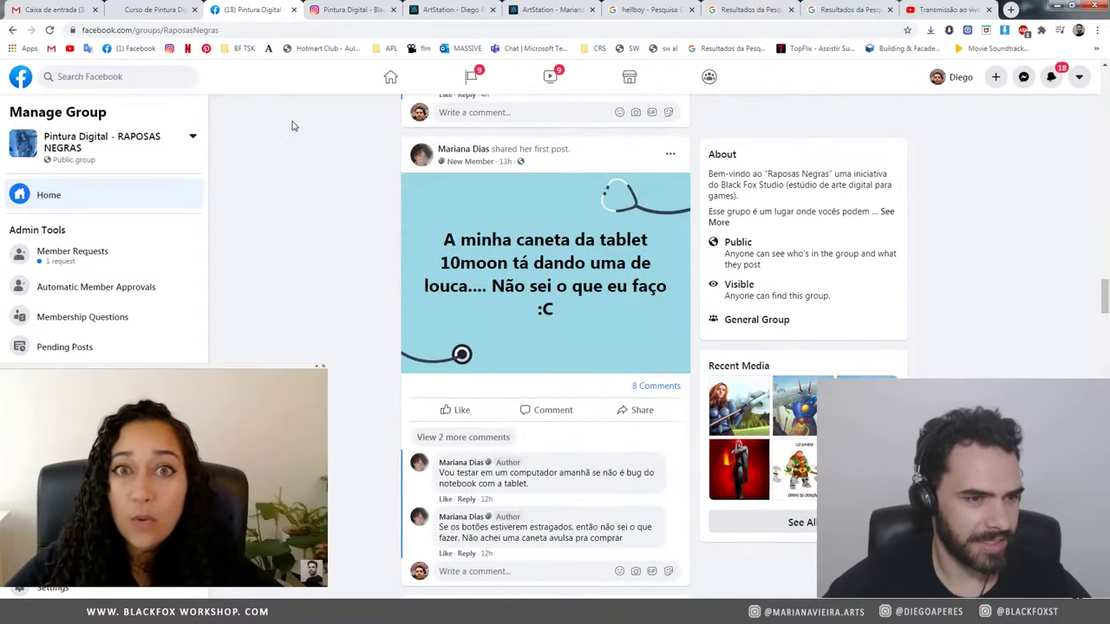
scroll(282, 174, "down", 4)
scroll(277, 217, "down", 4)
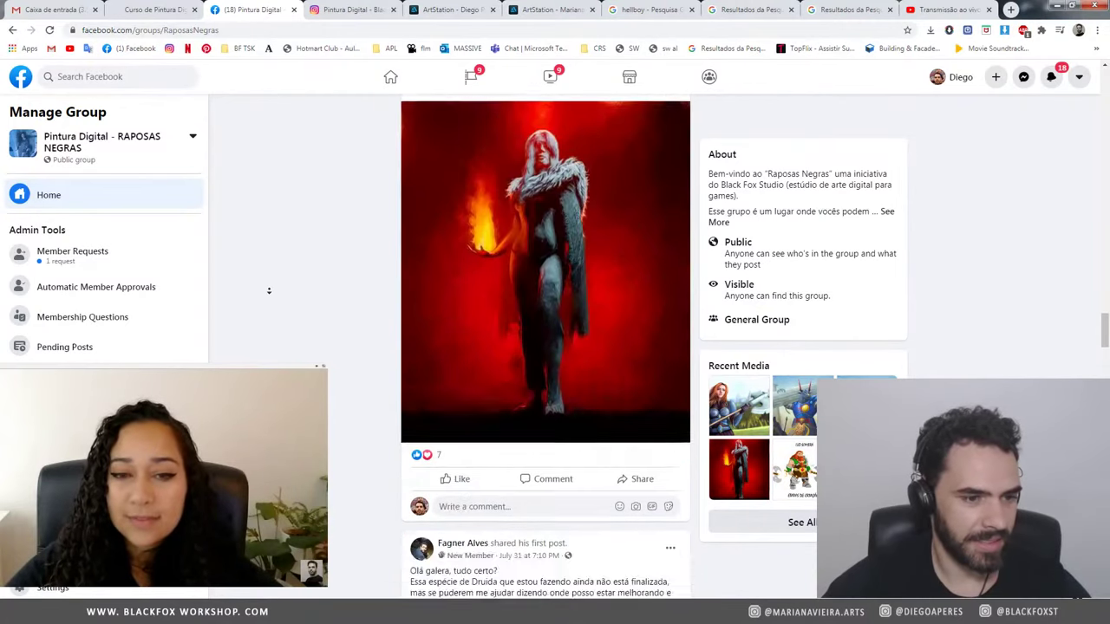
scroll(287, 190, "down", 4)
scroll(284, 221, "down", 2)
scroll(291, 203, "up", 3)
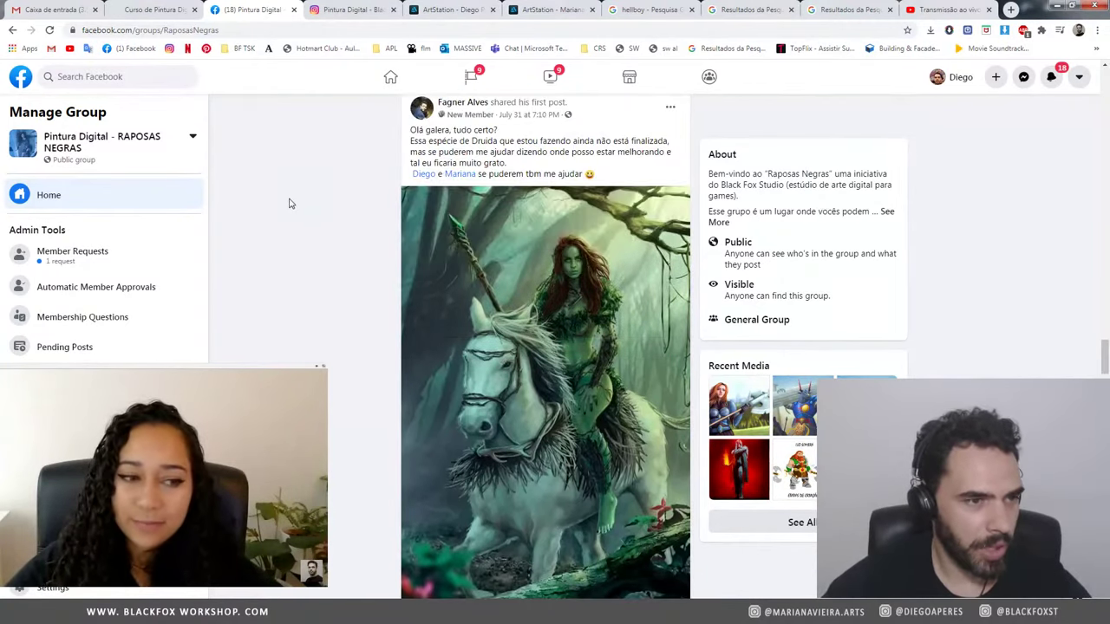
scroll(293, 187, "up", 1)
scroll(298, 188, "down", 1)
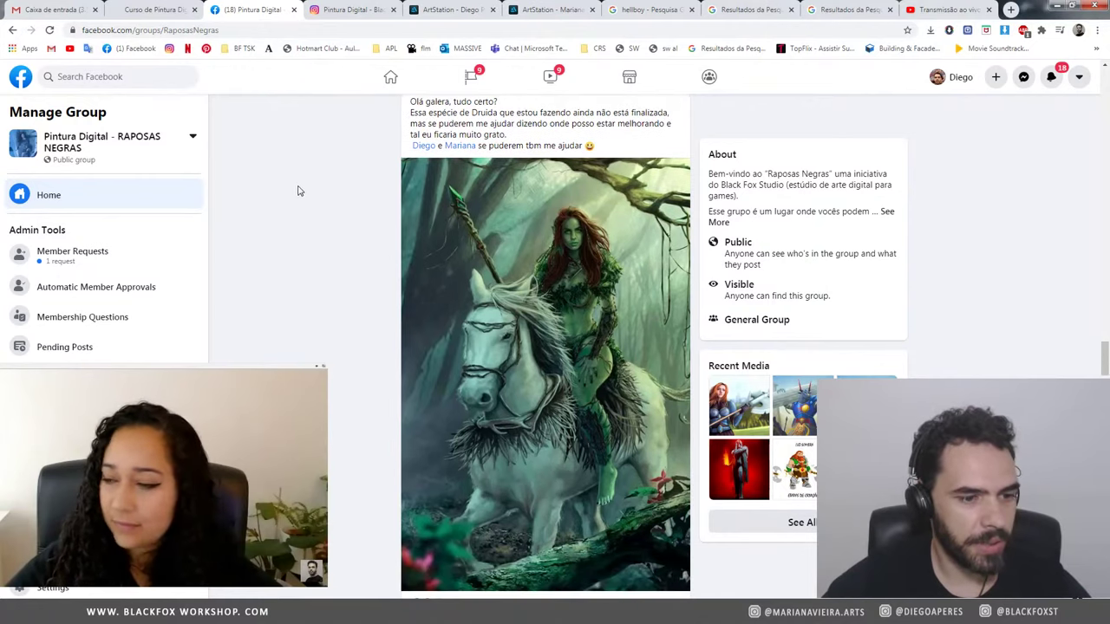
scroll(299, 161, "down", 3)
scroll(304, 174, "down", 6)
scroll(314, 182, "down", 5)
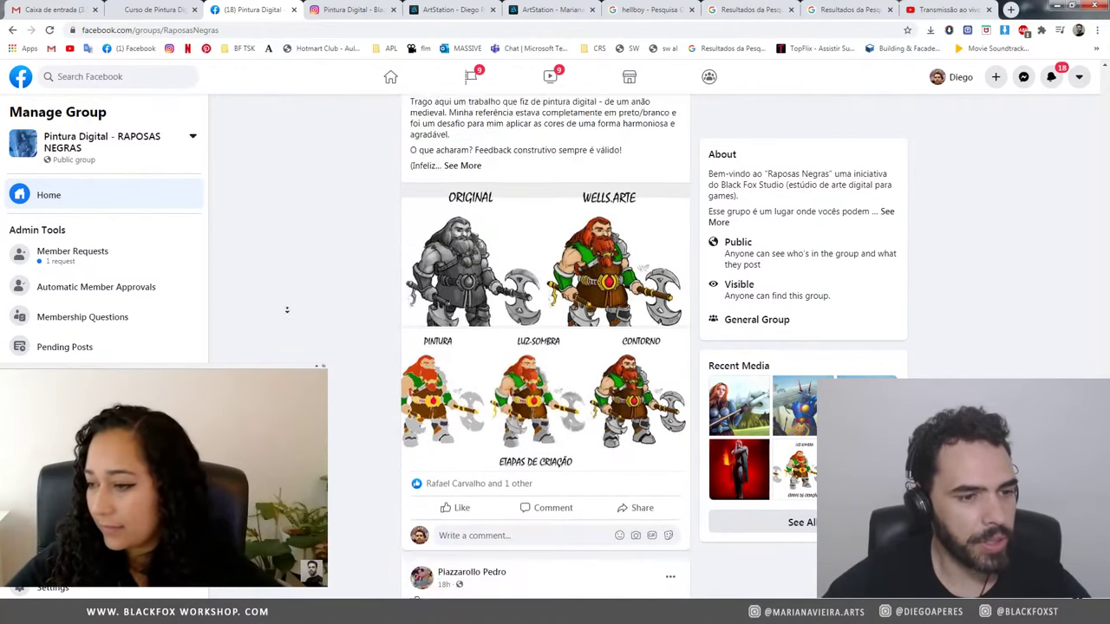
scroll(315, 208, "down", 1)
scroll(319, 229, "down", 4)
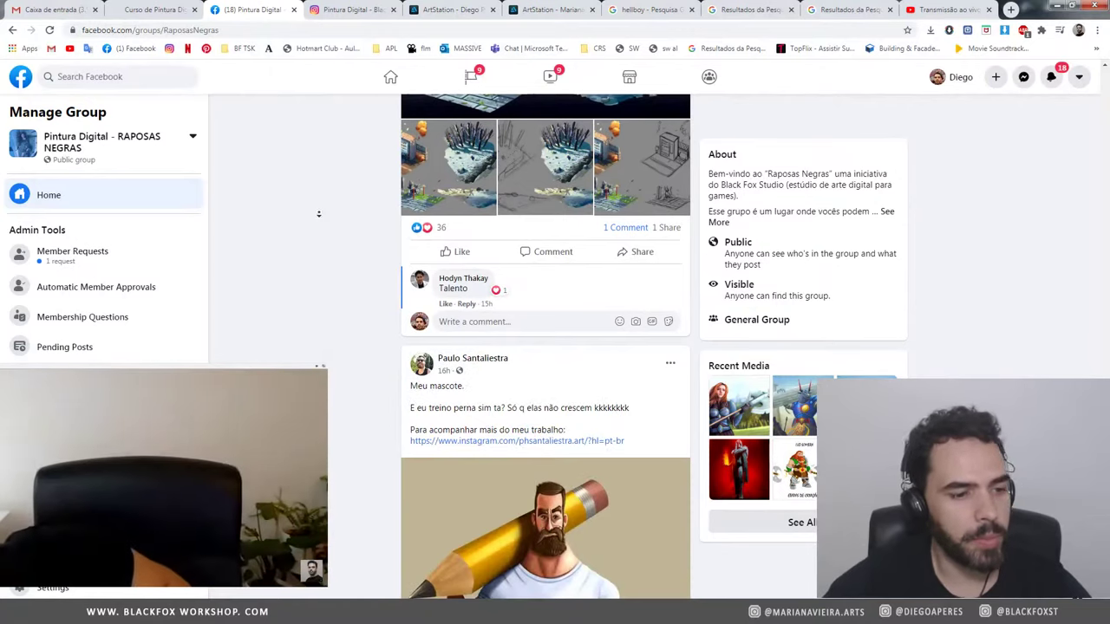
scroll(329, 226, "down", 5)
scroll(347, 191, "down", 1)
scroll(307, 268, "down", 3)
scroll(321, 217, "down", 5)
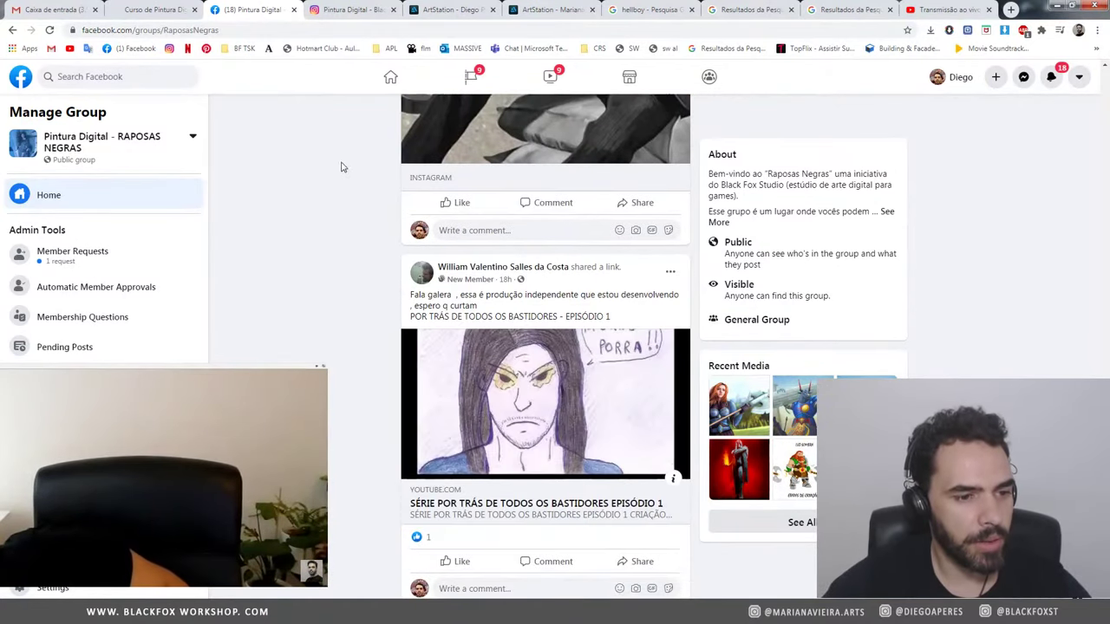
scroll(345, 200, "down", 5)
scroll(344, 234, "down", 4)
scroll(340, 264, "down", 4)
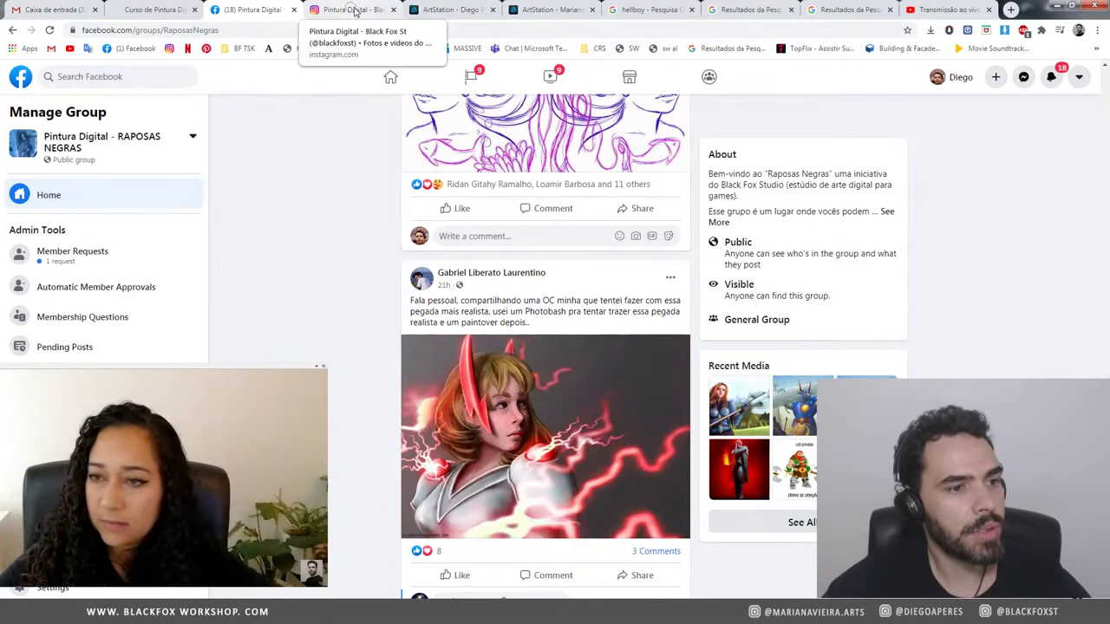
Step: Switch to the blackfoxst studio profile on Instagram
left_click(355, 10)
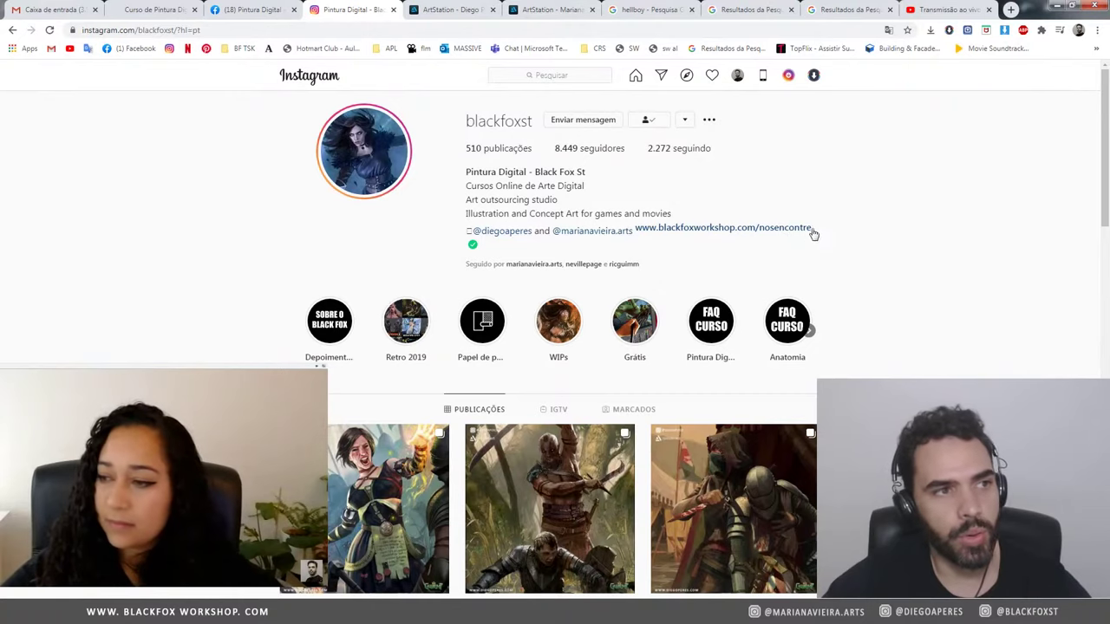
Step: Bring up the first artist's ArtStation portfolio and scroll through its artwork
left_click(451, 10)
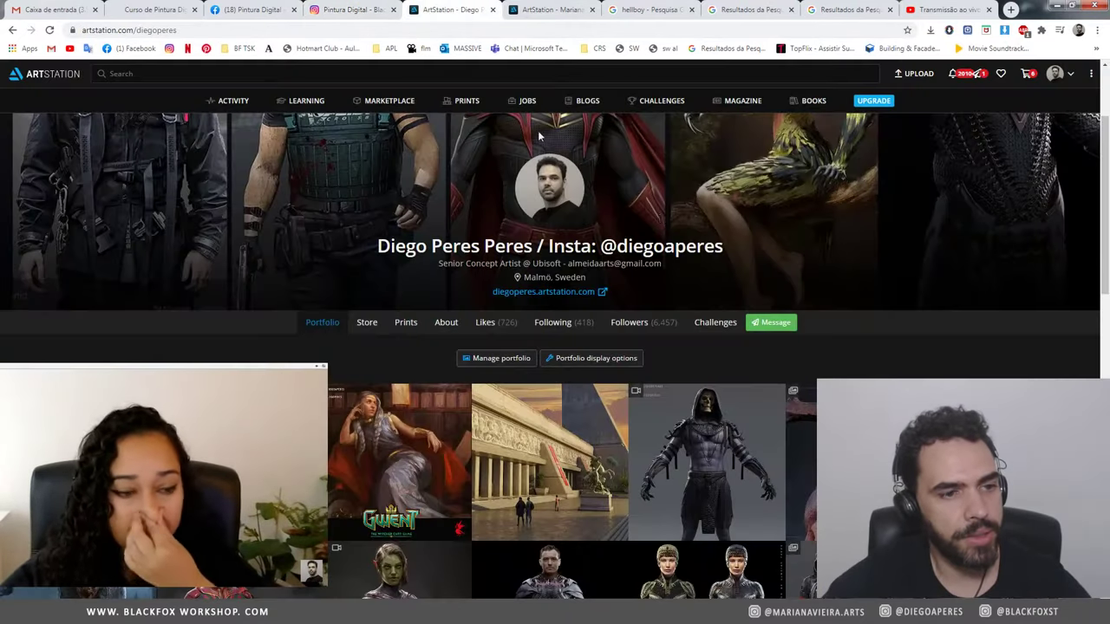
scroll(768, 178, "down", 1)
scroll(767, 179, "down", 2)
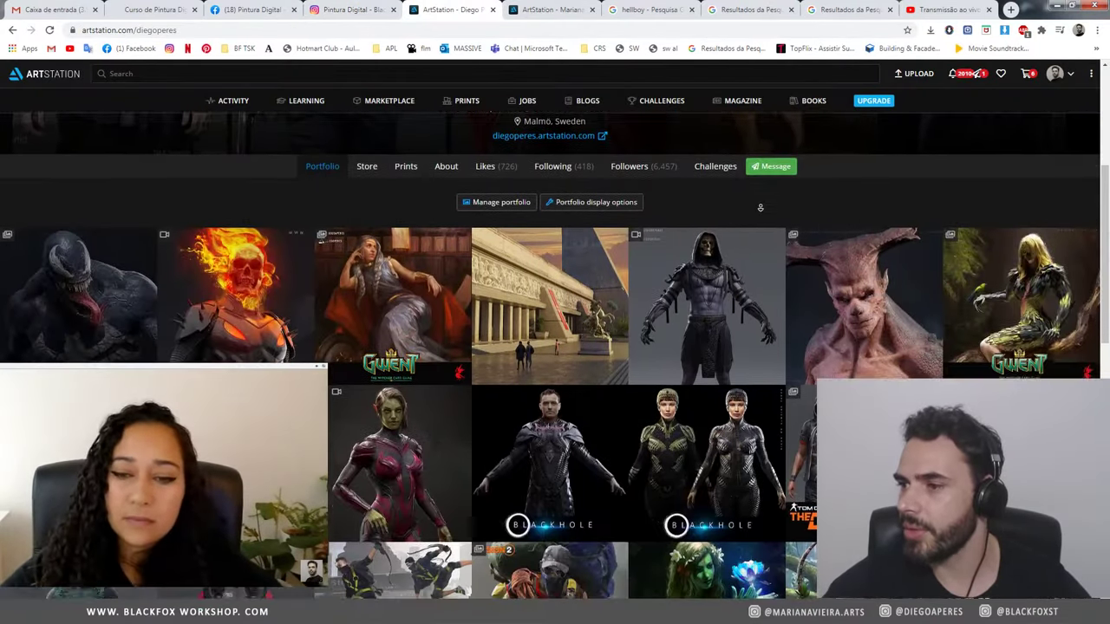
scroll(767, 179, "down", 1)
scroll(763, 199, "down", 1)
scroll(758, 209, "down", 1)
scroll(758, 209, "down", 3)
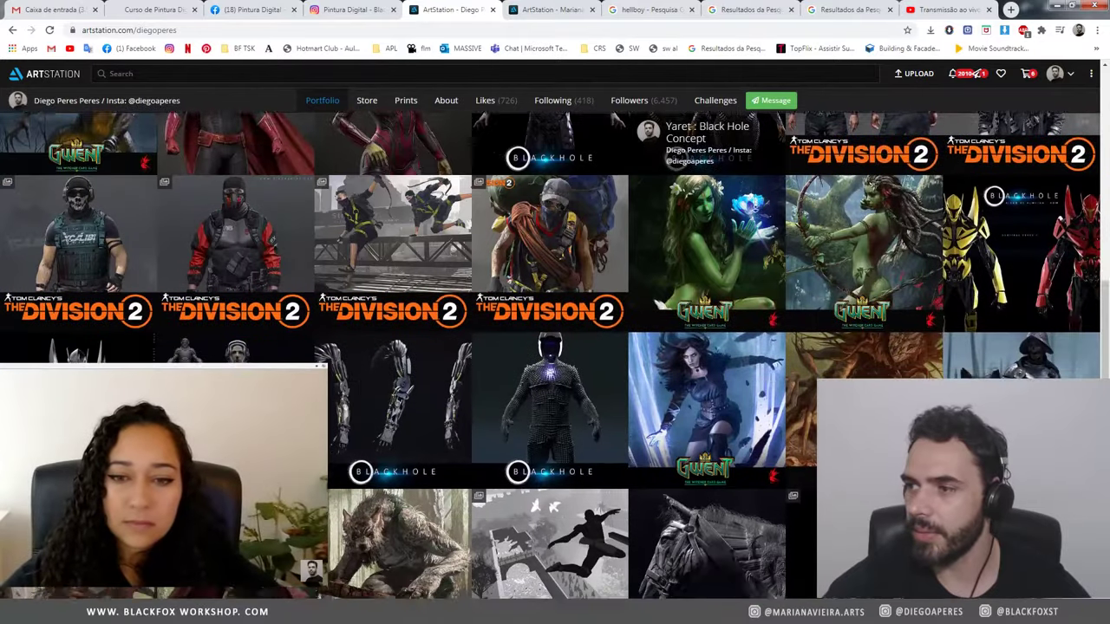
scroll(746, 174, "down", 1)
Step: Switch to the second artist's ArtStation portfolio and scroll down its card-game illustrations
left_click(552, 10)
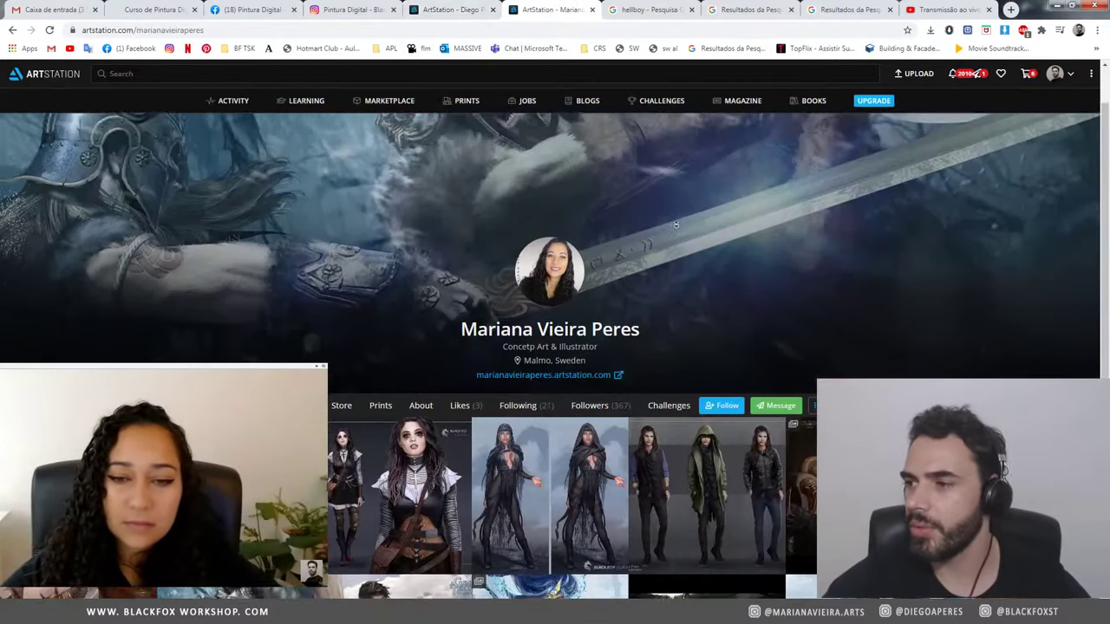
scroll(659, 199, "down", 1)
scroll(668, 217, "down", 3)
scroll(673, 220, "down", 1)
scroll(678, 221, "down", 1)
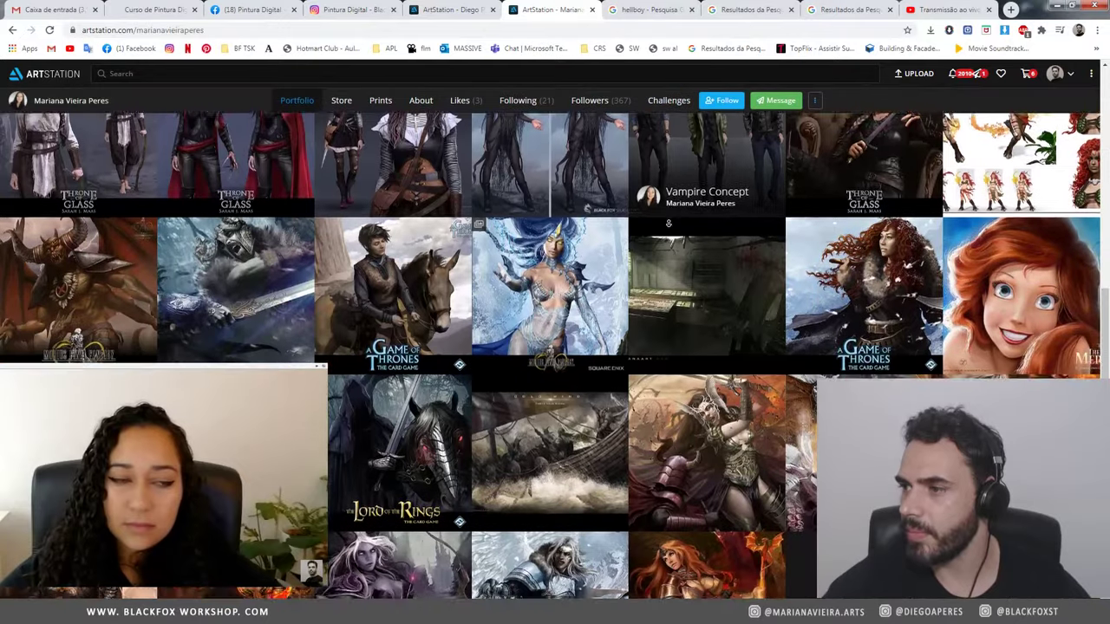
scroll(683, 220, "down", 1)
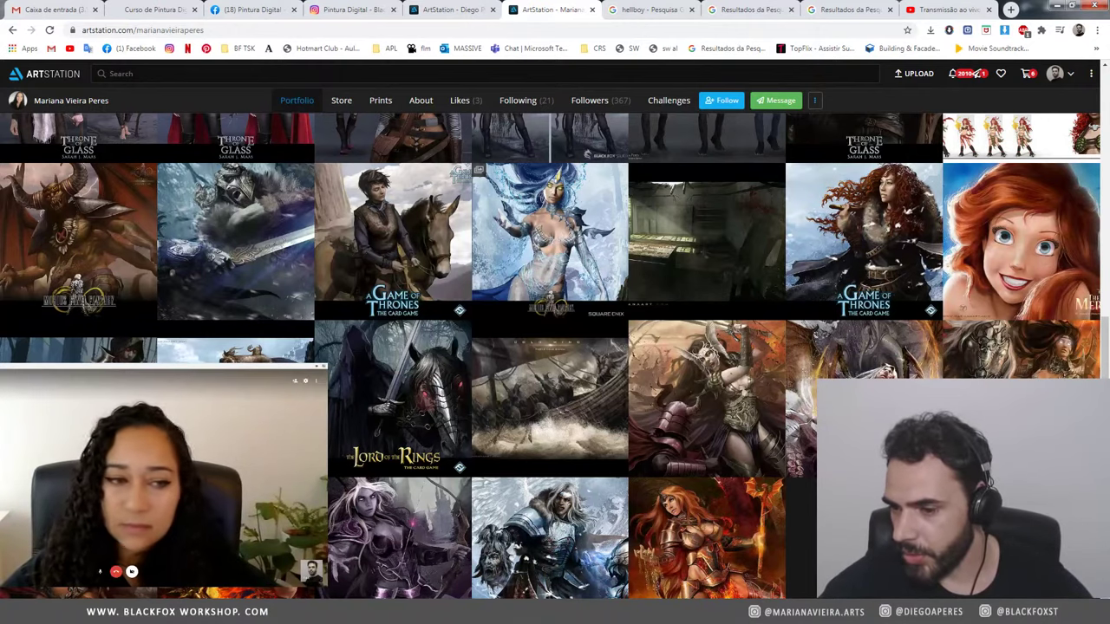
Step: Back in ZBrush, clear the stray star mesh with Ctrl+N so the canvas is empty
key("alt+Tab")
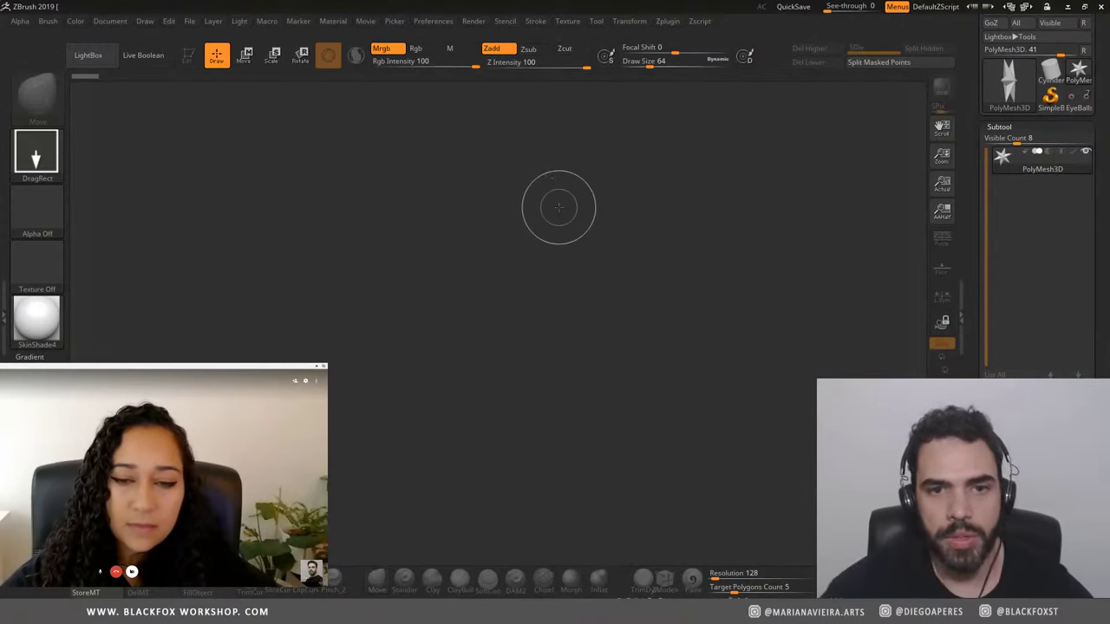
left_click_drag(523, 255, 580, 268)
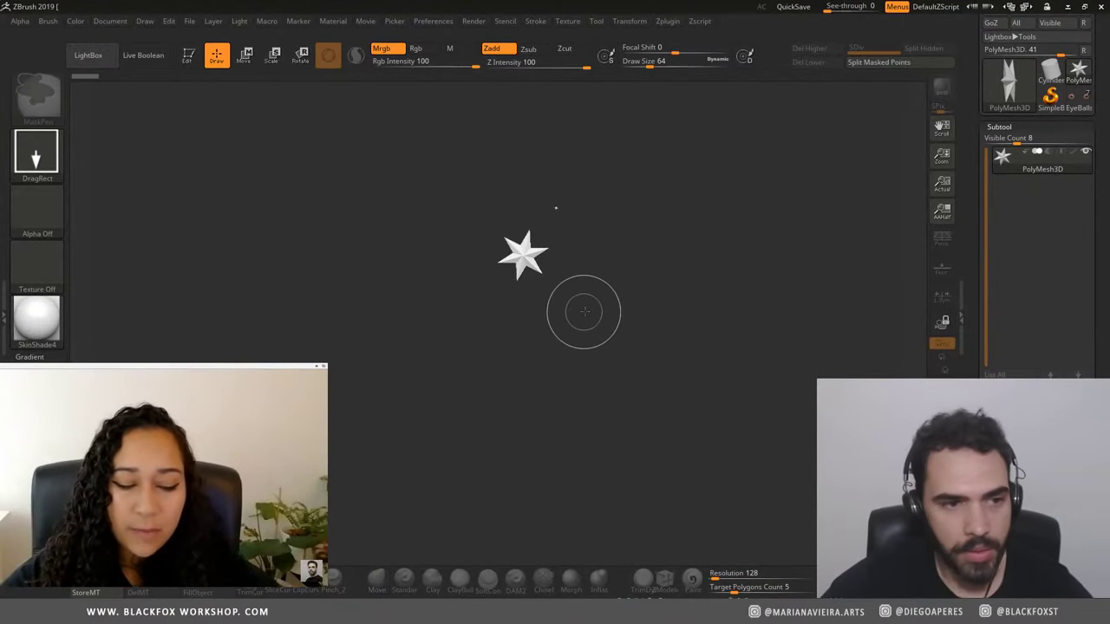
key("ctrl+n")
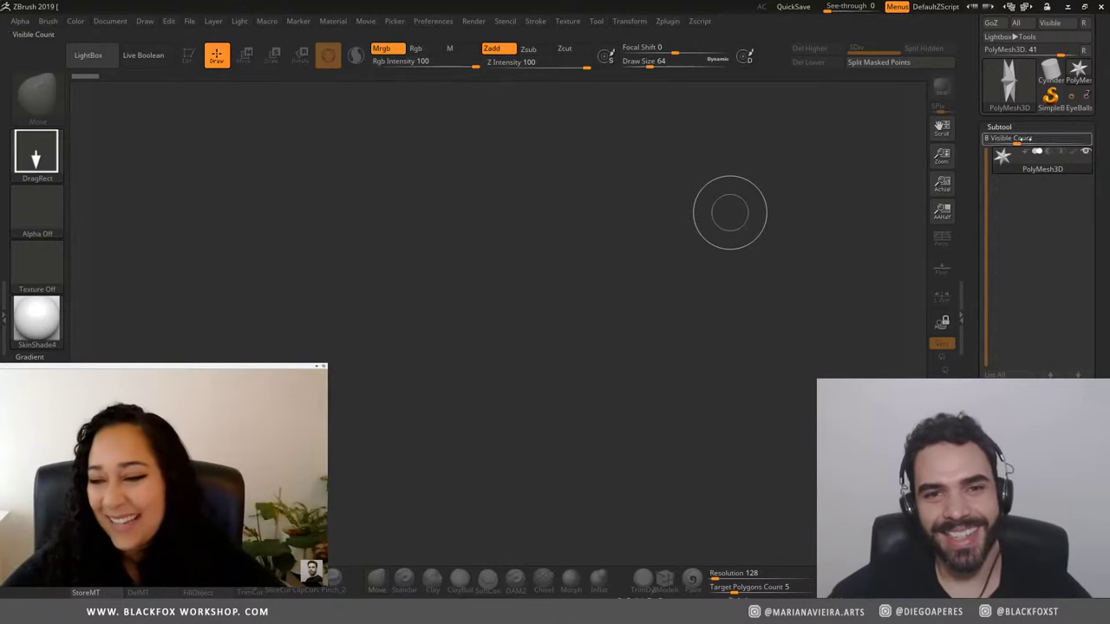
scroll(973, 181, "up", 1)
scroll(973, 180, "down", 1)
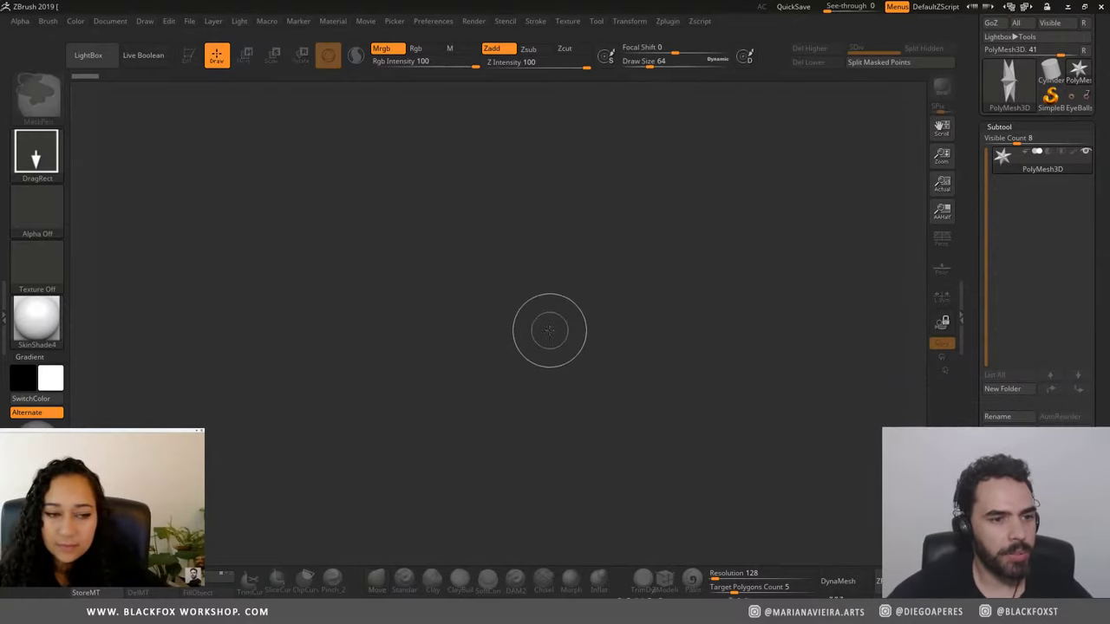
Step: Draw four star meshes across the canvas, then undo them
left_click_drag(564, 249, 457, 371)
left_click_drag(392, 221, 460, 286)
left_click_drag(566, 331, 677, 326)
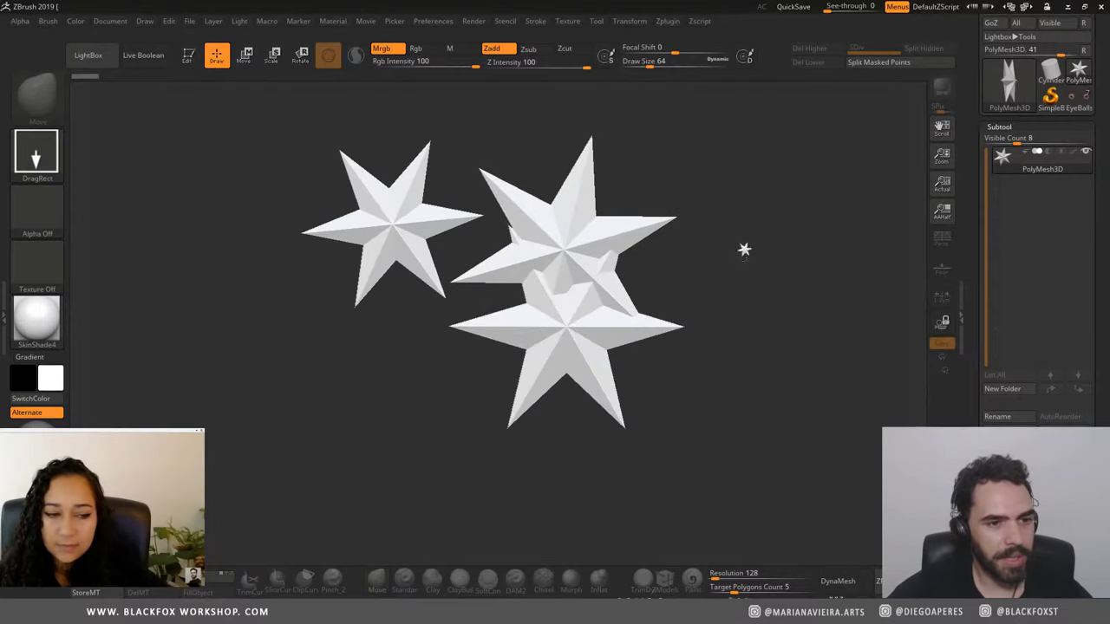
left_click_drag(743, 248, 671, 338)
key("ctrl+z")
key("ctrl+z")
key("ctrl+z")
key("ctrl+z")
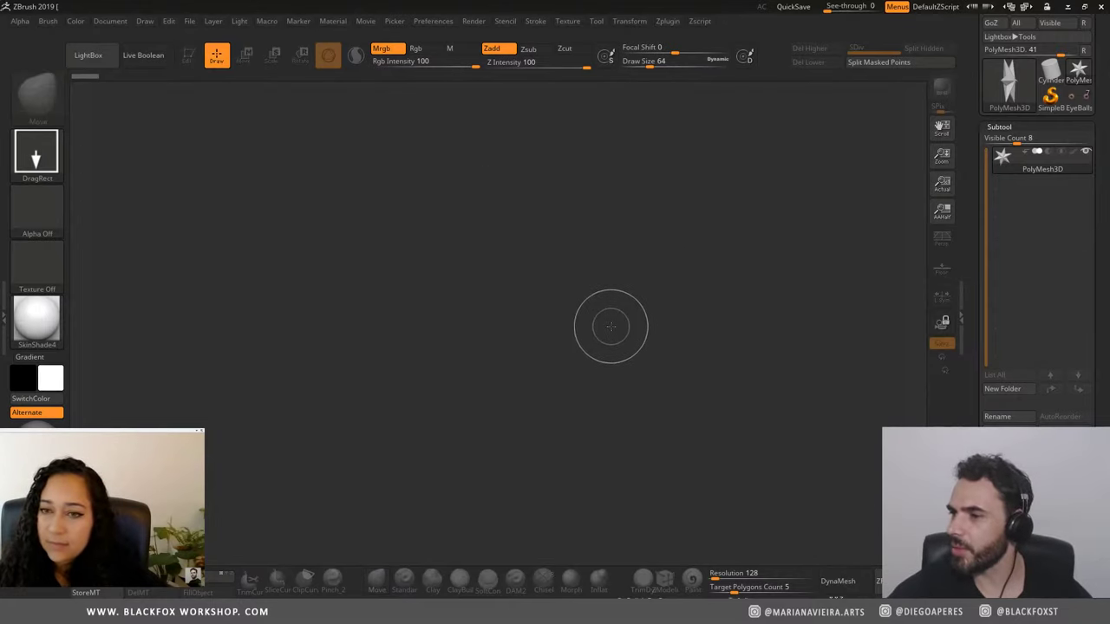
Step: Redraw seven stars of varying sizes, then undo the last extra small stars
left_click_drag(685, 295, 720, 199)
left_click_drag(408, 277, 500, 201)
left_click_drag(564, 360, 598, 399)
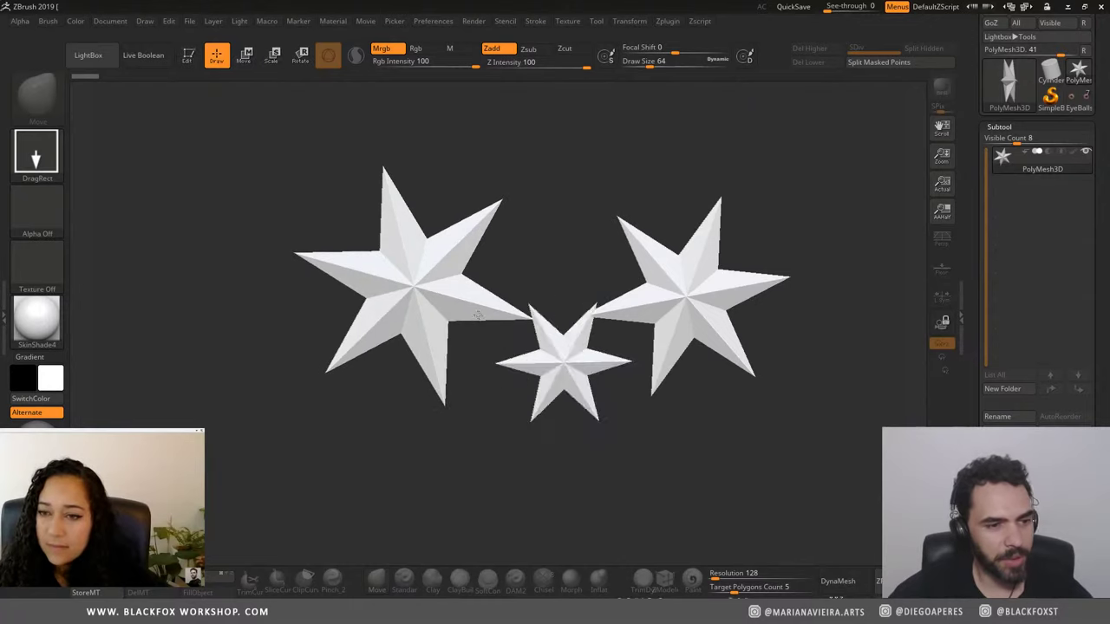
left_click_drag(499, 342, 450, 269)
left_click_drag(590, 204, 598, 139)
left_click_drag(373, 269, 279, 292)
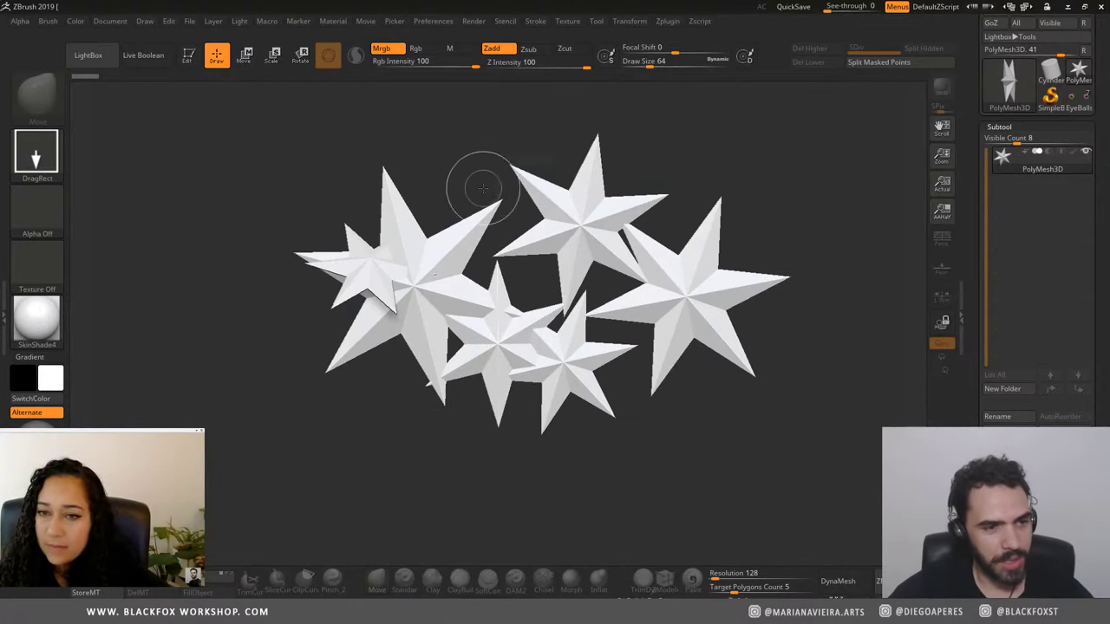
mouse_move(414, 161)
left_mouse_down()
mouse_move(364, 203)
mouse_move(304, 225)
left_mouse_up()
key("ctrl+z")
key("ctrl+z")
key("ctrl+z")
key("ctrl+z")
key("ctrl+z")
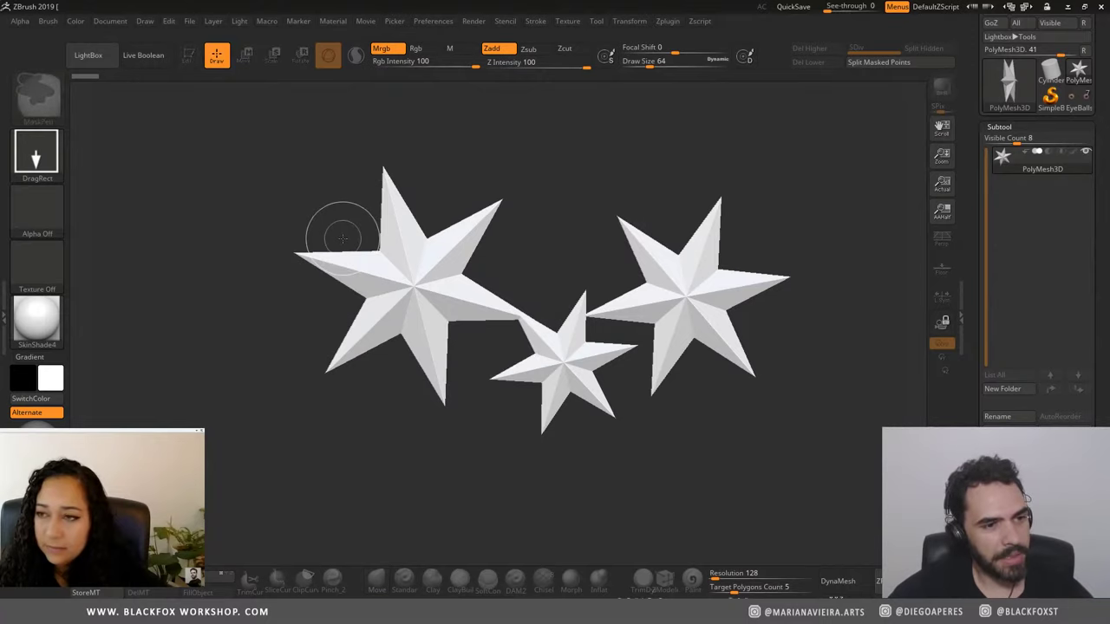
key("ctrl+z")
key("ctrl+z")
key("ctrl+z")
key("ctrl+z")
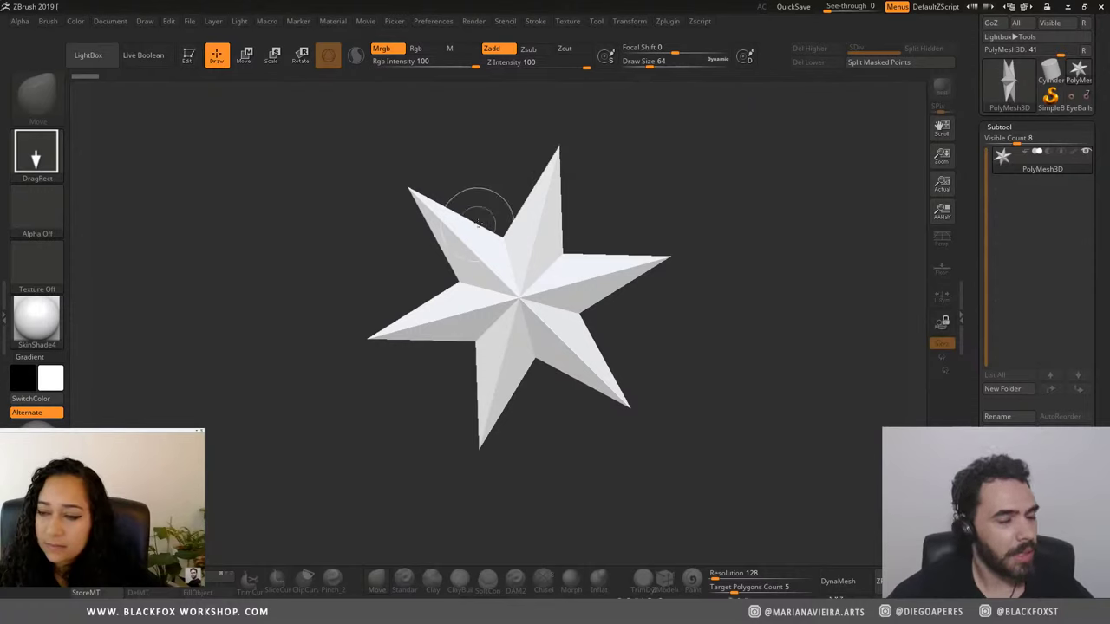
Step: Rotate the star, then replace it with a Sphere3D primitive from the Tool picker
key("ctrl+z")
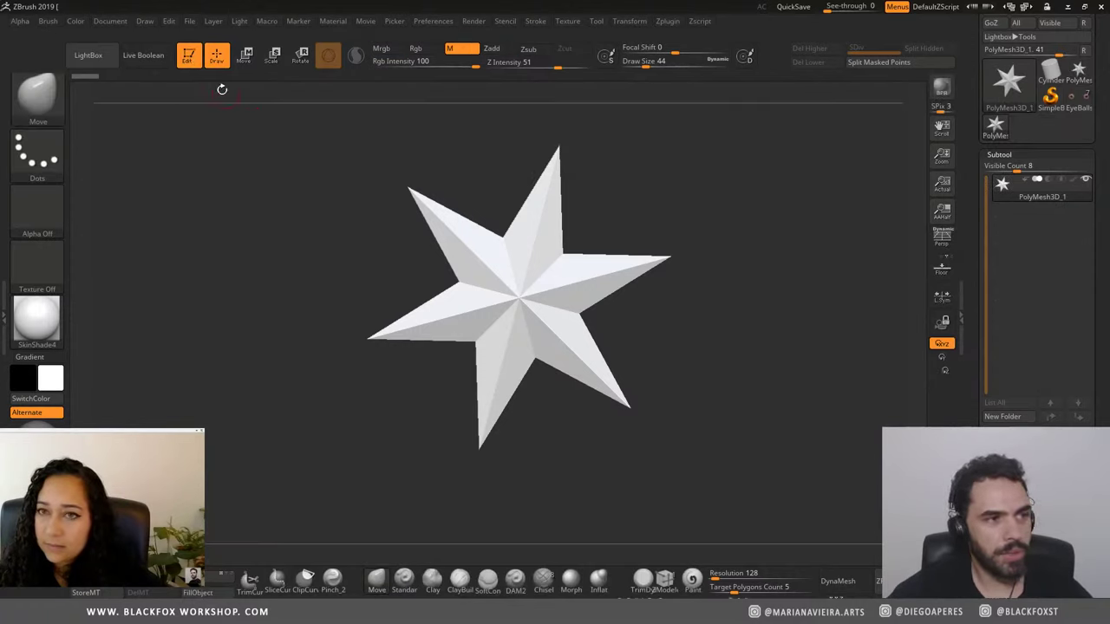
left_click_drag(356, 272, 333, 234)
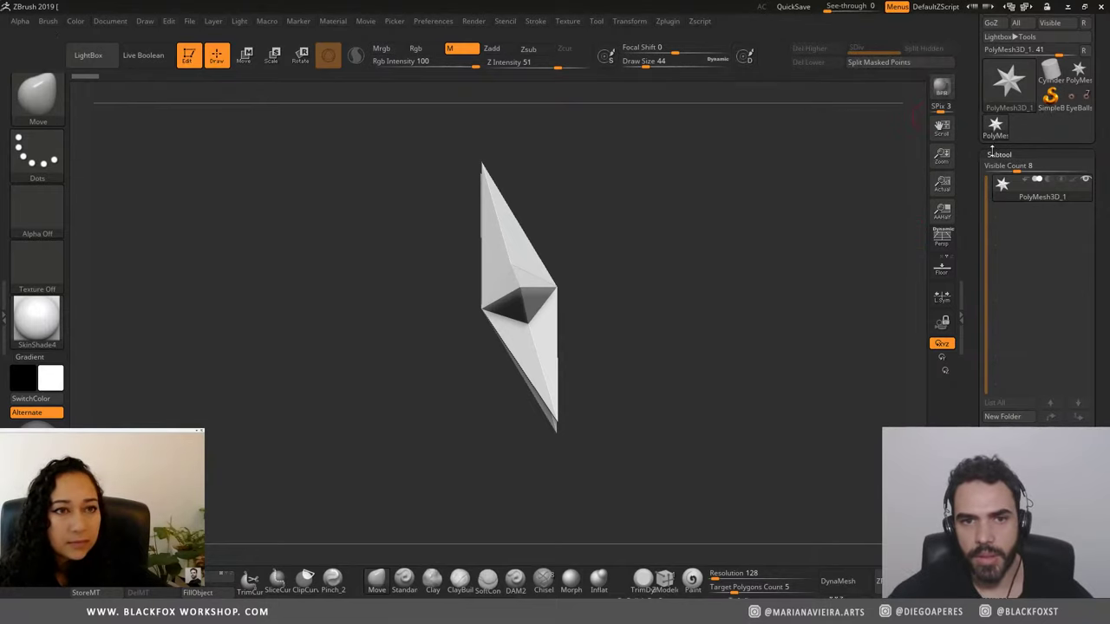
left_click(1051, 75)
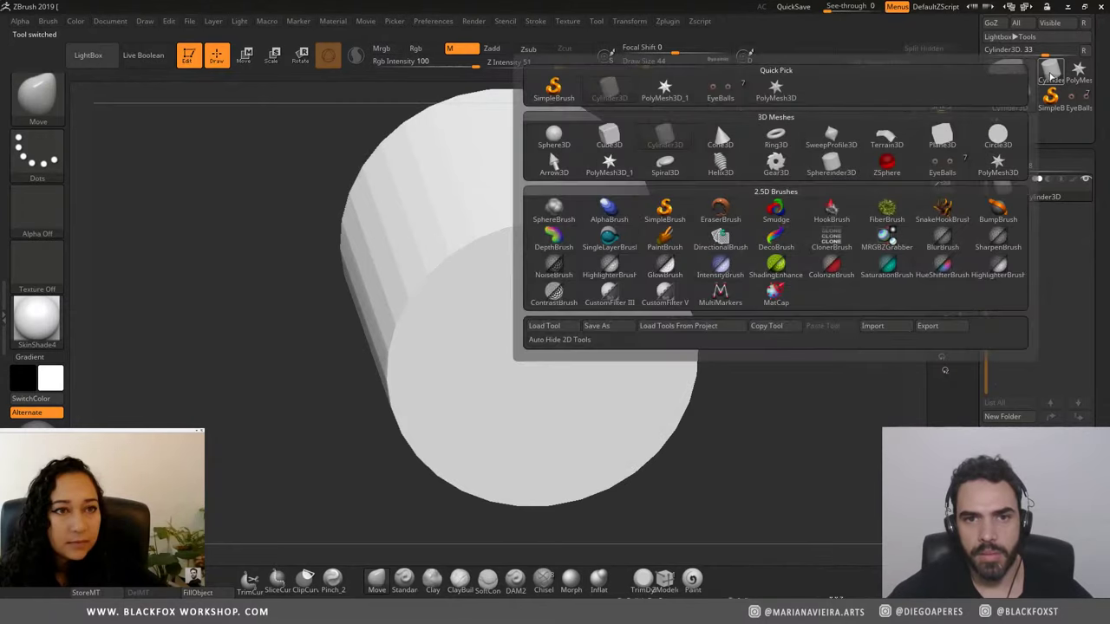
left_click(554, 137)
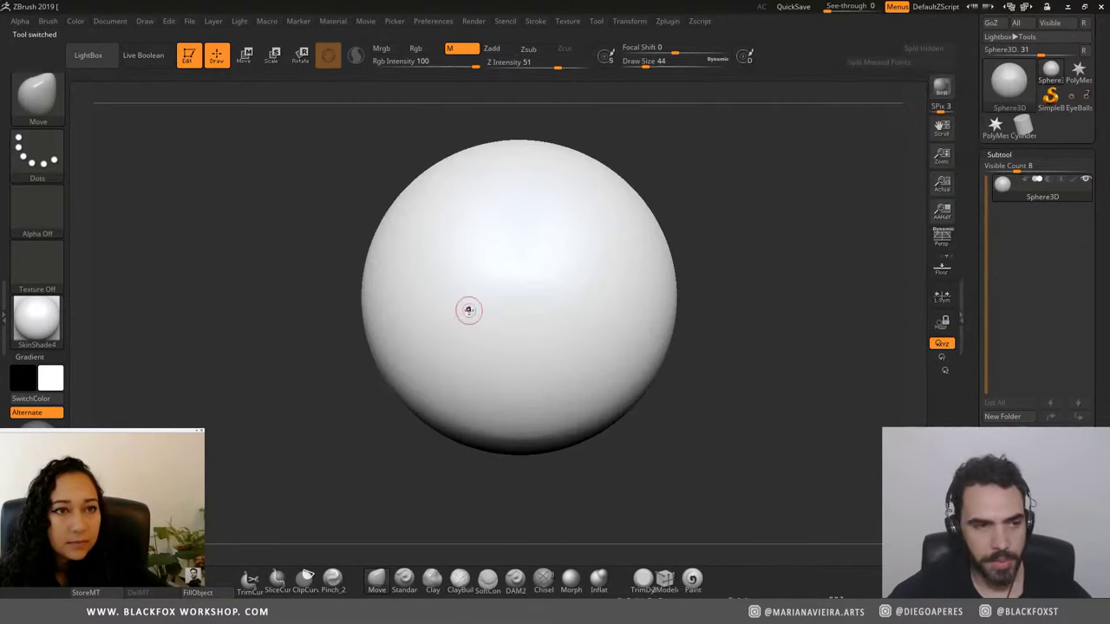
Step: Select the Standard brush and duplicate the sphere tool as Sphere3D_1
left_click(404, 578)
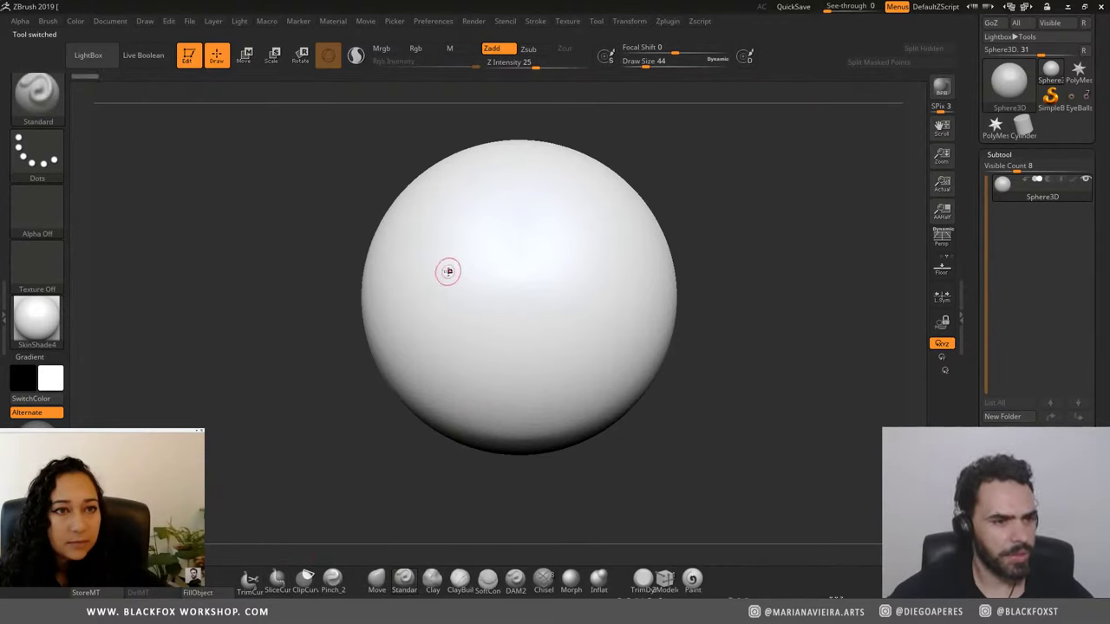
left_click(402, 216)
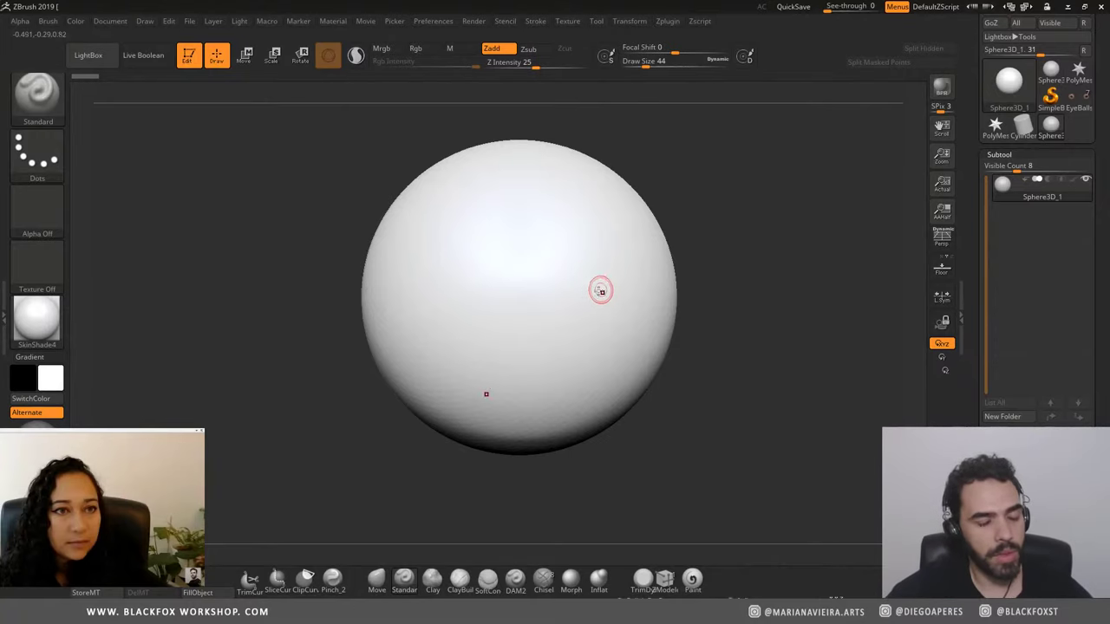
left_click(607, 290)
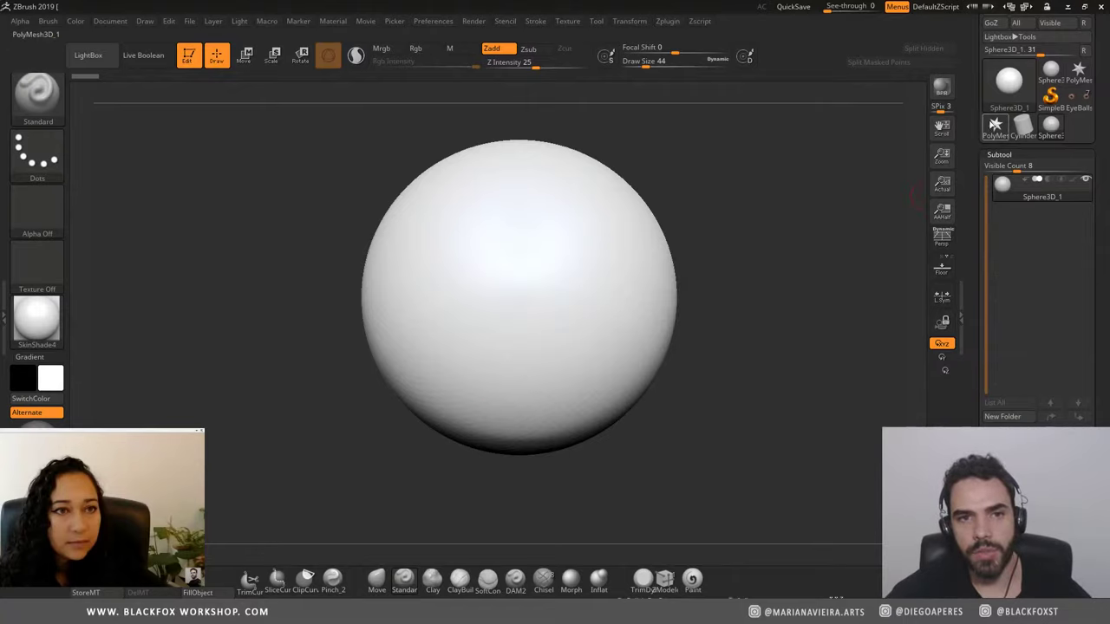
scroll(963, 223, "up", 5)
scroll(963, 224, "up", 3)
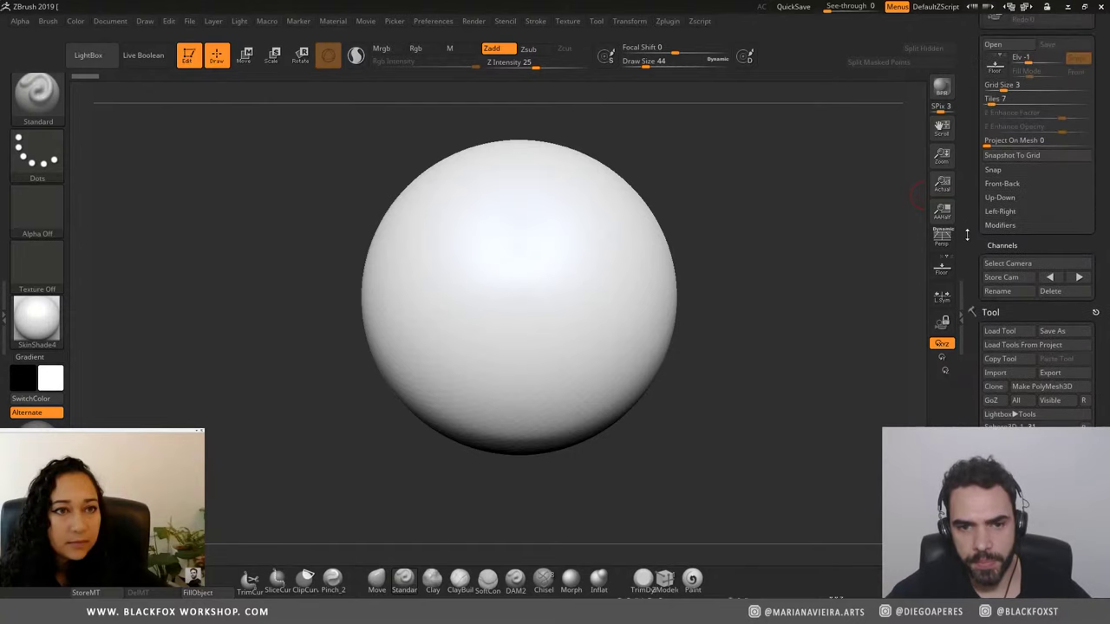
Step: Make the sphere a PolyMesh3D, test symmetric horn bumps at Draw Size 100, then undo them
left_click(1042, 386)
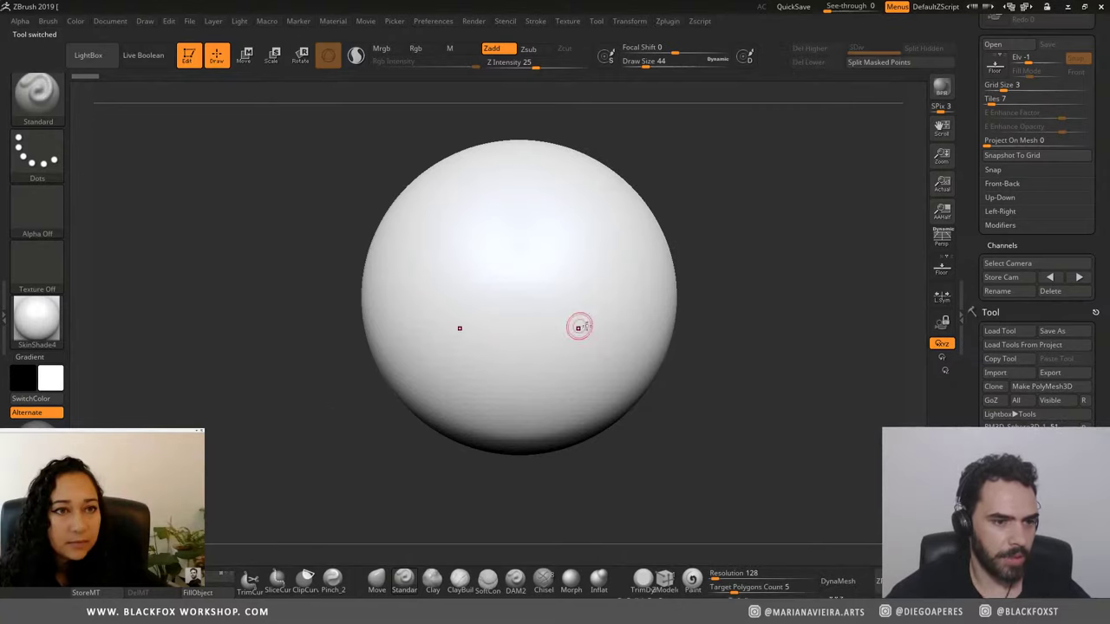
left_click_drag(598, 261, 557, 359)
key("bracketright")
key("bracketright")
key("bracketright")
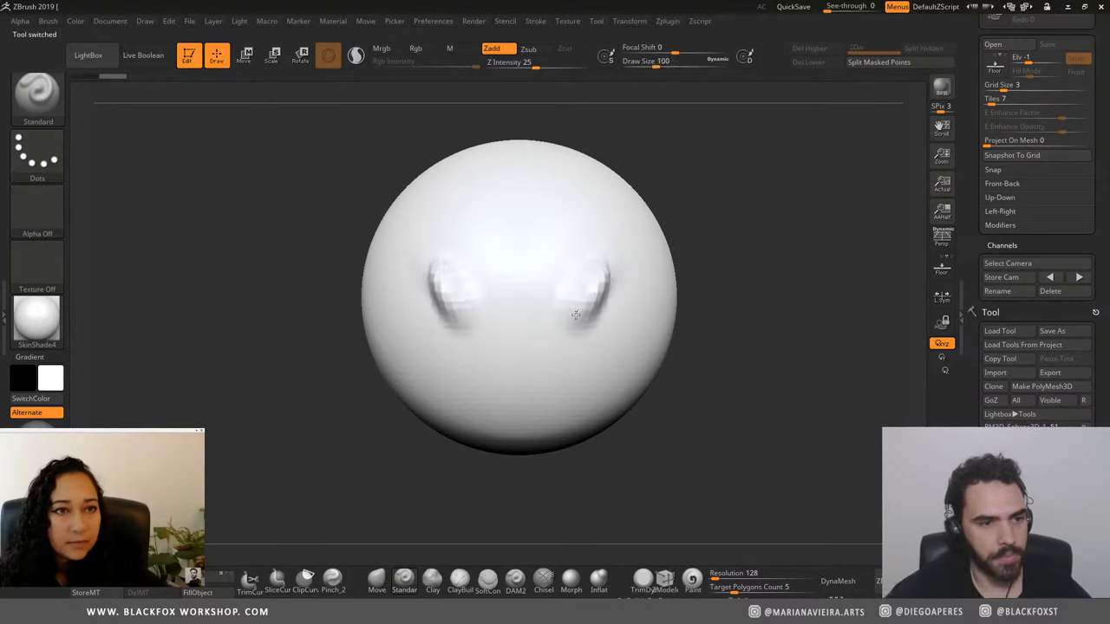
key("ctrl+z")
key("ctrl+z")
key("ctrl+z")
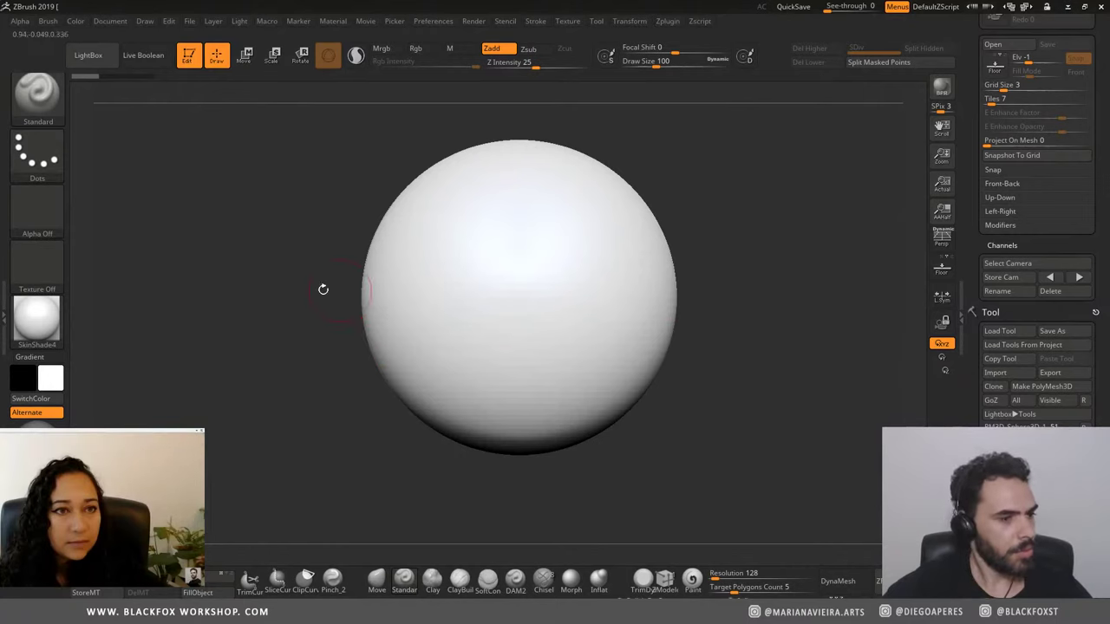
left_click(43, 328)
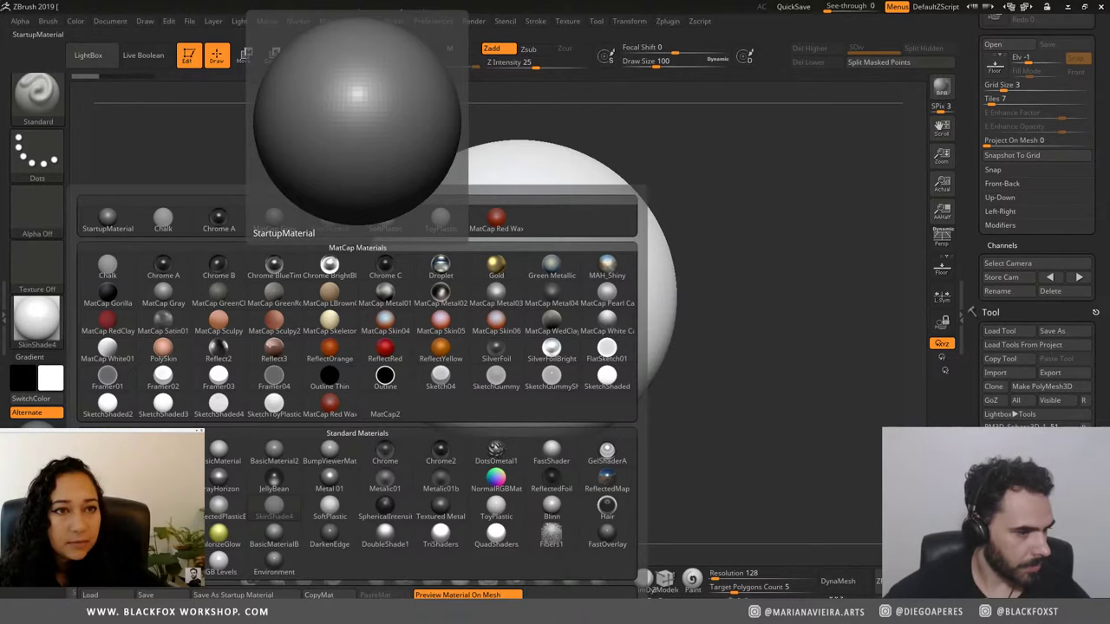
Step: Apply StartupMaterial to the sphere, undo the test brow strokes, and zoom in on it
left_click(274, 217)
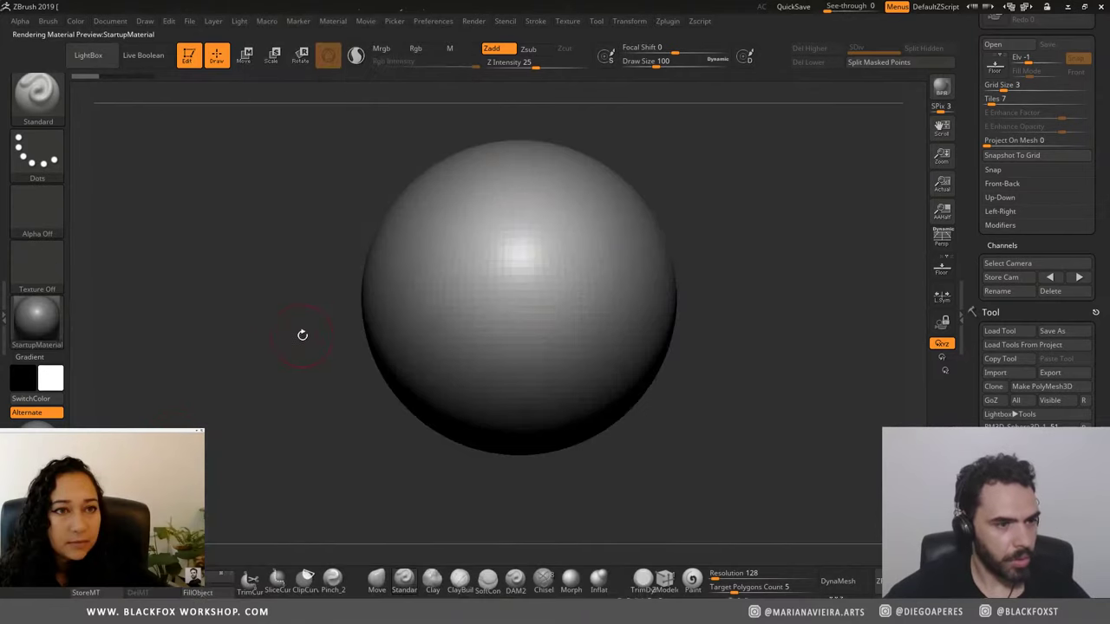
left_click_drag(597, 253, 574, 283)
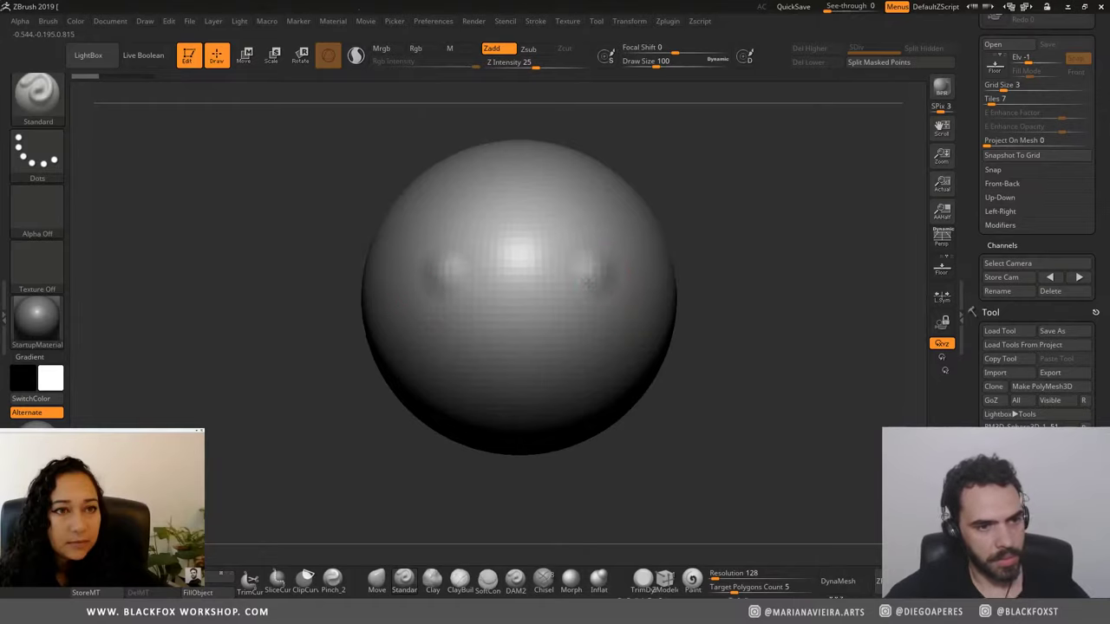
mouse_move(623, 236)
left_mouse_down()
mouse_move(564, 328)
mouse_move(546, 396)
left_mouse_up()
key("ctrl+z")
key("ctrl+z")
key("ctrl+z")
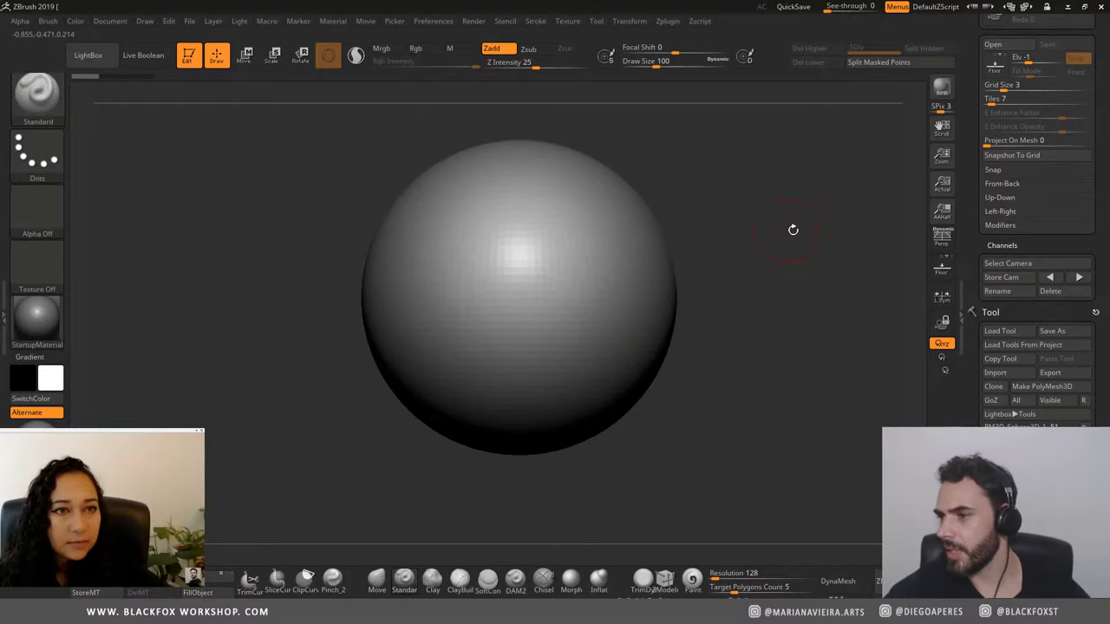
mouse_move(793, 228)
left_mouse_down("alt")
mouse_move(674, 248)
mouse_move(676, 266)
mouse_move(676, 255)
mouse_move(749, 269)
mouse_move(129, 293)
left_mouse_up("alt")
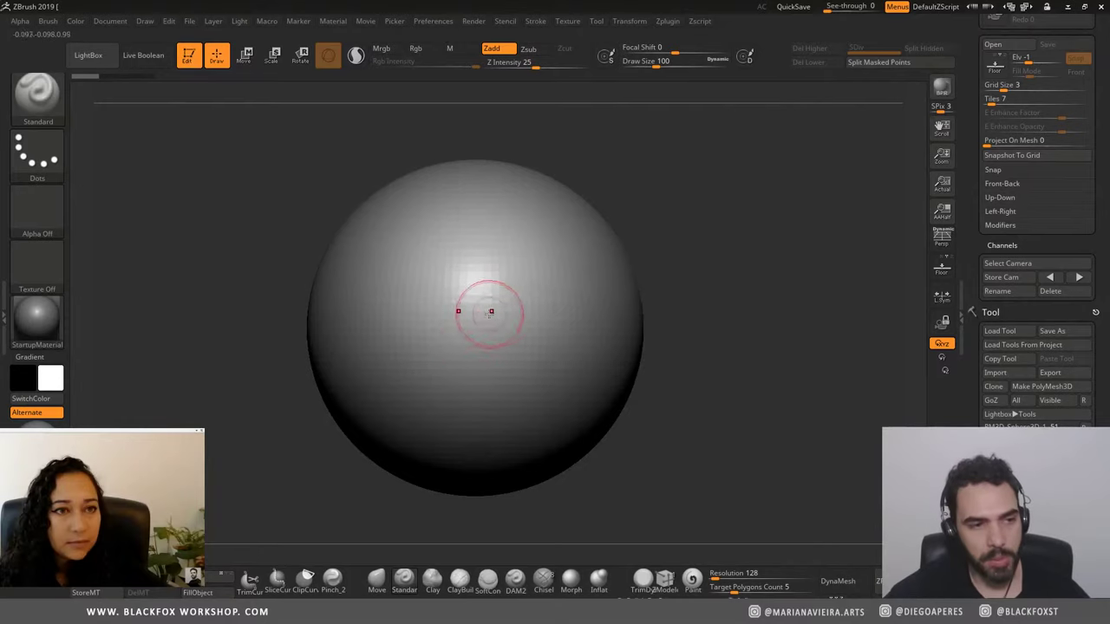
Step: Orbit the sphere slightly, then switch to the ArtStation portfolio in Chrome
left_click_drag(712, 295, 706, 302)
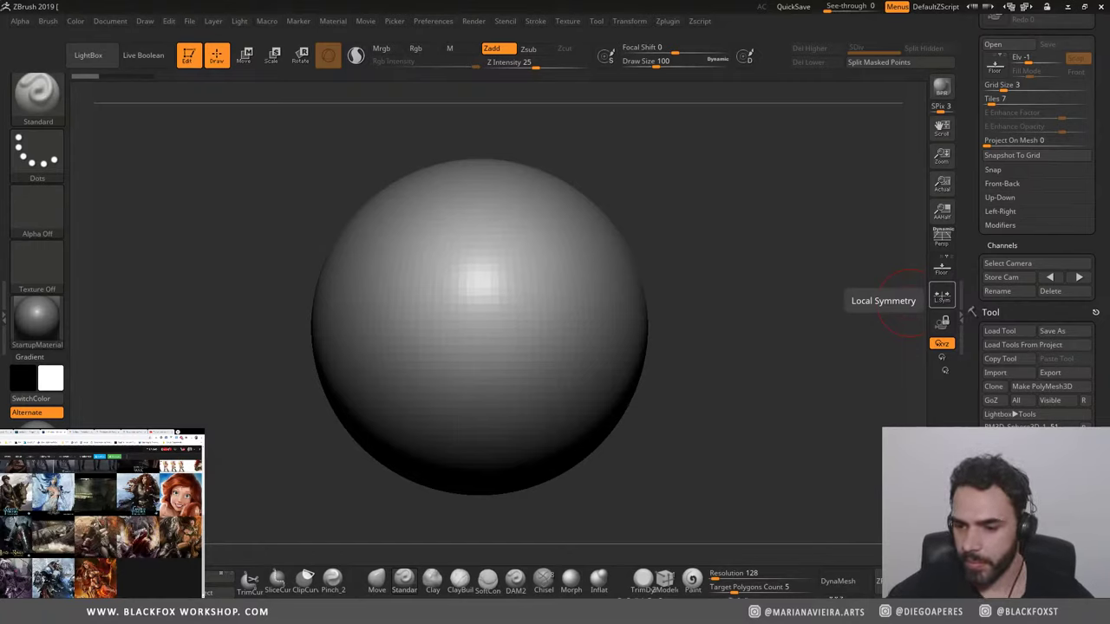
key("alt+Tab")
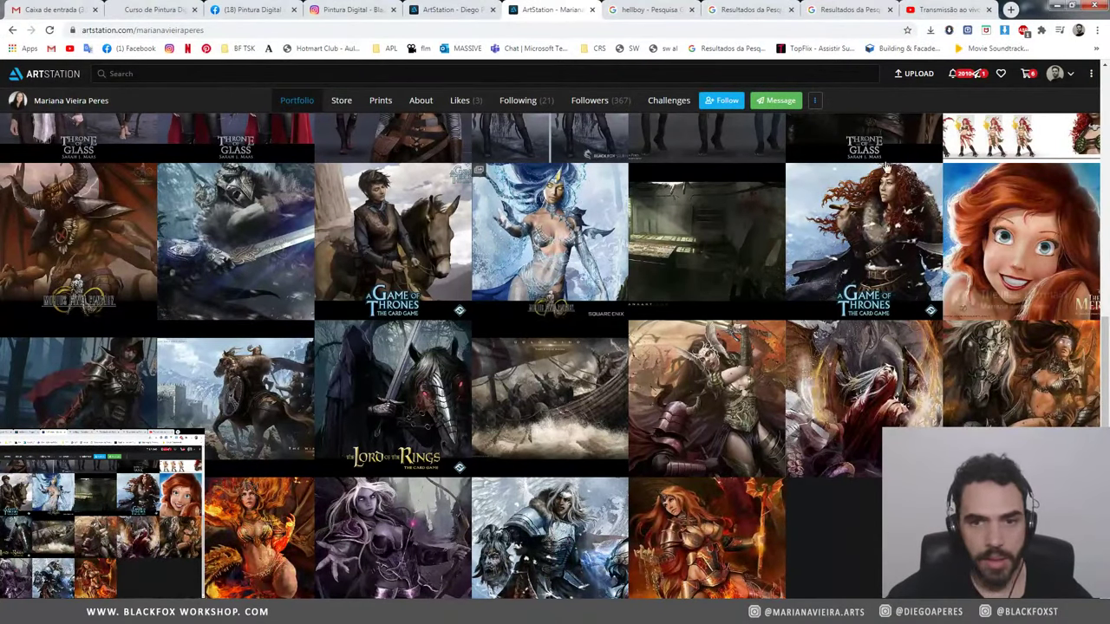
Step: Bring up the hellboy image results and preview the side-by-side Hellboy comparison image
left_click(646, 10)
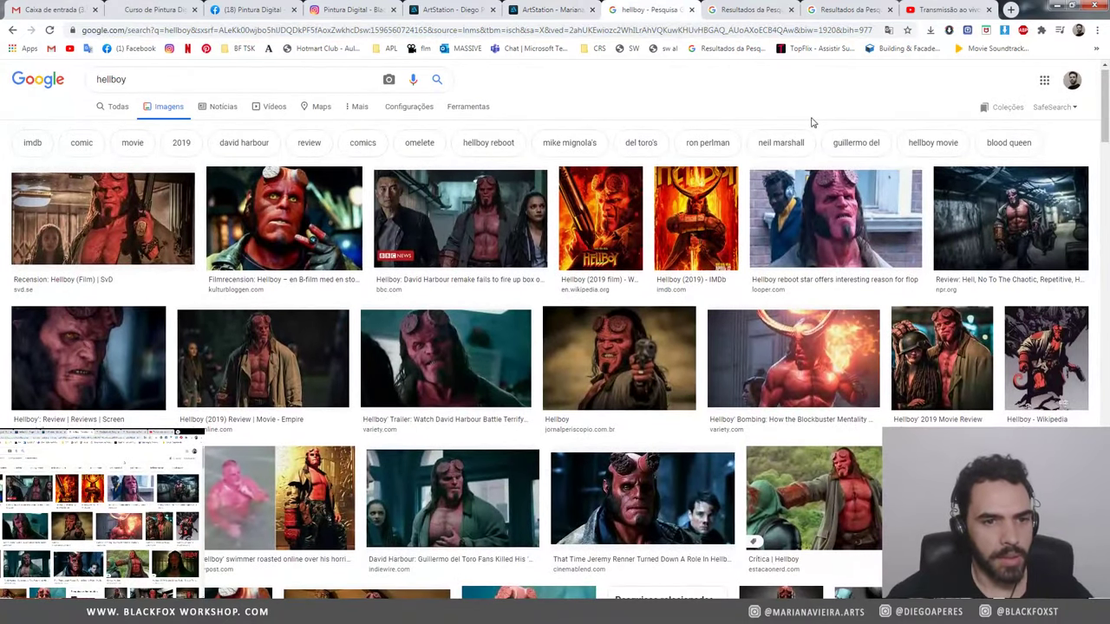
scroll(811, 122, "down", 1)
scroll(814, 128, "down", 1)
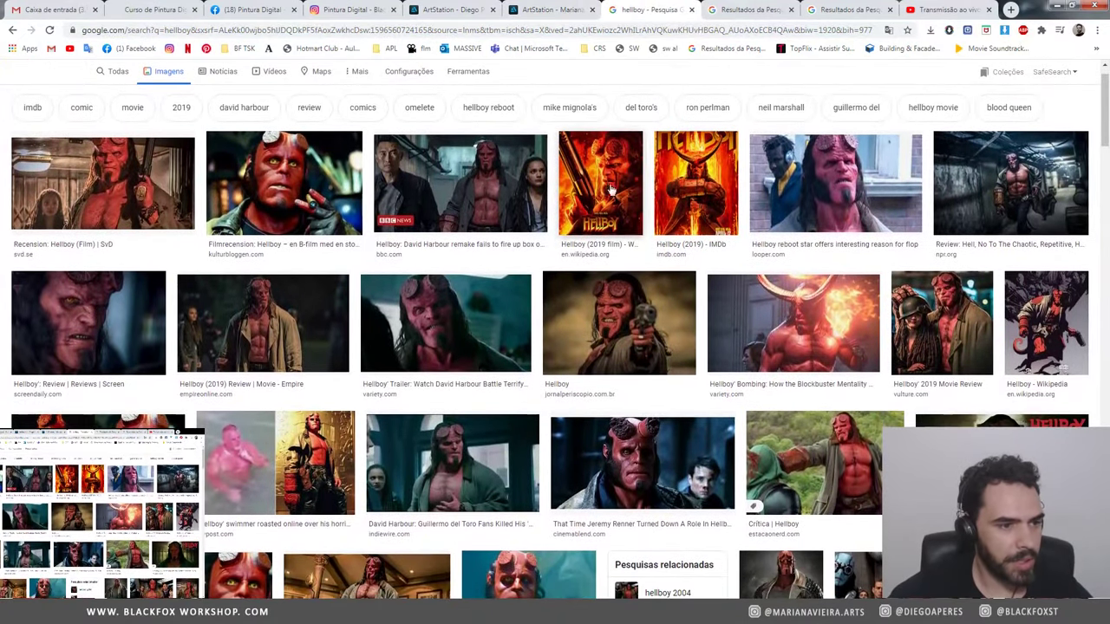
left_click(486, 194)
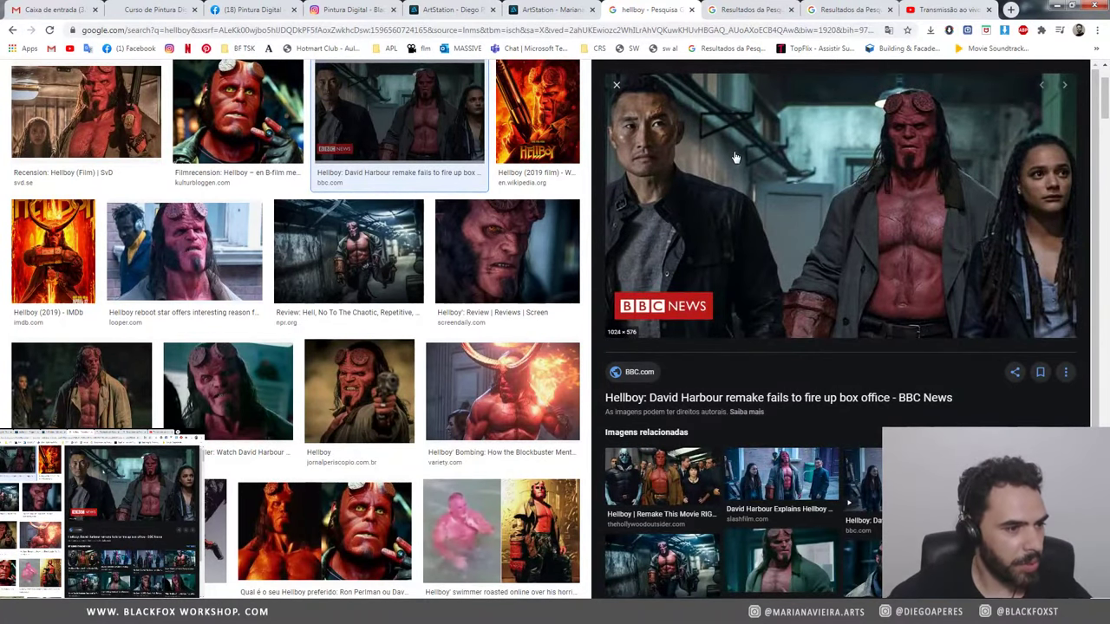
left_click(359, 522)
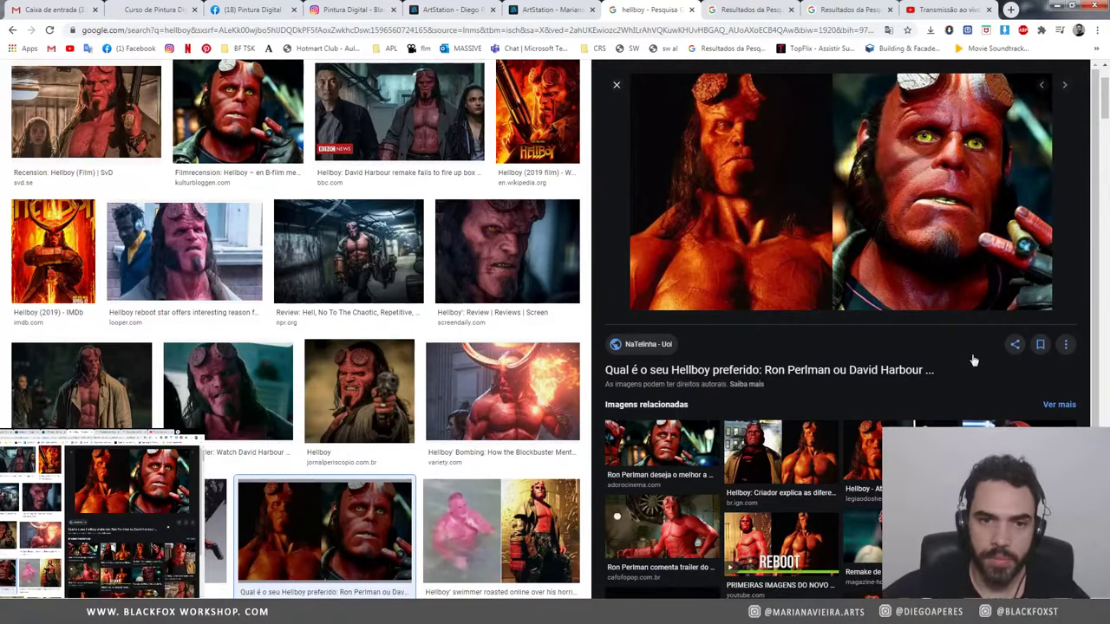
Step: Drag the comparison image and the 12-million box-office Hellboy still toward the PureRef reference board
left_click_drag(897, 137, 1067, 10)
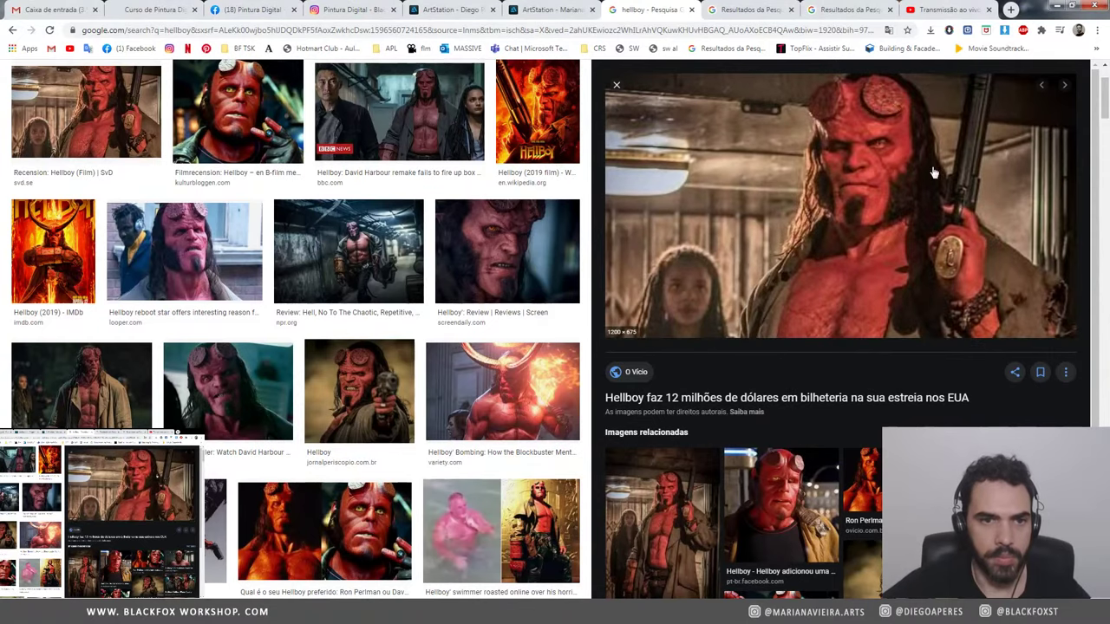
mouse_move(928, 200)
left_mouse_down()
mouse_move(949, 176)
mouse_move(817, 431)
left_mouse_up()
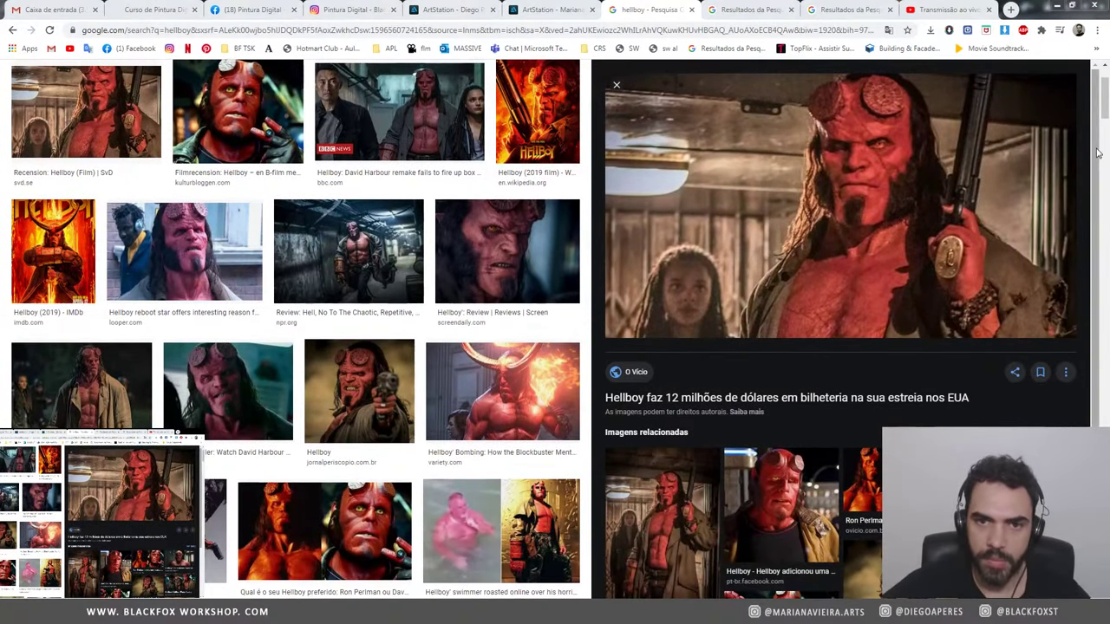
scroll(1098, 154, "down", 3)
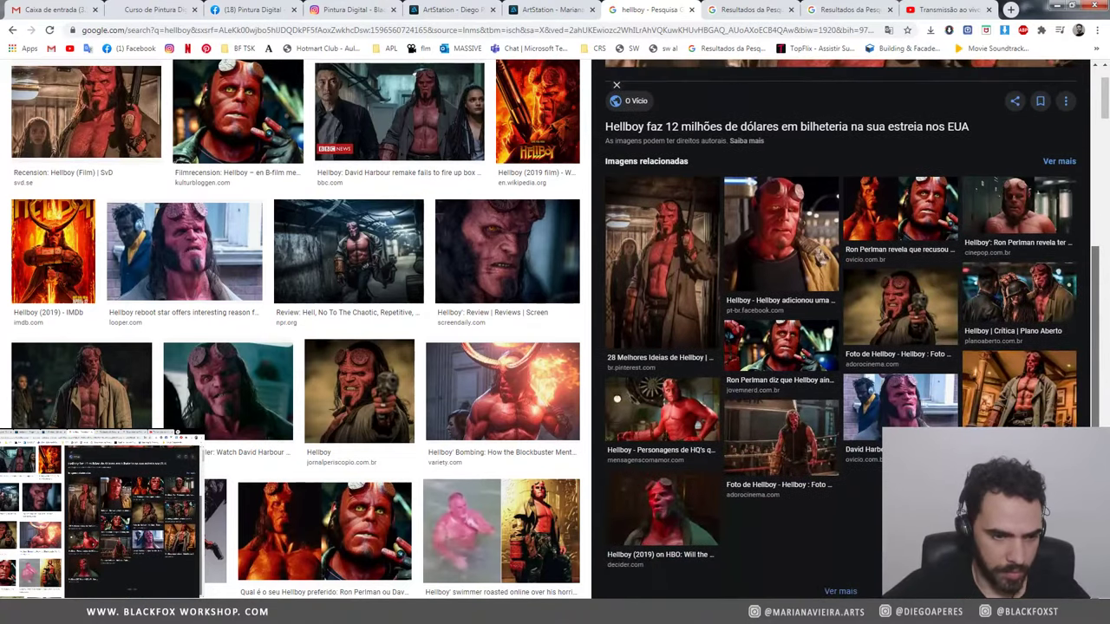
Step: Add the flaming-horned Hellboy image to the PureRef reference board
left_click(524, 390)
left_click_drag(896, 193, 941, 204)
mouse_move(839, 295)
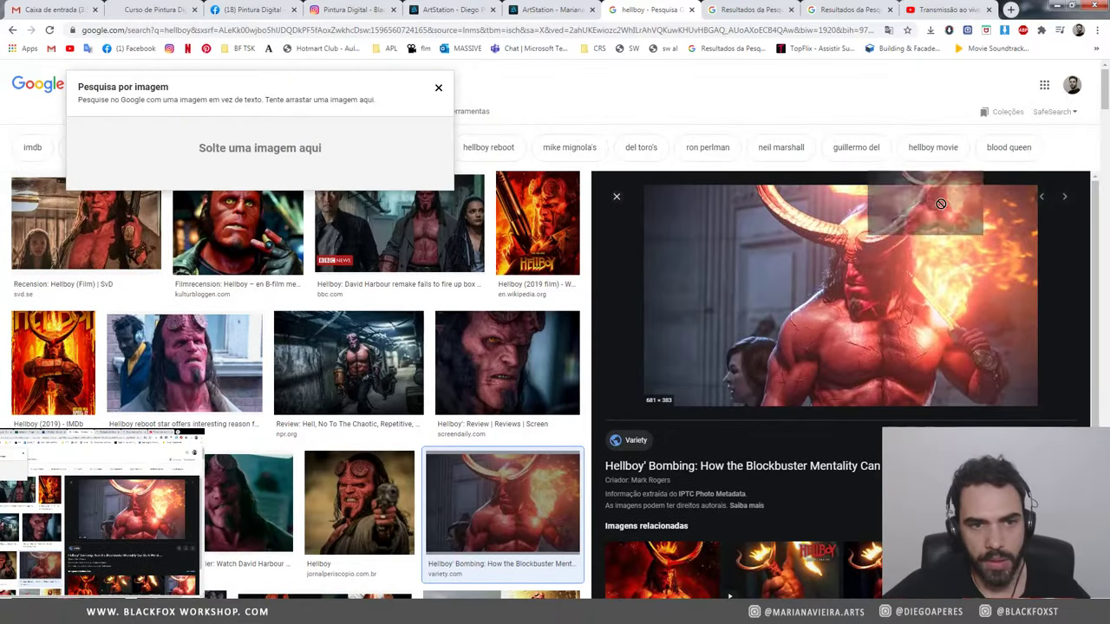
scroll(486, 260, "down", 2)
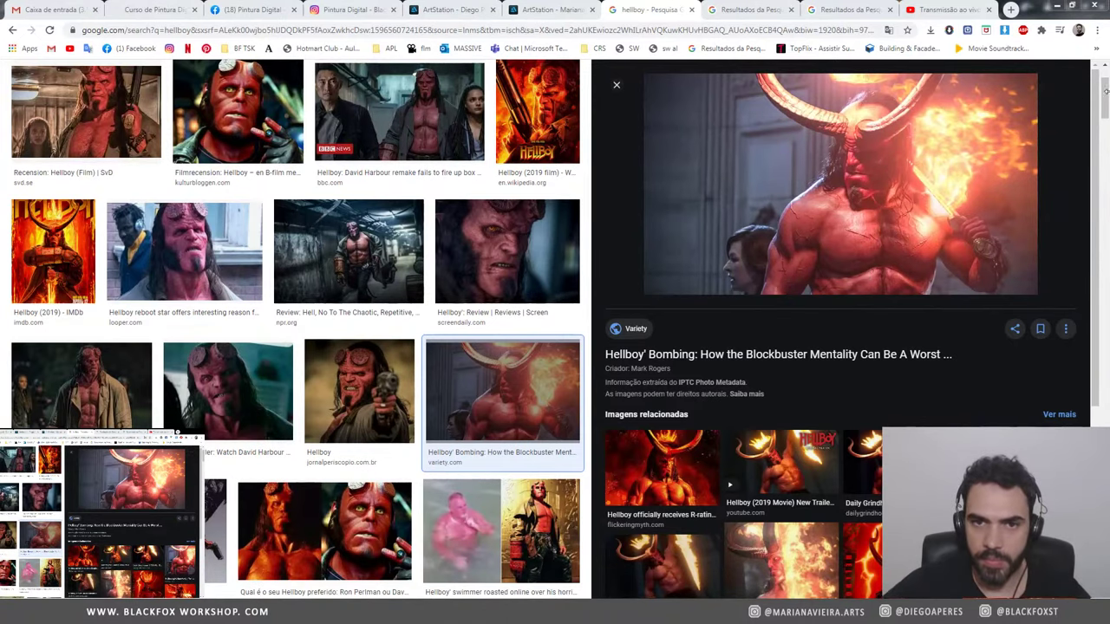
scroll(425, 373, "down", 1)
scroll(291, 329, "down", 5)
scroll(509, 350, "down", 2)
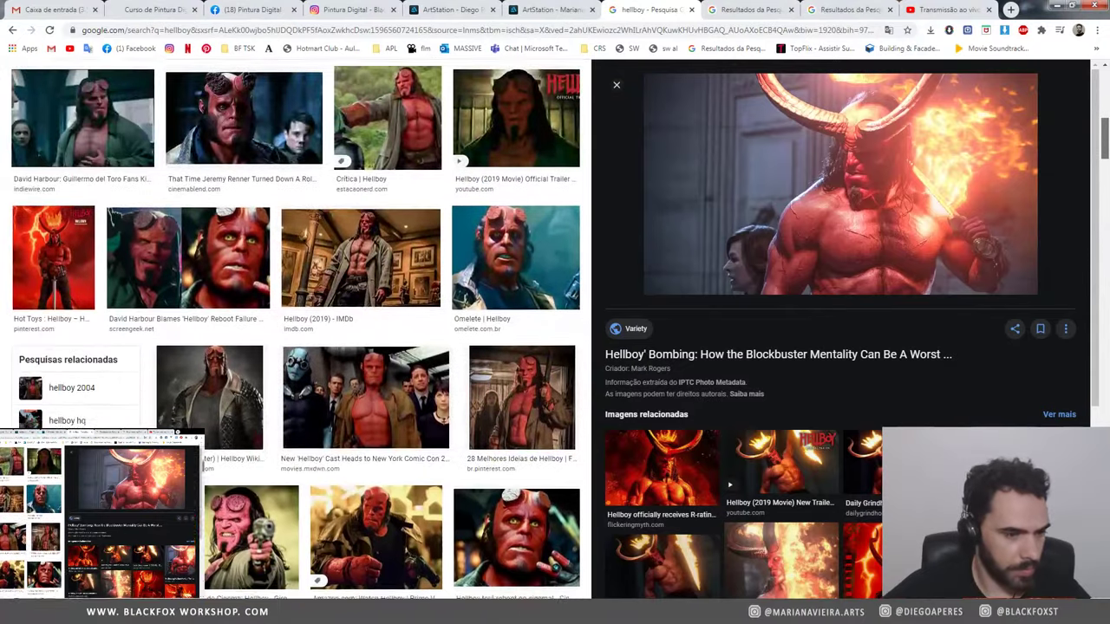
Step: Preview the Pinterest trench-coat Hellboy and the AdoroCinema Hellboy photo
left_click(509, 351)
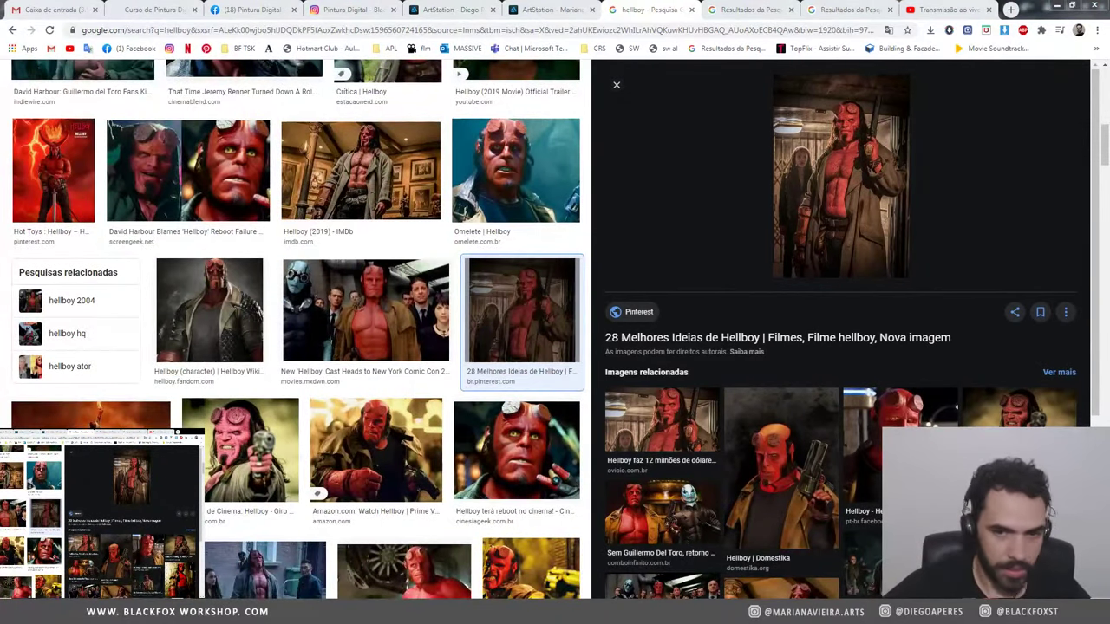
left_click_drag(1094, 303, 1094, 301)
scroll(1094, 300, "down", 3)
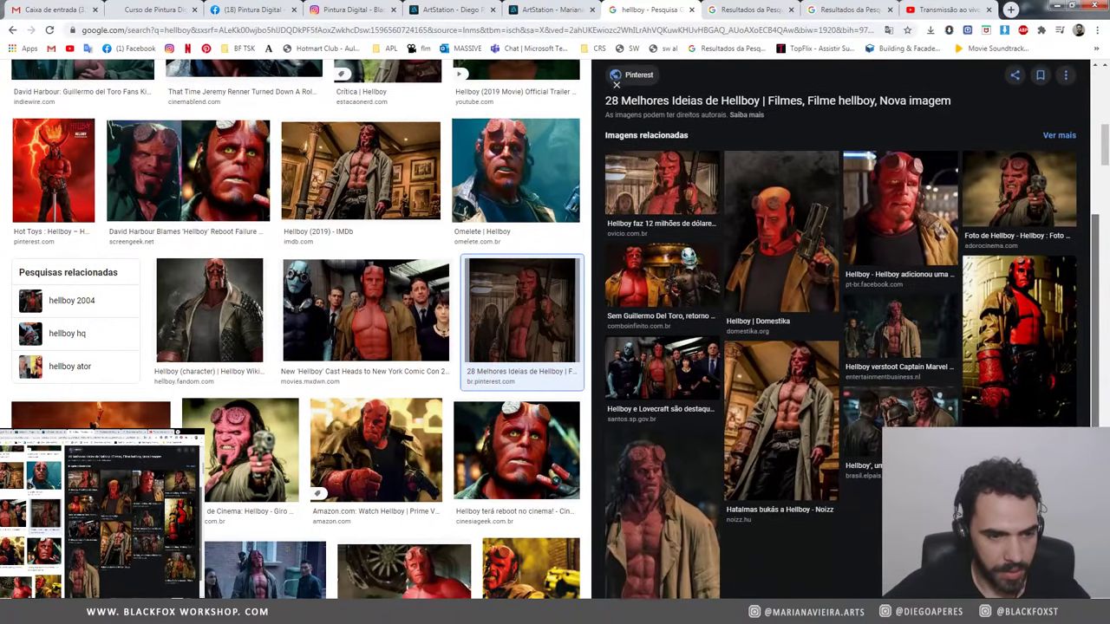
left_click(1028, 297)
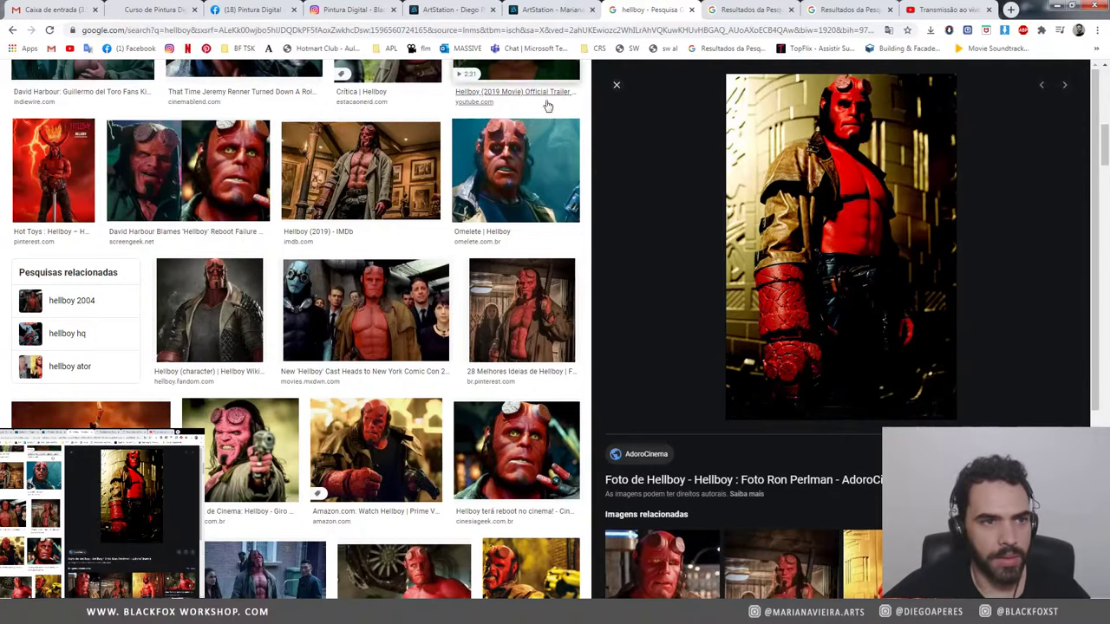
Step: Add the Omelete Hellboy close-up to the board and bring PureRef in front of Chrome
left_click(616, 87)
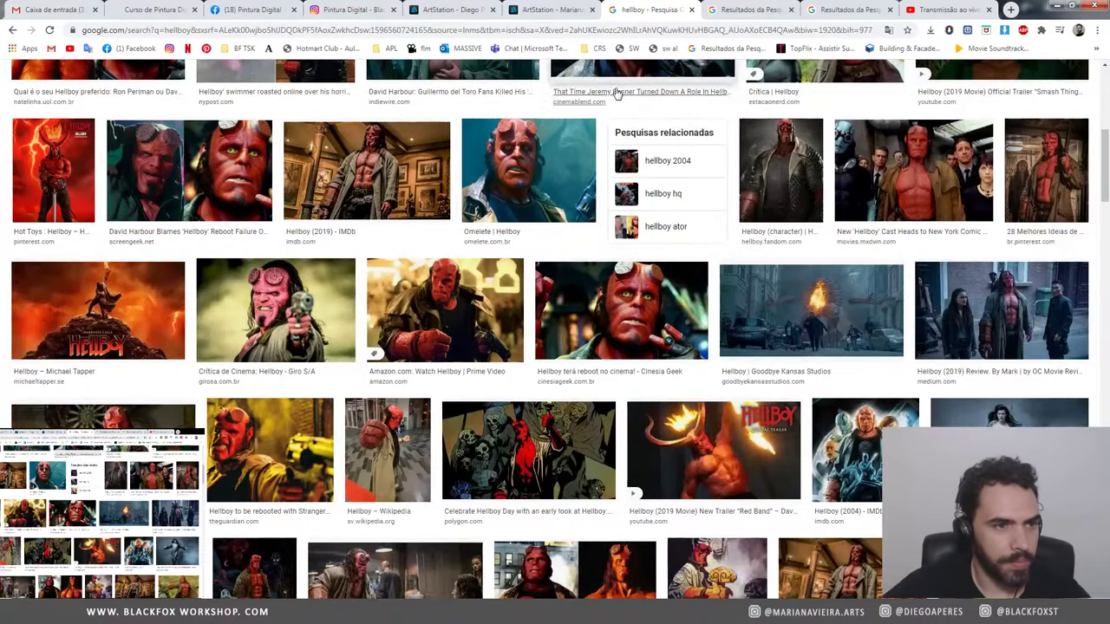
left_click(555, 173)
left_click_drag(751, 165, 260, 147)
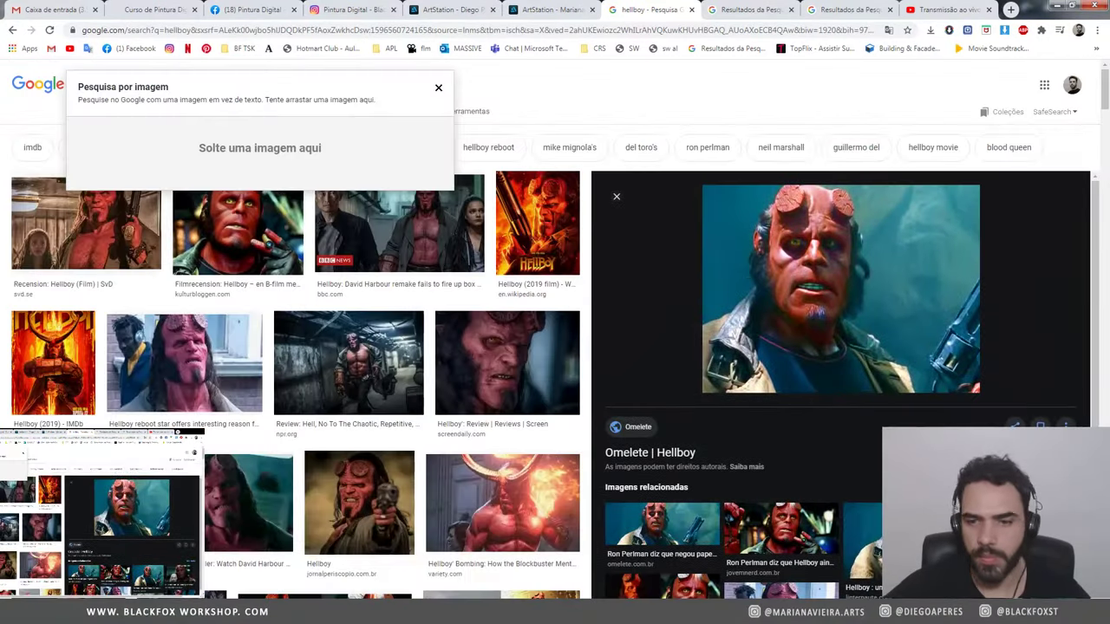
scroll(295, 347, "down", 5)
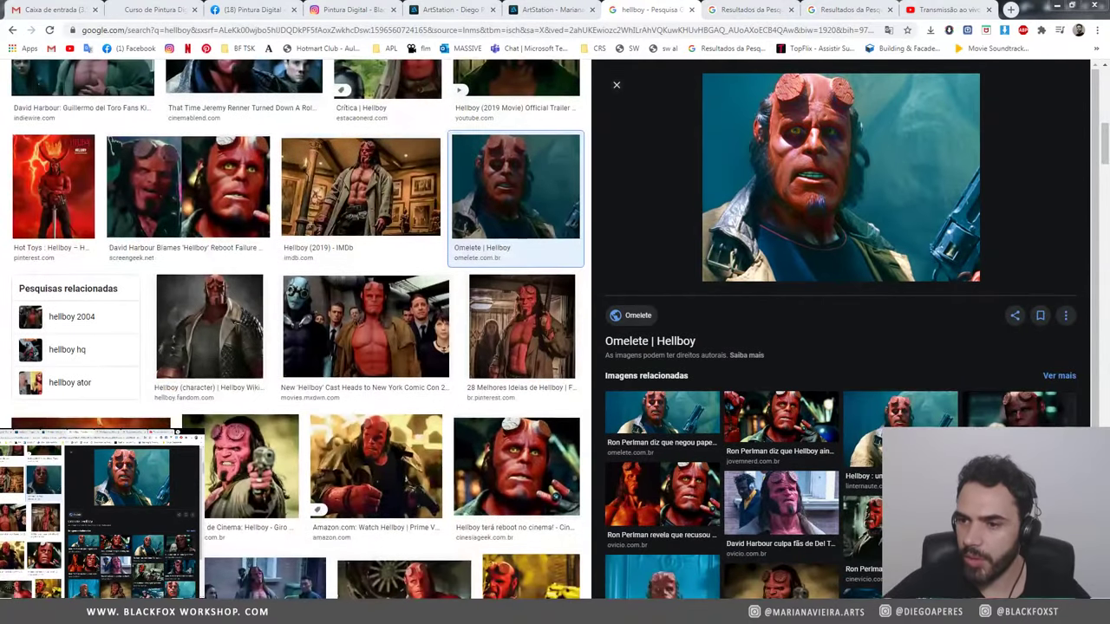
key("alt+Tab")
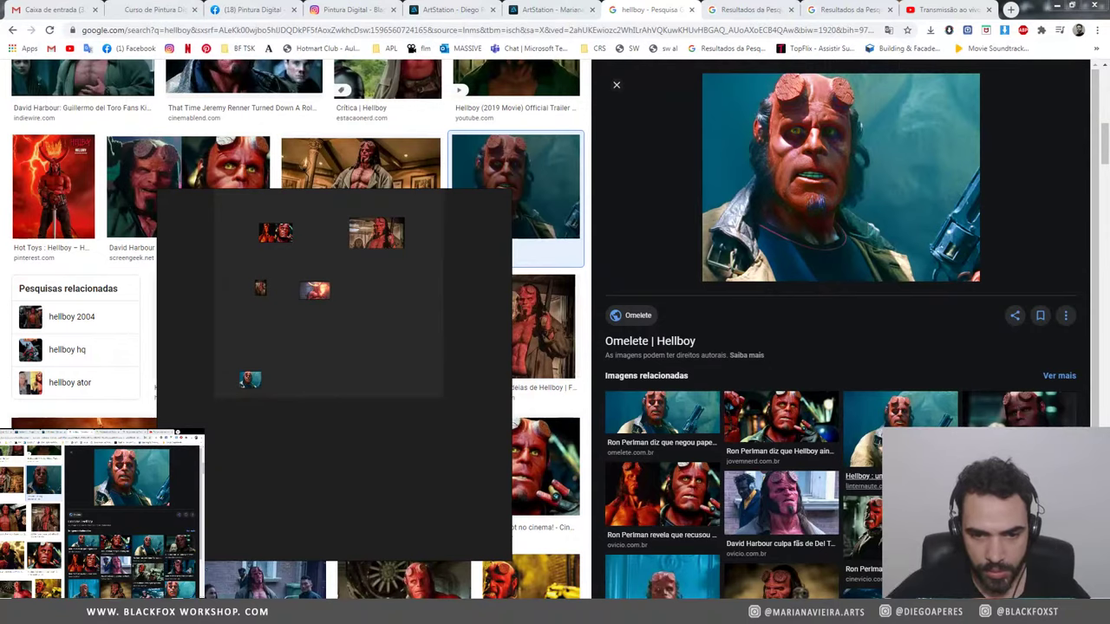
Step: Add the NerdBunker Ron Perlman Hellboy still to the reference board
left_click(781, 503)
left_click_drag(841, 286, 379, 340)
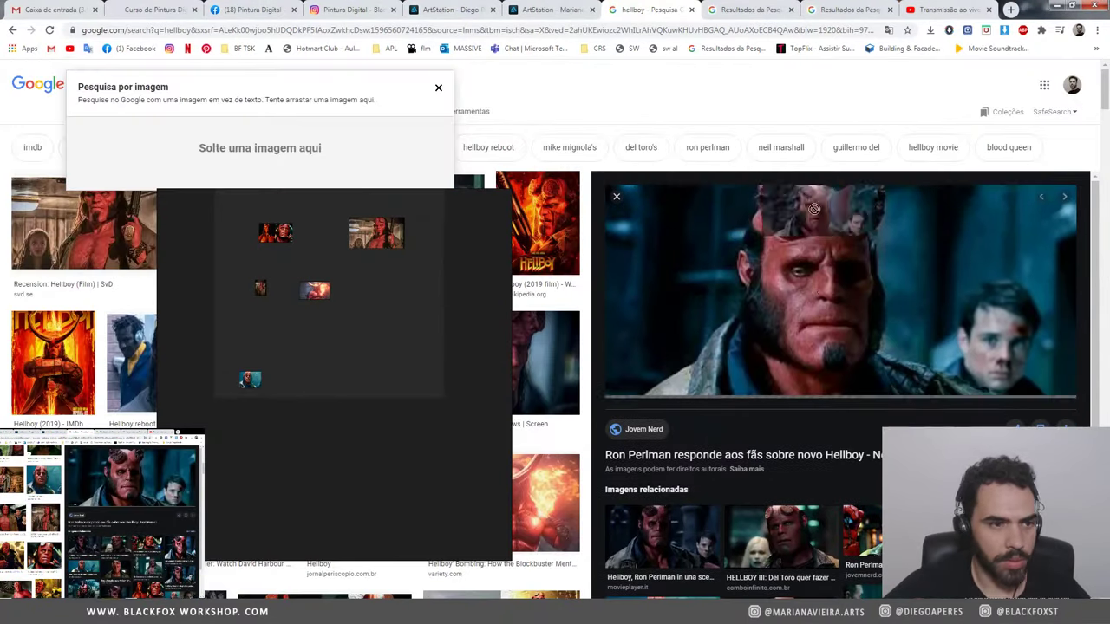
scroll(379, 340, "down", 5)
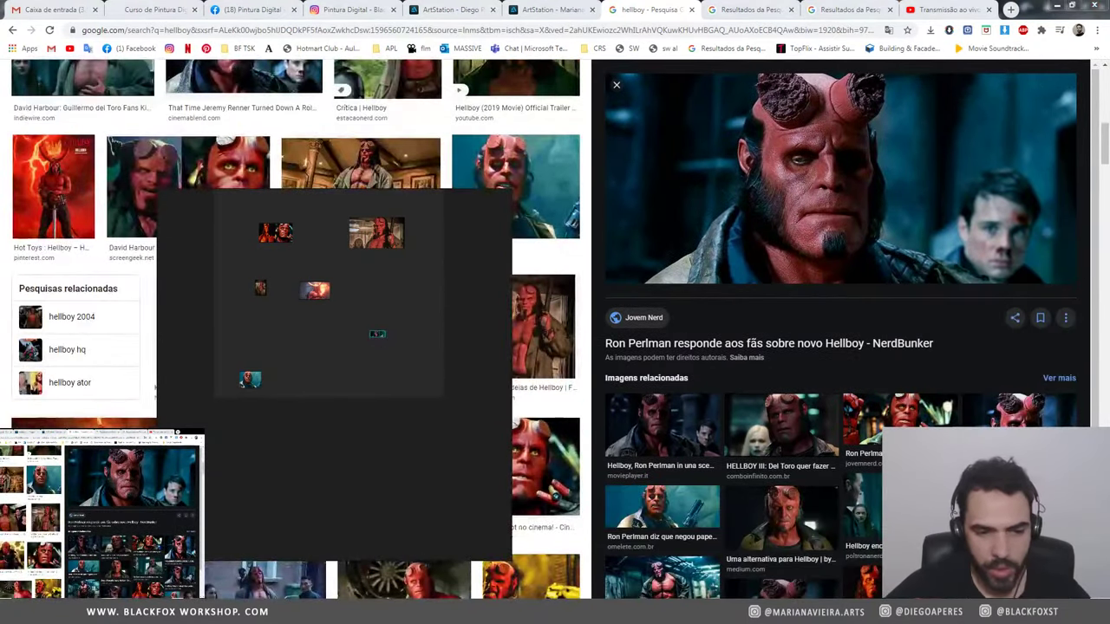
scroll(1095, 356, "down", 2)
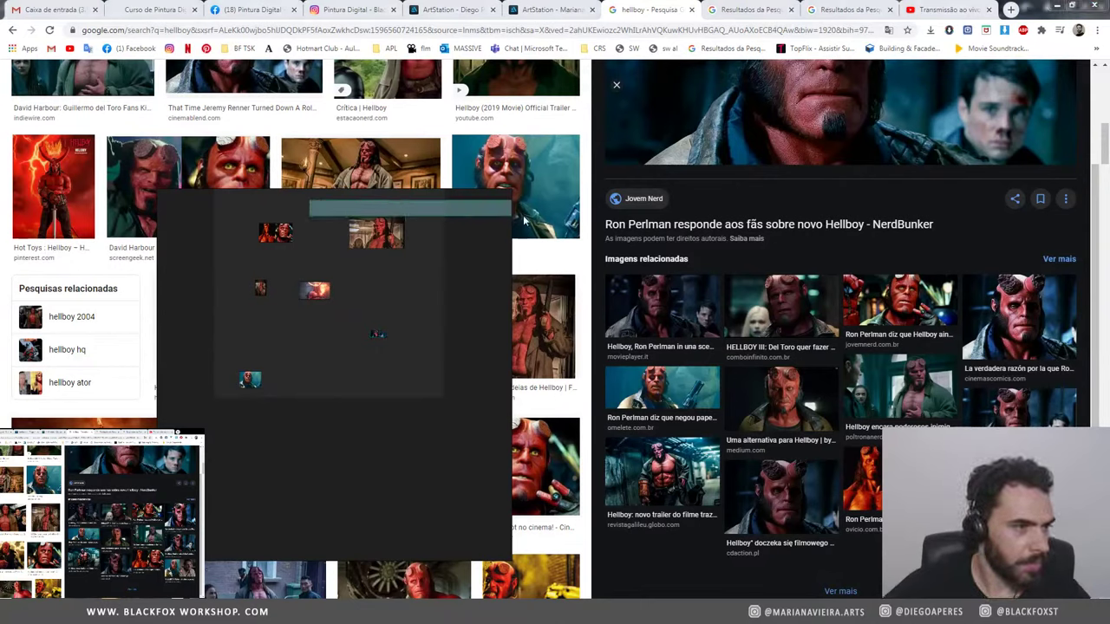
left_click_drag(305, 231, 671, 158)
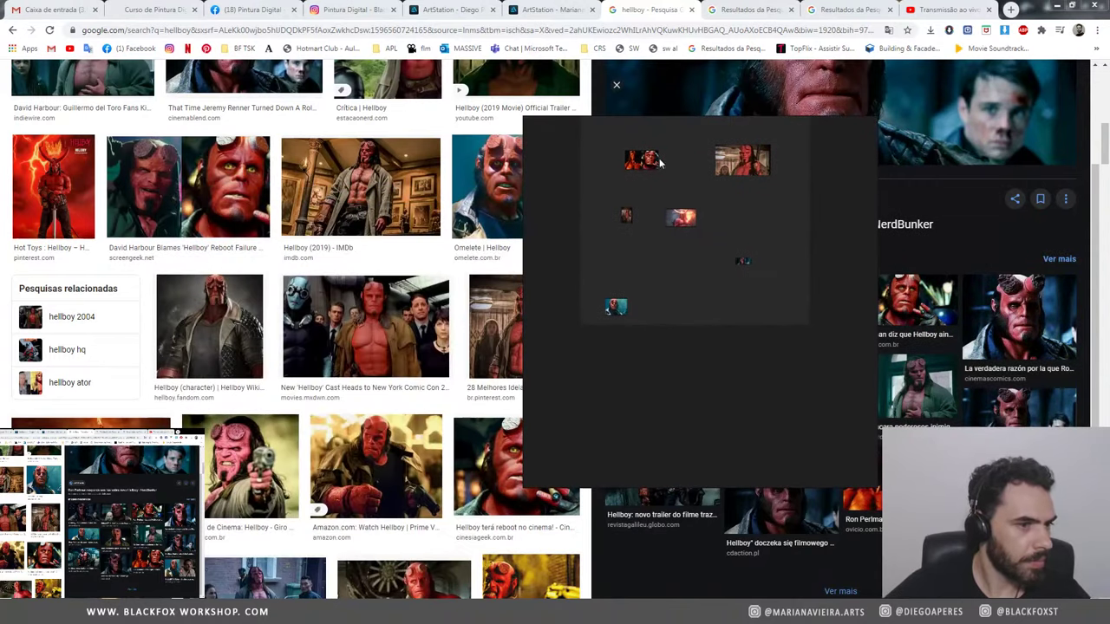
Step: Preview the David Harbour reboot comparison and the Hot Toys Hellboy figure images
left_click(144, 197)
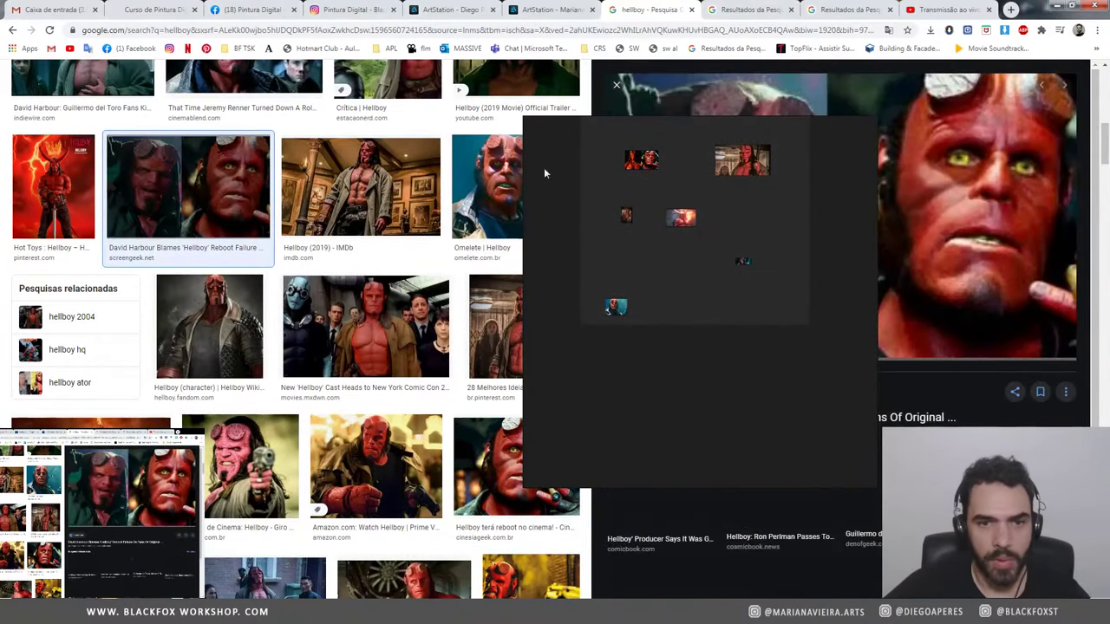
mouse_move(681, 189)
left_mouse_down()
mouse_move(186, 246)
mouse_move(316, 199)
left_mouse_up()
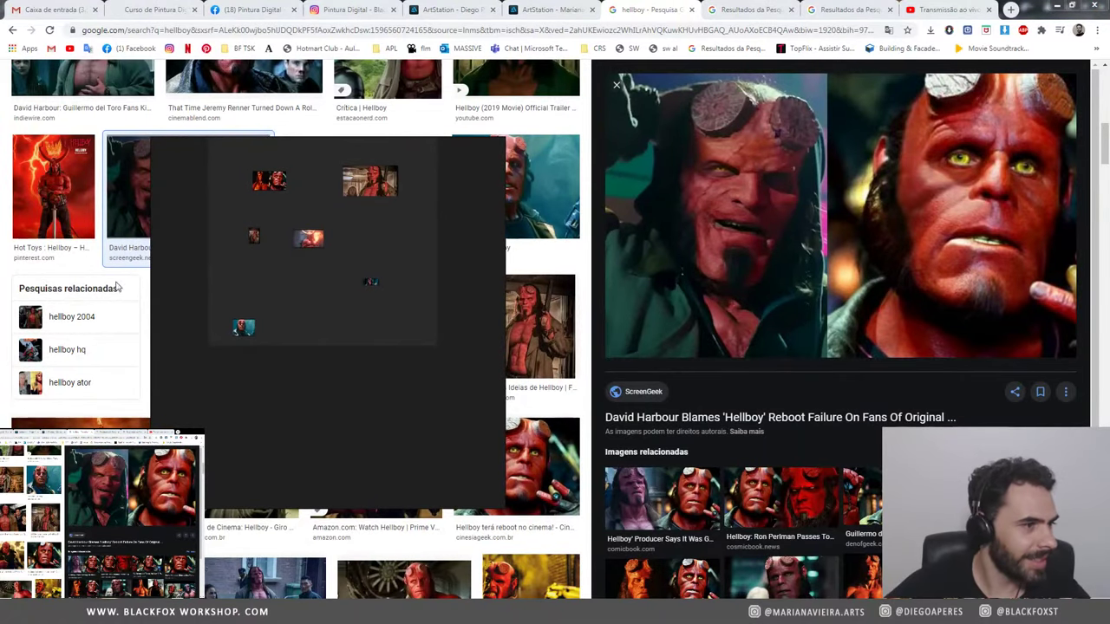
scroll(51, 185, "up", 5)
scroll(50, 185, "down", 5)
left_click(53, 186)
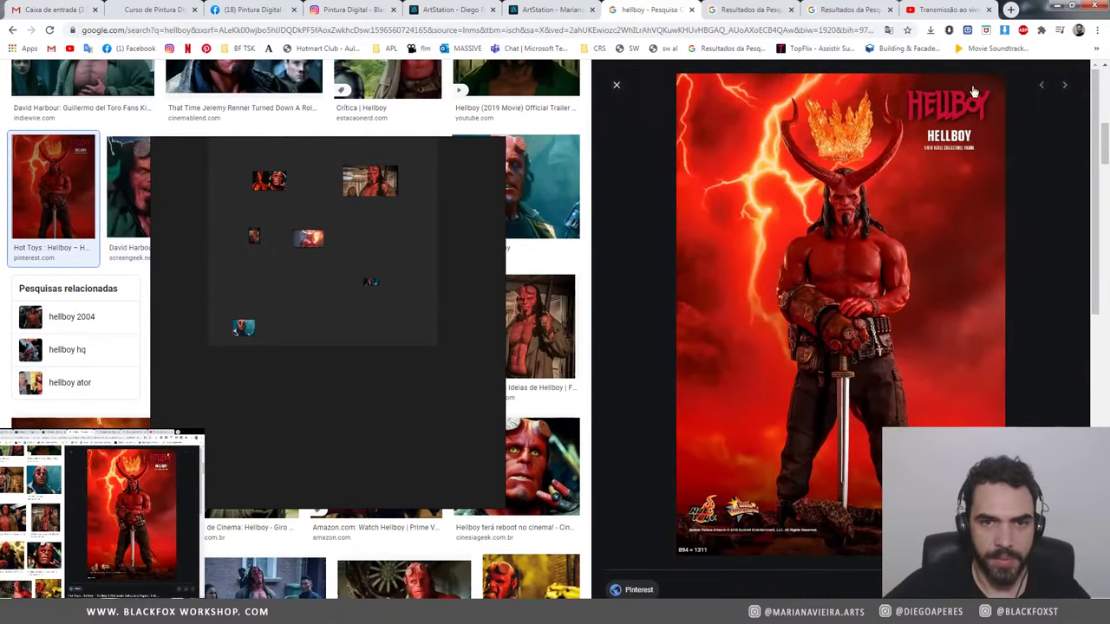
left_click(617, 91)
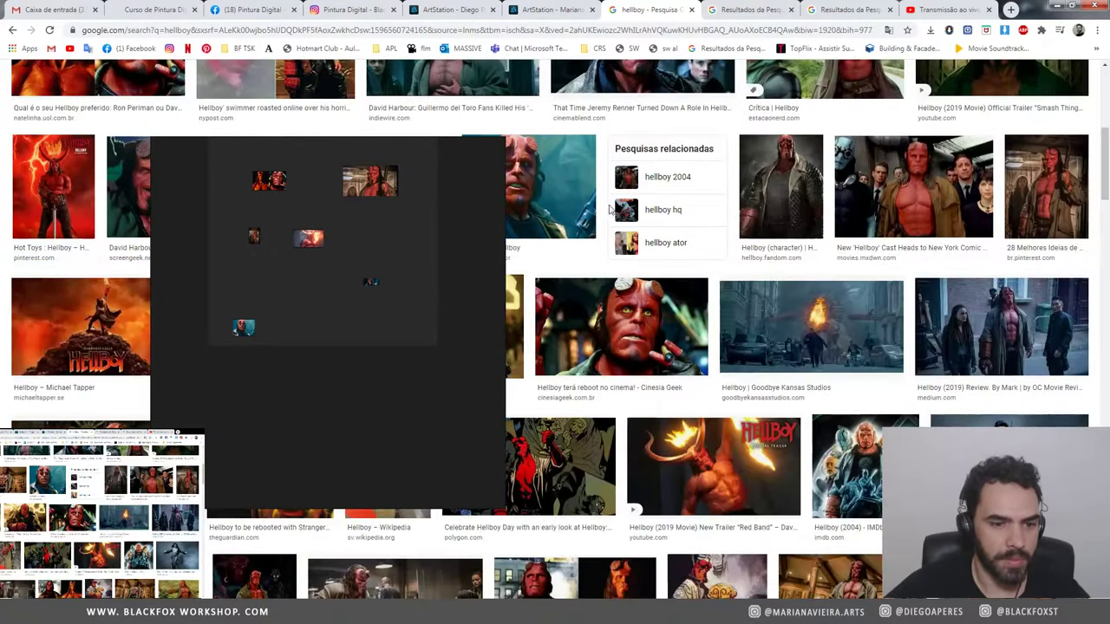
Step: Look further down the results and preview the Recensión: Hellboy (2019) still
scroll(623, 226, "down", 2)
scroll(623, 225, "down", 2)
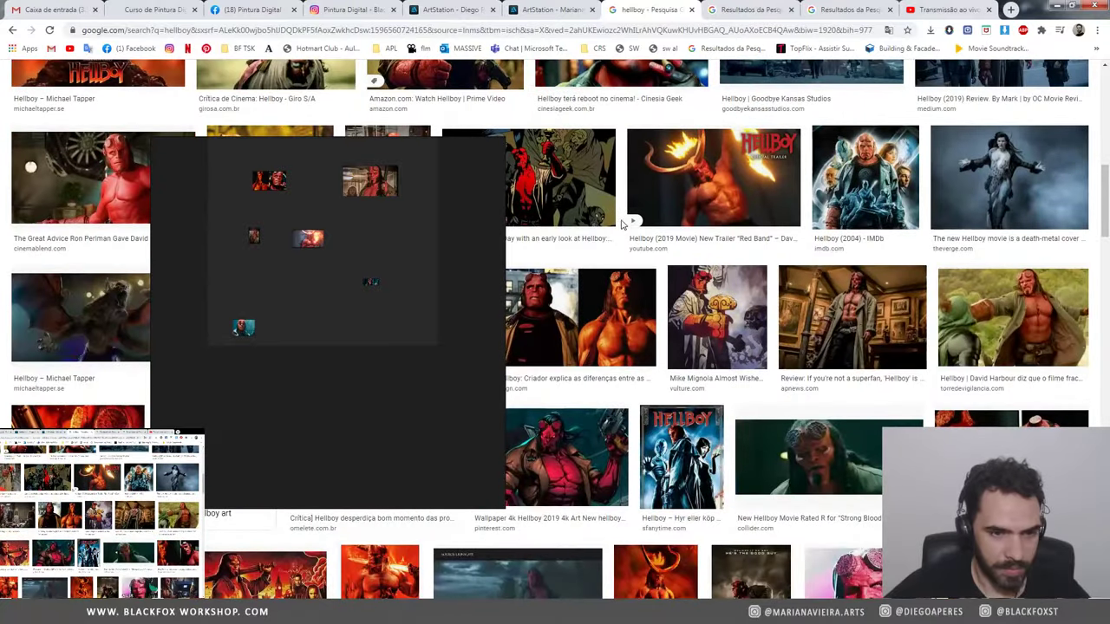
scroll(621, 225, "down", 1)
scroll(621, 225, "down", 1)
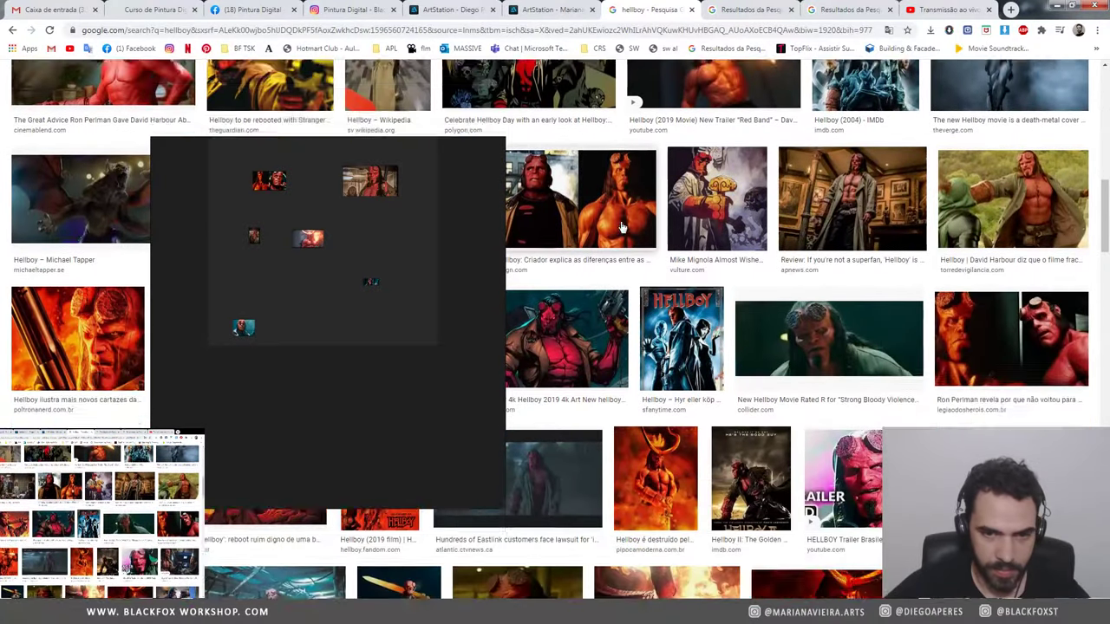
scroll(621, 225, "down", 1)
scroll(621, 225, "down", 1)
scroll(621, 226, "down", 2)
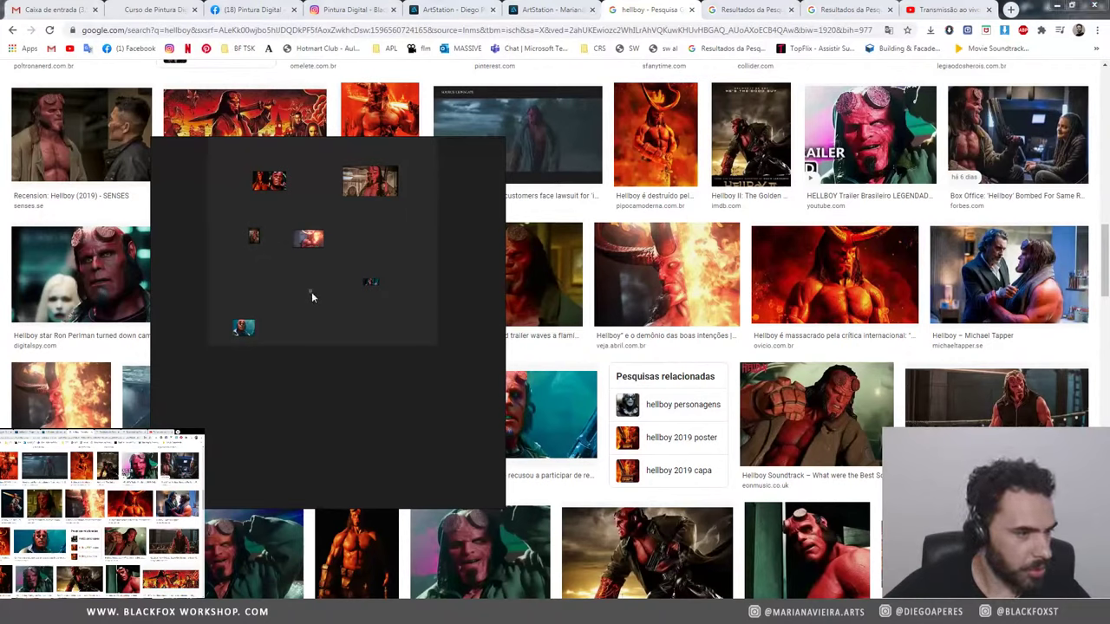
mouse_move(407, 301)
left_mouse_down()
mouse_move(711, 267)
mouse_move(914, 214)
left_mouse_up()
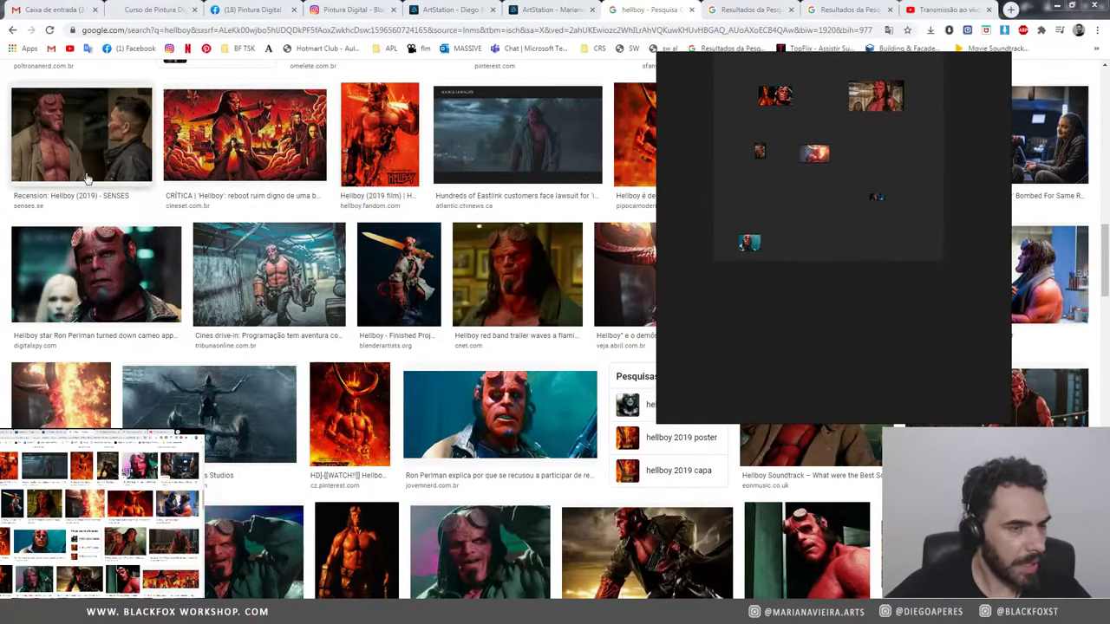
left_click(73, 132)
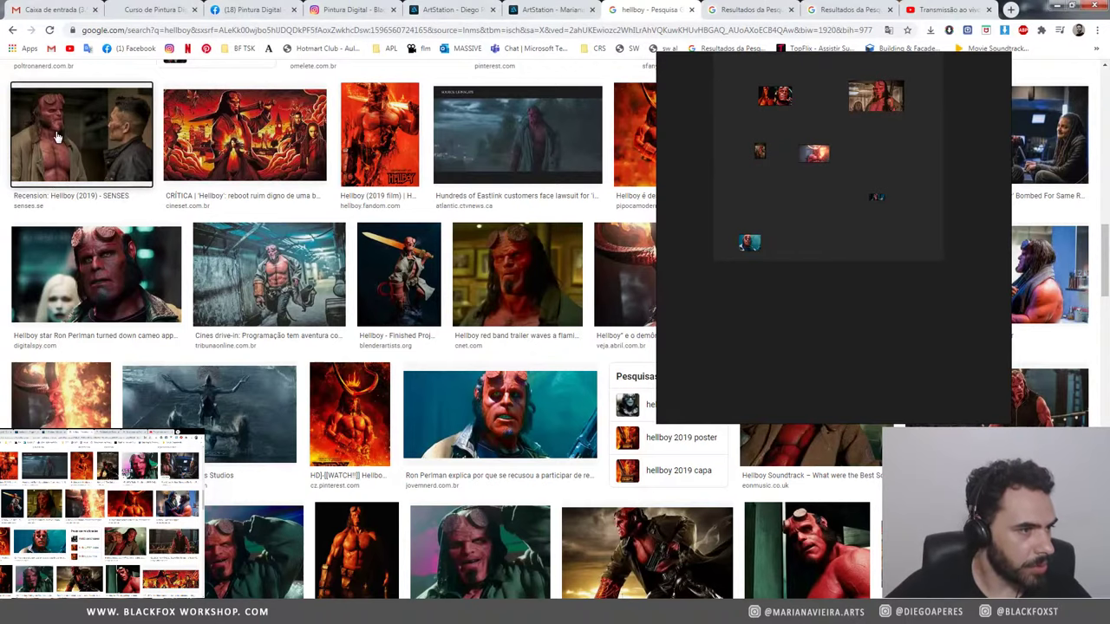
left_click_drag(789, 206, 347, 220)
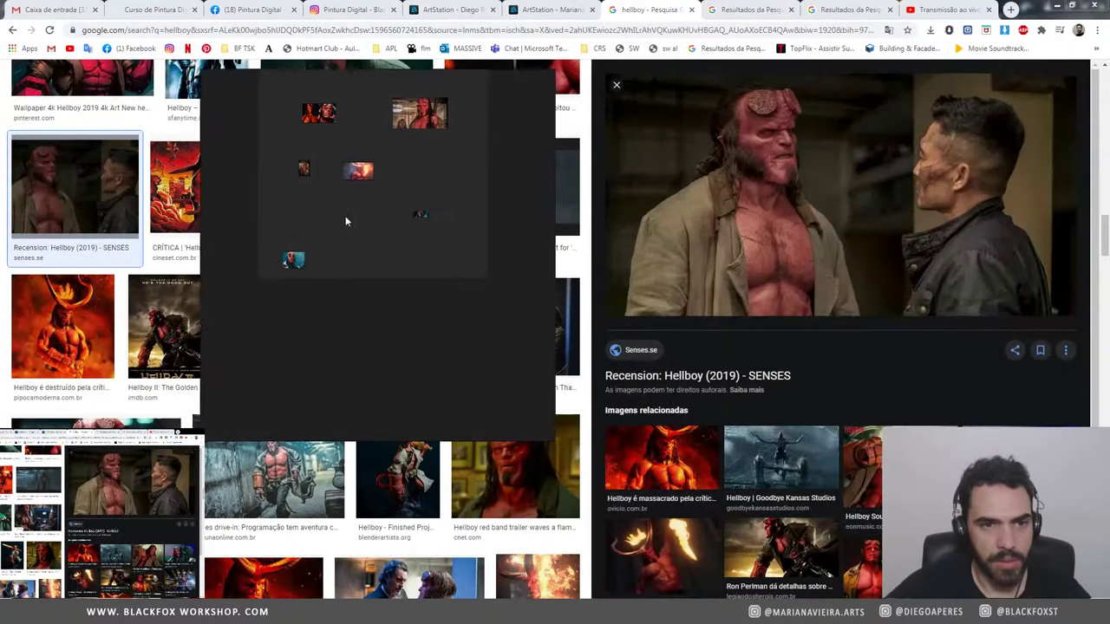
scroll(779, 487, "down", 2)
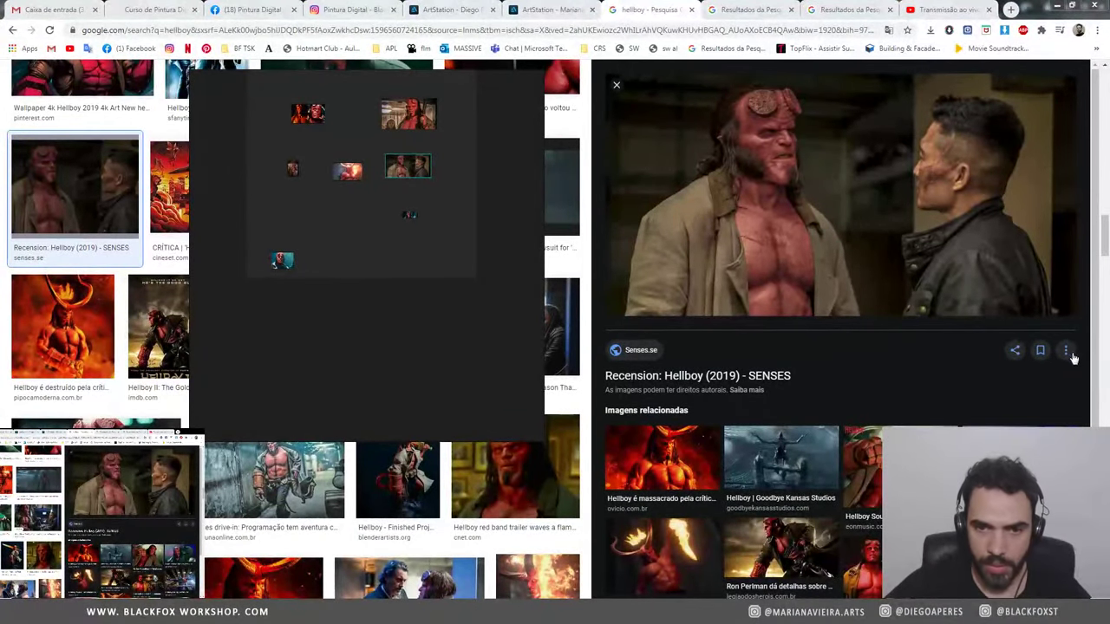
scroll(1093, 370, "down", 4)
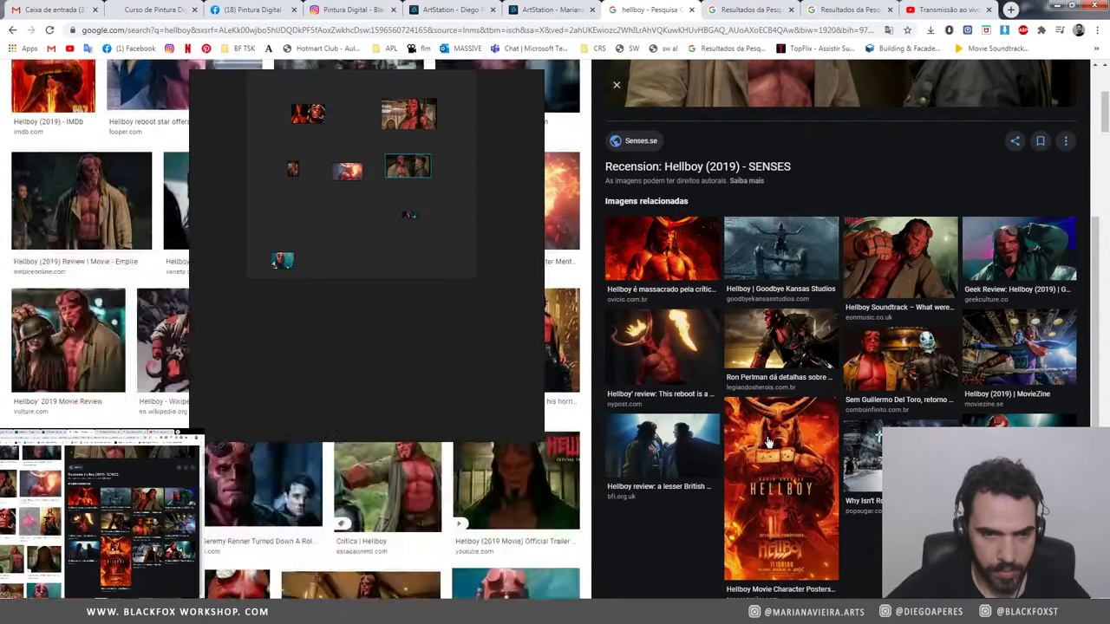
Step: Add the Hellboy movie poster to the reference board
left_click(772, 436)
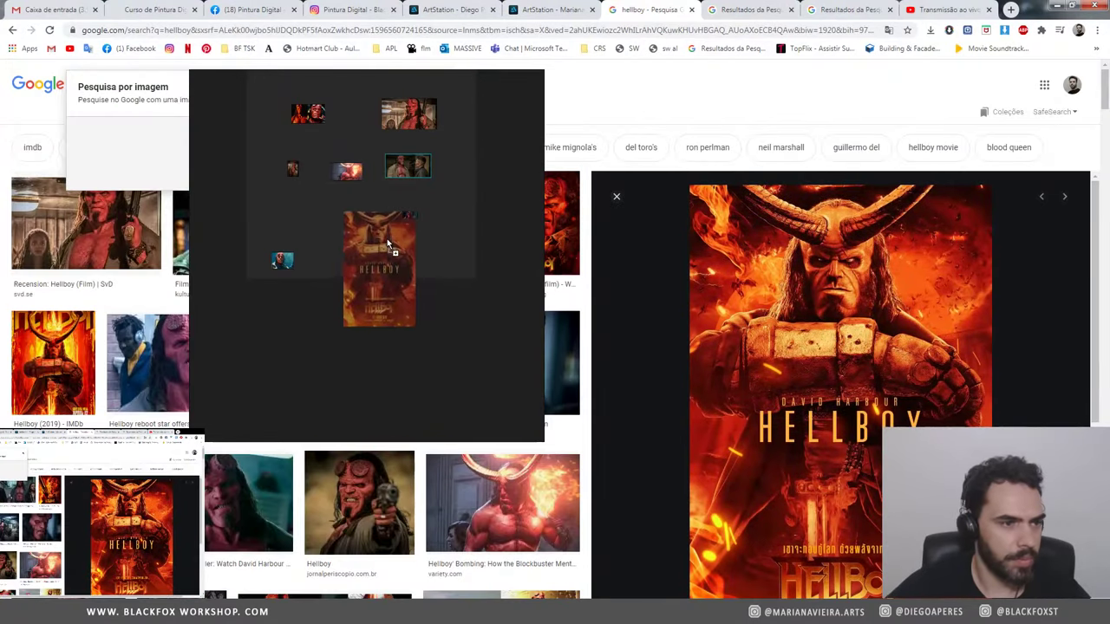
mouse_move(878, 195)
left_mouse_down()
mouse_move(387, 236)
mouse_move(255, 126)
mouse_move(342, 137)
left_mouse_up()
mouse_move(383, 264)
left_mouse_down()
mouse_move(509, 412)
mouse_move(504, 366)
left_mouse_up()
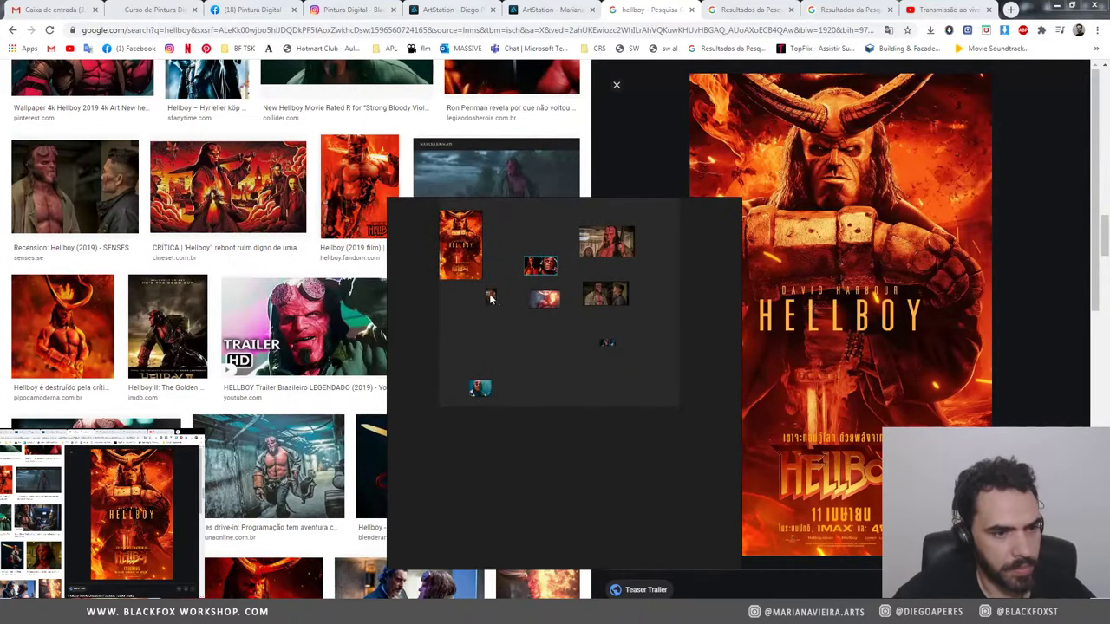
Step: Arrange the film stills beside the poster and zoom onto the Hellboy-and-boy still
mouse_move(491, 286)
left_mouse_down()
mouse_move(518, 258)
mouse_move(513, 247)
mouse_move(492, 297)
left_mouse_up()
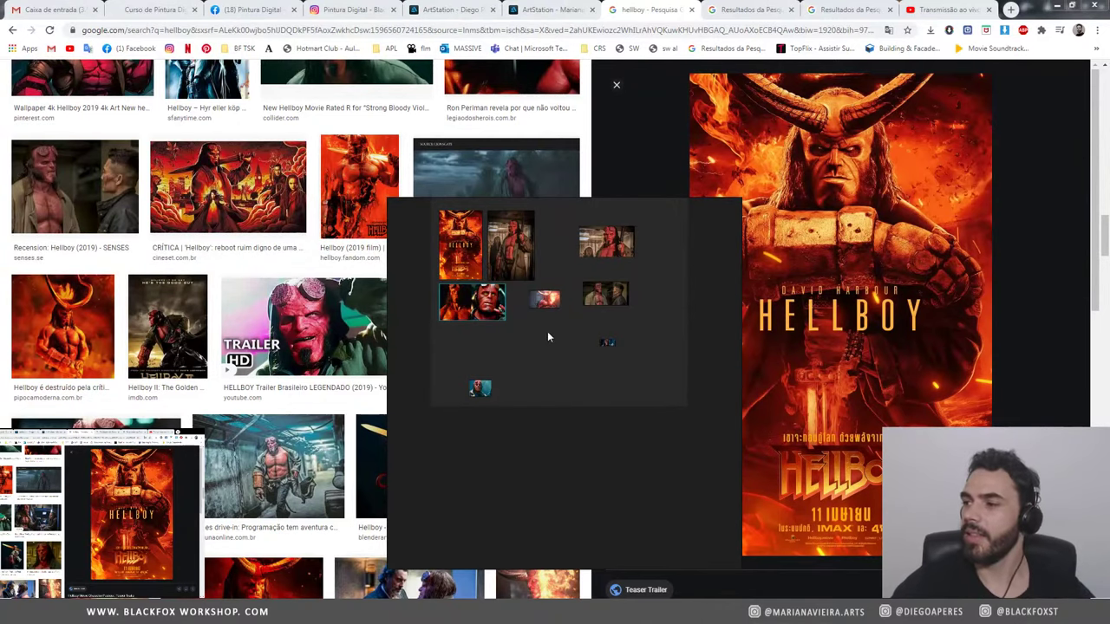
mouse_move(547, 301)
left_mouse_down()
mouse_move(468, 344)
mouse_move(485, 347)
left_mouse_up()
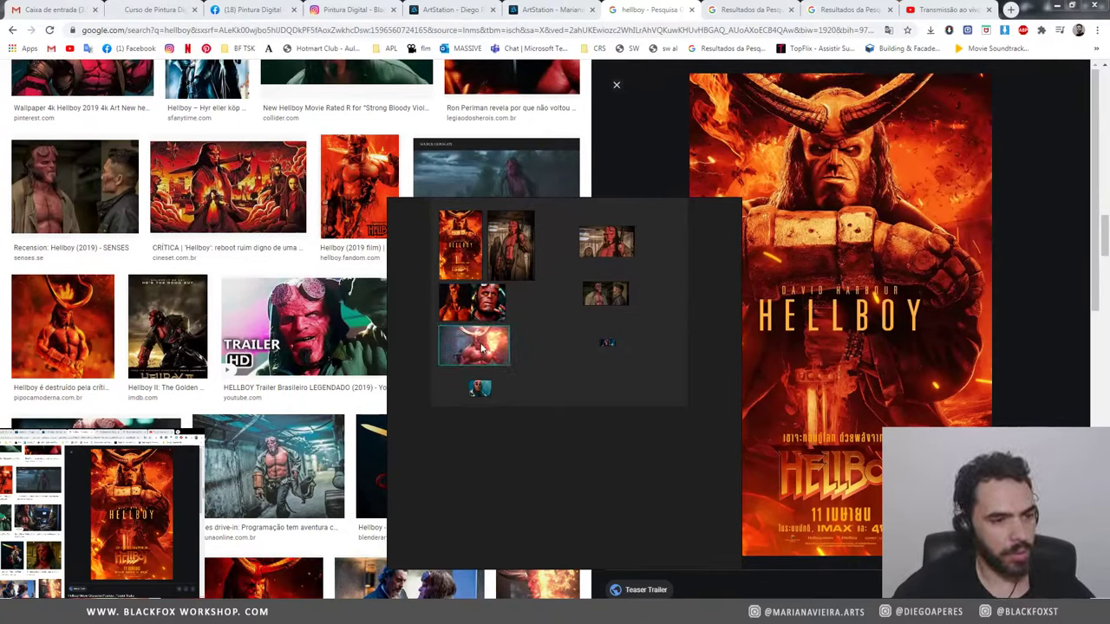
left_click_drag(604, 297, 548, 308)
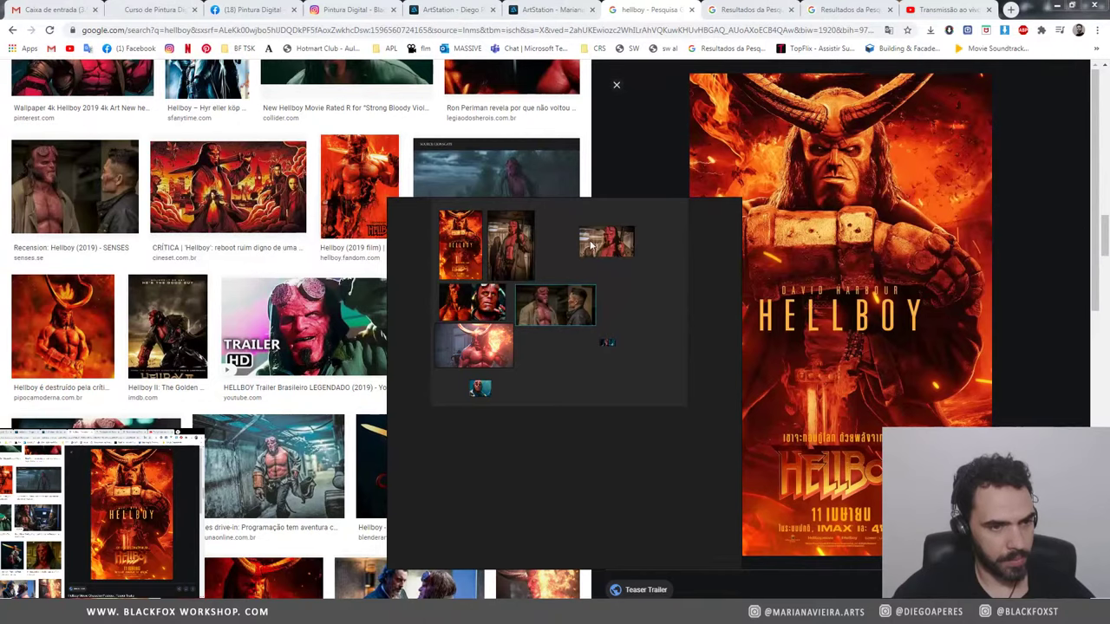
left_click_drag(589, 246, 607, 346)
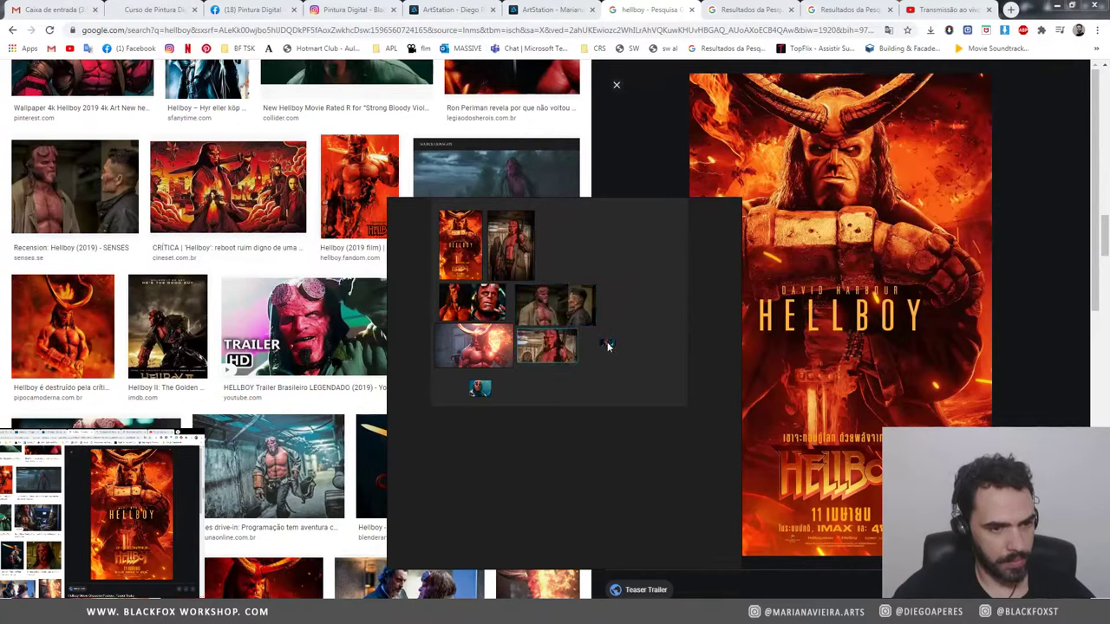
key("f")
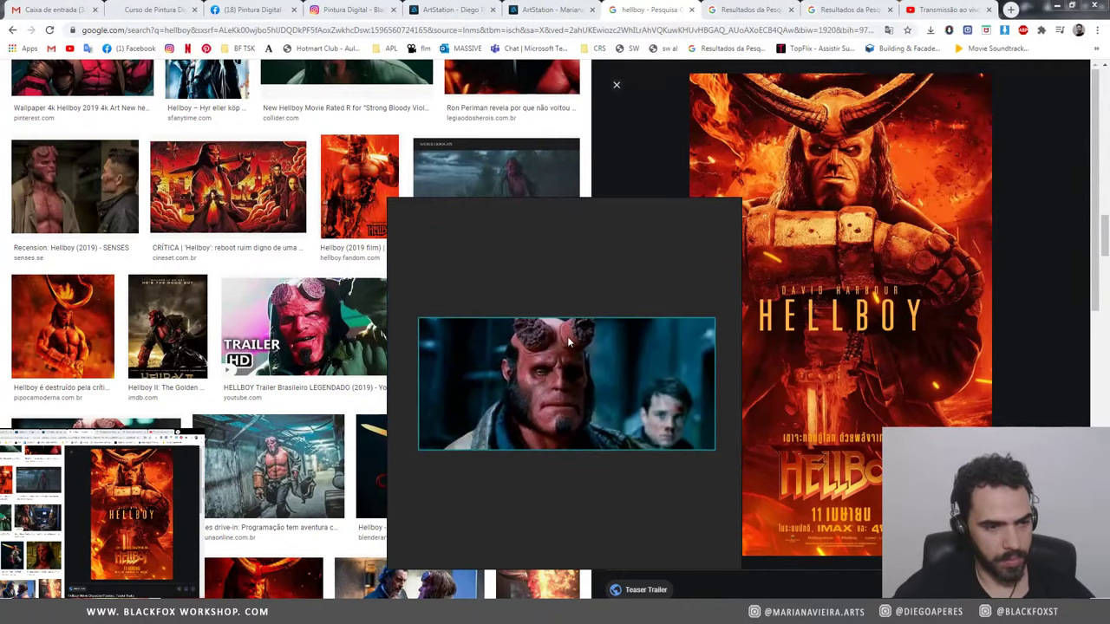
Step: Undo a stray move and return to the overview of all references
left_click_drag(589, 299, 459, 267, "ctrl")
key("ctrl+z")
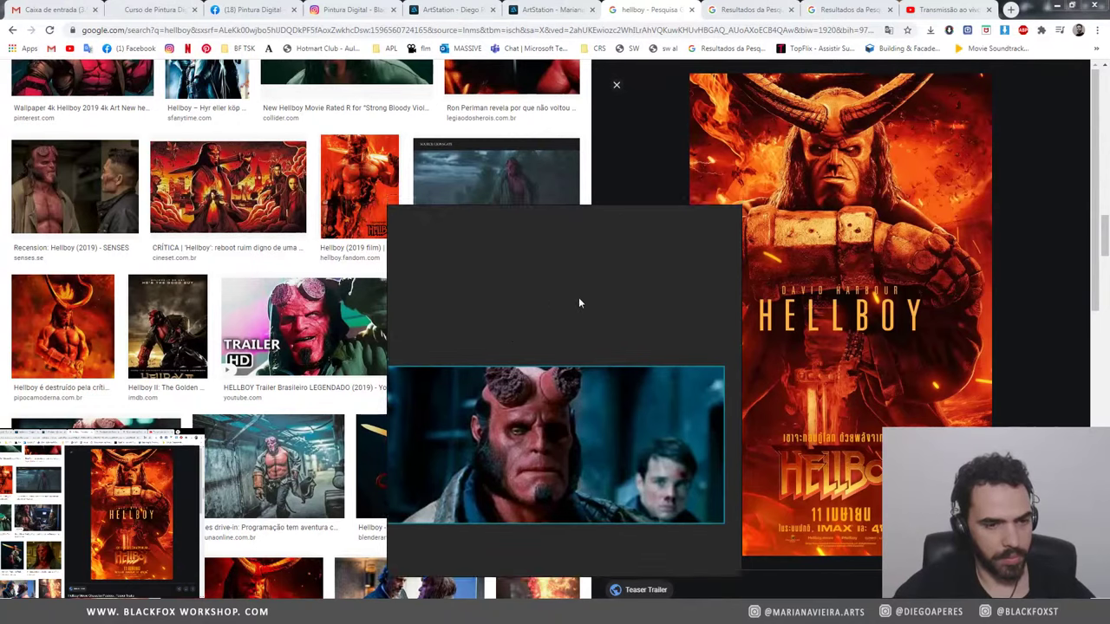
key("ctrl+v")
scroll(527, 225, "down", 3)
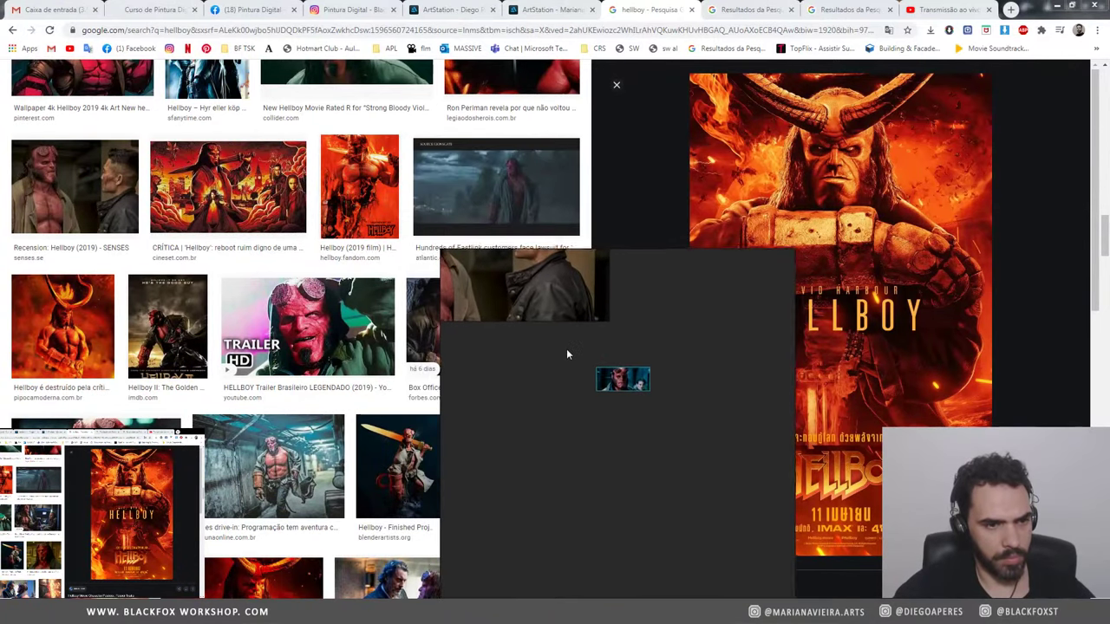
scroll(572, 360, "up", 3)
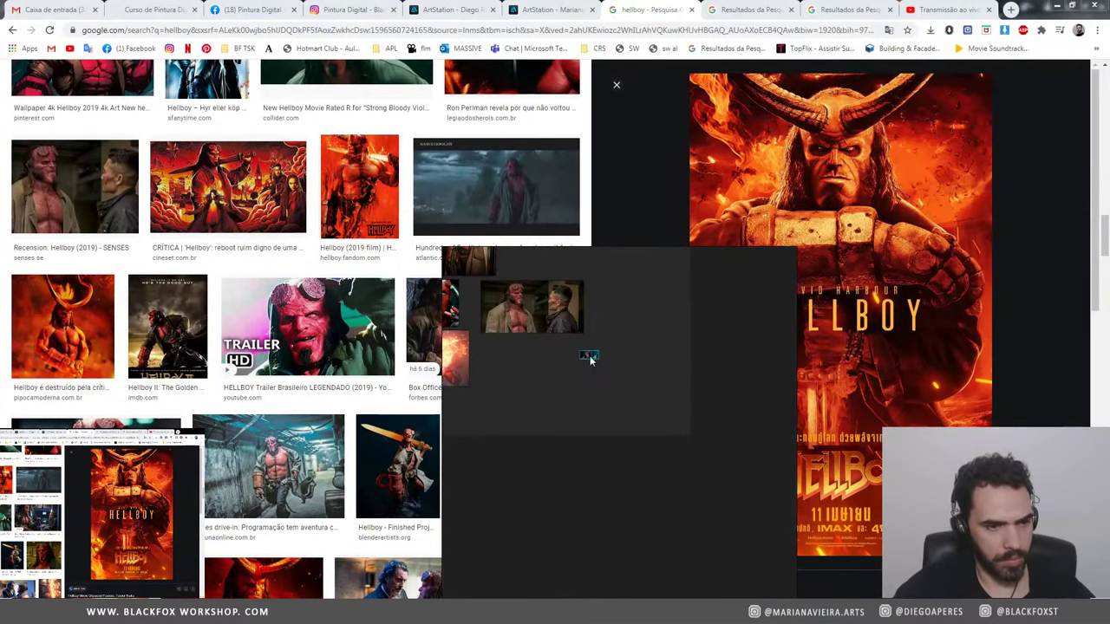
scroll(589, 355, "up", 5)
scroll(585, 329, "down", 2)
scroll(585, 312, "down", 3)
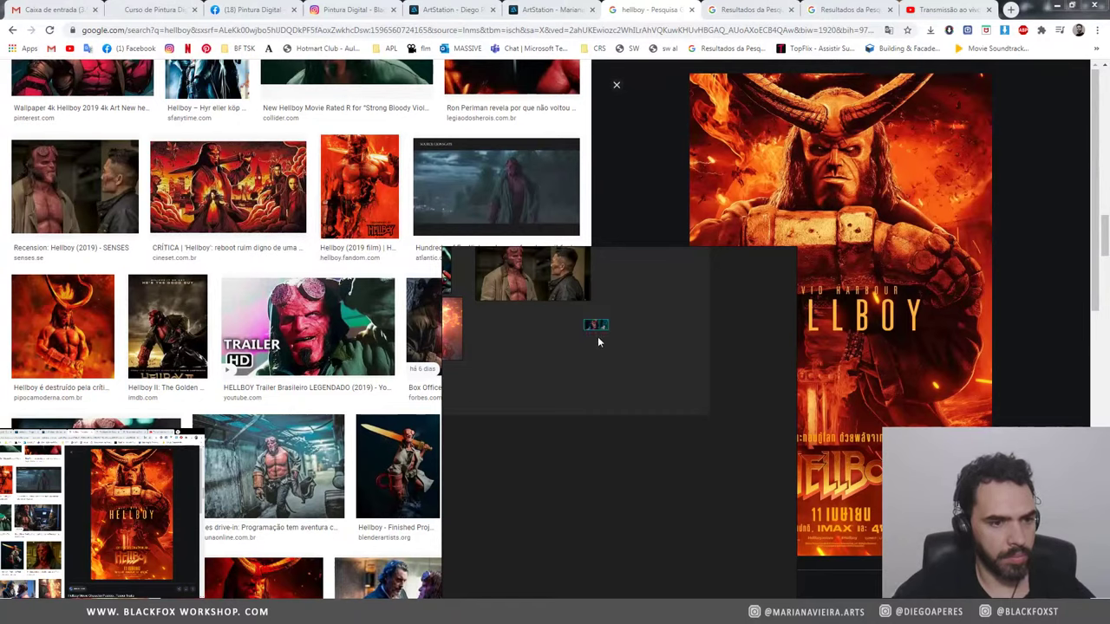
Step: Enlarge the small stills into a compact group, then hide the reference board
mouse_move(598, 342)
left_mouse_down()
mouse_move(549, 341)
mouse_move(604, 367)
left_mouse_up()
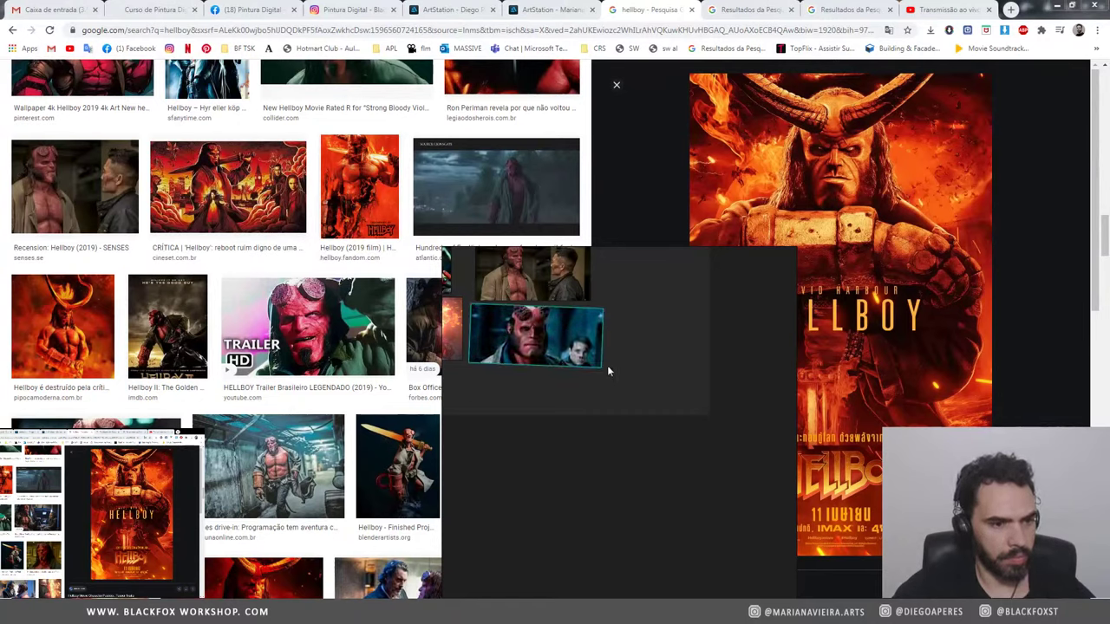
scroll(611, 371, "down", 3)
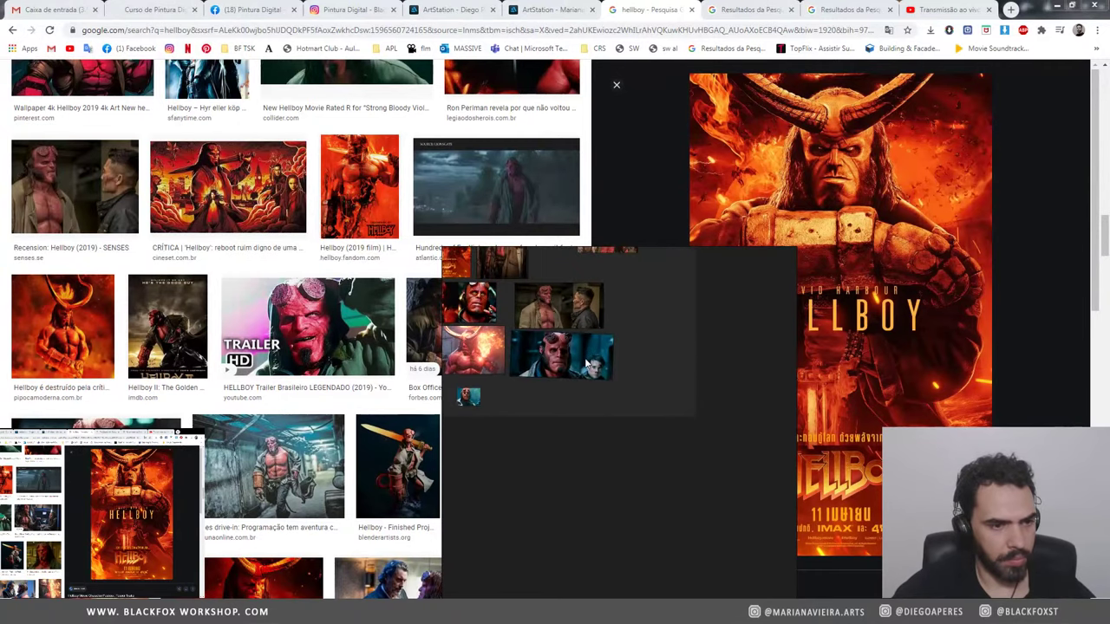
left_click_drag(588, 364, 628, 388)
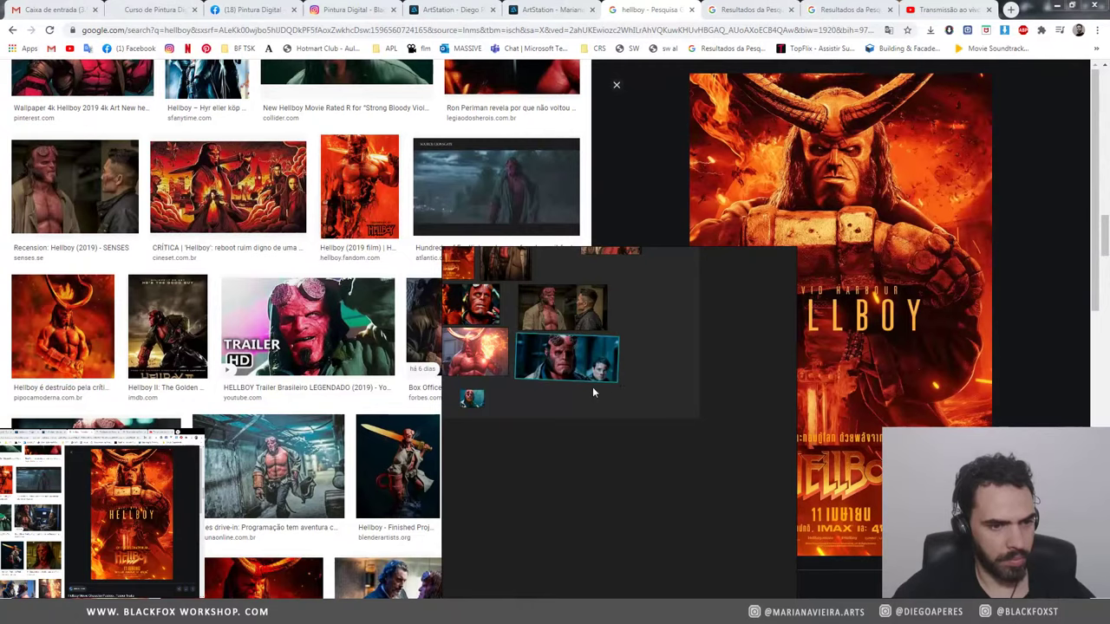
left_click(472, 398)
mouse_move(483, 407)
left_mouse_down()
mouse_move(613, 452)
mouse_move(499, 430)
mouse_move(793, 425)
left_mouse_up()
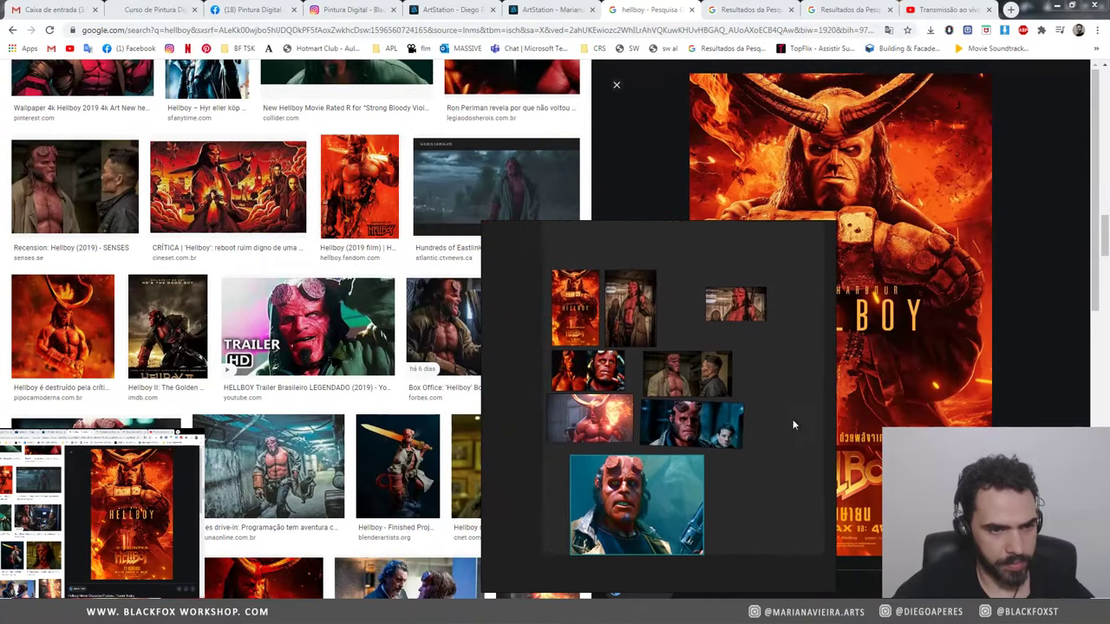
mouse_move(794, 425)
middle_mouse_down()
mouse_move(739, 380)
mouse_move(752, 405)
middle_mouse_up()
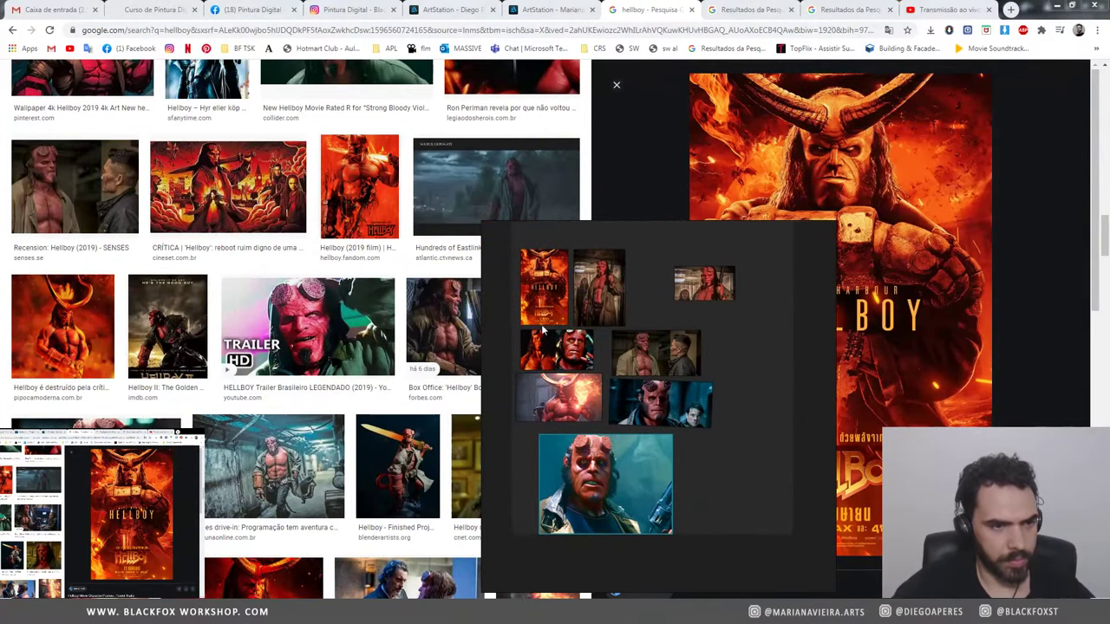
key("super+Down")
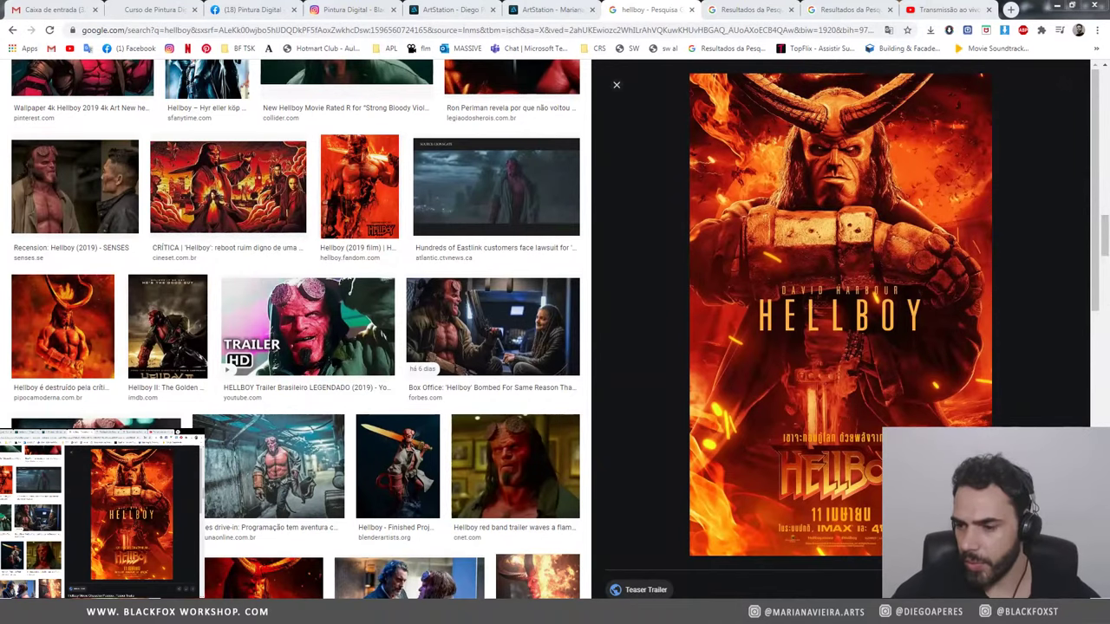
Step: Switch from Chrome to ZBrush 2019 showing the smooth DynaMesh sphere
key("alt+Tab")
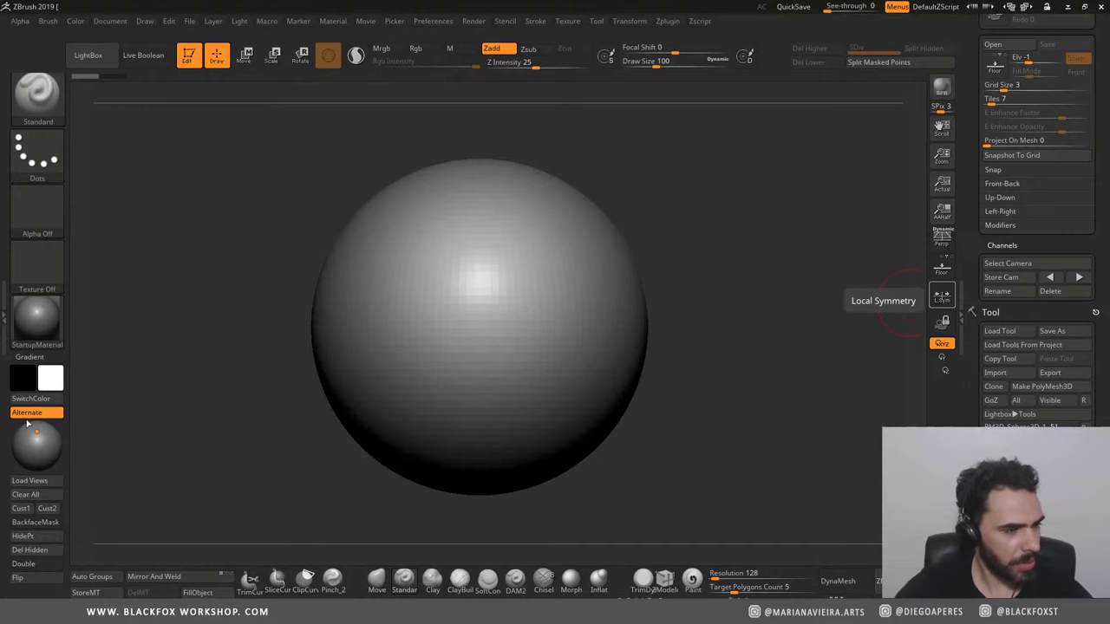
Step: Browse the materials and zoom out so the sphere sits smaller in the canvas
left_click(35, 329)
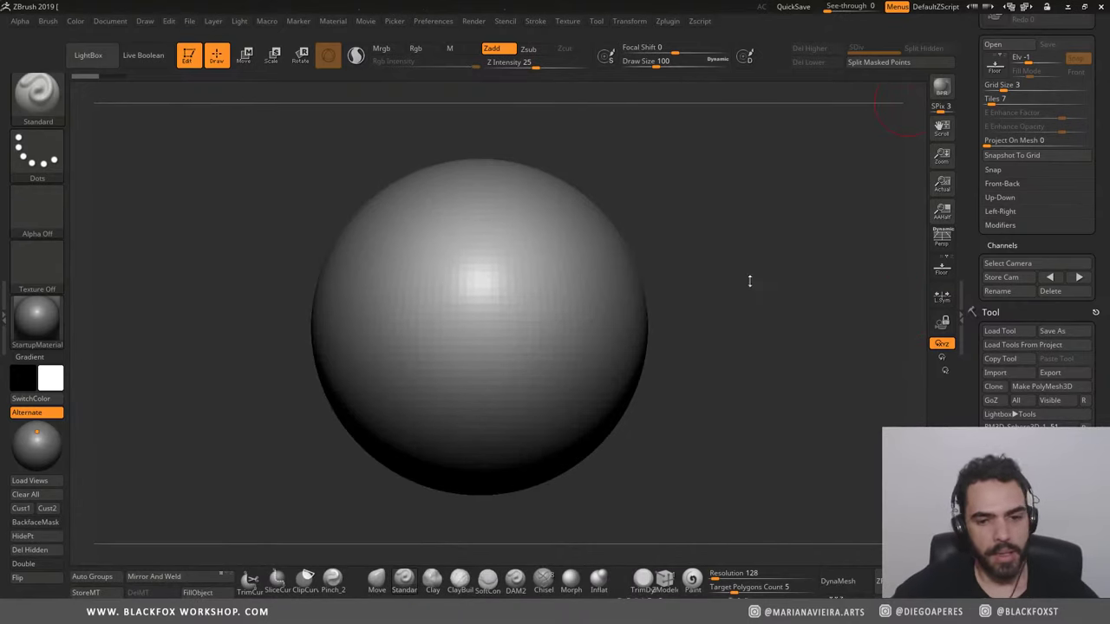
left_click_drag(738, 317, 714, 256, "alt")
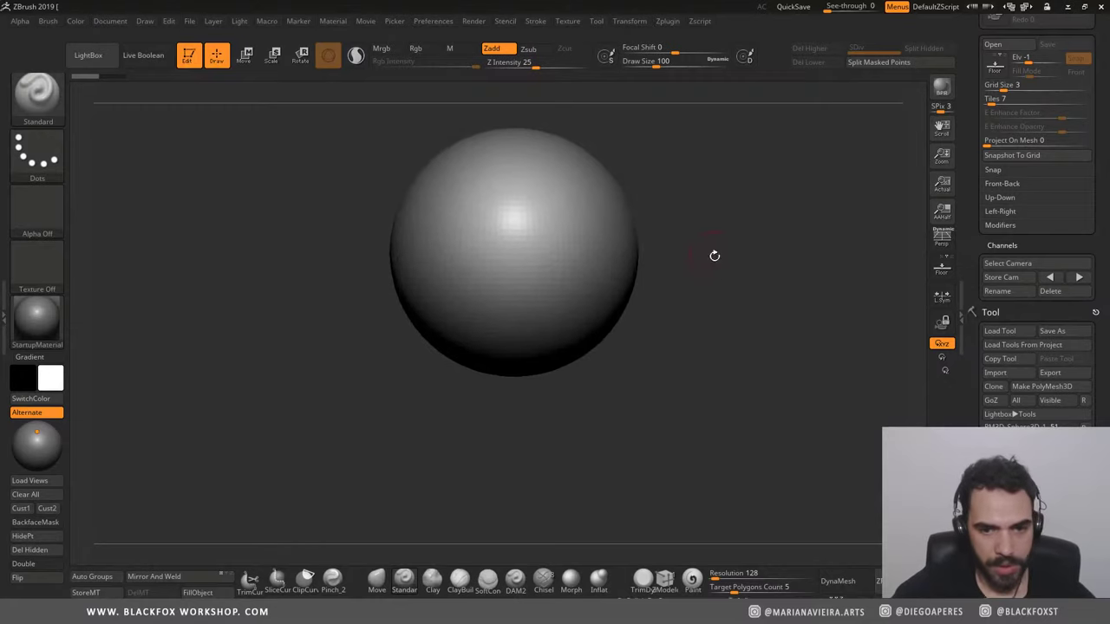
Step: With the Move brush at size 262, pull the sphere's lower half down into an egg
left_click(377, 580)
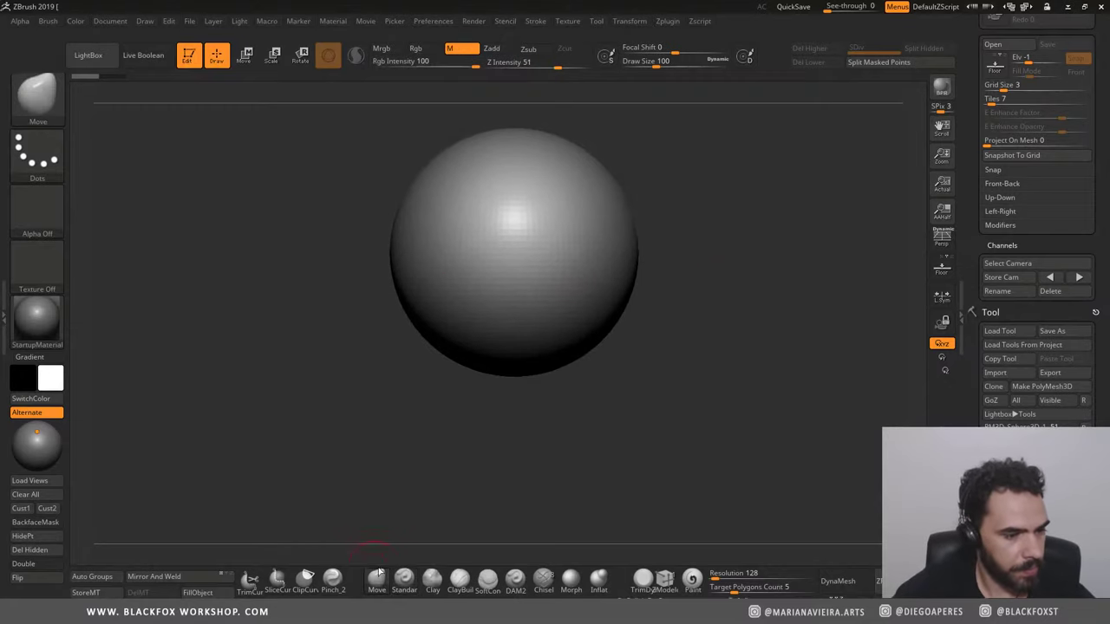
key("space")
left_click_drag(524, 303, 538, 303)
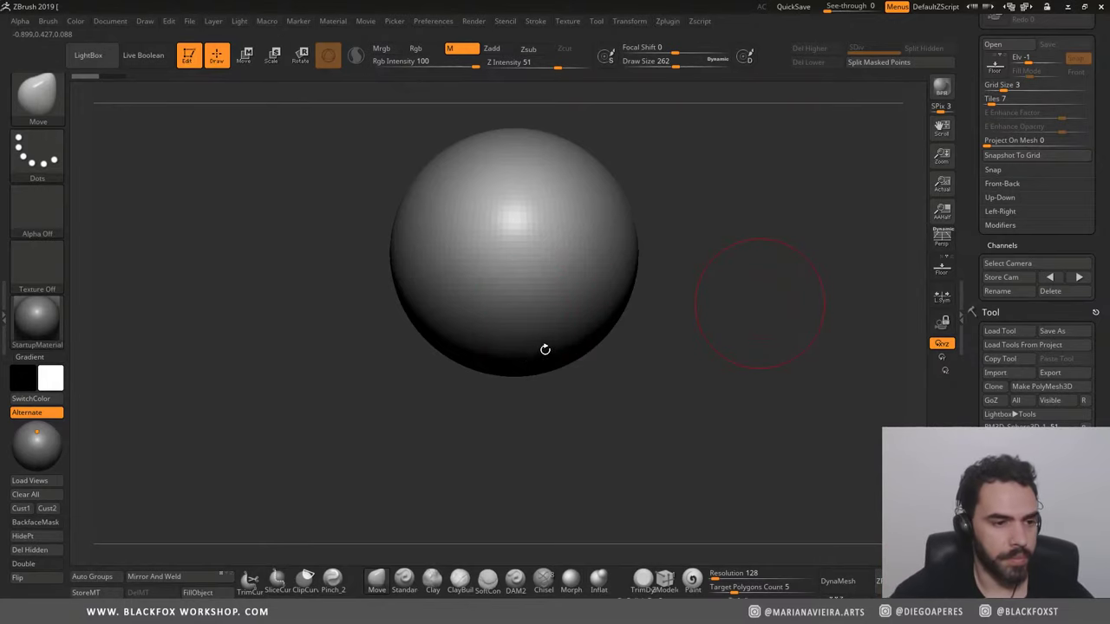
mouse_move(566, 347)
left_mouse_down()
mouse_move(562, 369)
mouse_move(621, 361)
left_mouse_up()
key("ctrl+z")
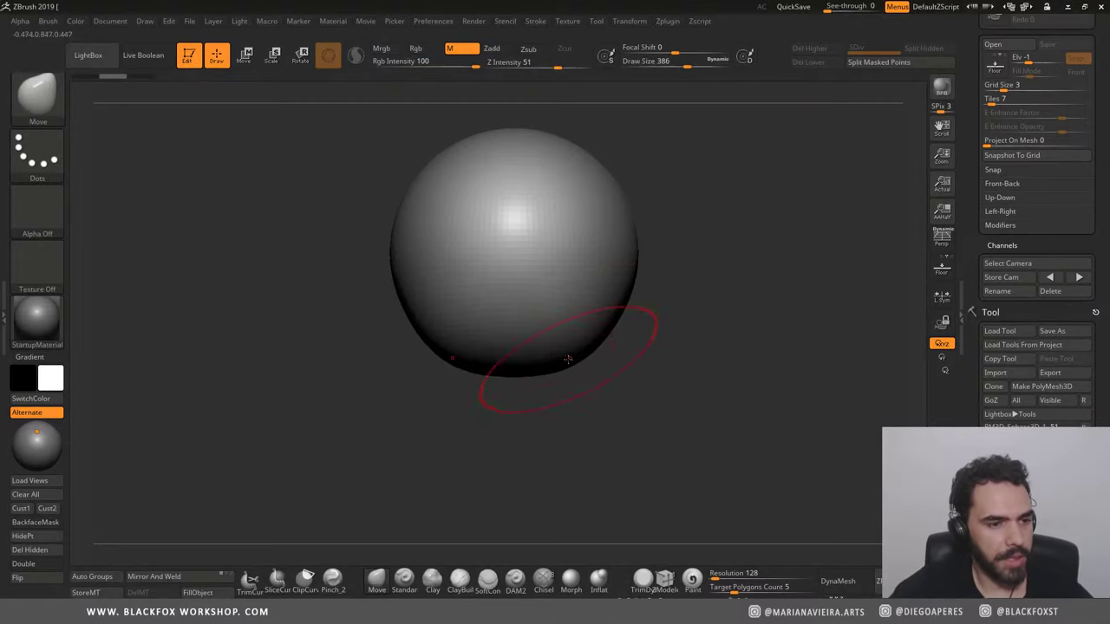
mouse_move(521, 371)
left_mouse_down()
mouse_move(511, 400)
mouse_move(572, 367)
mouse_move(550, 409)
mouse_move(535, 347)
left_mouse_up()
Step: Round out the lower-right notch and push the head's right side down toward the jaw
left_click_drag(693, 339, 499, 286)
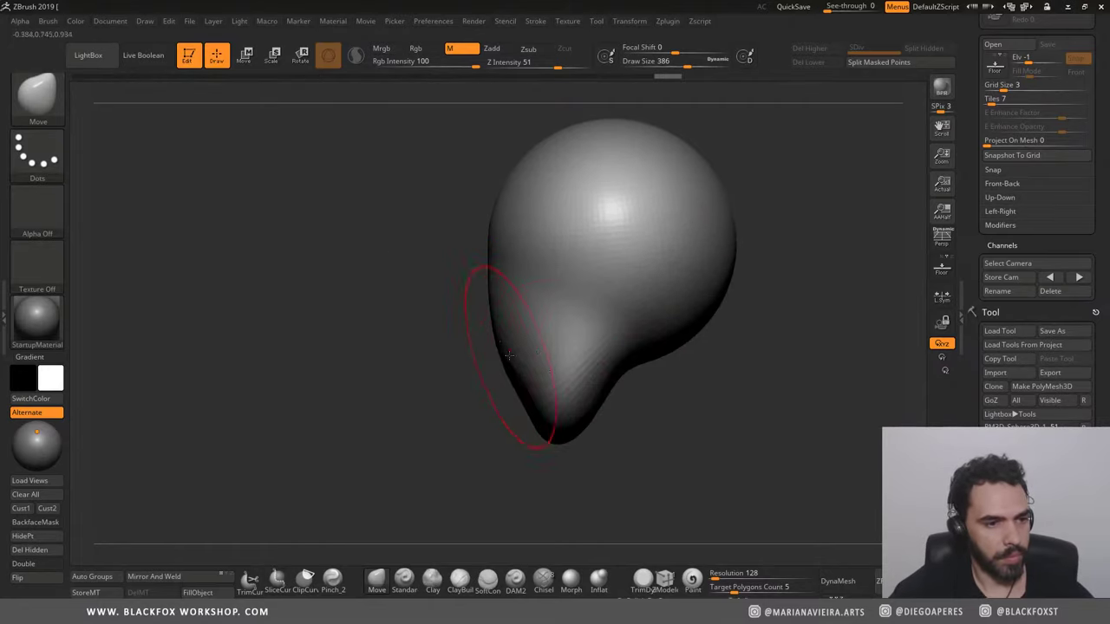
mouse_move(622, 359)
left_mouse_down()
mouse_move(685, 342)
mouse_move(702, 321)
left_mouse_up()
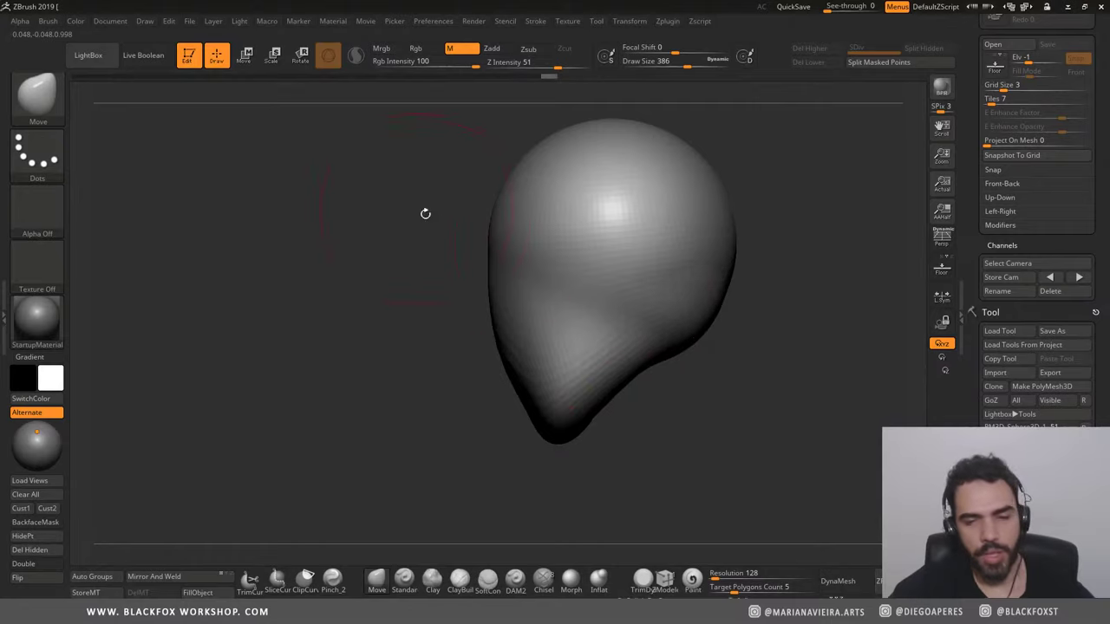
left_click_drag(426, 213, 394, 291)
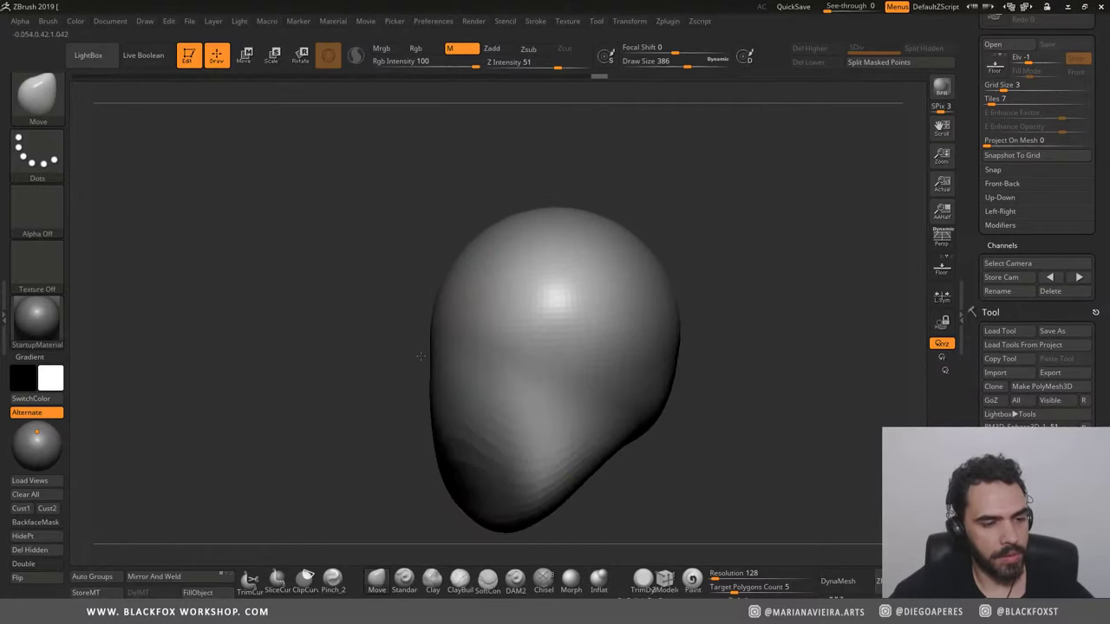
mouse_move(481, 399)
left_mouse_down()
mouse_move(322, 310)
mouse_move(319, 199)
mouse_move(446, 347)
left_mouse_up()
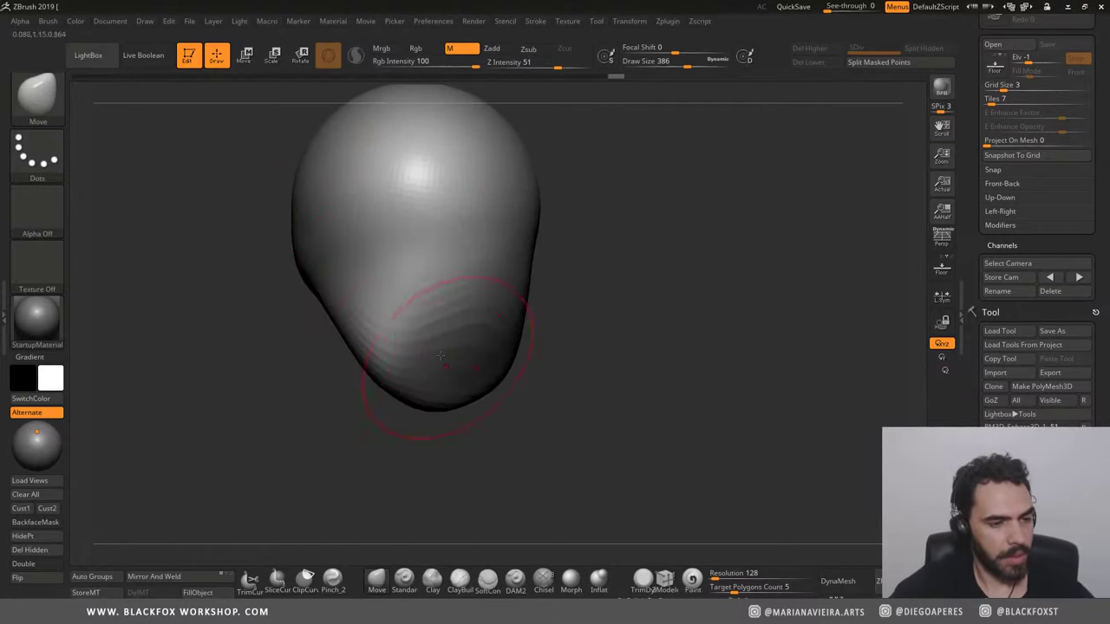
left_click_drag(519, 251, 531, 253)
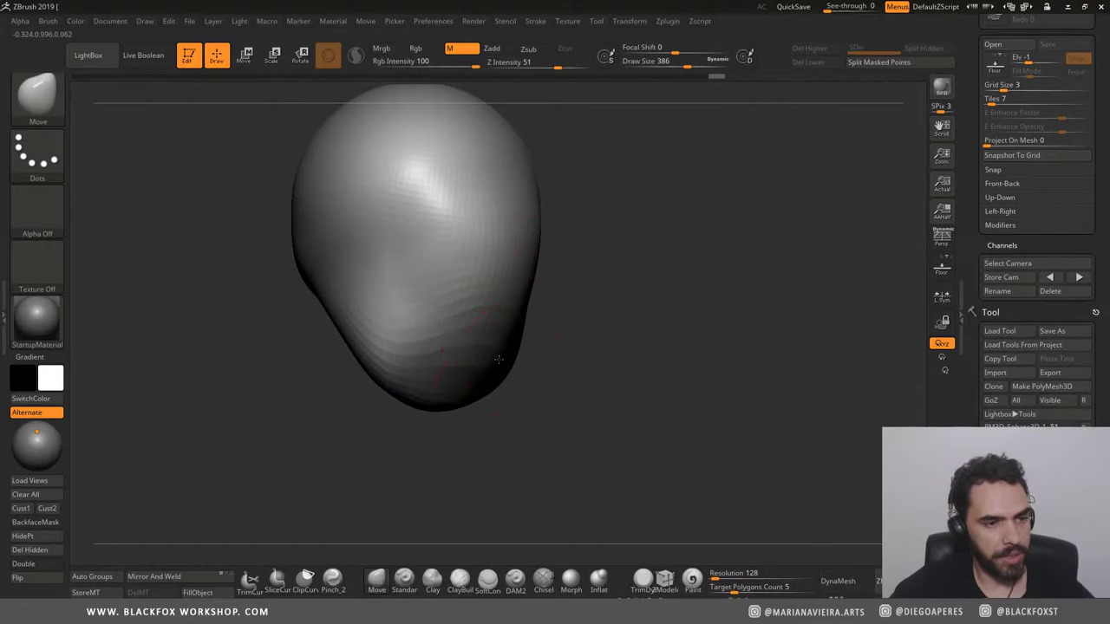
left_click_drag(506, 353, 516, 347)
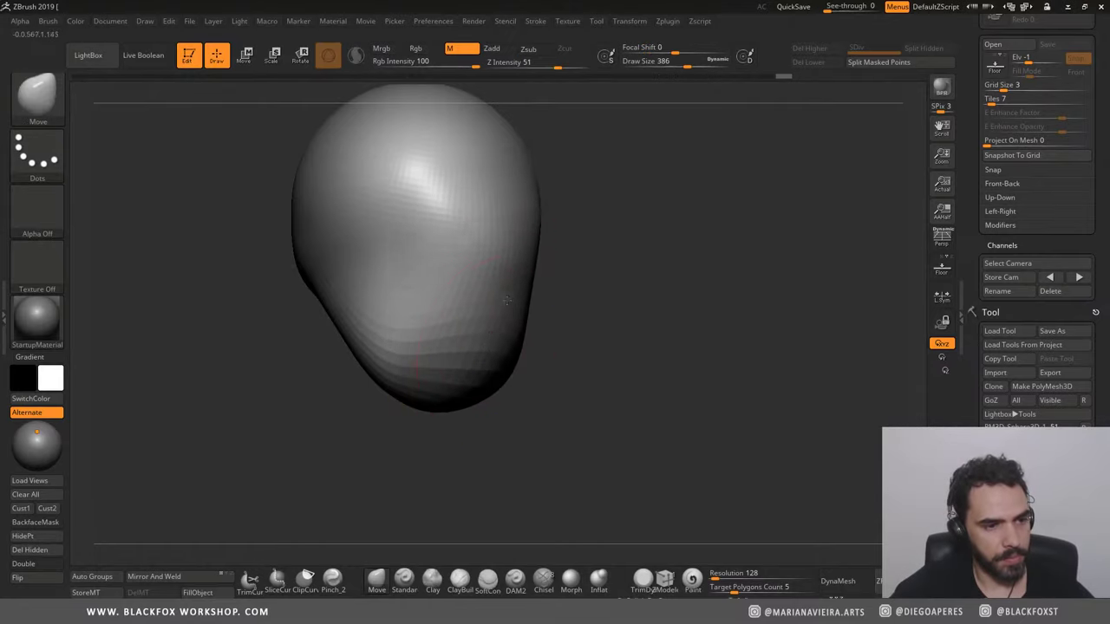
Step: Undo a stray dent and inspect the lopsided egg-shaped head from several angles
left_click_drag(642, 240, 601, 248)
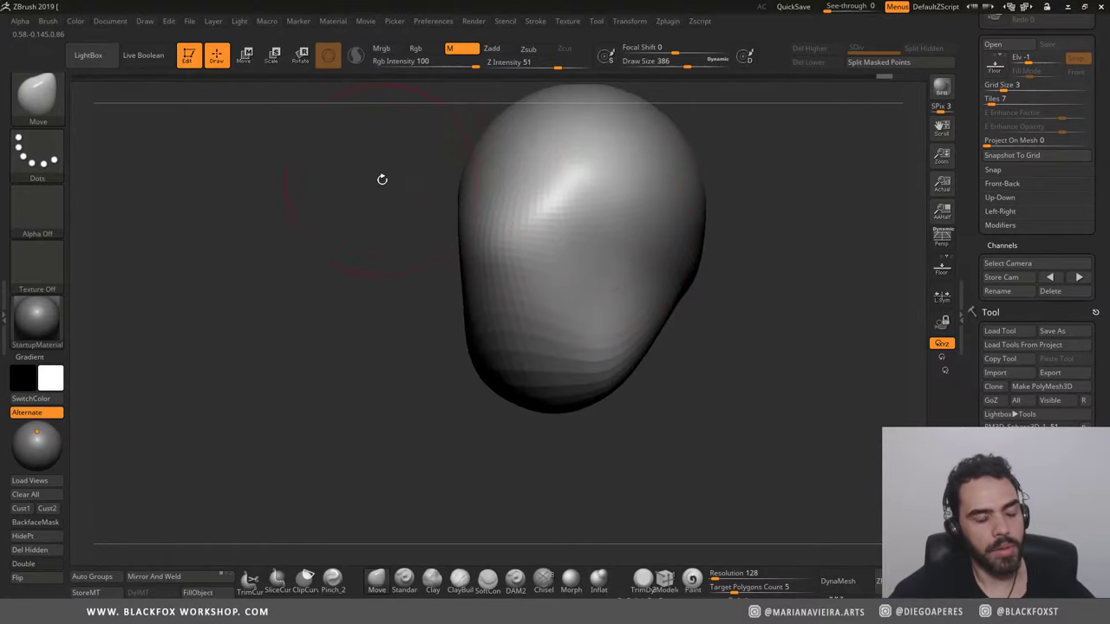
mouse_move(382, 178)
left_mouse_down()
mouse_move(316, 234)
mouse_move(471, 199)
mouse_move(541, 358)
mouse_move(609, 338)
mouse_move(550, 327)
left_mouse_up()
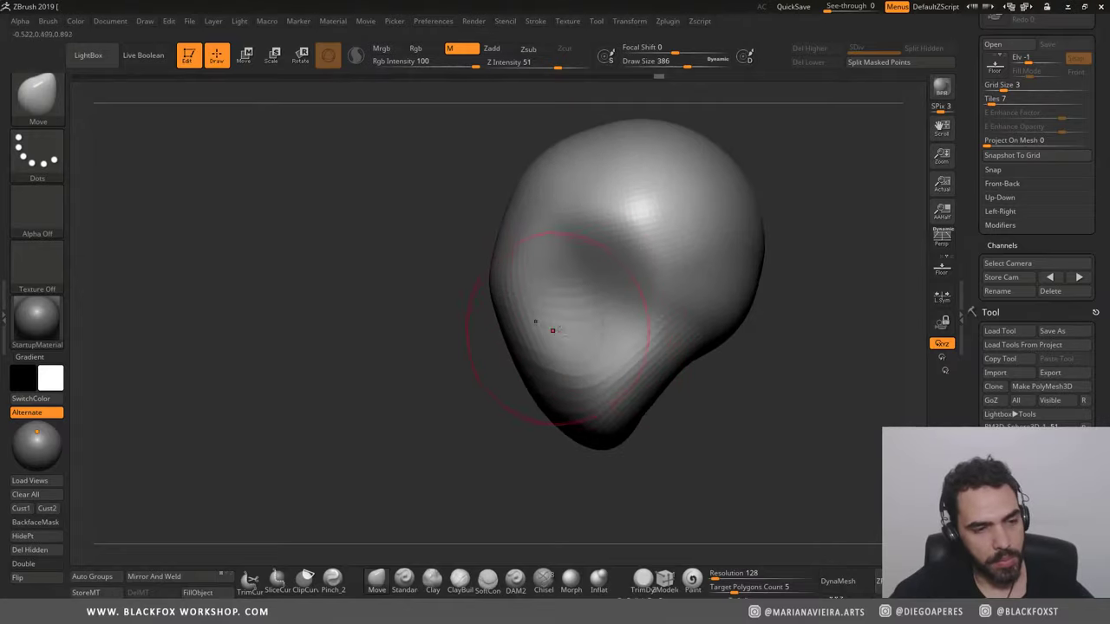
key("ctrl+z")
mouse_move(385, 248)
left_mouse_down()
mouse_move(521, 260)
mouse_move(558, 241)
mouse_move(602, 273)
mouse_move(587, 278)
mouse_move(566, 220)
left_mouse_up()
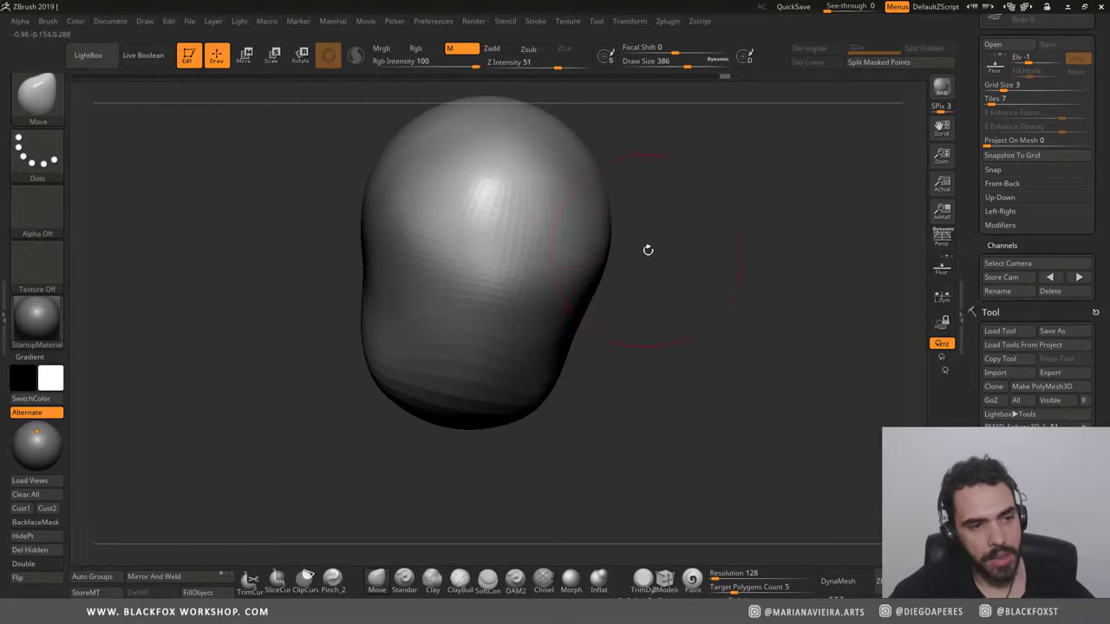
mouse_move(491, 408)
left_mouse_down()
mouse_move(640, 358)
mouse_move(570, 319)
mouse_move(544, 322)
left_mouse_up()
left_click_drag(337, 210, 325, 248)
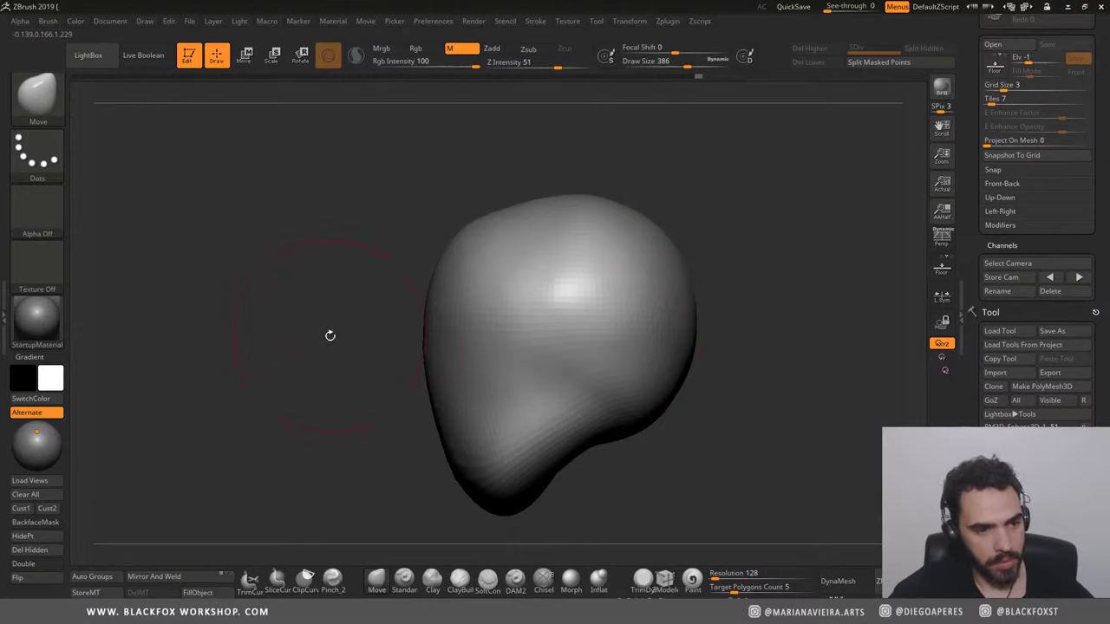
mouse_move(330, 335)
left_mouse_down()
mouse_move(327, 318)
mouse_move(426, 348)
left_mouse_up()
left_click_drag(377, 386, 373, 529)
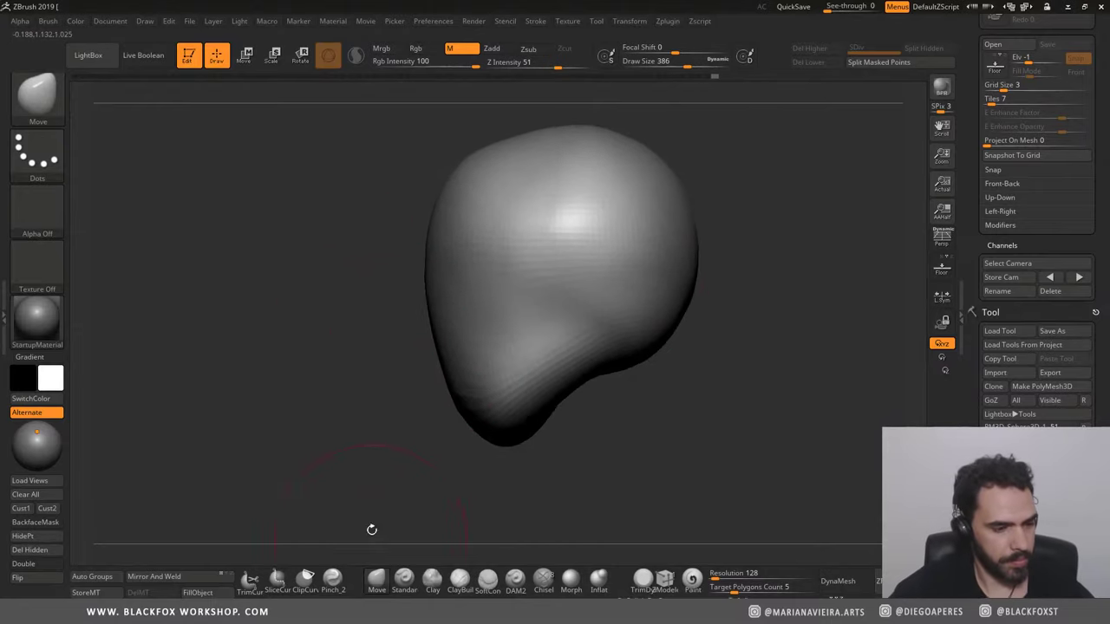
left_click(447, 574)
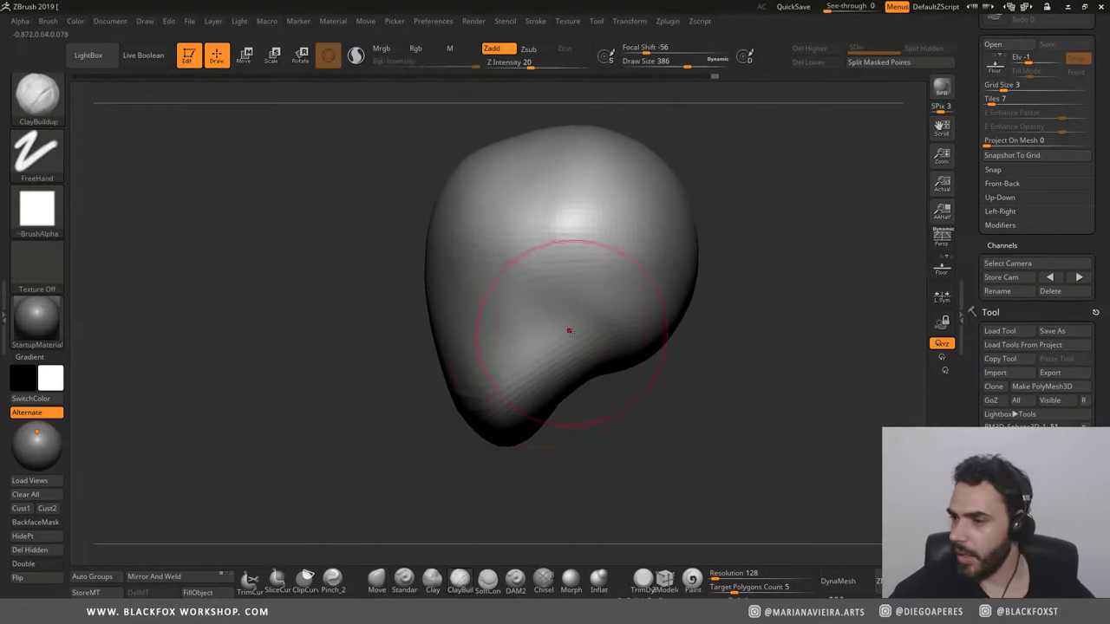
Step: Build up a diagonal clay stroke across the head's lower right and smooth it
key("bracketleft")
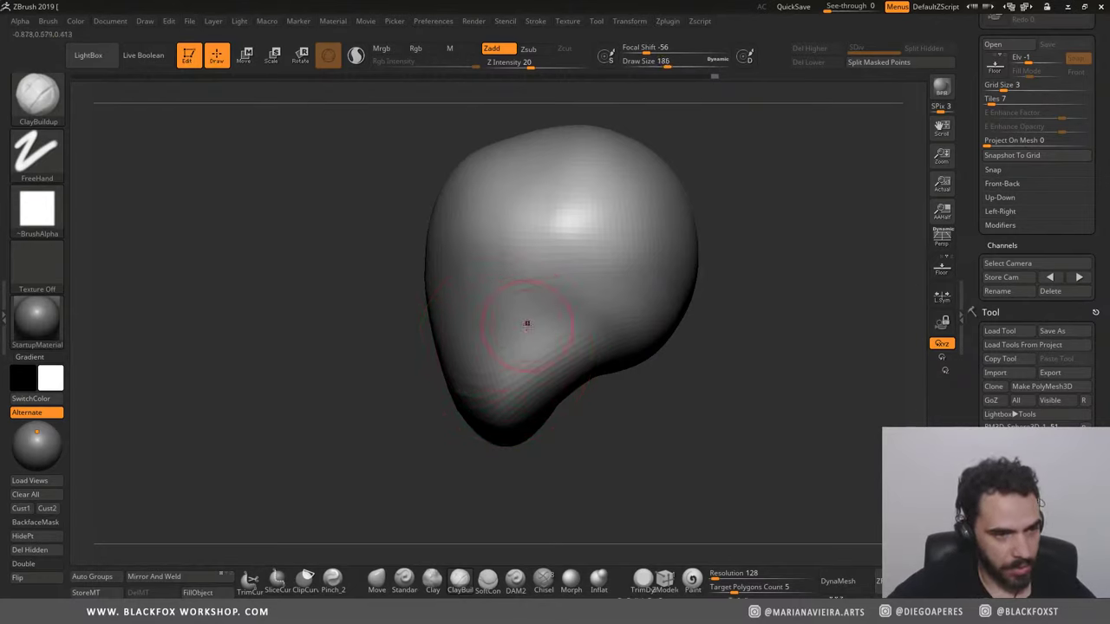
left_click_drag(594, 303, 536, 375)
key("ctrl")
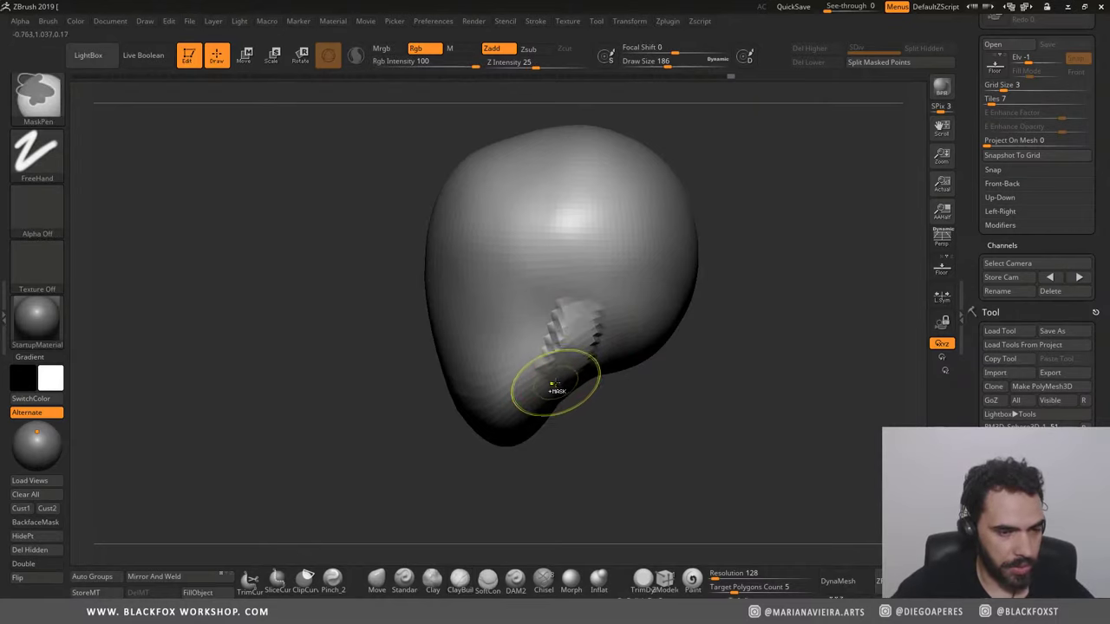
key("ctrl+z")
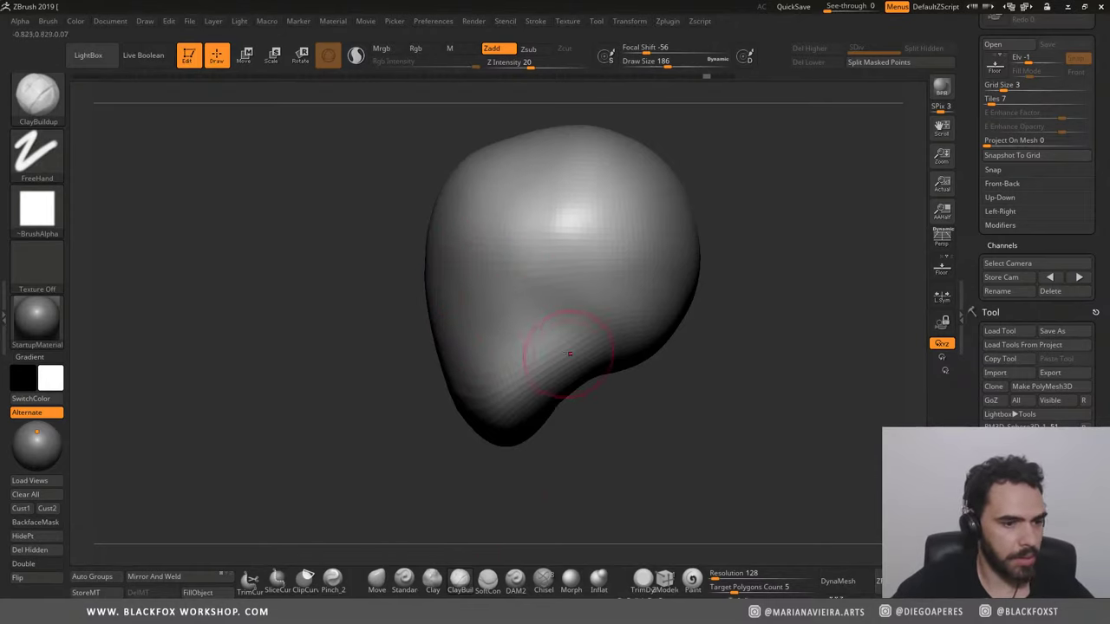
mouse_move(589, 319)
left_mouse_down()
mouse_move(511, 418)
mouse_move(563, 315)
mouse_move(531, 399)
left_mouse_up()
left_click_drag(547, 347, 484, 398, "shift")
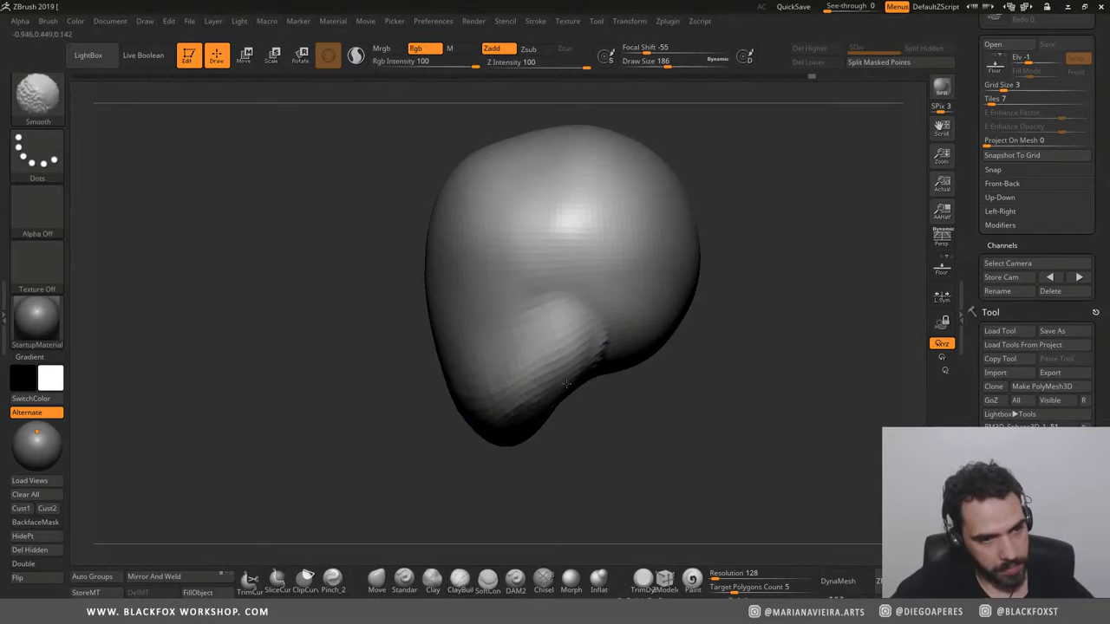
left_click_drag(364, 361, 572, 373)
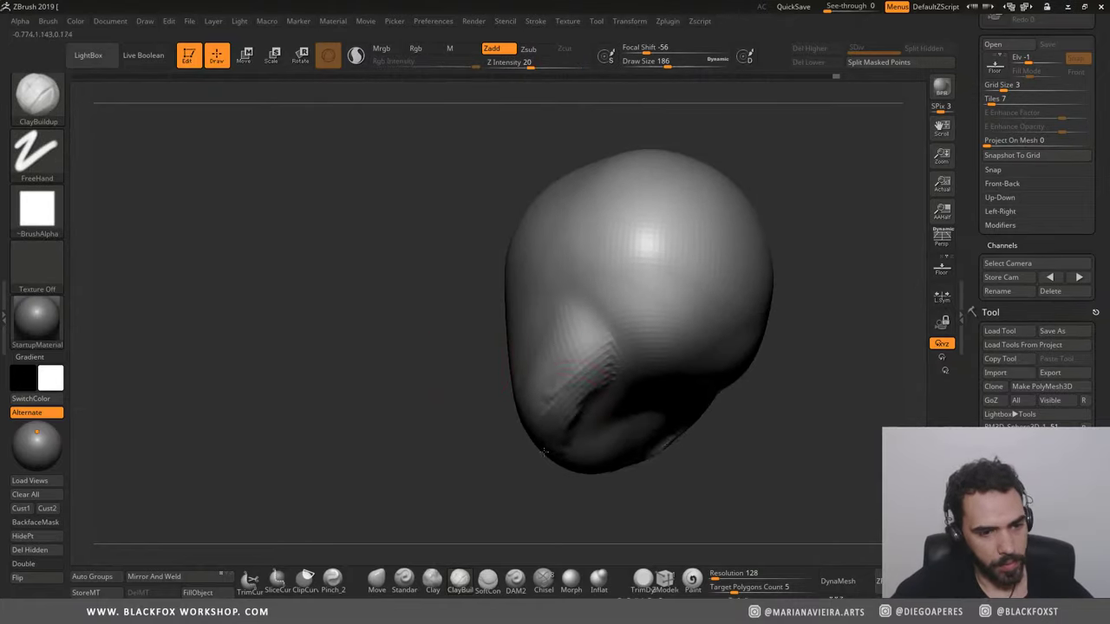
mouse_move(544, 451)
left_mouse_down()
mouse_move(384, 372)
mouse_move(438, 393)
left_mouse_up()
Step: Remesh with DynaMesh, then widen the lower sides symmetrically using the Move brush at size 386
left_click(832, 582)
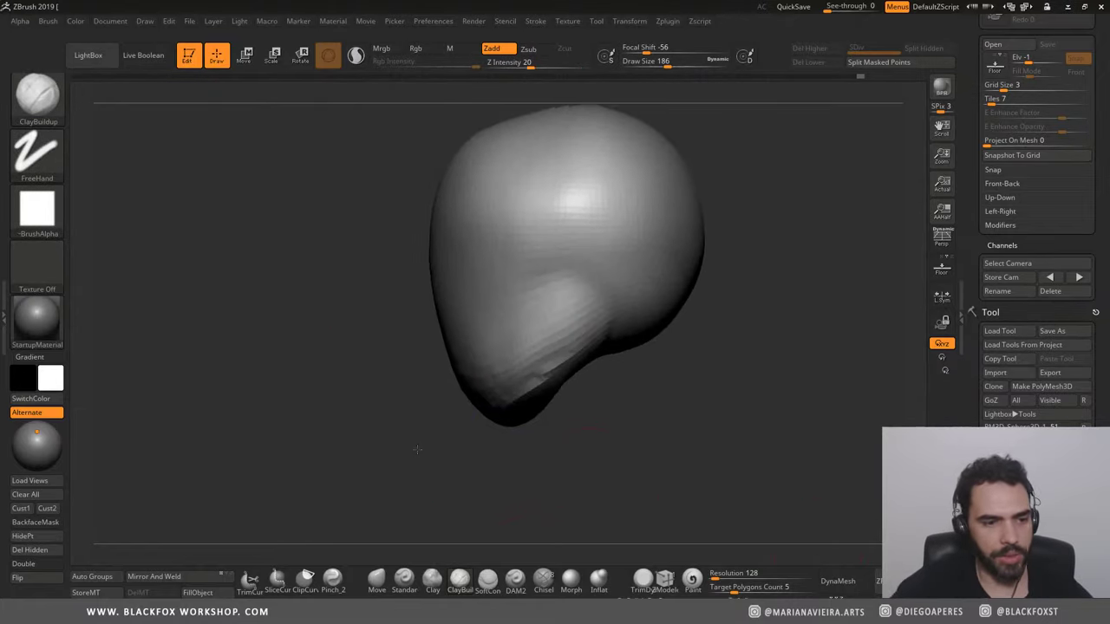
mouse_move(417, 460)
left_mouse_down()
mouse_move(366, 426)
mouse_move(367, 381)
mouse_move(313, 376)
mouse_move(368, 264)
left_mouse_up()
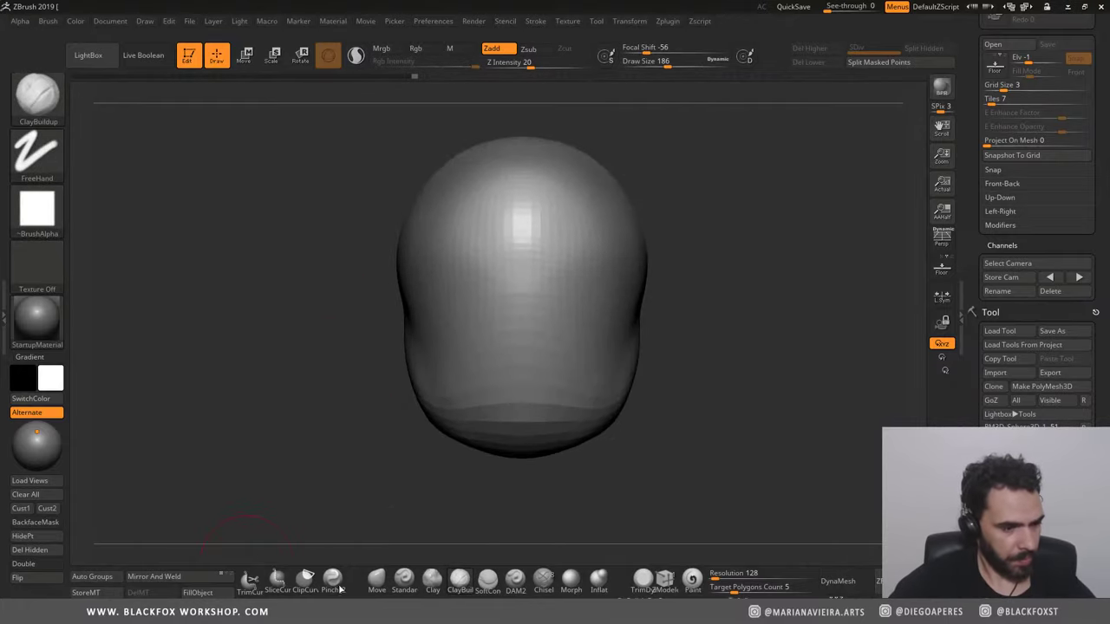
left_click(376, 582)
mouse_move(387, 338)
left_mouse_down()
mouse_move(410, 345)
mouse_move(400, 349)
left_mouse_up()
left_click_drag(429, 408, 420, 421)
left_click_drag(404, 260, 397, 248)
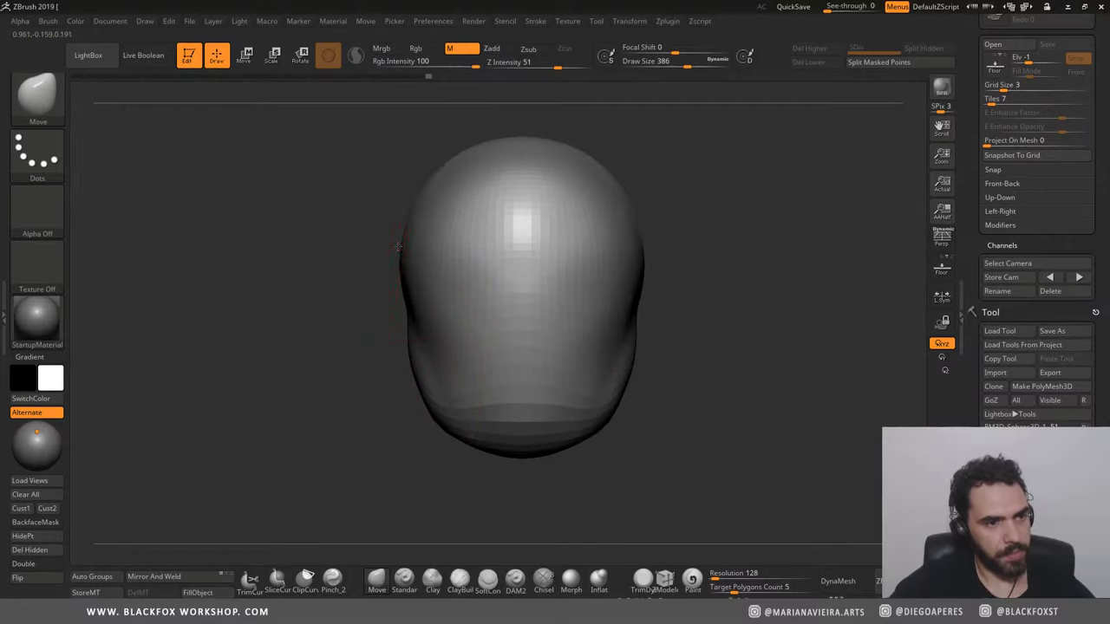
mouse_move(333, 226)
left_mouse_down()
mouse_move(273, 246)
mouse_move(568, 265)
left_mouse_up()
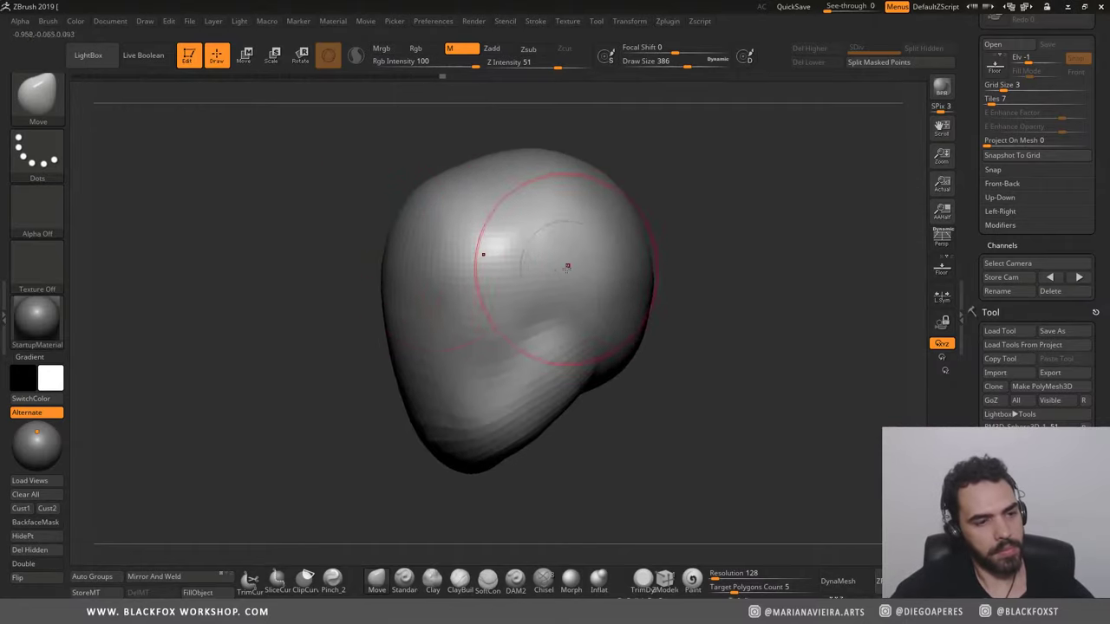
Step: Switch to ClayBuildup with a smaller brush size
left_click(459, 579)
key("space")
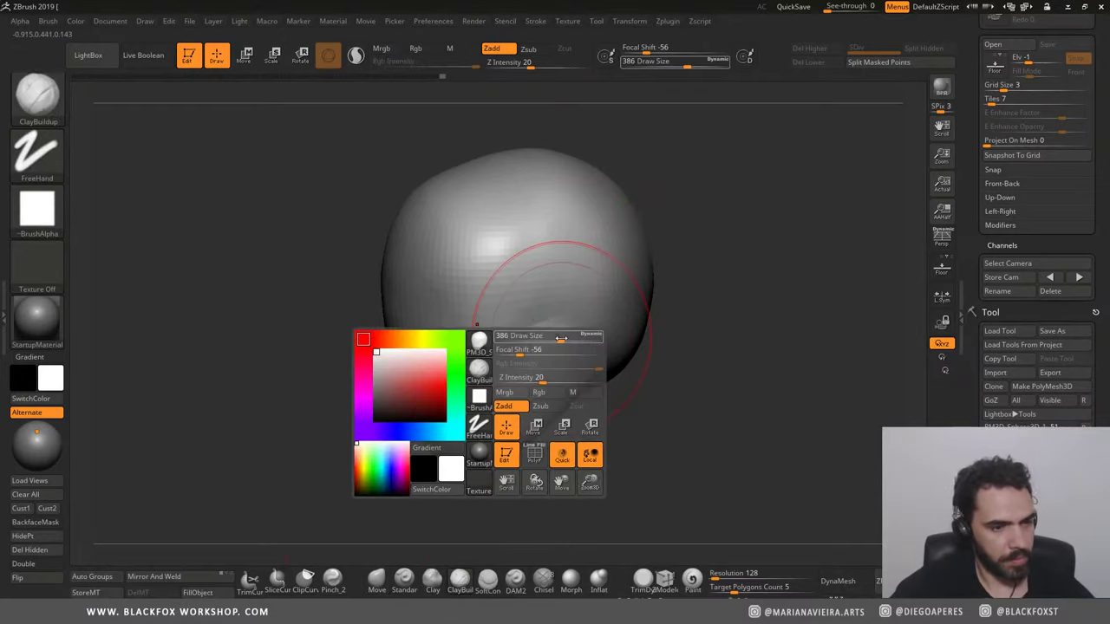
left_click_drag(564, 336, 541, 339)
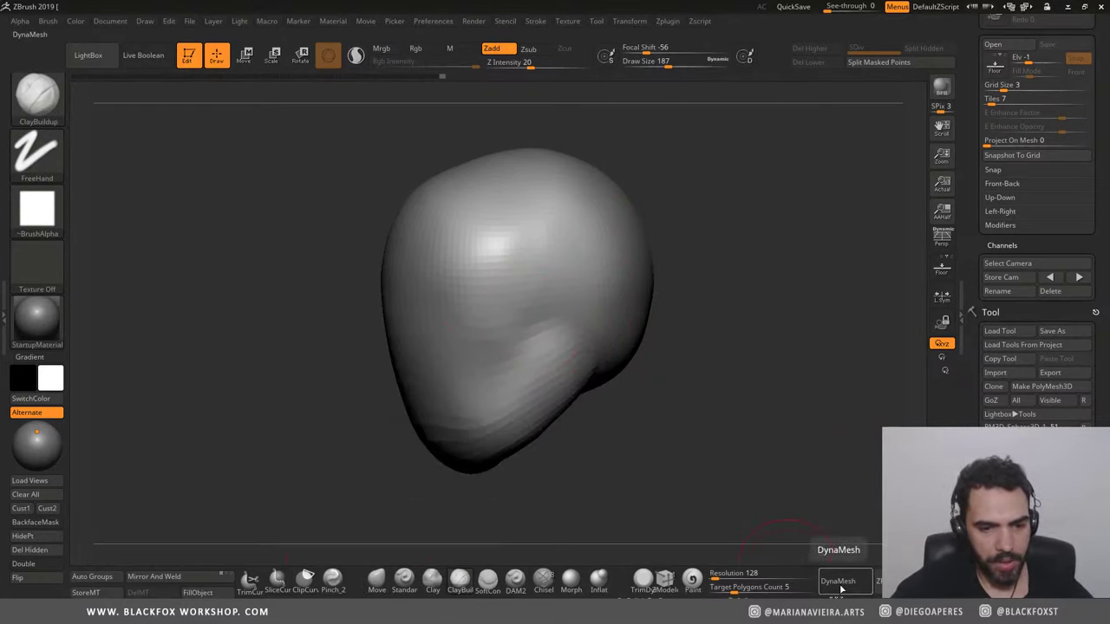
Step: Remesh the head at DynaMesh resolution 432, then undo a mirror attempt
left_click(734, 574)
type("432")
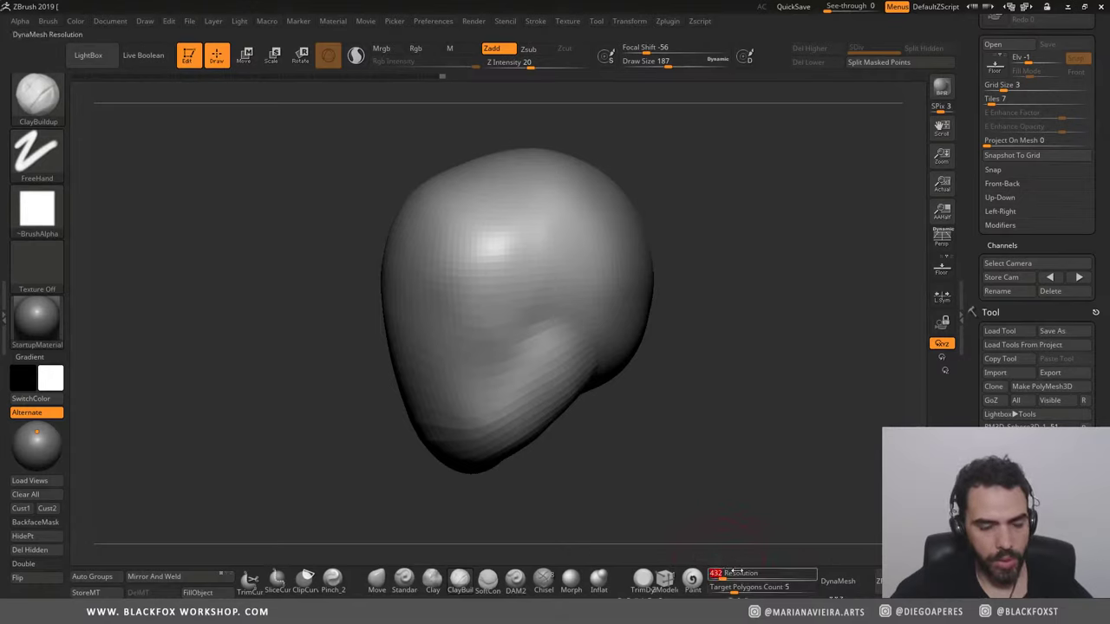
key("Return")
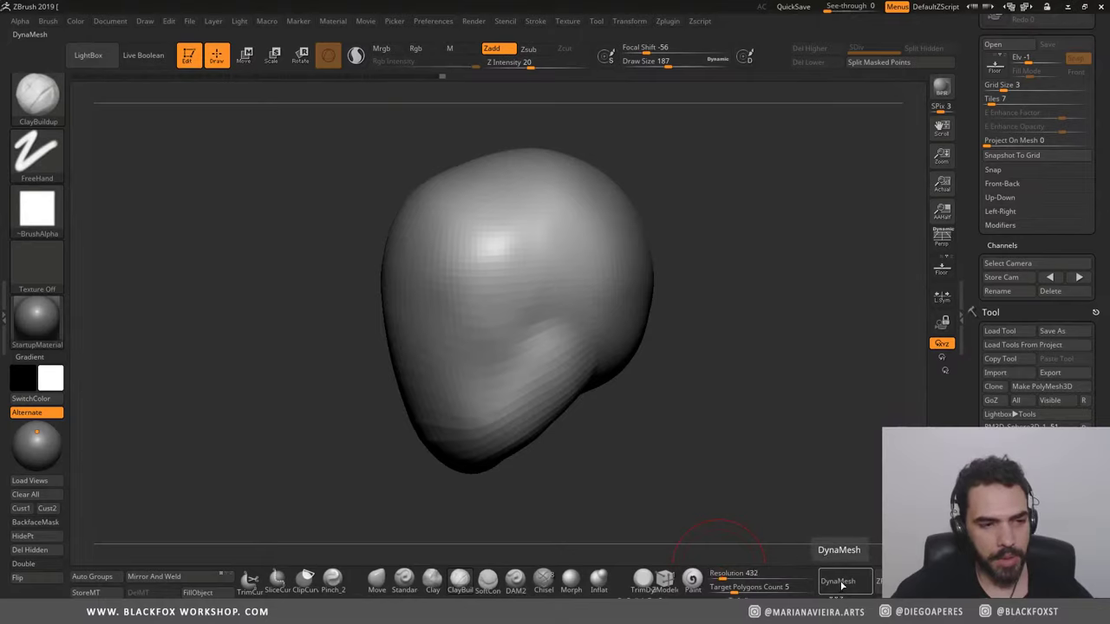
left_click(839, 581)
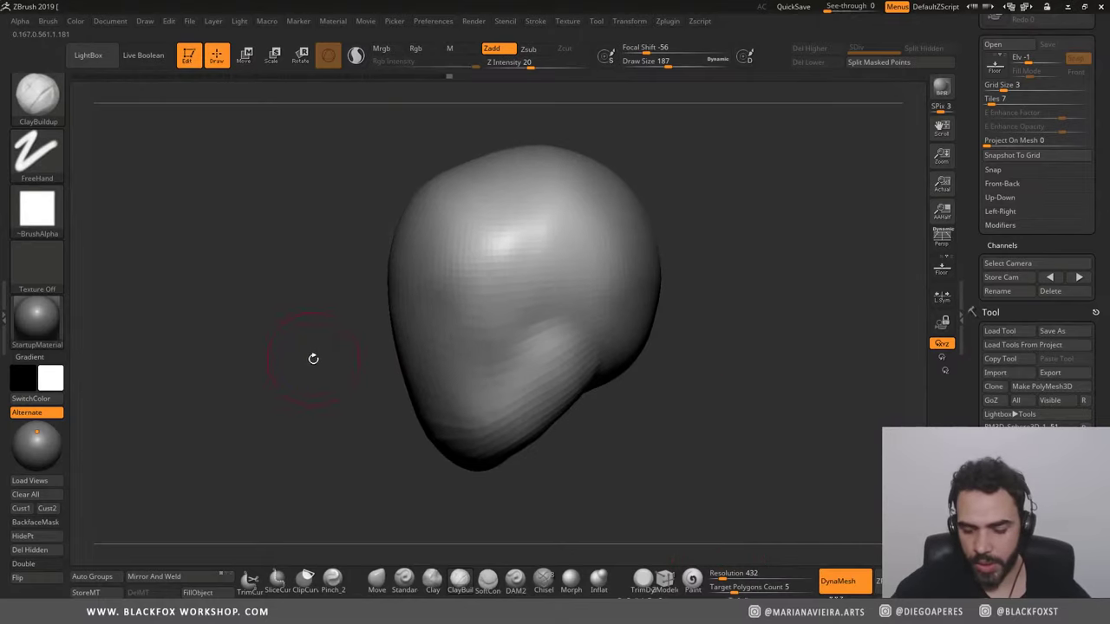
left_click_drag(327, 330, 316, 338)
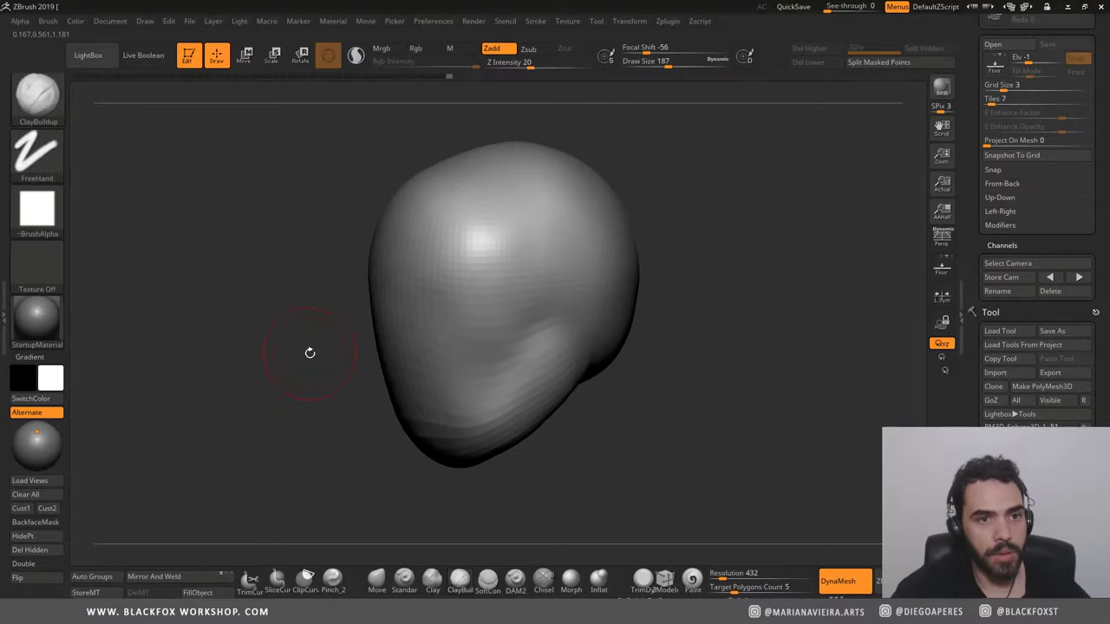
key("shift+m")
key("ctrl+z")
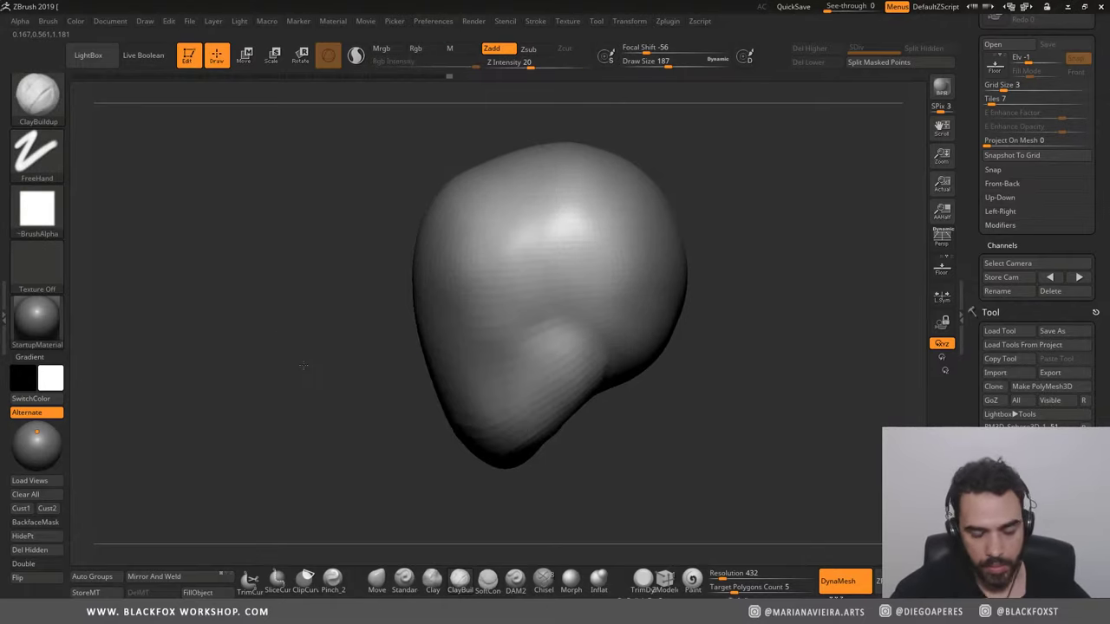
key("ctrl+z")
Step: Try remeshing at resolution 336, undo it, and set the resolution to 240
key("ctrl+z")
left_click_drag(313, 368, 303, 363)
key("ctrl+z")
key("ctrl+z")
type("128")
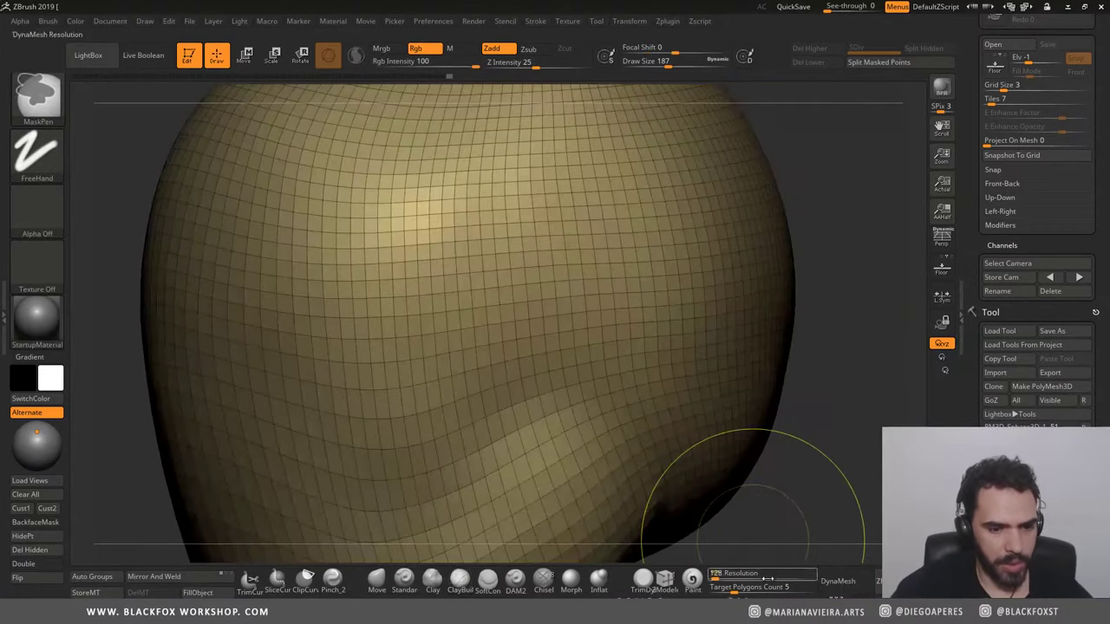
type("336")
key("Return")
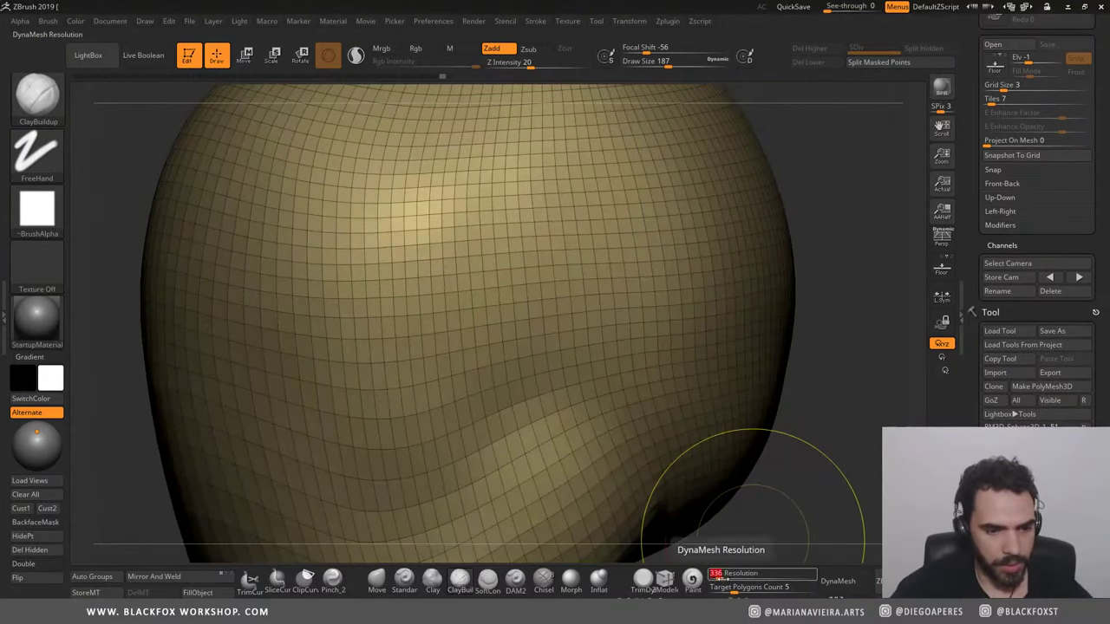
left_click(837, 582)
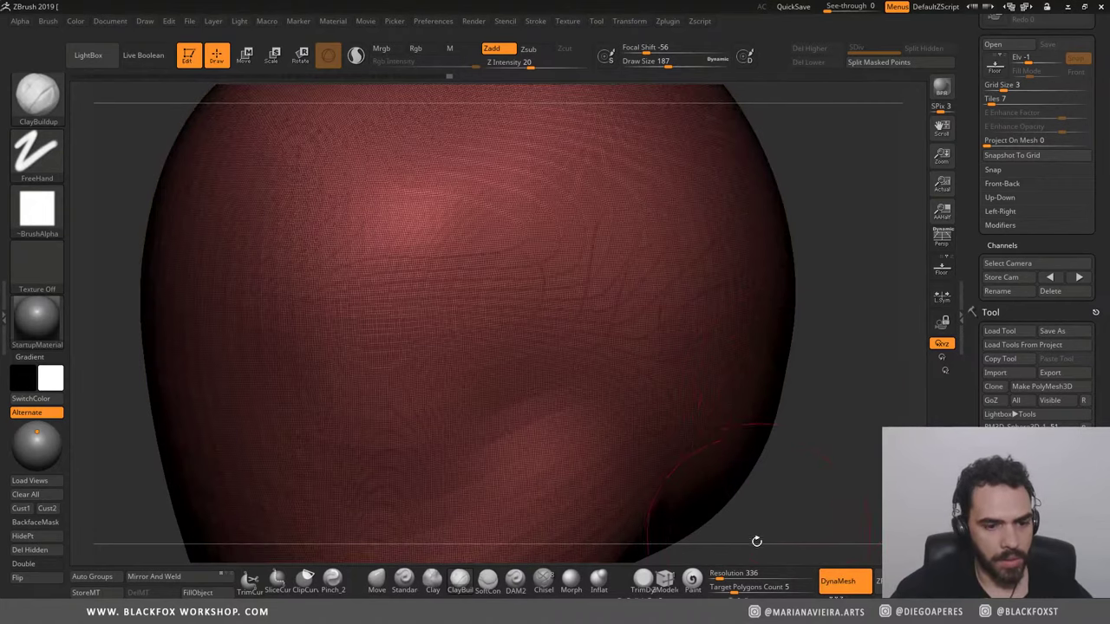
key("ctrl+z")
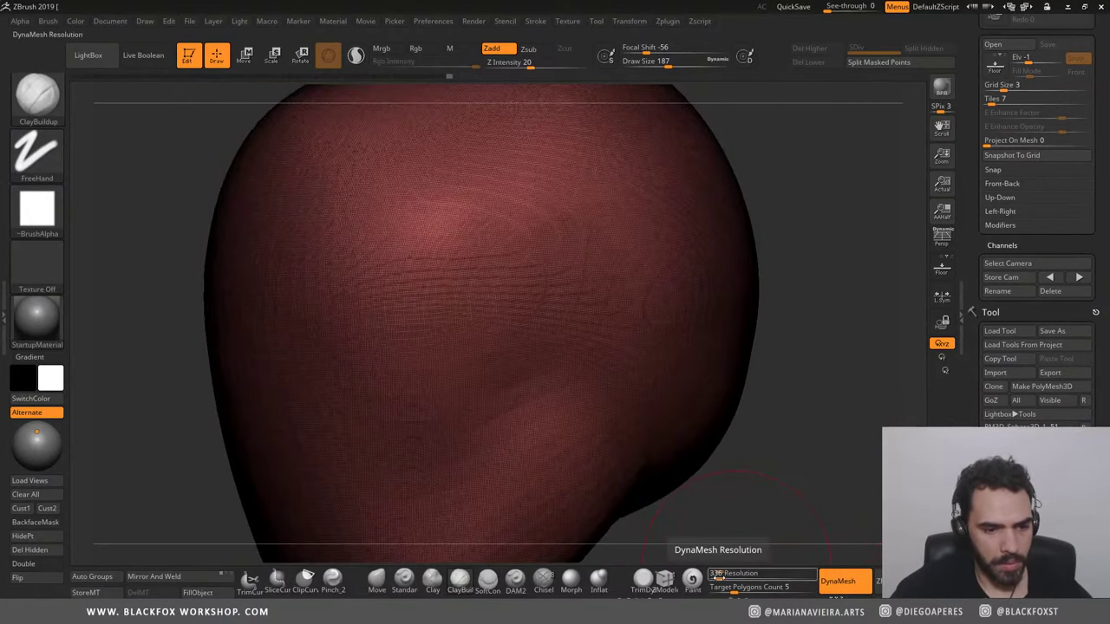
left_click(713, 575)
type("240")
key("Return")
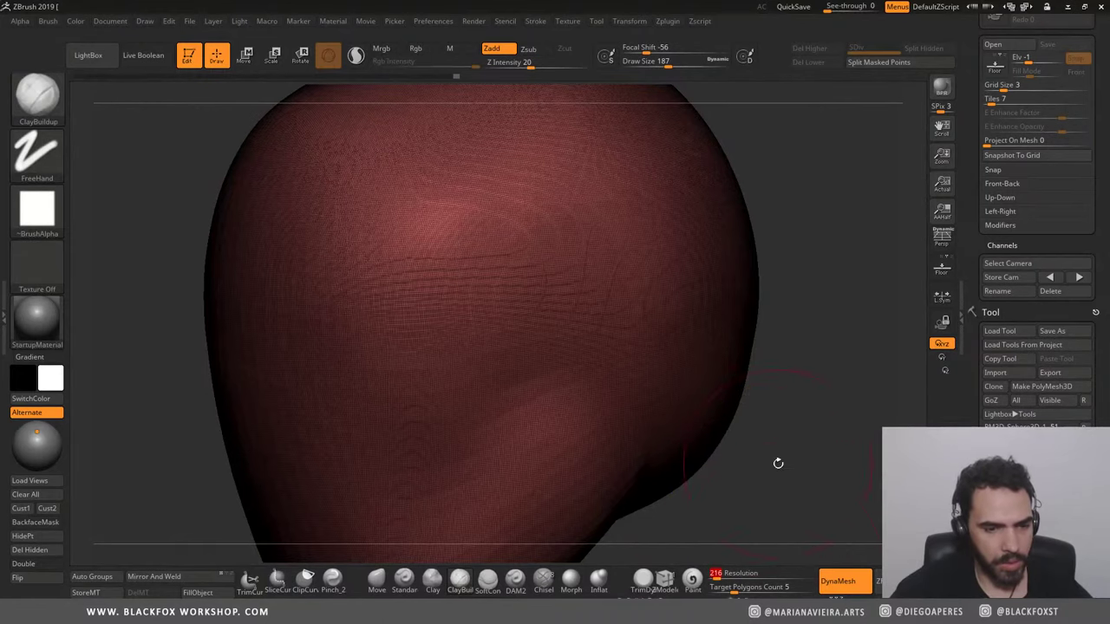
Step: Clear the mask from the whole head and undo a stray ribbed stroke
key("ctrl")
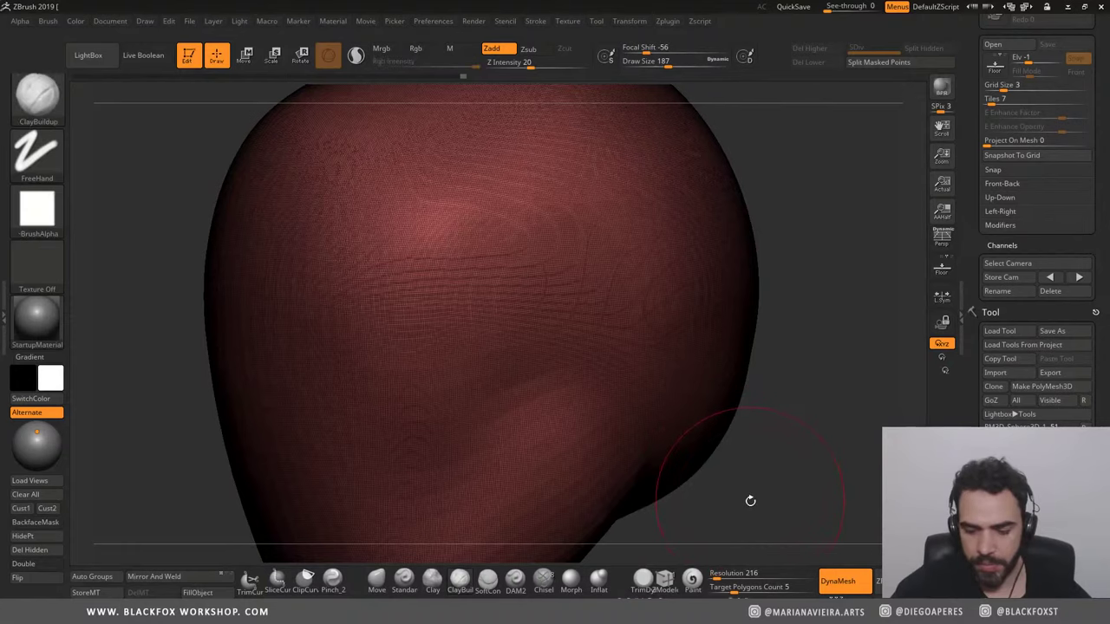
left_click(746, 508, "ctrl")
left_click(746, 508, "ctrl")
left_click_drag(788, 495, 765, 505)
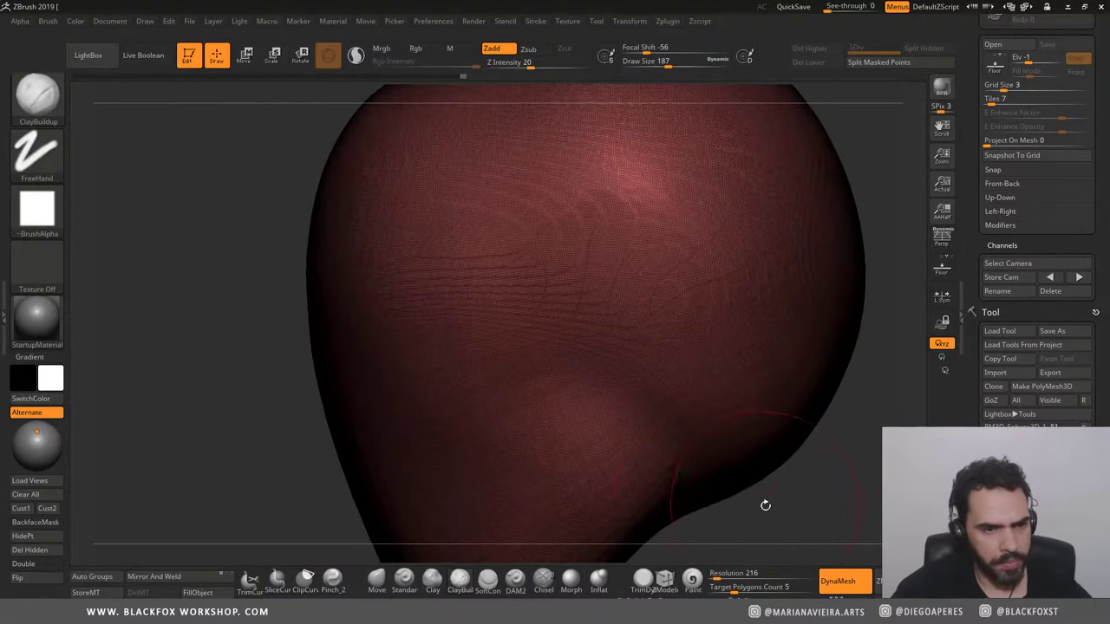
mouse_move(248, 393)
left_mouse_down()
mouse_move(225, 325)
mouse_move(513, 314)
left_mouse_up()
left_click(222, 318, "ctrl")
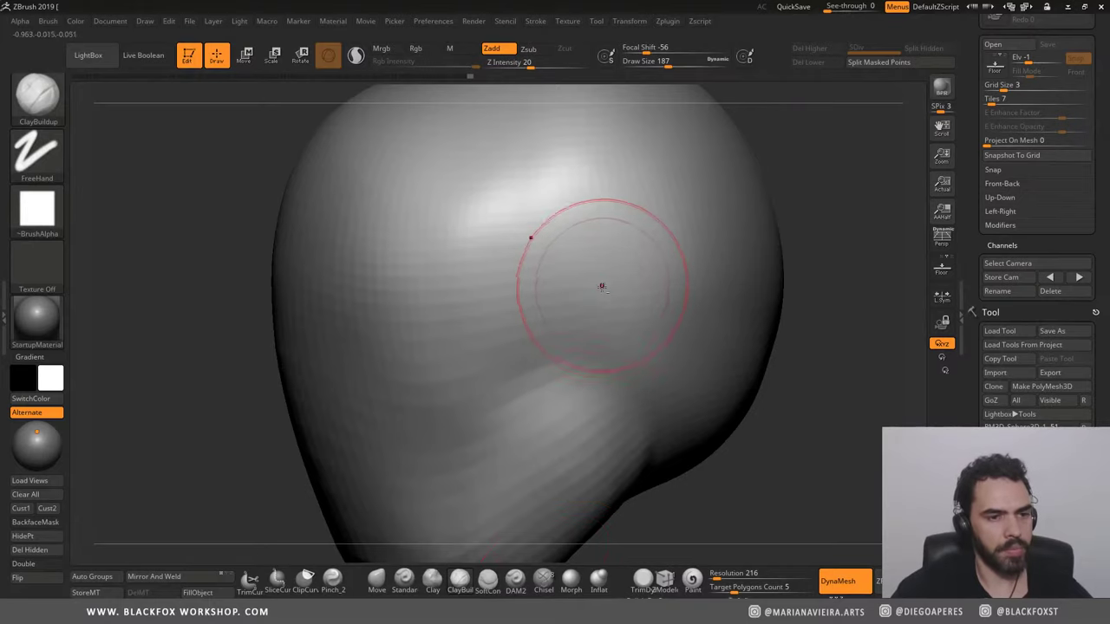
left_click_drag(514, 381, 625, 234)
key("ctrl+z")
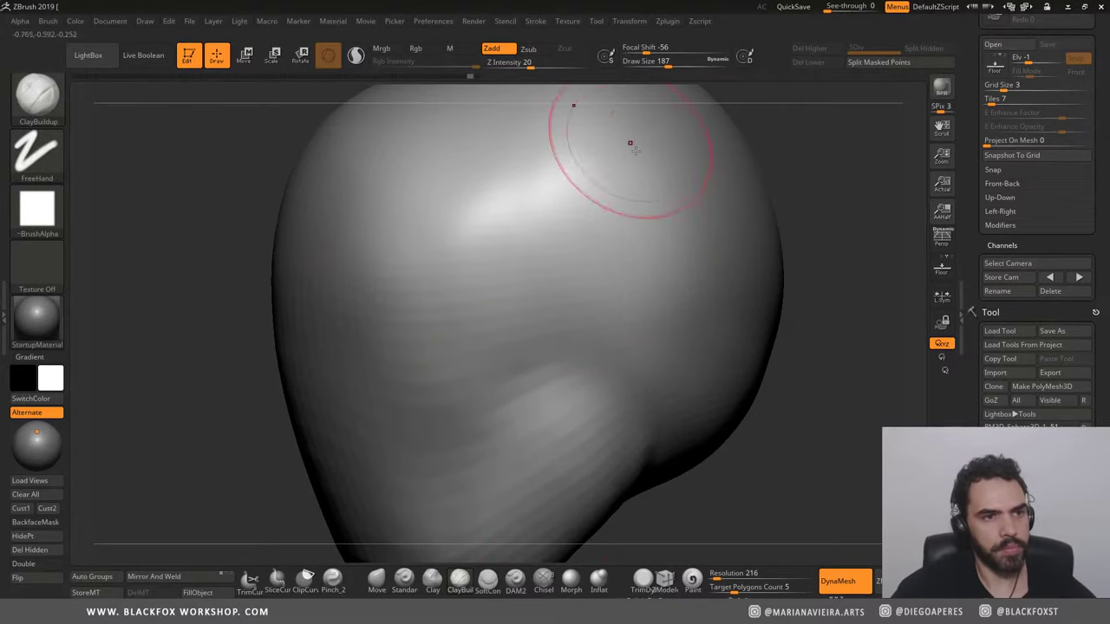
Step: Set Z Intensity to 8, remesh at resolution 152, and lay clay strokes on the right side
left_click(513, 62)
type("8")
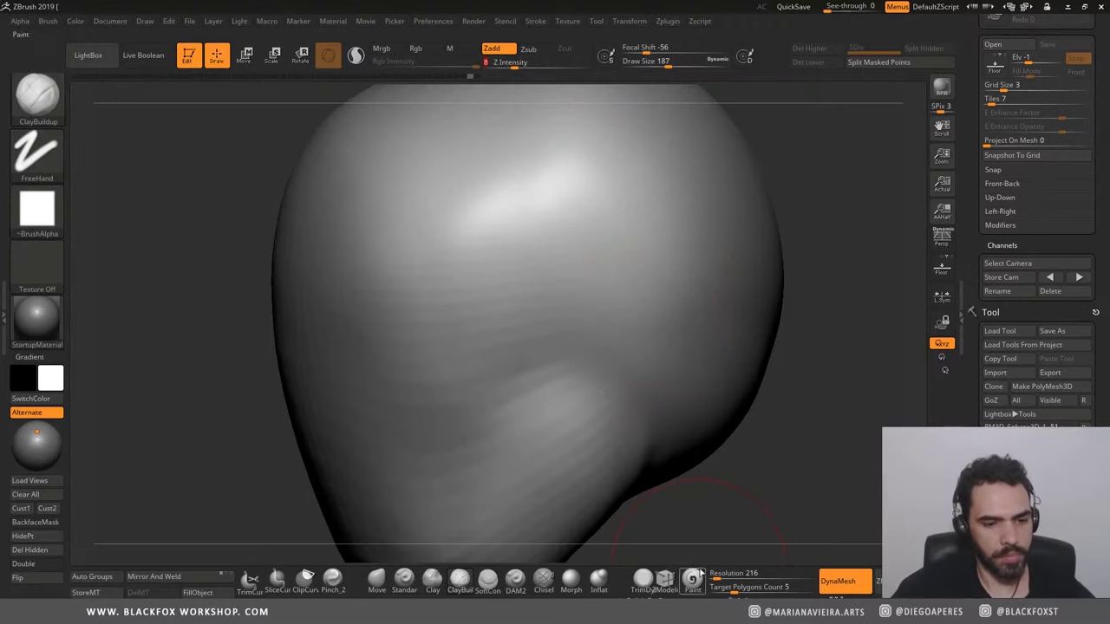
left_click(716, 574)
type("152")
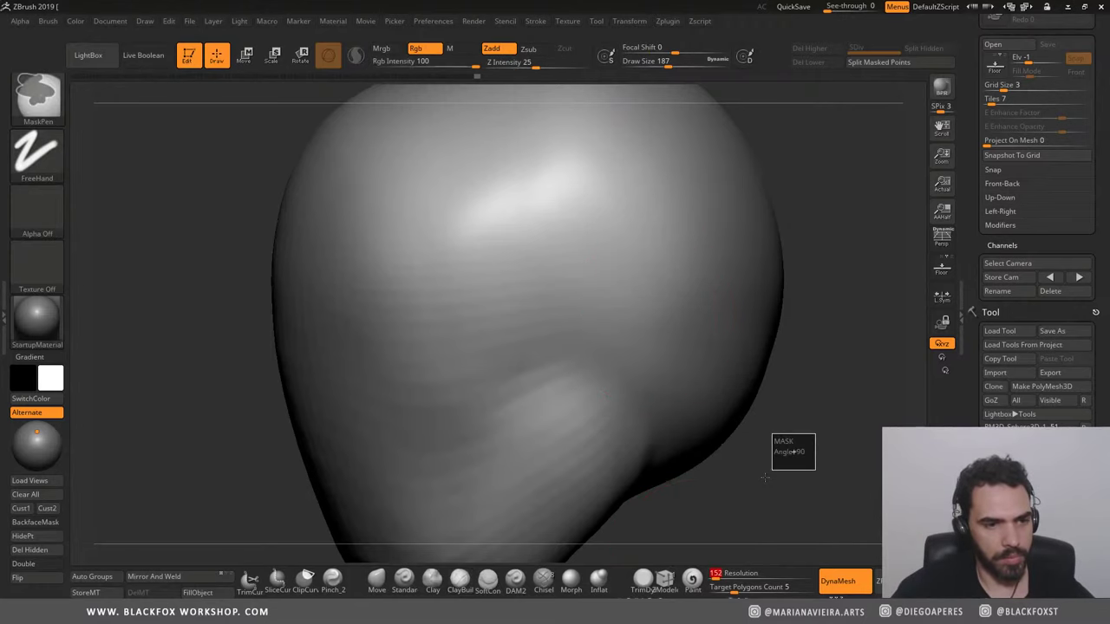
key("shift+f")
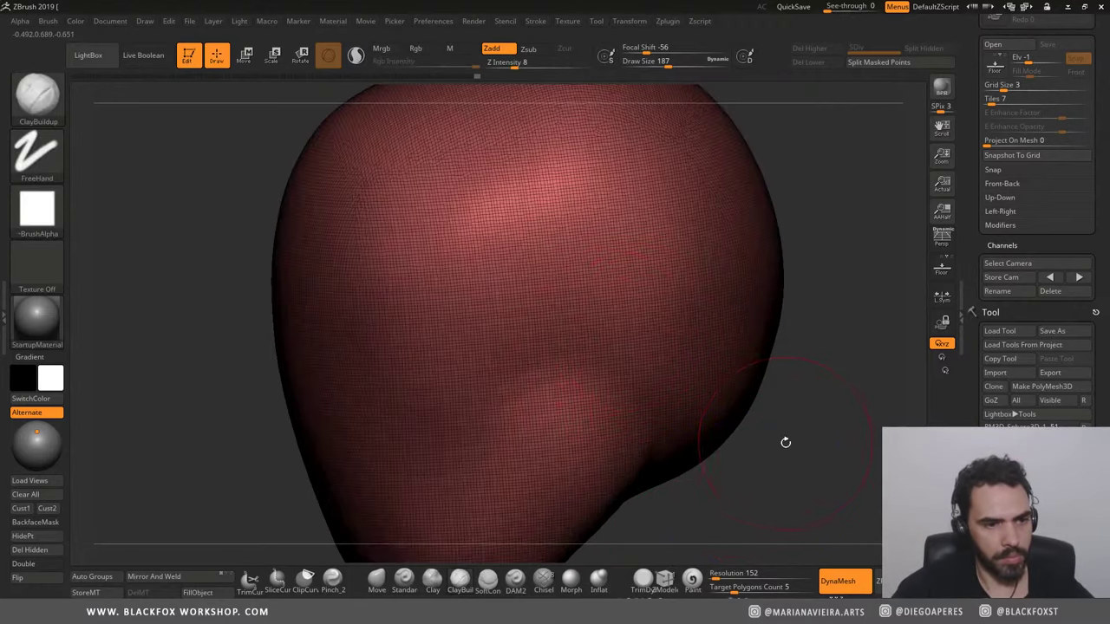
left_click_drag(786, 442, 584, 289)
key("shift+f")
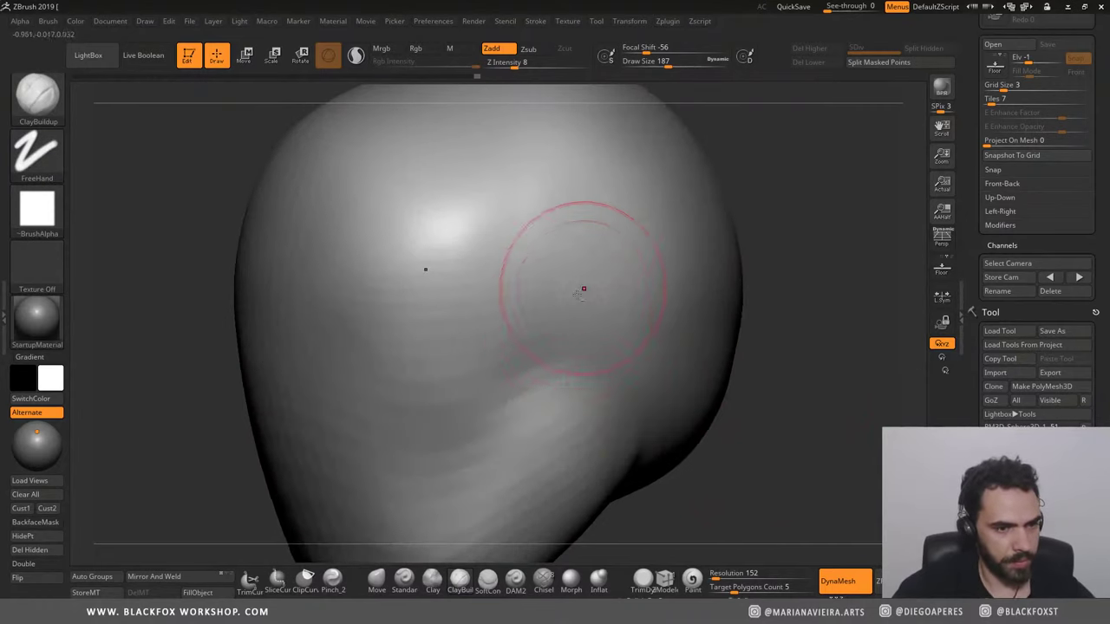
left_click_drag(508, 347, 555, 287)
left_click_drag(520, 382, 572, 286)
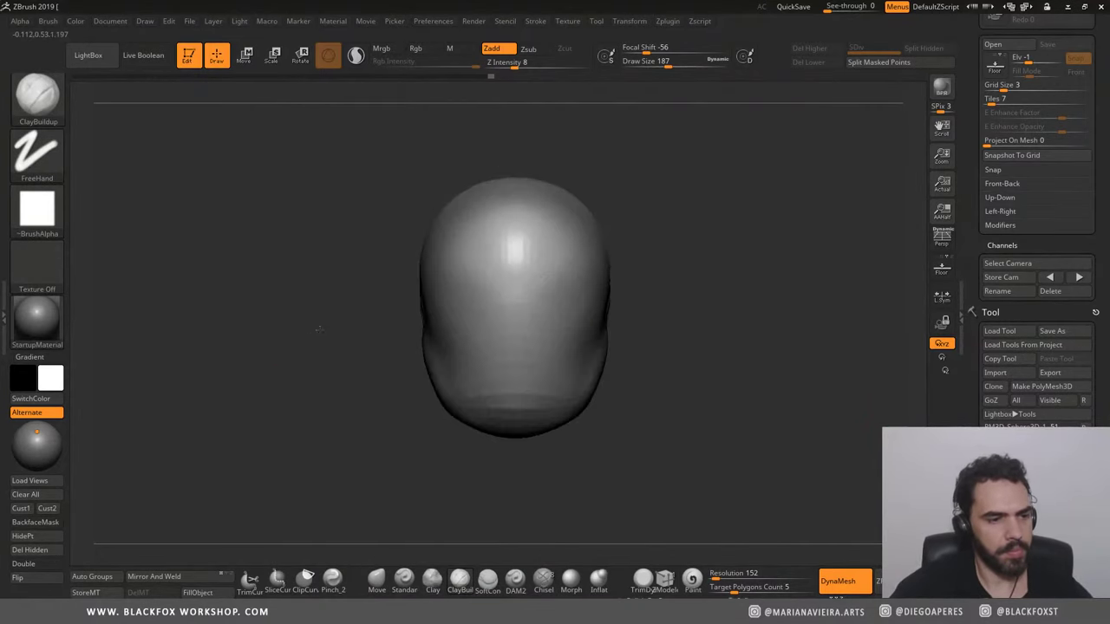
Step: Carve mirrored eye areas and build a nose ridge between them with ClayBuildup
left_click_drag(319, 330, 758, 320)
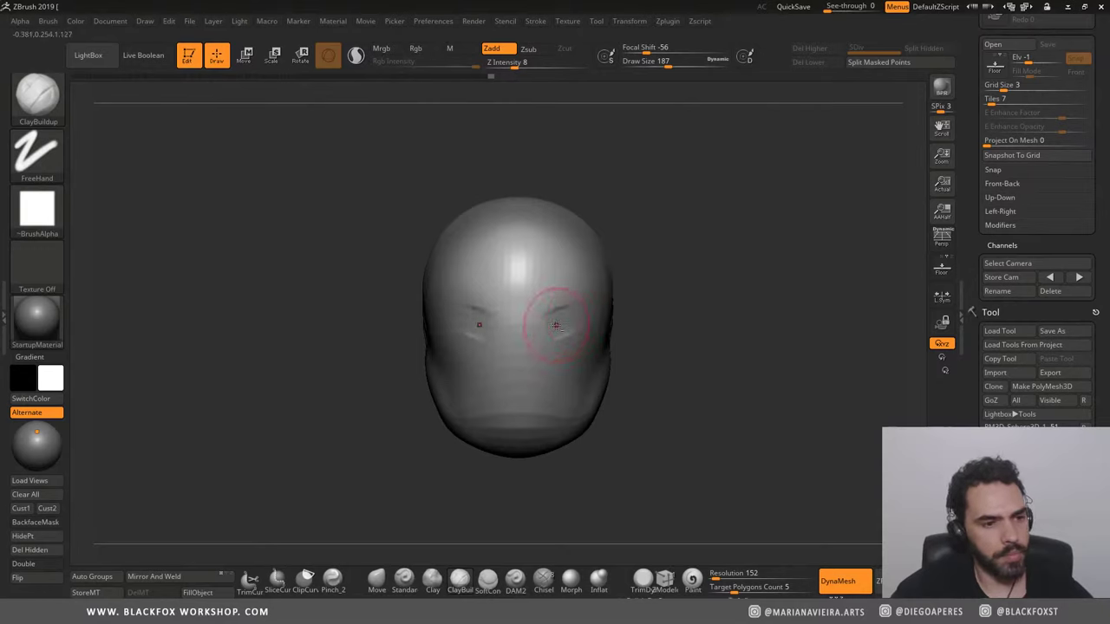
mouse_move(556, 325)
left_mouse_down()
mouse_move(583, 346)
mouse_move(566, 315)
left_mouse_up()
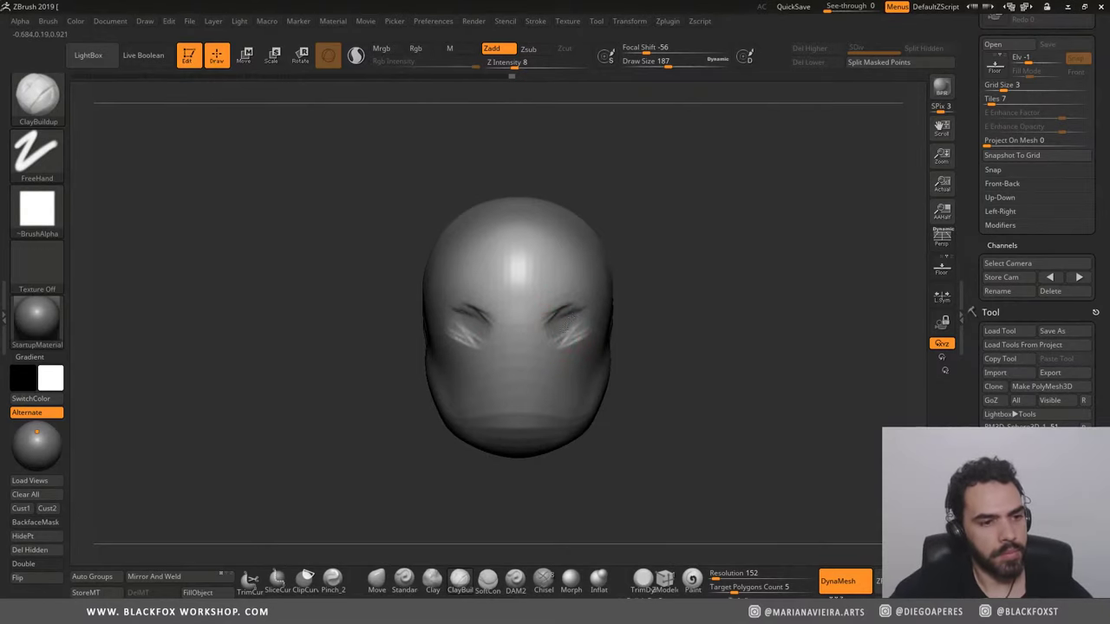
left_click_drag(345, 203, 441, 313)
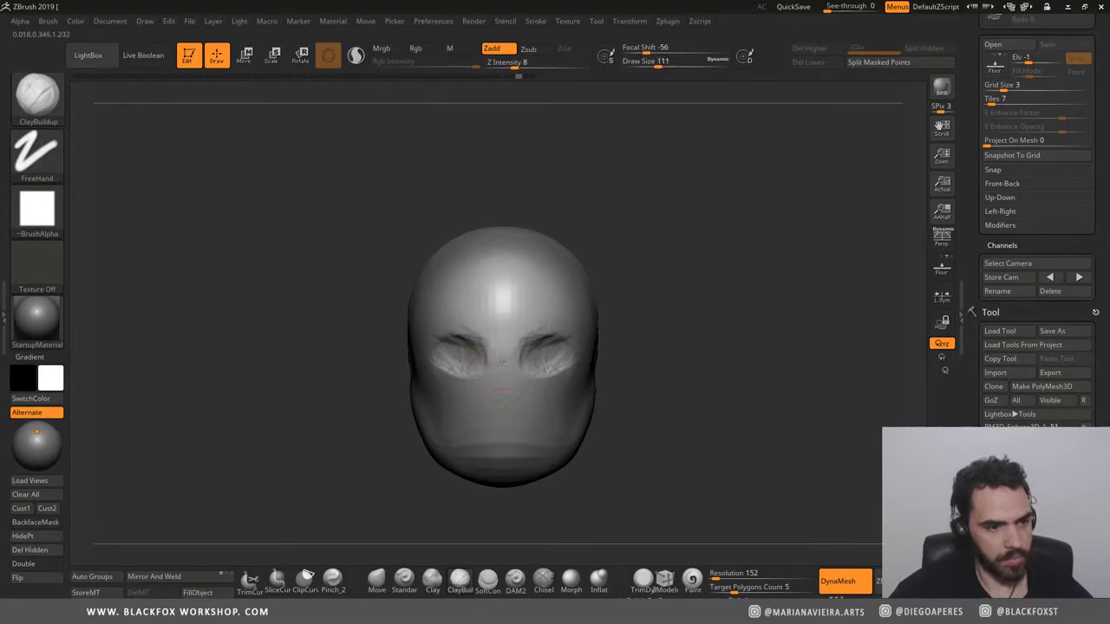
left_click_drag(500, 352, 499, 394)
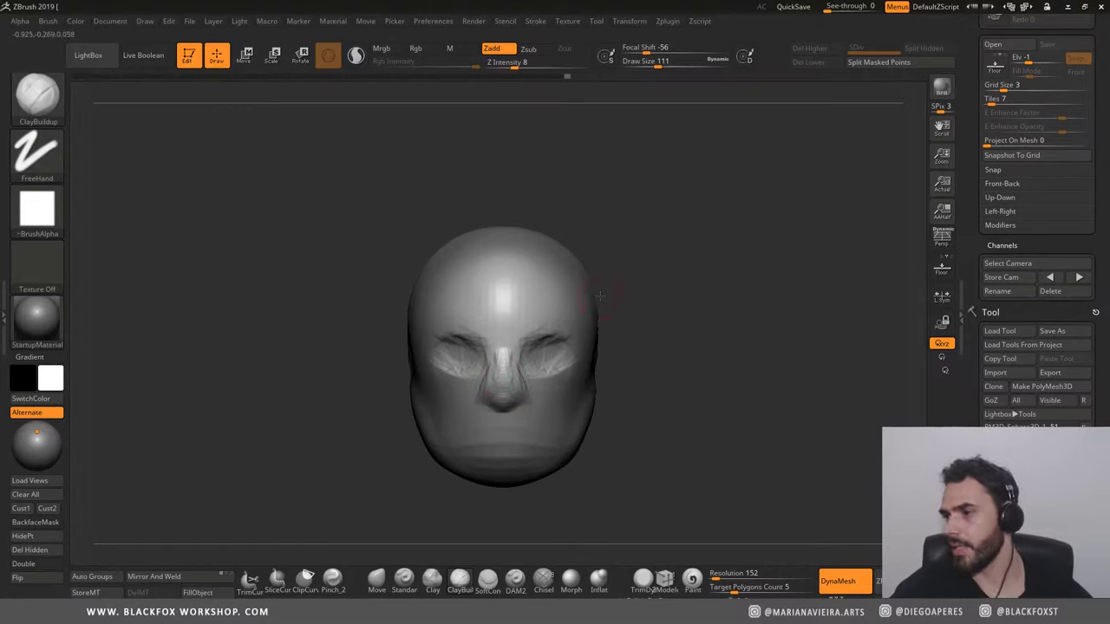
Step: Add clay folds across the right cheek, upper forehead, chin, jaw and cheeks toward the mouth
mouse_move(328, 344)
left_mouse_down()
mouse_move(307, 339)
mouse_move(315, 303)
mouse_move(549, 371)
mouse_move(600, 362)
mouse_move(623, 373)
left_mouse_up()
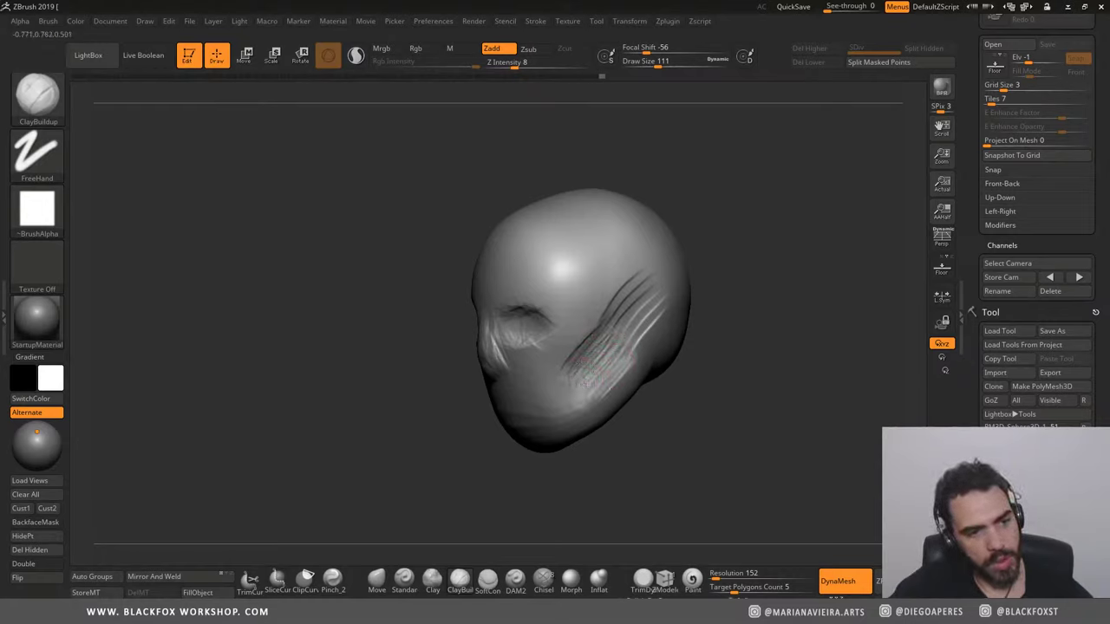
left_click_drag(614, 379, 649, 323)
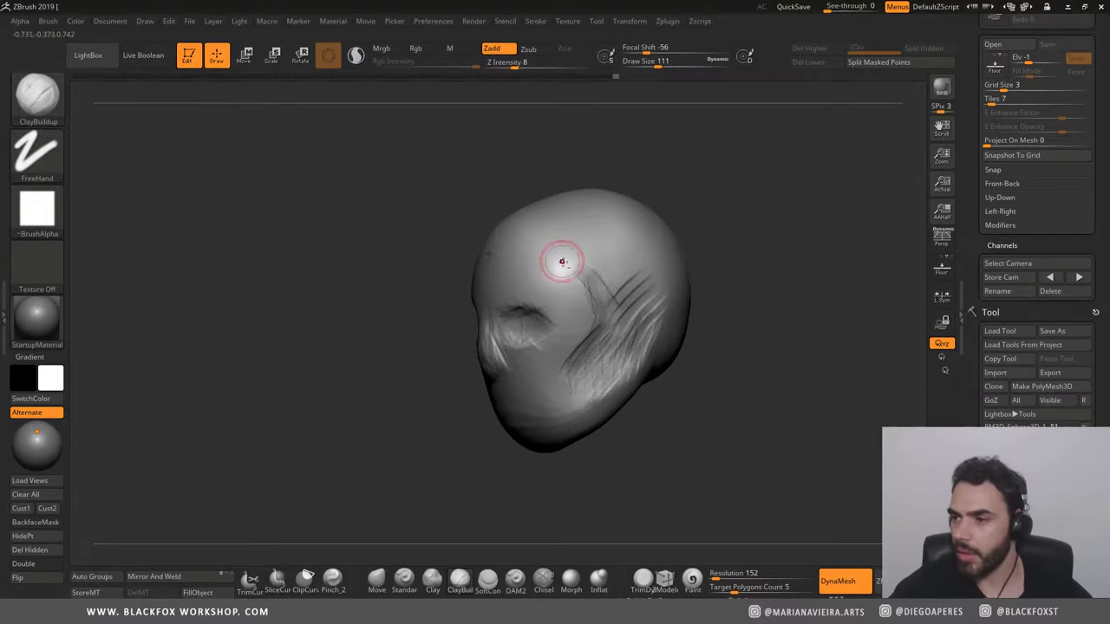
left_click_drag(581, 253, 658, 342)
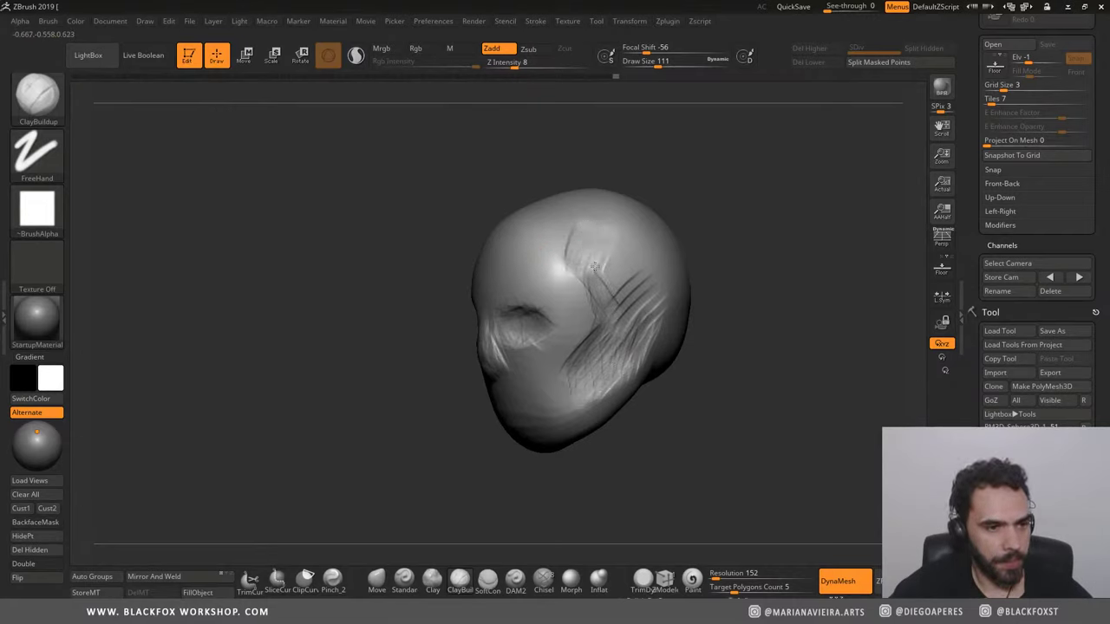
left_click_drag(427, 288, 373, 268)
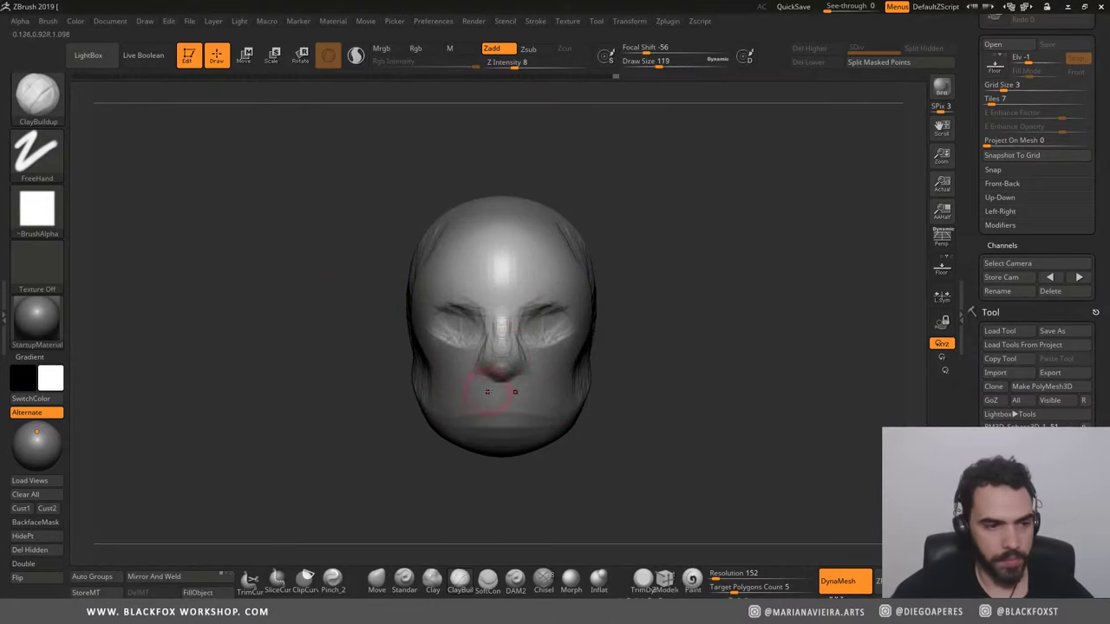
left_click_drag(455, 412, 455, 400)
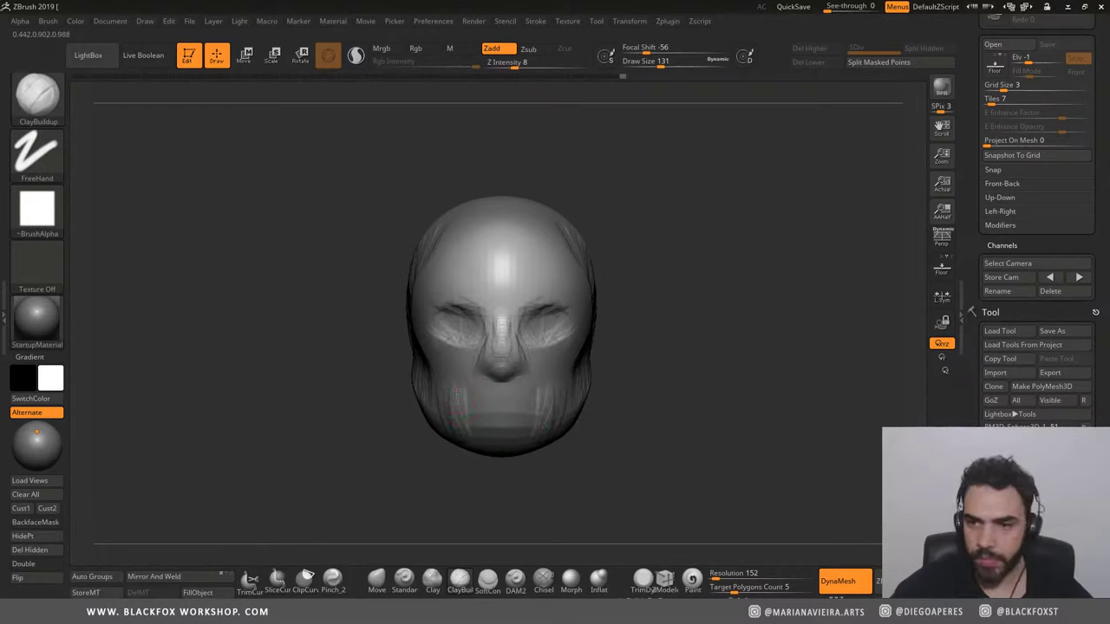
mouse_move(474, 442)
left_mouse_down()
mouse_move(508, 407)
mouse_move(503, 425)
mouse_move(415, 413)
mouse_move(512, 447)
mouse_move(473, 392)
mouse_move(494, 399)
left_mouse_up()
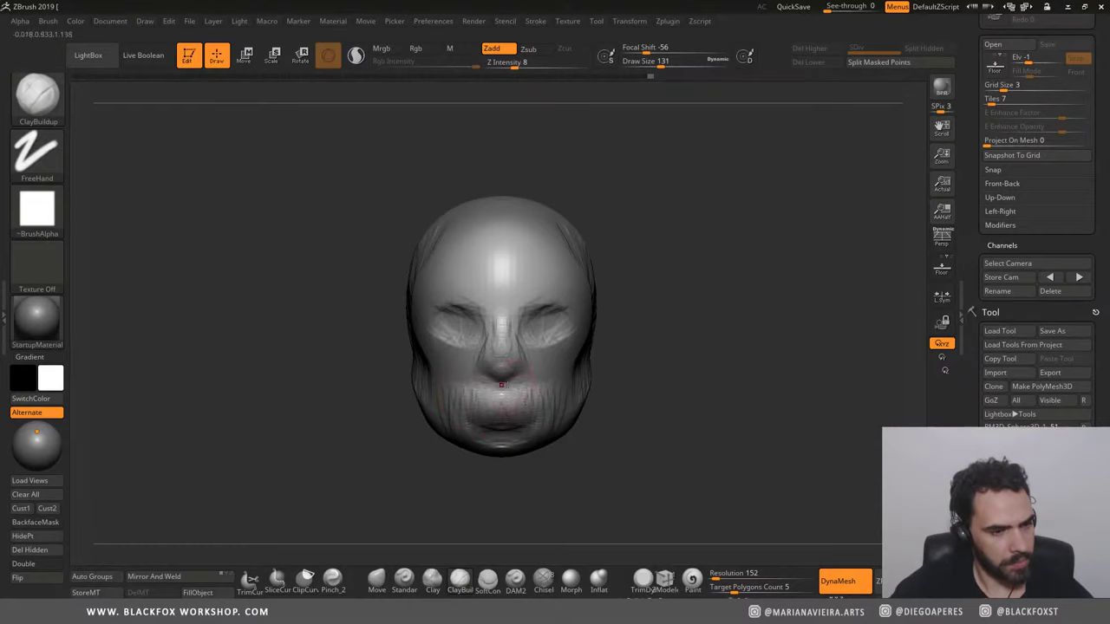
right_click_drag(414, 356, 421, 352)
Step: Pull the nose out from the face in side profile with the Move brush
mouse_move(490, 360)
right_mouse_down()
mouse_move(560, 401)
mouse_move(446, 523)
right_mouse_up()
left_click(377, 579)
mouse_move(506, 370)
left_mouse_down()
mouse_move(498, 362)
mouse_move(518, 371)
left_mouse_up()
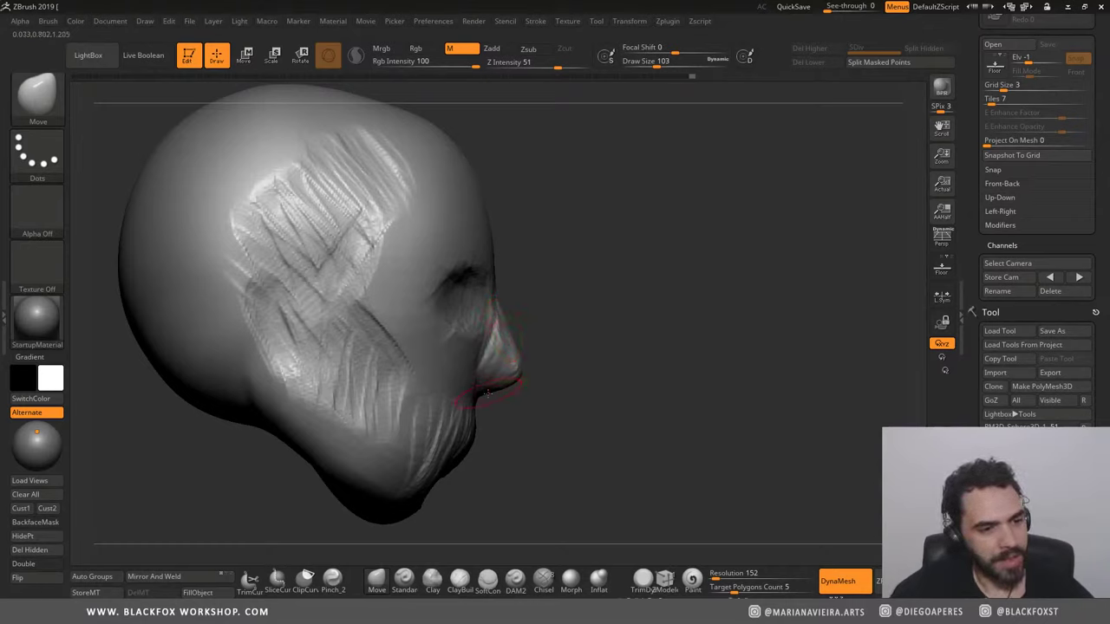
Step: Return to ClayBuildup in a full front view and deepen both eye areas
left_click_drag(530, 379, 479, 375, "shift")
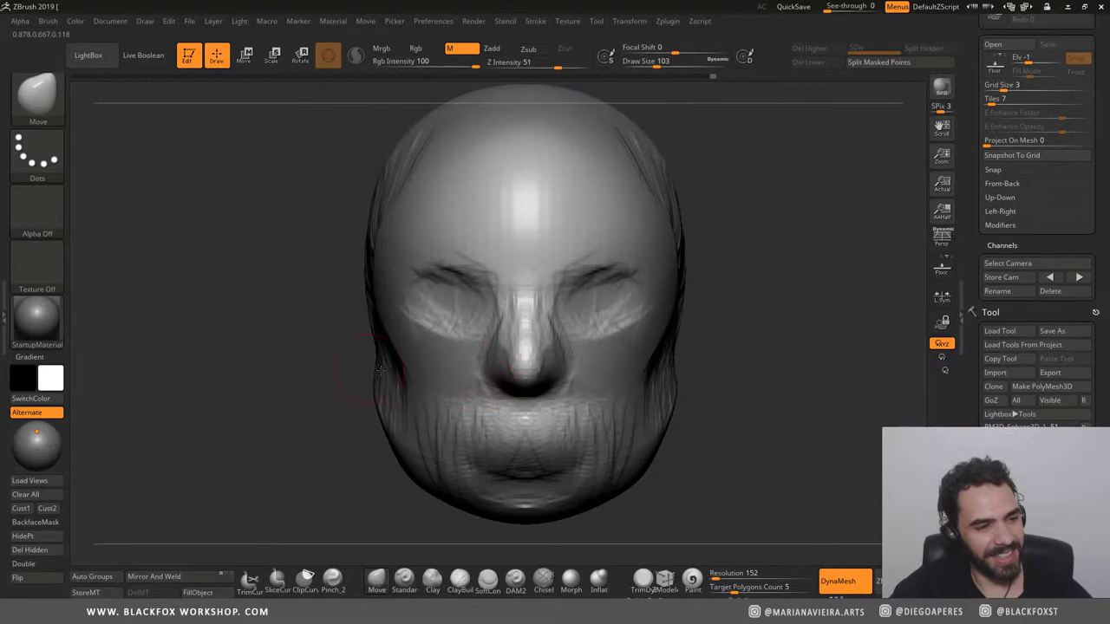
right_click_drag(379, 371, 297, 318, "ctrl")
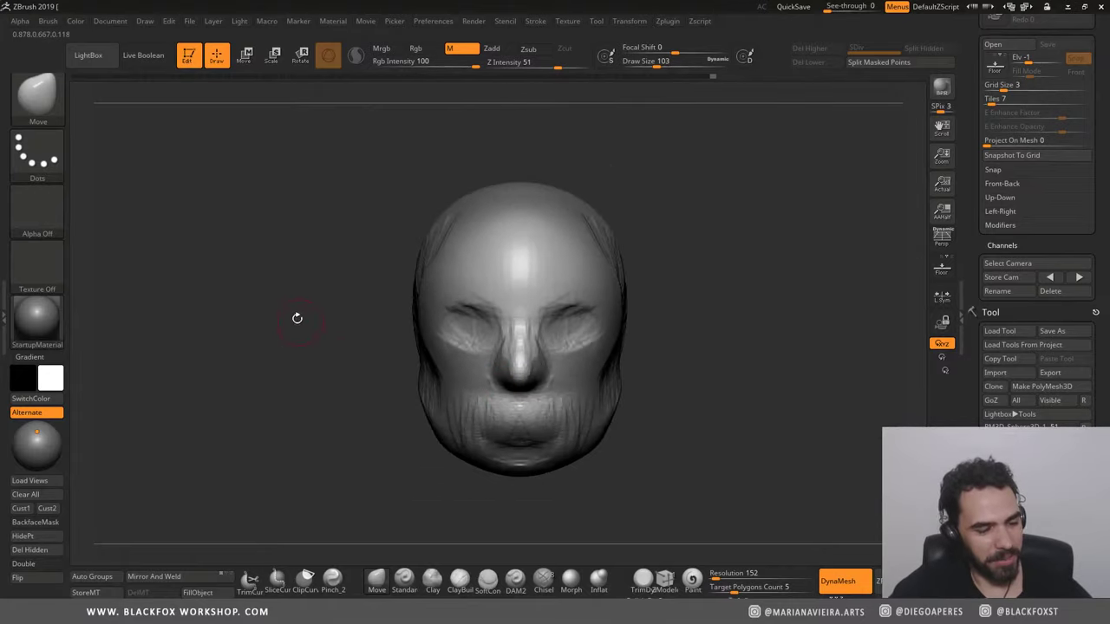
left_click(459, 579)
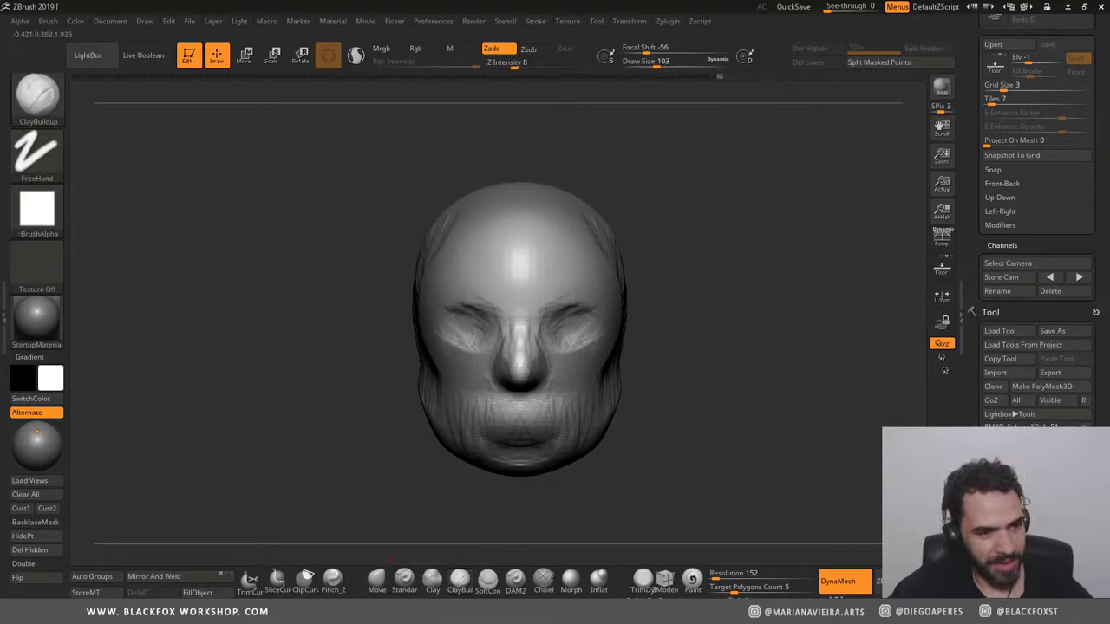
left_click_drag(560, 338, 580, 340)
Step: Add clay folds on the left cheek and horizontal wrinkles across the forehead
mouse_move(281, 356)
left_mouse_down()
mouse_move(480, 376)
mouse_move(532, 364)
left_mouse_up()
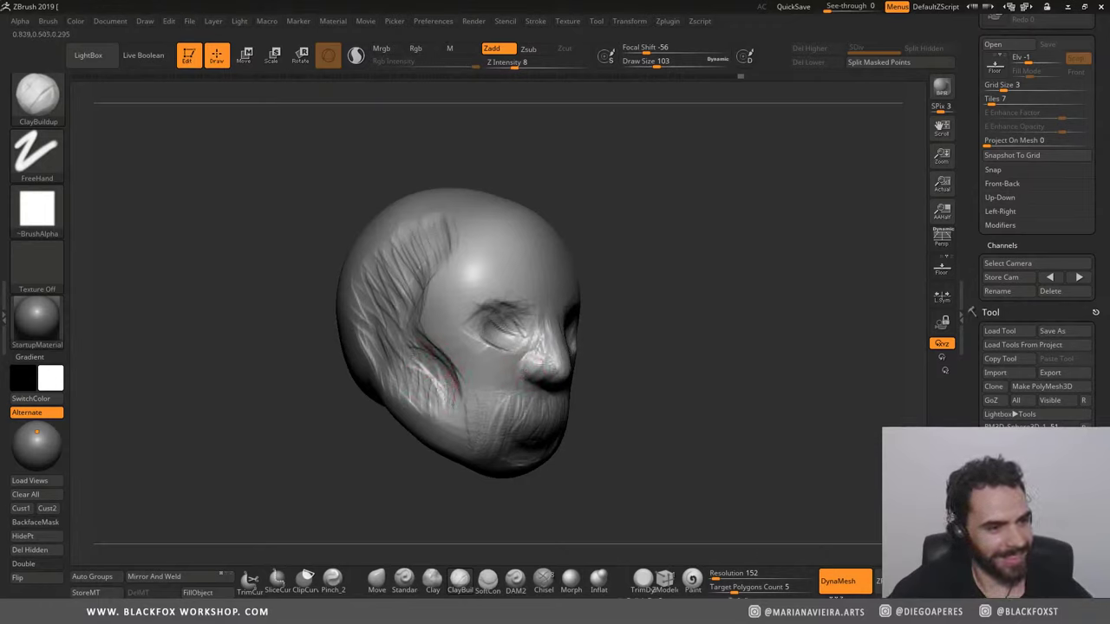
mouse_move(404, 356)
left_mouse_down()
mouse_move(438, 386)
mouse_move(413, 390)
mouse_move(459, 414)
left_mouse_up()
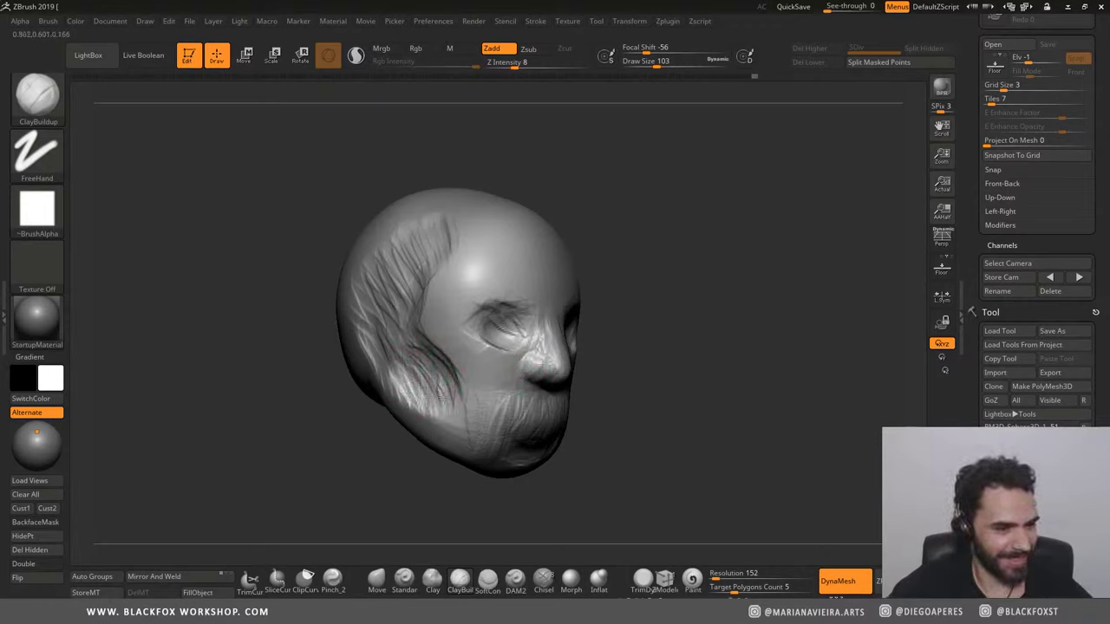
mouse_move(694, 365)
left_mouse_down()
mouse_move(416, 289)
mouse_move(555, 307)
left_mouse_up()
mouse_move(464, 338)
left_mouse_down()
mouse_move(542, 345)
mouse_move(593, 330)
left_mouse_up()
left_click_drag(470, 308, 577, 312)
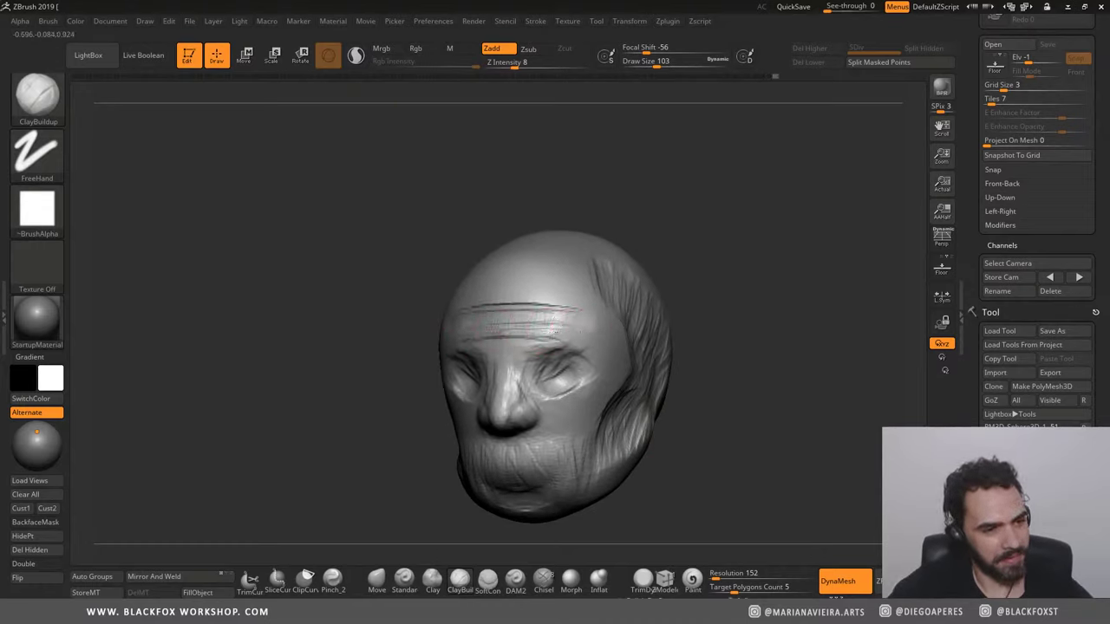
left_click_drag(472, 334, 558, 342)
Step: Build bumps on both brows and enlarge them into horn stumps
left_click_drag(694, 329, 384, 304)
key("shift")
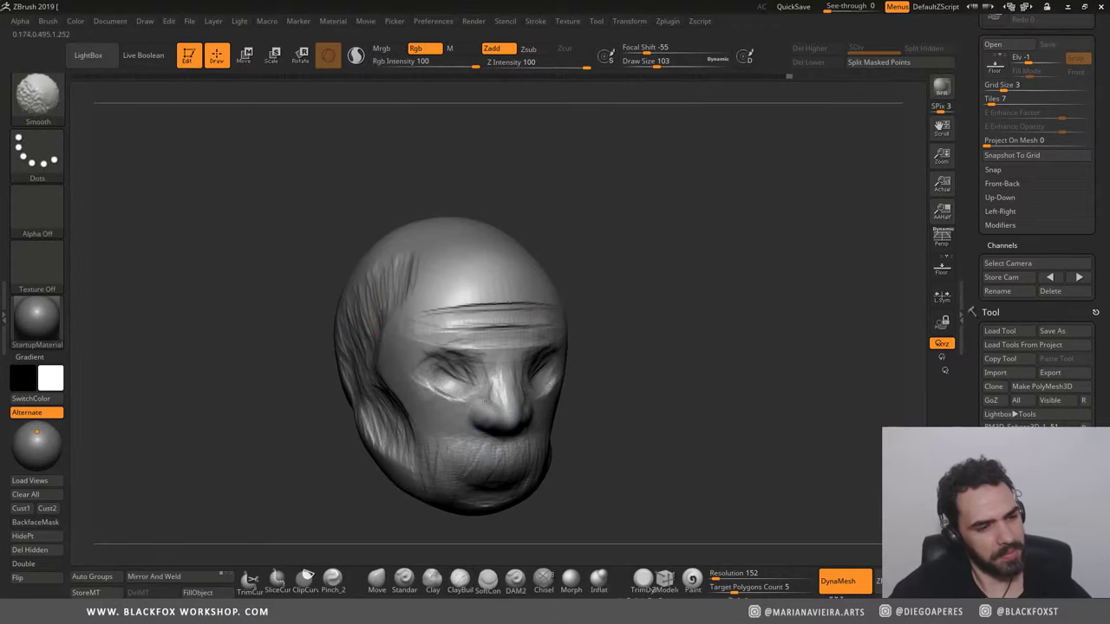
left_click_drag(260, 347, 384, 240)
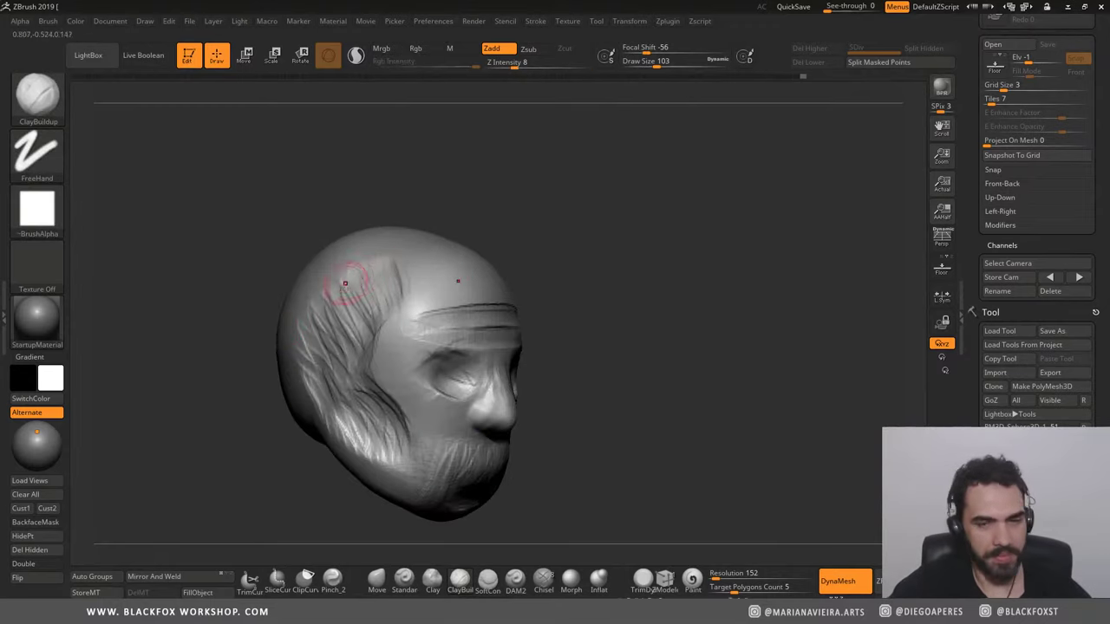
mouse_move(463, 213)
left_mouse_down()
mouse_move(485, 277)
mouse_move(507, 273)
mouse_move(517, 243)
mouse_move(507, 277)
mouse_move(485, 260)
mouse_move(503, 251)
left_mouse_up()
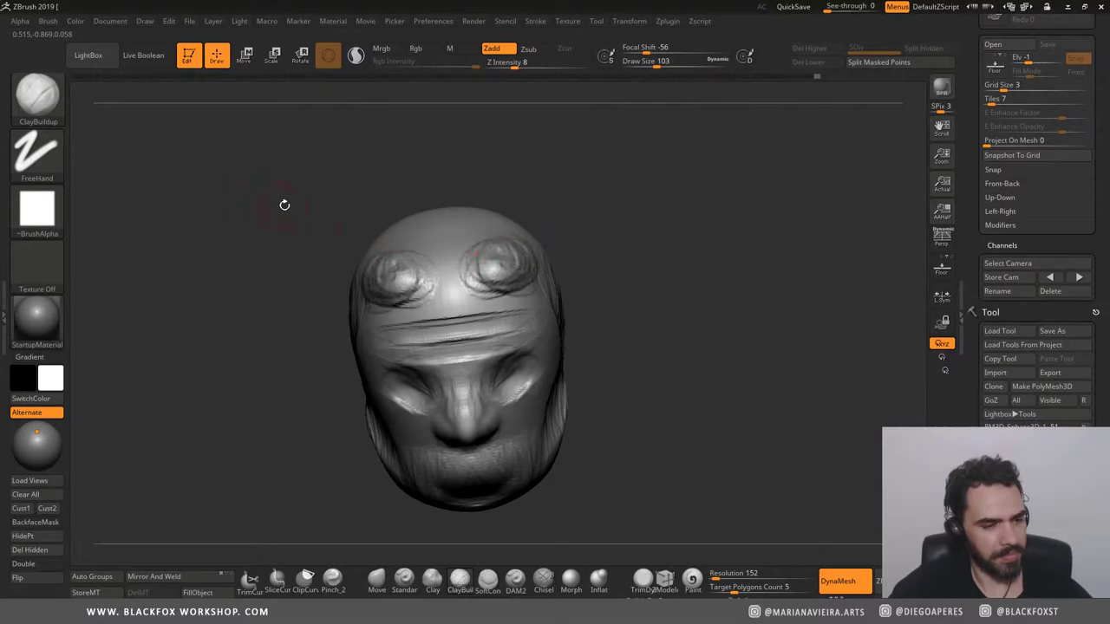
mouse_move(285, 203)
left_mouse_down()
mouse_move(232, 268)
mouse_move(165, 226)
left_mouse_up()
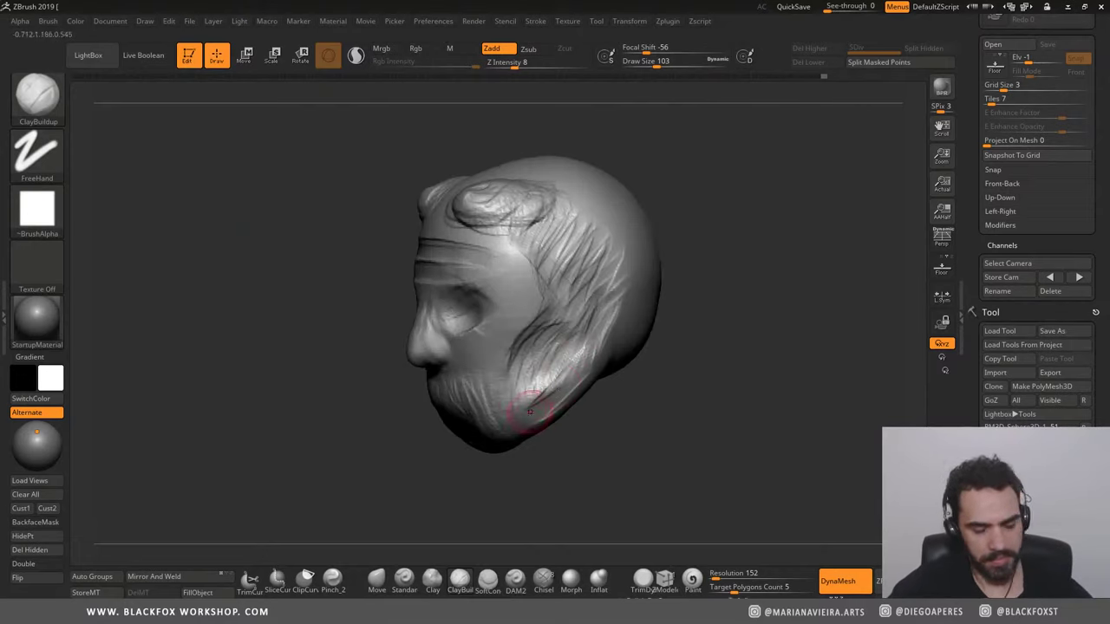
Step: With a larger brush, build up streaky clay on the beard
key("bracketright")
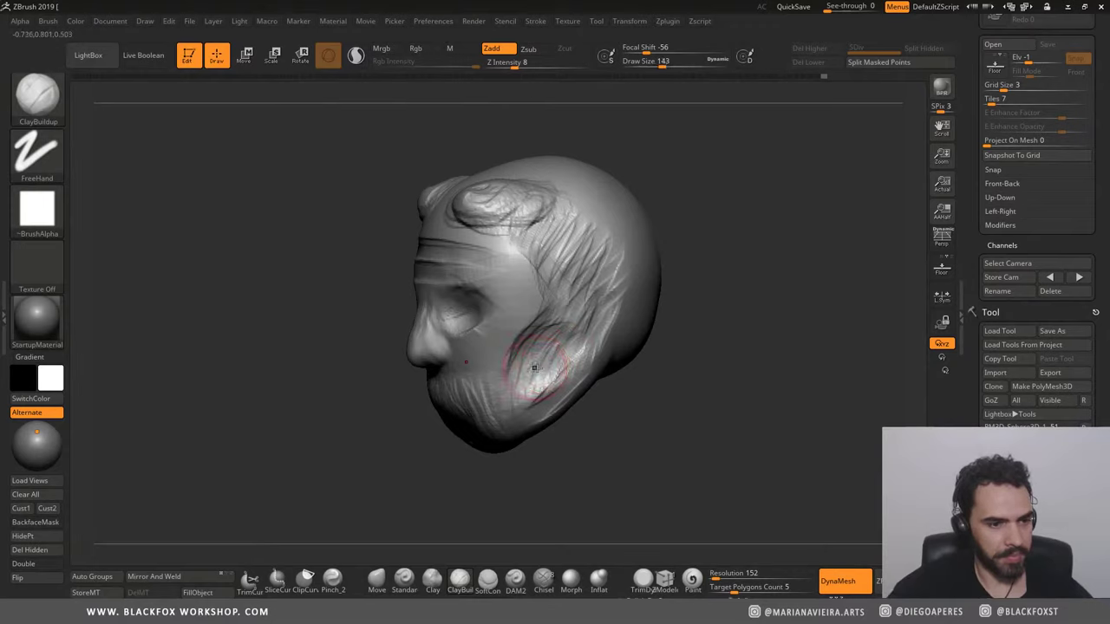
left_click_drag(329, 373, 390, 369)
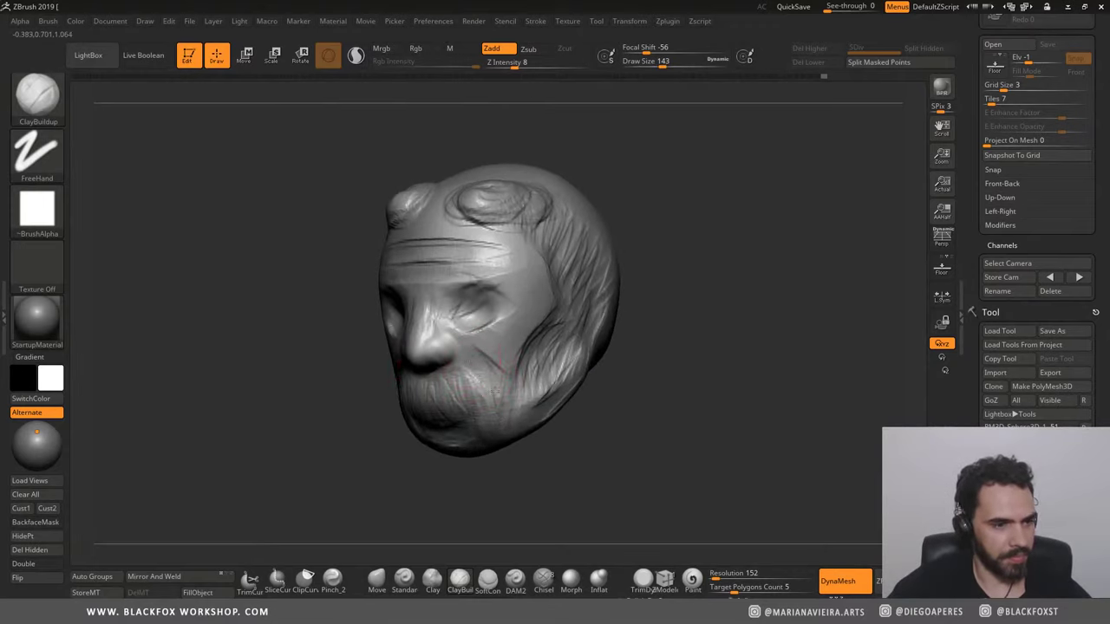
left_click_drag(496, 391, 497, 385)
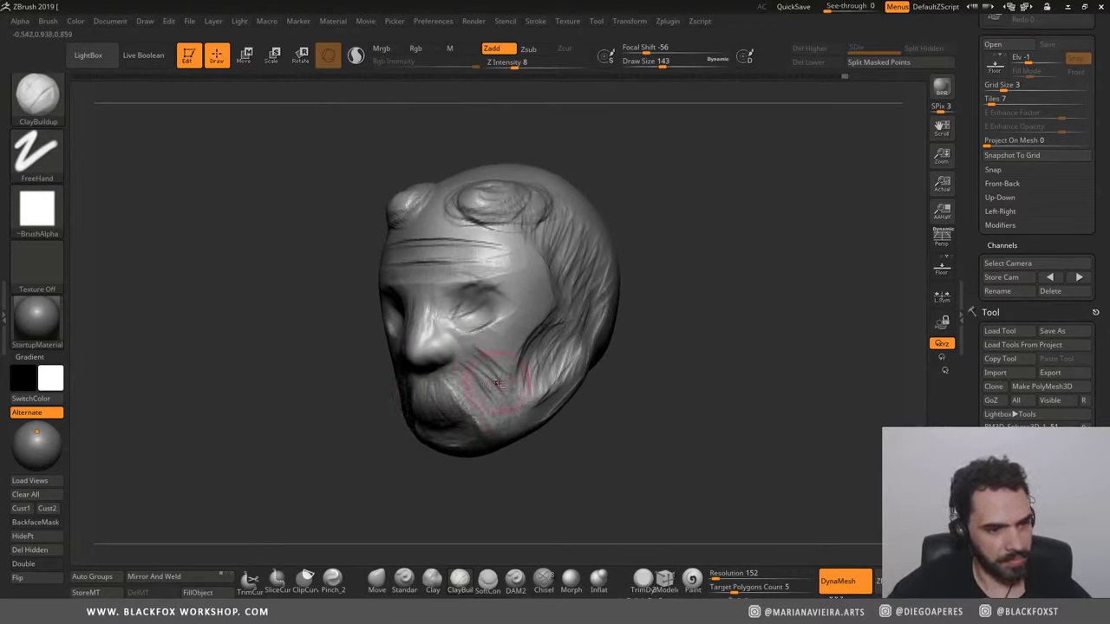
left_click_drag(328, 381, 468, 408)
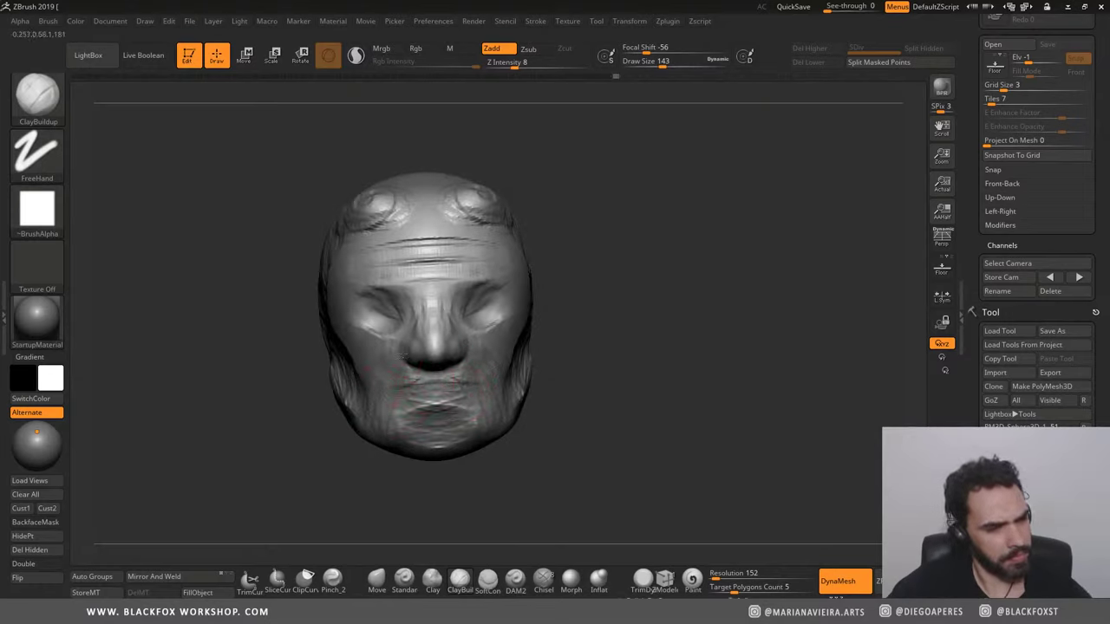
Step: Sculpt a deep horizontal brow ridge across the forehead above the eyes
left_click_drag(302, 244, 322, 295)
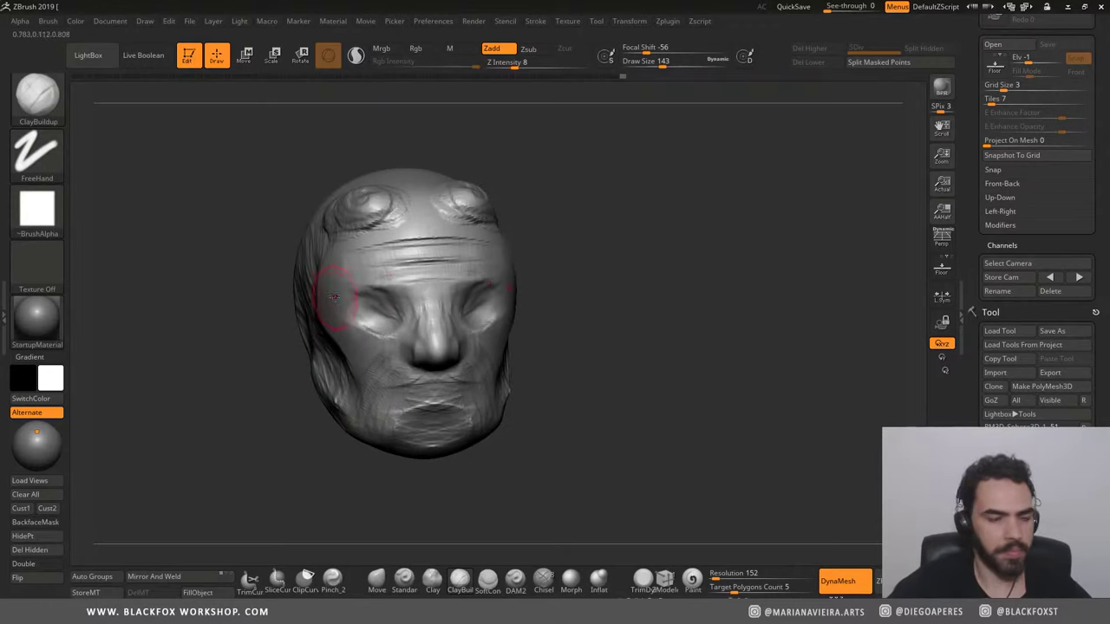
mouse_move(403, 280)
left_mouse_down()
mouse_move(356, 300)
mouse_move(495, 290)
left_mouse_up()
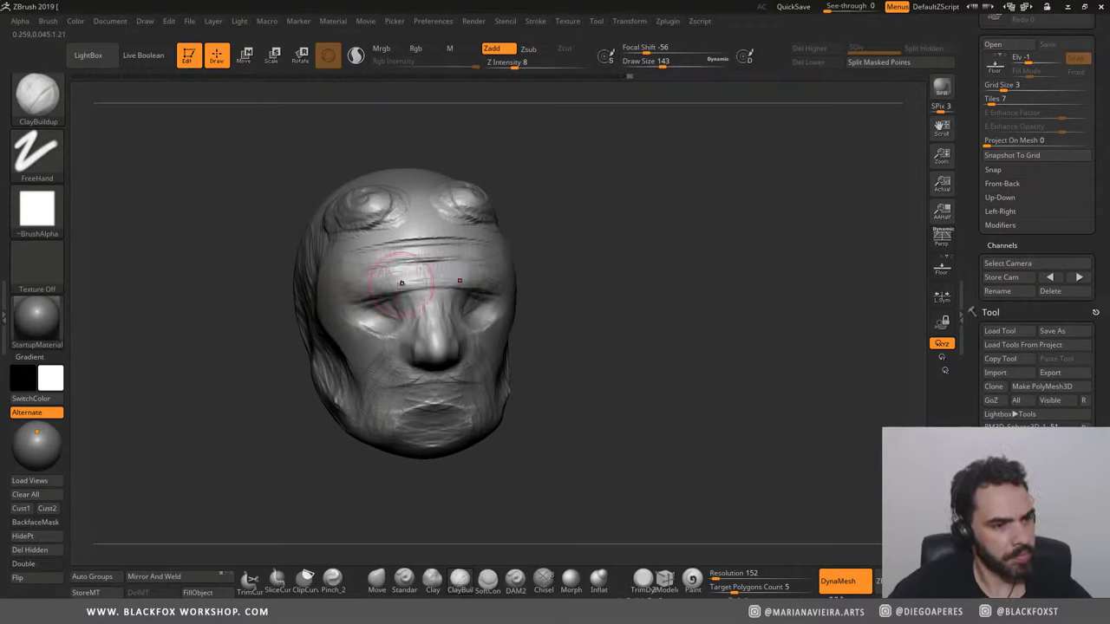
mouse_move(347, 265)
left_mouse_down()
mouse_move(430, 278)
mouse_move(482, 271)
left_mouse_up()
mouse_move(388, 275)
left_mouse_down()
mouse_move(469, 271)
mouse_move(348, 295)
left_mouse_up()
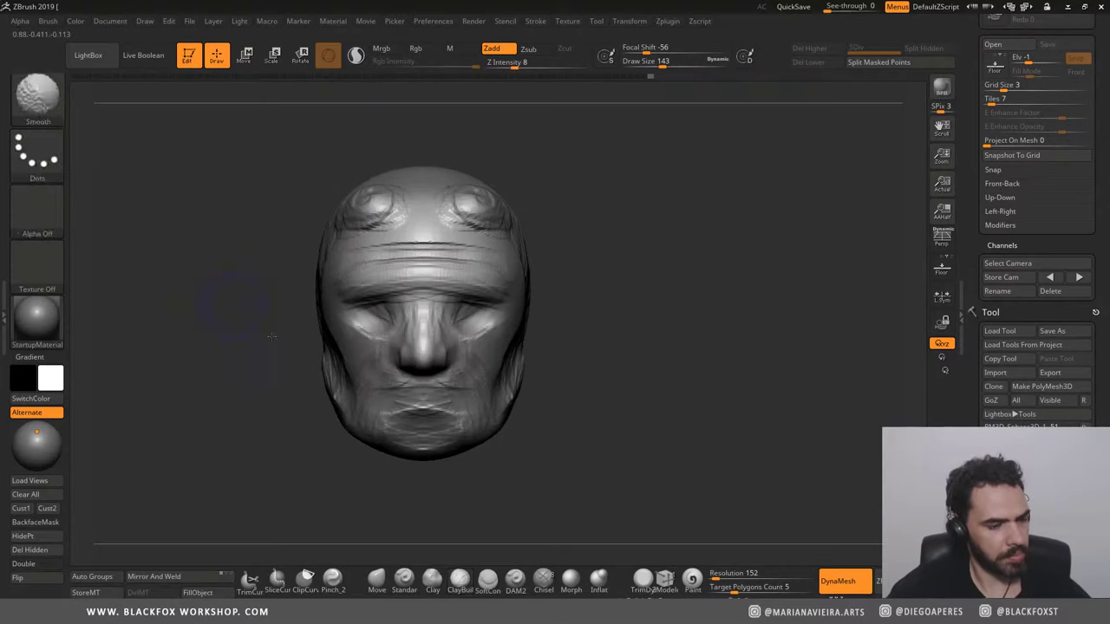
Step: With the Move brush at Draw Size ~335, reshape the forehead and brow, and pull the jaw lower and wider
key("s")
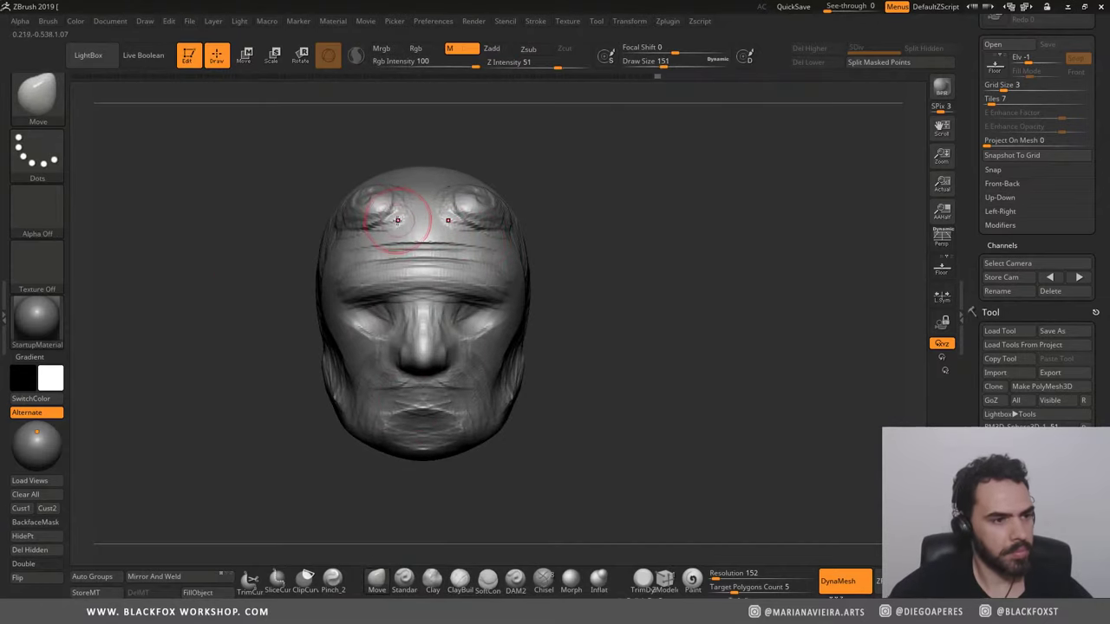
mouse_move(399, 226)
left_mouse_down()
mouse_move(460, 221)
mouse_move(373, 210)
mouse_move(458, 185)
left_mouse_up()
left_click_drag(322, 371, 327, 332)
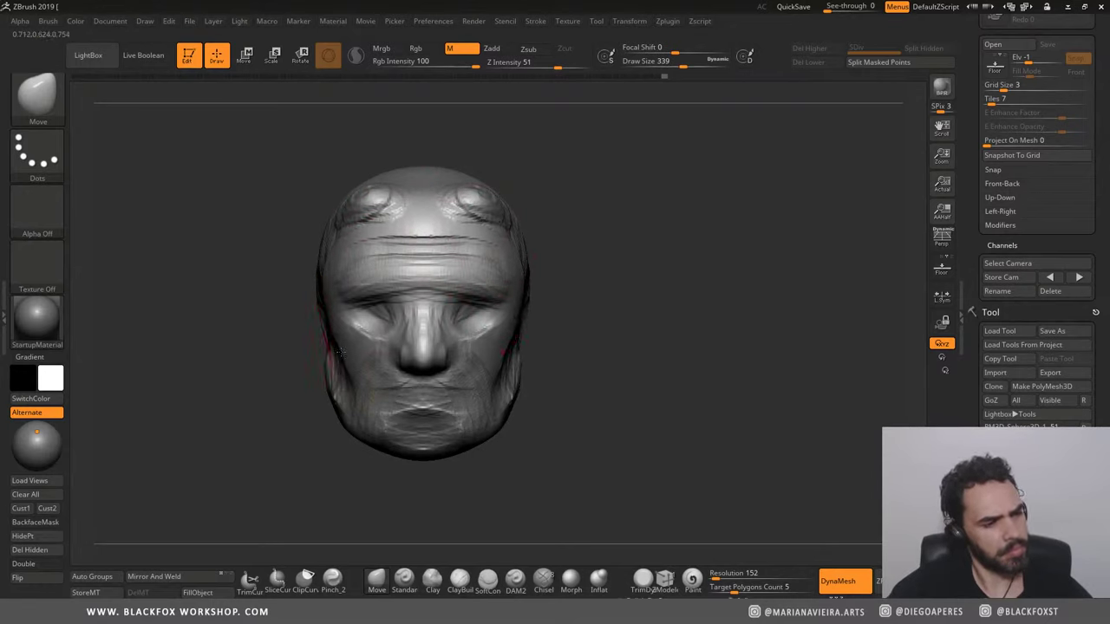
left_click_drag(390, 416, 397, 471)
left_click_drag(471, 459, 481, 447)
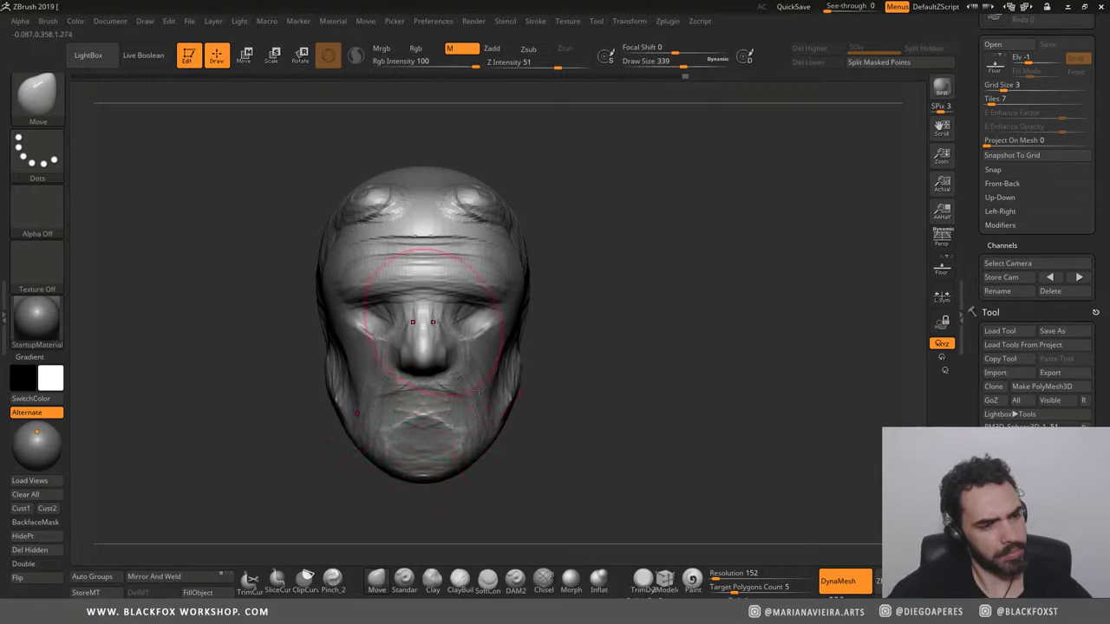
left_click_drag(432, 321, 432, 312)
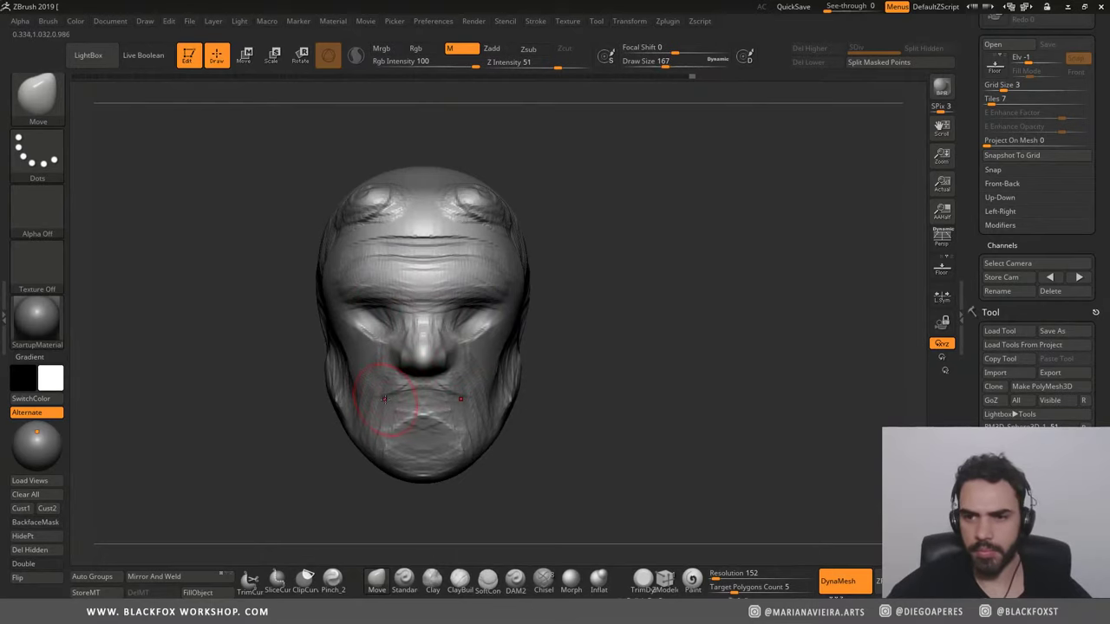
Step: Select the DAM2 brush and lower Z Intensity to 26
left_click(515, 579)
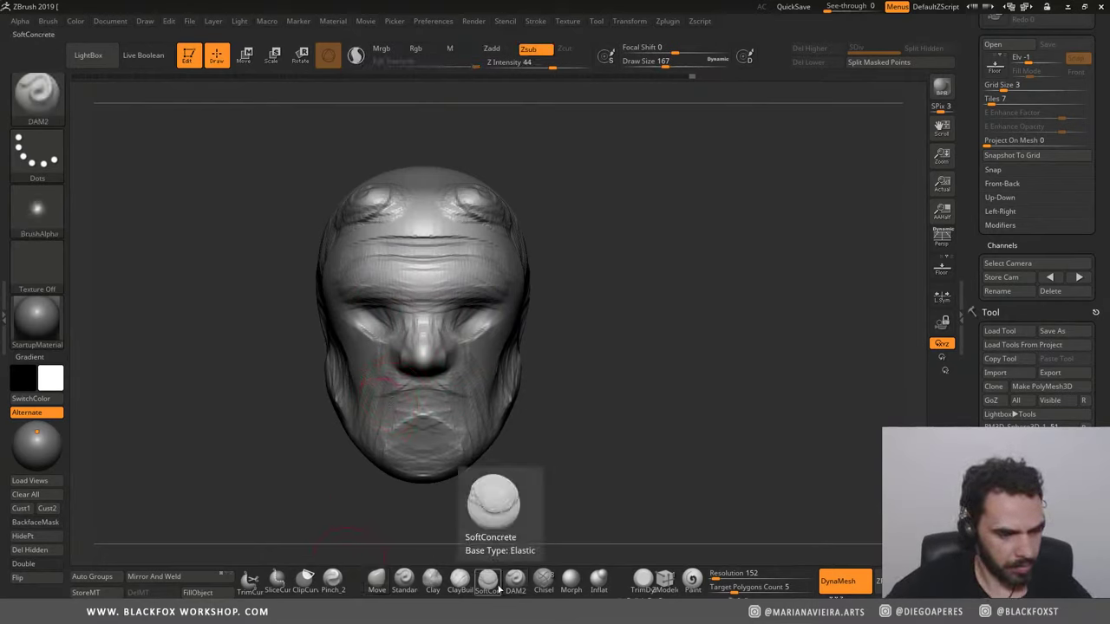
key("b")
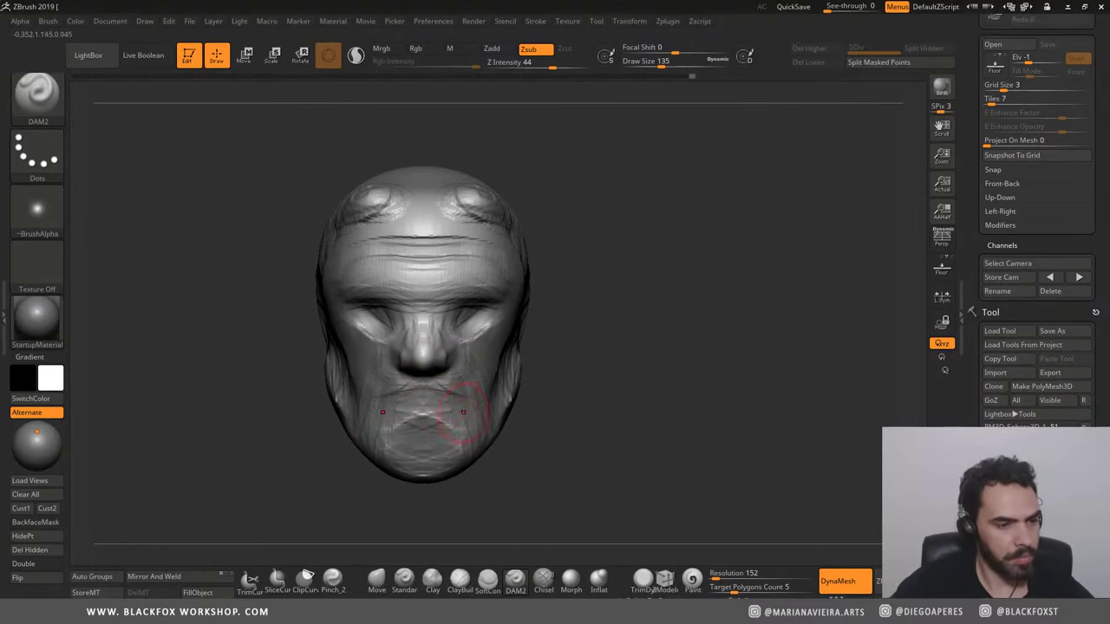
left_click_drag(386, 415, 444, 407)
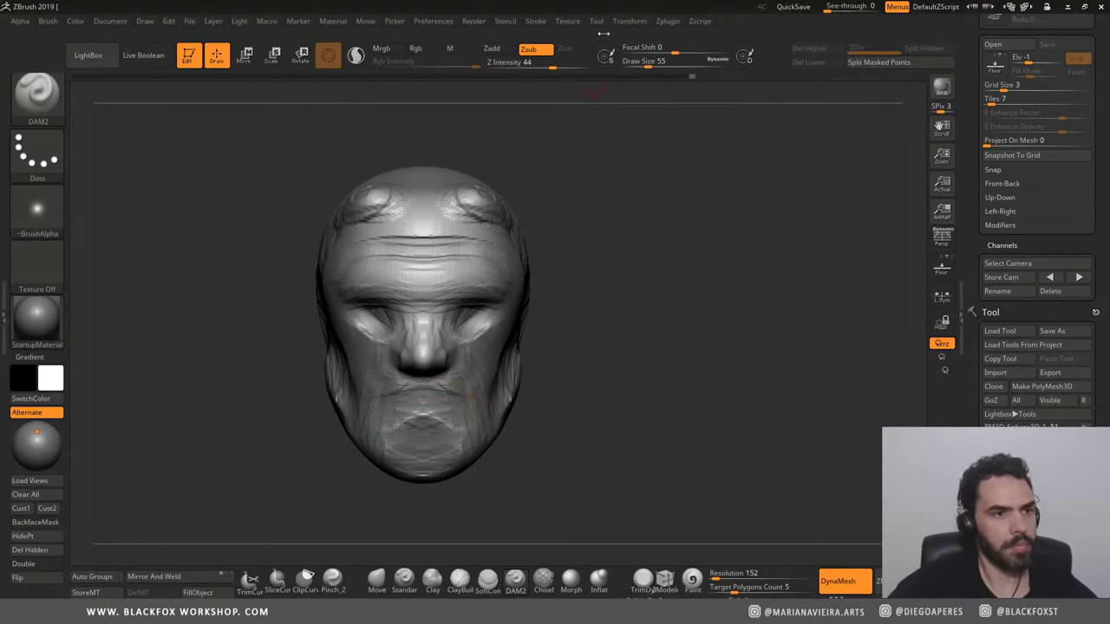
left_click_drag(551, 66, 538, 66)
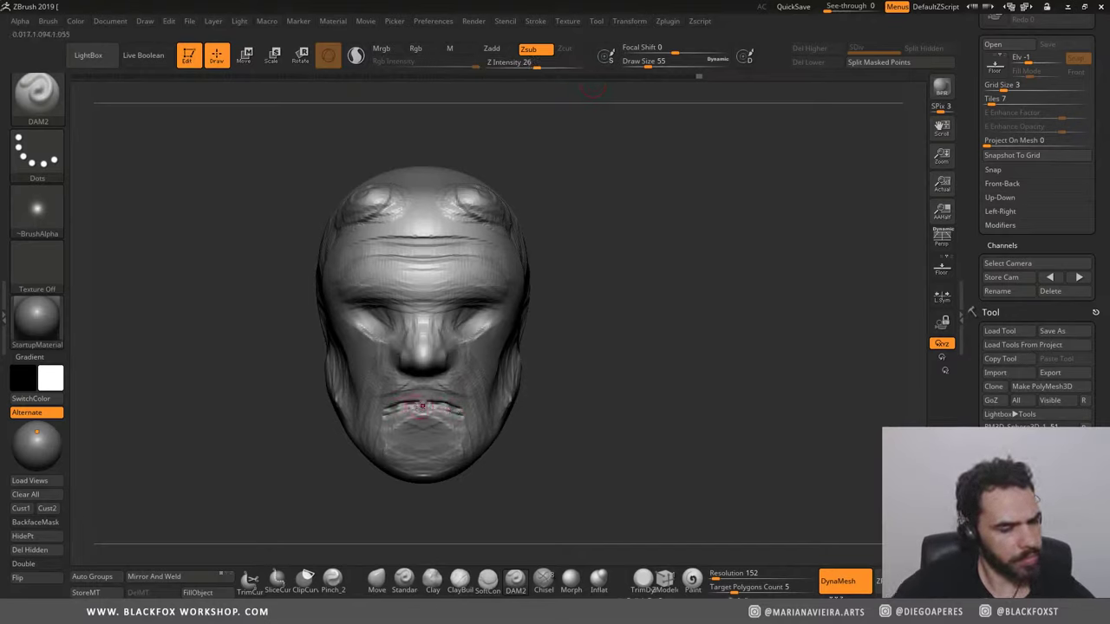
Step: Smooth the area around the mouth
left_click_drag(235, 443, 247, 444)
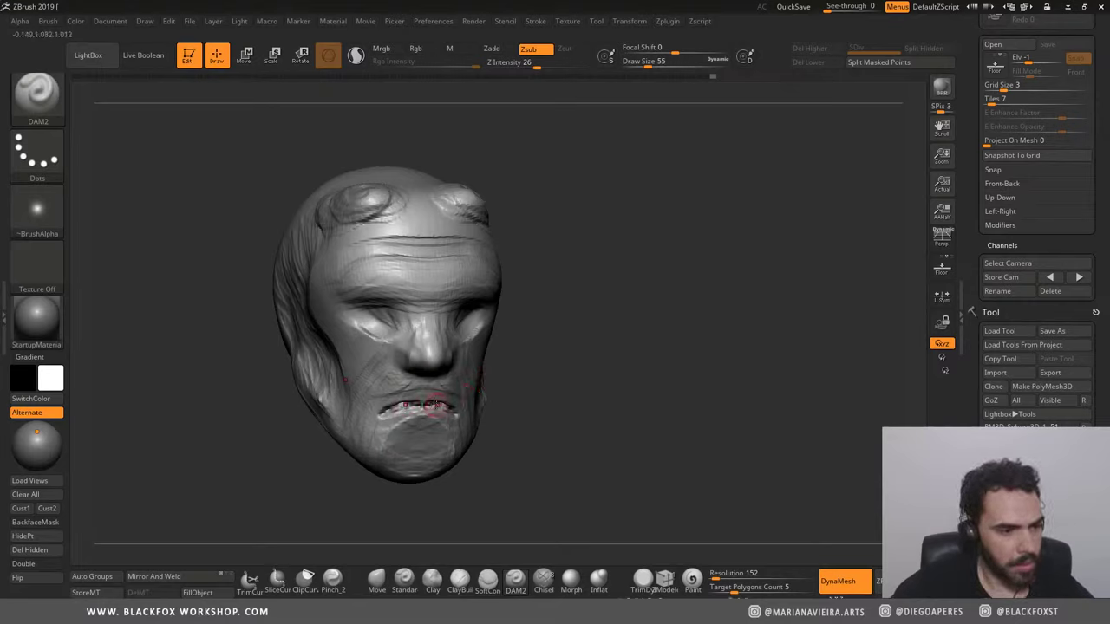
left_click_drag(408, 405, 438, 405, "shift")
left_click_drag(364, 416, 408, 412, "shift")
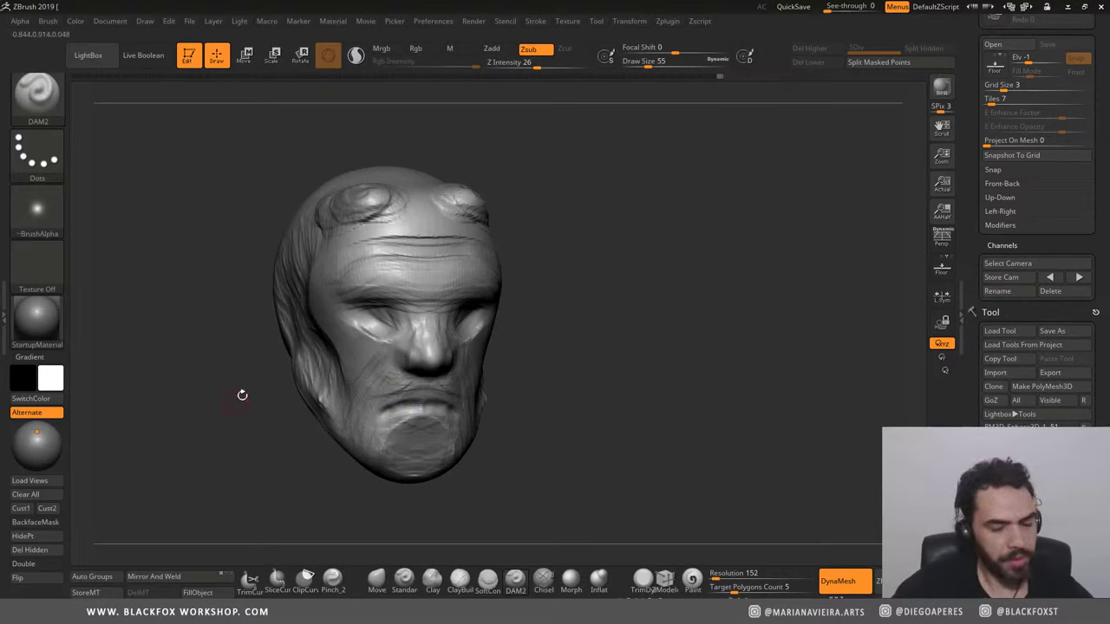
mouse_move(242, 392)
left_mouse_down("shift")
mouse_move(196, 412)
mouse_move(289, 438)
left_mouse_up("shift")
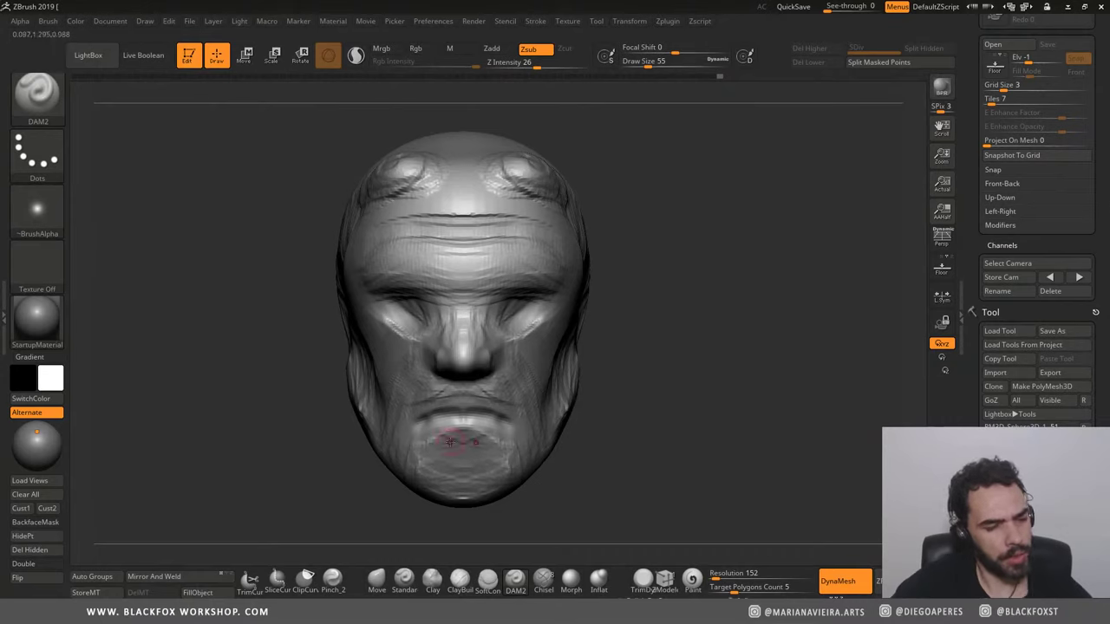
Step: Carve the mouth line and a groove below the lower lip, then check it from the side
key("ctrl")
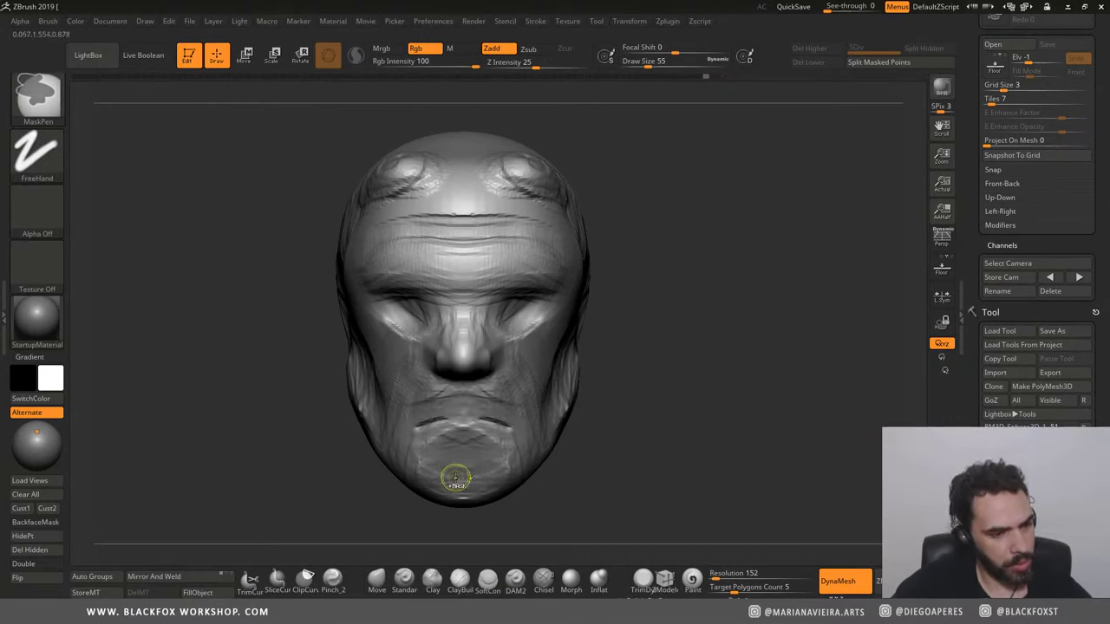
left_click_drag(418, 436, 509, 436)
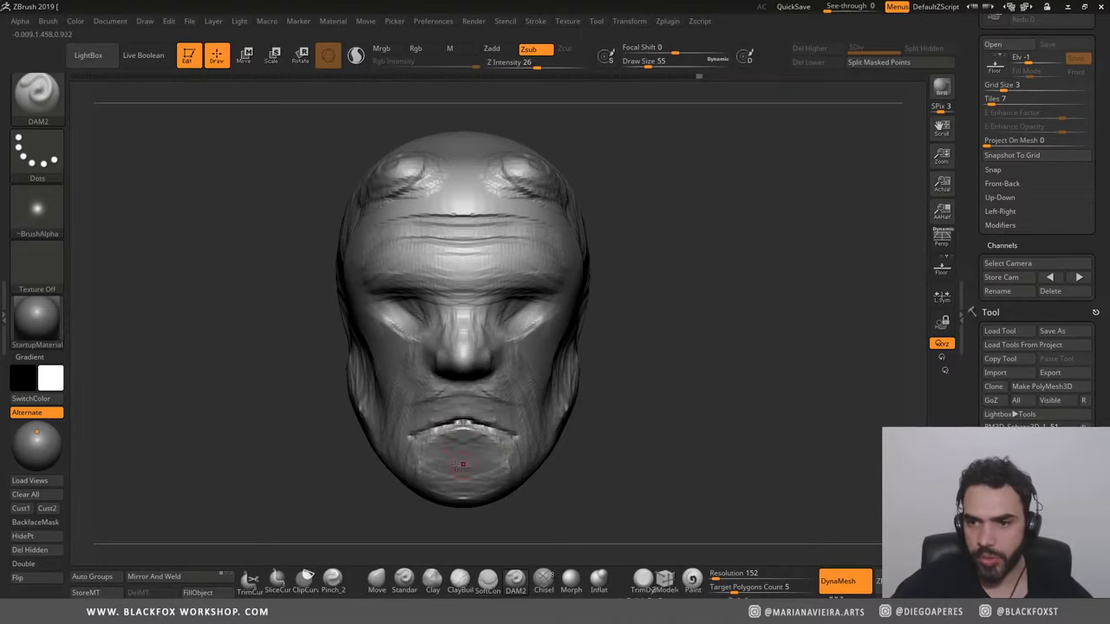
left_click_drag(477, 464, 442, 458)
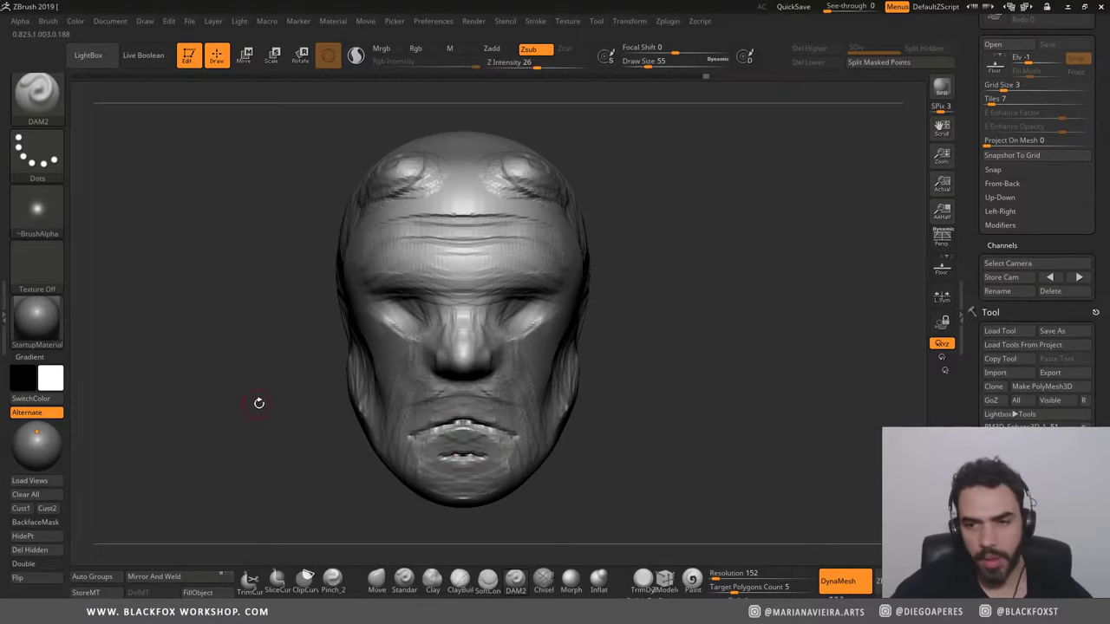
mouse_move(258, 403)
left_mouse_down()
mouse_move(248, 404)
mouse_move(344, 324)
mouse_move(415, 345)
mouse_move(444, 312)
left_mouse_up()
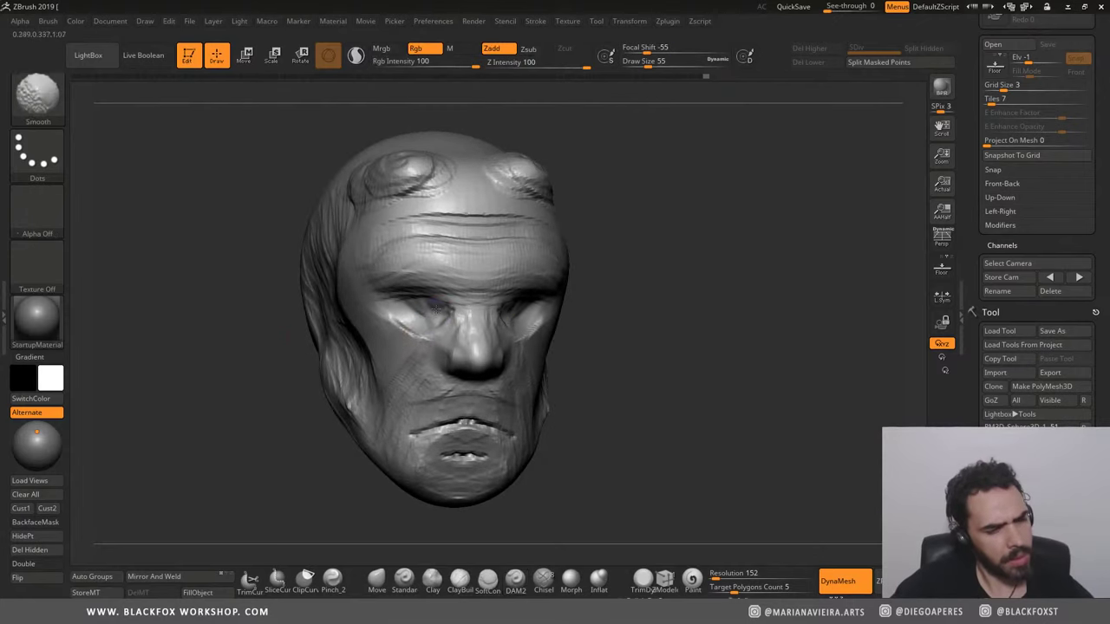
Step: With ClayBuildup, add clay under the eyes, between the brows, and cheek folds into the beard
left_click(453, 580)
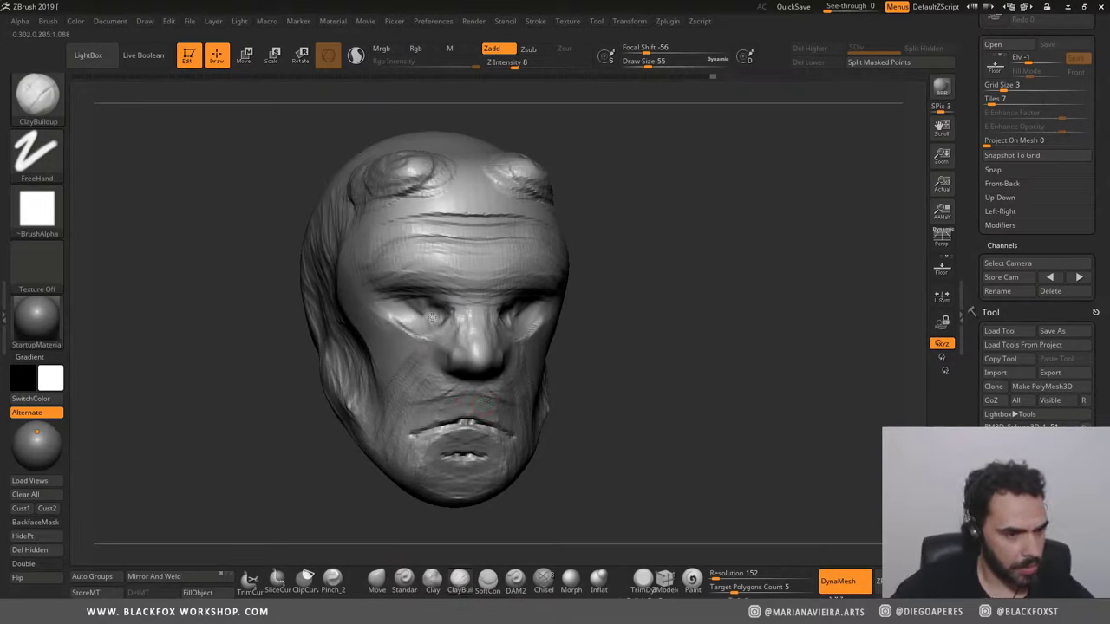
left_click_drag(432, 317, 439, 303)
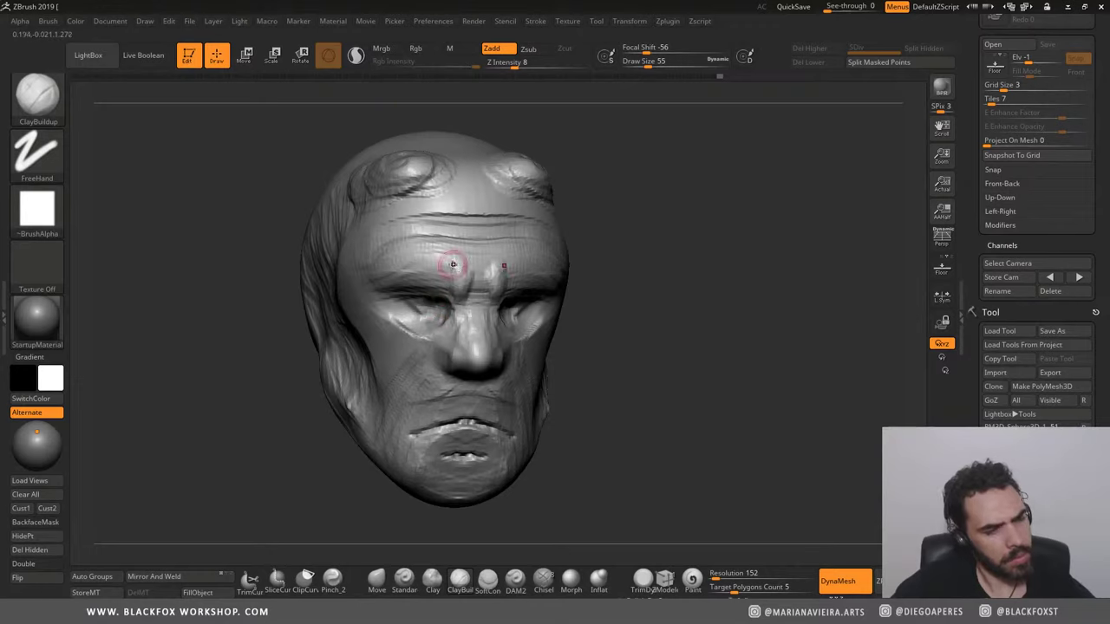
left_click_drag(446, 261, 456, 292)
left_click_drag(252, 373, 227, 399)
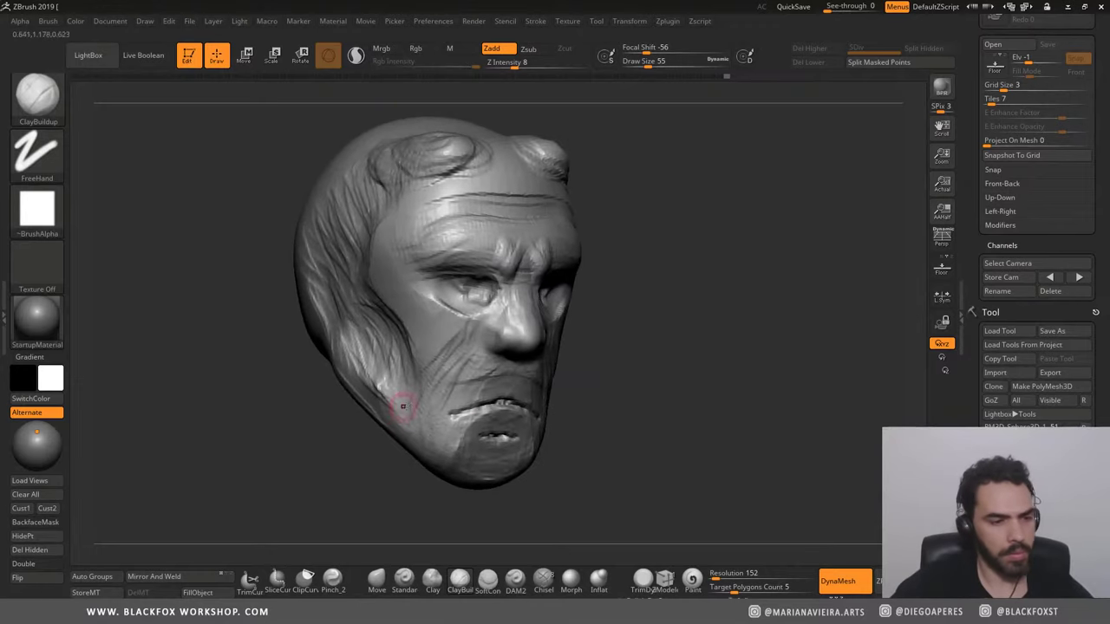
left_click_drag(394, 402, 375, 392)
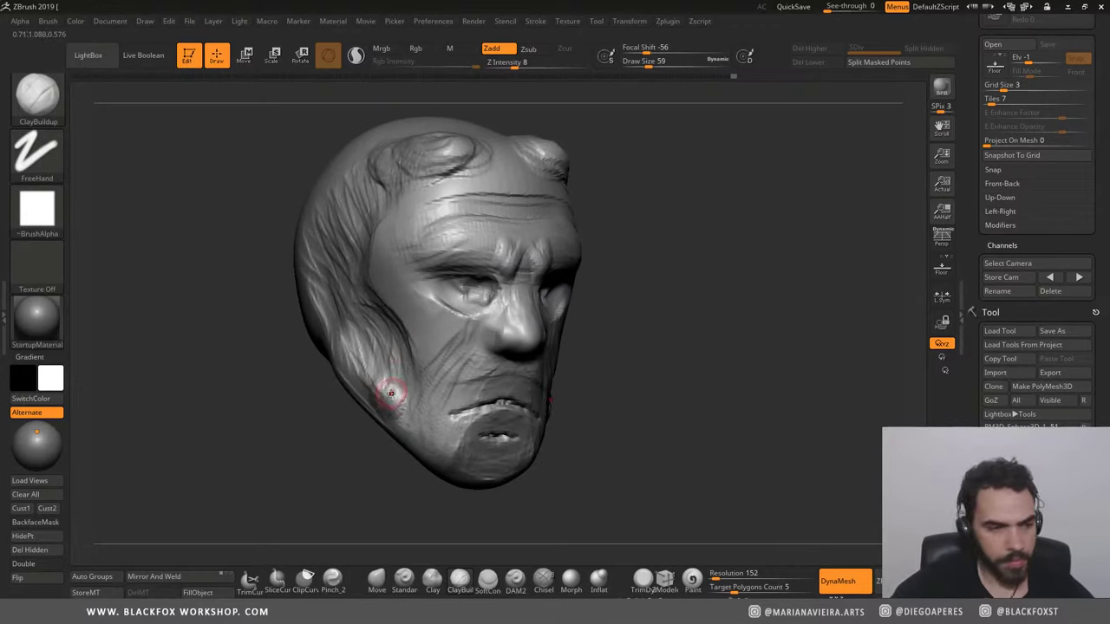
Step: Enlarge the brush, raise Z Intensity to 34, and build up the chin, upper lip and mouth corner
key("bracketright")
key("bracketright")
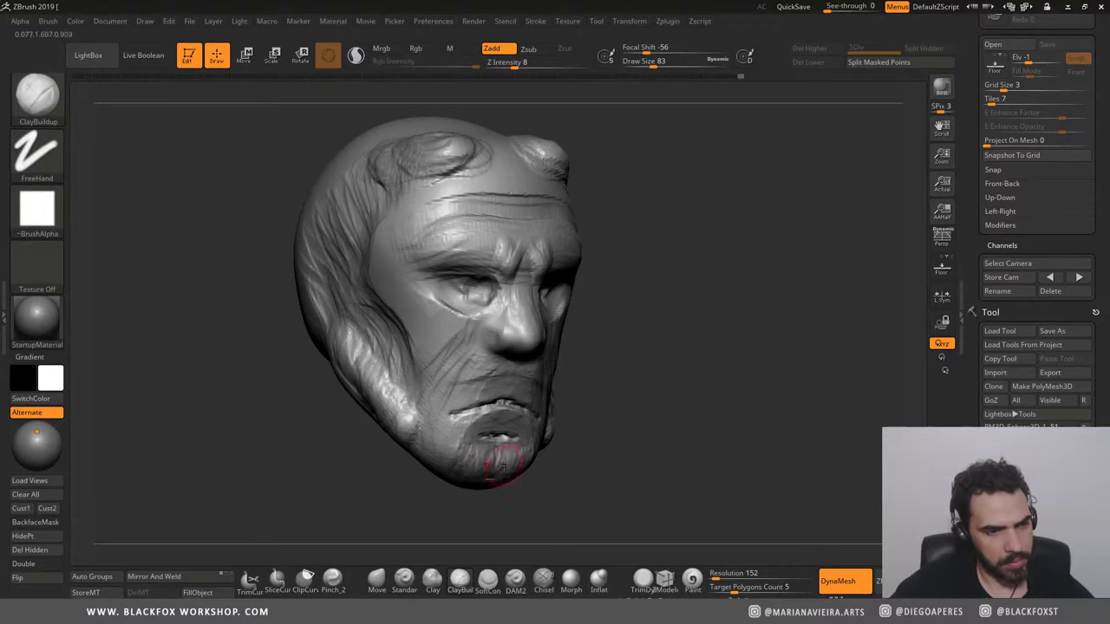
left_click_drag(514, 62, 541, 92)
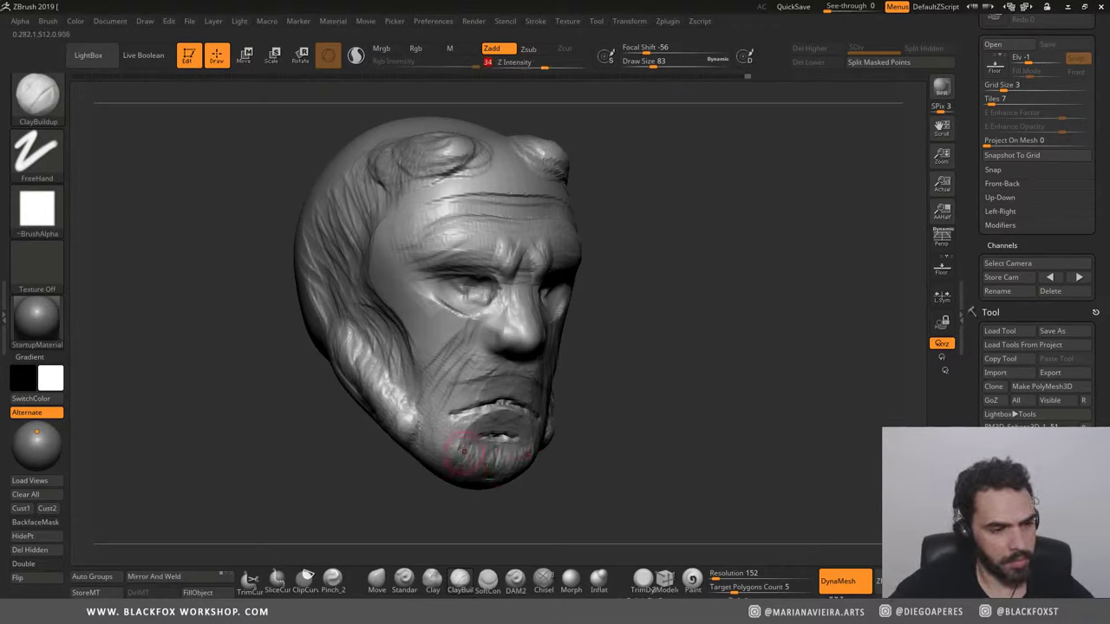
mouse_move(465, 451)
left_mouse_down()
mouse_move(504, 456)
mouse_move(506, 419)
left_mouse_up()
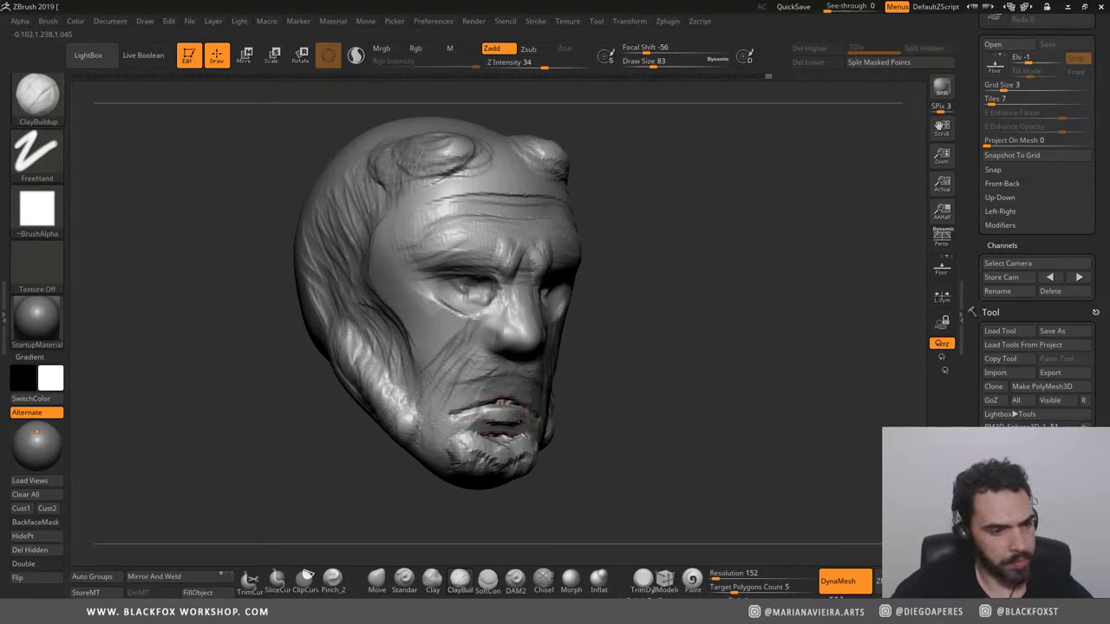
mouse_move(473, 365)
left_mouse_down()
mouse_move(526, 369)
mouse_move(511, 395)
left_mouse_up()
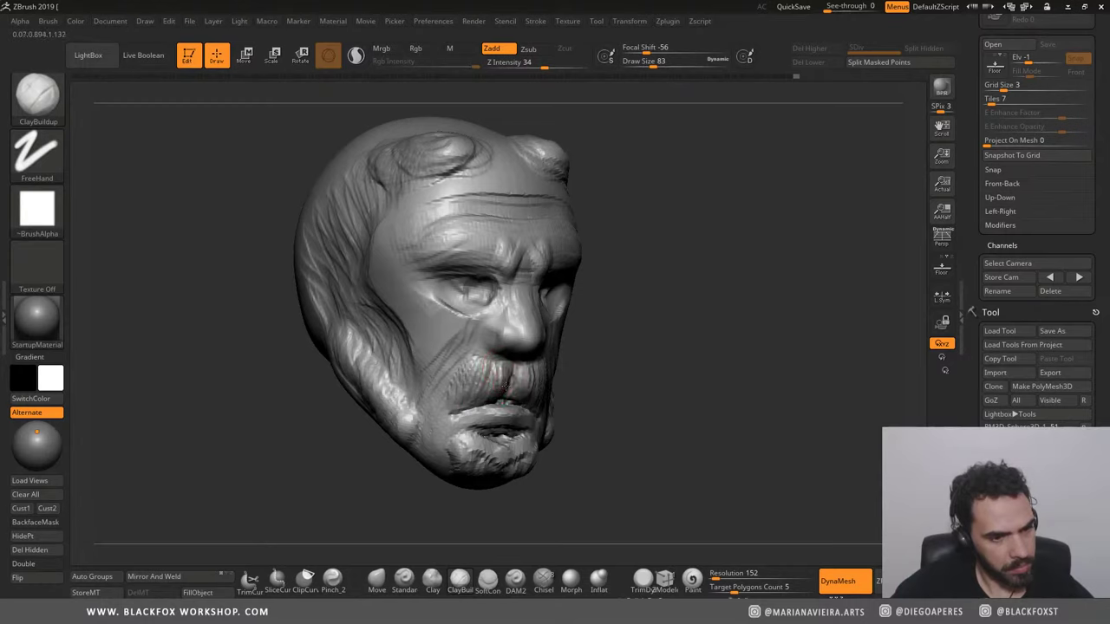
Step: Smooth the area beside the nose and mustache
mouse_move(686, 397)
left_mouse_down()
mouse_move(377, 389)
mouse_move(396, 375)
mouse_move(312, 344)
left_mouse_up()
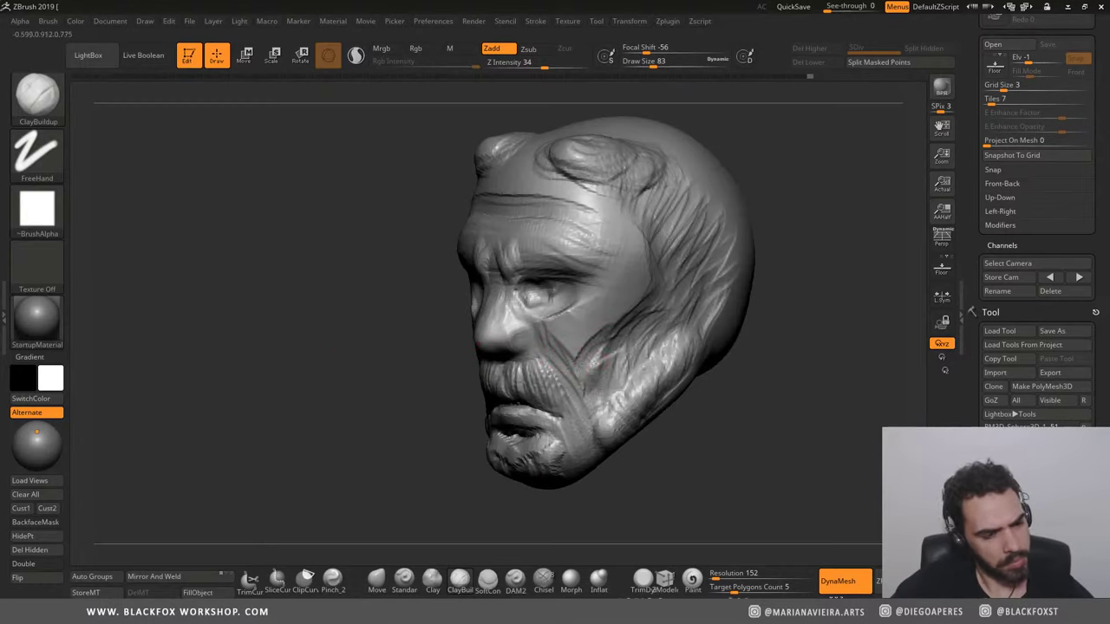
mouse_move(434, 355)
left_mouse_down()
mouse_move(390, 343)
mouse_move(509, 286)
mouse_move(553, 303)
left_mouse_up()
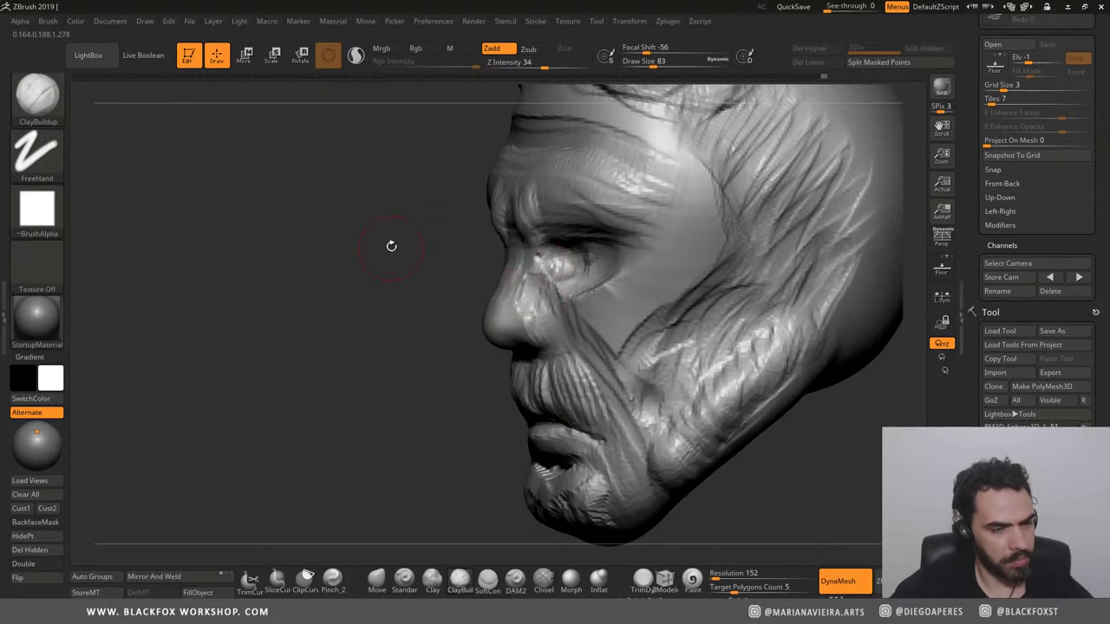
mouse_move(391, 246)
left_mouse_down("shift")
mouse_move(248, 250)
mouse_move(235, 304)
left_mouse_up("shift")
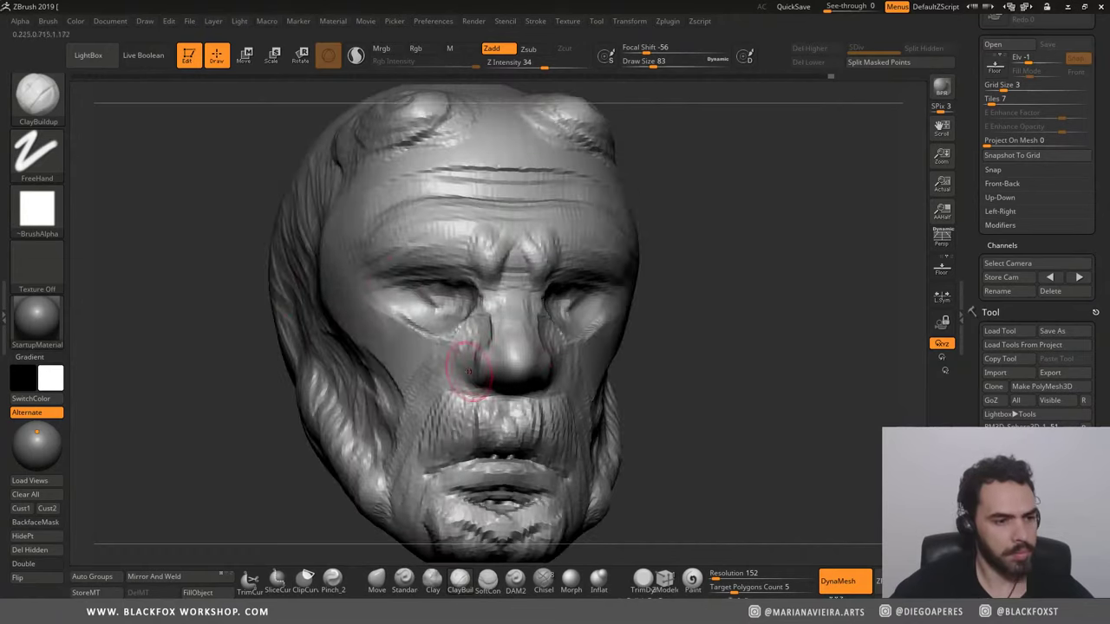
left_click_drag(469, 371, 408, 444, "shift")
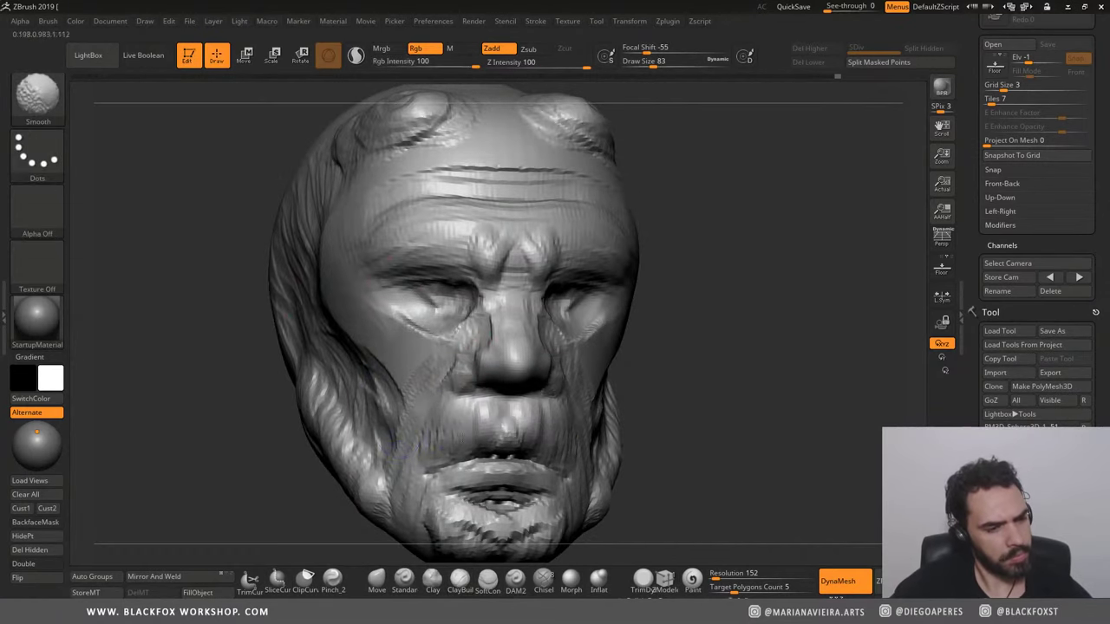
Step: Deepen the wrinkle creases on the left cheek from a three-quarter view
mouse_move(240, 271)
left_mouse_down("alt")
mouse_move(231, 300)
mouse_move(278, 318)
mouse_move(312, 271)
mouse_move(471, 319)
mouse_move(446, 304)
mouse_move(484, 305)
left_mouse_up("alt")
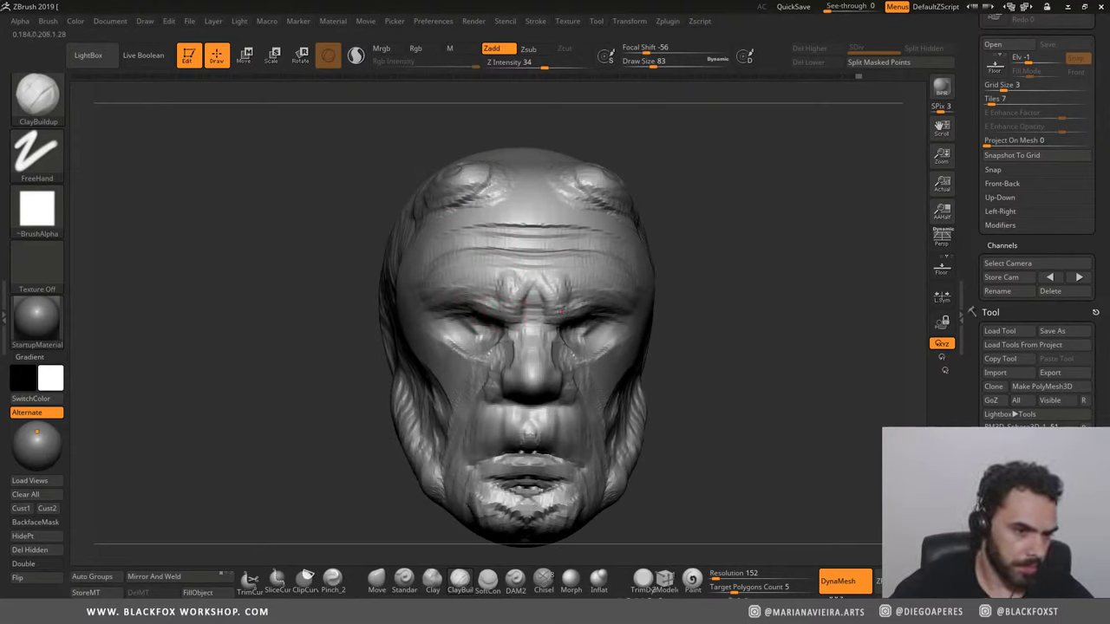
left_click_drag(307, 298, 409, 313)
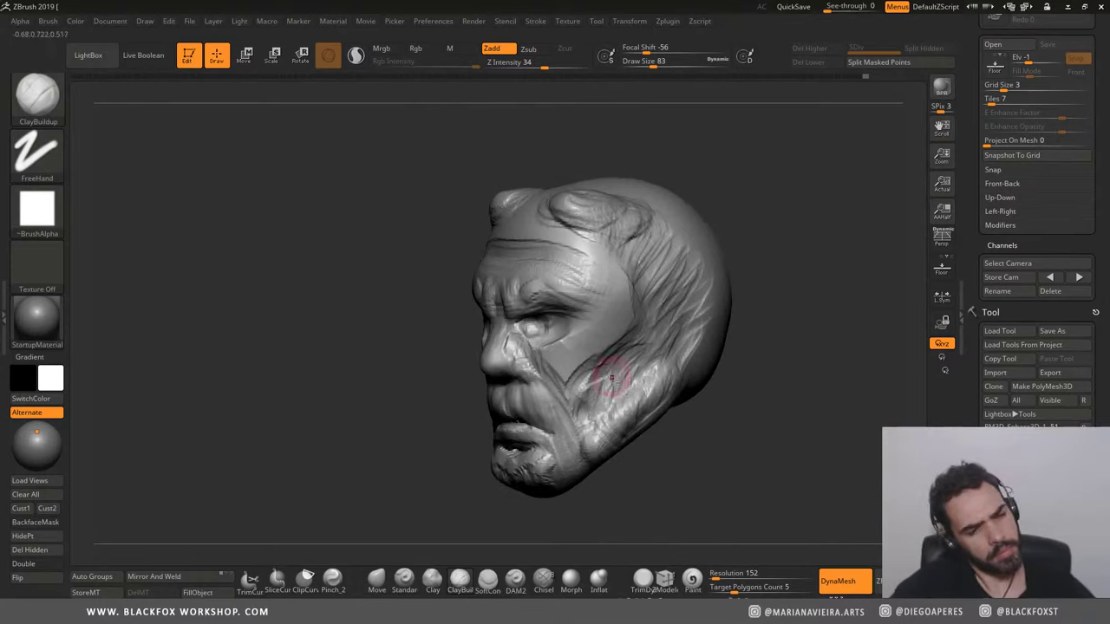
left_click_drag(611, 378, 599, 395)
left_click_drag(607, 357, 594, 430)
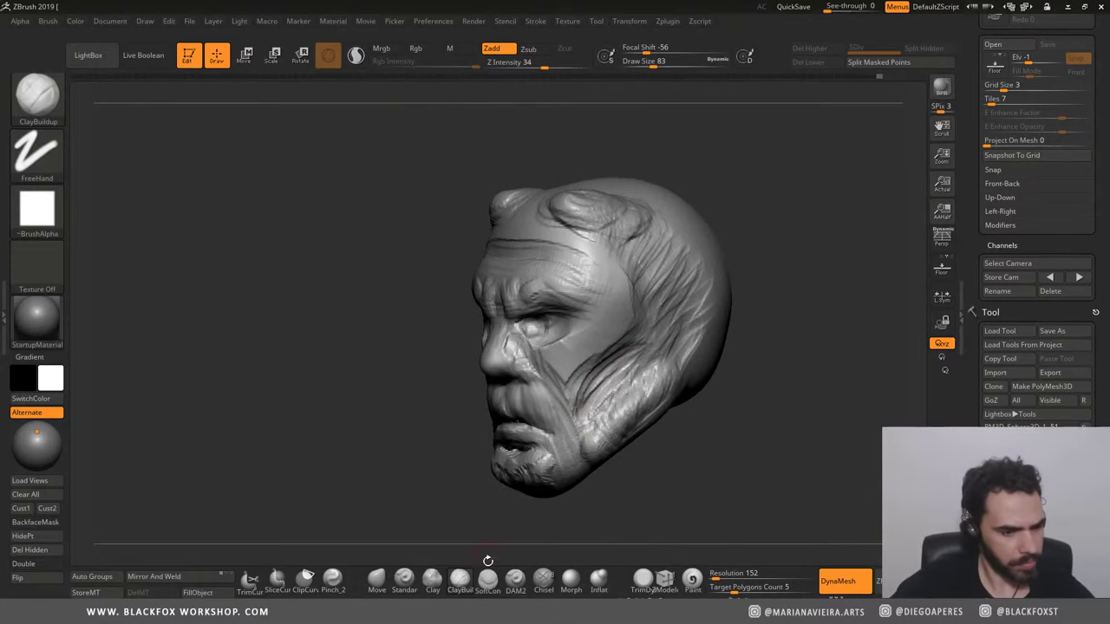
Step: Flatten the temple and cheek with an enlarged TrimDynamic brush
left_click(643, 579)
key("bracketright")
key("bracketright")
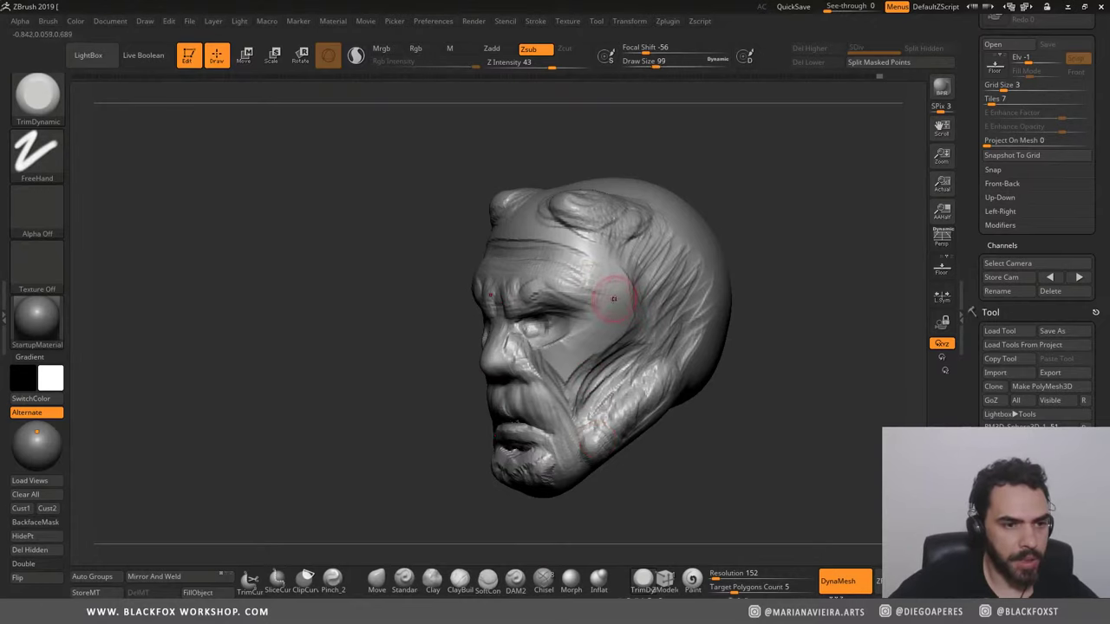
mouse_move(673, 322)
left_mouse_down()
mouse_move(629, 262)
mouse_move(646, 340)
mouse_move(621, 444)
left_mouse_up()
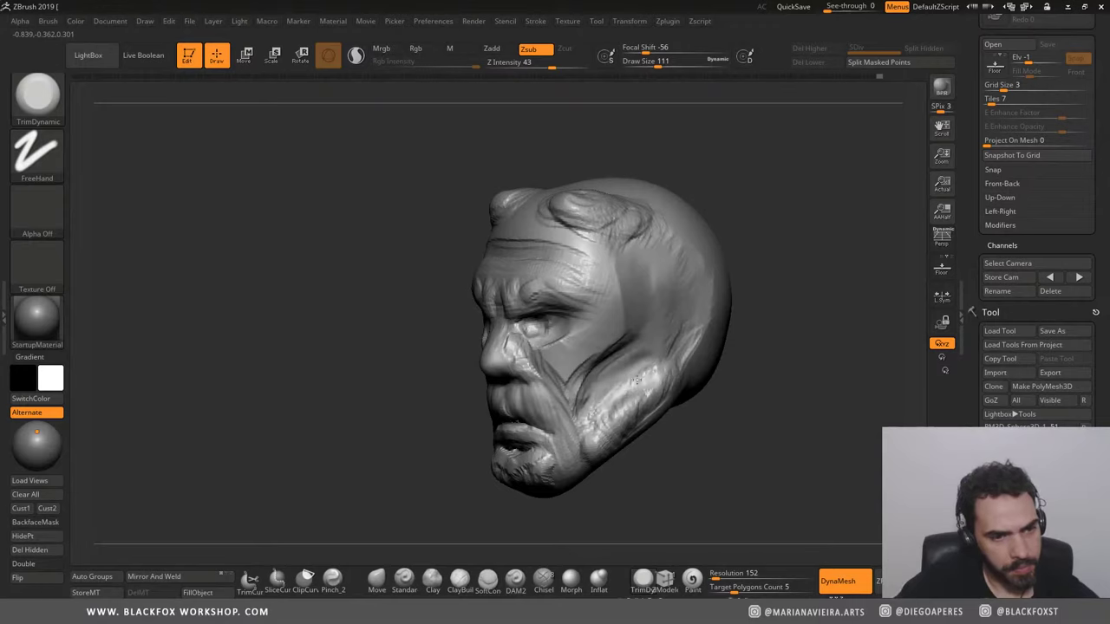
Step: Trim down the brow and forehead wrinkles and smooth the area around the lips
left_click_drag(330, 355, 451, 351, "shift")
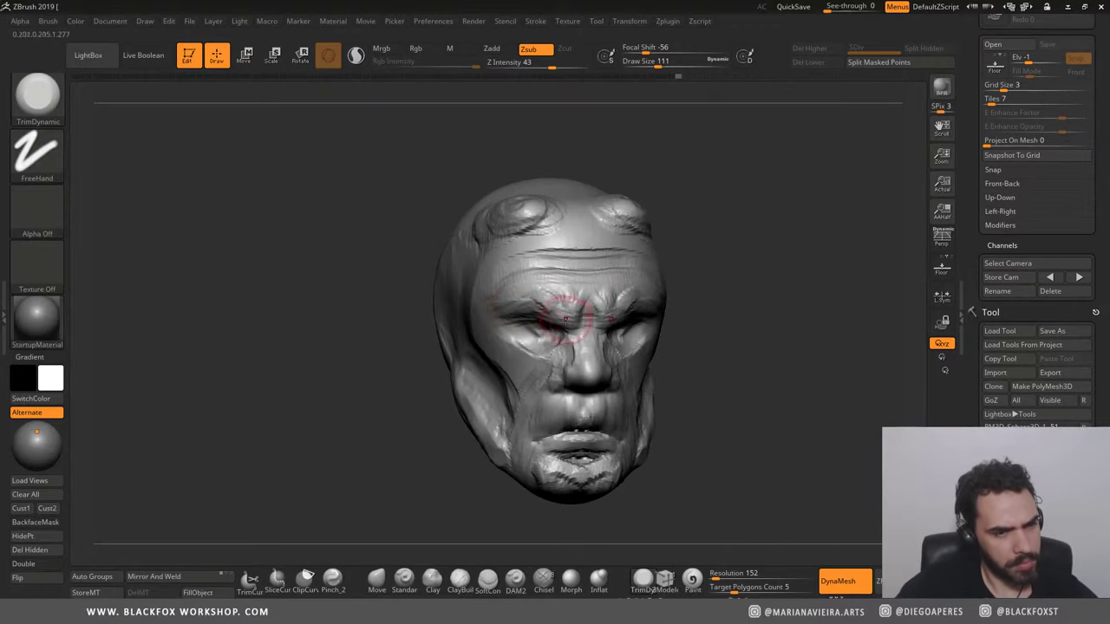
left_click_drag(595, 292, 549, 290)
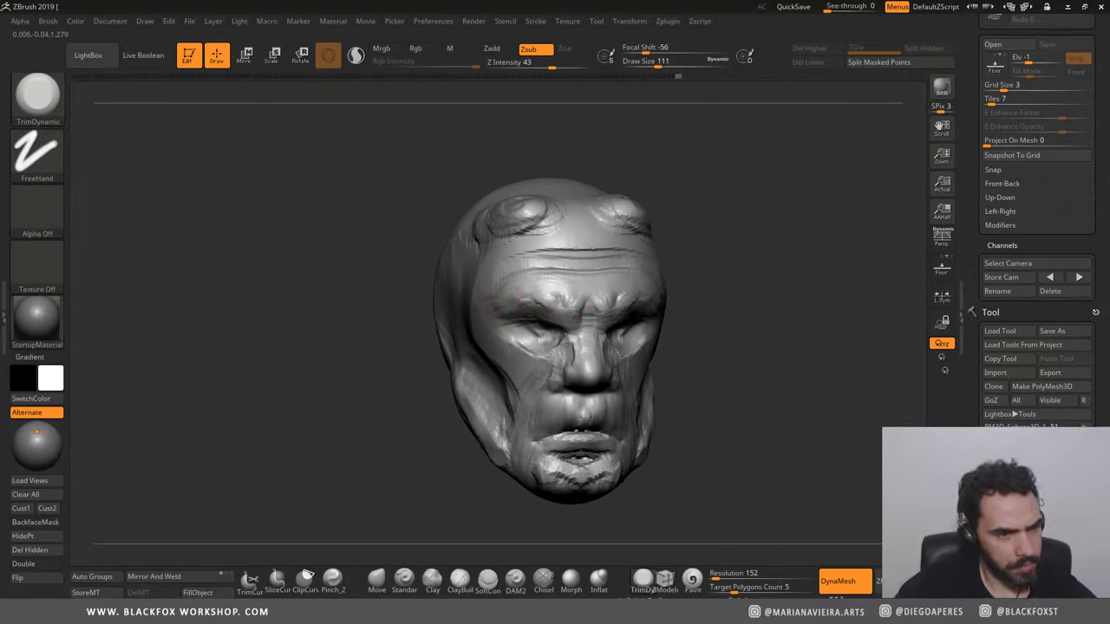
left_click_drag(633, 243, 601, 245)
mouse_move(305, 233)
left_mouse_down()
mouse_move(272, 246)
mouse_move(296, 218)
mouse_move(344, 315)
mouse_move(382, 269)
left_mouse_up()
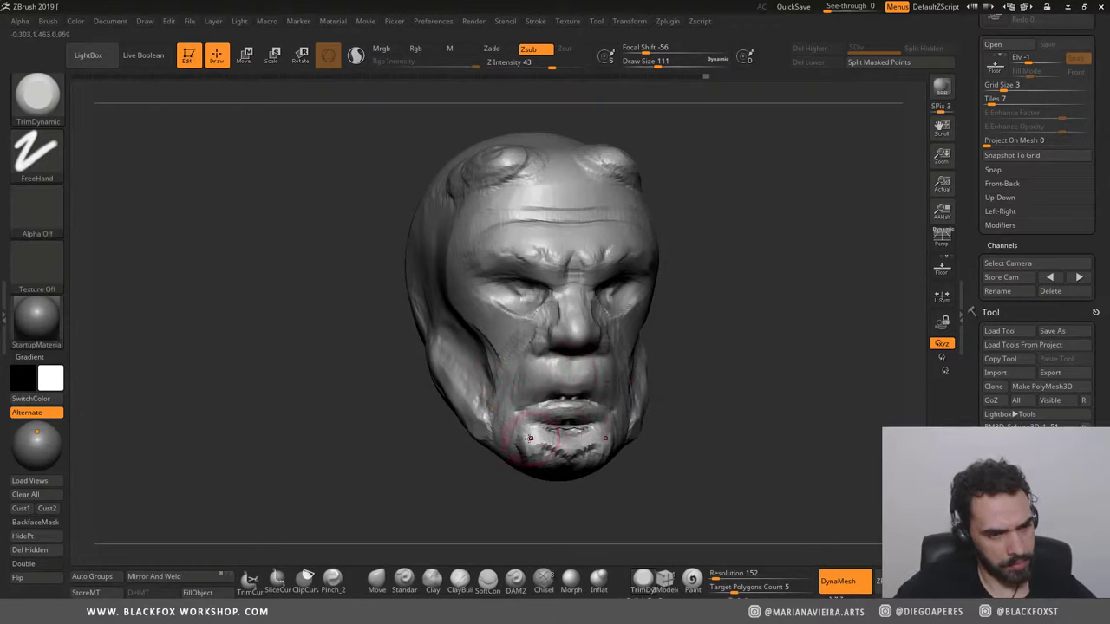
mouse_move(564, 418)
left_mouse_down("shift")
mouse_move(568, 438)
mouse_move(342, 471)
left_mouse_up("shift")
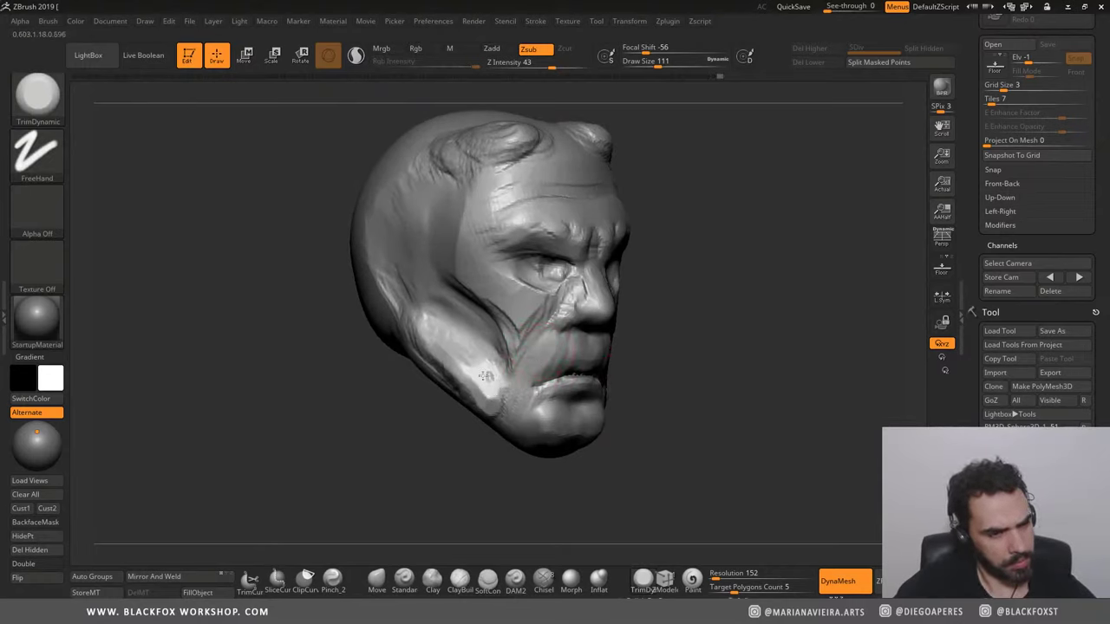
Step: Inspect the back of the skull, then frame the head front-on with perspective off
left_click_drag(328, 291, 360, 305)
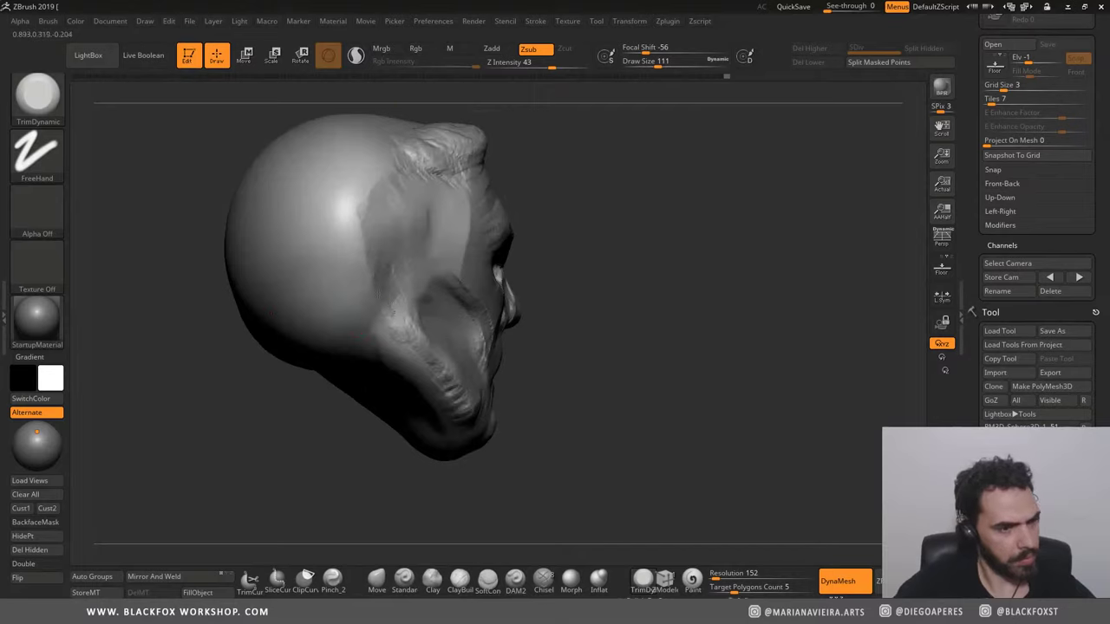
left_click_drag(585, 201, 669, 272)
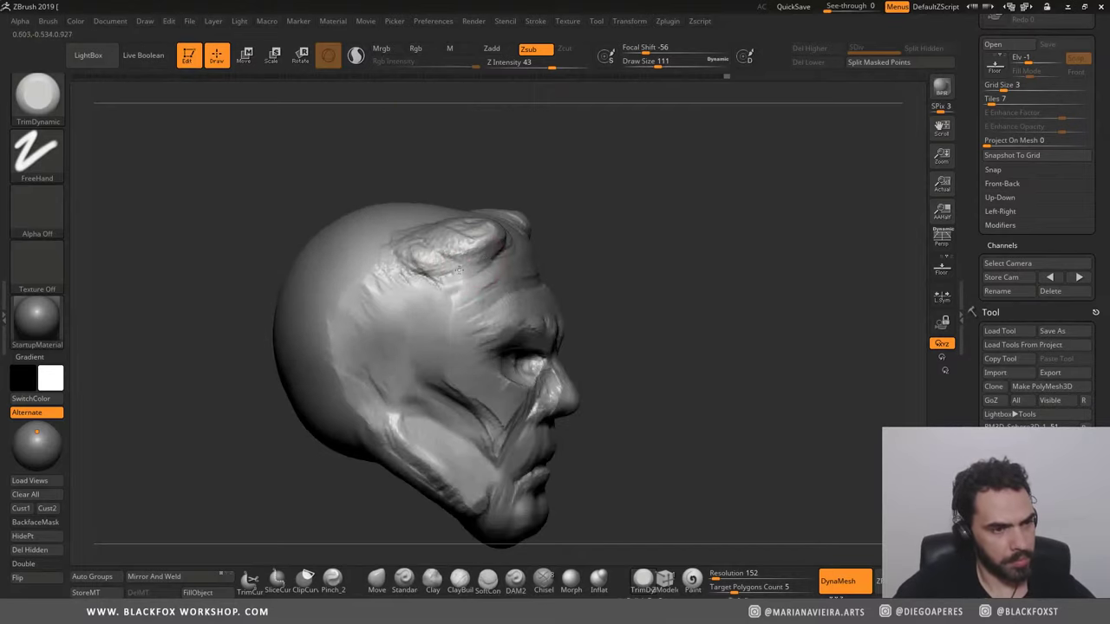
left_click_drag(598, 215, 580, 229, "shift")
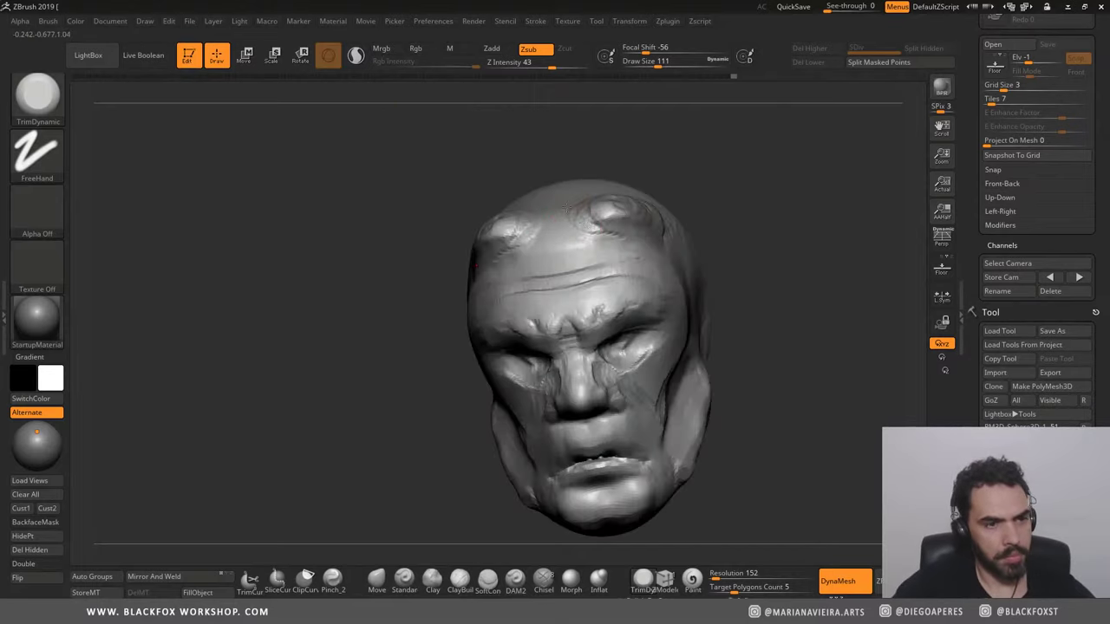
key("p")
left_click_drag(381, 213, 532, 346, "alt")
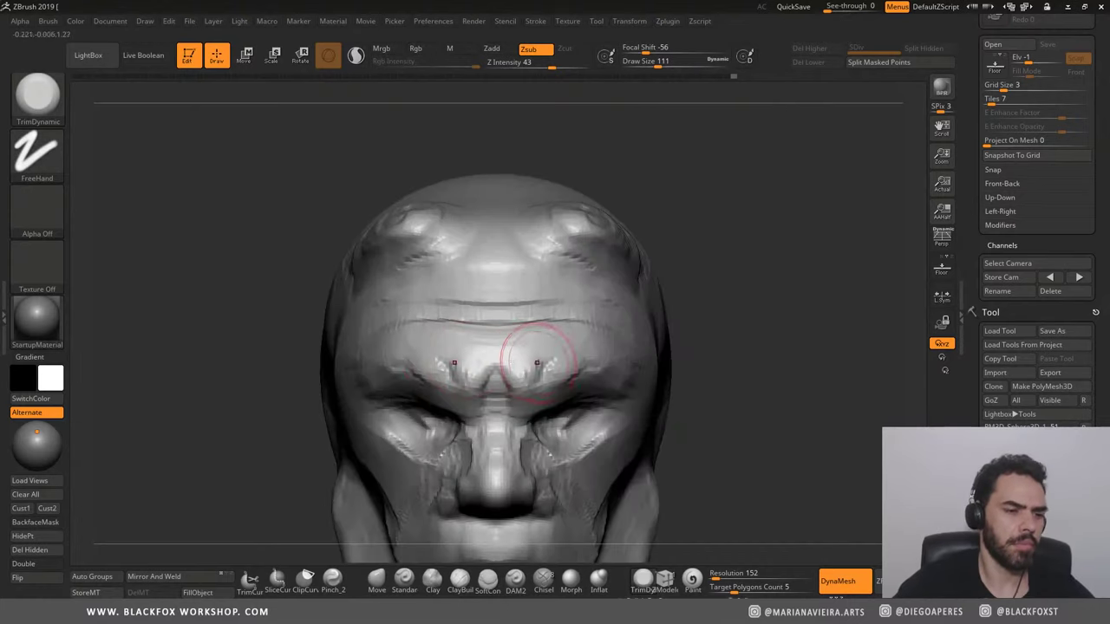
left_click_drag(281, 409, 478, 406, "alt")
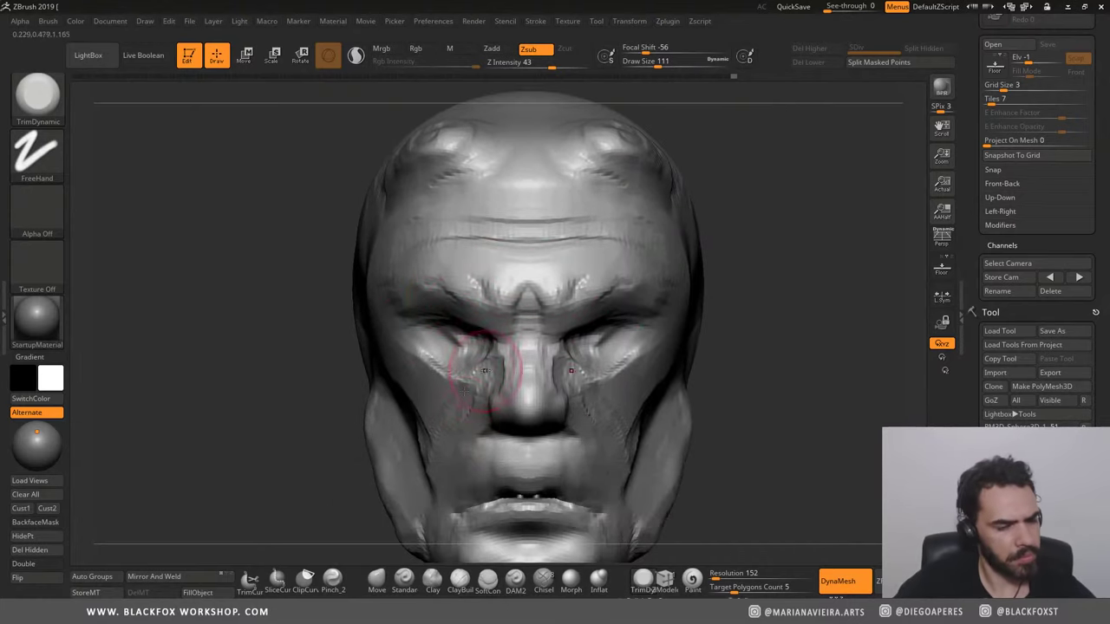
left_click_drag(232, 360, 244, 334, "alt")
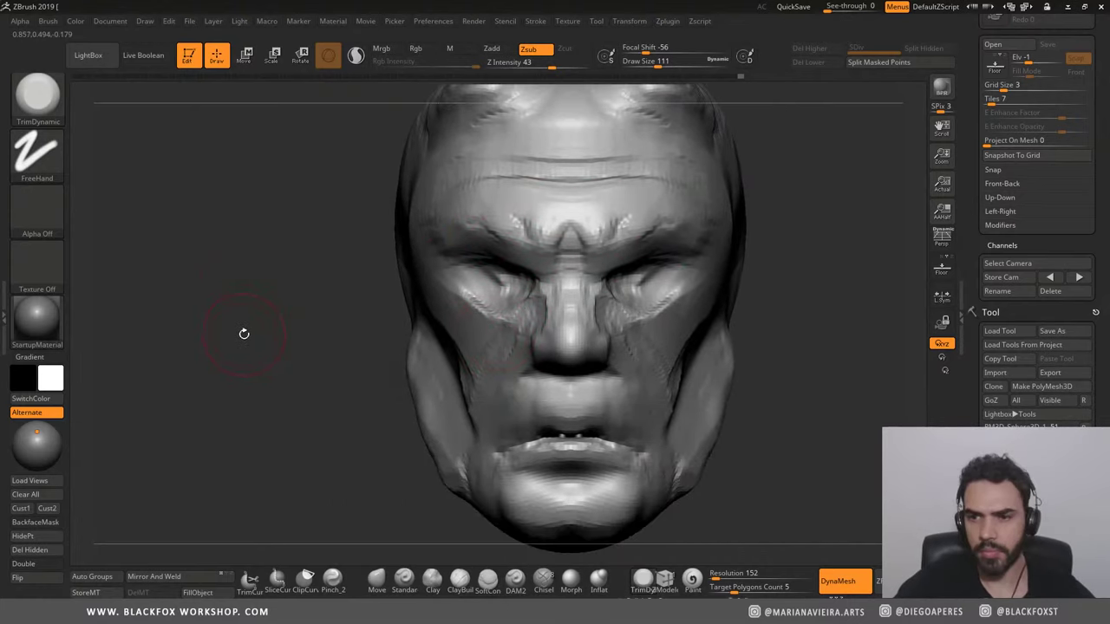
Step: With a smaller Standard brush, carve the nasolabial creases on both cheeks
left_click(405, 578)
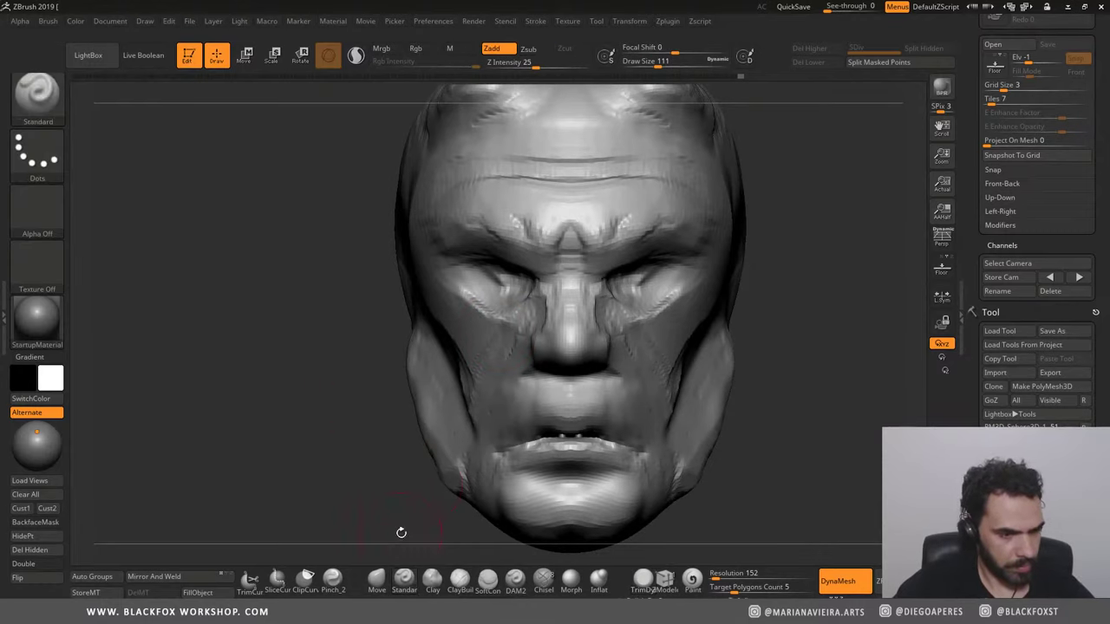
key("bracketleft")
key("bracketleft")
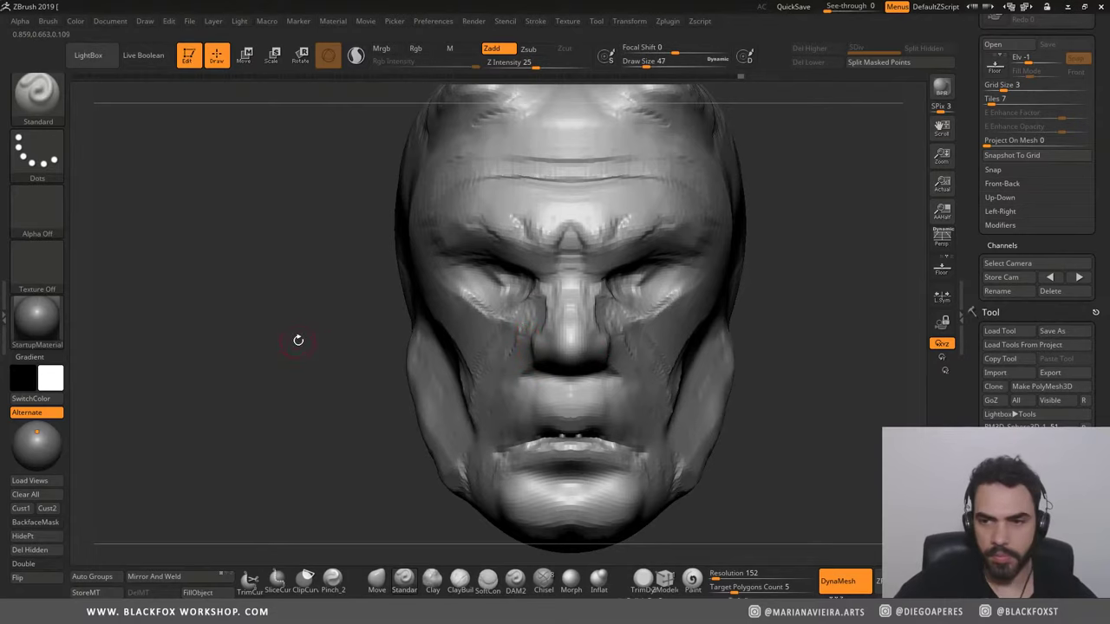
left_click_drag(298, 340, 268, 327)
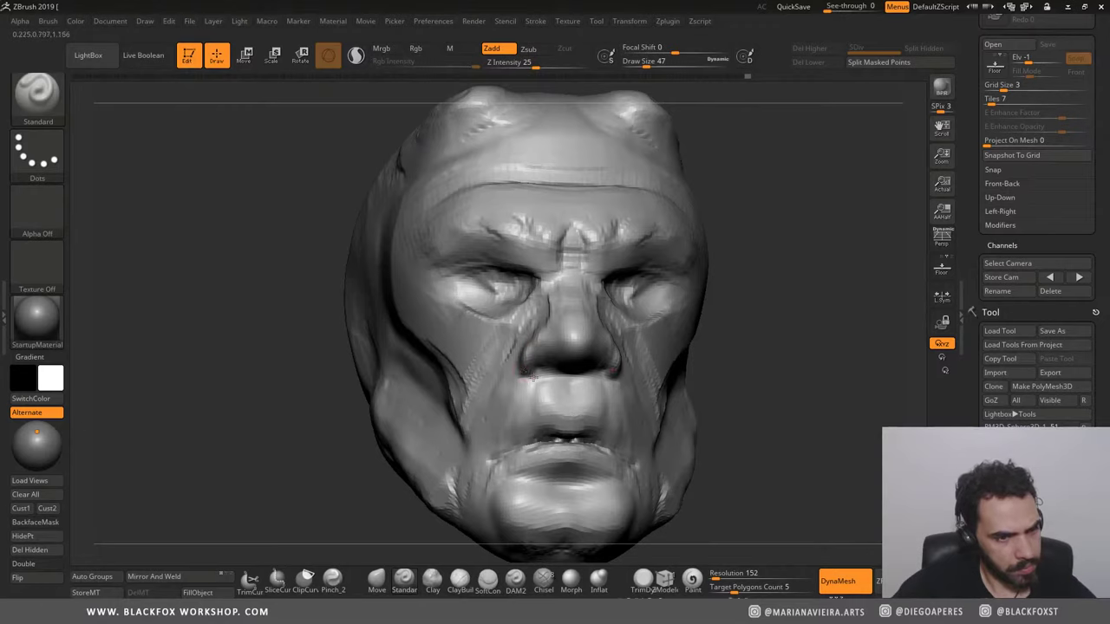
right_click_drag(369, 321, 545, 370)
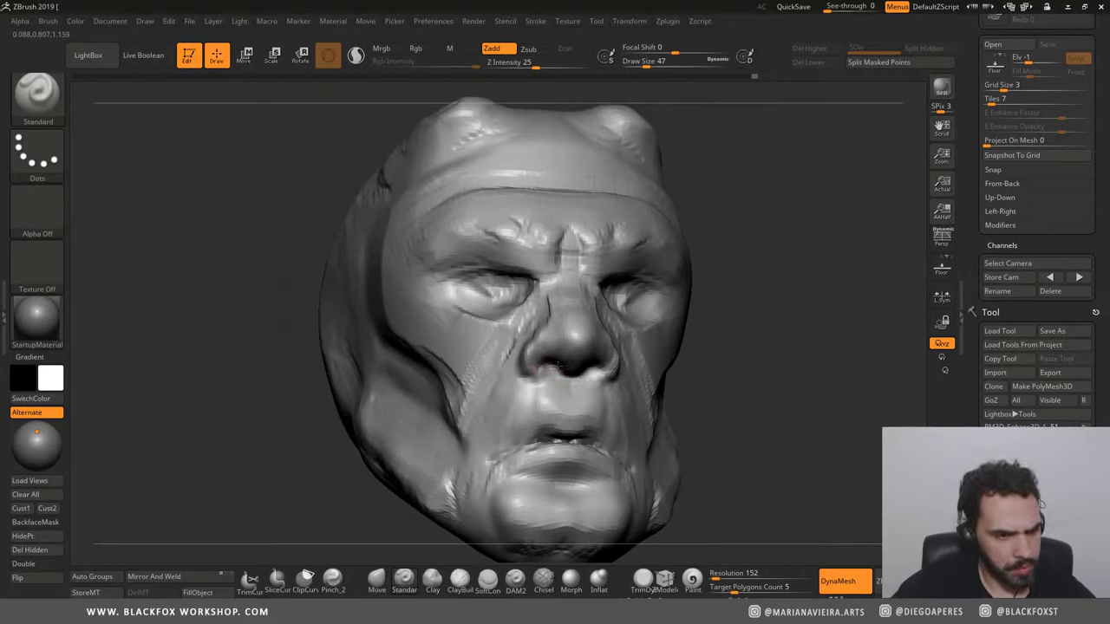
left_click_drag(269, 304, 524, 371, "shift")
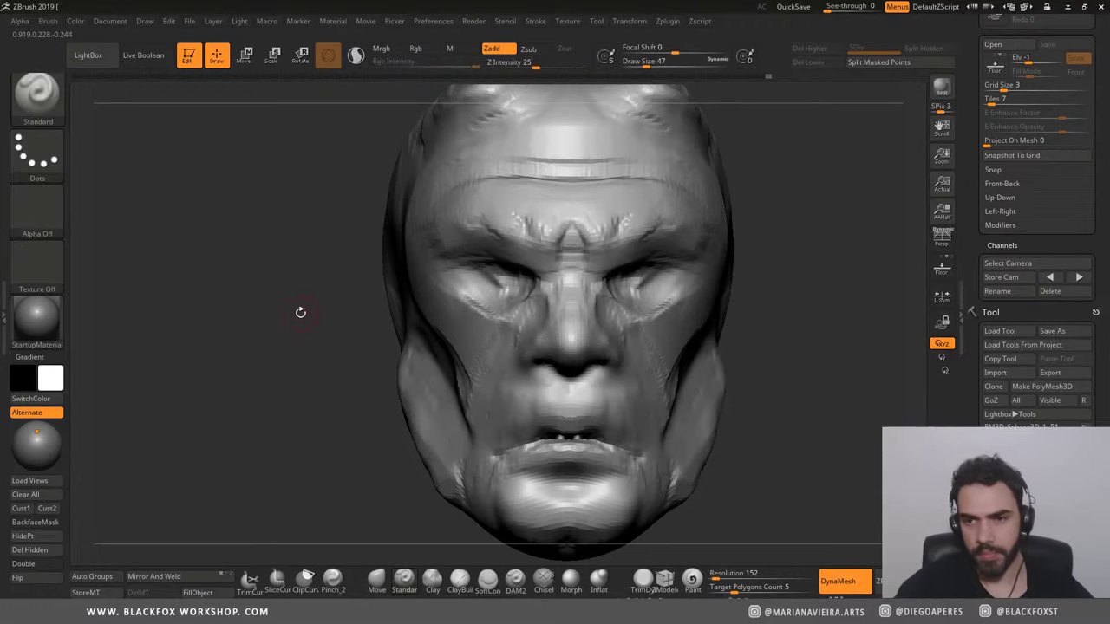
left_click_drag(257, 327, 537, 369)
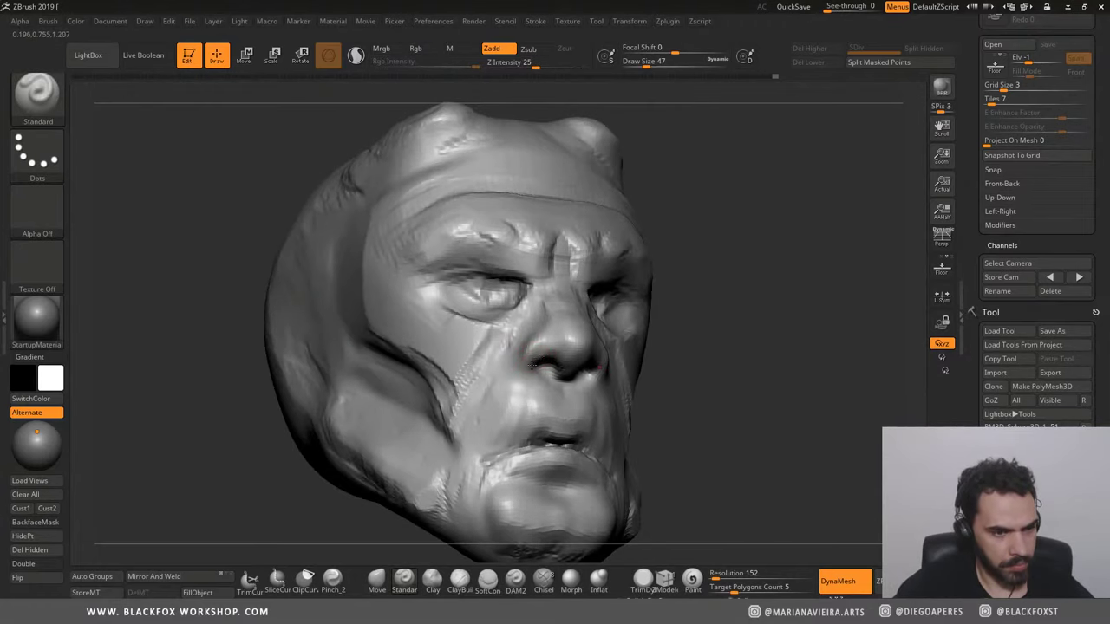
left_click_drag(249, 322, 504, 391)
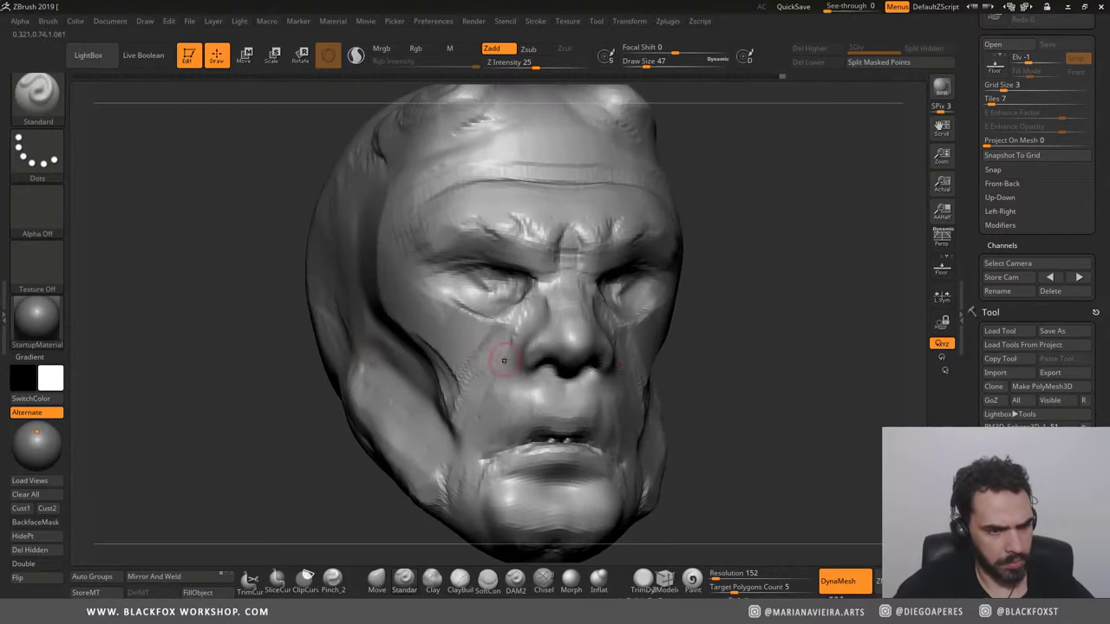
left_click_drag(458, 322, 454, 451)
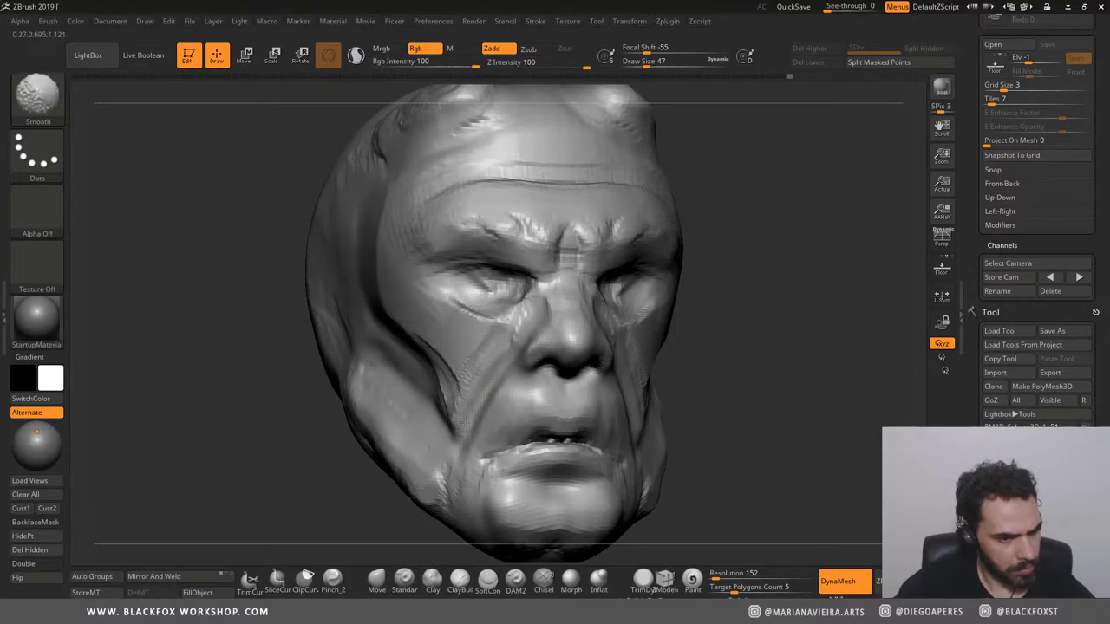
Step: Smooth the surface around both eyes into softer lids
mouse_move(287, 408)
left_mouse_down("shift")
mouse_move(261, 390)
mouse_move(609, 366)
mouse_move(649, 401)
mouse_move(586, 382)
left_mouse_up("shift")
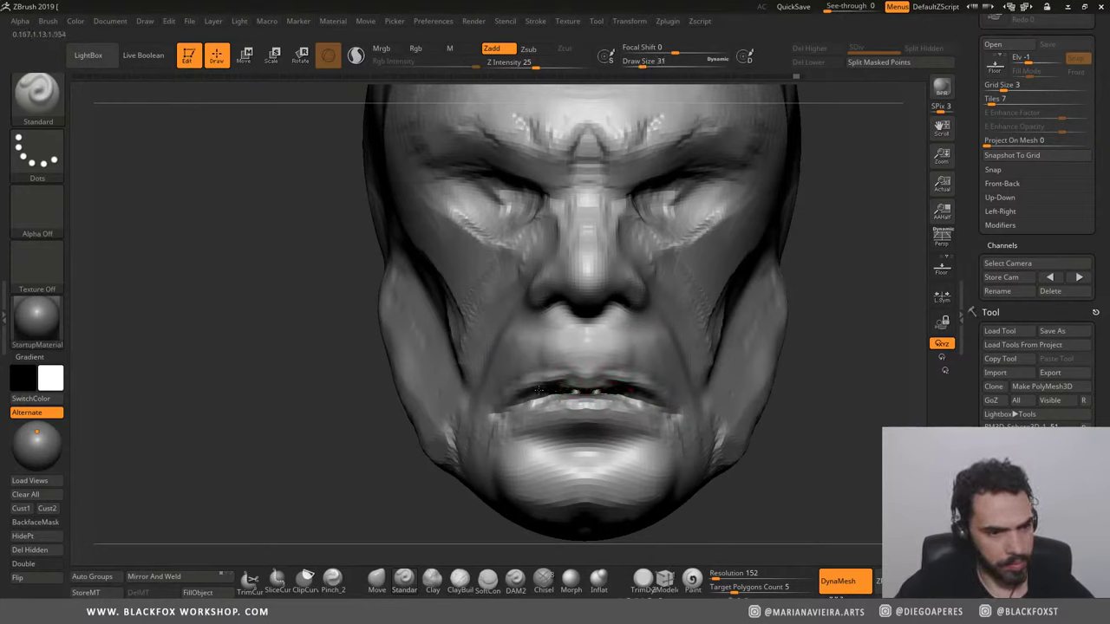
key("shift")
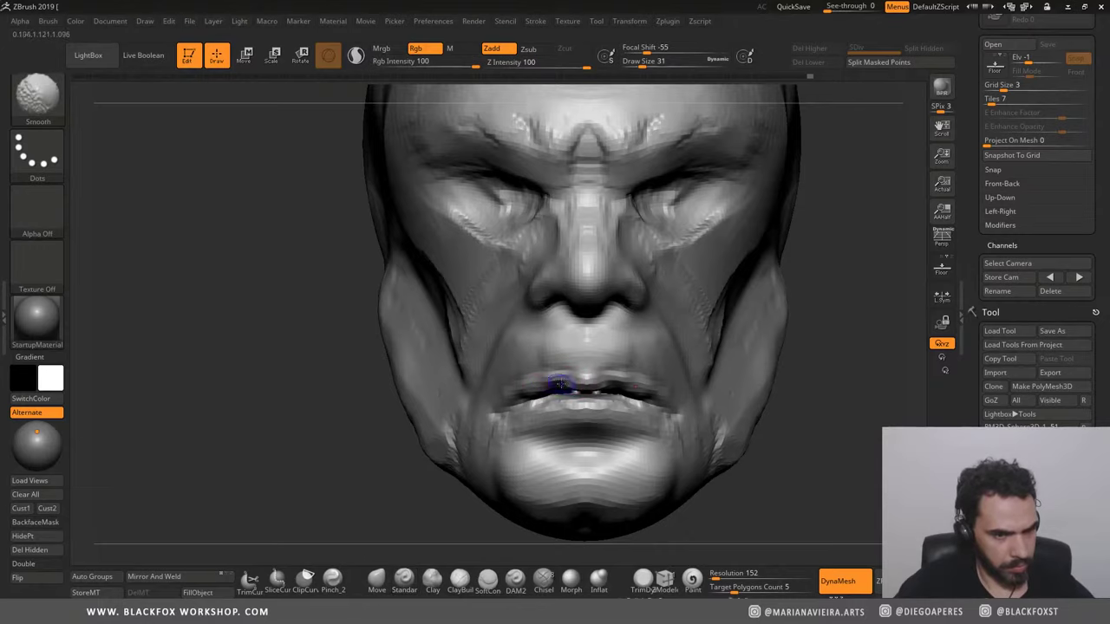
key("f")
mouse_move(243, 281)
left_mouse_down()
mouse_move(324, 363)
mouse_move(359, 268)
mouse_move(743, 292)
left_mouse_up()
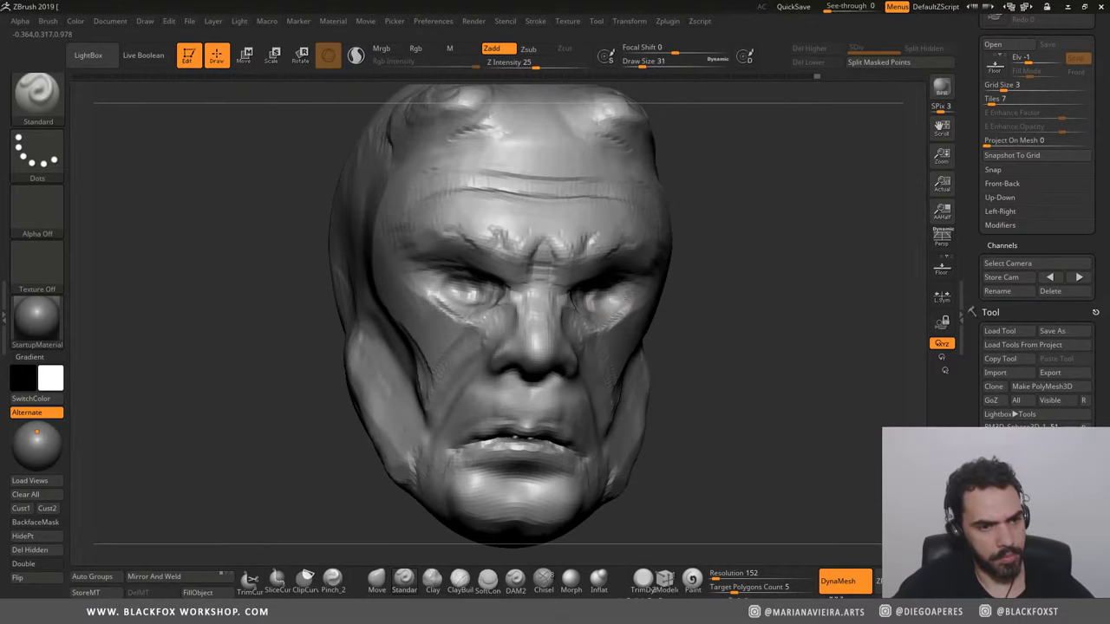
mouse_move(217, 270)
left_mouse_down()
mouse_move(200, 279)
mouse_move(200, 312)
left_mouse_up()
key("shift")
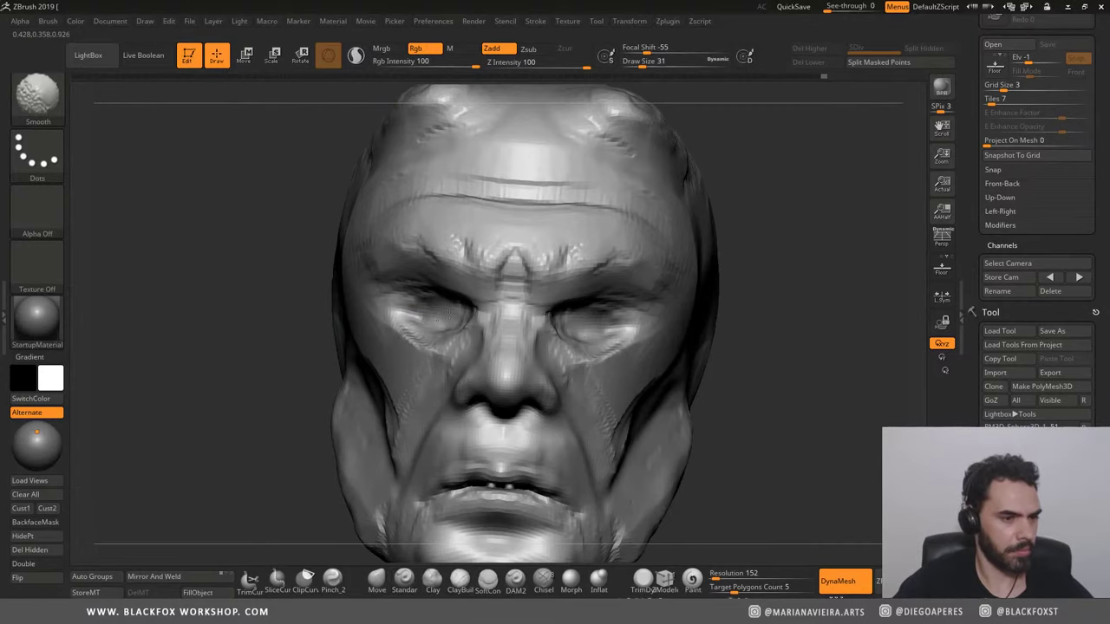
left_click_drag(416, 312, 460, 326, "shift")
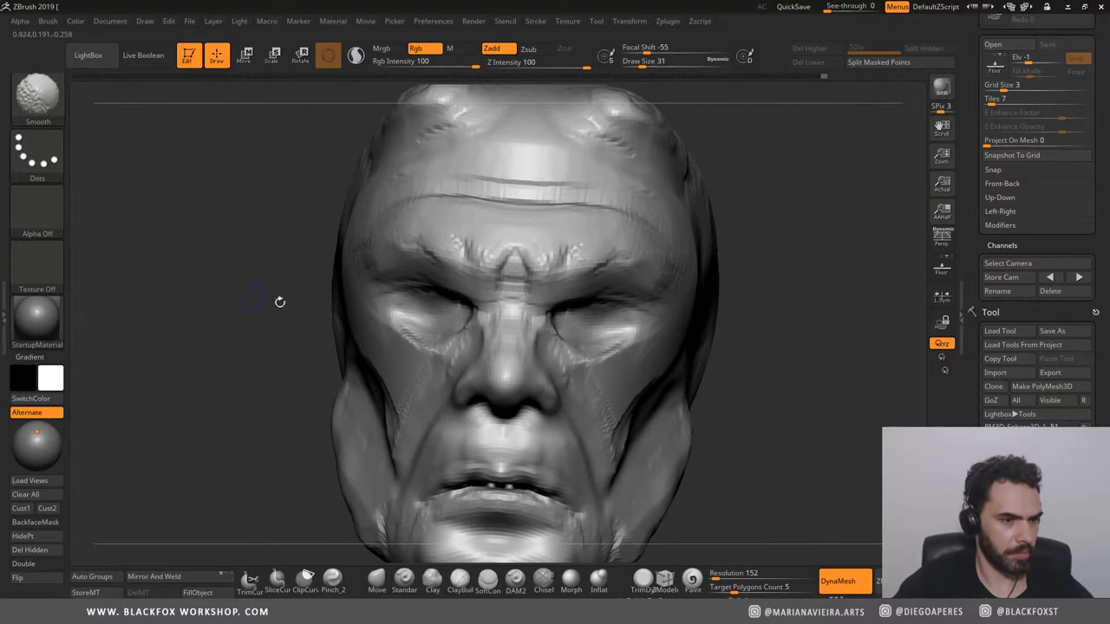
left_click_drag(279, 301, 212, 293)
mouse_move(224, 225)
left_mouse_down()
mouse_move(247, 260)
mouse_move(264, 263)
left_mouse_up()
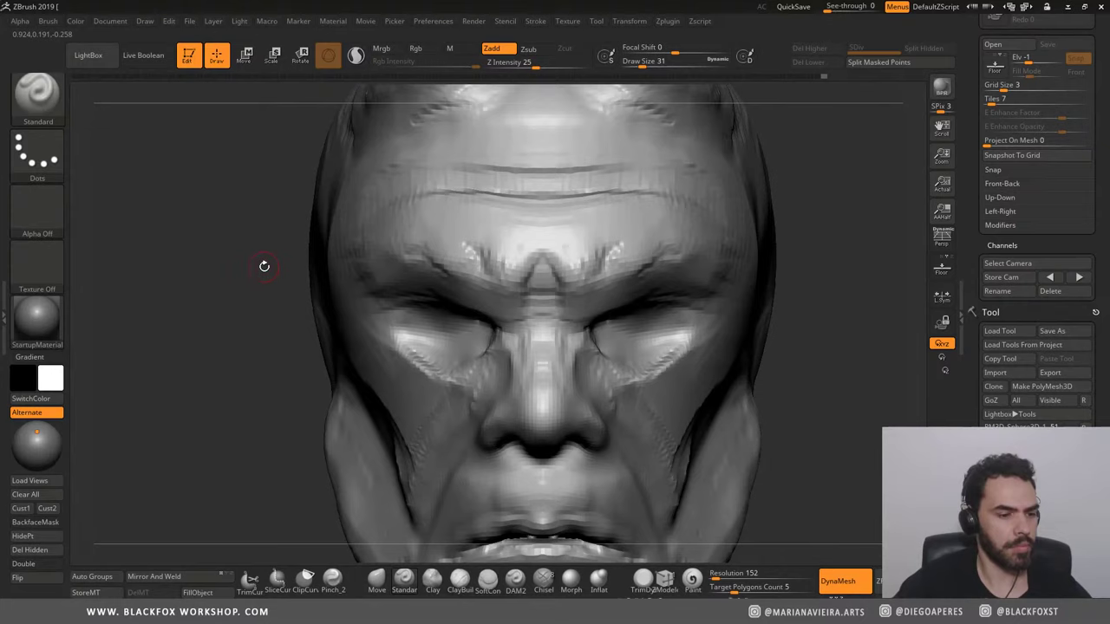
Step: Add mirrored ClayBuildup strokes around the eyes and brow, checking the skull top and face
left_click(451, 580)
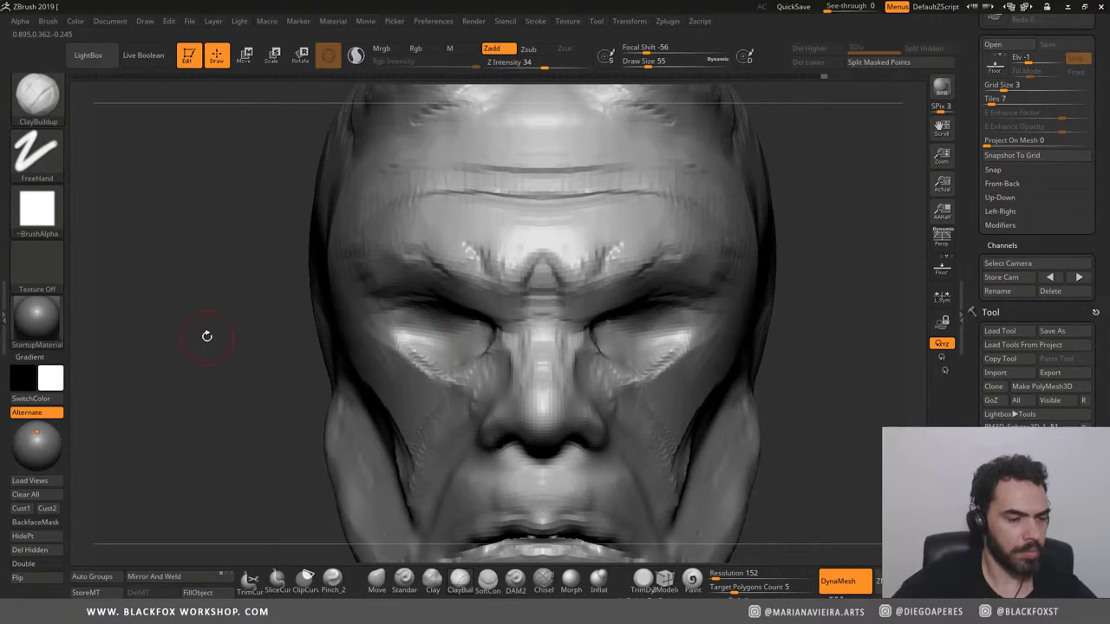
mouse_move(206, 333)
left_mouse_down()
mouse_move(523, 334)
mouse_move(445, 300)
mouse_move(408, 319)
mouse_move(438, 334)
mouse_move(477, 316)
left_mouse_up()
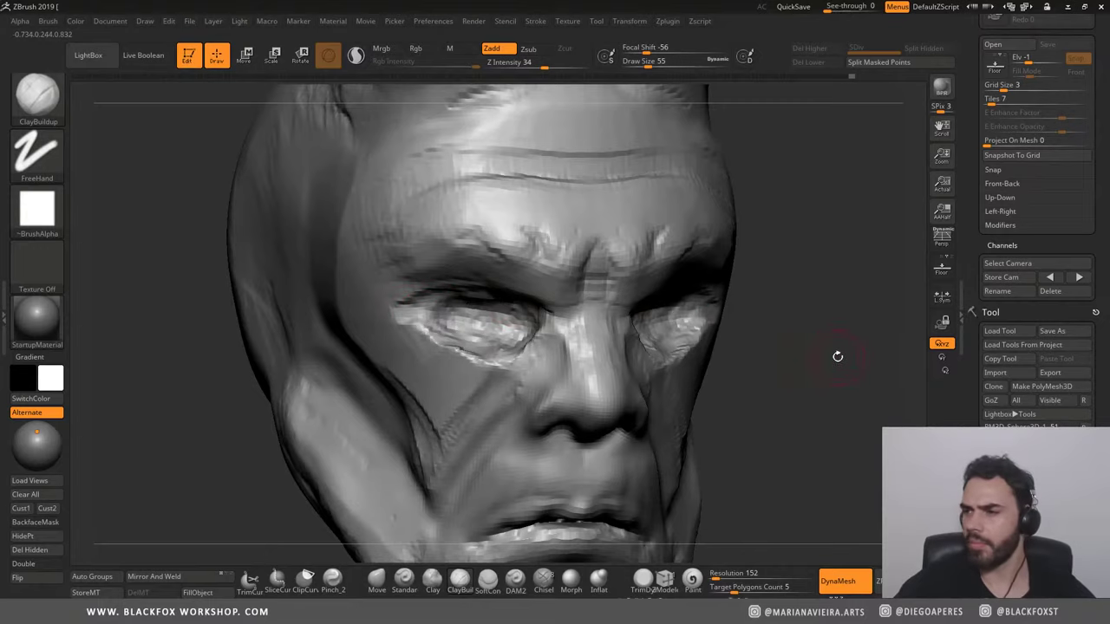
mouse_move(838, 354)
left_mouse_down()
mouse_move(796, 359)
mouse_move(763, 391)
left_mouse_up()
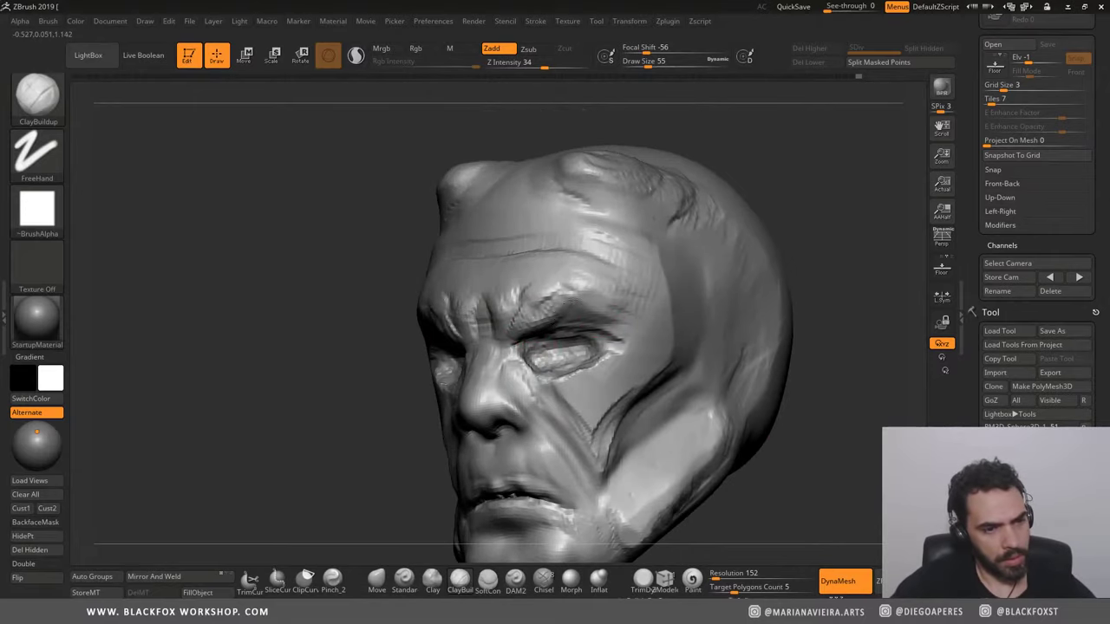
mouse_move(407, 290)
left_mouse_down()
mouse_move(344, 278)
mouse_move(335, 324)
mouse_move(315, 334)
mouse_move(360, 367)
mouse_move(278, 351)
left_mouse_up()
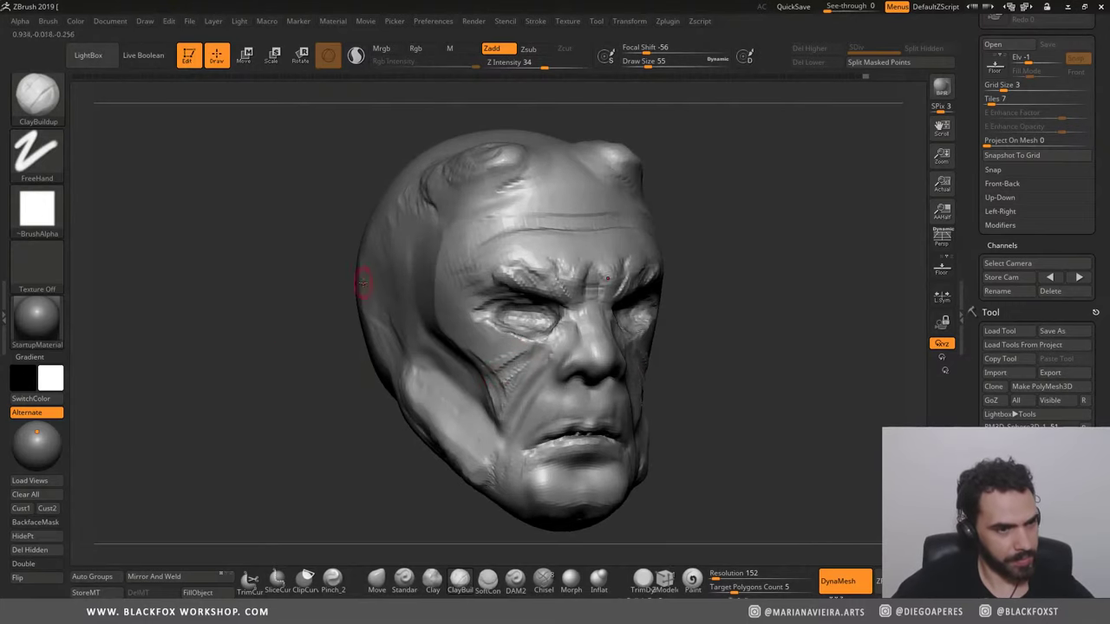
mouse_move(359, 269)
left_mouse_down()
mouse_move(476, 223)
mouse_move(446, 228)
mouse_move(425, 264)
mouse_move(447, 213)
left_mouse_up()
mouse_move(302, 281)
left_mouse_down()
mouse_move(266, 307)
mouse_move(278, 372)
mouse_move(261, 402)
mouse_move(231, 390)
mouse_move(208, 263)
mouse_move(263, 297)
left_mouse_up()
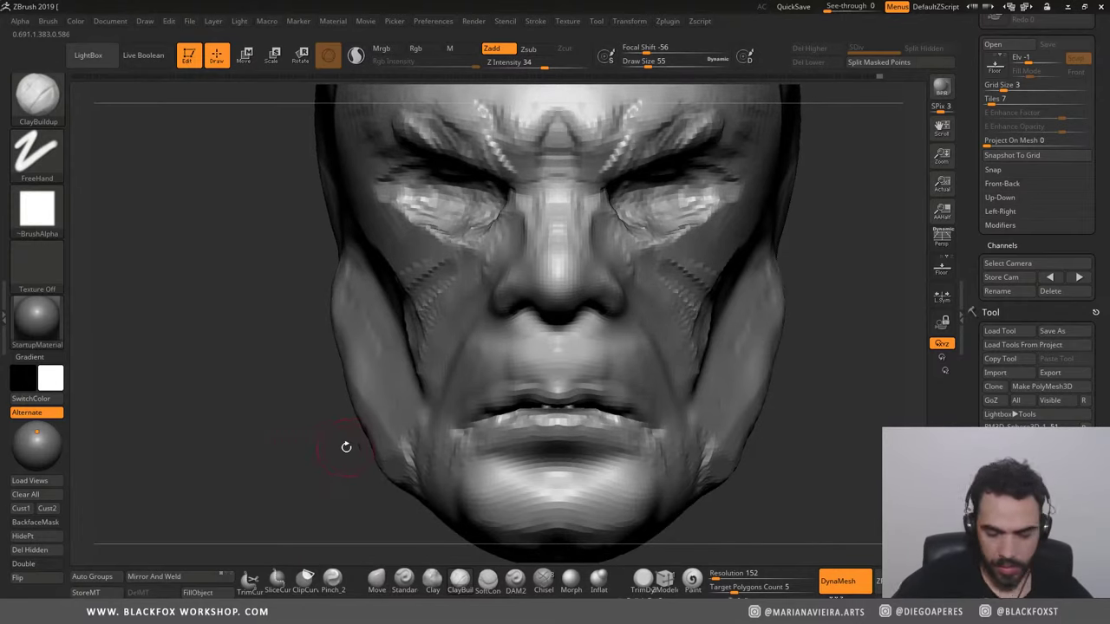
key("shift+f")
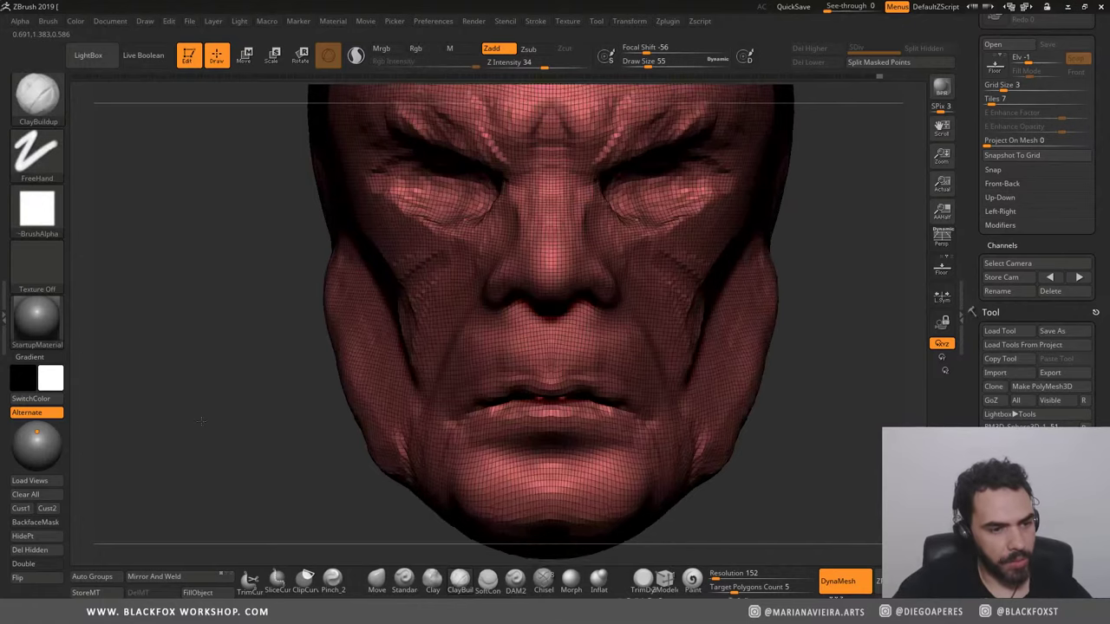
left_click_drag(223, 421, 329, 447, "alt")
key("shift+f")
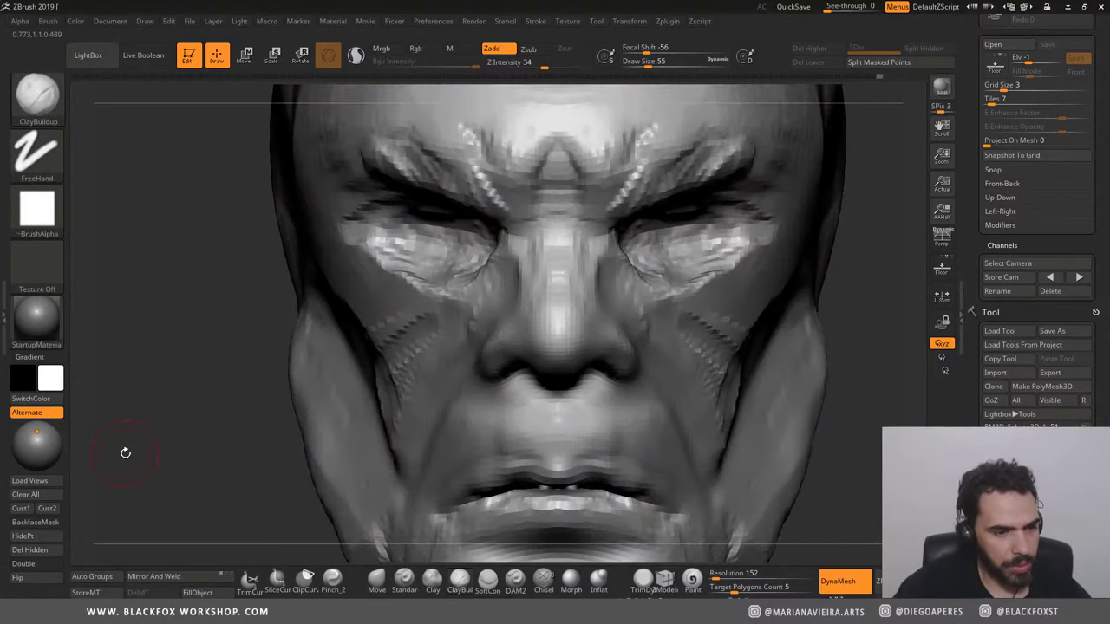
left_click_drag(124, 451, 543, 384, "alt")
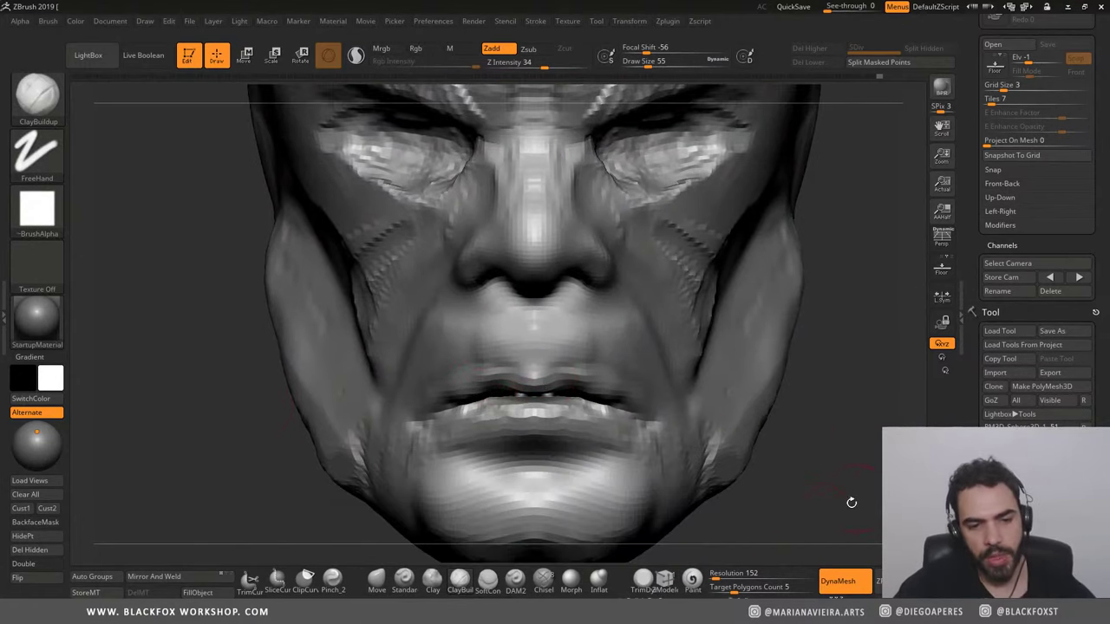
left_click_drag(810, 413, 797, 428)
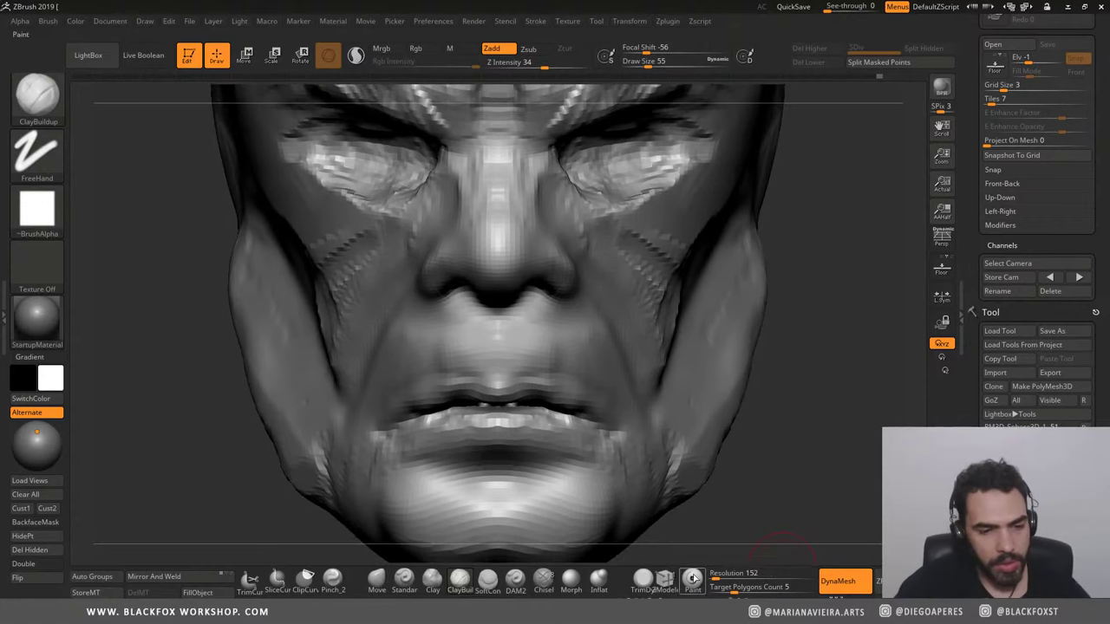
key("shift+f")
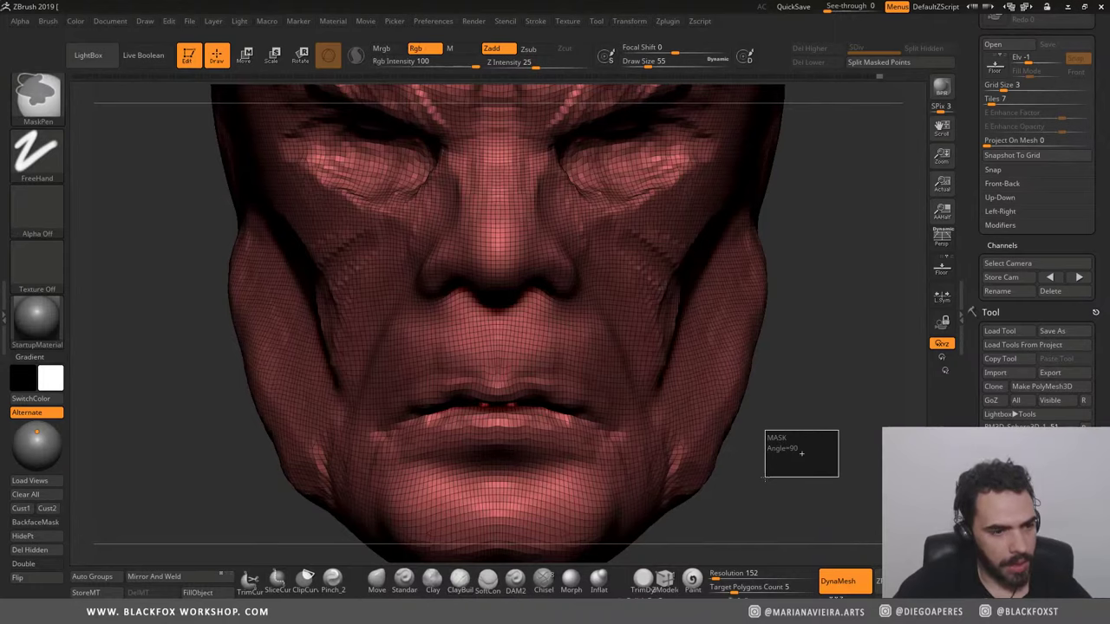
left_click(801, 453, "ctrl")
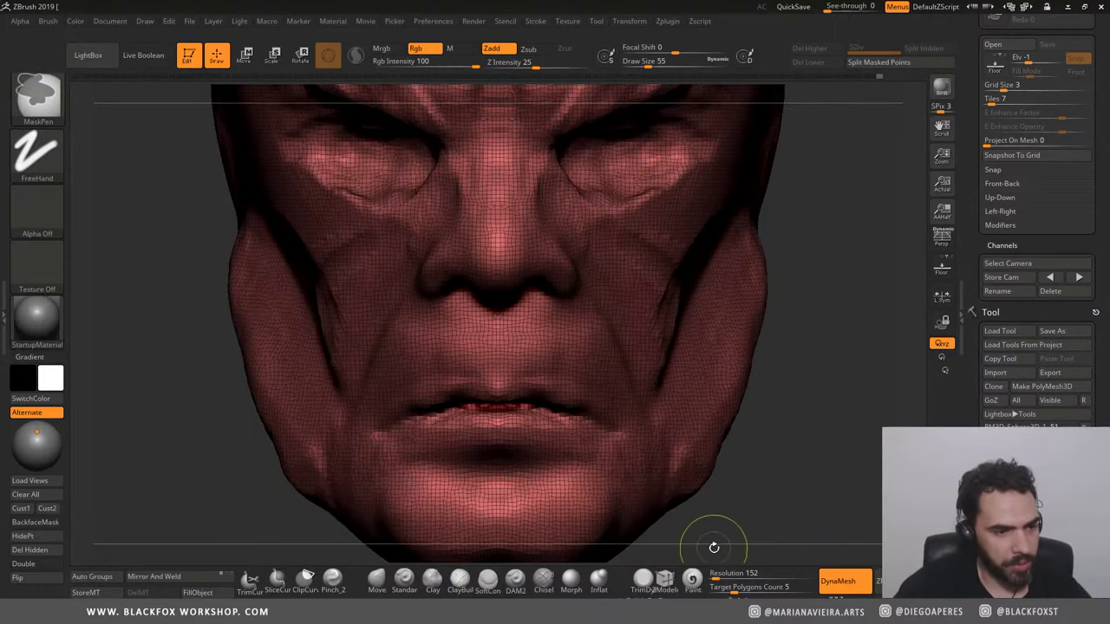
key("shift+f")
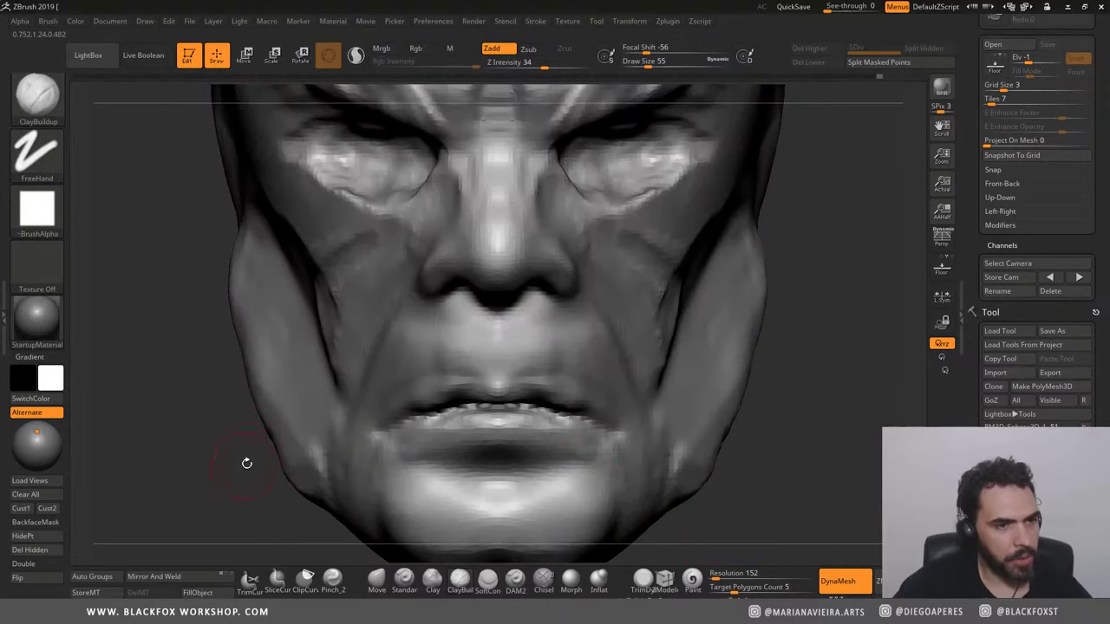
left_click_drag(248, 459, 237, 298, "alt")
key("f")
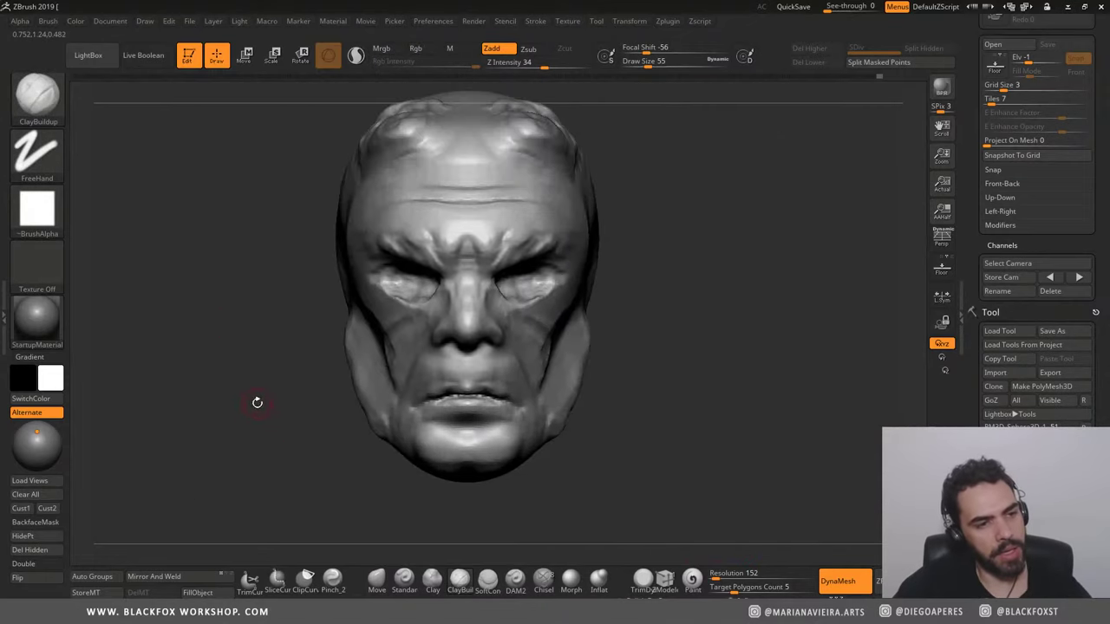
left_click_drag(253, 401, 268, 302)
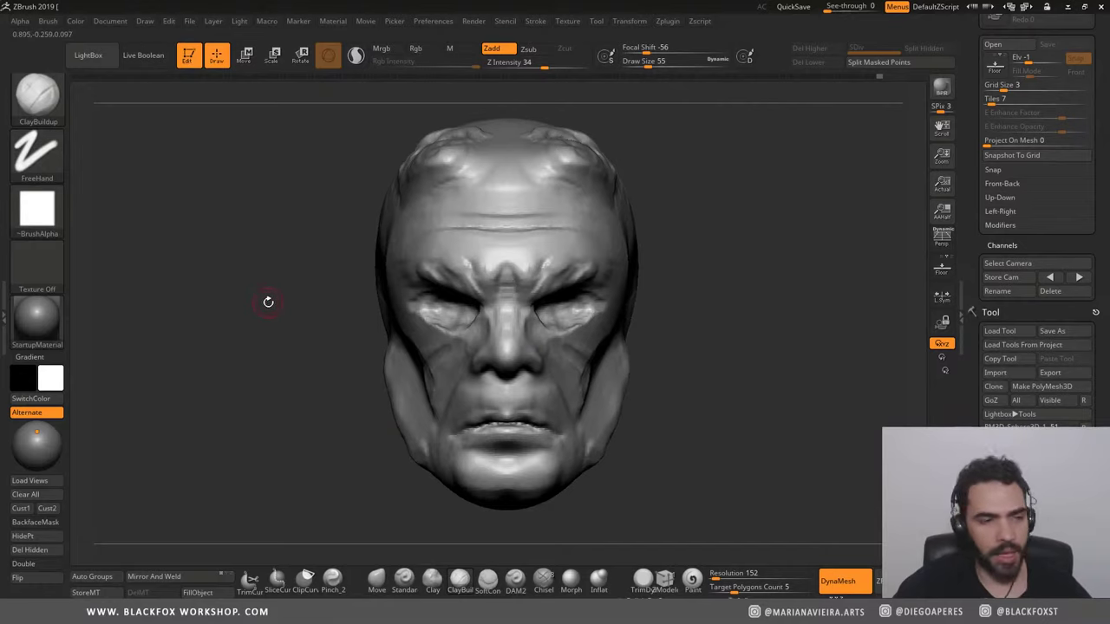
Step: Enlarge the Move brush and push the sides of the head into a new silhouette
left_click(376, 579)
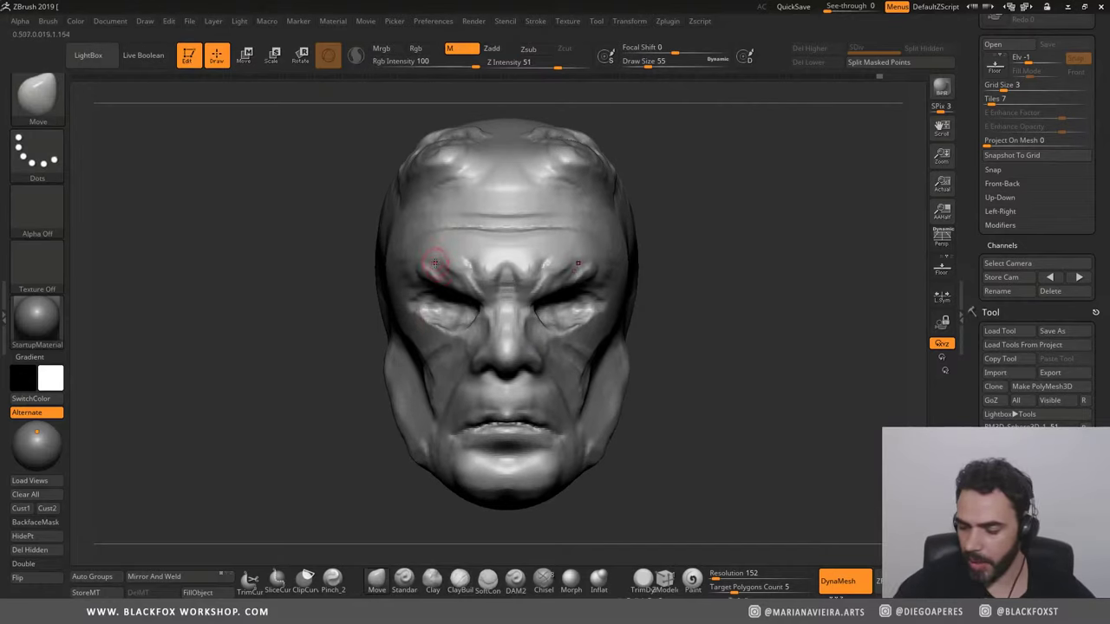
key("bracketright")
key("bracketright")
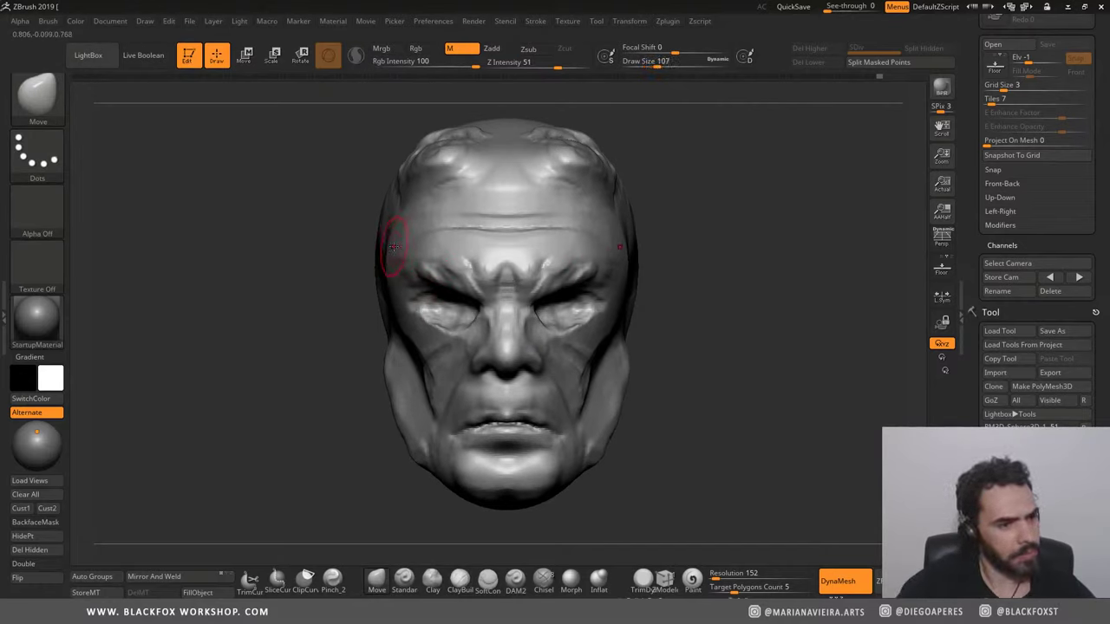
key("bracketright")
key("bracketright")
key("bracketright")
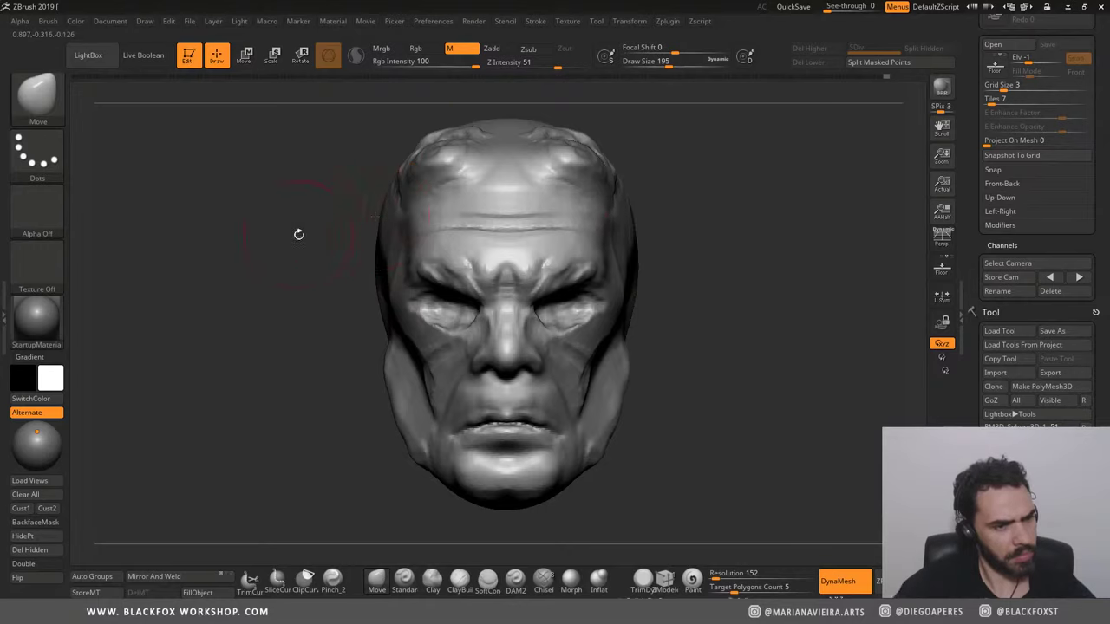
left_click_drag(298, 235, 352, 246)
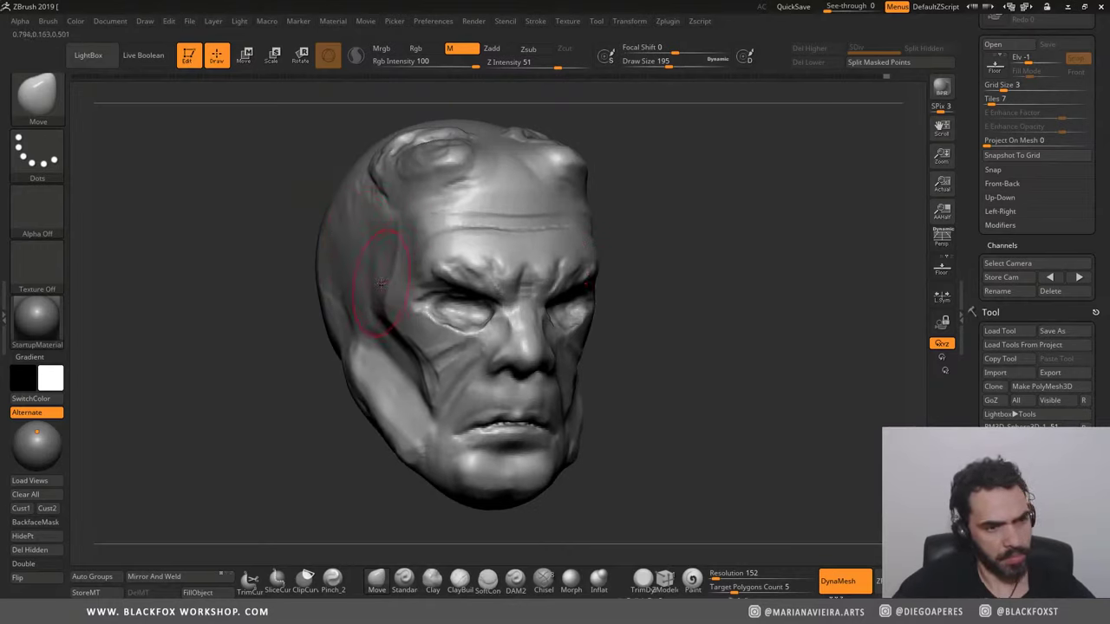
left_click_drag(270, 276, 314, 305)
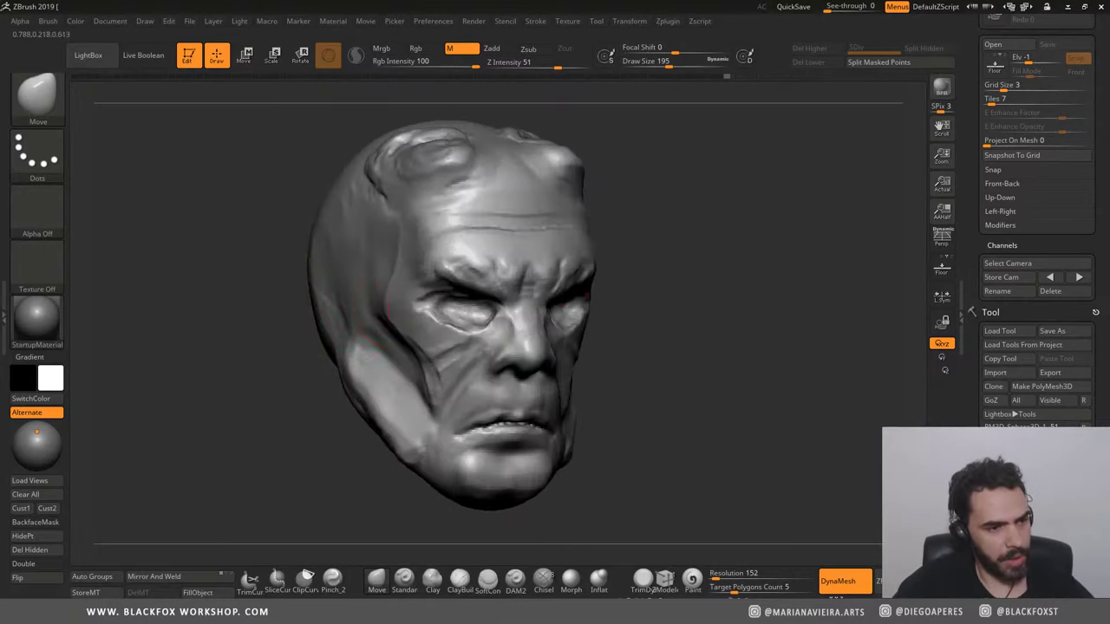
Step: Sculpt and soften the left jawline with the Standard brush
left_click_drag(254, 280, 332, 367)
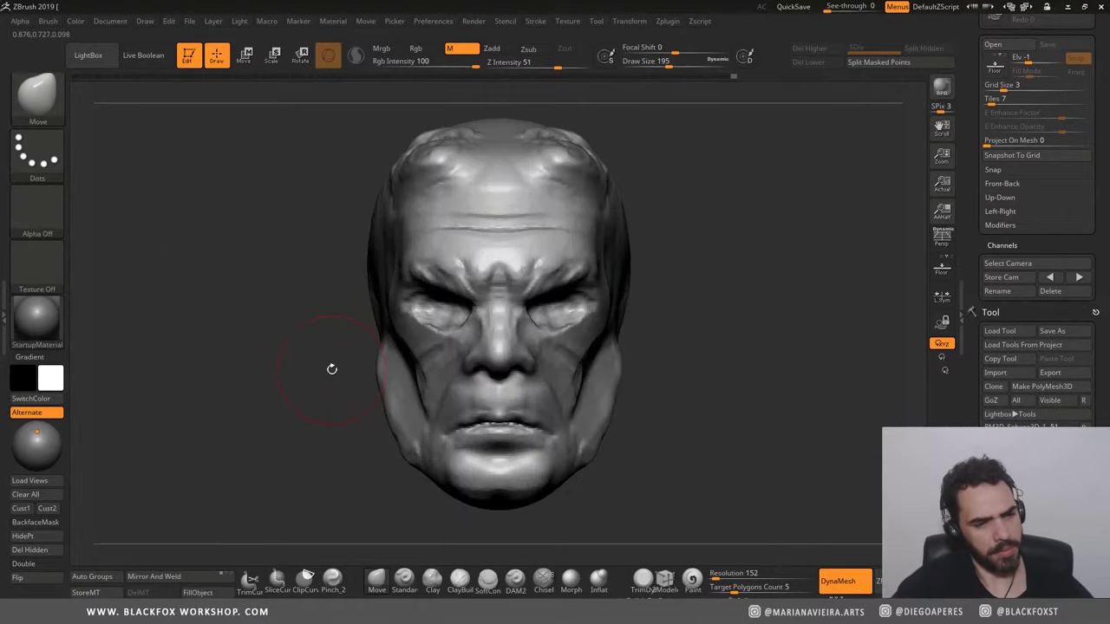
key("f")
left_click(404, 579)
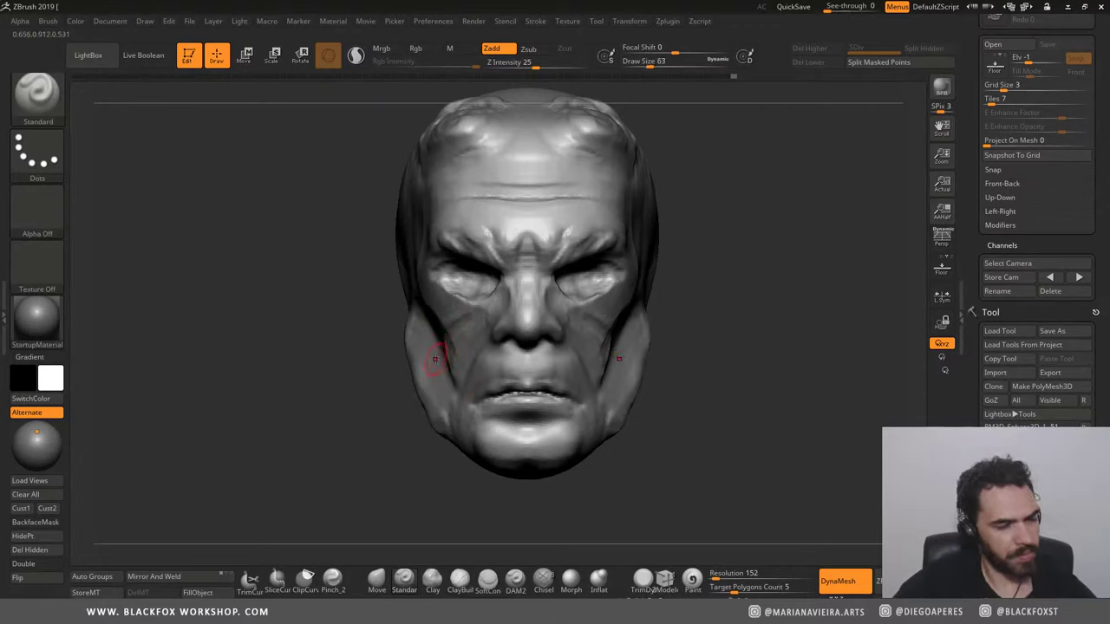
left_click_drag(432, 427, 428, 399, "shift")
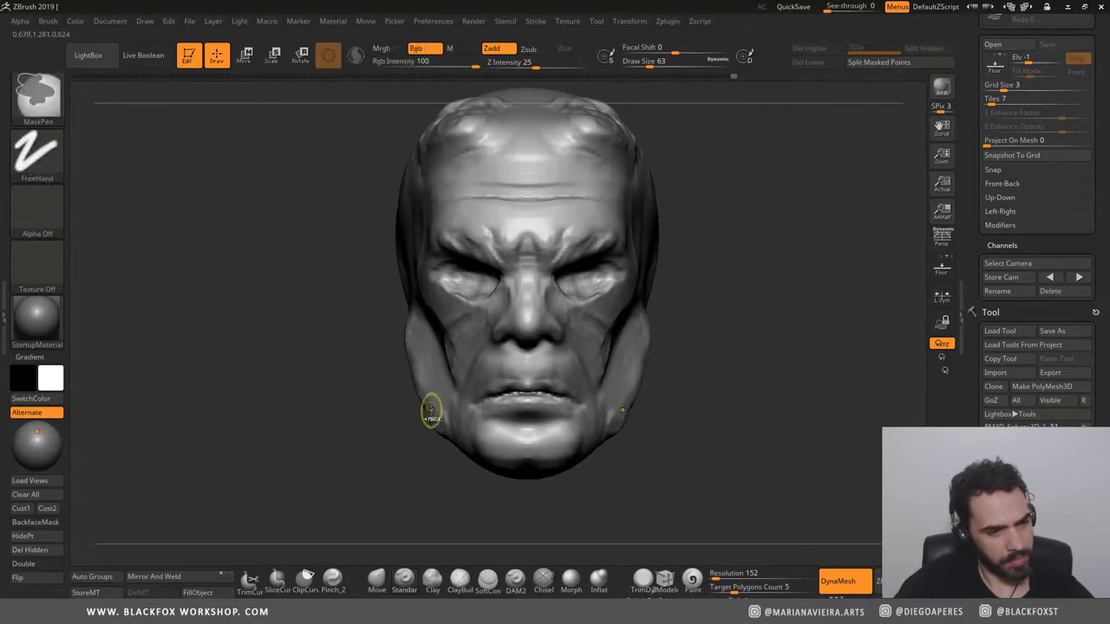
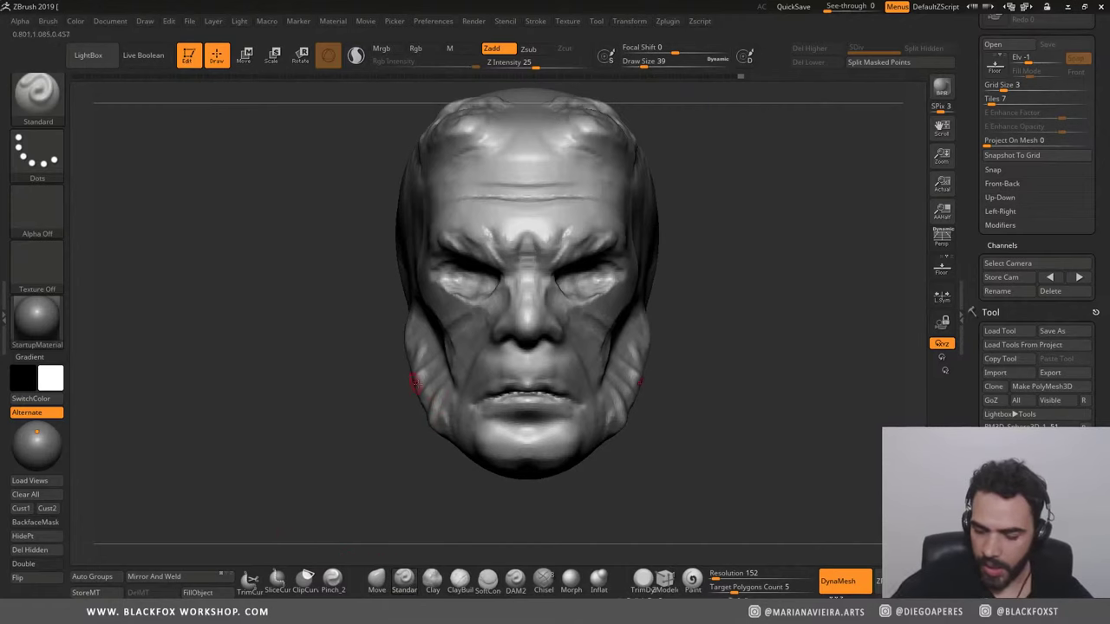
Step: Pull wavy, beard-like spikes down from both sides of the jaw with SnakeHook
key("b")
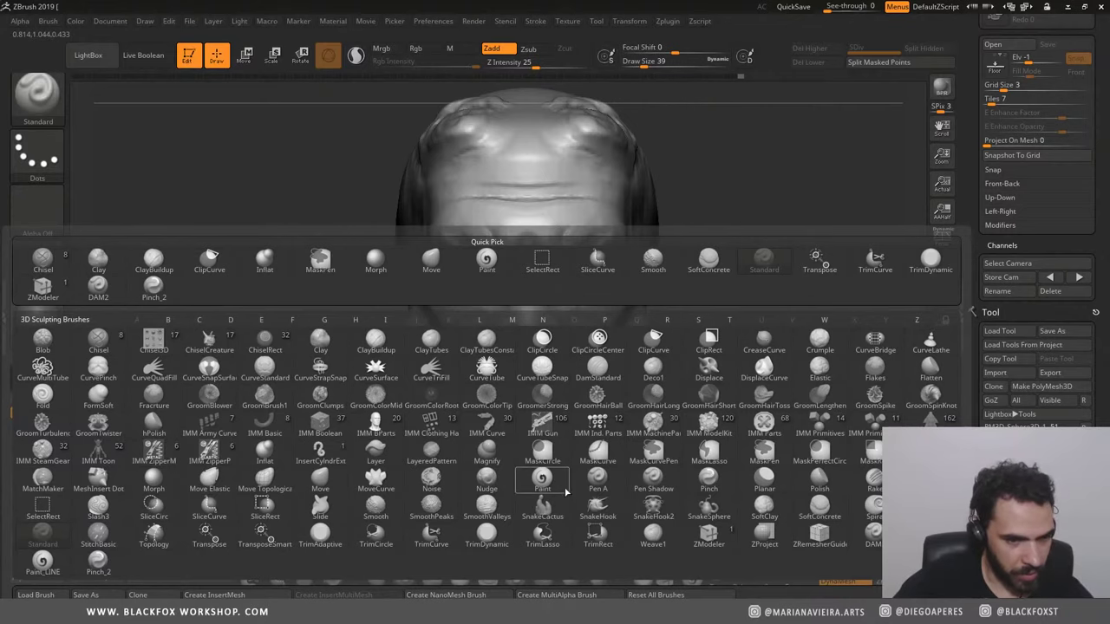
left_click(598, 507)
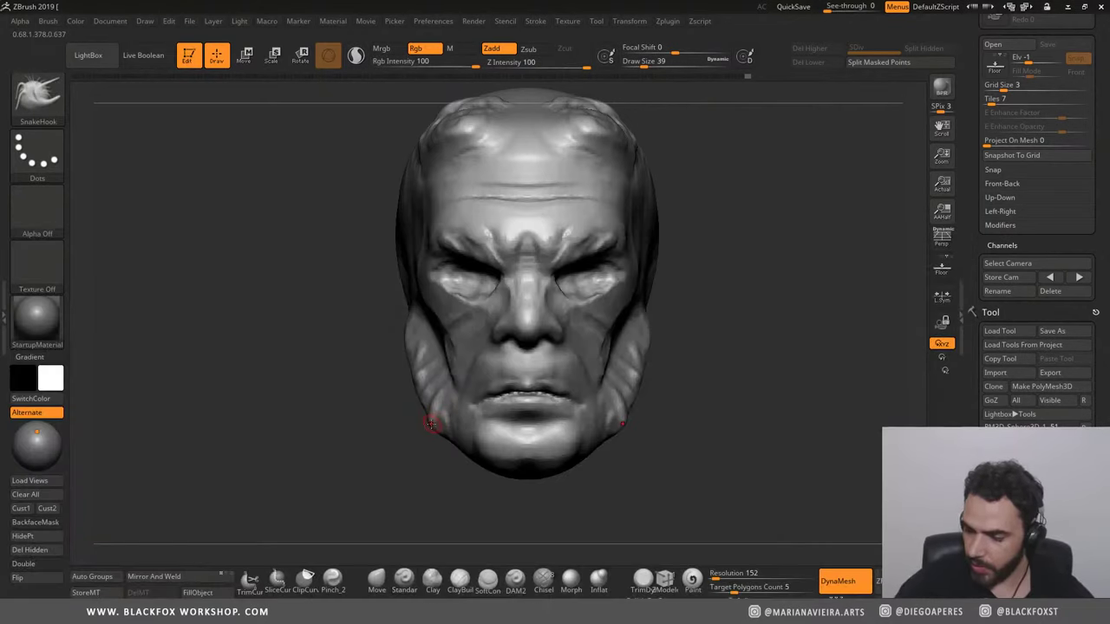
left_click_drag(431, 422, 428, 489)
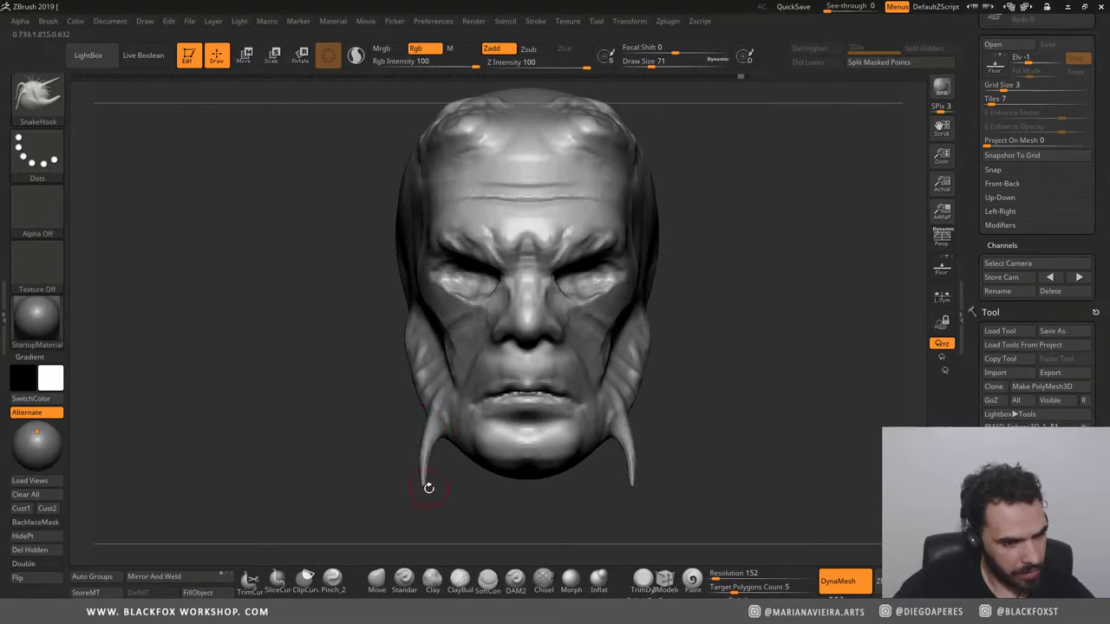
key("ctrl+z")
left_click_drag(431, 439, 450, 484)
key("ctrl+z")
mouse_move(421, 401)
left_mouse_down()
mouse_move(402, 413)
mouse_move(408, 448)
left_mouse_up()
key("ctrl+z")
Step: Smooth the tips of the lower jaw spikes from the front view
mouse_move(345, 343)
left_mouse_down()
mouse_move(344, 387)
mouse_move(370, 387)
left_mouse_up()
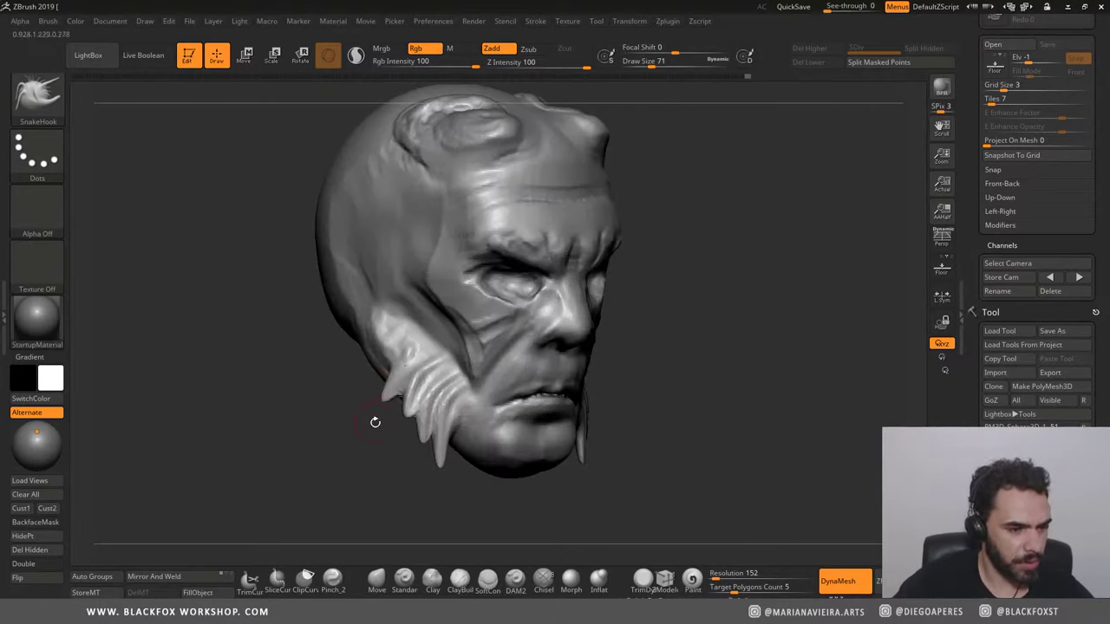
left_click_drag(307, 406, 372, 360)
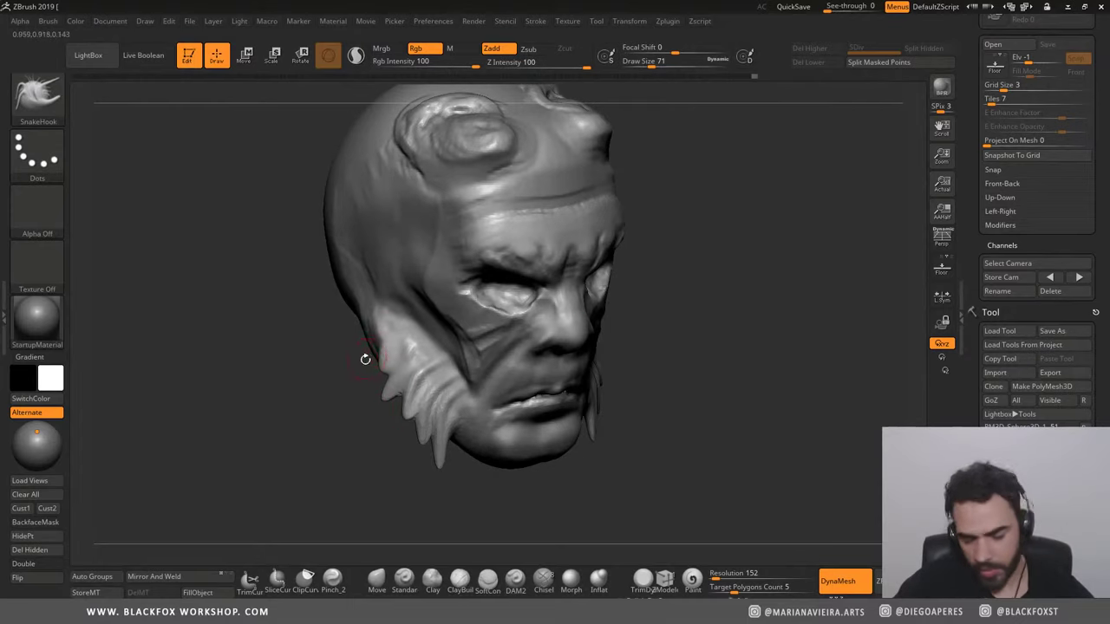
right_click_drag(385, 385, 384, 396)
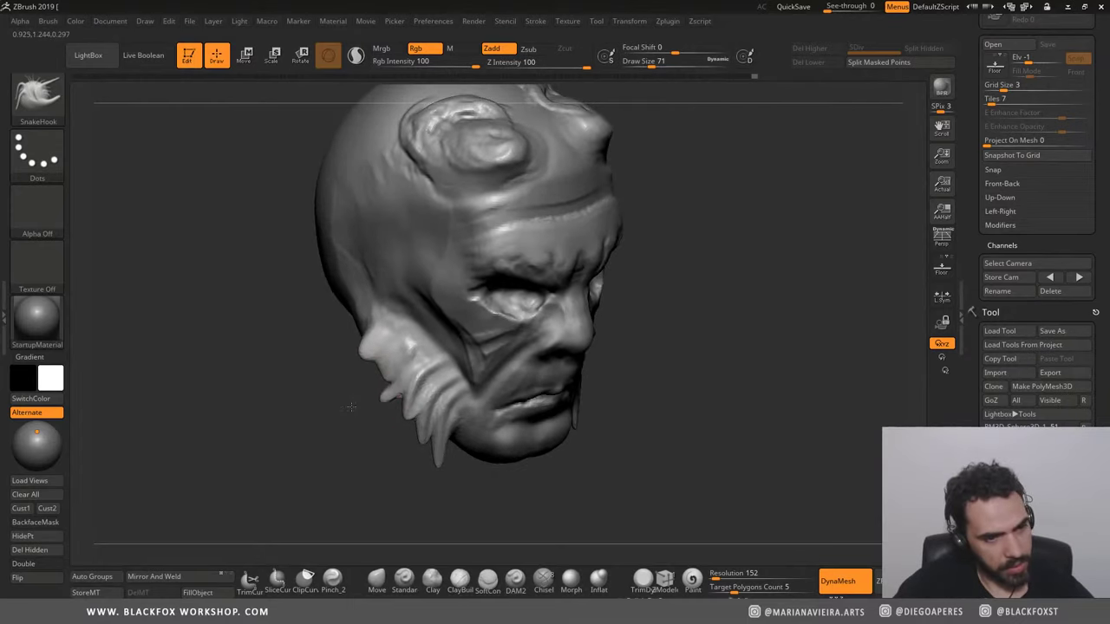
key("ctrl")
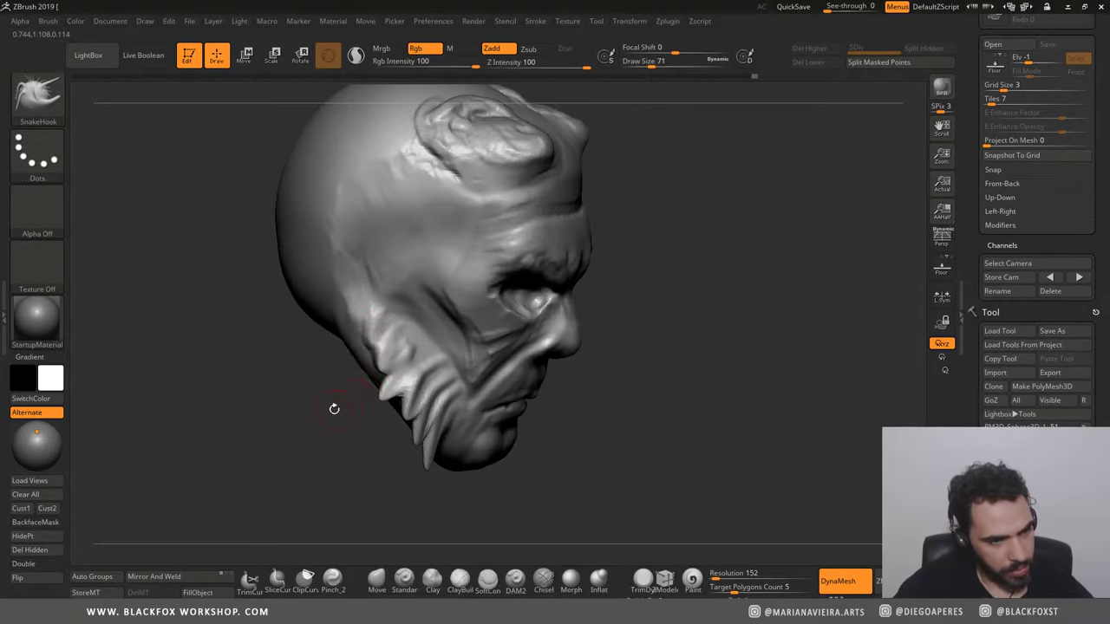
mouse_move(332, 404)
left_mouse_down()
mouse_move(377, 395)
mouse_move(336, 394)
left_mouse_up()
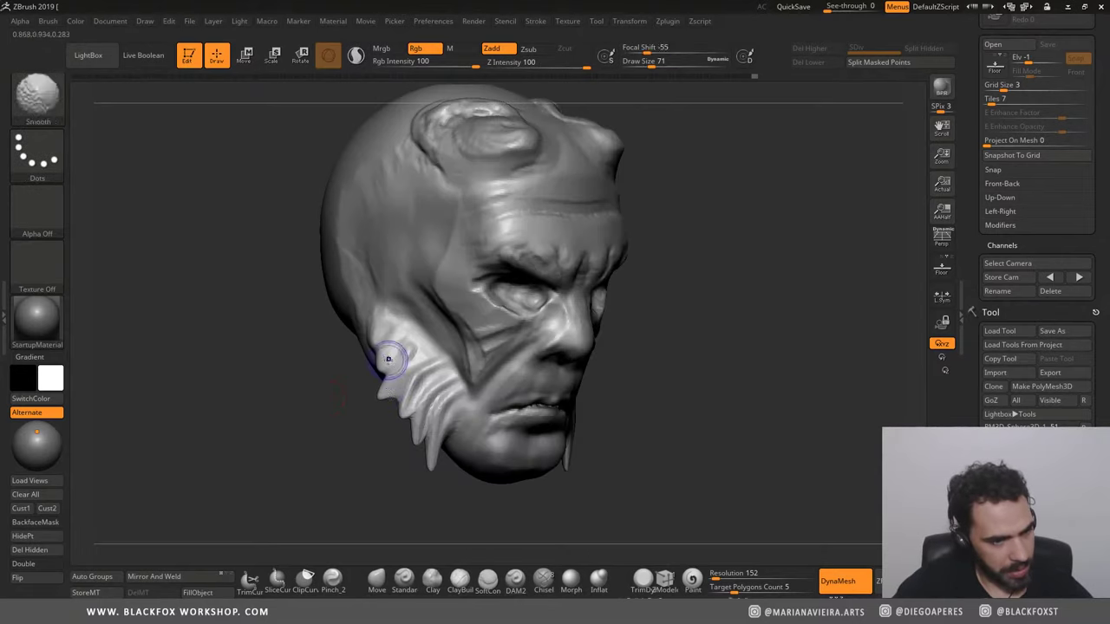
left_click_drag(287, 359, 275, 376, "shift")
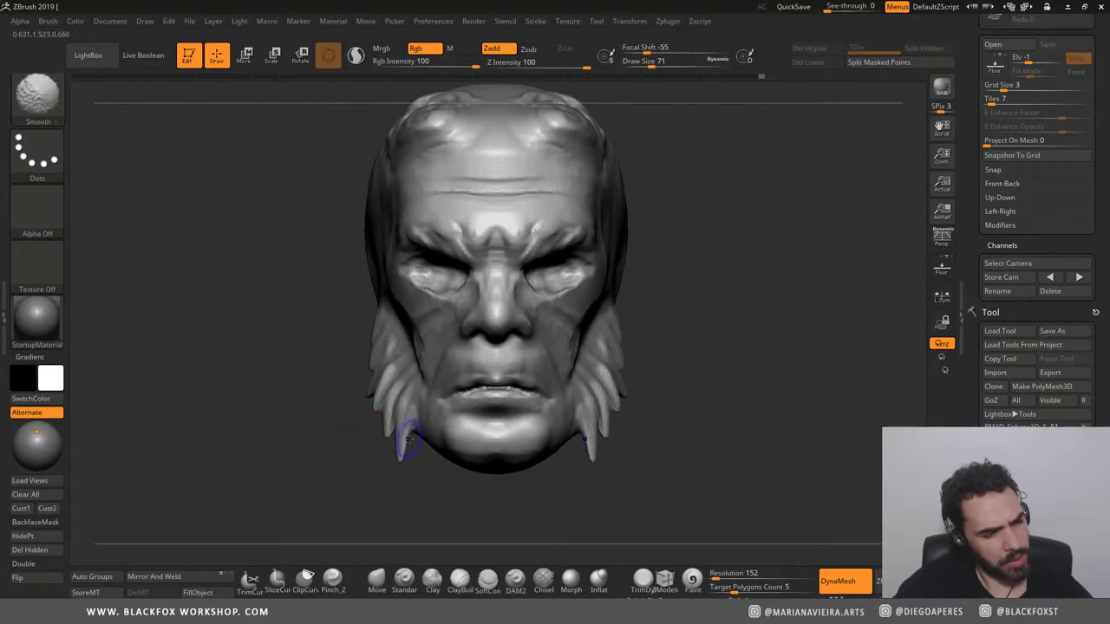
left_click_drag(409, 441, 379, 434, "shift")
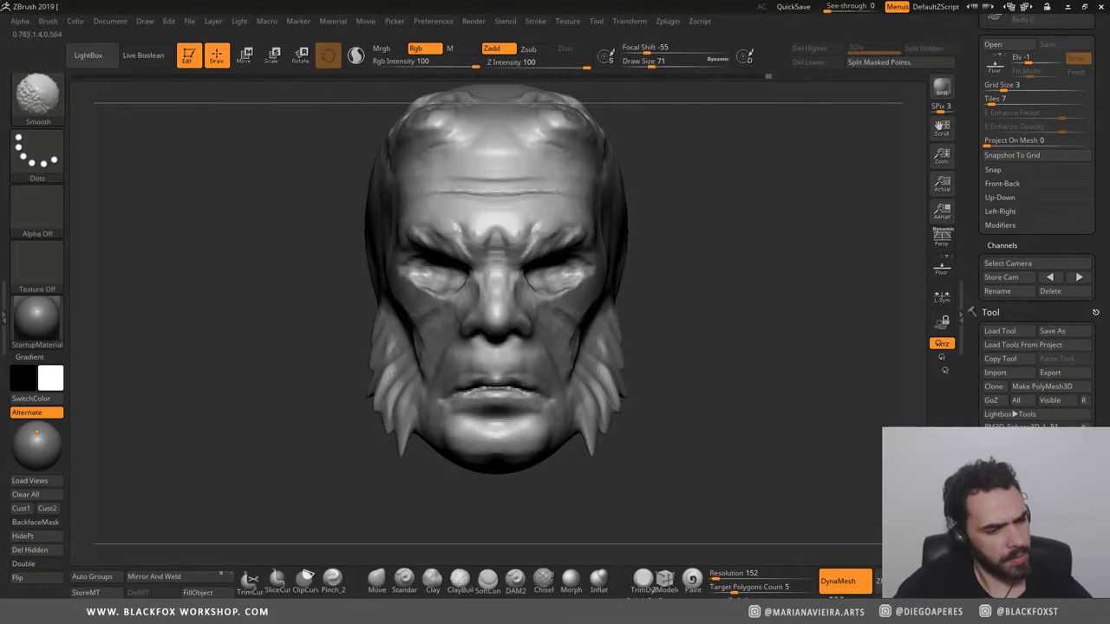
mouse_move(347, 271)
left_mouse_down("alt")
mouse_move(277, 262)
mouse_move(307, 317)
mouse_move(287, 327)
left_mouse_up("alt")
mouse_move(341, 476)
left_mouse_down()
mouse_move(338, 463)
mouse_move(229, 455)
mouse_move(260, 476)
mouse_move(277, 467)
left_mouse_up()
Step: Carve DAM2 crease lines around the cheek and temple, then mask the outlined side patch
left_click(509, 587)
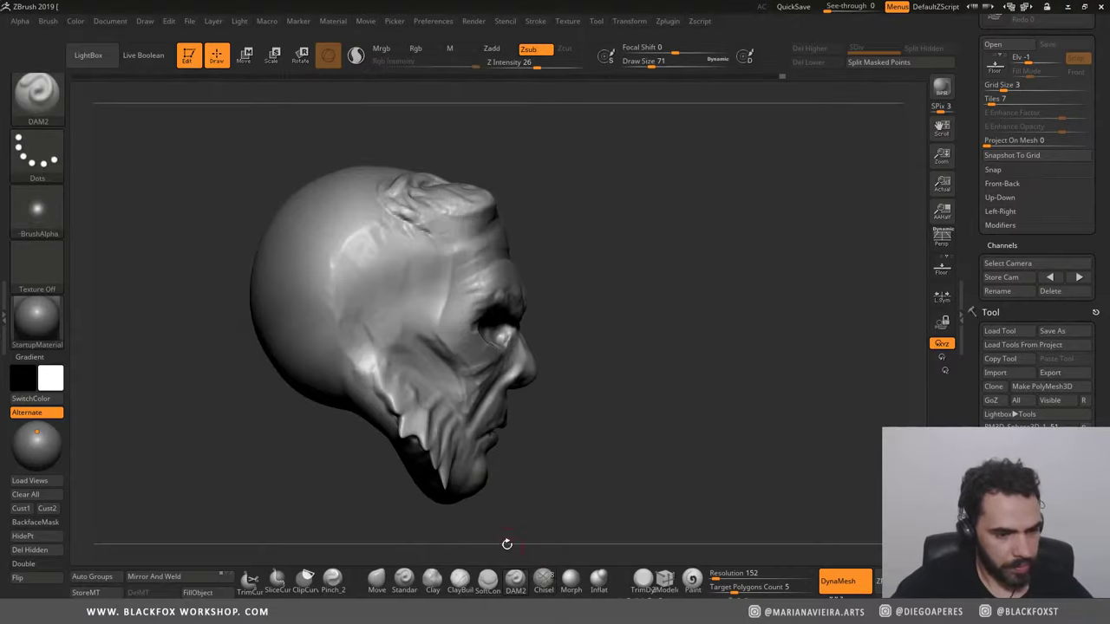
key("shift")
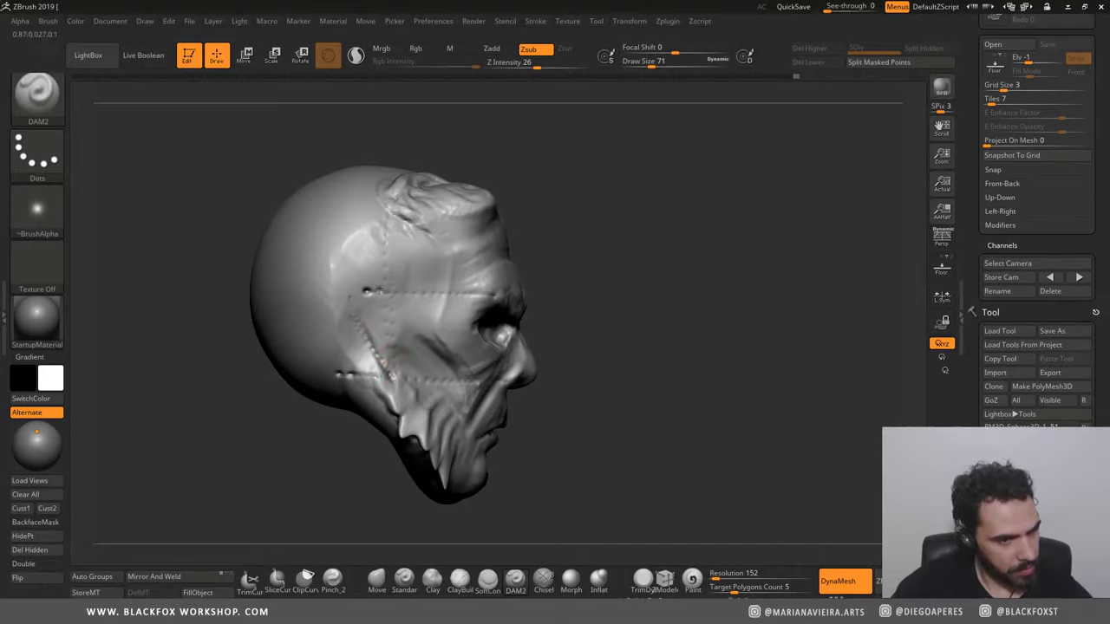
right_click_drag(422, 267, 530, 225)
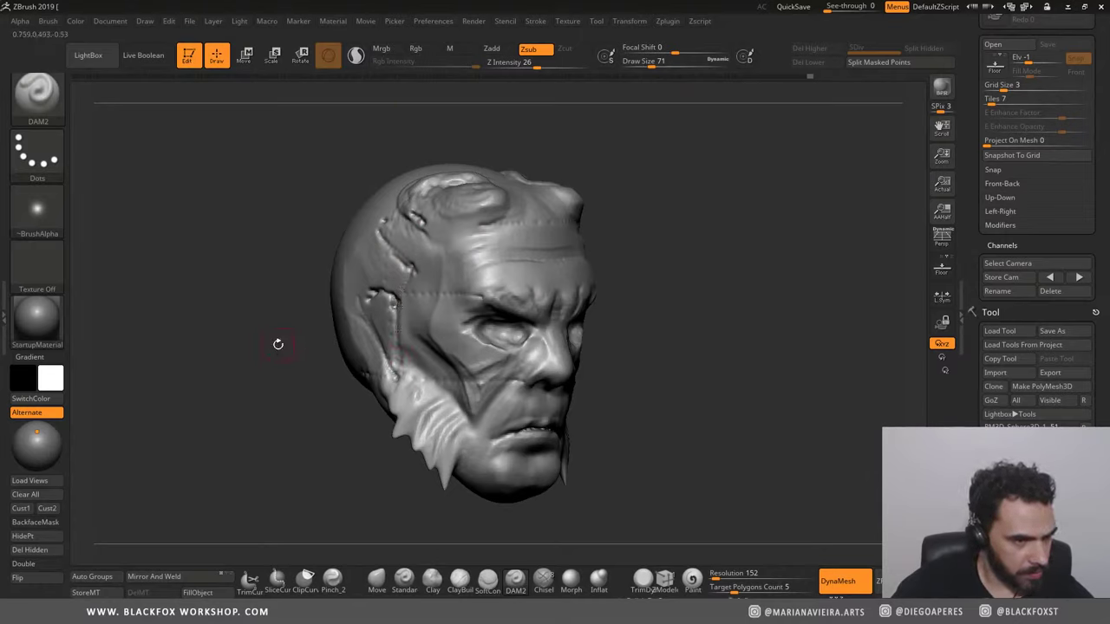
left_click_drag(277, 344, 349, 328)
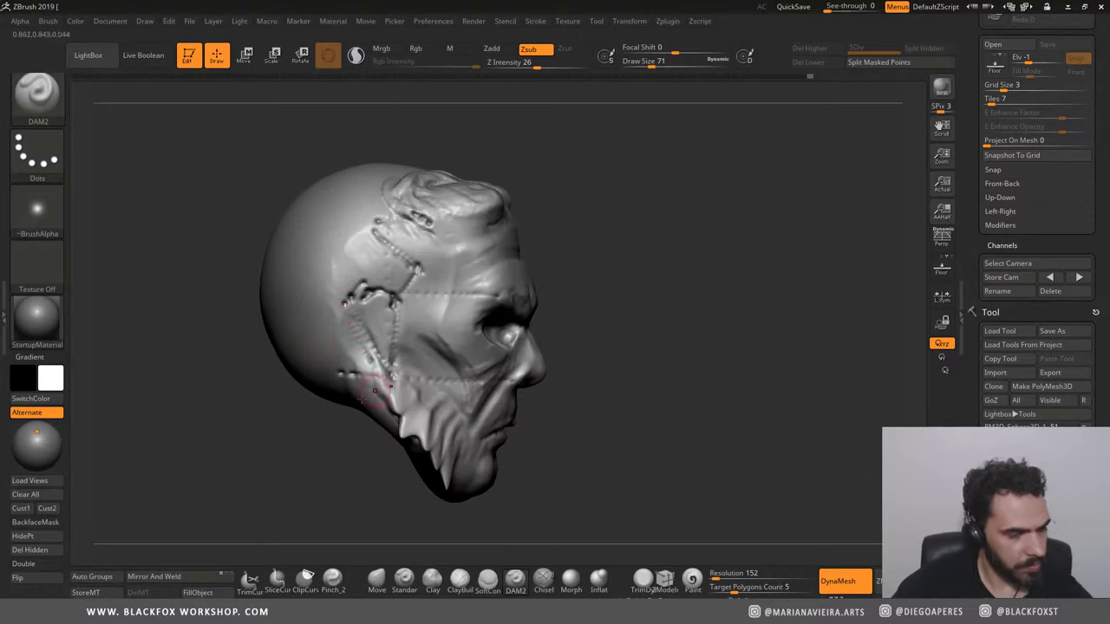
left_click_drag(363, 382, 385, 342, "ctrl")
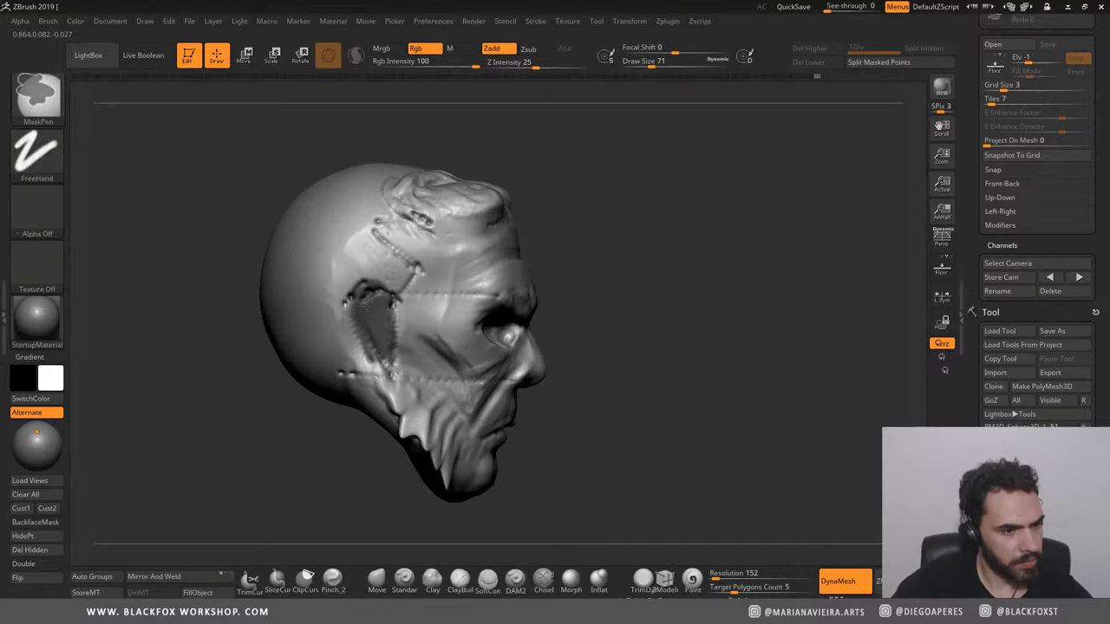
Step: Invert the mask and pull the freed side patches outward with the Move gizmo
left_click(273, 458, "ctrl")
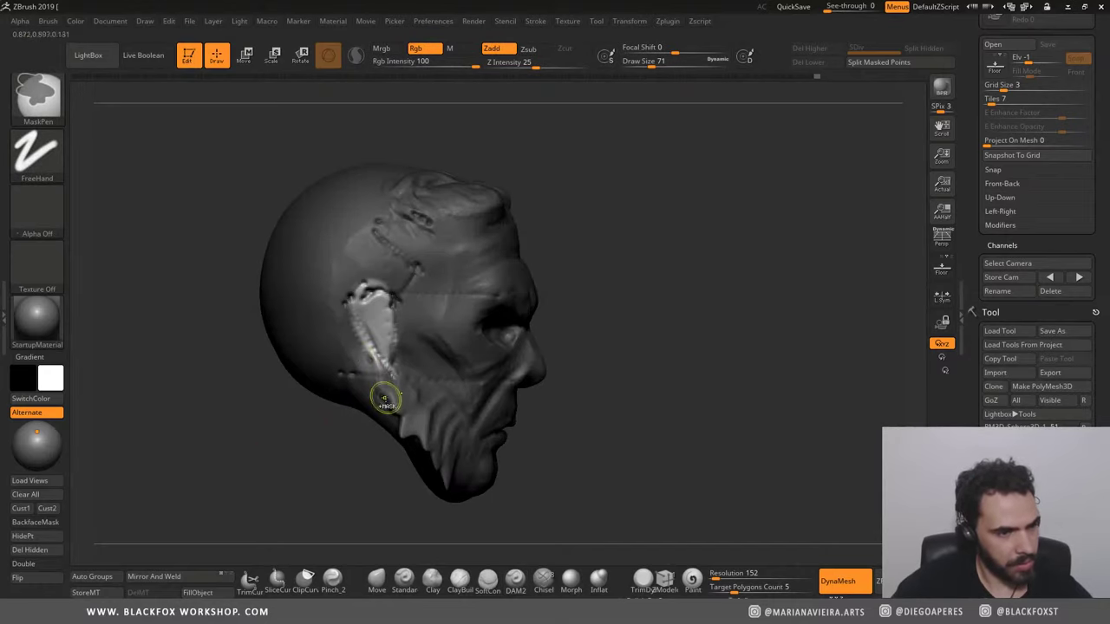
mouse_move(299, 442)
left_mouse_down()
mouse_move(233, 449)
mouse_move(255, 448)
mouse_move(215, 376)
left_mouse_up()
key("w")
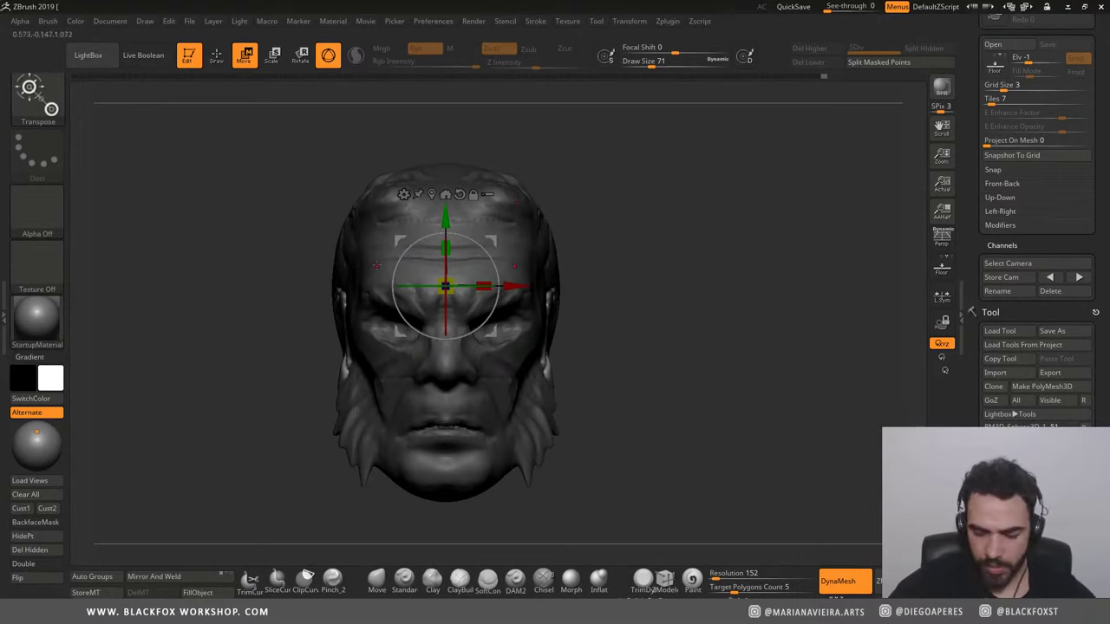
left_click(340, 327)
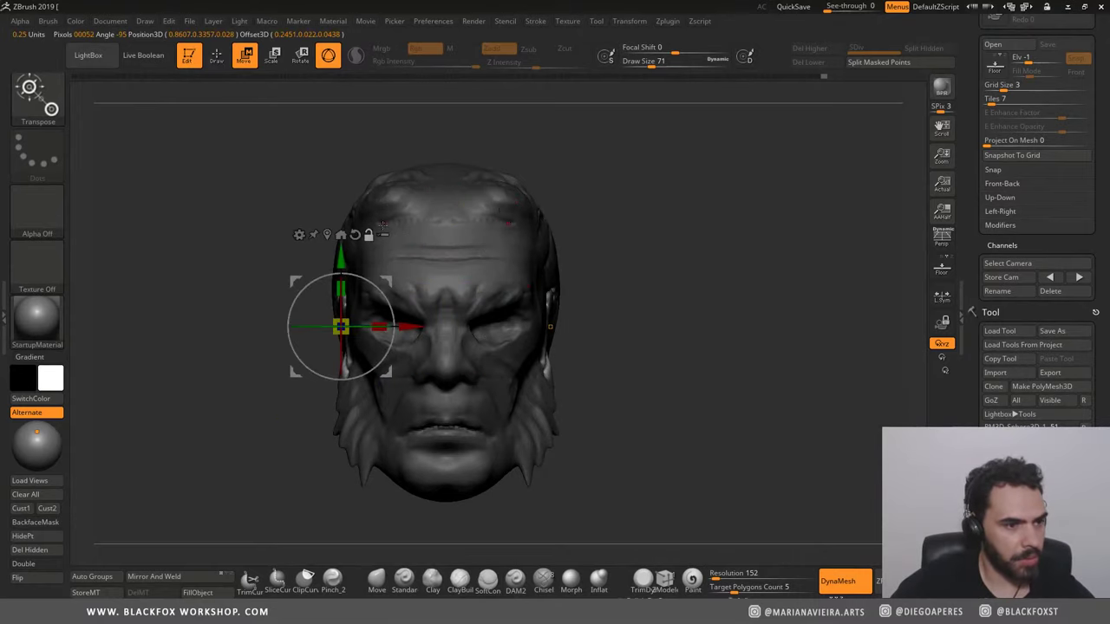
mouse_move(192, 327)
left_mouse_down()
mouse_move(429, 326)
mouse_move(369, 326)
left_mouse_up()
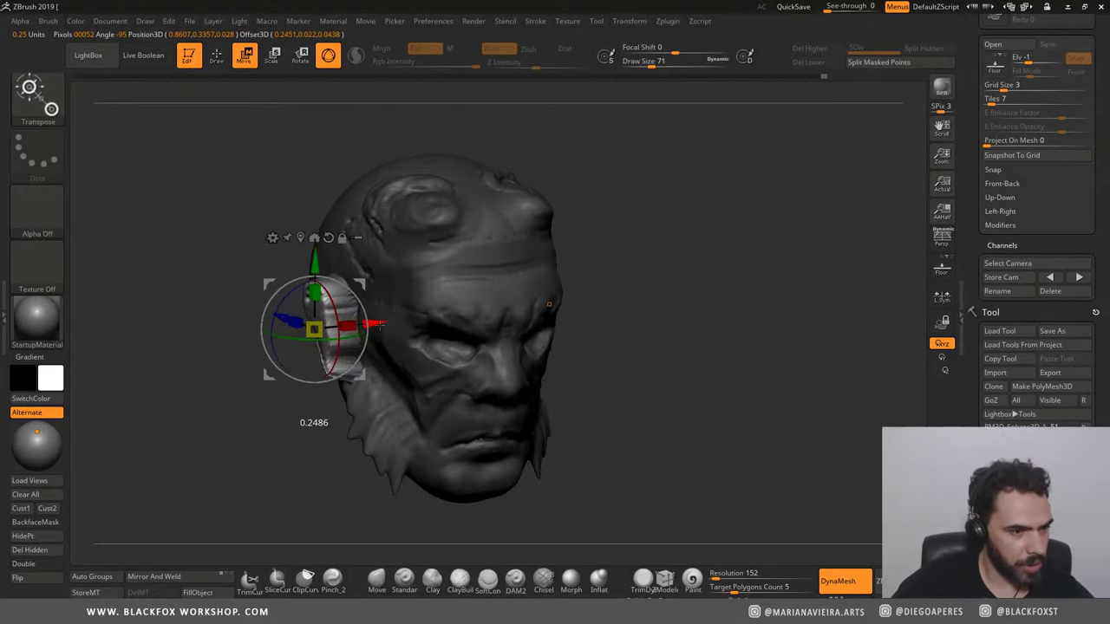
left_click_drag(224, 188, 232, 172)
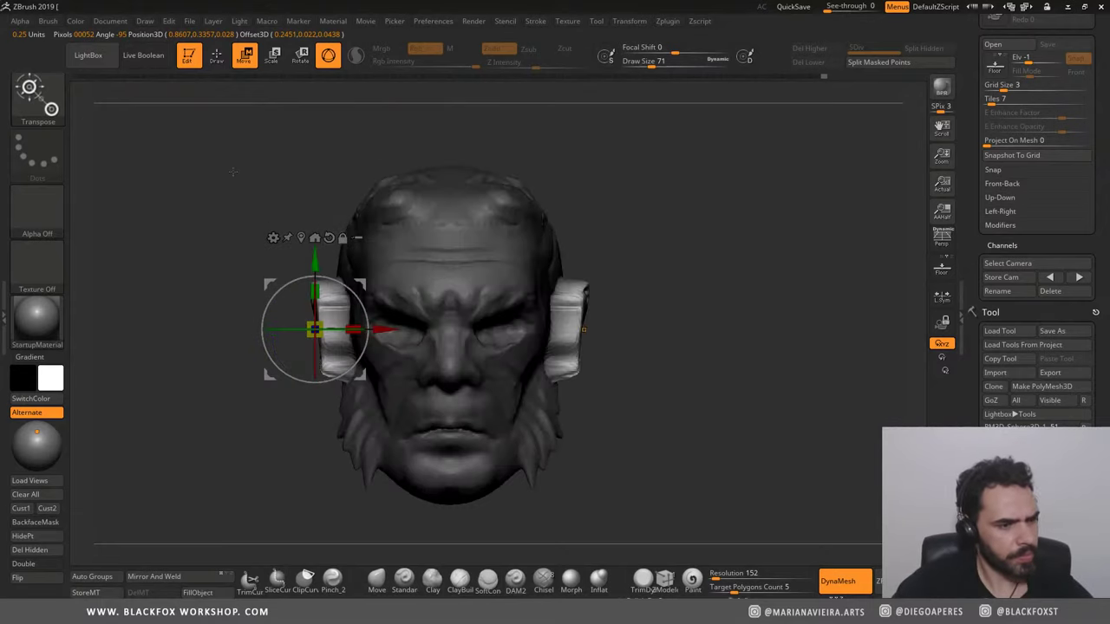
mouse_move(204, 281)
left_mouse_down("alt")
mouse_move(283, 315)
mouse_move(276, 322)
mouse_move(225, 283)
left_mouse_up("alt")
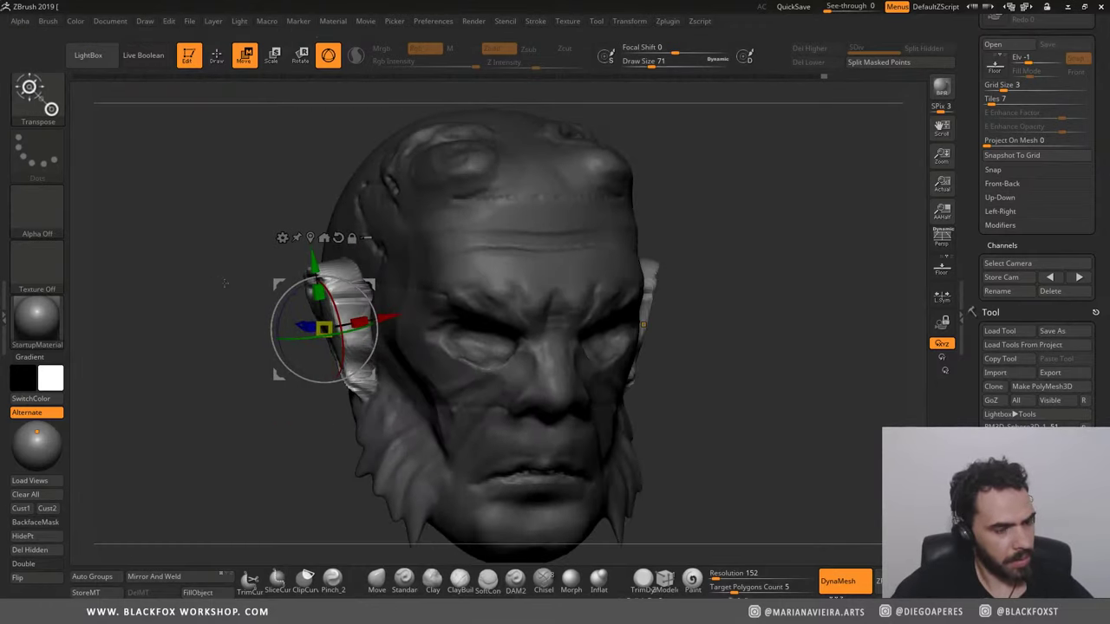
key("q")
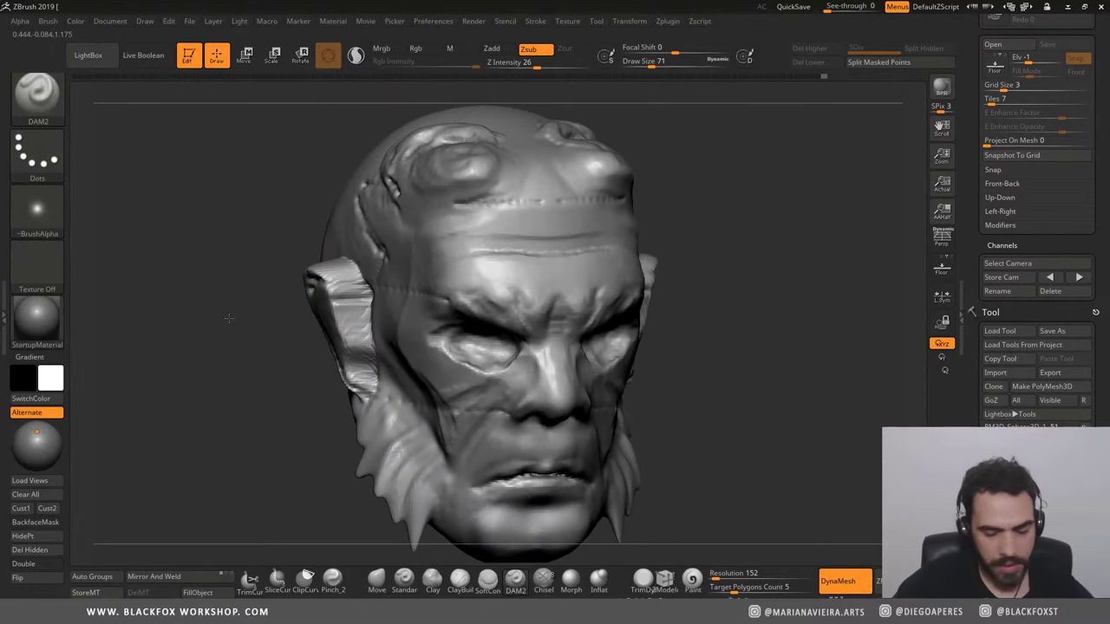
key("shift+f")
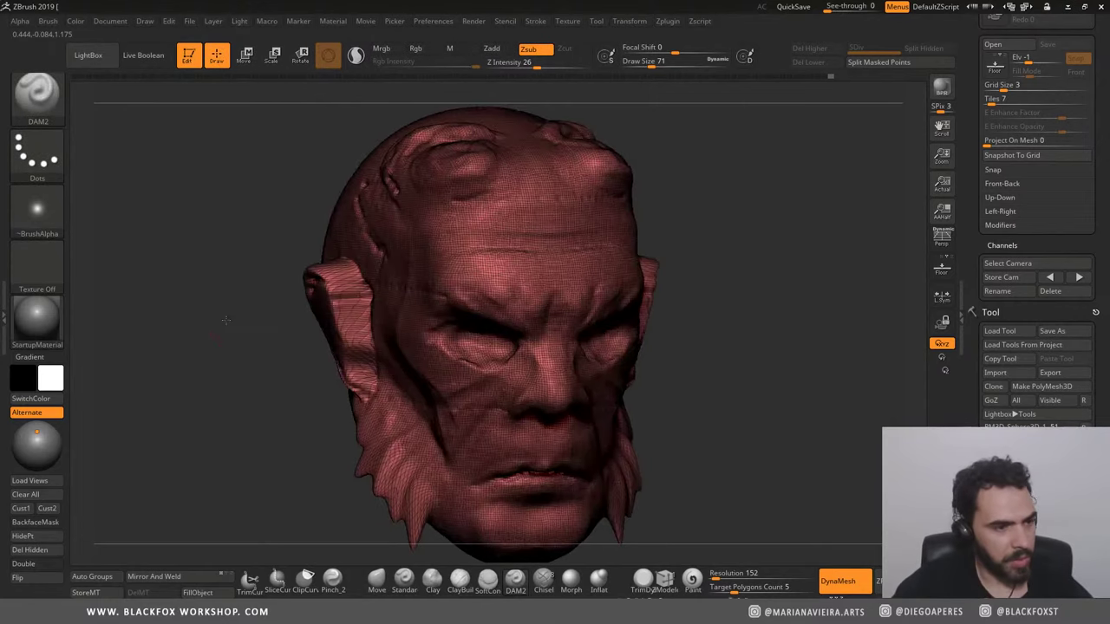
mouse_move(231, 317)
left_mouse_down("alt")
mouse_move(377, 307)
mouse_move(346, 299)
mouse_move(351, 333)
left_mouse_up("alt")
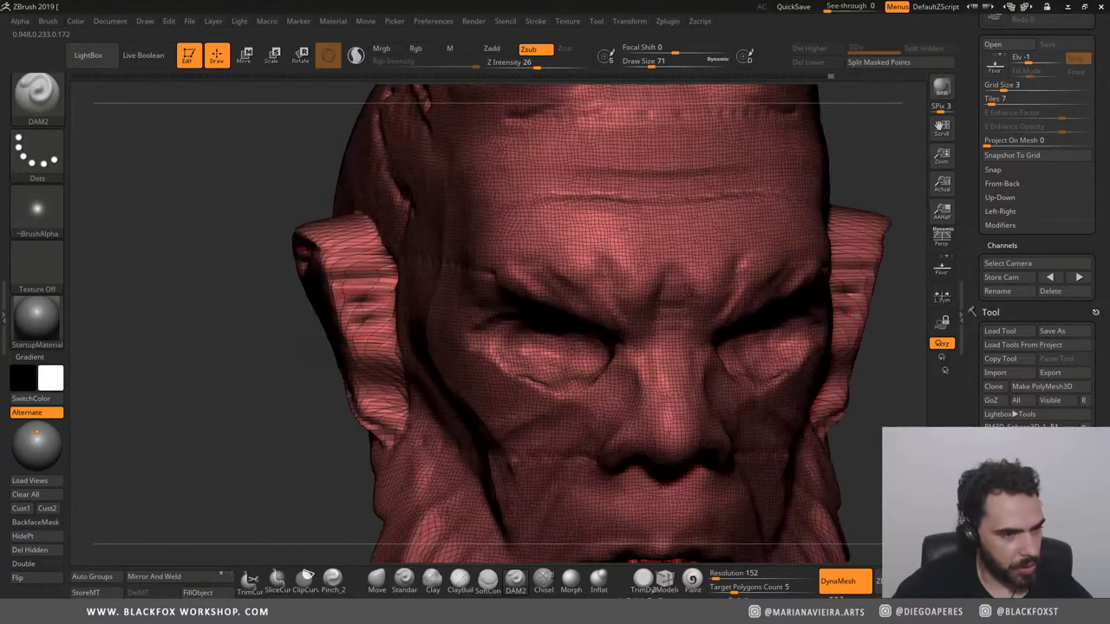
left_click_drag(382, 299, 343, 332)
left_click_drag(391, 258, 323, 274)
key("ctrl+z")
key("ctrl+z")
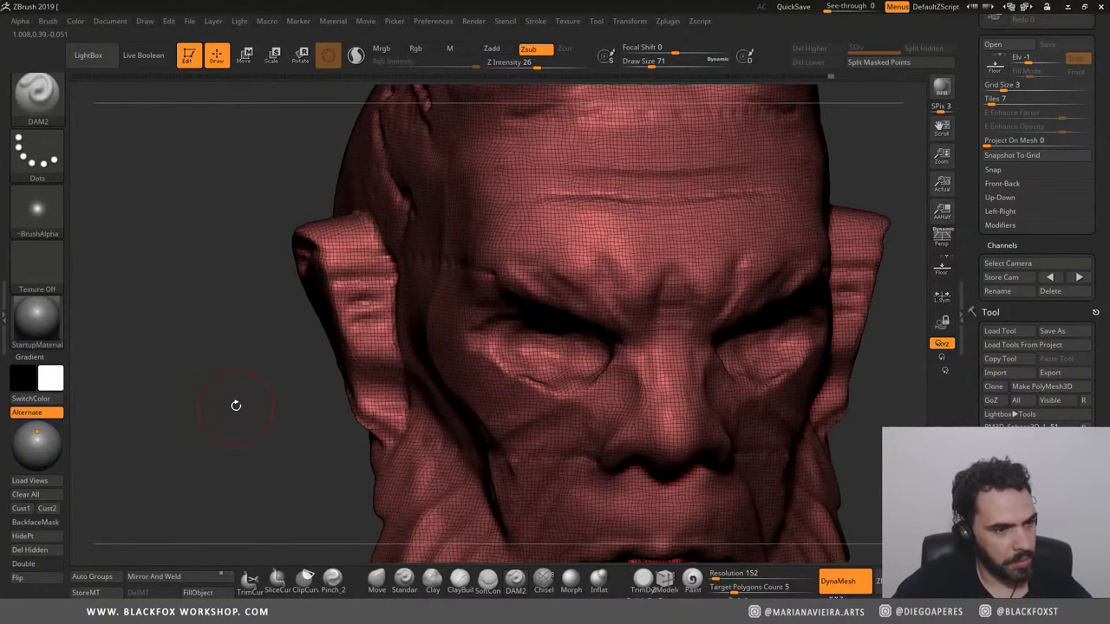
key("f")
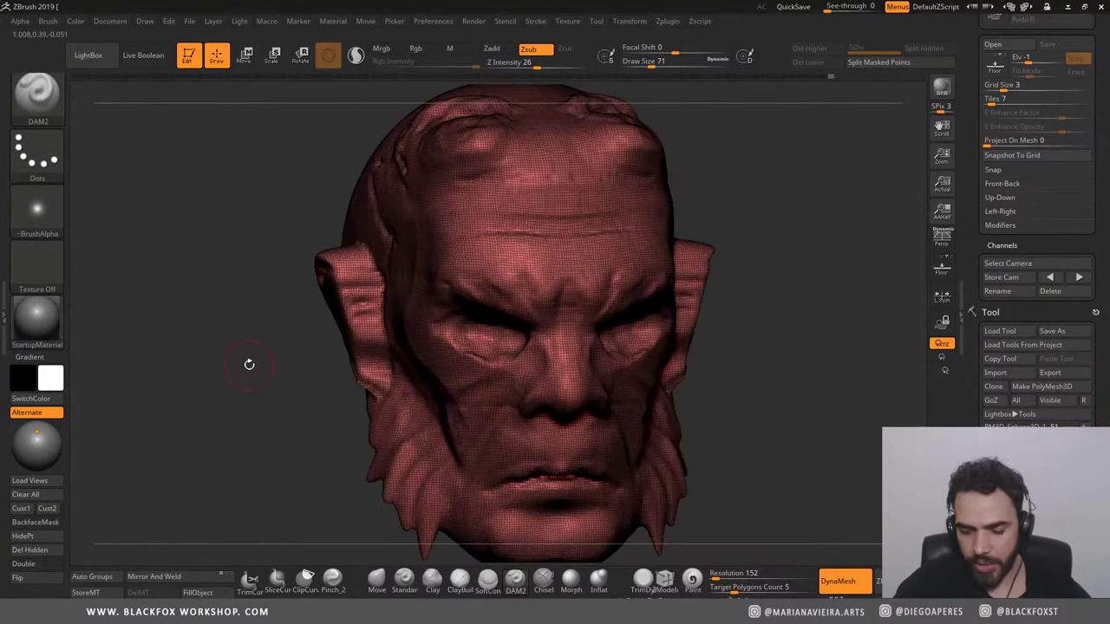
key("shift+f")
left_click_drag(243, 359, 307, 327)
left_click_drag(211, 406, 199, 433)
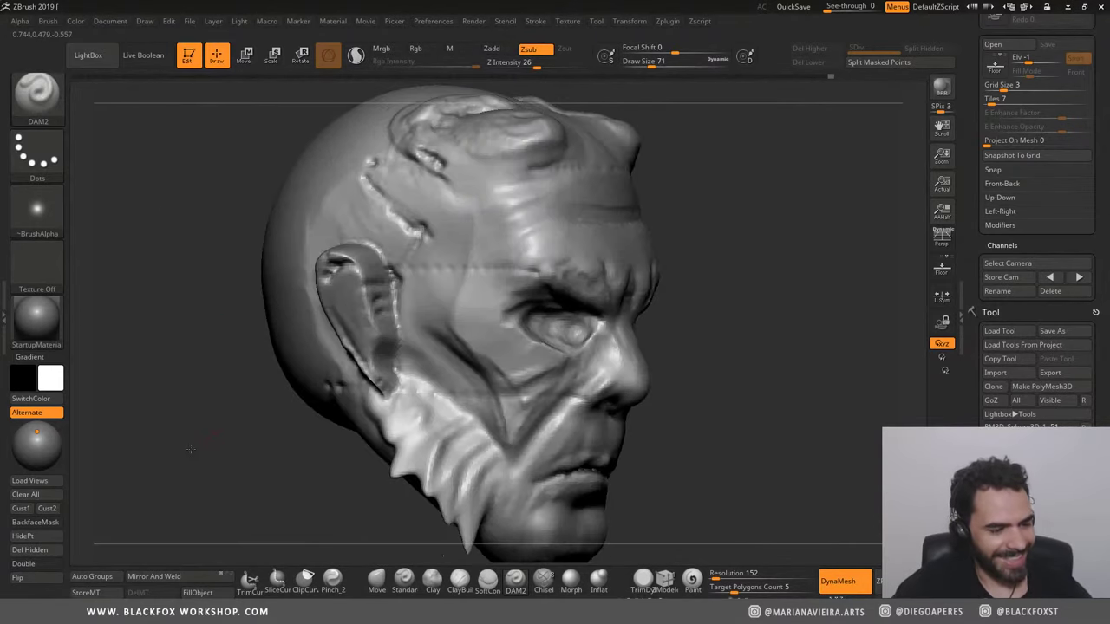
Step: Build up the inner ear plate with ClayBuildup, then smooth it
left_click(460, 580)
mouse_move(260, 408)
left_mouse_down()
mouse_move(291, 446)
mouse_move(364, 299)
mouse_move(399, 373)
left_mouse_up()
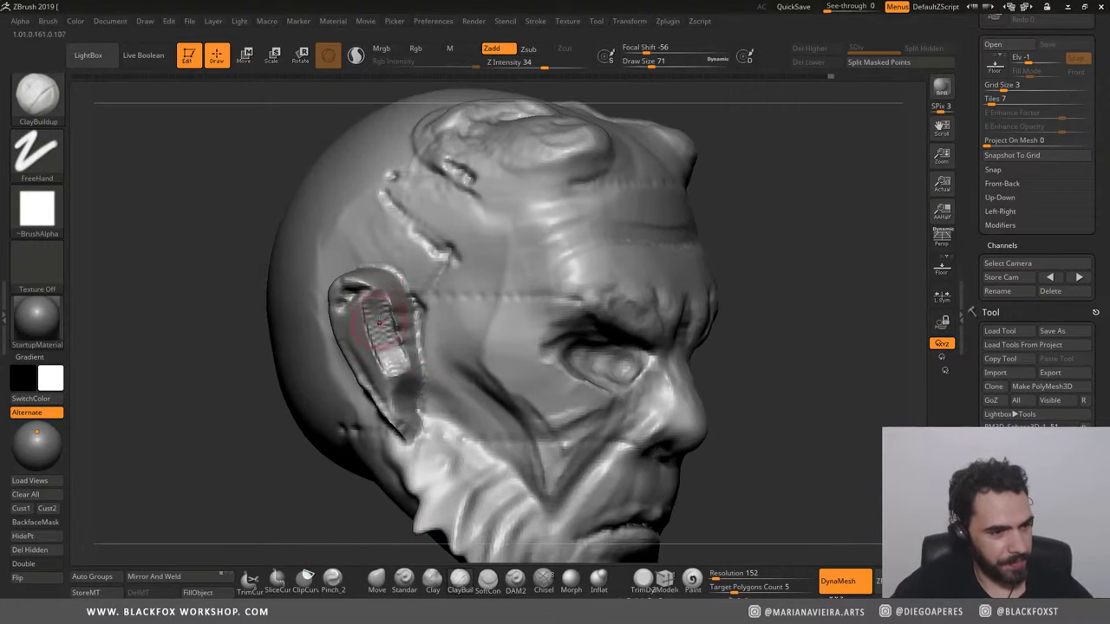
mouse_move(369, 291)
left_mouse_down()
mouse_move(403, 373)
mouse_move(386, 382)
mouse_move(364, 321)
mouse_move(395, 390)
mouse_move(382, 328)
mouse_move(398, 371)
mouse_move(388, 386)
left_mouse_up()
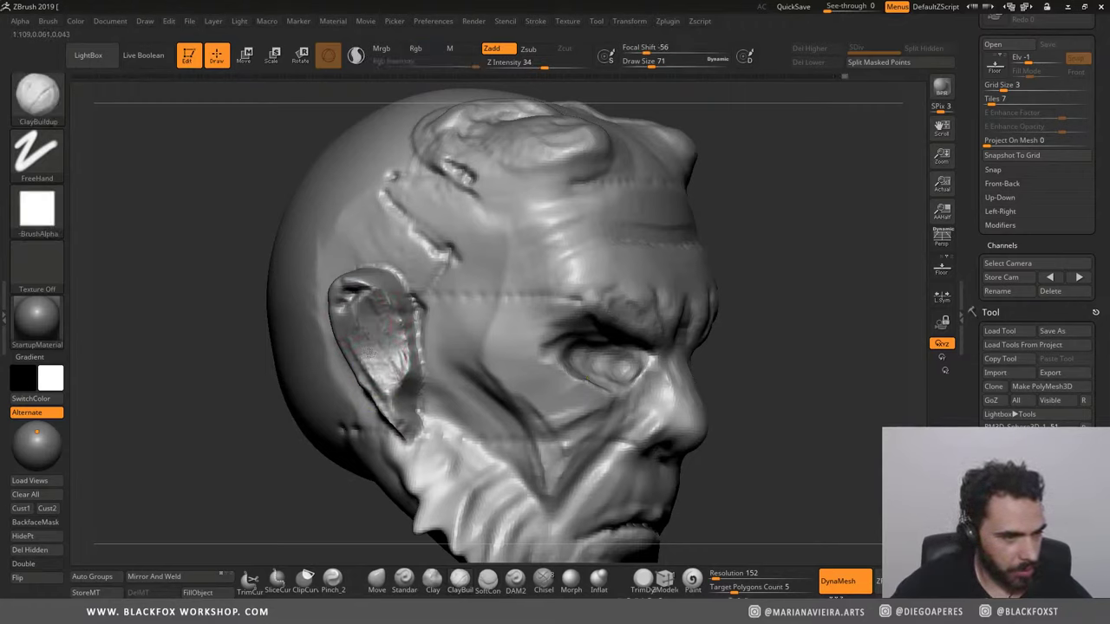
left_click_drag(355, 305, 351, 351)
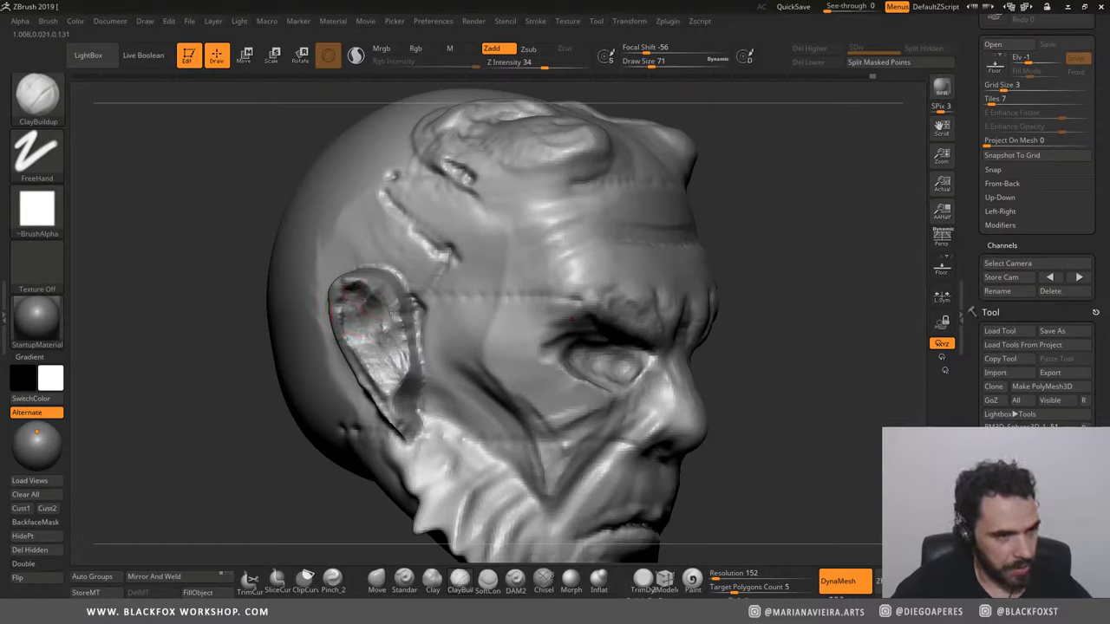
mouse_move(388, 303)
left_mouse_down()
mouse_move(400, 391)
mouse_move(390, 386)
left_mouse_up()
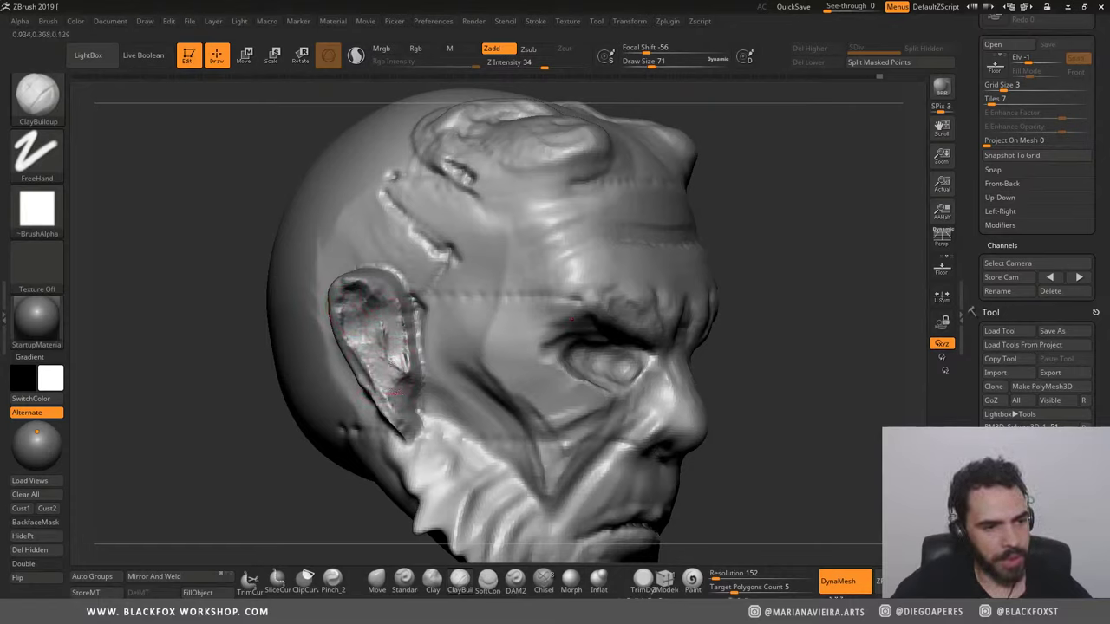
left_click_drag(389, 340, 395, 390)
key("shift")
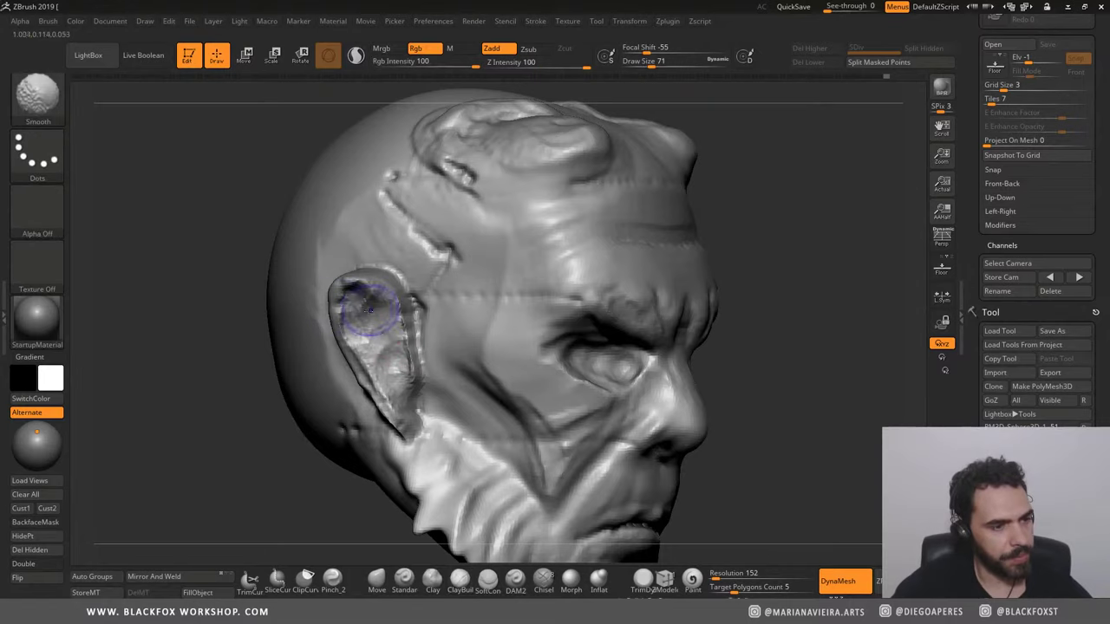
mouse_move(340, 293)
left_mouse_down("shift")
mouse_move(378, 394)
mouse_move(414, 438)
left_mouse_up("shift")
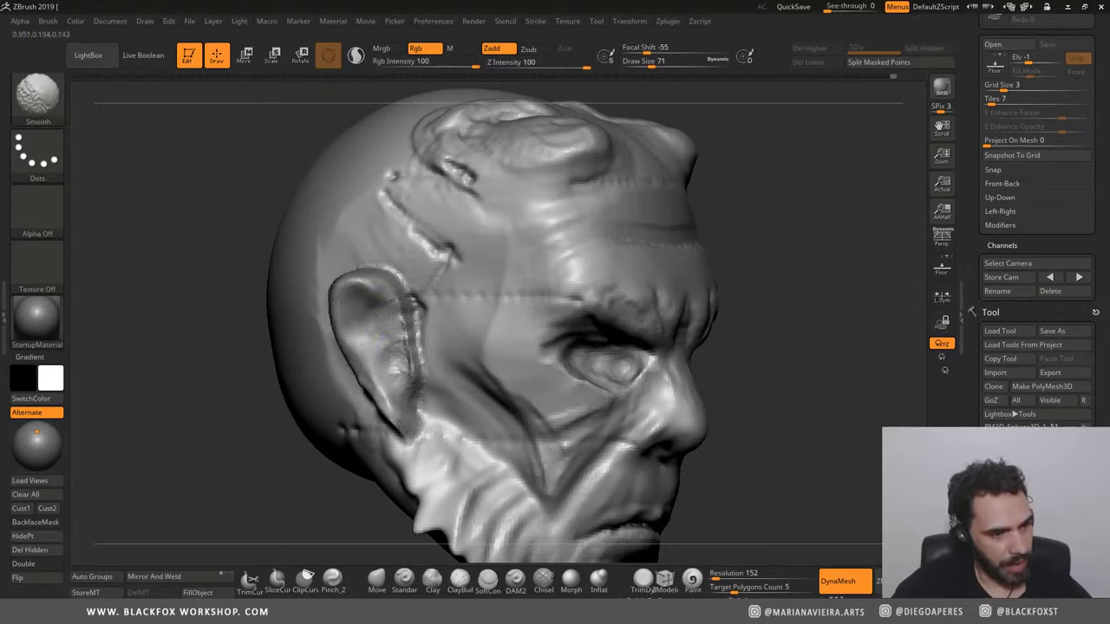
mouse_move(373, 308)
left_mouse_down()
mouse_move(383, 361)
mouse_move(349, 317)
left_mouse_up()
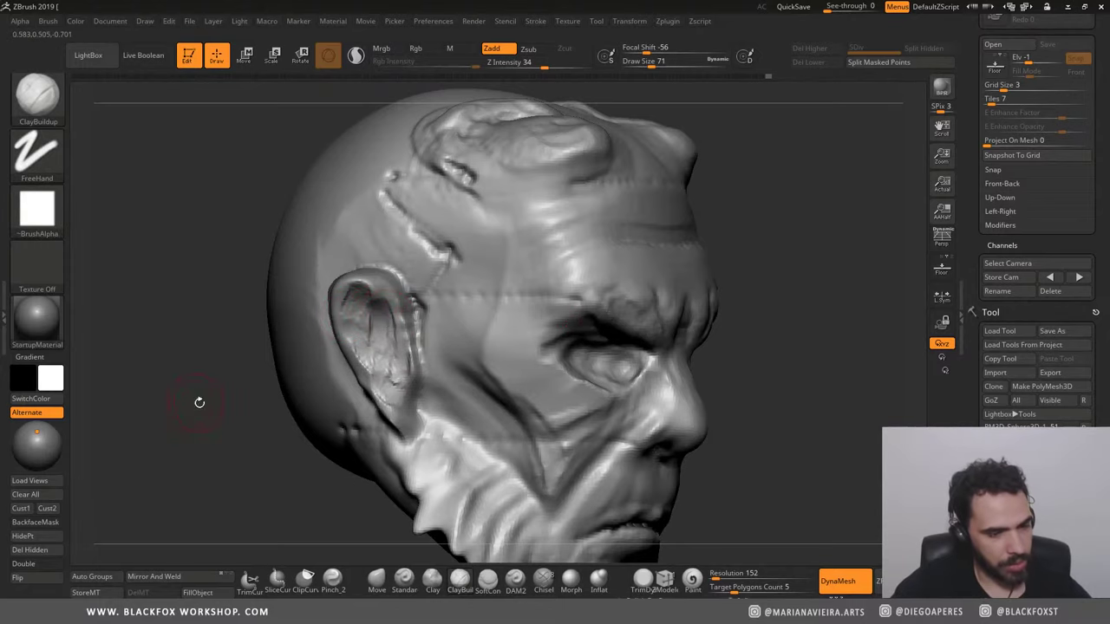
Step: Sculpt clay folds and creases below the ear lobe
left_click_drag(199, 396, 198, 415)
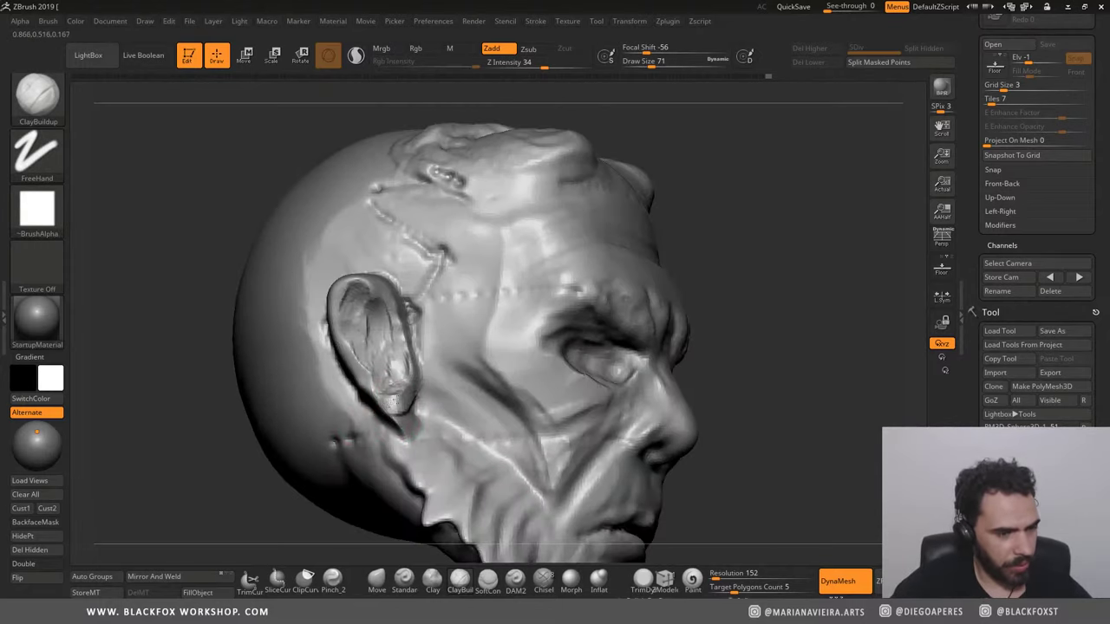
mouse_move(395, 401)
left_mouse_down()
mouse_move(403, 438)
mouse_move(391, 408)
mouse_move(373, 434)
mouse_move(386, 412)
mouse_move(371, 397)
mouse_move(390, 381)
mouse_move(396, 409)
mouse_move(490, 472)
left_mouse_up()
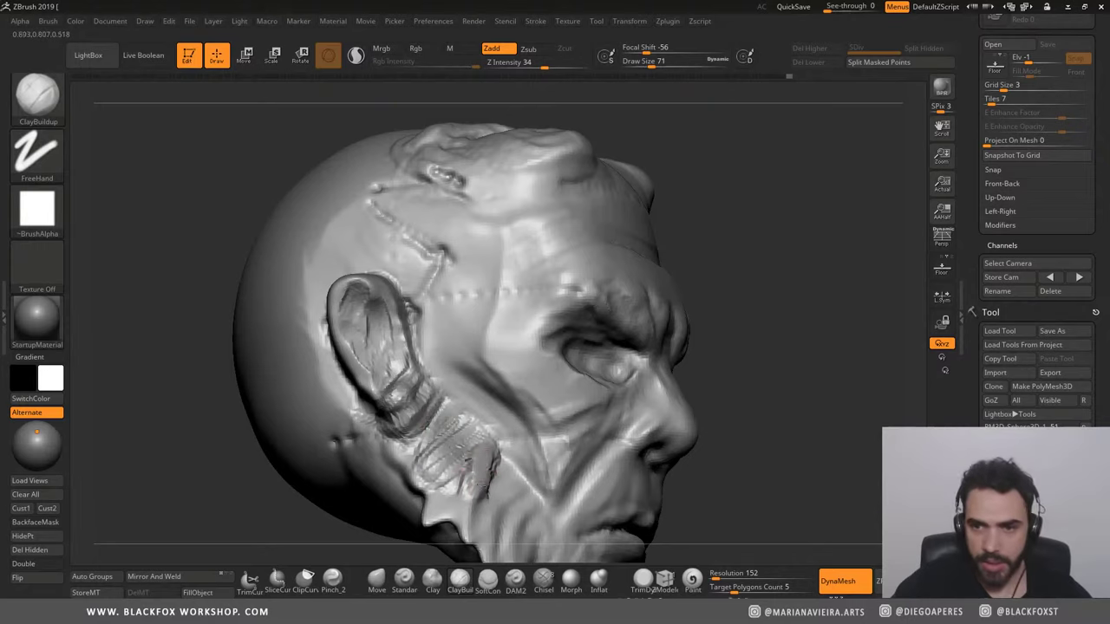
mouse_move(261, 217)
left_mouse_down()
mouse_move(168, 200)
mouse_move(238, 195)
left_mouse_up()
Step: Carve parallel ridged grooves above the ear and across the top and back of the skull
left_click_drag(306, 227, 451, 314)
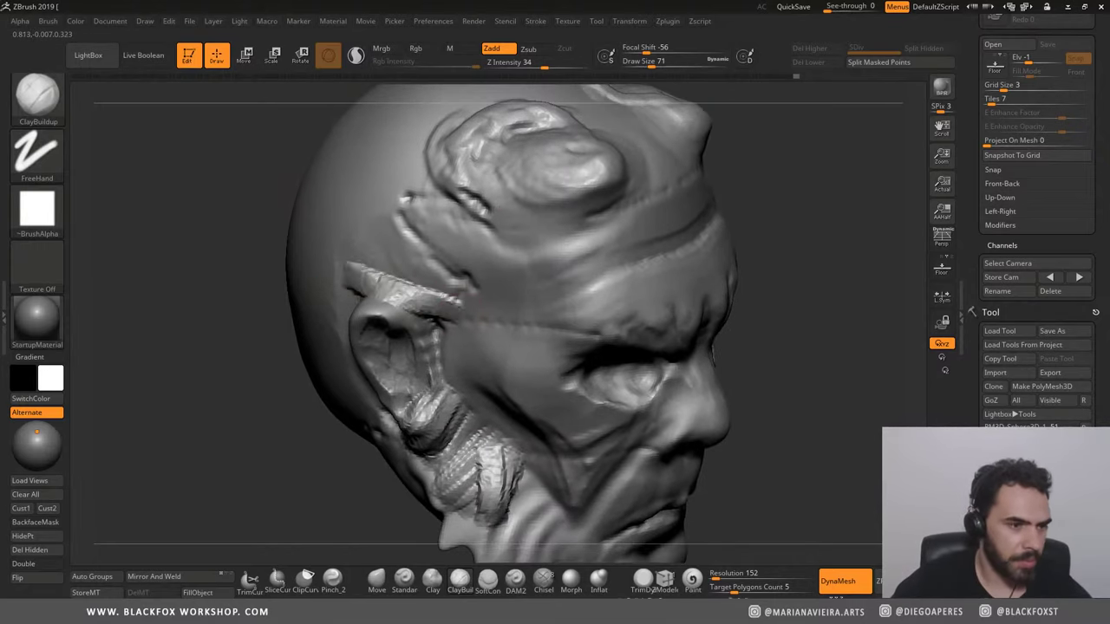
left_click_drag(299, 201, 434, 318)
left_click_drag(296, 177, 446, 310)
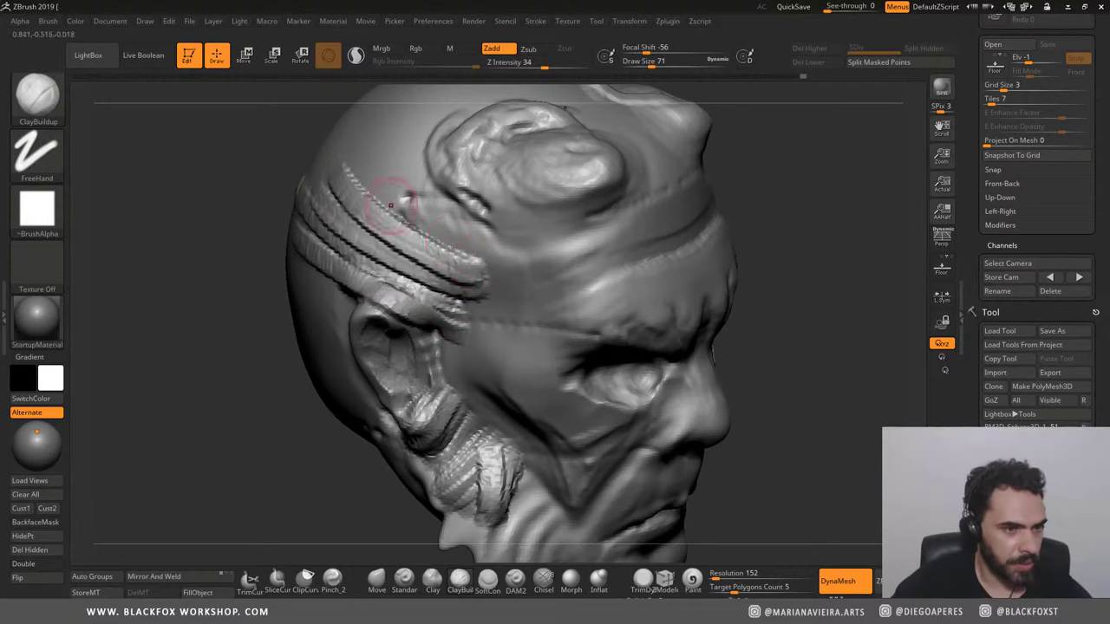
mouse_move(317, 114)
left_mouse_down("shift")
mouse_move(230, 198)
mouse_move(268, 248)
mouse_move(316, 236)
mouse_move(313, 246)
mouse_move(465, 268)
mouse_move(498, 308)
mouse_move(516, 305)
mouse_move(426, 269)
mouse_move(521, 286)
left_mouse_up("shift")
mouse_move(433, 260)
left_mouse_down()
mouse_move(529, 277)
mouse_move(508, 248)
left_mouse_up()
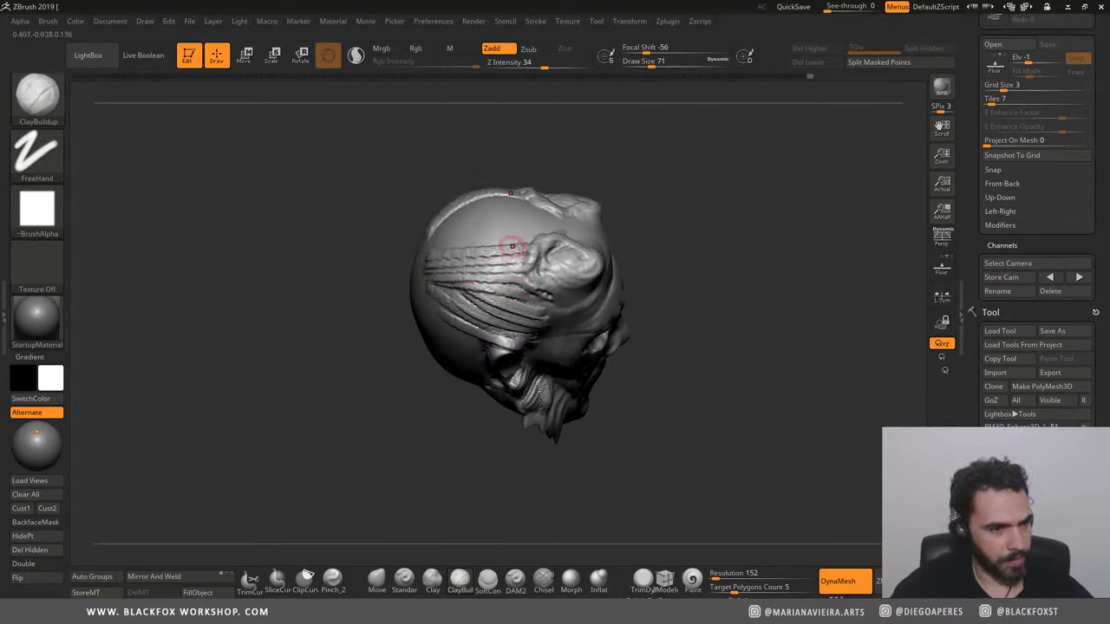
mouse_move(438, 234)
left_mouse_down()
mouse_move(505, 236)
mouse_move(528, 223)
left_mouse_up()
left_click_drag(460, 217, 508, 216)
mouse_move(386, 217)
left_mouse_down()
mouse_move(364, 222)
mouse_move(433, 247)
mouse_move(482, 299)
left_mouse_up()
mouse_move(425, 232)
left_mouse_down()
mouse_move(472, 308)
mouse_move(519, 312)
left_mouse_up()
left_click_drag(260, 191, 330, 243)
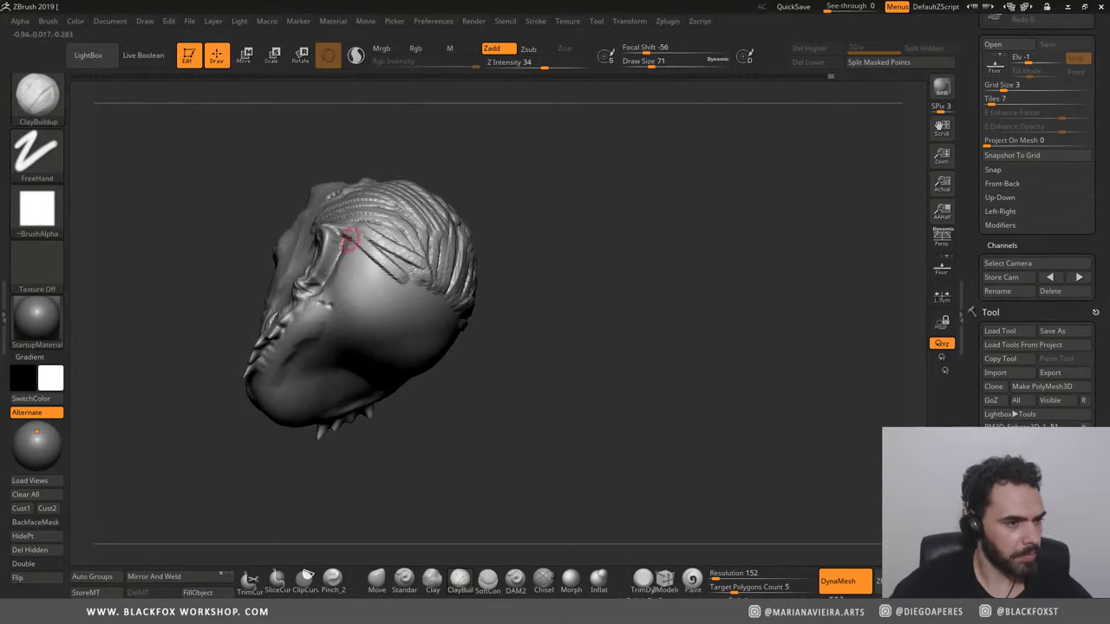
mouse_move(241, 184)
left_mouse_down("shift")
mouse_move(293, 248)
mouse_move(540, 317)
mouse_move(240, 244)
mouse_move(298, 290)
mouse_move(252, 216)
mouse_move(322, 244)
mouse_move(390, 248)
left_mouse_up("shift")
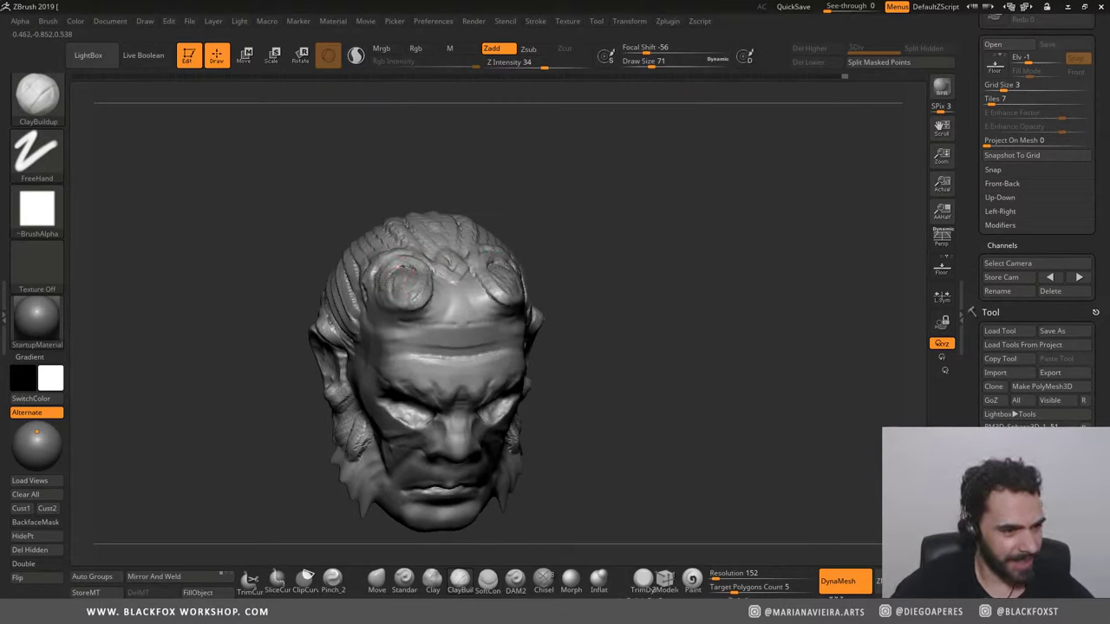
Step: Build up both horn curls symmetrically, checking them from several angles
mouse_move(400, 279)
left_mouse_down()
mouse_move(395, 266)
mouse_move(427, 288)
left_mouse_up()
mouse_move(252, 229)
left_mouse_down()
mouse_move(261, 210)
mouse_move(224, 223)
mouse_move(255, 240)
mouse_move(384, 255)
left_mouse_up()
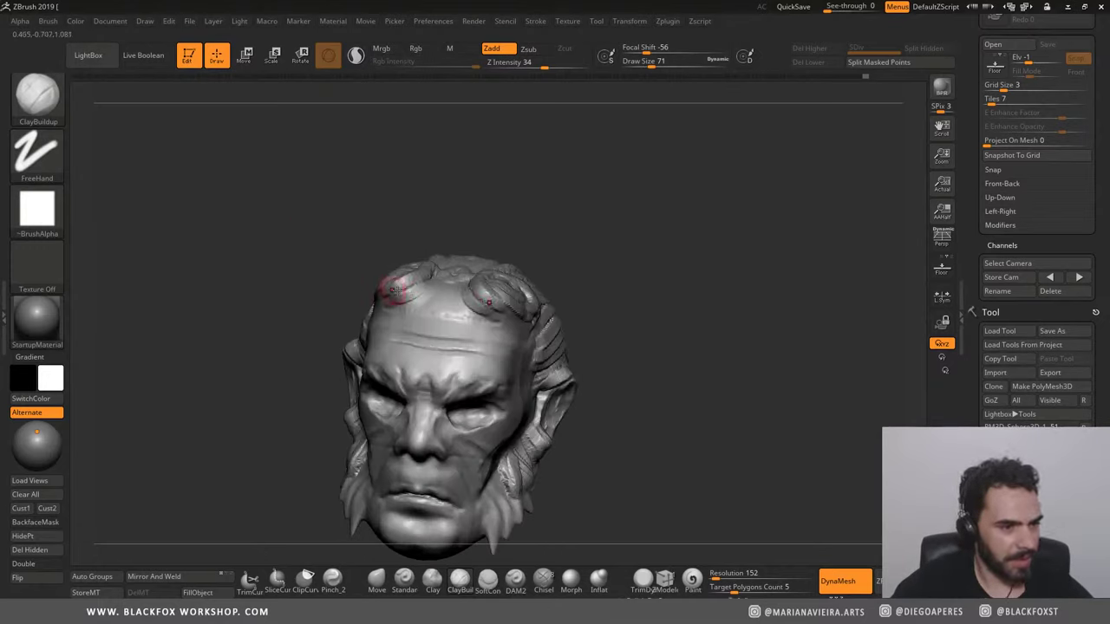
mouse_move(289, 280)
left_mouse_down("shift")
mouse_move(302, 279)
mouse_move(260, 269)
mouse_move(257, 253)
mouse_move(432, 234)
mouse_move(257, 222)
left_mouse_up("shift")
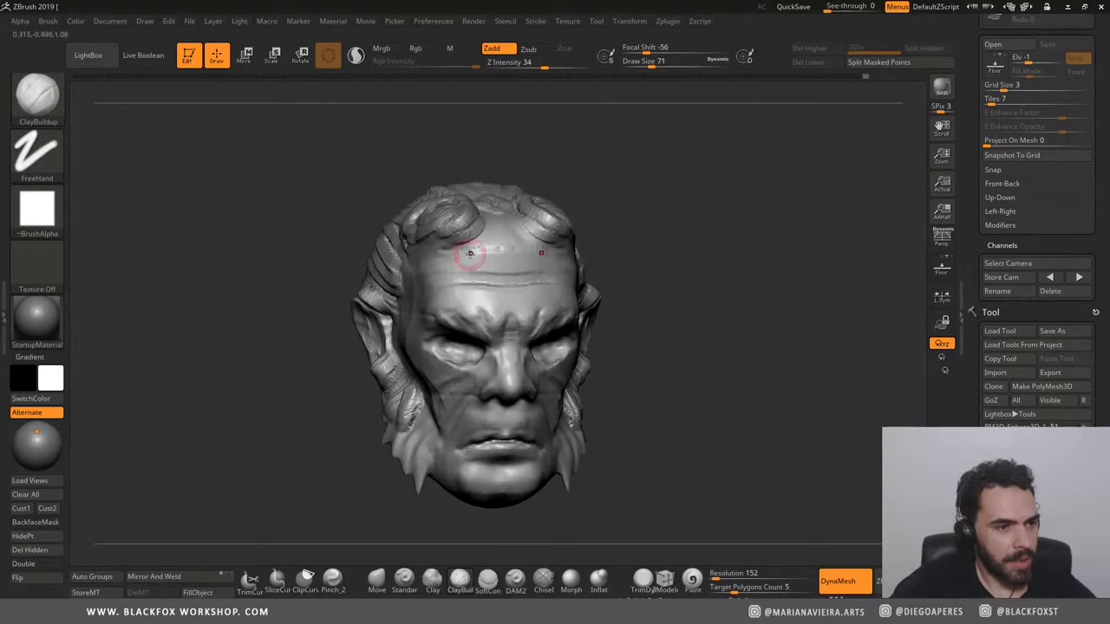
mouse_move(458, 248)
left_mouse_down()
mouse_move(445, 250)
mouse_move(464, 253)
mouse_move(476, 232)
mouse_move(474, 243)
mouse_move(449, 244)
mouse_move(433, 232)
mouse_move(463, 224)
left_mouse_up()
left_click_drag(325, 191, 417, 212)
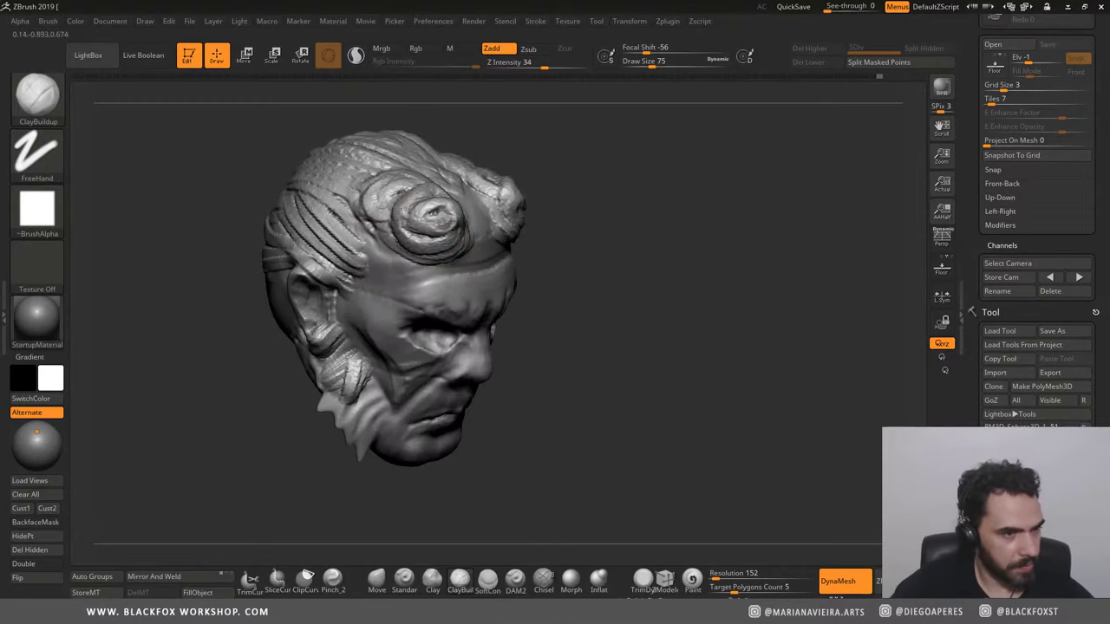
left_click_drag(578, 250, 583, 274)
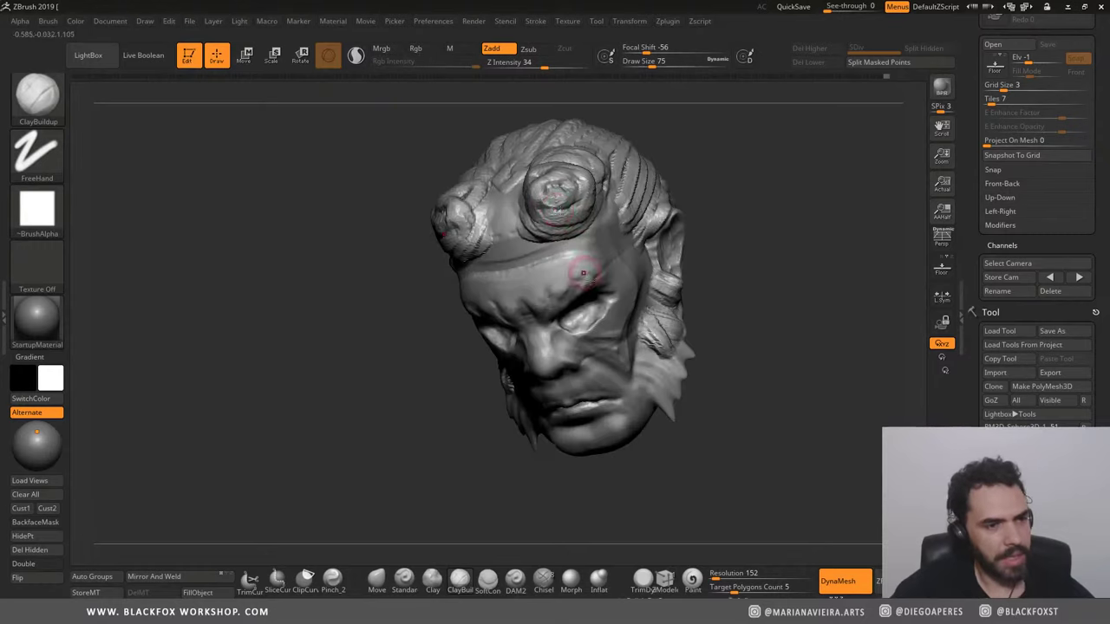
left_click_drag(405, 199, 485, 212, "shift")
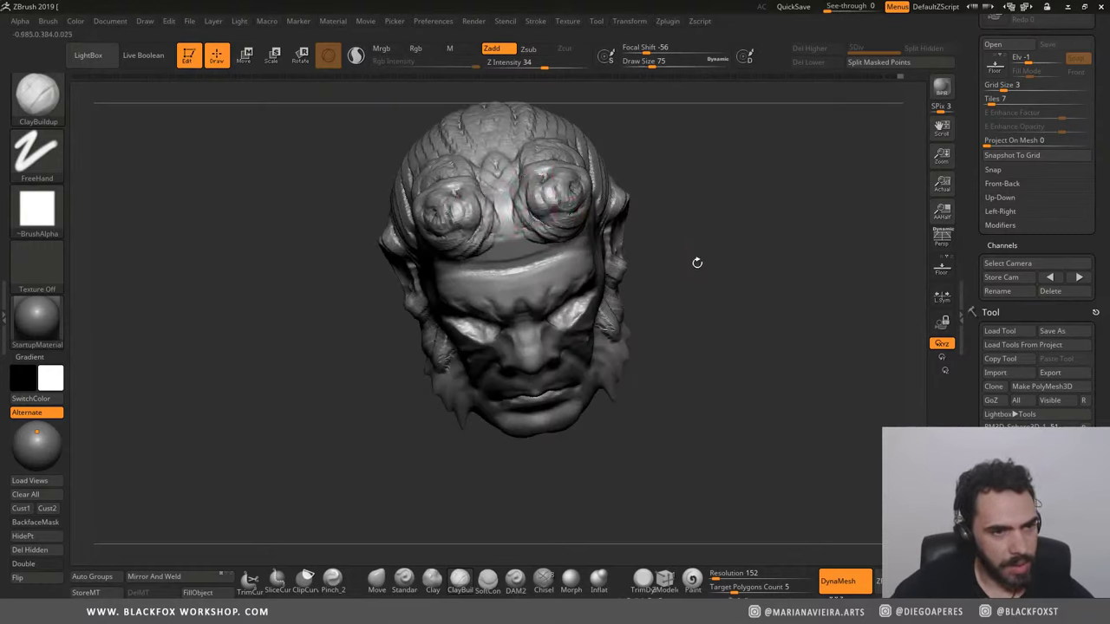
left_click_drag(697, 262, 599, 227)
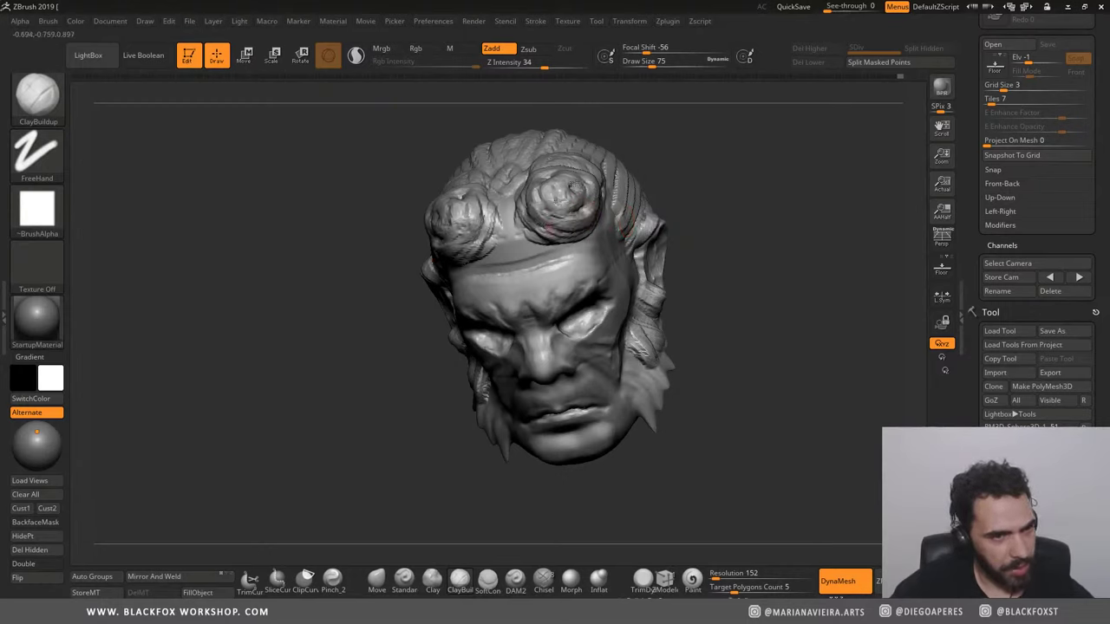
left_click_drag(254, 229, 250, 226, "shift")
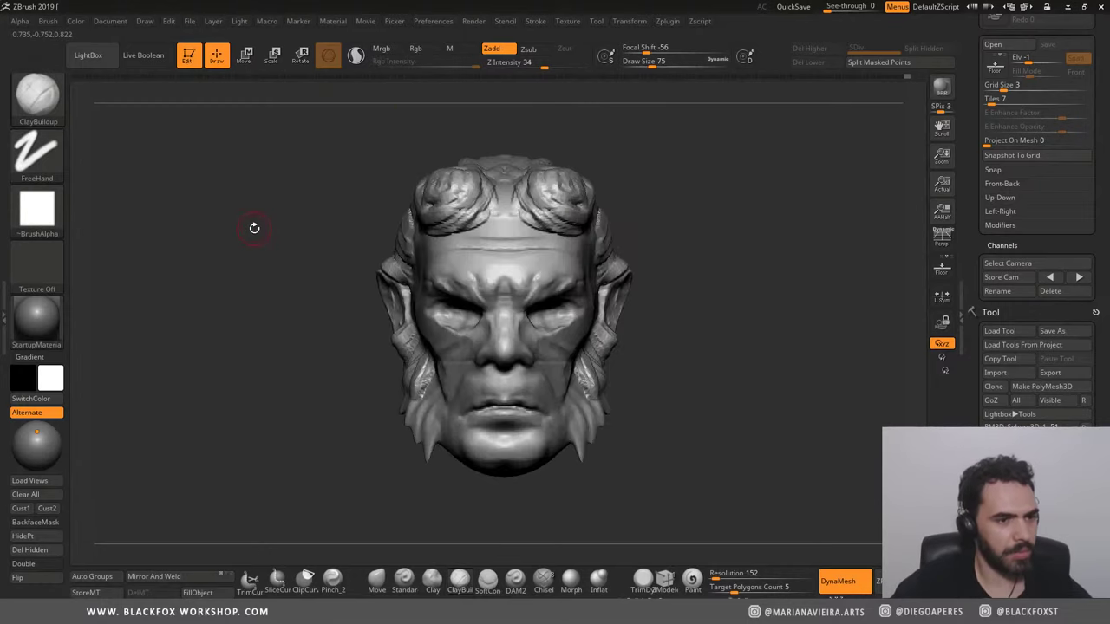
Step: Flatten the surface above and around the goggle with TrimDynamic at a smaller brush size
left_click(642, 579)
mouse_move(728, 280)
left_mouse_down()
mouse_move(529, 208)
mouse_move(539, 189)
mouse_move(570, 193)
mouse_move(551, 186)
left_mouse_up()
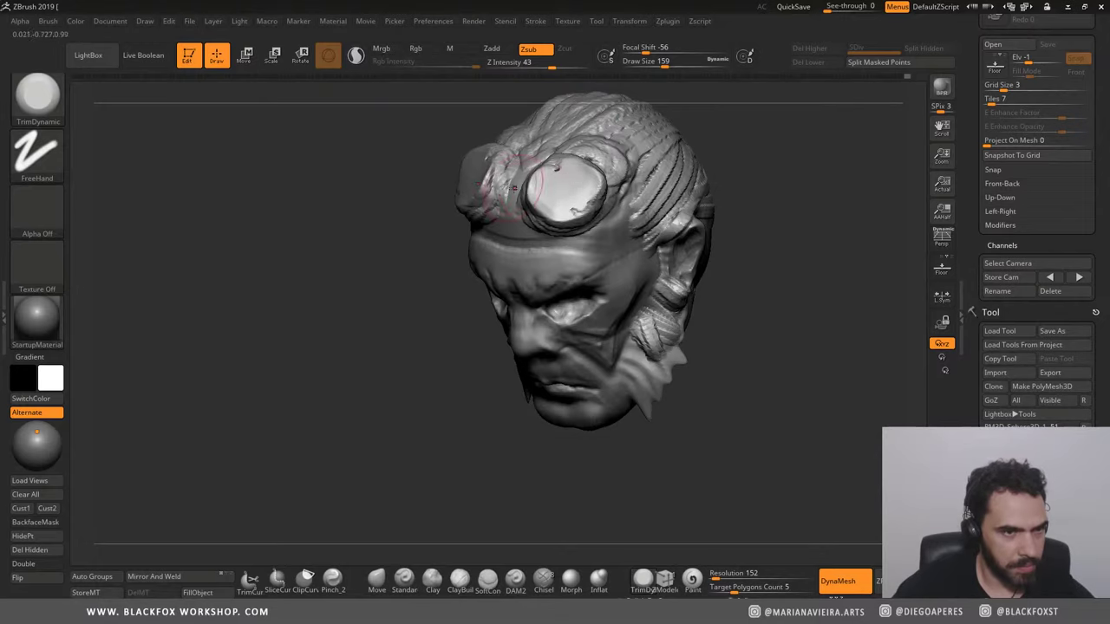
right_click_drag(514, 187, 382, 162, "shift")
right_click_drag(317, 173, 289, 181, "ctrl")
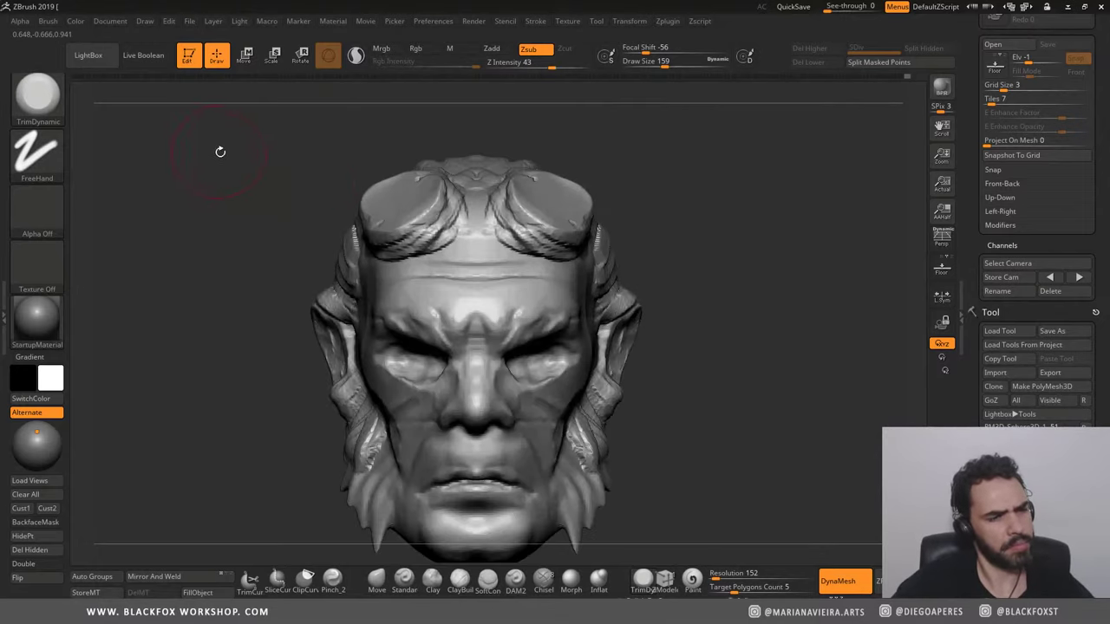
left_click_drag(245, 173, 404, 579)
left_click(458, 580)
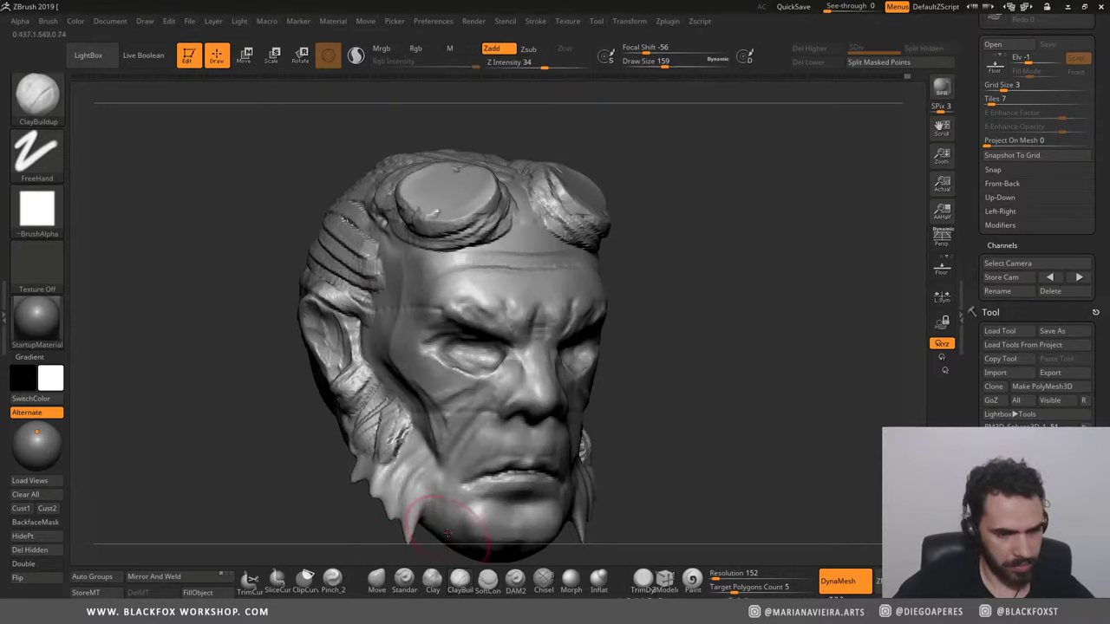
key("bracketleft")
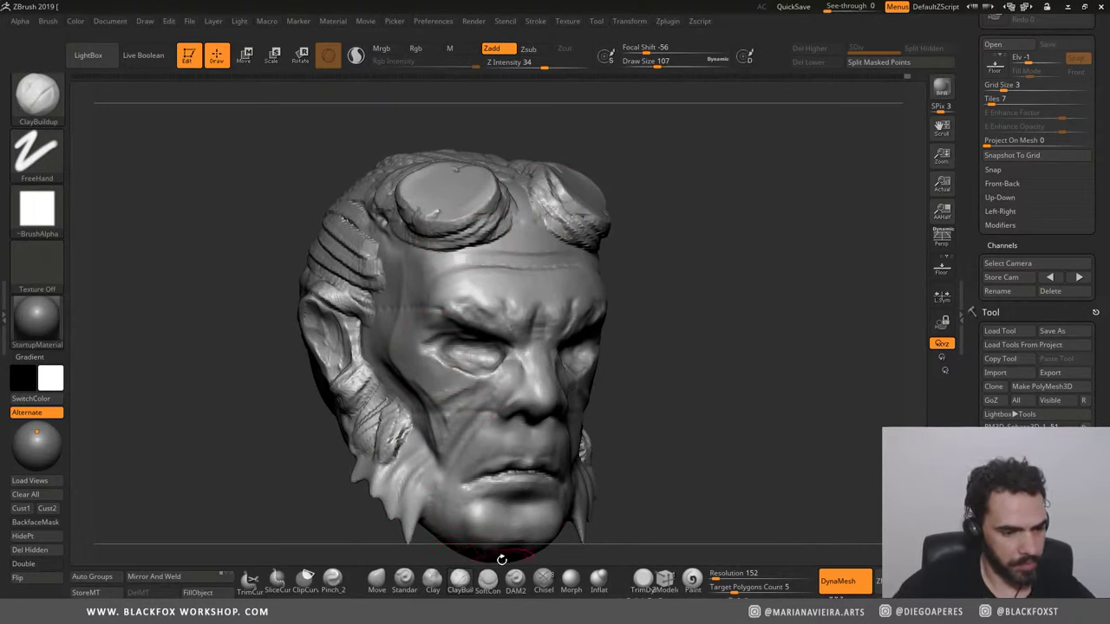
left_click(642, 579)
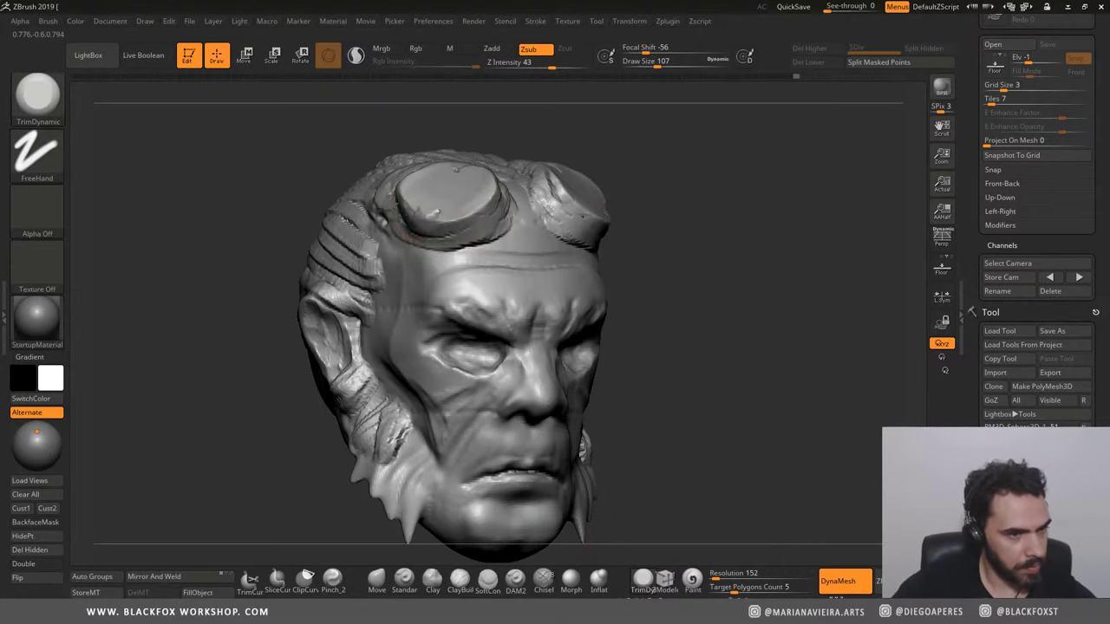
left_click_drag(677, 286, 763, 286)
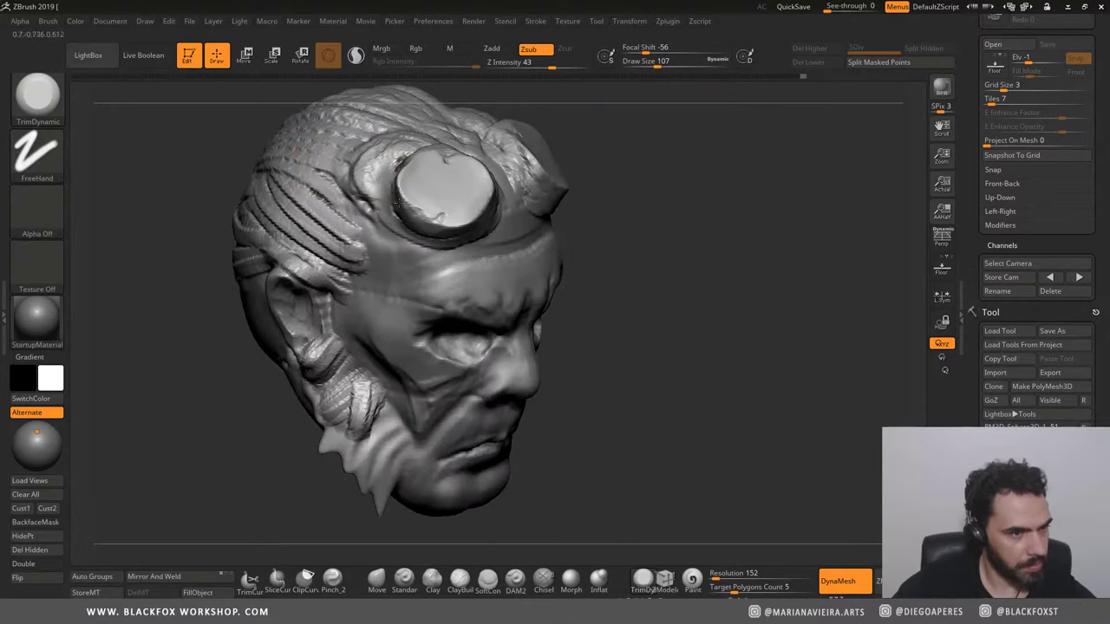
left_click_drag(659, 217, 608, 260)
mouse_move(369, 138)
left_mouse_down()
mouse_move(407, 148)
mouse_move(403, 130)
mouse_move(391, 134)
mouse_move(382, 165)
mouse_move(338, 173)
mouse_move(364, 117)
left_mouse_up()
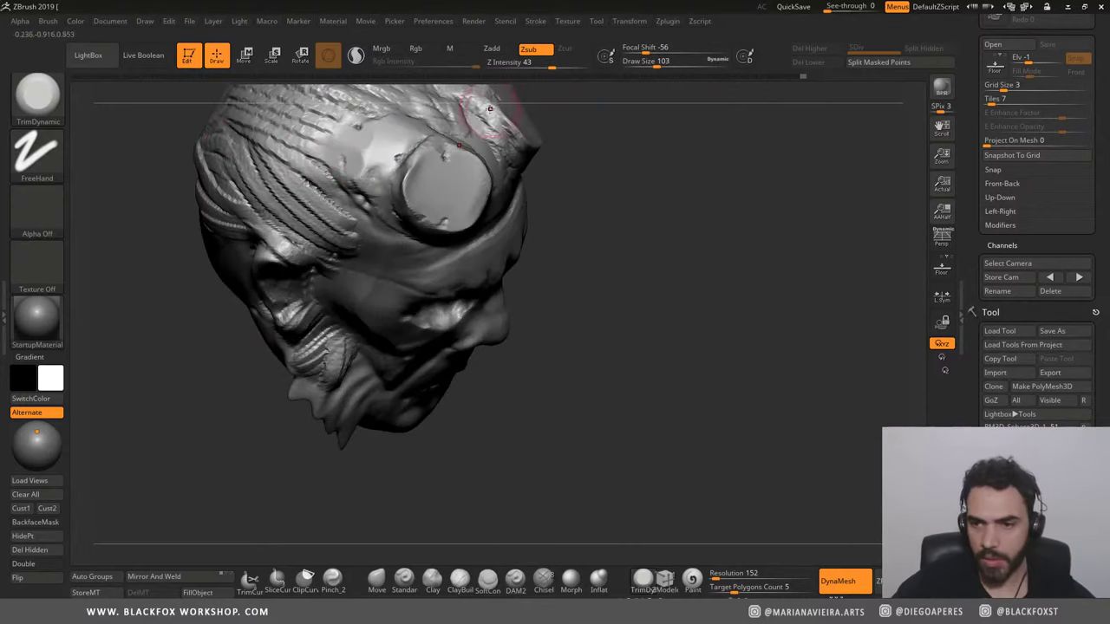
left_click_drag(651, 275, 626, 254, "shift")
Step: Frame the whole head face-on in the front view
left_click_drag(743, 268, 284, 274)
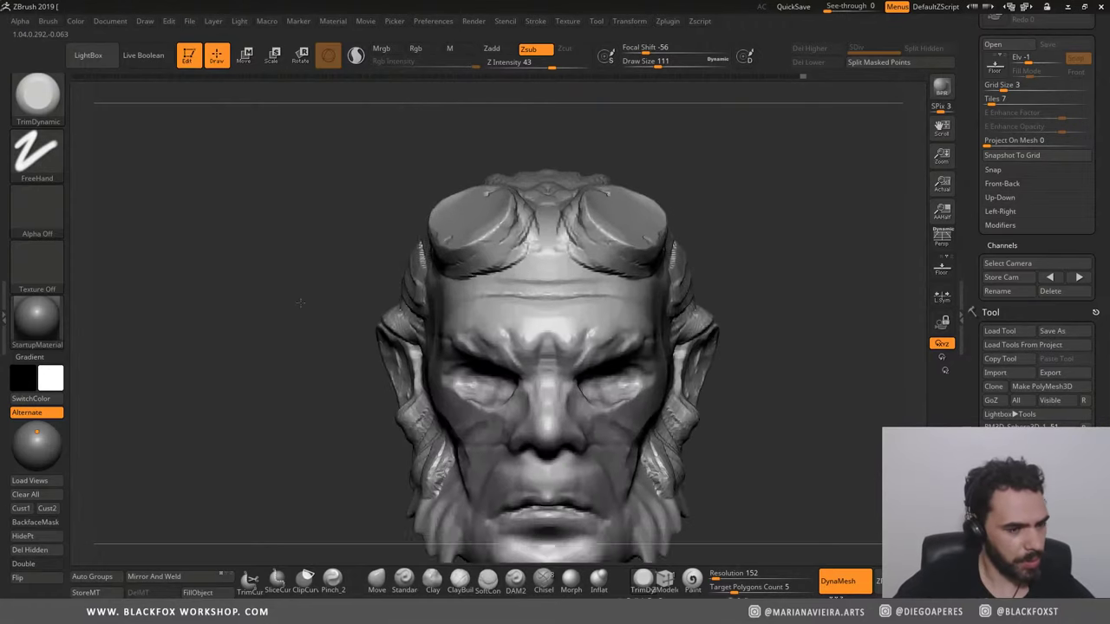
left_click_drag(283, 275, 352, 334)
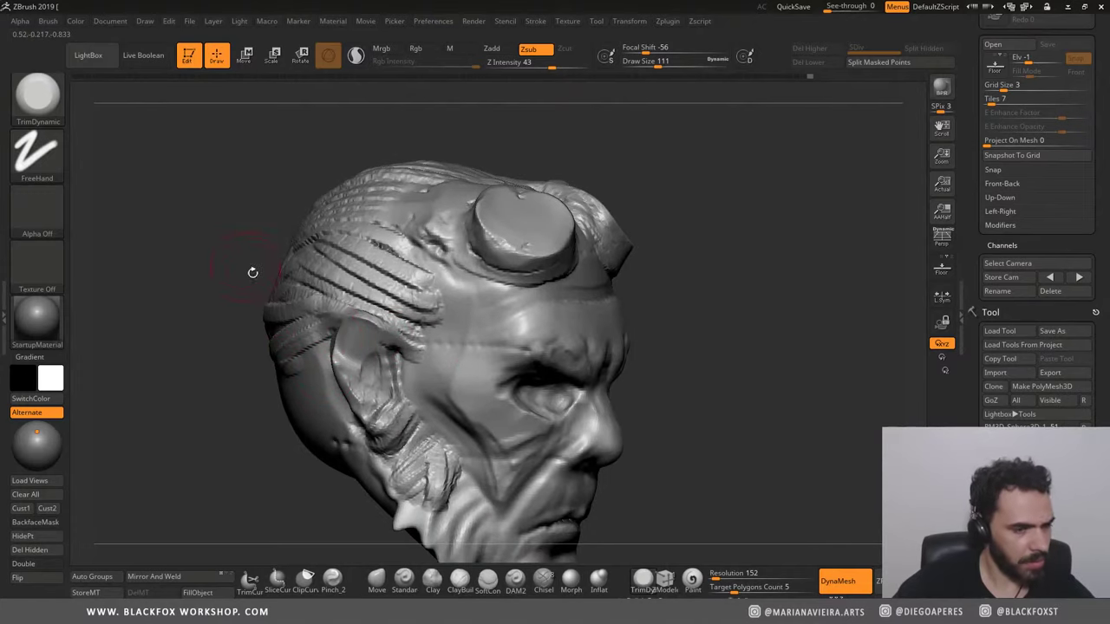
mouse_move(250, 272)
left_mouse_down()
mouse_move(234, 239)
mouse_move(287, 295)
left_mouse_up()
key("f")
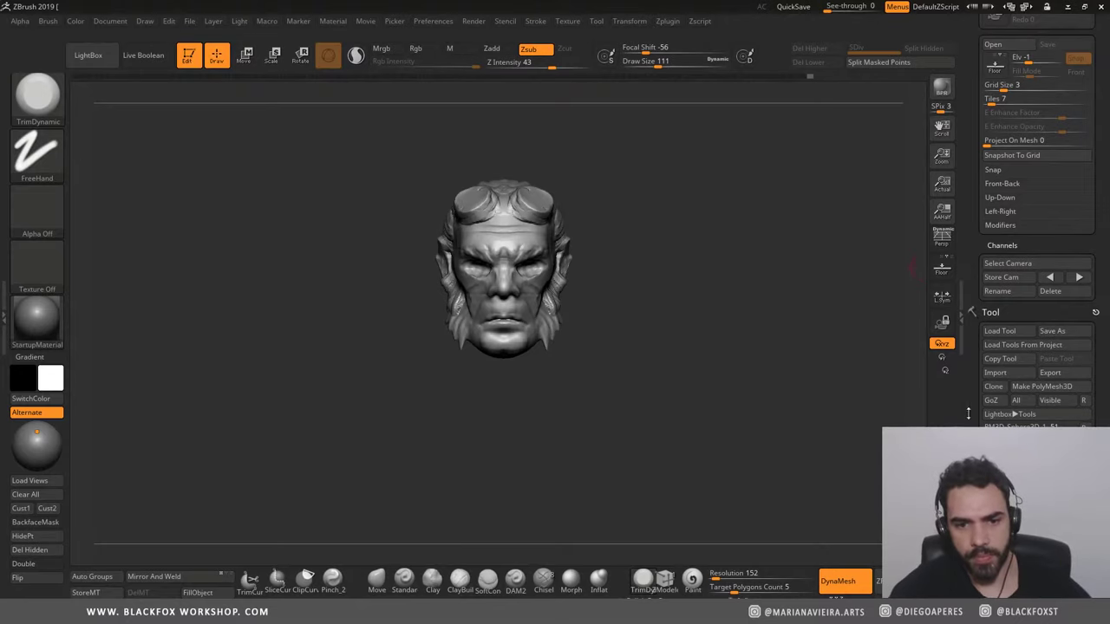
Step: Insert a Sphere3D as a new subtool
scroll(1036, 261, "down", 2)
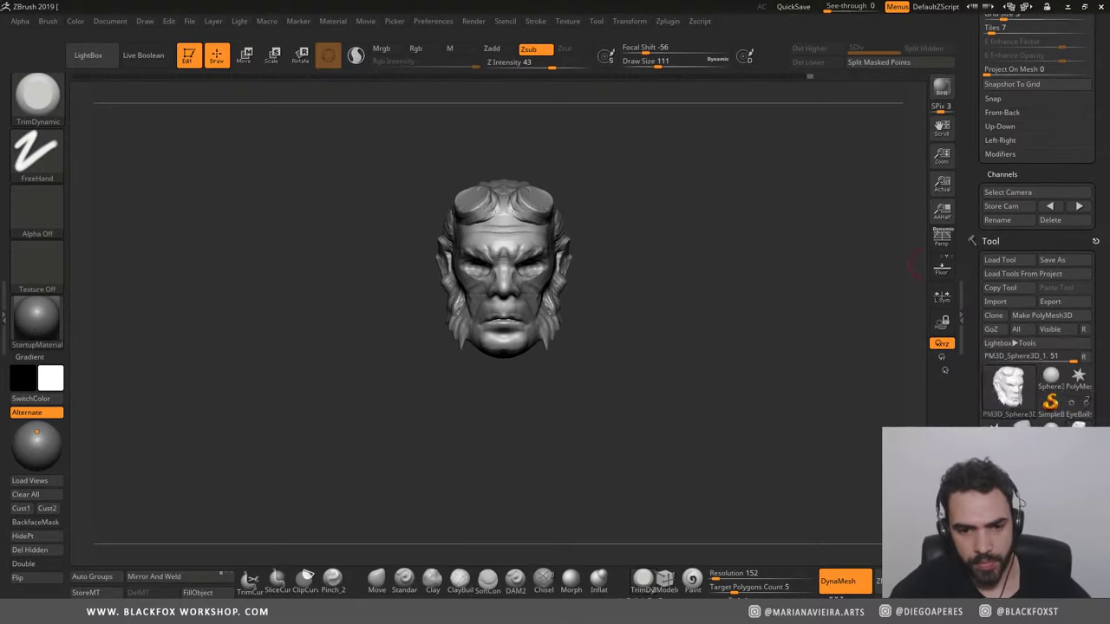
scroll(1041, 243, "down", 3)
scroll(1045, 235, "down", 2)
scroll(1045, 231, "down", 2)
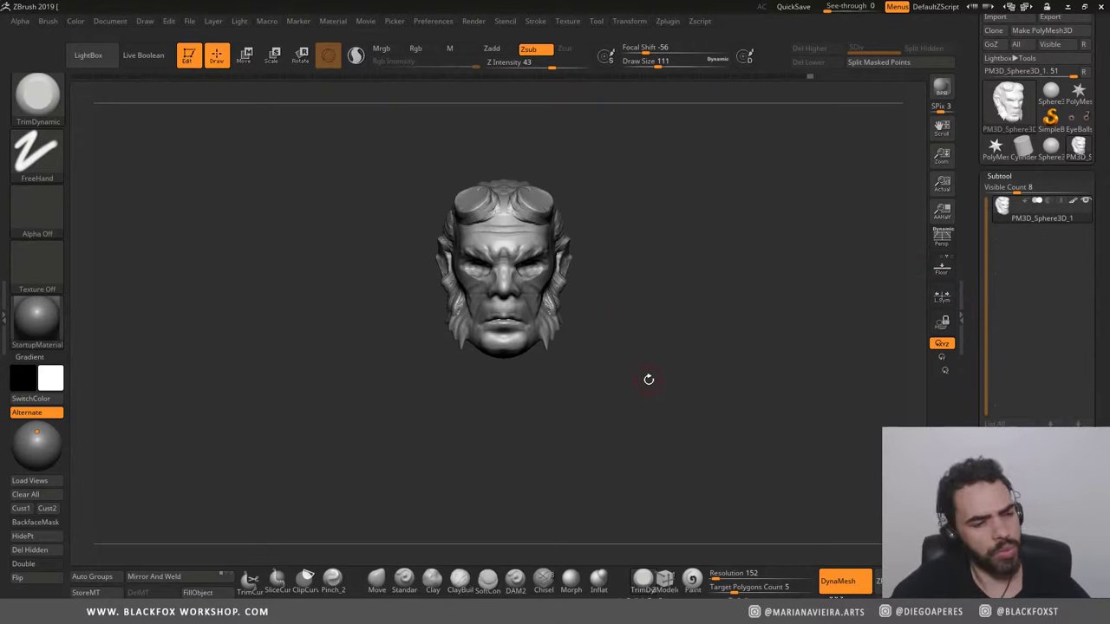
mouse_move(649, 379)
left_mouse_down()
mouse_move(654, 408)
mouse_move(771, 408)
left_mouse_up()
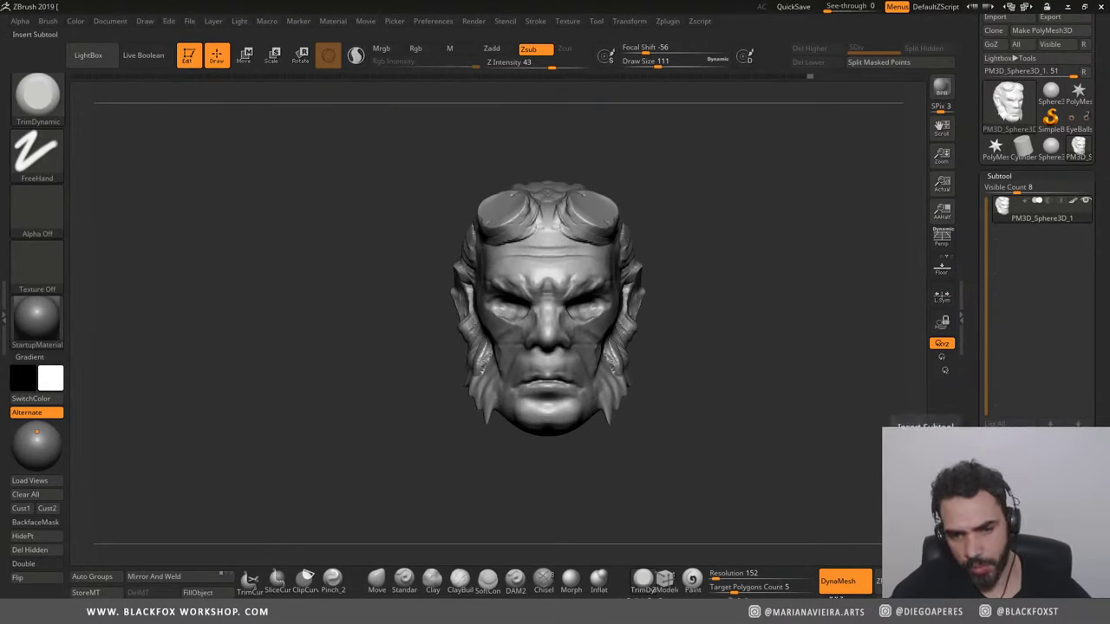
left_click(1006, 451)
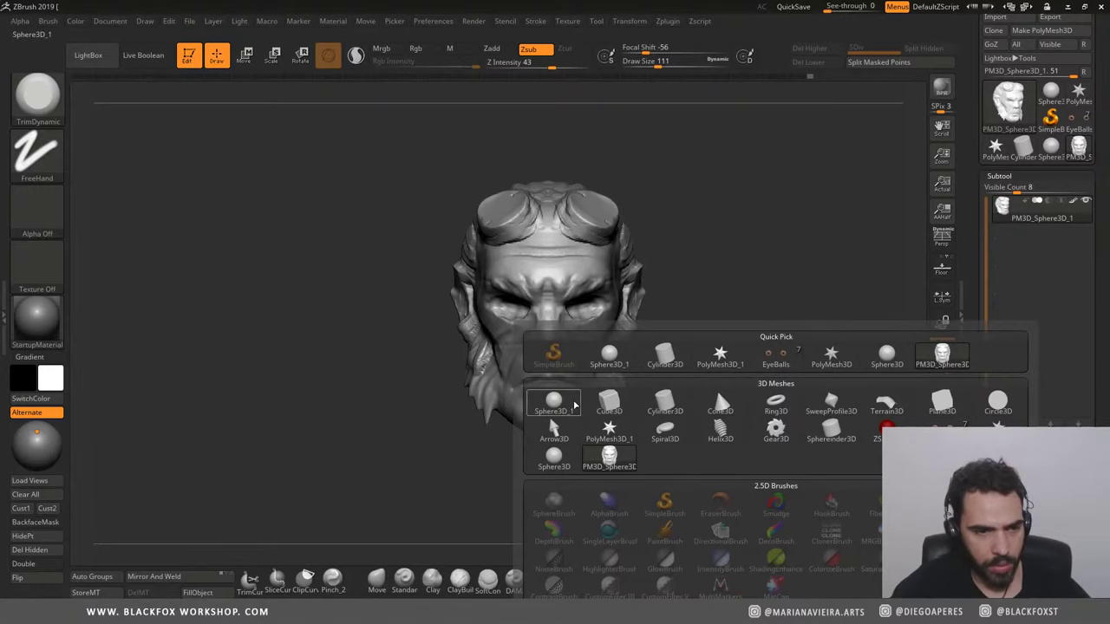
left_click(573, 405)
Step: Scale the sphere and stretch it into a tall egg positioned beneath the head
left_click_drag(317, 379, 359, 369)
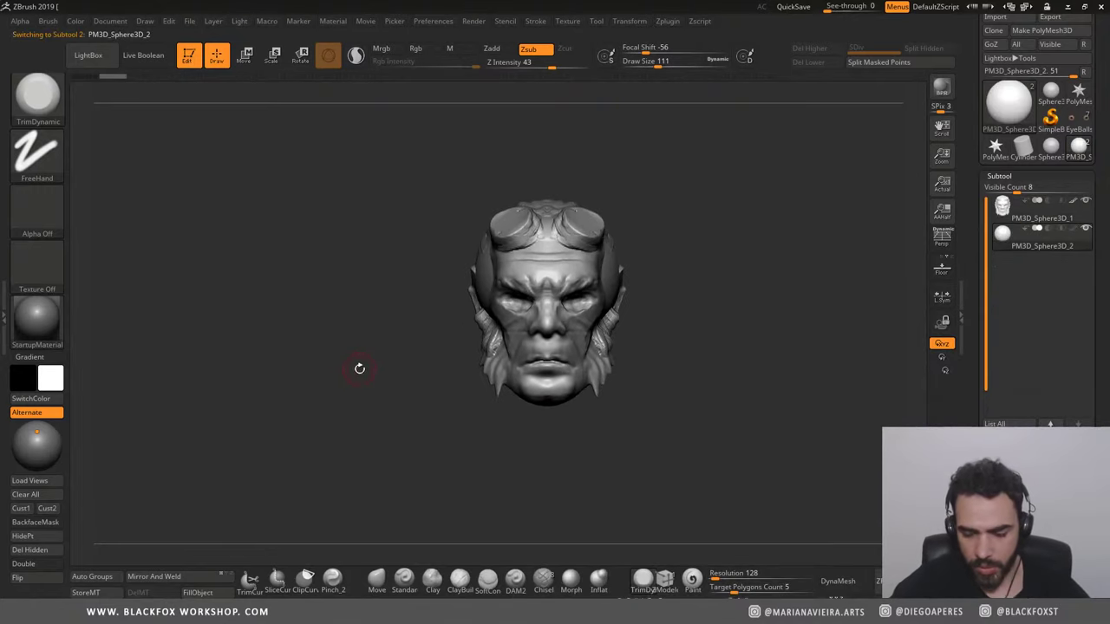
key("w")
left_click_drag(546, 386, 546, 421)
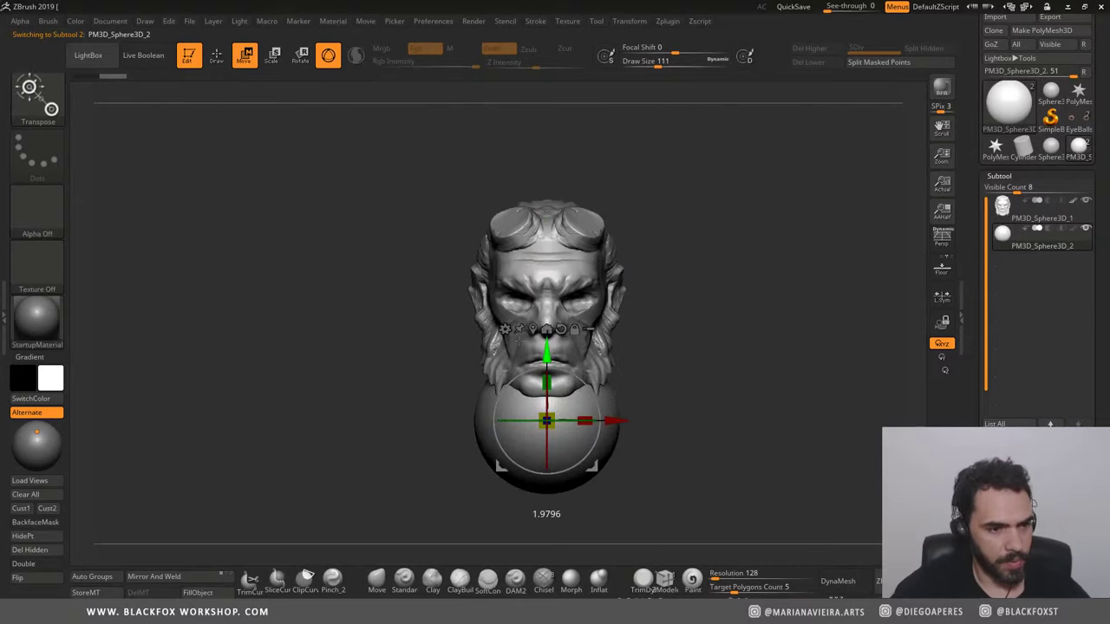
left_click_drag(476, 419, 566, 426)
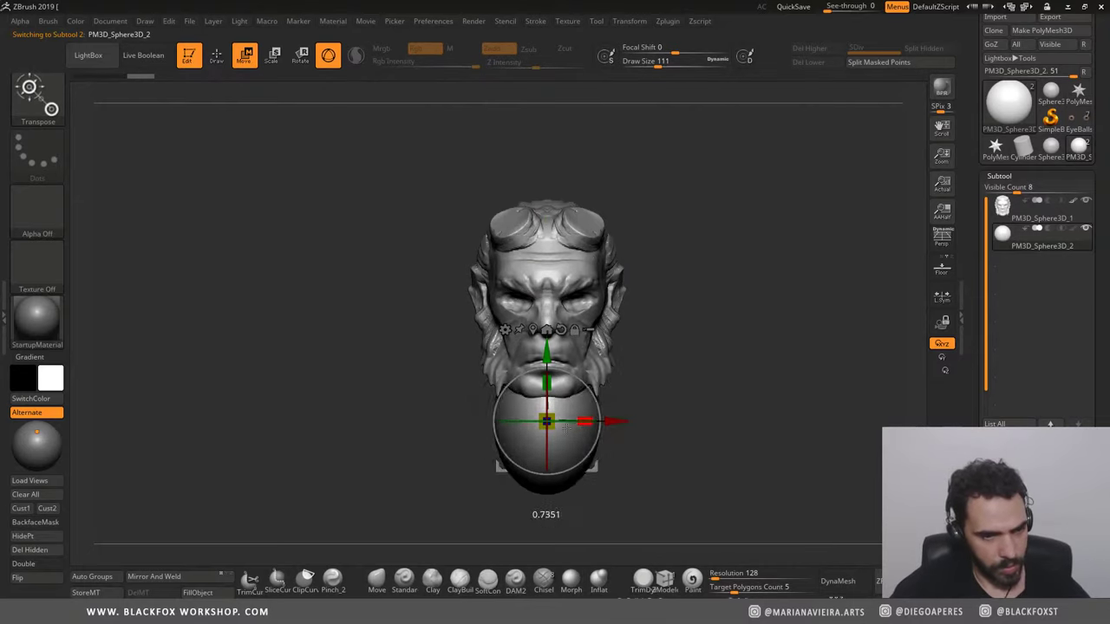
left_click_drag(321, 362, 407, 361, "shift")
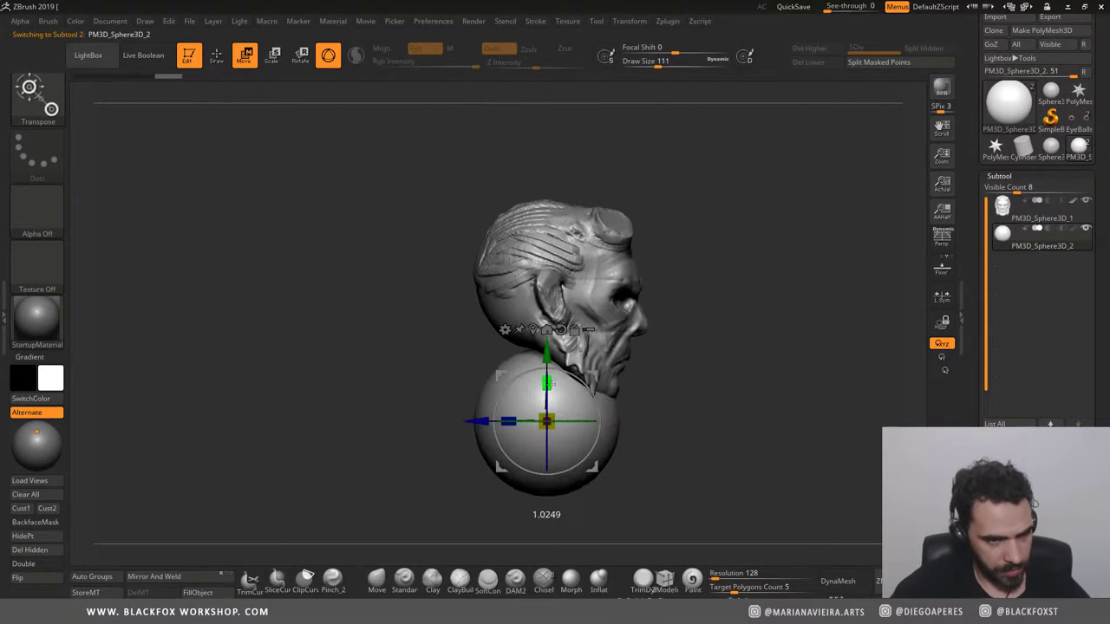
left_click_drag(547, 383, 535, 369)
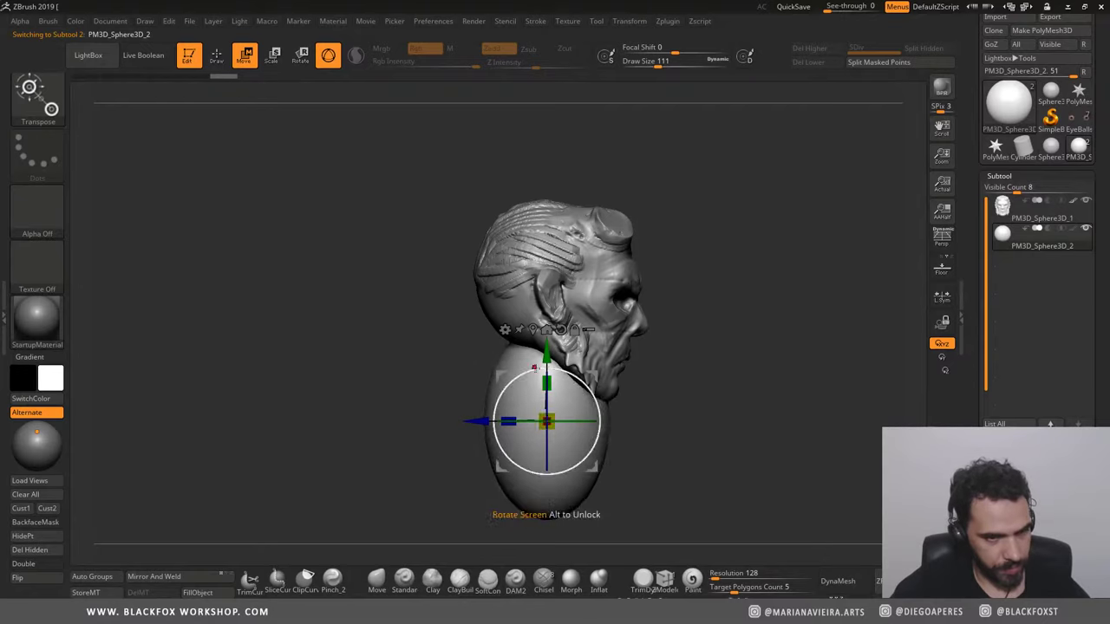
mouse_move(546, 423)
left_mouse_down()
mouse_move(546, 397)
mouse_move(488, 417)
left_mouse_up()
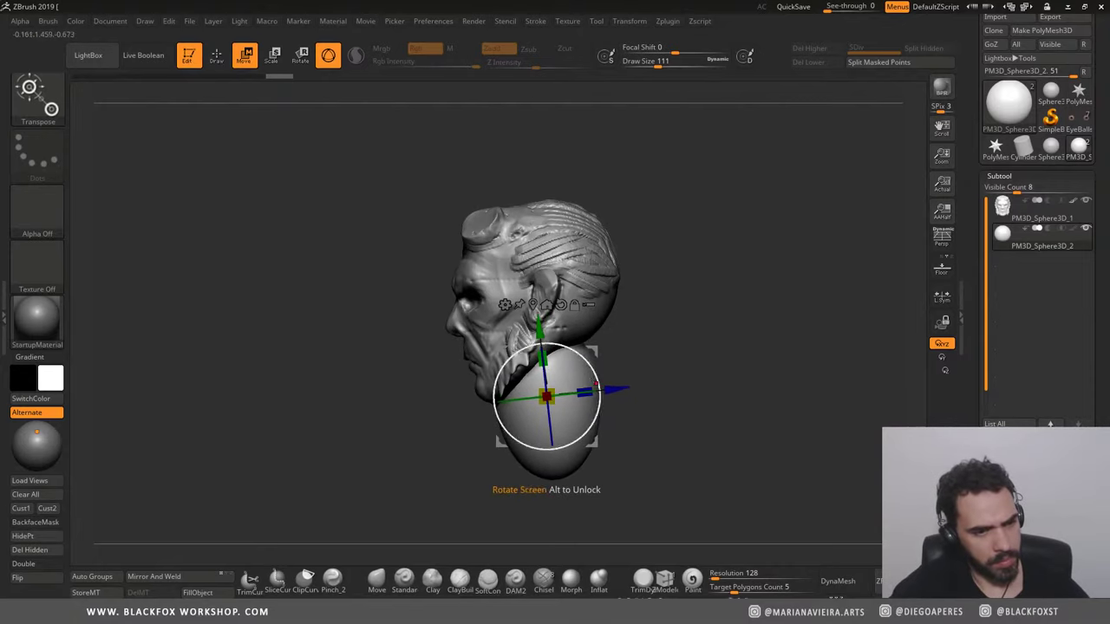
mouse_move(625, 386)
left_mouse_down()
mouse_move(639, 384)
mouse_move(507, 425)
left_mouse_up()
Step: Pull the egg out into wide shoulders and a chest tapering to a point with Move
key("q")
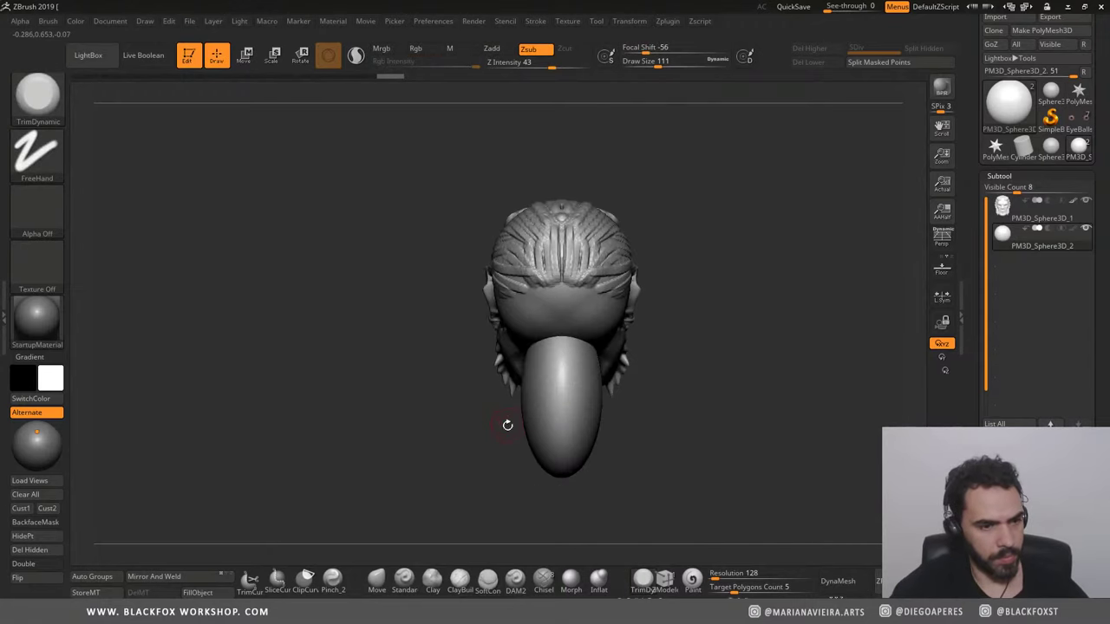
left_click(378, 589)
key("space")
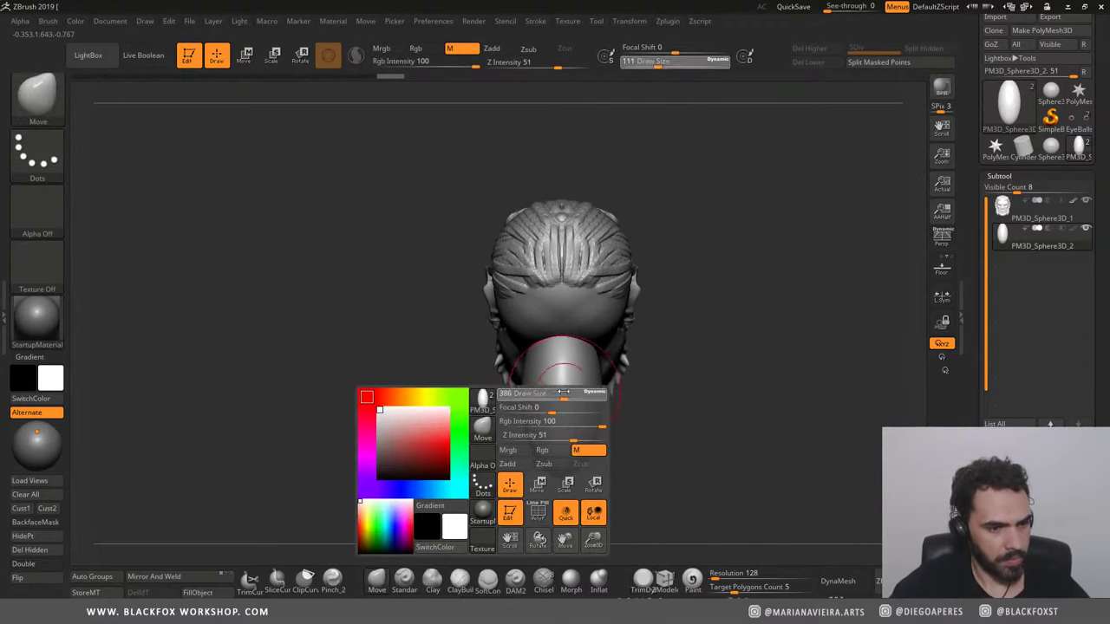
left_click_drag(523, 426, 222, 495)
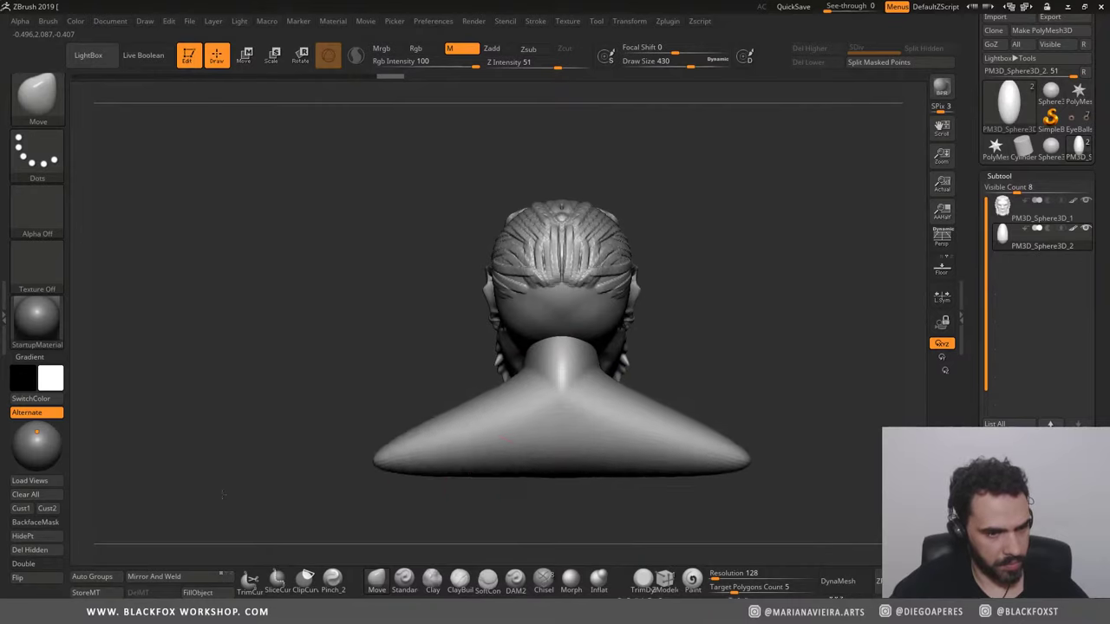
left_click_drag(260, 364, 261, 343)
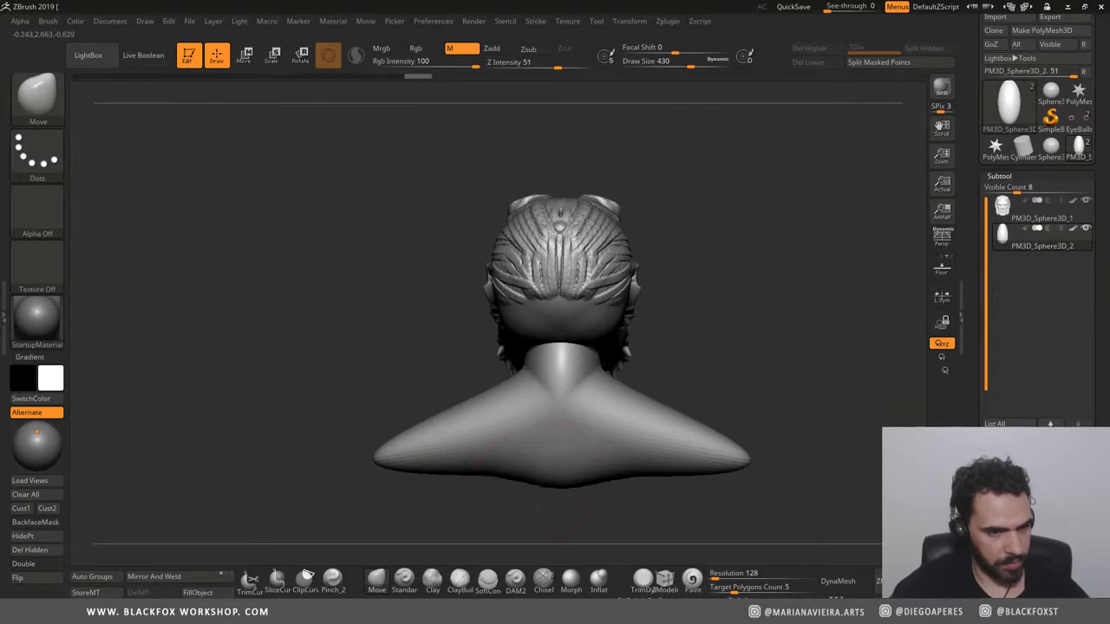
left_click_drag(560, 475, 560, 539)
mouse_move(491, 483)
left_mouse_down()
mouse_move(483, 513)
mouse_move(429, 480)
mouse_move(459, 525)
left_mouse_up()
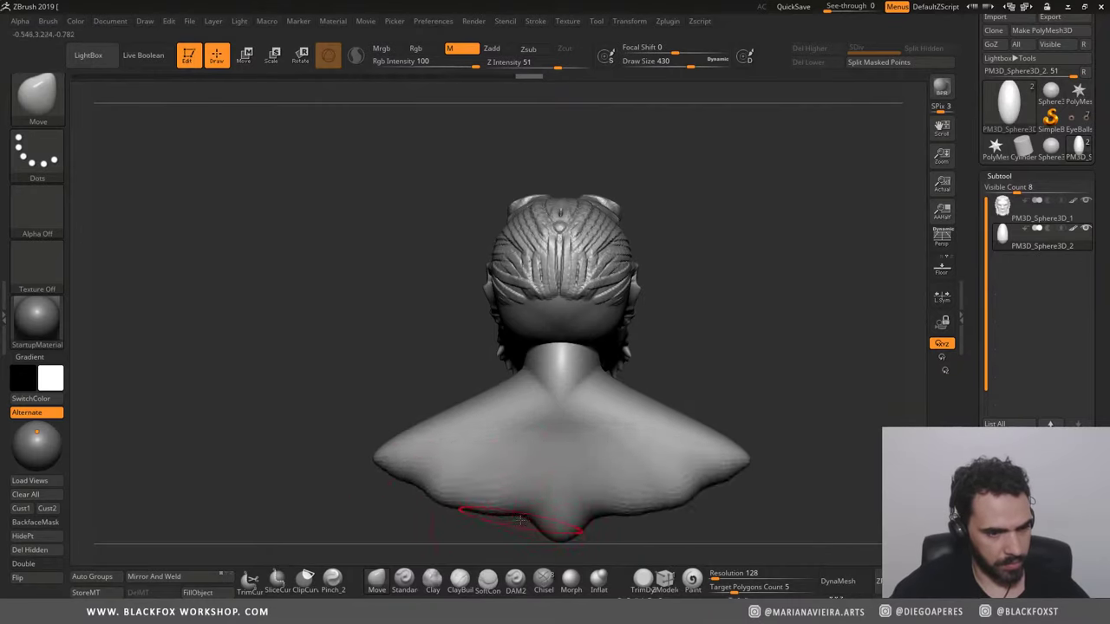
mouse_move(342, 425)
left_mouse_down()
mouse_move(317, 410)
mouse_move(543, 391)
mouse_move(704, 347)
mouse_move(672, 365)
left_mouse_up()
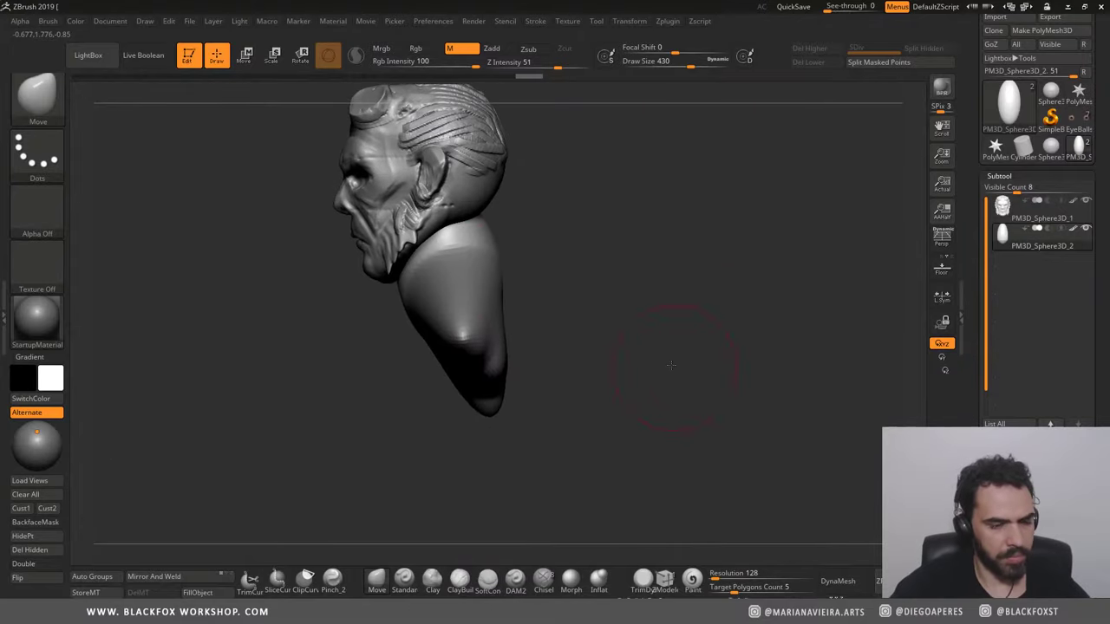
key("ctrl+z")
key("ctrl+shift+z")
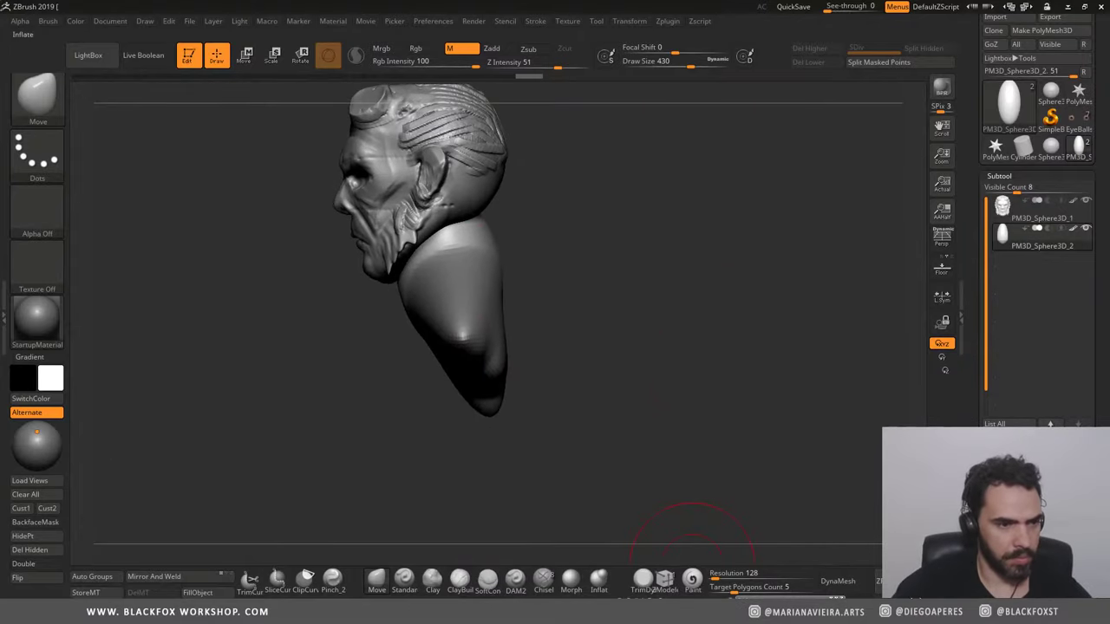
key("ctrl+z")
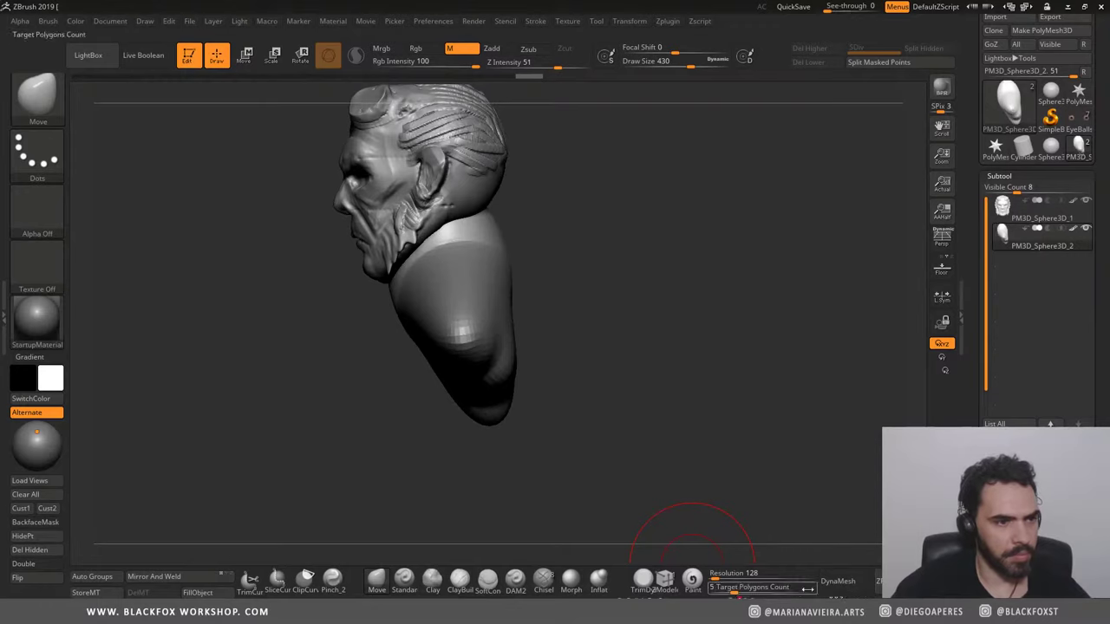
key("ctrl+shift+z")
key("ctrl+z")
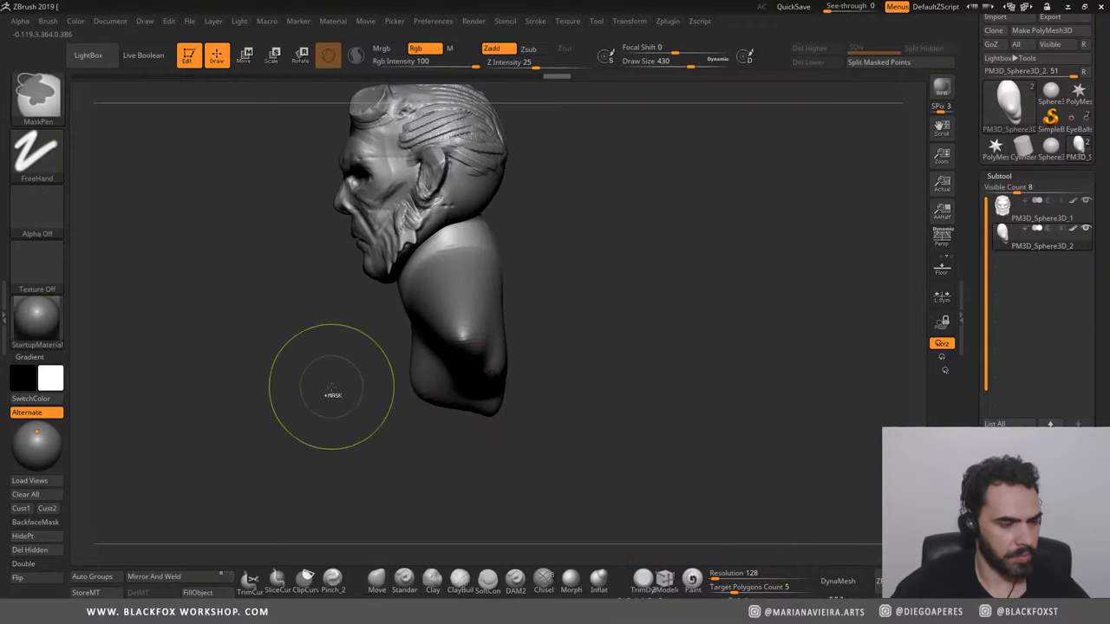
key("ctrl+shift+z")
Step: Raise Draw Size to 825 and broaden the shoulder tops and shape the back
key("space")
mouse_move(320, 397)
left_mouse_down()
mouse_move(347, 382)
mouse_move(389, 405)
left_mouse_up()
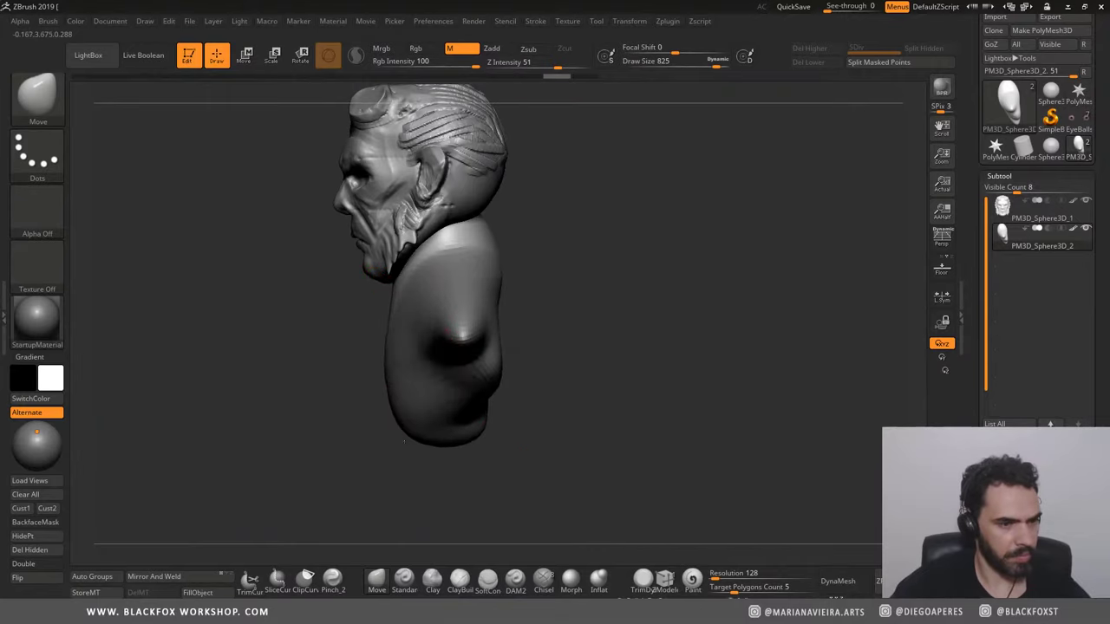
mouse_move(317, 419)
left_mouse_down()
mouse_move(462, 362)
mouse_move(396, 408)
mouse_move(494, 486)
left_mouse_up()
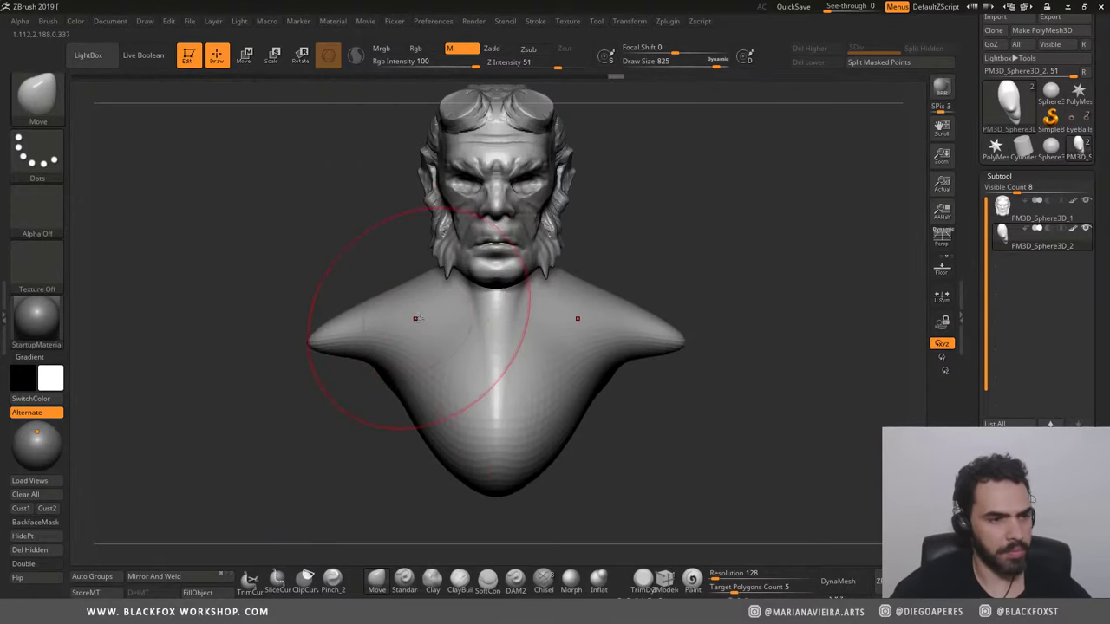
left_click_drag(396, 271, 415, 232)
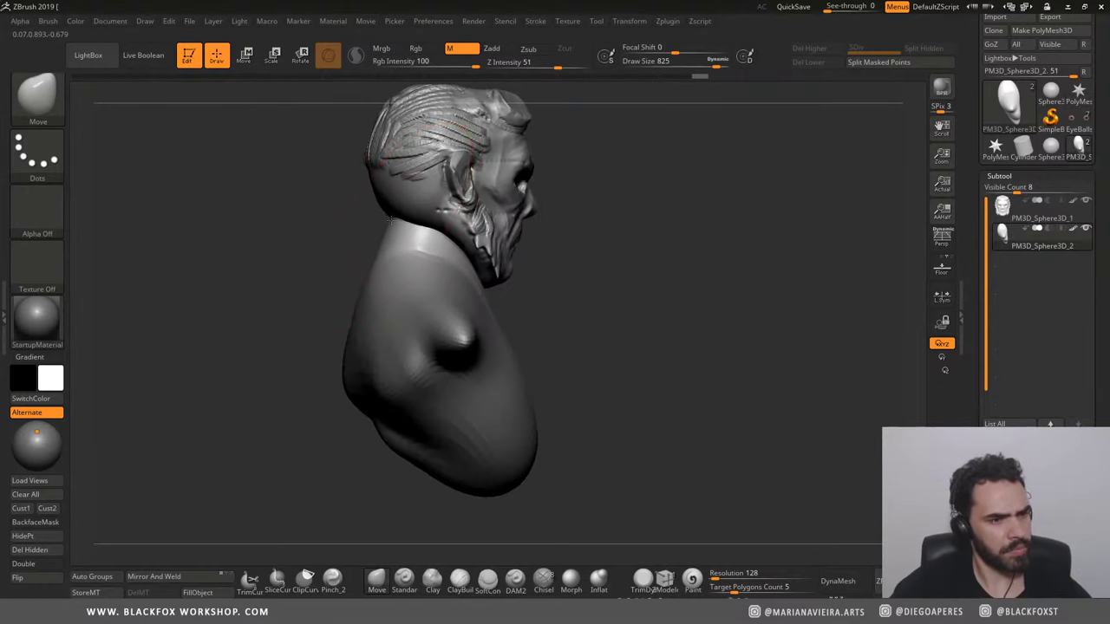
left_click_drag(370, 270, 346, 373)
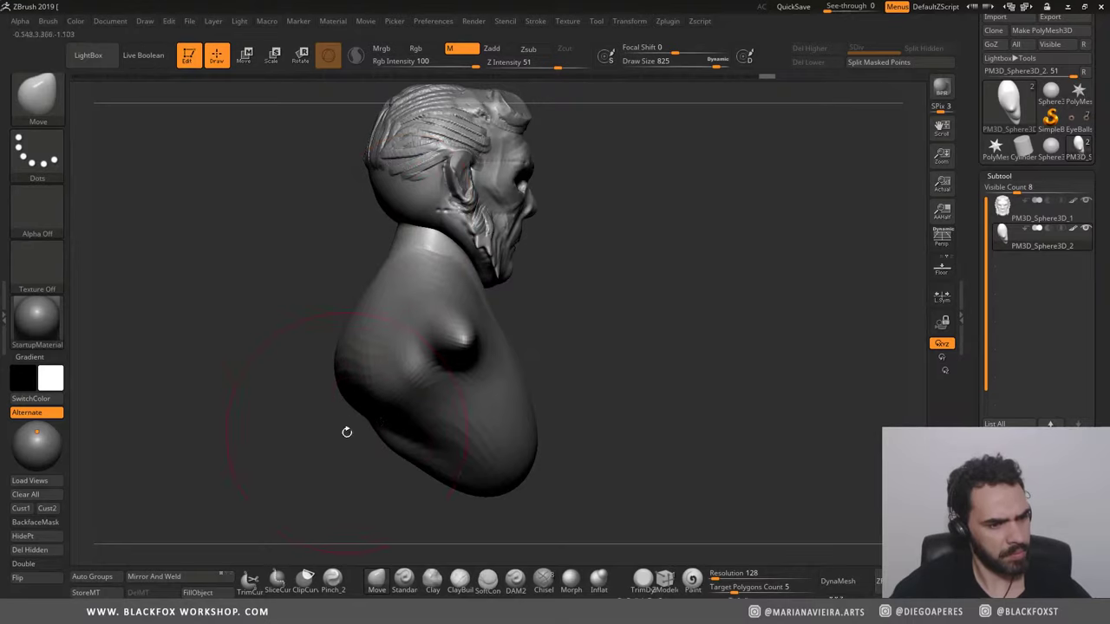
left_click_drag(364, 425, 415, 395)
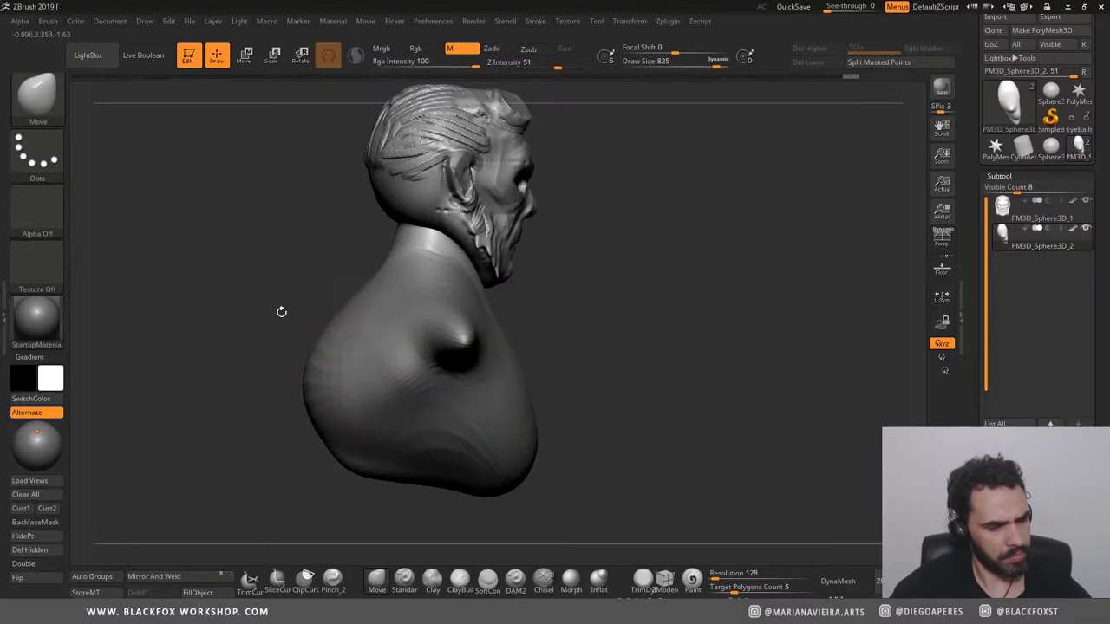
left_click_drag(280, 310, 281, 378)
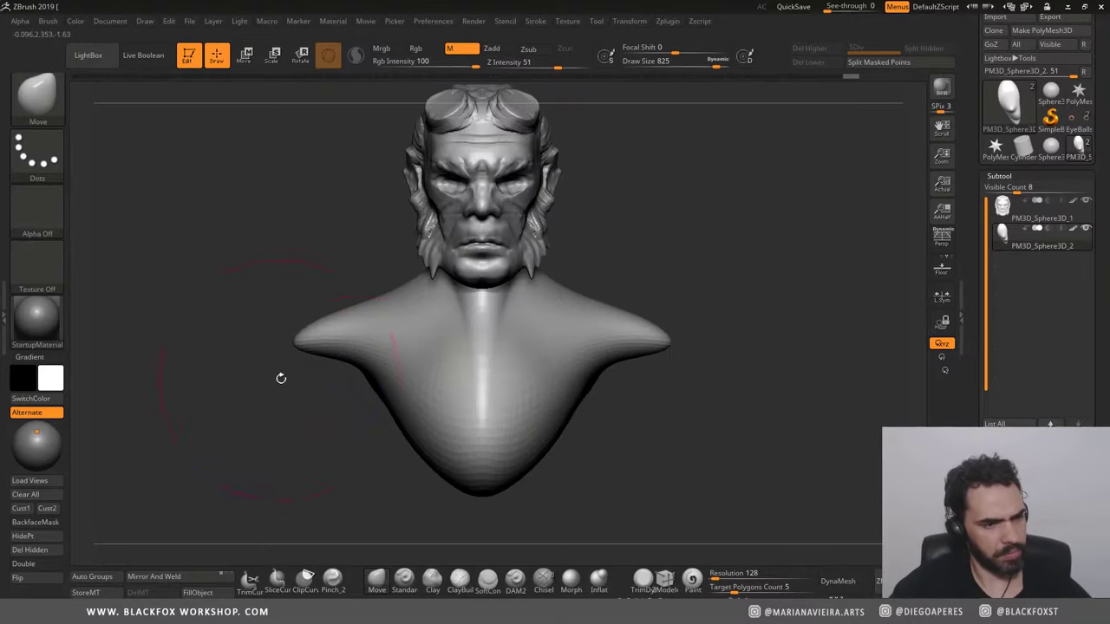
left_click(457, 580)
Step: Build up clay across both shoulders with the brush enlarged to size 372
left_click_drag(359, 341, 314, 347)
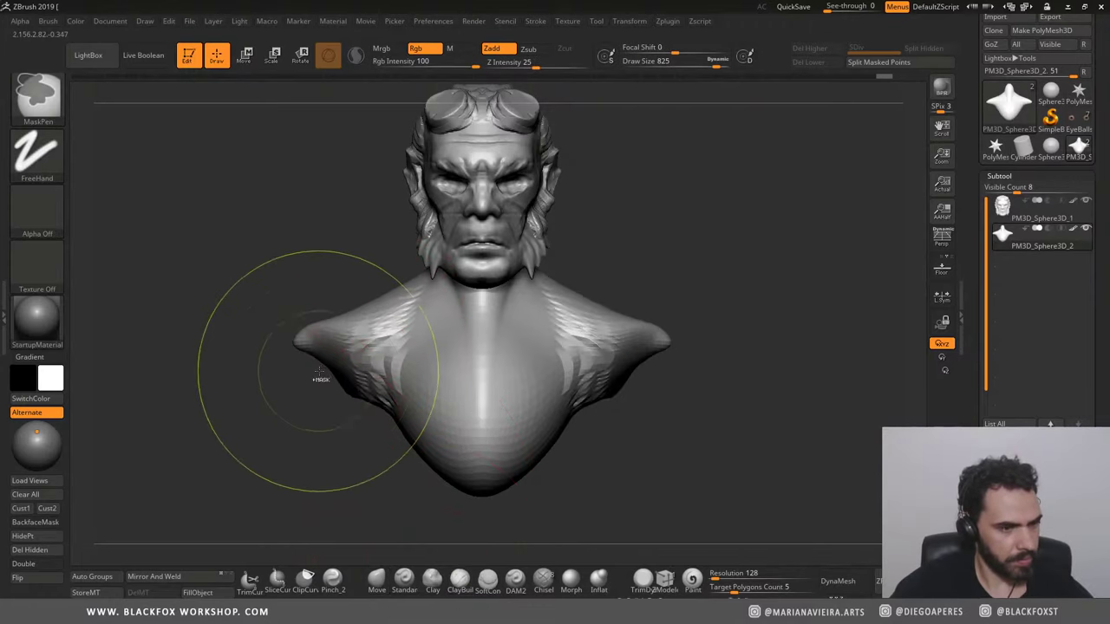
key("ctrl+z")
key("space")
left_click_drag(276, 393, 290, 393)
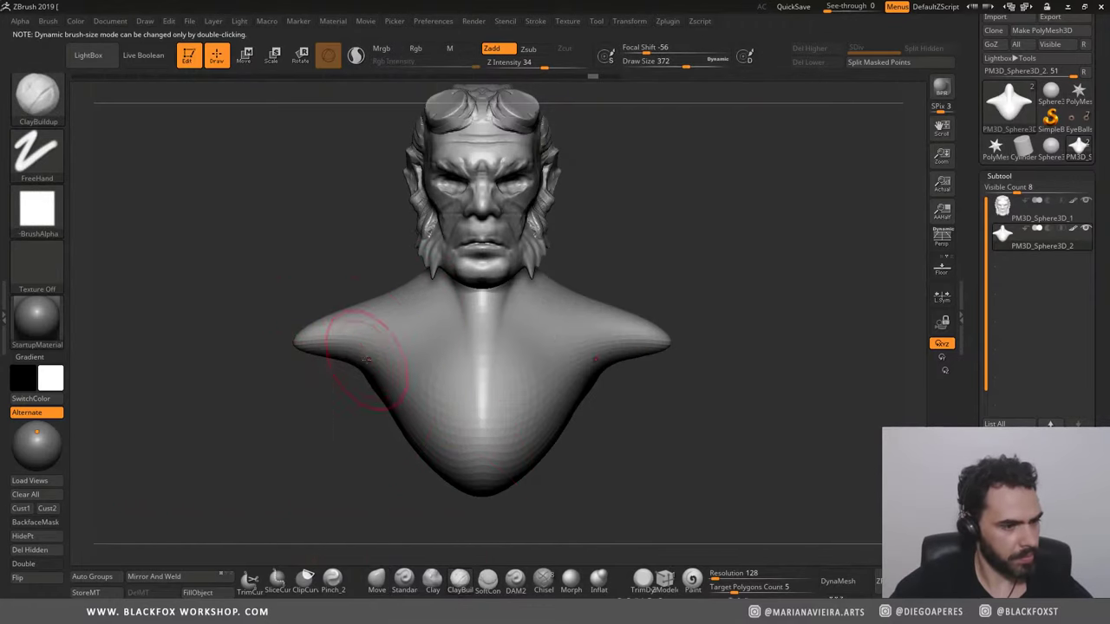
left_click_drag(347, 347, 312, 373)
left_click_drag(312, 330, 286, 347)
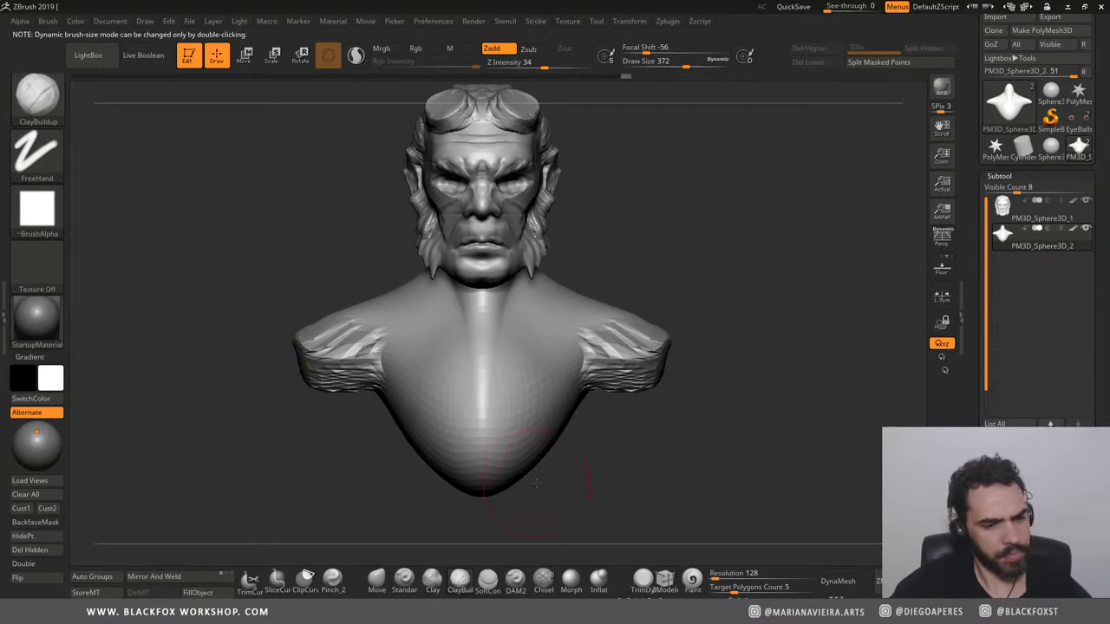
Step: DynaMesh the bust and try smoothing the shoulders, then undo the smoothing
left_click(836, 581)
left_click_drag(384, 347, 334, 343, "shift")
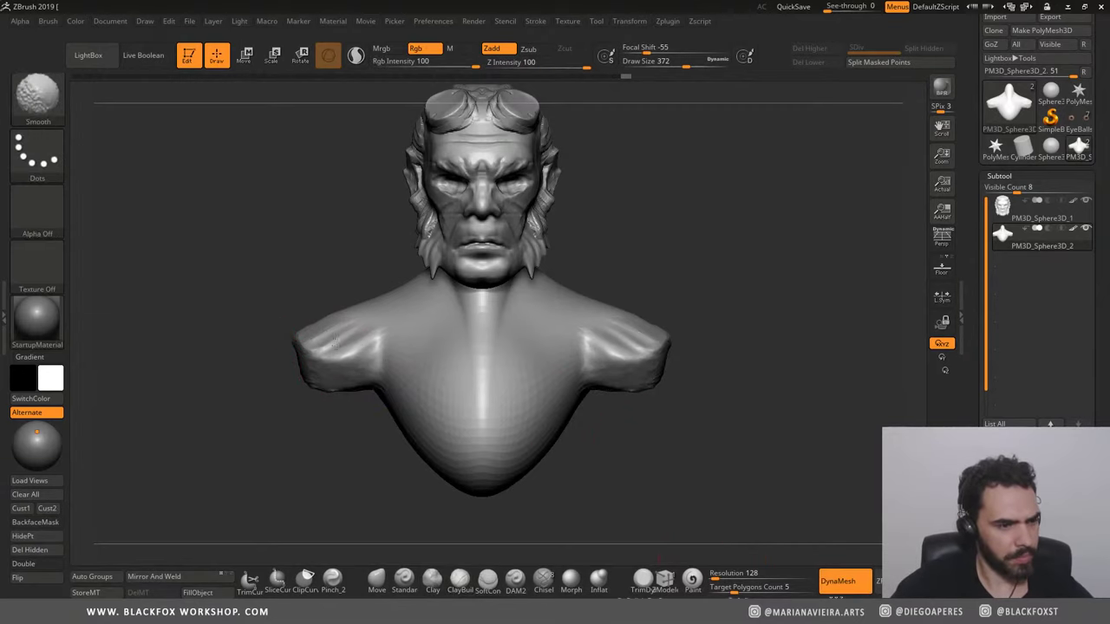
left_click_drag(663, 434, 656, 466, "alt")
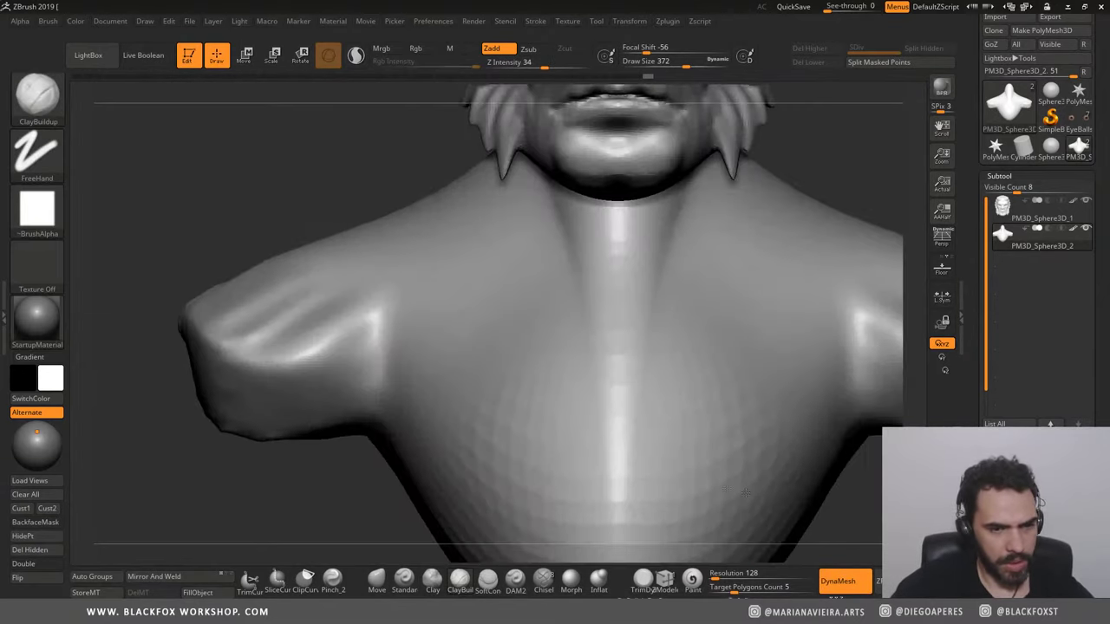
key("ctrl+z")
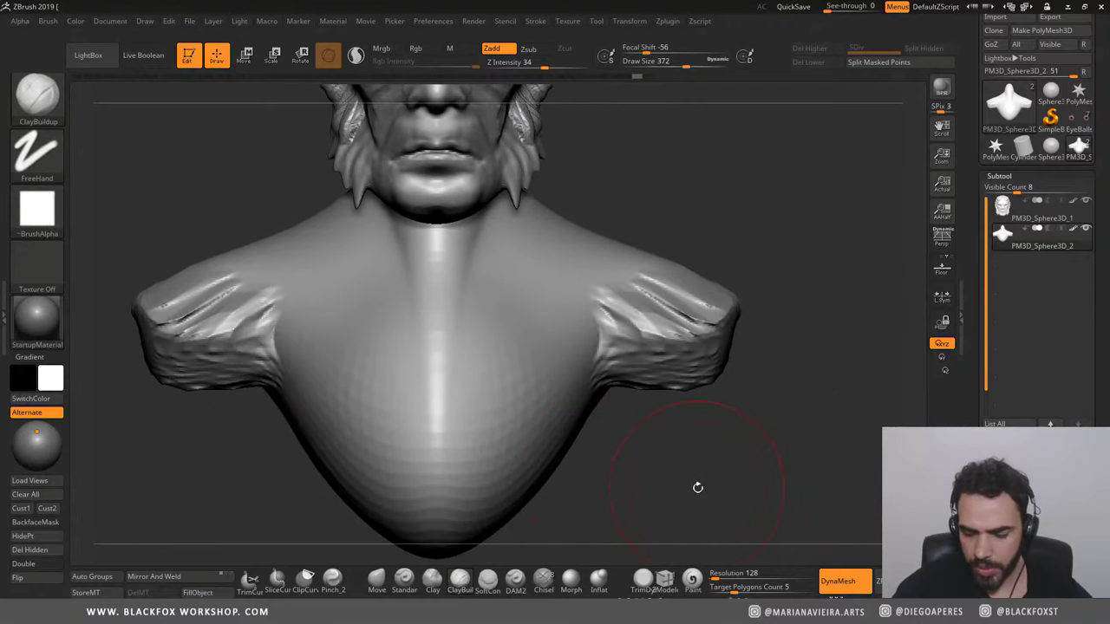
Step: Set the DynaMesh resolution to 80 and remesh the torso
left_click(697, 488, "ctrl")
left_click(712, 562, "ctrl")
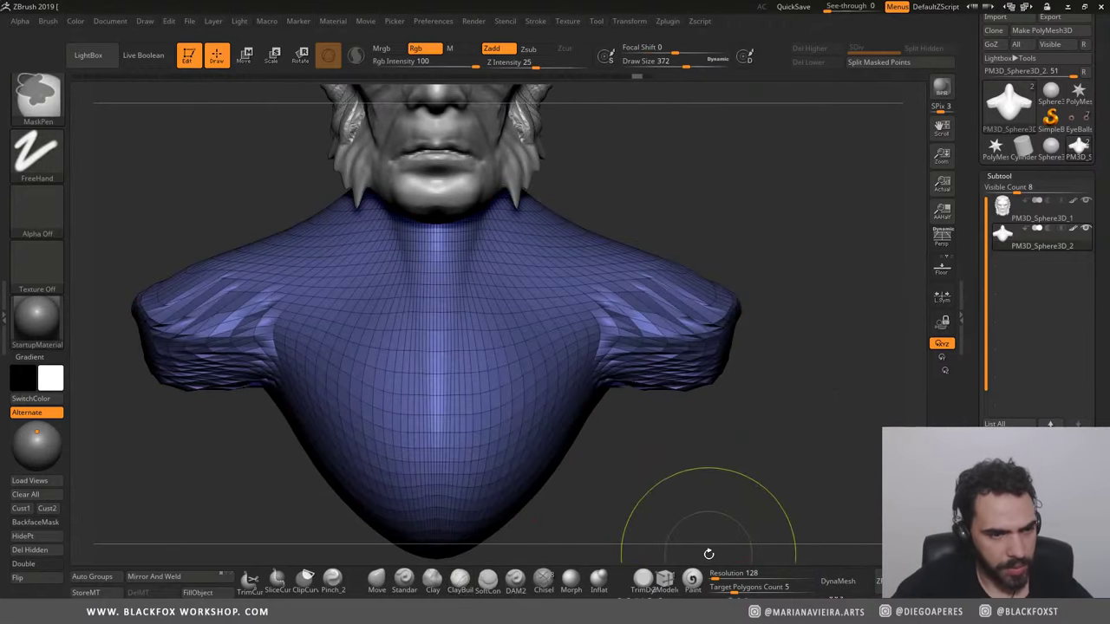
left_click(717, 574)
type("104")
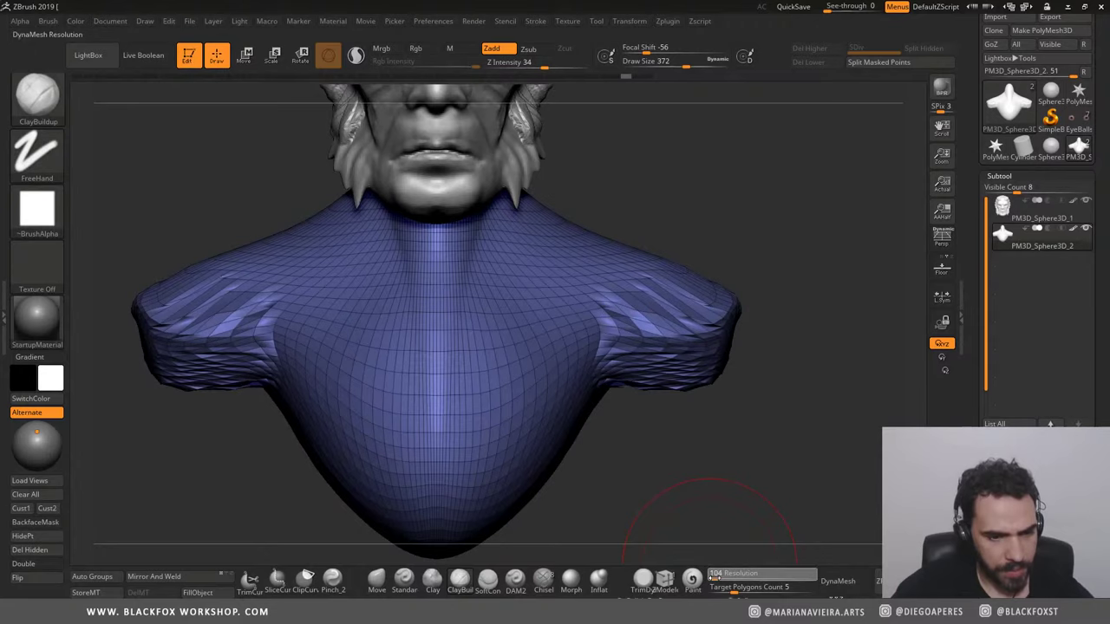
key("BackSpace")
key("BackSpace")
type("80")
key("Return")
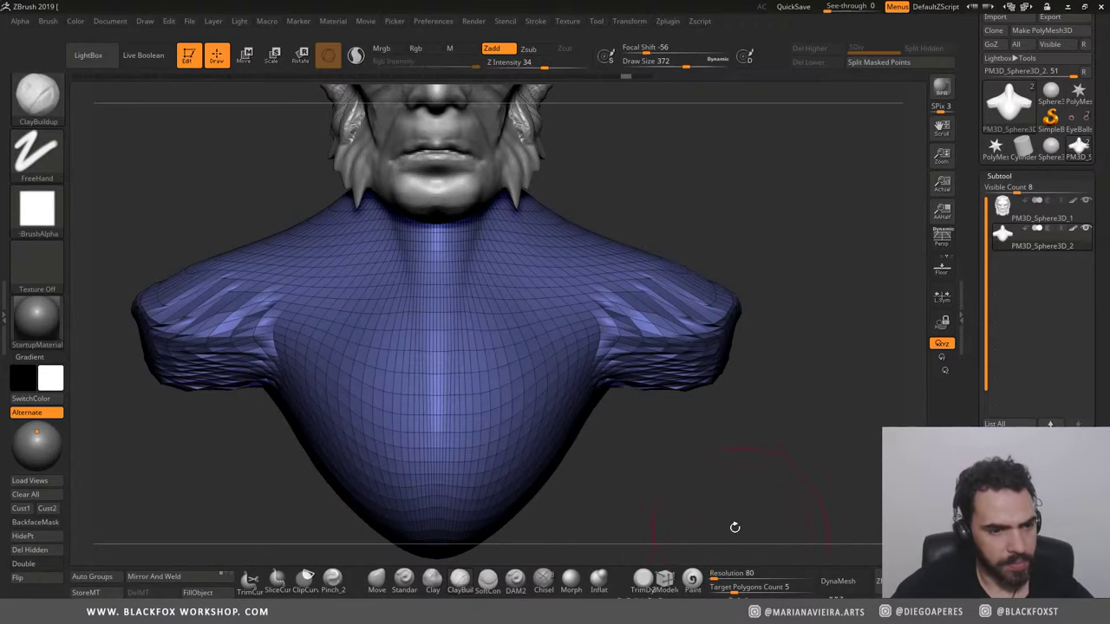
left_click(840, 582)
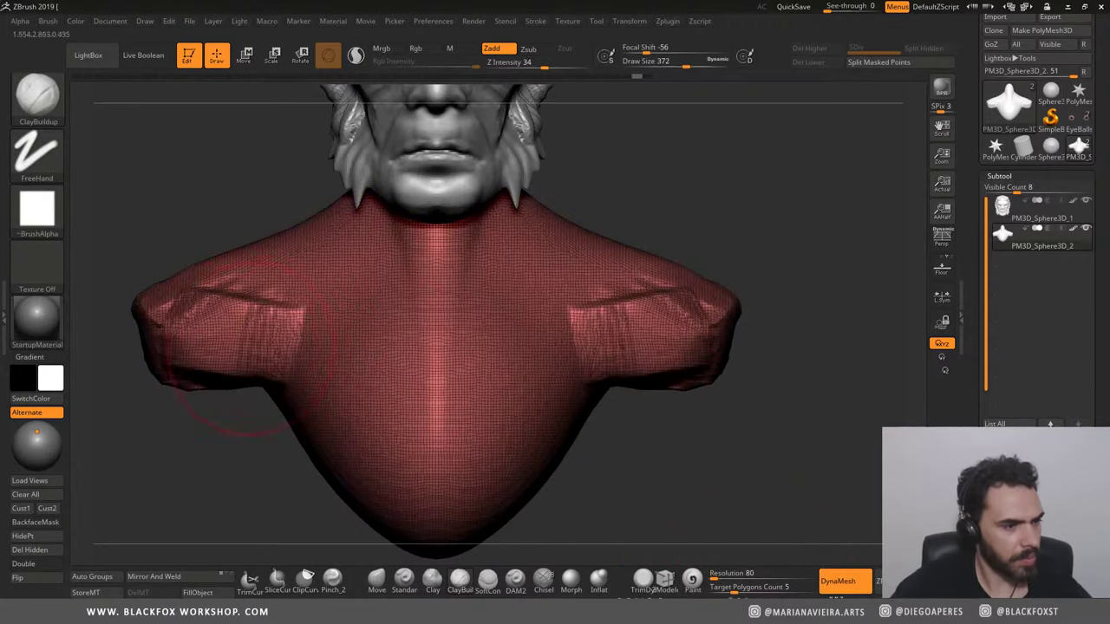
Step: Build up the chest lump and try striated muscle strokes on the back, undoing the last one
mouse_move(255, 339)
right_mouse_down("ctrl")
mouse_move(254, 251)
mouse_move(481, 306)
right_mouse_up("ctrl")
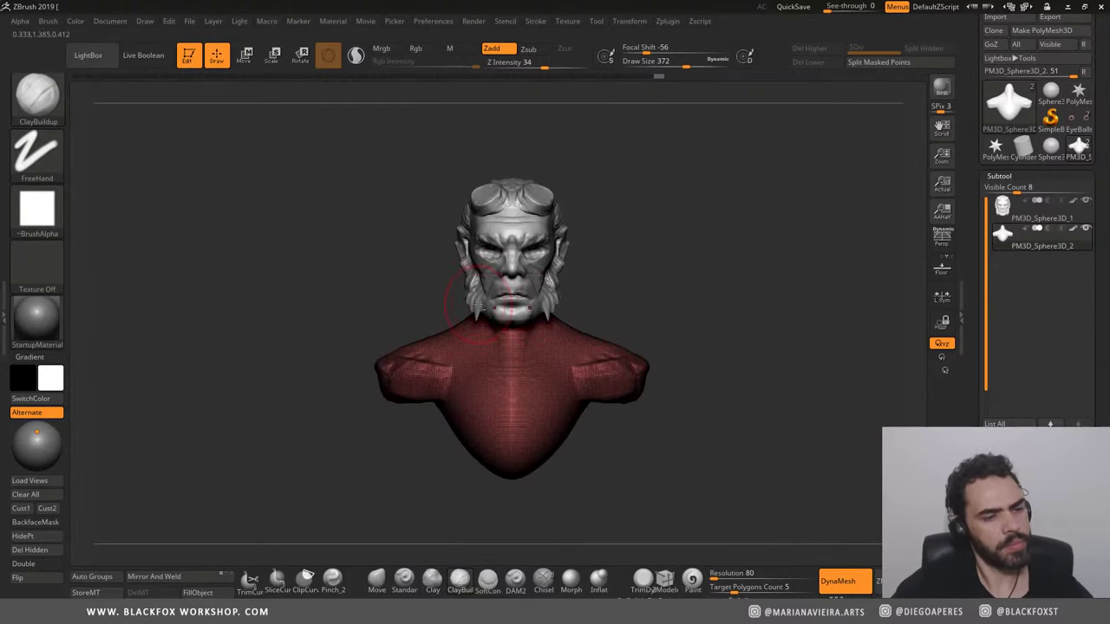
mouse_move(442, 384)
right_mouse_down()
mouse_move(270, 391)
mouse_move(423, 400)
right_mouse_up()
left_click_drag(423, 401, 394, 387)
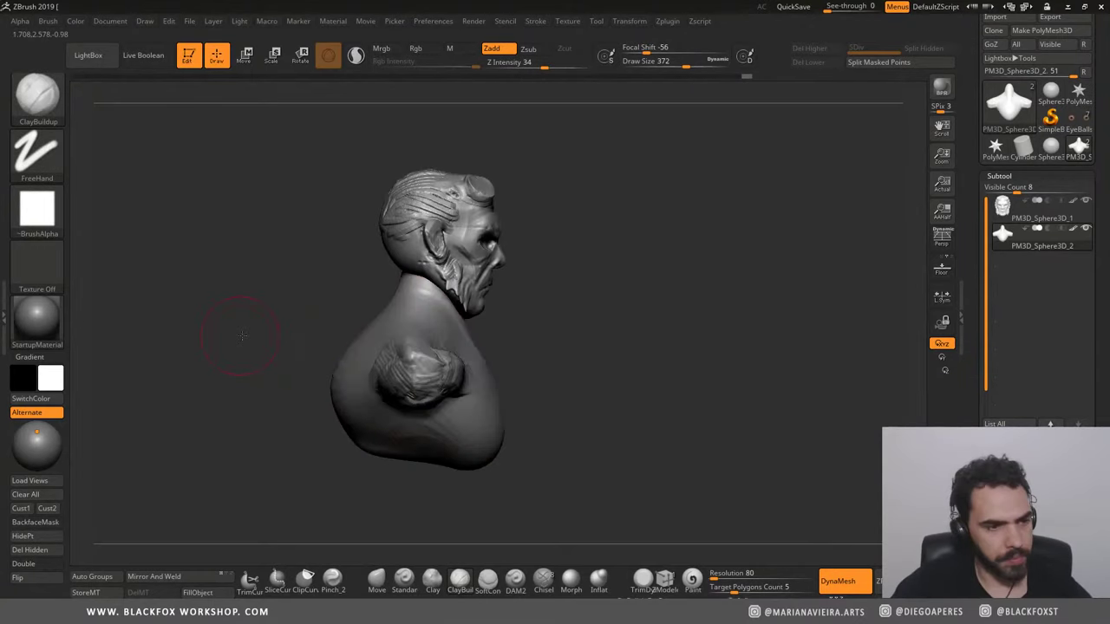
mouse_move(228, 402)
left_mouse_down()
mouse_move(350, 345)
mouse_move(348, 443)
left_mouse_up()
mouse_move(329, 329)
left_mouse_down()
mouse_move(285, 409)
mouse_move(342, 347)
left_mouse_up()
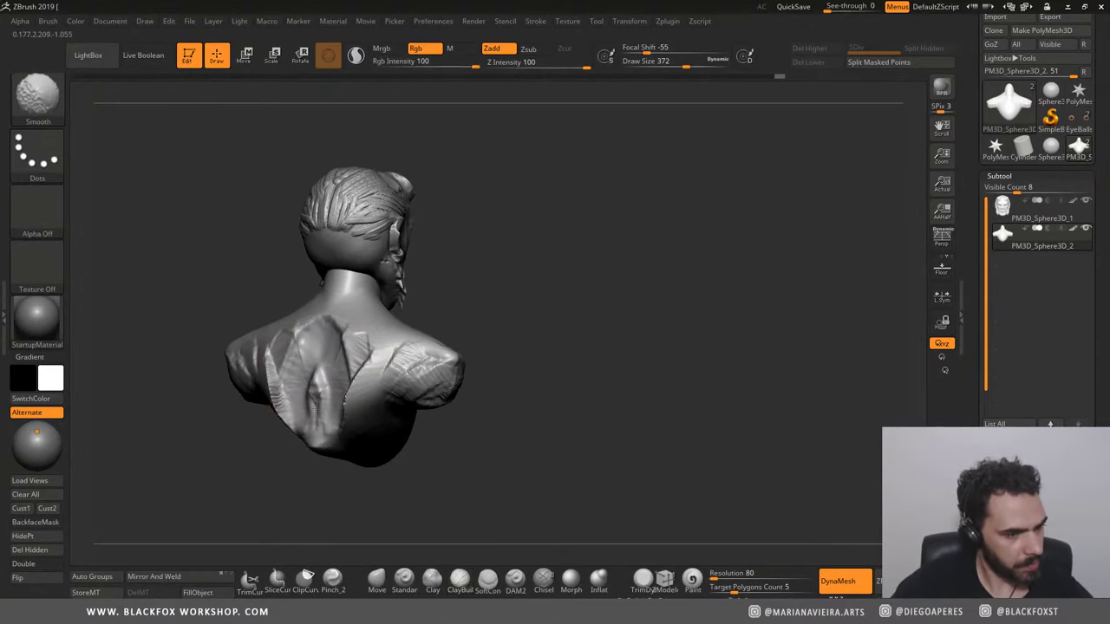
left_click_drag(277, 364, 337, 415, "shift")
left_click_drag(343, 369, 286, 408)
left_click_drag(287, 347, 364, 416)
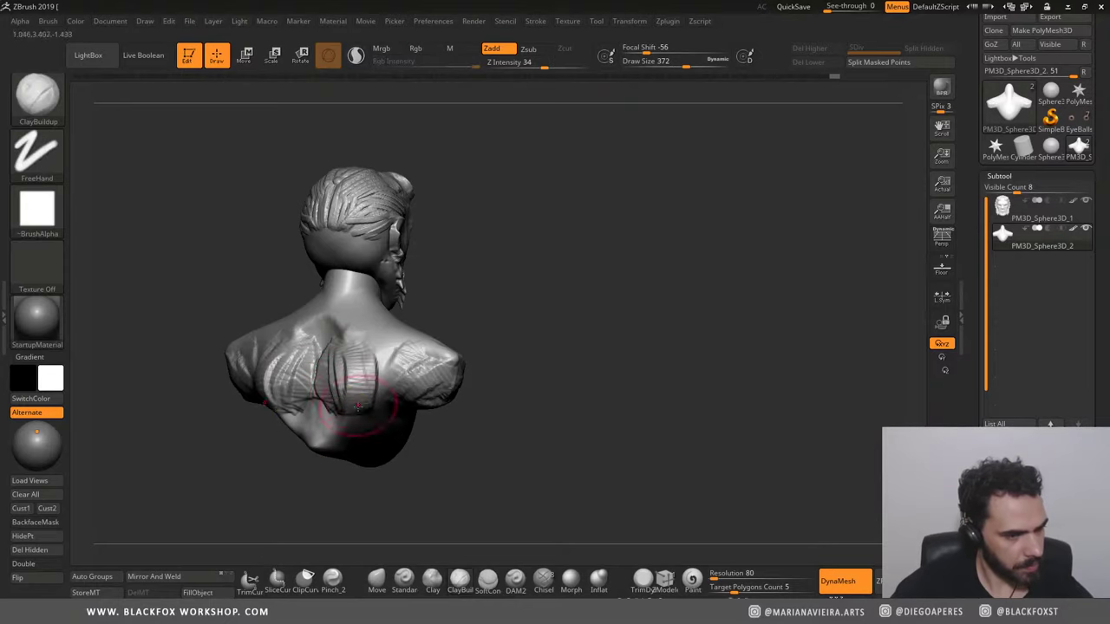
left_click_drag(347, 347, 329, 451)
key("ctrl+z")
Step: Sculpt mirrored striated back muscles with a V-shaped form at the upper-back centre
mouse_move(205, 185)
left_mouse_down()
mouse_move(211, 250)
mouse_move(358, 228)
left_mouse_up()
left_click_drag(505, 328, 465, 393)
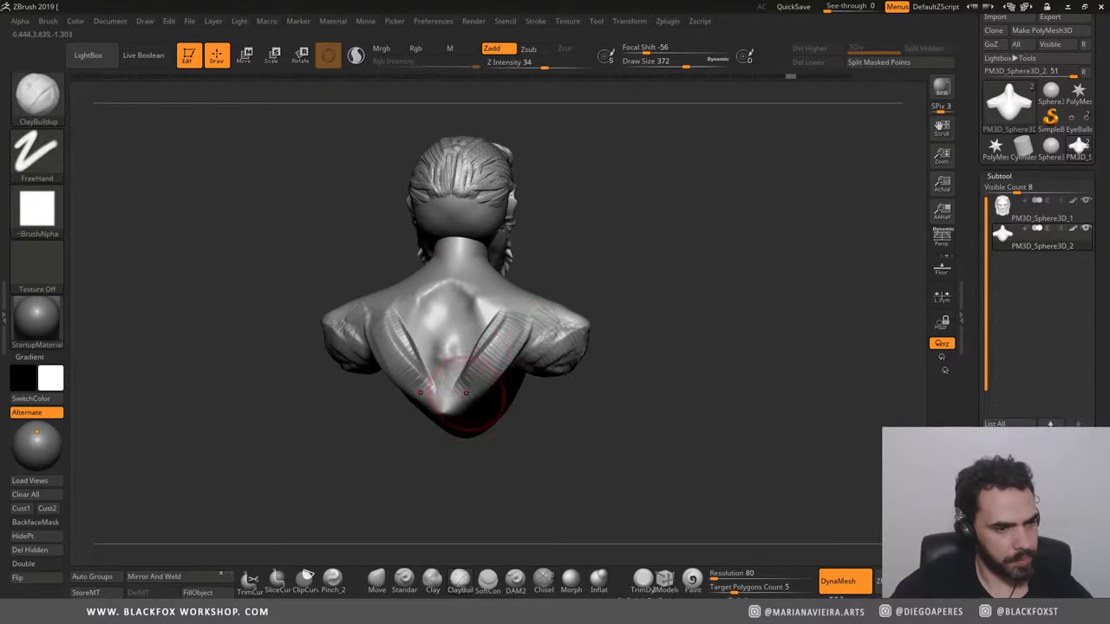
left_click_drag(468, 295, 447, 320)
left_click_drag(531, 66, 520, 101)
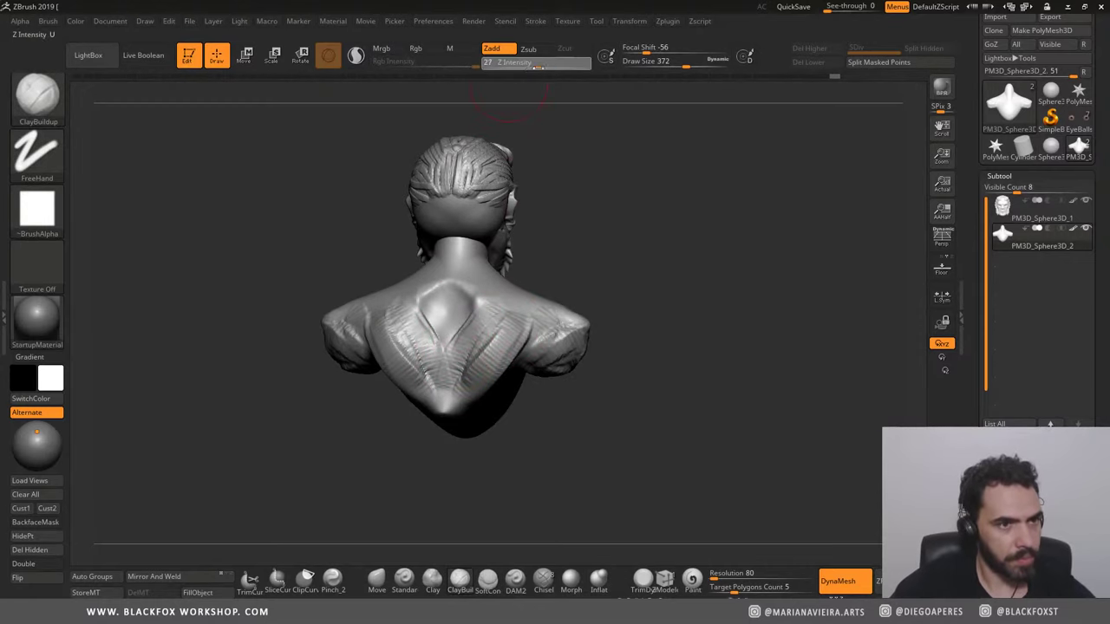
type("19")
left_click_drag(451, 299, 438, 352)
left_click_drag(417, 304, 451, 356)
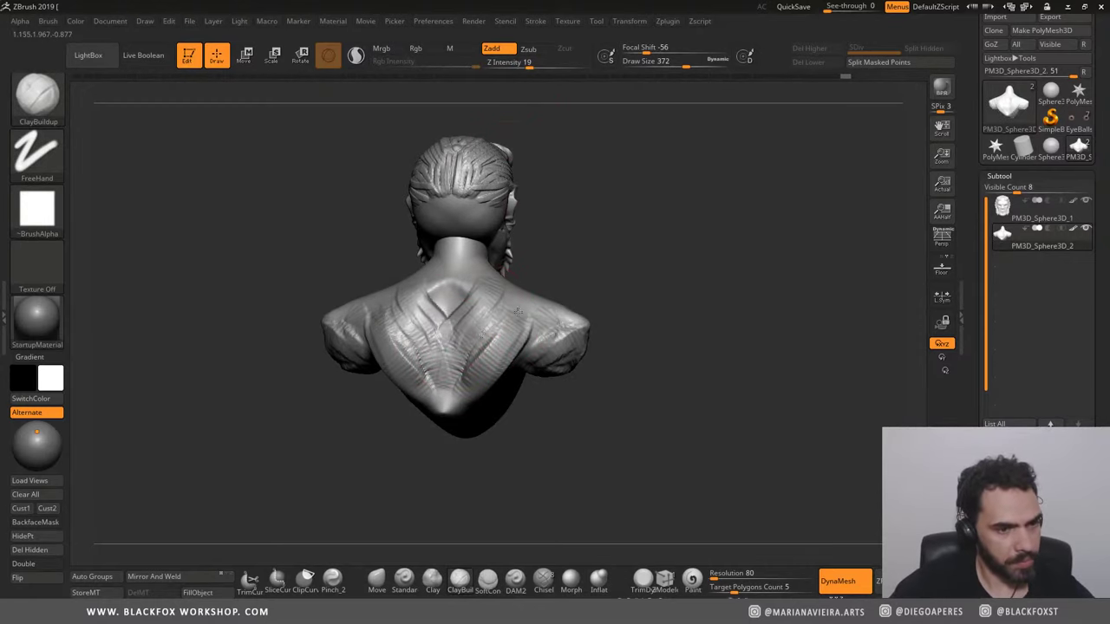
left_click_drag(494, 308, 546, 334)
mouse_move(597, 308)
left_mouse_down()
mouse_move(338, 254)
mouse_move(344, 300)
mouse_move(607, 342)
mouse_move(445, 269)
left_mouse_up()
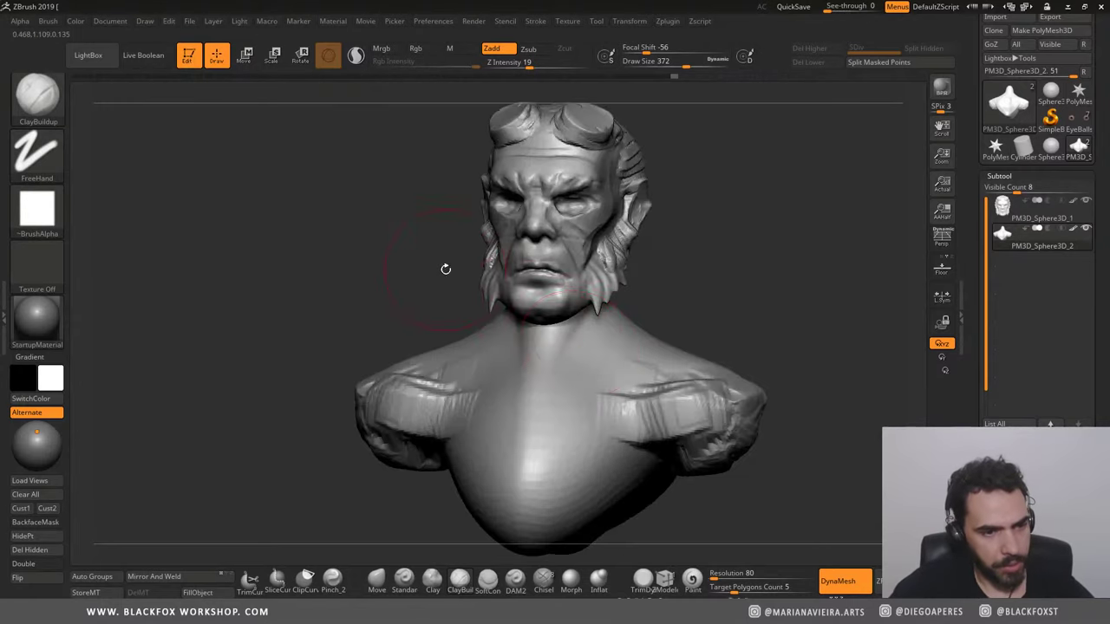
Step: Build up clay on the collar, around the neck and on the side of the chest
right_click_drag(614, 314, 546, 336)
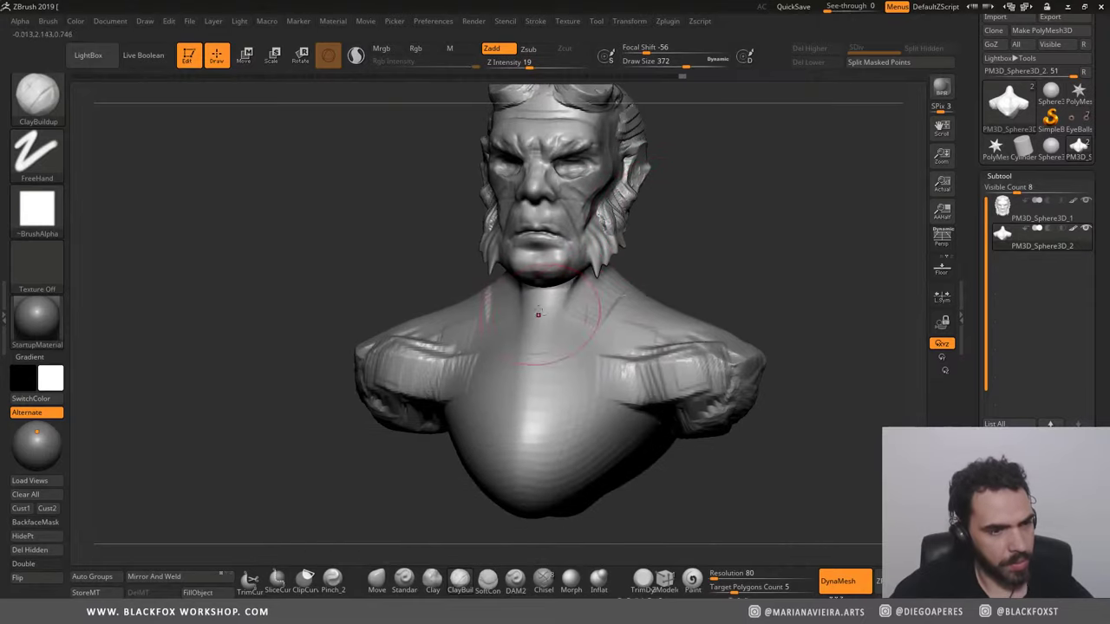
mouse_move(547, 335)
left_mouse_down()
mouse_move(556, 295)
mouse_move(538, 312)
left_mouse_up()
left_click_drag(607, 347, 544, 308)
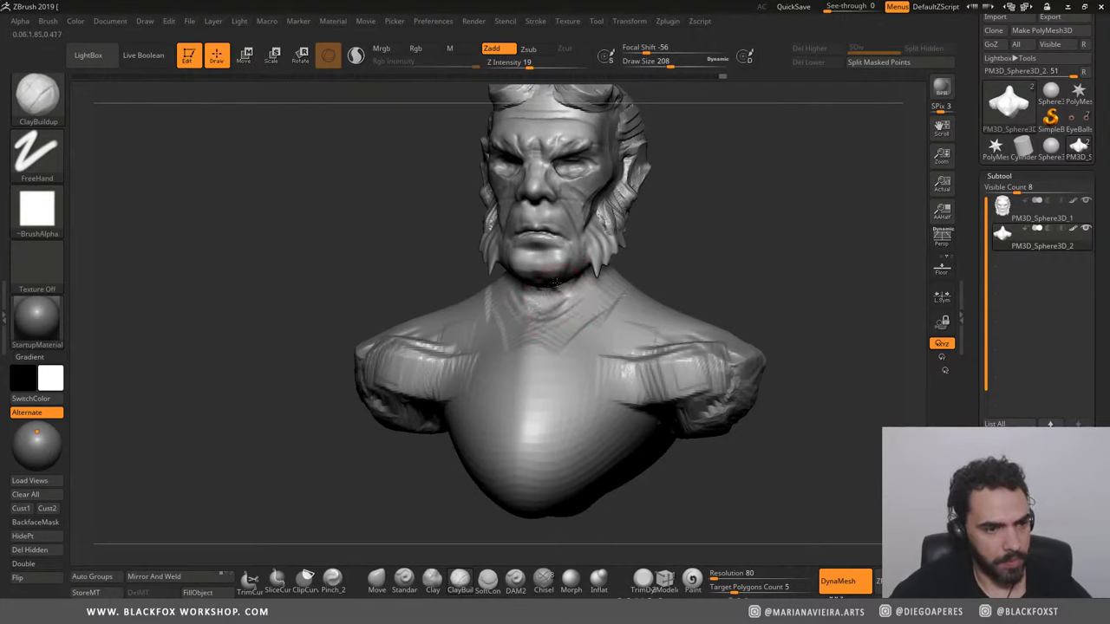
mouse_move(732, 268)
left_mouse_down()
mouse_move(685, 360)
mouse_move(533, 334)
mouse_move(664, 359)
mouse_move(582, 347)
mouse_move(608, 355)
left_mouse_up()
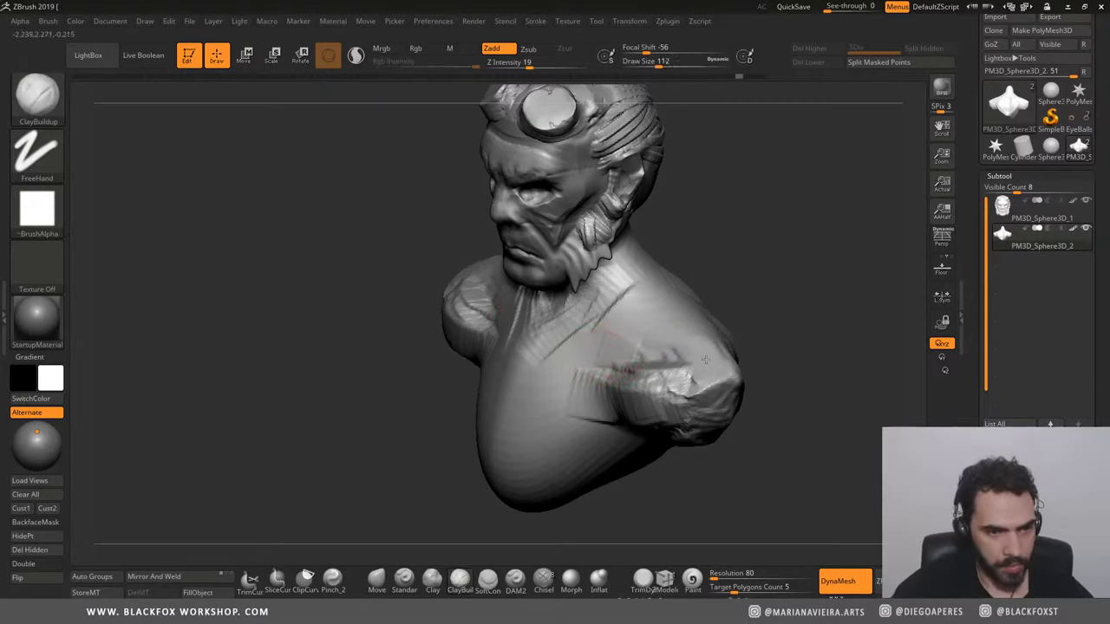
left_click_drag(374, 290, 351, 325)
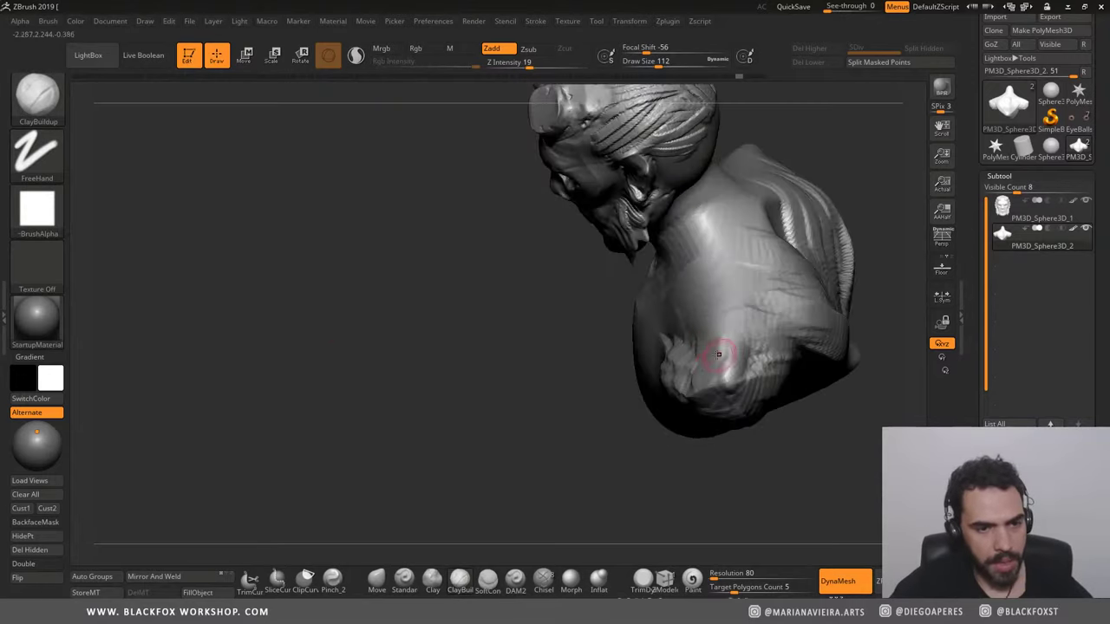
left_click_drag(737, 351, 727, 340)
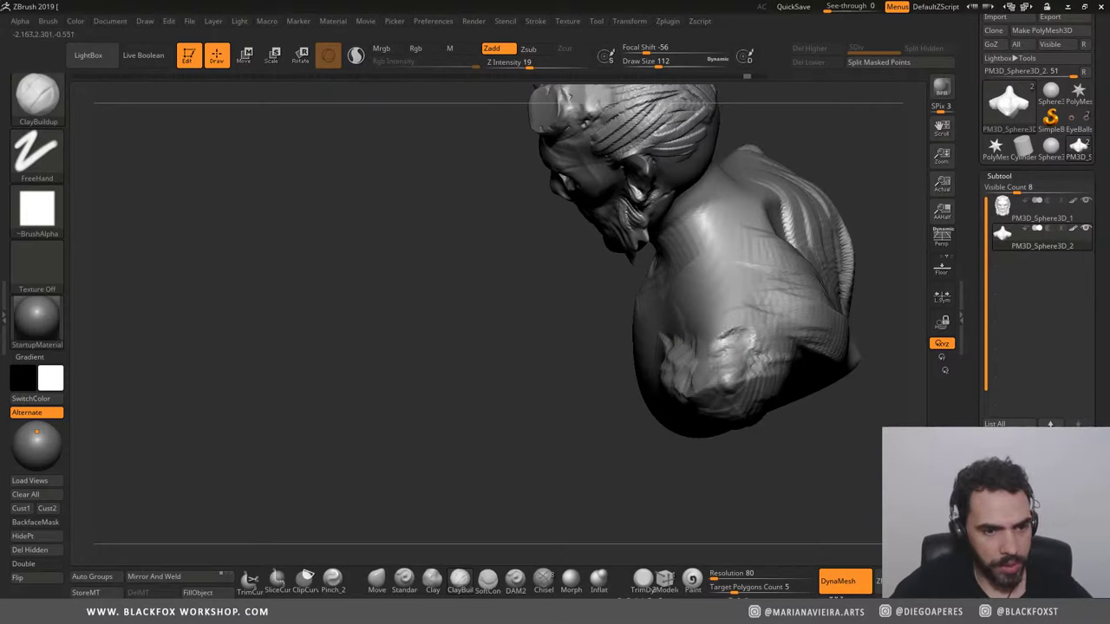
Step: From a straight front view, Shift-smooth the chest surface
left_click_drag(477, 349, 726, 333)
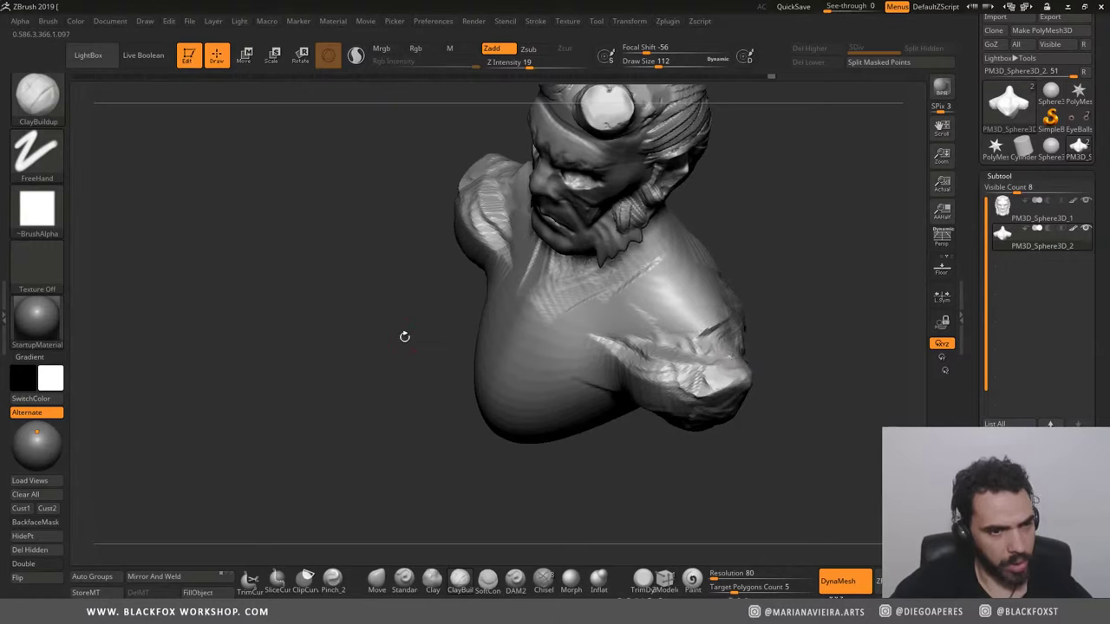
left_click_drag(404, 335, 429, 264)
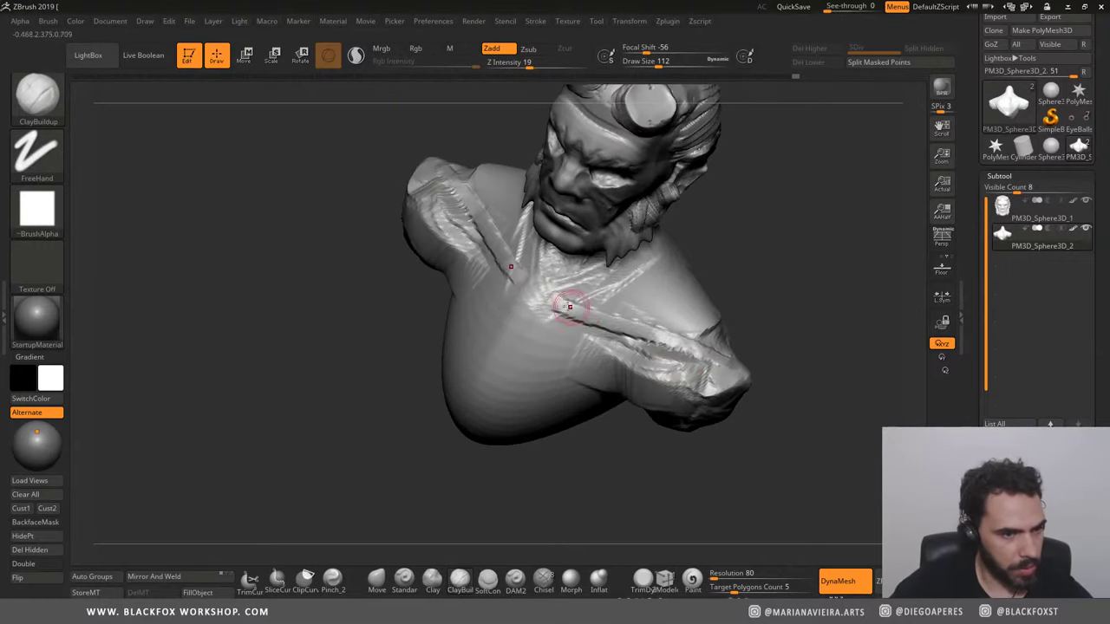
mouse_move(327, 295)
left_mouse_down("shift")
mouse_move(273, 216)
mouse_move(323, 271)
left_mouse_up("shift")
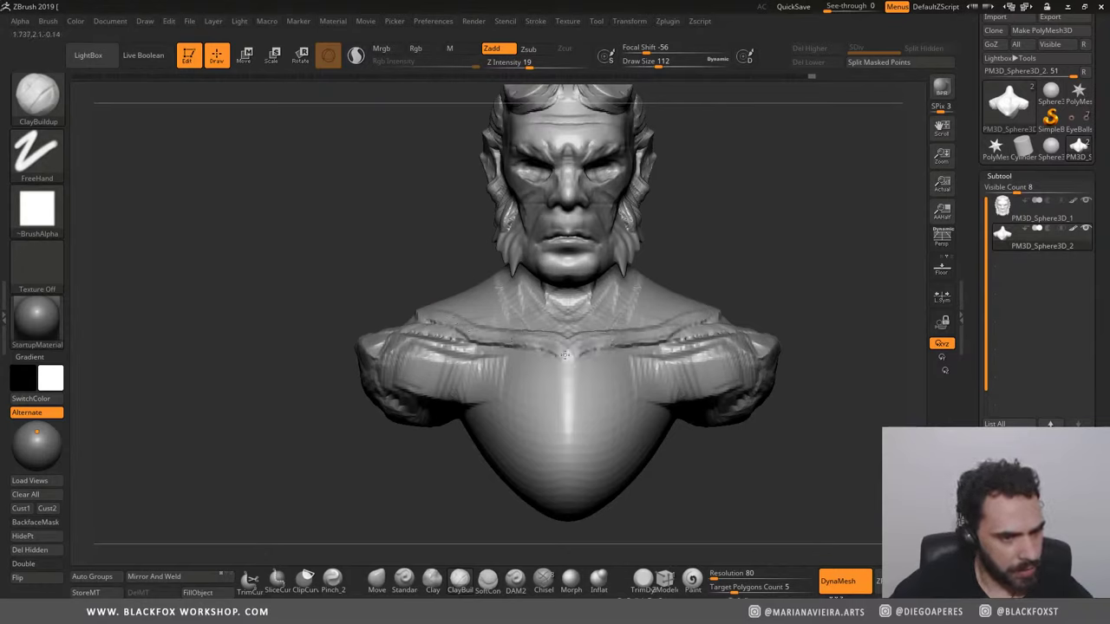
key("shift")
mouse_move(499, 323)
left_mouse_down("shift")
mouse_move(468, 340)
mouse_move(545, 354)
left_mouse_up("shift")
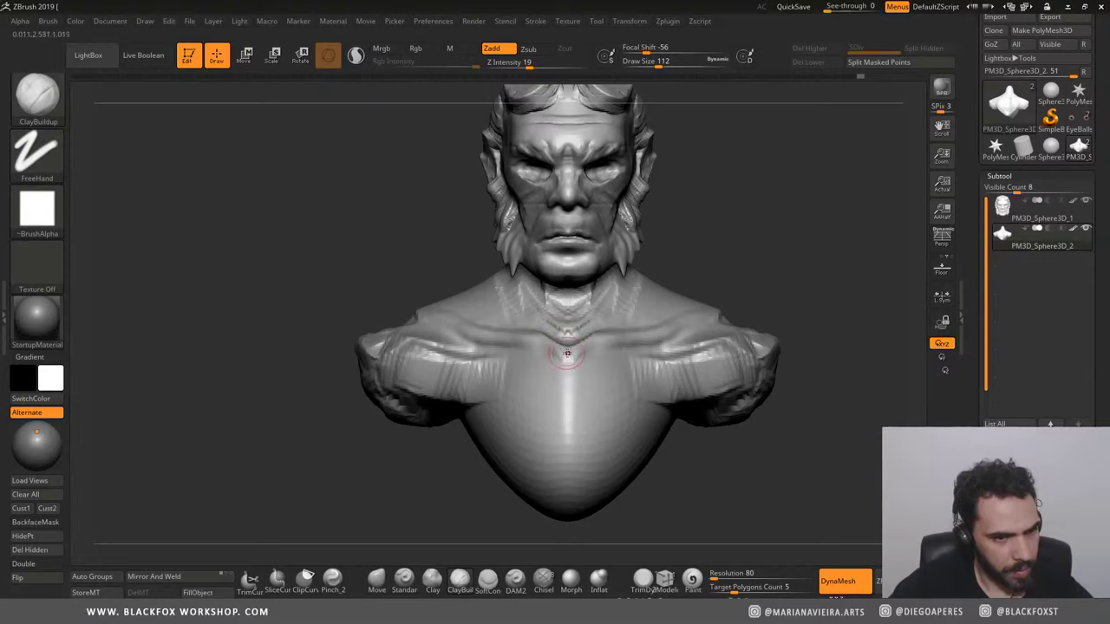
Step: Build a ridged strip along the side of the neck and smooth it and the area below the jaw
left_click_drag(391, 232, 520, 187)
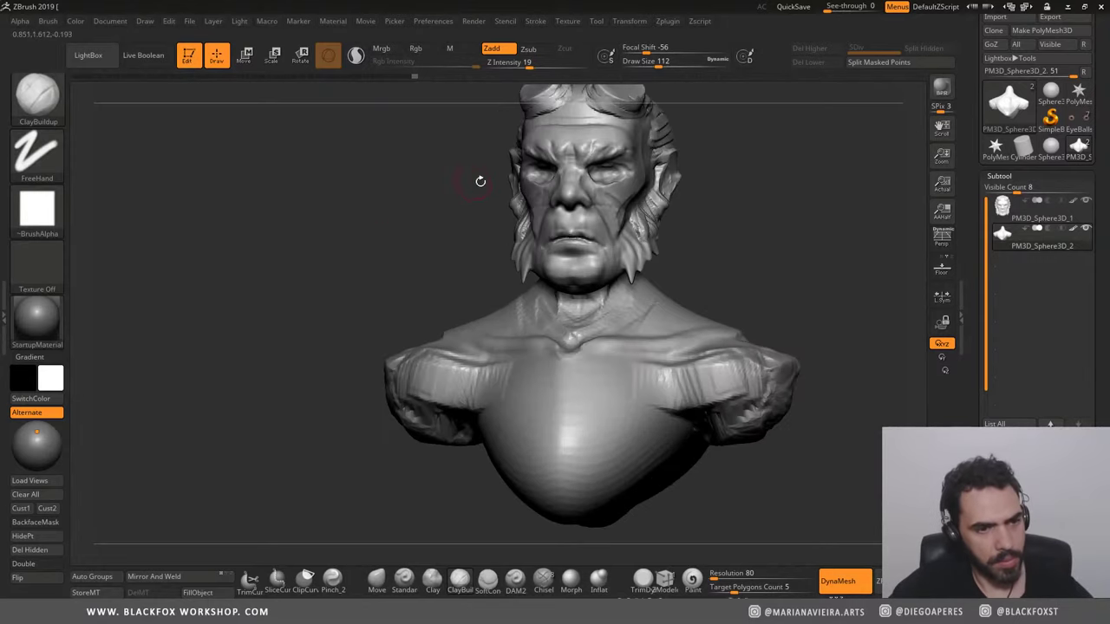
left_click_drag(621, 313, 690, 253)
mouse_move(598, 334)
left_mouse_down()
mouse_move(694, 252)
mouse_move(679, 268)
left_mouse_up()
left_click_drag(607, 321, 656, 282, "shift")
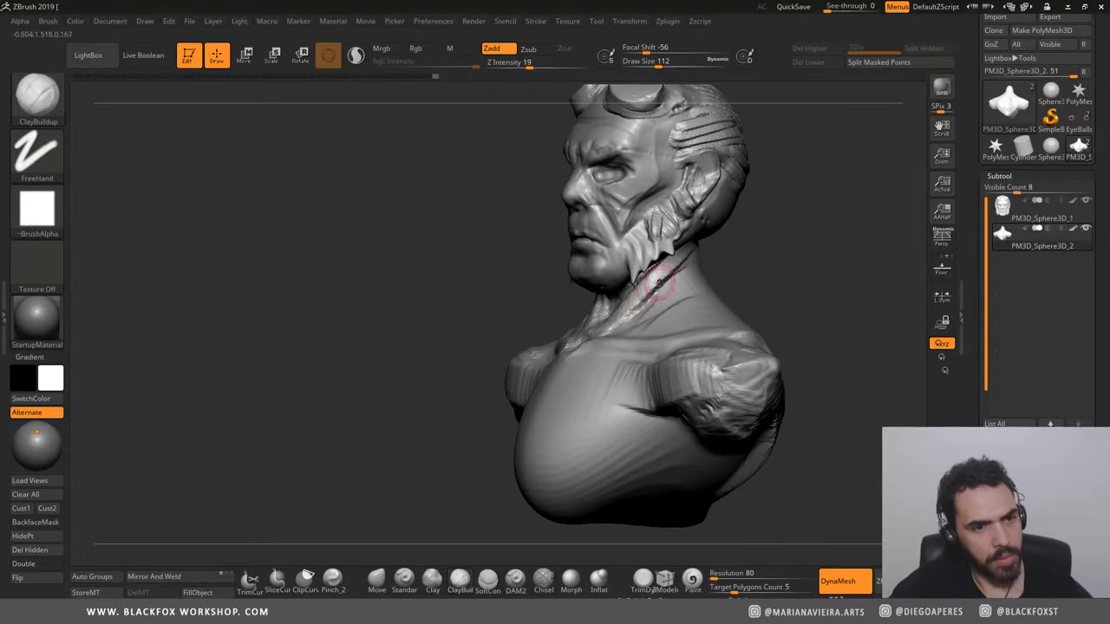
left_click_drag(512, 277, 568, 295)
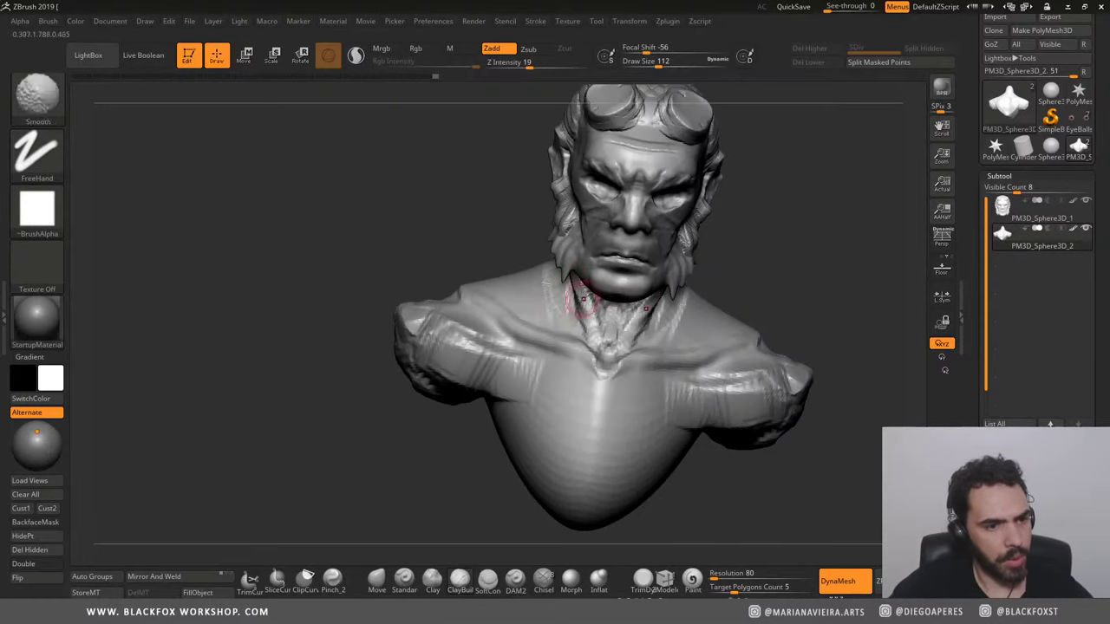
left_click_drag(586, 347, 587, 286, "shift")
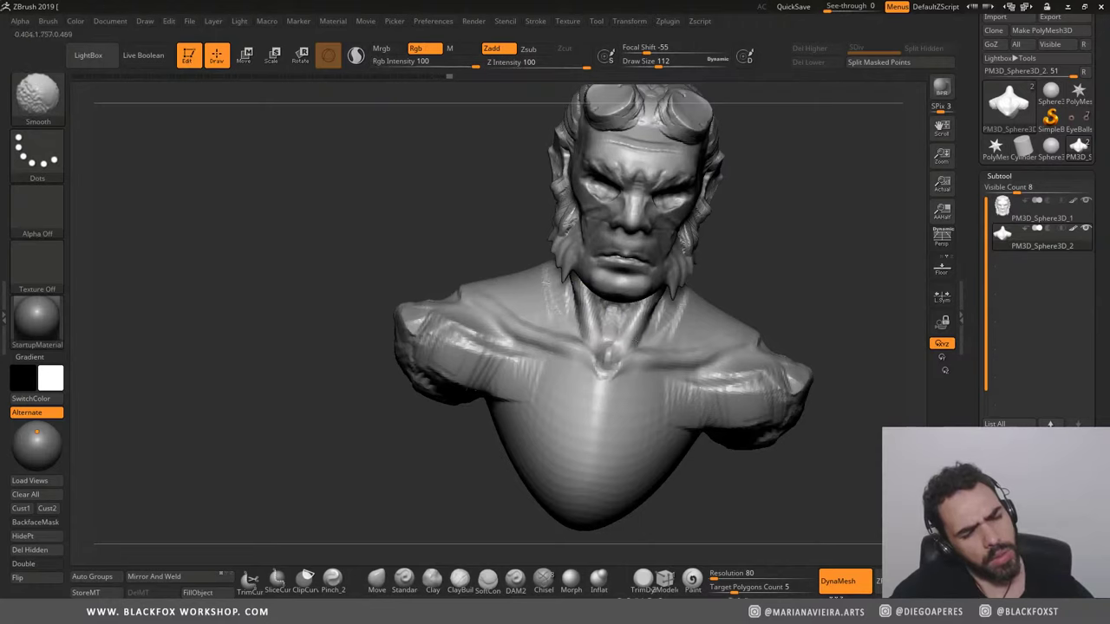
left_click_drag(634, 342, 716, 262)
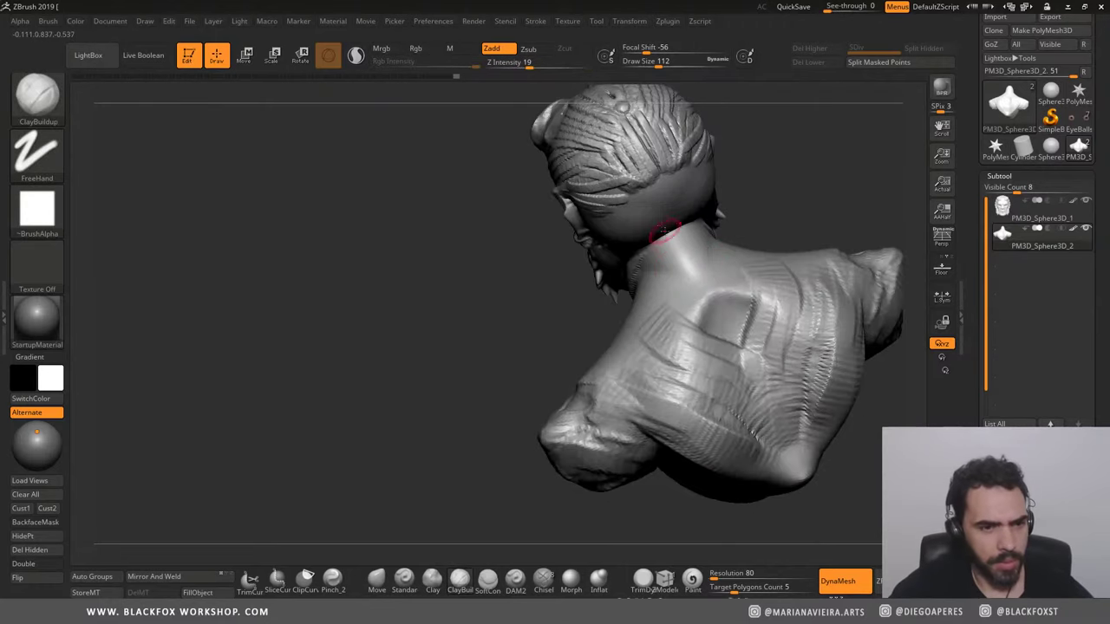
Step: Add clay ridges on the back of the neck and mirrored clay along both shoulder creases
mouse_move(663, 230)
left_mouse_down()
mouse_move(672, 260)
mouse_move(694, 253)
left_mouse_up()
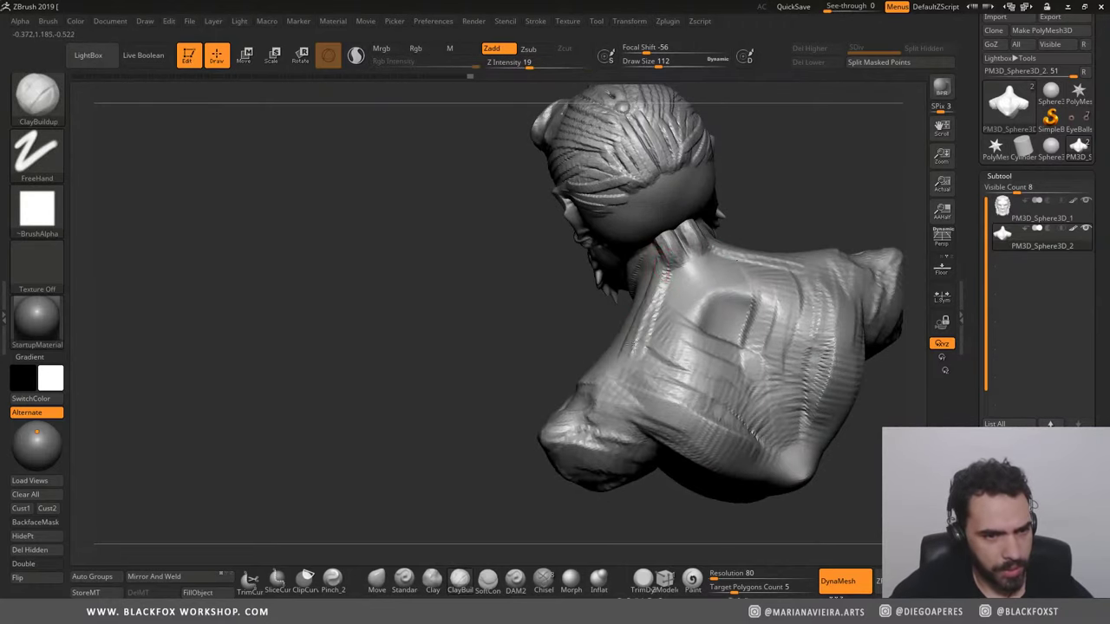
left_click_drag(555, 329, 475, 328)
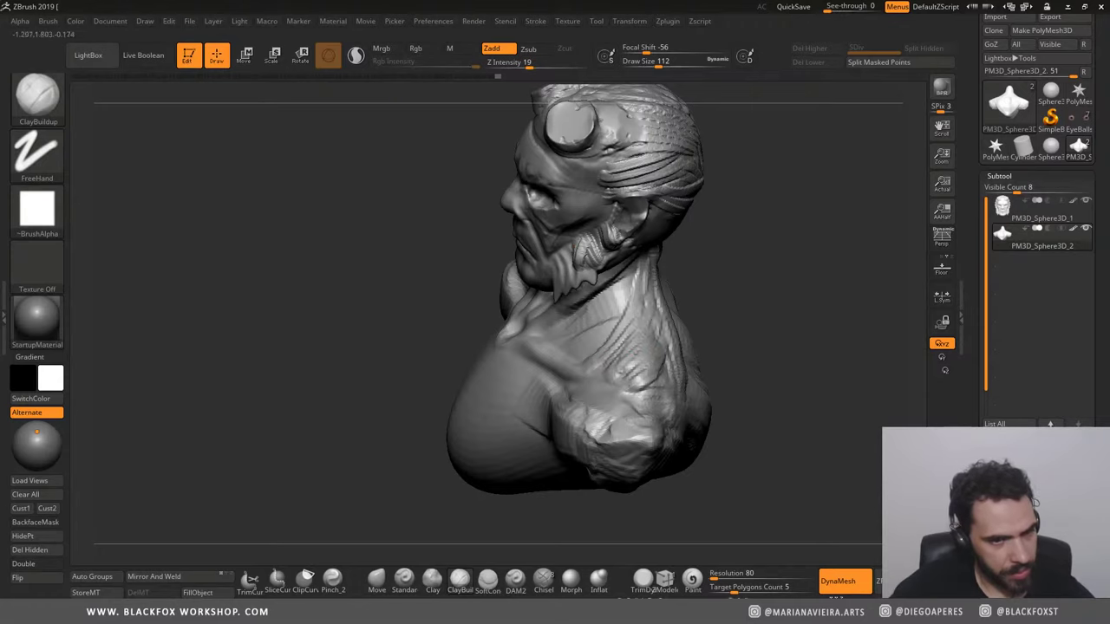
left_click_drag(420, 340, 611, 304)
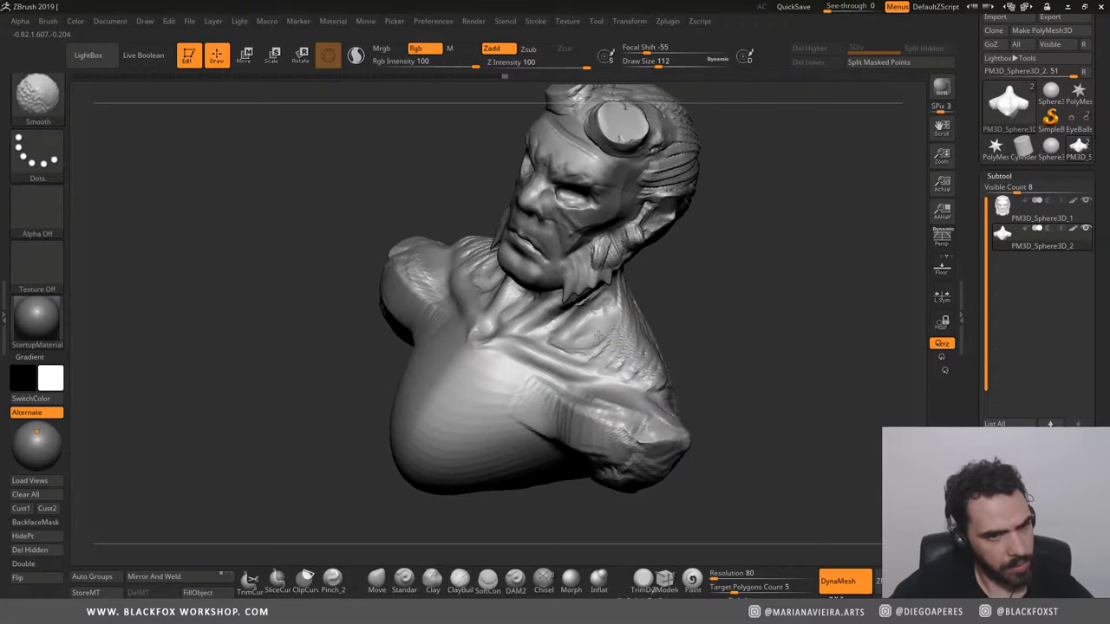
mouse_move(327, 175)
left_mouse_down("shift")
mouse_move(302, 242)
mouse_move(421, 268)
left_mouse_up("shift")
left_click_drag(478, 401, 580, 363)
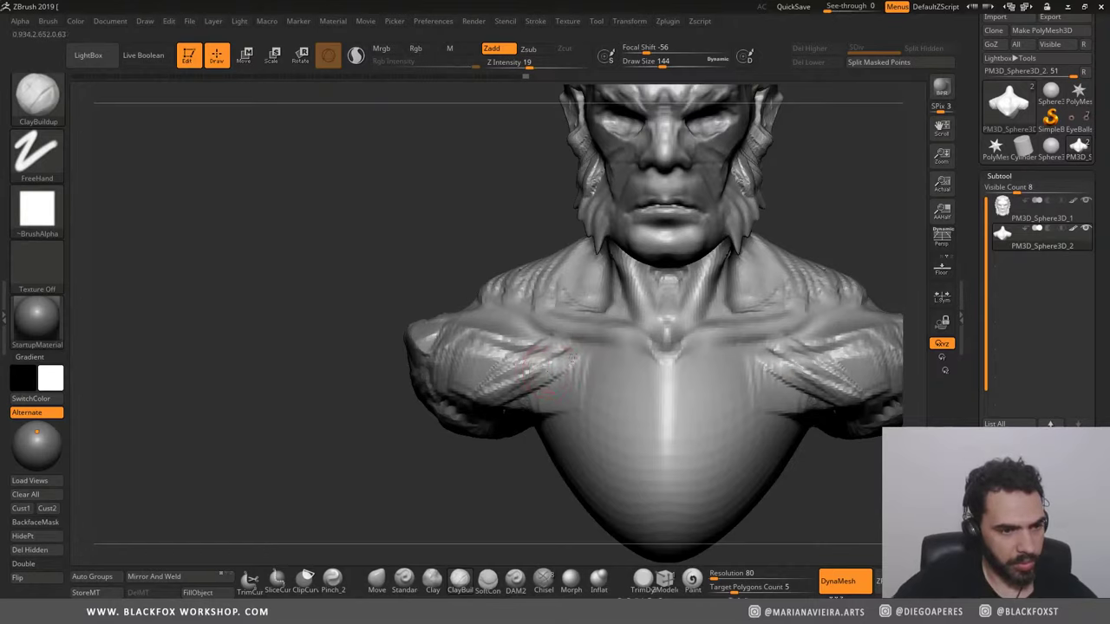
left_click_drag(482, 404, 599, 356)
mouse_move(442, 425)
left_mouse_down()
mouse_move(511, 373)
mouse_move(464, 399)
left_mouse_up()
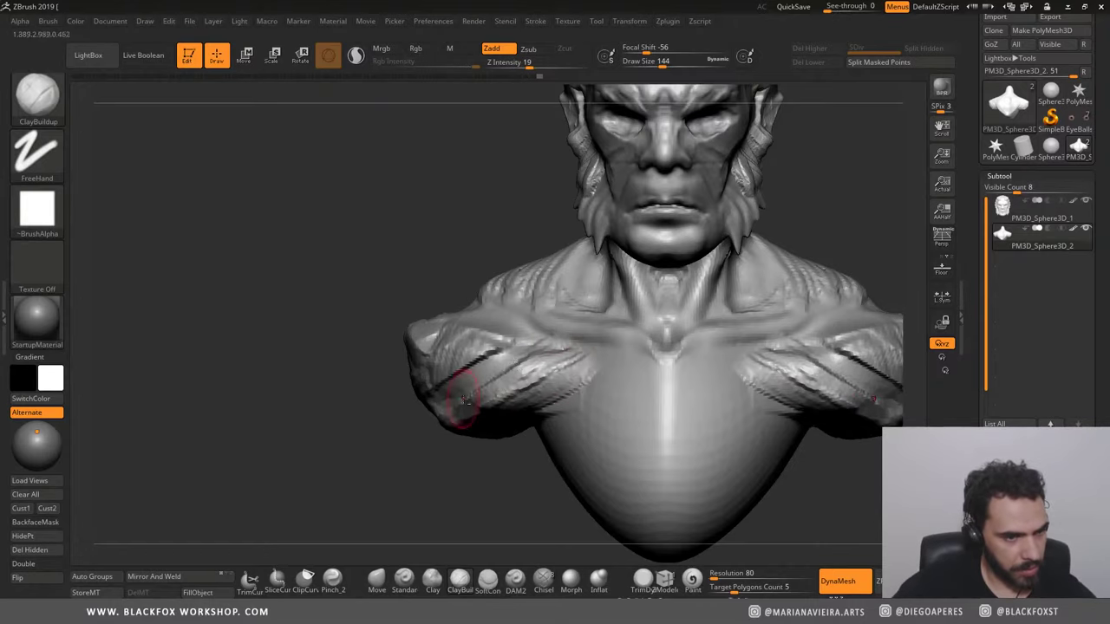
Step: Build up clay on the beard and neck, then smooth the new shoulder clay
mouse_move(364, 283)
left_mouse_down("alt")
mouse_move(344, 232)
mouse_move(352, 277)
mouse_move(454, 375)
left_mouse_up("alt")
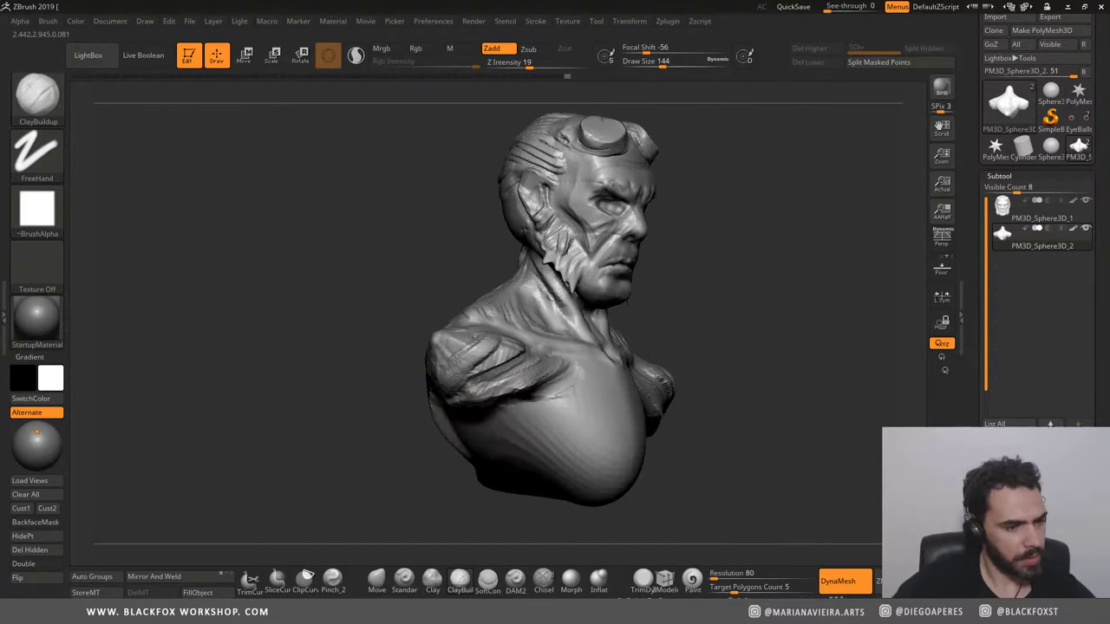
right_click_drag(503, 381, 453, 435)
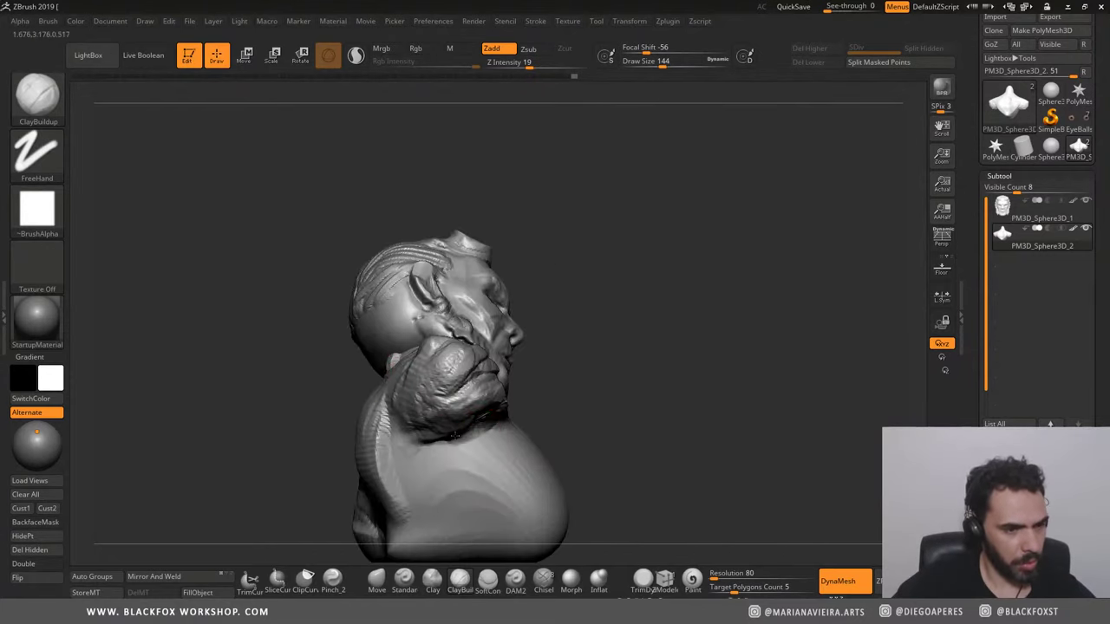
mouse_move(453, 435)
left_mouse_down()
mouse_move(394, 423)
mouse_move(425, 434)
mouse_move(460, 420)
left_mouse_up()
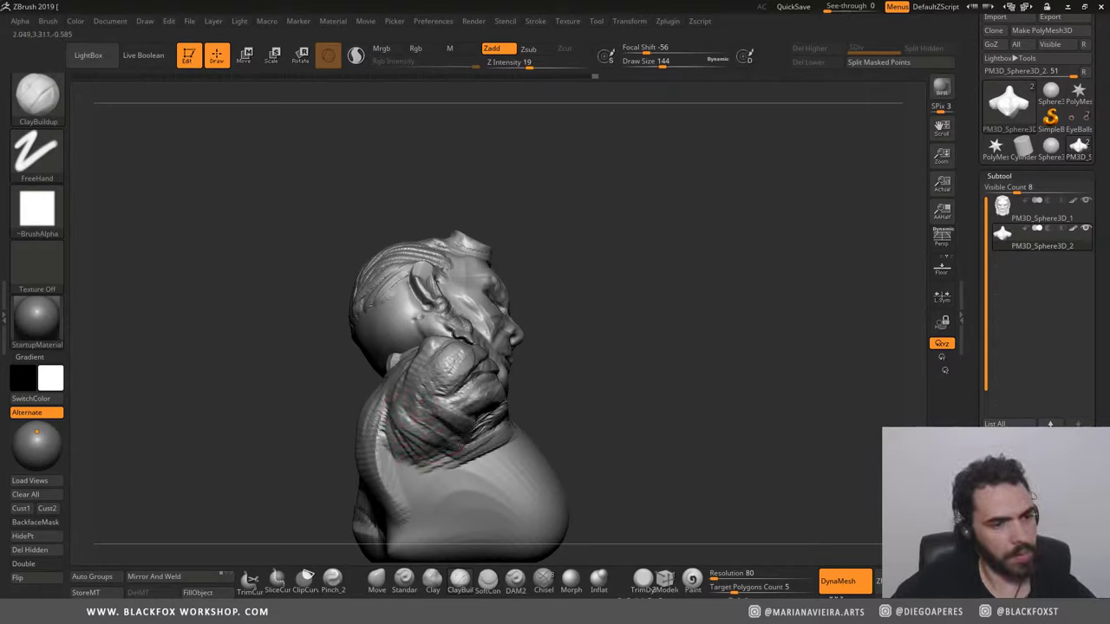
right_click_drag(527, 416, 369, 310)
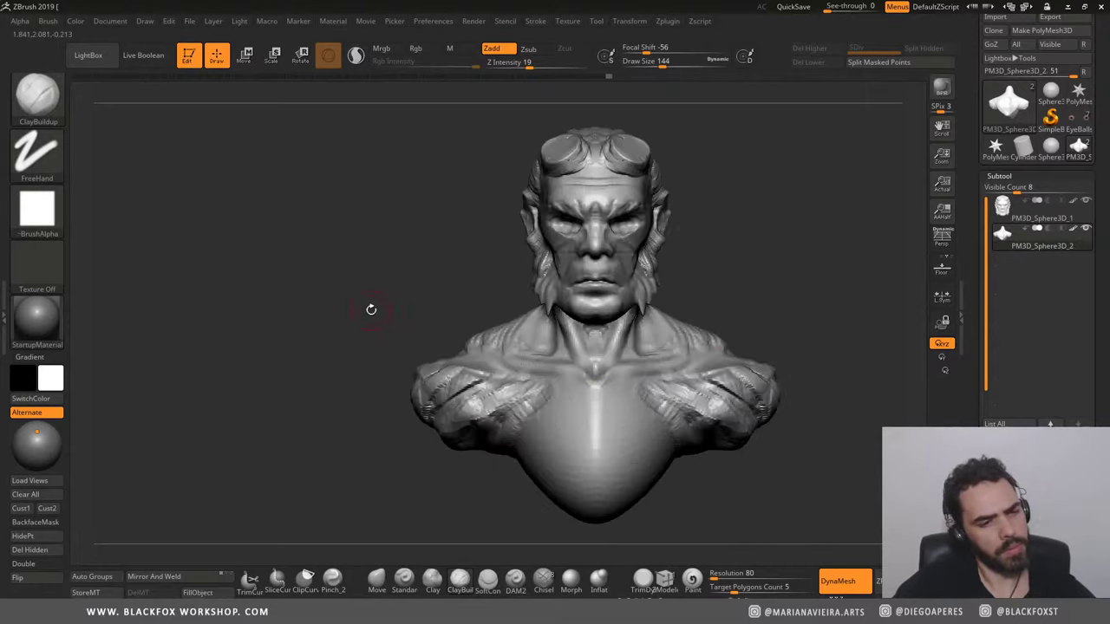
mouse_move(318, 347)
right_mouse_down("ctrl")
mouse_move(324, 286)
mouse_move(434, 194)
mouse_move(353, 260)
mouse_move(503, 217)
right_mouse_up("ctrl")
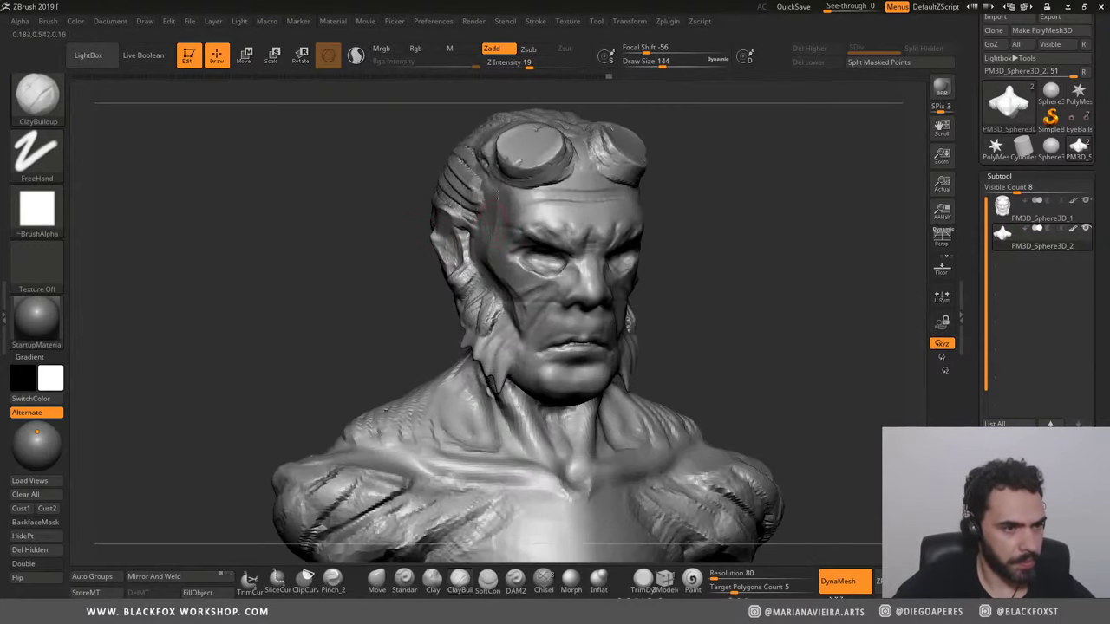
mouse_move(371, 244)
right_mouse_down()
mouse_move(332, 265)
mouse_move(315, 248)
mouse_move(329, 307)
mouse_move(314, 342)
right_mouse_up()
left_click_drag(443, 423, 489, 415, "shift")
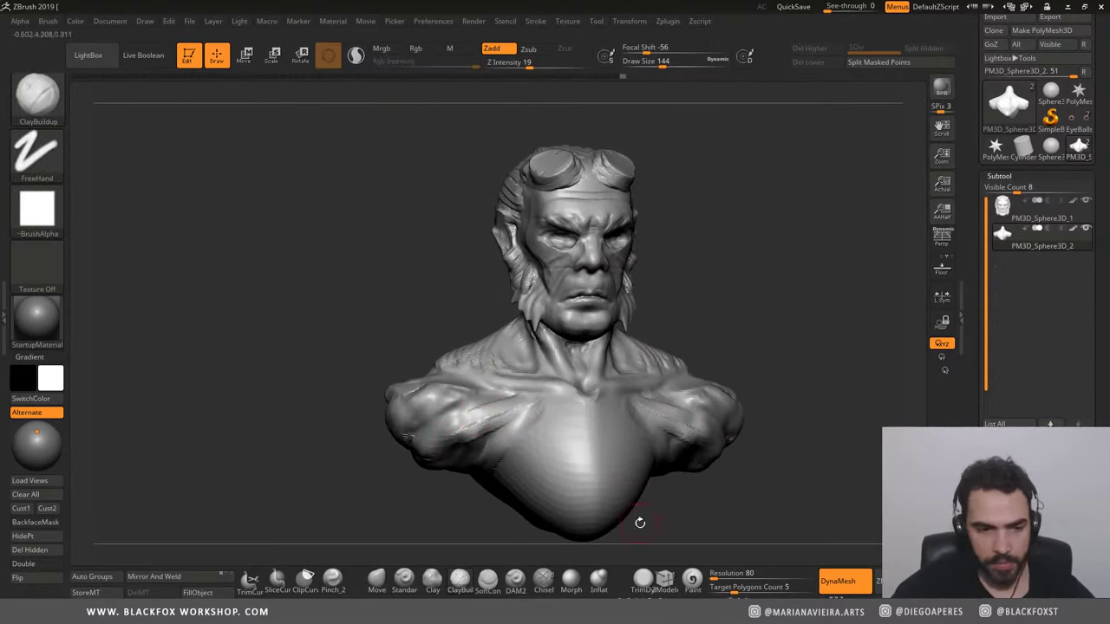
Step: Trim and flatten the shoulders with TrimDynamic at size 372
left_click(642, 579)
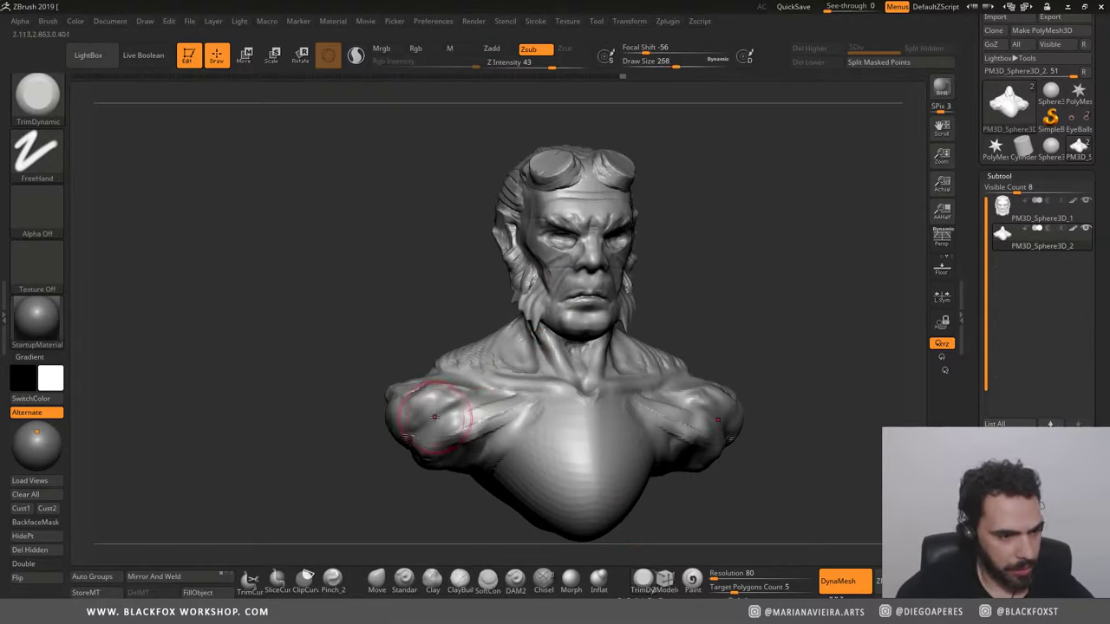
key("space")
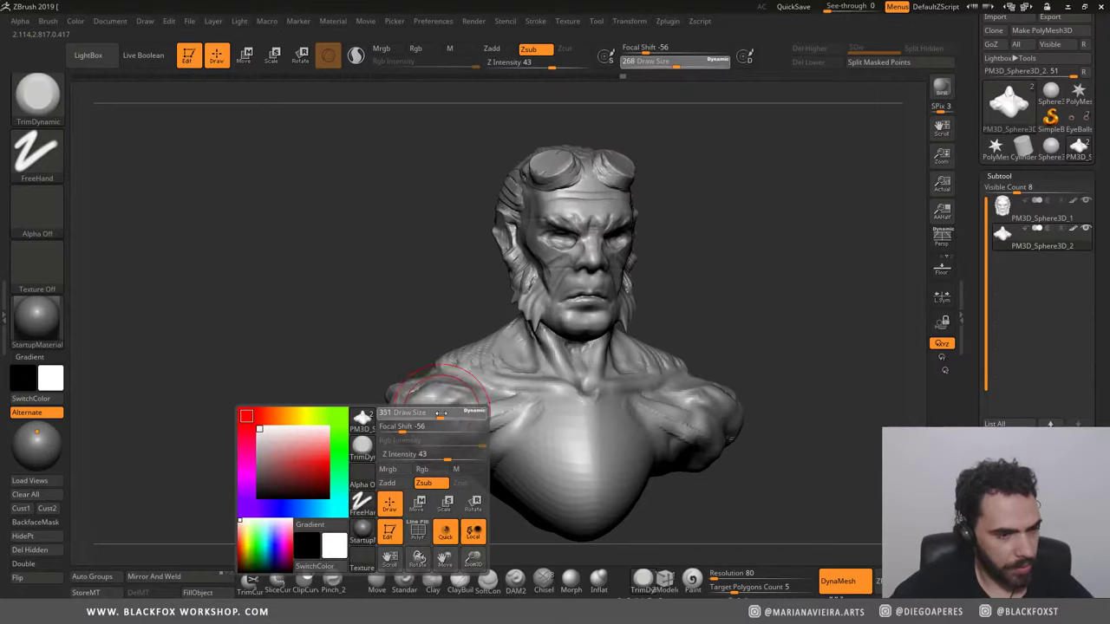
left_click_drag(441, 414, 423, 453)
left_click_drag(510, 425, 473, 416)
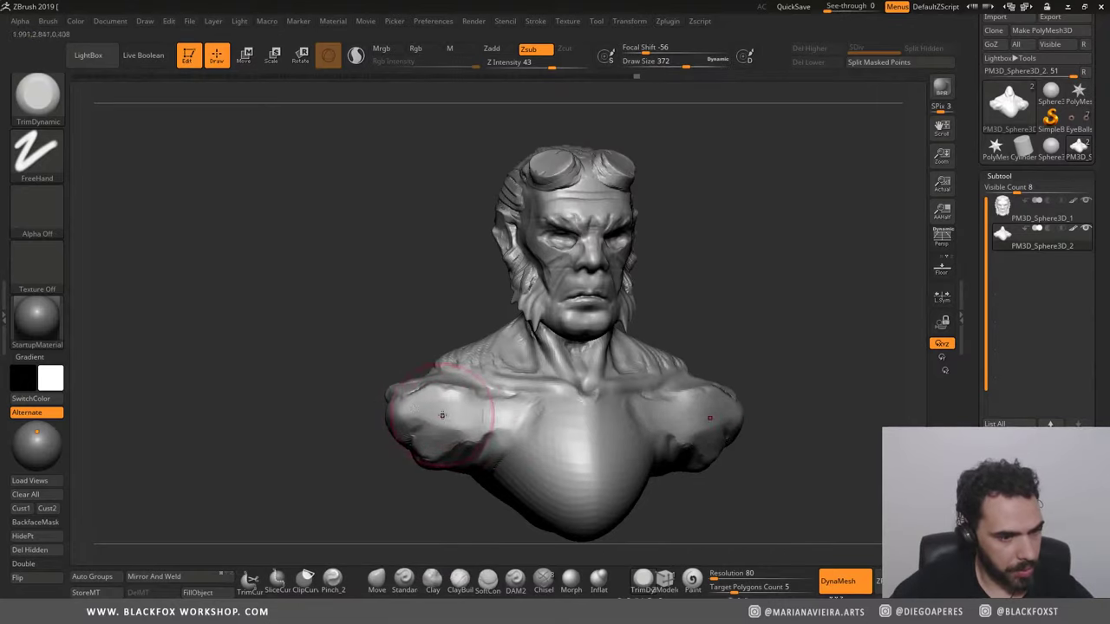
Step: Push the shoulders into broader, rounder shapes with the Move brush
left_click_drag(352, 425, 392, 450)
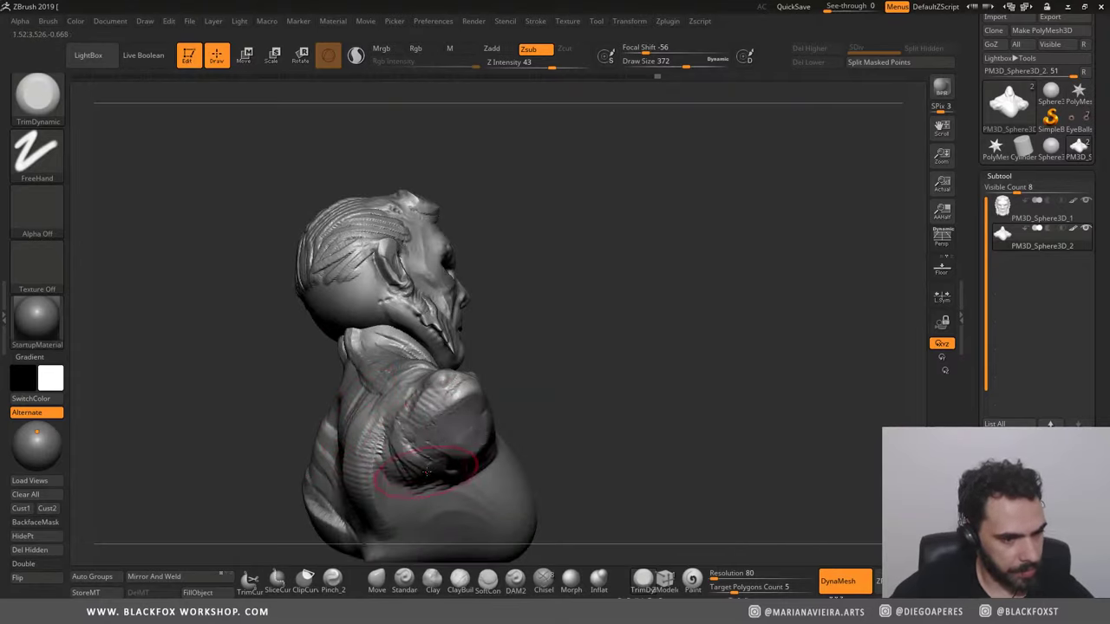
left_click_drag(373, 464, 496, 388, "shift")
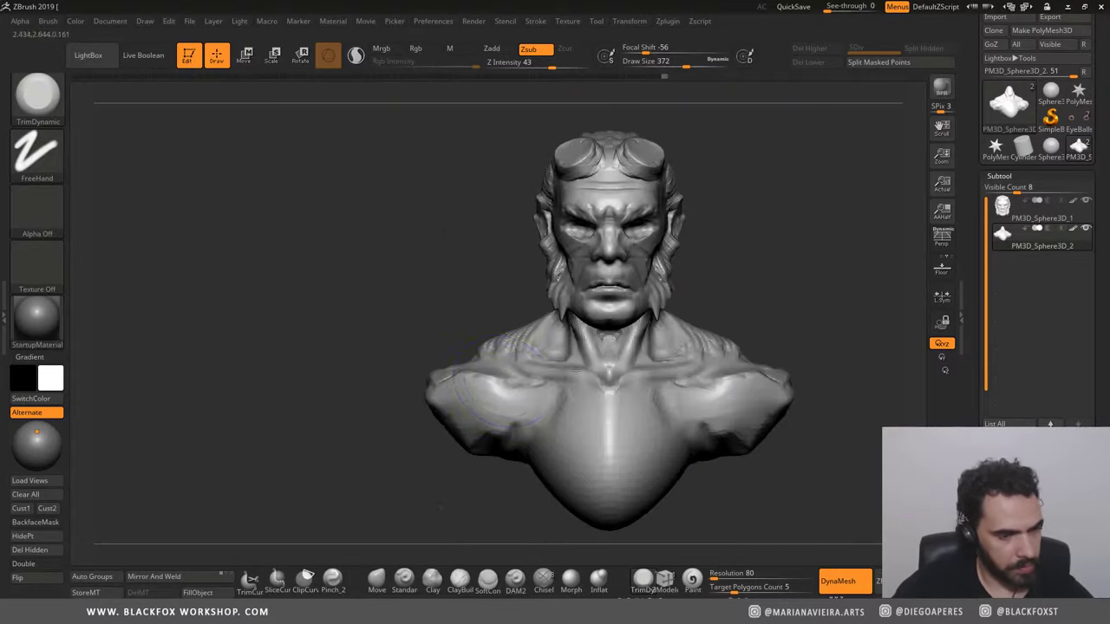
left_click(377, 583)
mouse_move(463, 428)
left_mouse_down()
mouse_move(436, 436)
mouse_move(428, 410)
mouse_move(445, 377)
mouse_move(409, 446)
mouse_move(519, 472)
mouse_move(434, 458)
mouse_move(445, 498)
mouse_move(457, 491)
left_mouse_up()
Step: Round out the lower chest, then sculpt a vertical sternum ridge with ClayBuildup at size 180
mouse_move(557, 488)
left_mouse_down()
mouse_move(546, 495)
mouse_move(468, 471)
mouse_move(499, 438)
mouse_move(541, 517)
mouse_move(529, 506)
left_mouse_up()
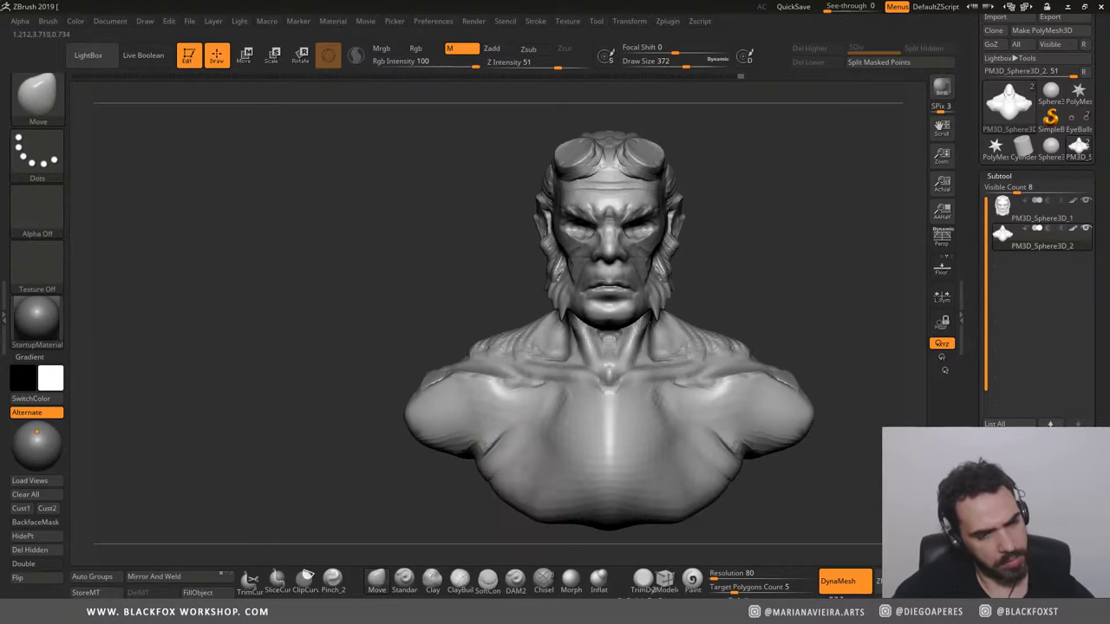
mouse_move(373, 293)
left_mouse_down()
mouse_move(385, 230)
mouse_move(338, 249)
left_mouse_up()
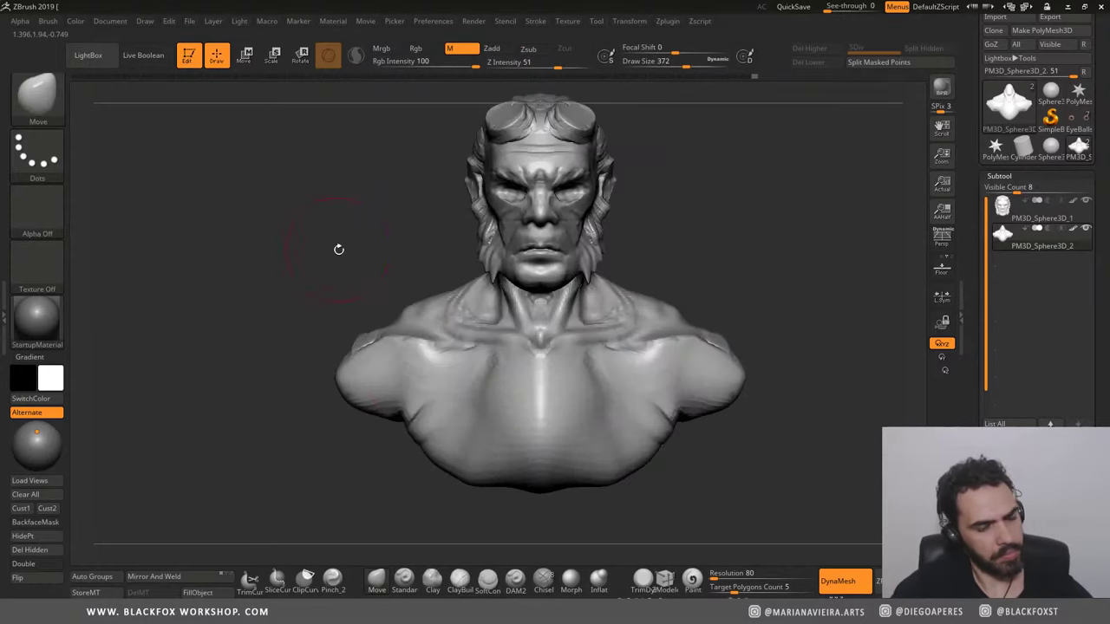
left_click(463, 579)
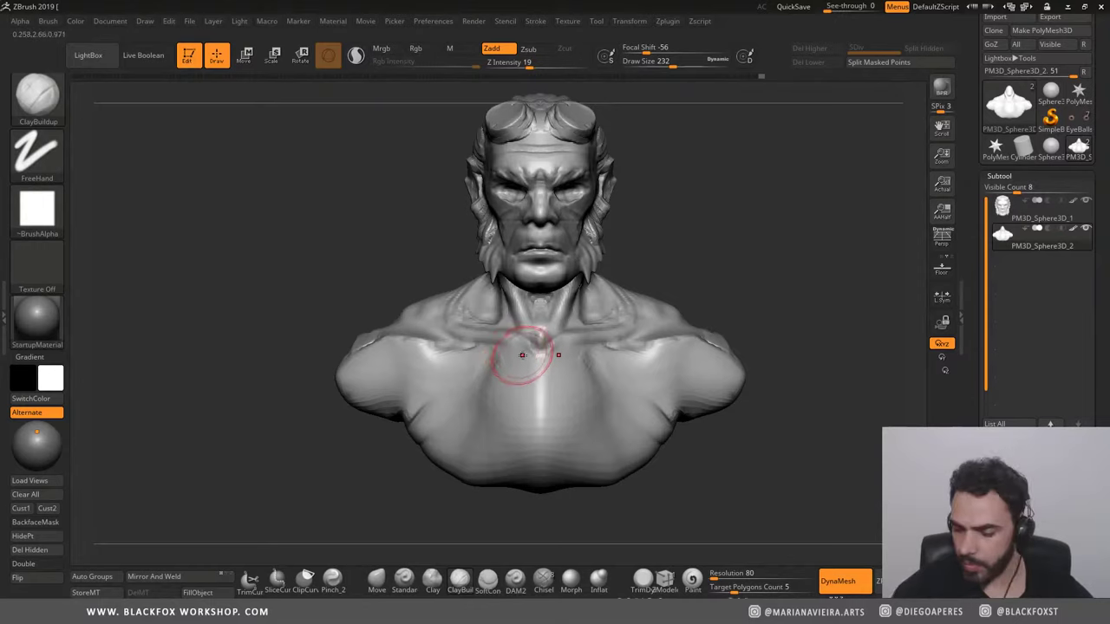
key("bracketleft")
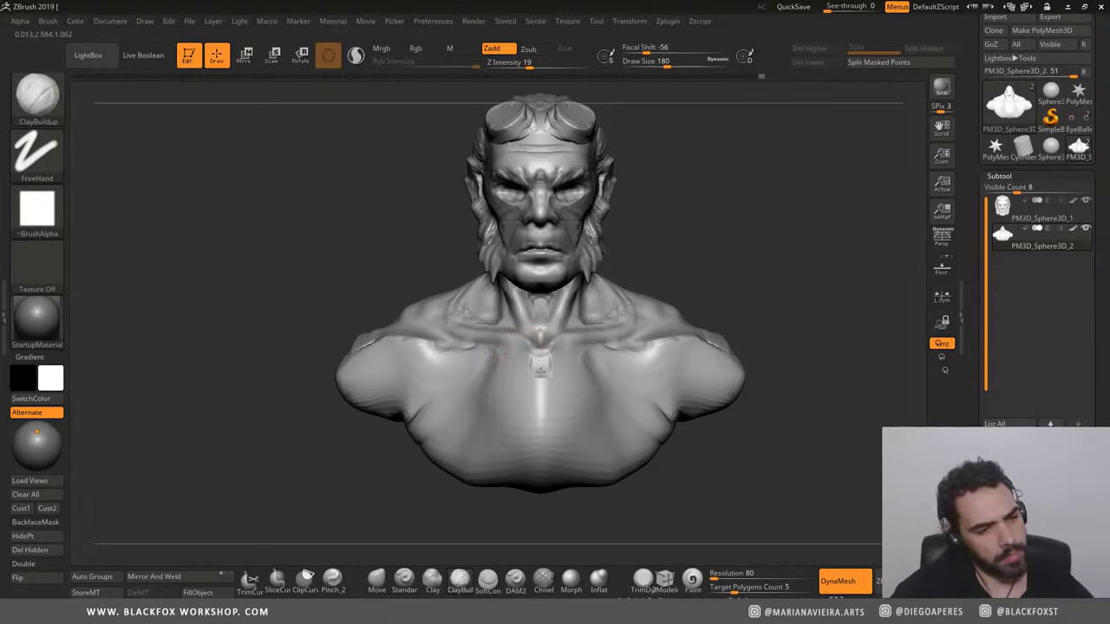
left_click_drag(539, 372, 539, 446)
left_click_drag(539, 352, 539, 395, "shift")
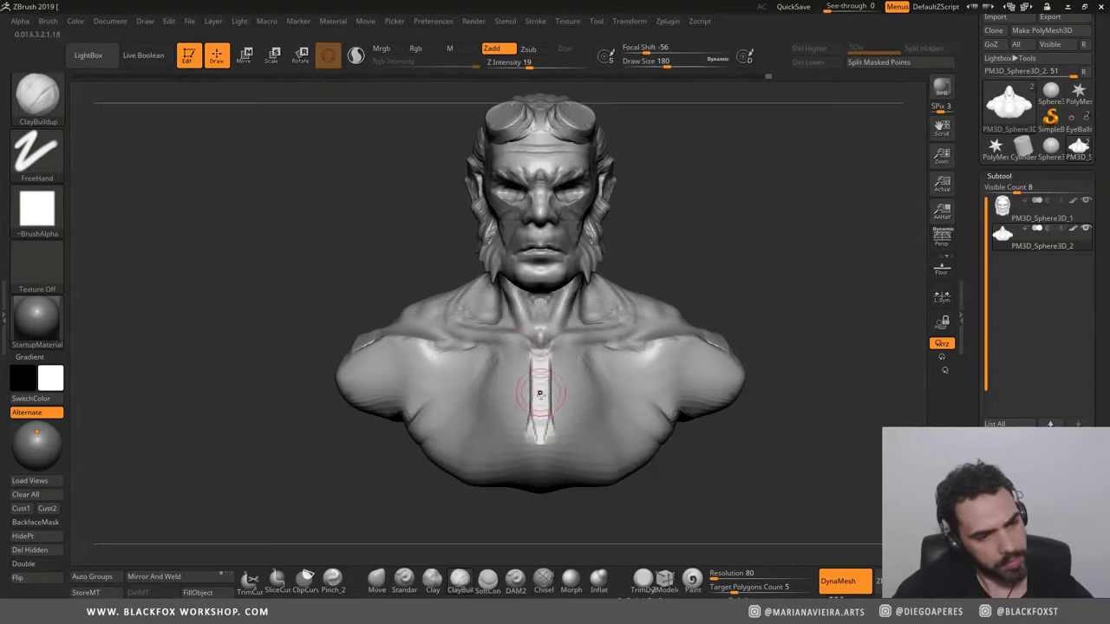
Step: Shift-smooth the sternum ridge flatter and soften its edges
key("shift")
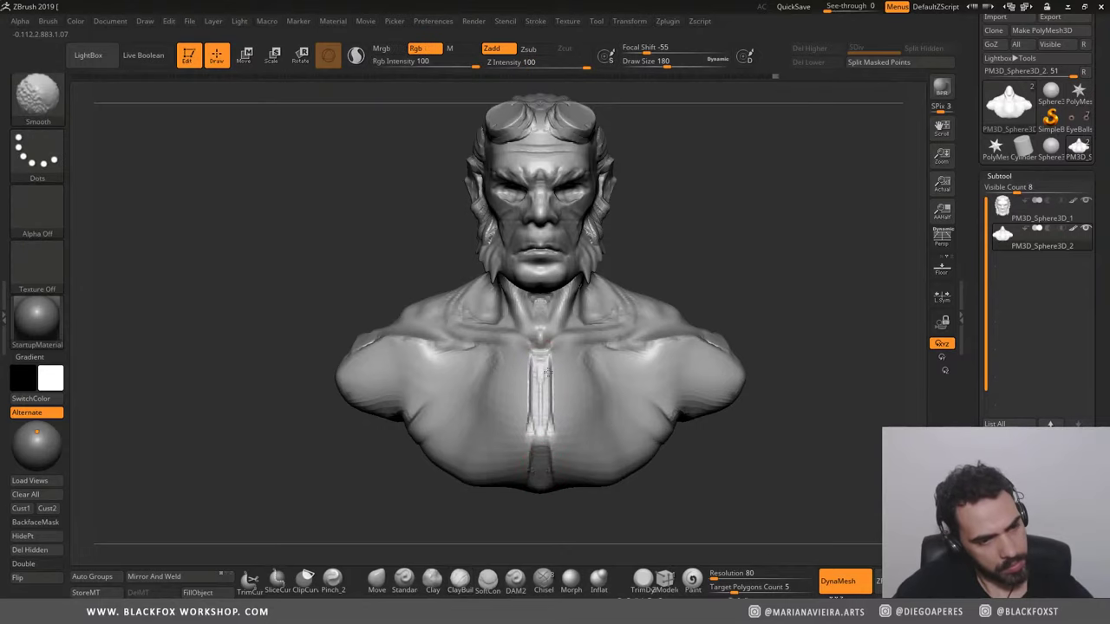
left_click_drag(551, 468, 542, 357, "shift")
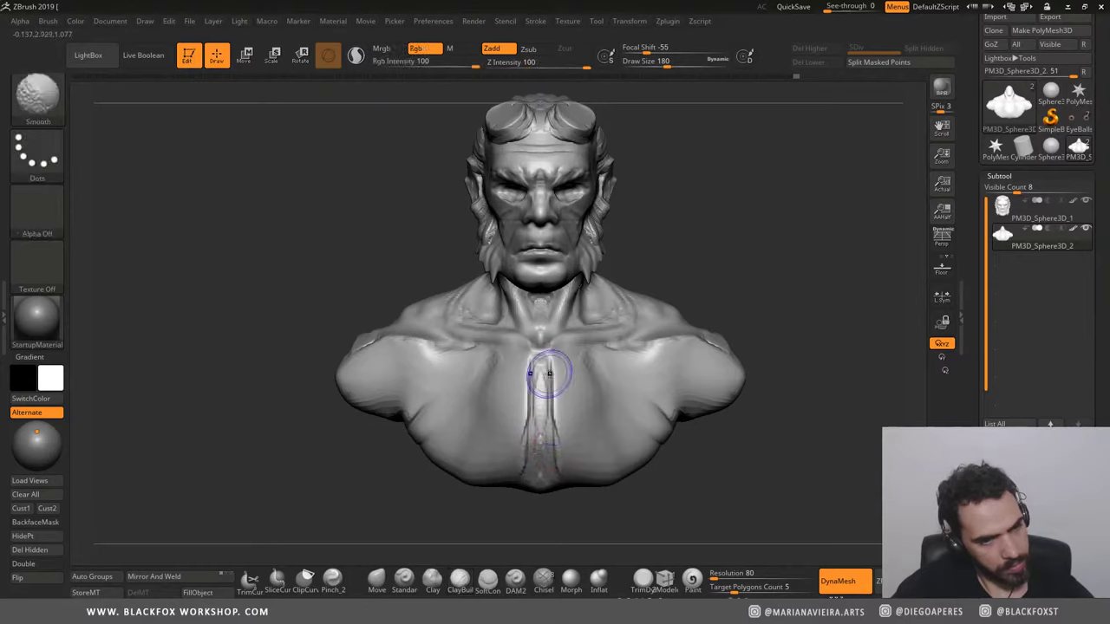
left_click_drag(539, 356, 539, 451, "shift")
mouse_move(332, 254)
left_mouse_down()
mouse_move(285, 248)
mouse_move(482, 389)
mouse_move(598, 364)
mouse_move(421, 384)
mouse_move(659, 401)
mouse_move(482, 423)
mouse_move(651, 438)
mouse_move(421, 426)
mouse_move(663, 430)
mouse_move(403, 416)
mouse_move(663, 403)
mouse_move(399, 395)
mouse_move(508, 359)
mouse_move(496, 396)
mouse_move(512, 403)
mouse_move(485, 449)
mouse_move(451, 455)
mouse_move(469, 395)
mouse_move(521, 399)
mouse_move(508, 384)
mouse_move(360, 399)
mouse_move(486, 398)
mouse_move(468, 425)
mouse_move(427, 439)
left_mouse_up()
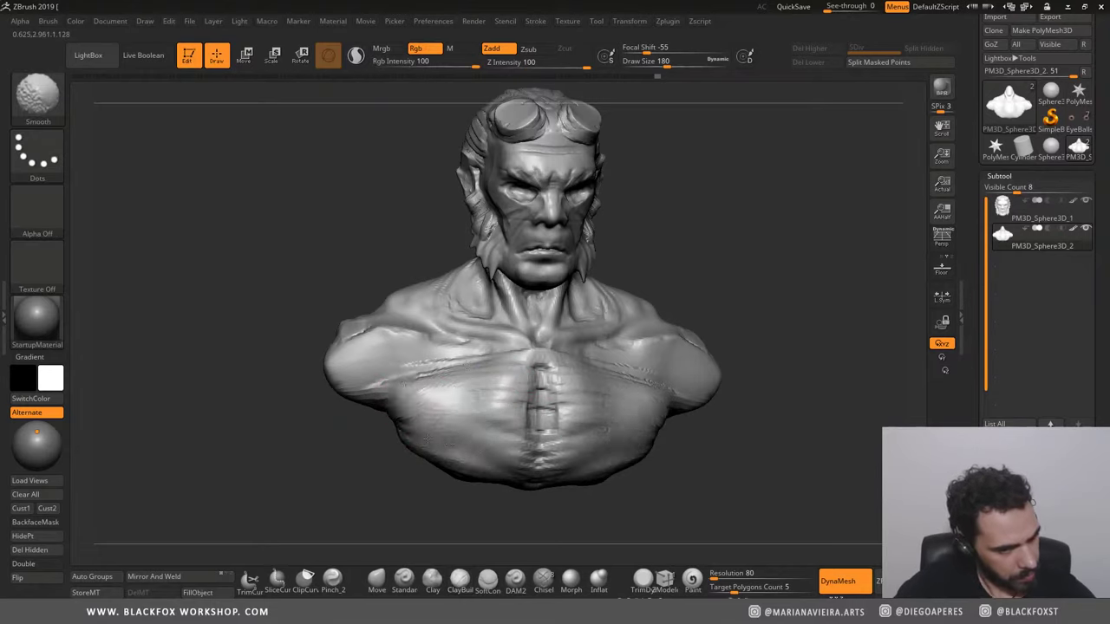
Step: Add mirrored clay striations across both shoulders
mouse_move(226, 416)
left_mouse_down()
mouse_move(260, 408)
mouse_move(252, 399)
left_mouse_up()
mouse_move(356, 382)
left_mouse_down()
mouse_move(411, 346)
mouse_move(364, 382)
left_mouse_up()
mouse_move(407, 351)
left_mouse_down()
mouse_move(347, 386)
mouse_move(388, 342)
mouse_move(373, 377)
left_mouse_up()
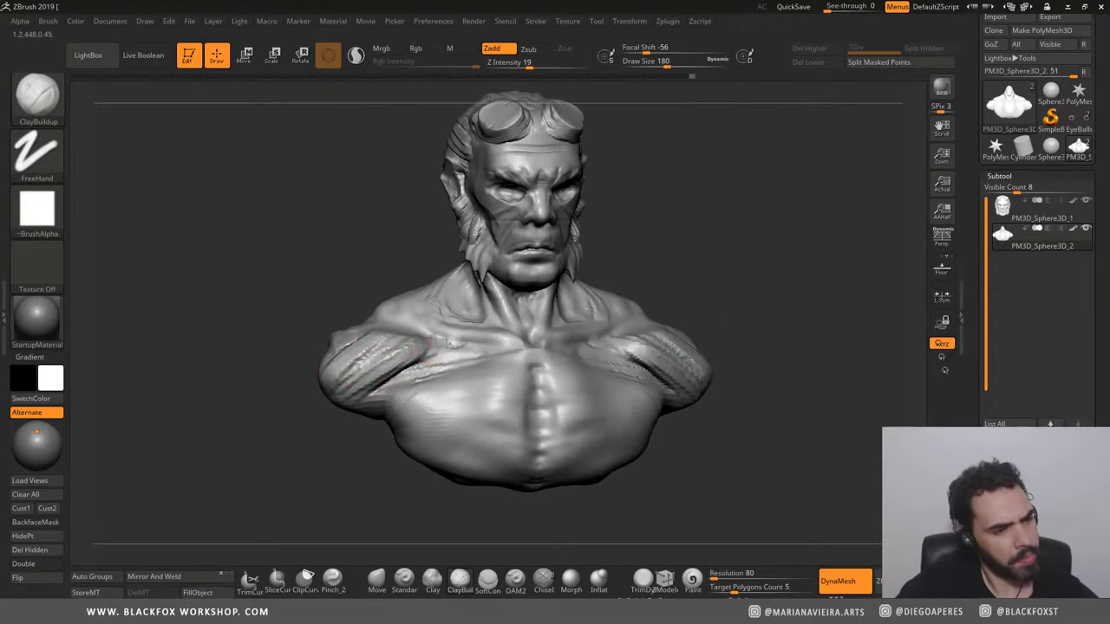
Step: Add more clay strokes across both shoulders and inspect the bust from a larger front view
left_click_drag(451, 338, 334, 395)
mouse_move(408, 339)
left_mouse_down()
mouse_move(340, 392)
mouse_move(363, 356)
left_mouse_up()
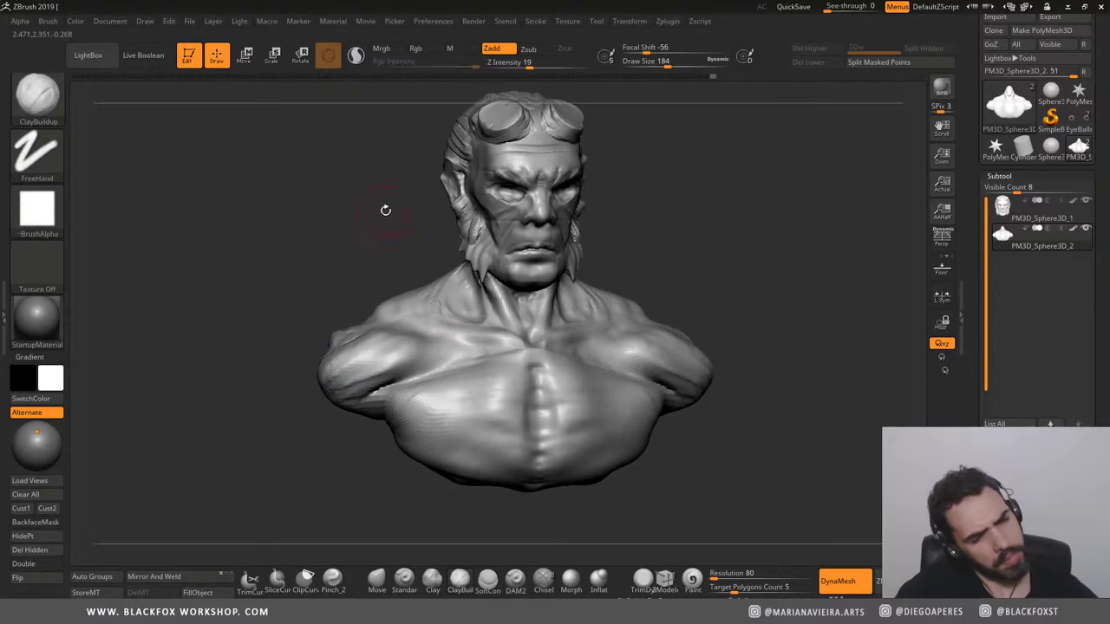
mouse_move(384, 208)
left_mouse_down()
mouse_move(674, 268)
mouse_move(582, 335)
mouse_move(784, 273)
mouse_move(621, 356)
mouse_move(598, 342)
left_mouse_up()
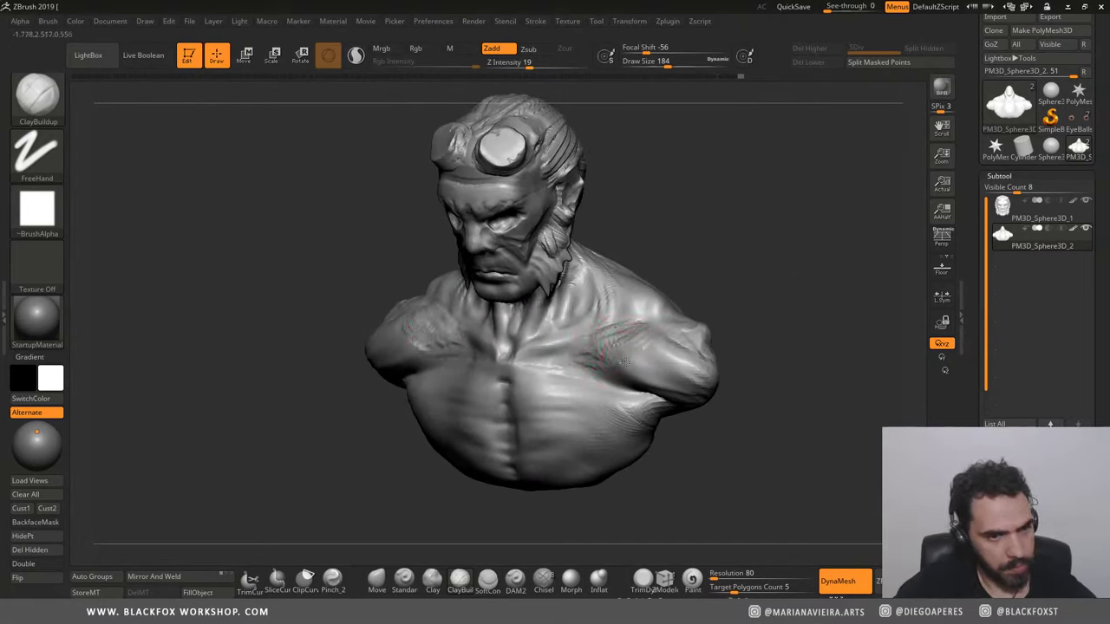
left_click_drag(694, 261, 335, 191, "shift")
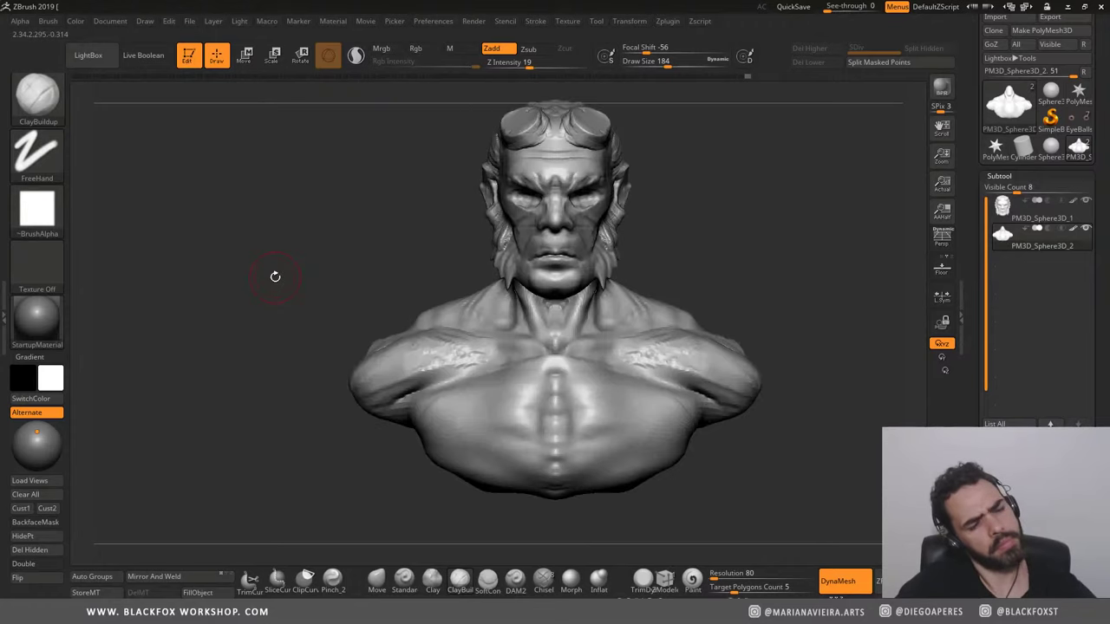
mouse_move(272, 275)
left_mouse_down("alt")
mouse_move(459, 343)
mouse_move(372, 367)
left_mouse_up("alt")
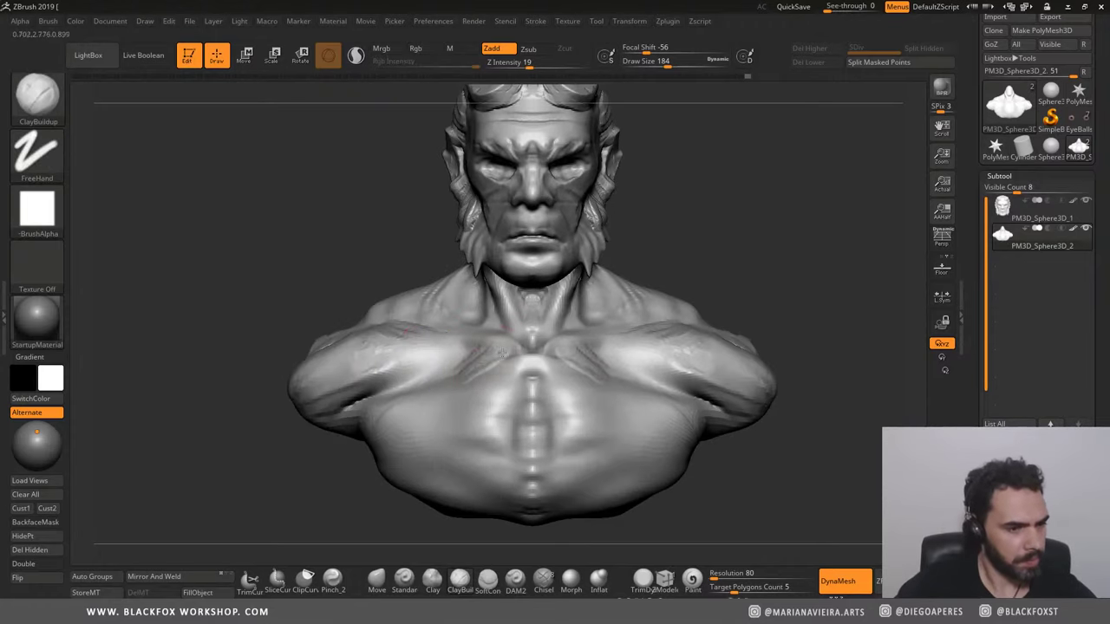
Step: Reshape the left pectoral and add striations down the sternum and inner pectorals
left_click_drag(479, 346, 397, 387)
mouse_move(500, 381)
left_mouse_down()
mouse_move(487, 442)
mouse_move(480, 426)
left_mouse_up()
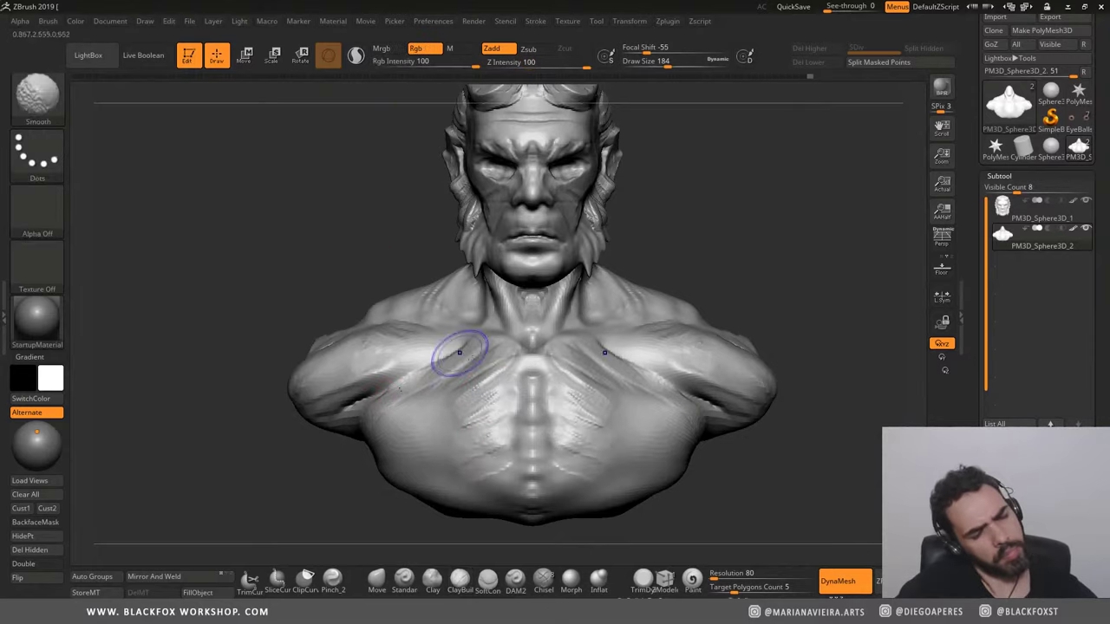
right_click_drag(459, 347, 305, 286)
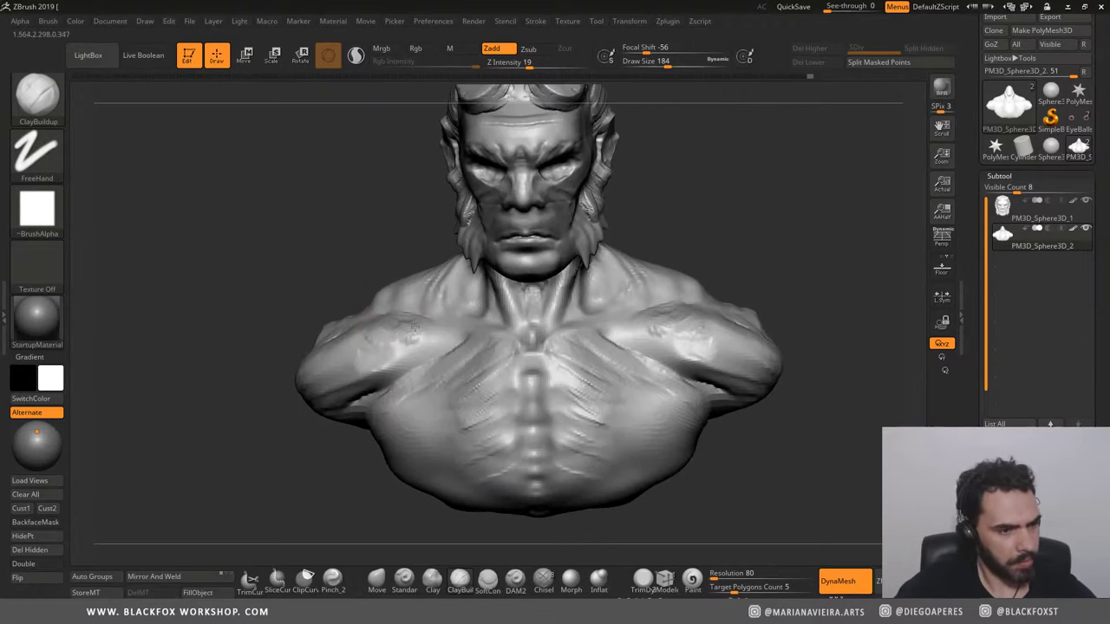
Step: Carve a crease along the collarbone toward the sternum and smooth the surface
mouse_move(459, 337)
left_mouse_down()
mouse_move(515, 345)
mouse_move(425, 331)
left_mouse_up()
right_click_drag(346, 308, 305, 177, "alt")
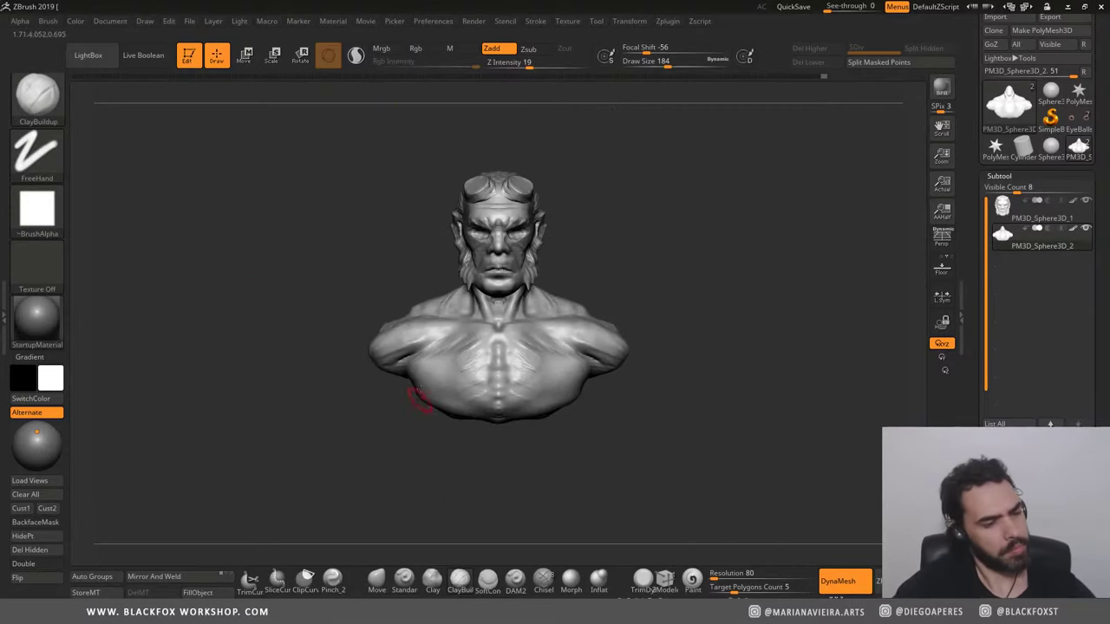
mouse_move(417, 398)
right_mouse_down()
mouse_move(334, 416)
mouse_move(425, 374)
right_mouse_up()
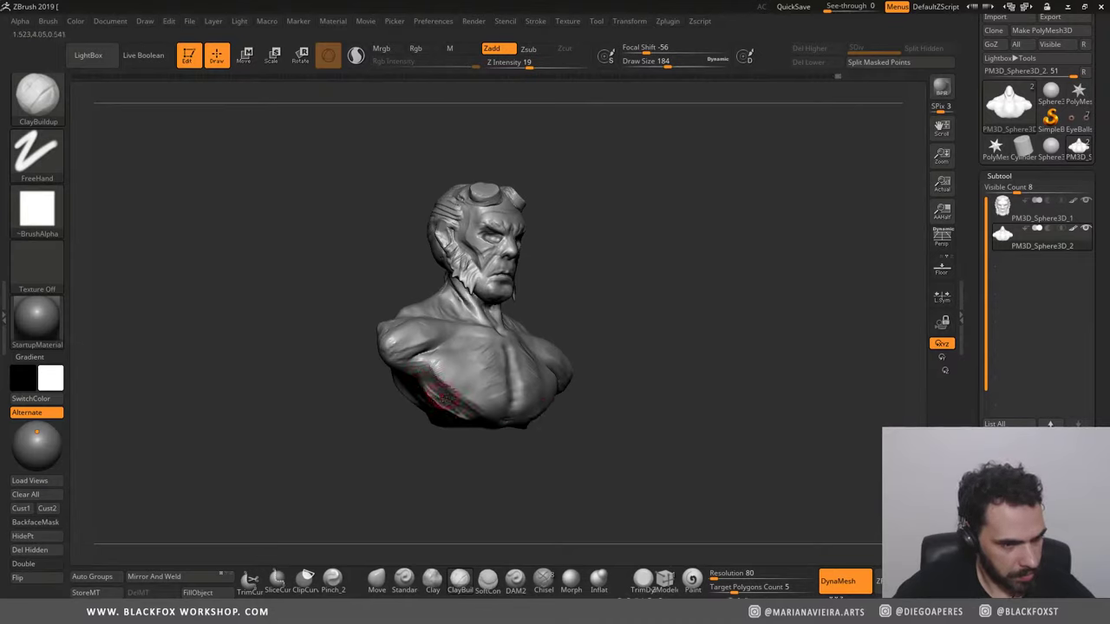
key("shift")
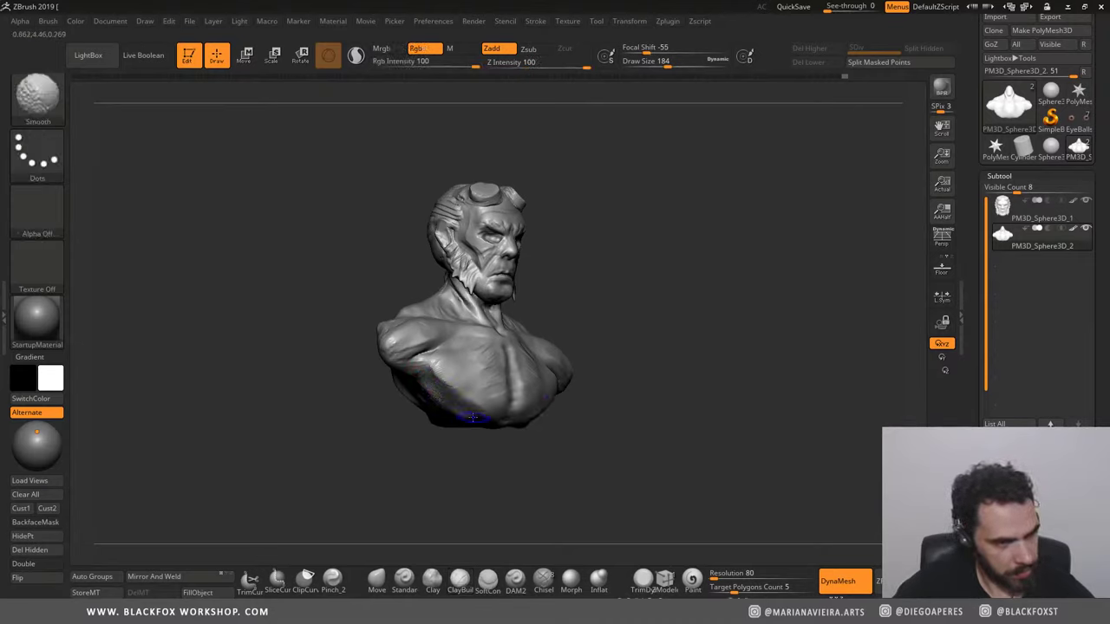
mouse_move(473, 417)
right_mouse_down("shift")
mouse_move(329, 263)
mouse_move(542, 439)
right_mouse_up("shift")
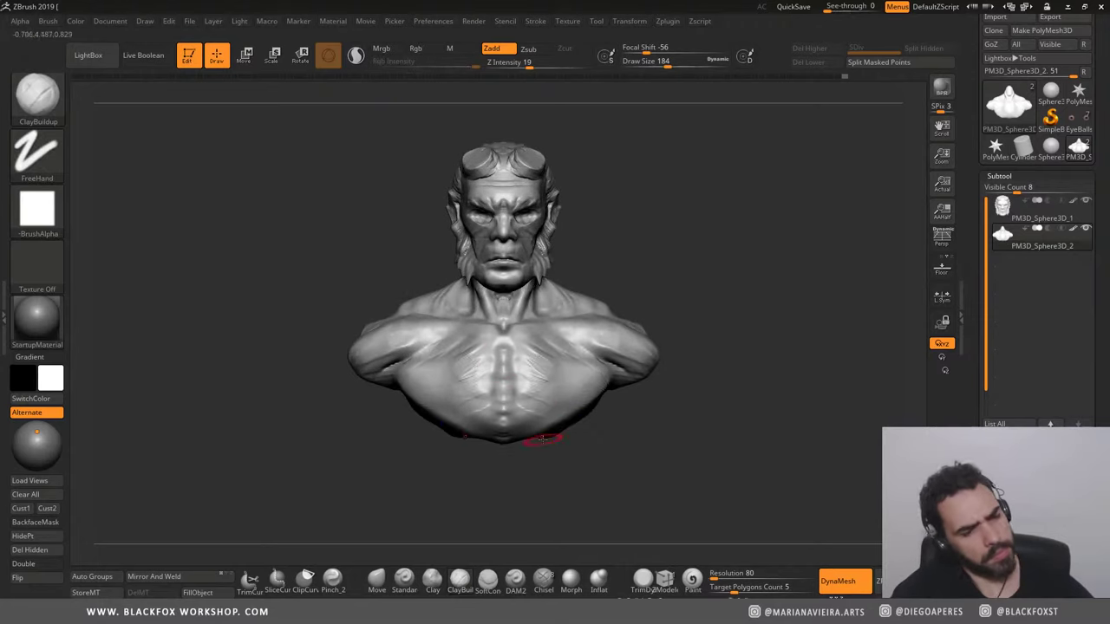
key("shift")
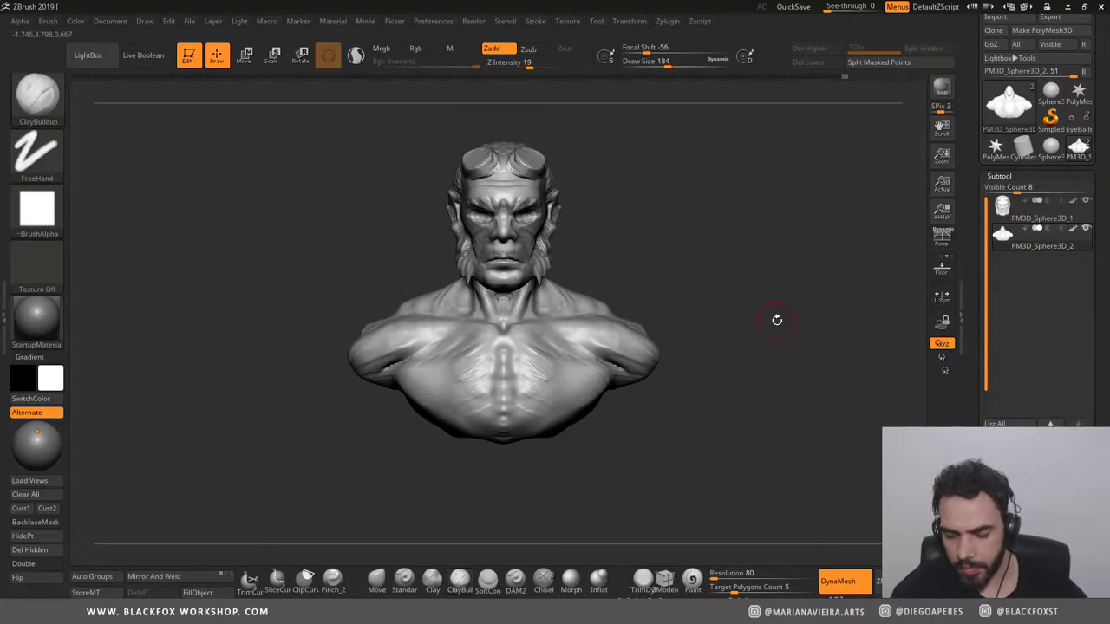
Step: Duplicate the torso subtool, then move the copy downward and rotate it with the gizmo
key("ctrl+shift+d")
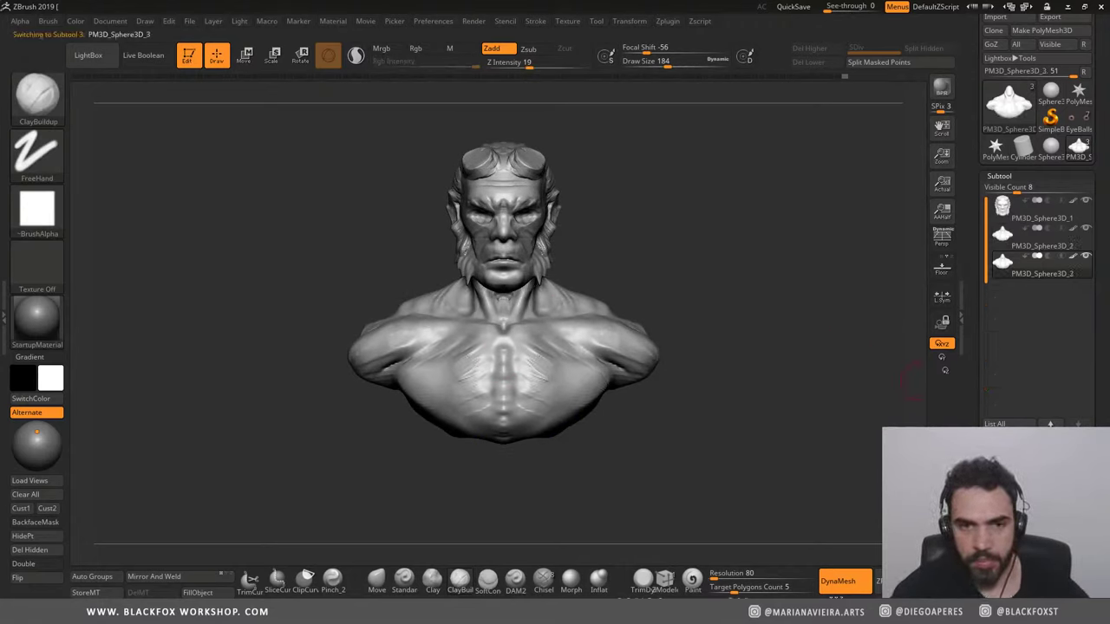
key("w")
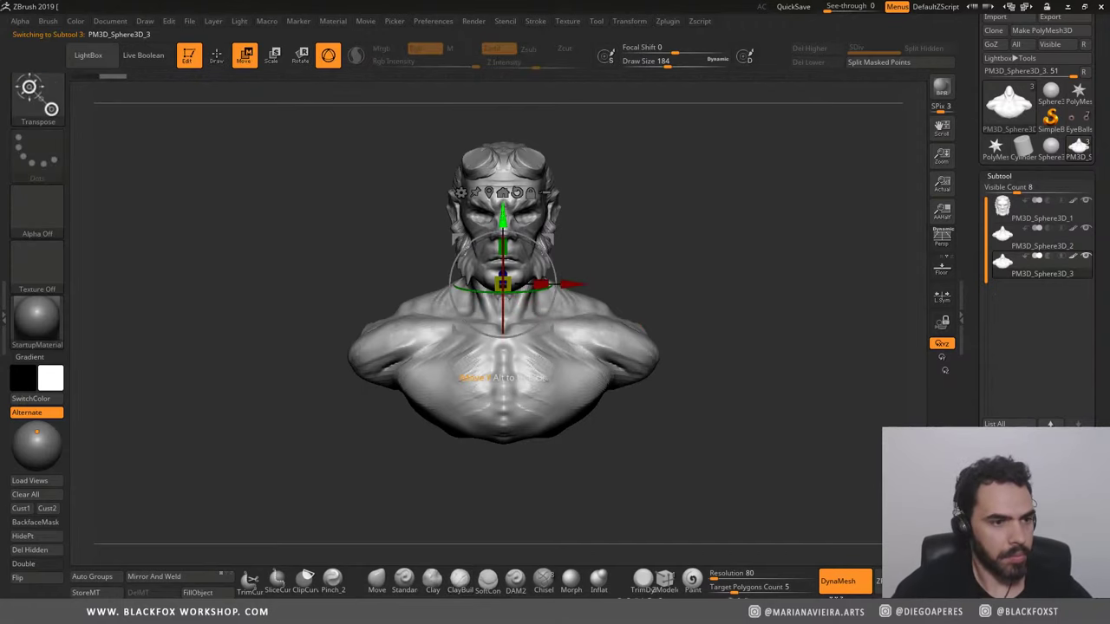
left_click_drag(504, 215, 504, 279)
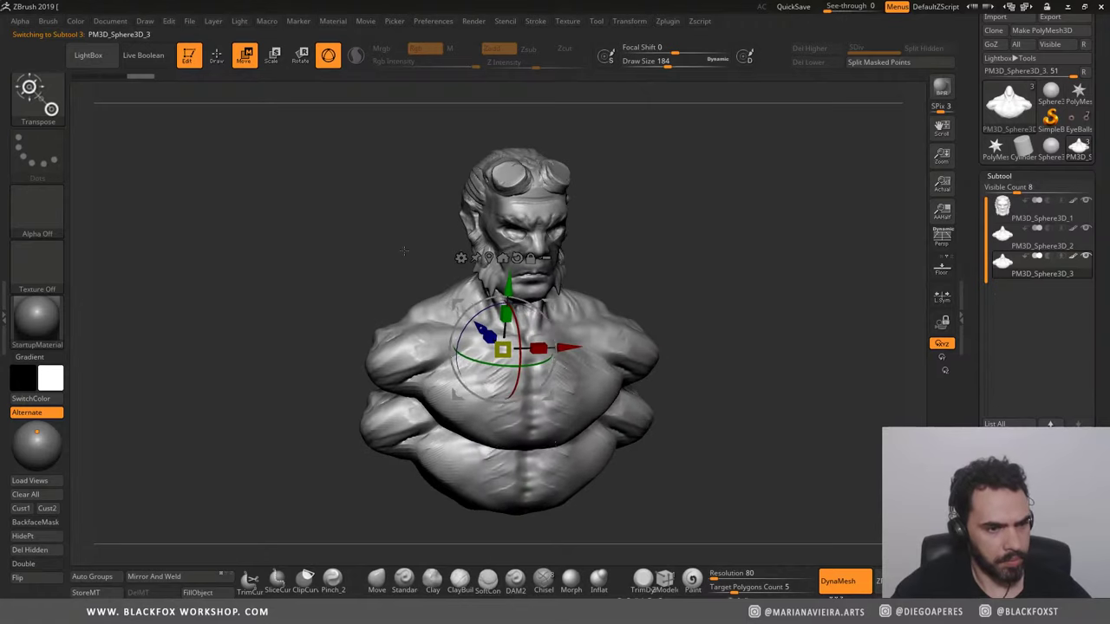
mouse_move(542, 373)
left_mouse_down()
mouse_move(503, 399)
mouse_move(411, 343)
mouse_move(465, 368)
left_mouse_up()
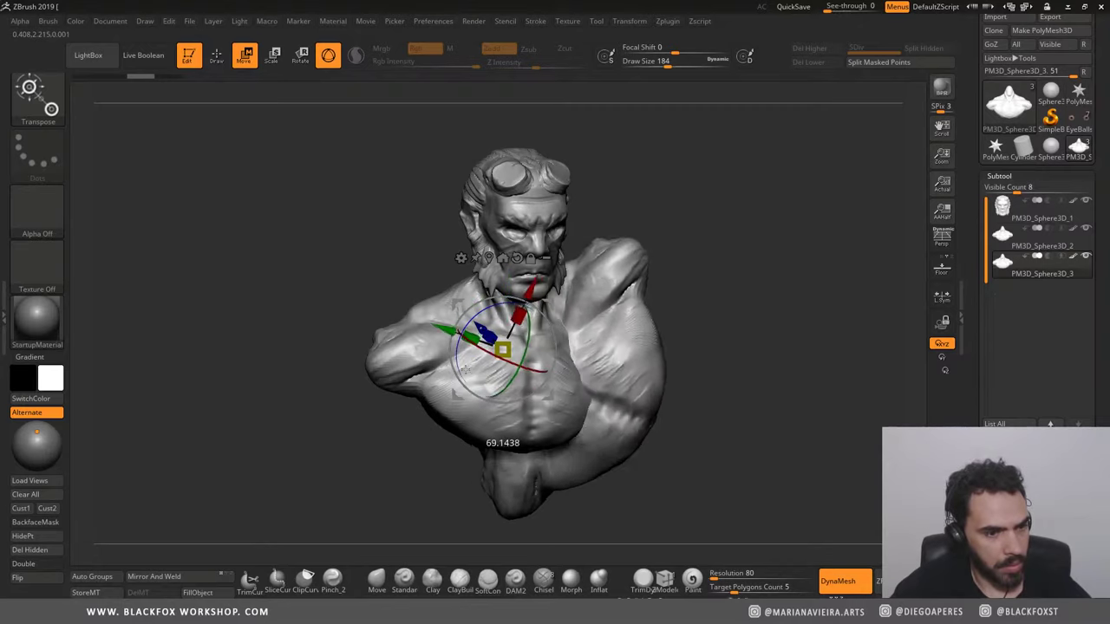
mouse_move(465, 369)
left_mouse_down()
mouse_move(286, 225)
mouse_move(377, 316)
mouse_move(438, 351)
mouse_move(410, 340)
left_mouse_up()
Step: Scale the duplicate down vertically and settle it below the left side of the chest
left_click_drag(416, 390, 395, 473)
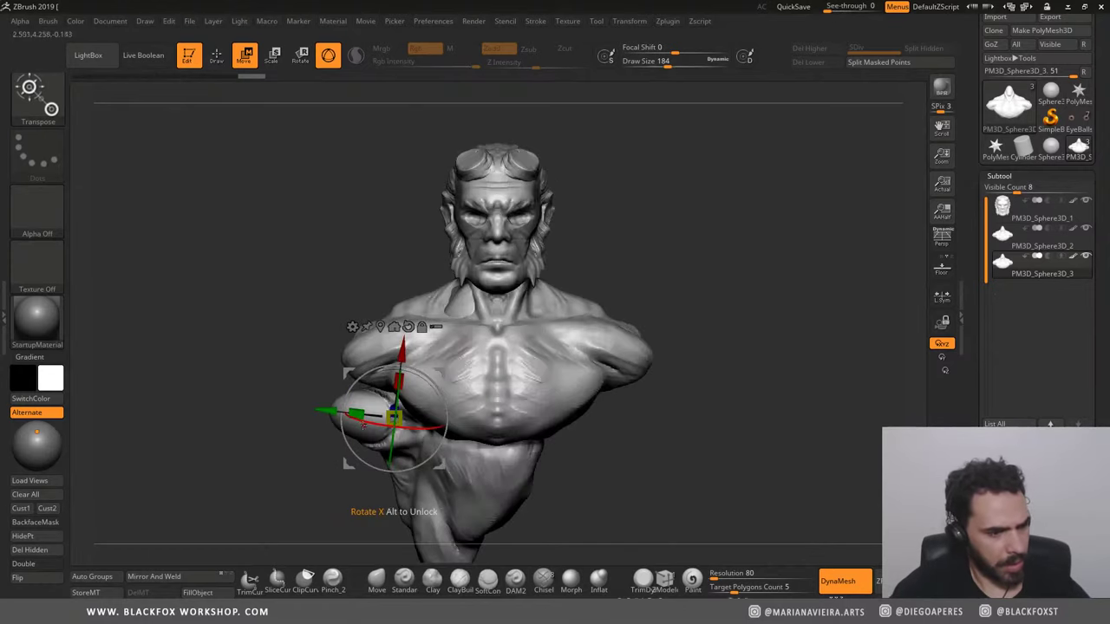
mouse_move(393, 418)
left_mouse_down()
mouse_move(438, 430)
mouse_move(570, 422)
left_mouse_up()
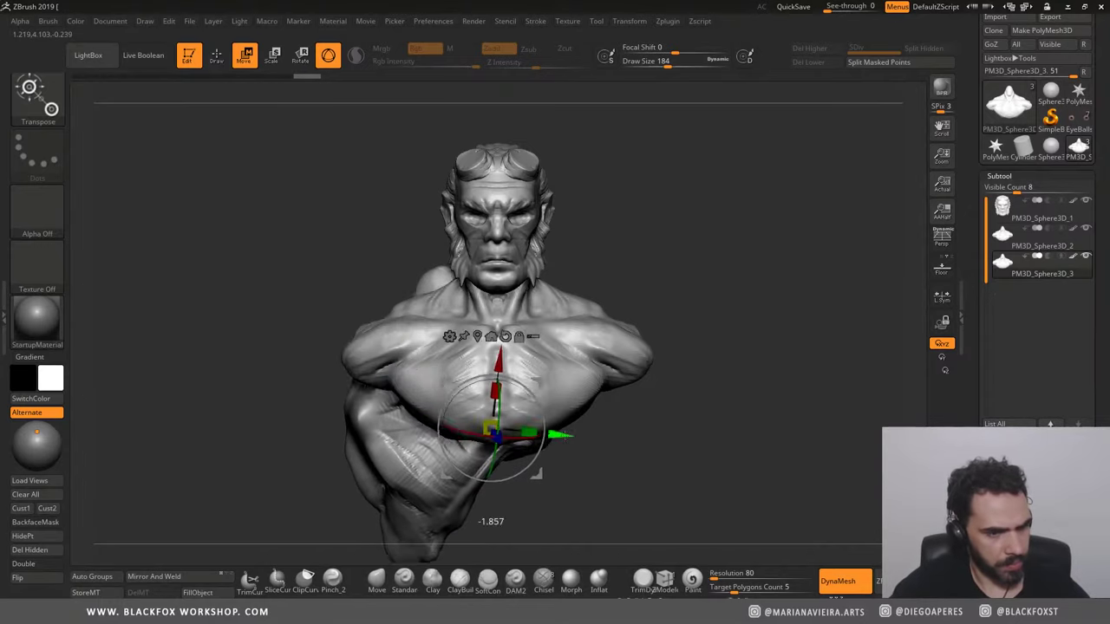
mouse_move(494, 395)
left_mouse_down()
mouse_move(533, 401)
mouse_move(525, 428)
mouse_move(557, 457)
mouse_move(552, 448)
left_mouse_up()
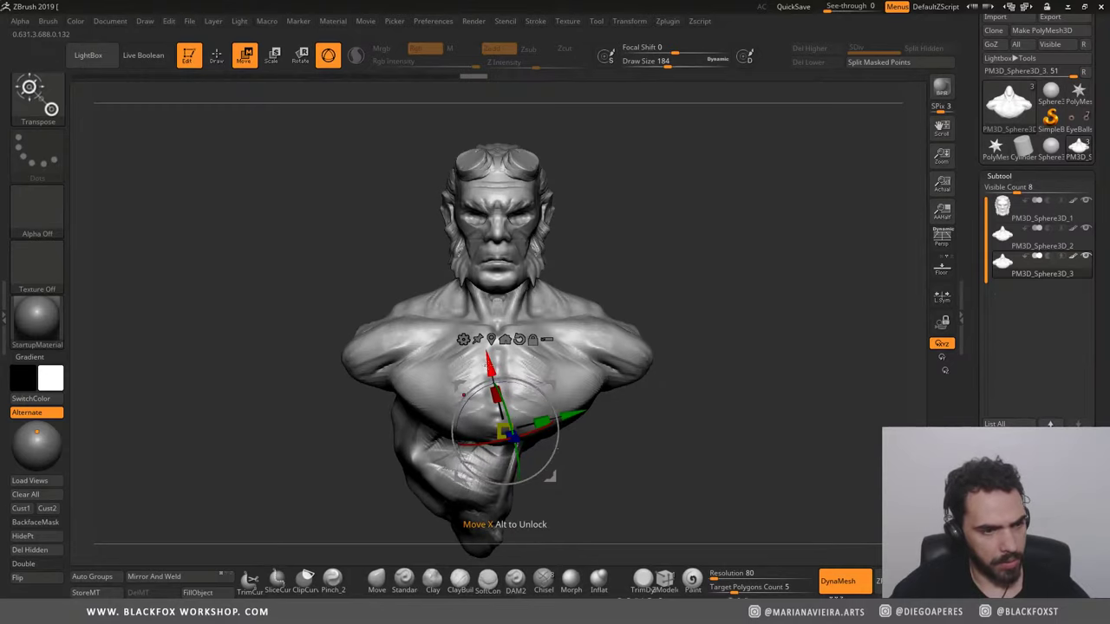
left_click_drag(464, 395, 461, 389)
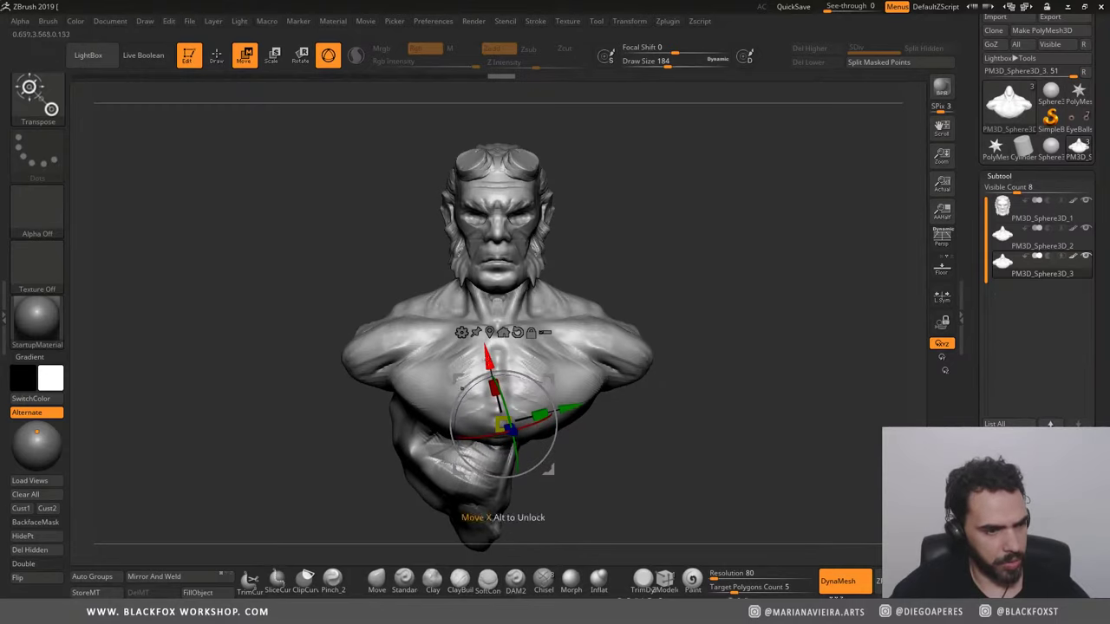
Step: Mirror And Weld the piece, then adjust its depth and shift it slightly left
left_click(148, 577)
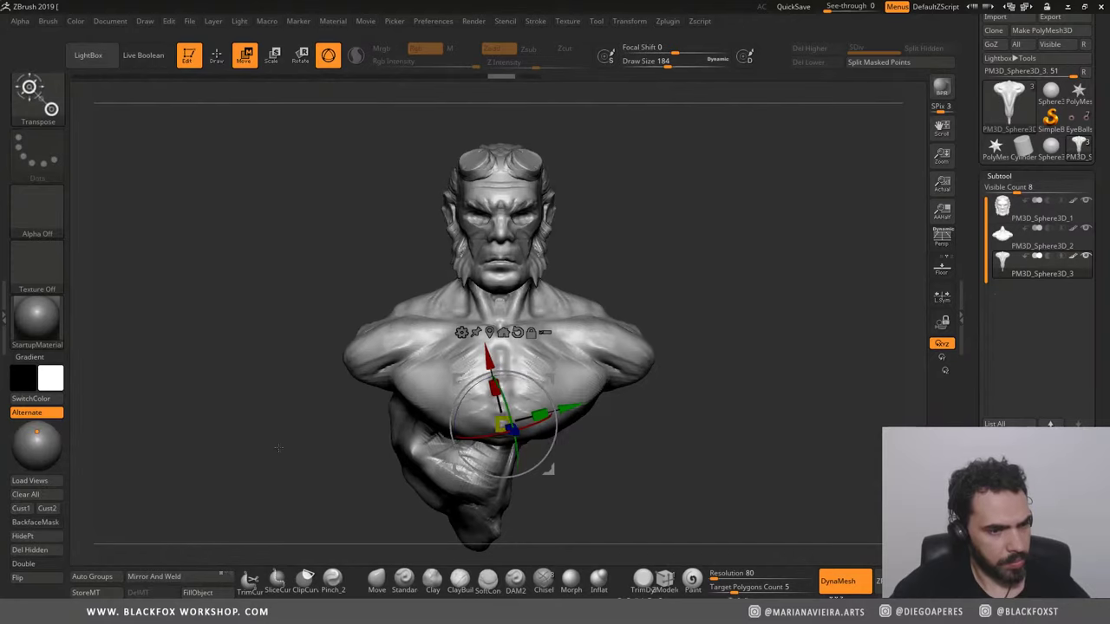
left_click_drag(260, 468, 286, 438)
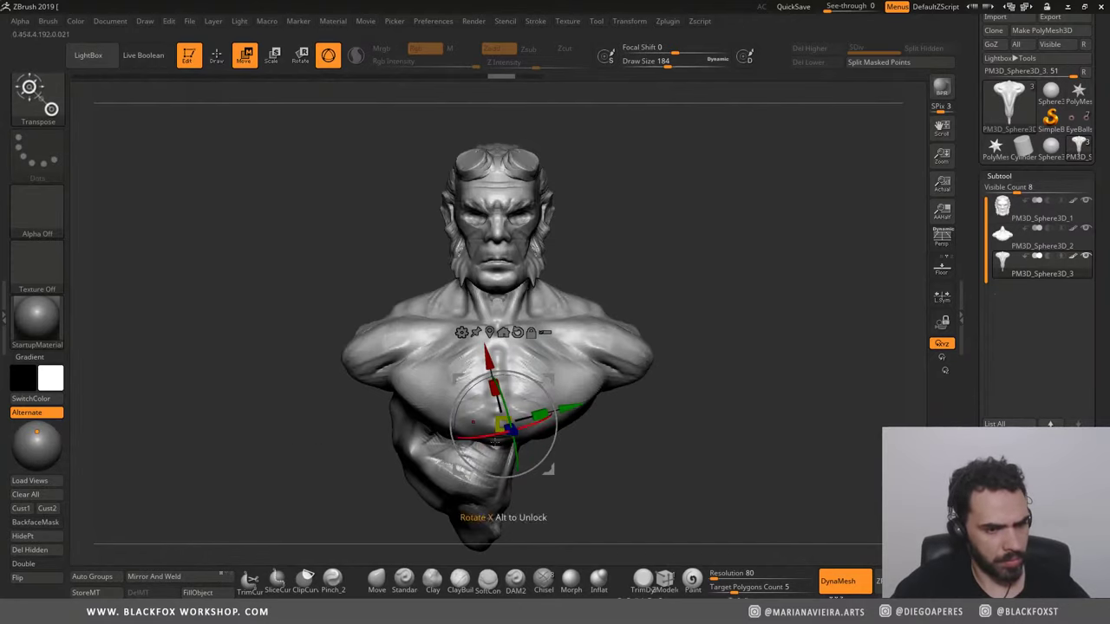
left_click_drag(512, 431, 485, 460)
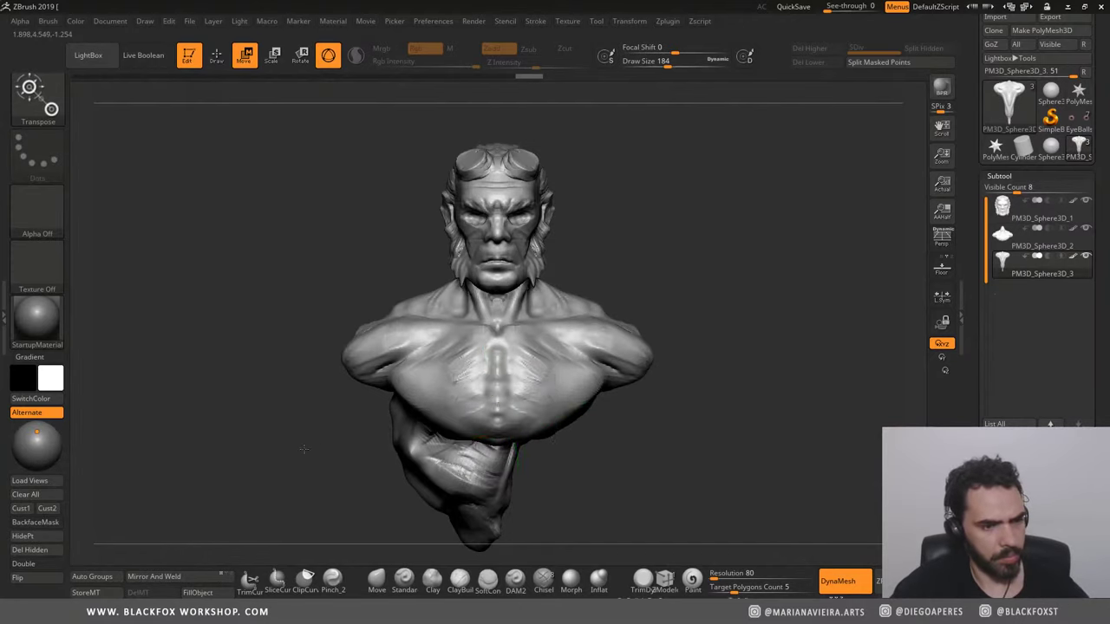
left_click_drag(318, 461, 339, 460)
left_click_drag(563, 414, 553, 418)
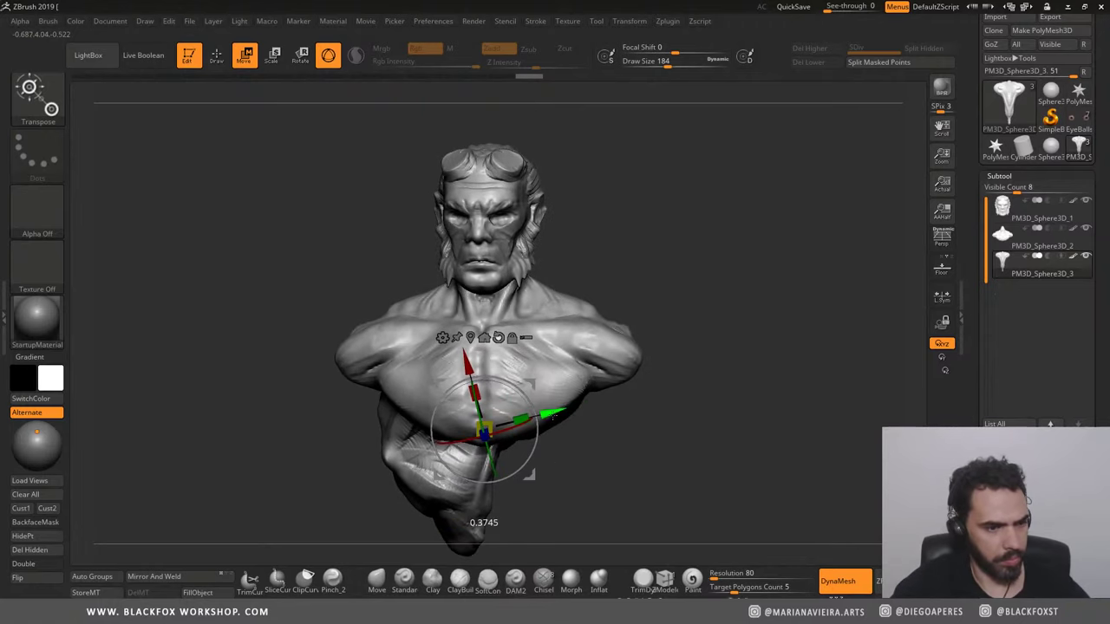
mouse_move(295, 455)
left_mouse_down()
mouse_move(315, 453)
mouse_move(282, 421)
left_mouse_up()
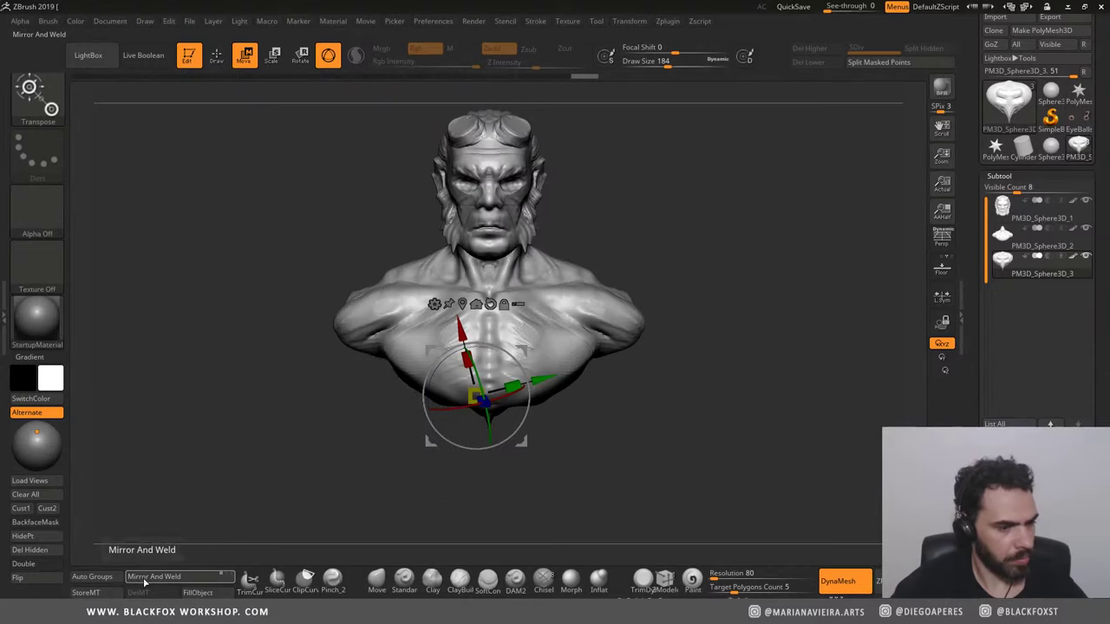
Step: Mirror the lower piece again, undoing trial moves and rotations
left_click(146, 576)
left_click_drag(546, 400, 642, 379)
left_click_drag(548, 385, 727, 340)
key("ctrl+z")
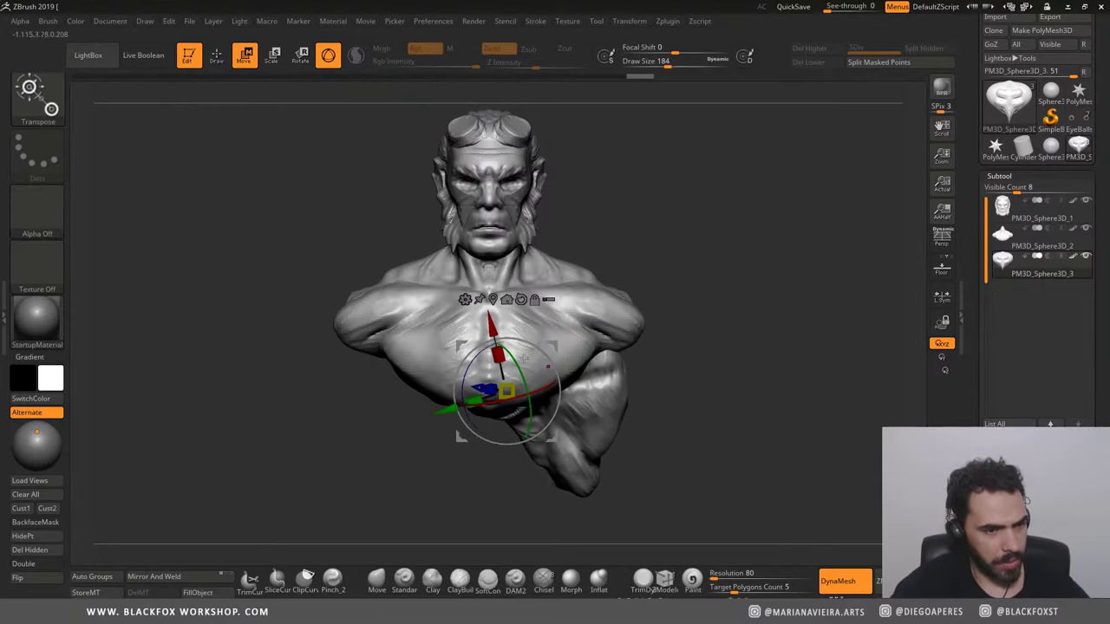
mouse_move(472, 373)
left_mouse_down()
mouse_move(521, 408)
mouse_move(512, 417)
left_mouse_up()
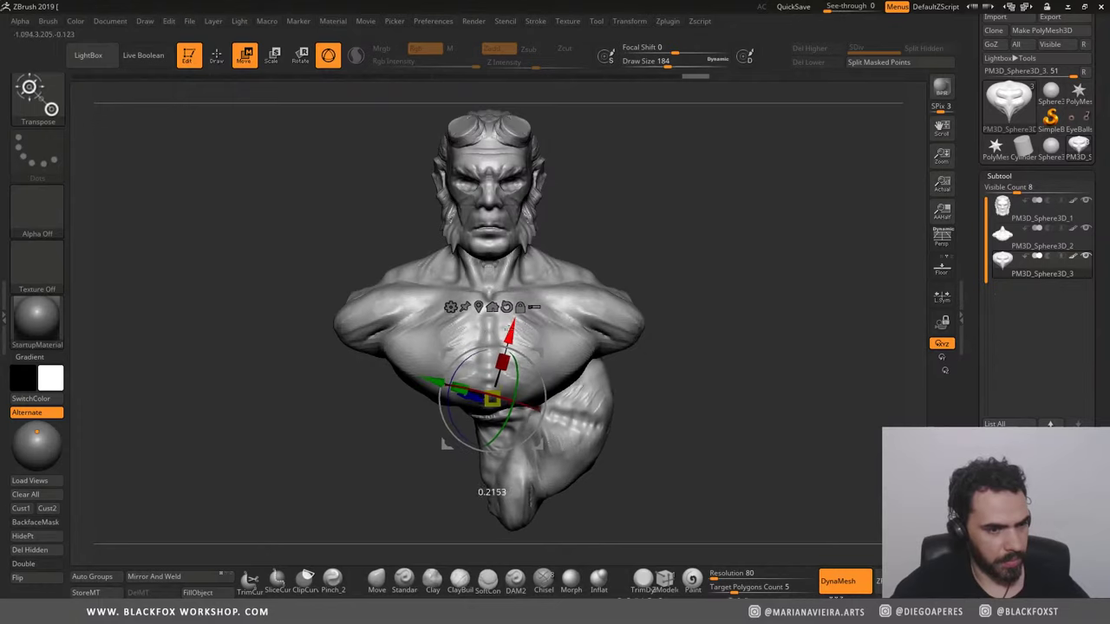
key("ctrl+z")
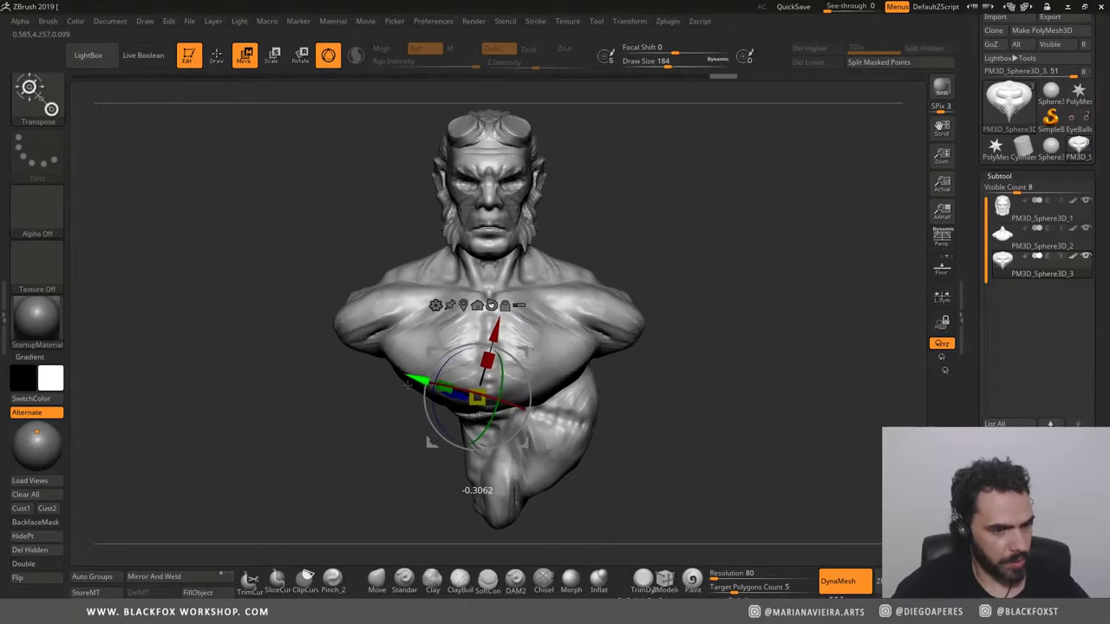
Step: Mirror And Weld once more for a symmetrical belly and return to sculpting
left_click(159, 578)
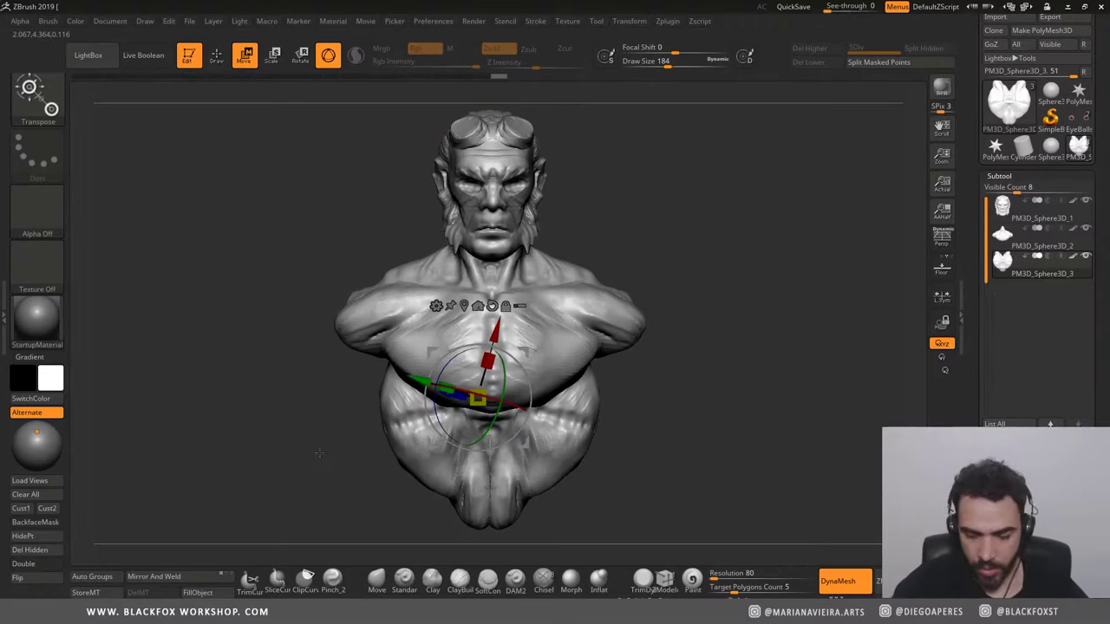
key("q")
key("space")
Step: Raise the brush size to 468 and add vertical clay striations on the lower belly and back
left_click_drag(414, 422, 436, 417)
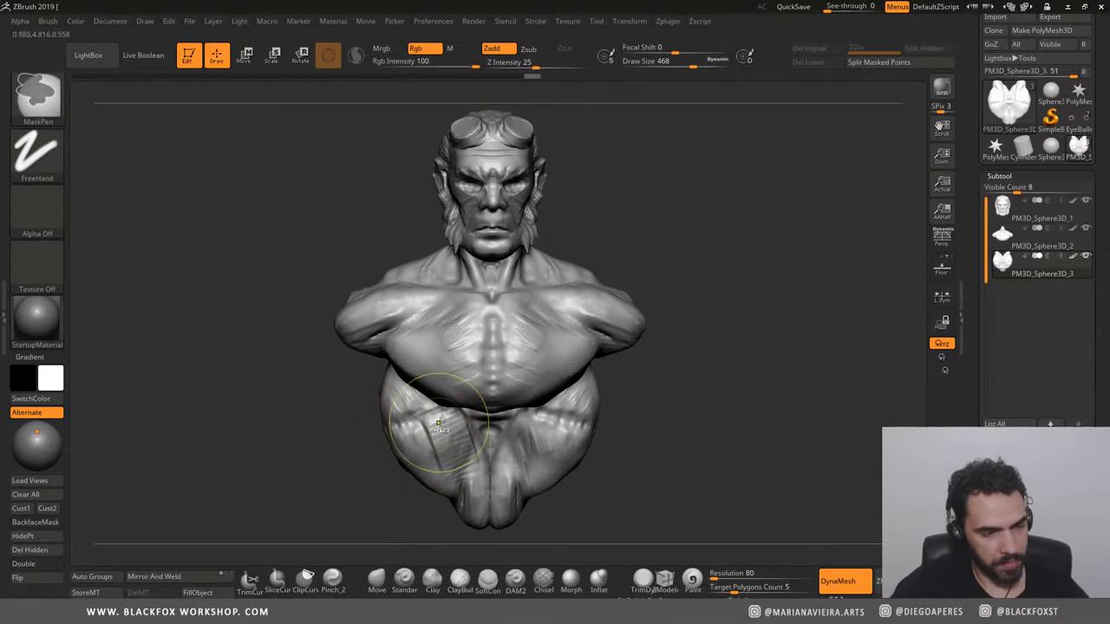
left_click_drag(422, 434, 433, 486)
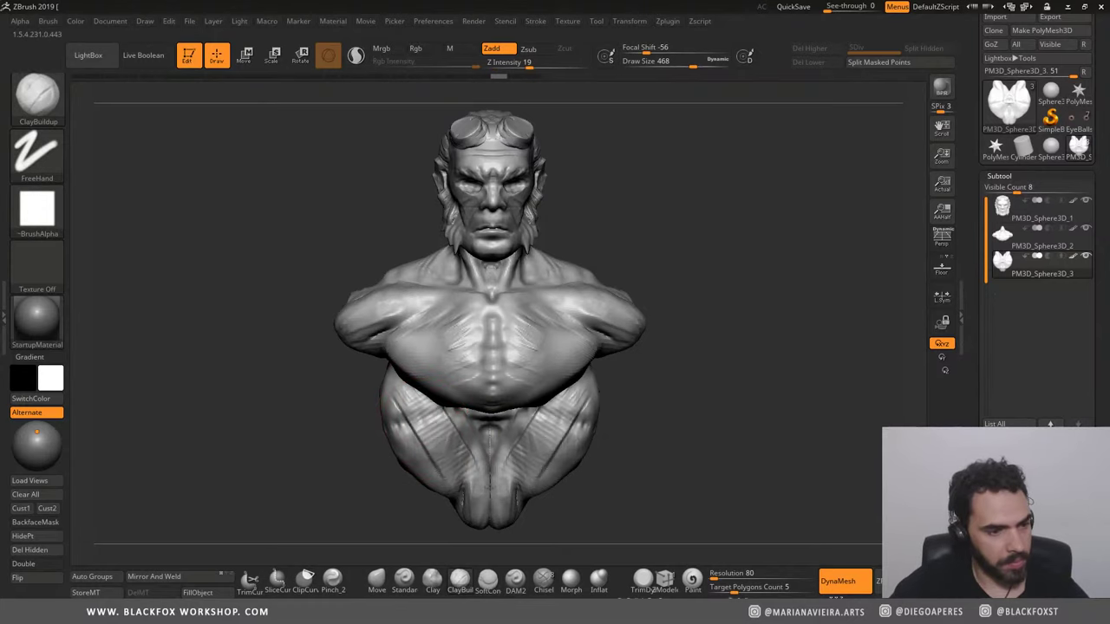
mouse_move(408, 395)
left_mouse_down()
mouse_move(424, 490)
mouse_move(451, 481)
left_mouse_up()
mouse_move(469, 403)
left_mouse_down()
mouse_move(479, 406)
mouse_move(425, 412)
mouse_move(559, 408)
mouse_move(421, 408)
mouse_move(469, 434)
left_mouse_up()
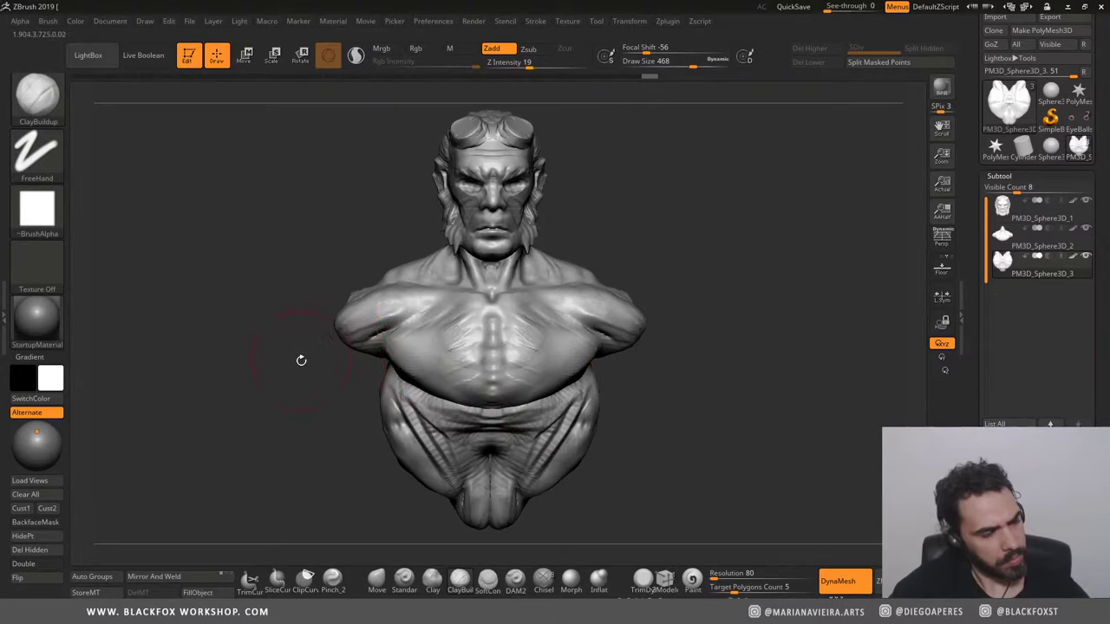
mouse_move(301, 360)
left_mouse_down()
mouse_move(392, 377)
mouse_move(360, 446)
left_mouse_up()
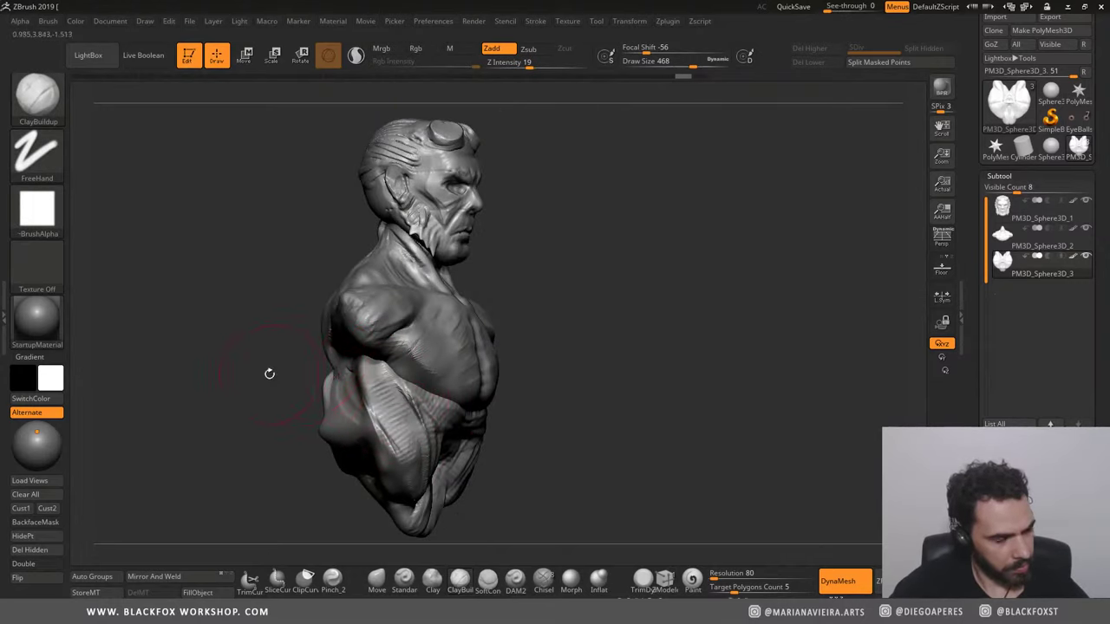
mouse_move(270, 373)
left_mouse_down()
mouse_move(356, 394)
mouse_move(471, 385)
mouse_move(347, 391)
mouse_move(381, 338)
mouse_move(360, 325)
mouse_move(407, 282)
mouse_move(287, 330)
left_mouse_up()
mouse_move(416, 365)
left_mouse_down()
mouse_move(347, 417)
mouse_move(378, 417)
left_mouse_up()
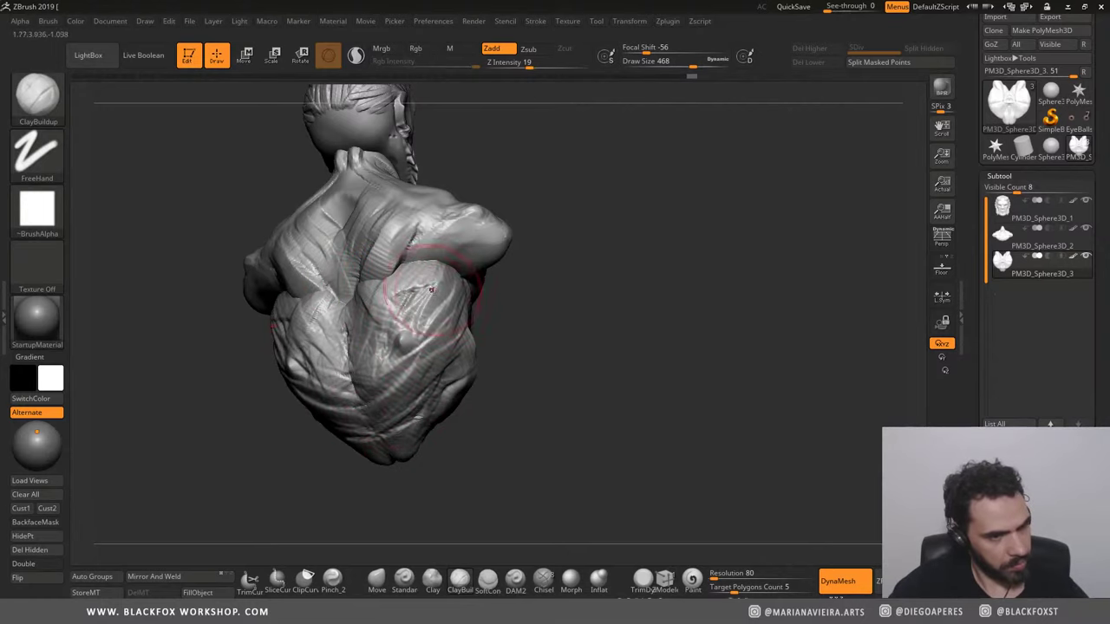
mouse_move(431, 289)
left_mouse_down()
mouse_move(405, 269)
mouse_move(391, 433)
left_mouse_up()
Step: Flatten the back of the belly piece and its central crease with TrimDynamic
left_click(642, 577)
mouse_move(464, 321)
left_mouse_down()
mouse_move(408, 434)
mouse_move(470, 368)
left_mouse_up()
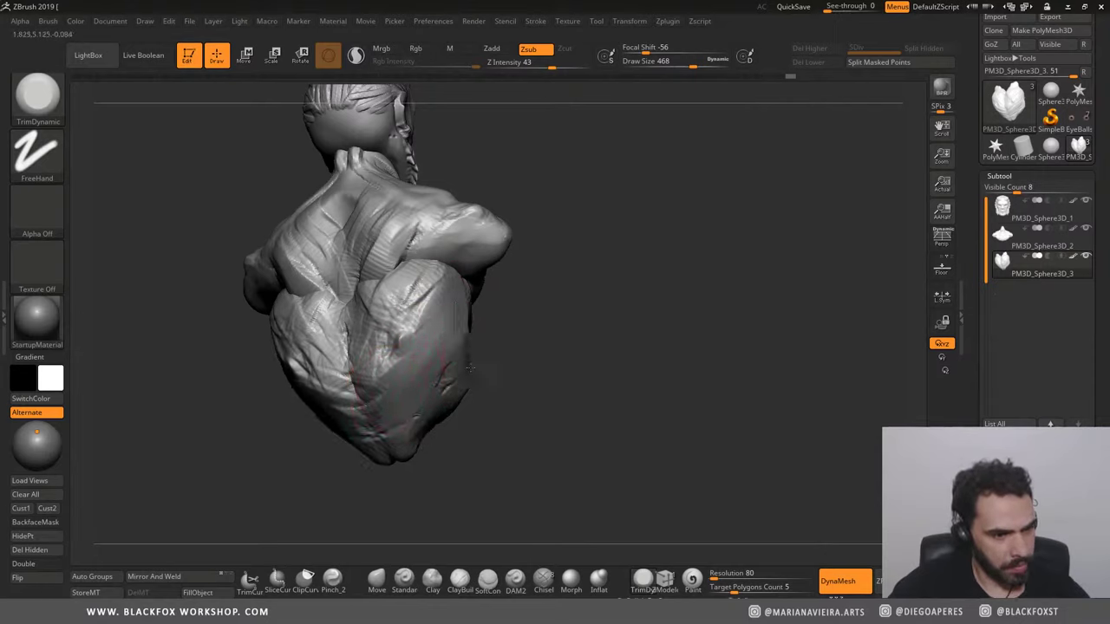
left_click_drag(434, 276, 391, 390)
mouse_move(382, 269)
left_mouse_down()
mouse_move(312, 390)
mouse_move(373, 300)
mouse_move(317, 338)
mouse_move(434, 373)
left_mouse_up()
left_click_drag(456, 267, 407, 399)
Step: Soften the lower belly folds with ClayBuildup from the front, then select subtool PM3D_Sphere3D_2
mouse_move(635, 364)
left_mouse_down()
mouse_move(443, 381)
mouse_move(576, 383)
left_mouse_up()
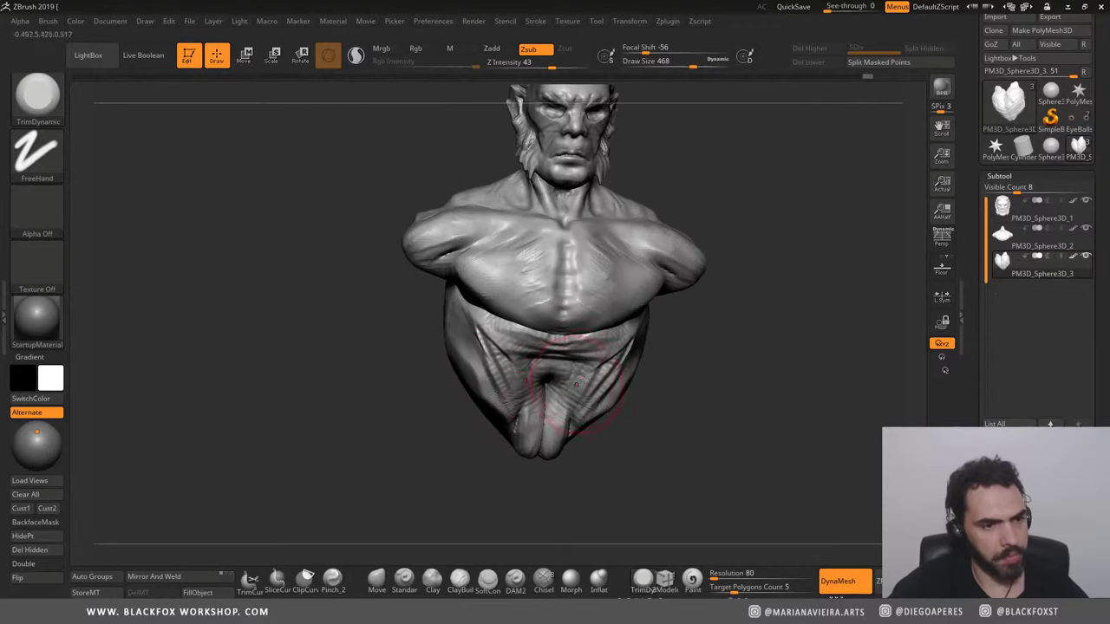
left_click_drag(364, 371, 463, 367)
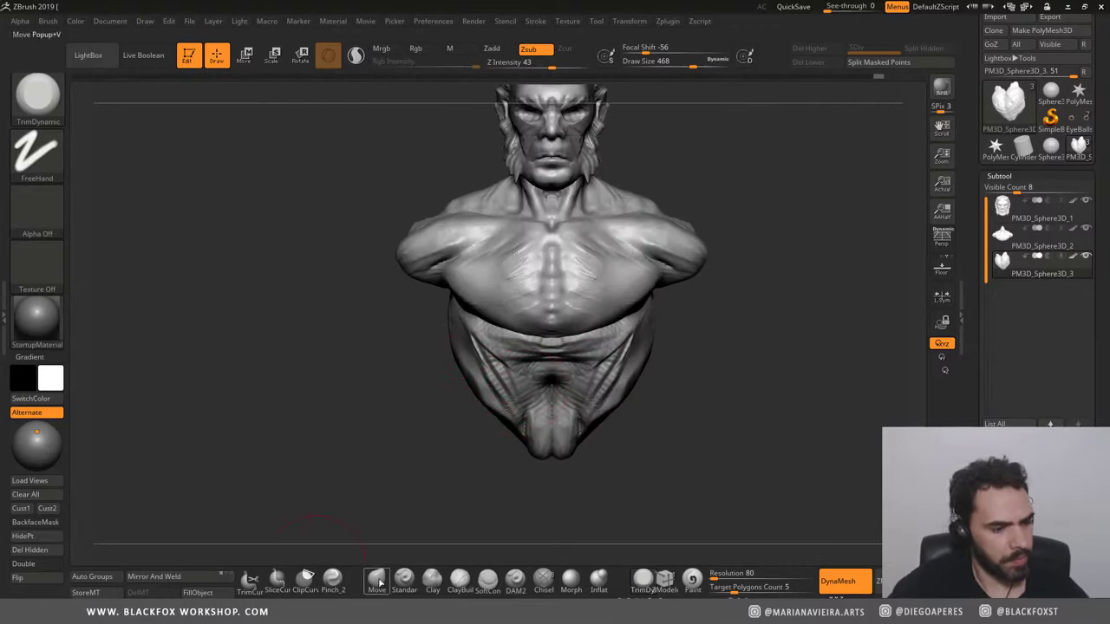
left_click(432, 580)
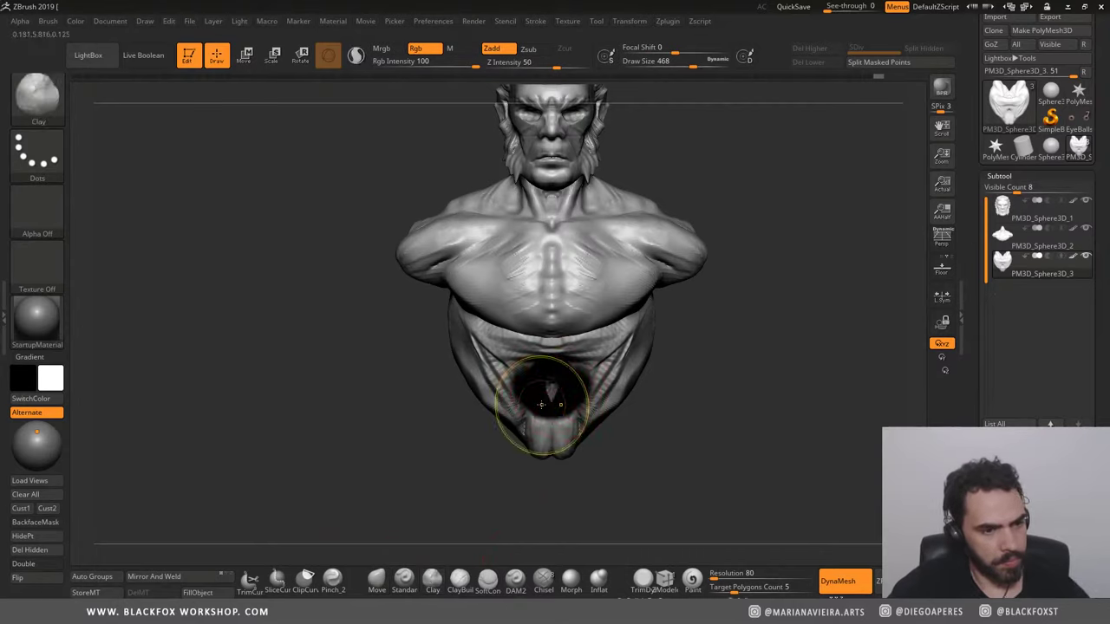
left_click(459, 579)
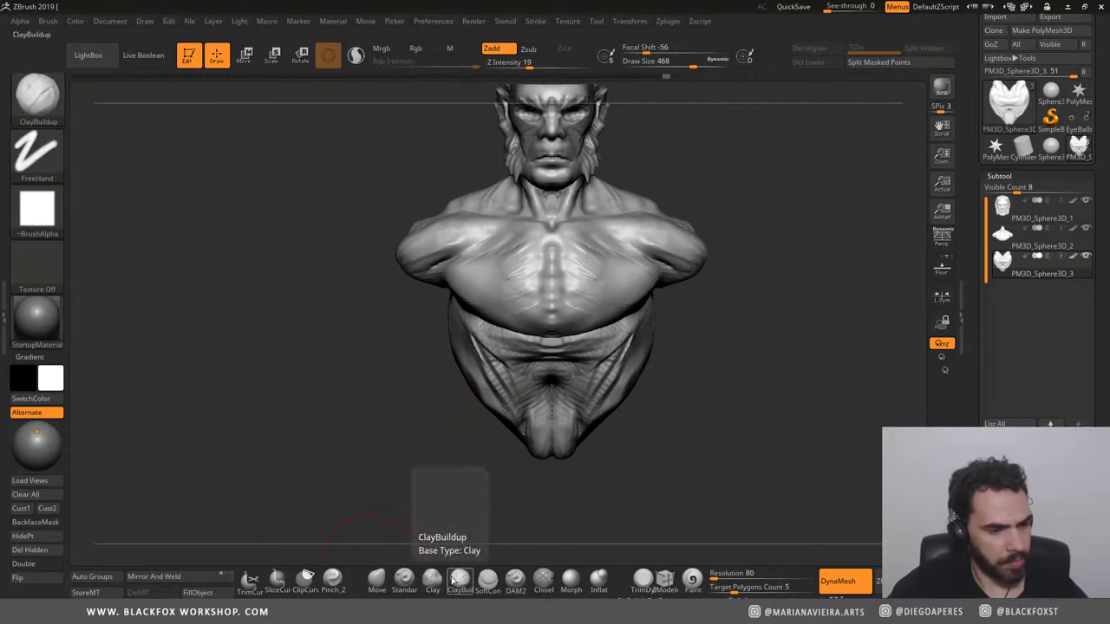
mouse_move(551, 409)
left_mouse_down("shift")
mouse_move(551, 353)
mouse_move(494, 364)
left_mouse_up("shift")
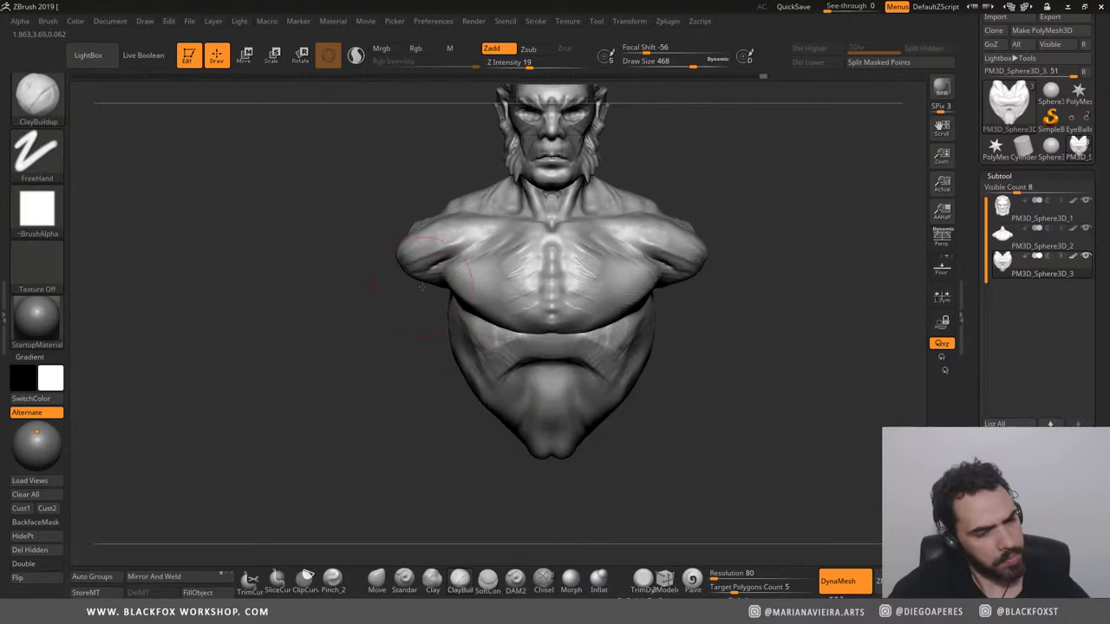
mouse_move(286, 338)
left_mouse_down()
mouse_move(315, 403)
mouse_move(381, 277)
left_mouse_up()
left_click(373, 298, "alt")
Step: Mask all but the shoulders and center the Move gizmo on the unmasked shoulder, aligned along the arm
left_click(265, 365, "ctrl")
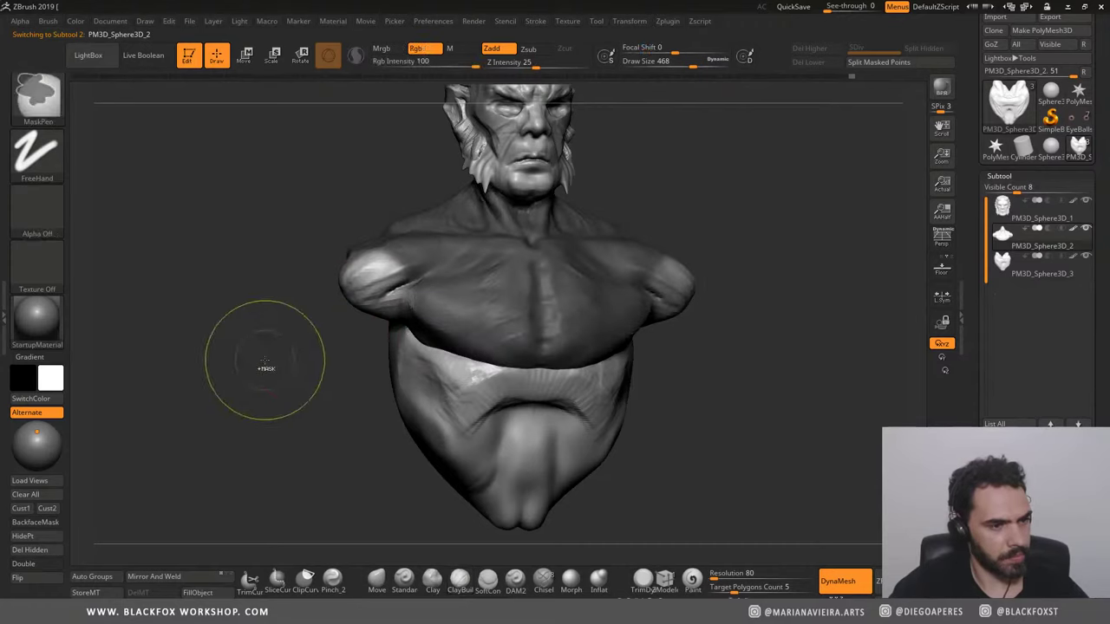
left_click_drag(266, 364, 270, 323)
key("w")
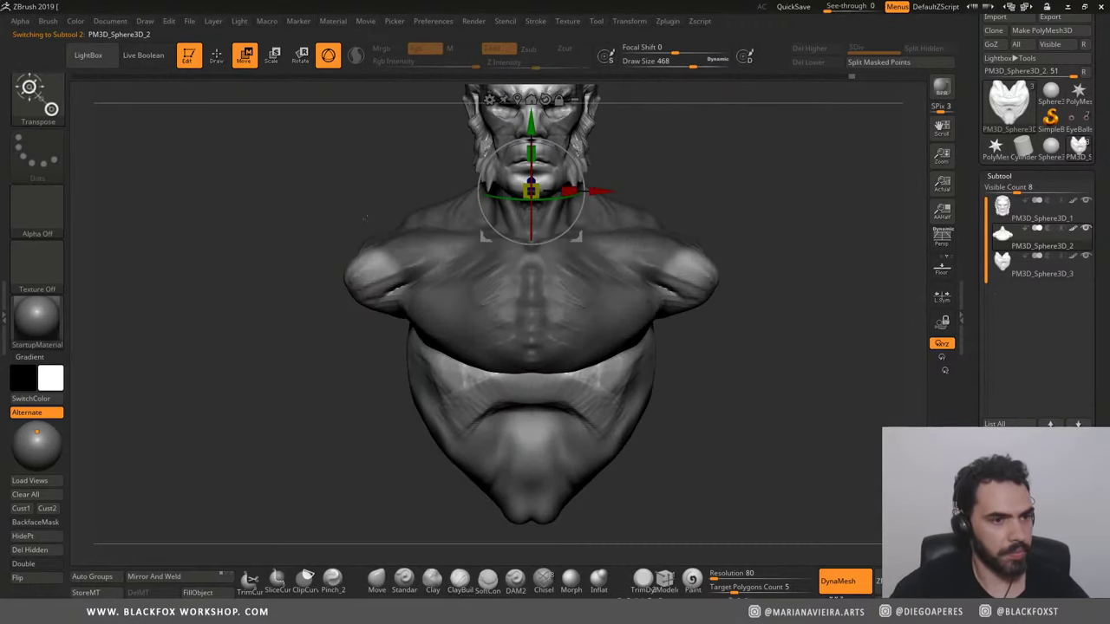
left_click_drag(347, 243, 357, 212)
left_click(516, 143)
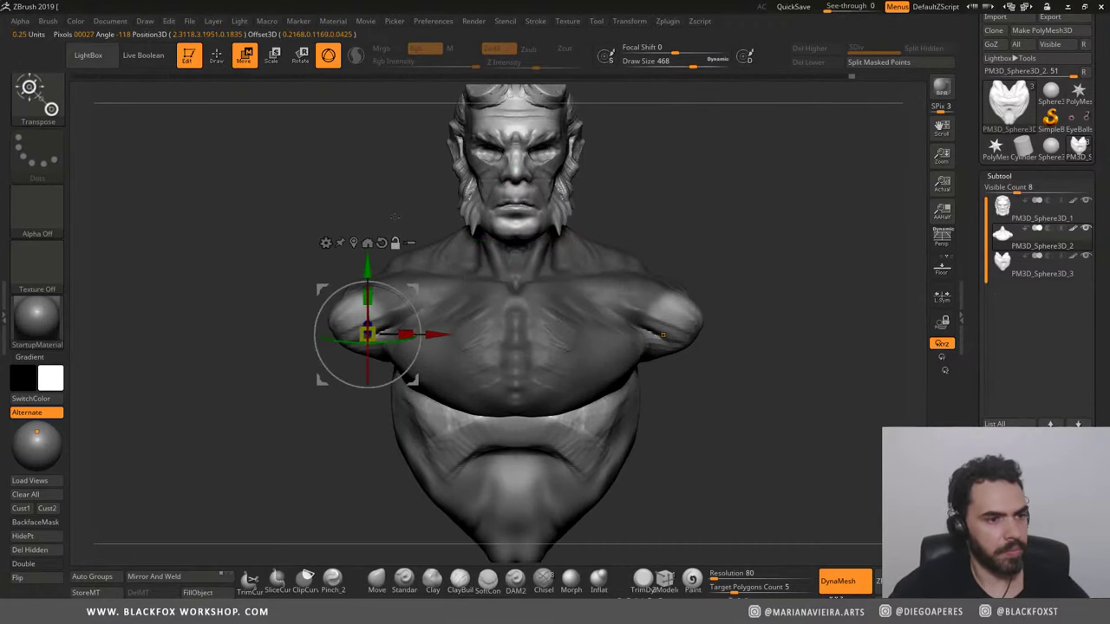
left_click_drag(392, 294, 356, 304)
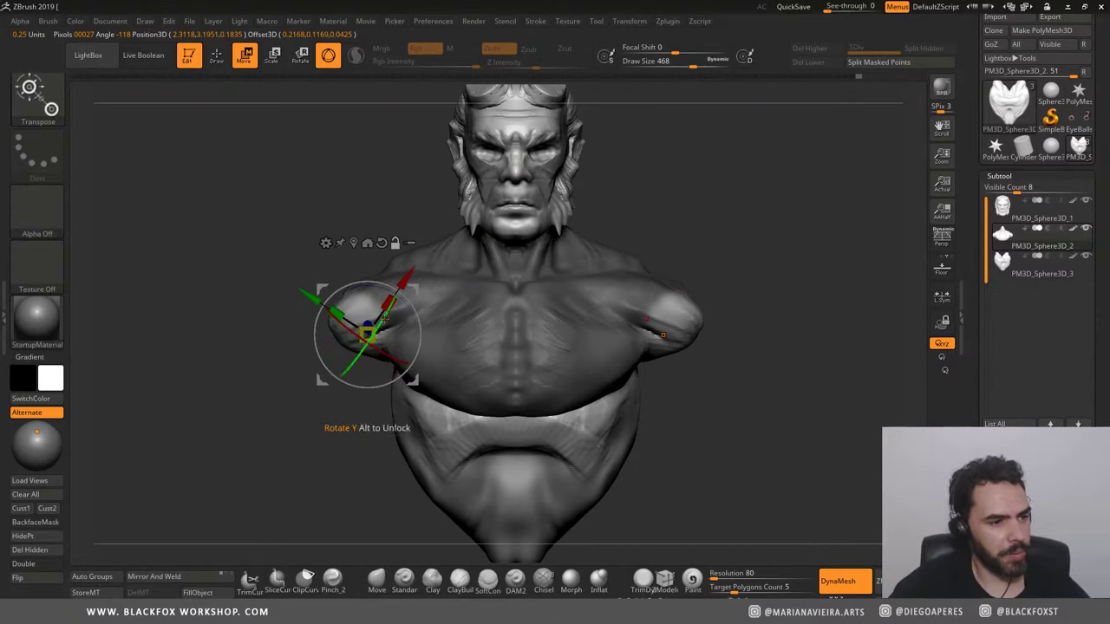
left_click_drag(384, 317, 386, 310)
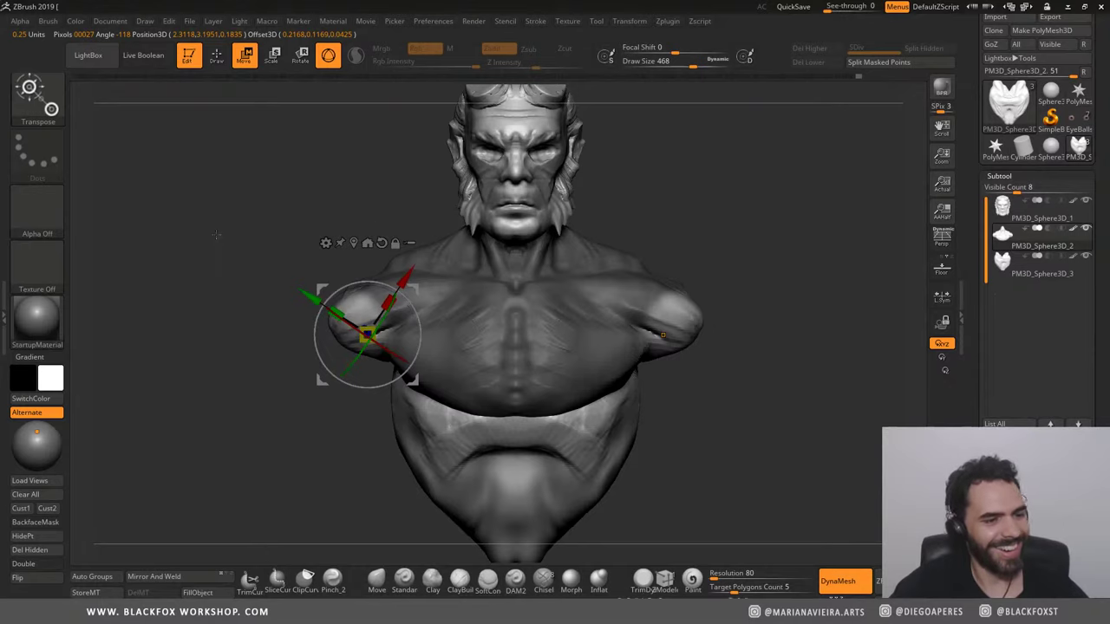
Step: Test lowering the arm, undo it, and quick-save the project with Ctrl+S
left_click_drag(216, 234, 244, 234)
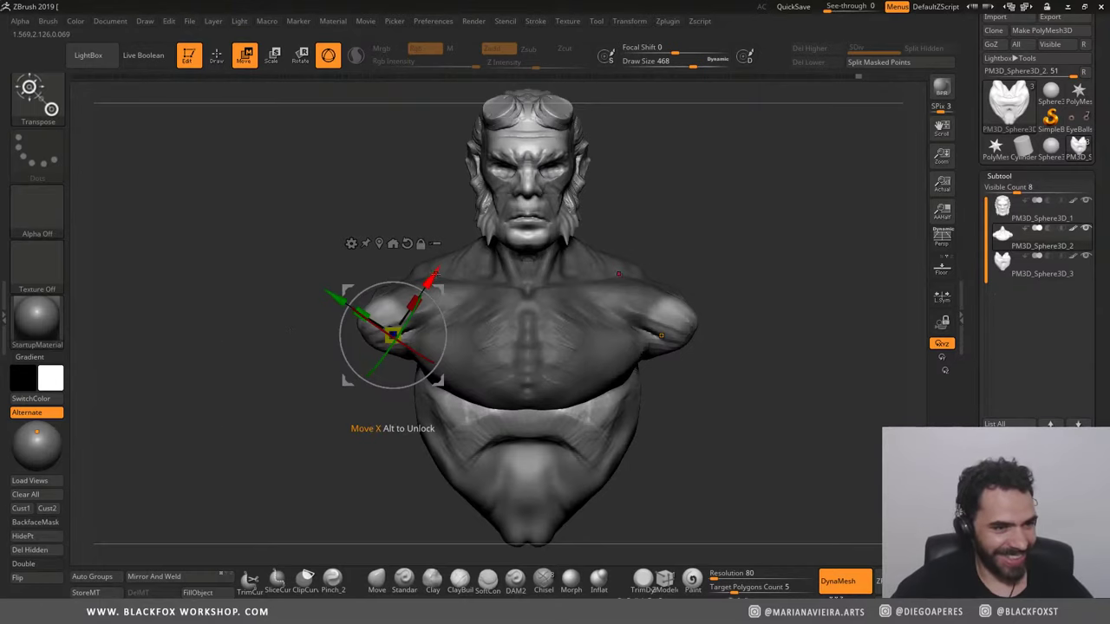
left_click_drag(431, 277, 340, 395)
key("ctrl+z")
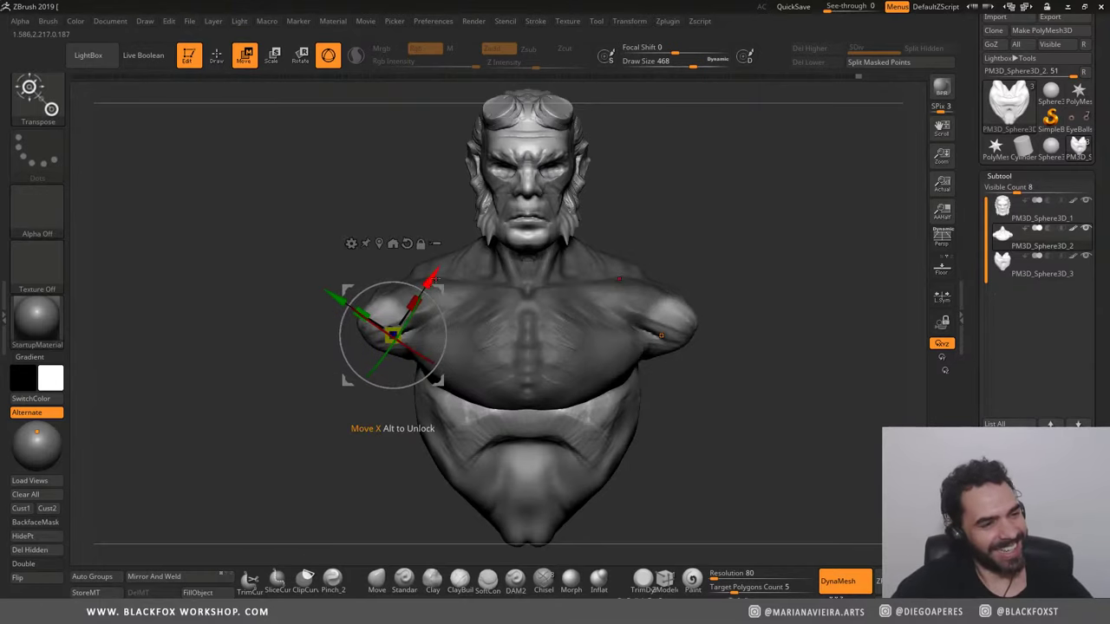
key("ctrl+s")
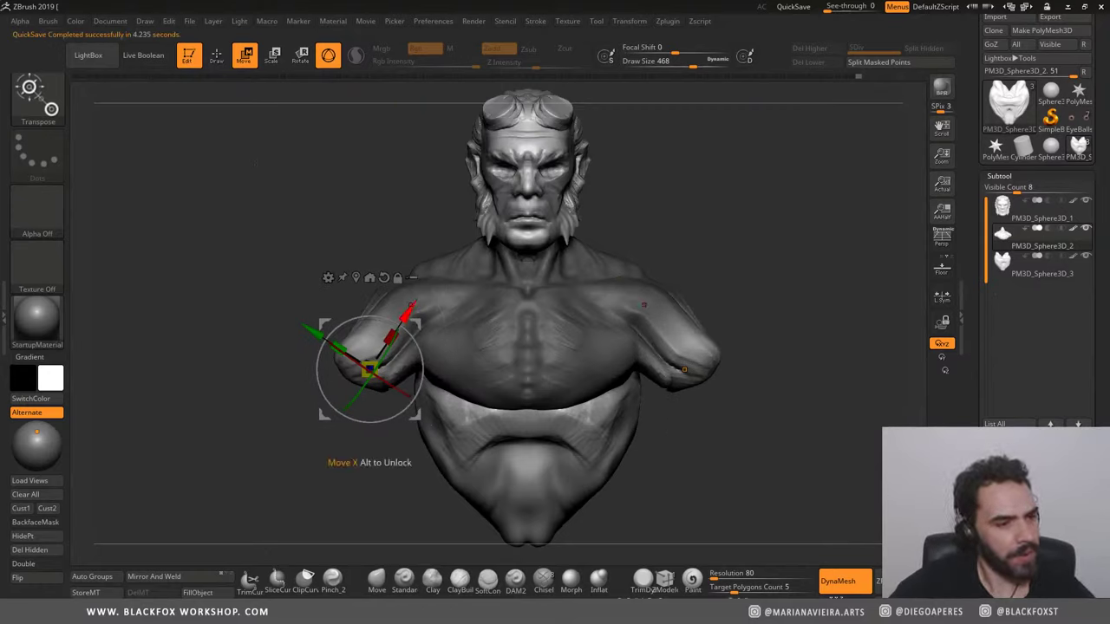
Step: Swing the arm down and outward from the shoulder, then return to Draw mode
left_click_drag(407, 310, 359, 388)
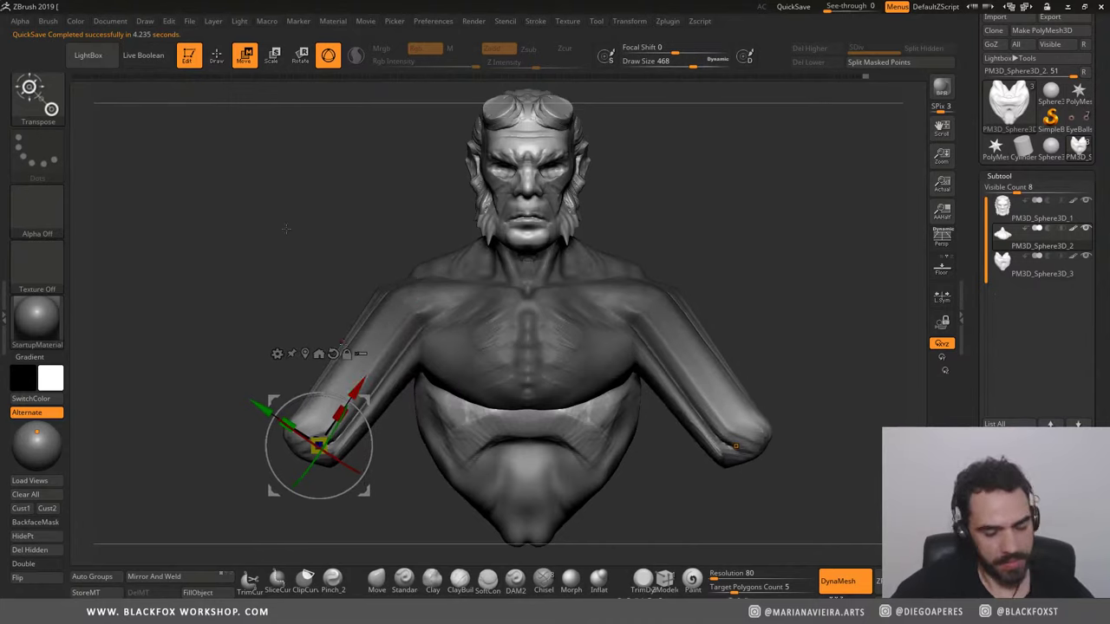
key("q")
key("w")
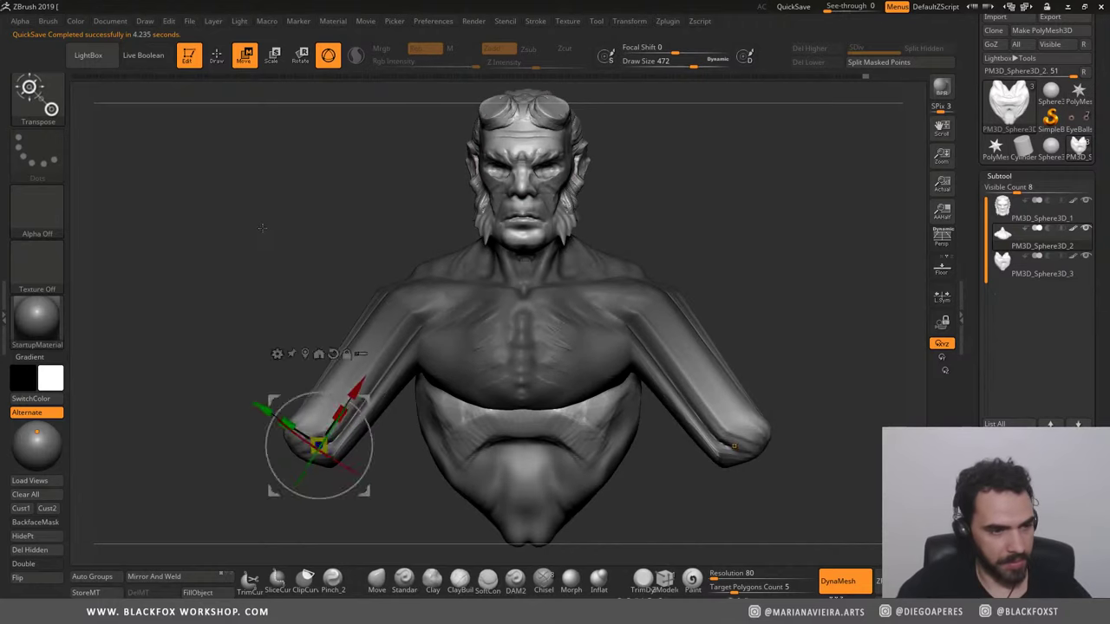
key("ctrl+z")
key("q")
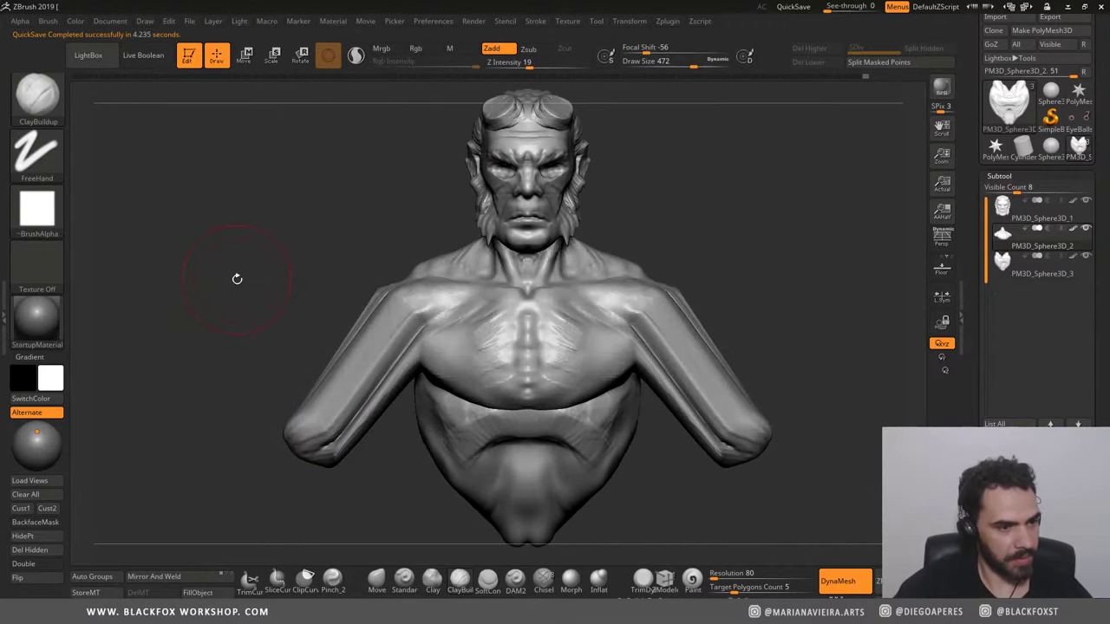
Step: Check the polygroup wireframe, then smooth both arms and shoulders symmetrically
key("shift+f")
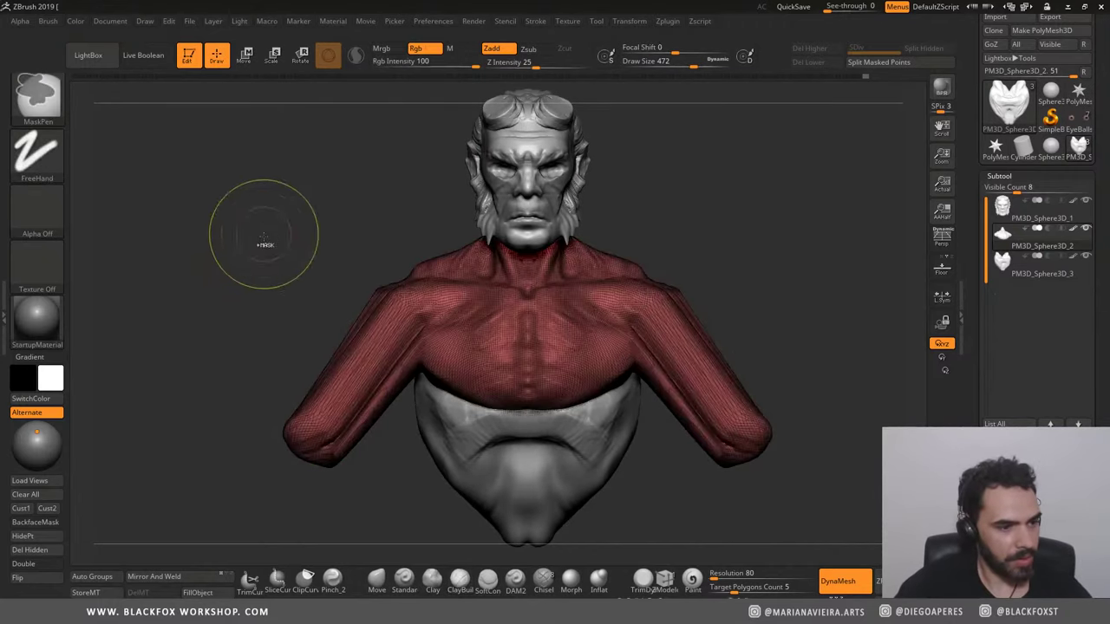
key("shift+f")
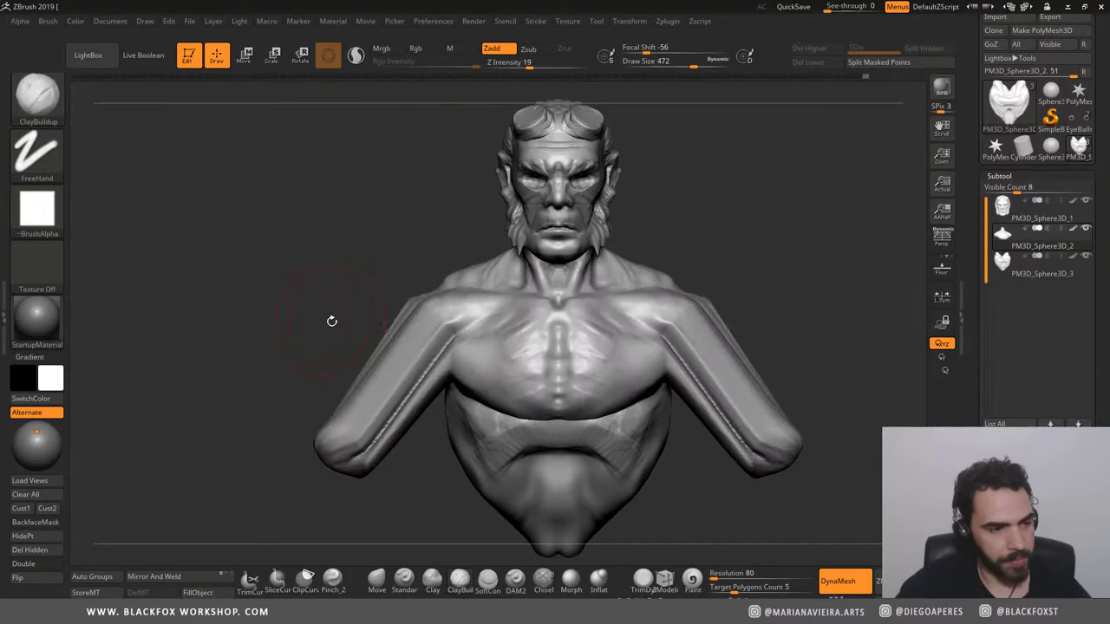
left_click_drag(733, 419, 725, 409, "shift")
left_click_drag(677, 348, 662, 344, "shift")
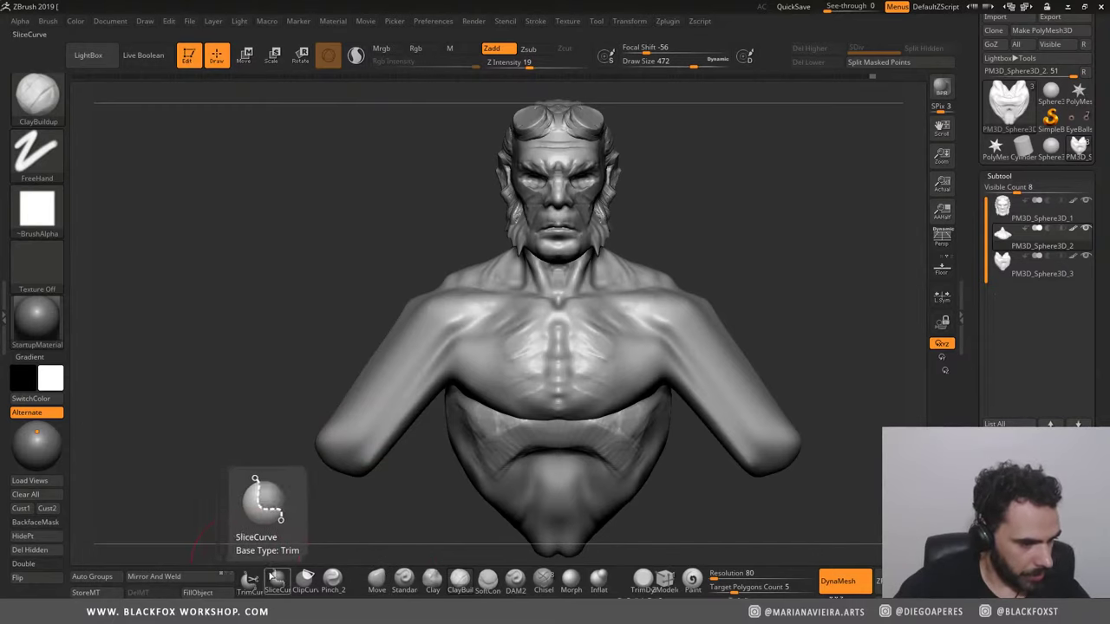
Step: Slice off both arms near the shoulders with TrimCurve
left_click(254, 578)
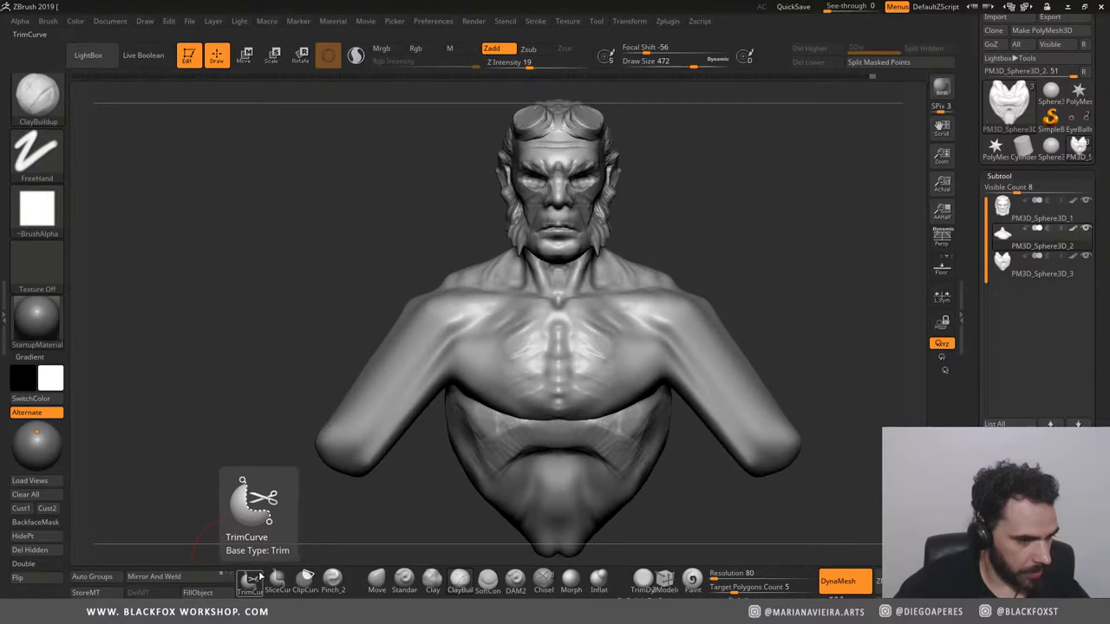
left_click(251, 578)
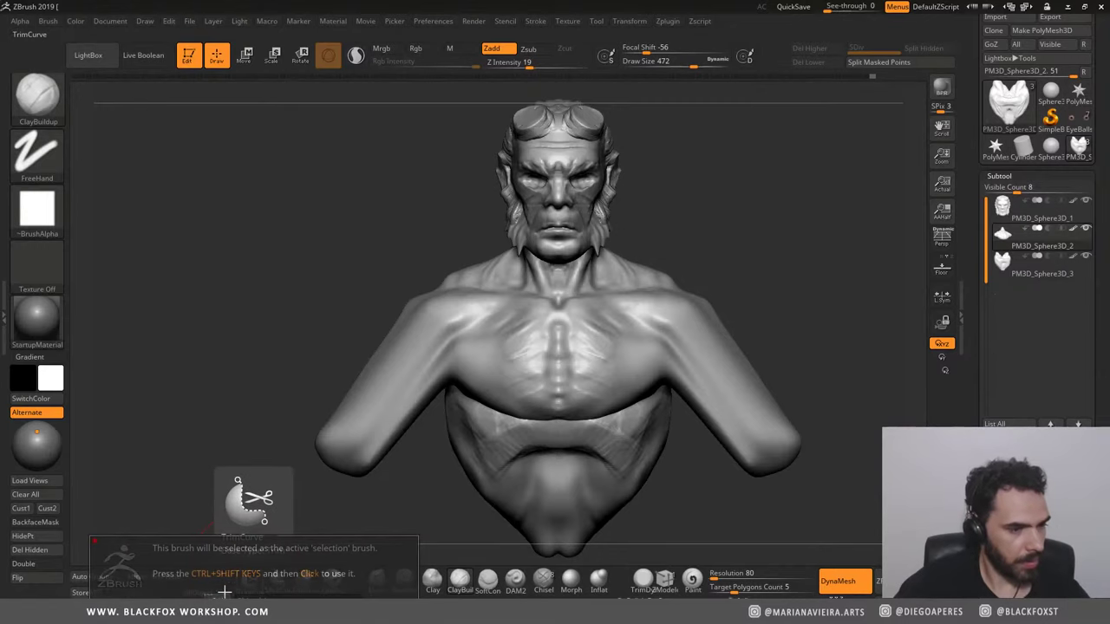
mouse_move(451, 460)
left_mouse_down("ctrl+shift")
mouse_move(352, 269)
mouse_move(308, 250)
left_mouse_up("ctrl+shift")
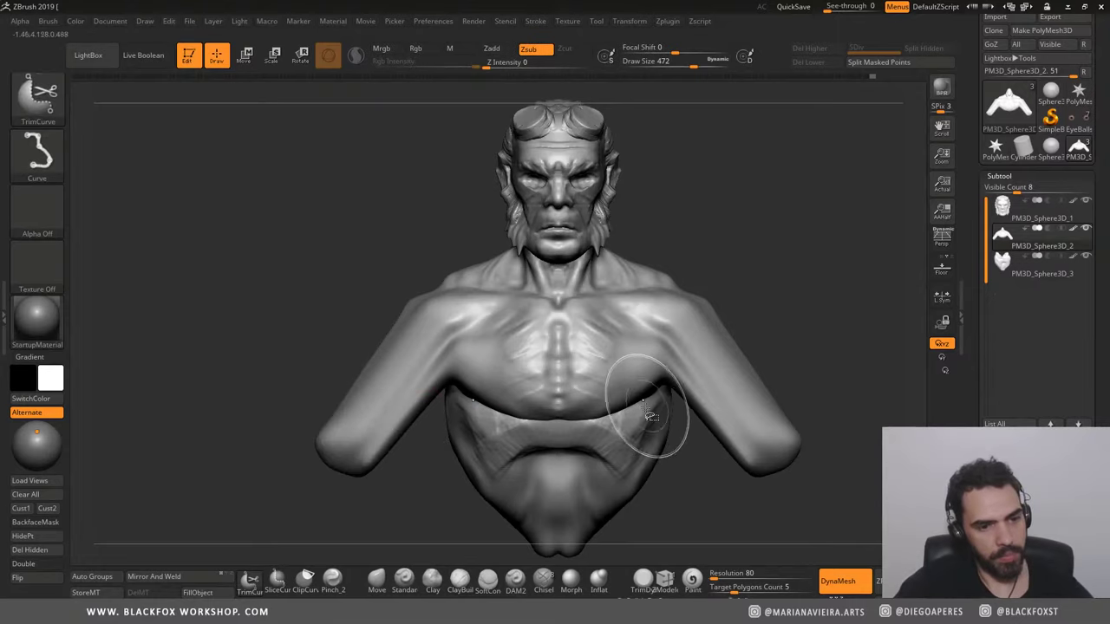
left_click_drag(789, 242, 656, 421, "ctrl+shift")
mouse_move(788, 243)
left_mouse_down("ctrl+shift")
mouse_move(669, 420)
mouse_move(540, 395)
mouse_move(667, 444)
mouse_move(672, 463)
left_mouse_up("ctrl+shift")
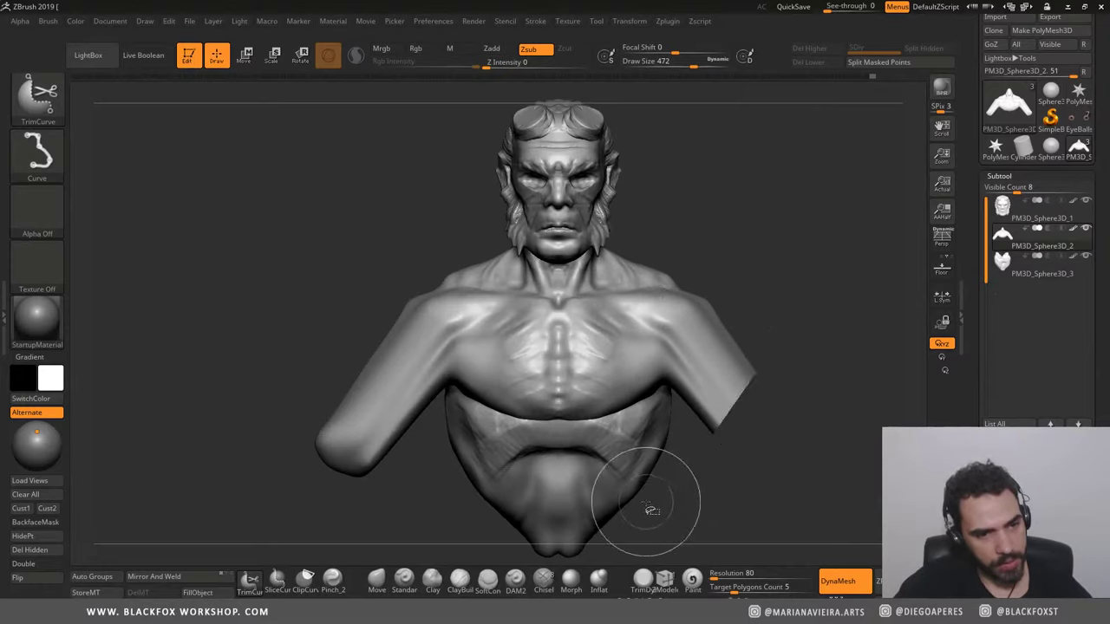
left_click(173, 587)
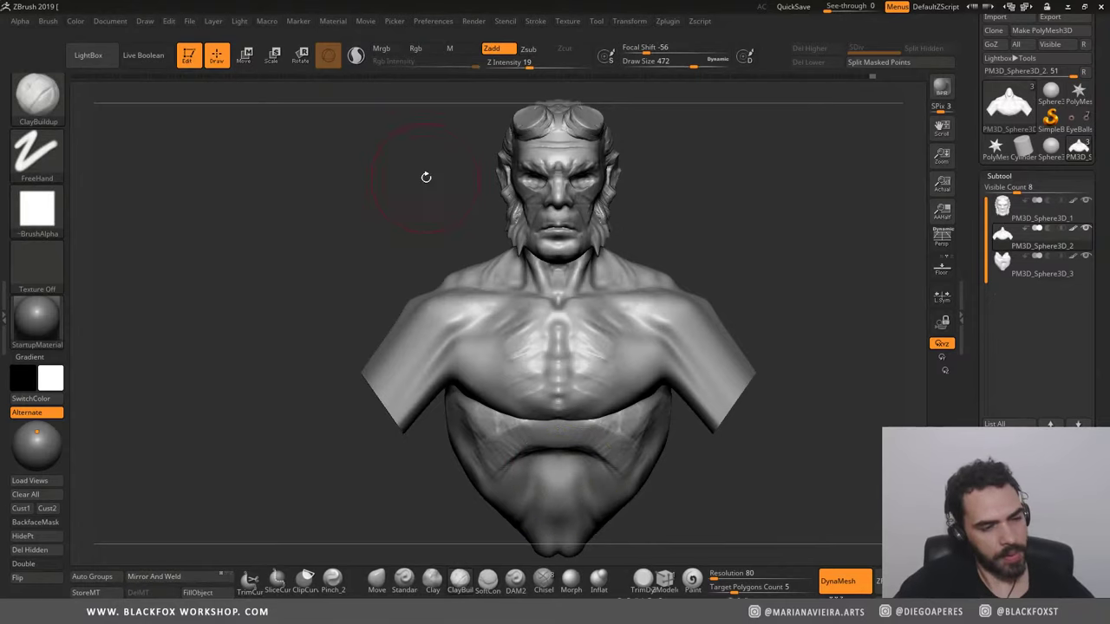
mouse_move(787, 295)
left_mouse_down("ctrl+shift")
mouse_move(627, 432)
mouse_move(640, 449)
left_mouse_up("ctrl+shift")
Step: Mirror And Weld the trimmed bust, pick ClayBuildup, and view it from three-quarter back
left_click(176, 578)
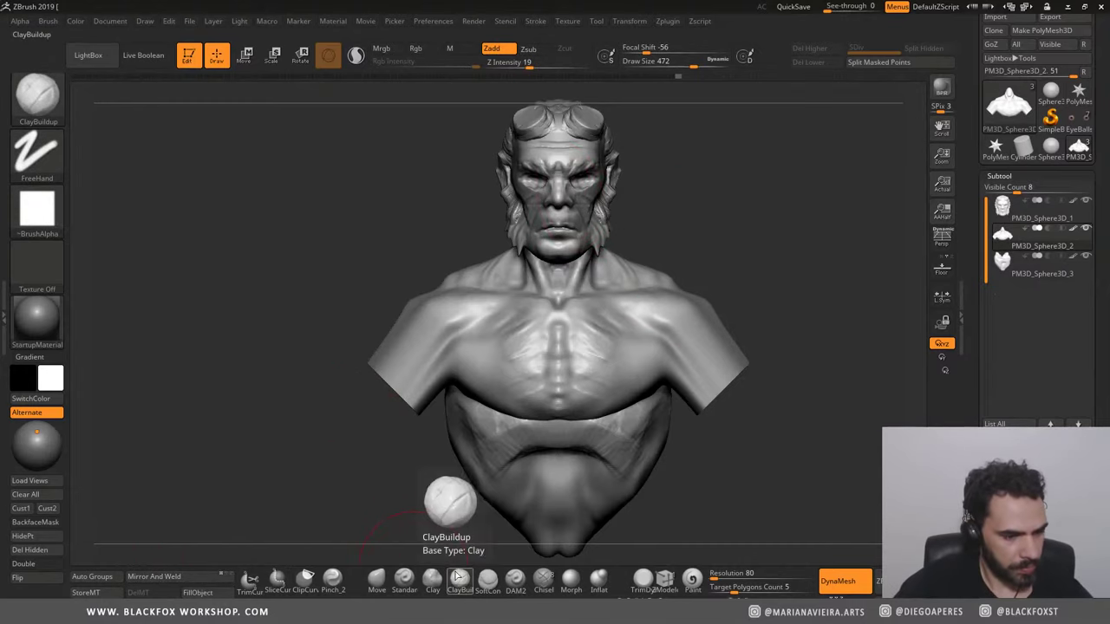
key("b")
key("Escape")
left_click_drag(751, 191, 667, 335)
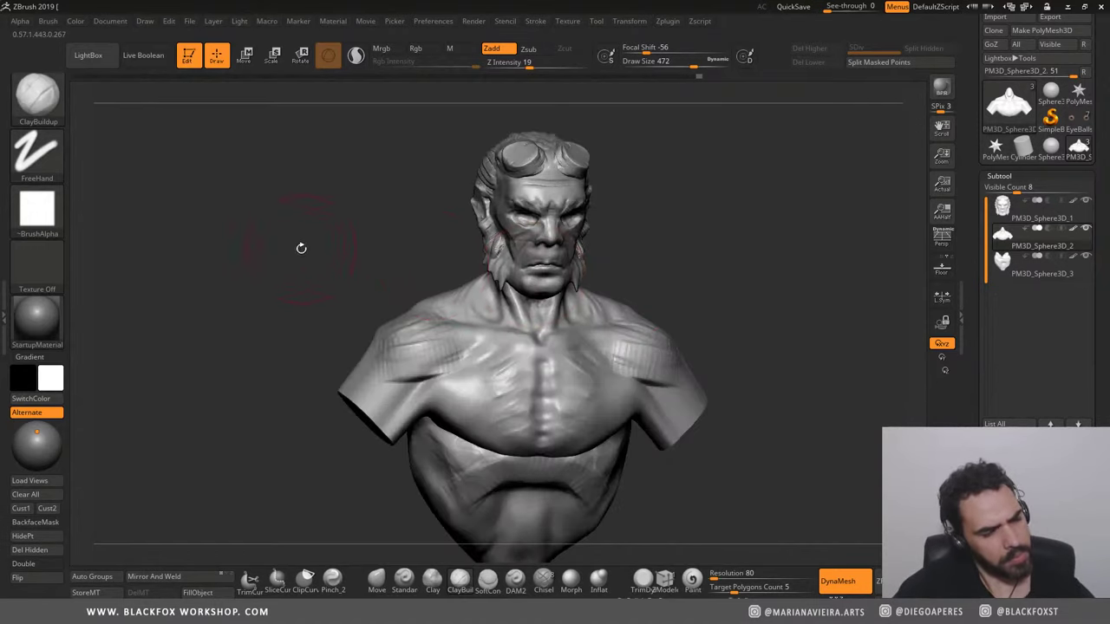
mouse_move(300, 248)
left_mouse_down()
mouse_move(517, 391)
mouse_move(475, 387)
mouse_move(429, 361)
left_mouse_up()
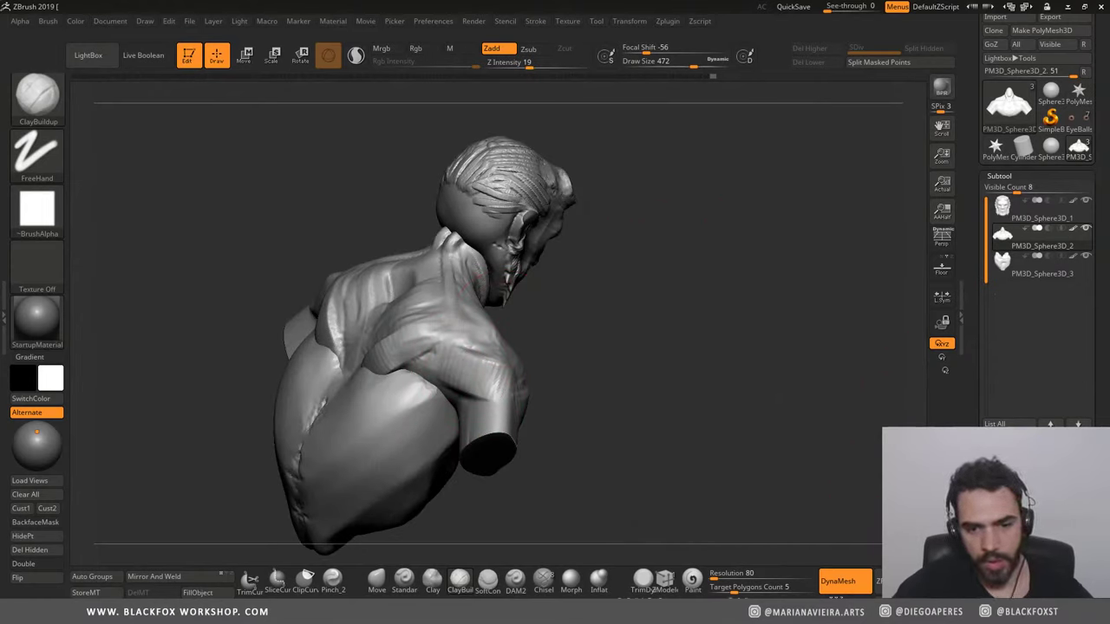
scroll(1037, 217, "down", 3)
Step: Merge the torso subtool down into the bust and confirm
scroll(1003, 176, "down", 2)
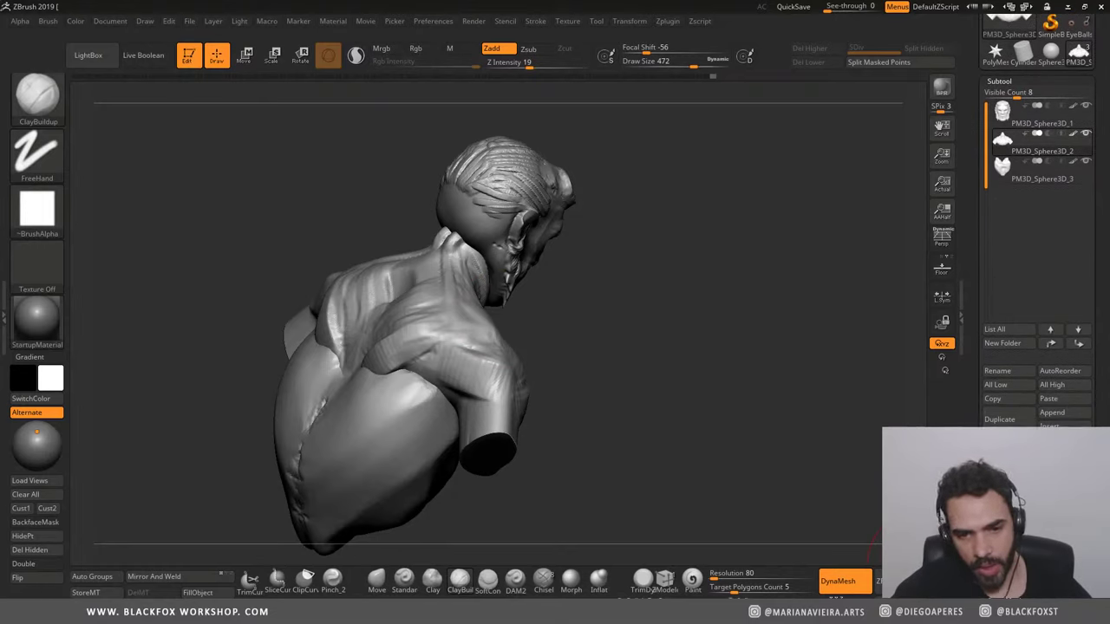
left_click(1006, 490)
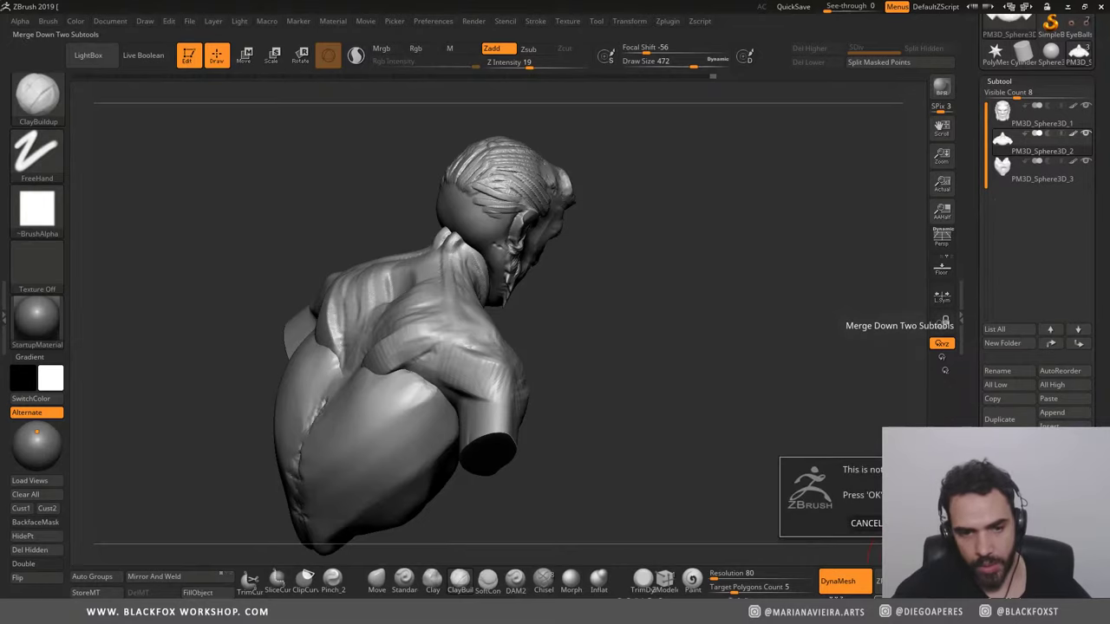
key("Return")
Step: Smooth the seam on the back of the shoulder, then return to ClayBuildup
mouse_move(682, 255)
left_mouse_down()
mouse_move(427, 310)
mouse_move(342, 305)
mouse_move(364, 328)
left_mouse_up()
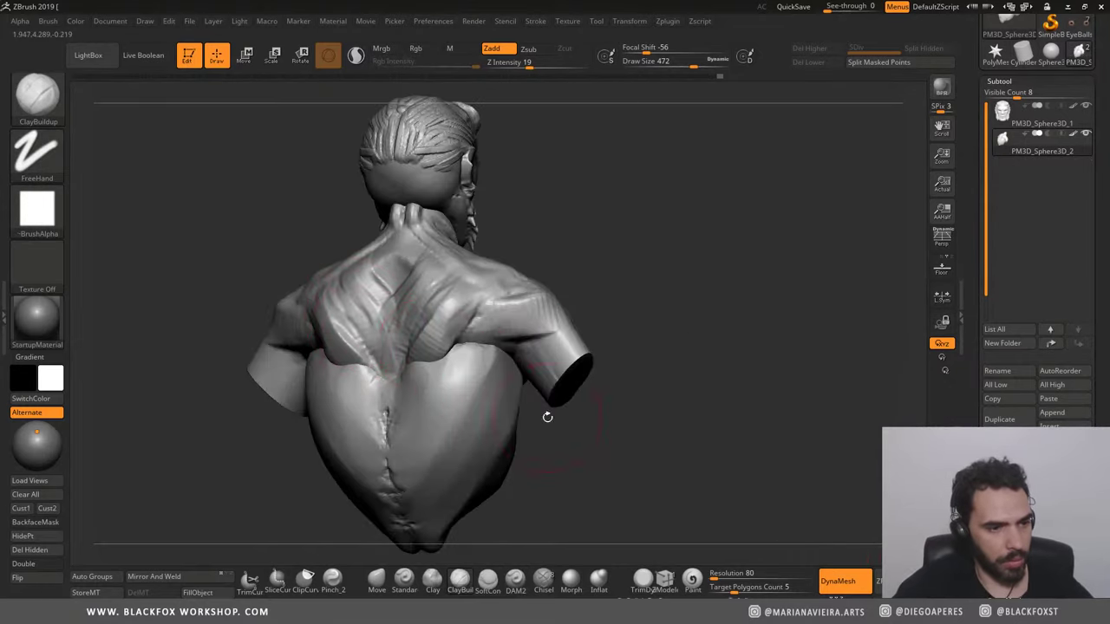
left_click_drag(547, 417, 639, 422, "alt")
key("shift")
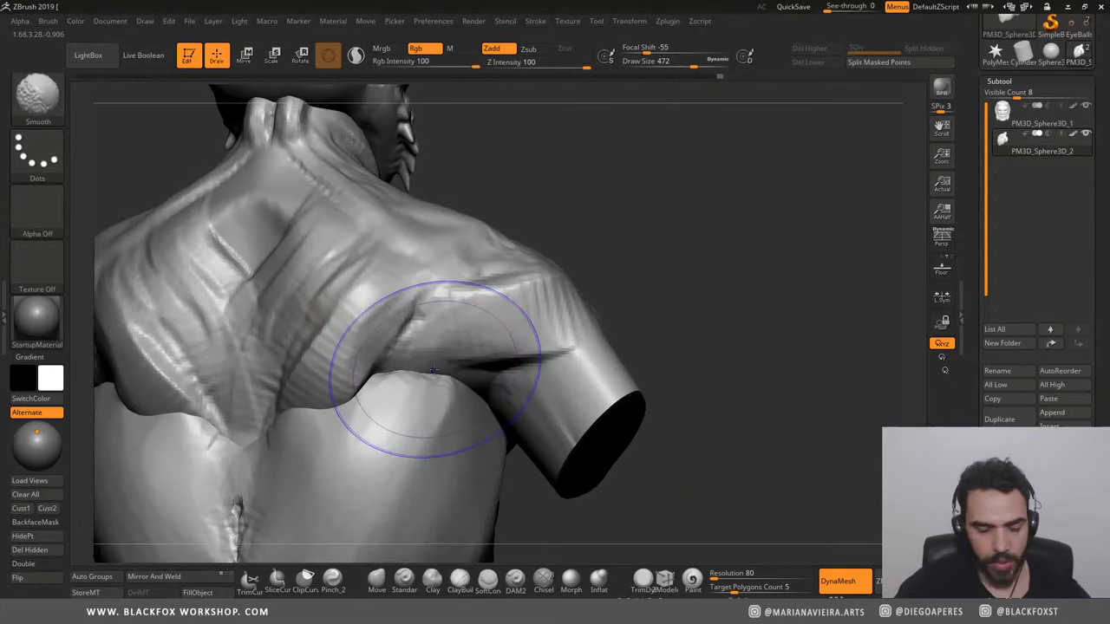
mouse_move(433, 371)
left_mouse_down("shift")
mouse_move(408, 365)
mouse_move(330, 416)
left_mouse_up("shift")
key("b")
key("c")
key("b")
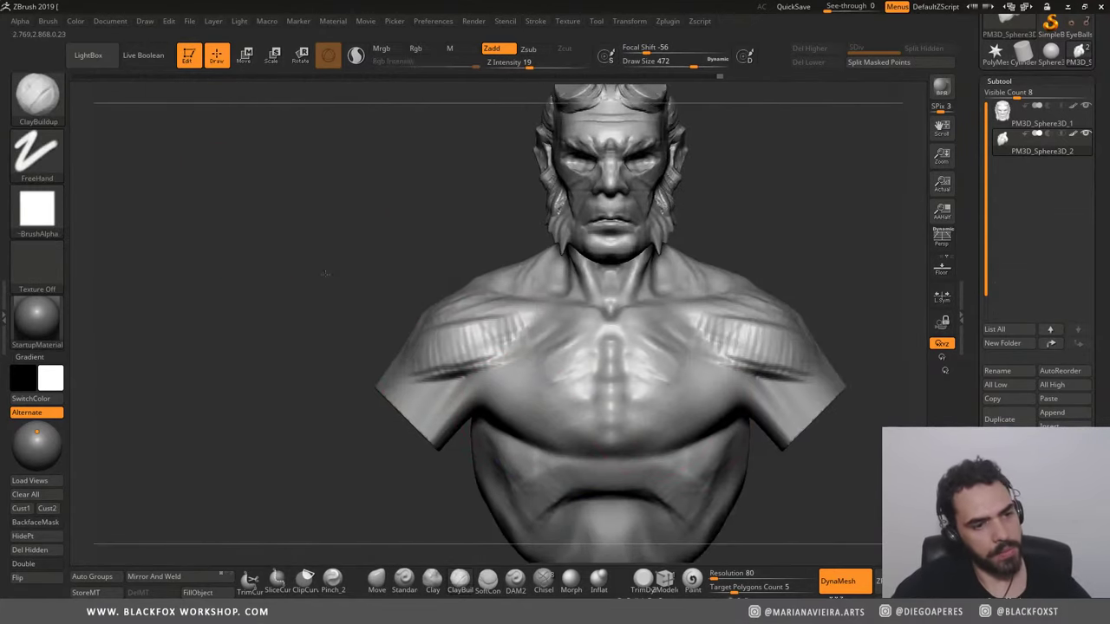
Step: Sculpt a fleshy belly fold with a navel crease and extra fold detail on the lower belly
mouse_move(292, 268)
left_mouse_down("alt")
mouse_move(352, 271)
mouse_move(293, 290)
mouse_move(359, 355)
left_mouse_up("alt")
left_click_drag(301, 449, 534, 365)
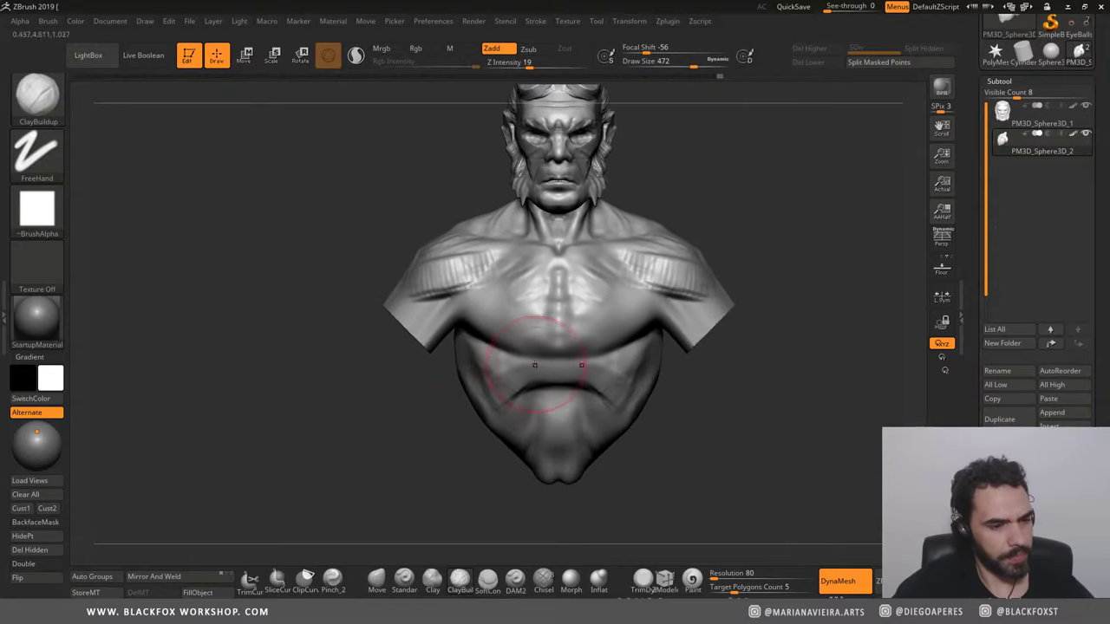
left_click_drag(433, 486, 466, 363)
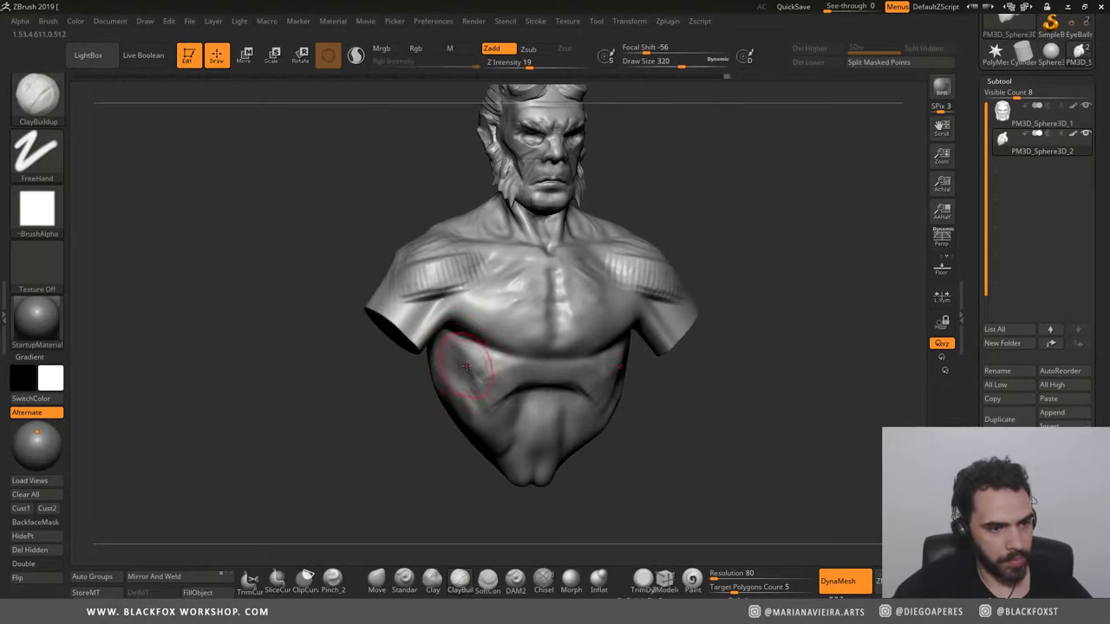
left_click_drag(346, 271, 445, 413)
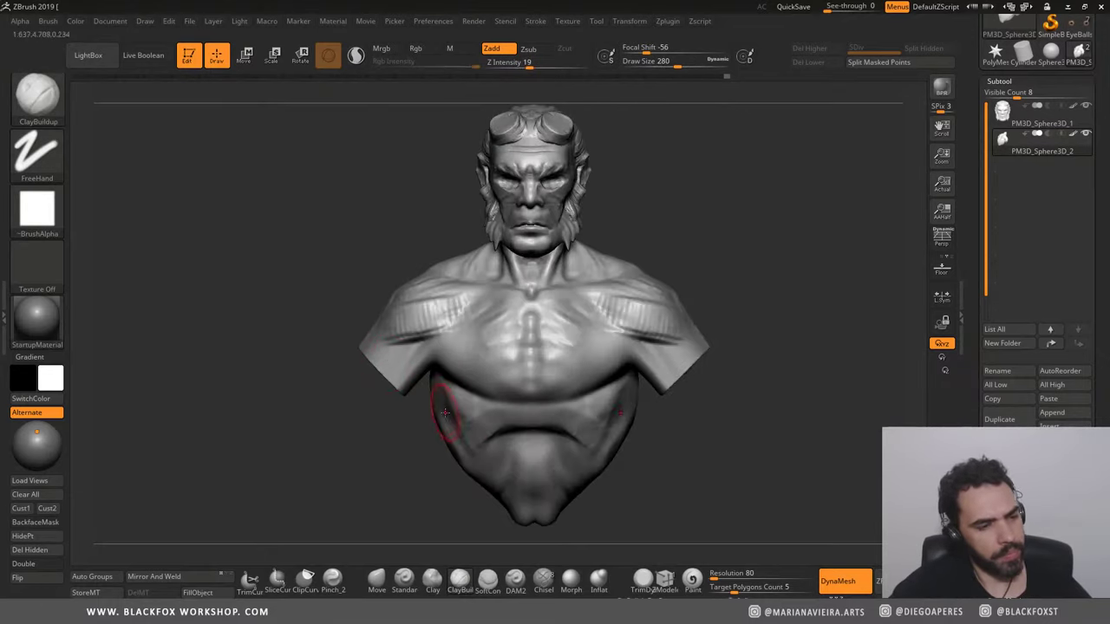
left_click_drag(433, 387, 467, 414)
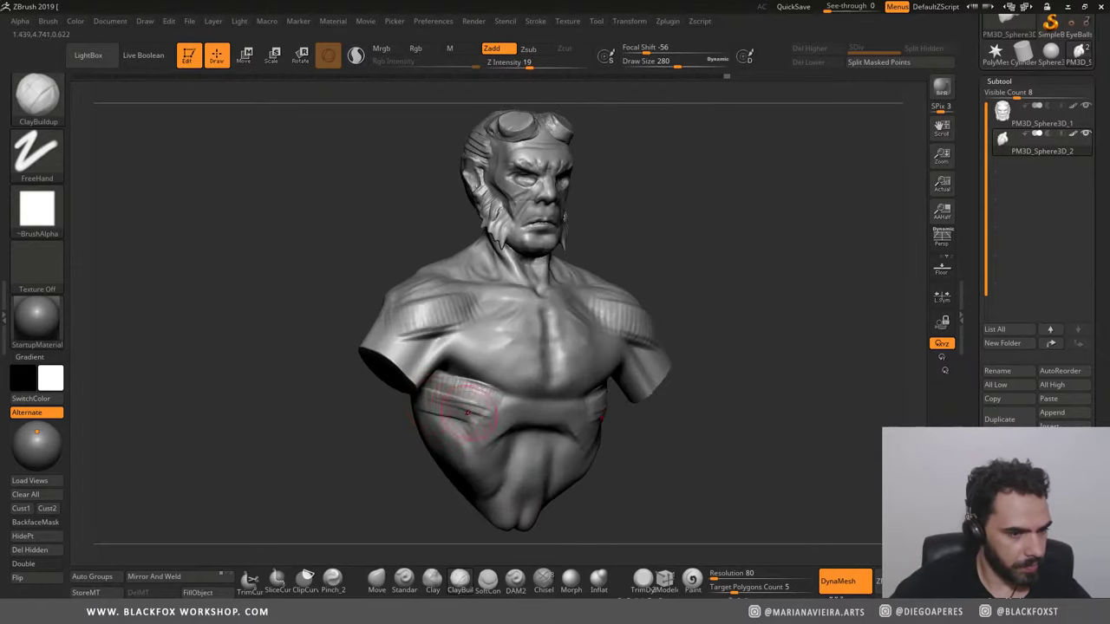
left_click_drag(380, 442, 390, 444, "shift")
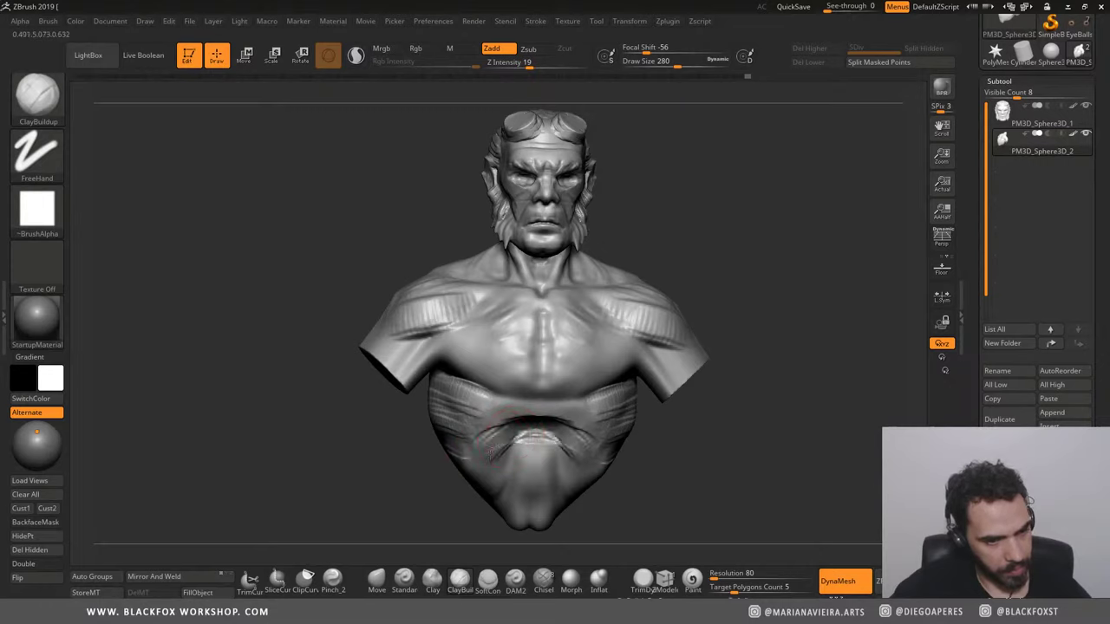
left_click_drag(515, 437, 529, 468)
mouse_move(503, 434)
left_mouse_down()
mouse_move(517, 424)
mouse_move(529, 451)
mouse_move(517, 483)
left_mouse_up()
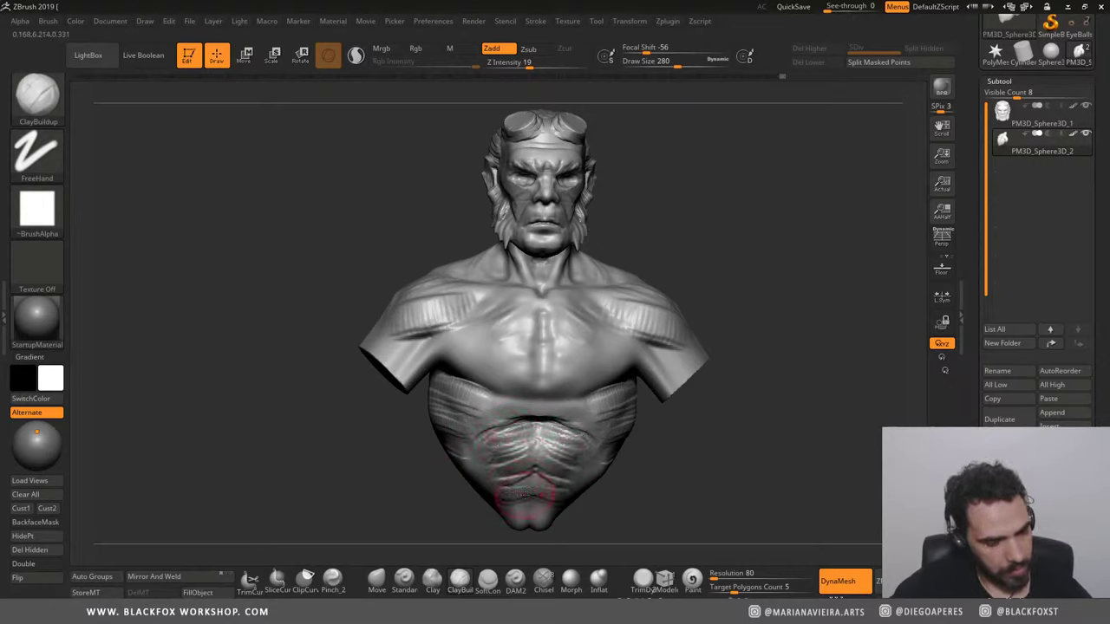
right_click_drag(520, 507, 438, 464)
mouse_move(464, 494)
left_mouse_down()
mouse_move(503, 481)
mouse_move(529, 498)
mouse_move(485, 485)
left_mouse_up()
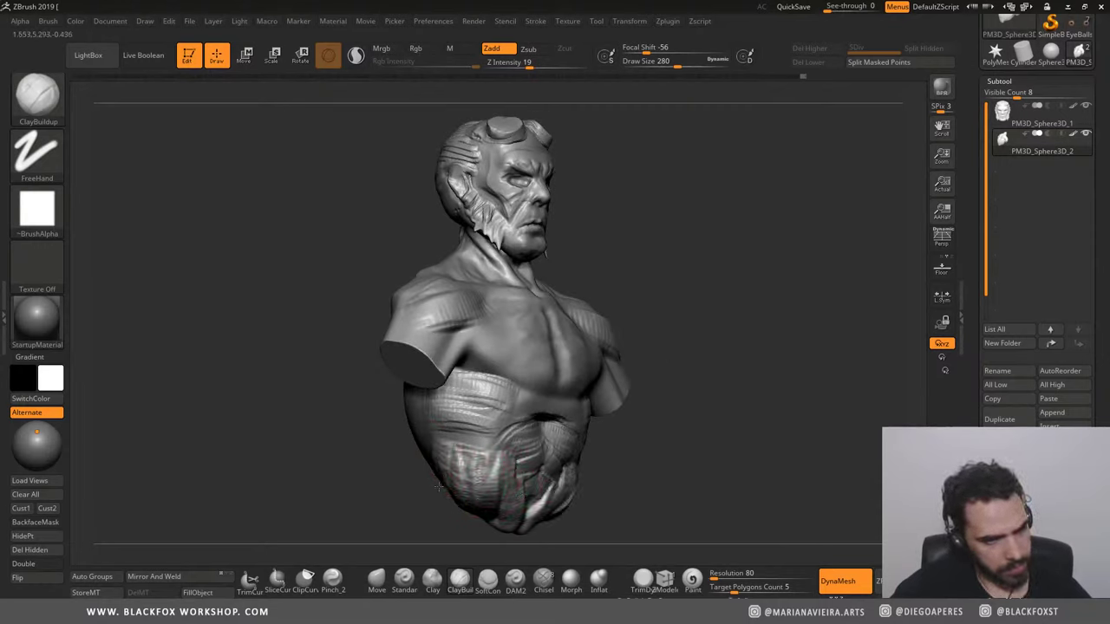
Step: Build up clay strokes over the shoulder blades and across the lower back
right_click_drag(429, 469, 372, 415)
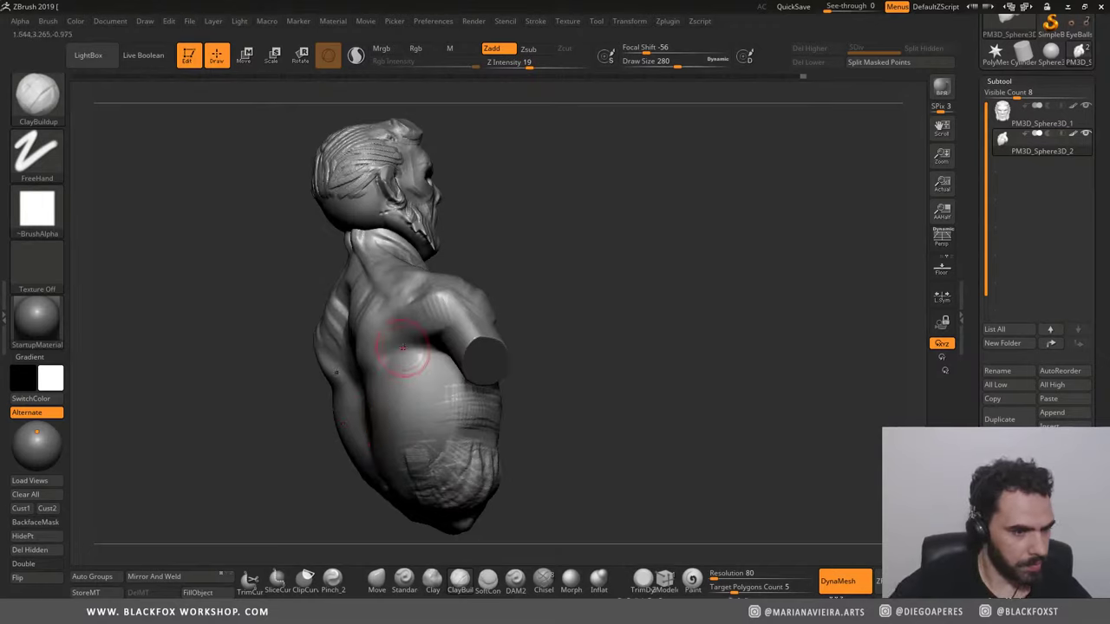
left_click_drag(403, 348, 390, 369)
left_click_drag(414, 330, 394, 393)
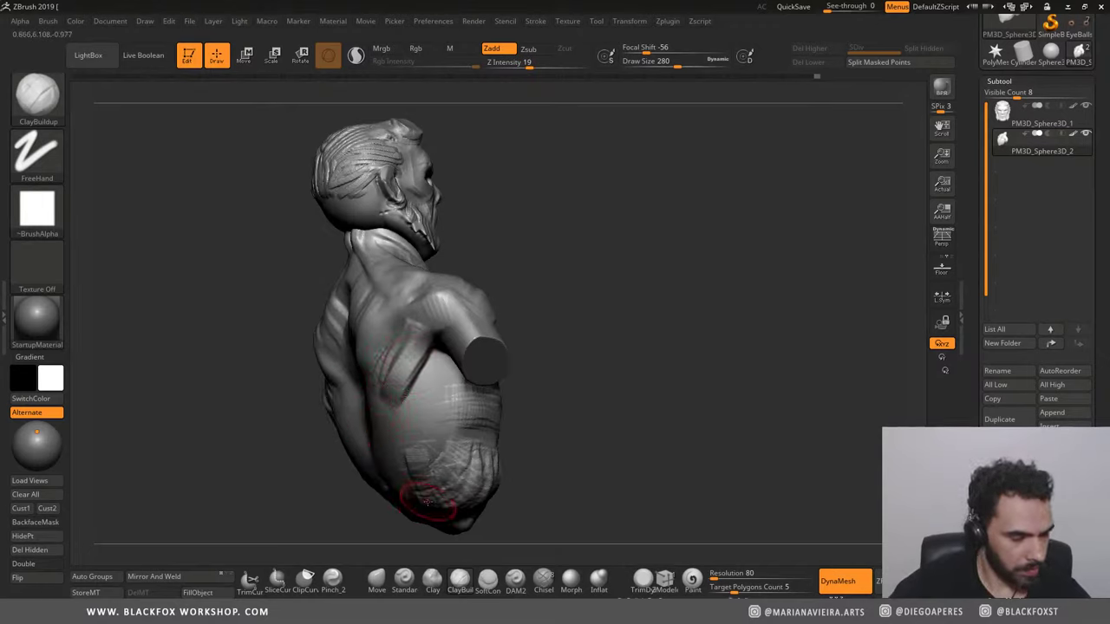
right_click_drag(428, 502, 360, 360)
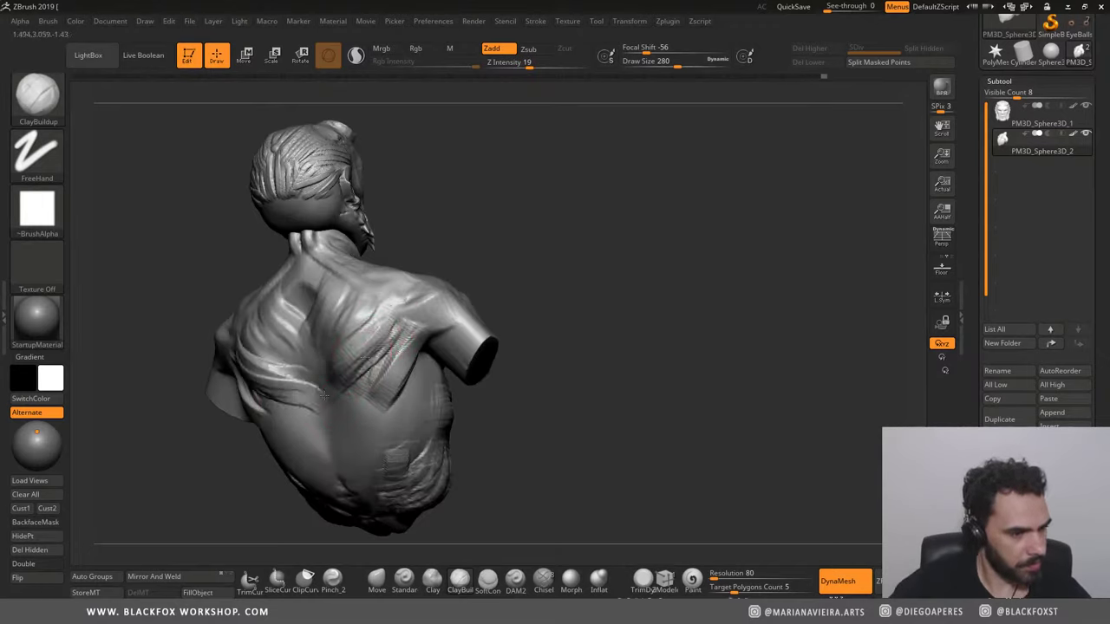
left_click_drag(324, 396, 256, 408)
left_click_drag(395, 382, 260, 438)
left_click_drag(425, 408, 277, 473)
left_click_drag(416, 438, 359, 502)
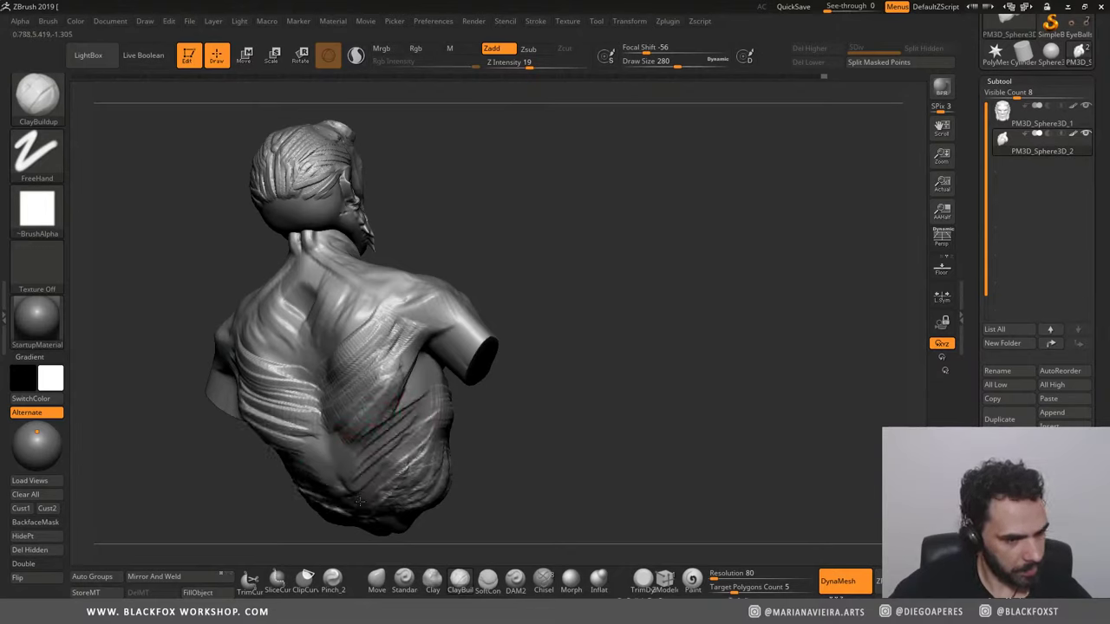
left_click_drag(382, 431, 295, 479)
left_click_drag(425, 447, 304, 507)
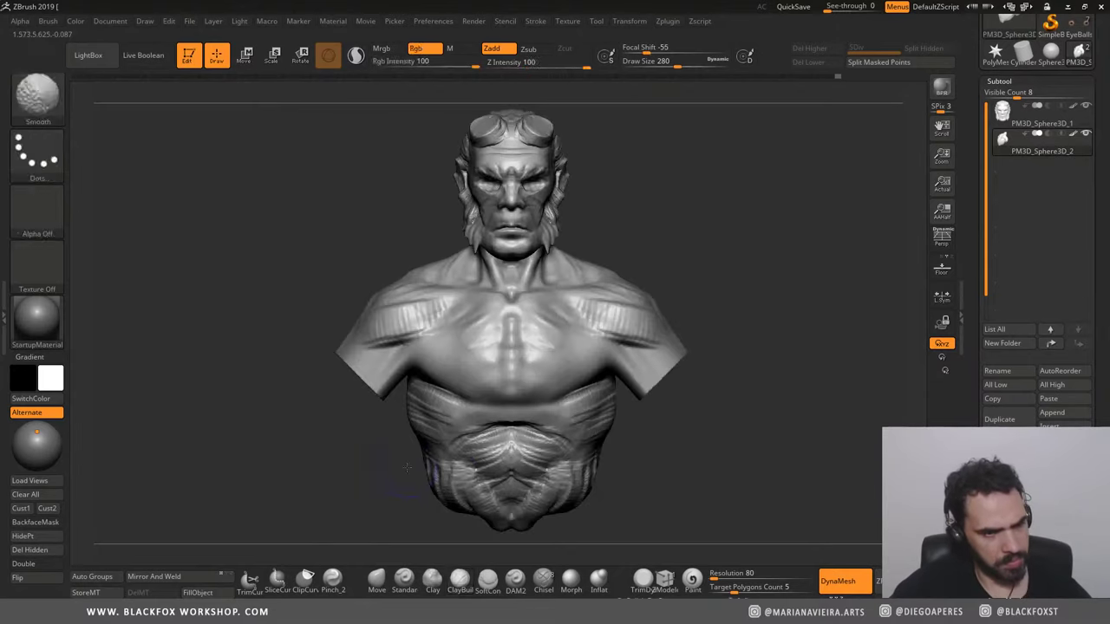
Step: Review the bust in three-quarter and side views, then fit it front-on to the canvas
right_click_drag(352, 457, 400, 450)
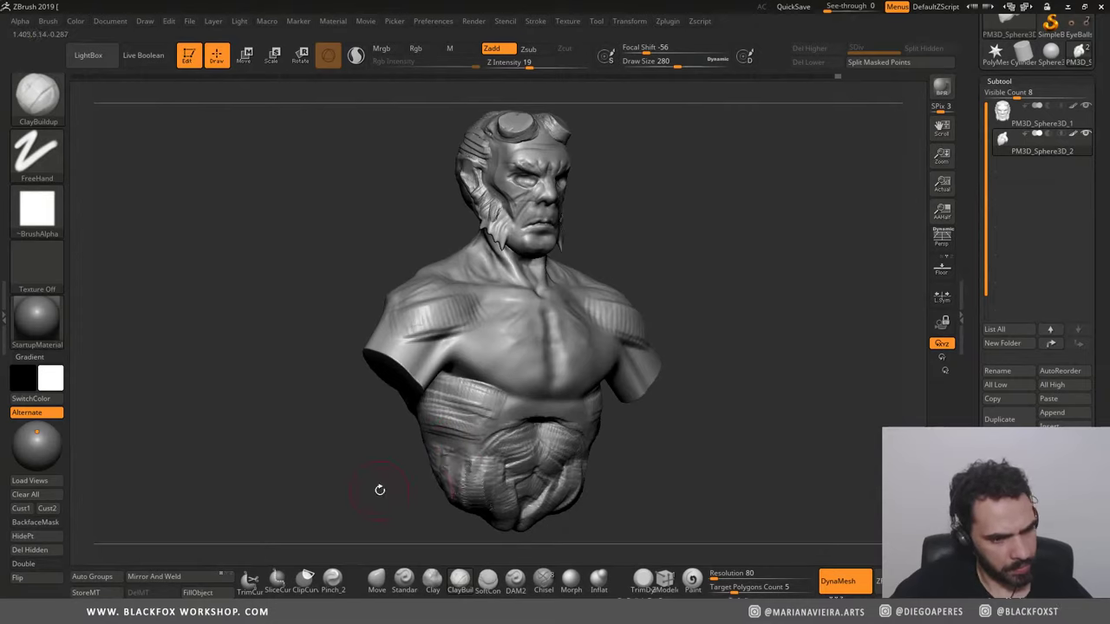
left_click_drag(384, 460, 422, 425)
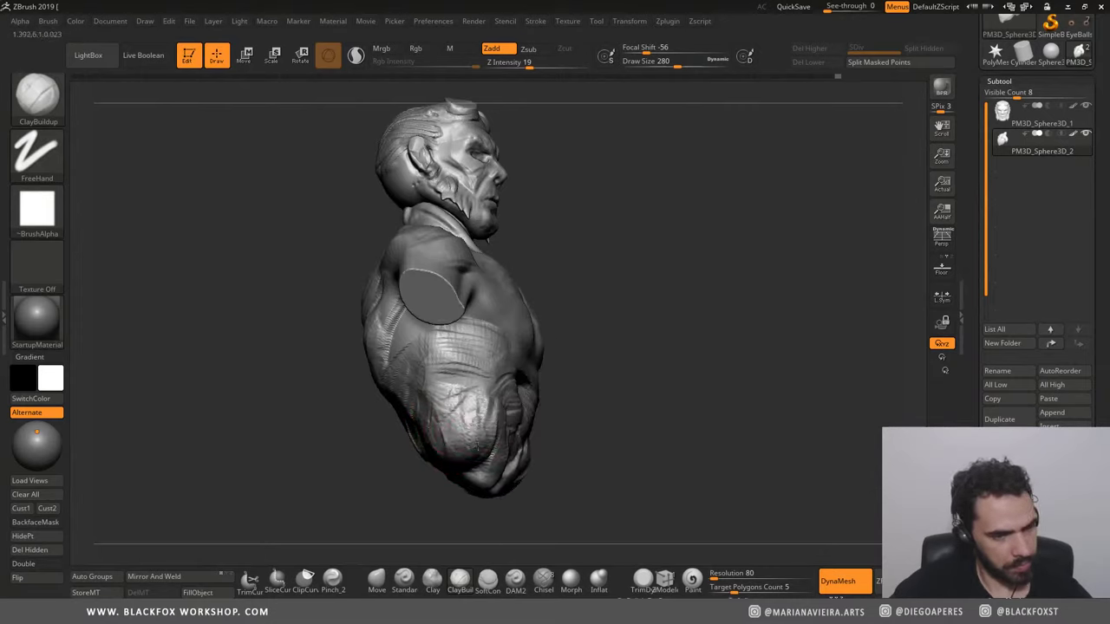
left_click_drag(635, 358, 322, 181, "shift")
key("f")
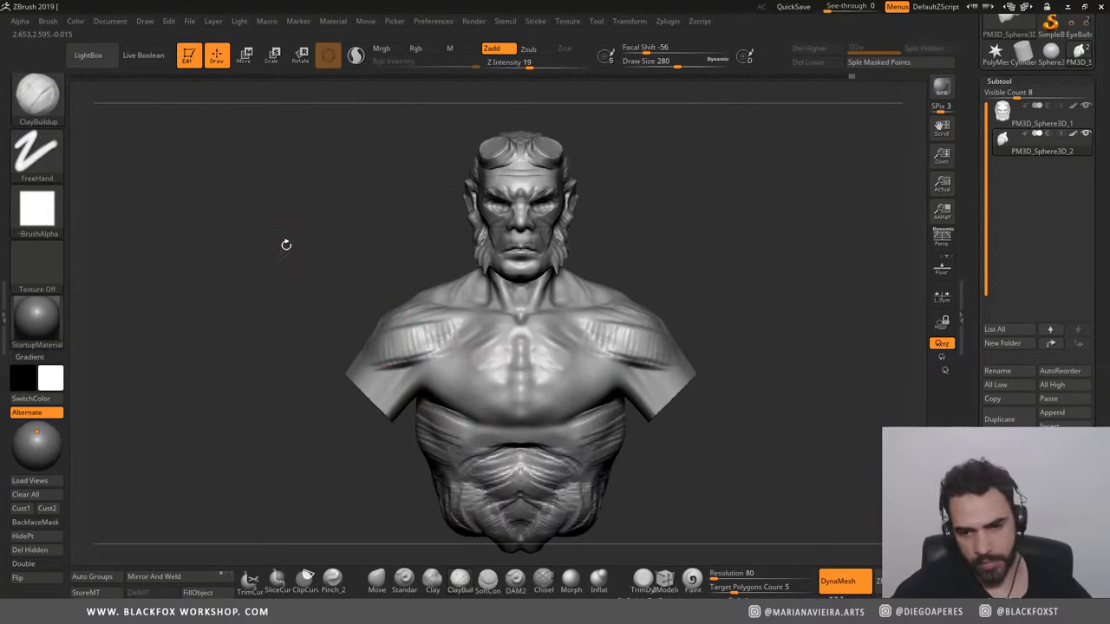
left_click_drag(286, 244, 345, 236)
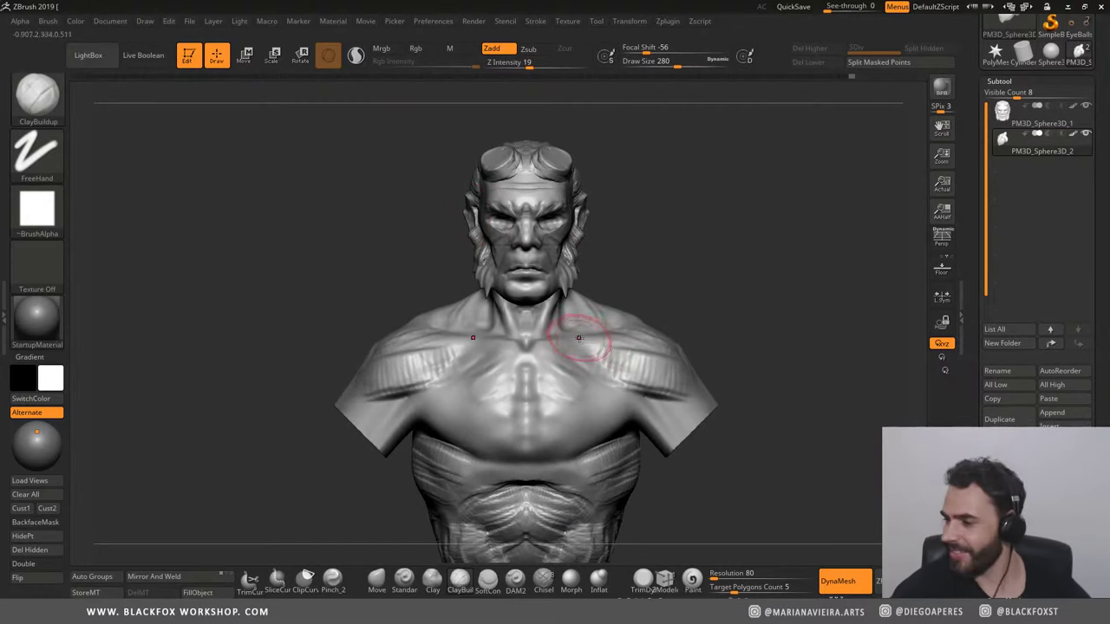
mouse_move(374, 197)
left_mouse_down()
mouse_move(370, 228)
mouse_move(379, 183)
mouse_move(342, 213)
mouse_move(376, 195)
left_mouse_up()
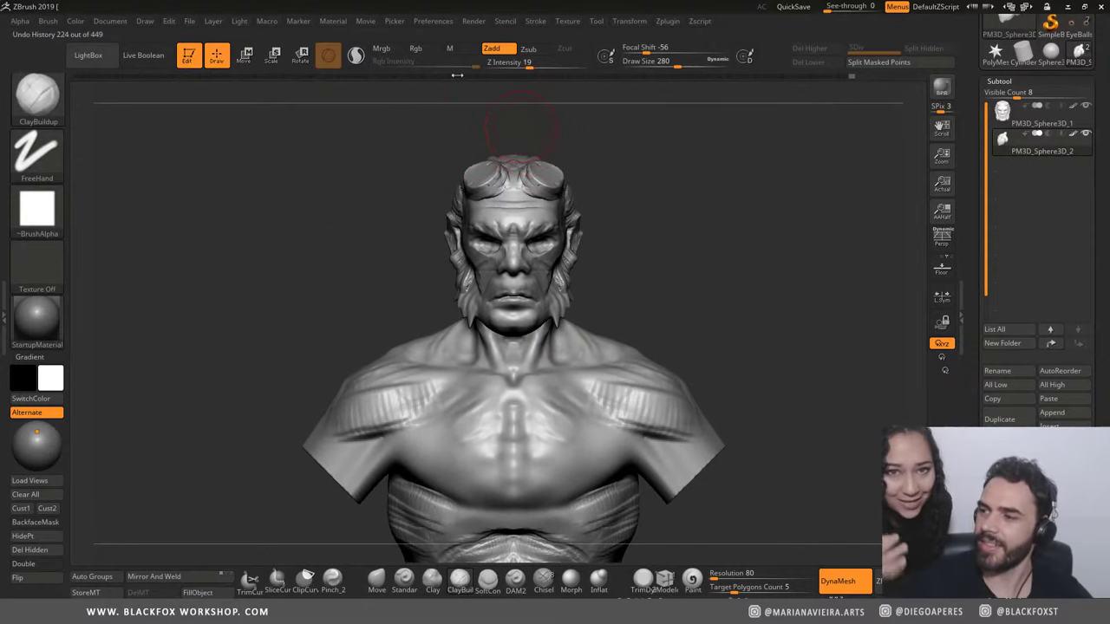
left_click_drag(275, 171, 296, 202)
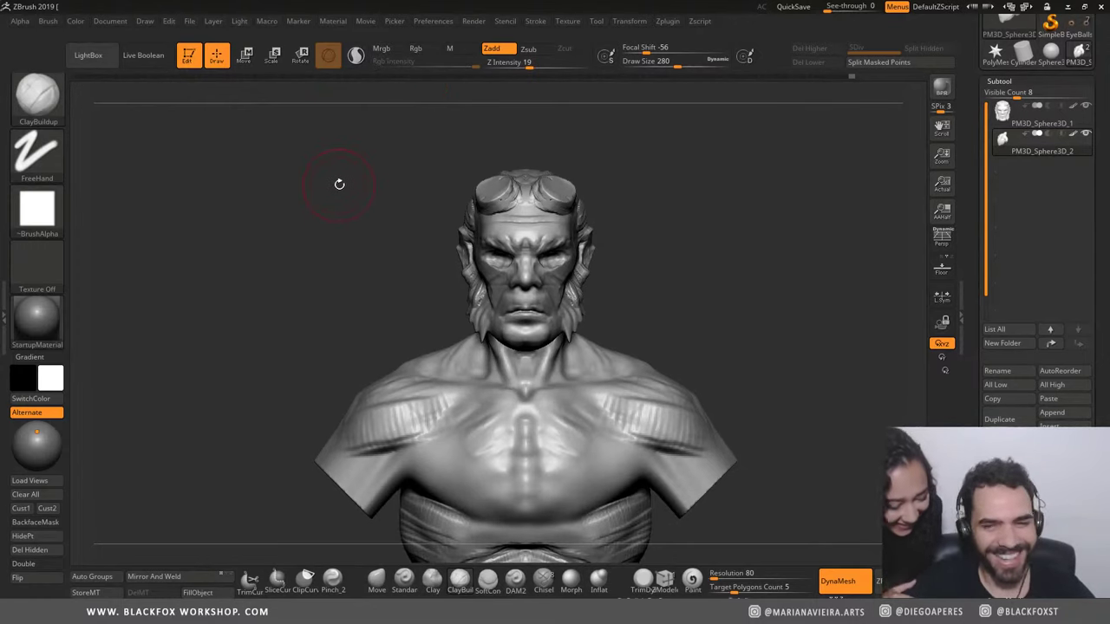
left_click_drag(373, 199, 274, 176, "alt")
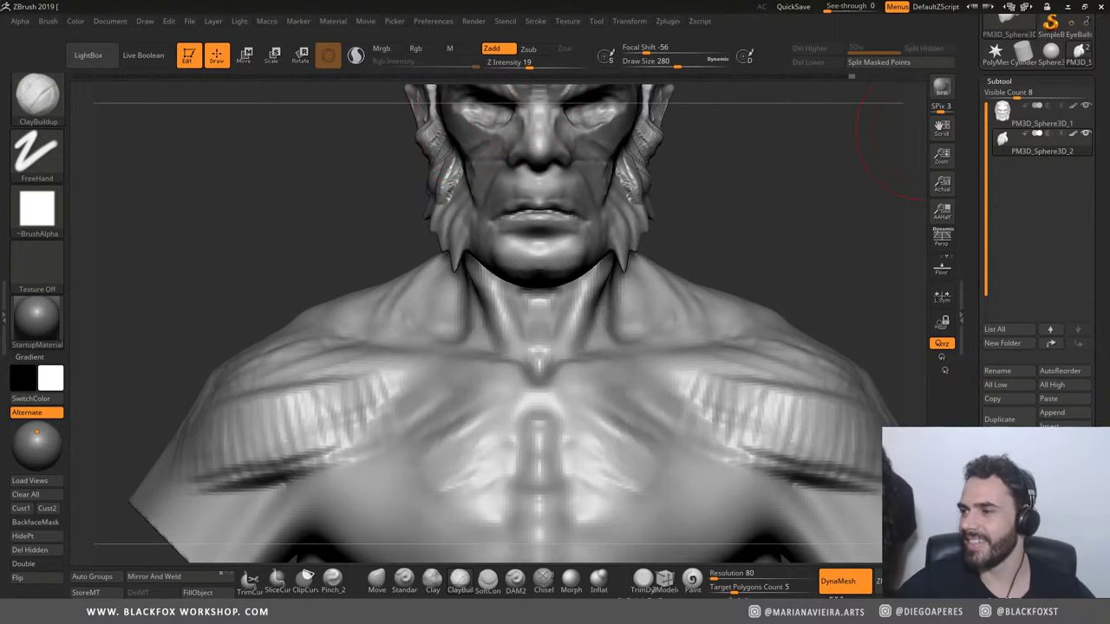
mouse_move(331, 136)
left_mouse_down("alt")
mouse_move(323, 183)
mouse_move(312, 177)
mouse_move(320, 159)
left_mouse_up("alt")
key("f")
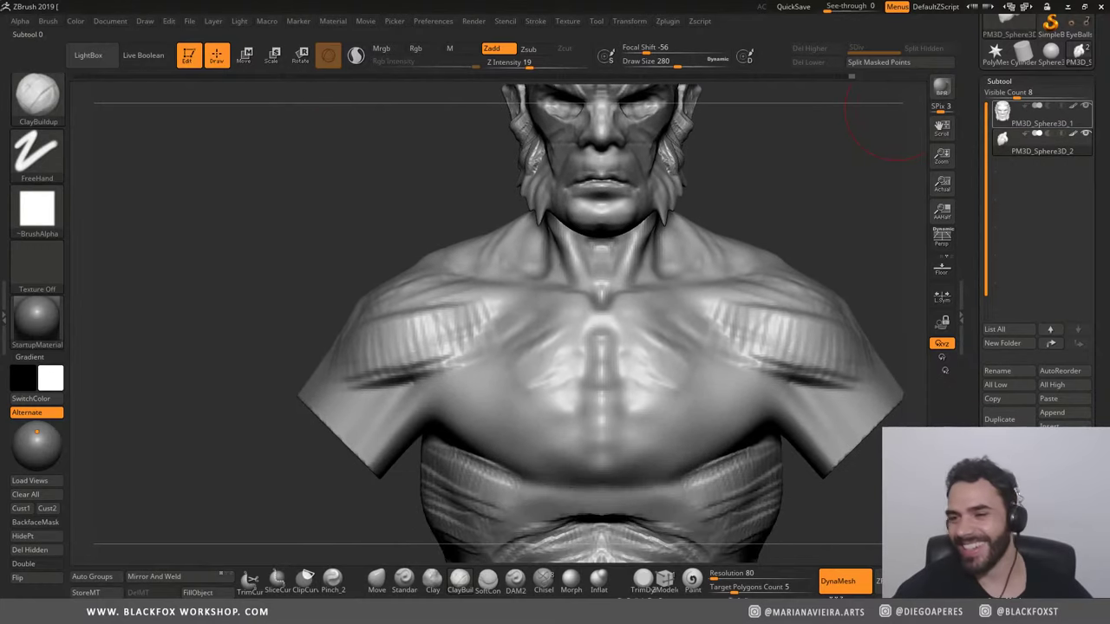
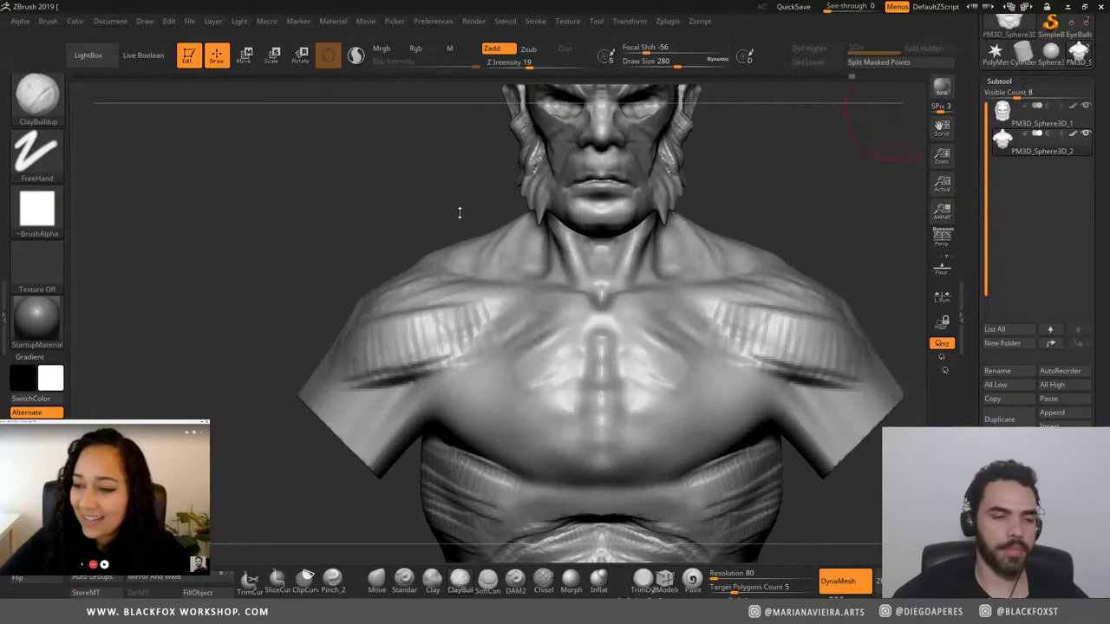
Step: Bring the chest into view, shrink the brush to Draw Size 224, and stroke the upper pectorals
left_click_drag(304, 233, 624, 198)
right_click_drag(625, 198, 736, 251)
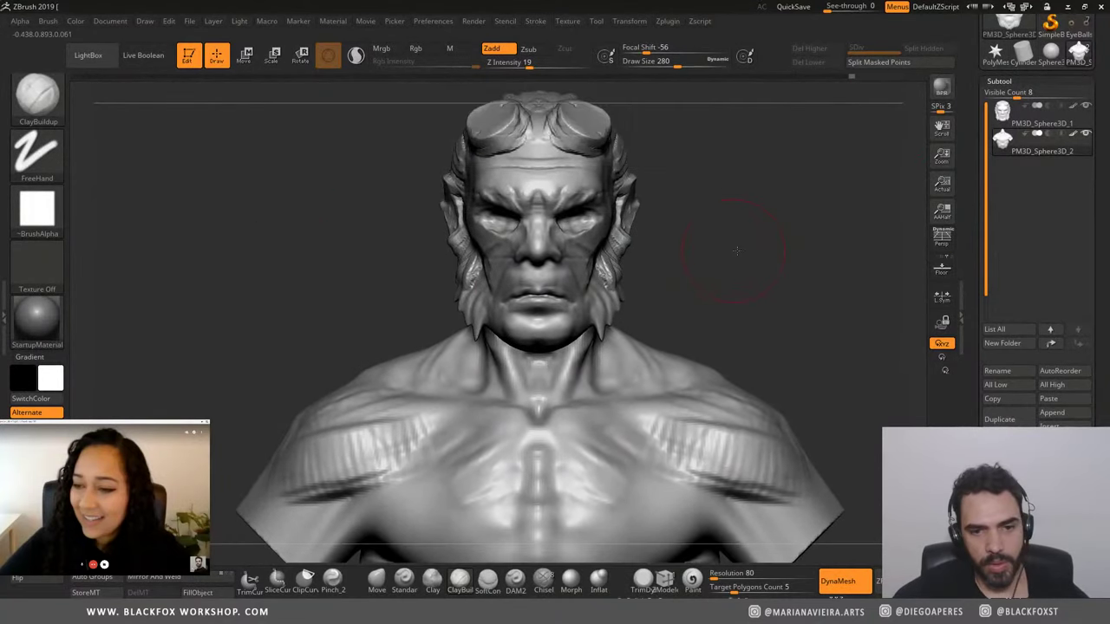
right_click_drag(564, 214, 367, 216)
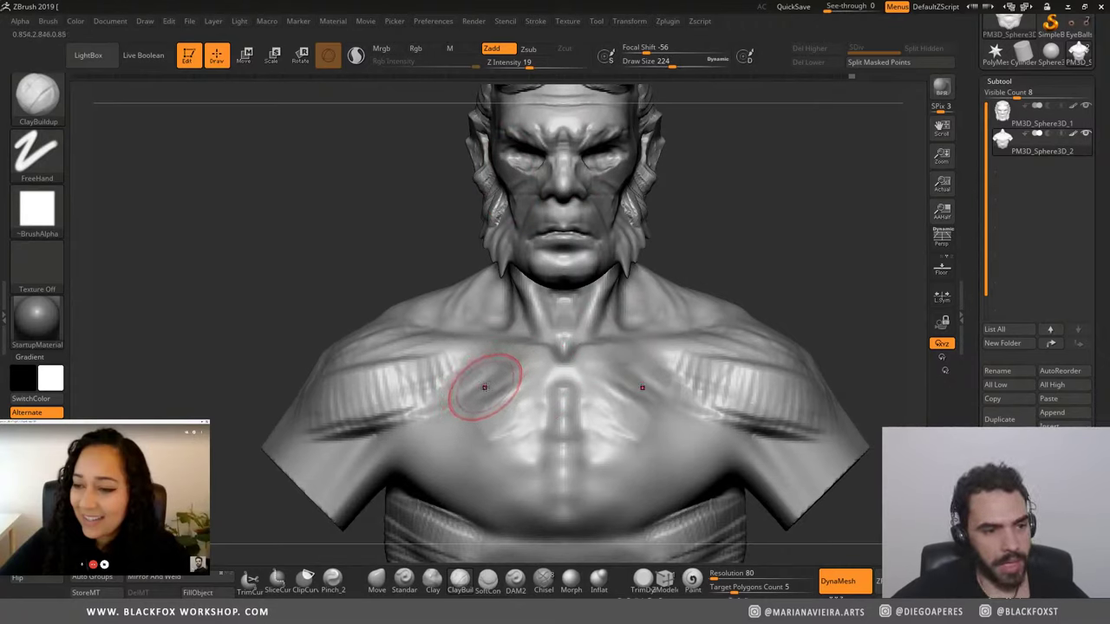
key("bracketleft")
left_click_drag(529, 348, 418, 410)
Step: Add mirrored horizontal ClayBuildup fibre strokes across the lower chest
left_click_drag(524, 425, 386, 447)
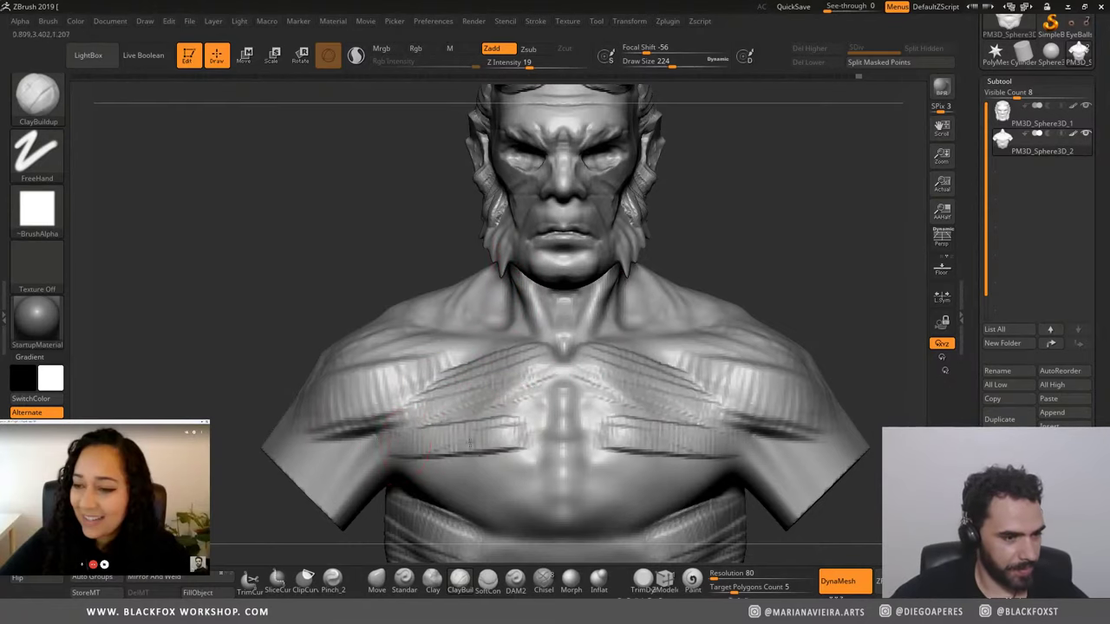
left_click_drag(477, 455, 391, 453)
left_click_drag(525, 464, 391, 459)
mouse_move(555, 499)
left_mouse_down()
mouse_move(438, 477)
mouse_move(416, 486)
left_mouse_up()
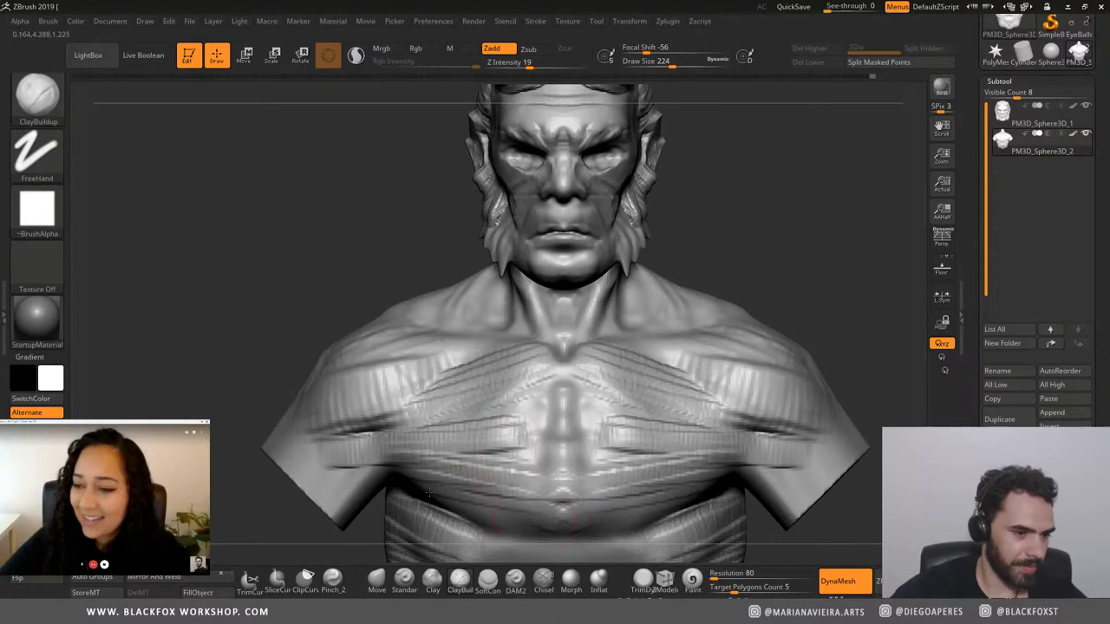
left_click_drag(503, 494, 393, 473)
Step: Deepen the crease beneath the pectorals
mouse_move(188, 260)
left_mouse_down("alt")
mouse_move(265, 290)
mouse_move(273, 216)
mouse_move(278, 241)
left_mouse_up("alt")
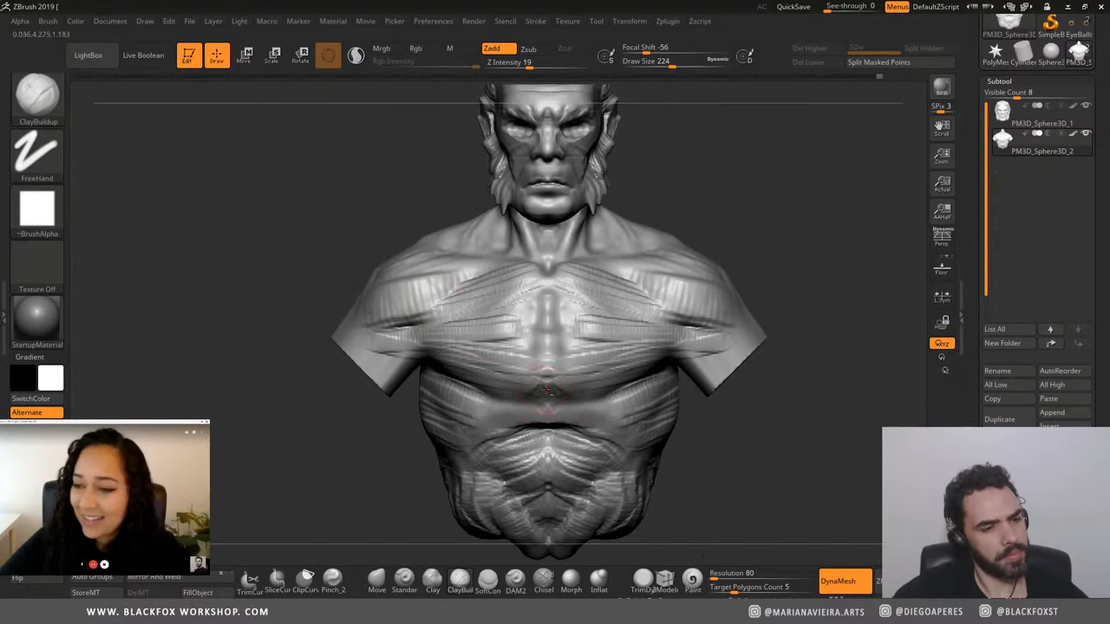
left_click_drag(548, 407, 550, 422)
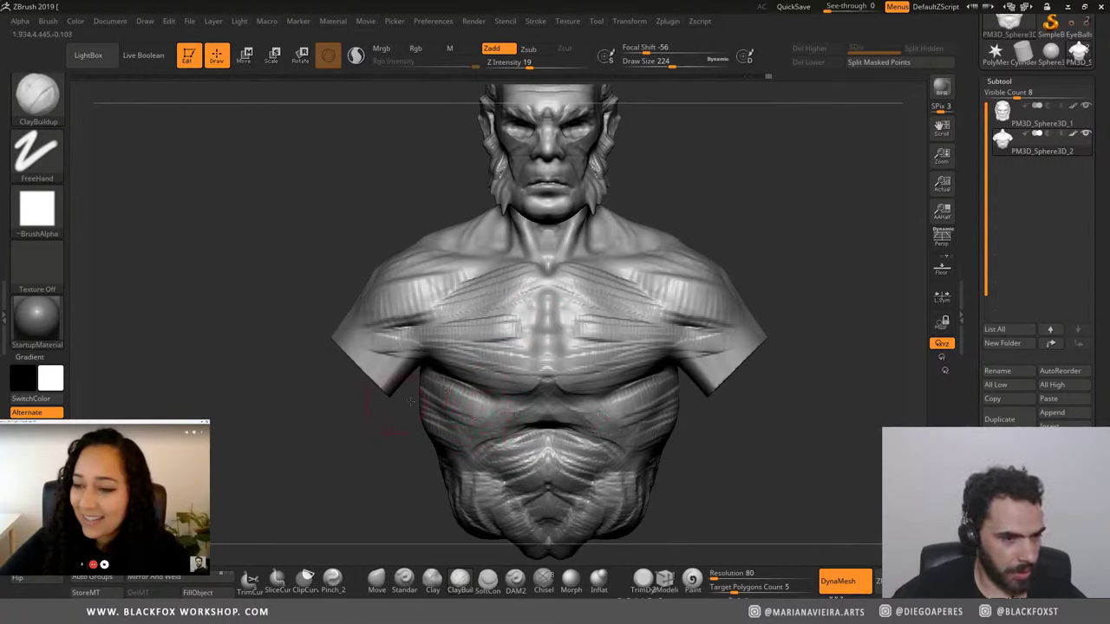
left_click_drag(411, 400, 378, 430)
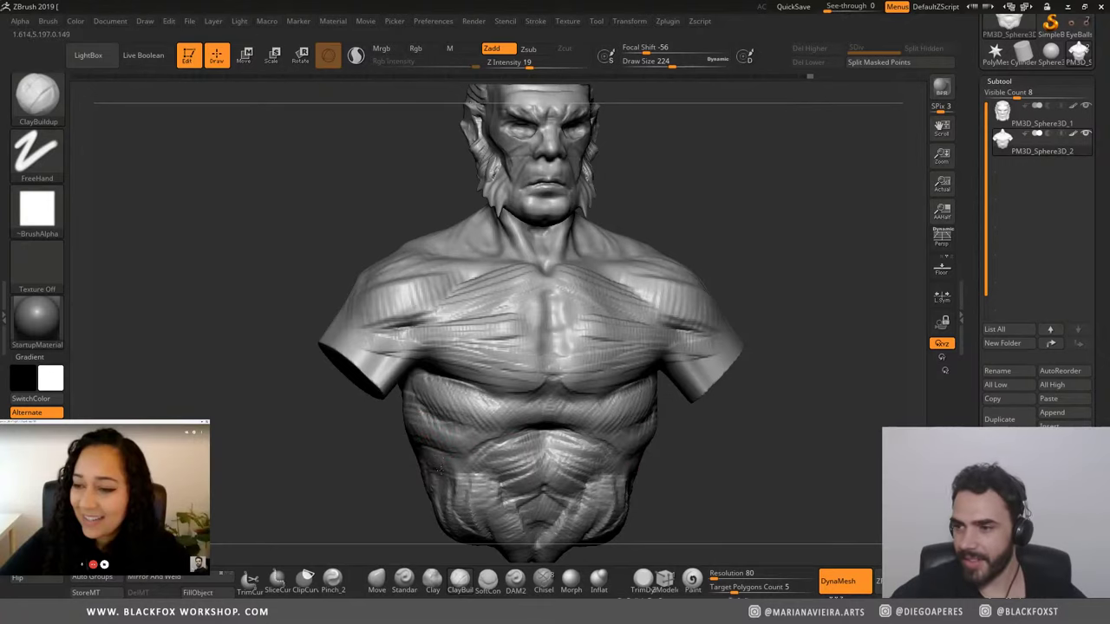
Step: From a frontal view, build rounded ClayBuildup forms on the lower abdomen, ending with a recessed stroke
left_click_drag(291, 243, 278, 228)
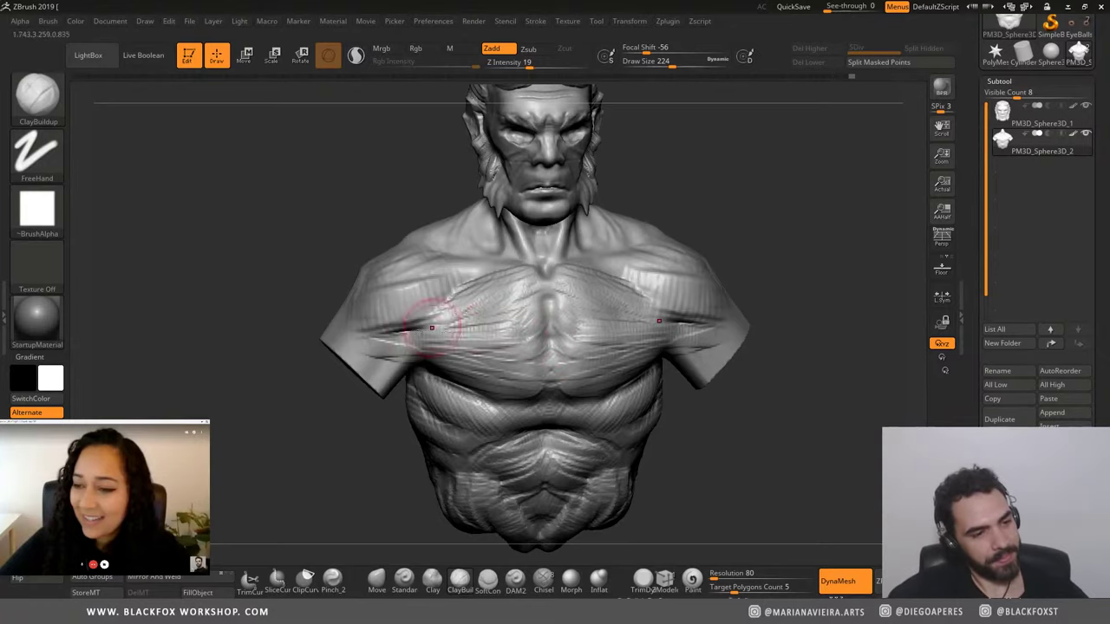
mouse_move(255, 208)
left_mouse_down()
mouse_move(235, 216)
mouse_move(258, 255)
mouse_move(326, 180)
left_mouse_up()
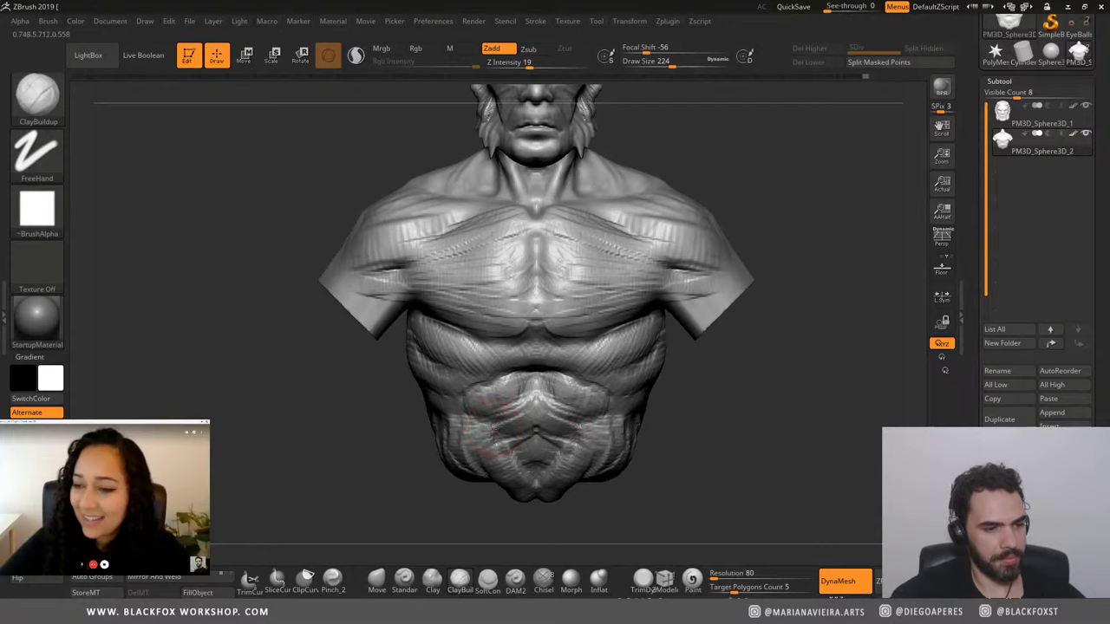
mouse_move(507, 447)
left_mouse_down()
mouse_move(494, 458)
mouse_move(533, 468)
mouse_move(481, 473)
mouse_move(516, 440)
mouse_move(568, 447)
mouse_move(523, 487)
left_mouse_up()
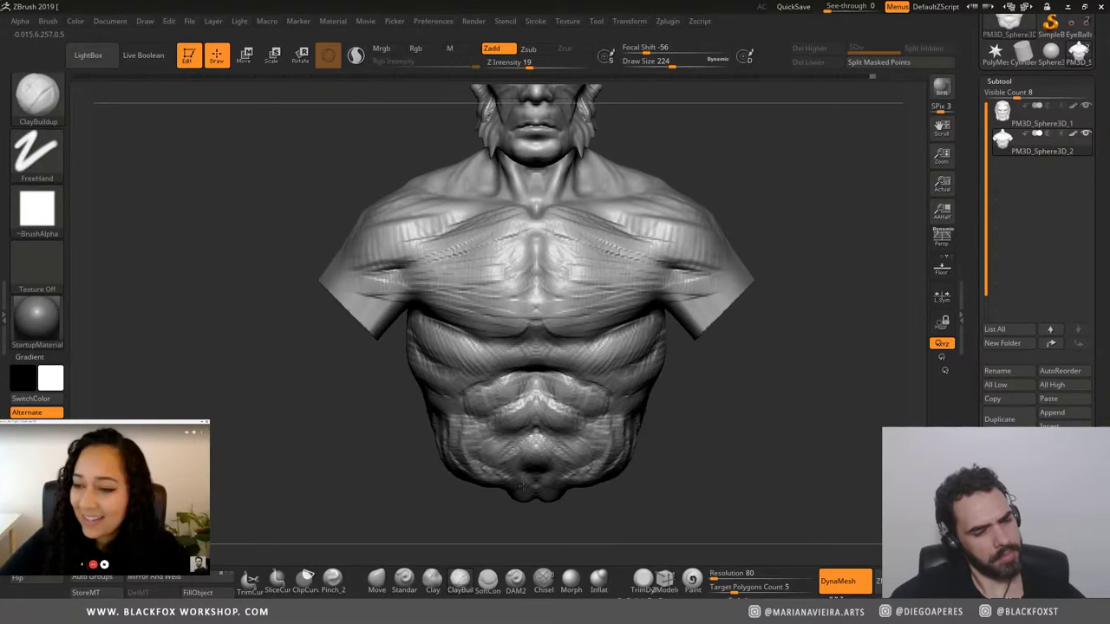
left_click_drag(242, 204, 260, 226, "shift")
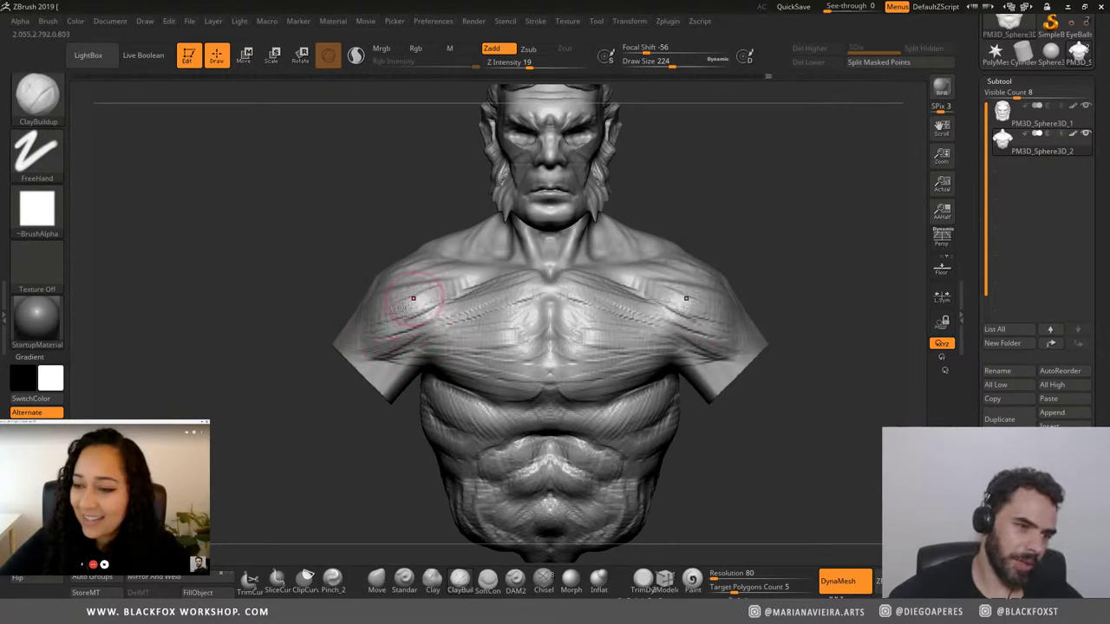
left_click_drag(381, 250, 323, 240)
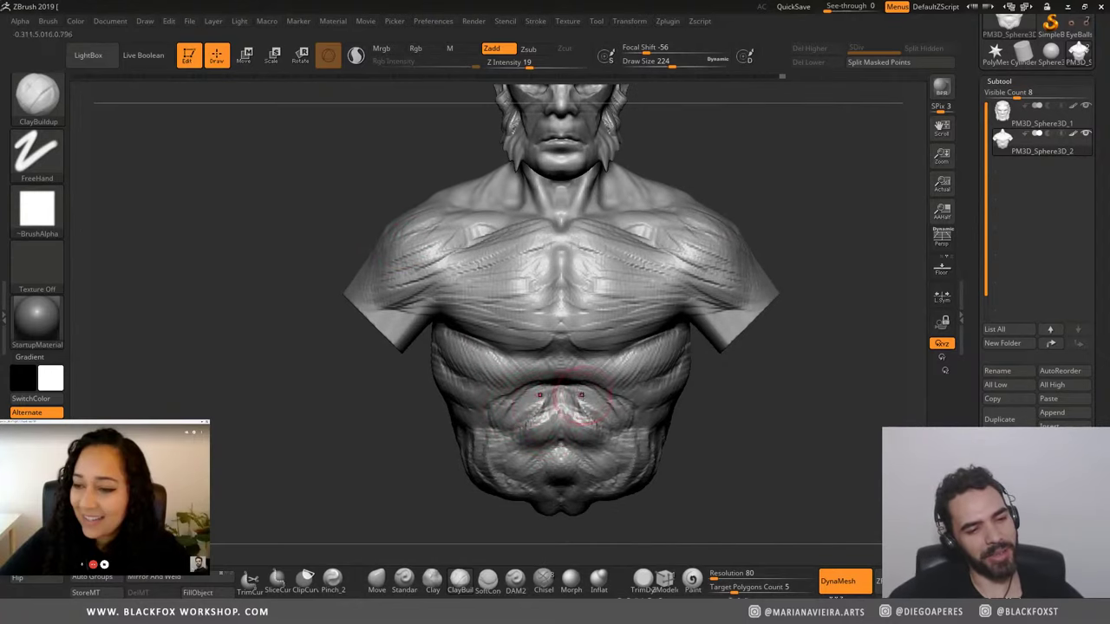
left_click_drag(561, 396, 549, 462)
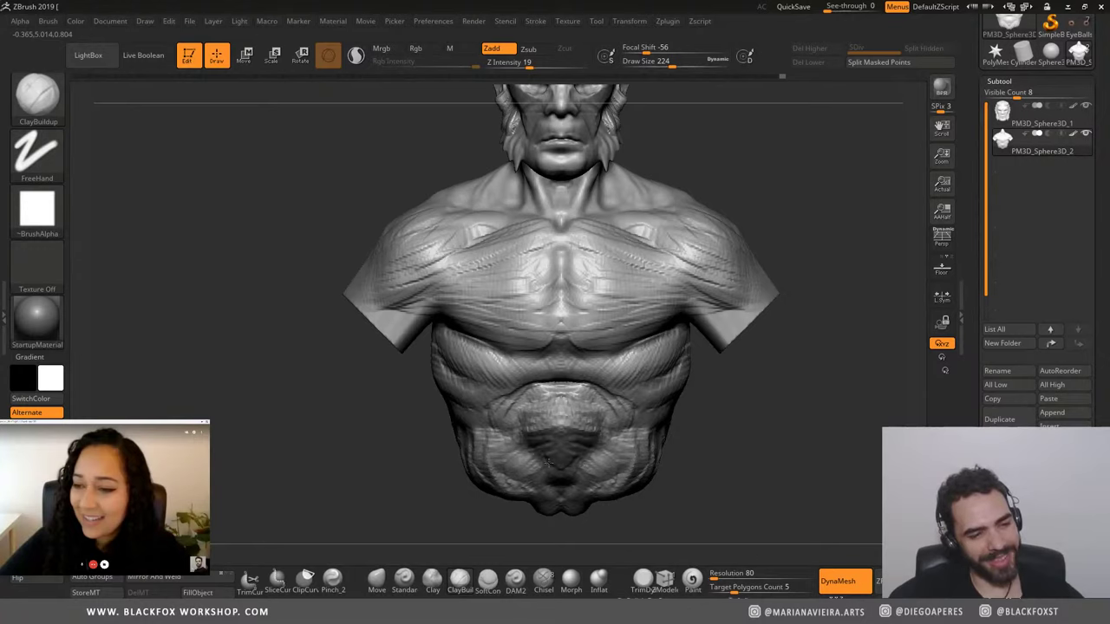
Step: Undo the recessed stroke and build up the lower abdominal muscles on both sides
key("ctrl+z")
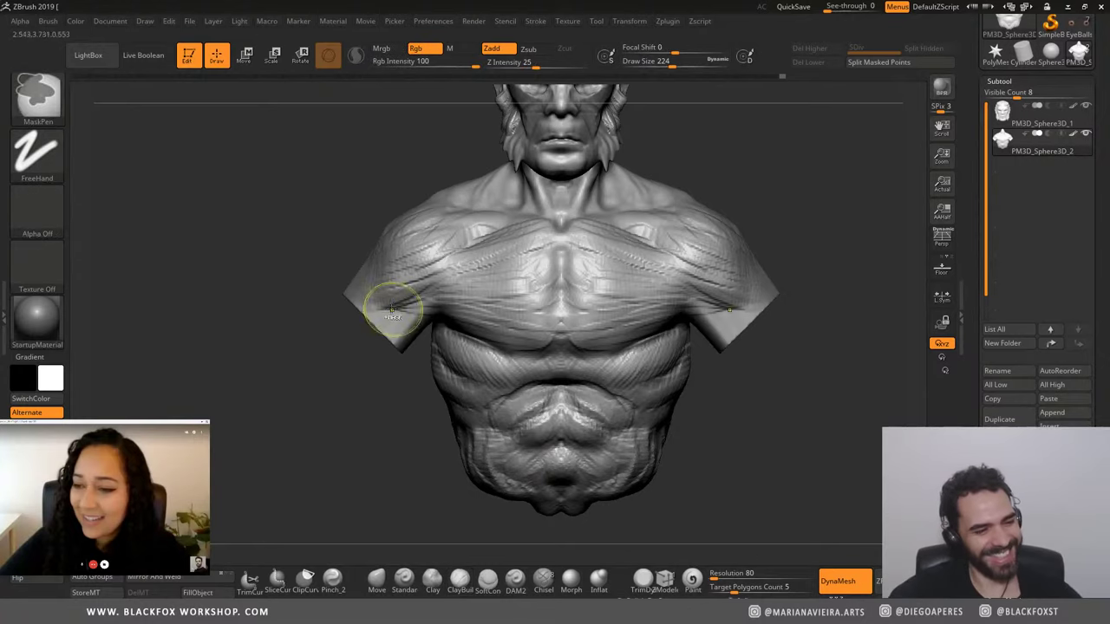
key("ctrl+shift")
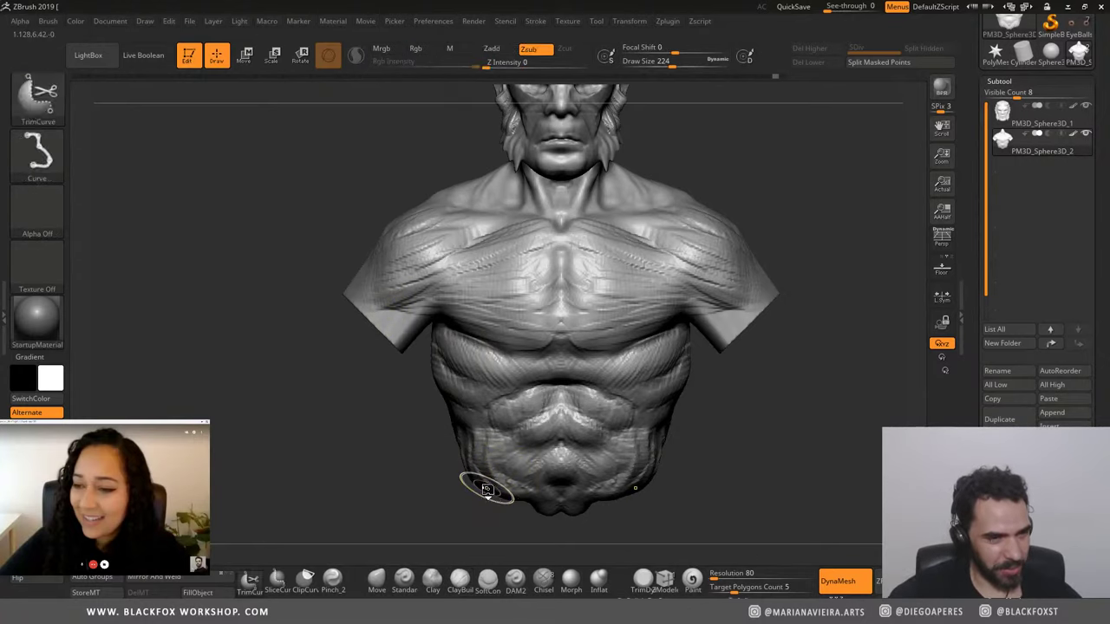
mouse_move(502, 441)
left_mouse_down()
mouse_move(520, 460)
mouse_move(545, 427)
left_mouse_up()
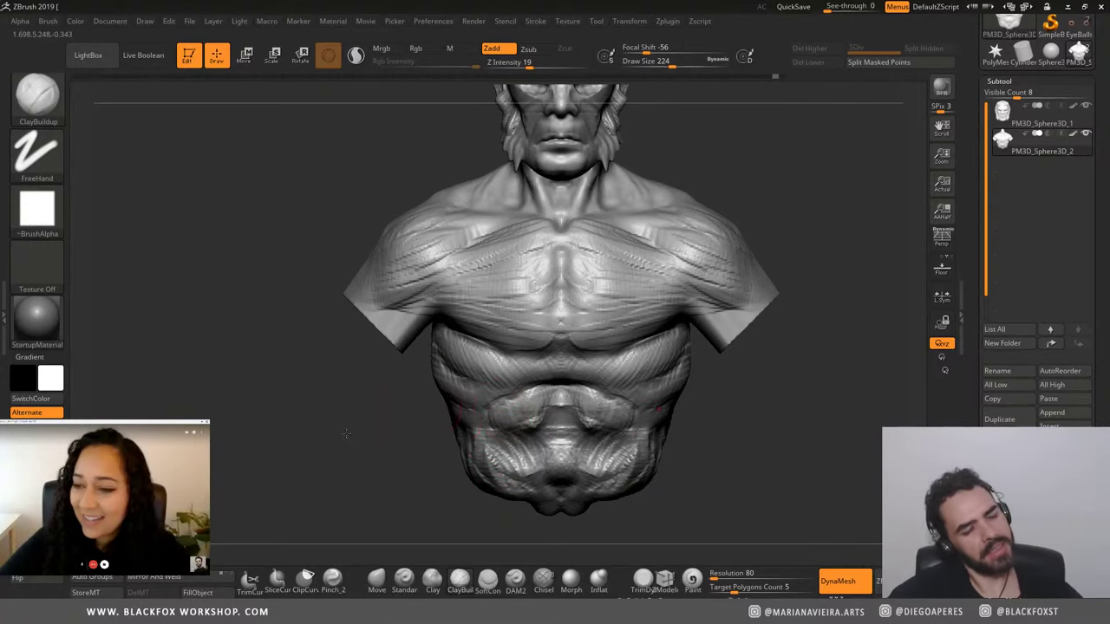
left_click_drag(399, 460, 359, 453)
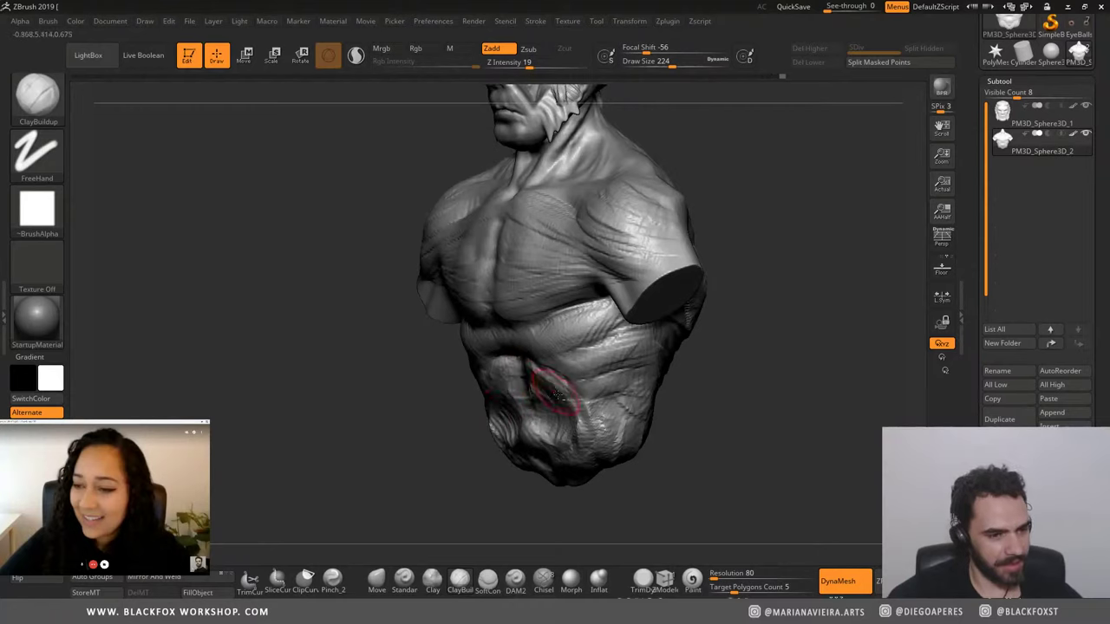
mouse_move(384, 413)
left_mouse_down("shift")
mouse_move(486, 381)
mouse_move(520, 390)
left_mouse_up("shift")
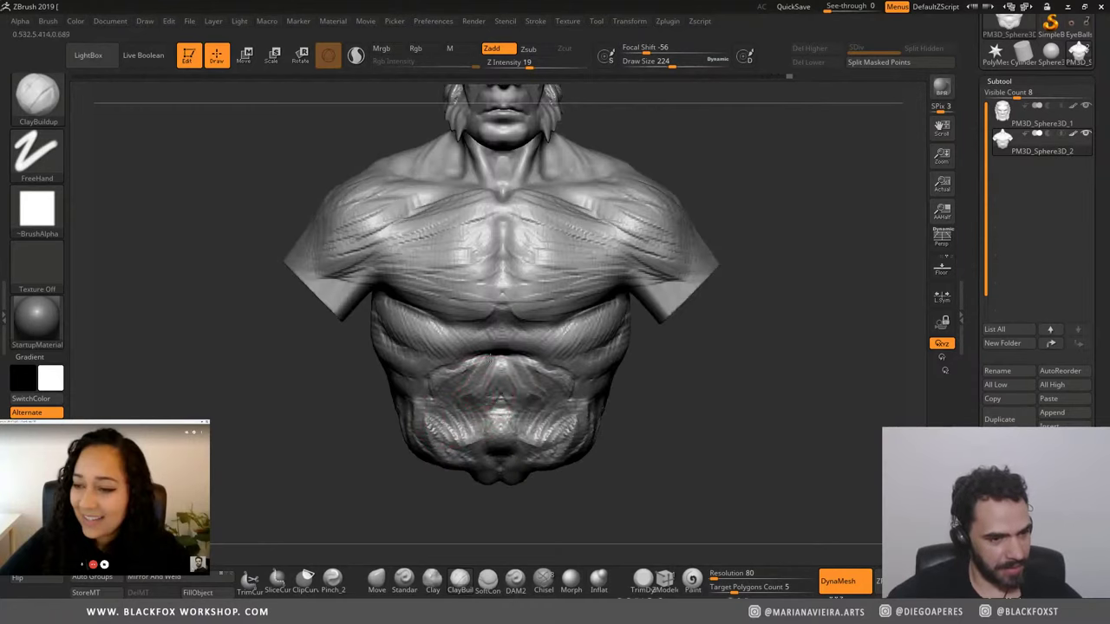
Step: Carve a sharp V groove in the upper abdomen, smoothing and re-carving it
left_click_drag(455, 373, 542, 364)
left_click_drag(451, 365, 546, 365, "shift")
mouse_move(425, 381)
left_mouse_down("shift")
mouse_move(572, 373)
mouse_move(487, 375)
mouse_move(503, 381)
left_mouse_up("shift")
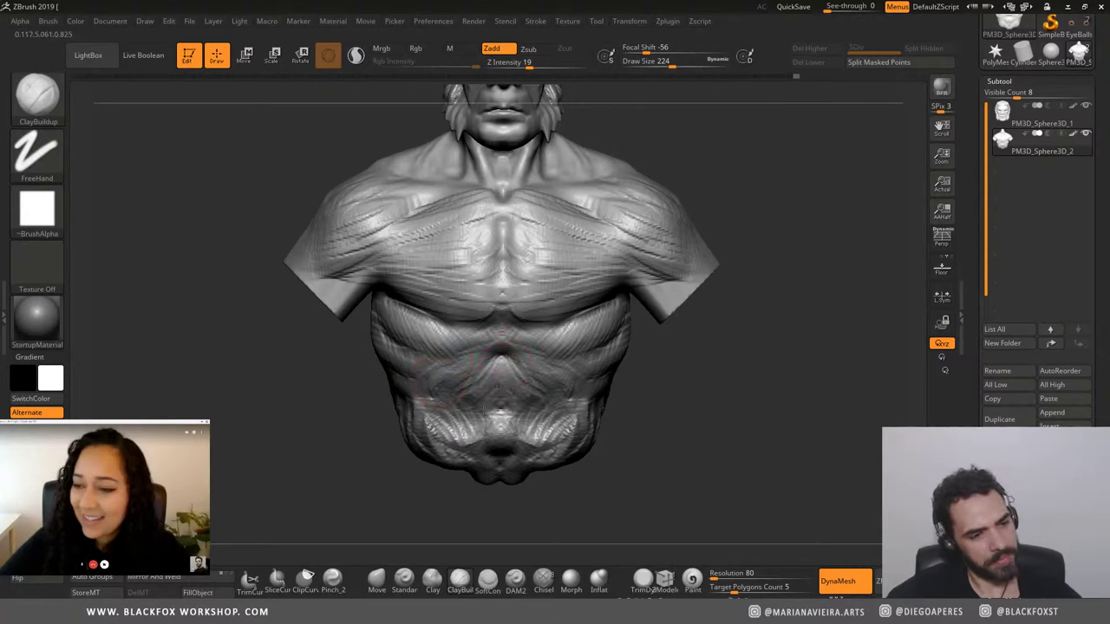
left_click_drag(429, 404, 568, 408, "shift")
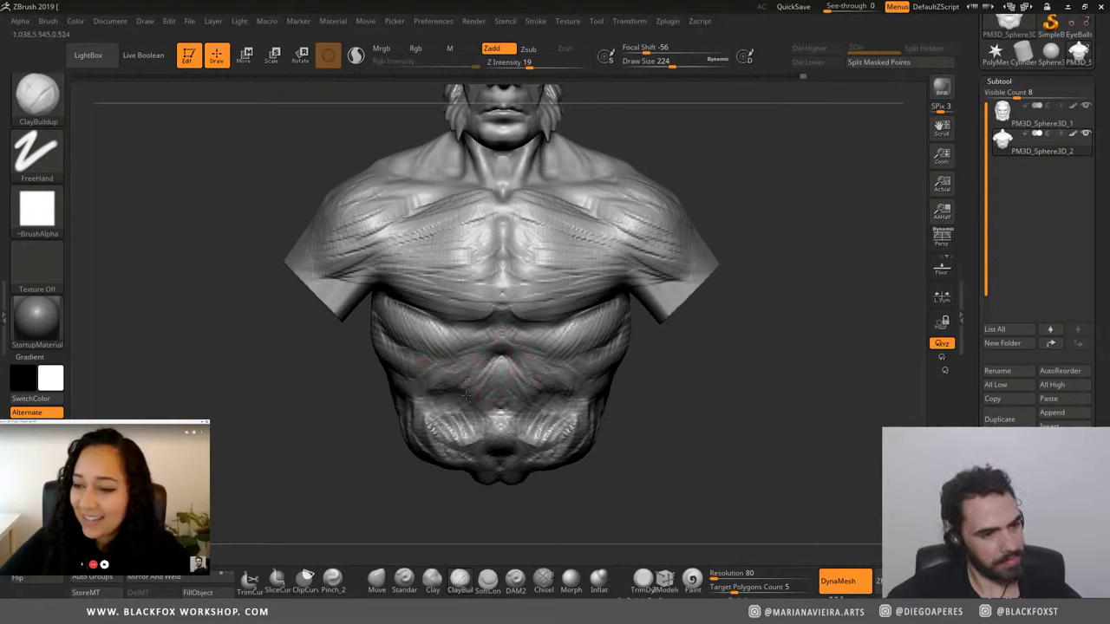
mouse_move(475, 364)
left_mouse_down()
mouse_move(527, 364)
mouse_move(525, 382)
mouse_move(462, 396)
left_mouse_up()
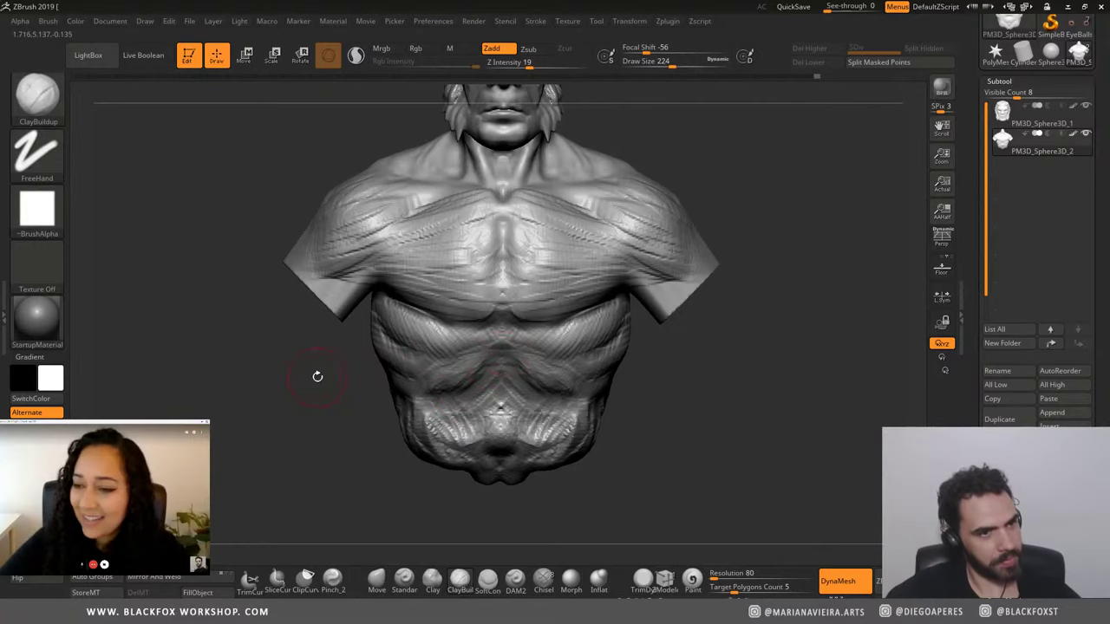
mouse_move(317, 377)
left_mouse_down()
mouse_move(275, 401)
mouse_move(304, 437)
mouse_move(460, 373)
left_mouse_up()
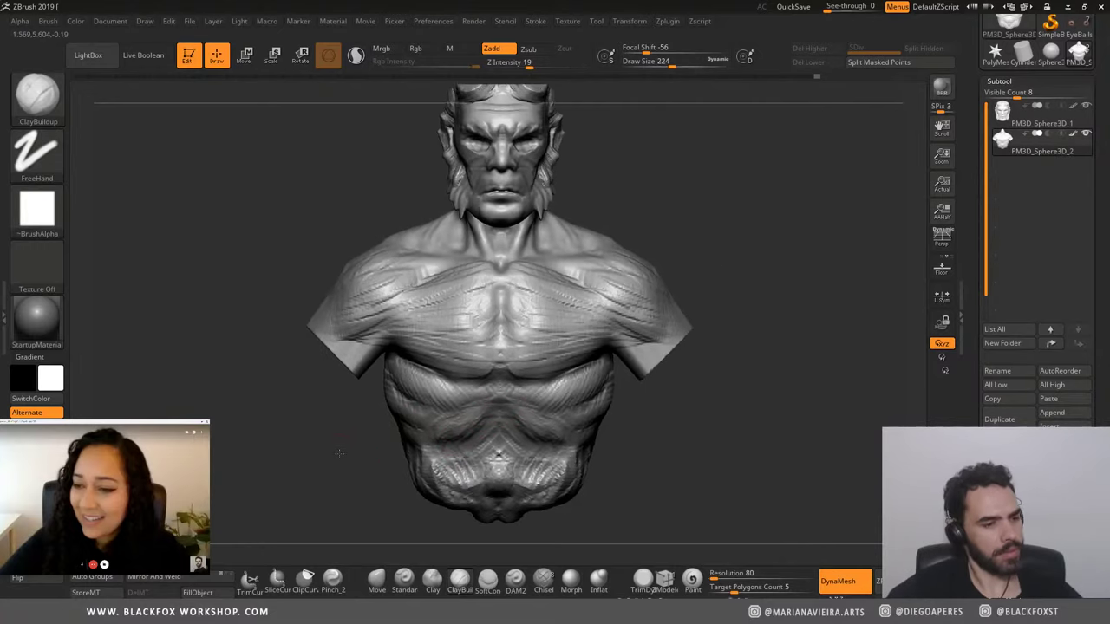
right_click_drag(396, 384, 397, 367)
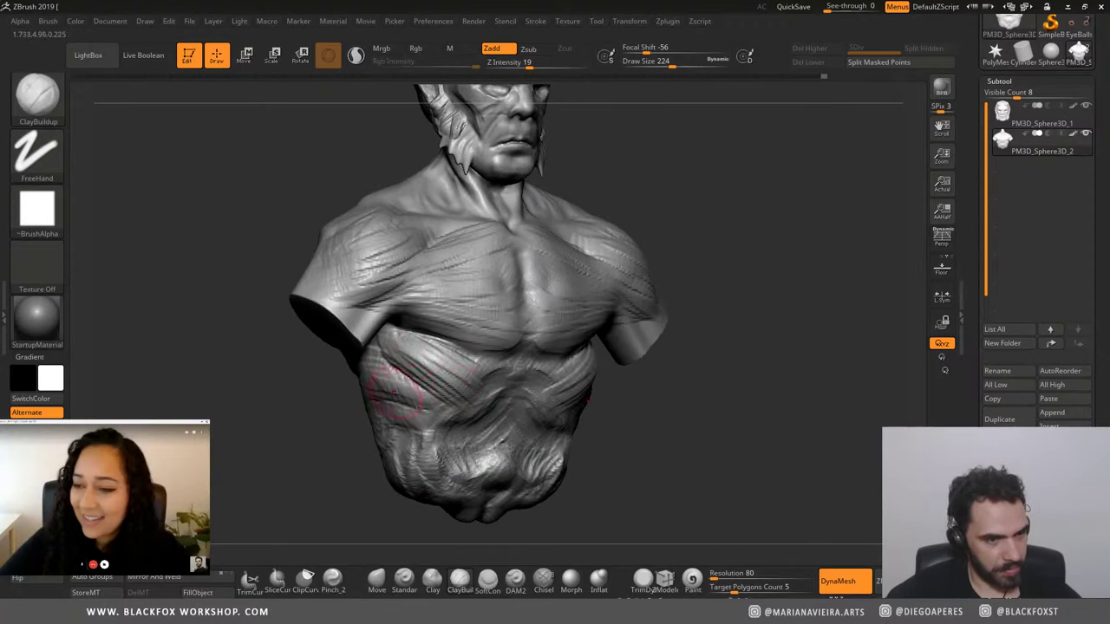
key("ctrl")
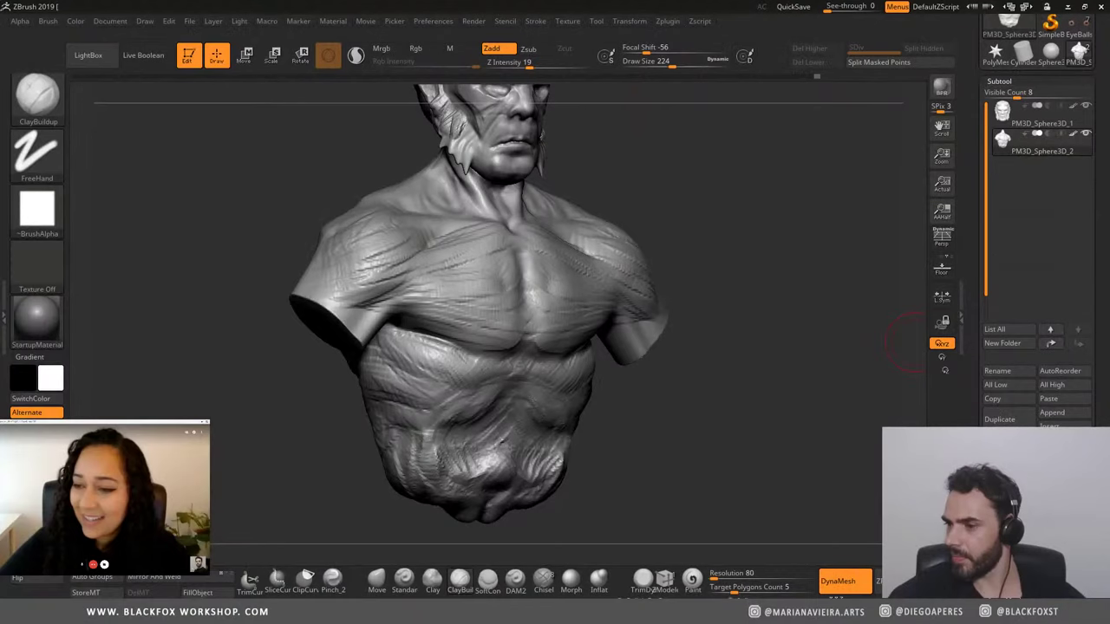
Step: Sculpt mirrored strokes on the shoulder blades from the back, then return to front view
left_click_drag(256, 437, 338, 326)
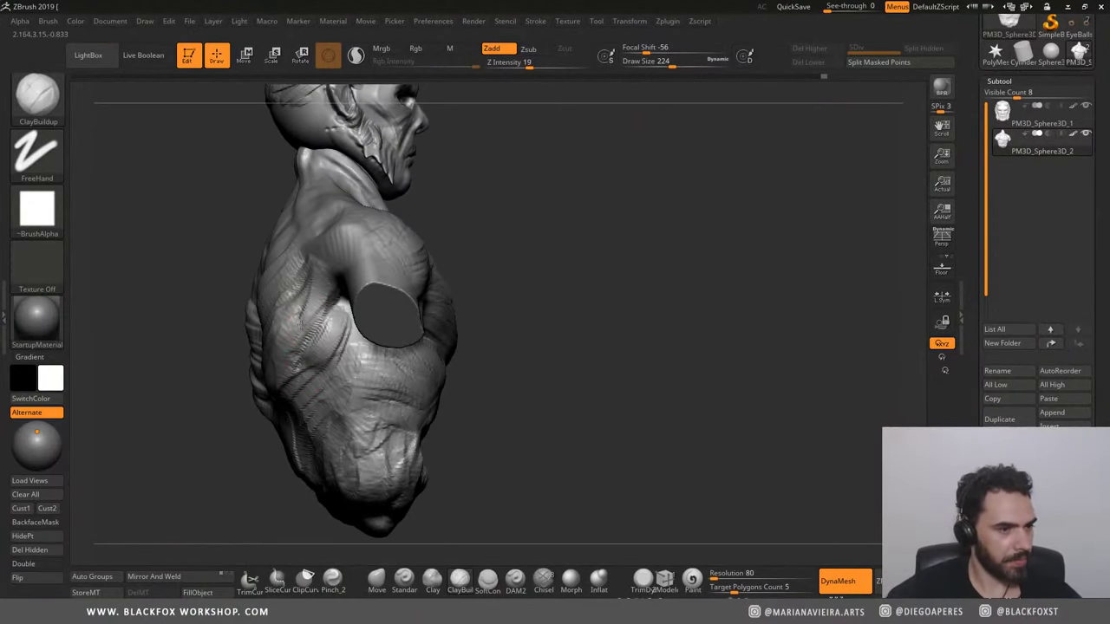
left_click_drag(544, 219, 577, 287)
mouse_move(419, 319)
left_mouse_down()
mouse_move(347, 269)
mouse_move(400, 269)
mouse_move(429, 299)
mouse_move(416, 334)
left_mouse_up()
mouse_move(608, 260)
left_mouse_down()
mouse_move(210, 251)
mouse_move(275, 201)
left_mouse_up()
Step: Rework the middle and lower abdominal folds with mirrored horizontal ClayBuildup bands
mouse_move(486, 397)
left_mouse_down()
mouse_move(468, 395)
mouse_move(481, 416)
left_mouse_up()
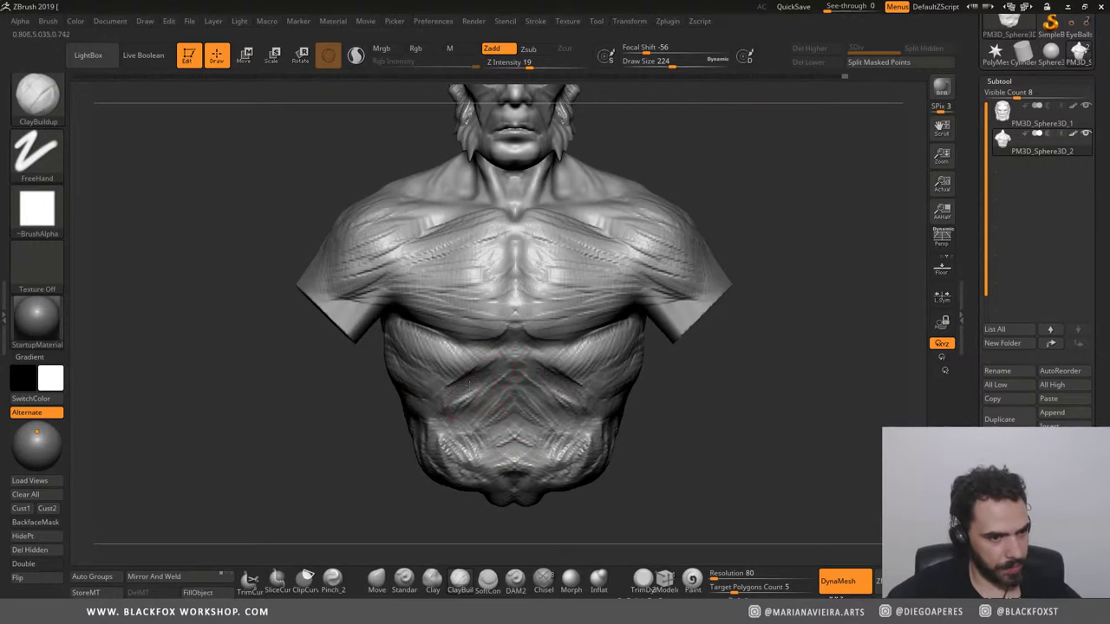
mouse_move(490, 392)
left_mouse_down()
mouse_move(460, 376)
mouse_move(512, 410)
left_mouse_up()
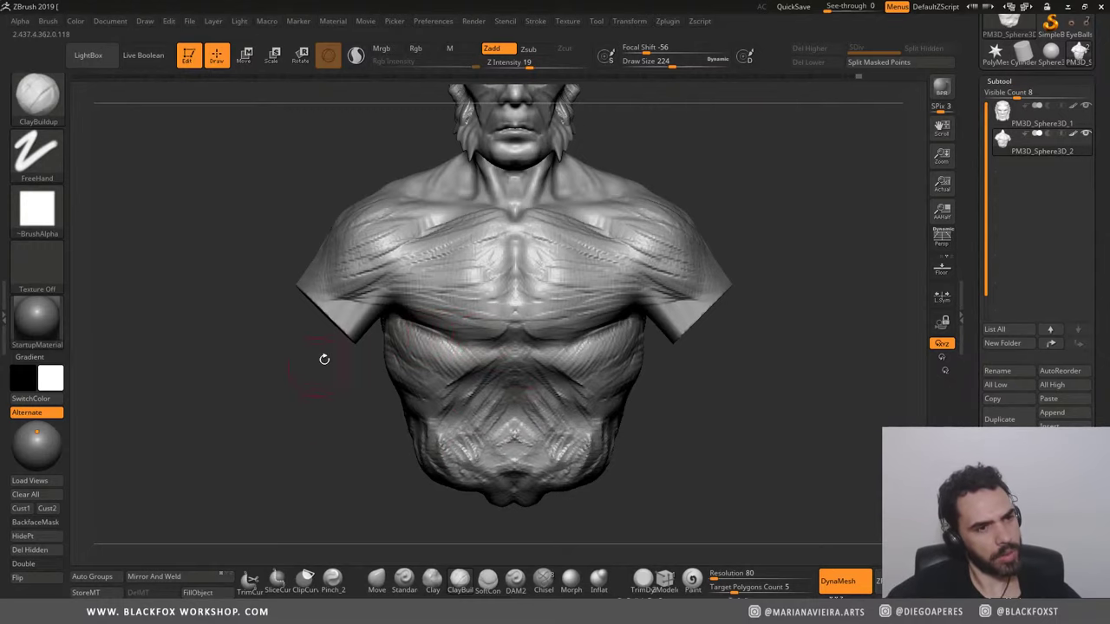
mouse_move(322, 359)
left_mouse_down()
mouse_move(409, 413)
mouse_move(454, 369)
left_mouse_up()
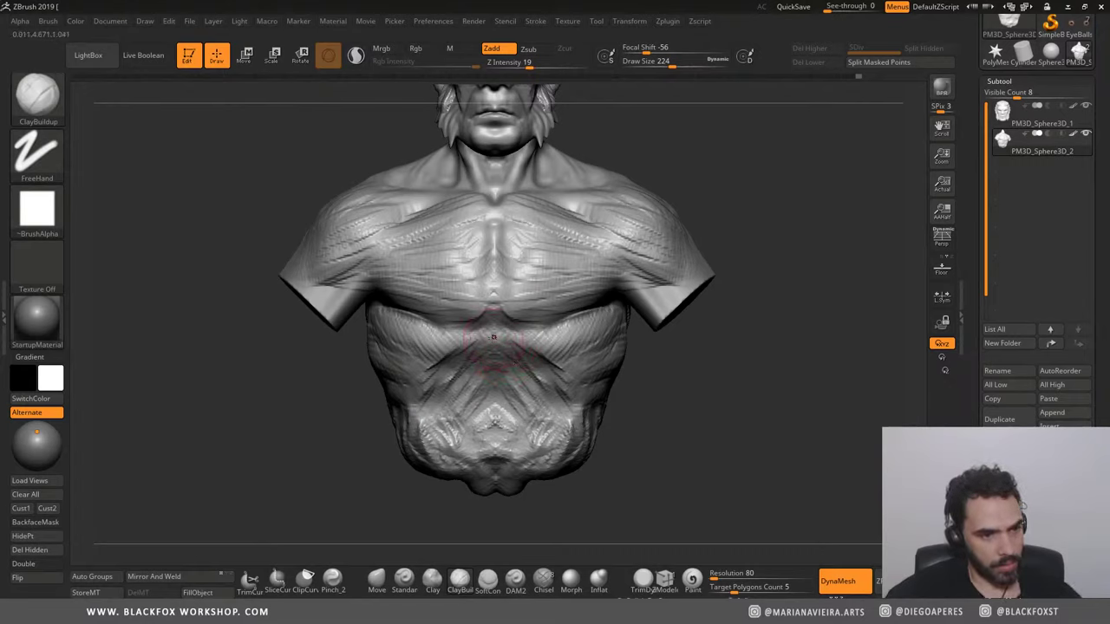
mouse_move(423, 345)
left_mouse_down()
mouse_move(451, 369)
mouse_move(453, 345)
mouse_move(494, 352)
mouse_move(421, 353)
left_mouse_up()
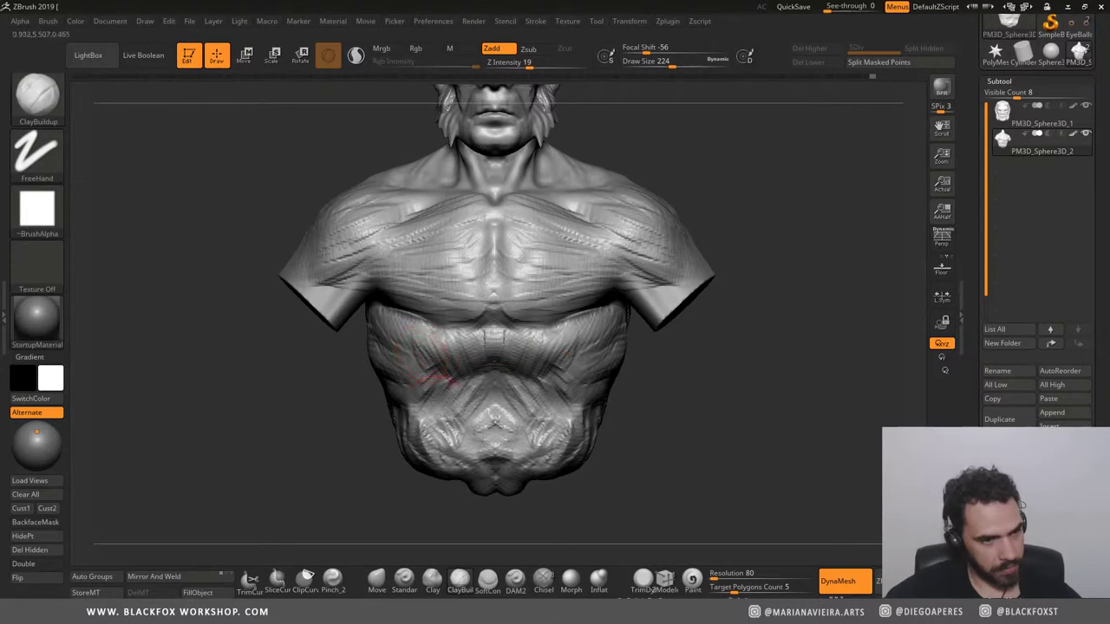
left_click_drag(433, 415, 485, 390)
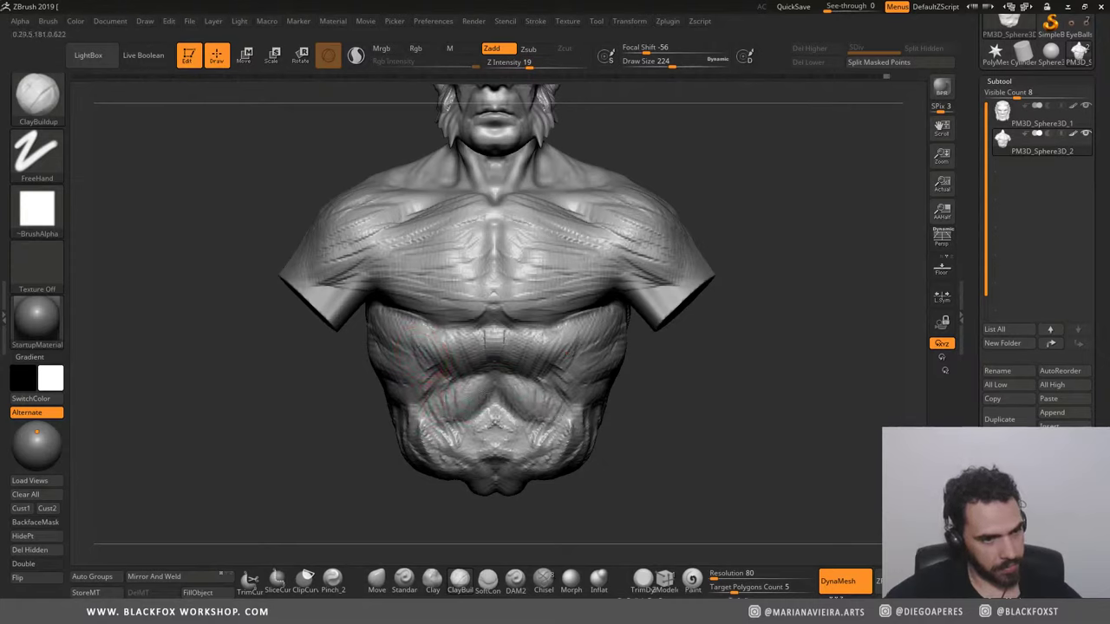
left_click_drag(451, 445, 499, 425)
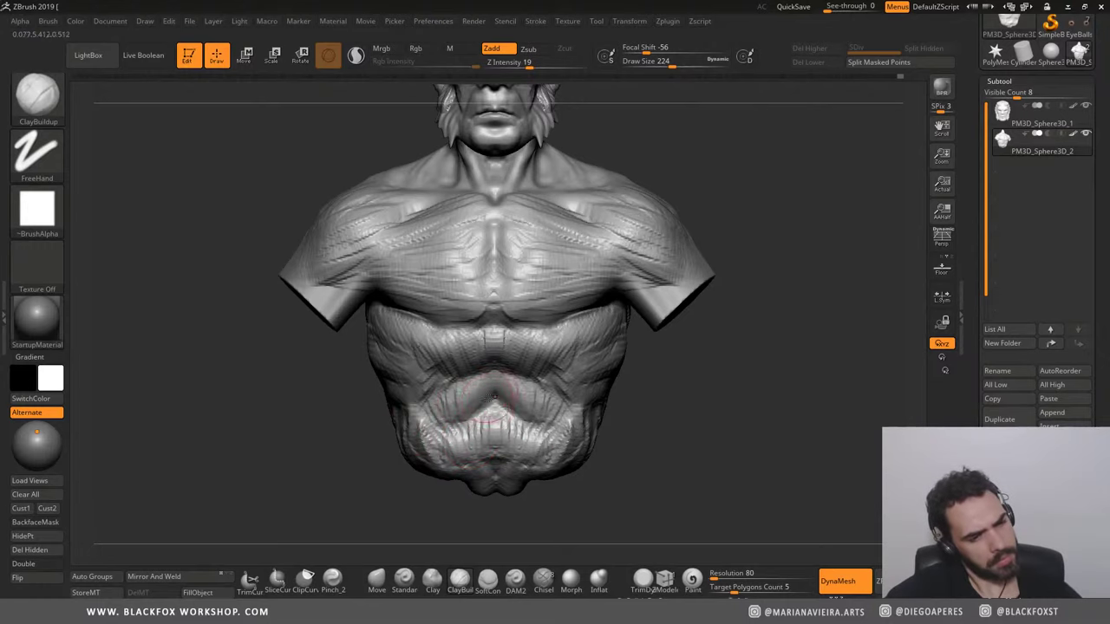
Step: Sculpt mirrored ClayBuildup strokes on the chest and refine the left pectoral
left_click_drag(251, 287, 255, 220)
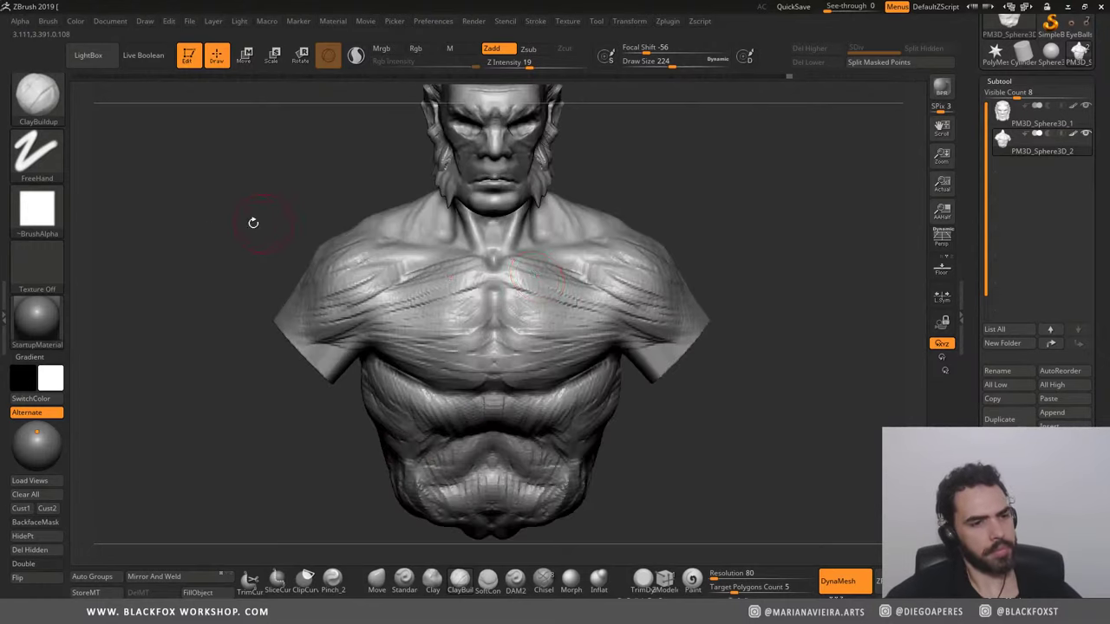
left_click_drag(711, 247, 629, 334)
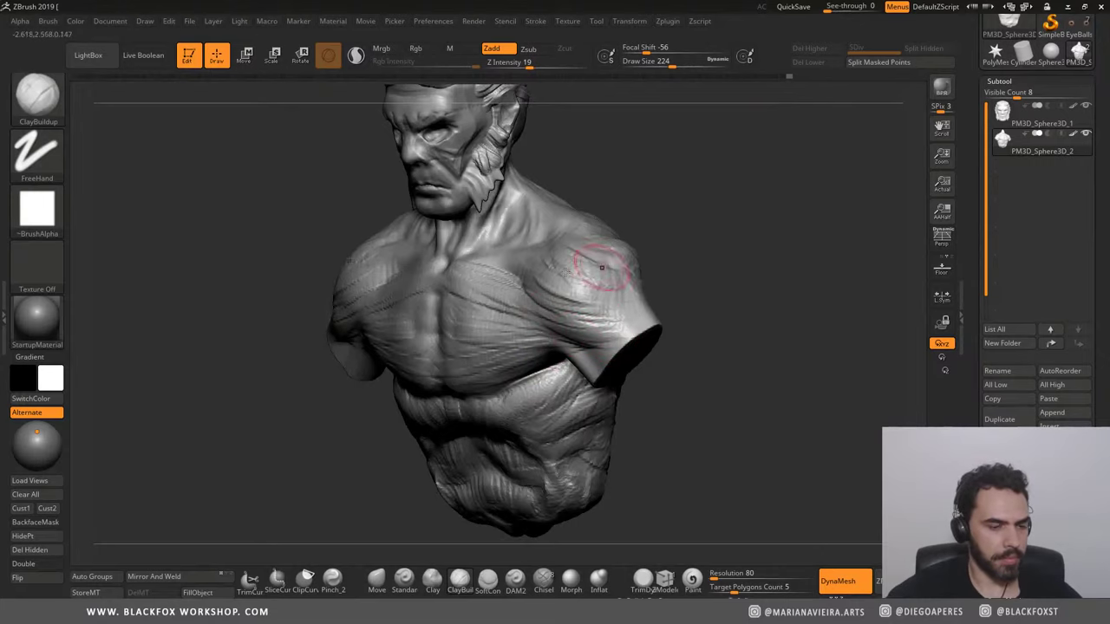
left_click_drag(602, 267, 579, 323)
left_click_drag(509, 279, 533, 323)
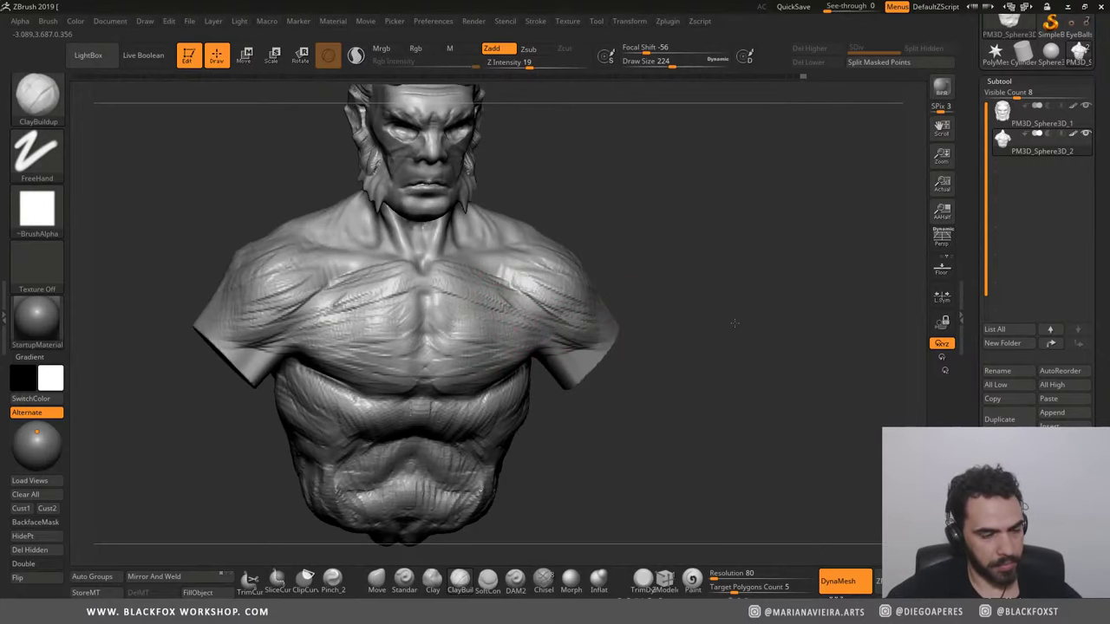
left_click_drag(734, 322, 523, 330)
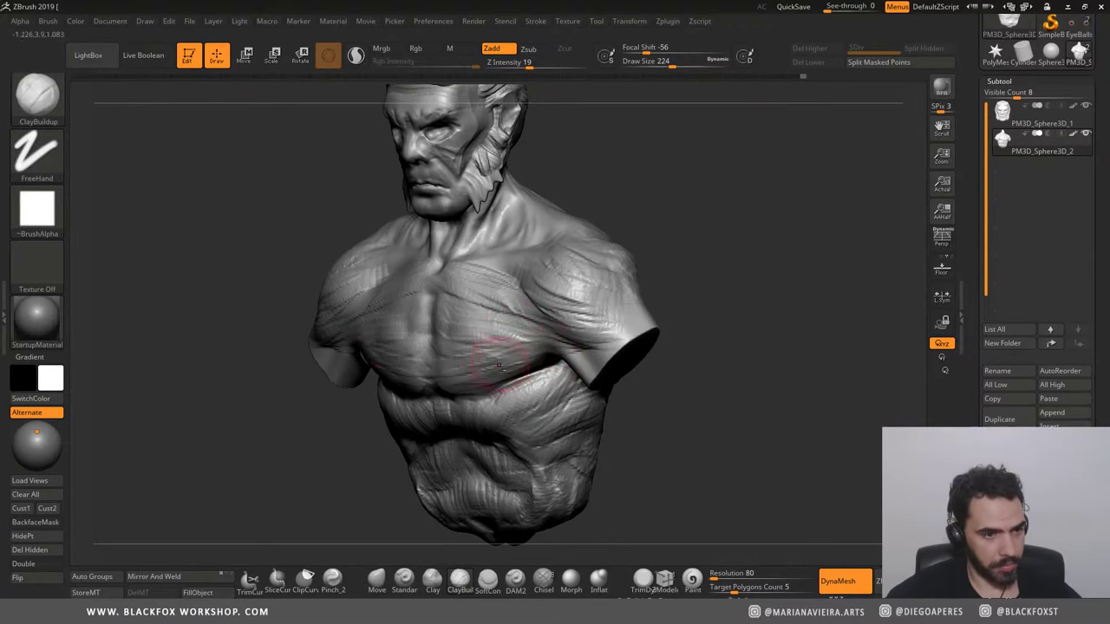
left_click_drag(174, 255, 193, 239)
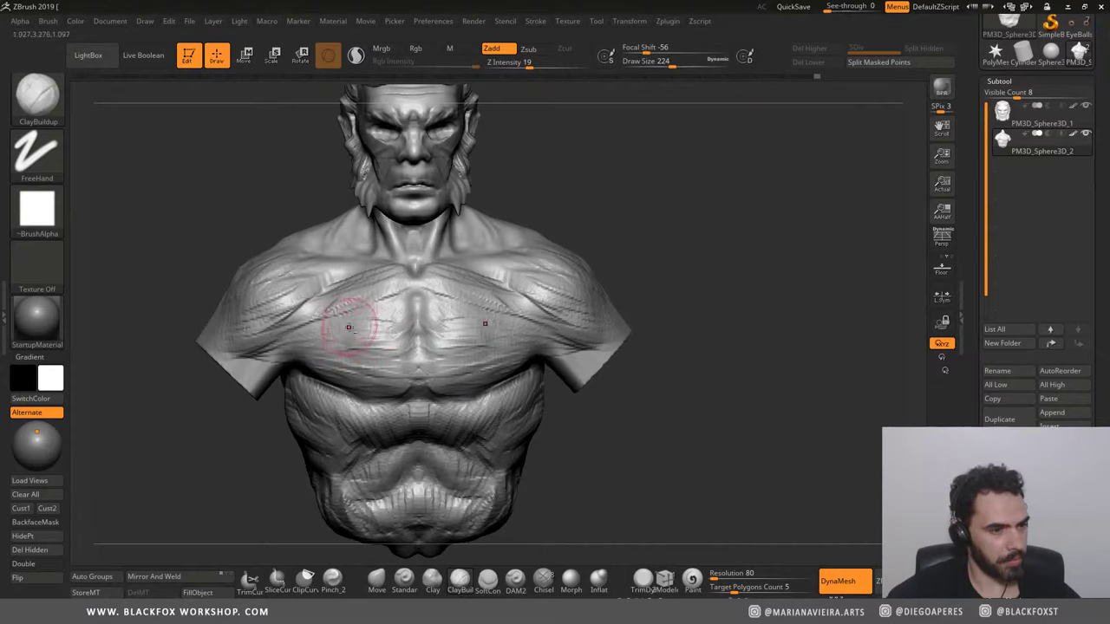
left_click_drag(349, 327, 352, 307)
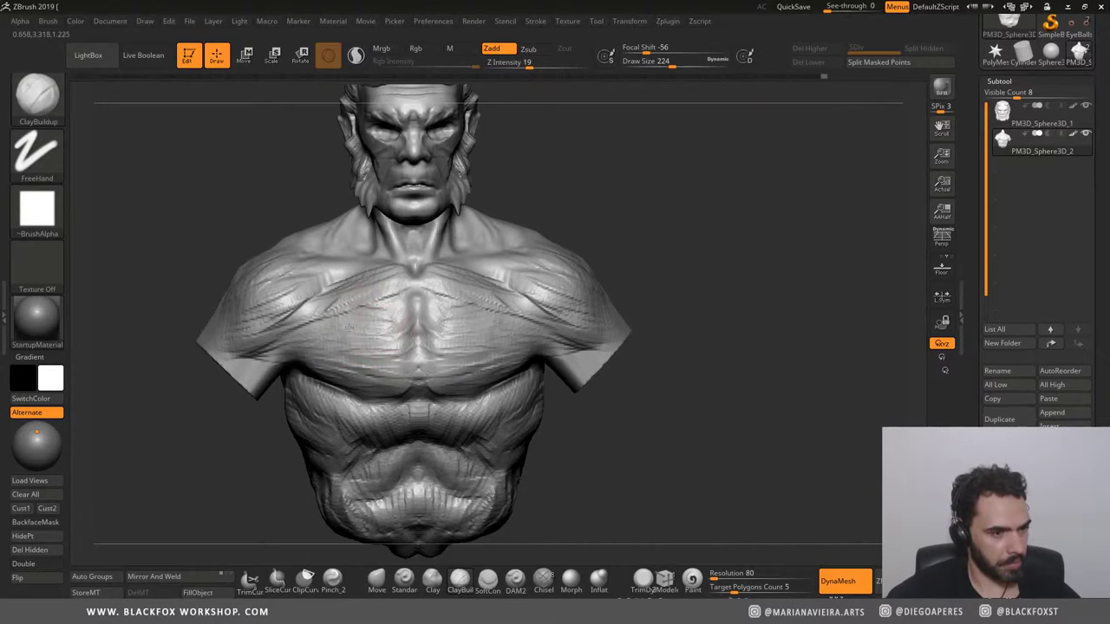
Step: Build up the upper chest, sternum and both shoulders with mirrored strokes
left_click_drag(219, 186, 310, 258)
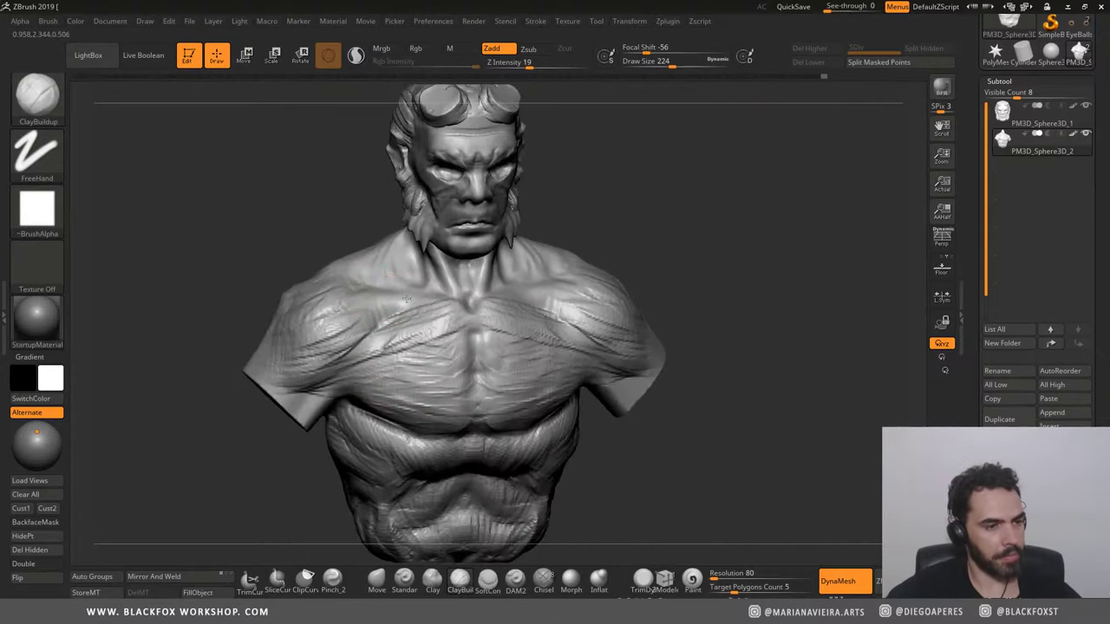
left_click_drag(447, 306, 333, 286)
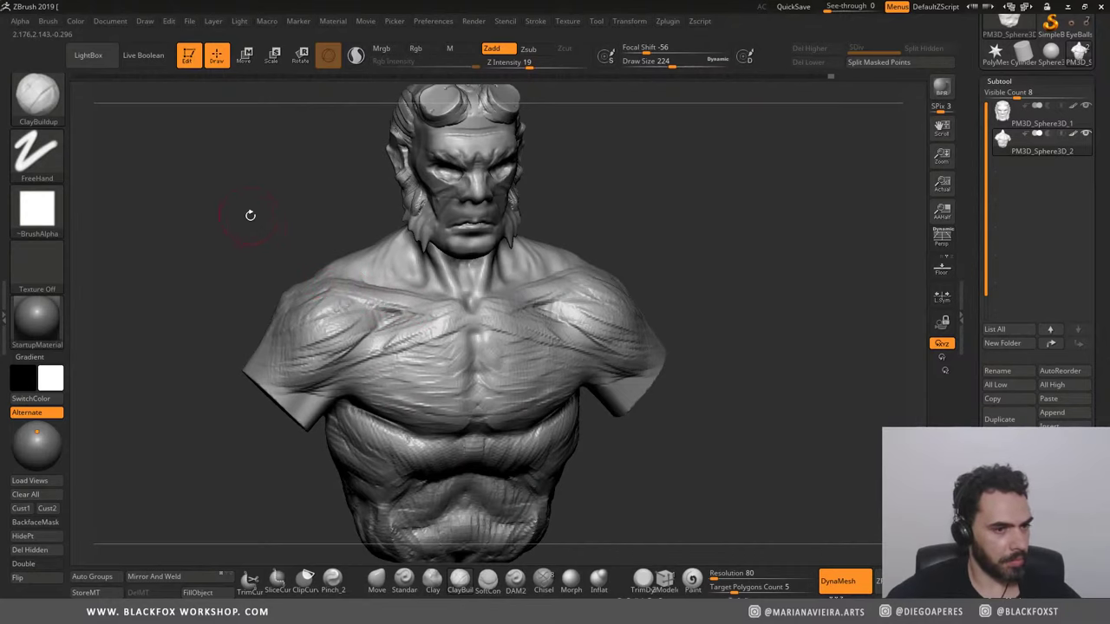
mouse_move(250, 215)
left_mouse_down()
mouse_move(255, 287)
mouse_move(364, 388)
left_mouse_up()
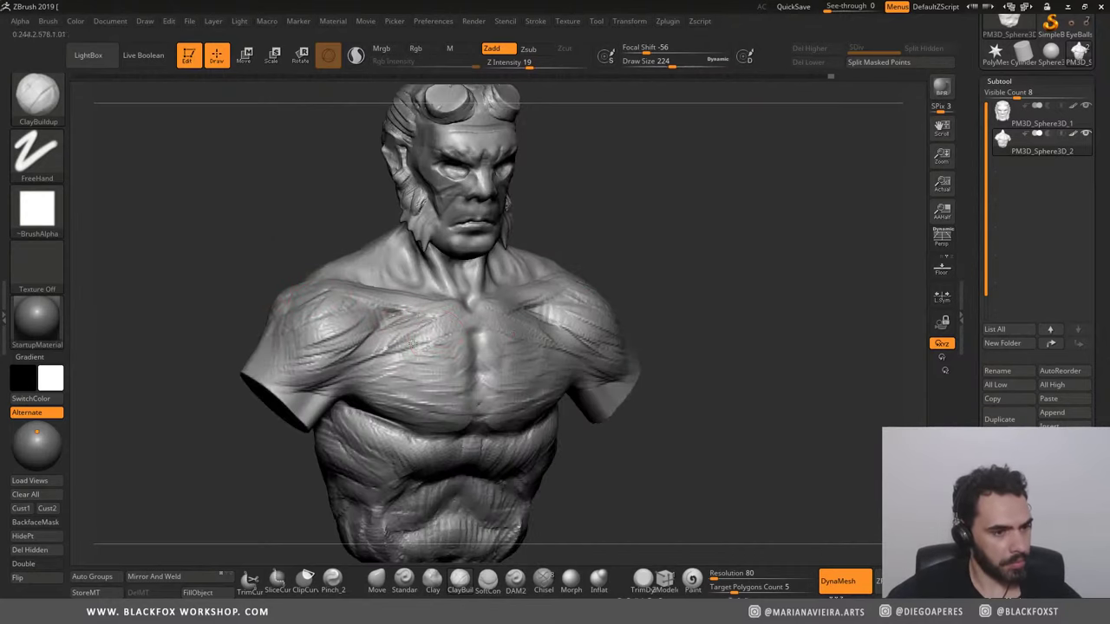
mouse_move(413, 343)
left_mouse_down()
mouse_move(389, 352)
mouse_move(418, 343)
left_mouse_up()
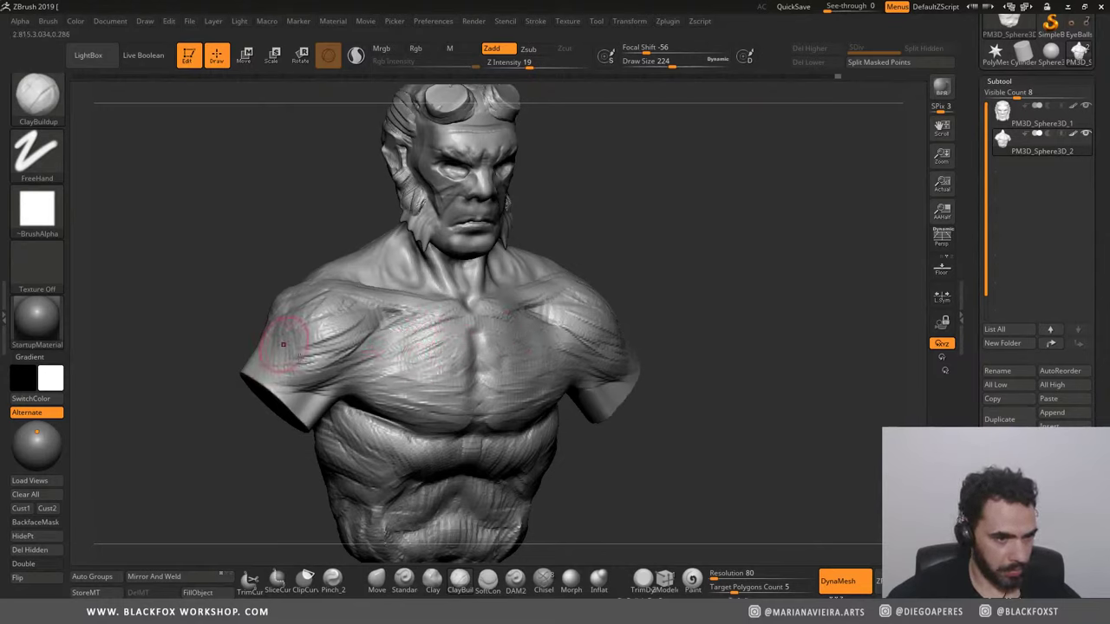
mouse_move(194, 254)
left_mouse_down()
mouse_move(453, 344)
mouse_move(387, 359)
left_mouse_up()
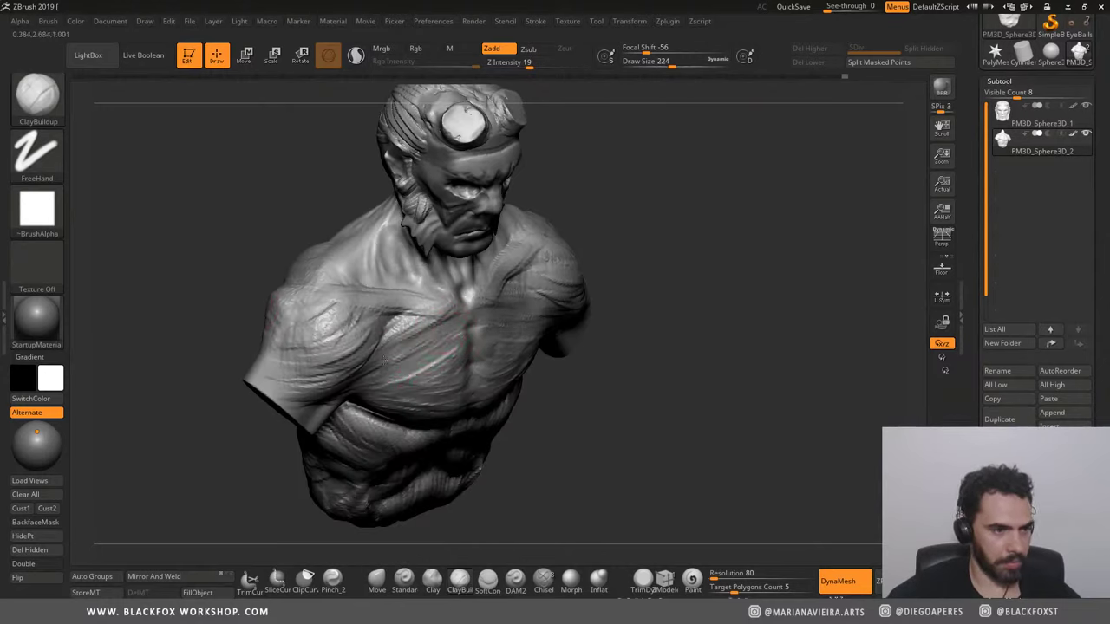
mouse_move(626, 217)
left_mouse_down("shift")
mouse_move(248, 234)
mouse_move(260, 237)
left_mouse_up("shift")
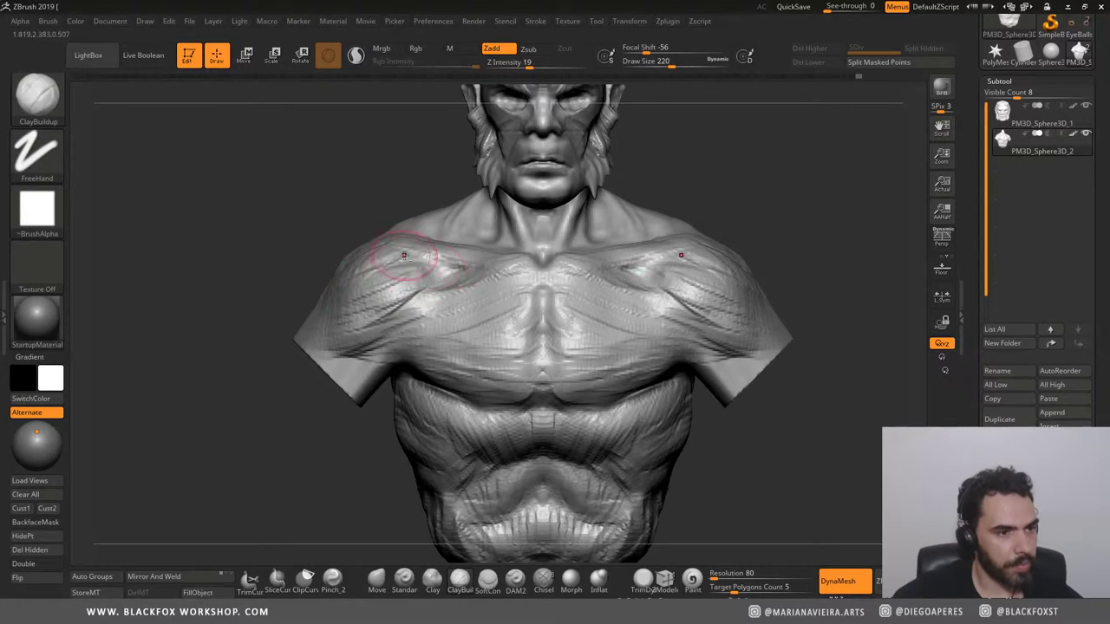
mouse_move(404, 255)
left_mouse_down()
mouse_move(438, 275)
mouse_move(383, 270)
left_mouse_up()
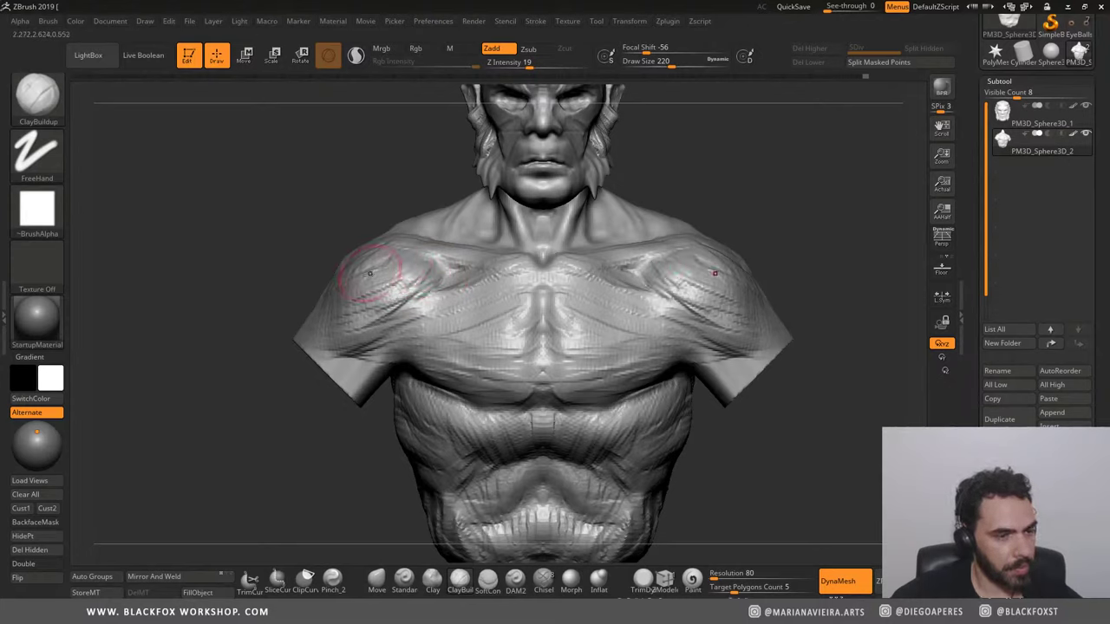
mouse_move(370, 273)
left_mouse_down()
mouse_move(371, 337)
mouse_move(396, 309)
mouse_move(367, 315)
mouse_move(403, 271)
mouse_move(373, 282)
left_mouse_up()
Step: Smooth the chest surface and check the bust from several angles
mouse_move(197, 211)
left_mouse_down()
mouse_move(240, 164)
mouse_move(265, 243)
mouse_move(619, 330)
mouse_move(743, 323)
left_mouse_up()
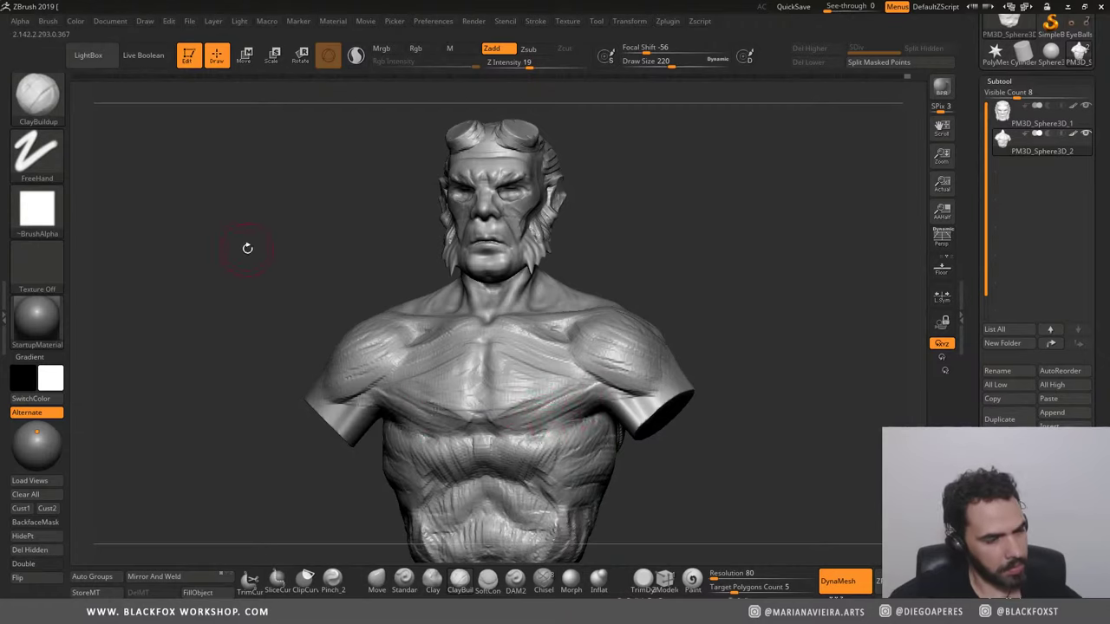
left_click_drag(247, 248, 258, 223)
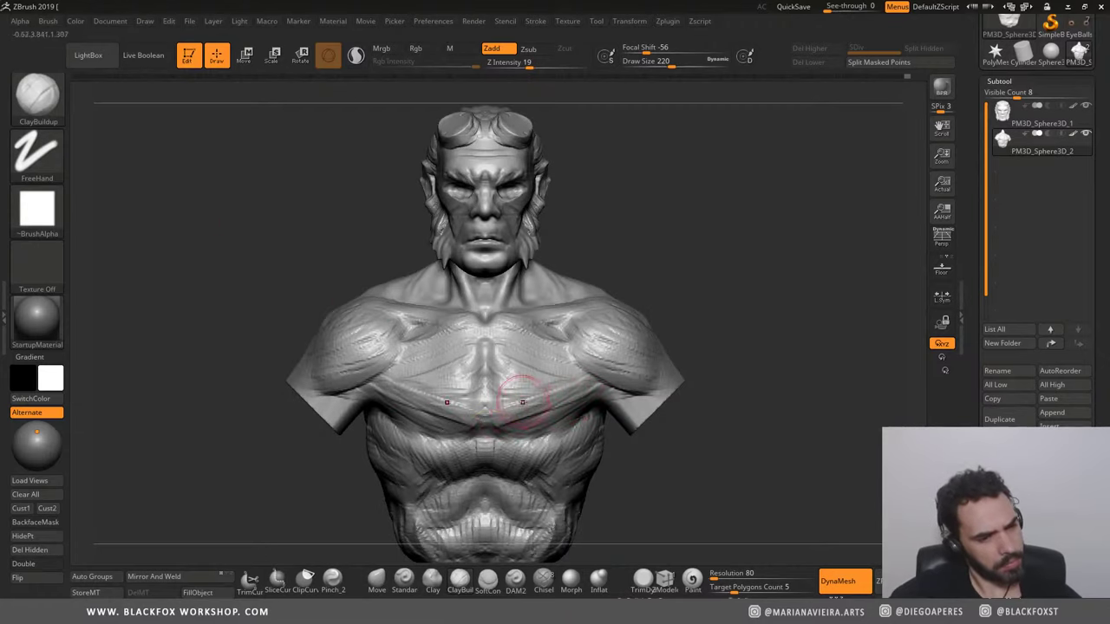
left_click_drag(523, 402, 485, 413, "shift")
mouse_move(282, 189)
left_mouse_down()
mouse_move(292, 182)
mouse_move(248, 248)
mouse_move(268, 262)
mouse_move(644, 365)
left_mouse_up()
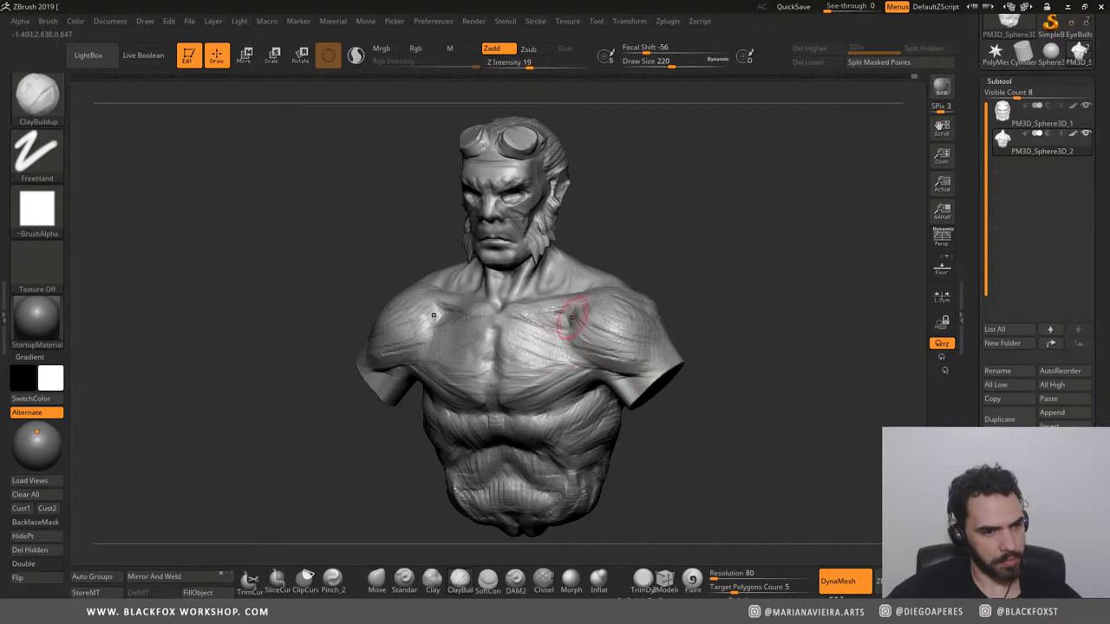
left_click_drag(286, 407, 362, 468)
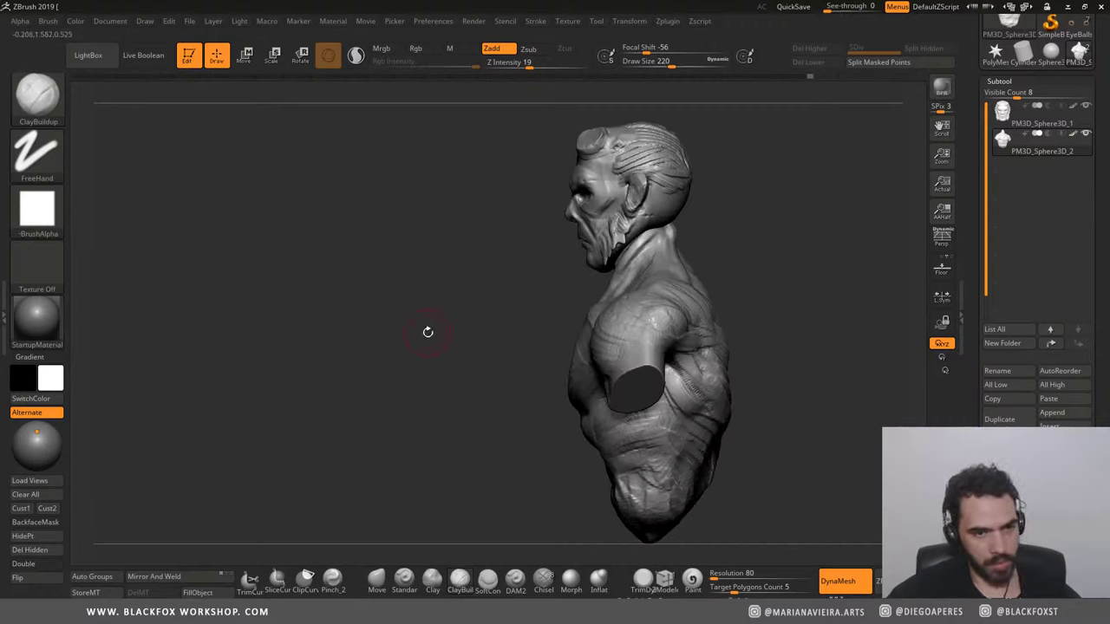
Step: With the Move brush at Draw Size 620, reshape the shoulder above the arm cut
left_click(376, 579)
key("space")
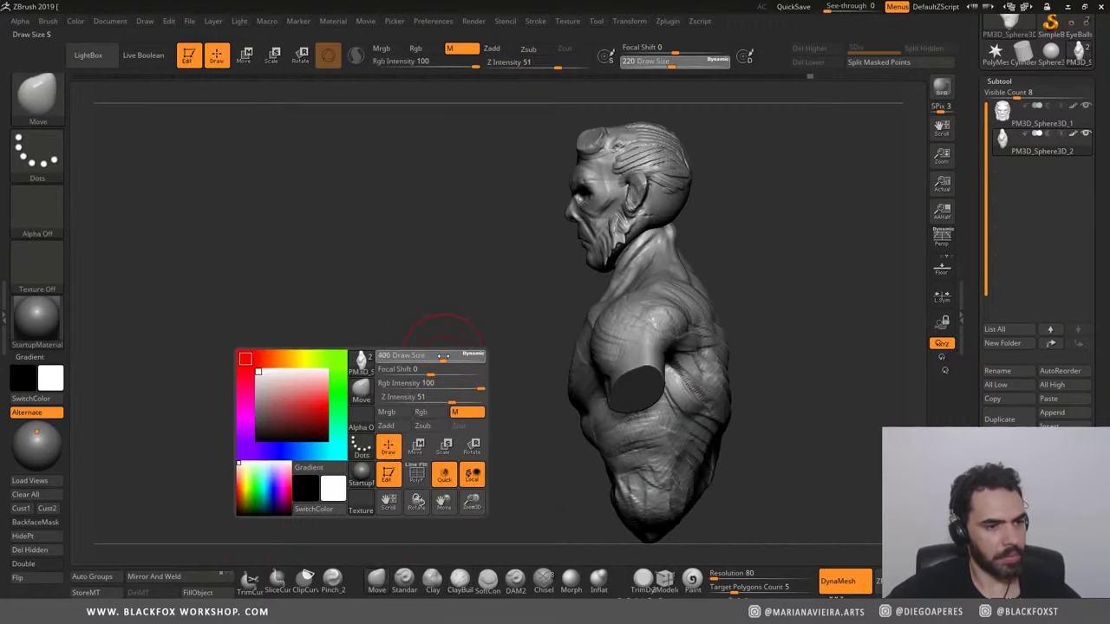
left_click_drag(438, 357, 469, 355)
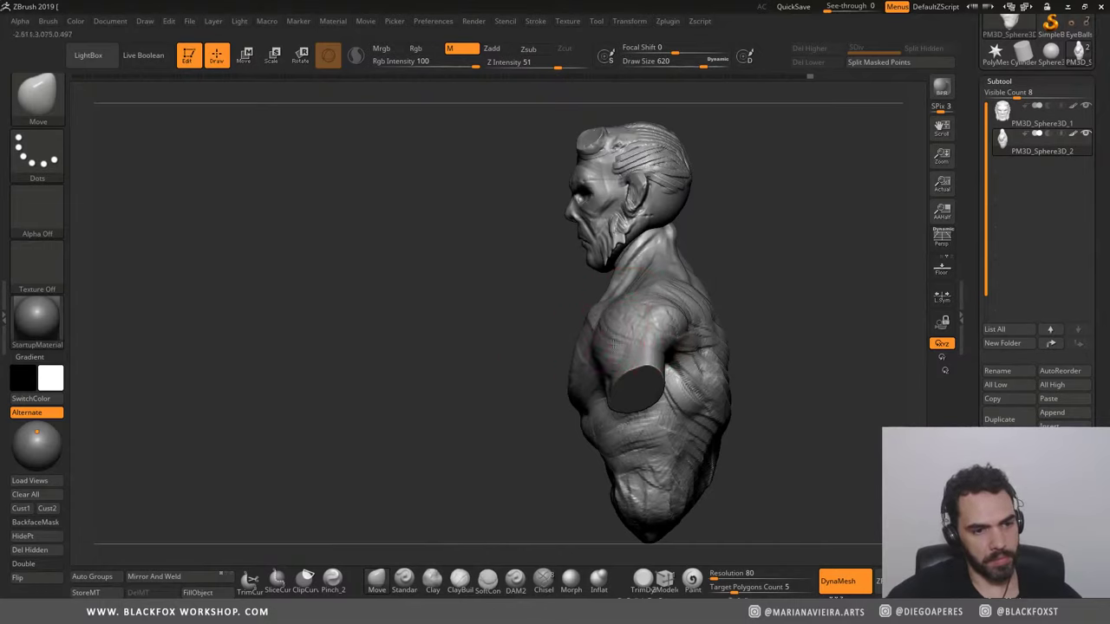
mouse_move(641, 340)
left_mouse_down()
mouse_move(706, 318)
mouse_move(656, 347)
mouse_move(661, 310)
left_mouse_up()
right_click_drag(661, 311, 621, 327)
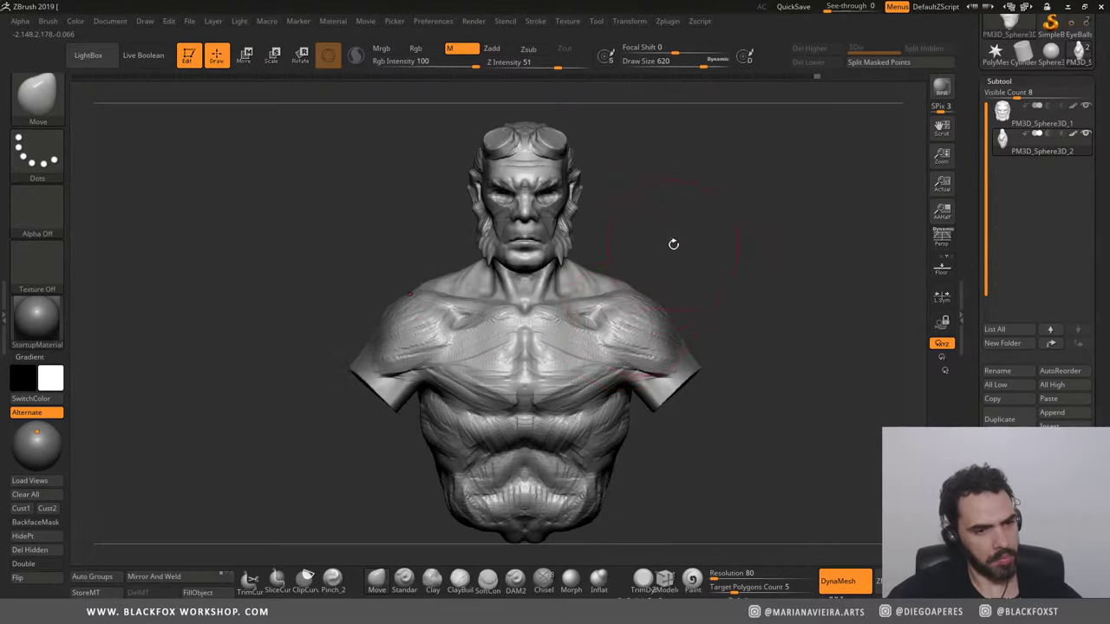
mouse_move(673, 244)
right_mouse_down()
mouse_move(689, 256)
mouse_move(723, 235)
mouse_move(739, 162)
mouse_move(753, 152)
right_mouse_up()
Step: Mask the left half of the bust with a rectangle and invert the mask
left_click_drag(474, 280, 486, 330, "ctrl")
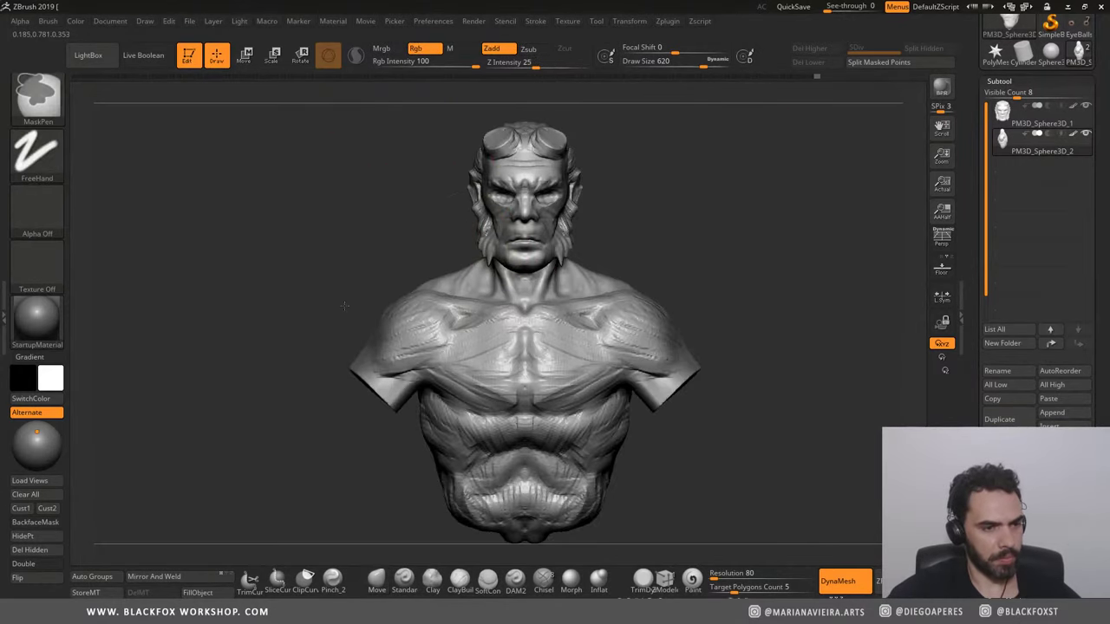
mouse_move(431, 199)
left_mouse_down("ctrl")
mouse_move(396, 534)
mouse_move(267, 555)
left_mouse_up("ctrl")
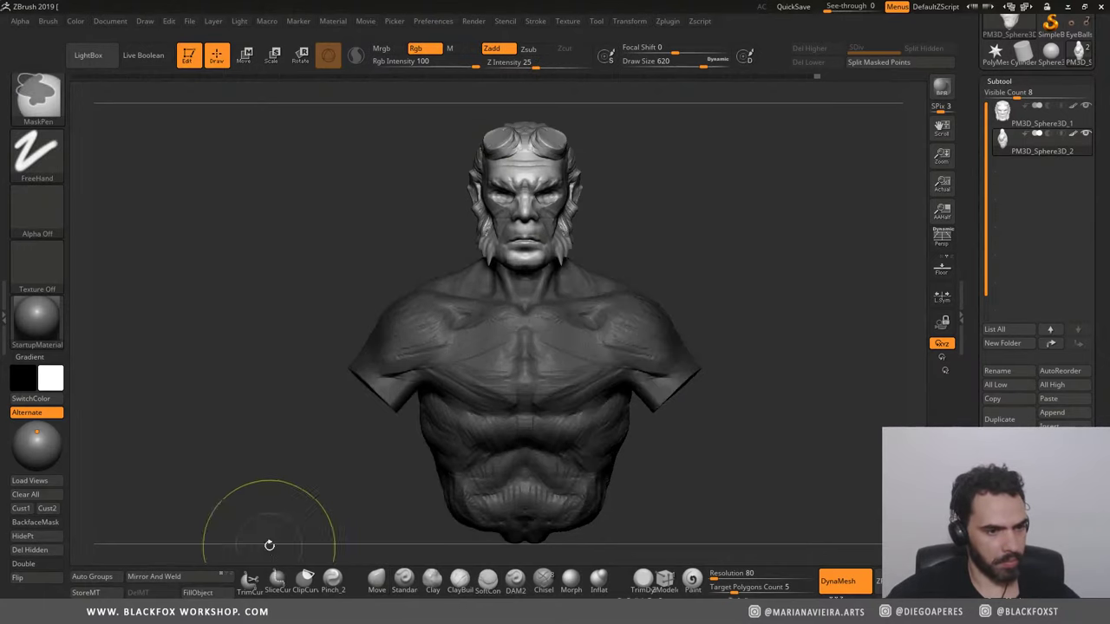
left_click(295, 281, "ctrl")
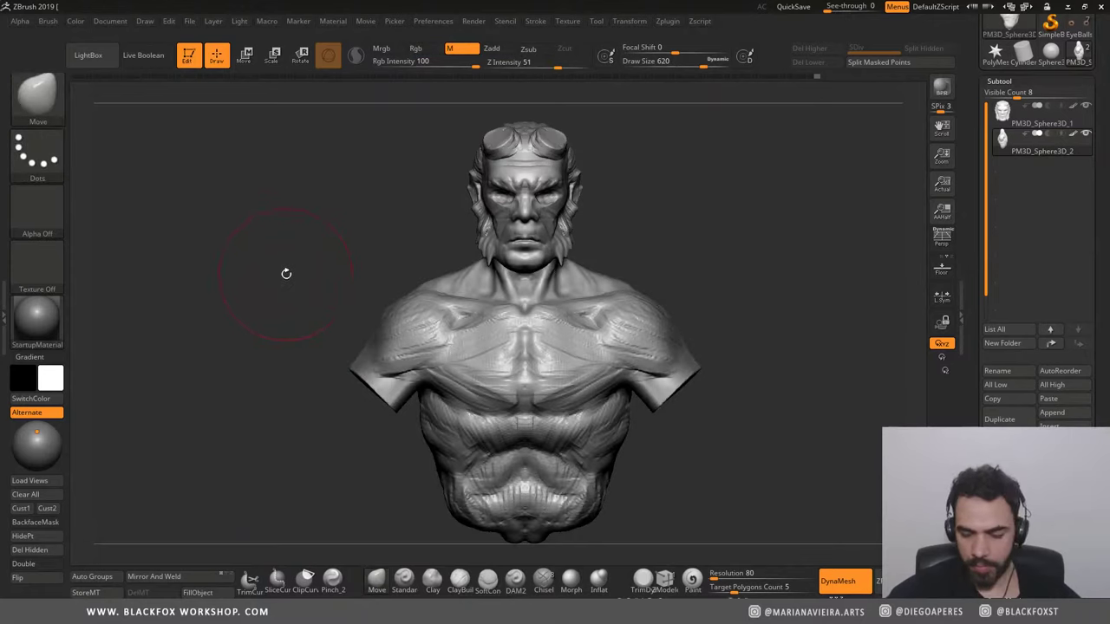
Step: Place the Transpose gizmo on the unmasked part, test a transform, then zoom in from the front
key("w")
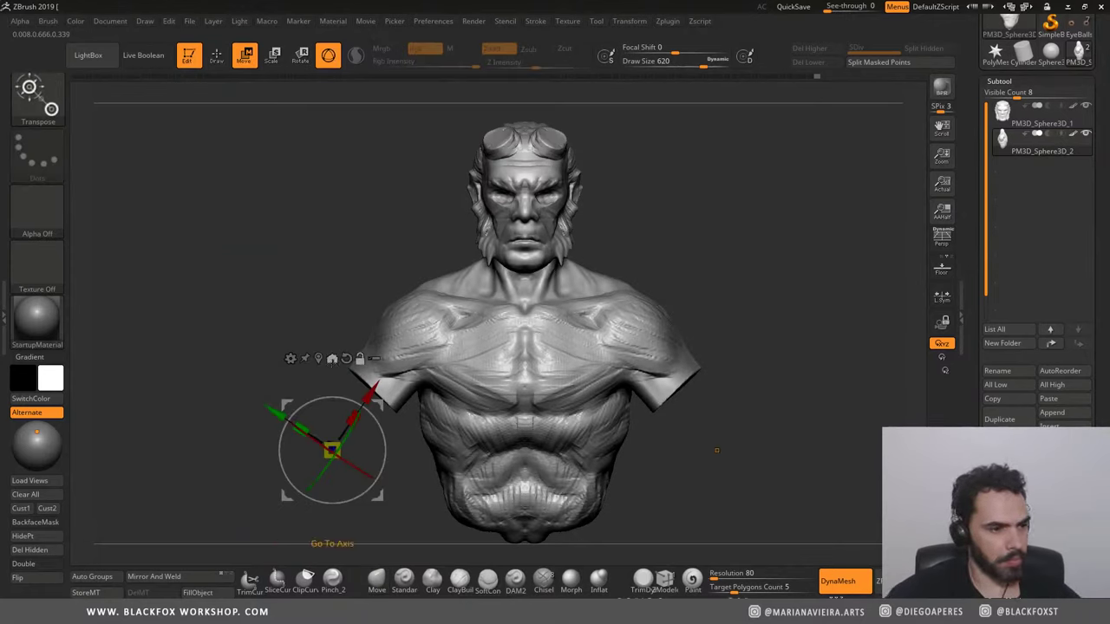
left_click(436, 369)
left_click(438, 279)
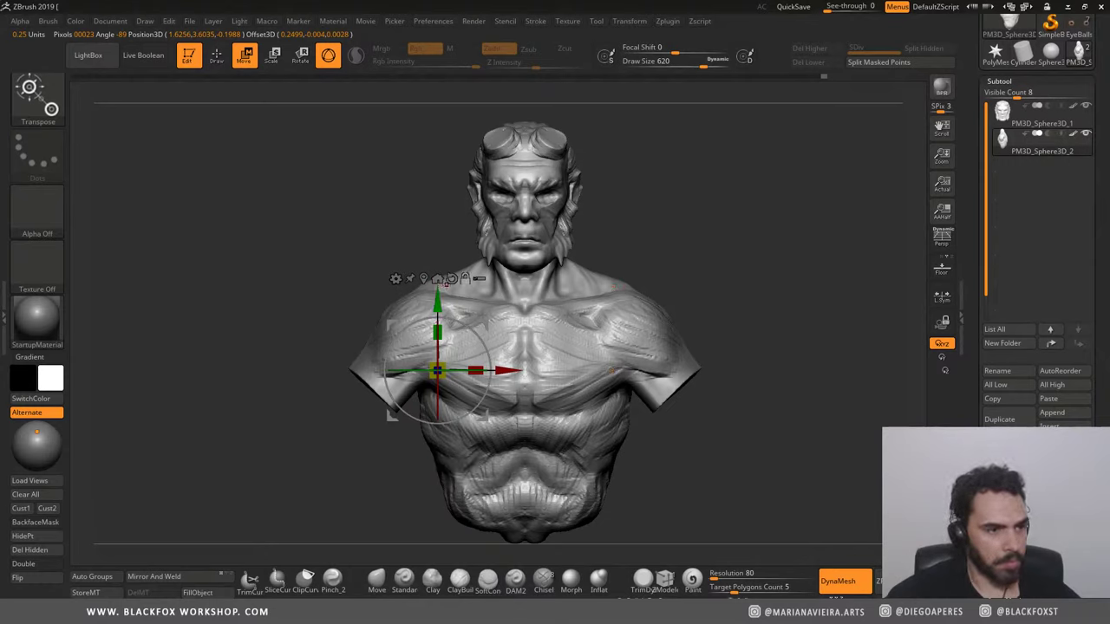
left_click(424, 279)
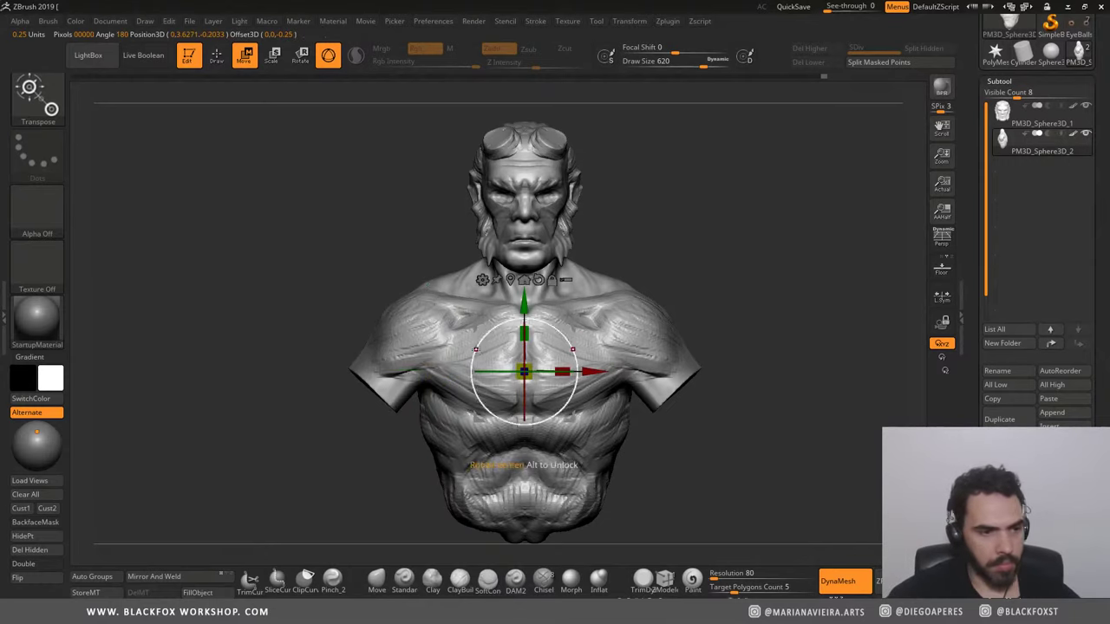
mouse_move(524, 466)
left_mouse_down("ctrl")
mouse_move(515, 386)
mouse_move(506, 388)
left_mouse_up("ctrl")
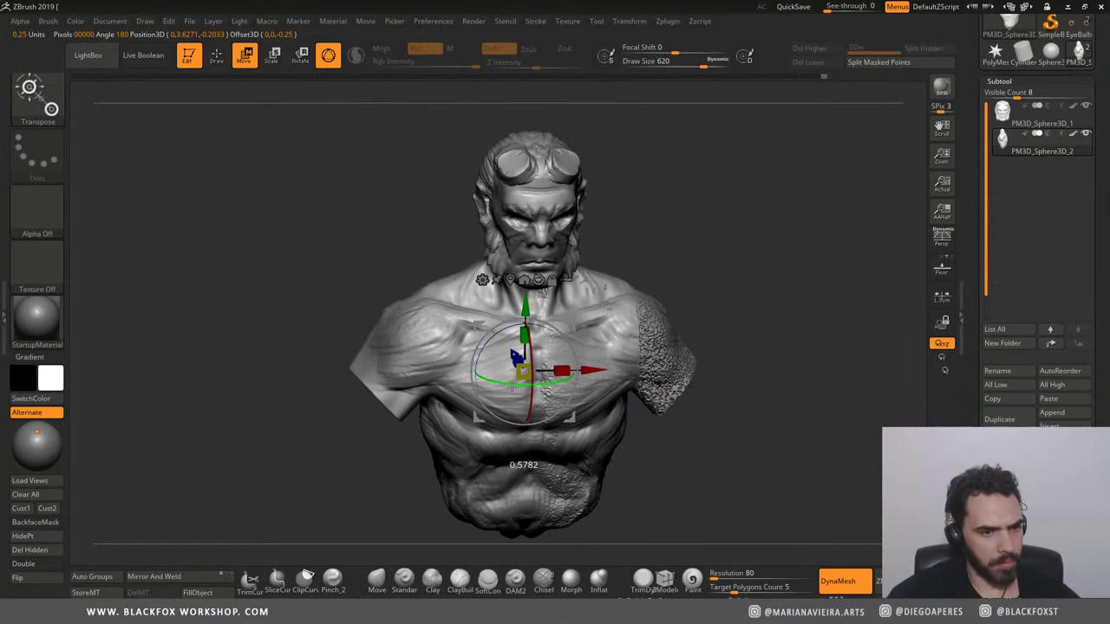
left_click_drag(273, 266, 297, 320)
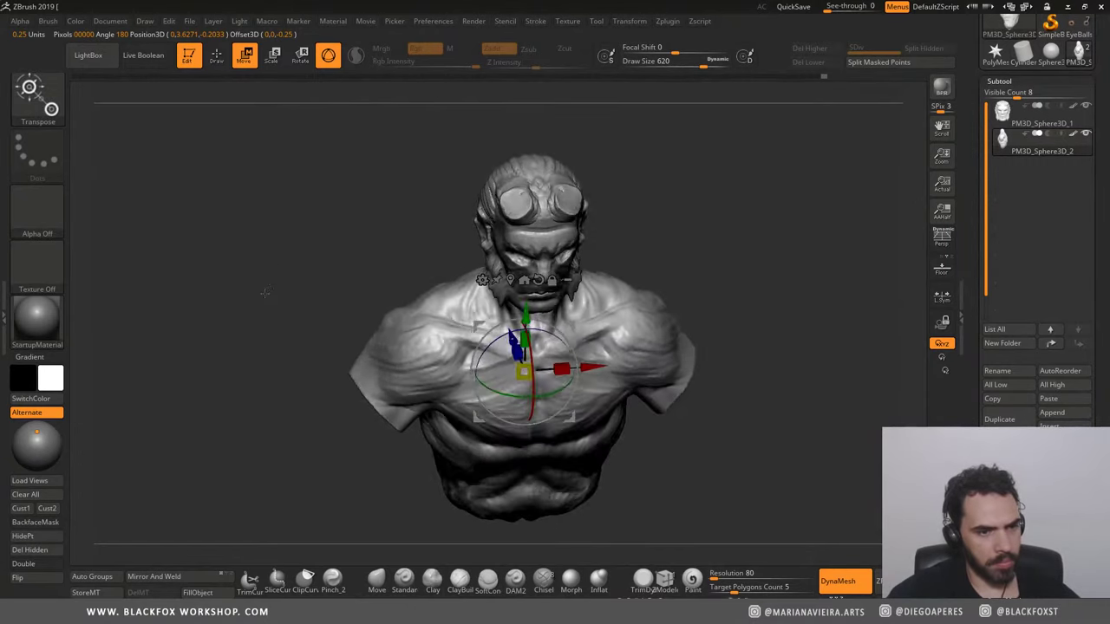
left_click_drag(377, 243, 320, 257)
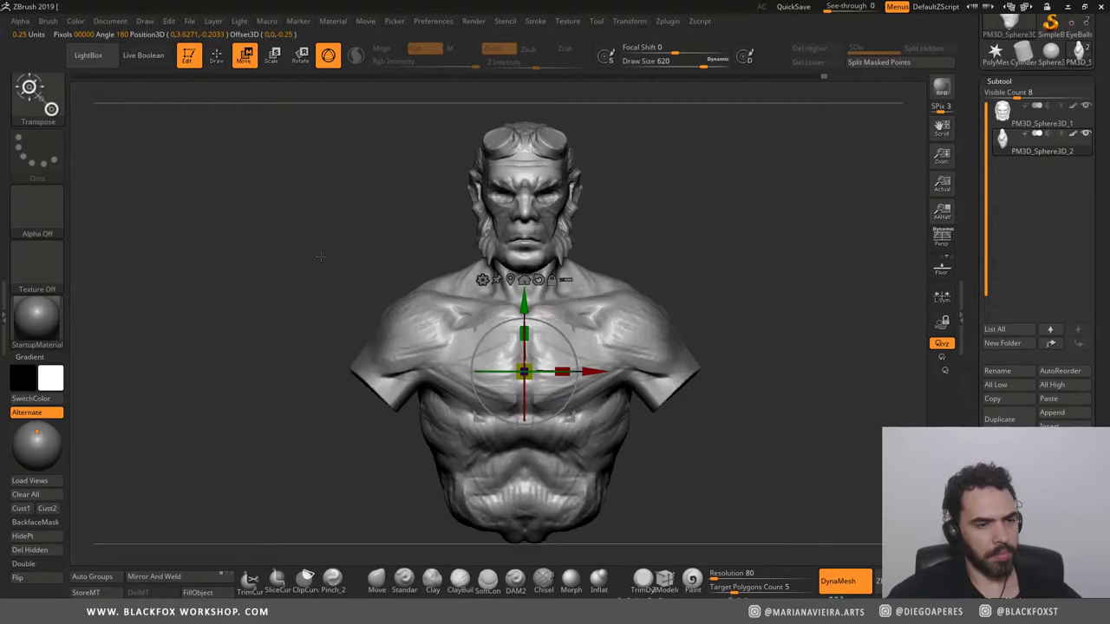
left_click_drag(281, 217, 751, 320, "alt")
Step: Return to Draw mode, ZRemesher the bust, and compare it against the detailed sculpt
key("q")
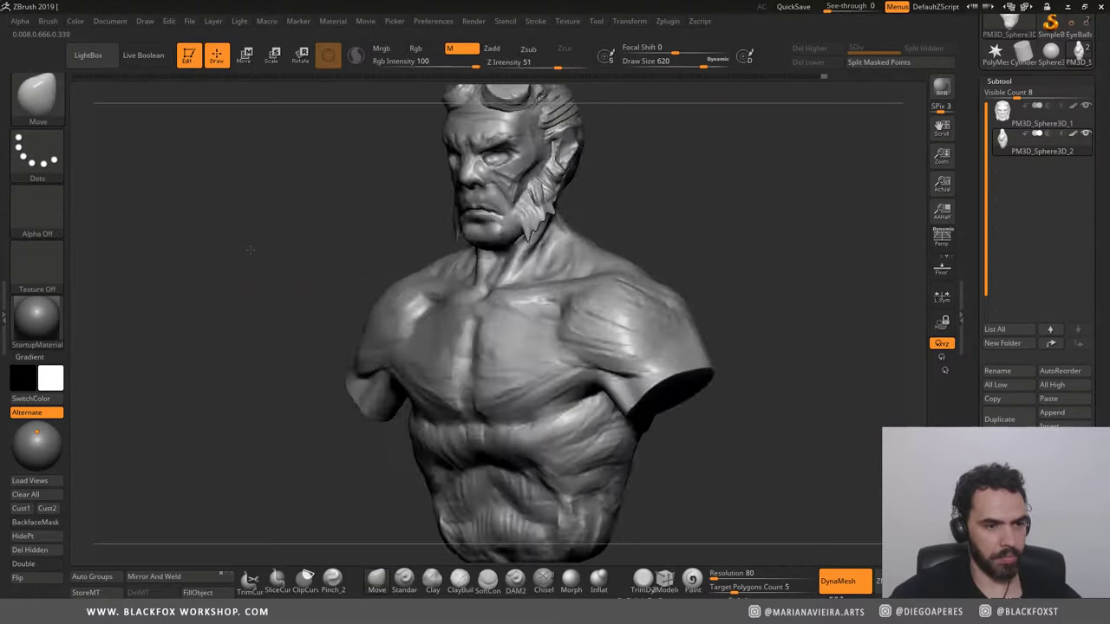
left_click(879, 581)
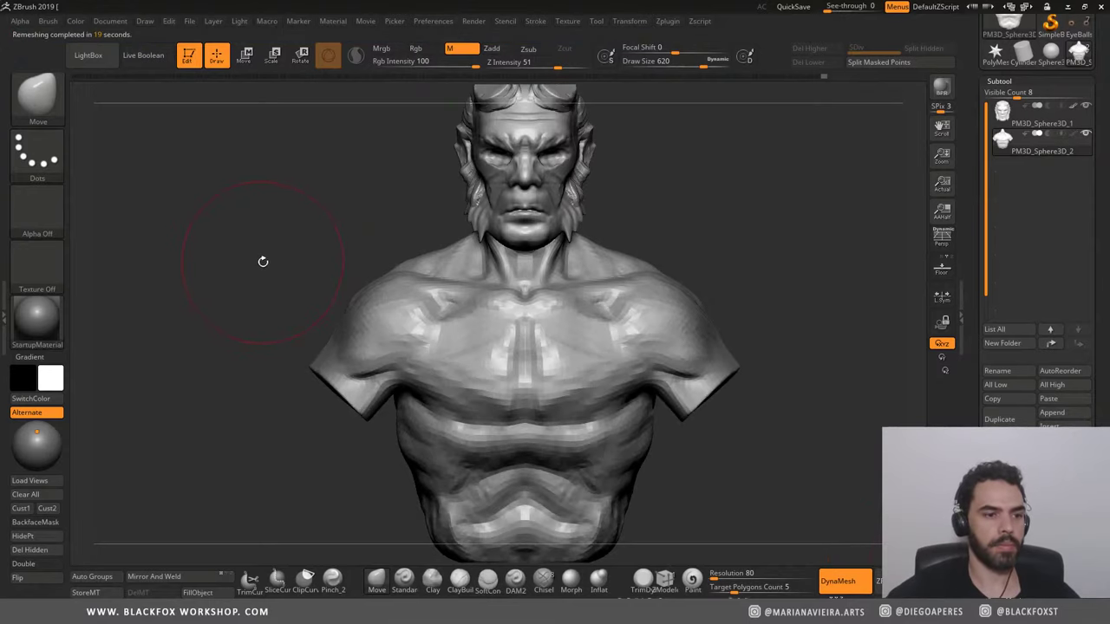
key("ctrl+z")
mouse_move(265, 287)
left_mouse_down()
mouse_move(213, 318)
mouse_move(274, 311)
left_mouse_up()
key("ctrl+shift+z")
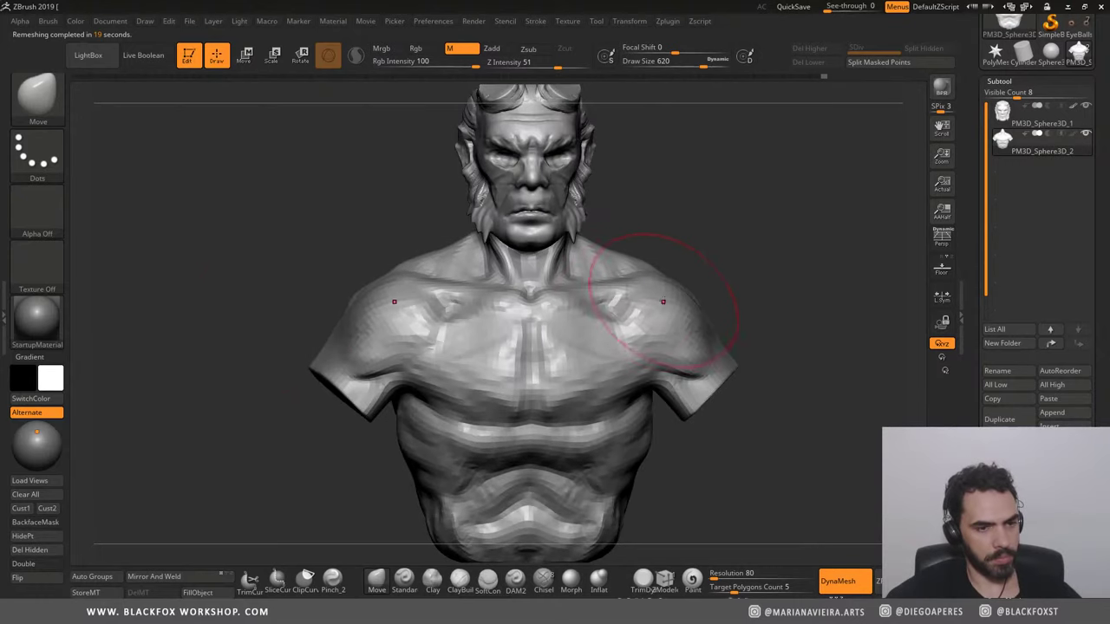
Step: Mask around the right shoulder and chest using MaskPen and a Lasso outline
mouse_move(669, 236)
left_mouse_down("ctrl")
mouse_move(706, 336)
mouse_move(669, 359)
left_mouse_up("ctrl")
key("b")
key("m")
key("v")
left_click_drag(706, 409, 743, 486)
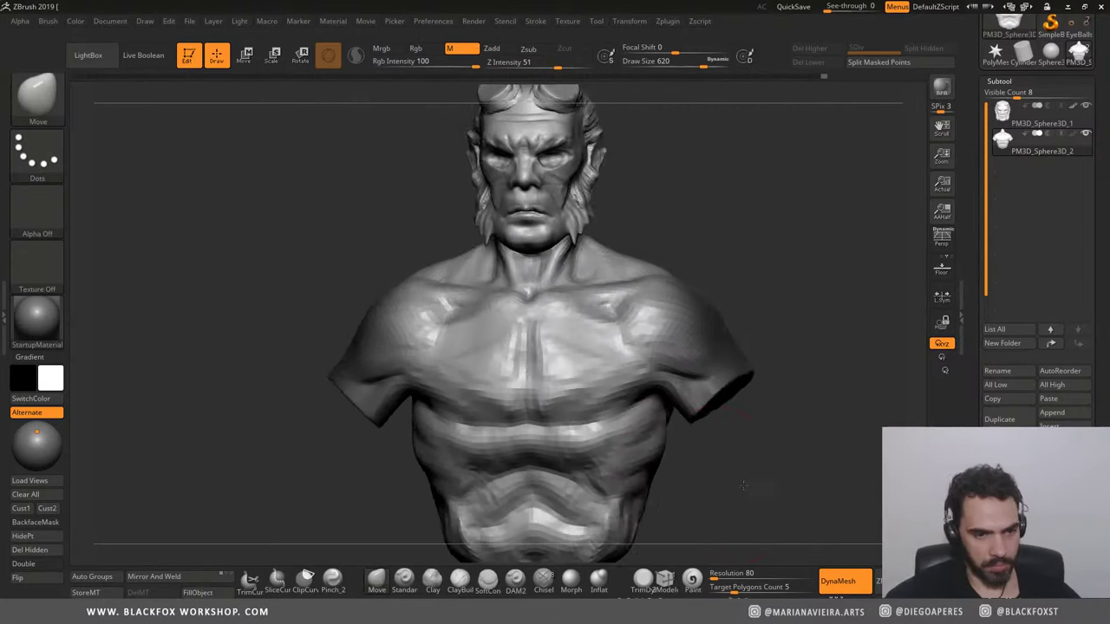
left_click(38, 154, "ctrl")
left_click(219, 193, "ctrl")
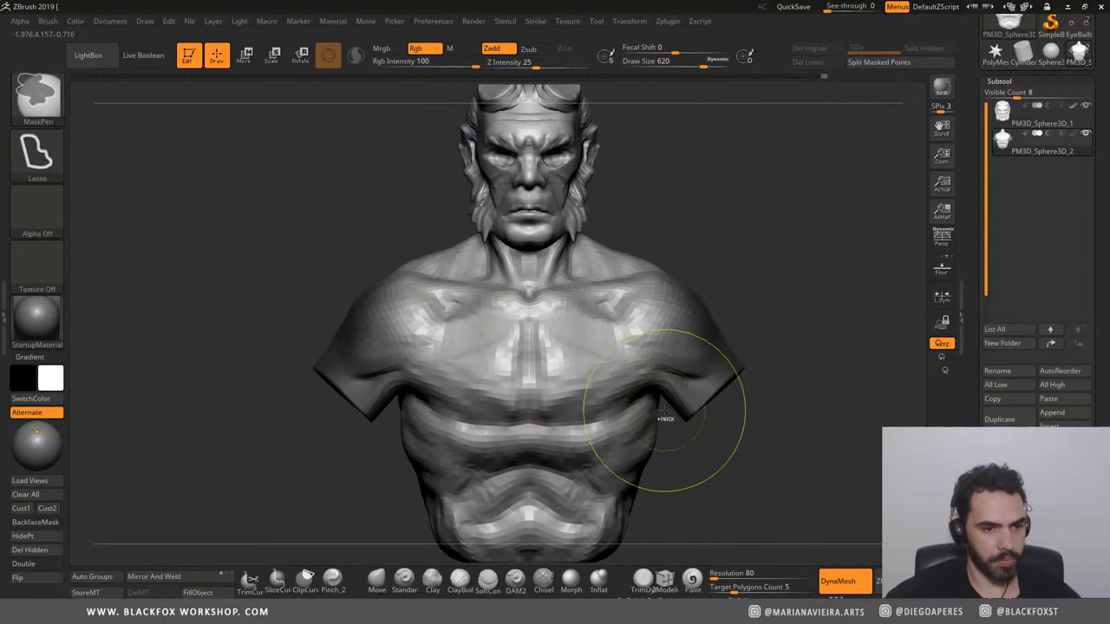
left_click_drag(665, 419, 619, 356, "ctrl")
mouse_move(668, 325)
left_mouse_down("ctrl")
mouse_move(656, 514)
mouse_move(646, 517)
left_mouse_up("ctrl")
left_click_drag(775, 286, 748, 262, "shift")
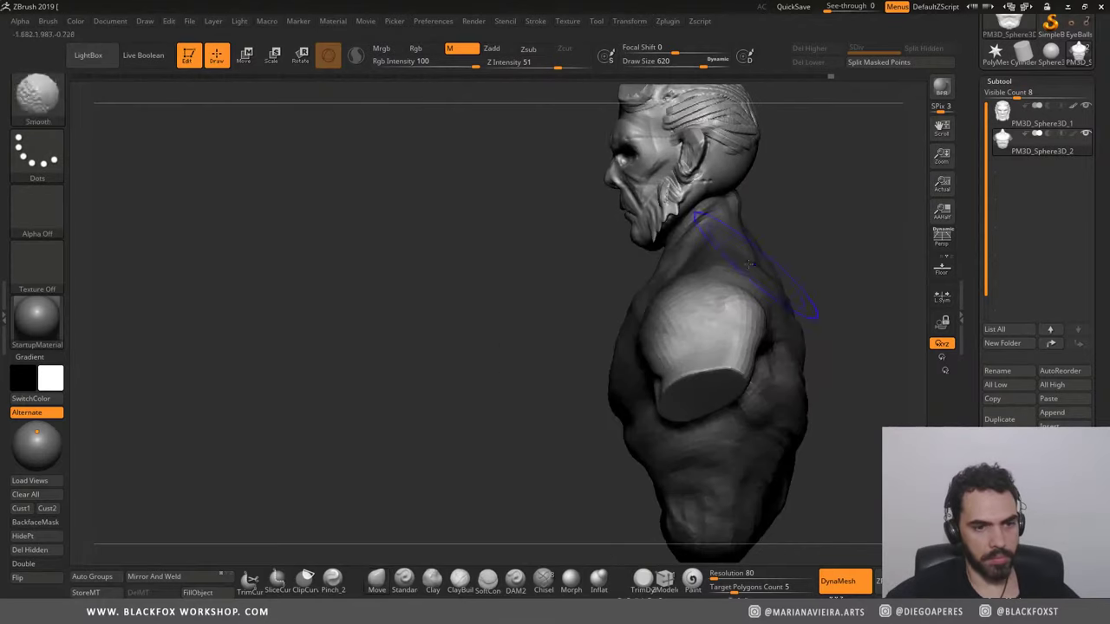
Step: Raise the Move brush to Draw Size 966 and return to front view
key("space")
left_click_drag(659, 385, 706, 385)
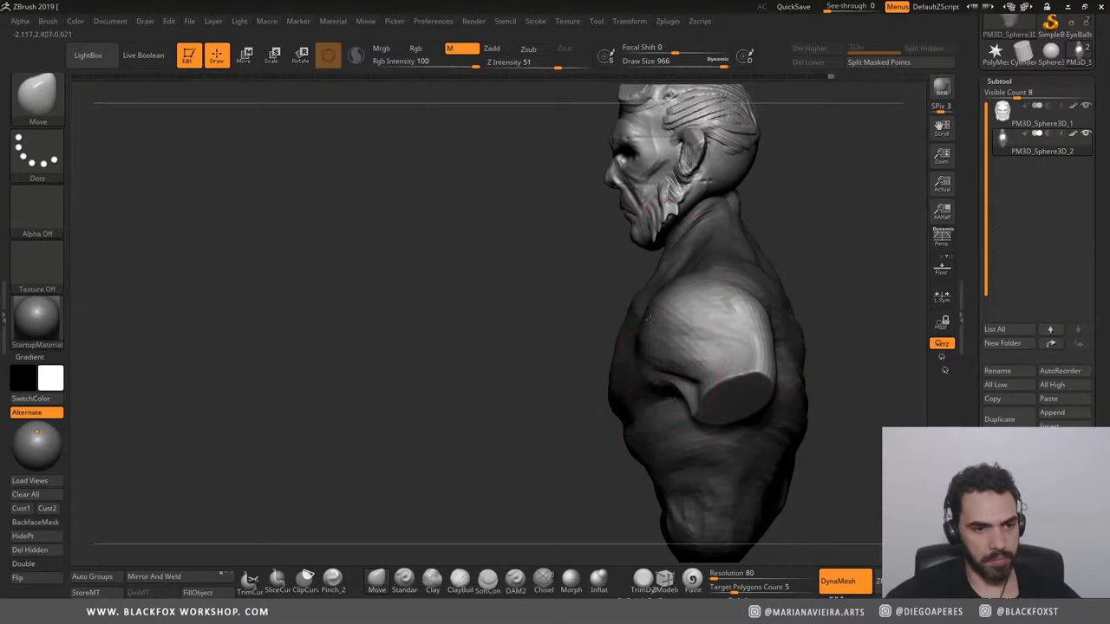
key("ctrl")
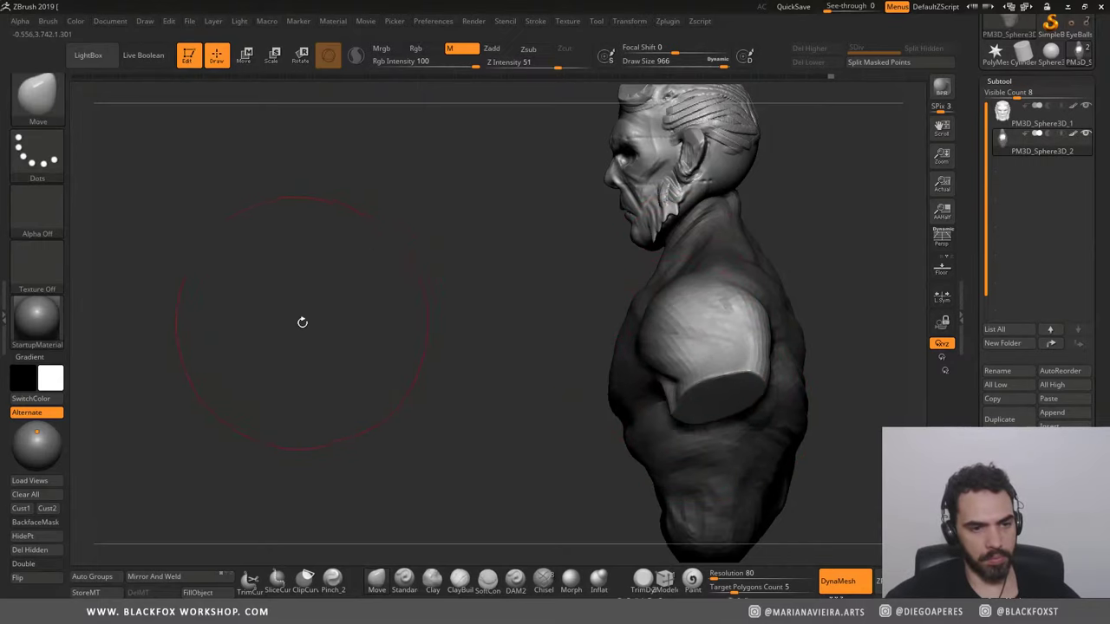
left_click_drag(298, 322, 346, 327, "shift")
Step: Place the Move gizmo on the shoulder and try rotating it, then undo
key("w")
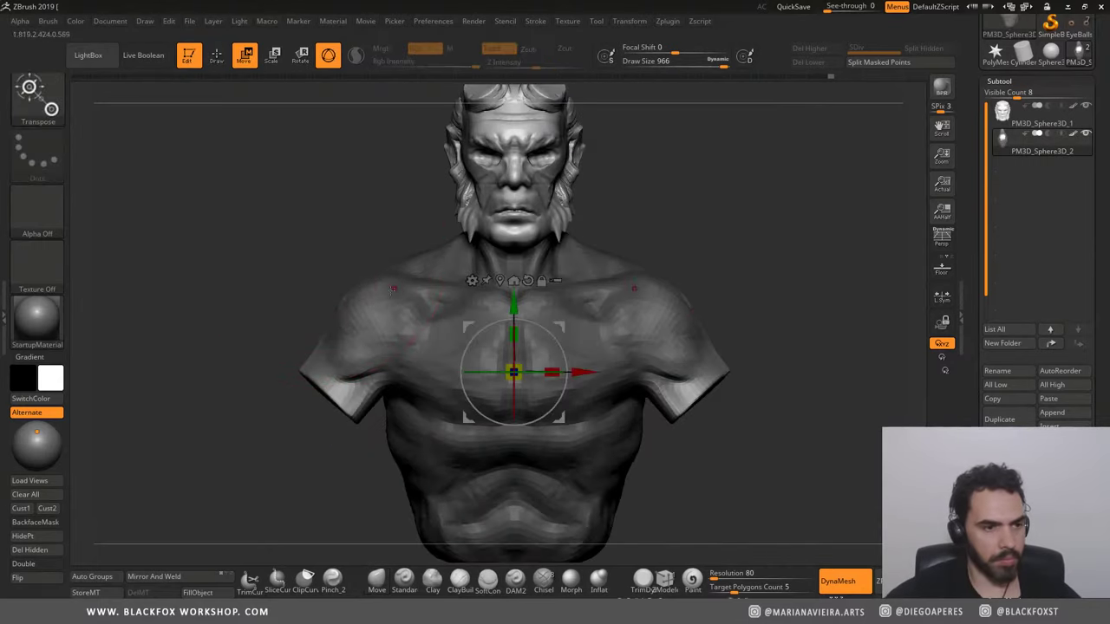
left_click(367, 351)
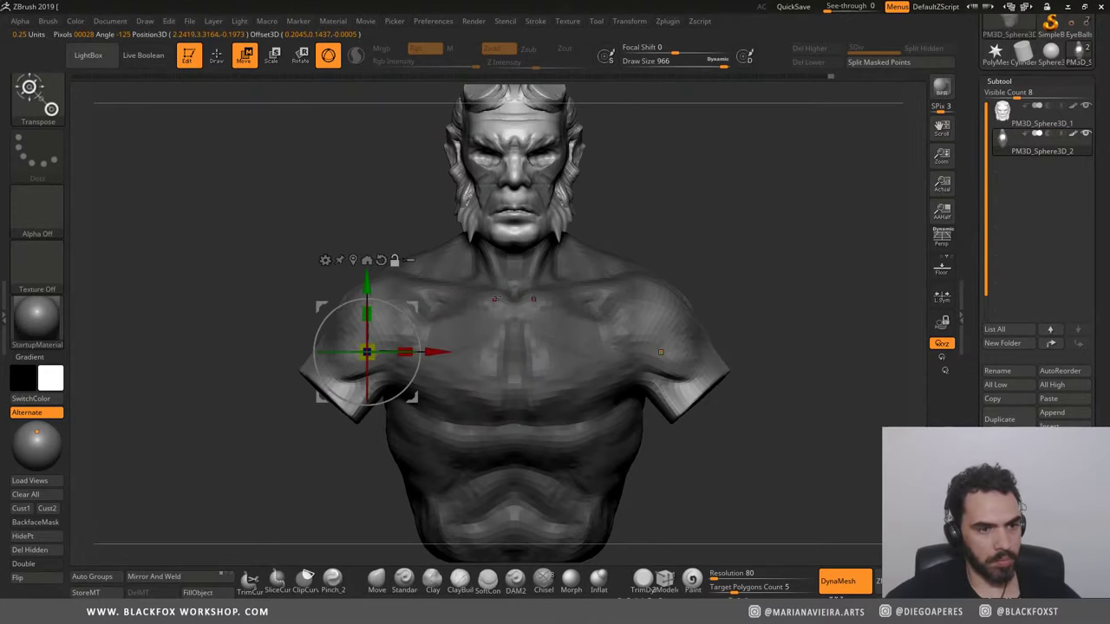
left_click(373, 311)
left_click_drag(320, 264, 270, 246, "shift")
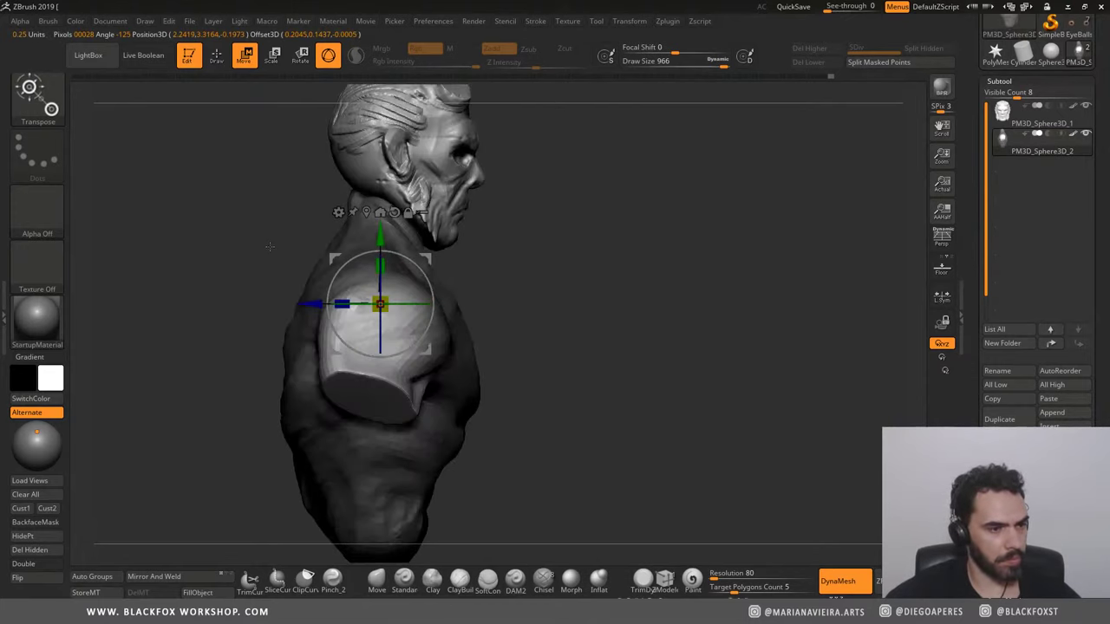
left_click_drag(409, 301, 286, 304)
key("ctrl+z")
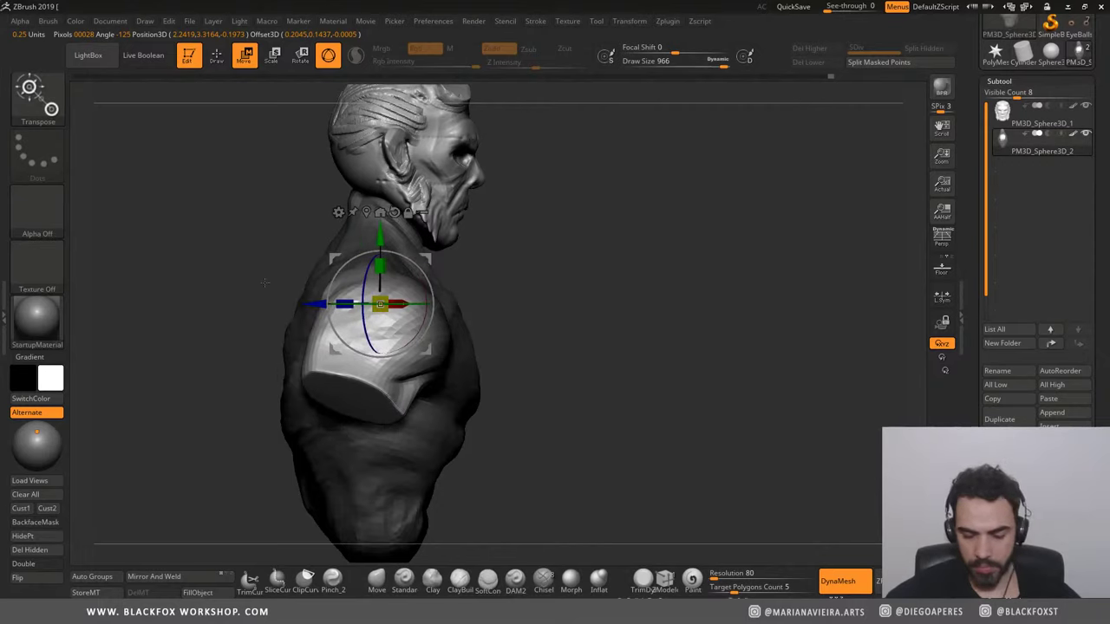
key("q")
Step: Shift the unmasked shoulder section slightly back, then return to an exact front view
left_click_drag(659, 374, 512, 289)
key("b")
key("m")
key("v")
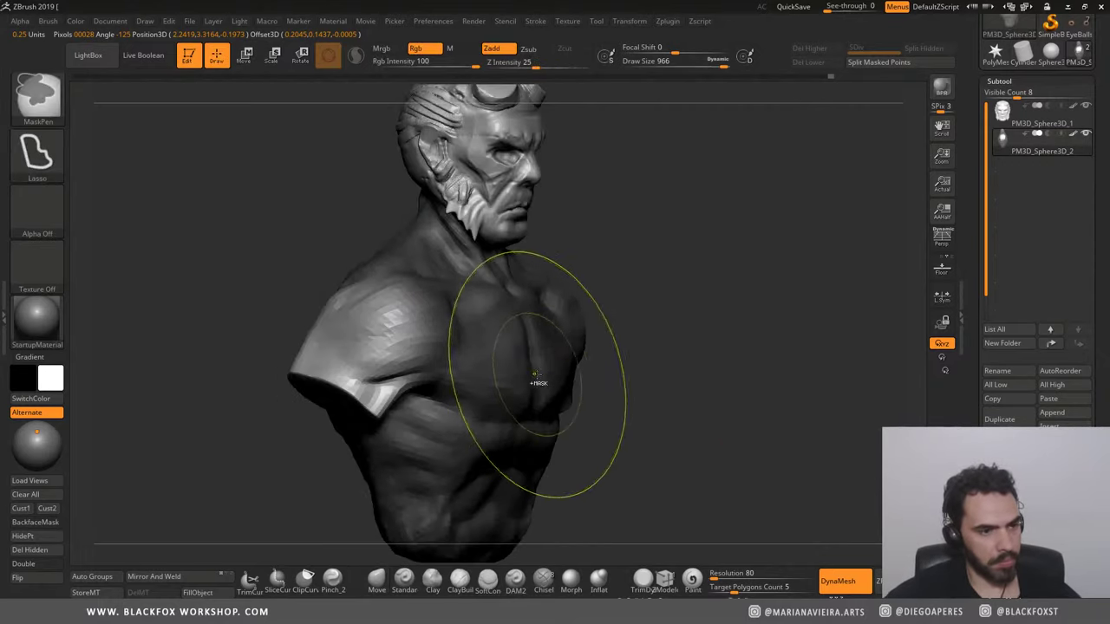
key("w")
left_click_drag(659, 347, 564, 347)
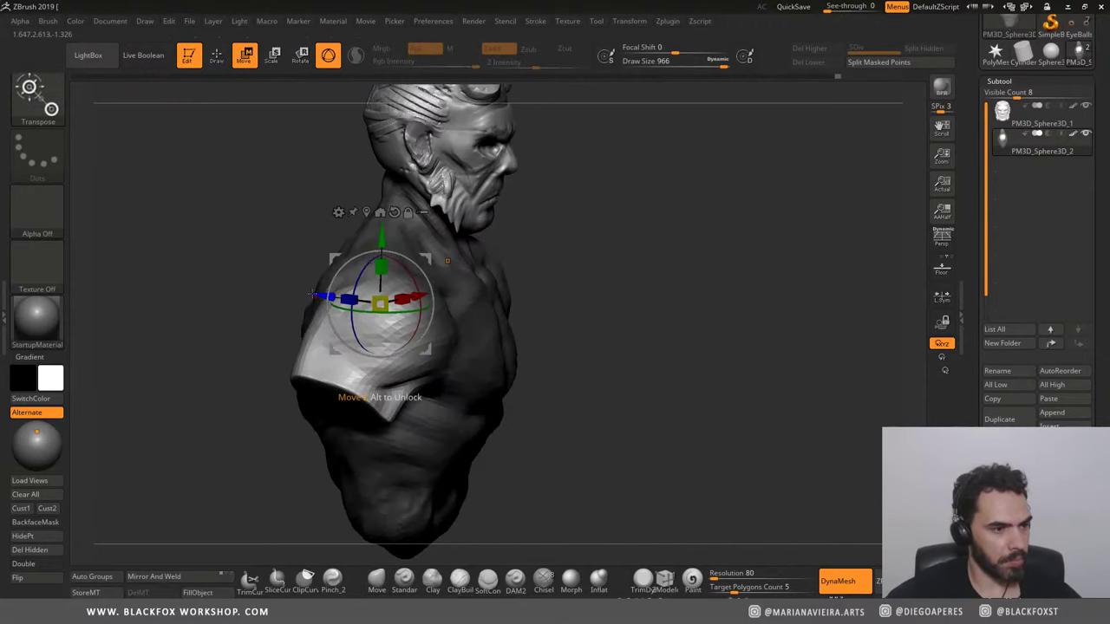
left_click_drag(313, 295, 290, 294)
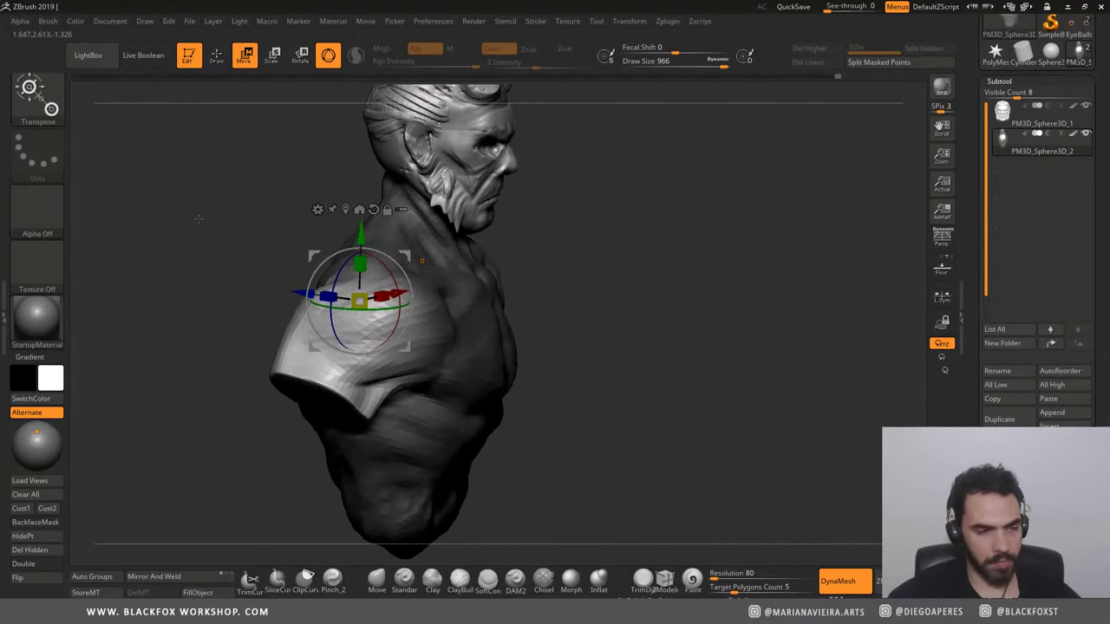
key("Tab")
left_click_drag(199, 219, 223, 217)
left_click_drag(222, 220, 189, 244, "shift")
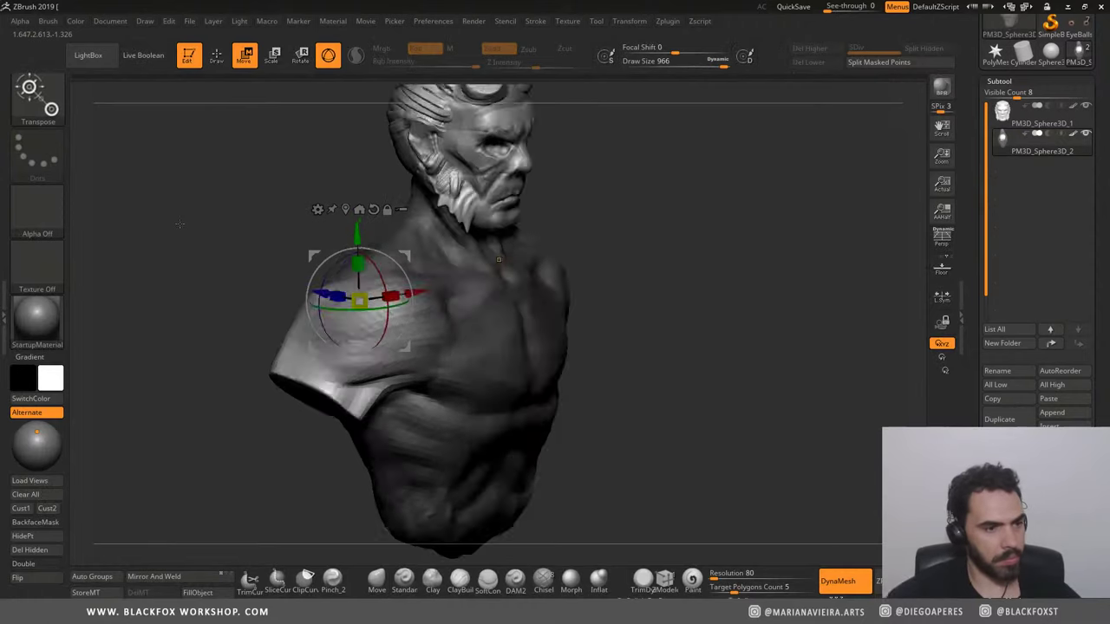
Step: Leave the gizmo and resize the sculpting brush, settling on 344, while viewing the back
key("q")
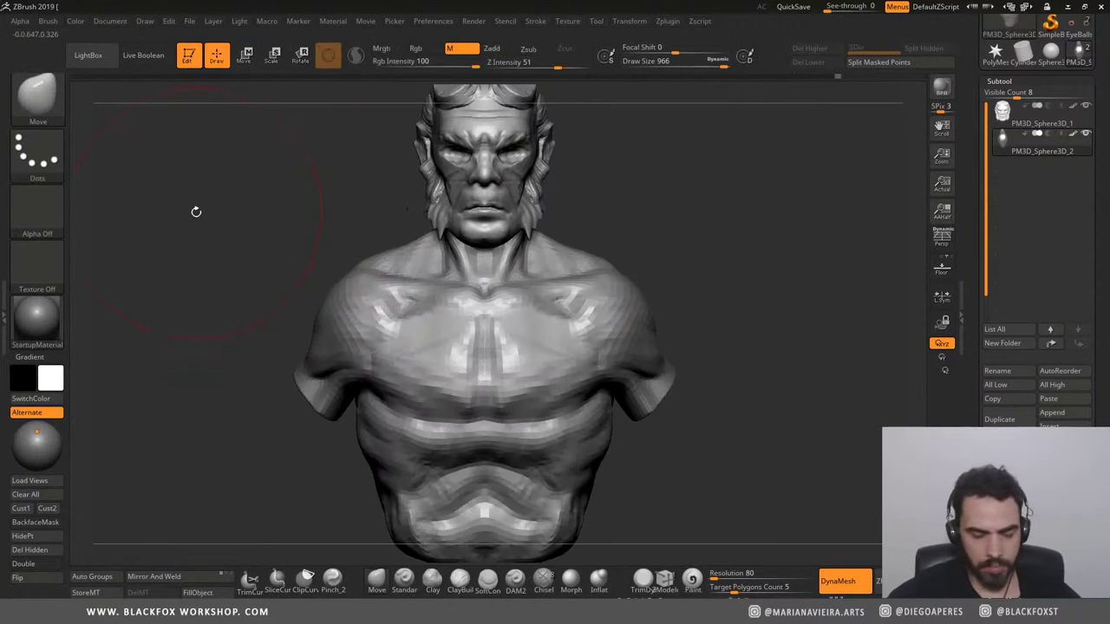
key("space")
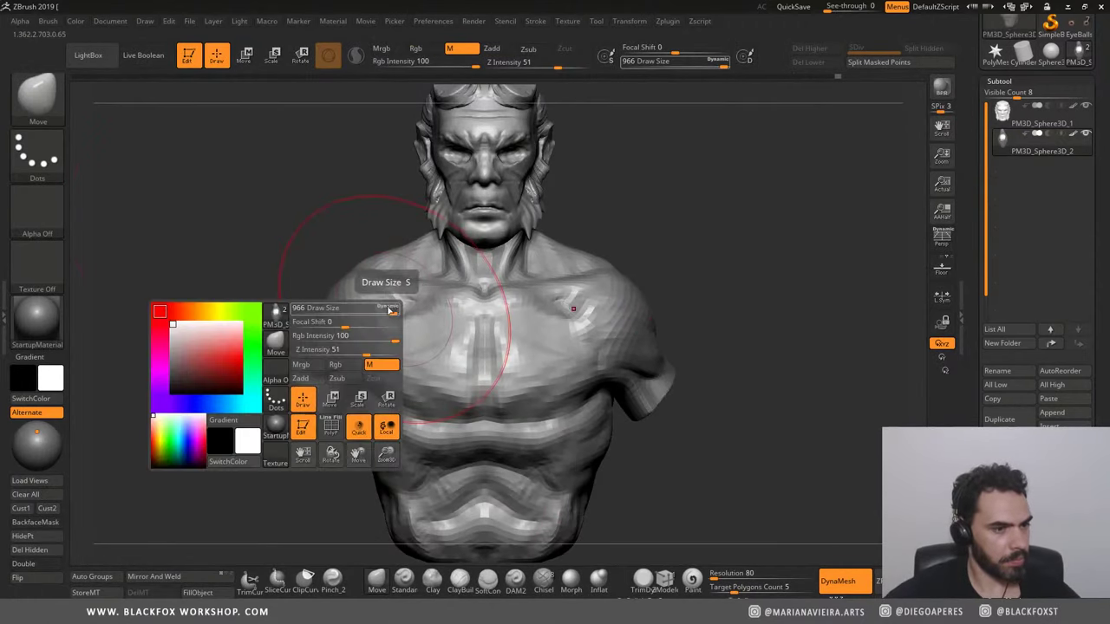
left_click_drag(365, 322, 370, 322)
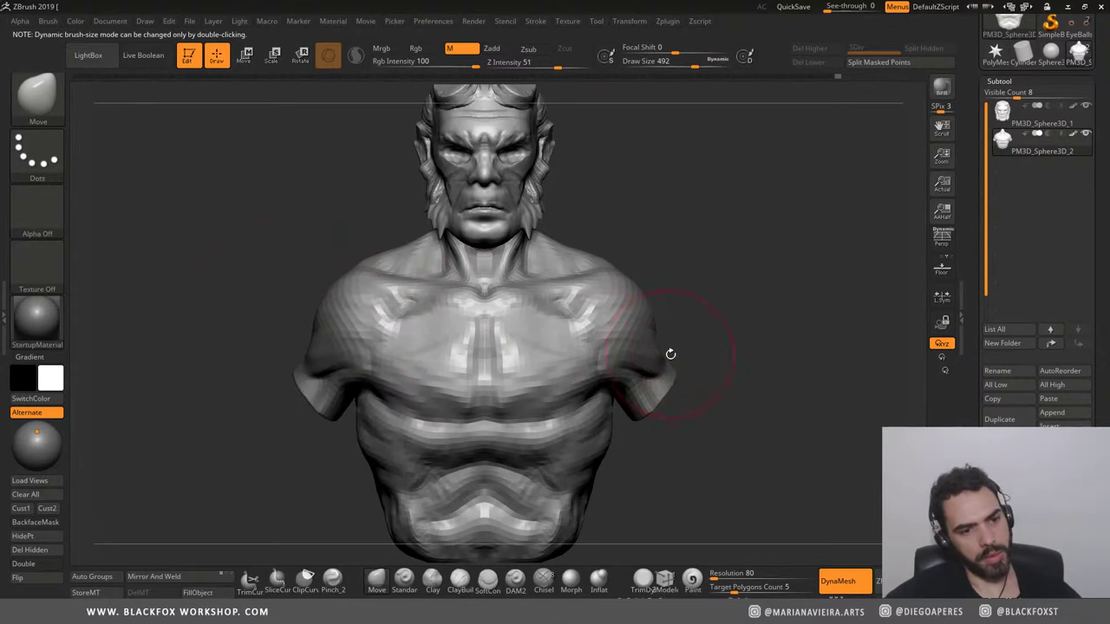
left_click_drag(701, 367, 699, 356)
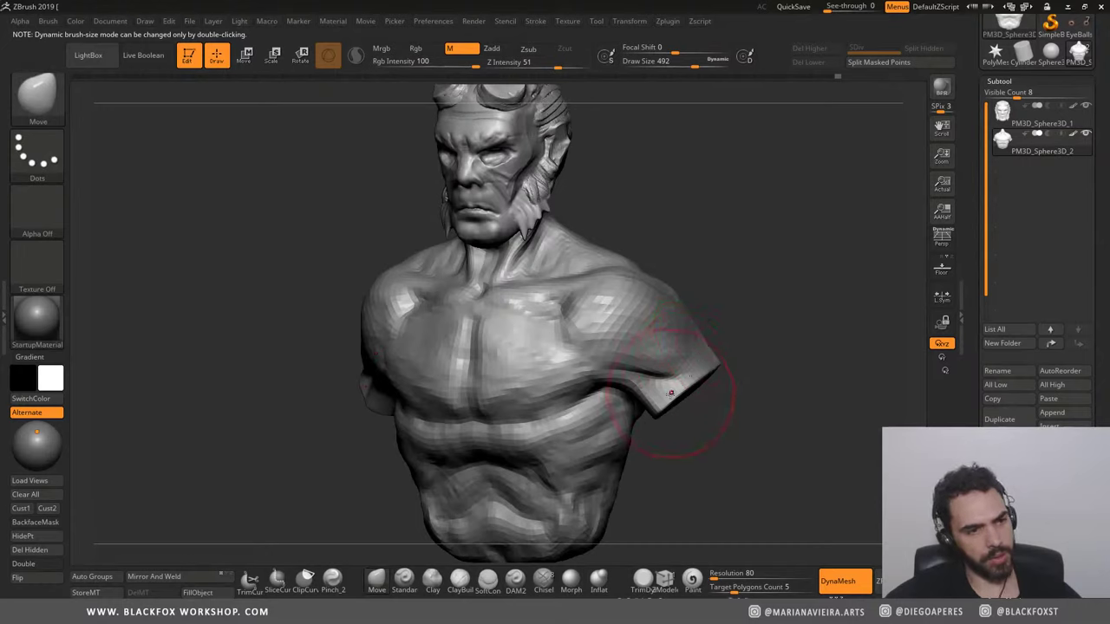
left_click_drag(671, 393, 582, 356, "shift")
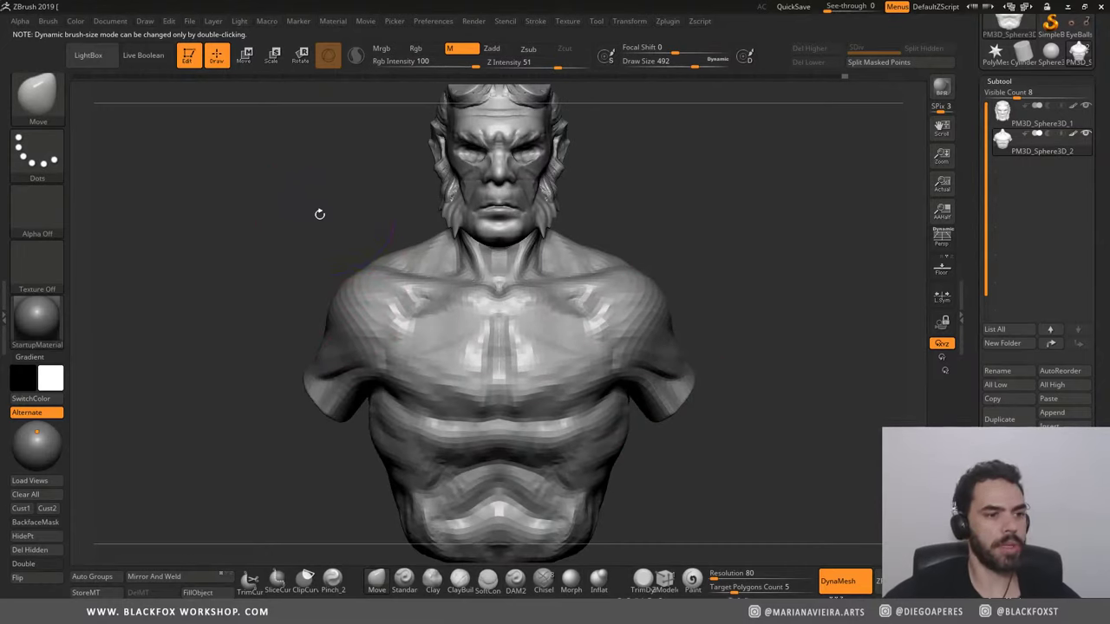
key("space")
left_click_drag(408, 243, 427, 238)
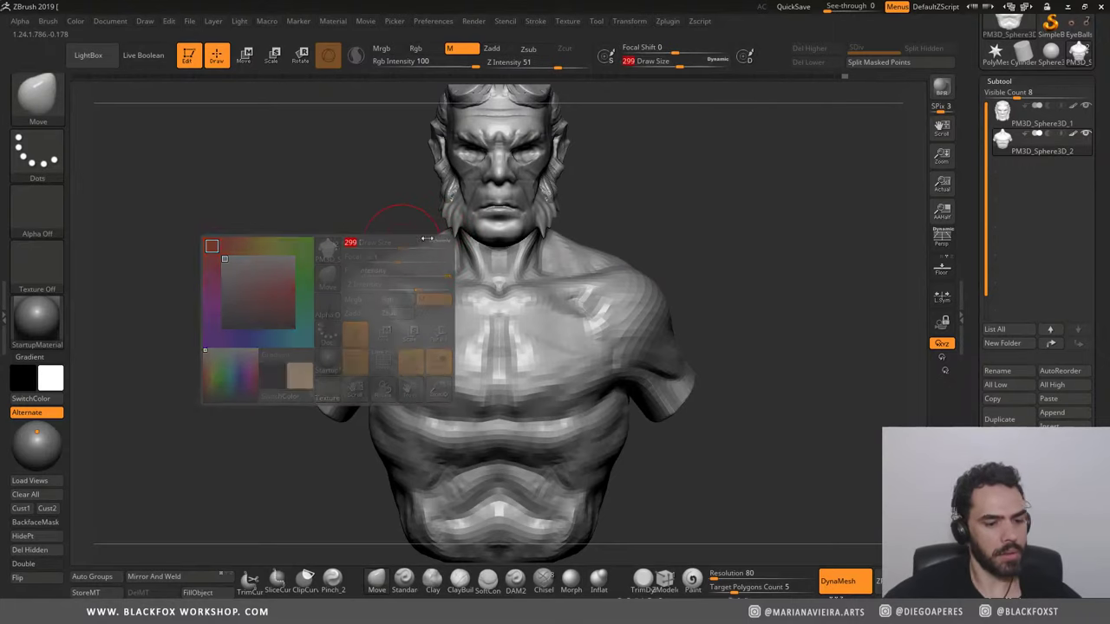
key("bracketright")
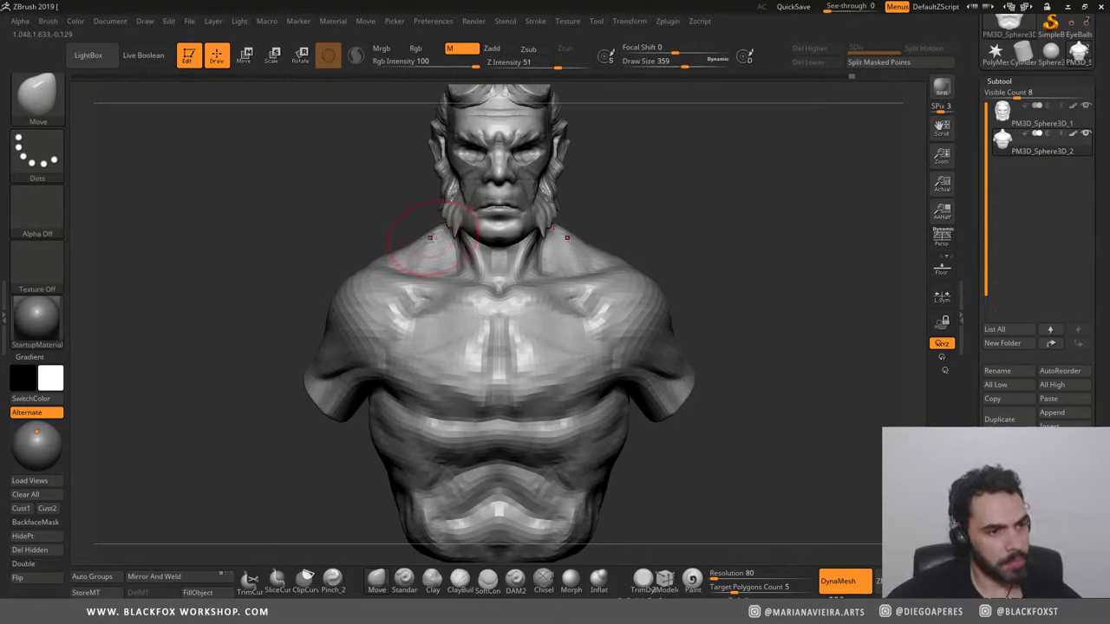
key("space")
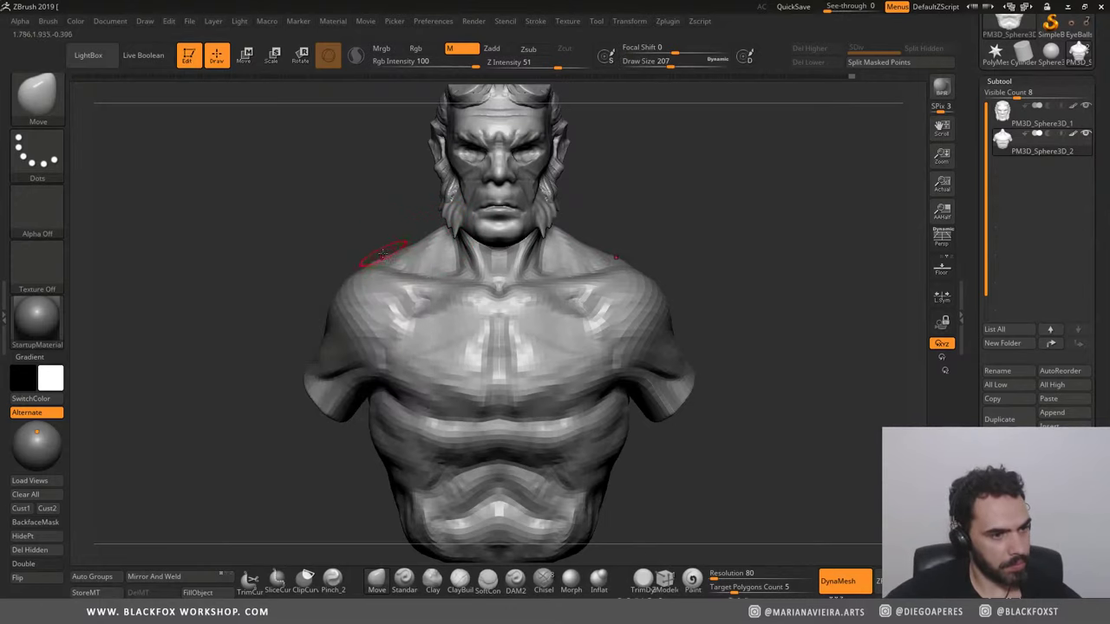
key("space")
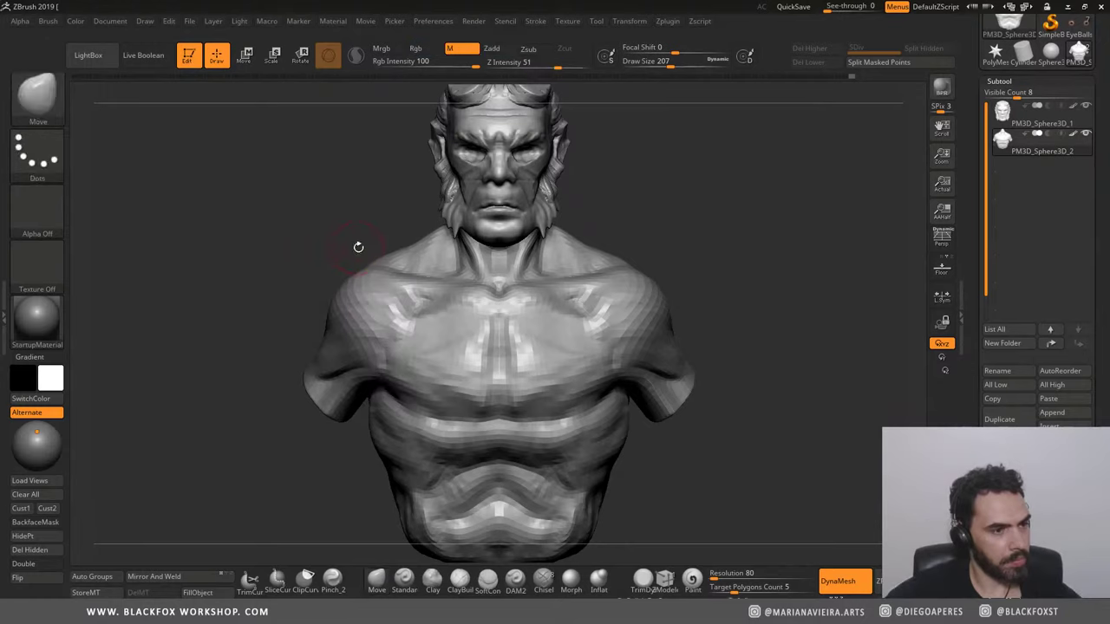
key("space")
mouse_move(367, 248)
left_mouse_down()
mouse_move(397, 297)
mouse_move(384, 309)
left_mouse_up()
Step: Smooth both shoulders, including the left shoulder and upper shoulder surface
mouse_move(130, 243)
left_mouse_down("shift")
mouse_move(138, 278)
mouse_move(260, 390)
mouse_move(260, 243)
mouse_move(226, 451)
mouse_move(307, 466)
left_mouse_up("shift")
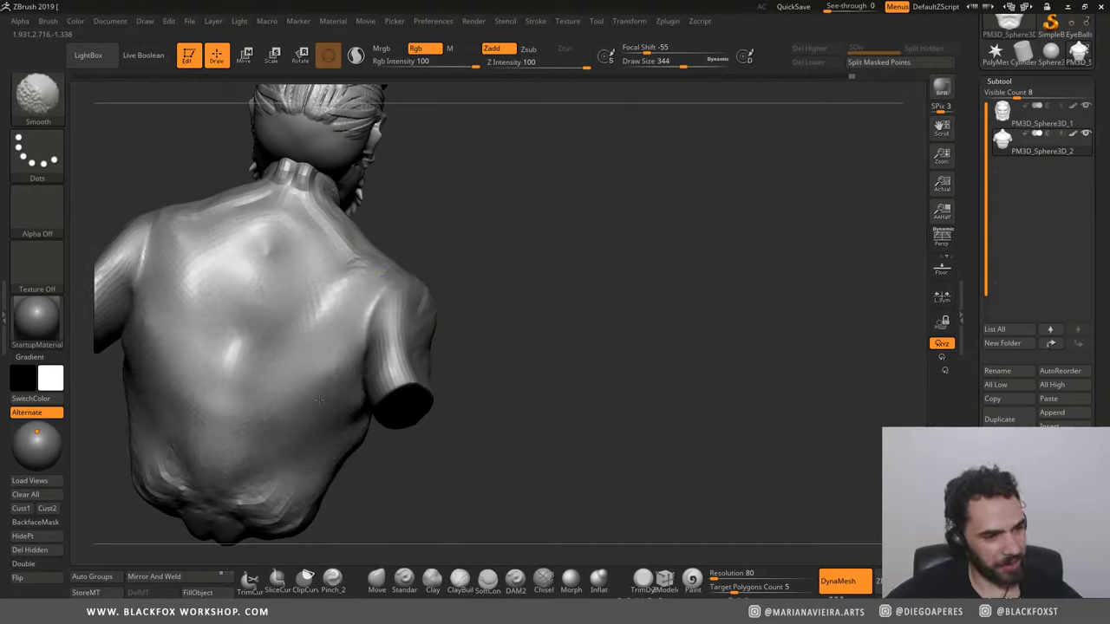
mouse_move(338, 277)
left_mouse_down("shift")
mouse_move(373, 330)
mouse_move(112, 269)
left_mouse_up("shift")
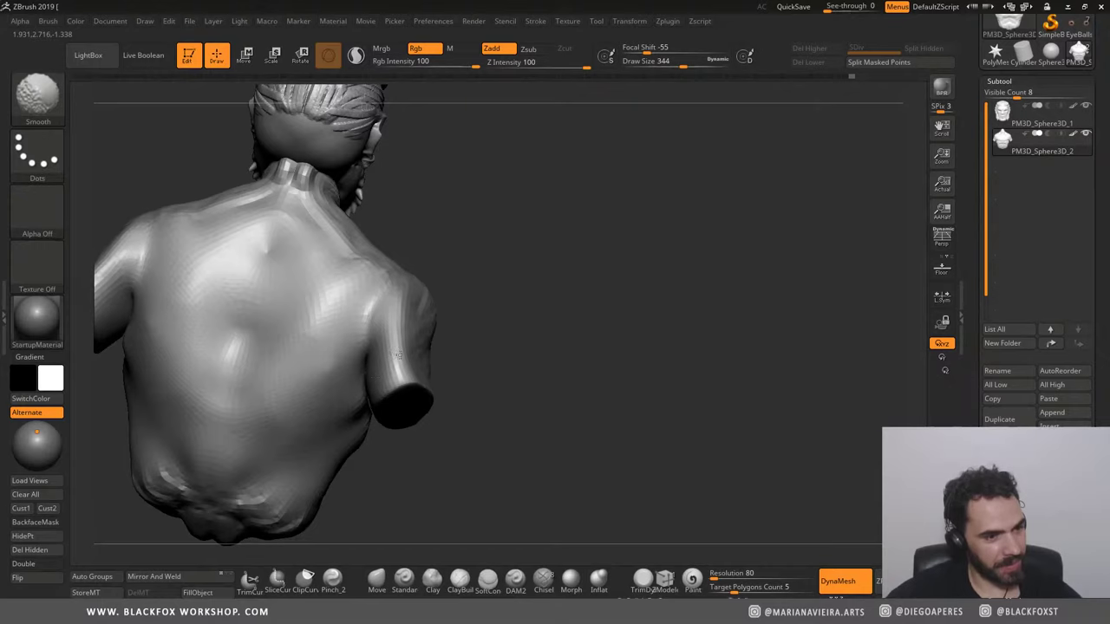
left_click_drag(575, 324, 478, 322)
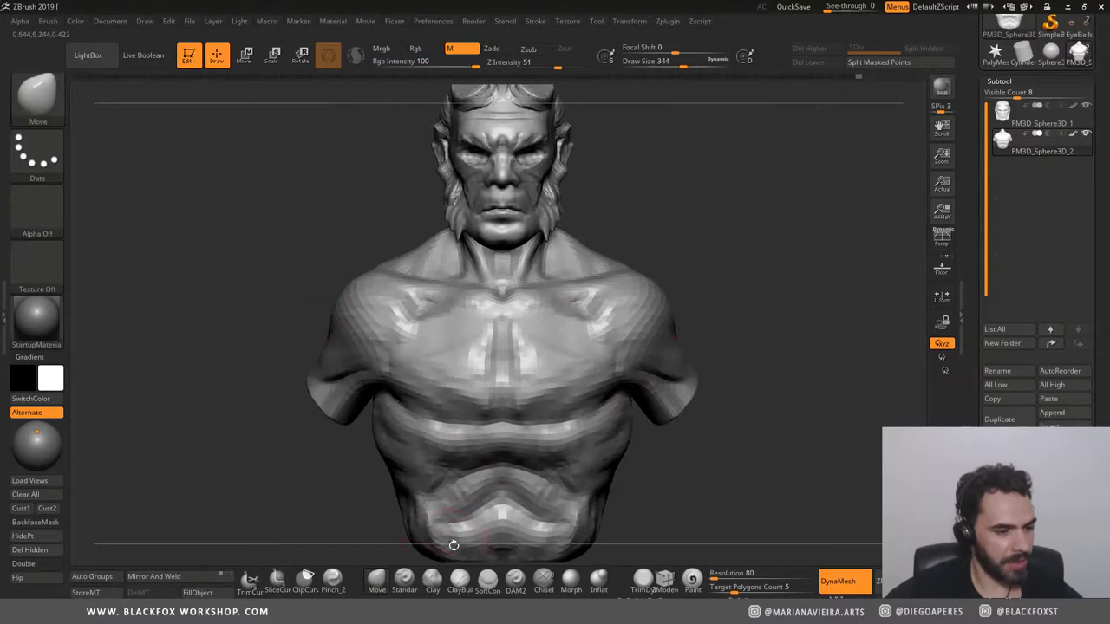
left_click_drag(454, 544, 538, 538)
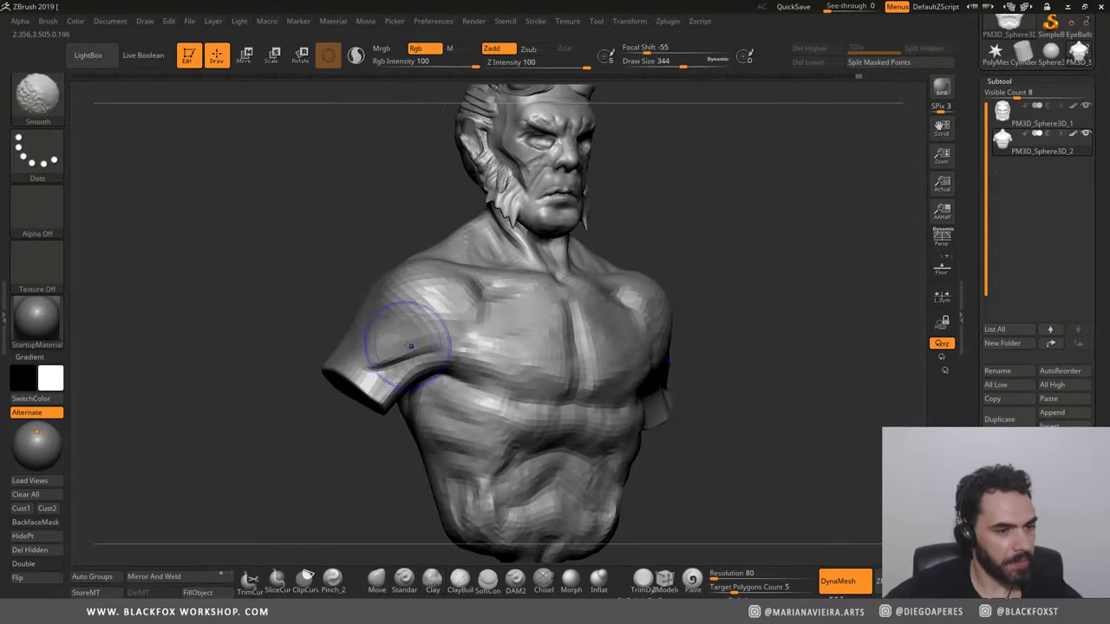
left_click_drag(410, 346, 373, 322, "shift")
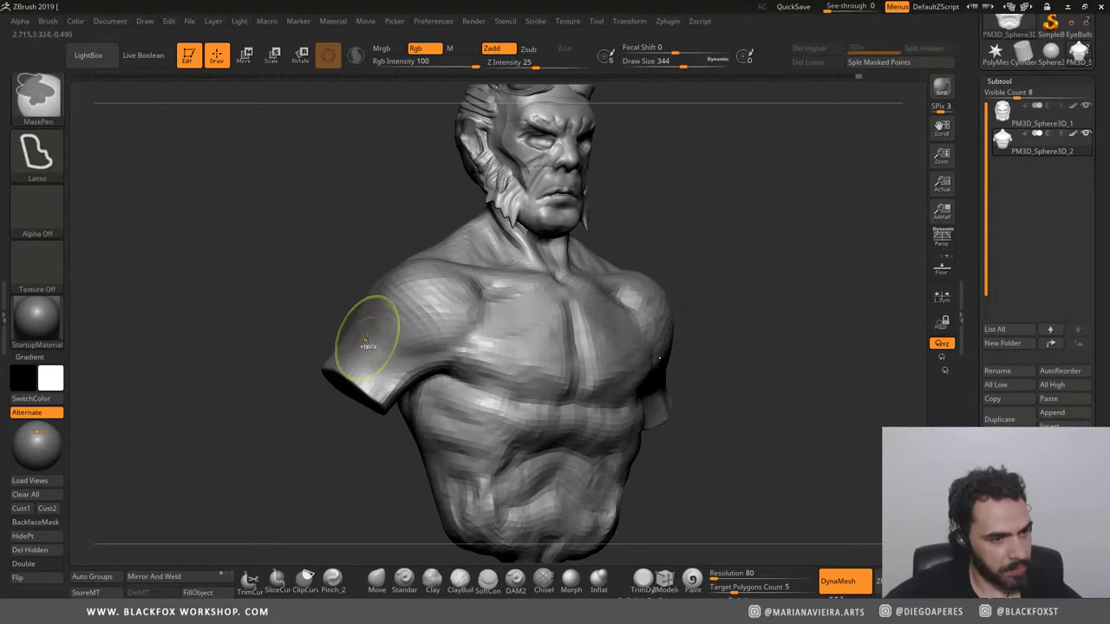
mouse_move(371, 365)
left_mouse_down("shift")
mouse_move(431, 294)
mouse_move(344, 298)
mouse_move(296, 227)
left_mouse_up("shift")
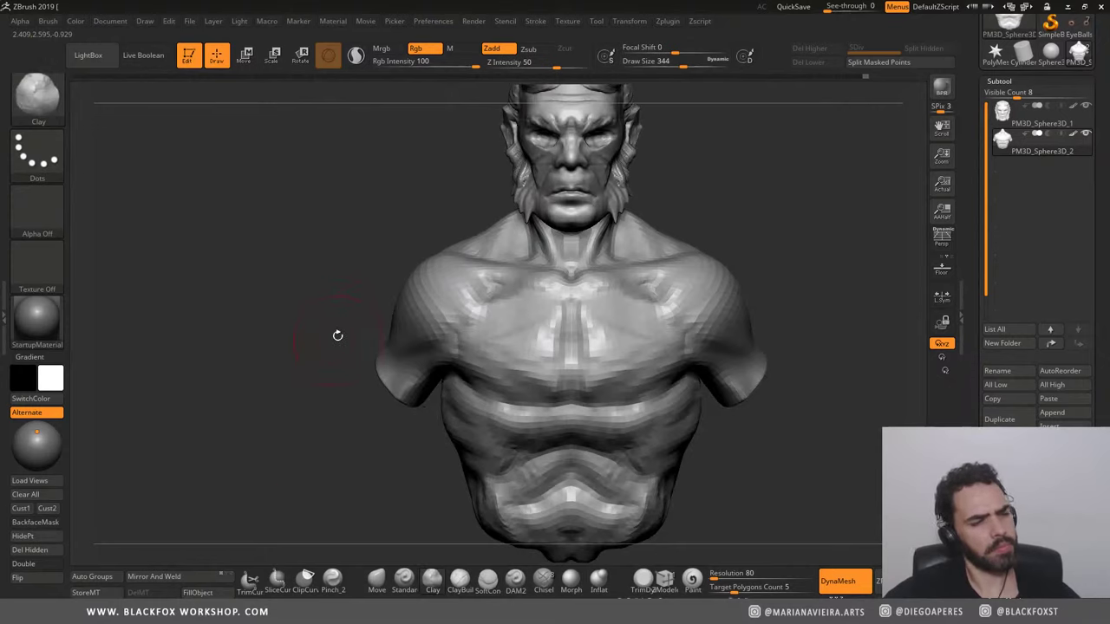
Step: Switch to the Move brush (BMV) and set its size to 576
key("b")
key("m")
key("v")
key("space")
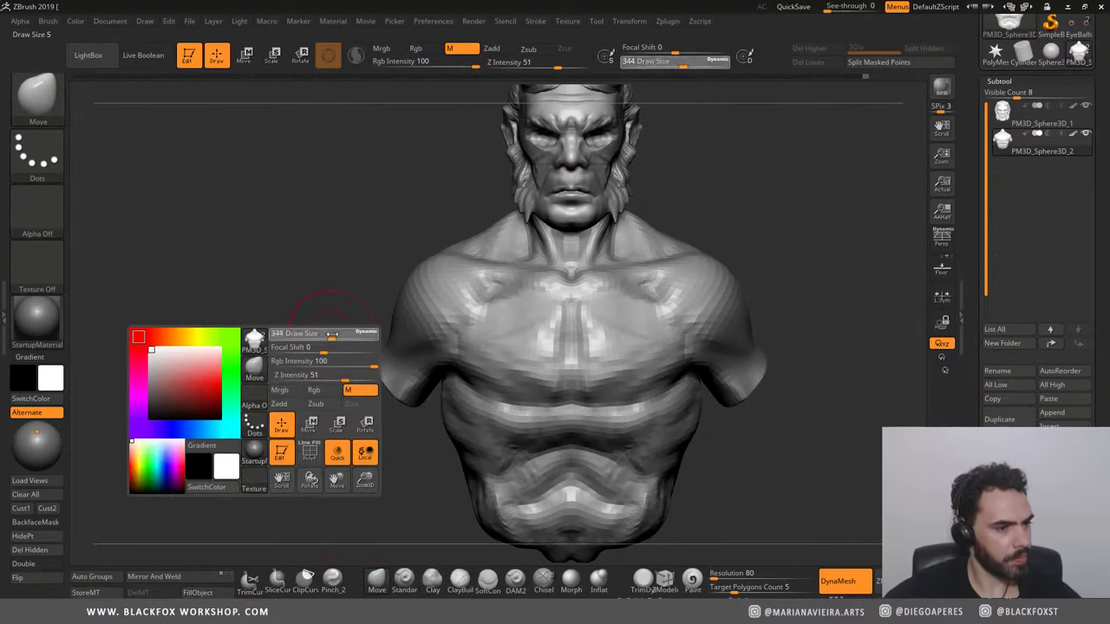
left_click_drag(331, 334, 333, 335)
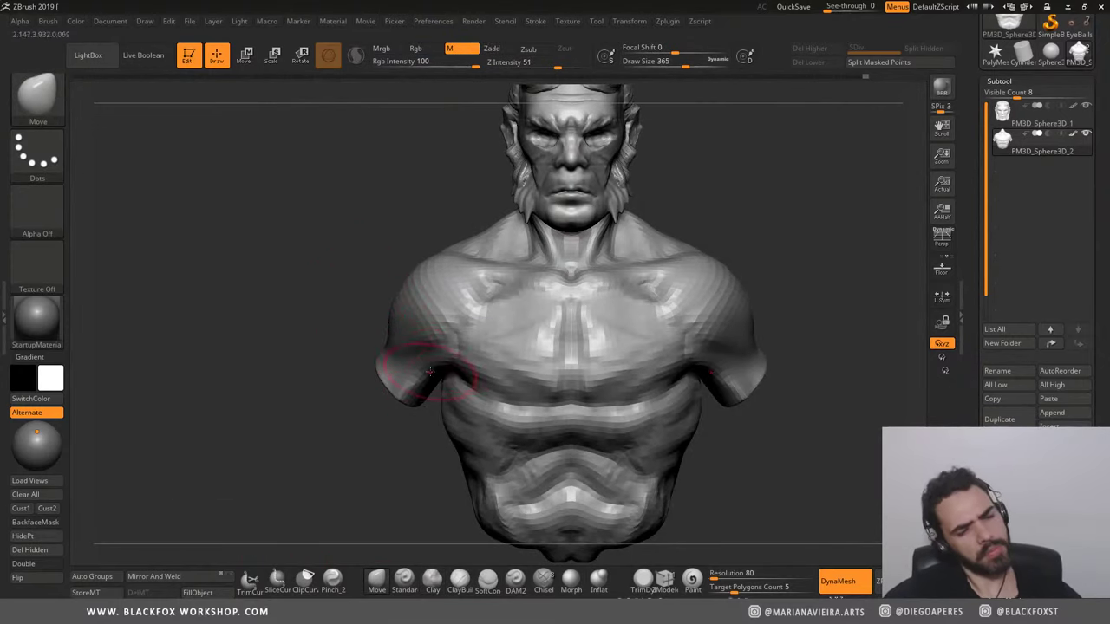
key("space")
mouse_move(395, 398)
left_mouse_down()
mouse_move(444, 397)
mouse_move(395, 384)
left_mouse_up()
key("space")
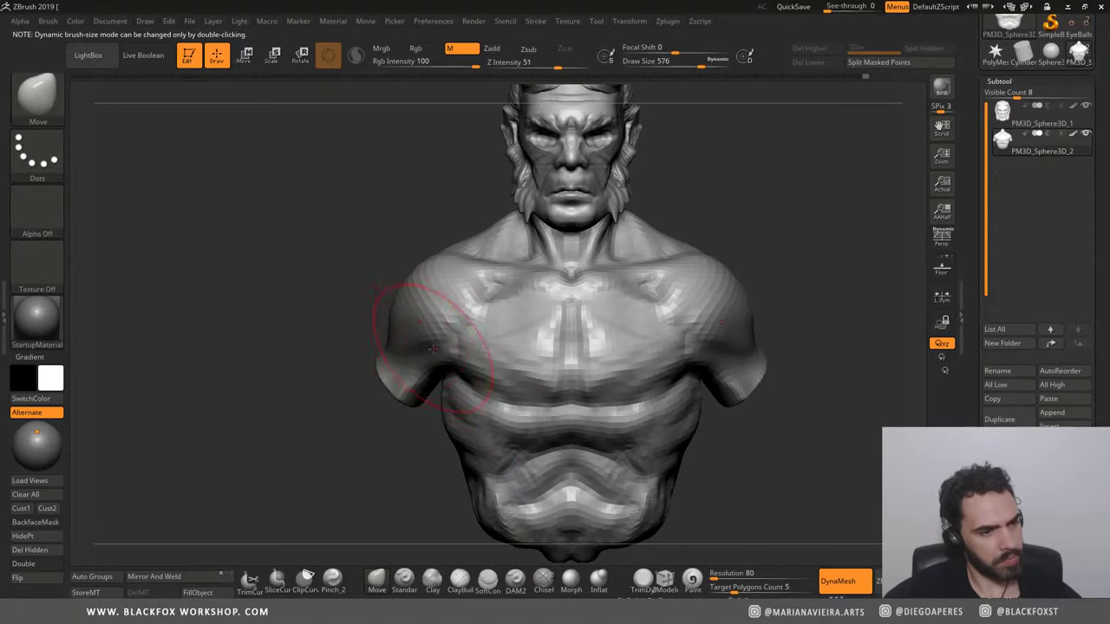
Step: Try pulling out the back of the neck, undo it, and enlarge the Move brush to 639
mouse_move(425, 356)
right_mouse_down()
mouse_move(427, 345)
mouse_move(484, 396)
right_mouse_up()
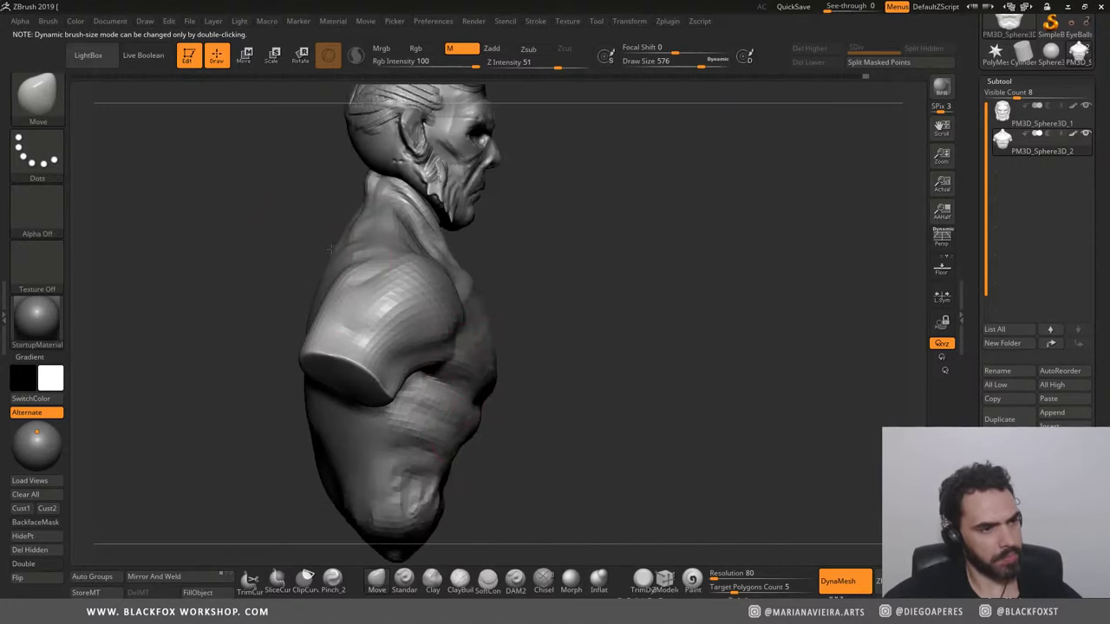
left_click_drag(329, 249, 329, 198)
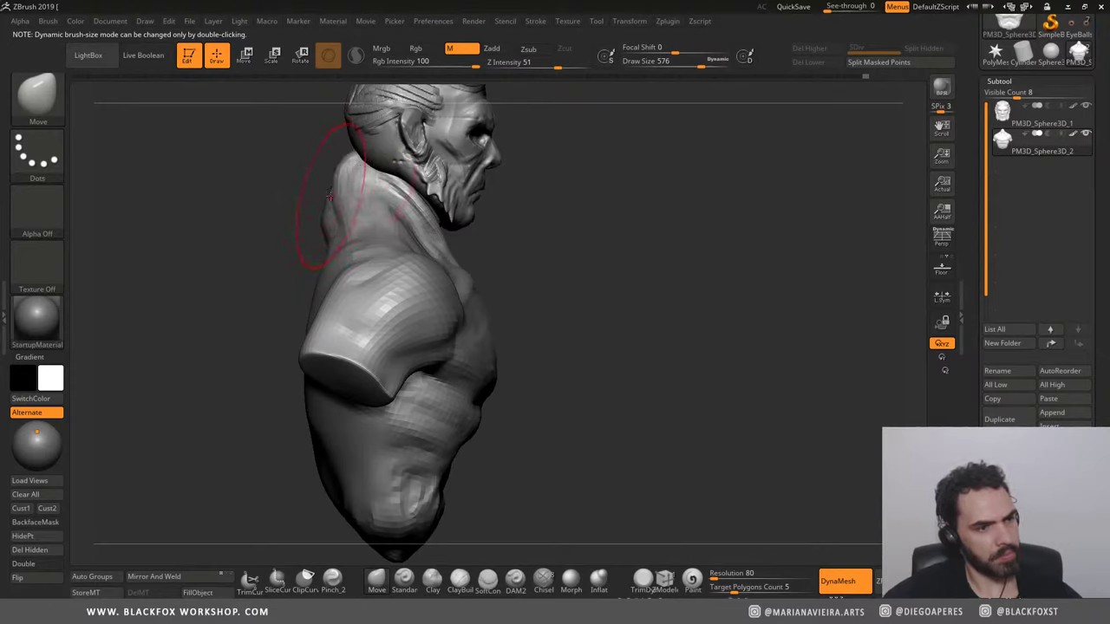
key("ctrl+z")
key("space")
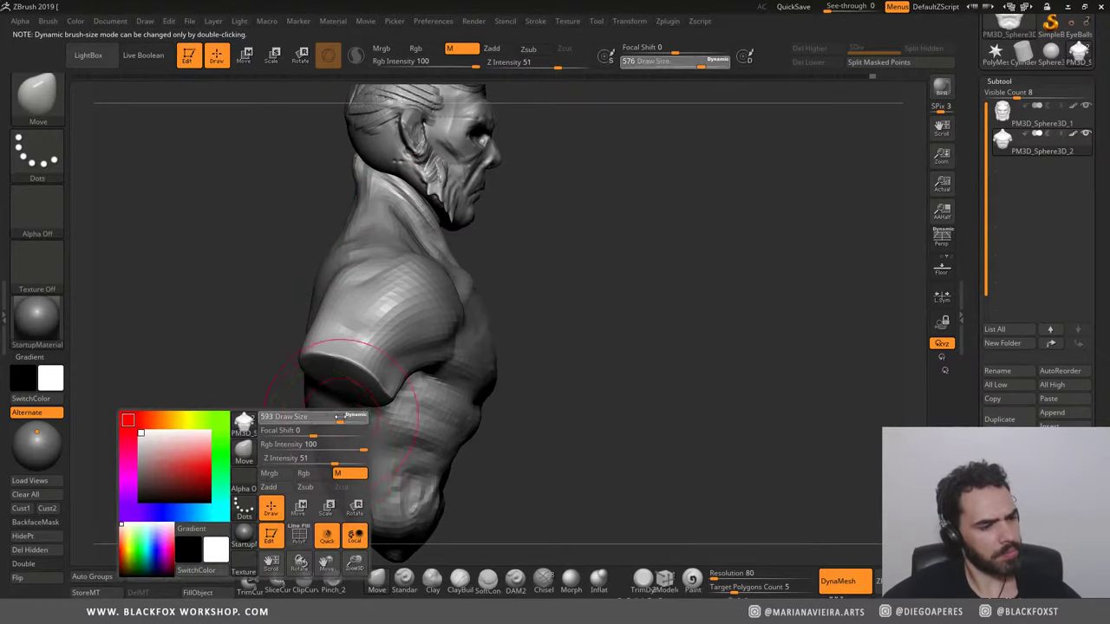
mouse_move(338, 417)
left_mouse_down()
mouse_move(242, 475)
mouse_move(144, 265)
mouse_move(251, 221)
mouse_move(260, 256)
left_mouse_up()
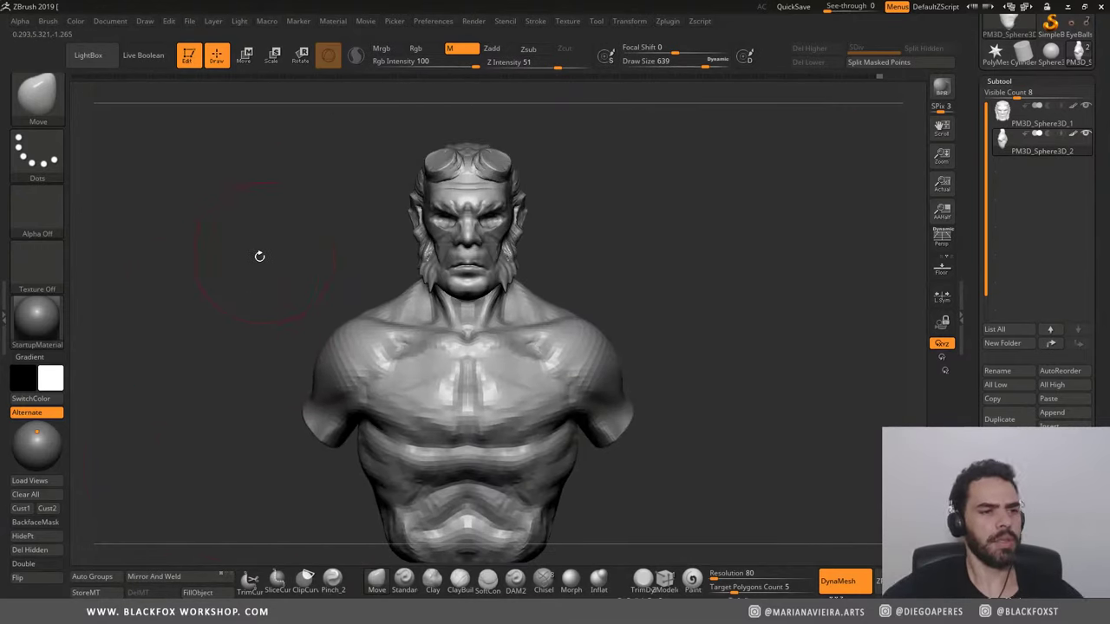
Step: Select the PM3D_Sphere3D_1 head and set up ClayBuildup at draw size 83
left_click(373, 261, "alt")
mouse_move(373, 260)
left_mouse_down("alt")
mouse_move(335, 237)
mouse_move(266, 270)
left_mouse_up("alt")
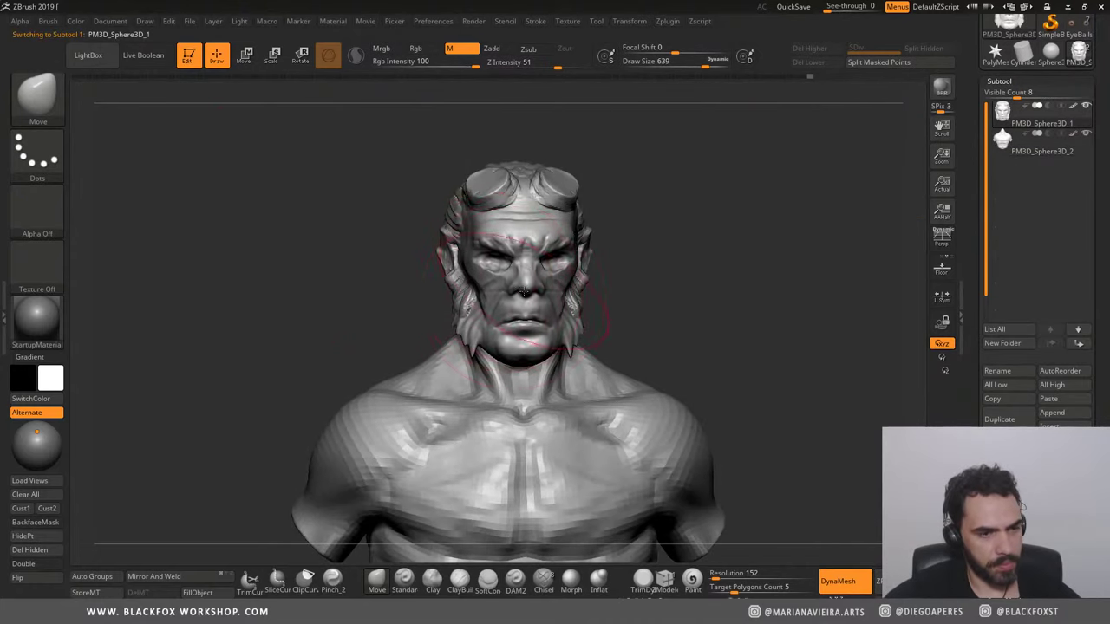
mouse_move(367, 249)
left_mouse_down("alt")
mouse_move(263, 270)
mouse_move(272, 286)
mouse_move(335, 249)
left_mouse_up("alt")
key("space")
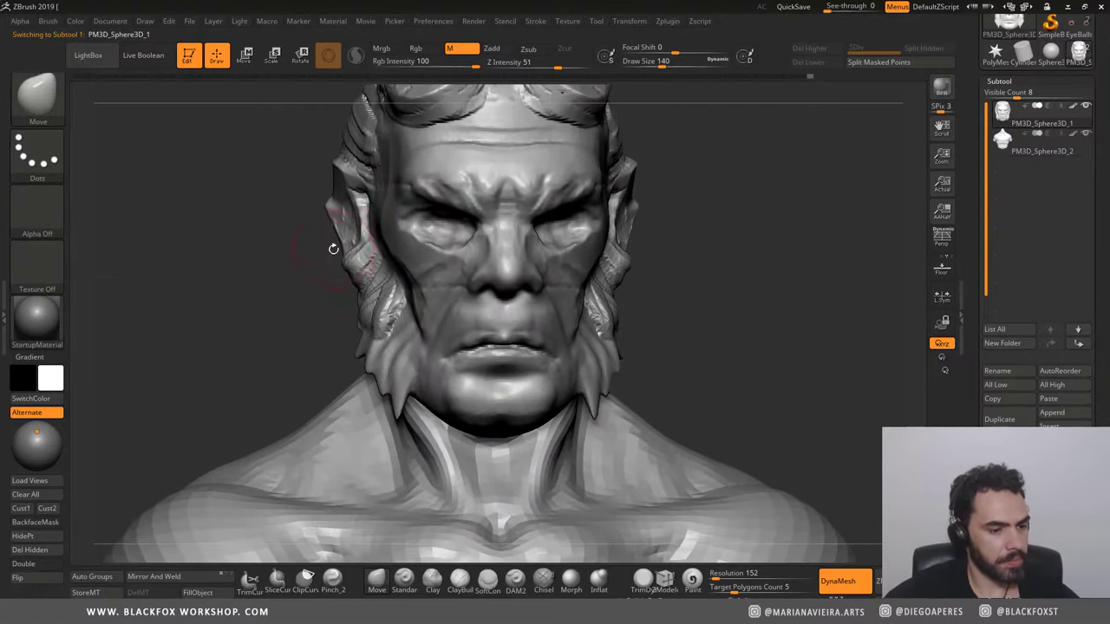
left_click(460, 577)
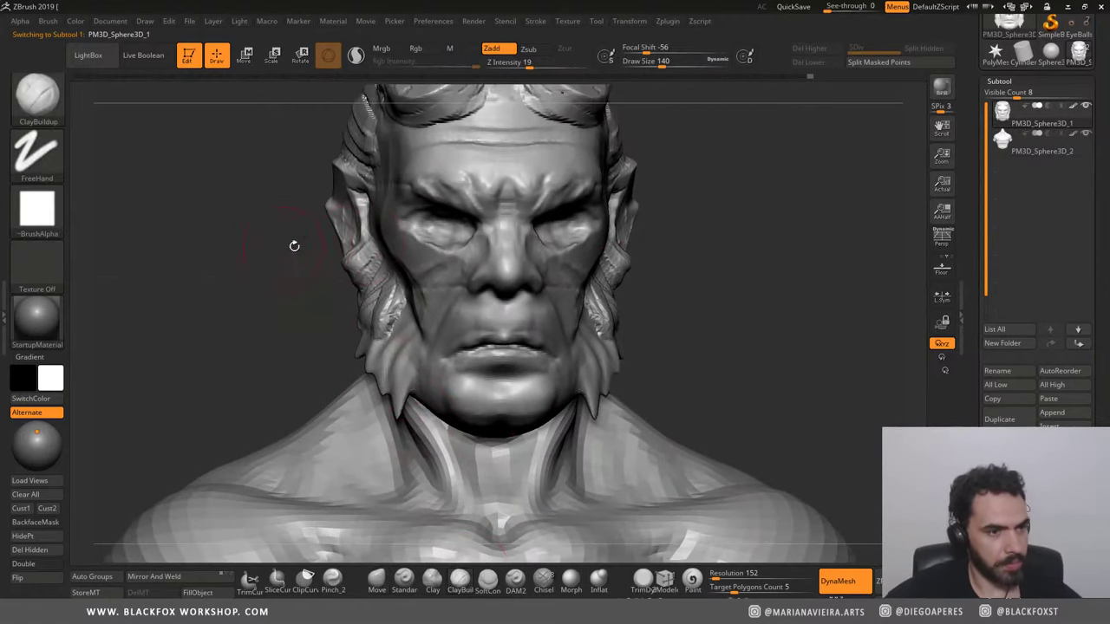
mouse_move(292, 243)
left_mouse_down()
mouse_move(220, 326)
mouse_move(382, 286)
mouse_move(447, 290)
left_mouse_up()
key("space")
mouse_move(204, 264)
left_mouse_down()
mouse_move(432, 288)
mouse_move(470, 276)
left_mouse_up()
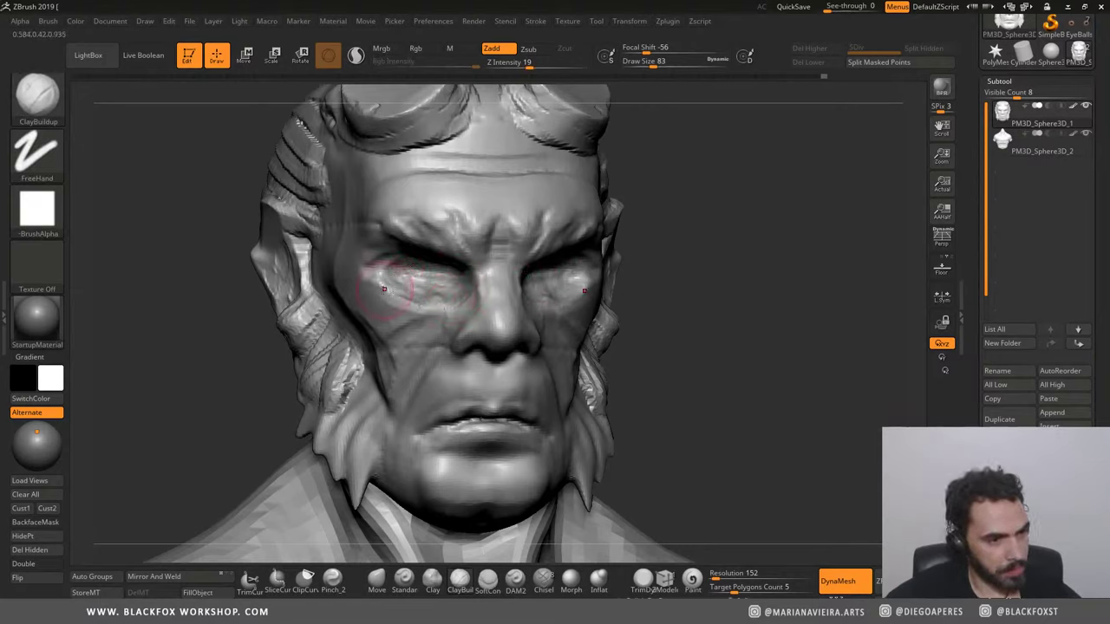
Step: Reshape the under-eye areas and brow, carve creases under the eyes, and soften the left ones
mouse_move(408, 276)
left_mouse_down()
mouse_move(399, 295)
mouse_move(386, 280)
mouse_move(452, 287)
left_mouse_up()
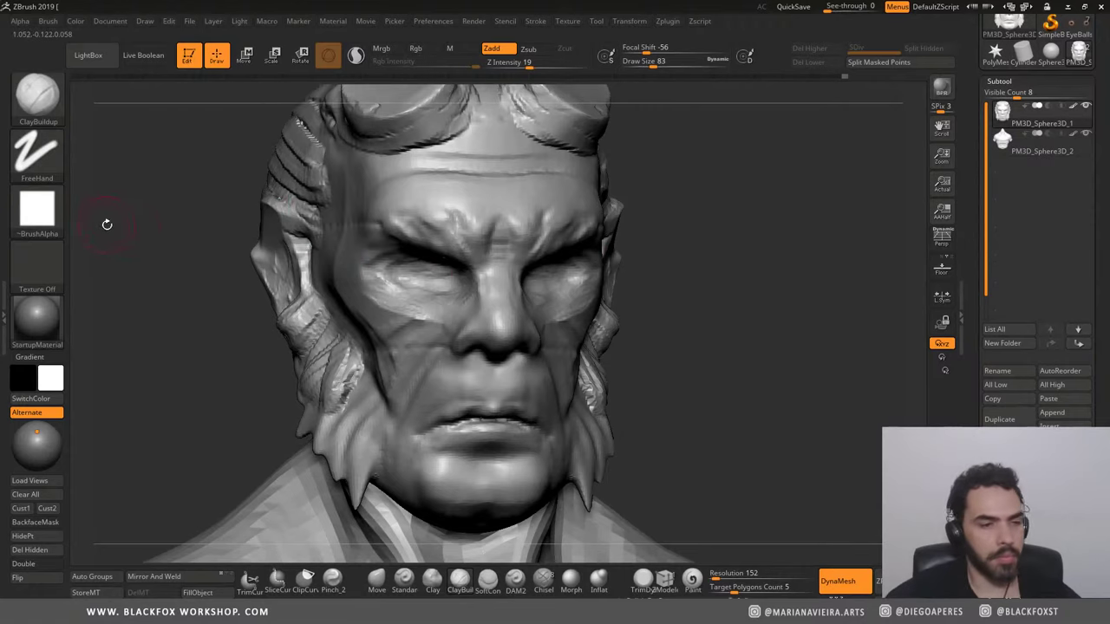
left_click_drag(107, 223, 365, 252)
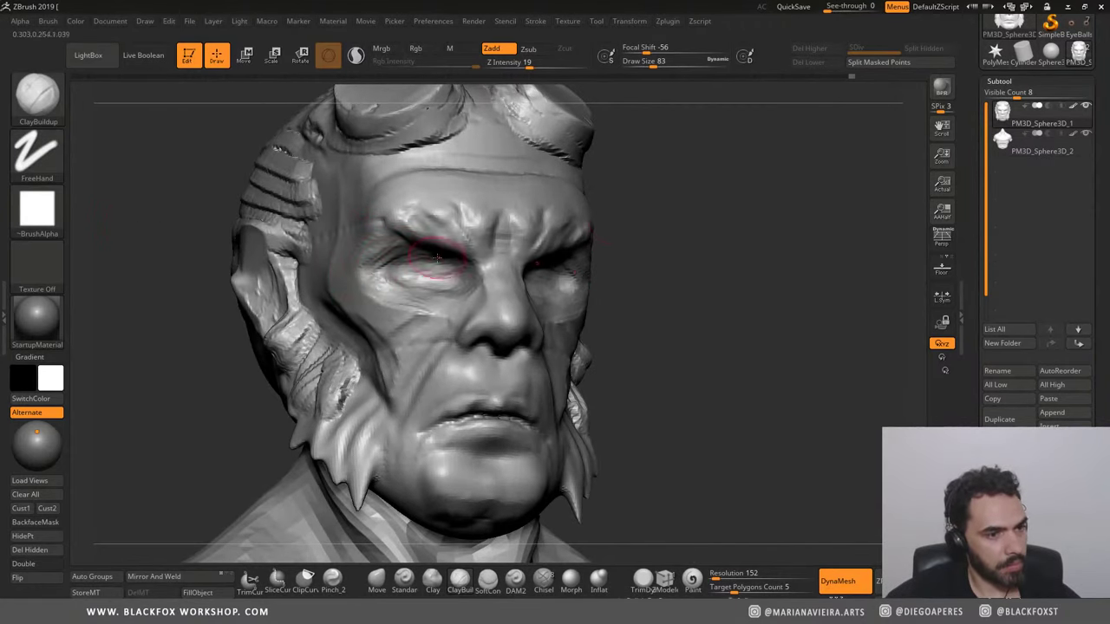
left_click_drag(458, 260, 493, 269)
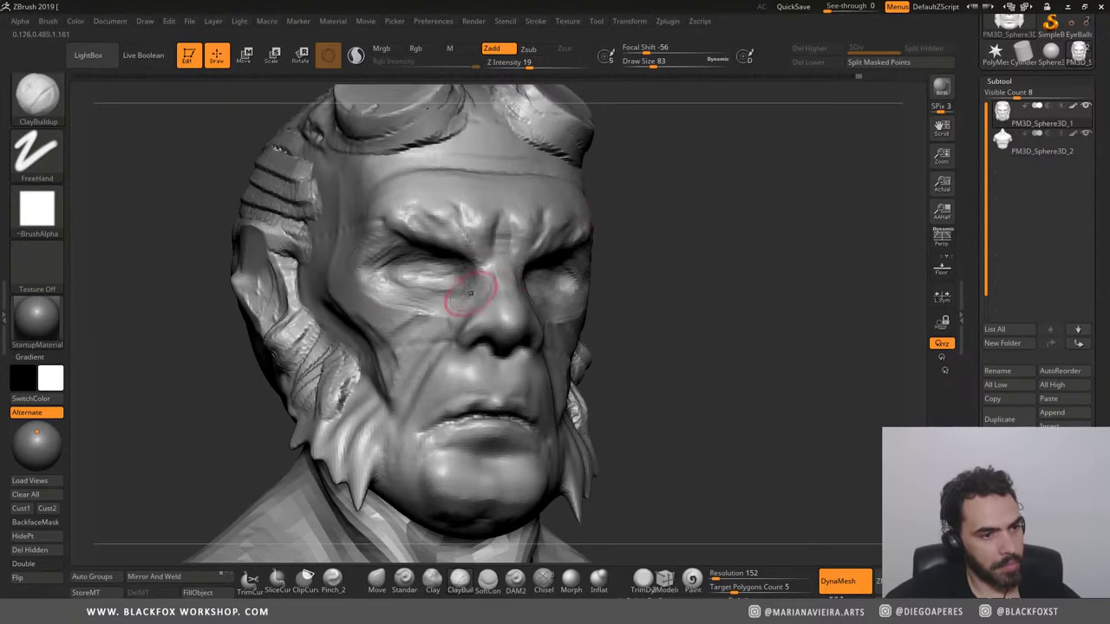
left_click_drag(715, 246, 527, 274)
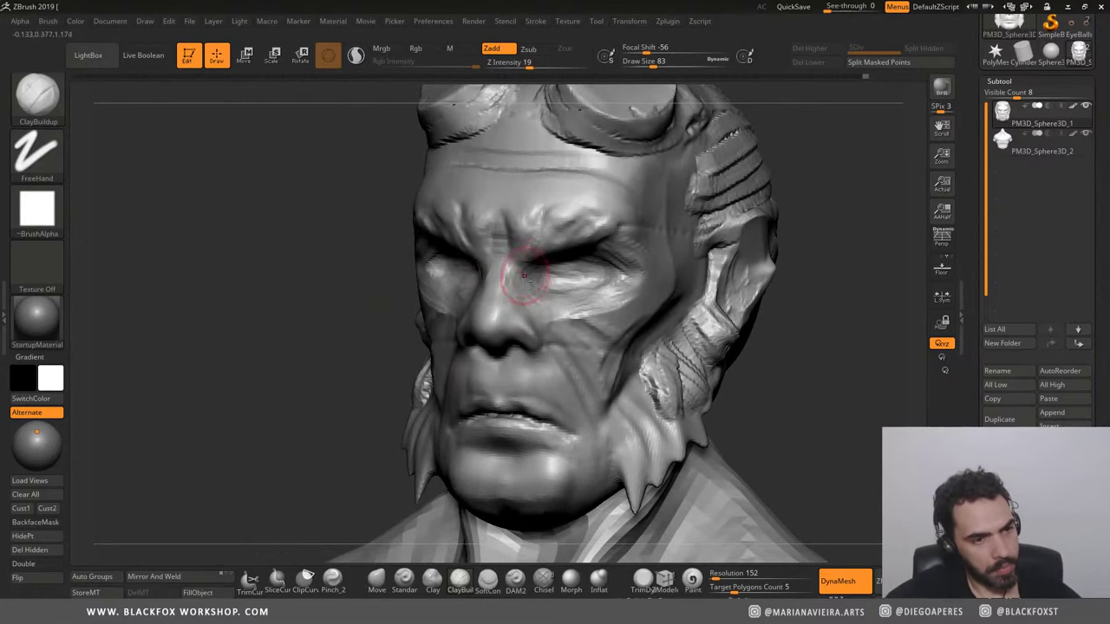
mouse_move(261, 278)
left_mouse_down()
mouse_move(231, 228)
mouse_move(452, 297)
mouse_move(425, 269)
mouse_move(464, 260)
left_mouse_up()
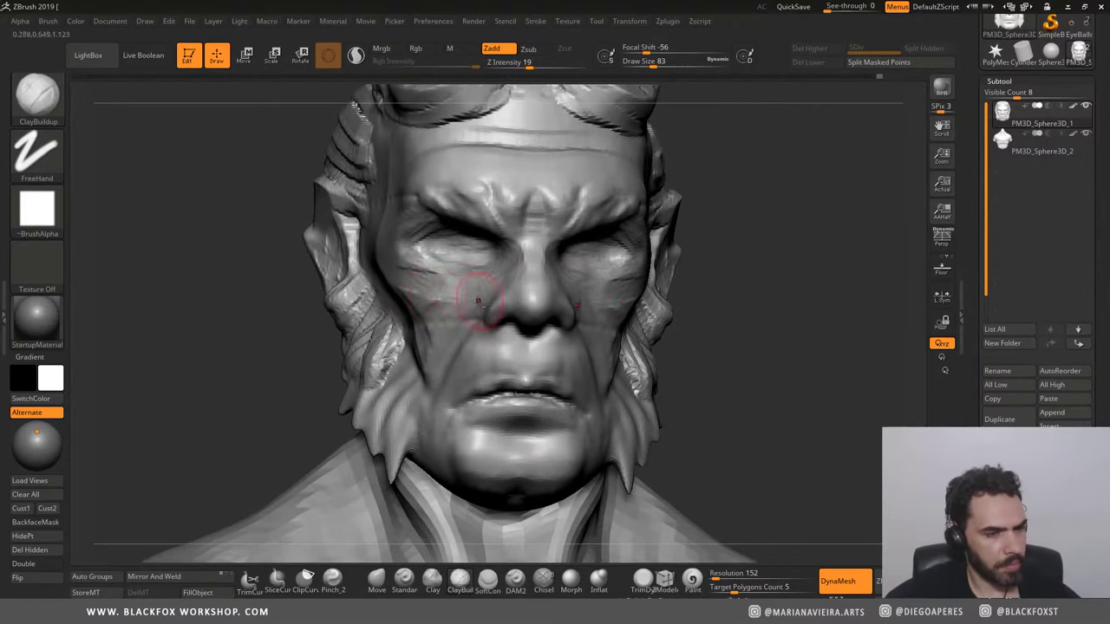
left_click_drag(478, 301, 415, 312)
left_click_drag(127, 168, 124, 211)
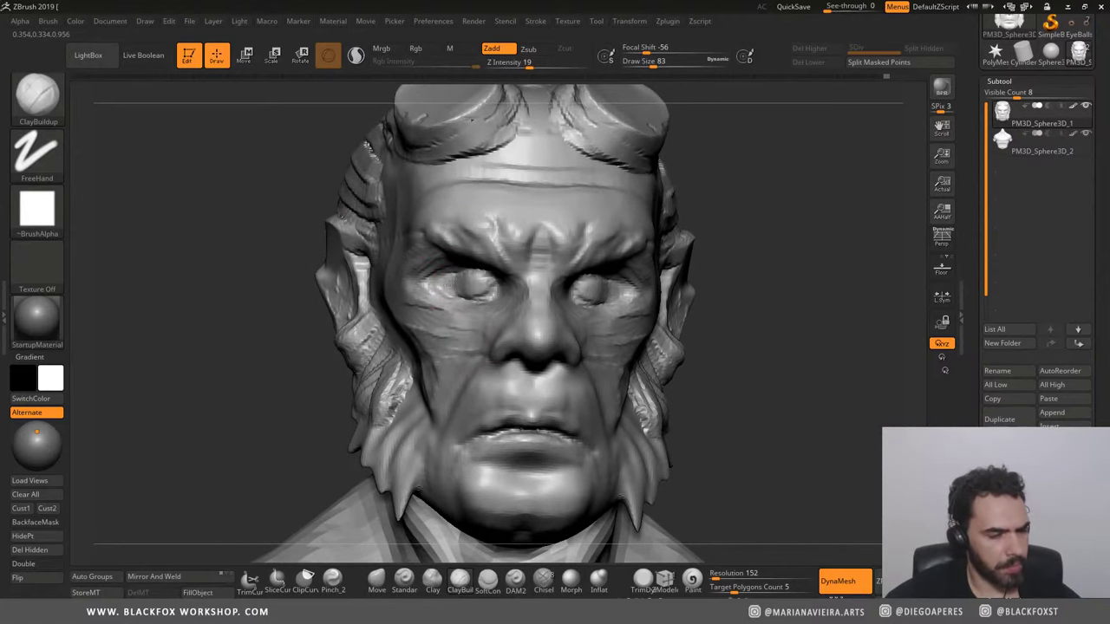
left_click_drag(446, 281, 446, 292, "shift")
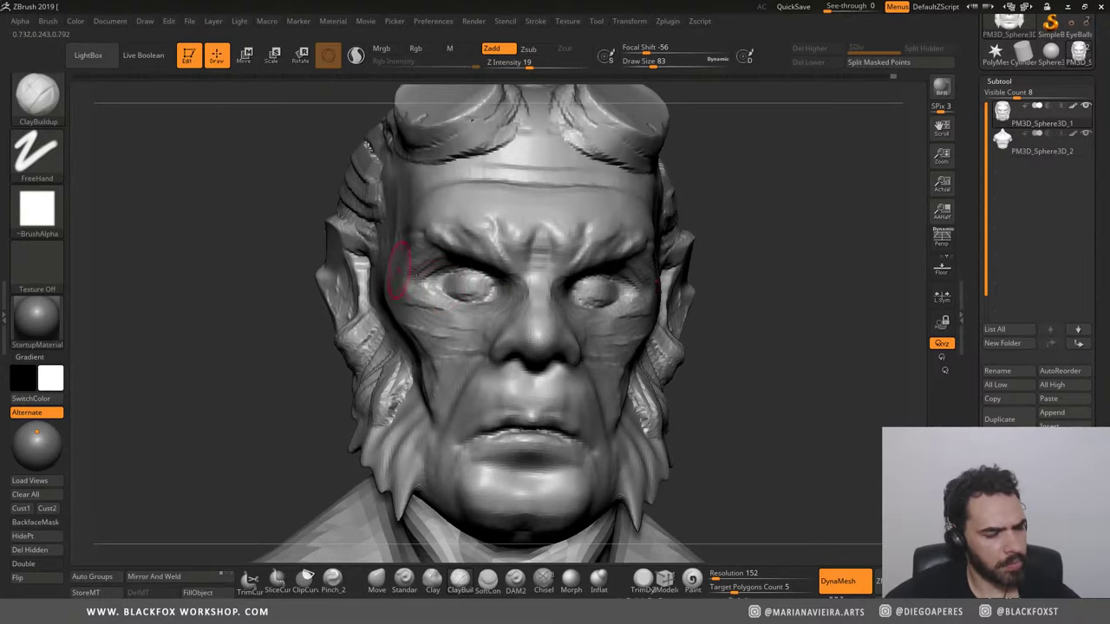
mouse_move(399, 269)
right_mouse_down("shift")
mouse_move(248, 178)
mouse_move(286, 231)
mouse_move(404, 176)
right_mouse_up("shift")
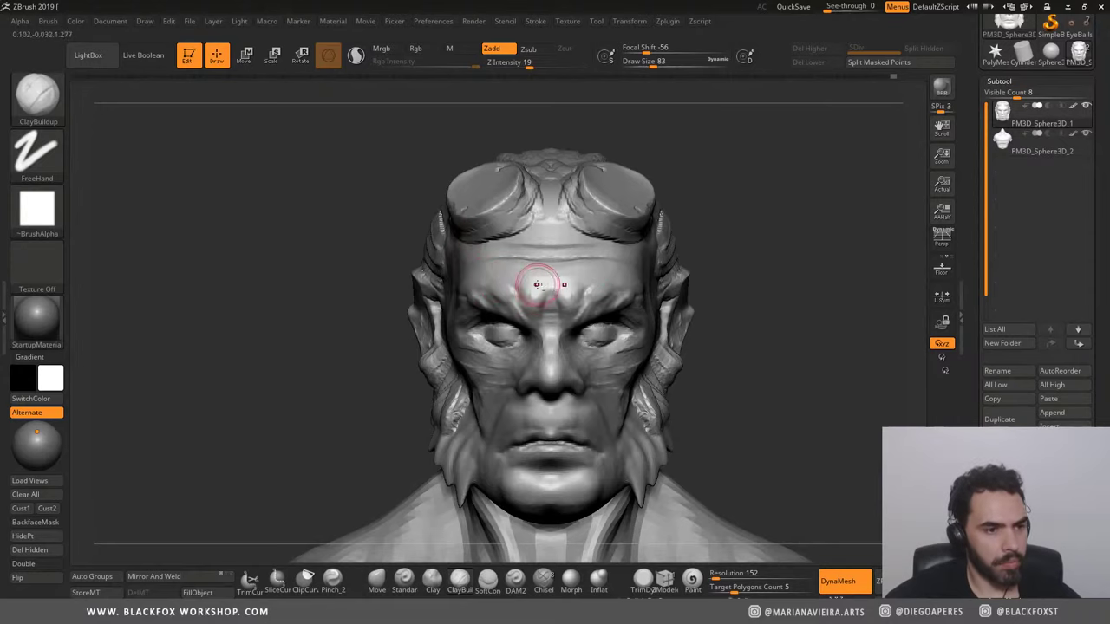
Step: Sculpt vertical frown creases between the brows and shape a bump and crease on the chin
left_click_drag(527, 271, 525, 289)
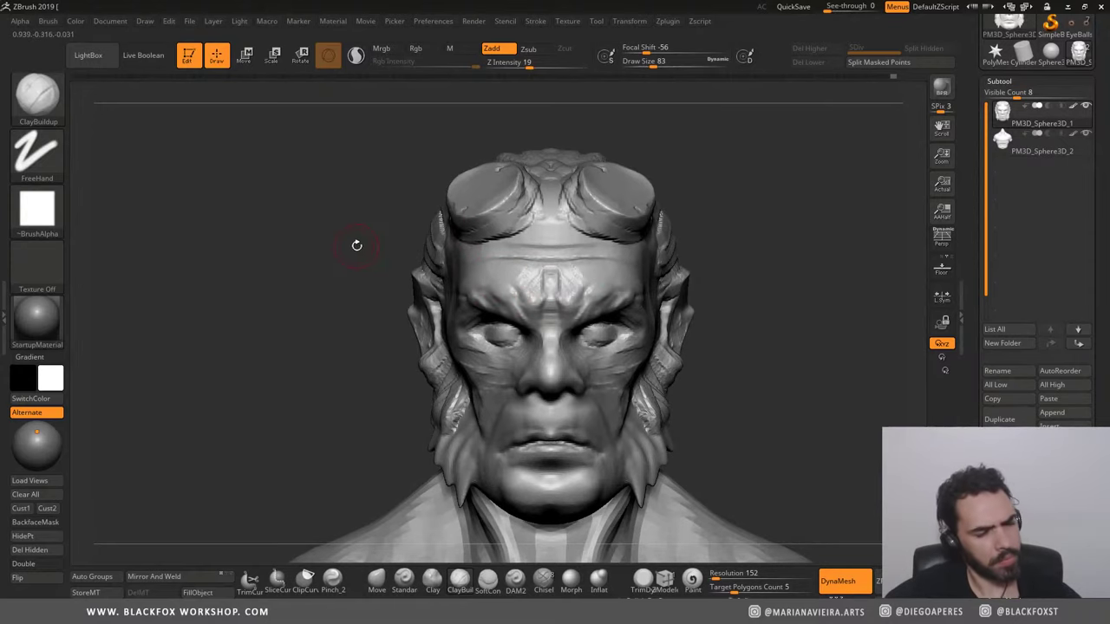
mouse_move(357, 246)
right_mouse_down("alt")
mouse_move(254, 234)
mouse_move(260, 217)
right_mouse_up("alt")
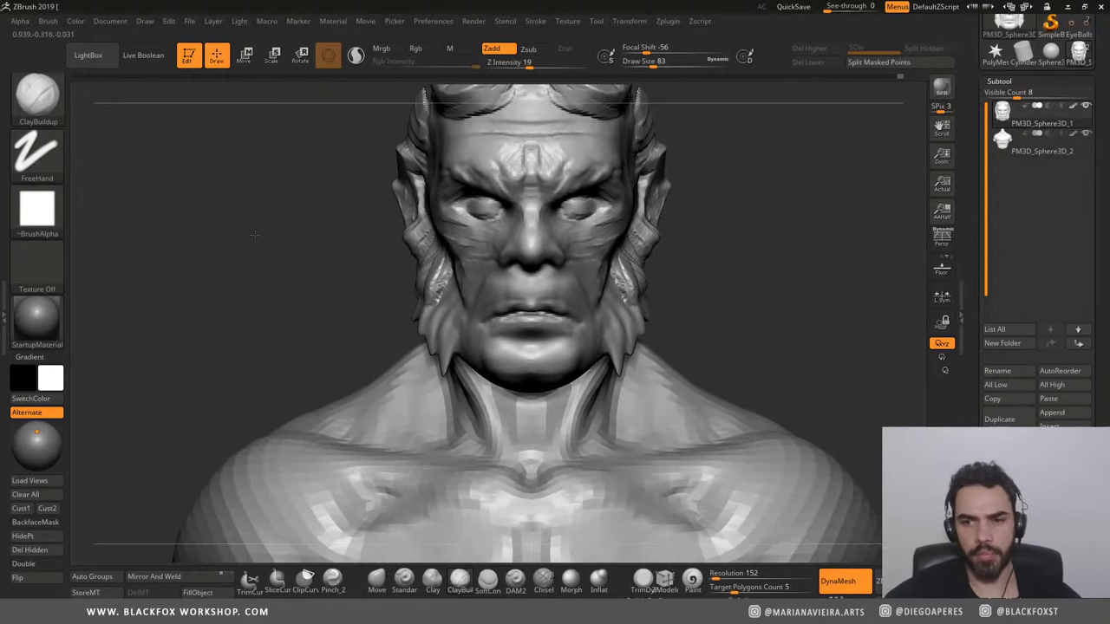
left_click_drag(564, 397, 534, 405)
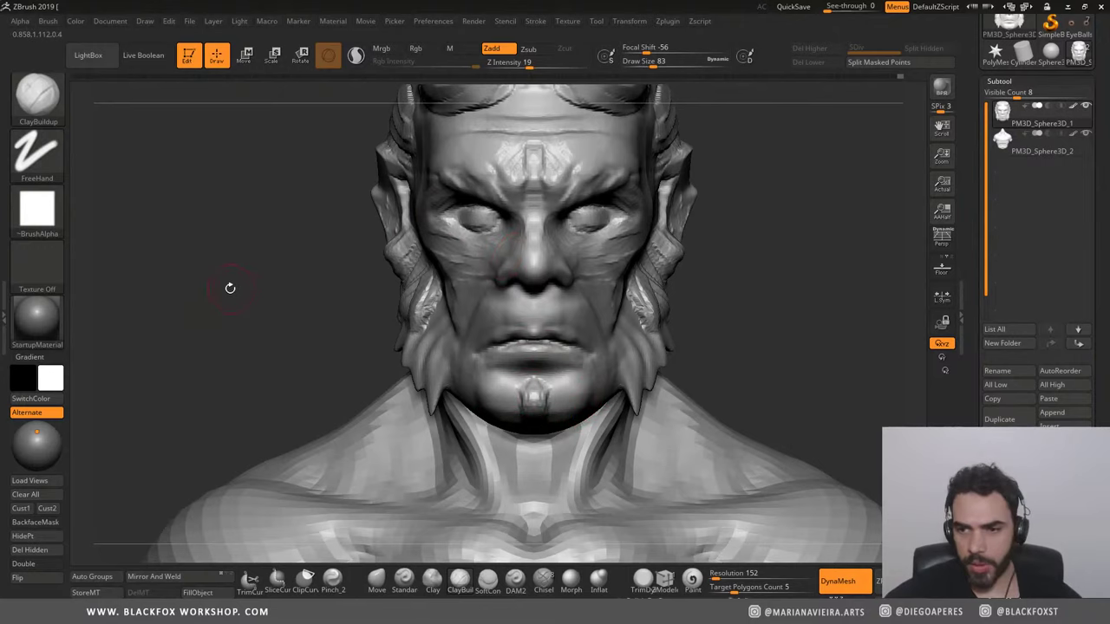
left_click_drag(230, 288, 243, 251)
left_click_drag(517, 363, 513, 404)
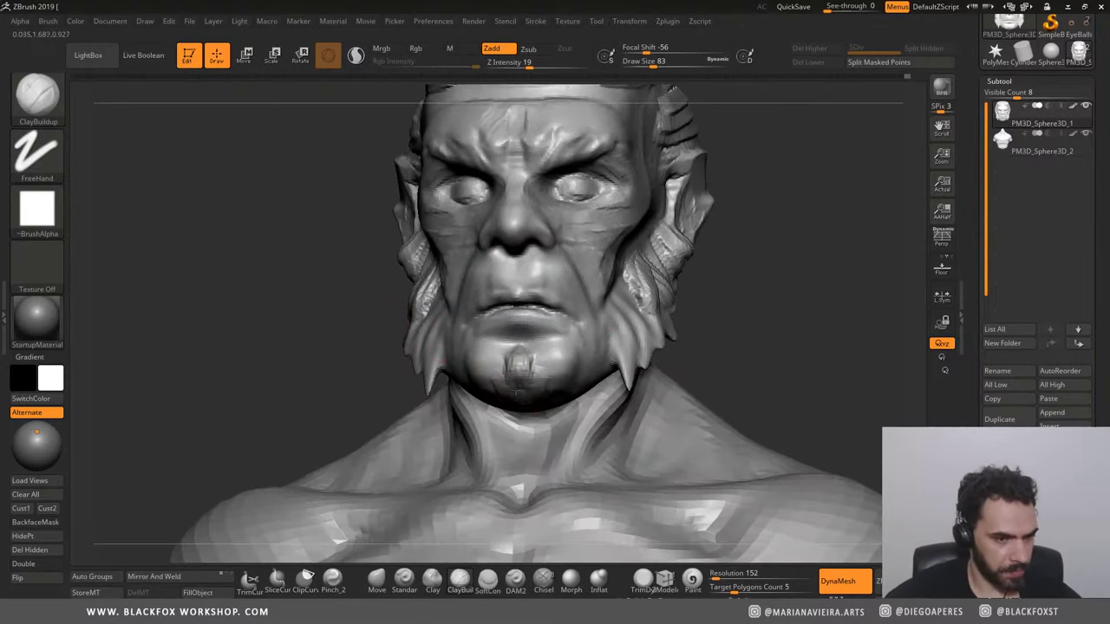
Step: Tilt the head to the jaw and smooth it
right_click_drag(283, 298, 266, 255, "alt")
left_click_drag(265, 255, 290, 263)
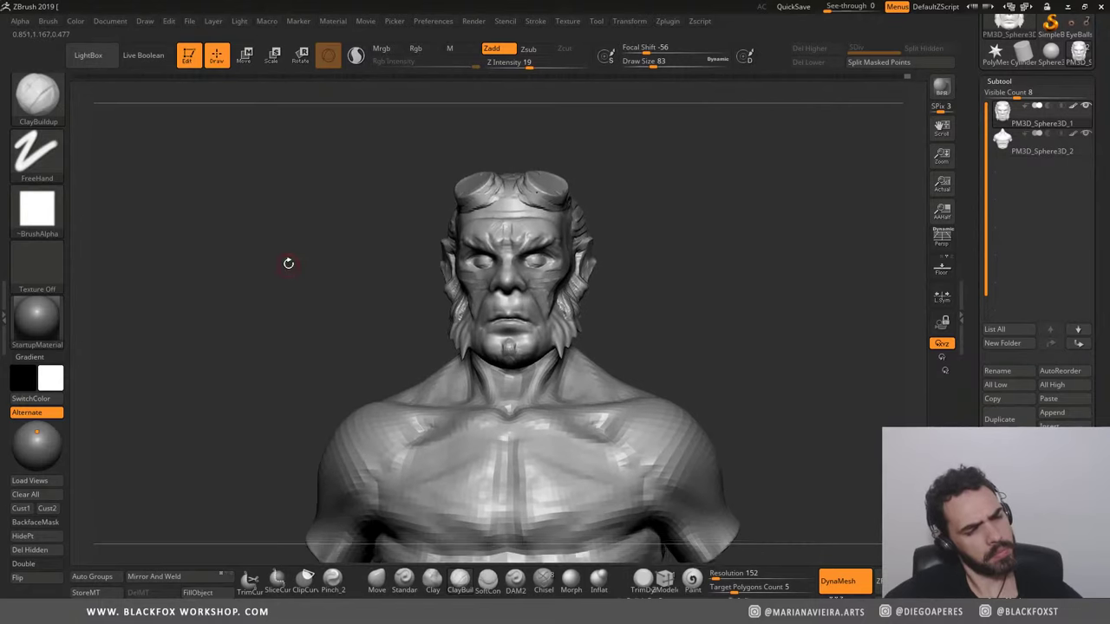
right_click_drag(289, 263, 281, 226, "alt")
left_click_drag(282, 227, 255, 240)
right_click_drag(255, 247, 265, 259, "alt")
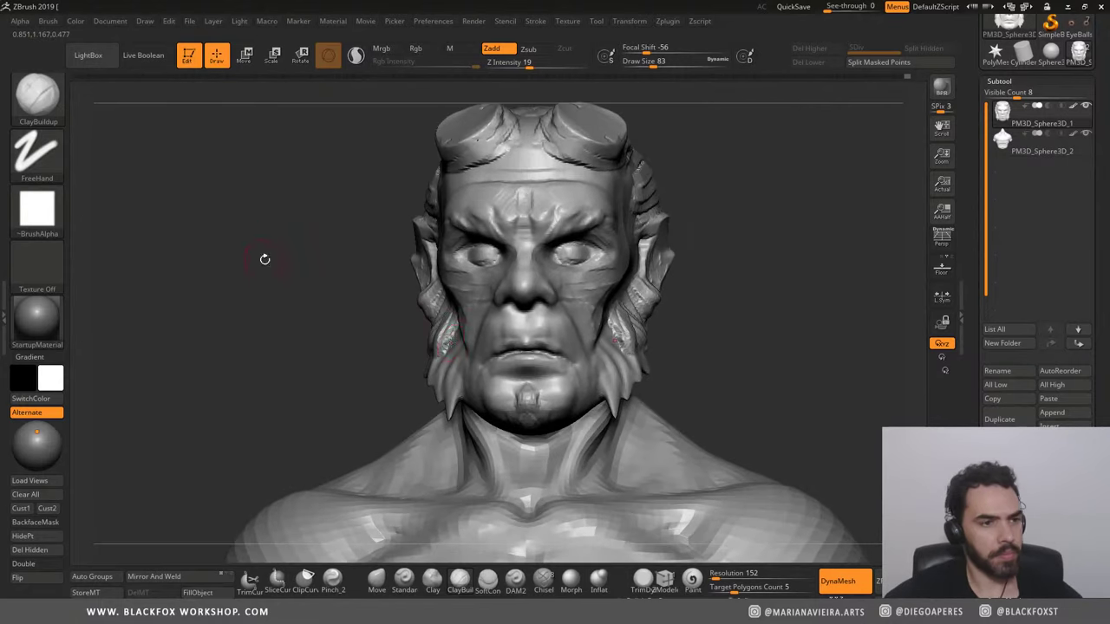
left_click_drag(406, 342, 525, 414)
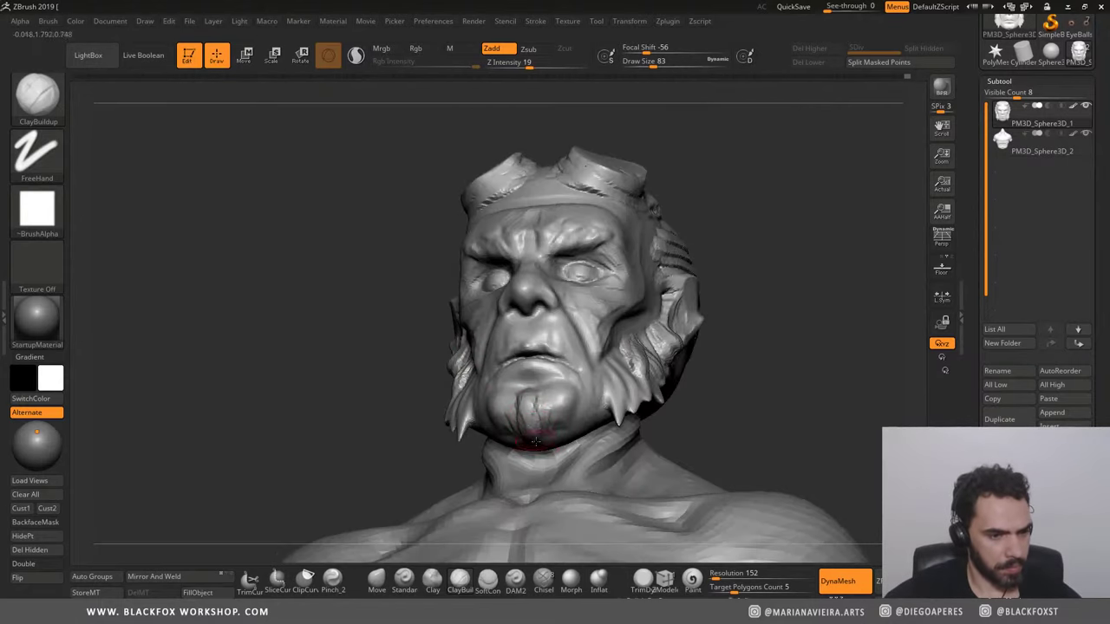
key("shift")
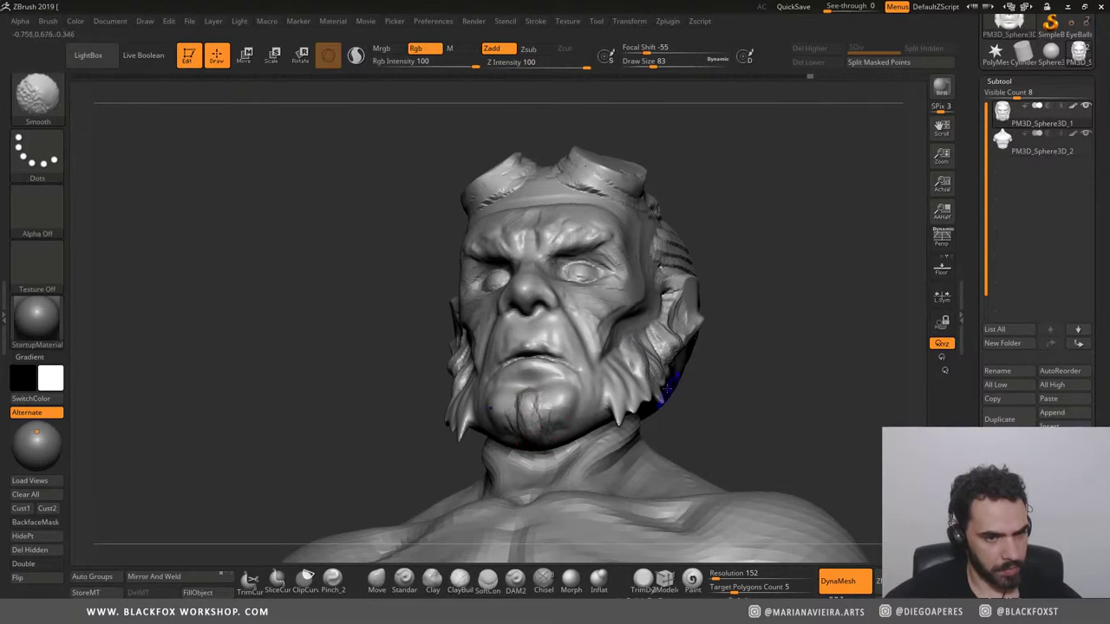
mouse_move(339, 303)
left_mouse_down("shift")
mouse_move(208, 329)
mouse_move(462, 323)
left_mouse_up("shift")
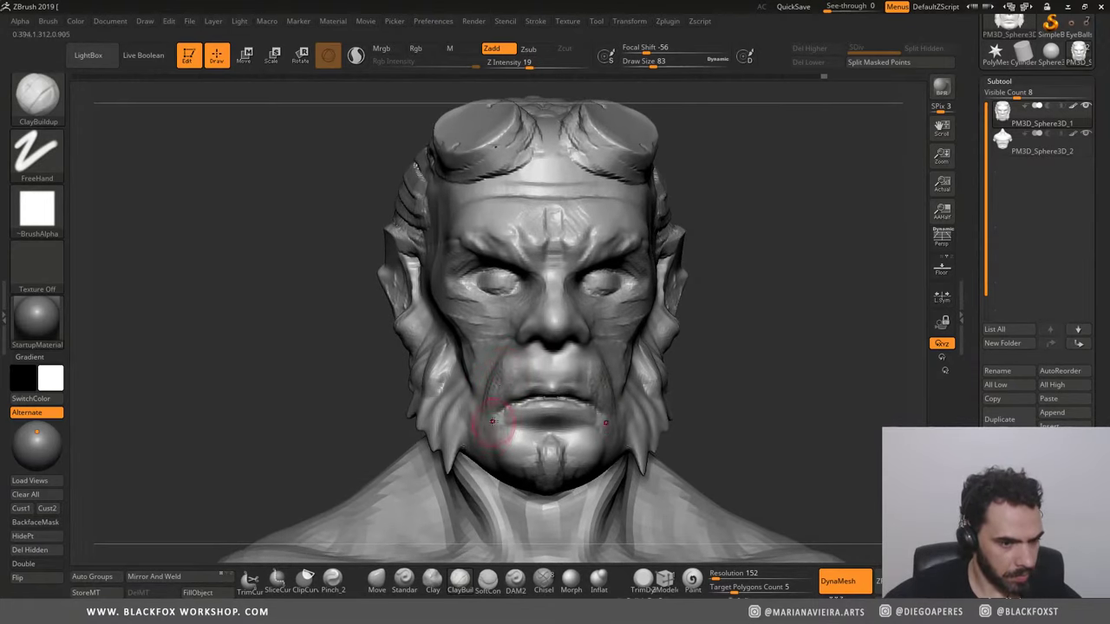
Step: Re-sculpt the under-eye wrinkles, then build up the left lower lid with ClayBuildup at size 63
left_click_drag(290, 307, 312, 314, "alt")
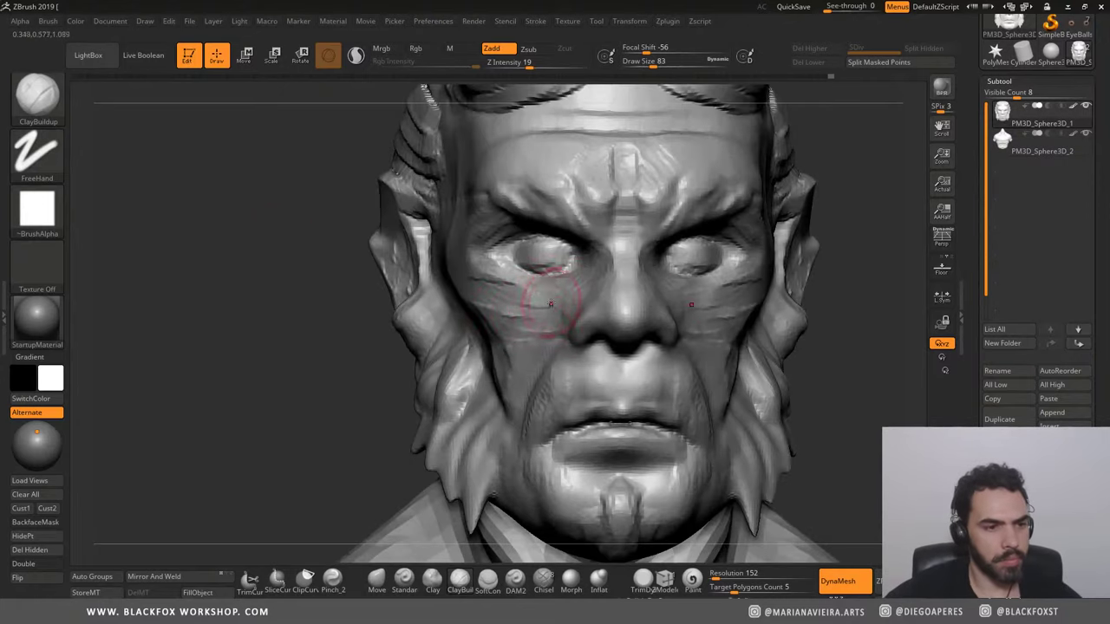
mouse_move(537, 285)
left_mouse_down()
mouse_move(500, 274)
mouse_move(555, 272)
mouse_move(503, 270)
left_mouse_up()
mouse_move(378, 181)
left_mouse_down()
mouse_move(250, 218)
mouse_move(278, 269)
left_mouse_up()
key("bracketleft")
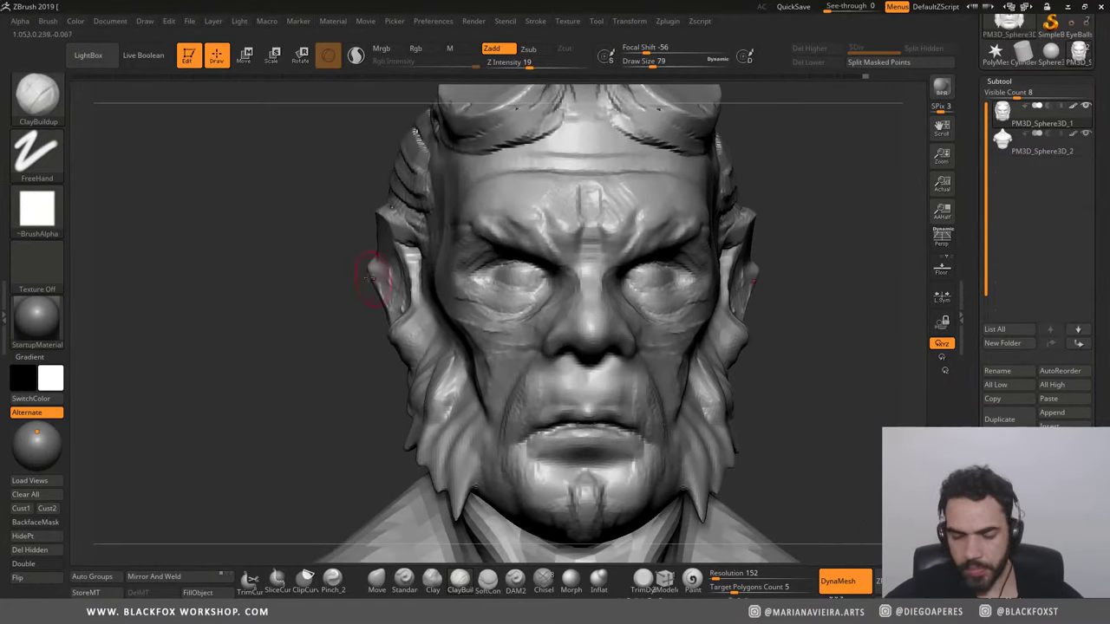
mouse_move(236, 280)
left_mouse_down("alt")
mouse_move(203, 310)
mouse_move(448, 254)
left_mouse_up("alt")
mouse_move(484, 307)
left_mouse_down()
mouse_move(449, 317)
mouse_move(514, 328)
mouse_move(449, 312)
left_mouse_up()
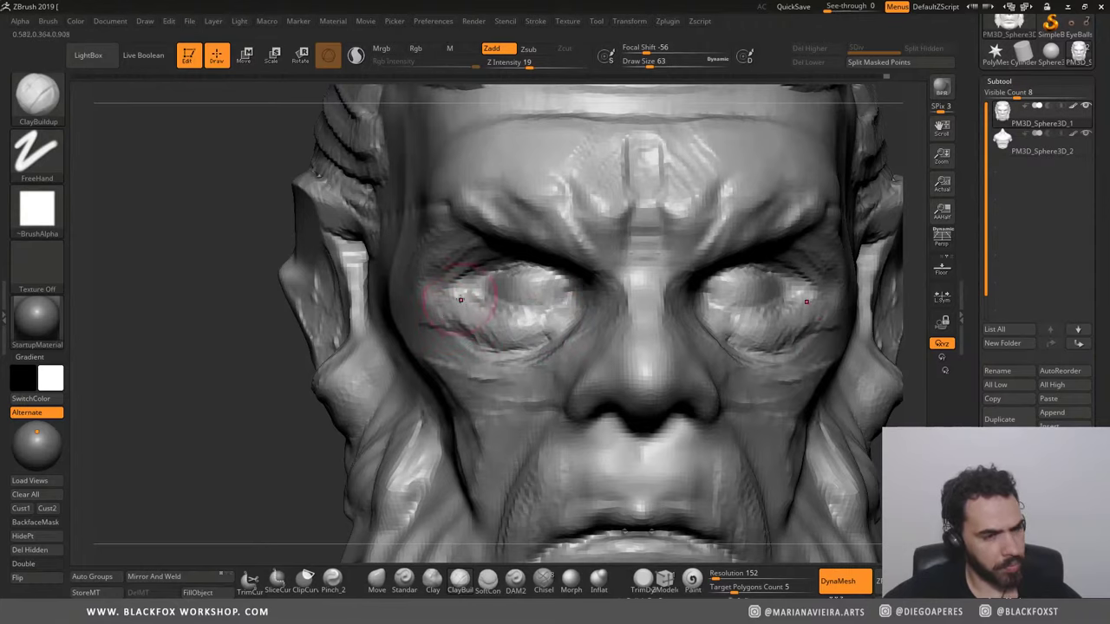
key("f")
mouse_move(171, 174)
left_mouse_down()
mouse_move(203, 220)
mouse_move(295, 232)
left_mouse_up()
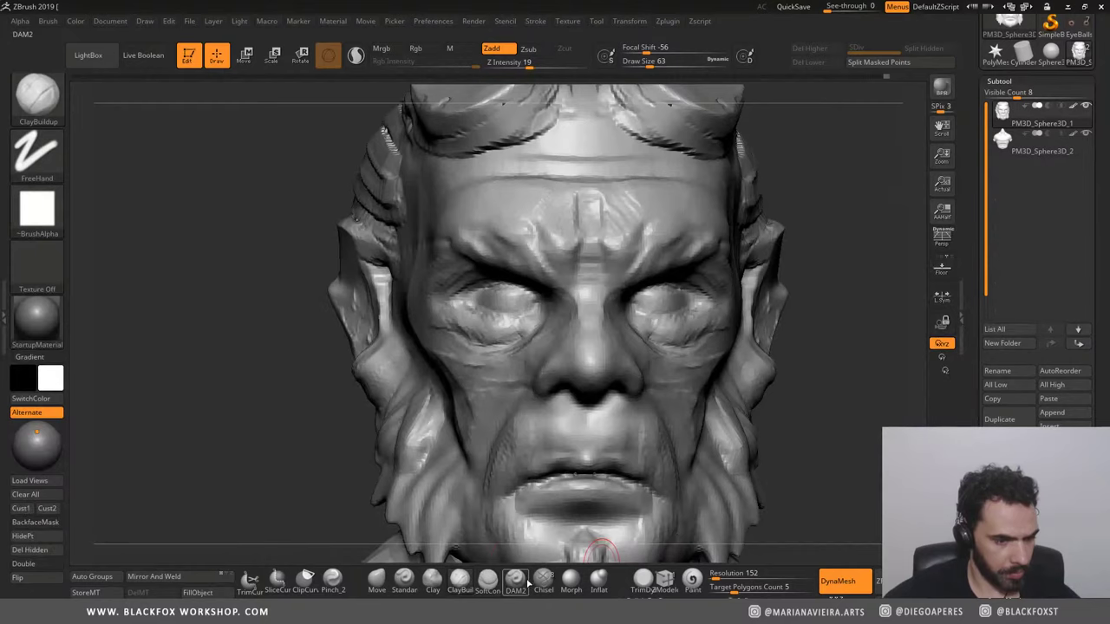
Step: Switch to the DAM2 brush at a smaller size to carve creases around the eyes
left_click(516, 579)
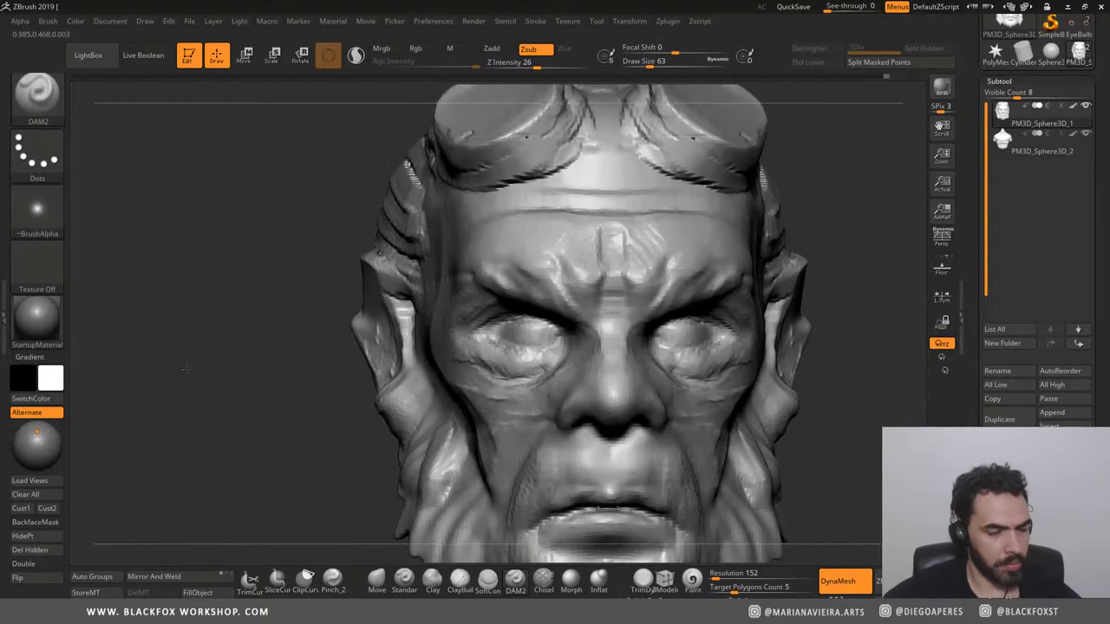
left_click_drag(138, 307, 507, 359, "alt")
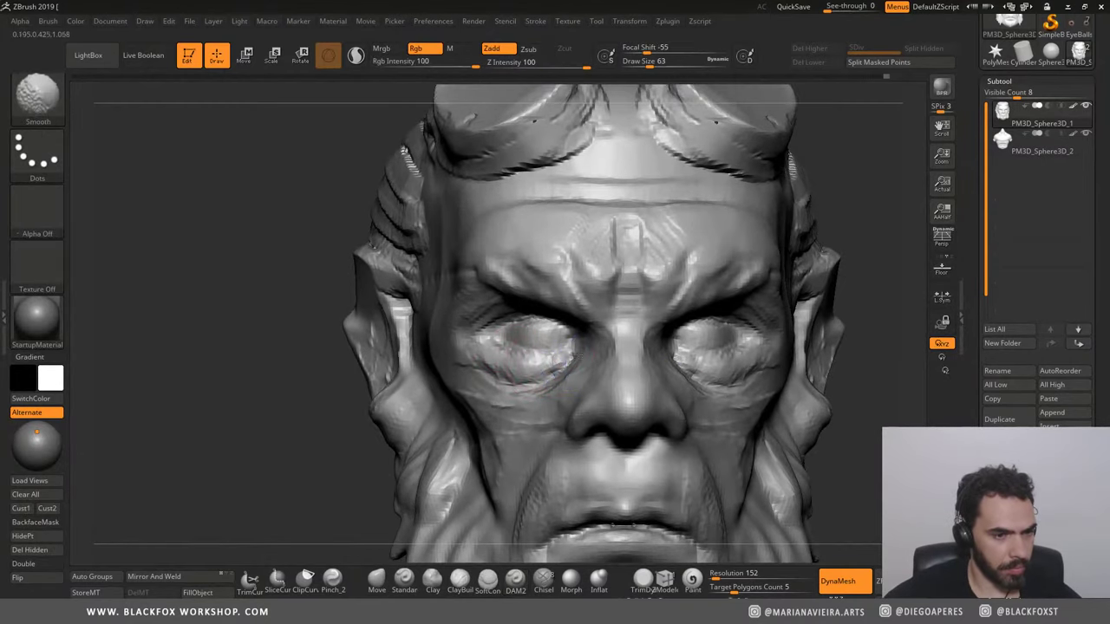
key("bracketleft")
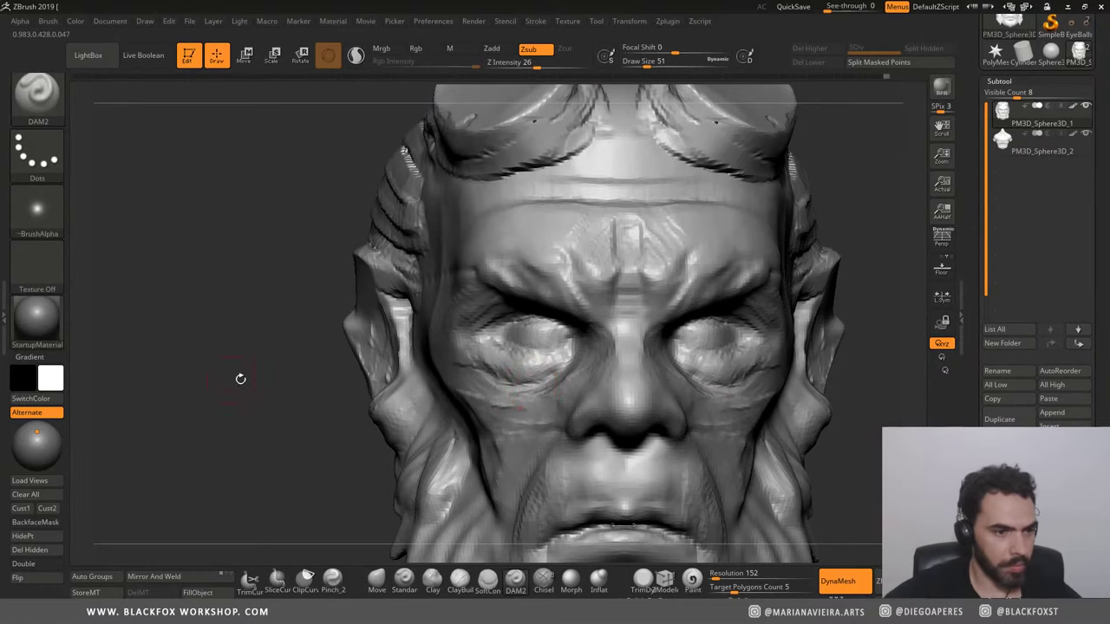
left_click_drag(240, 379, 497, 330)
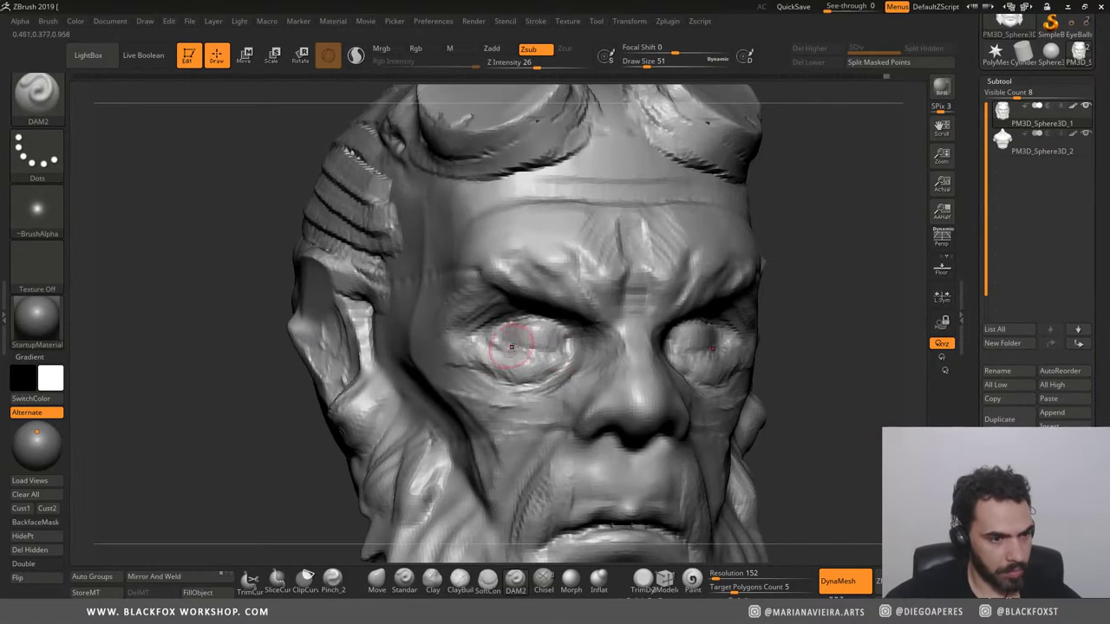
Step: Return to ClayBuildup at draw size 51 and re-sculpt the left lower lid
left_click(458, 579)
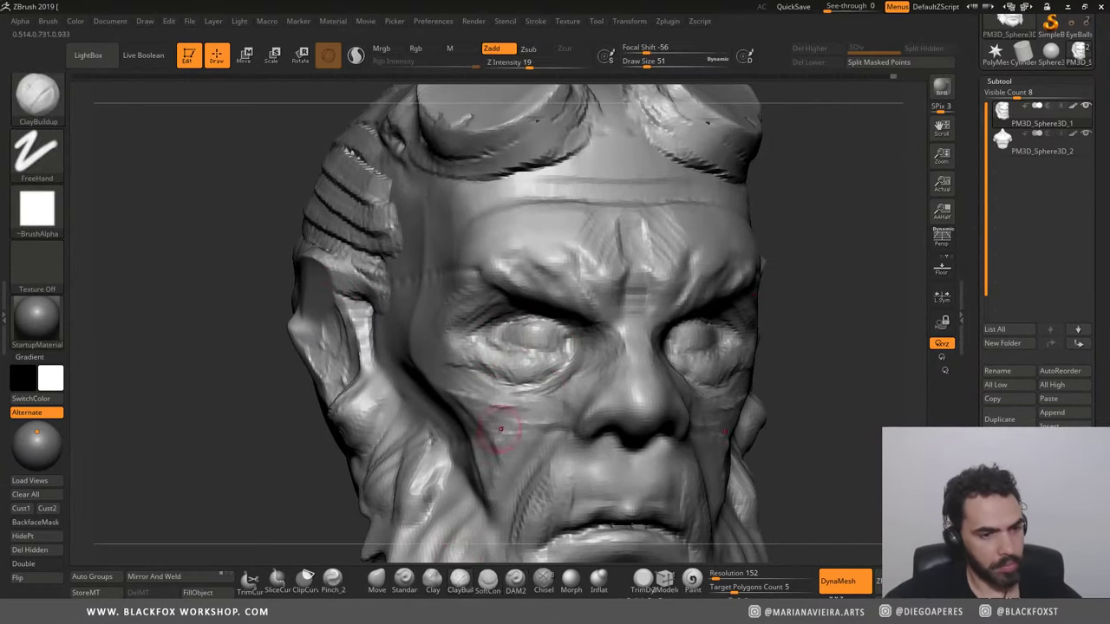
key("ctrl")
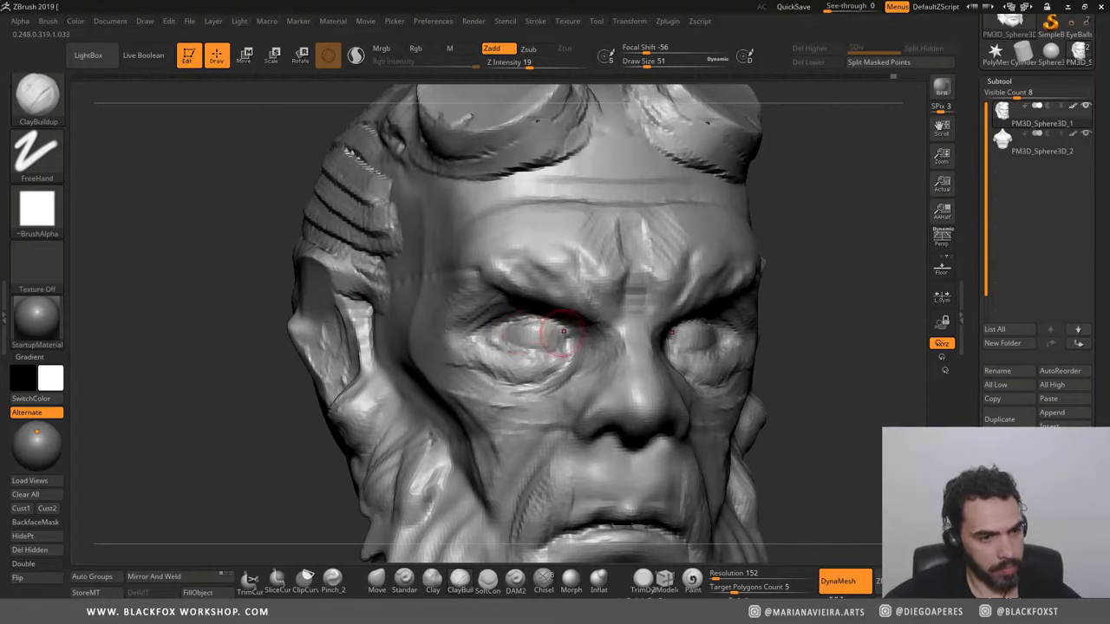
left_click_drag(513, 325, 540, 323)
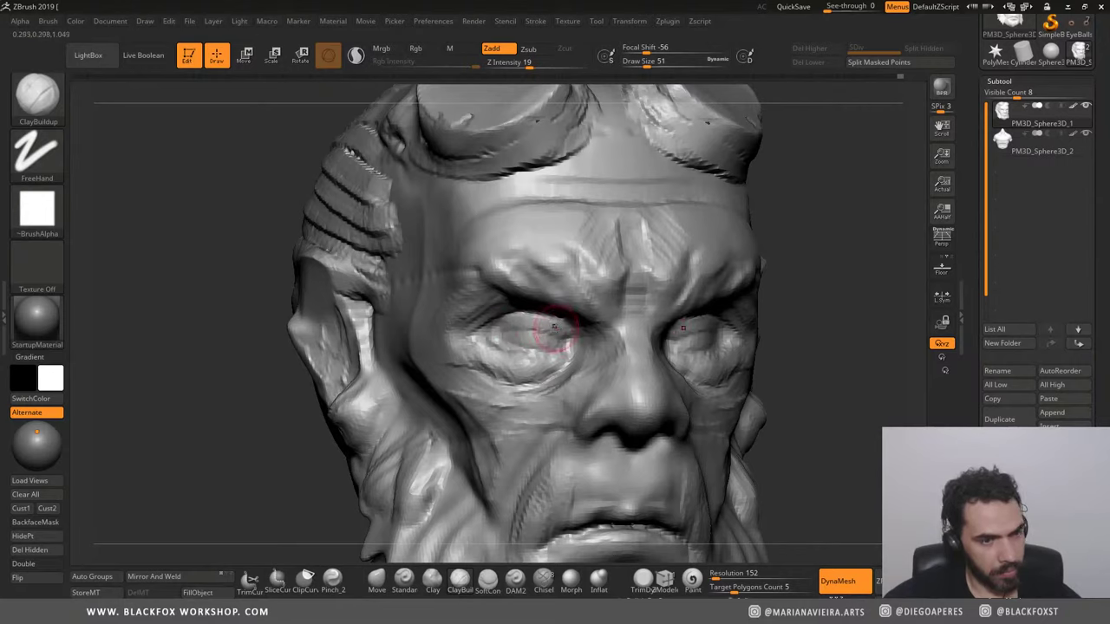
left_click_drag(91, 202, 114, 206, "shift")
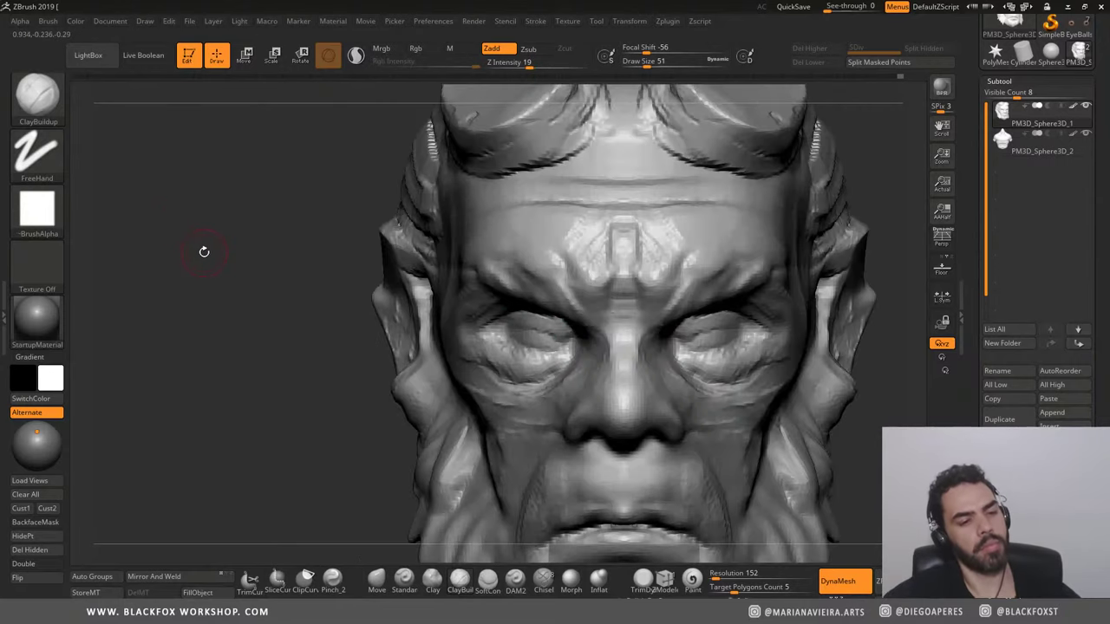
mouse_move(204, 252)
left_mouse_down("alt")
mouse_move(213, 287)
mouse_move(153, 257)
mouse_move(304, 217)
left_mouse_up("alt")
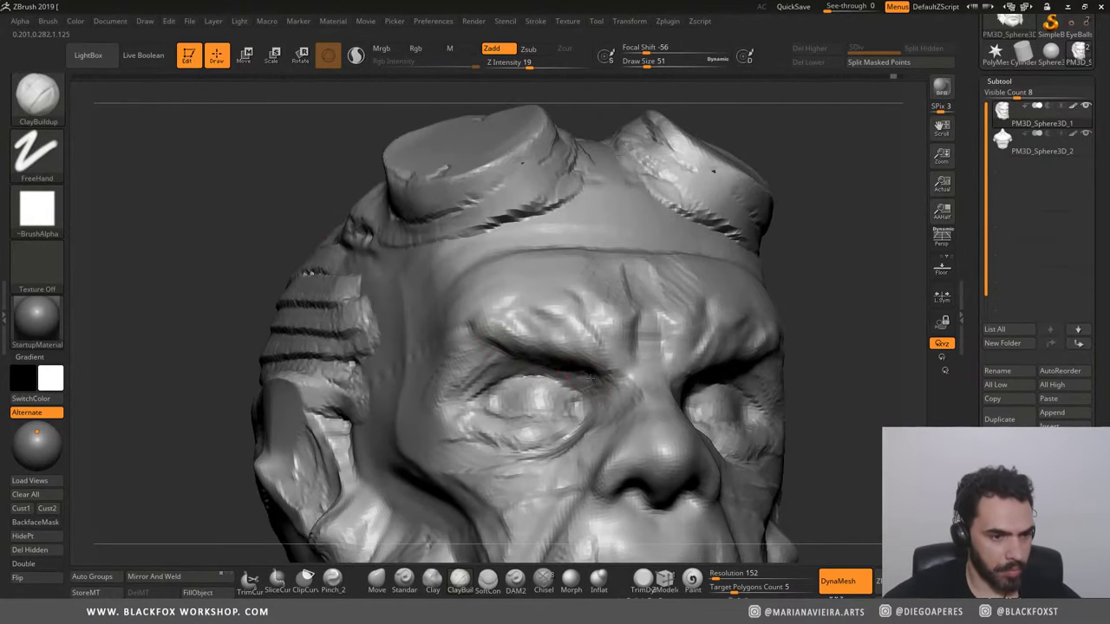
Step: Reshape the furrow between the brows with ClayBuildup and smooth the forehead
left_click_drag(167, 235, 209, 236)
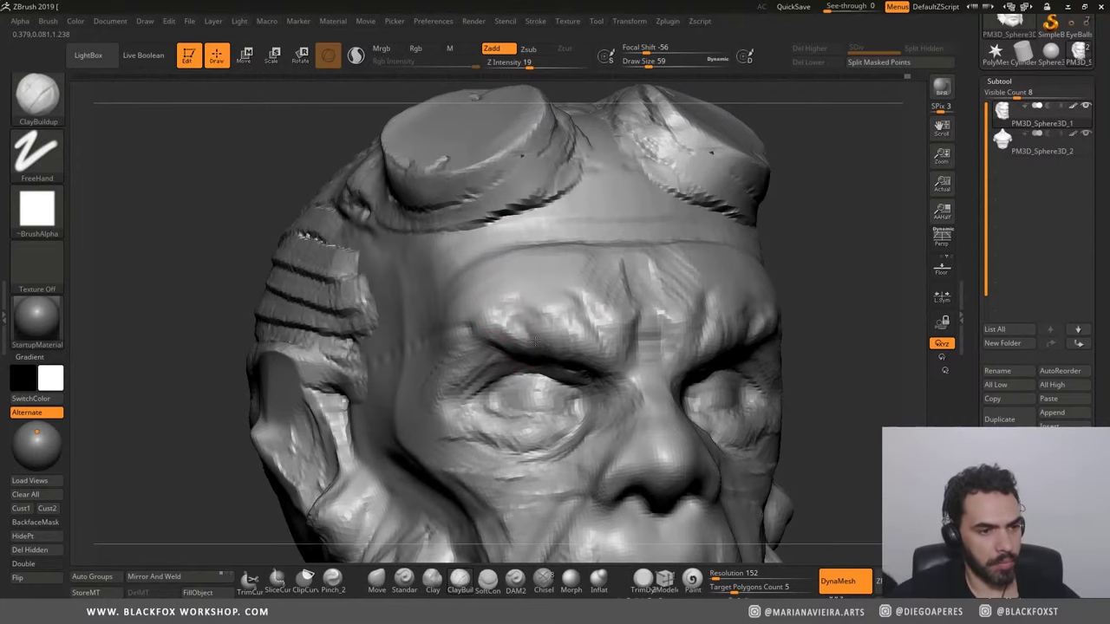
left_click_drag(154, 206, 398, 173)
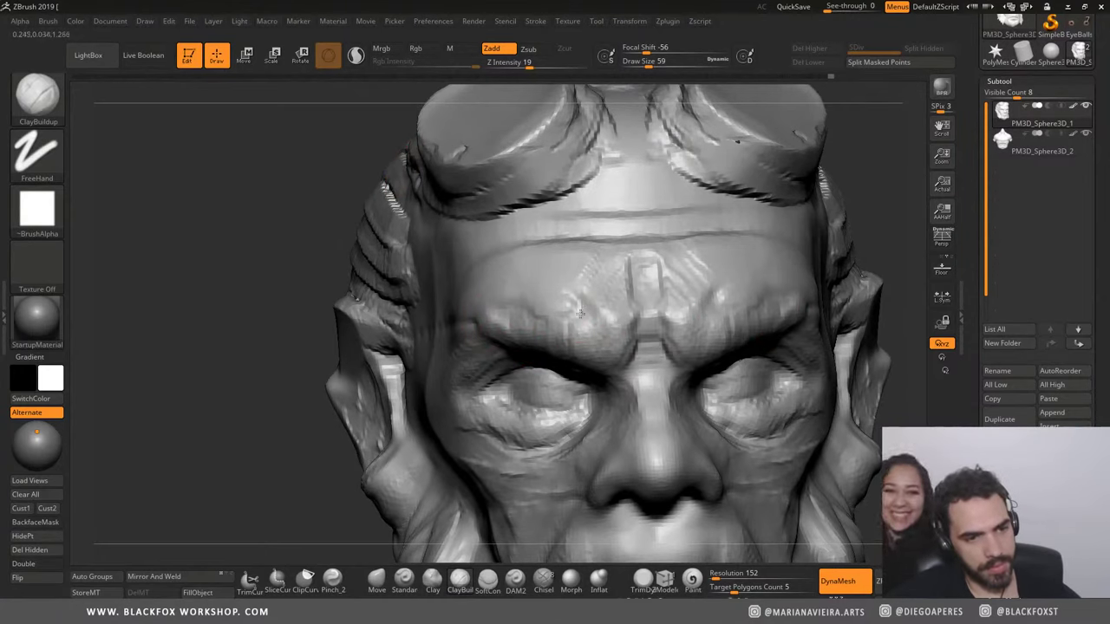
mouse_move(607, 309)
left_mouse_down()
mouse_move(632, 322)
mouse_move(607, 317)
left_mouse_up()
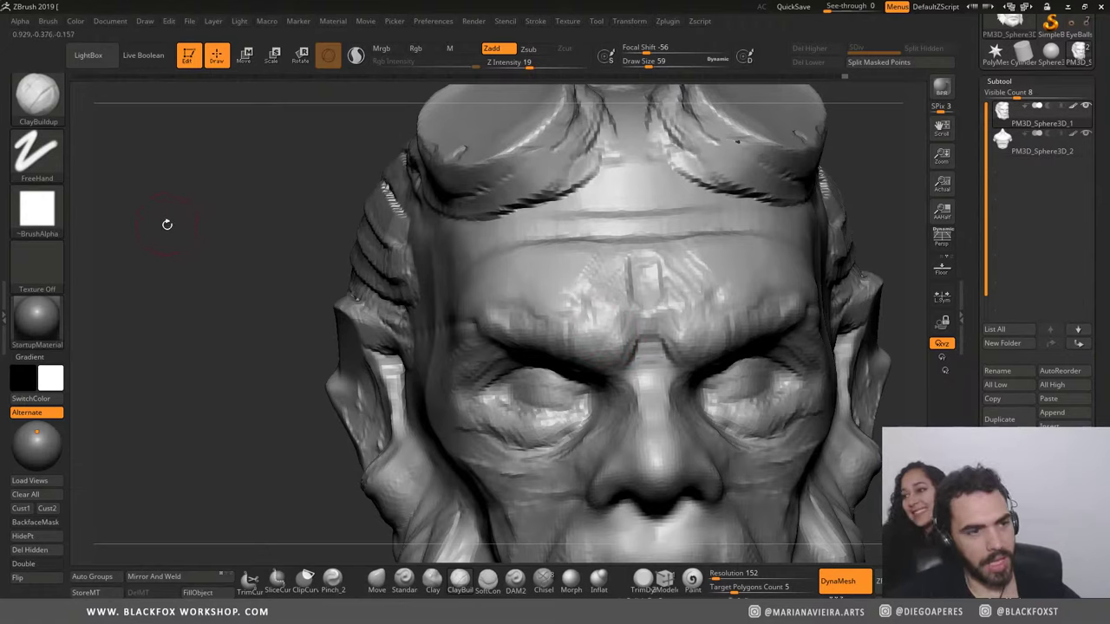
mouse_move(167, 225)
left_mouse_down("alt")
mouse_move(196, 206)
mouse_move(247, 266)
mouse_move(207, 281)
mouse_move(179, 324)
left_mouse_up("alt")
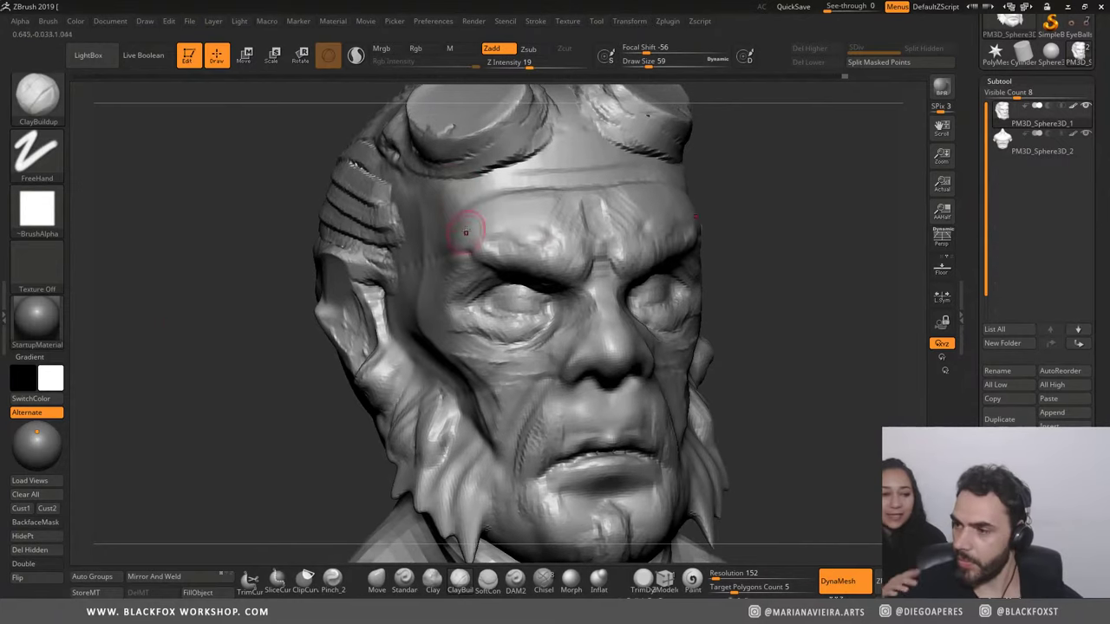
mouse_move(153, 193)
left_mouse_down()
mouse_move(131, 225)
mouse_move(346, 89)
left_mouse_up()
mouse_move(515, 240)
left_mouse_down()
mouse_move(529, 189)
mouse_move(438, 201)
left_mouse_up()
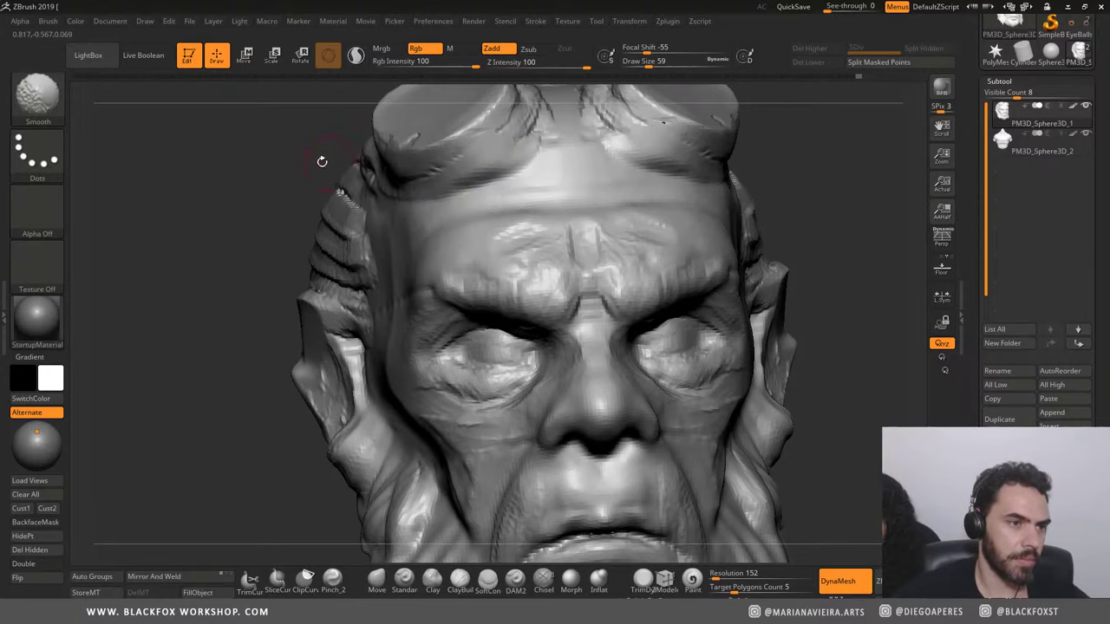
Step: Deepen the upper eyelid crease
mouse_move(317, 162)
left_mouse_down("alt")
mouse_move(217, 154)
mouse_move(266, 206)
mouse_move(261, 276)
mouse_move(295, 236)
left_mouse_up("alt")
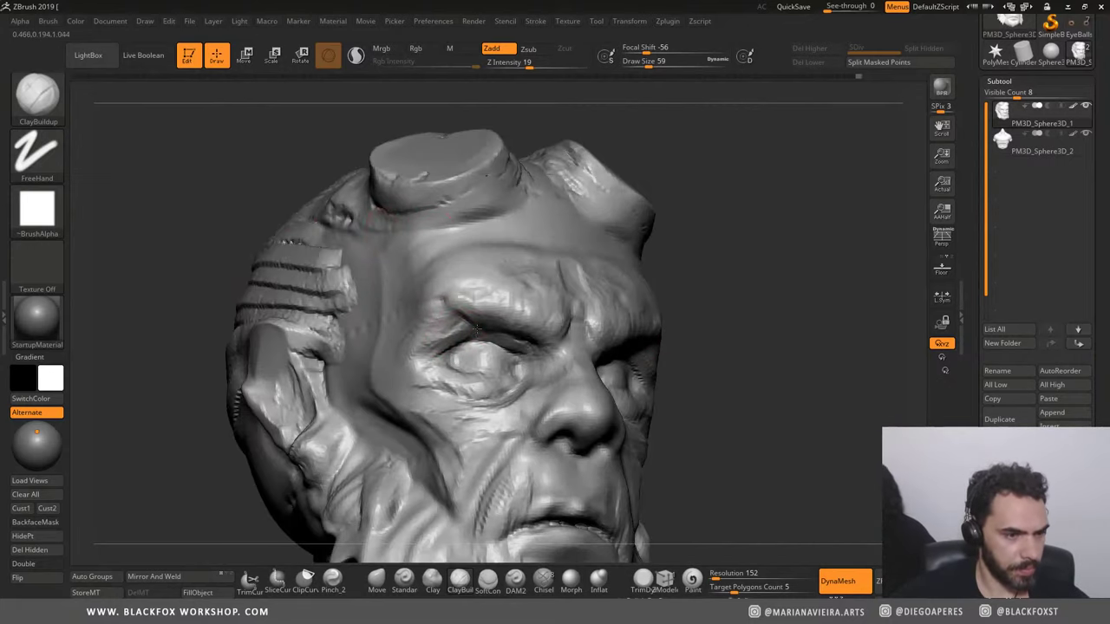
mouse_move(441, 335)
left_mouse_down()
mouse_move(495, 334)
mouse_move(456, 336)
left_mouse_up()
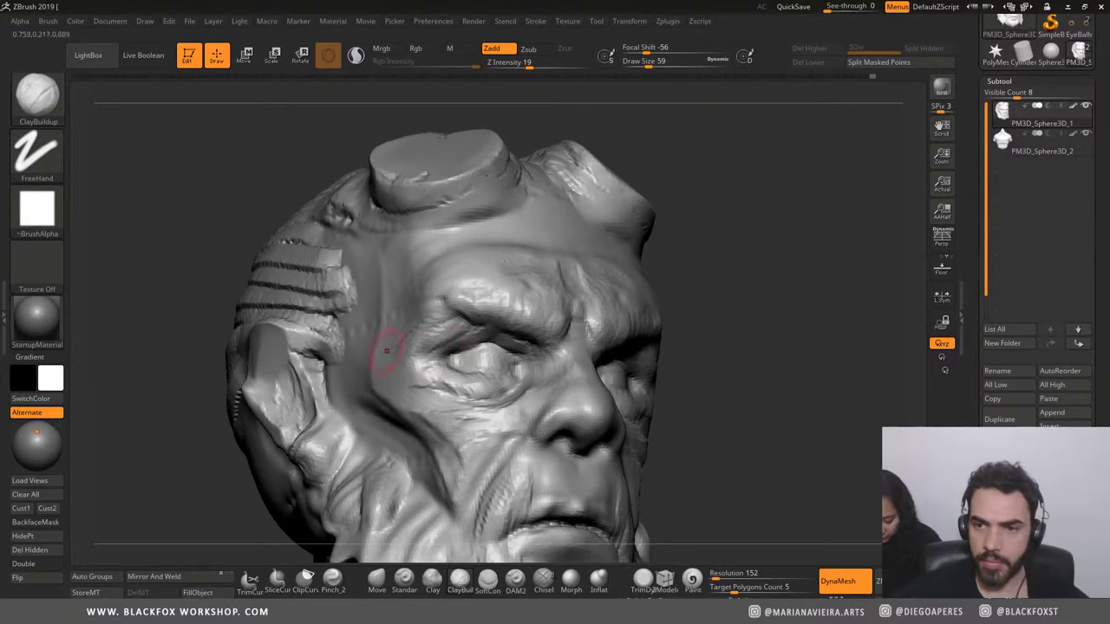
mouse_move(165, 332)
left_mouse_down()
mouse_move(182, 261)
mouse_move(263, 318)
mouse_move(317, 397)
mouse_move(254, 411)
mouse_move(548, 423)
left_mouse_up()
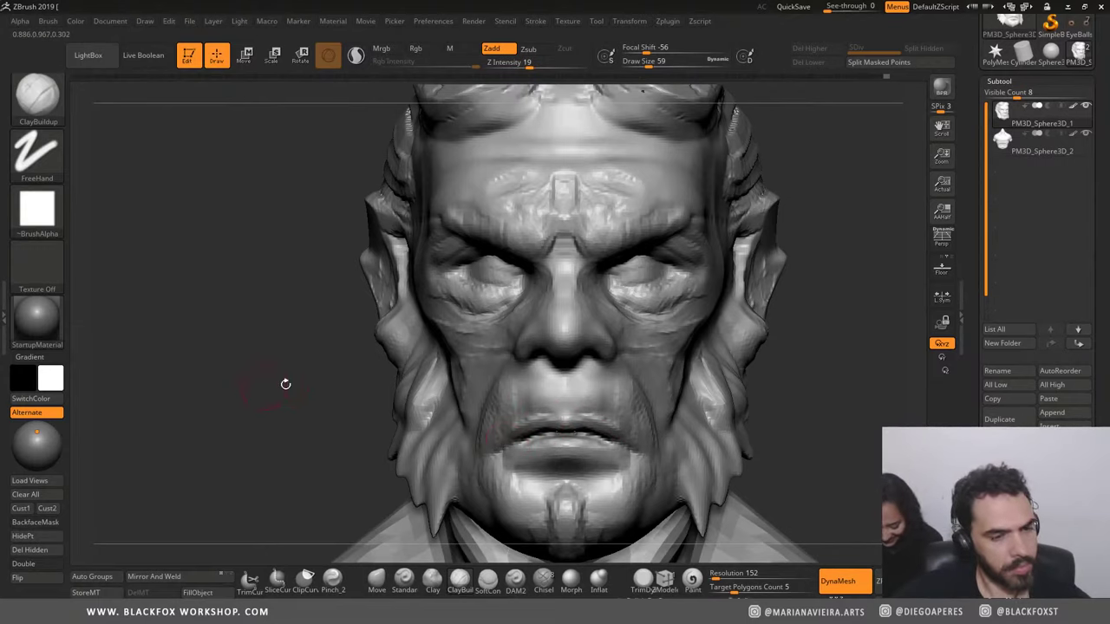
mouse_move(285, 384)
left_mouse_down("alt")
mouse_move(209, 327)
mouse_move(248, 278)
left_mouse_up("alt")
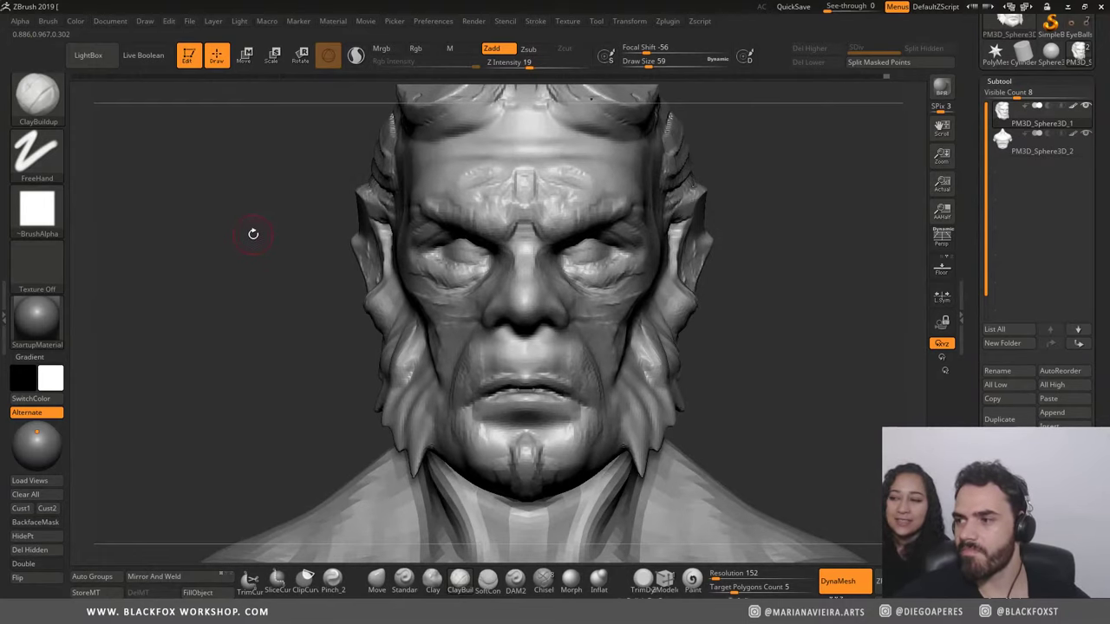
mouse_move(156, 260)
left_mouse_down()
mouse_move(156, 317)
mouse_move(192, 333)
mouse_move(164, 365)
mouse_move(217, 389)
left_mouse_up()
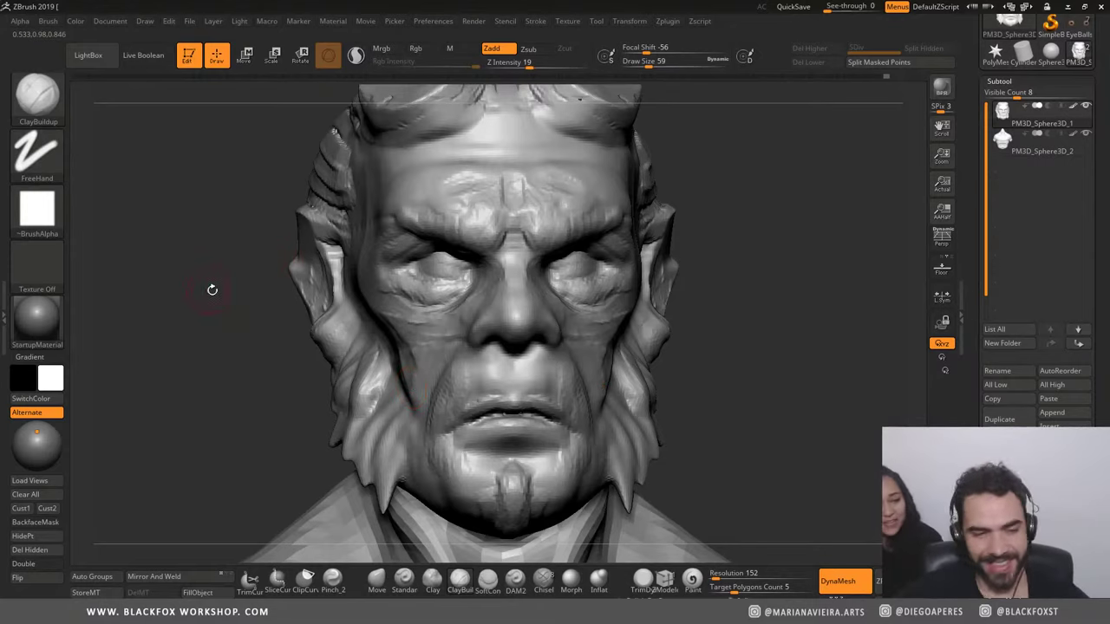
left_click_drag(194, 344, 627, 356)
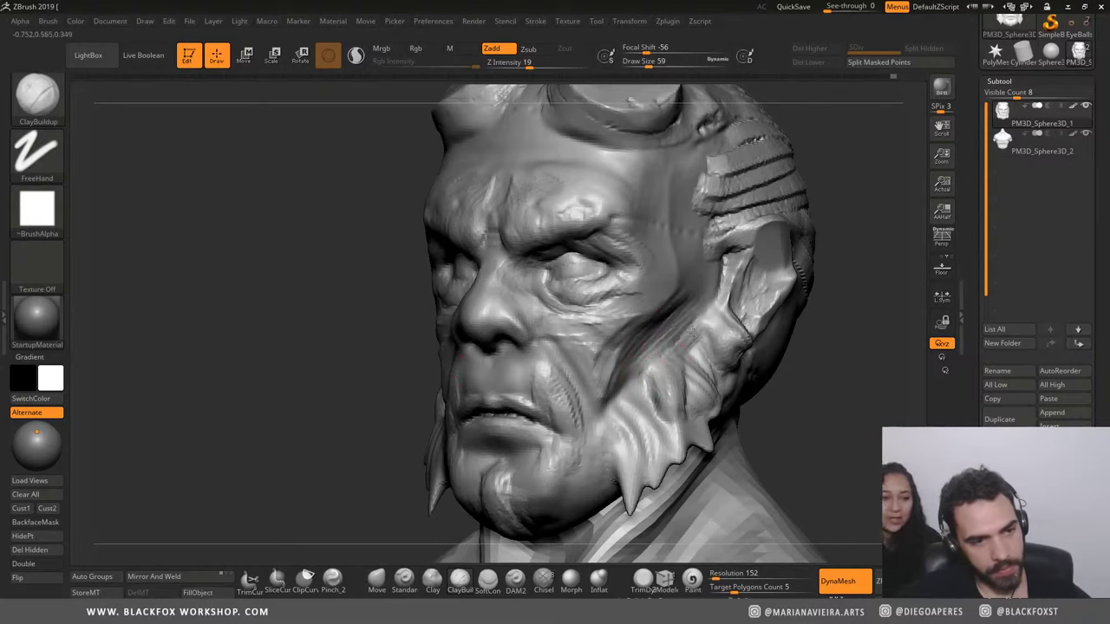
left_click_drag(235, 334, 219, 335, "shift")
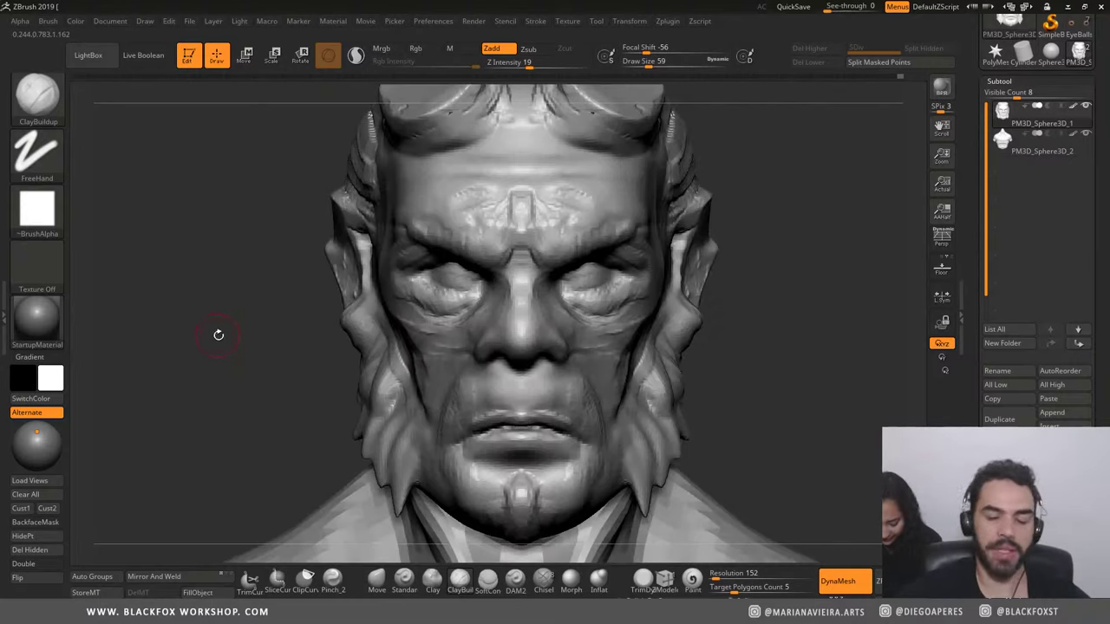
mouse_move(114, 316)
left_mouse_down()
mouse_move(186, 349)
mouse_move(339, 327)
left_mouse_up()
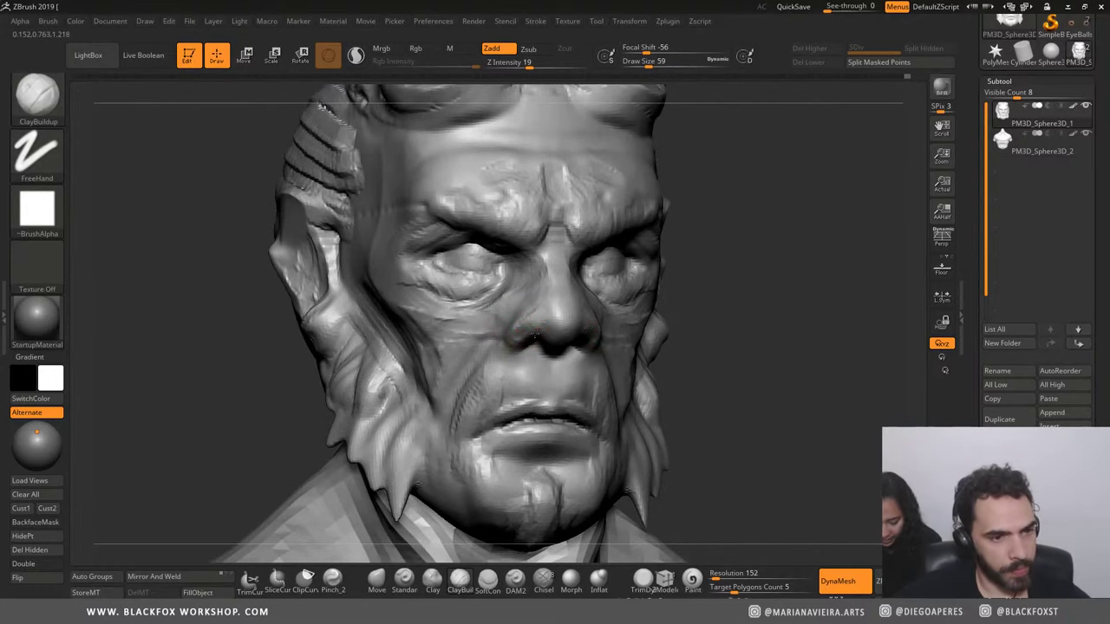
left_click_drag(243, 338, 193, 355)
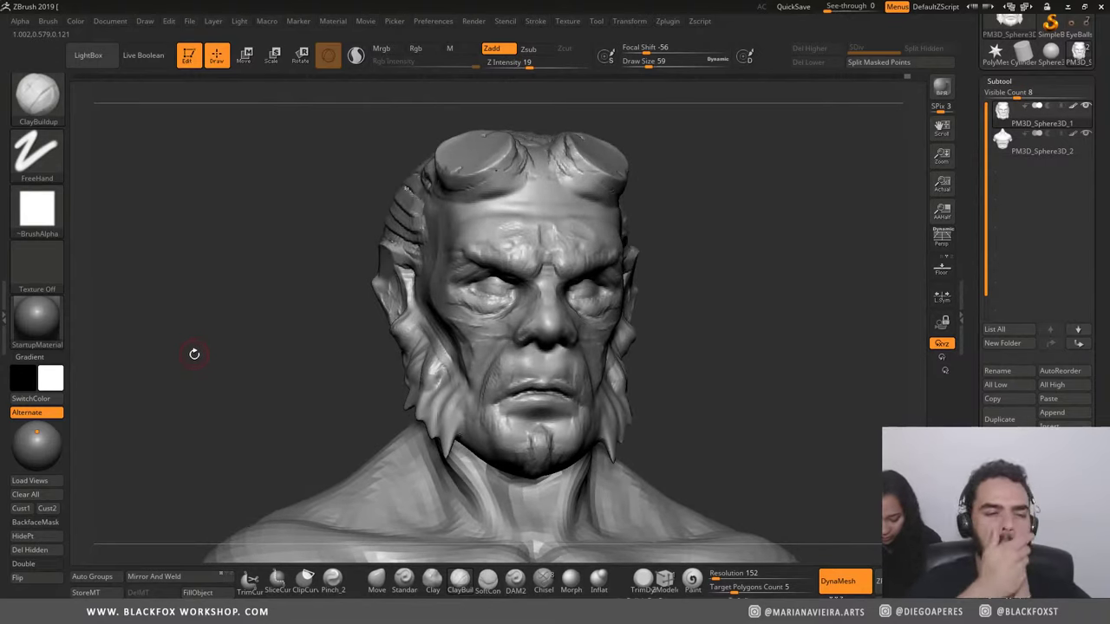
mouse_move(218, 216)
left_mouse_down()
mouse_move(171, 322)
mouse_move(219, 303)
left_mouse_up()
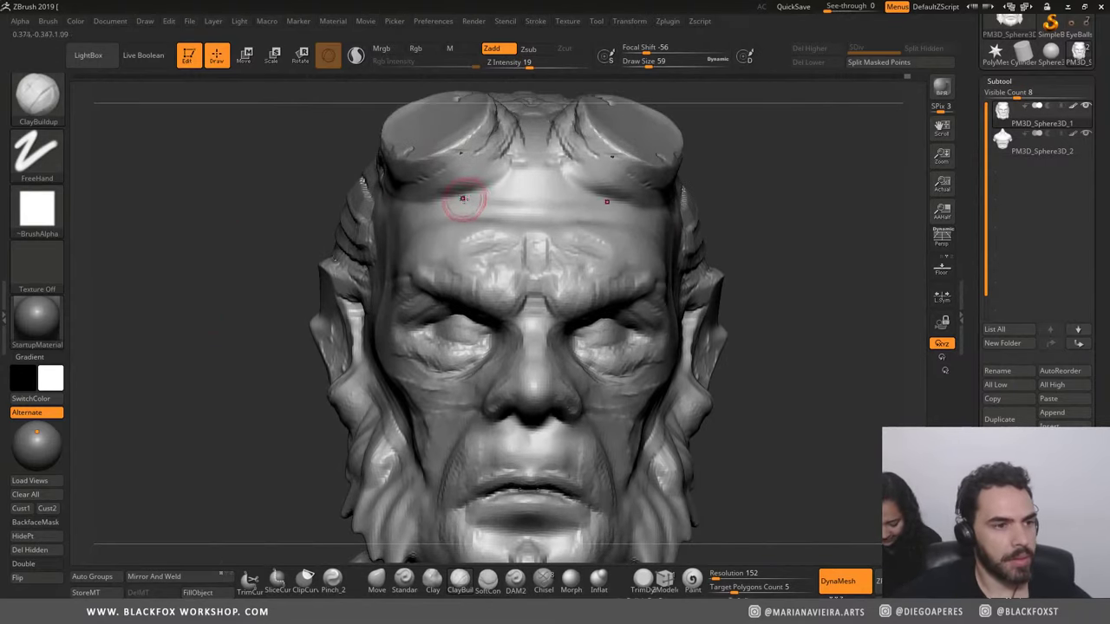
mouse_move(449, 217)
left_mouse_down()
mouse_move(472, 206)
mouse_move(481, 178)
mouse_move(463, 205)
mouse_move(407, 218)
mouse_move(485, 182)
left_mouse_up()
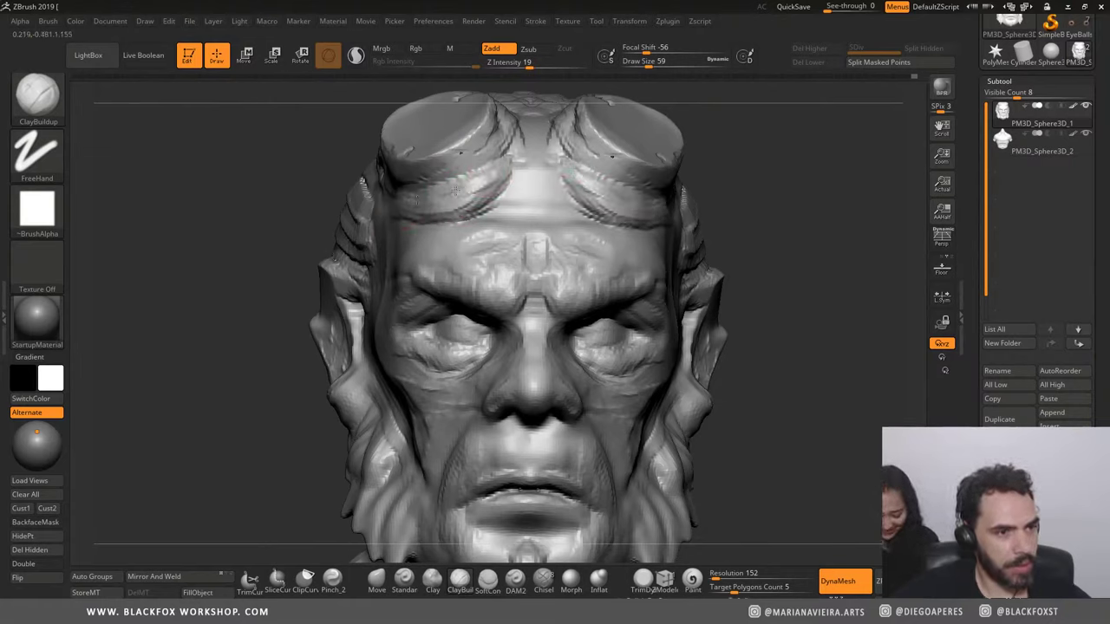
mouse_move(416, 204)
left_mouse_down()
mouse_move(509, 177)
mouse_move(490, 202)
left_mouse_up()
left_click_drag(516, 165, 399, 212)
mouse_move(499, 139)
left_mouse_down()
mouse_move(416, 195)
mouse_move(434, 178)
mouse_move(477, 178)
mouse_move(417, 204)
left_mouse_up()
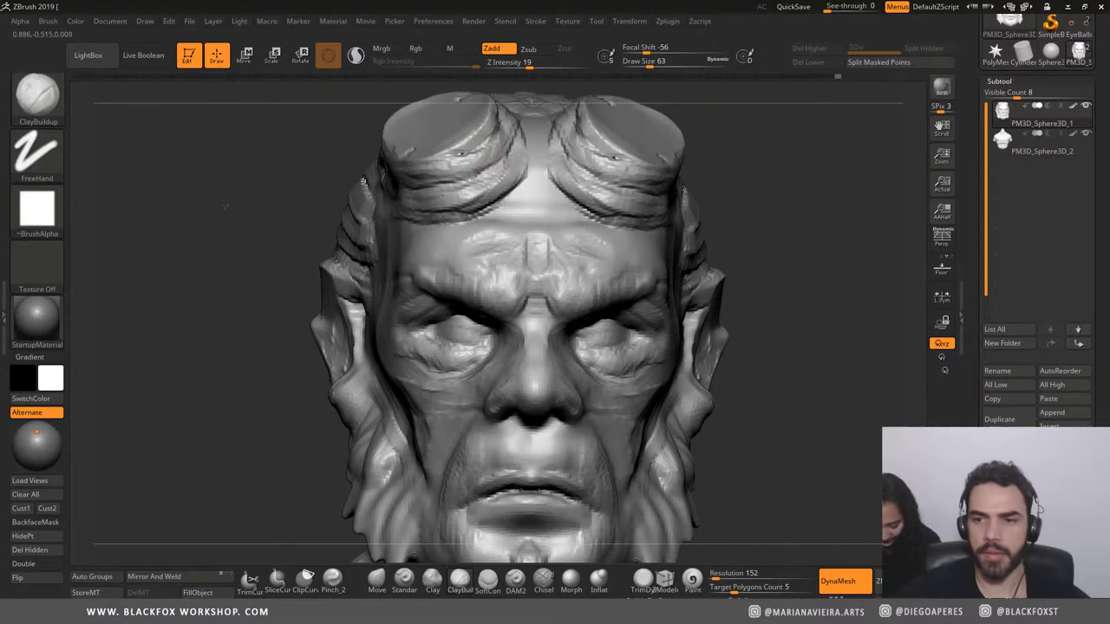
mouse_move(227, 226)
left_mouse_down("alt")
mouse_move(227, 190)
mouse_move(264, 257)
mouse_move(206, 242)
mouse_move(252, 260)
mouse_move(227, 256)
left_mouse_up("alt")
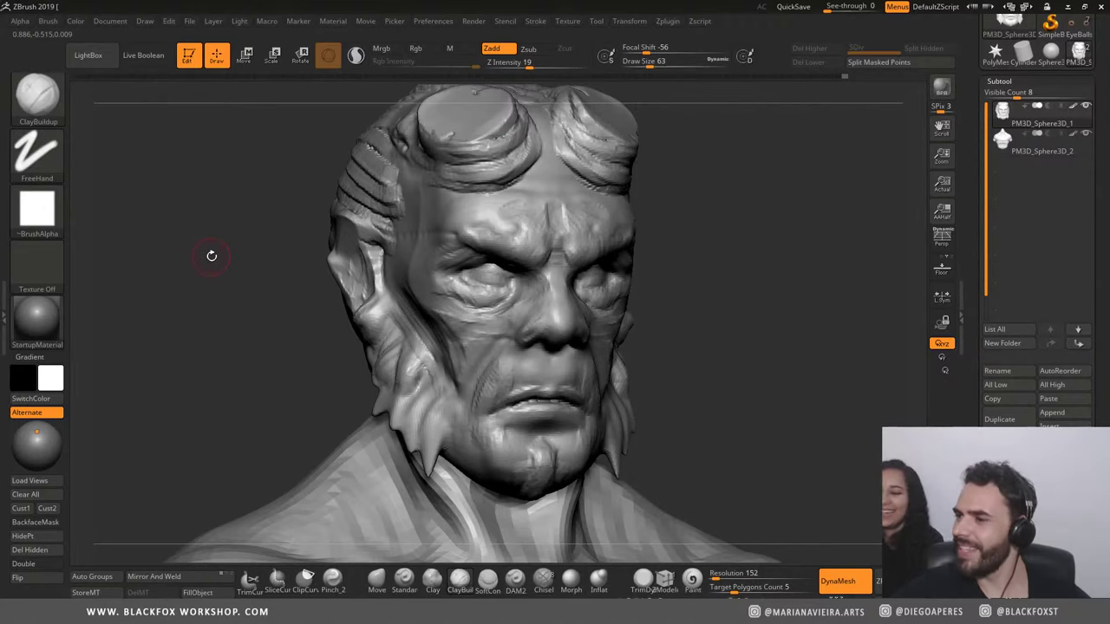
left_click_drag(79, 270, 147, 237)
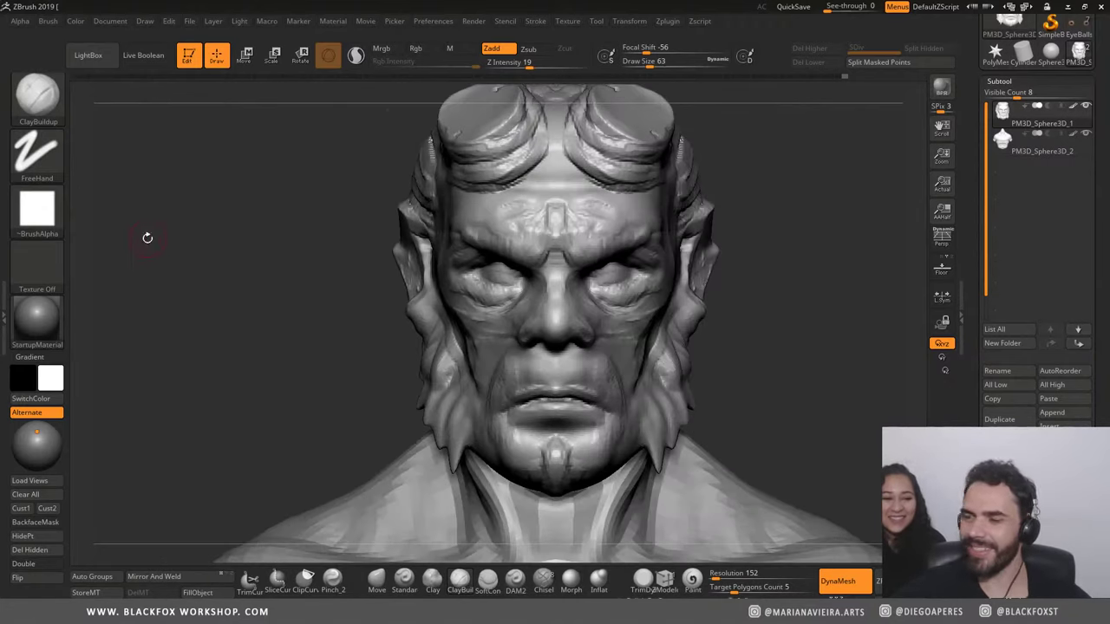
left_click_drag(155, 285, 355, 285)
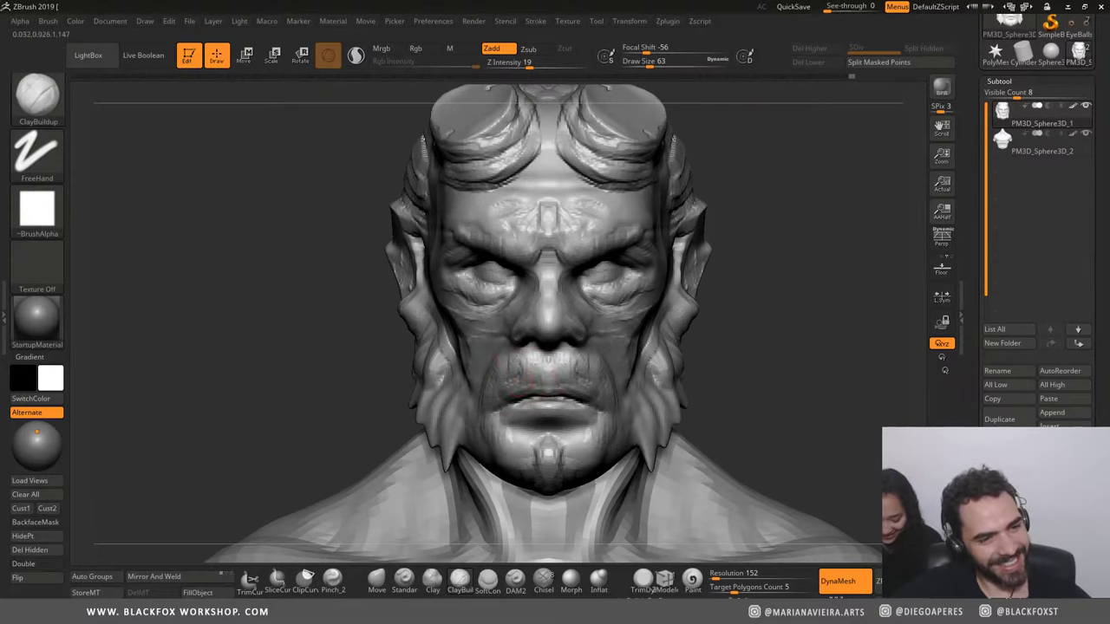
left_click_drag(257, 283, 290, 193, "alt")
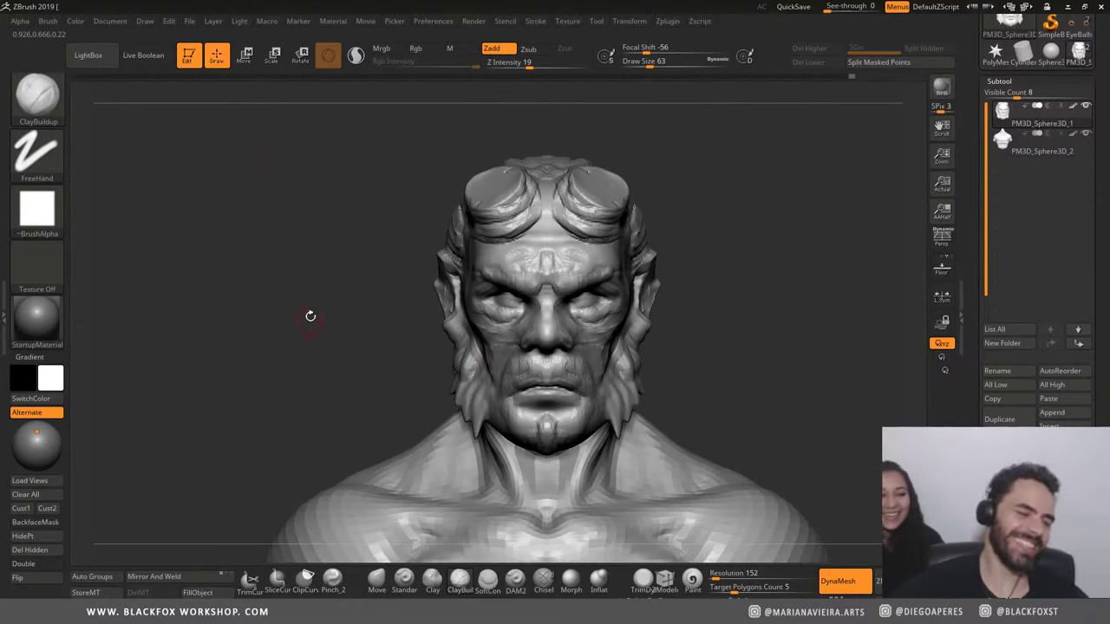
Step: Set the Move brush to size 430 and pull both horn stumps slightly inward
left_click(376, 580)
key("space")
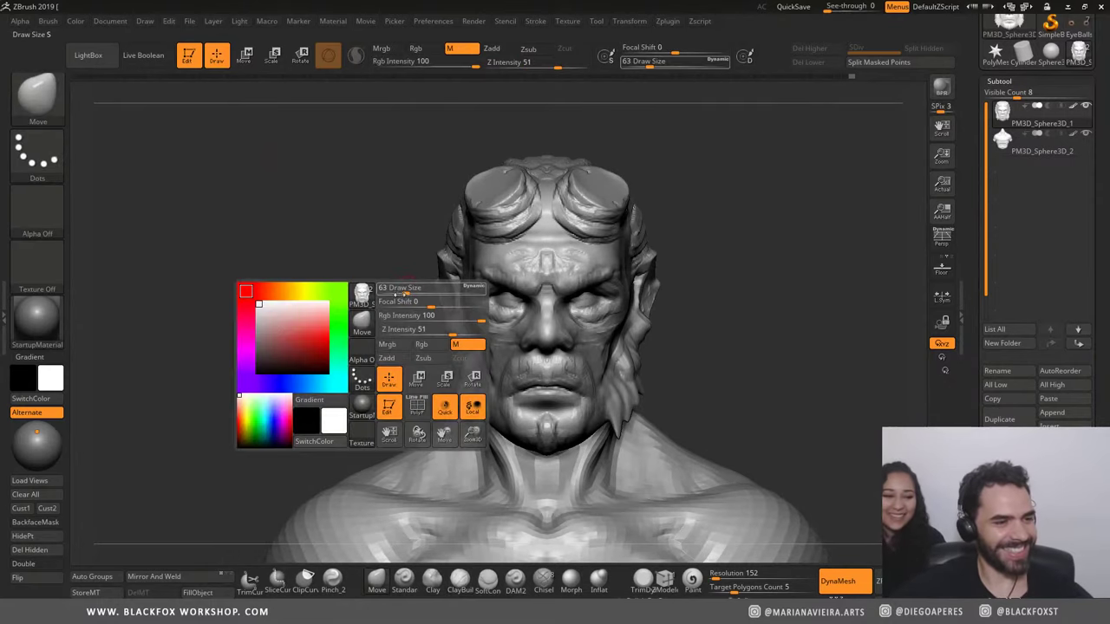
left_click_drag(418, 289, 448, 290)
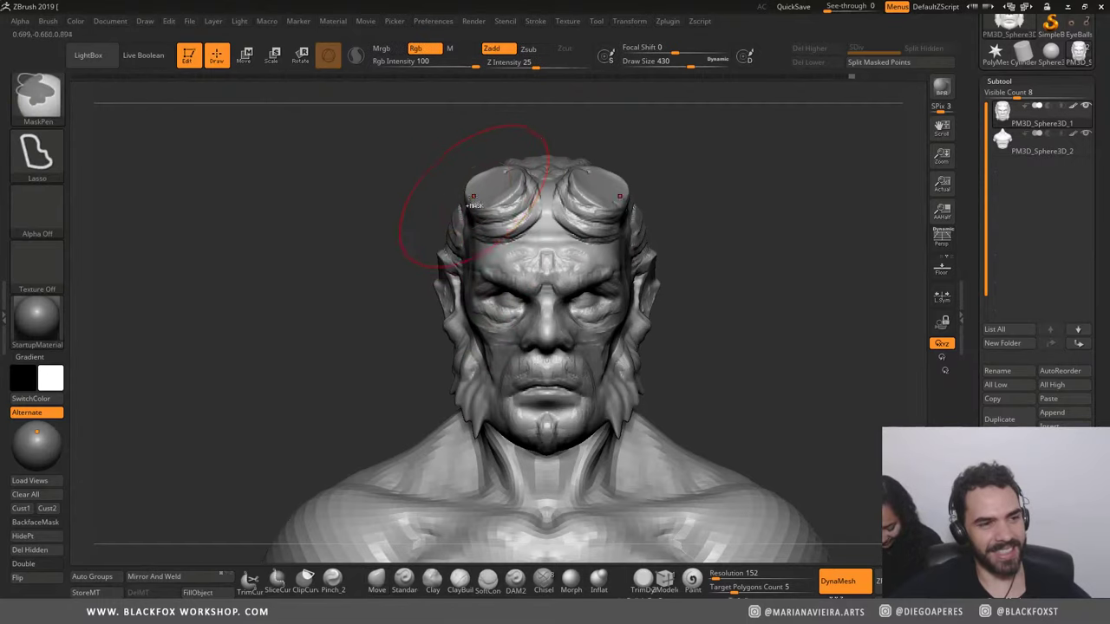
left_click_drag(468, 200, 481, 189)
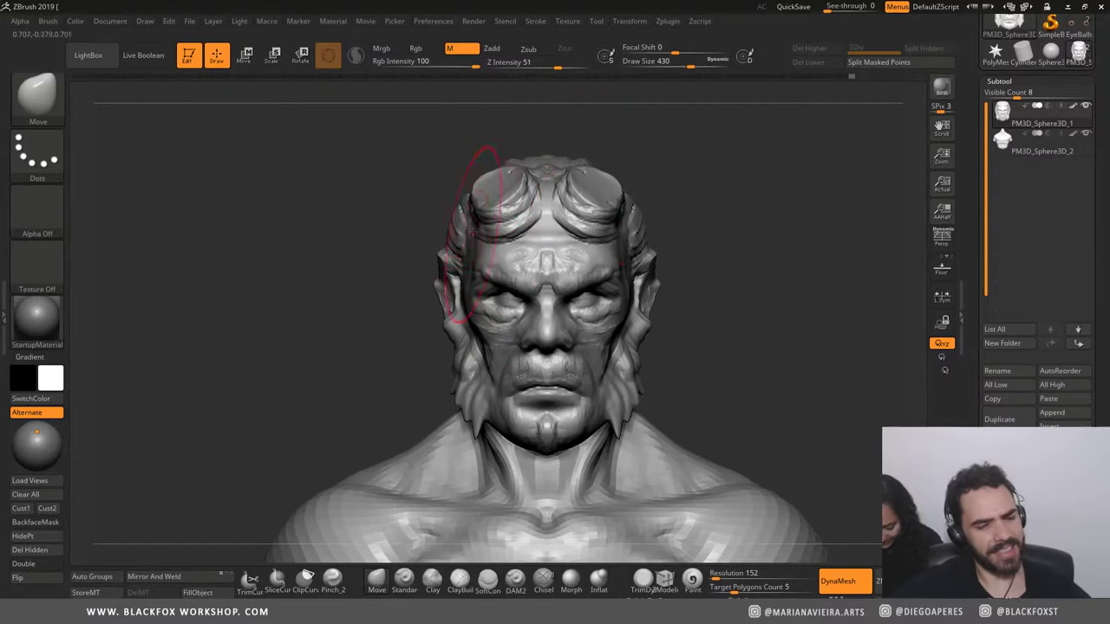
left_click_drag(257, 255, 396, 315)
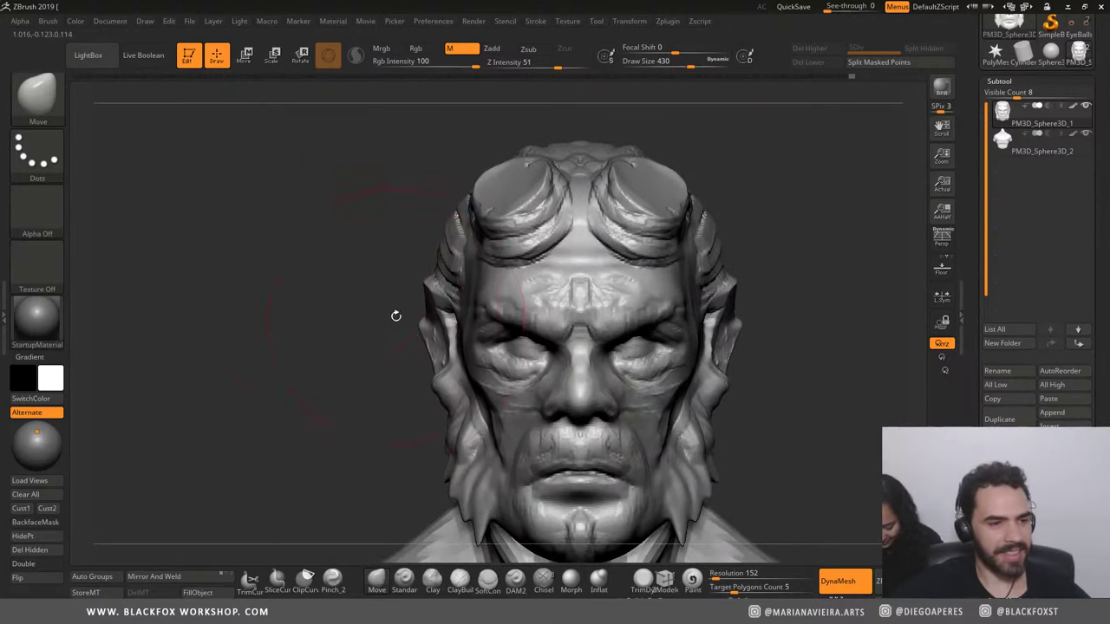
left_click_drag(285, 307, 286, 295)
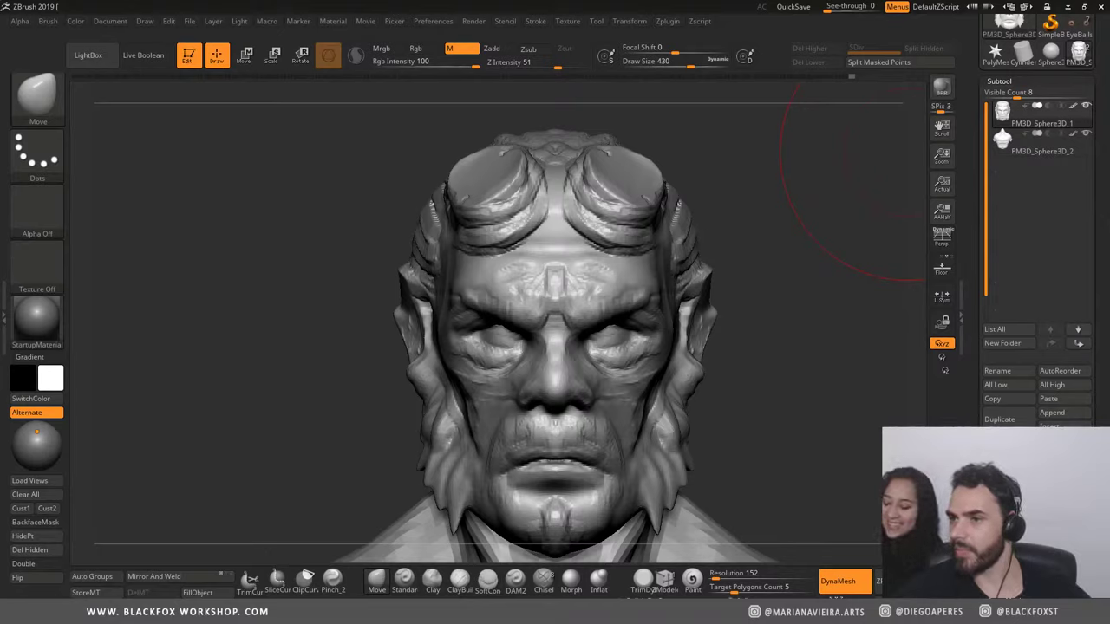
Step: Save the ZBrush project with Ctrl+S
key("ctrl+s")
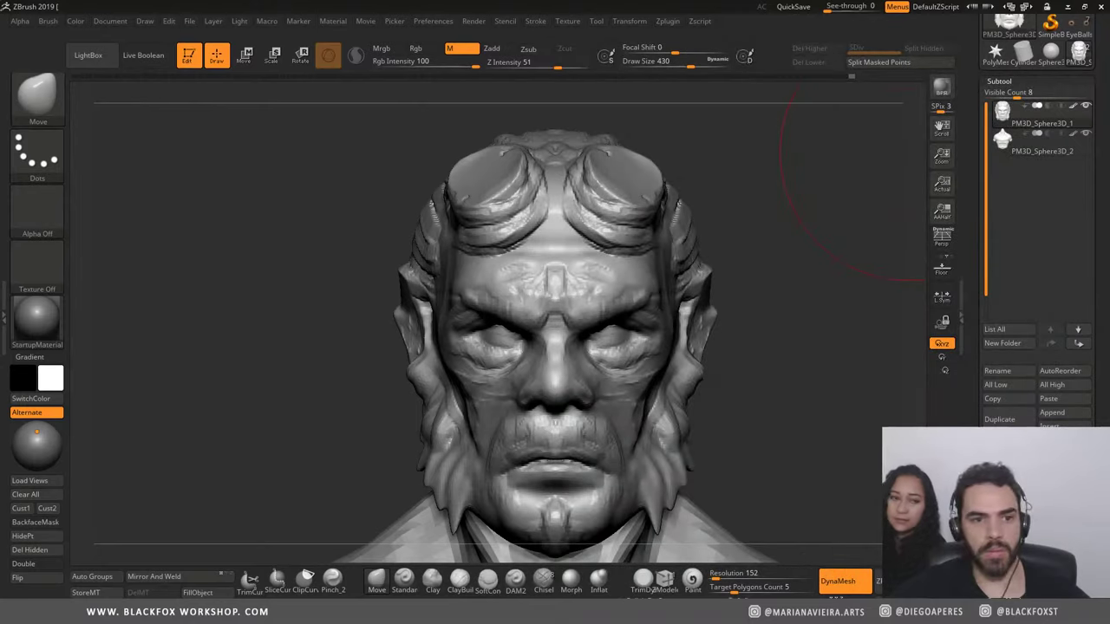
Step: Switch from the Foxit anatomy PDF back to the full-screen ZBrush sculpt
key("alt+Tab")
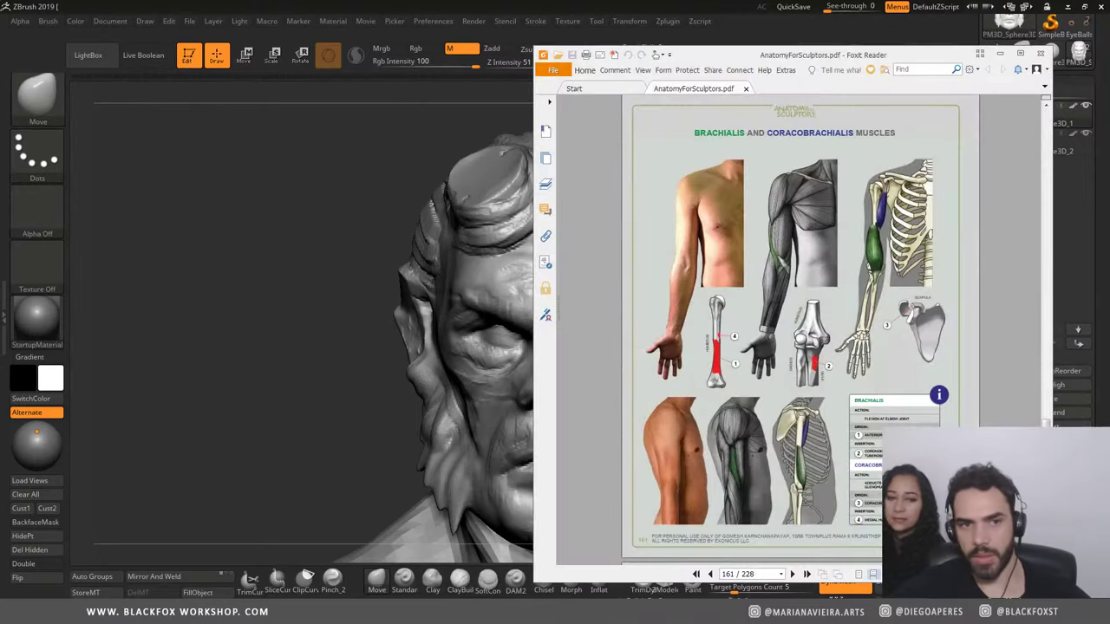
key("alt+Tab")
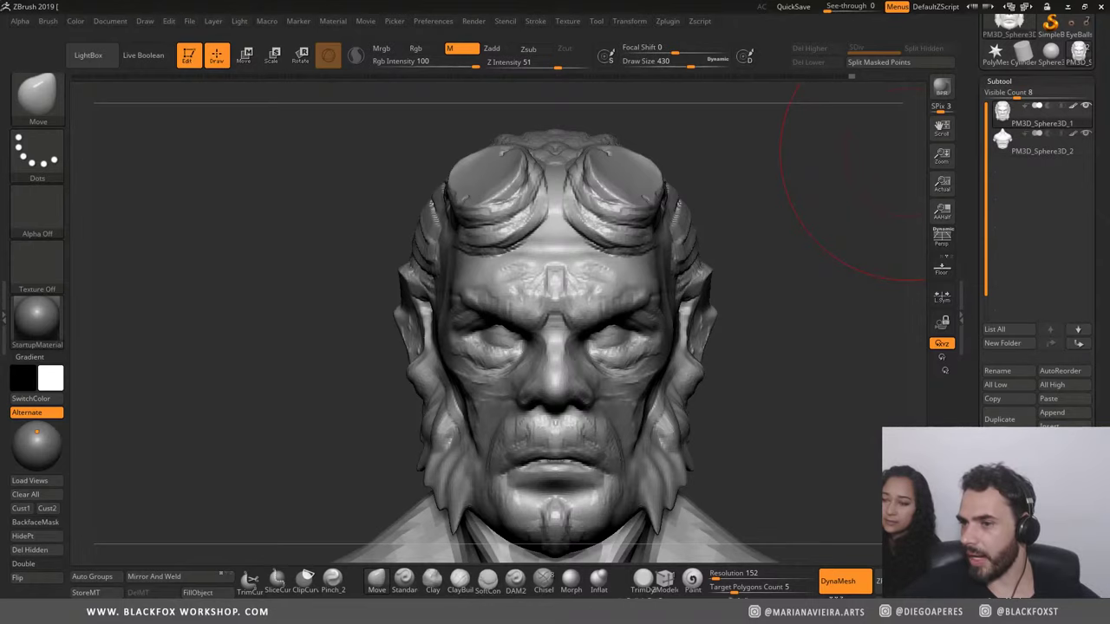
Step: Shrink the Move brush from 430 to 35 and rotate the head to inspect the face
mouse_move(287, 376)
left_mouse_down()
mouse_move(305, 369)
mouse_move(276, 317)
mouse_move(303, 328)
left_mouse_up()
key("space")
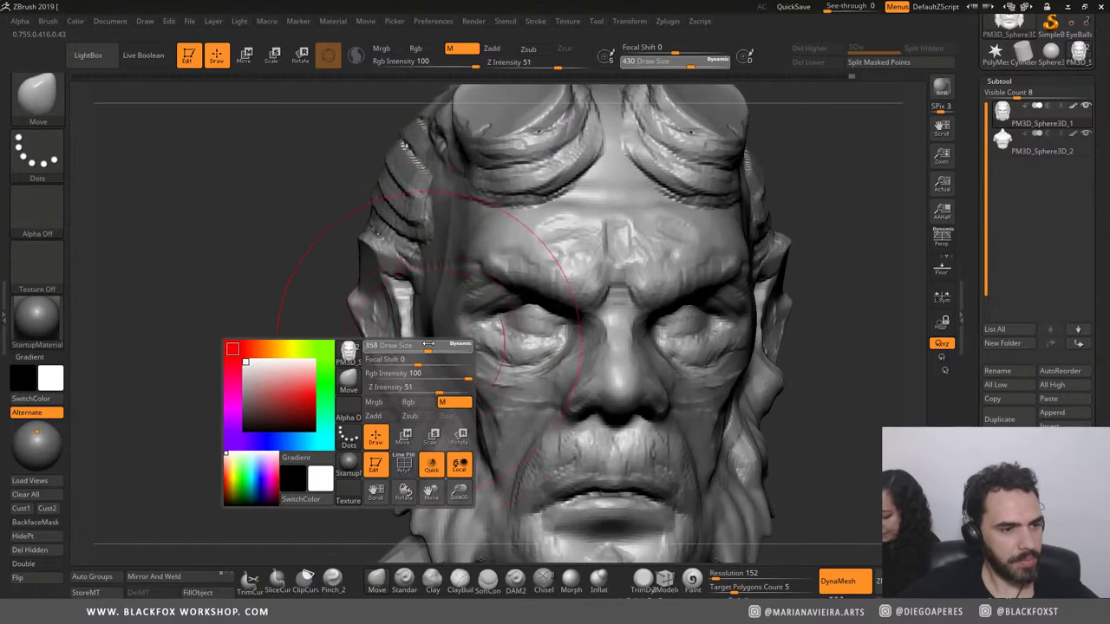
left_click_drag(428, 345, 373, 345)
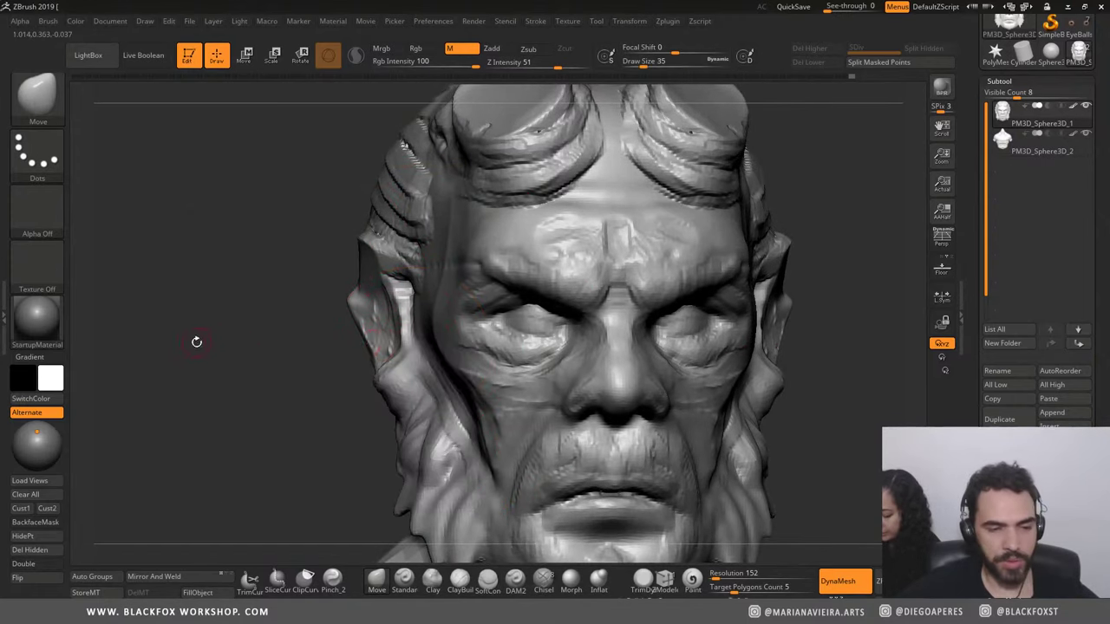
left_click_drag(196, 342, 217, 289)
left_click_drag(168, 333, 185, 332)
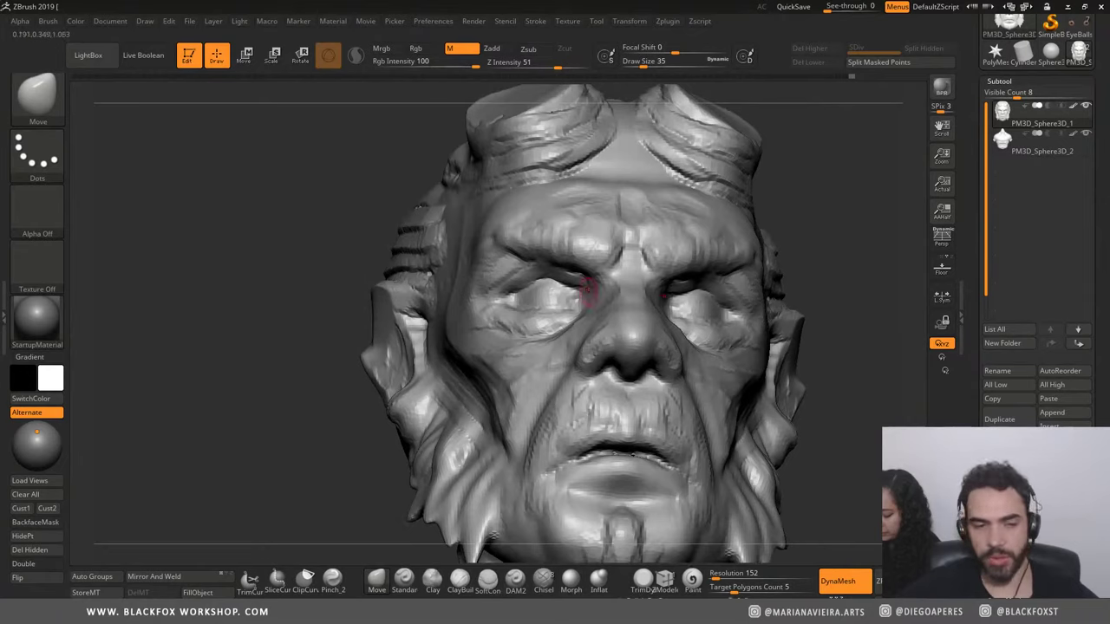
right_click_drag(572, 349, 579, 350)
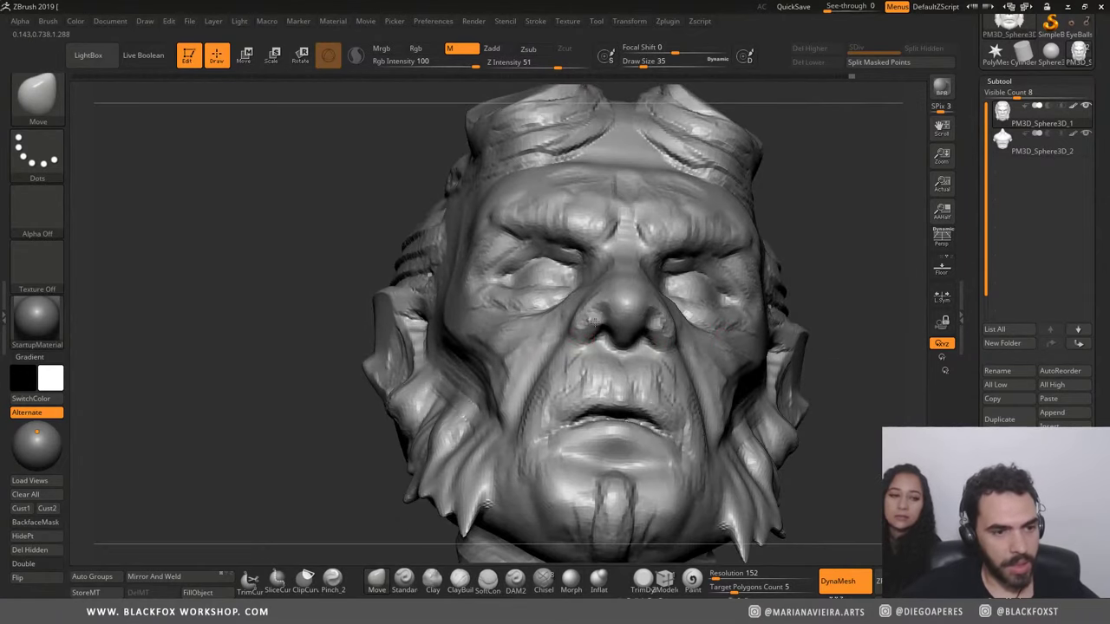
left_click_drag(262, 335, 246, 345)
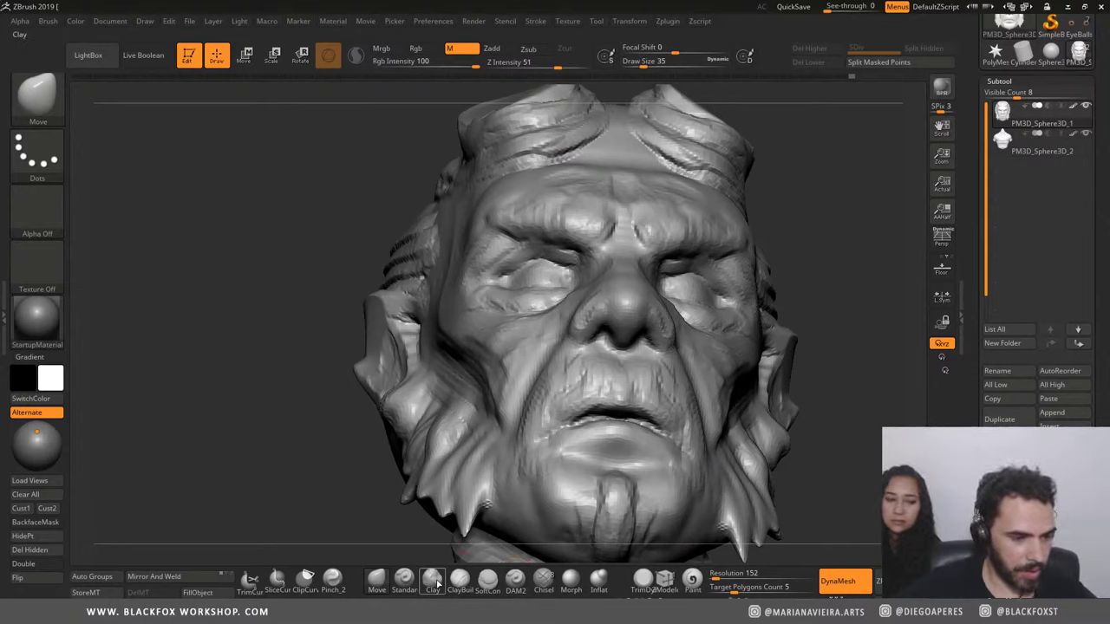
Step: Pick ClayBuildup from the brush shelf and lightly smooth the nose tip
left_click(461, 579)
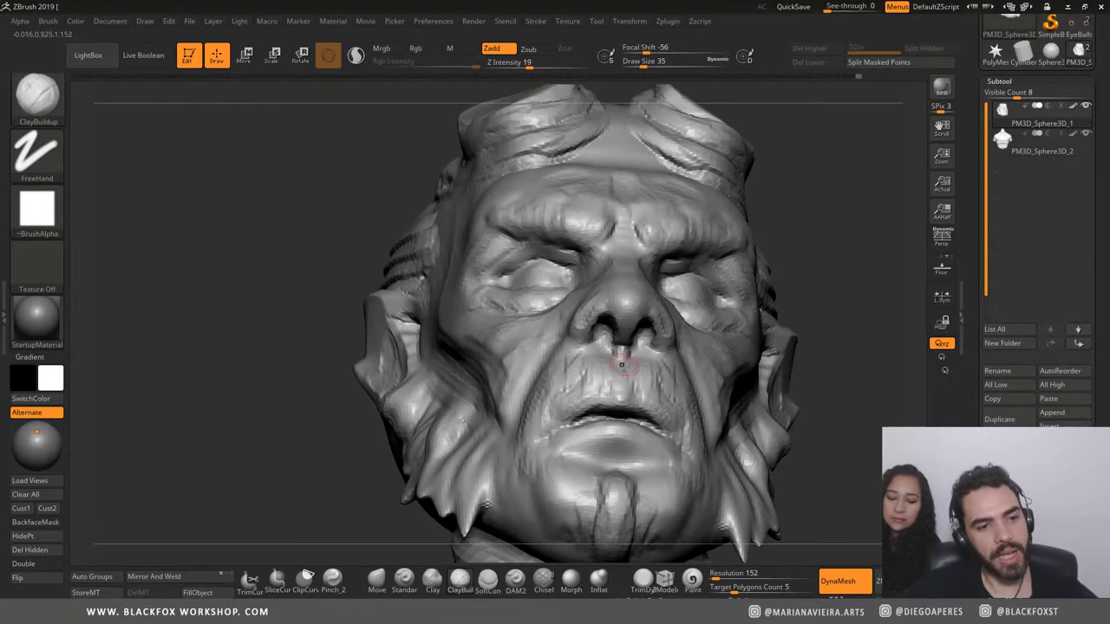
mouse_move(285, 223)
left_mouse_down()
mouse_move(286, 257)
mouse_move(368, 252)
left_mouse_up()
mouse_move(189, 228)
left_mouse_down()
mouse_move(431, 149)
mouse_move(454, 204)
left_mouse_up()
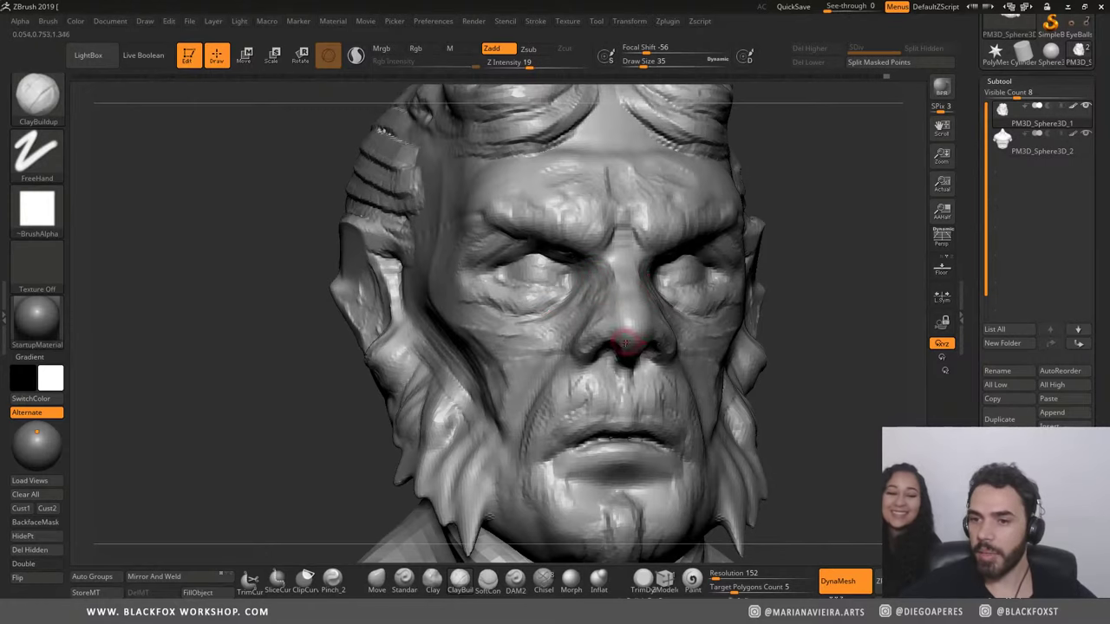
left_click_drag(616, 334, 619, 346, "shift")
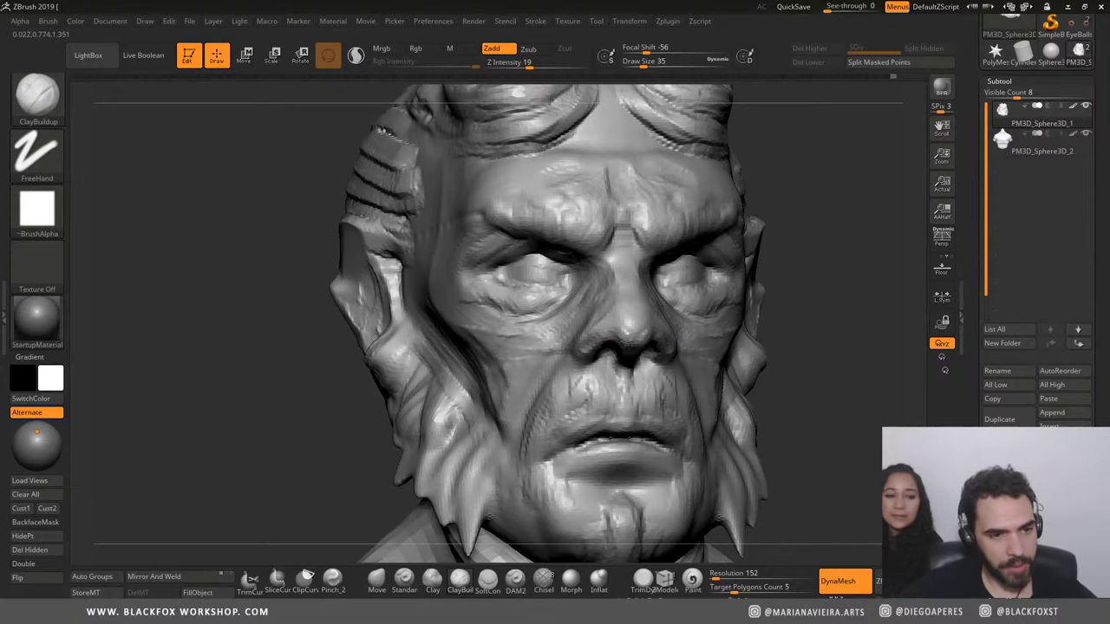
right_click_drag(646, 354, 626, 330)
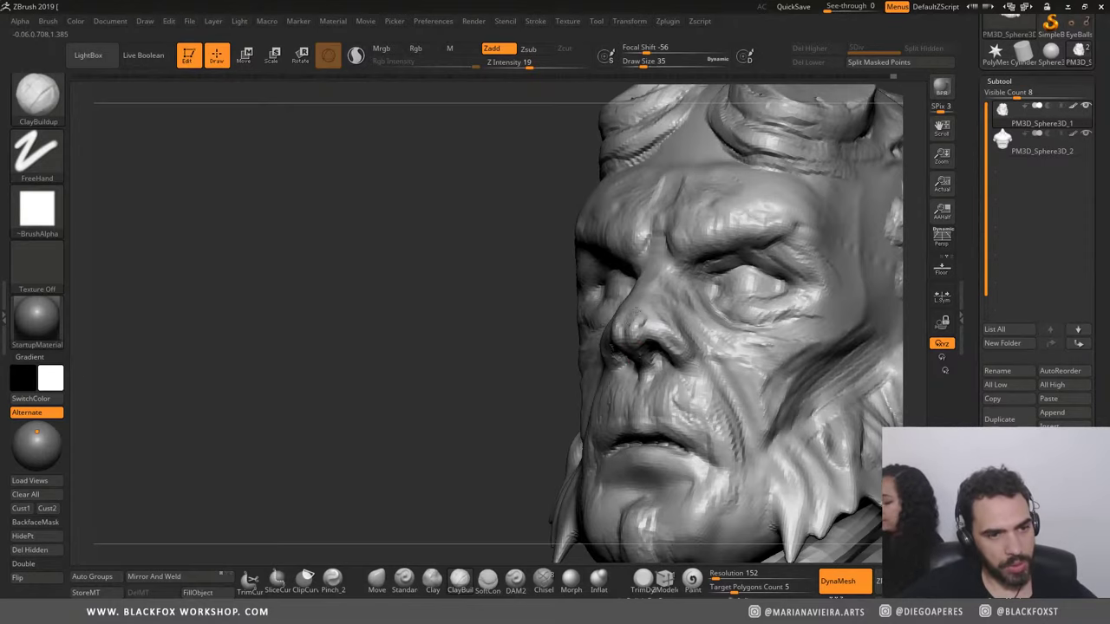
Step: Smooth the skin around the nose, checking it from frontal and three-quarter views
left_click_drag(639, 318, 621, 339, "shift")
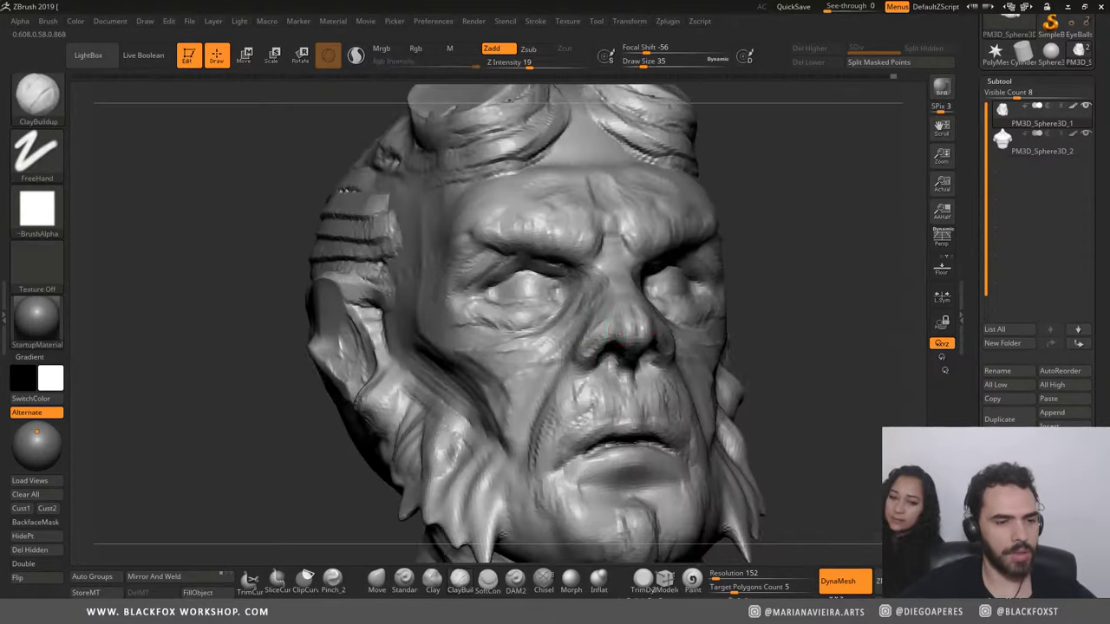
right_click_drag(621, 338, 636, 318)
left_click_drag(637, 317, 611, 323, "shift")
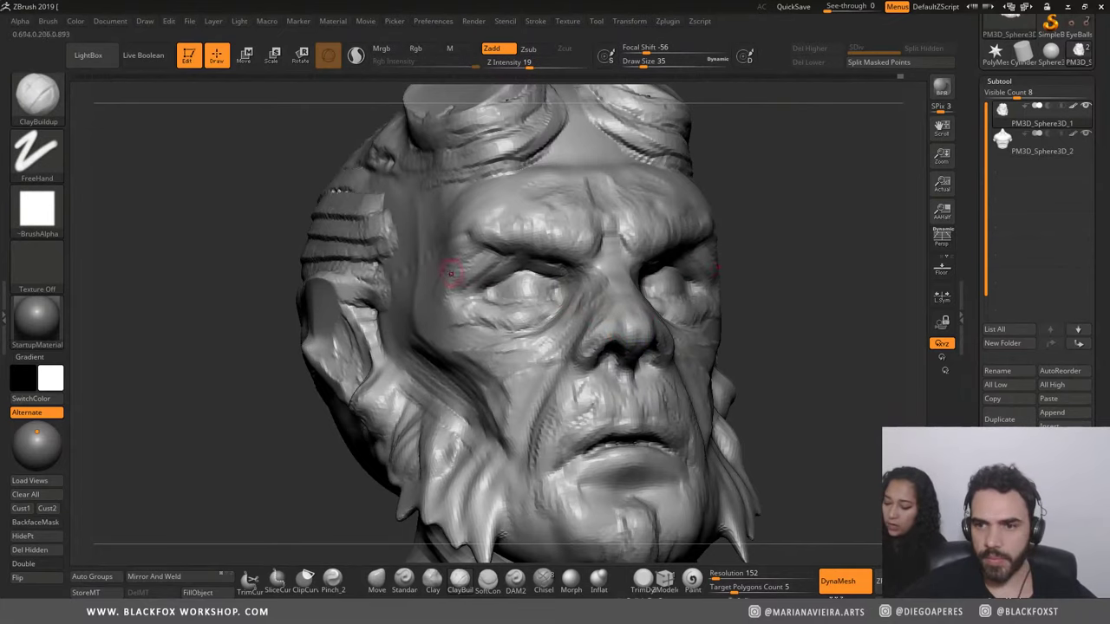
mouse_move(200, 357)
left_mouse_down()
mouse_move(360, 384)
mouse_move(553, 325)
left_mouse_up()
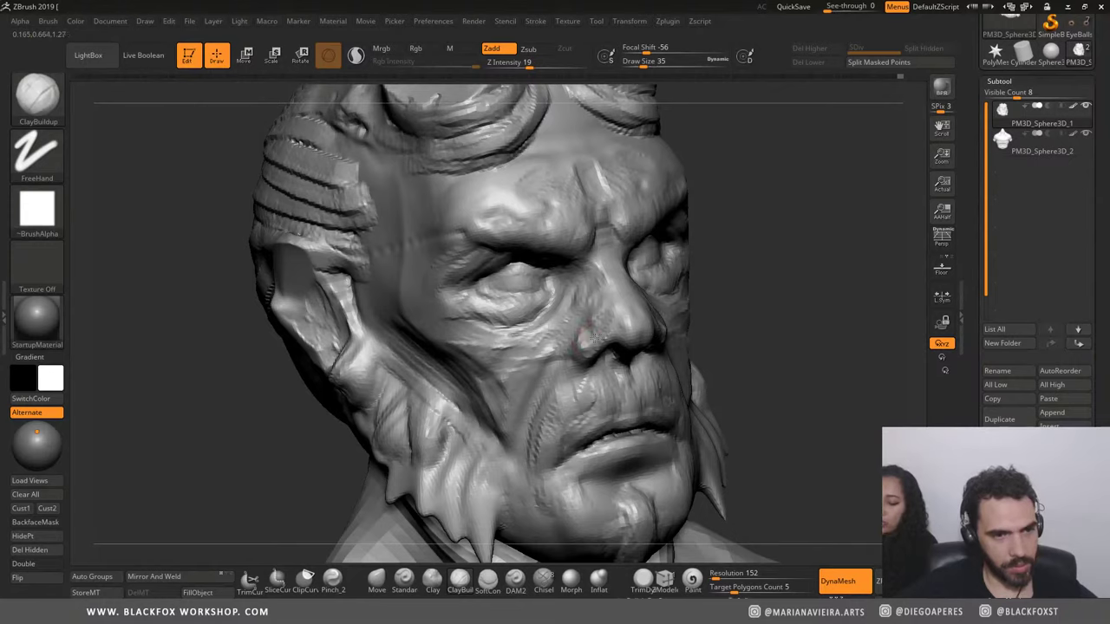
key("shift")
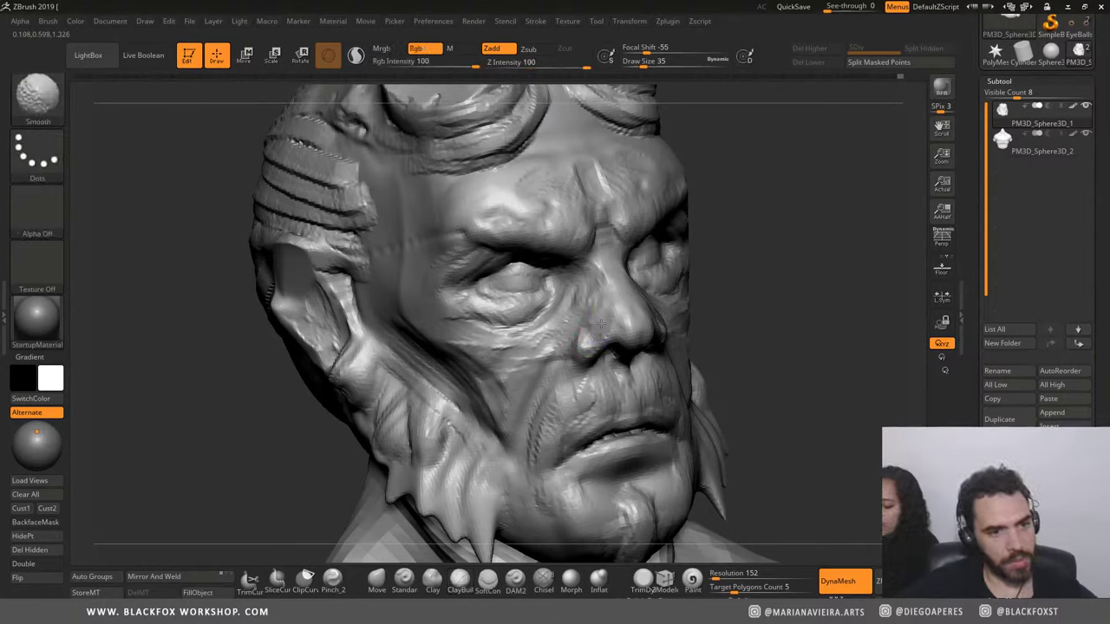
left_click_drag(585, 350, 607, 322, "shift")
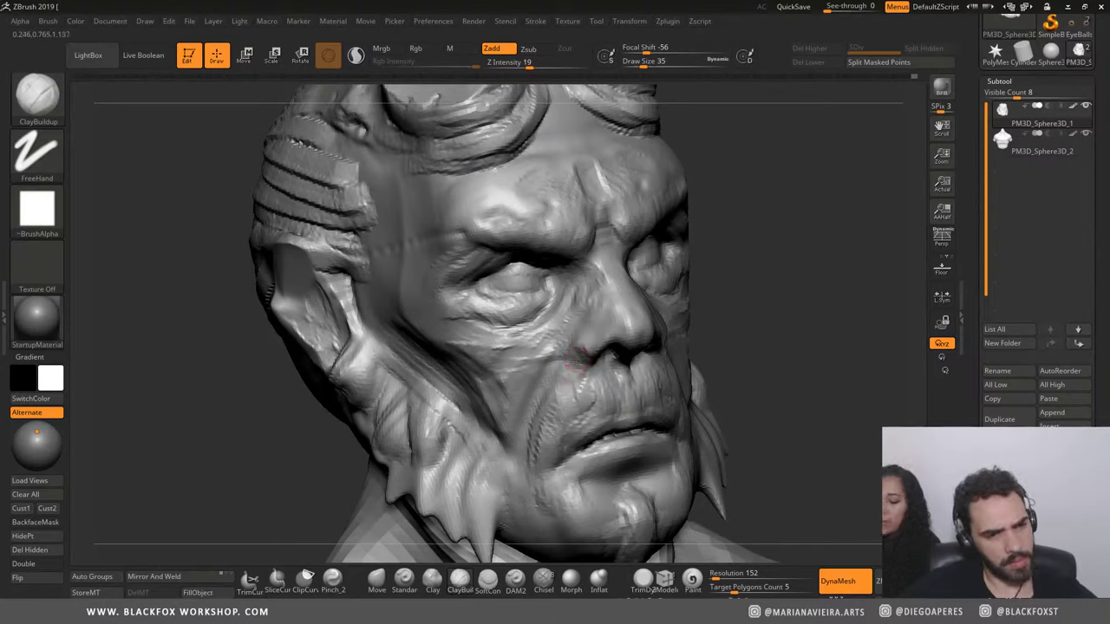
left_click_drag(824, 328, 645, 327)
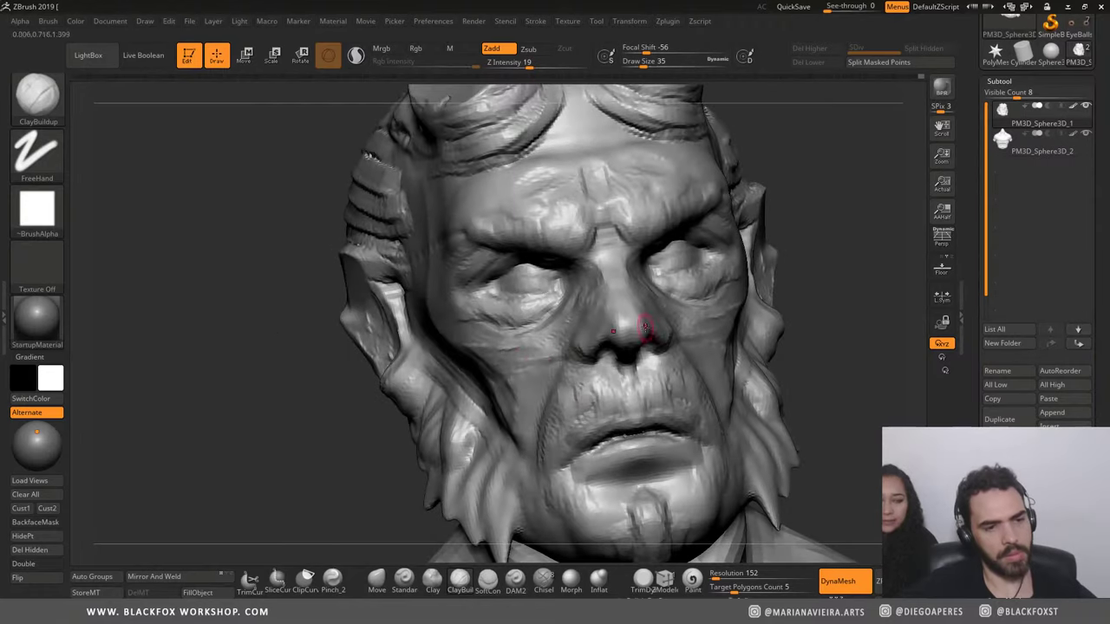
key("shift")
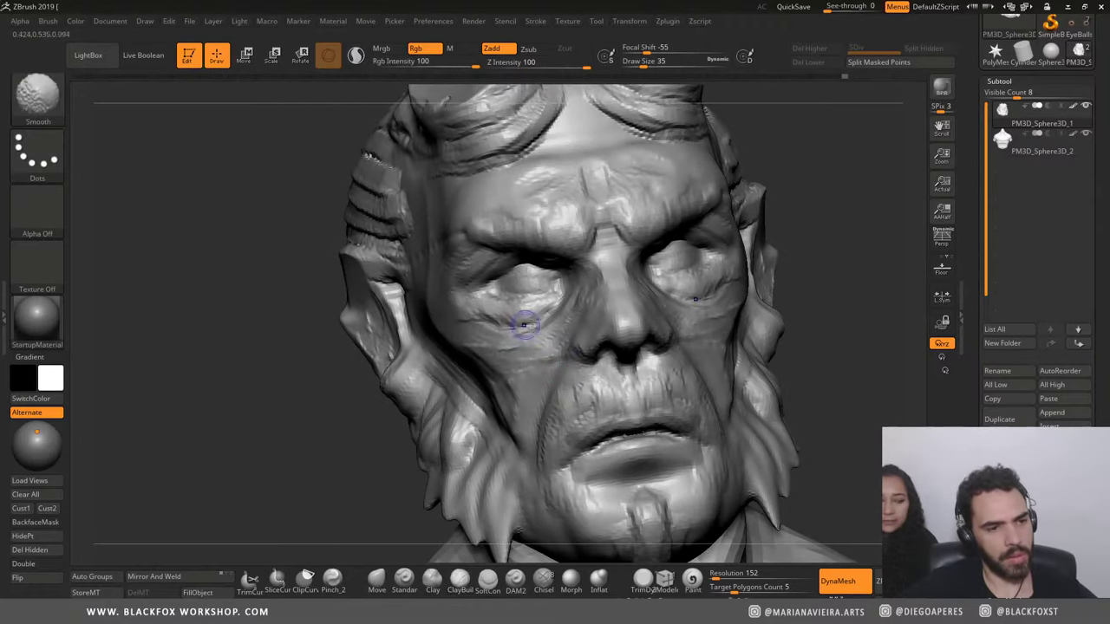
mouse_move(217, 260)
left_mouse_down("shift")
mouse_move(244, 304)
mouse_move(283, 213)
left_mouse_up("shift")
mouse_move(265, 322)
left_mouse_down()
mouse_move(265, 349)
mouse_move(407, 305)
left_mouse_up()
left_click_drag(308, 345, 605, 338)
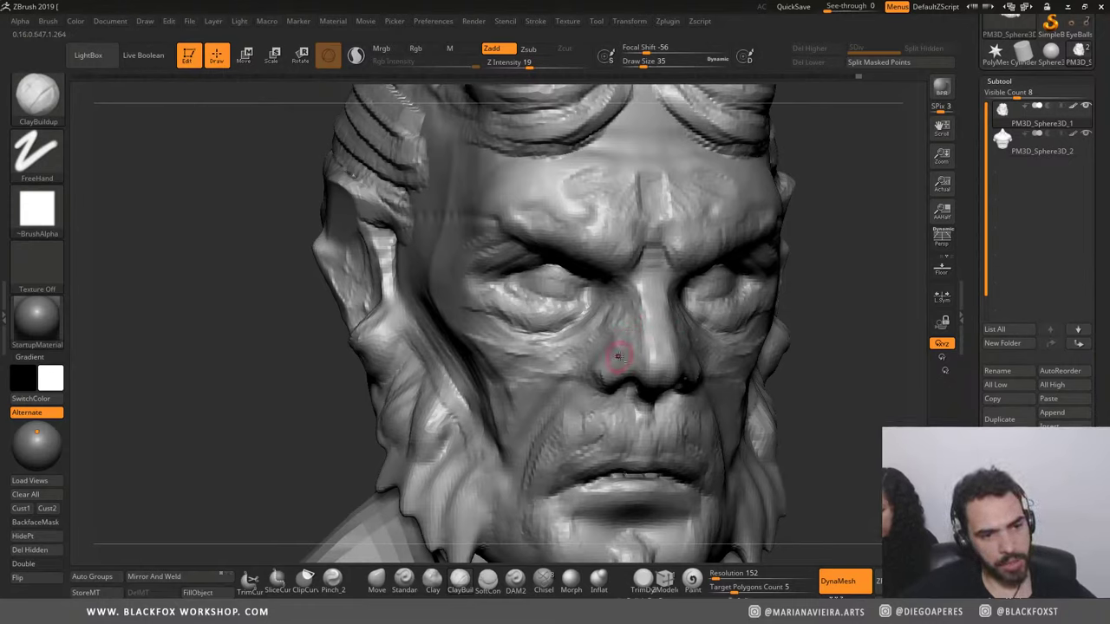
key("shift")
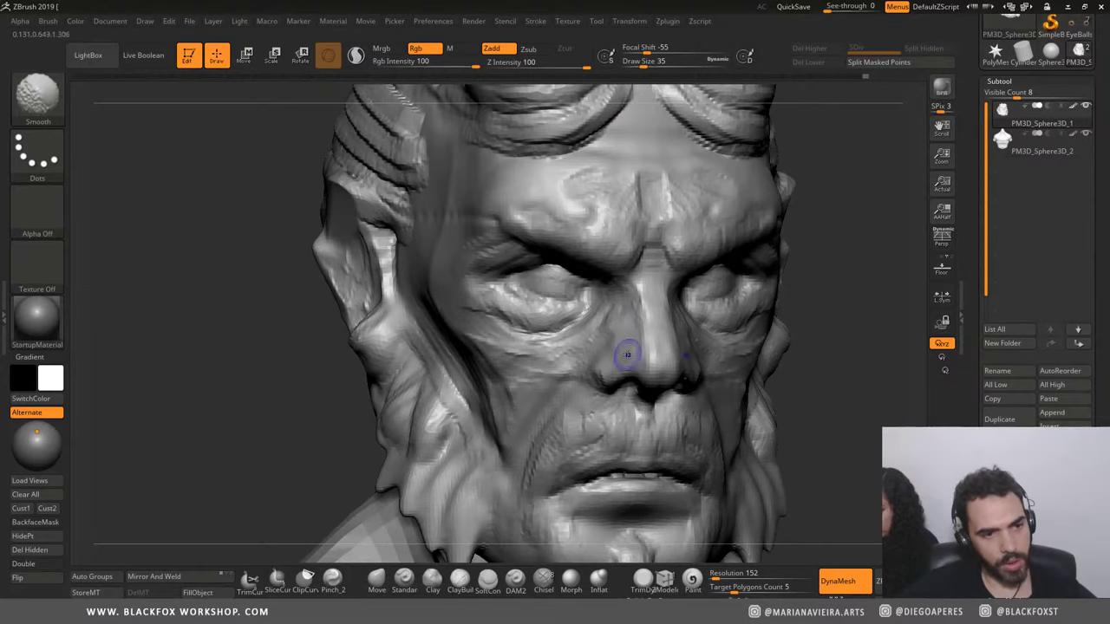
mouse_move(248, 268)
left_mouse_down()
mouse_move(196, 293)
mouse_move(278, 300)
mouse_move(272, 329)
mouse_move(311, 280)
left_mouse_up()
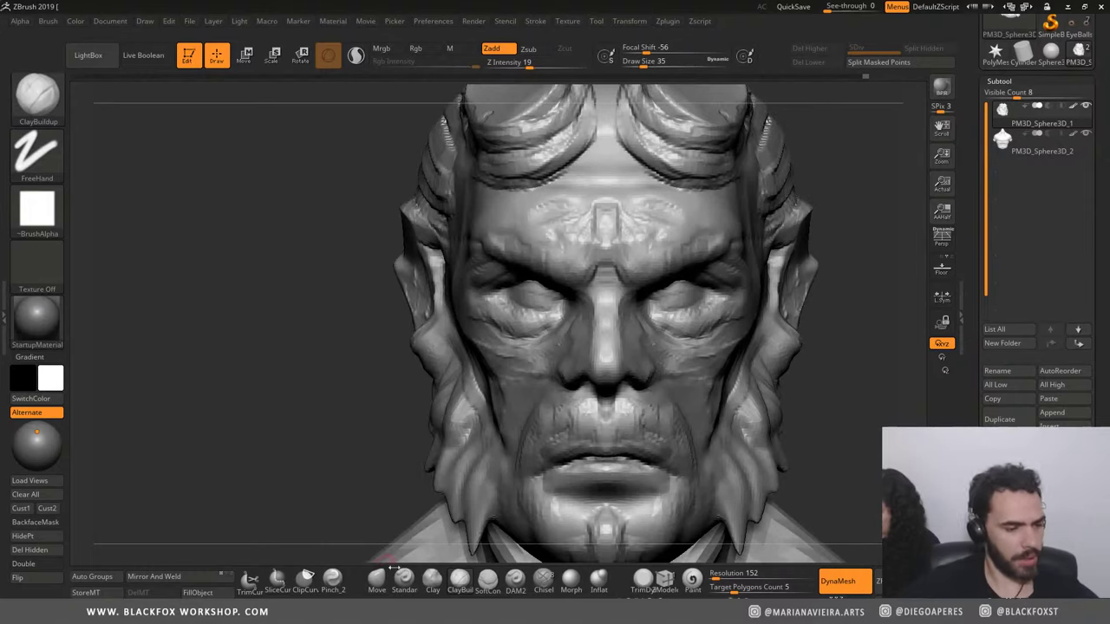
Step: Enlarge the ClayBuildup brush to draw size 51 and inspect the face from tilted angles
key("bracketright")
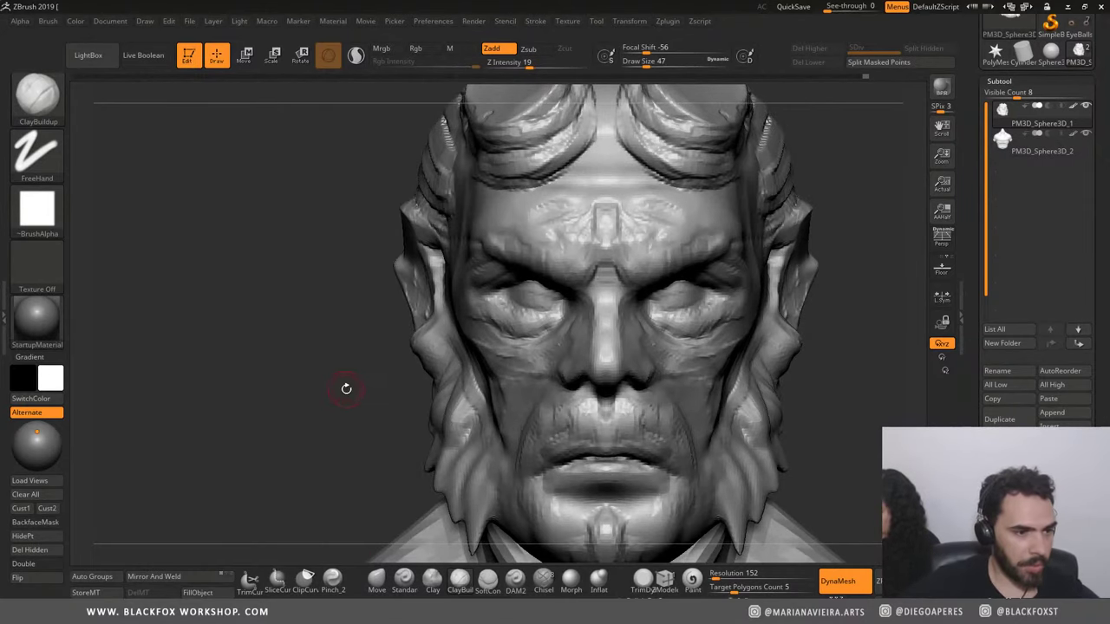
left_click_drag(278, 409, 577, 370)
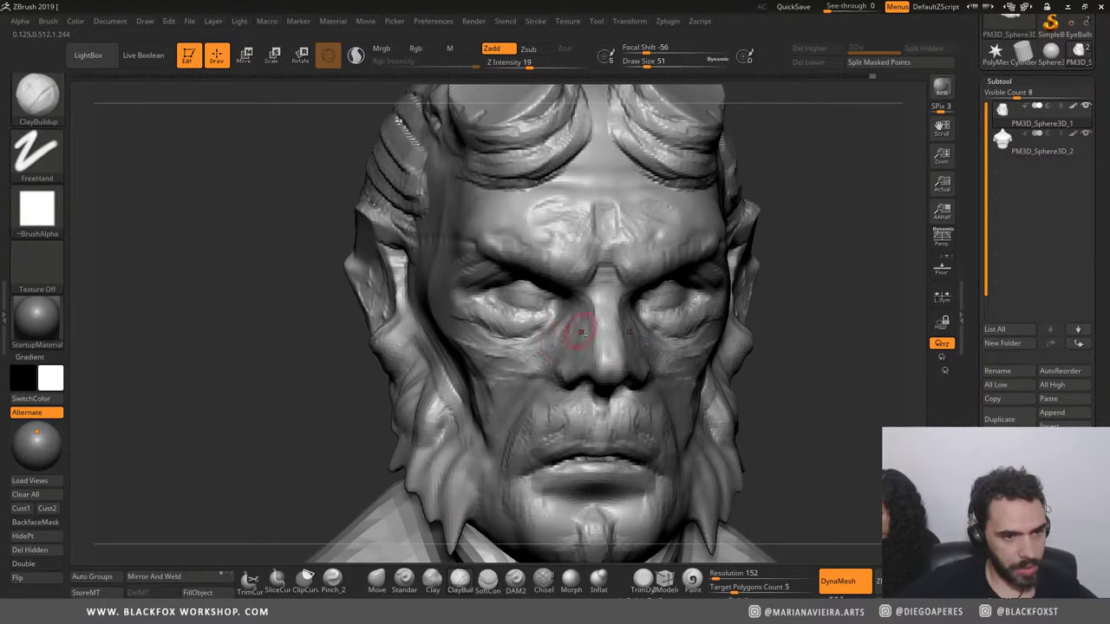
right_click_drag(564, 342, 564, 343, "shift")
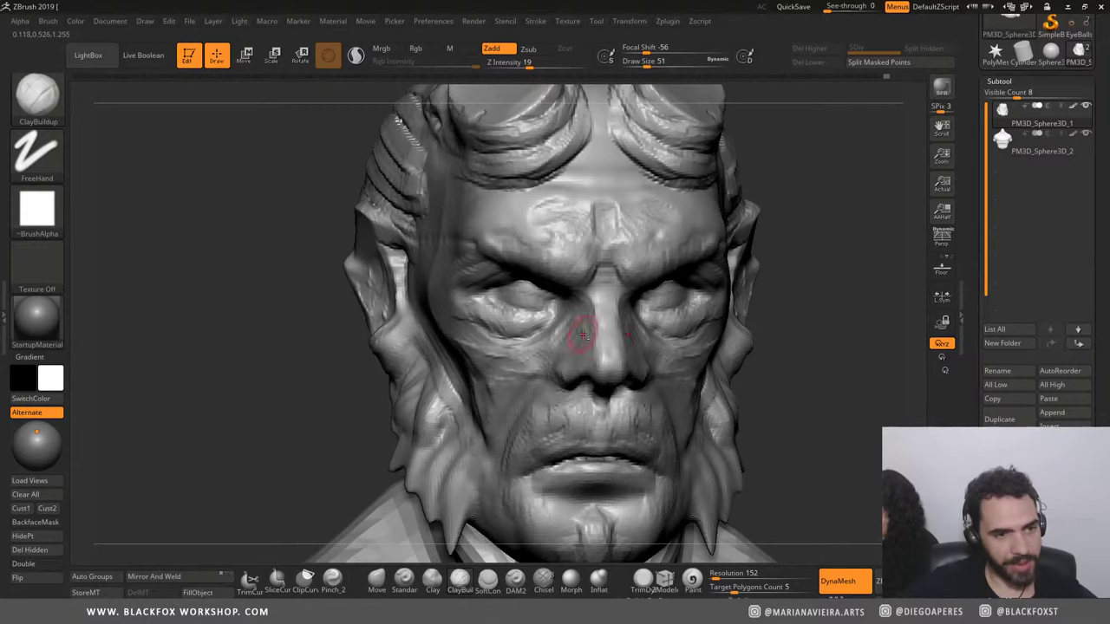
mouse_move(555, 328)
right_mouse_down()
mouse_move(565, 335)
mouse_move(221, 347)
right_mouse_up()
scroll(222, 347, "down", 2)
scroll(218, 332, "down", 3)
scroll(213, 344, "down", 1)
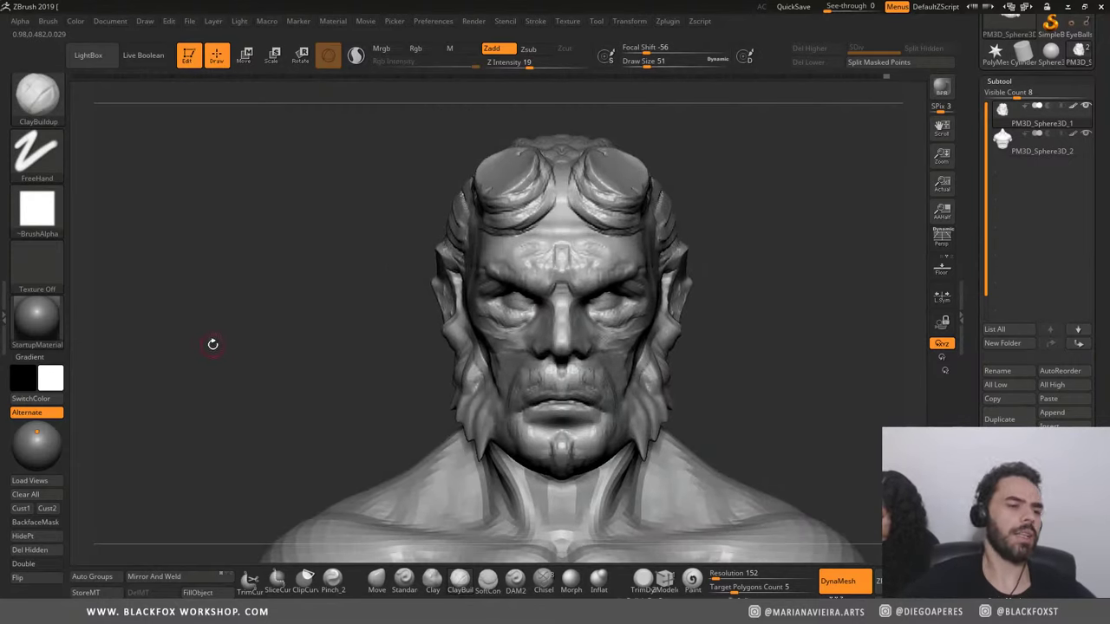
scroll(302, 314, "up", 1)
scroll(286, 413, "up", 2)
scroll(257, 408, "up", 2)
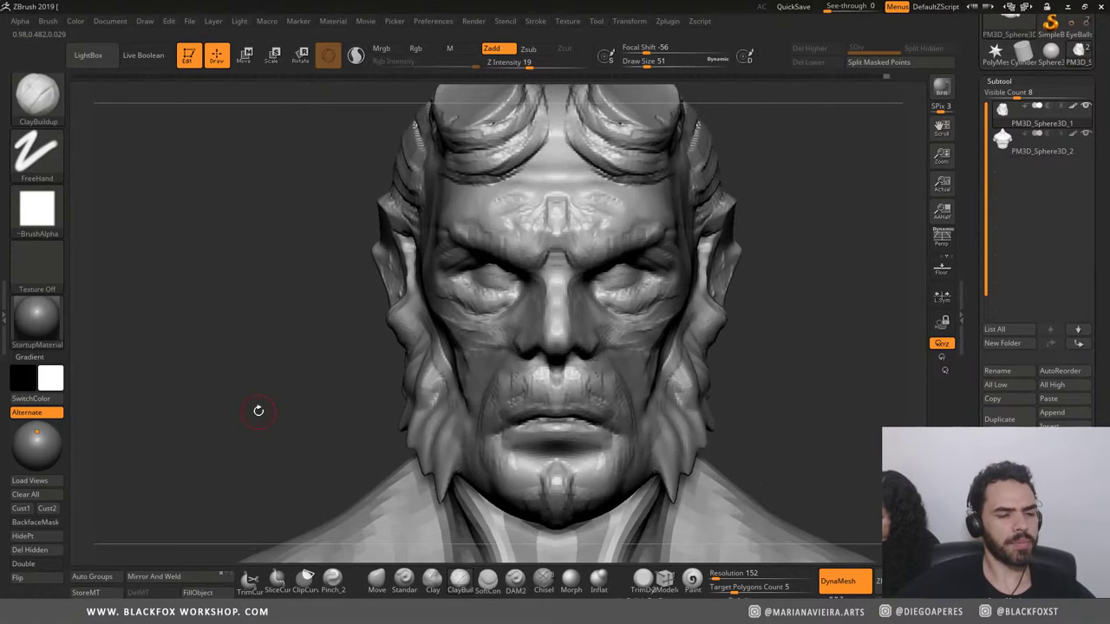
scroll(258, 408, "up", 2)
Step: Review the face from below and front, briefly toggling Smooth before returning to ClayBuildup
right_click_drag(230, 414, 534, 408)
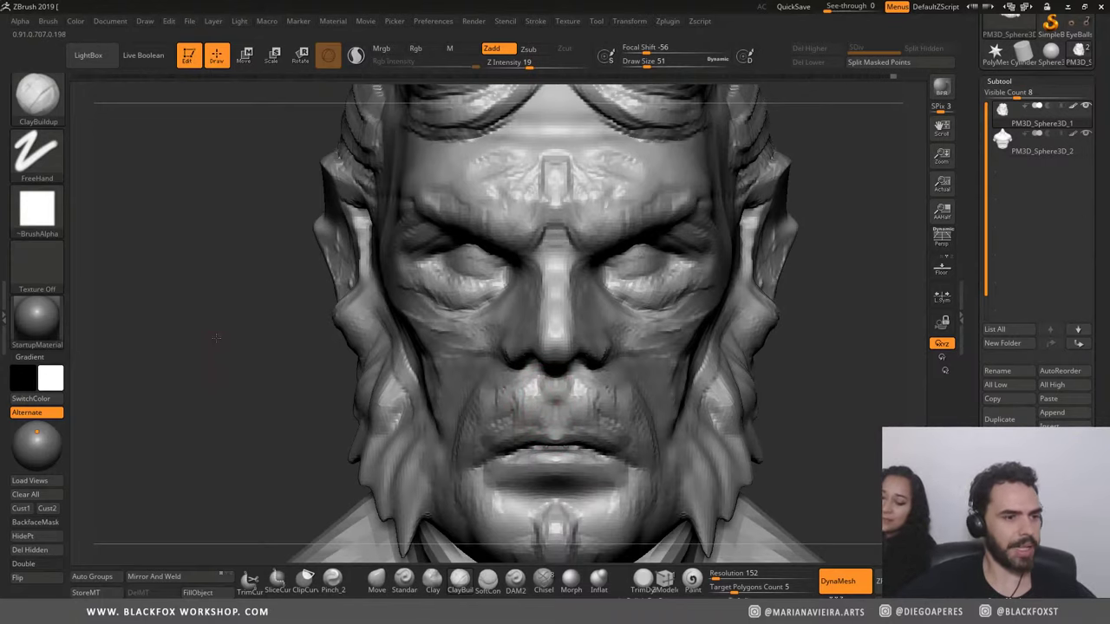
right_click_drag(520, 396, 225, 333)
left_click_drag(225, 333, 508, 397, "shift")
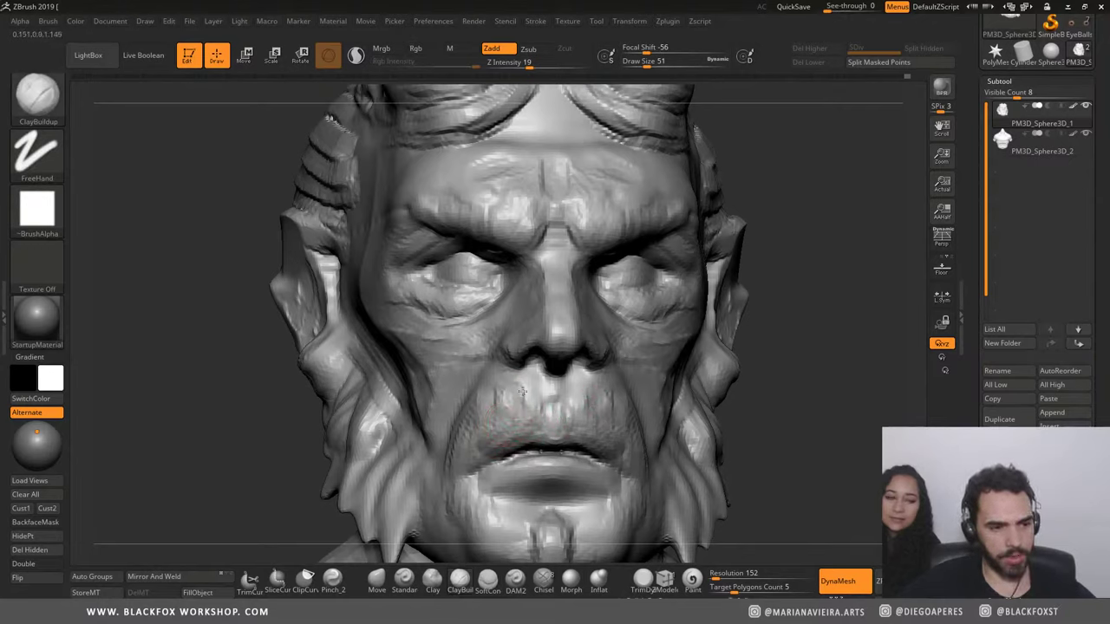
key("shift")
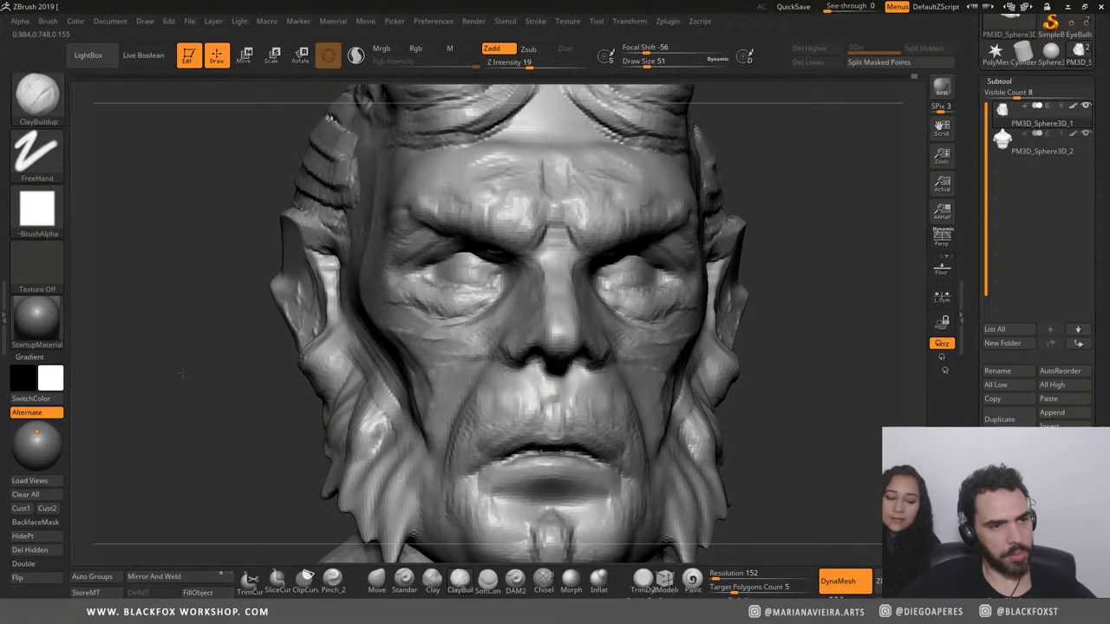
key("f")
mouse_move(226, 352)
left_mouse_down("alt")
mouse_move(262, 367)
mouse_move(284, 327)
left_mouse_up("alt")
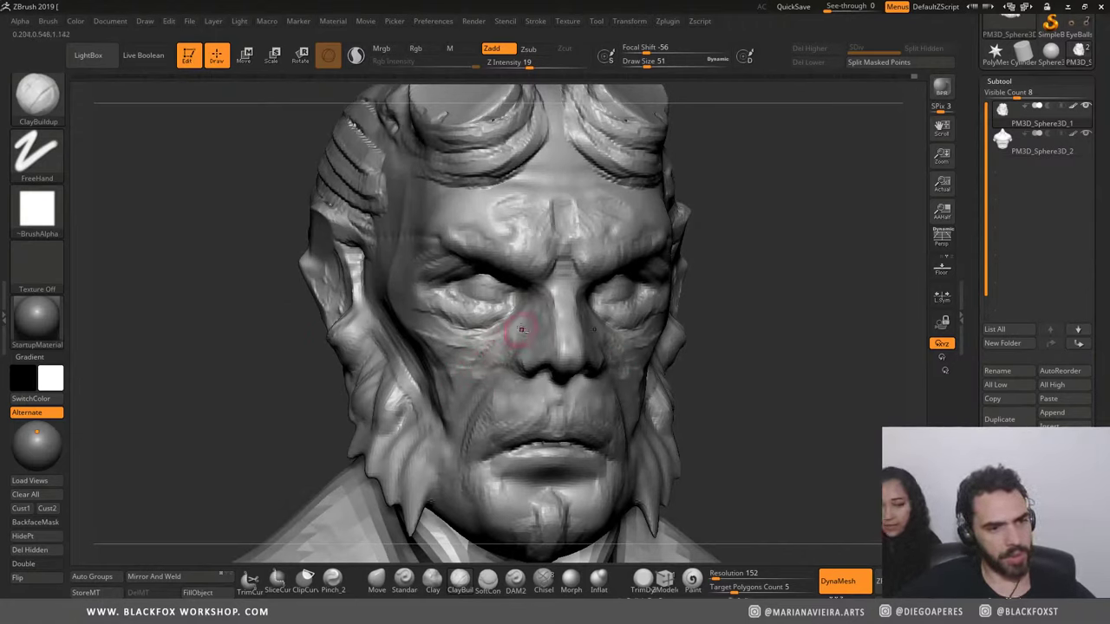
mouse_move(192, 327)
left_mouse_down()
mouse_move(208, 322)
mouse_move(203, 351)
mouse_move(213, 362)
left_mouse_up()
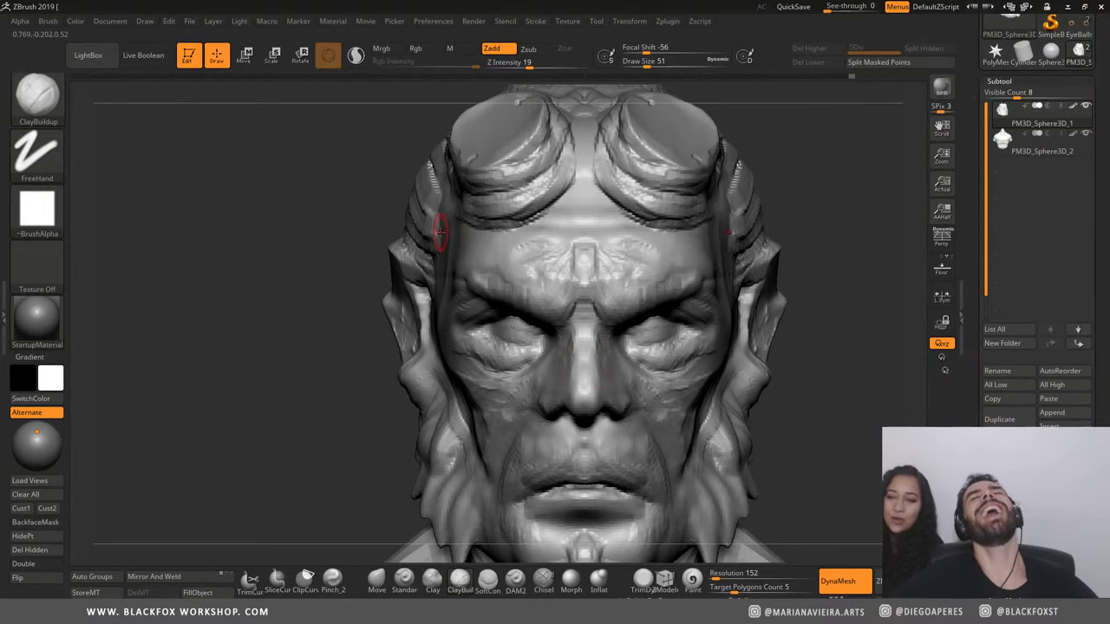
Step: Smooth the boxy ridge between the brows, then review the head from three-quarter and front views
mouse_move(240, 270)
left_mouse_down()
mouse_move(229, 233)
mouse_move(222, 282)
left_mouse_up()
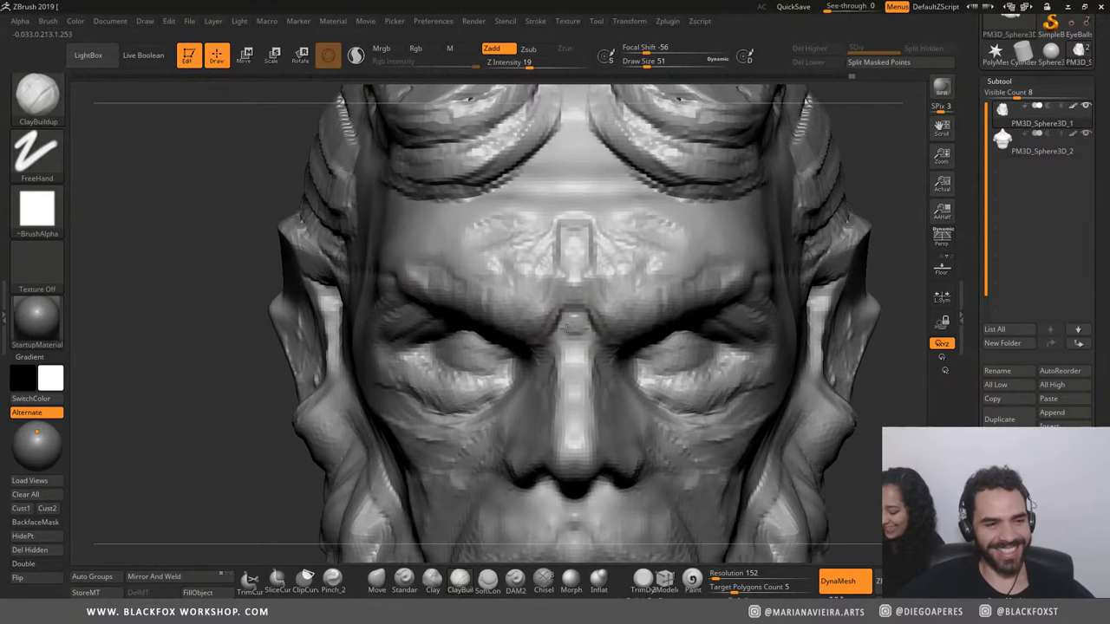
mouse_move(545, 247)
left_mouse_down("shift")
mouse_move(561, 216)
mouse_move(624, 265)
mouse_move(564, 277)
mouse_move(580, 248)
mouse_move(575, 272)
mouse_move(565, 220)
left_mouse_up("shift")
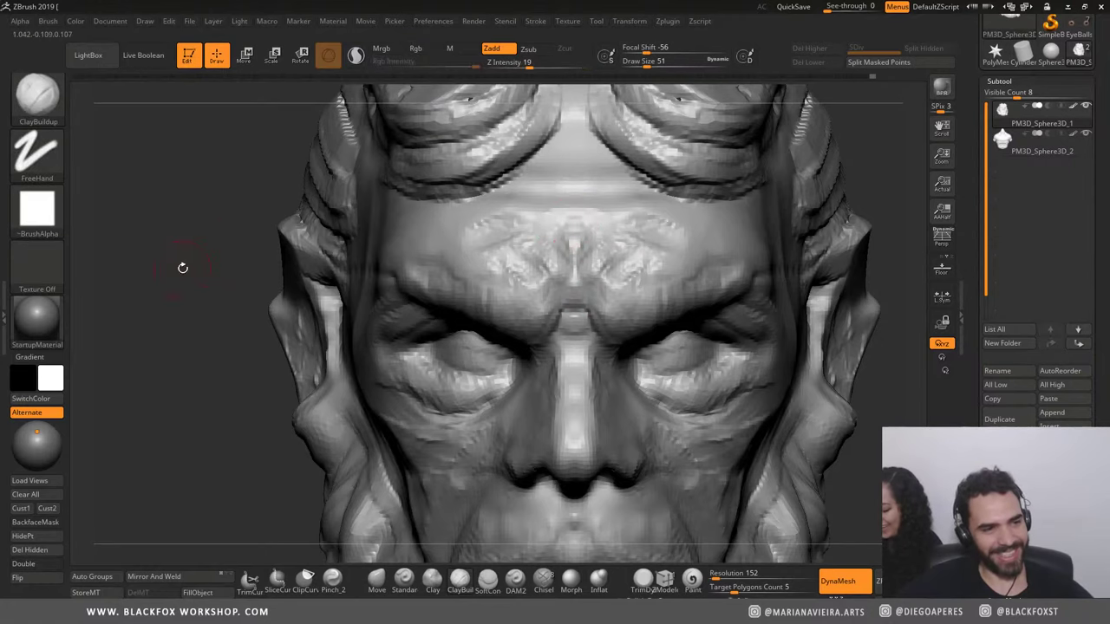
mouse_move(132, 271)
left_mouse_down()
mouse_move(161, 312)
mouse_move(148, 355)
mouse_move(237, 289)
left_mouse_up()
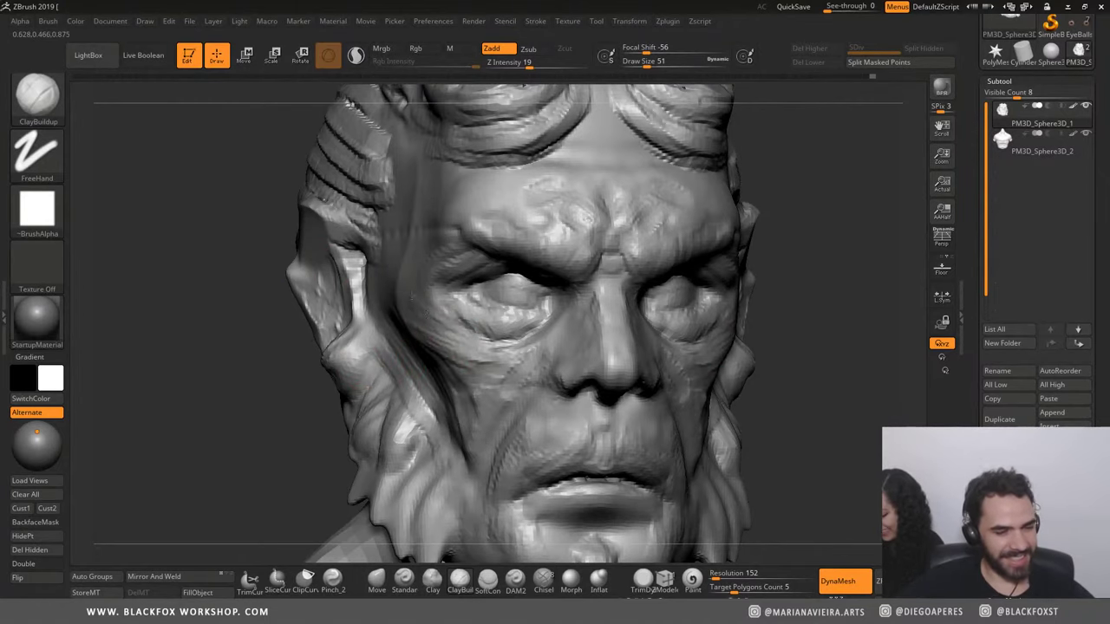
mouse_move(211, 429)
left_mouse_down("shift")
mouse_move(215, 369)
mouse_move(359, 379)
mouse_move(659, 328)
left_mouse_up("shift")
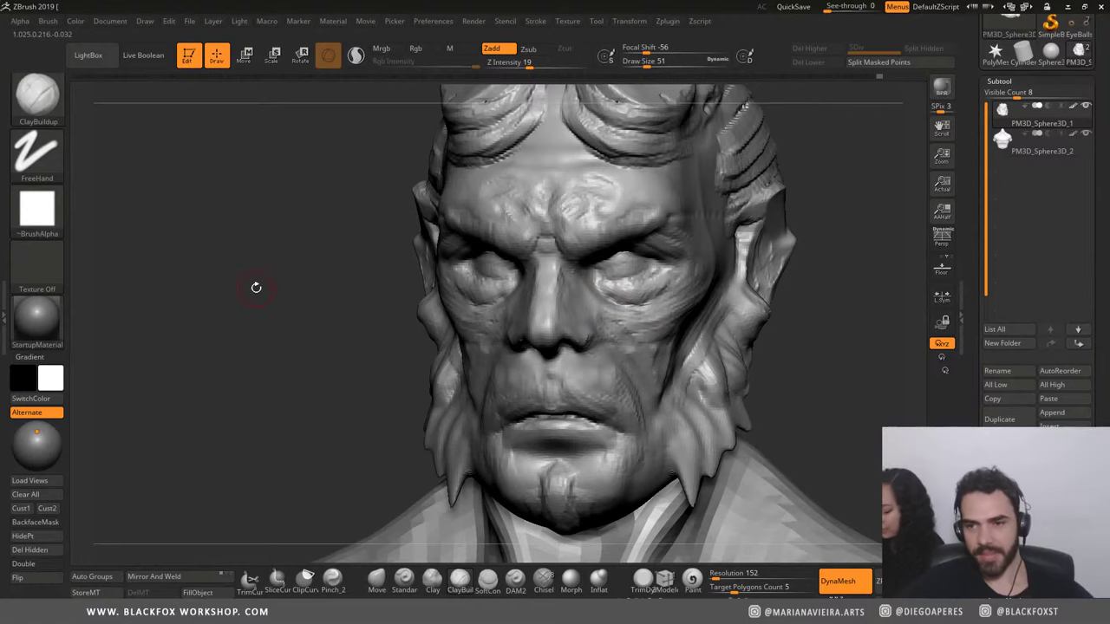
mouse_move(256, 288)
left_mouse_down()
mouse_move(223, 322)
mouse_move(427, 262)
left_mouse_up()
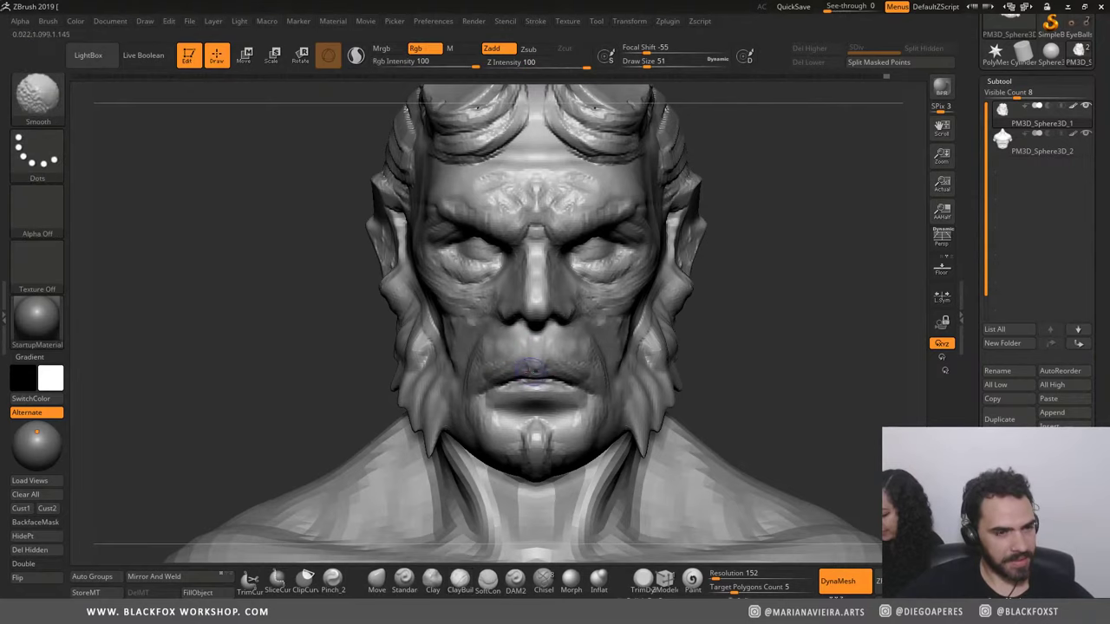
mouse_move(269, 358)
left_mouse_down("alt")
mouse_move(291, 344)
mouse_move(251, 285)
mouse_move(235, 352)
mouse_move(202, 322)
mouse_move(286, 260)
left_mouse_up("alt")
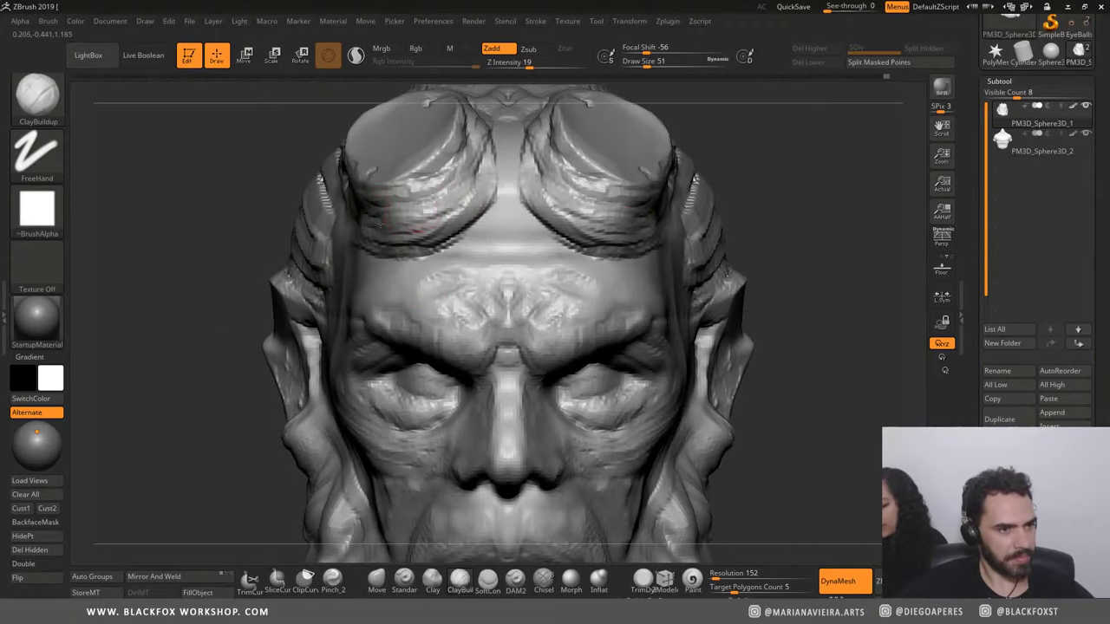
Step: Build up clay around the horn stump bands, rims and bases with X symmetry
left_click_drag(268, 210, 373, 208)
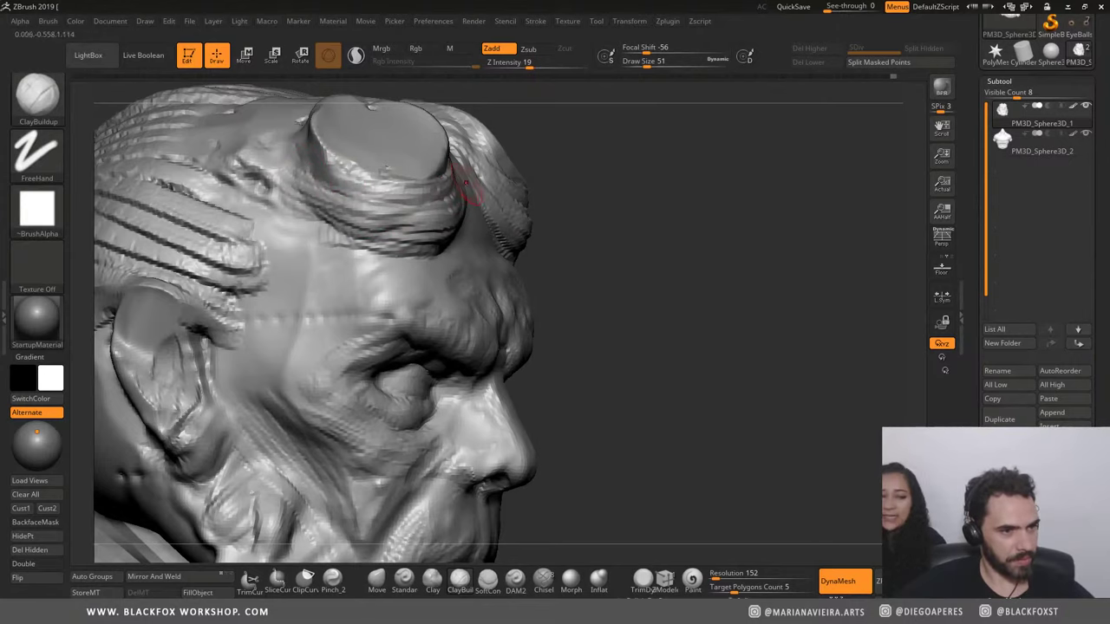
mouse_move(564, 174)
left_mouse_down()
mouse_move(174, 156)
mouse_move(191, 224)
mouse_move(213, 200)
left_mouse_up()
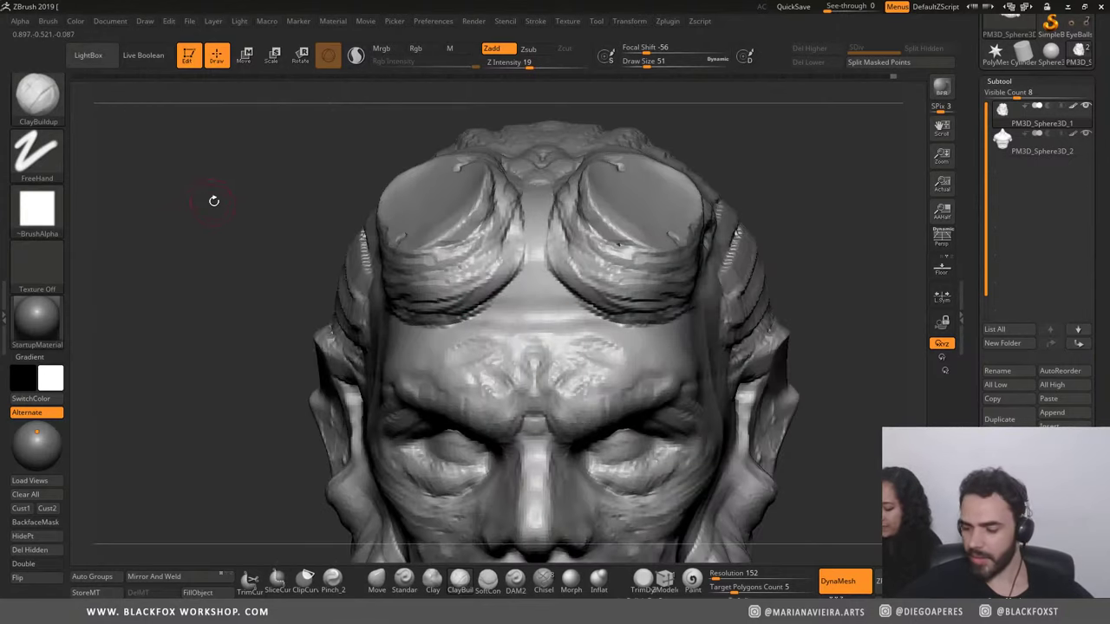
left_click_drag(424, 250, 461, 240)
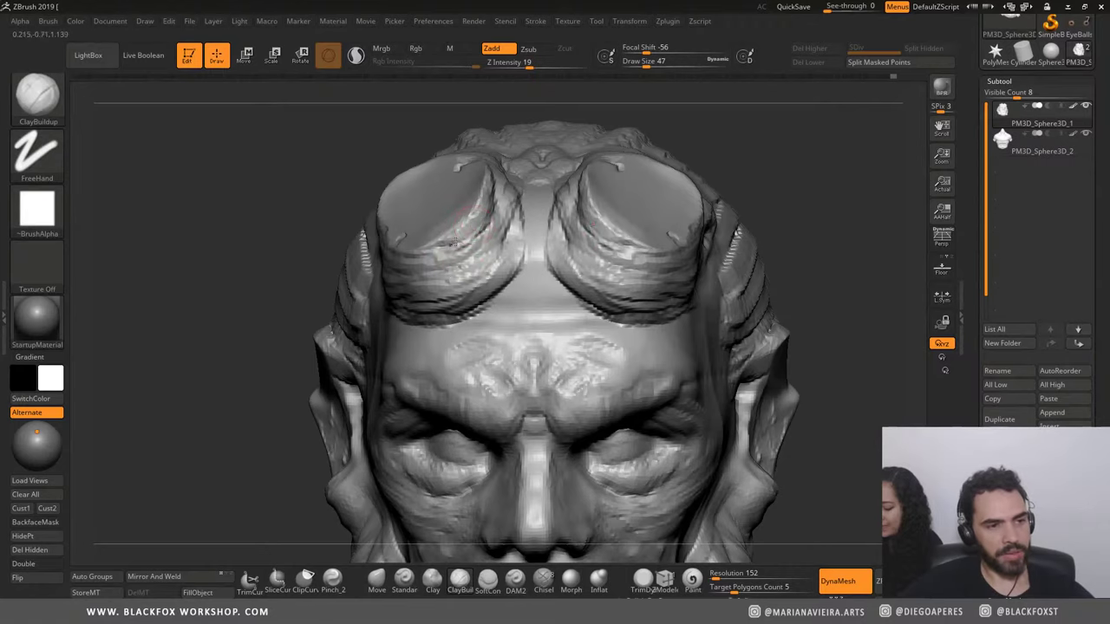
left_click_drag(245, 243, 446, 248)
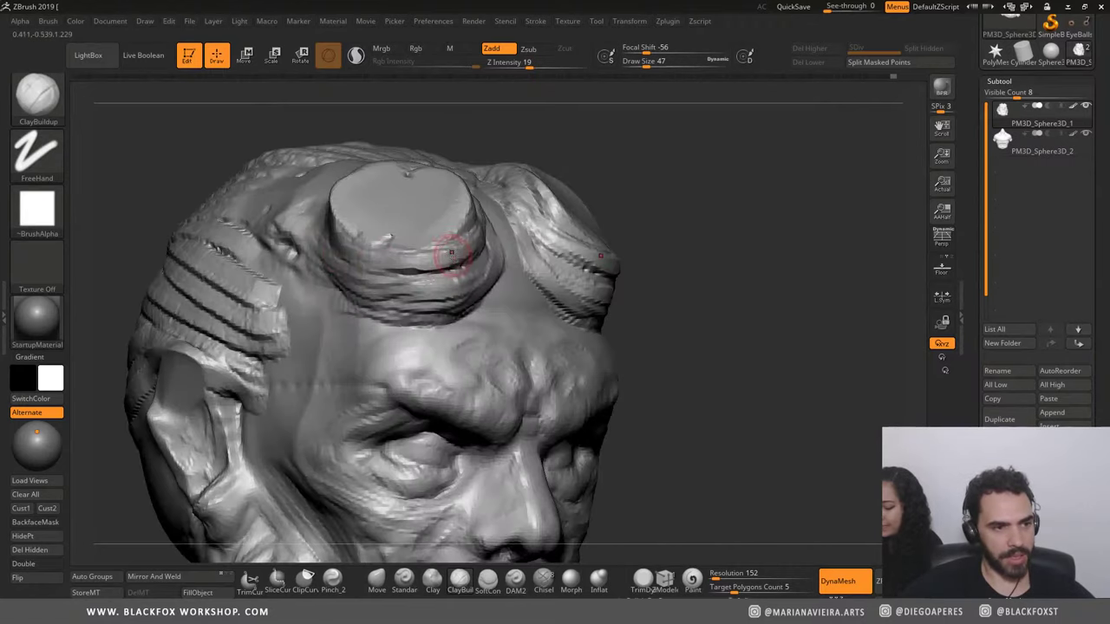
mouse_move(364, 260)
left_mouse_down()
mouse_move(408, 271)
mouse_move(492, 252)
left_mouse_up()
left_click_drag(659, 227, 607, 228, "shift")
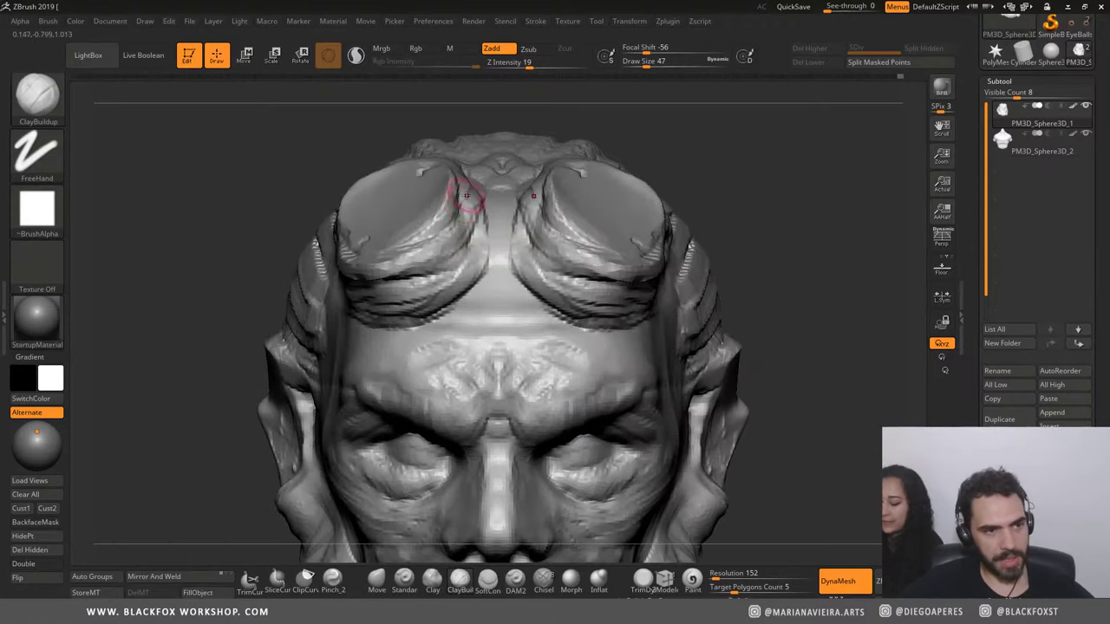
Step: Add clay below the horn stumps and pull both rims downward symmetrically
left_click_drag(359, 250, 412, 279)
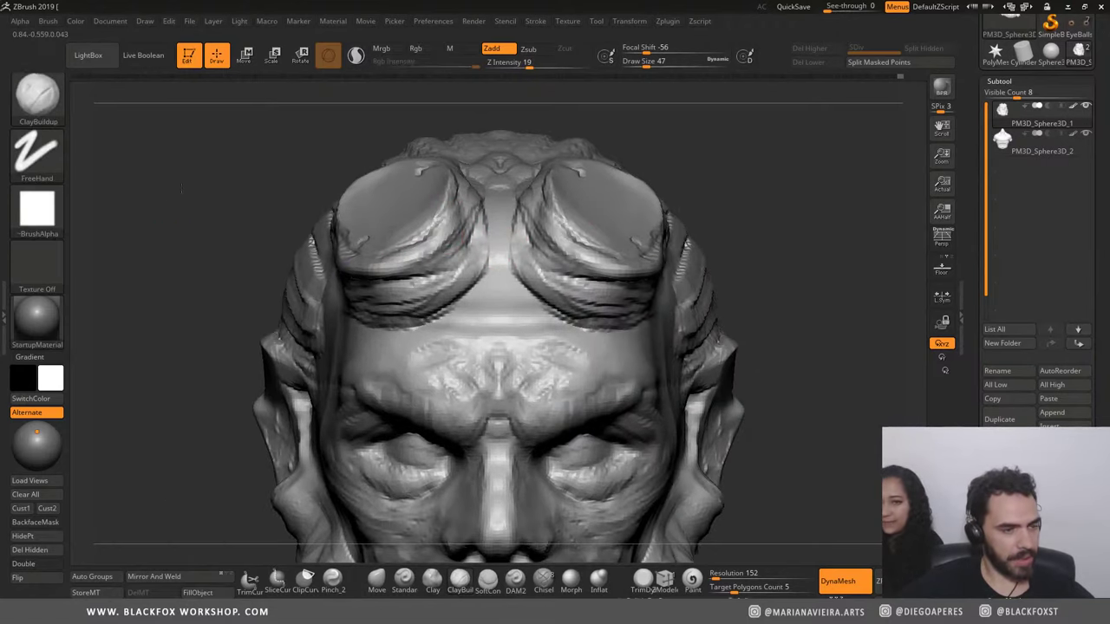
left_click_drag(304, 283, 309, 293)
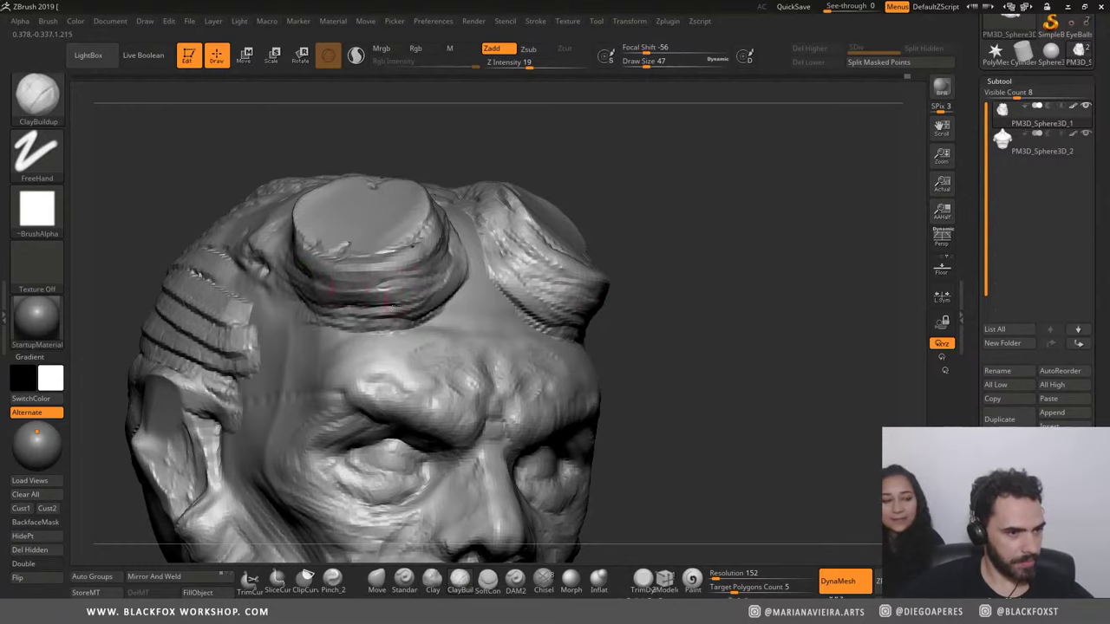
right_click_drag(530, 264, 365, 226)
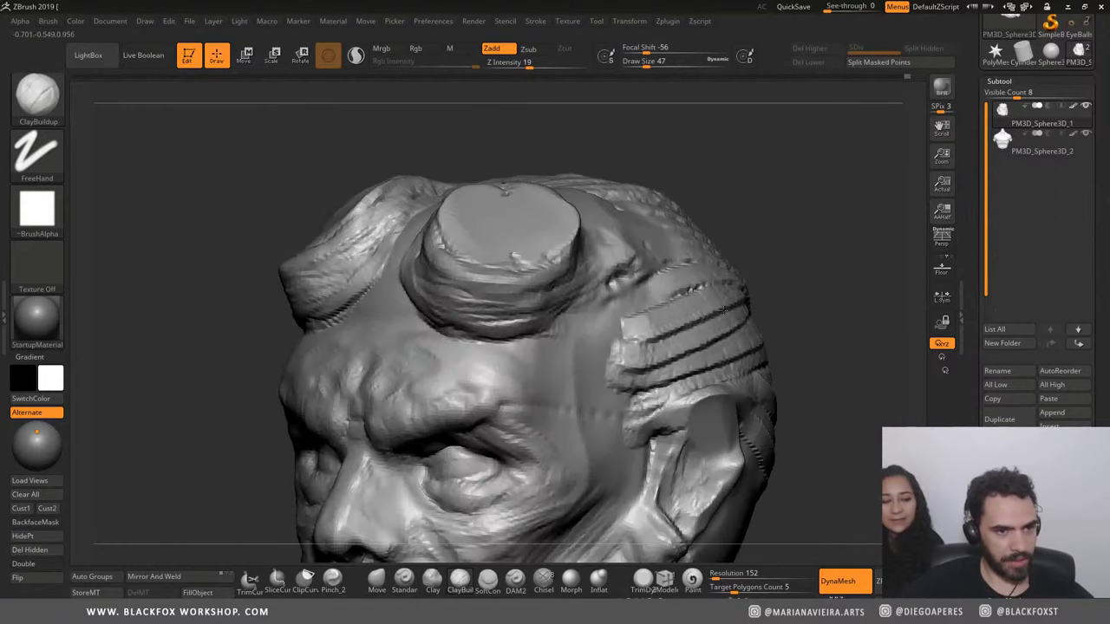
mouse_move(220, 193)
left_mouse_down()
mouse_move(196, 224)
mouse_move(365, 243)
left_mouse_up()
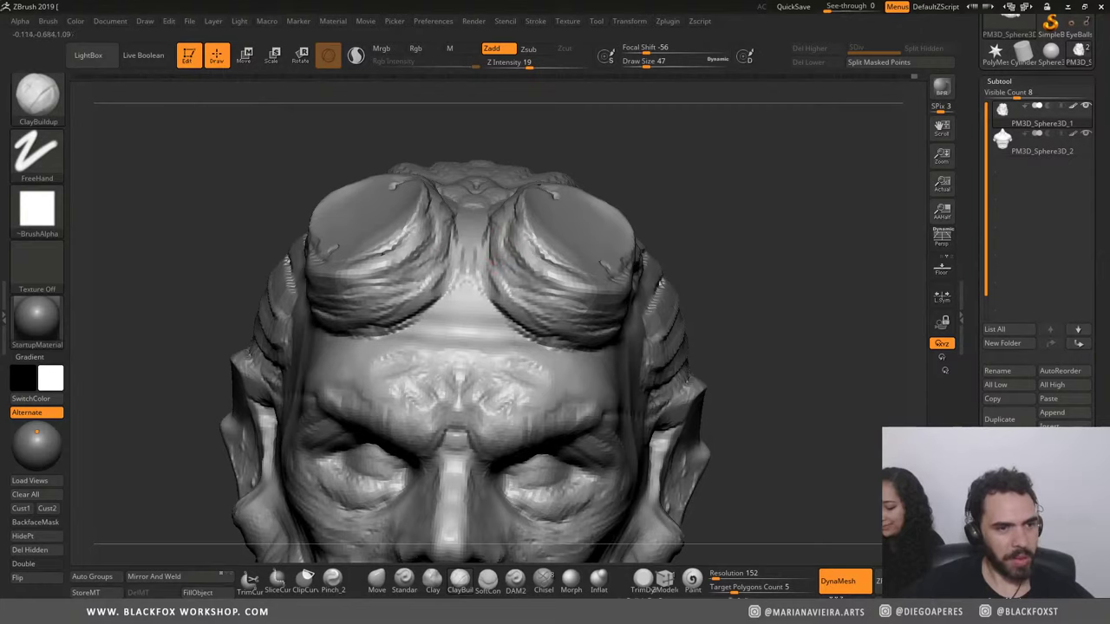
mouse_move(496, 228)
left_mouse_down()
mouse_move(533, 281)
mouse_move(523, 295)
mouse_move(510, 286)
mouse_move(523, 287)
left_mouse_up()
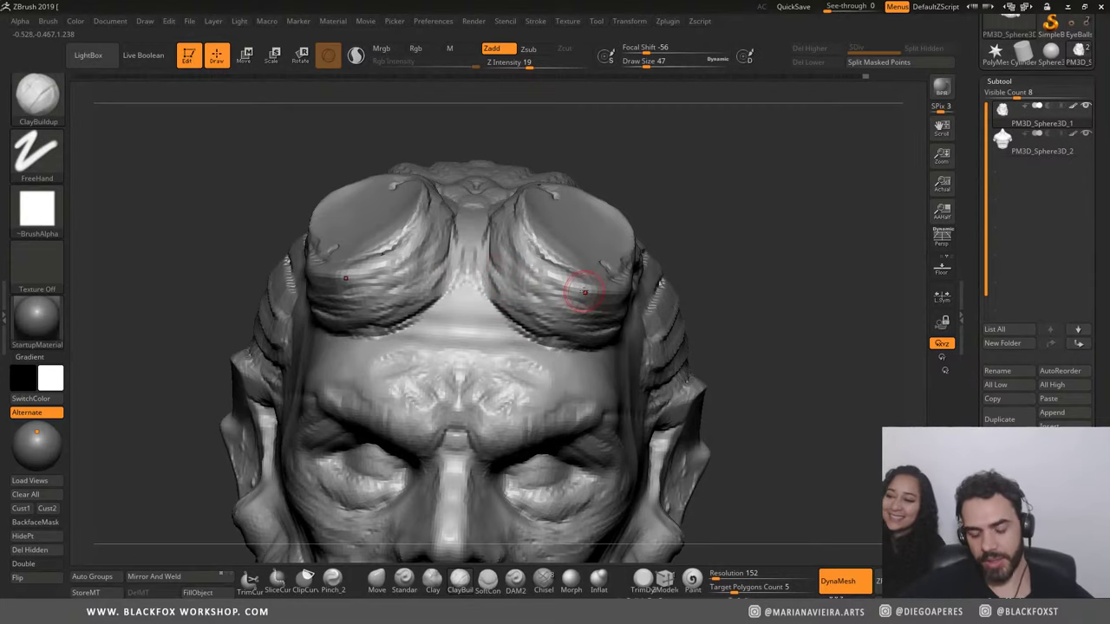
mouse_move(817, 340)
left_mouse_down()
mouse_move(171, 319)
mouse_move(222, 291)
left_mouse_up()
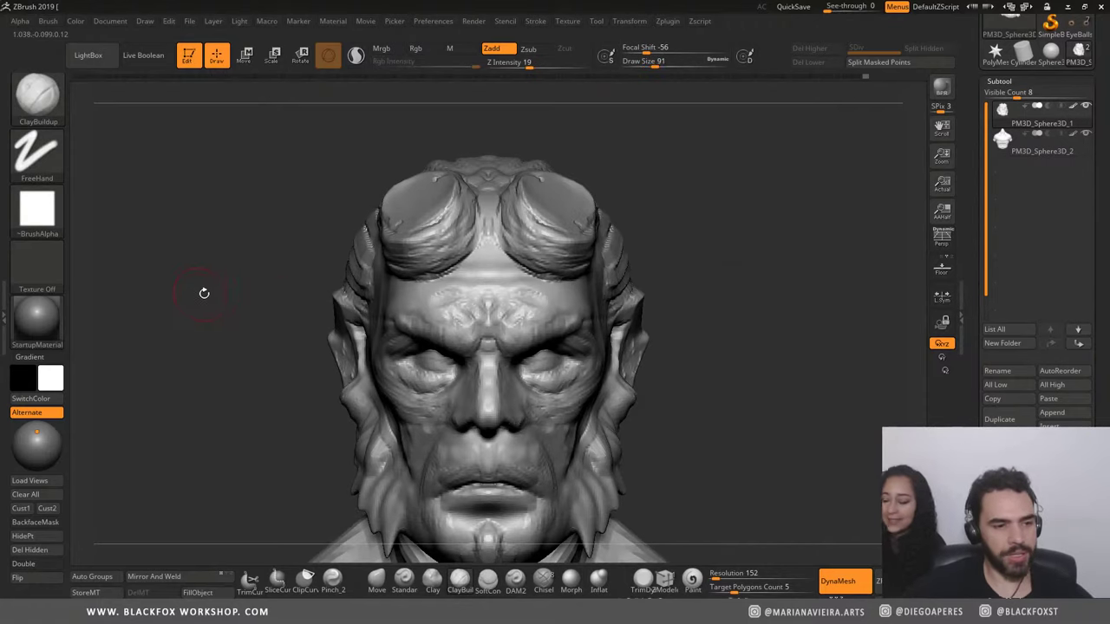
mouse_move(204, 293)
left_mouse_down()
mouse_move(199, 337)
mouse_move(283, 310)
mouse_move(234, 305)
mouse_move(263, 292)
left_mouse_up()
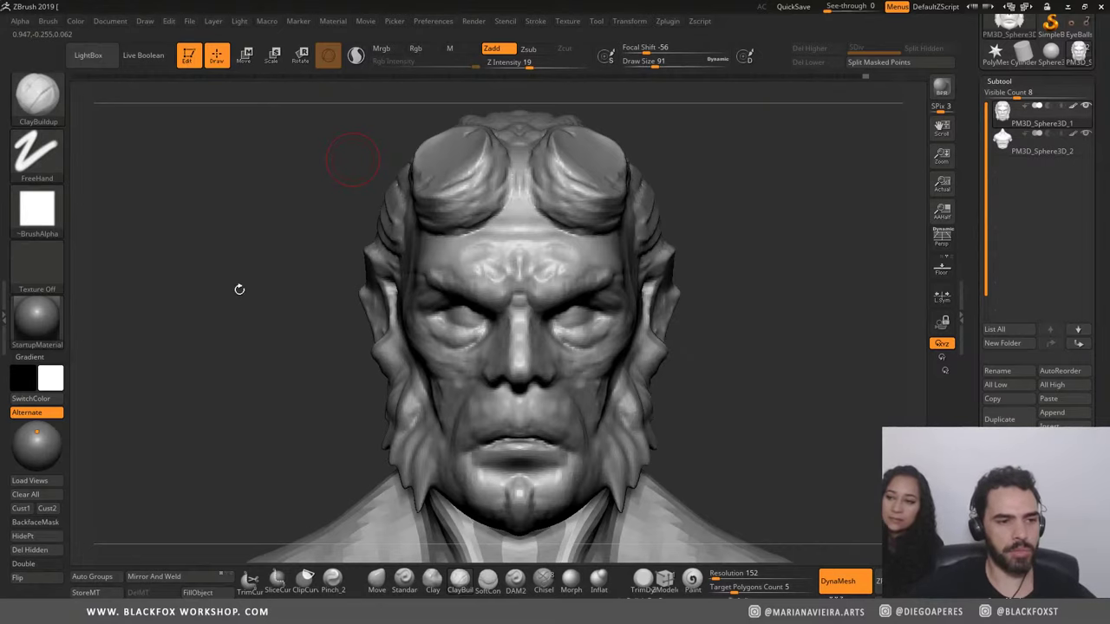
Step: Shrink the brush and select the TrimDynamic brush while viewing the skull top
left_click_drag(239, 289, 257, 325)
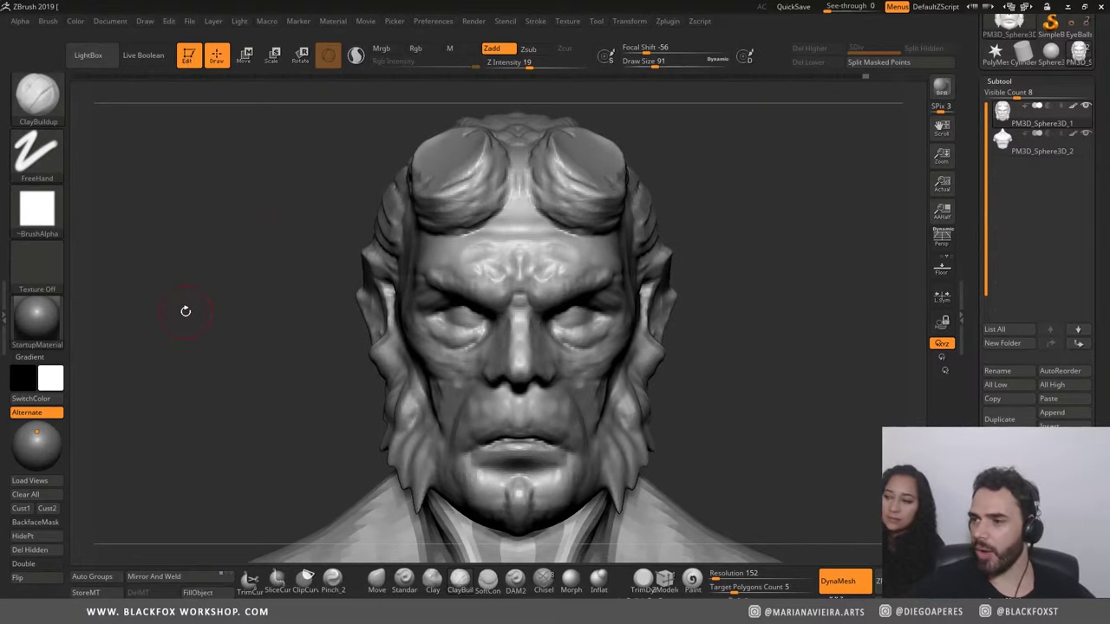
left_click_drag(185, 311, 198, 320)
key("bracketleft")
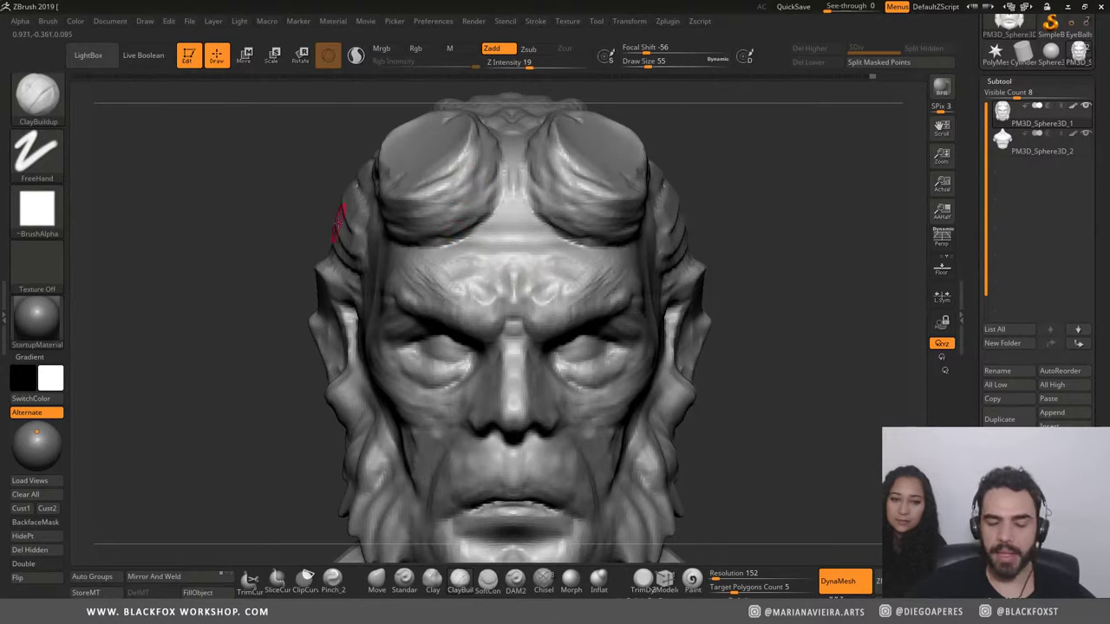
left_click_drag(160, 237, 159, 250)
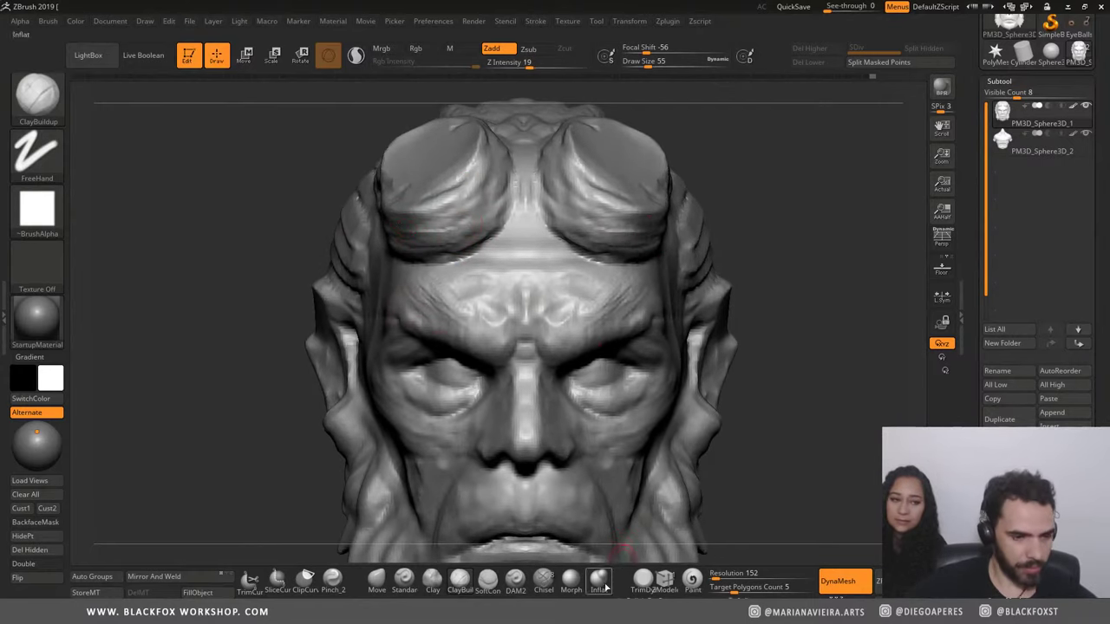
left_click(642, 579)
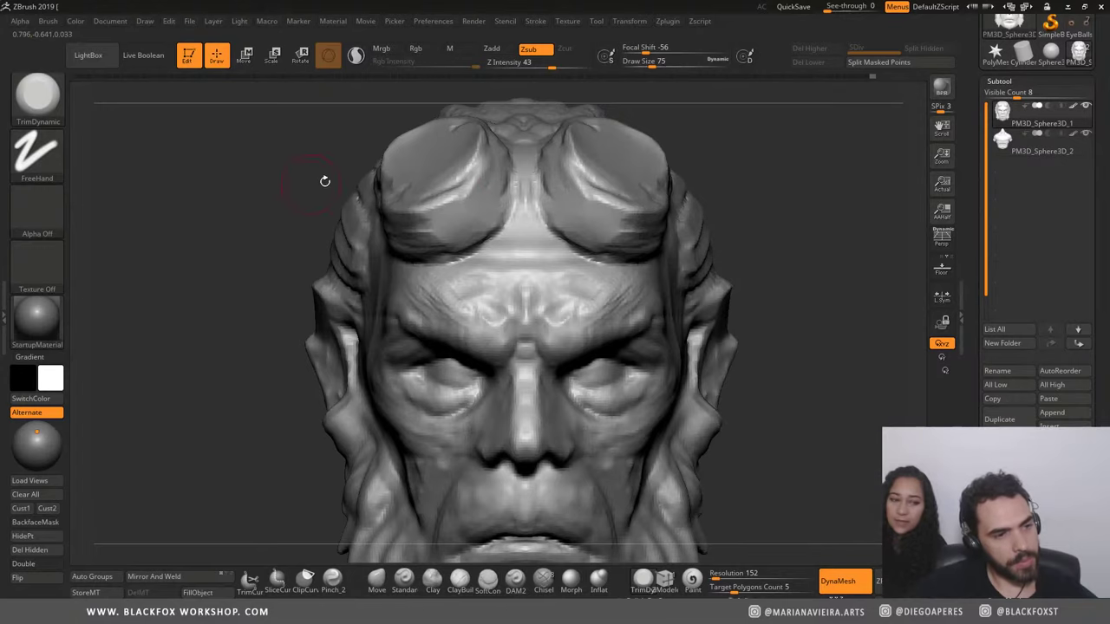
Step: Switch to the Standard brush with a Dots stroke and return to a full front view
left_click_drag(324, 181, 429, 261)
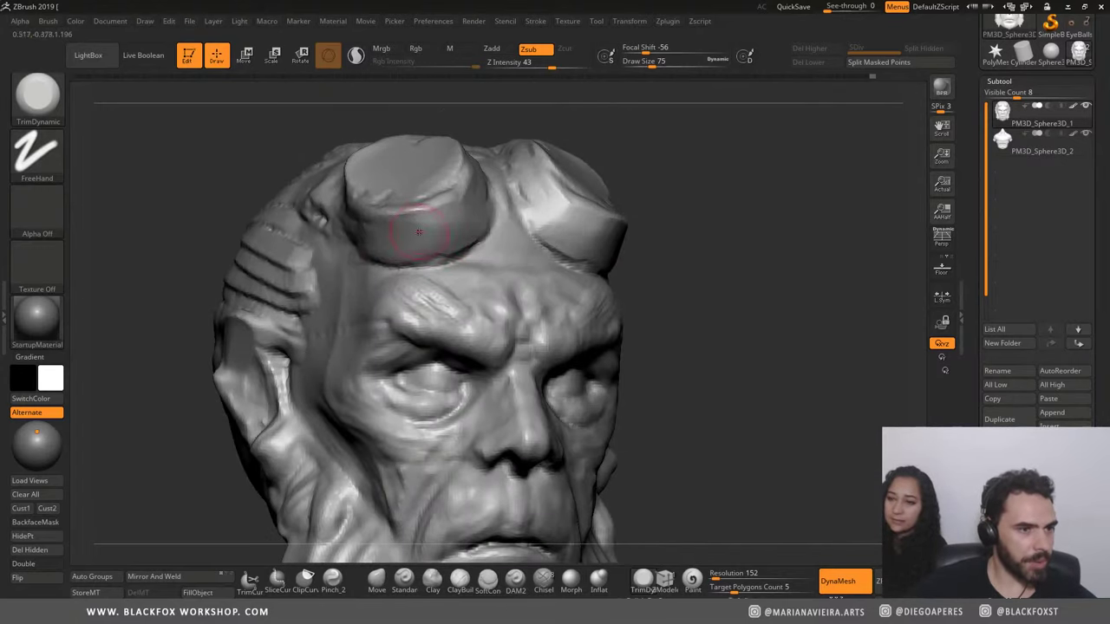
left_click_drag(235, 175, 382, 235)
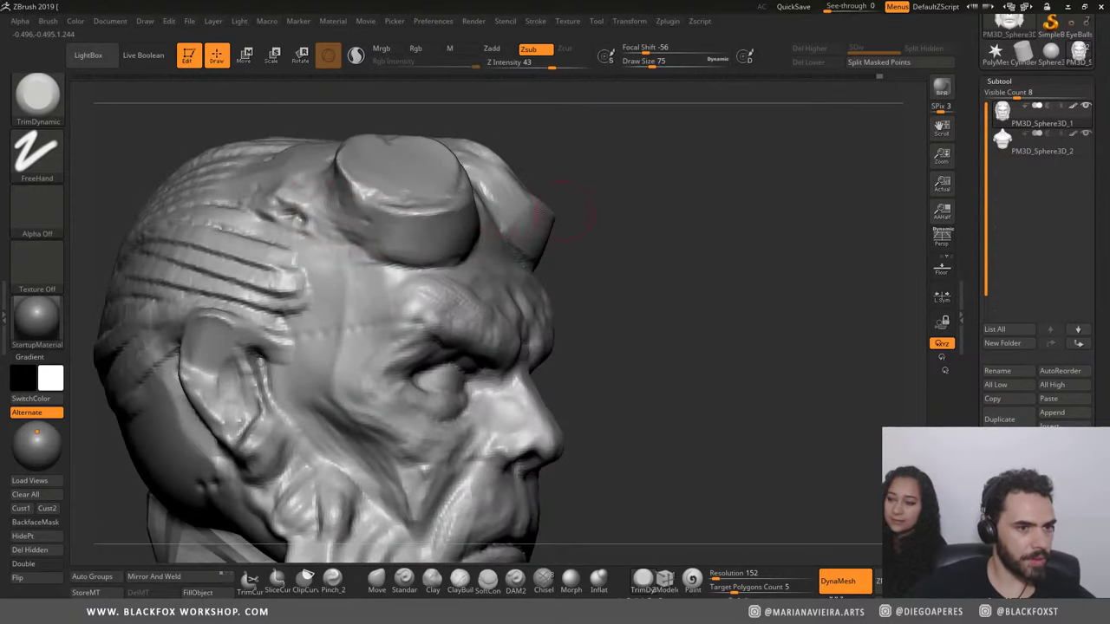
left_click(404, 579)
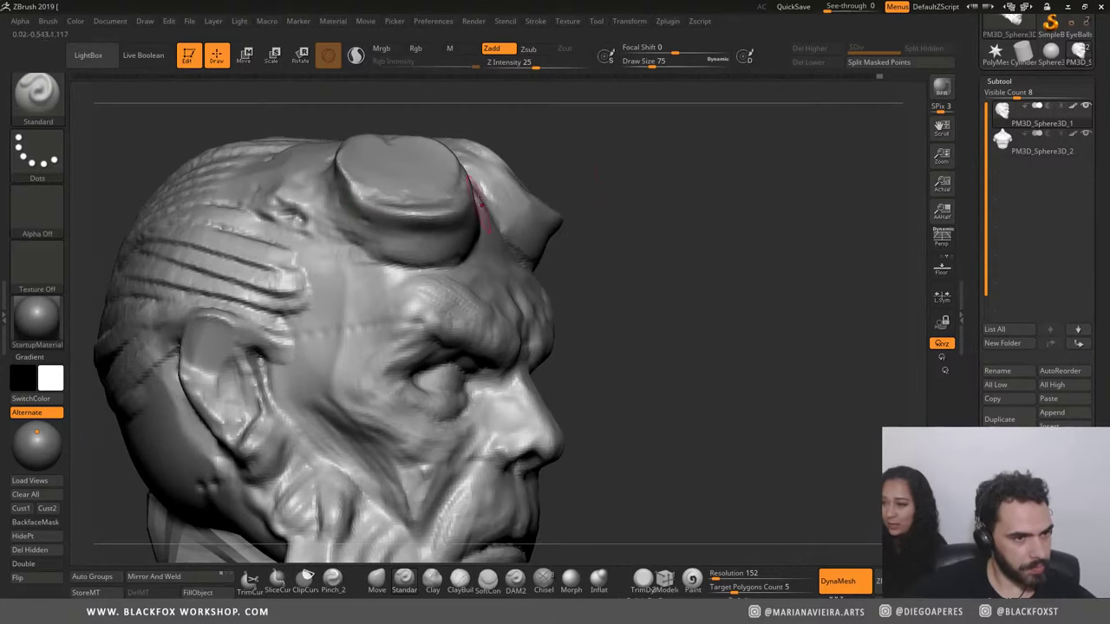
mouse_move(624, 165)
left_mouse_down("shift")
mouse_move(472, 182)
mouse_move(438, 221)
mouse_move(469, 187)
left_mouse_up("shift")
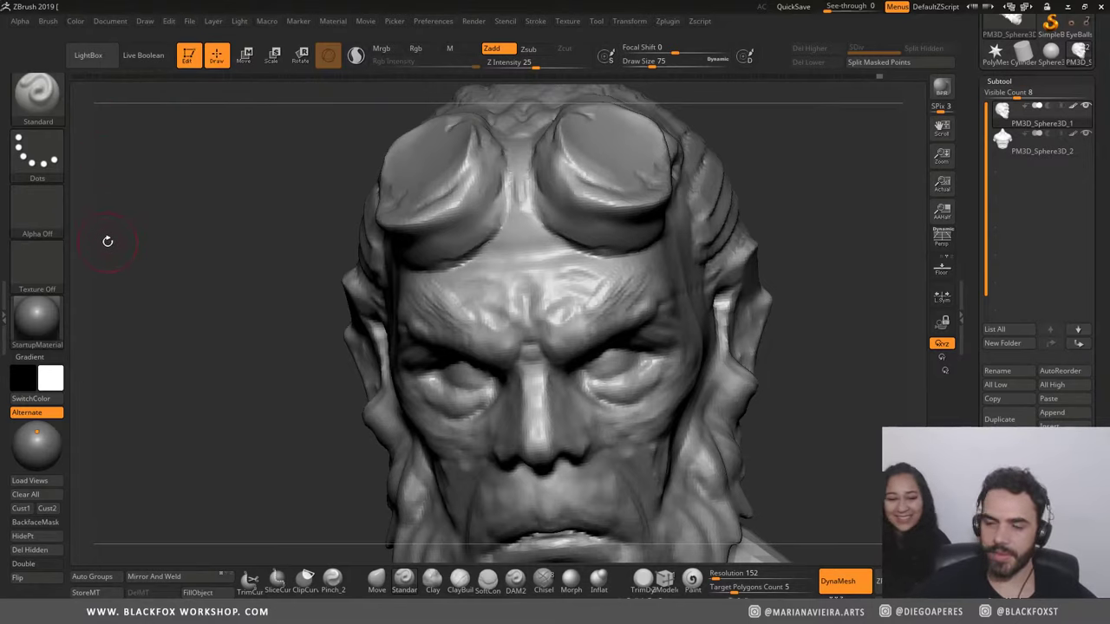
mouse_move(163, 240)
left_mouse_down("alt")
mouse_move(141, 237)
mouse_move(179, 244)
mouse_move(152, 258)
mouse_move(235, 330)
mouse_move(201, 351)
left_mouse_up("alt")
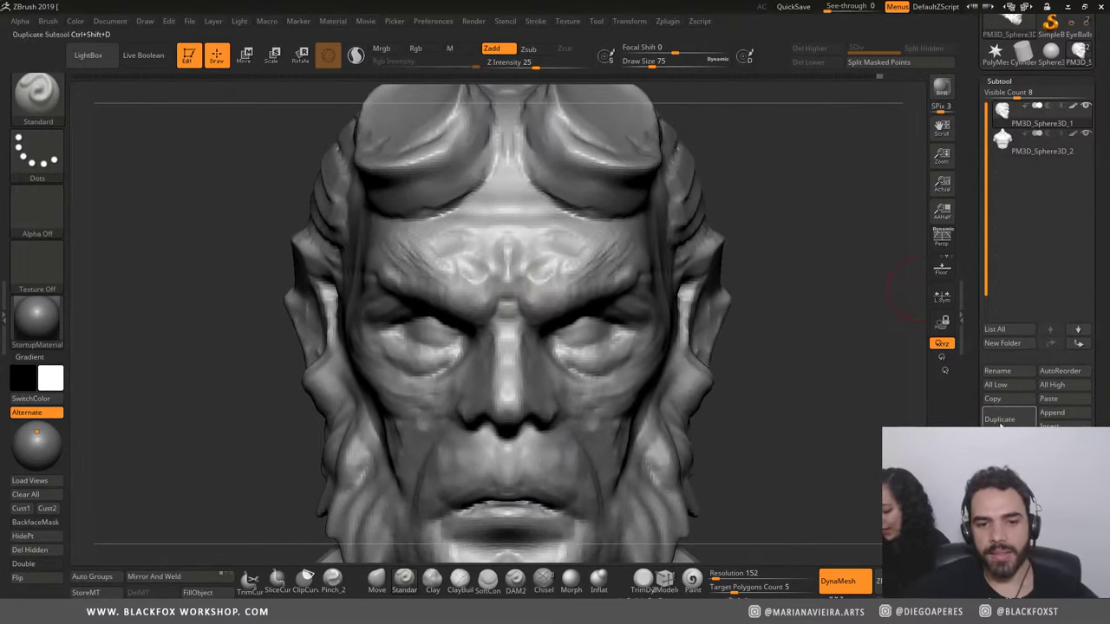
Step: Insert a Sphere3D subtool as an eyeball and move it toward the head with Transpose Move
left_click(1049, 425)
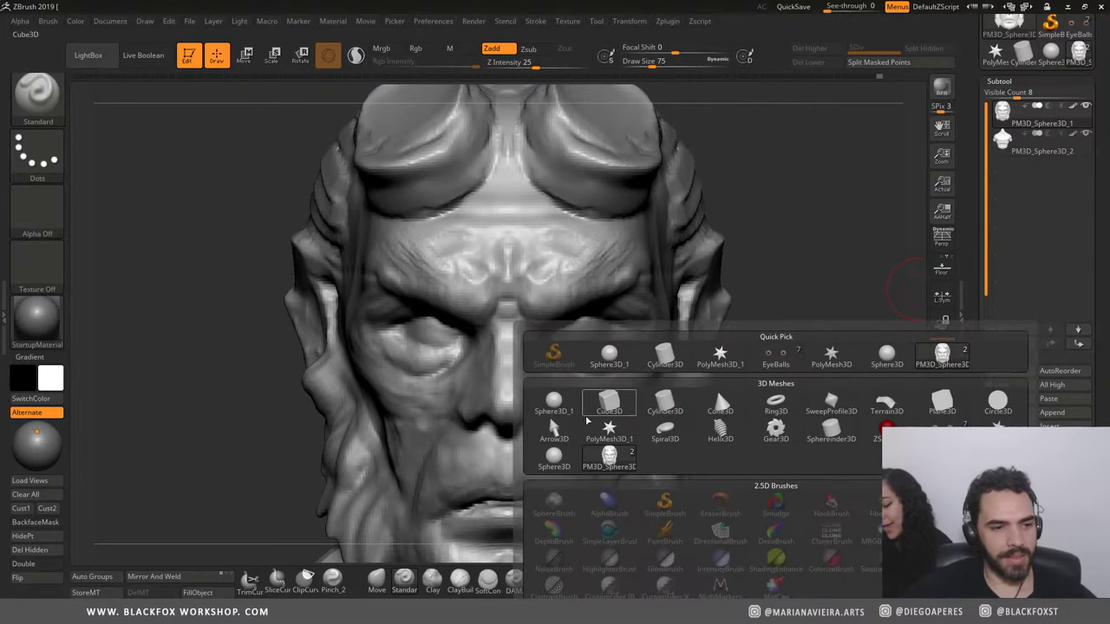
left_click(607, 400)
left_click_drag(241, 333, 208, 303, "alt")
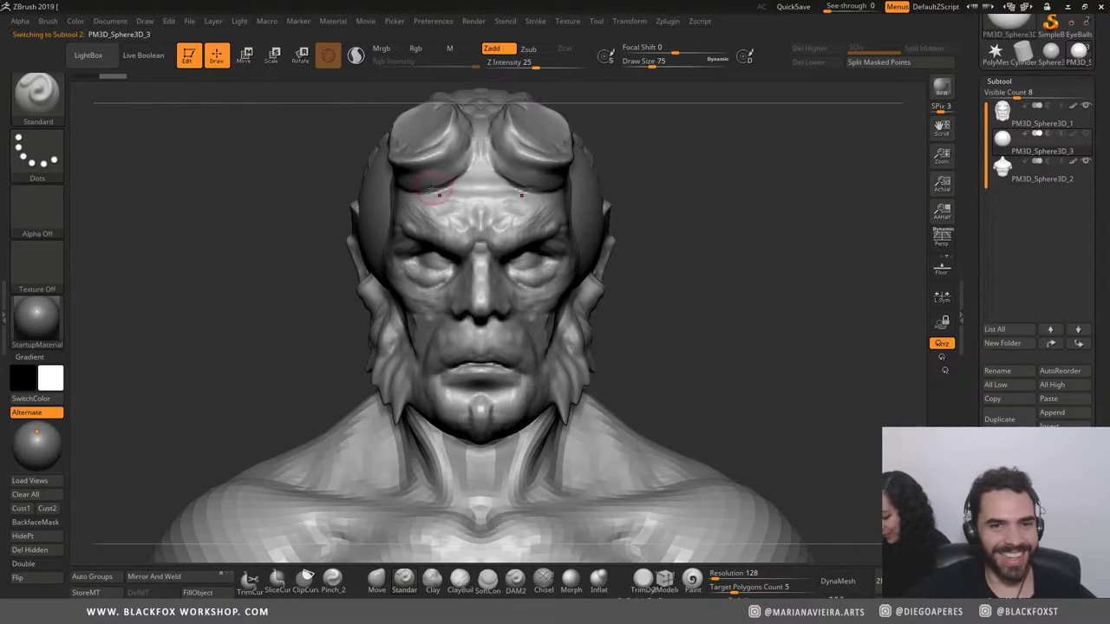
left_click_drag(257, 239, 273, 245)
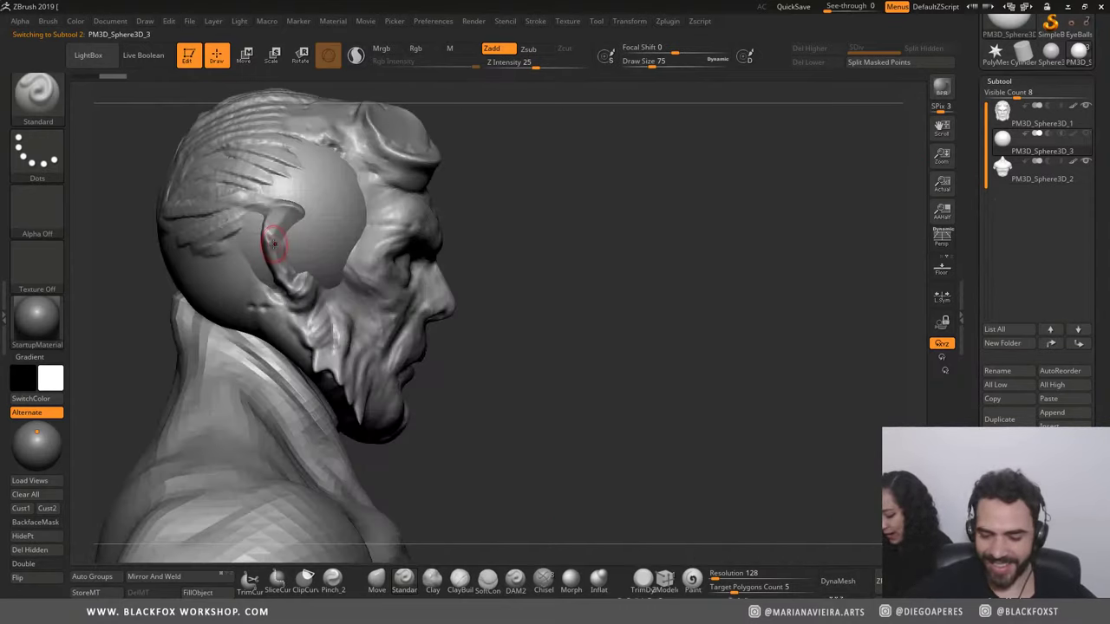
key("w")
mouse_move(273, 218)
left_mouse_down()
mouse_move(360, 219)
mouse_move(357, 265)
left_mouse_up()
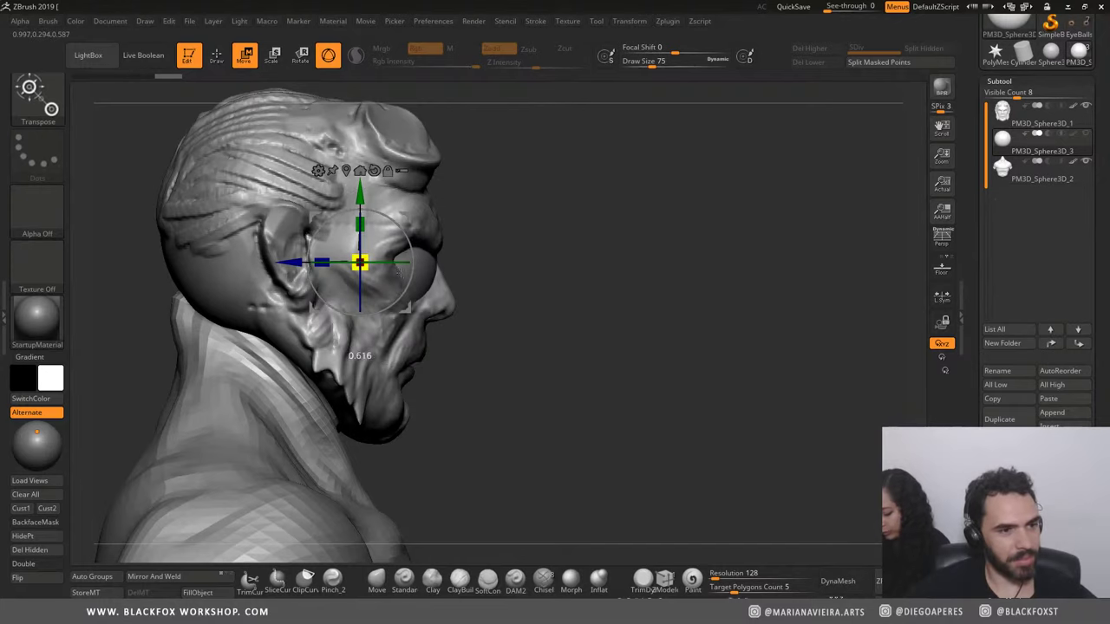
Step: Seat the sphere in the viewer's-left eye socket, tilted about 14 degrees, then reselect the head
left_click_drag(486, 290, 557, 300, "shift")
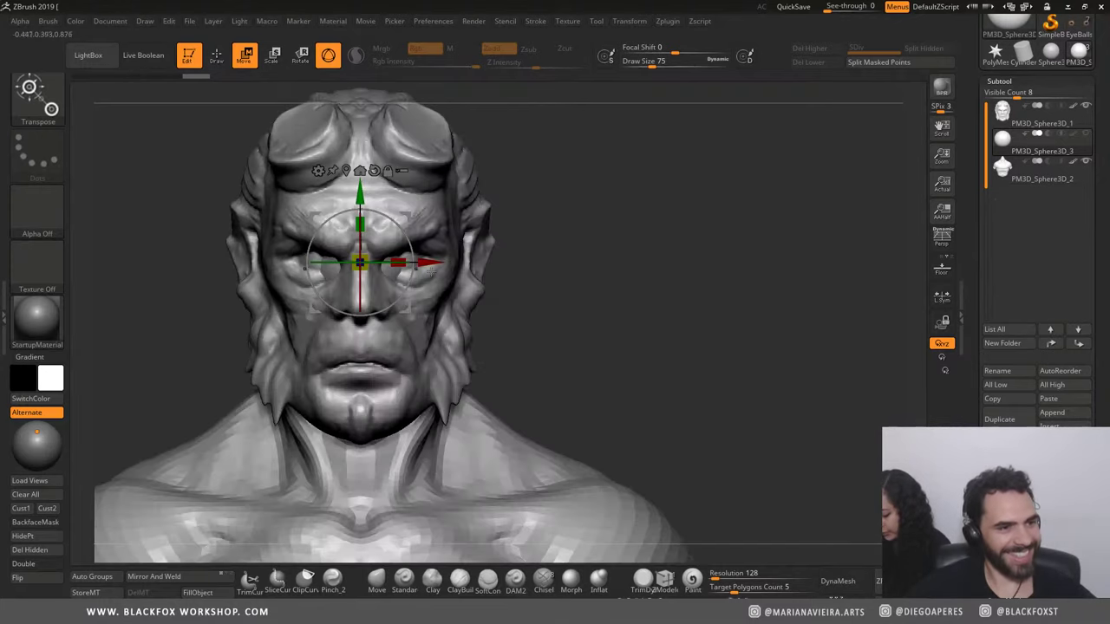
mouse_move(430, 271)
left_mouse_down()
mouse_move(267, 256)
mouse_move(323, 267)
mouse_move(219, 271)
left_mouse_up()
mouse_move(356, 262)
left_mouse_down()
mouse_move(430, 263)
mouse_move(404, 263)
left_mouse_up()
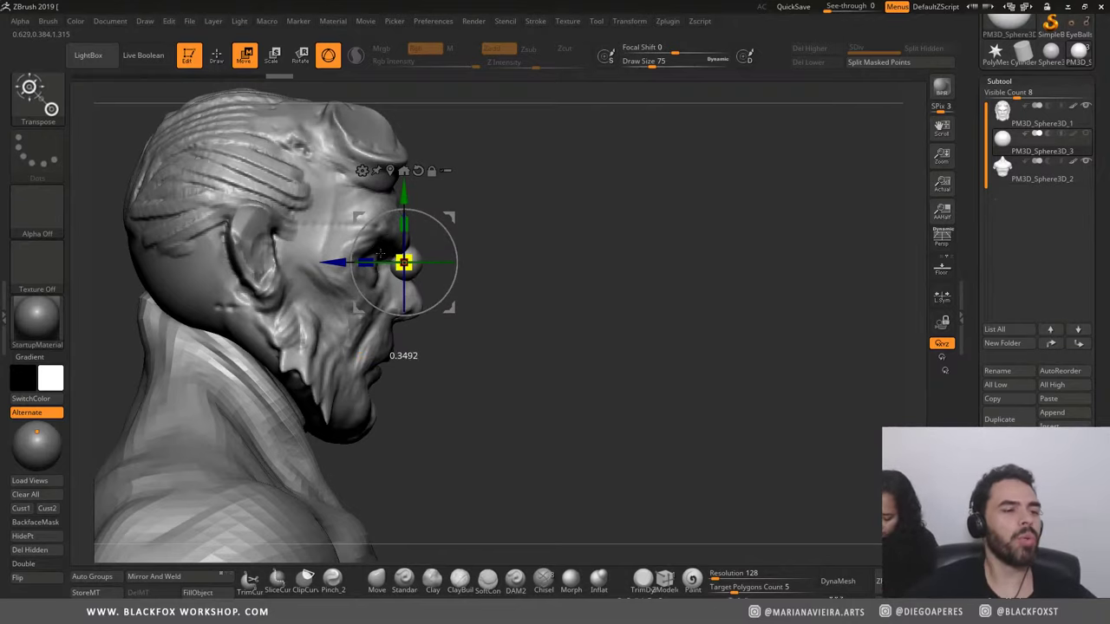
left_click_drag(469, 338, 564, 336)
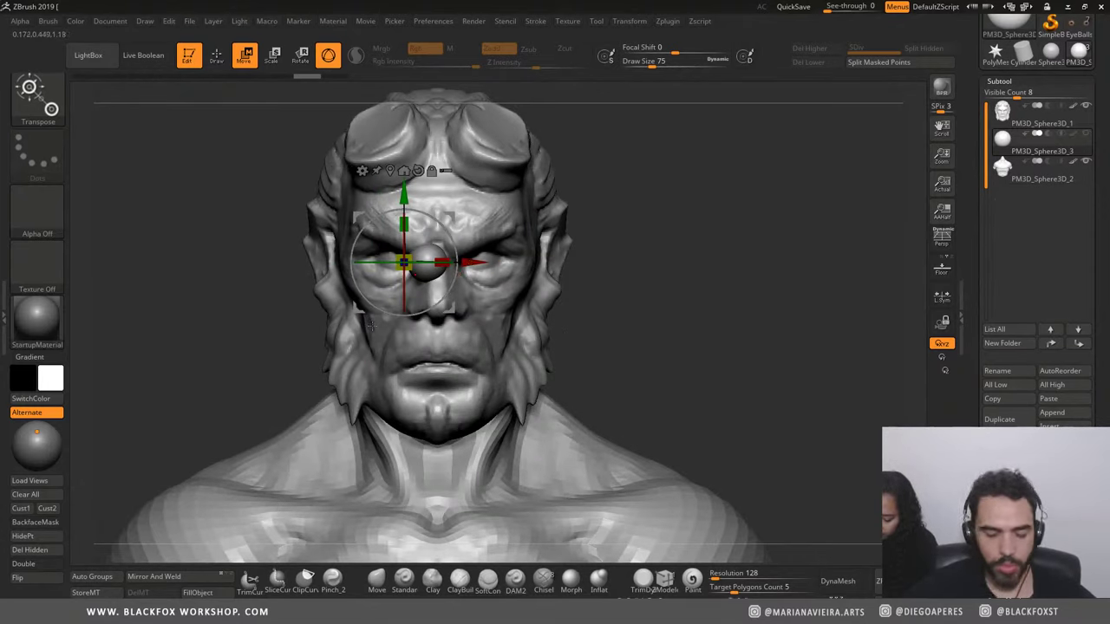
mouse_move(471, 263)
left_mouse_down()
mouse_move(300, 278)
mouse_move(227, 262)
mouse_move(290, 357)
mouse_move(289, 313)
left_mouse_up()
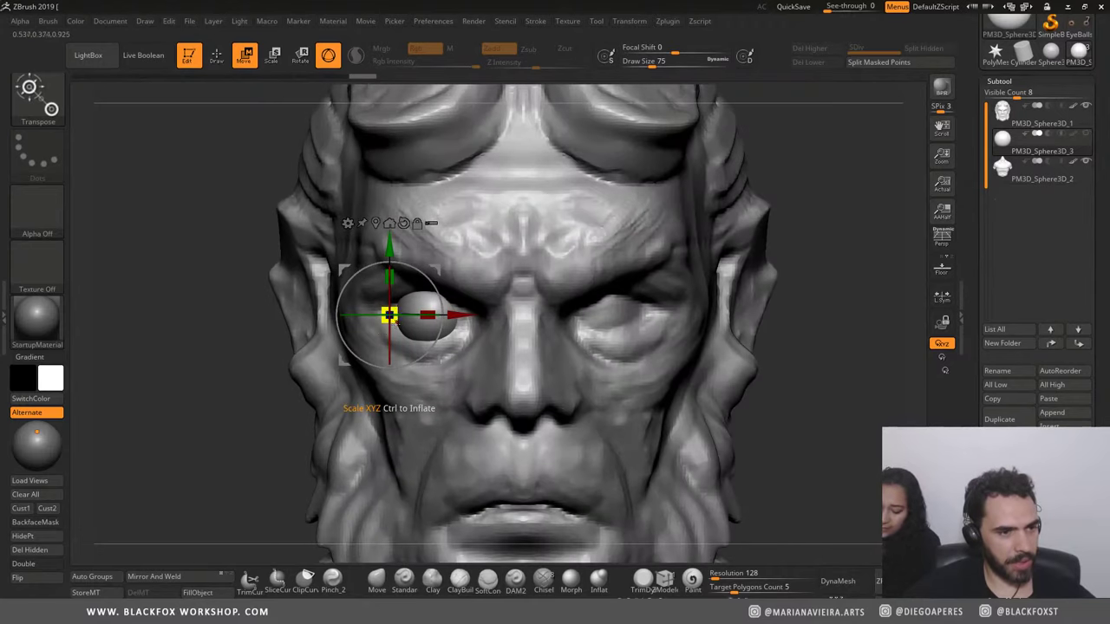
left_click_drag(400, 343, 401, 369)
left_click_drag(199, 291, 308, 309)
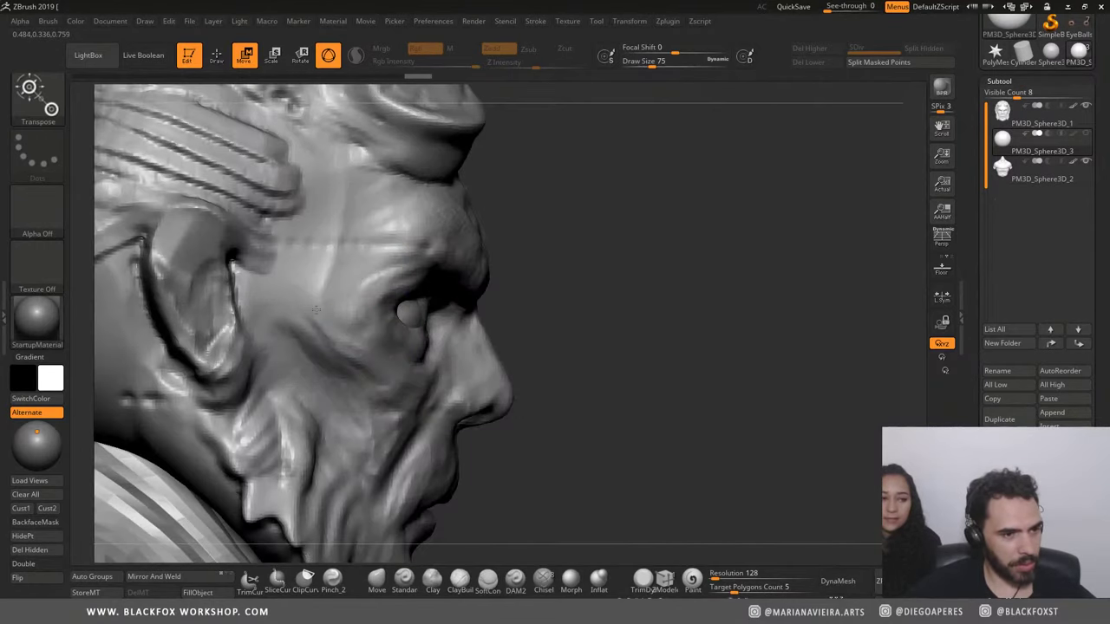
left_click_drag(322, 312, 597, 342, "shift")
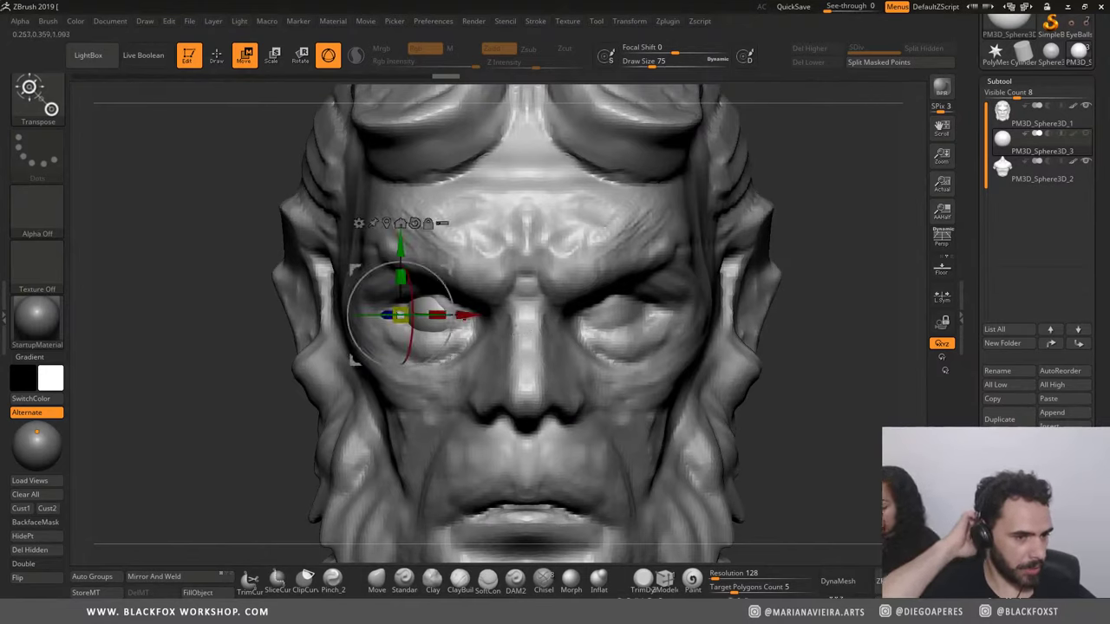
left_click_drag(466, 315, 479, 314)
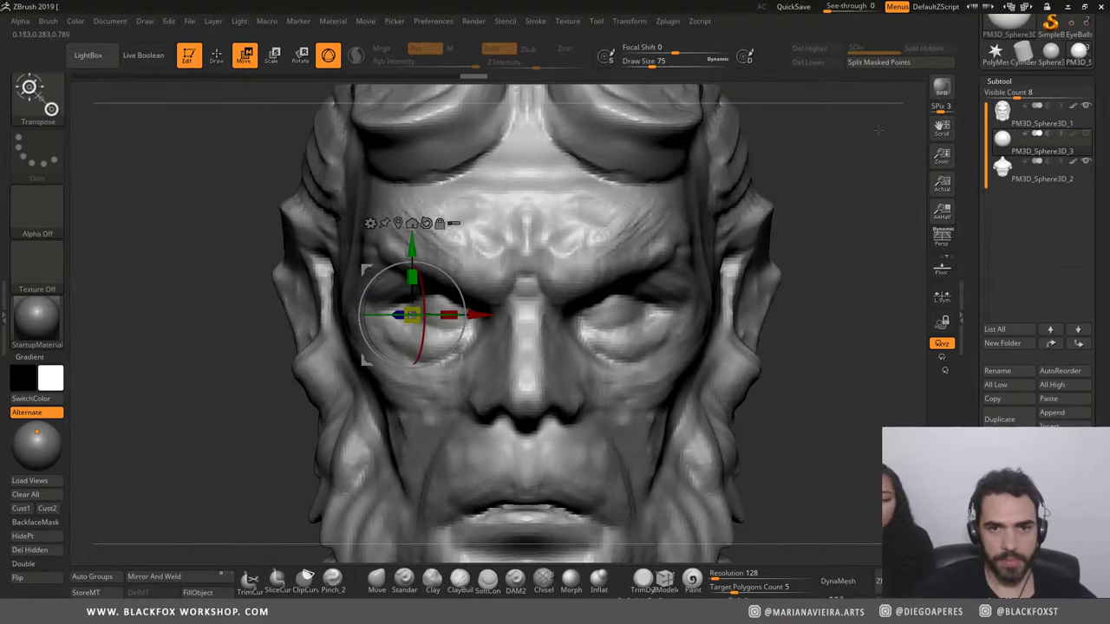
left_click(413, 178, "alt")
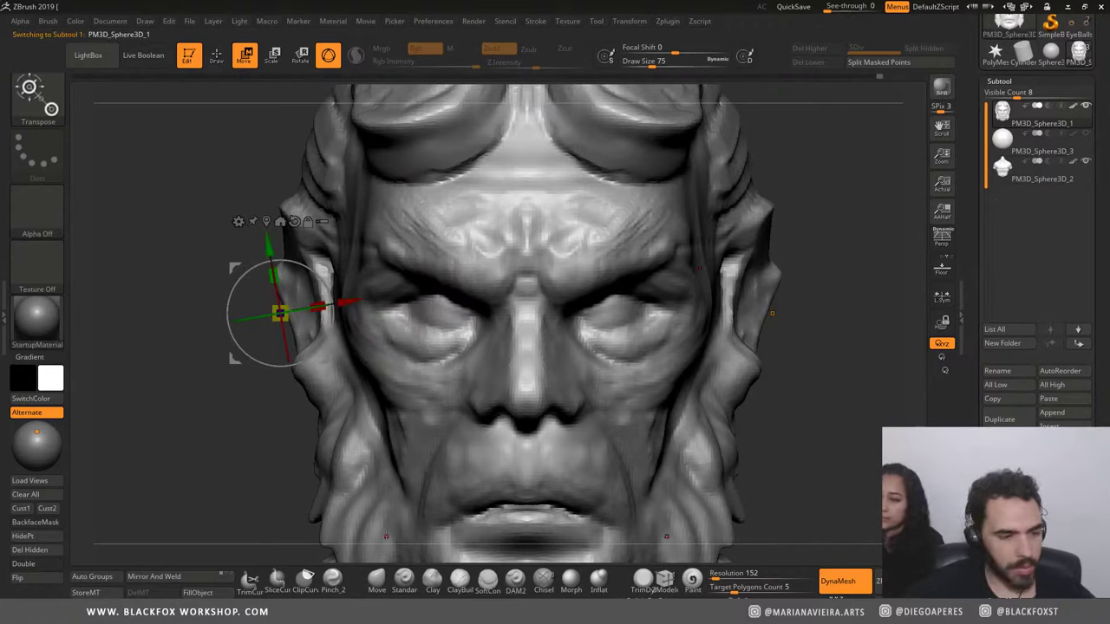
Step: Switch from Clay to ClayBuildup and reduce Draw Size from 75 to 51
left_click(433, 581)
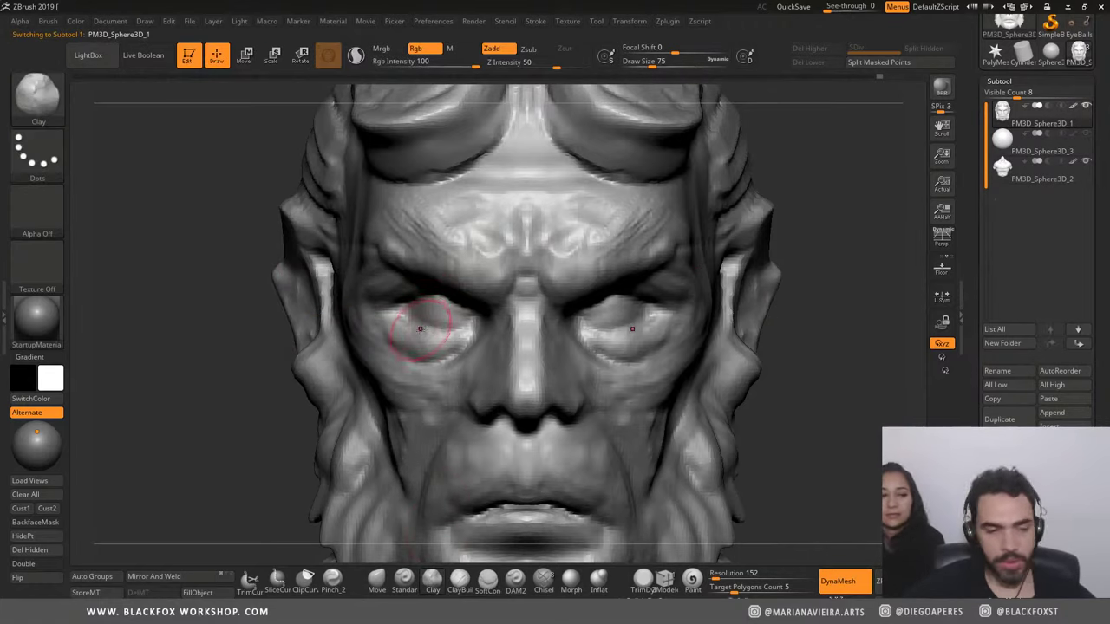
left_click_drag(444, 314, 431, 334)
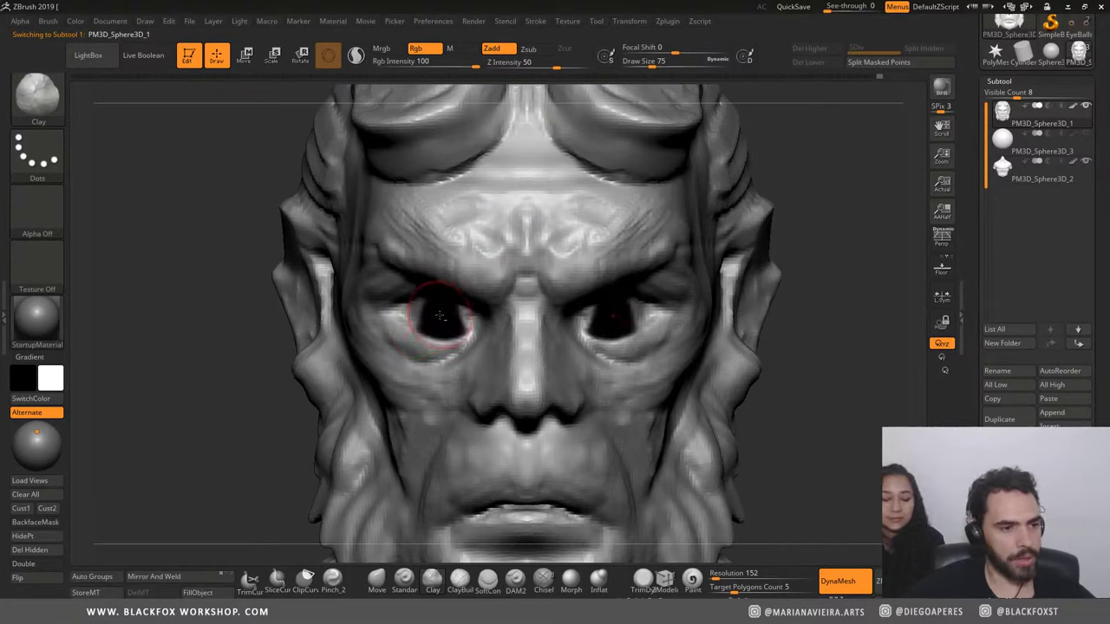
left_click(459, 588)
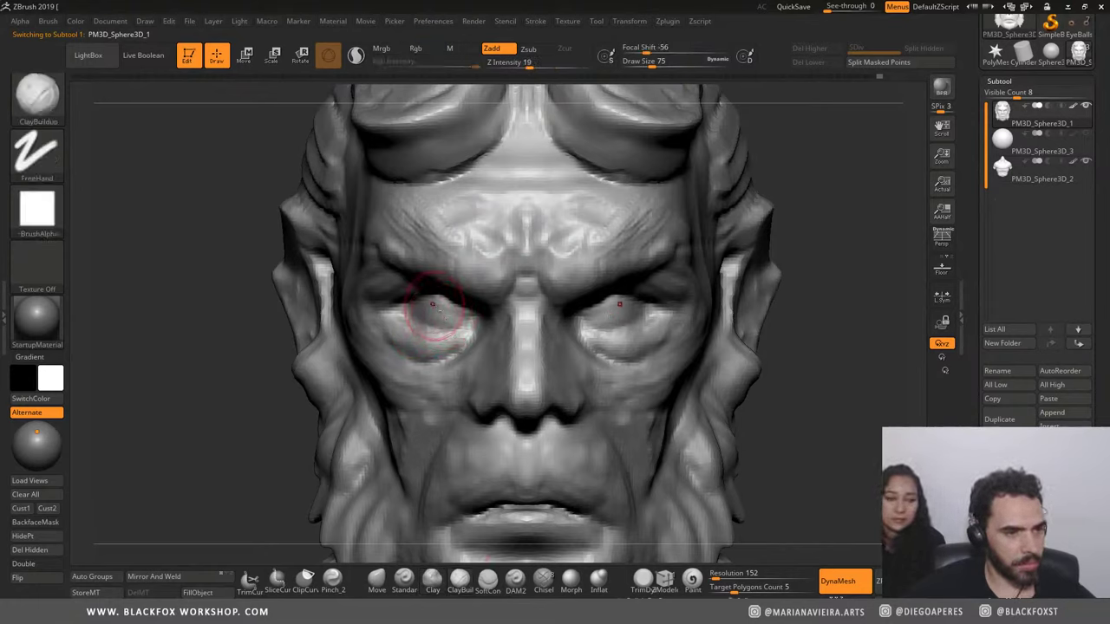
key("space")
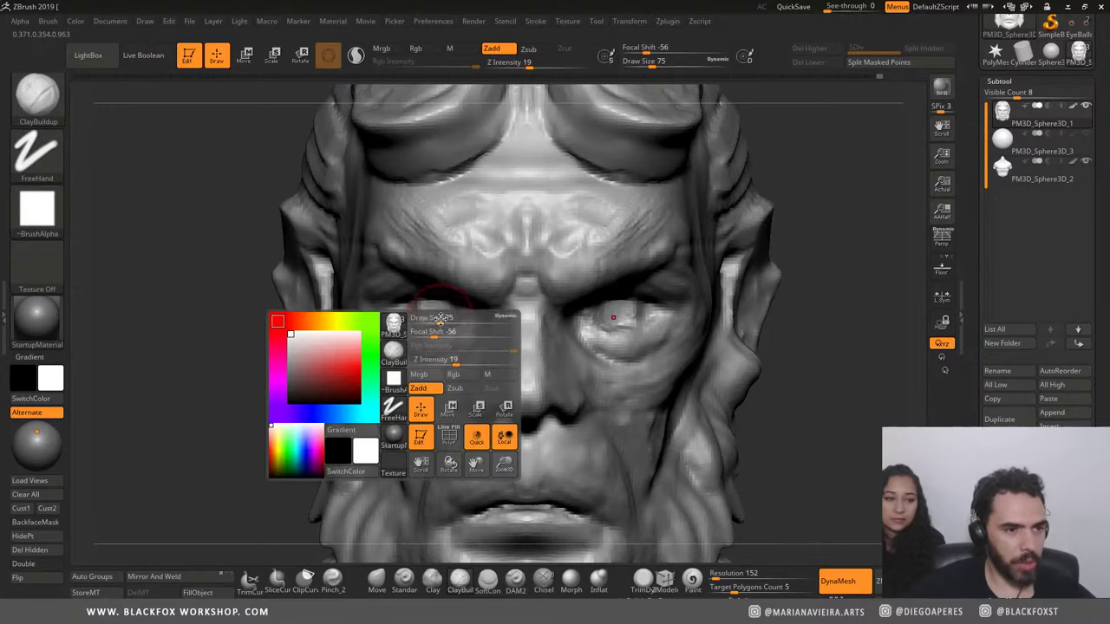
left_click_drag(440, 318, 421, 317)
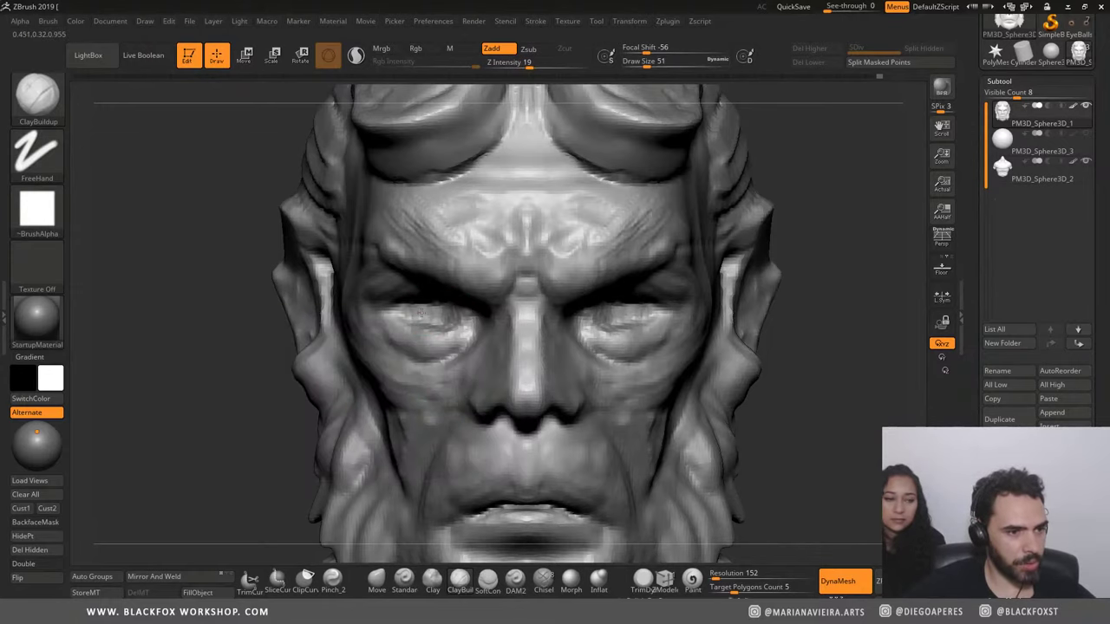
Step: Build up the skin under the viewer's-left eye and make the eyeball sphere visible
right_click_drag(345, 307, 385, 322)
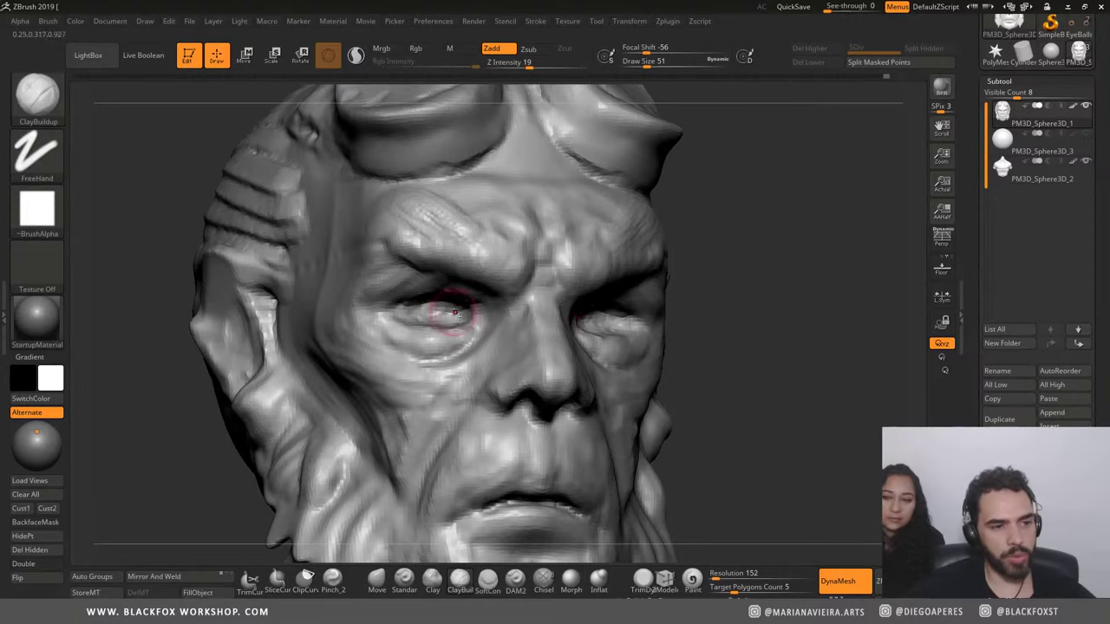
left_click_drag(413, 314, 418, 320)
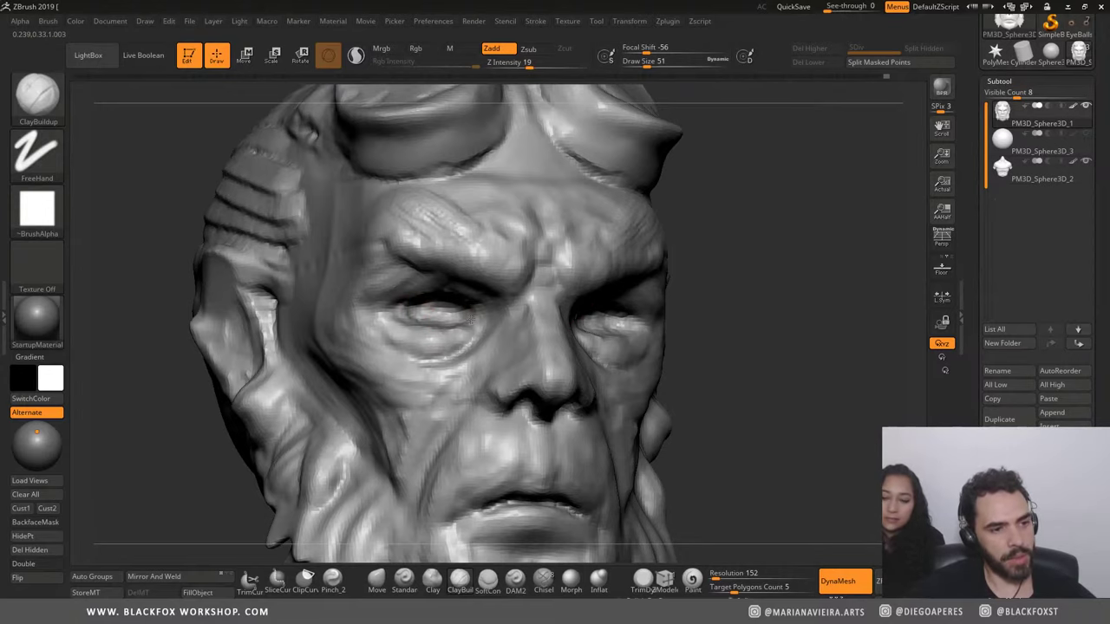
right_click_drag(737, 265, 711, 289, "shift")
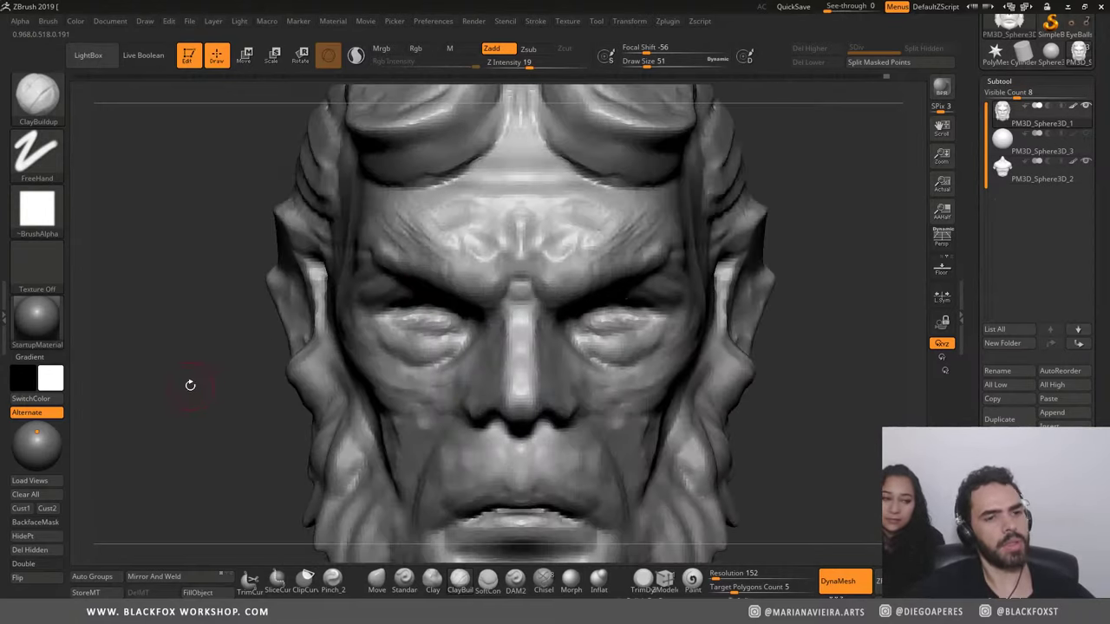
right_click_drag(190, 385, 225, 382, "alt")
left_click(1003, 139)
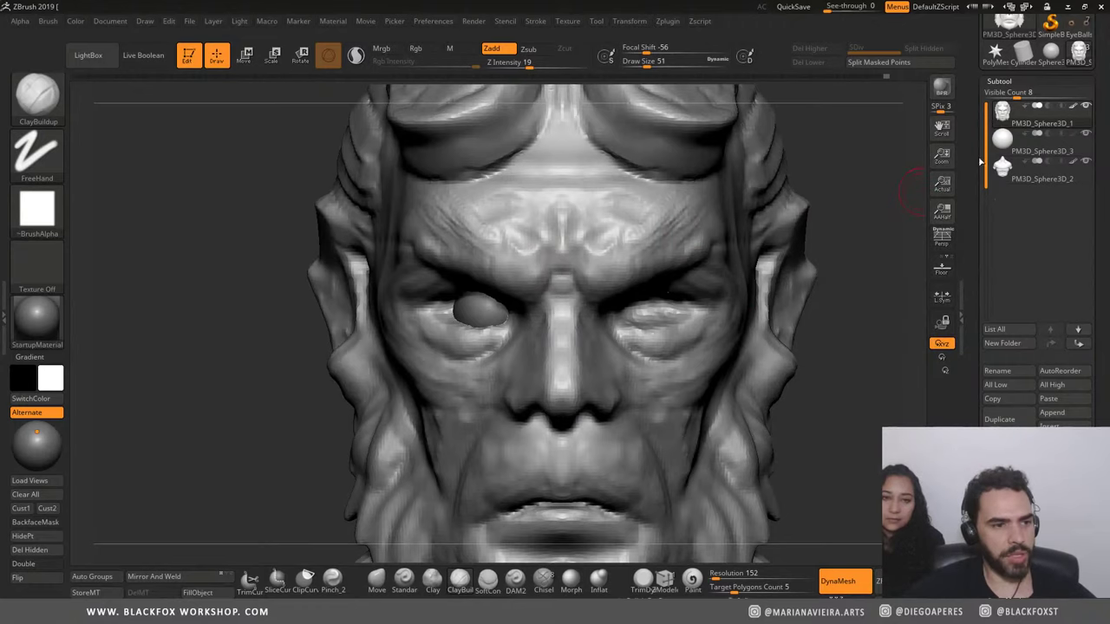
Step: Slide the eyeball sideways with the Move gizmo to centre it in the socket
key("w")
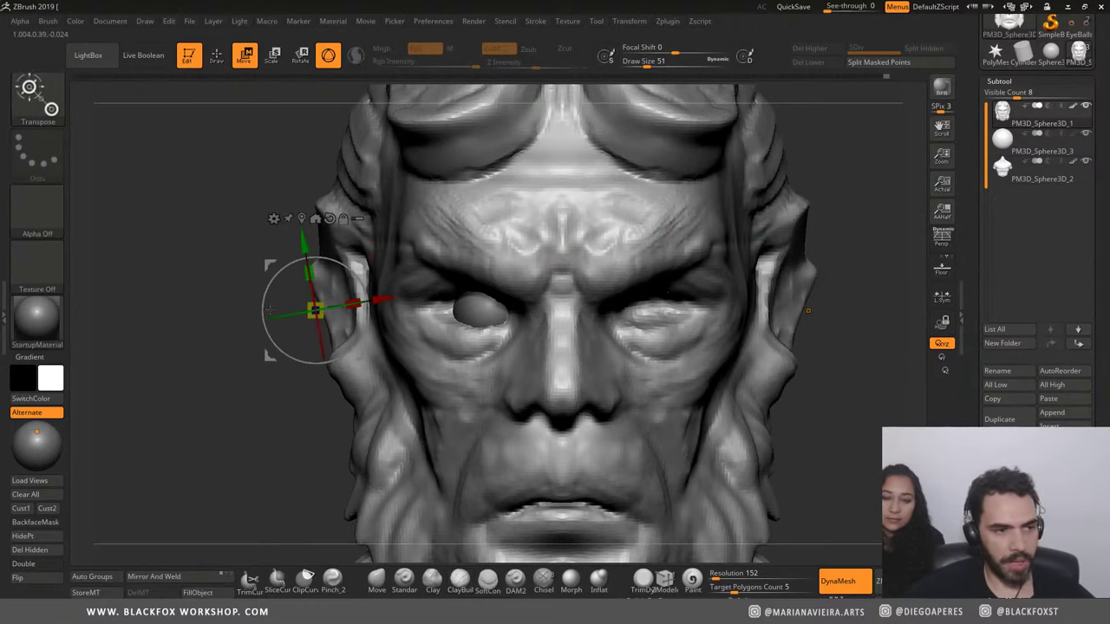
left_click(329, 218)
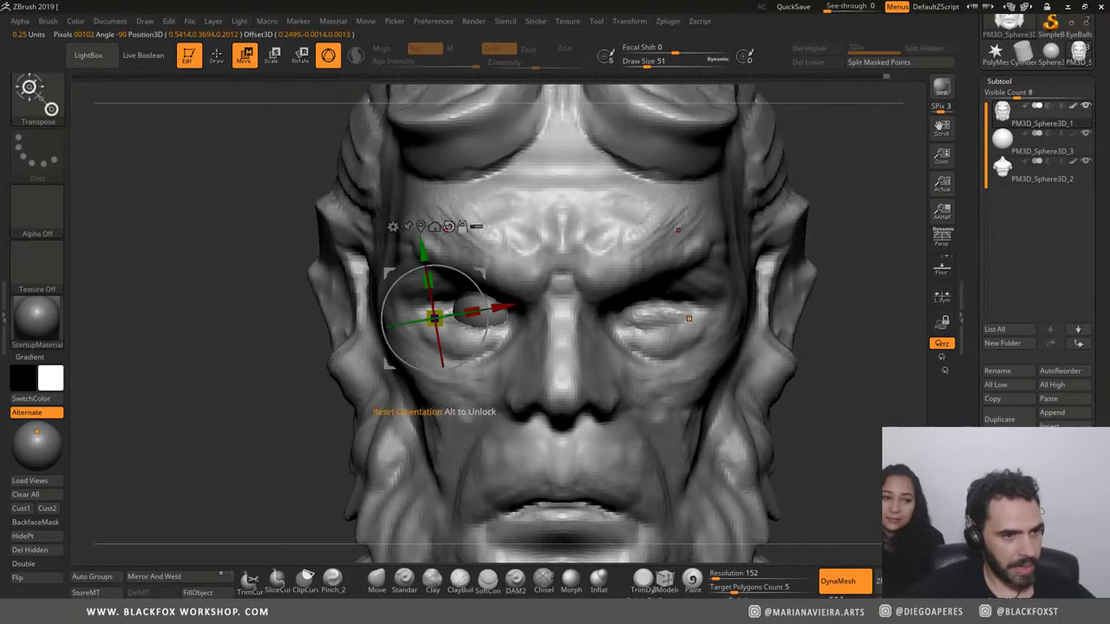
left_click_drag(507, 309, 492, 319)
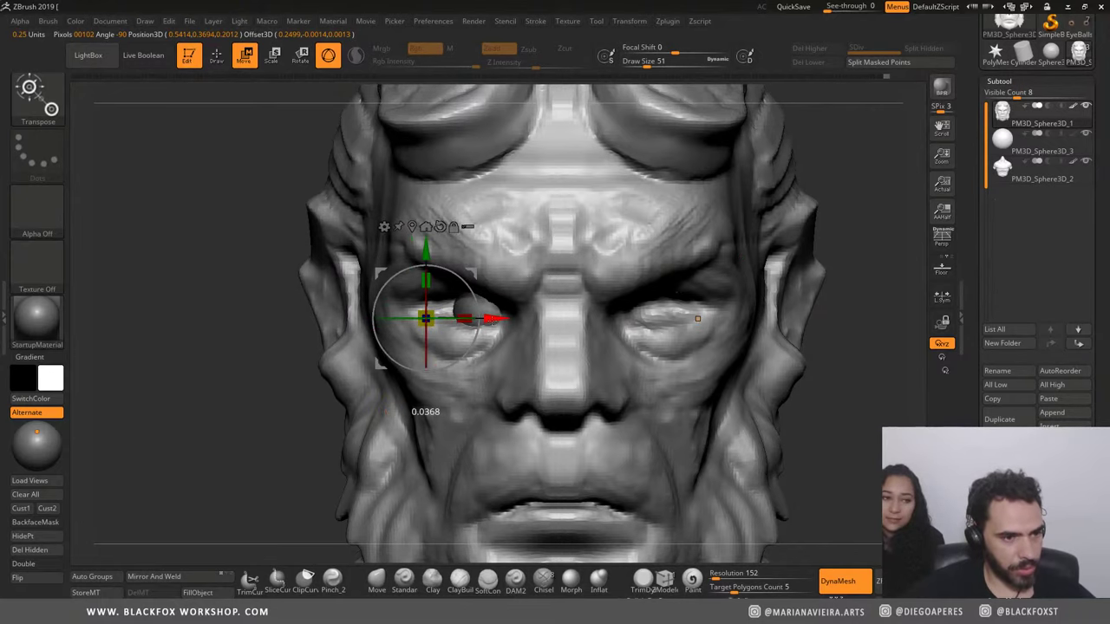
left_click(490, 315, "alt")
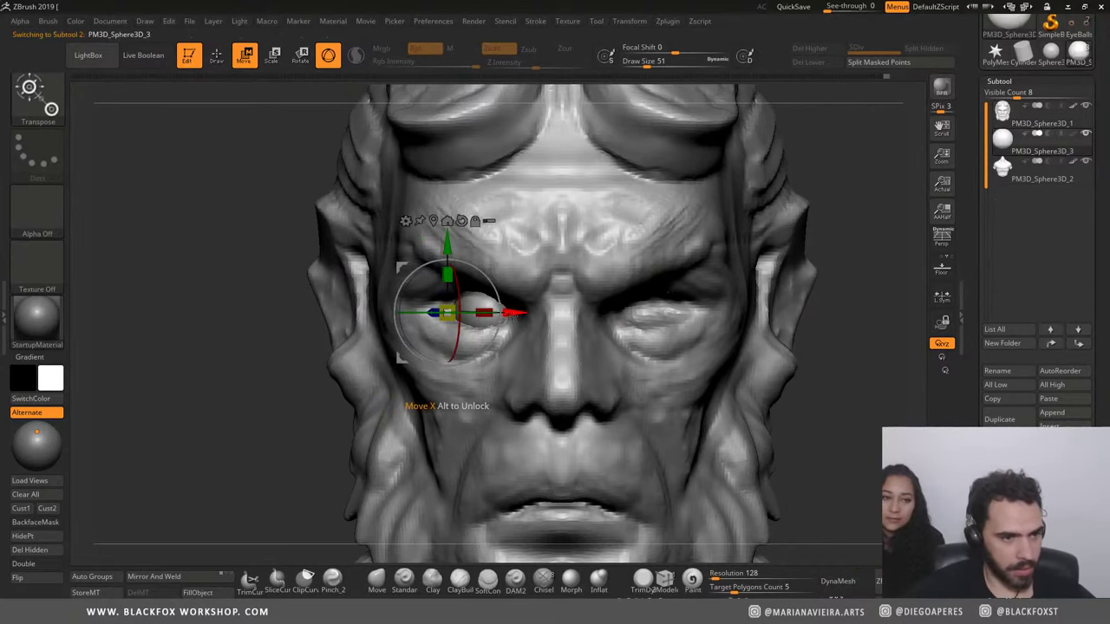
left_click_drag(512, 314, 493, 314)
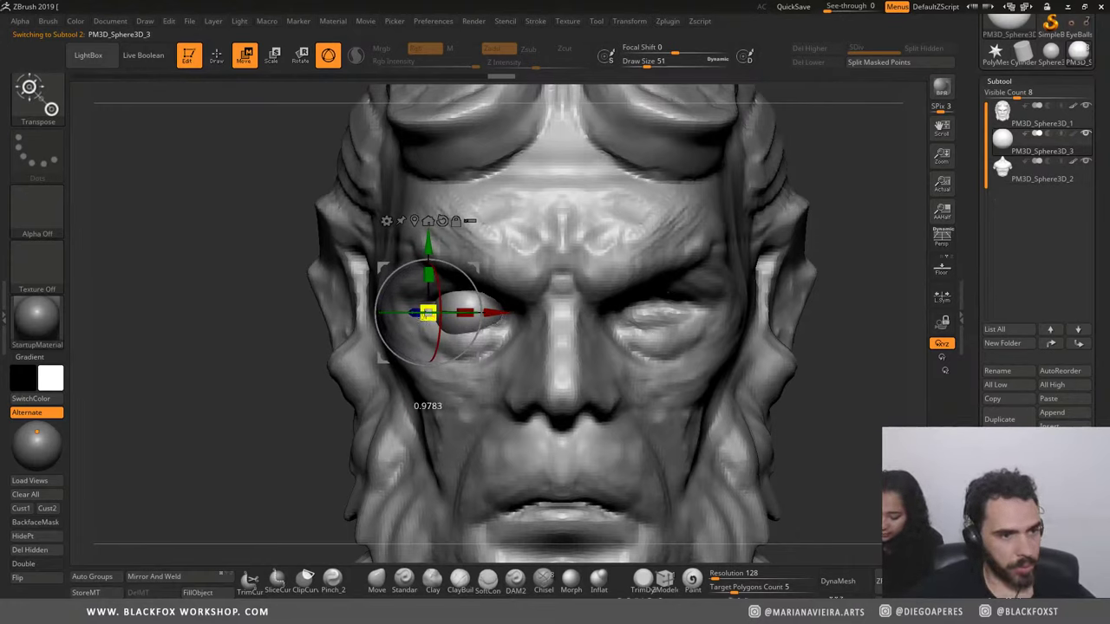
left_click_drag(427, 313, 448, 313)
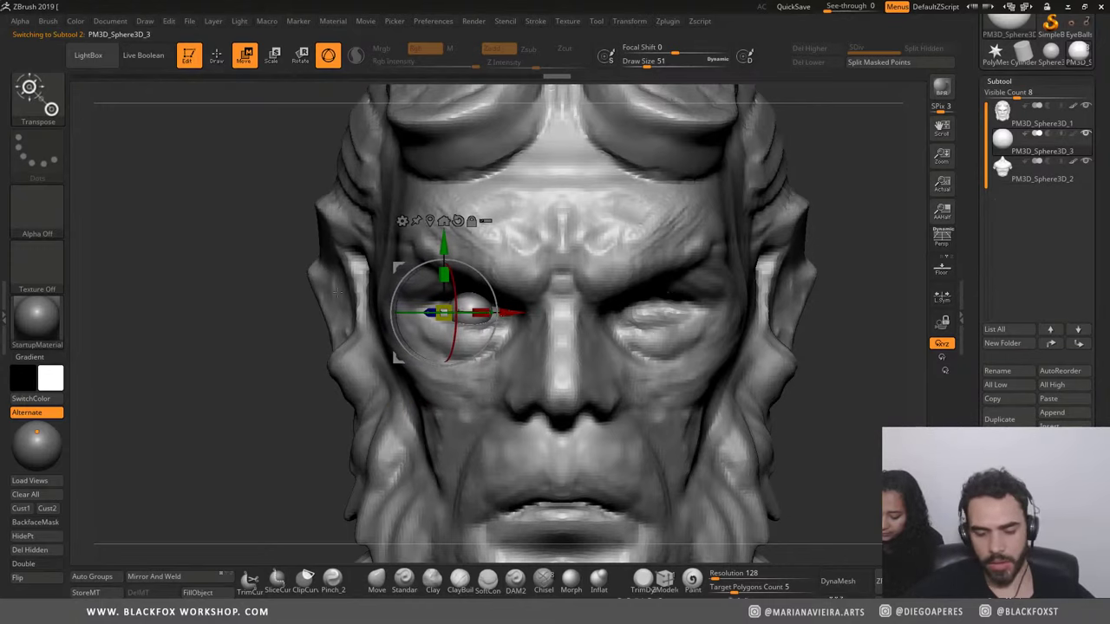
key("q")
Step: Push the eyeball deeper from profile and scale it down to about 0.88
left_click_drag(156, 312, 225, 315)
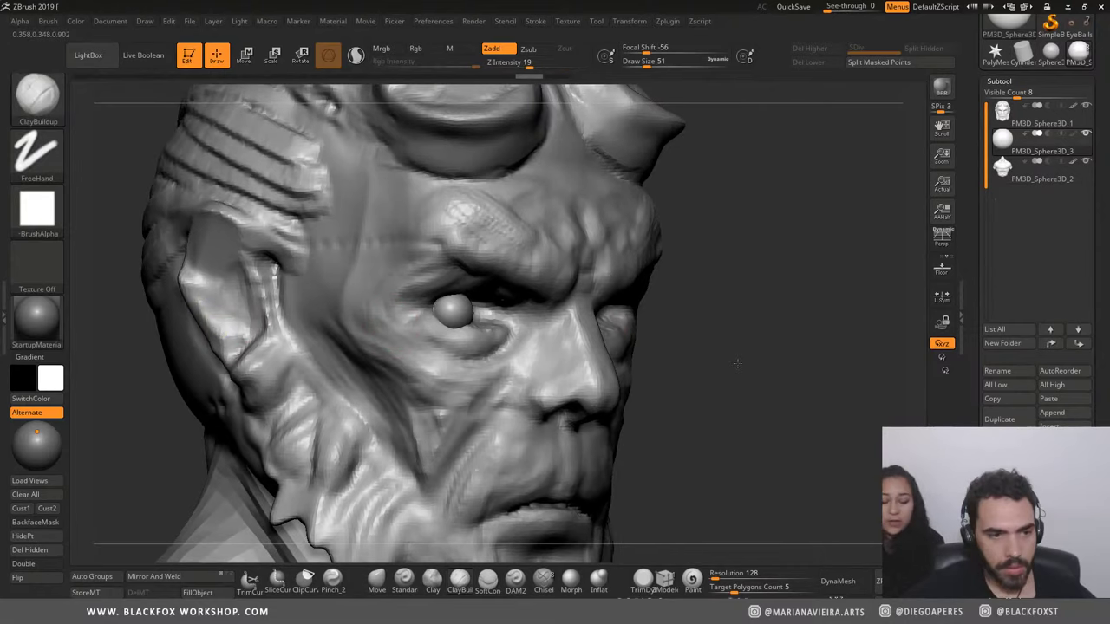
left_click_drag(714, 333, 626, 382, "shift")
left_click_drag(307, 349, 473, 308)
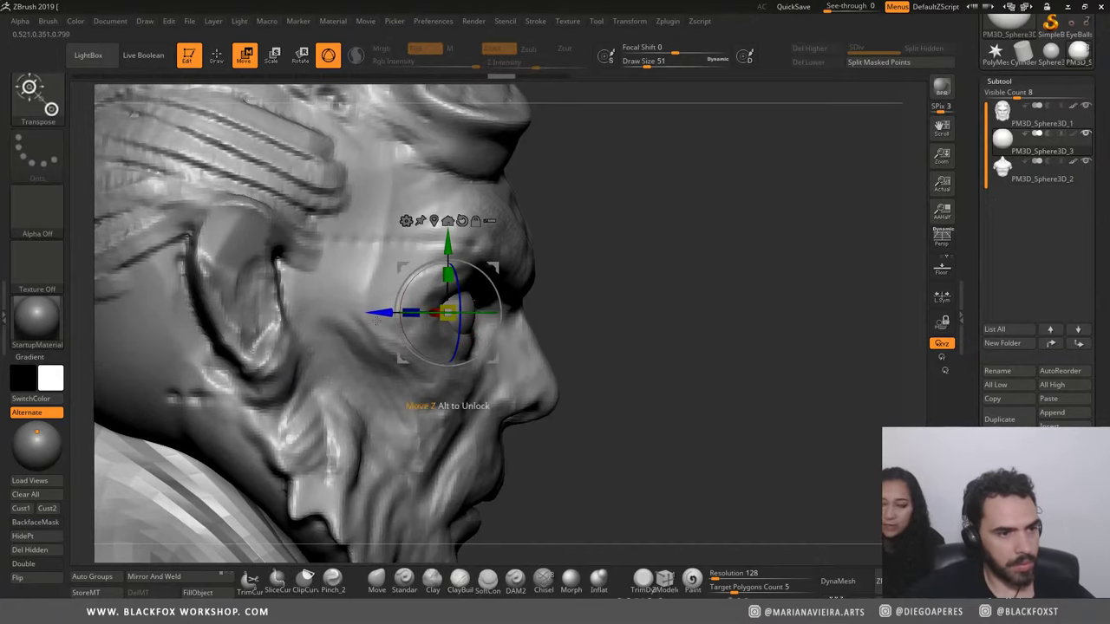
left_click_drag(375, 320, 363, 310)
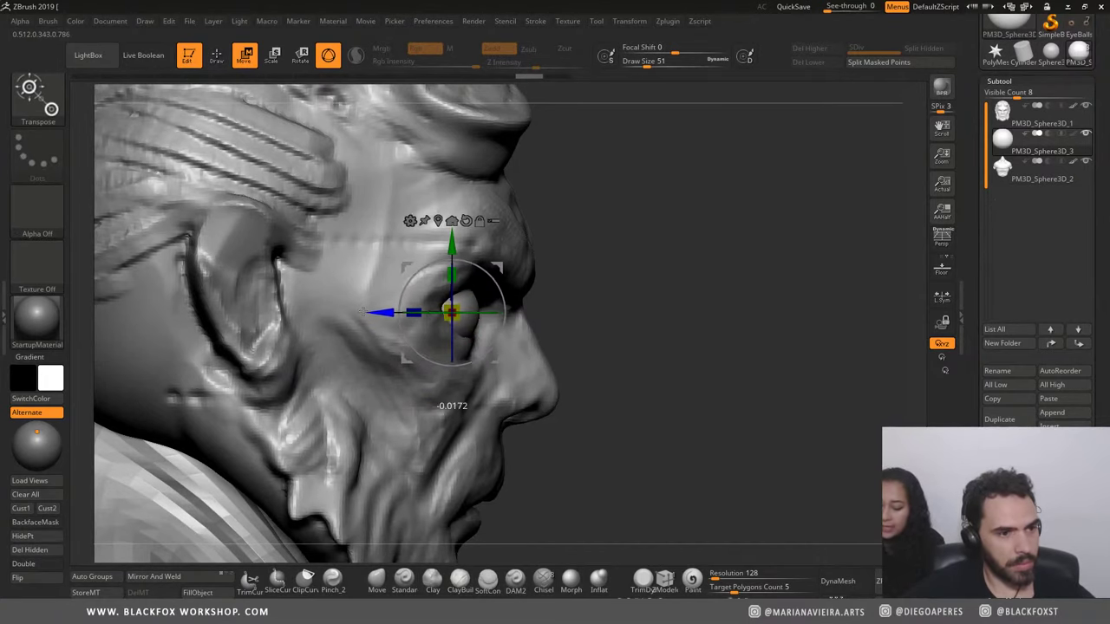
left_click_drag(607, 304, 486, 299, "shift")
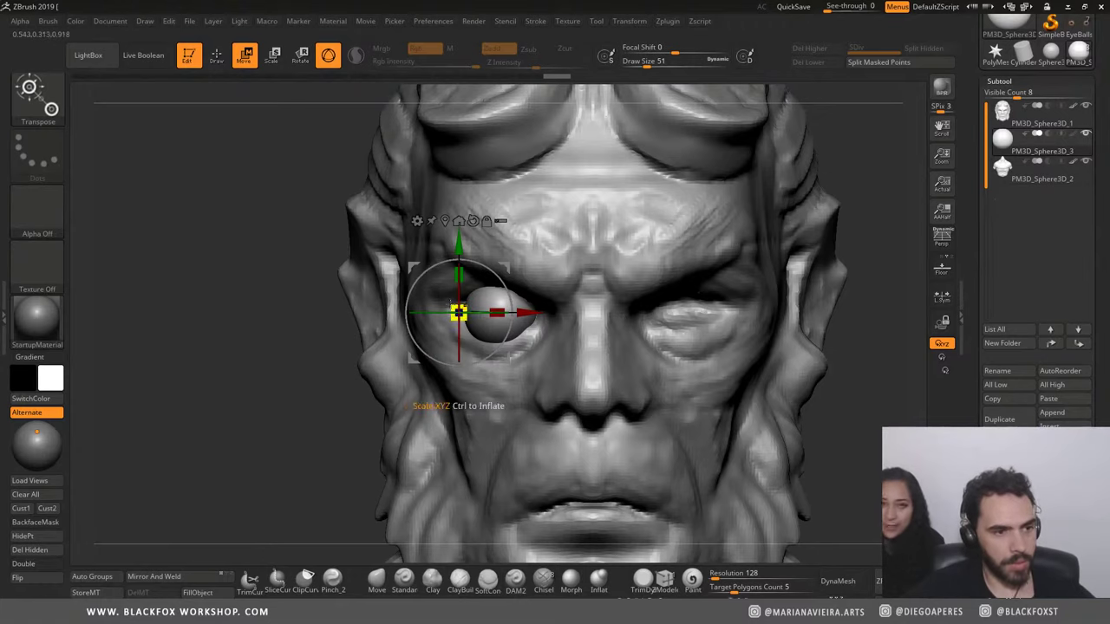
left_click_drag(459, 313, 496, 313)
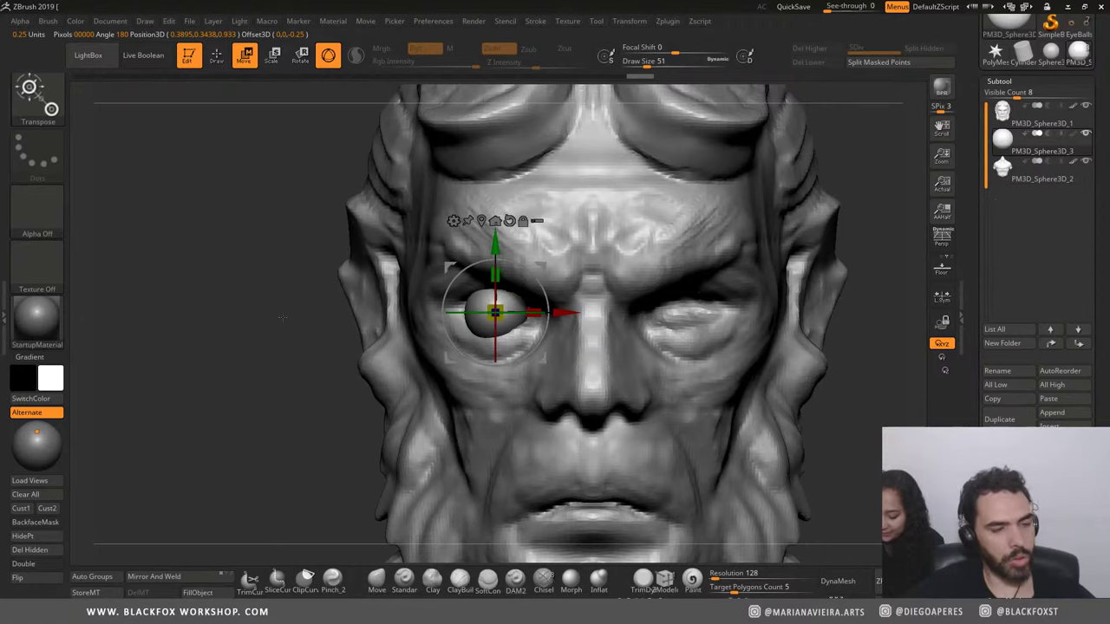
Step: Select the head subtool and build an upper eyelid over the left eyeball
key("q")
left_click_drag(249, 314, 427, 310)
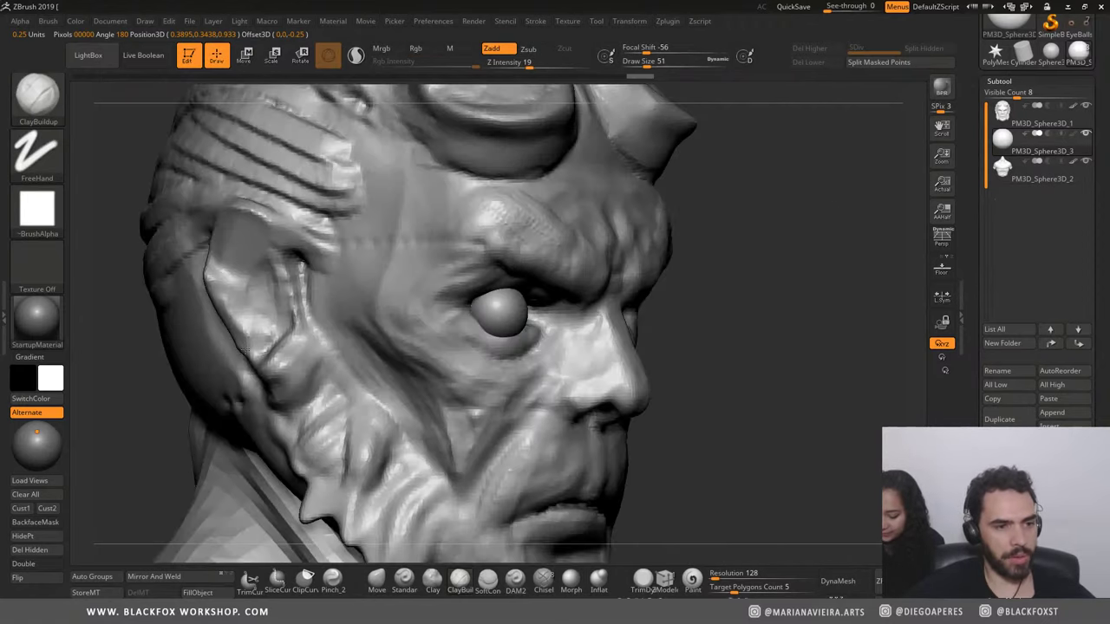
left_click(1037, 117)
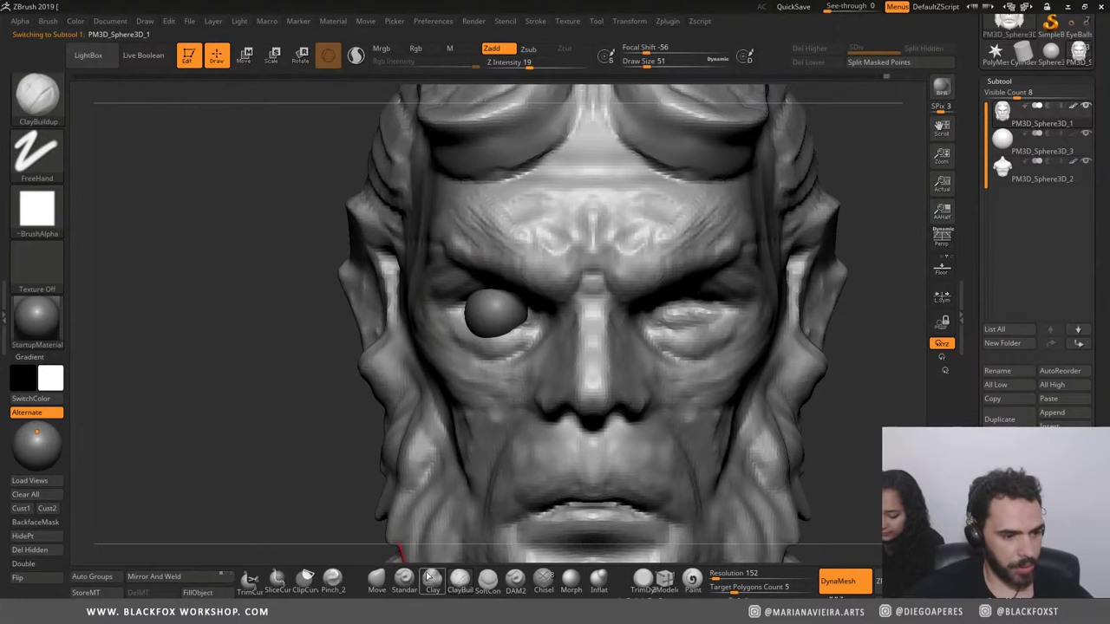
key("b")
key("Escape")
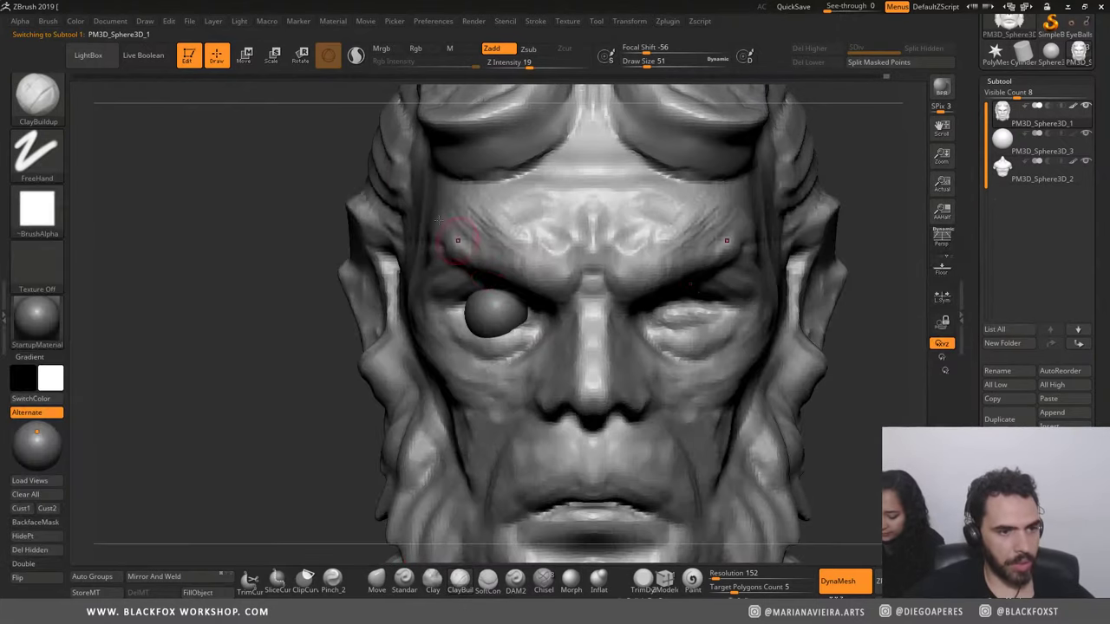
mouse_move(521, 299)
left_mouse_down()
mouse_move(478, 292)
mouse_move(517, 295)
mouse_move(468, 293)
mouse_move(463, 306)
left_mouse_up()
Step: Add lower eyelid detail under the eye and check the fit in profile
left_click_drag(246, 304, 364, 313)
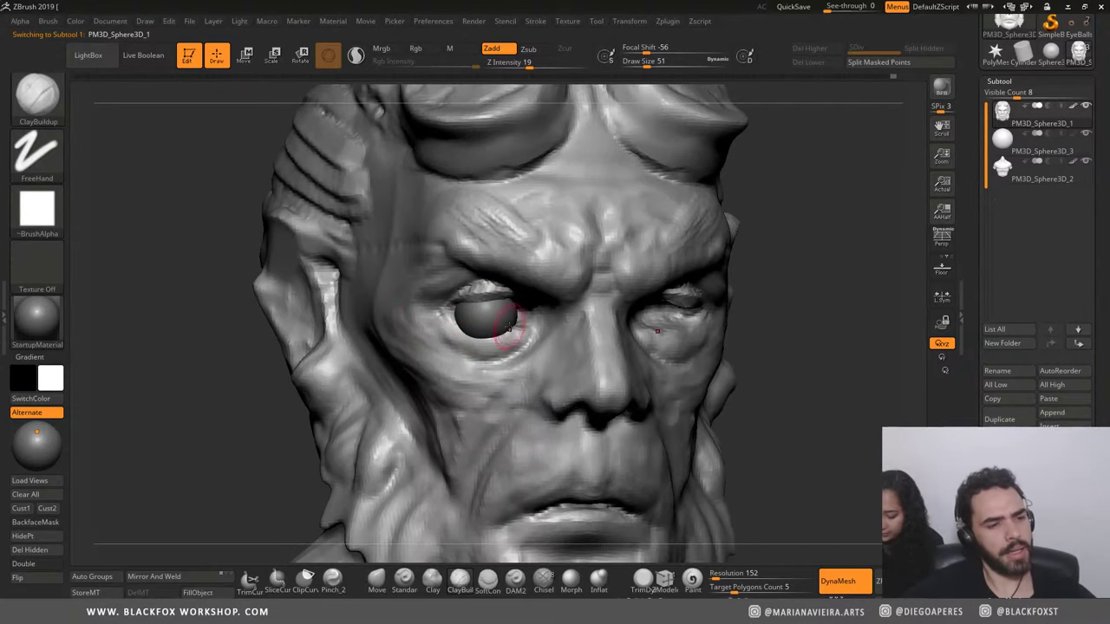
mouse_move(520, 335)
left_mouse_down()
mouse_move(460, 338)
mouse_move(502, 327)
mouse_move(438, 323)
mouse_move(533, 319)
mouse_move(472, 327)
mouse_move(438, 307)
mouse_move(530, 328)
left_mouse_up()
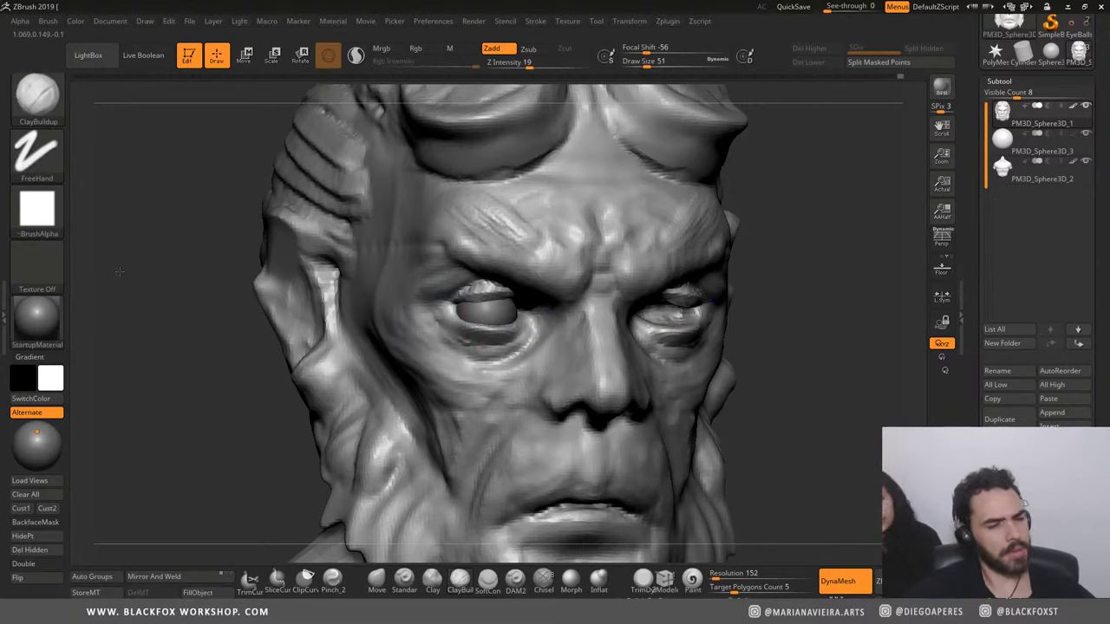
mouse_move(321, 173)
left_mouse_down("shift")
mouse_move(185, 304)
mouse_move(192, 210)
left_mouse_up("shift")
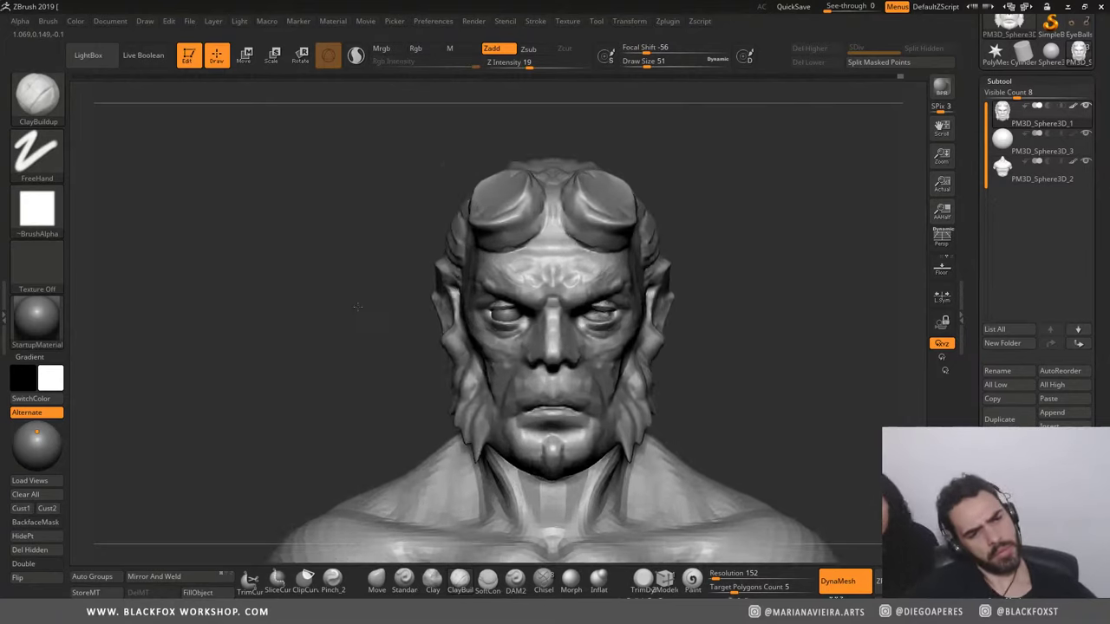
left_click_drag(319, 293, 474, 298, "alt")
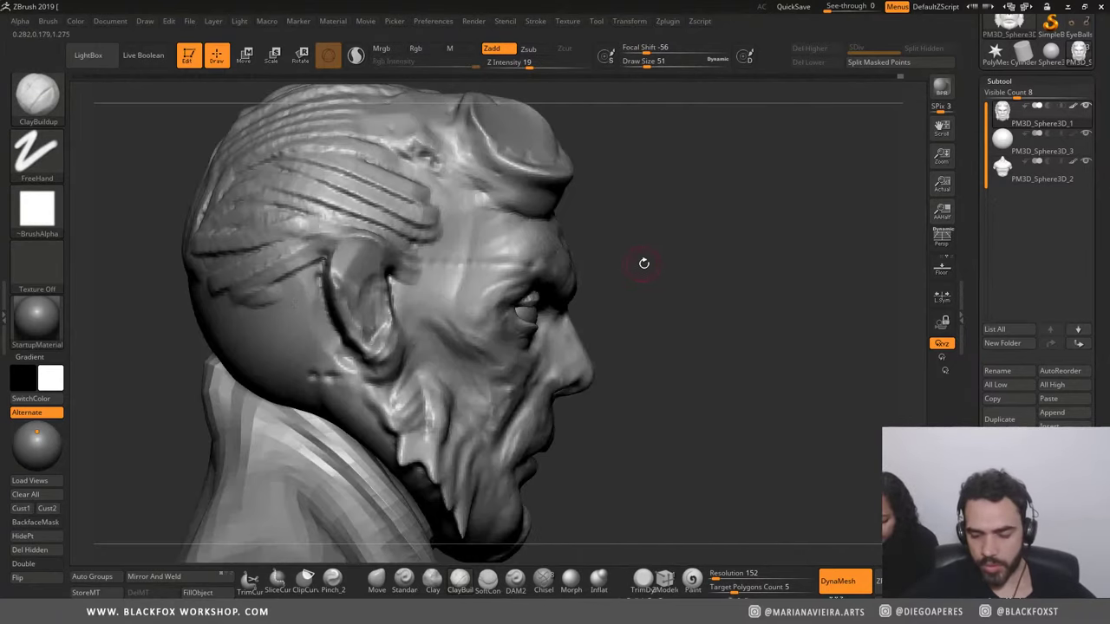
key("w")
left_click_drag(416, 321, 407, 356)
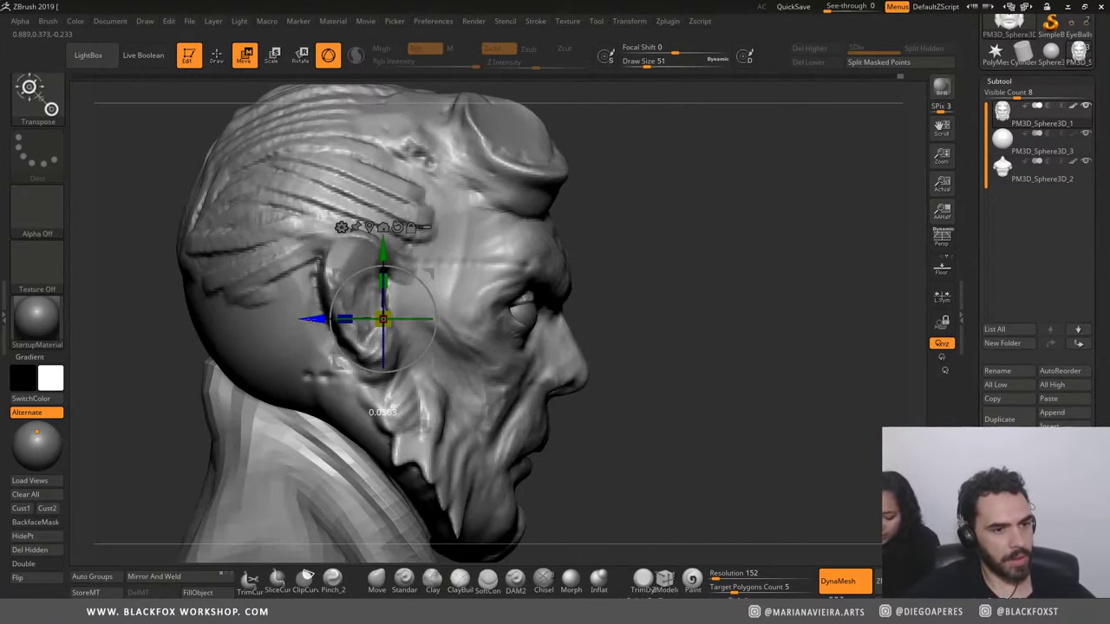
Step: Reselect the eyeball and refine its fit from profile and front views
left_click_drag(381, 412, 347, 321)
left_click(348, 320, "alt")
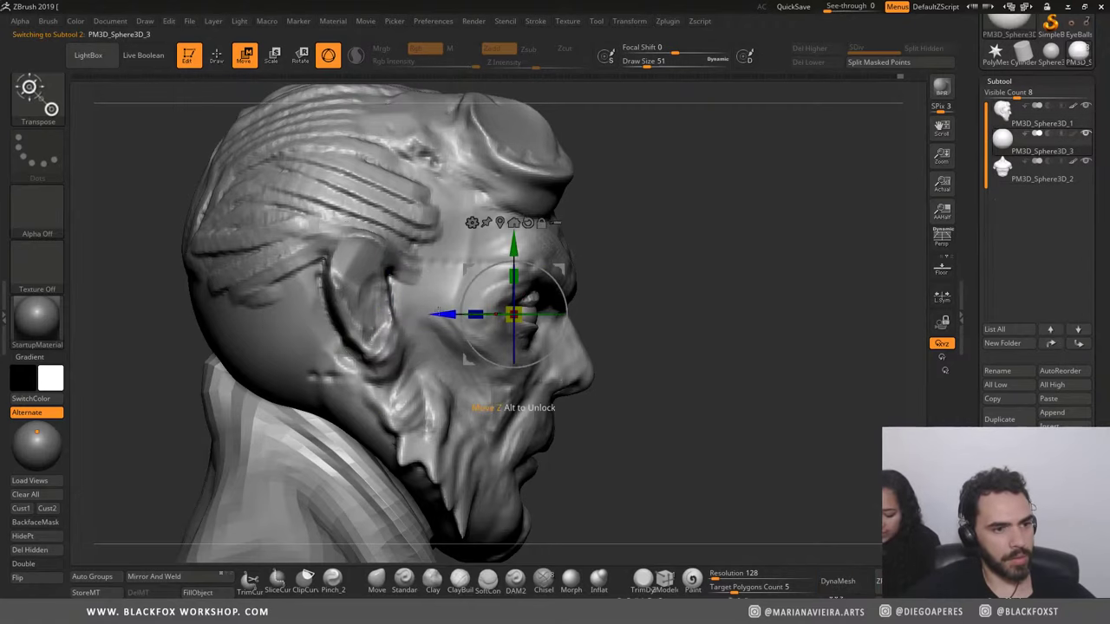
left_click_drag(520, 395, 582, 356, "shift")
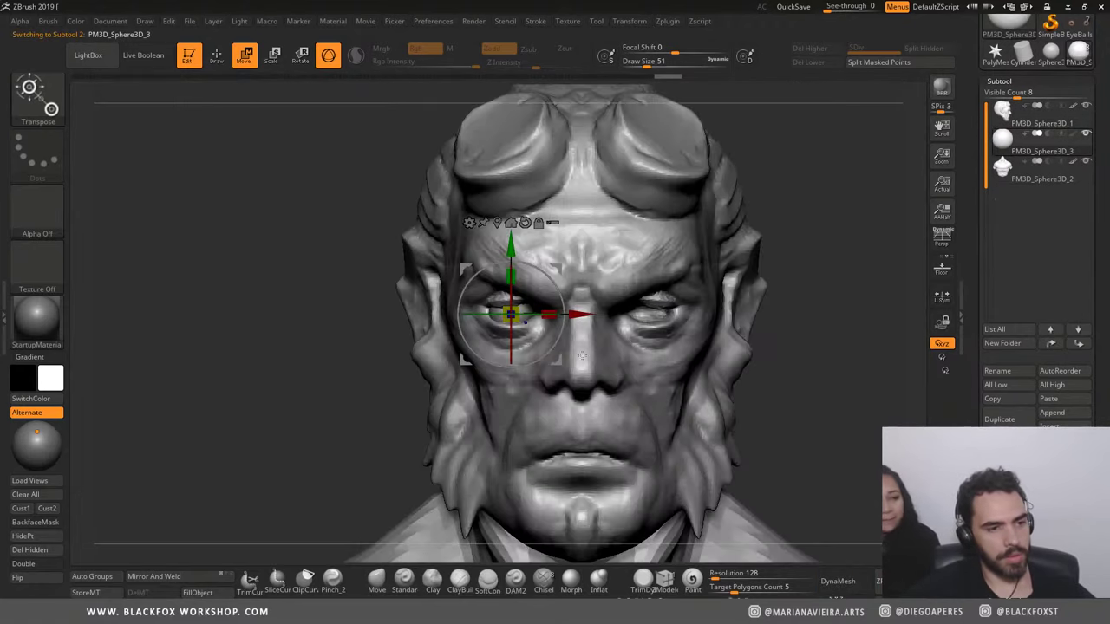
key("q")
left_click_drag(286, 336, 556, 298, "alt")
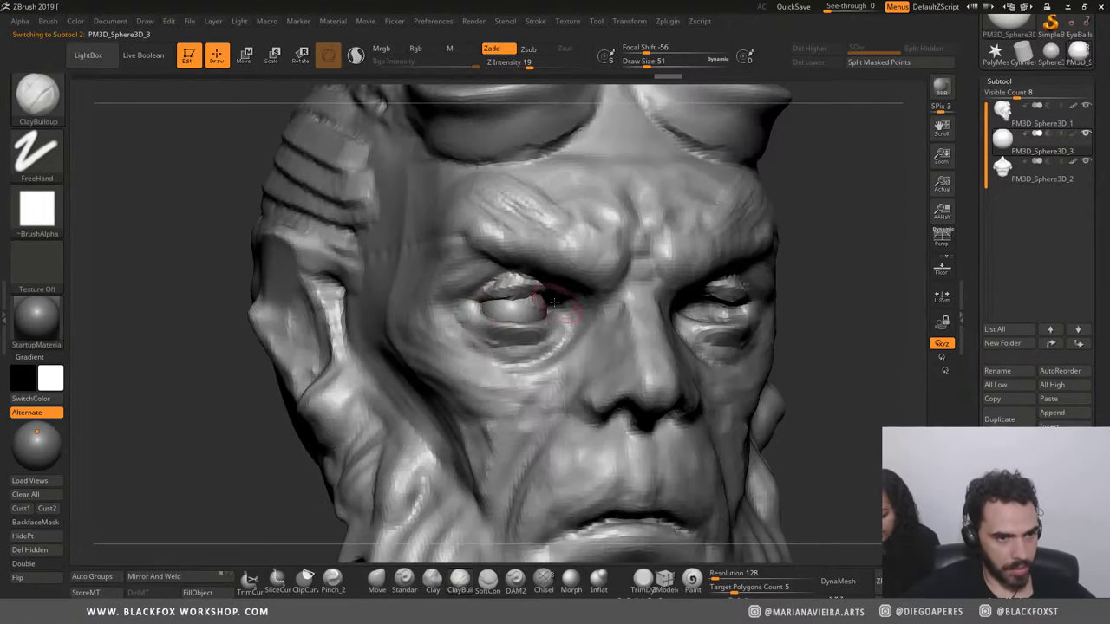
Step: Smooth the eyelids on the head, then Mirror And Weld the eyeball into the right socket
left_click(542, 300, "alt")
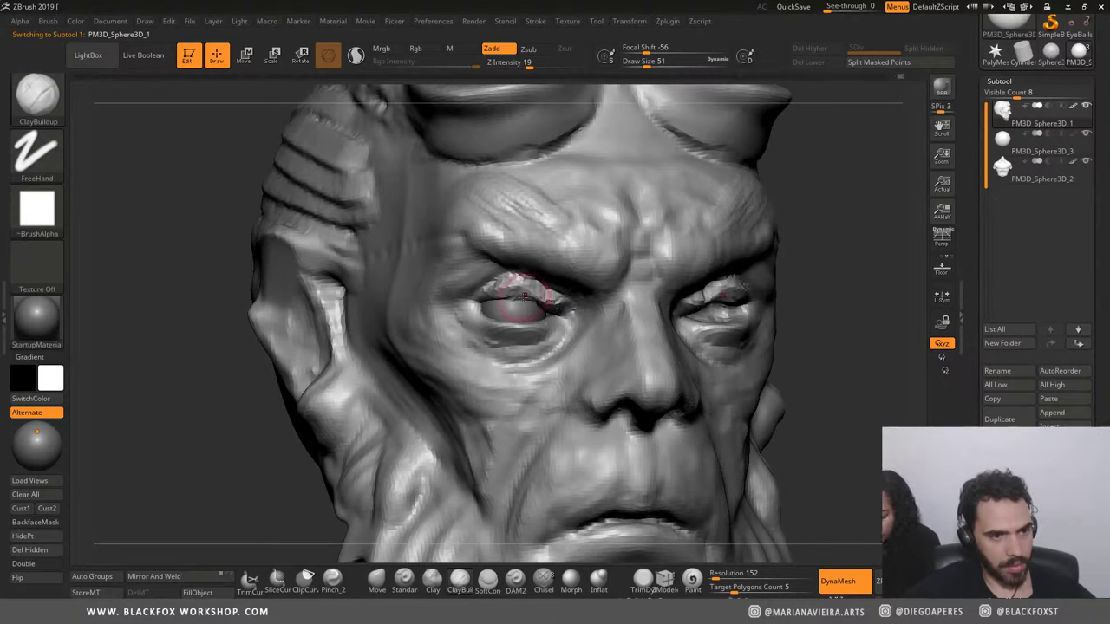
key("shift")
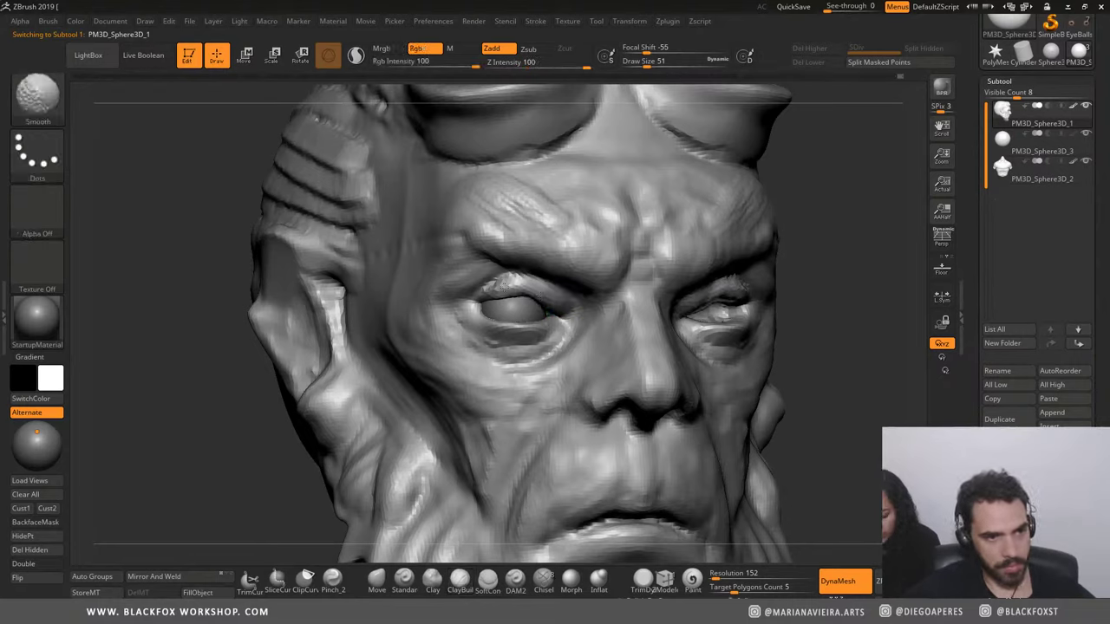
left_click_drag(286, 278, 145, 278, "shift")
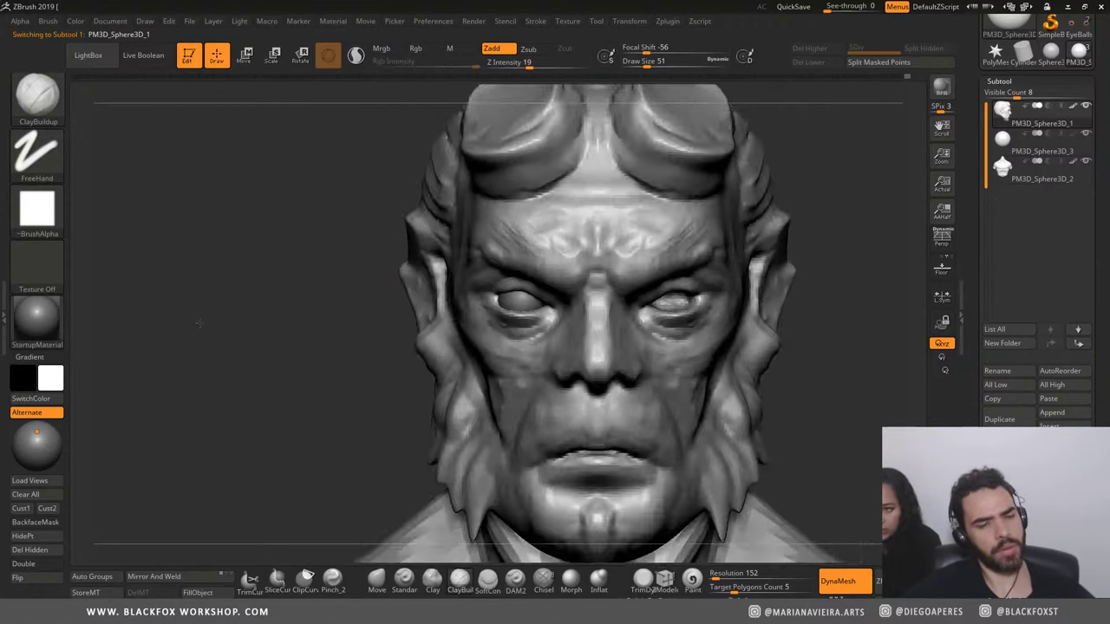
mouse_move(238, 364)
left_mouse_down("alt")
mouse_move(218, 364)
mouse_move(228, 372)
left_mouse_up("alt")
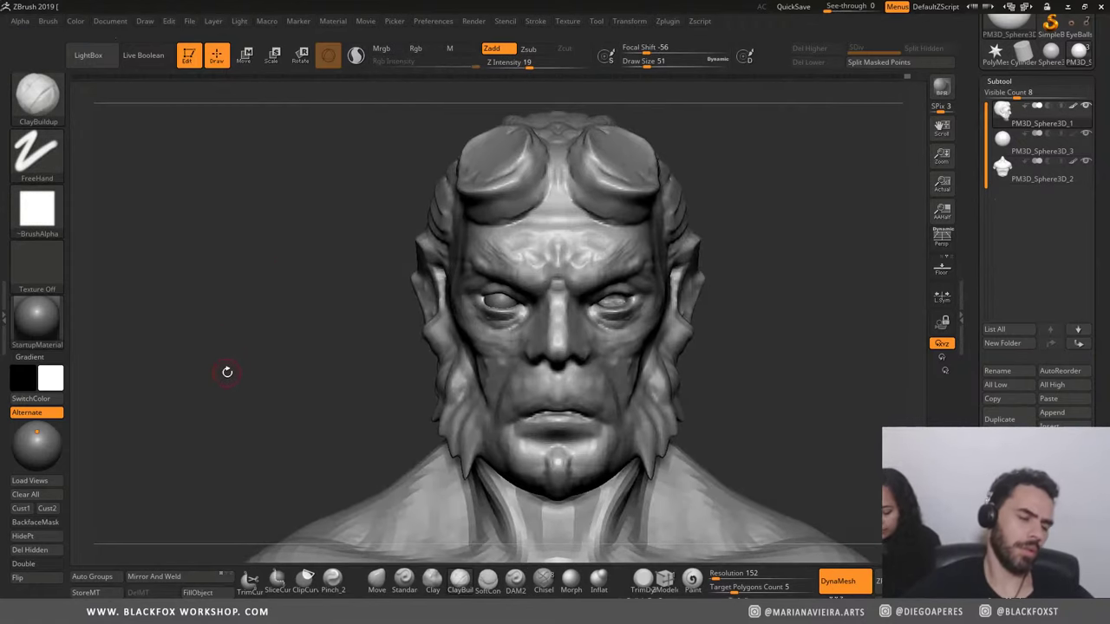
key("Down")
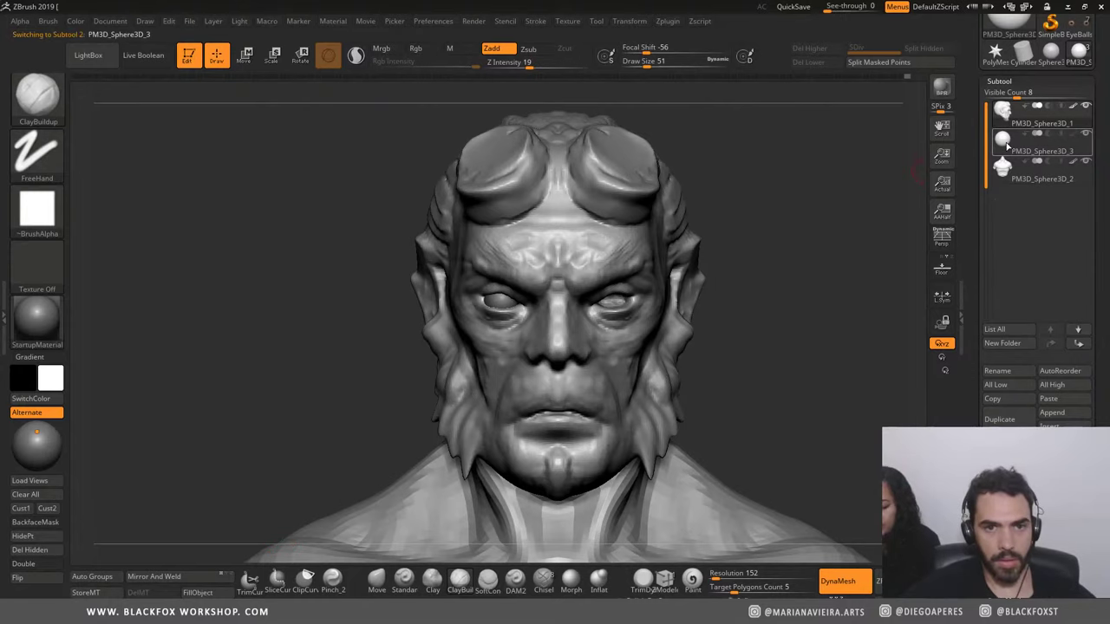
left_click(155, 578)
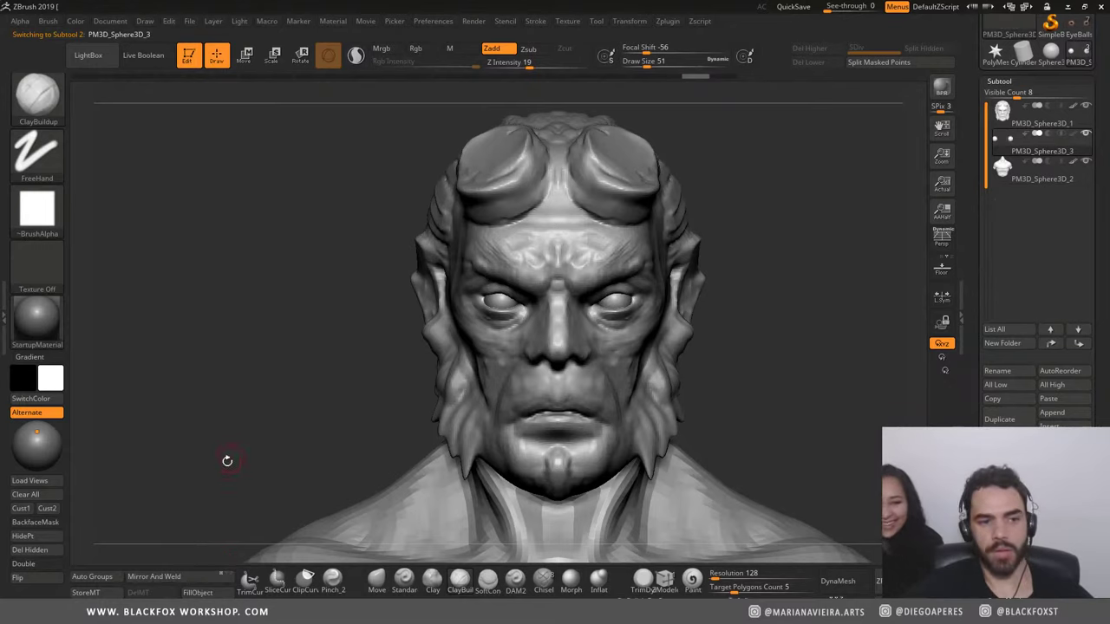
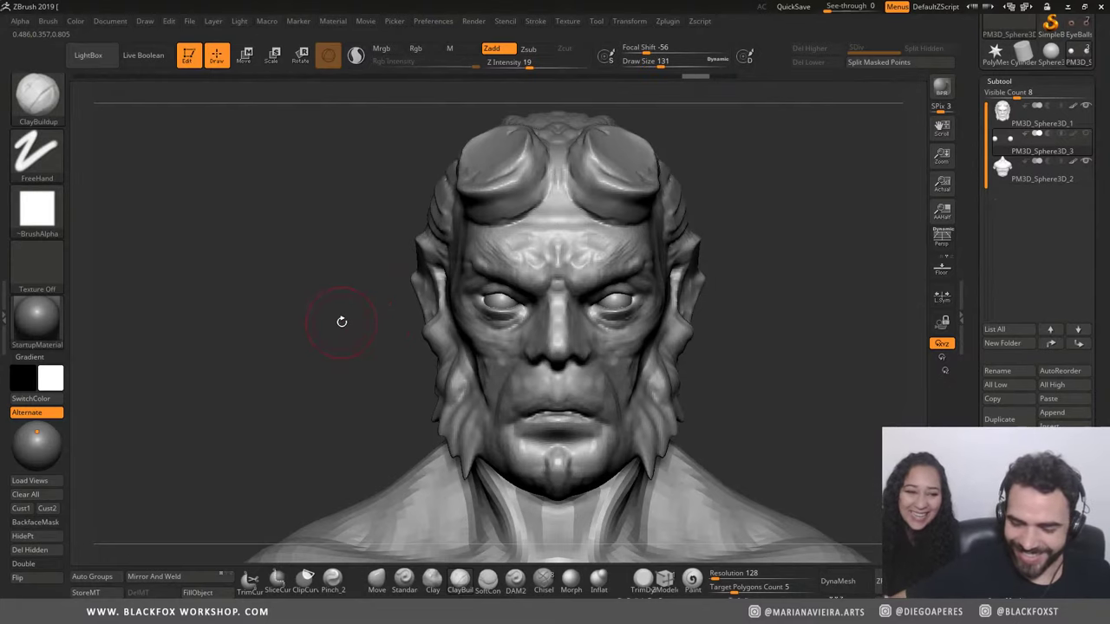
Step: Slide the eyeball along its horizontal axis into the socket, then reselect subtool PM3D_Sphere3D_1
key("w")
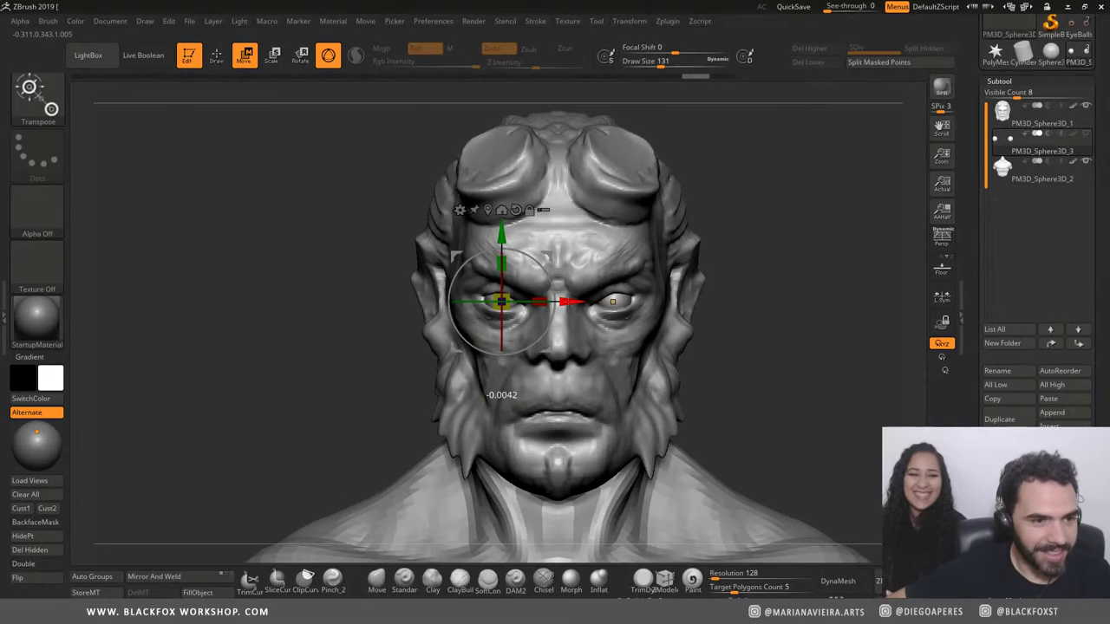
left_click_drag(564, 303, 671, 304)
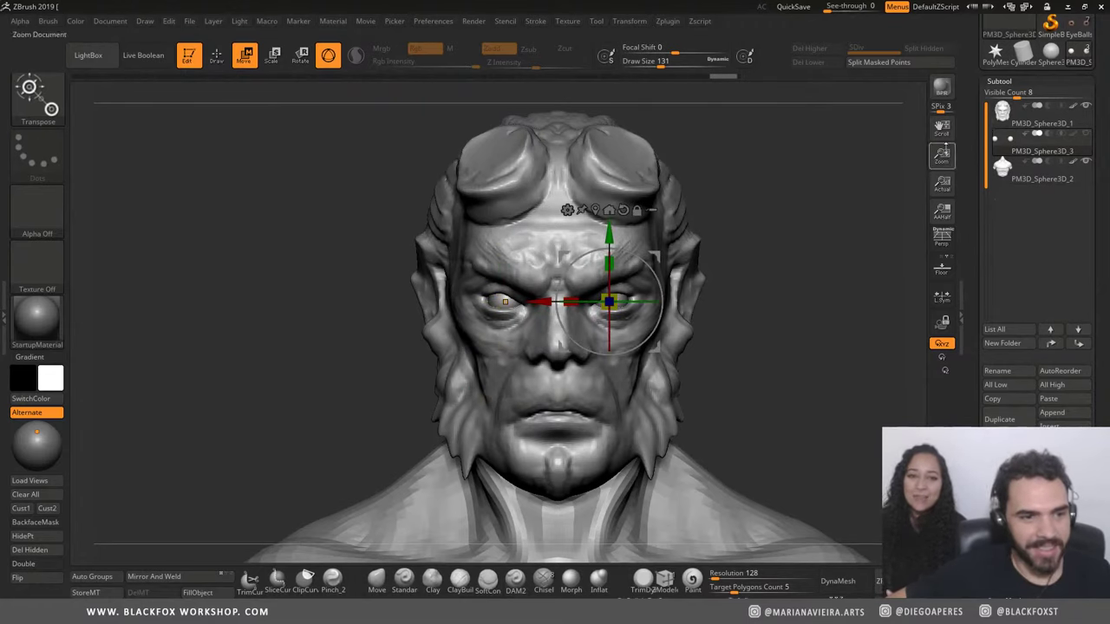
key("Up")
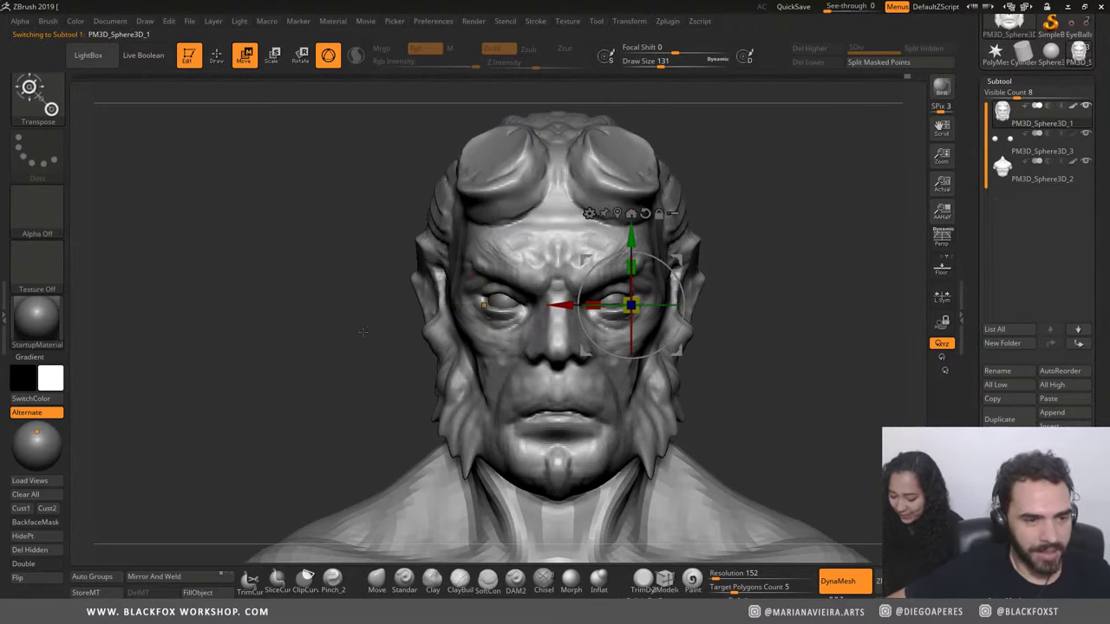
Step: Return to the ClayBuildup brush with draw size raised to 197
key("q")
key("space")
left_click_drag(477, 299, 494, 299)
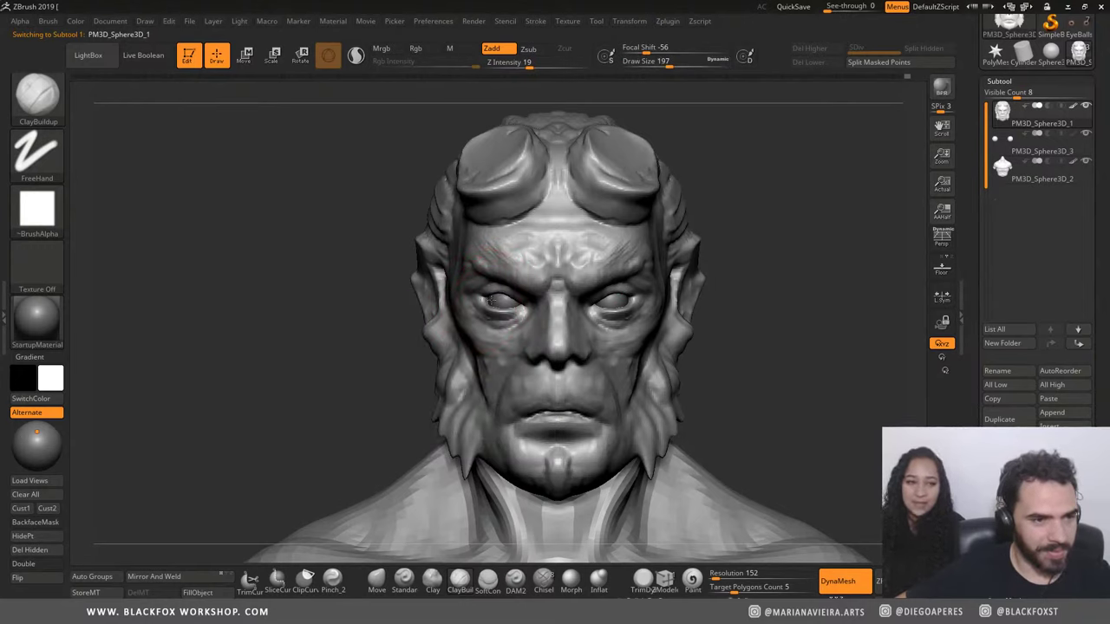
Step: Pull both lower eyelid areas downward with the Move brush using symmetry
key("b")
key("m")
key("v")
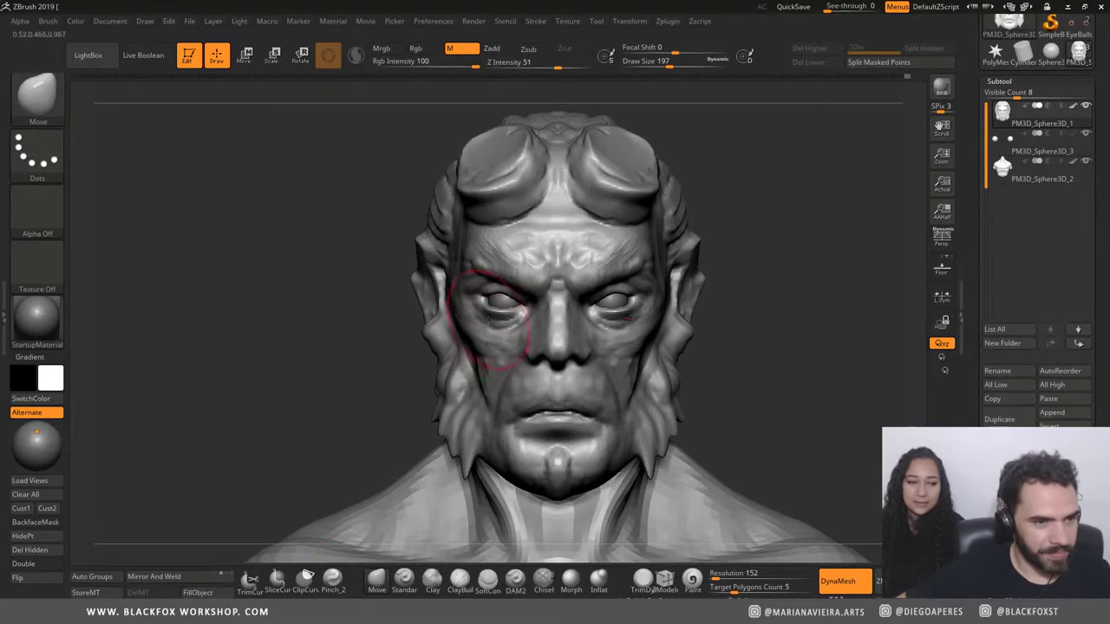
left_click_drag(483, 301, 489, 310)
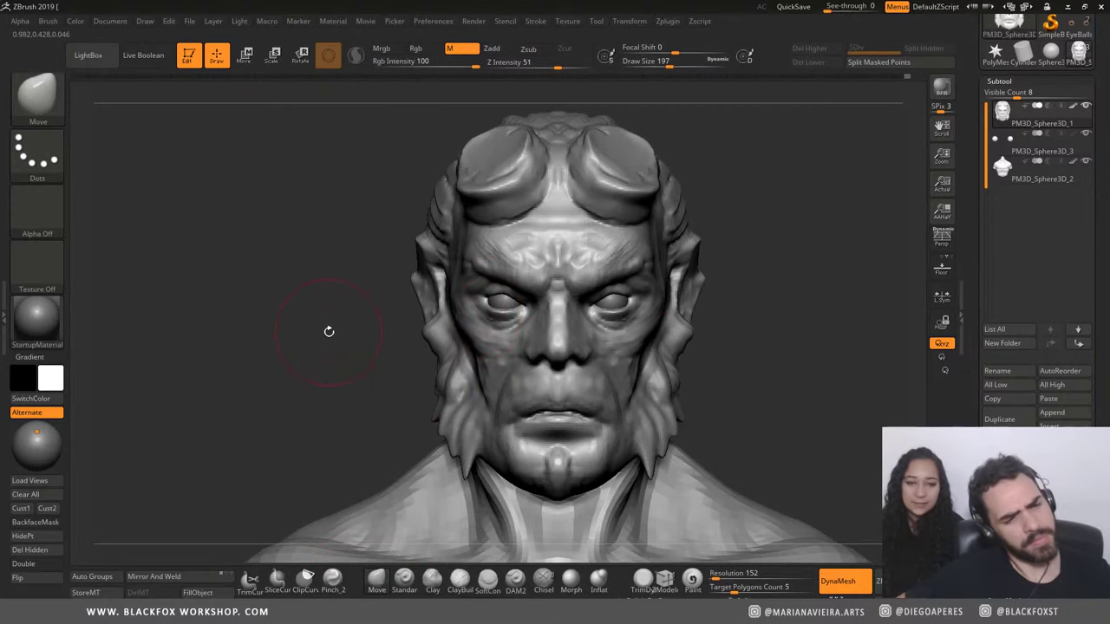
left_click_drag(314, 331, 324, 328)
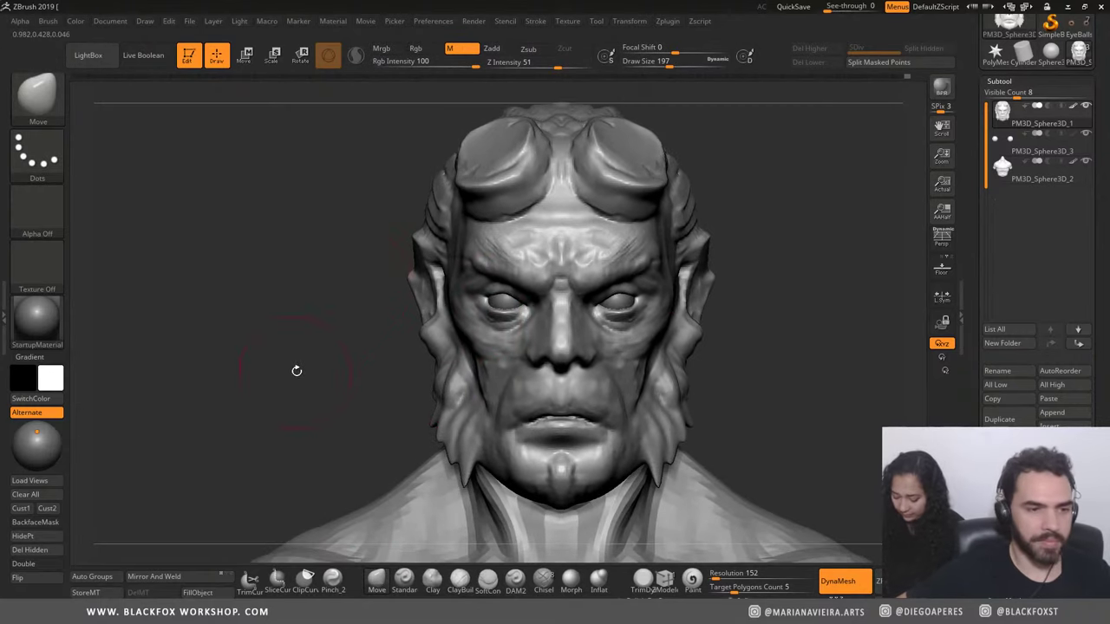
mouse_move(297, 370)
left_mouse_down()
mouse_move(258, 403)
mouse_move(253, 335)
mouse_move(373, 555)
left_mouse_up()
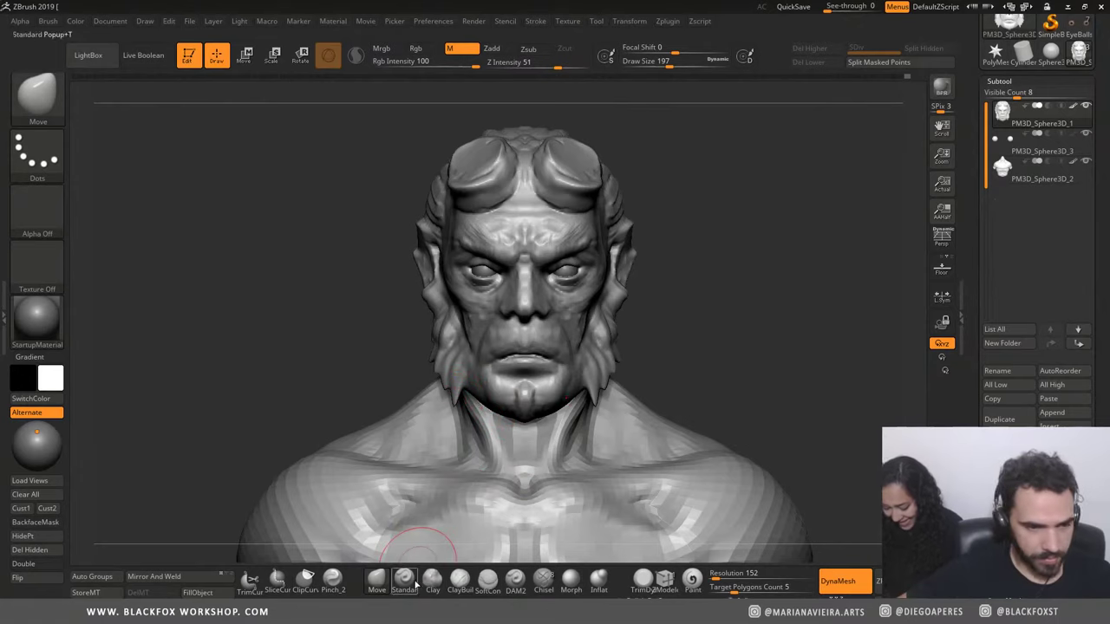
Step: Switch to the Clay brush at about size 101 with the head in level front view
left_click(432, 579)
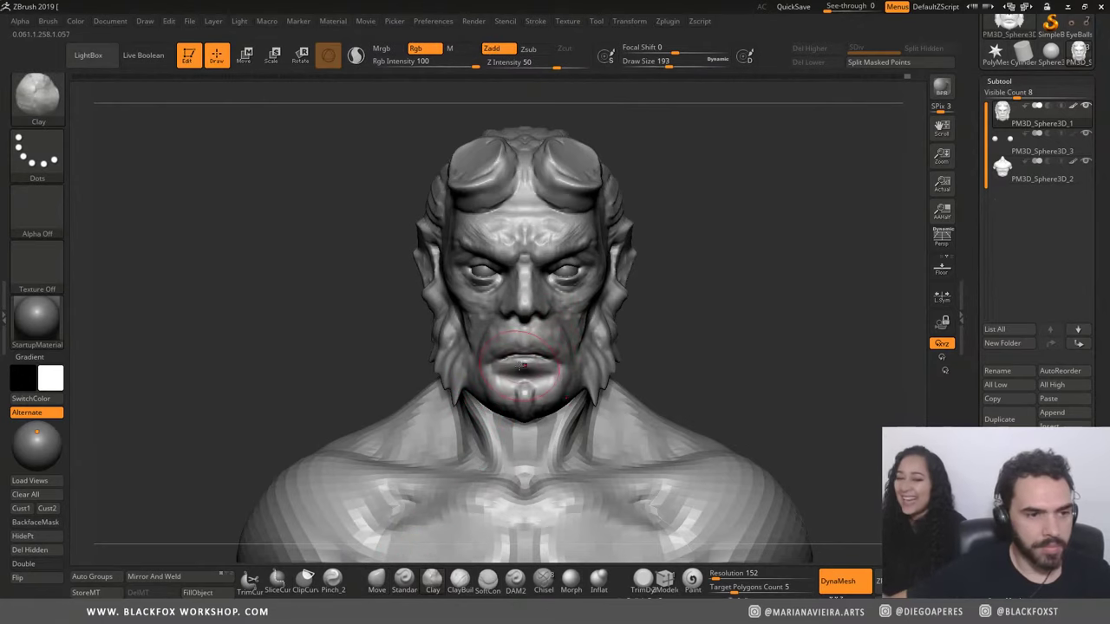
key("bracketleft")
key("bracketleft")
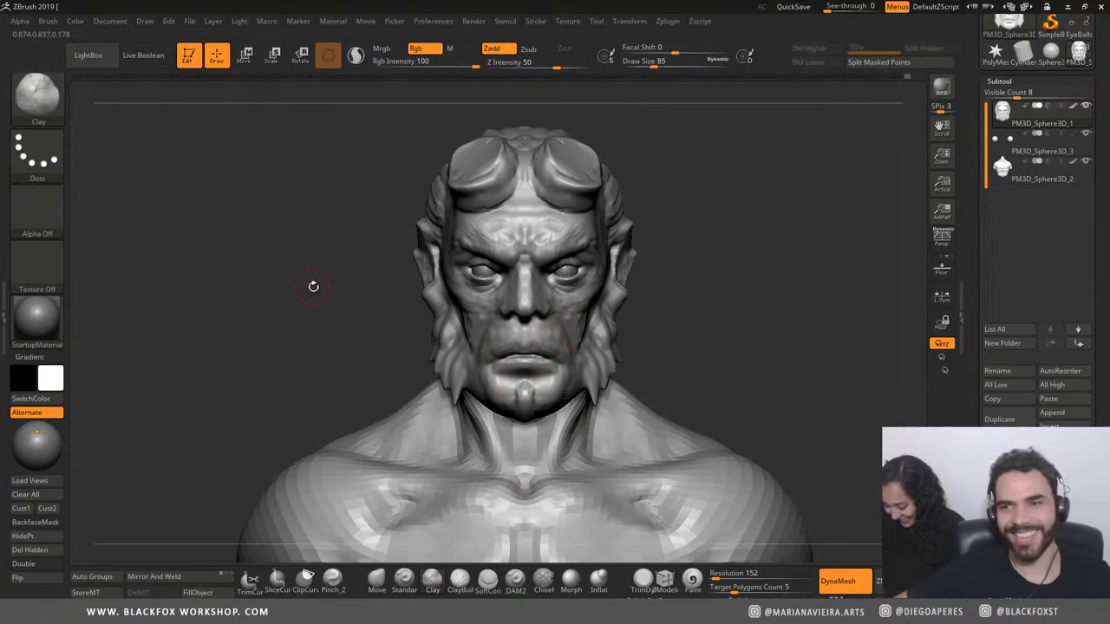
mouse_move(298, 283)
left_mouse_down()
mouse_move(269, 306)
mouse_move(314, 331)
left_mouse_up()
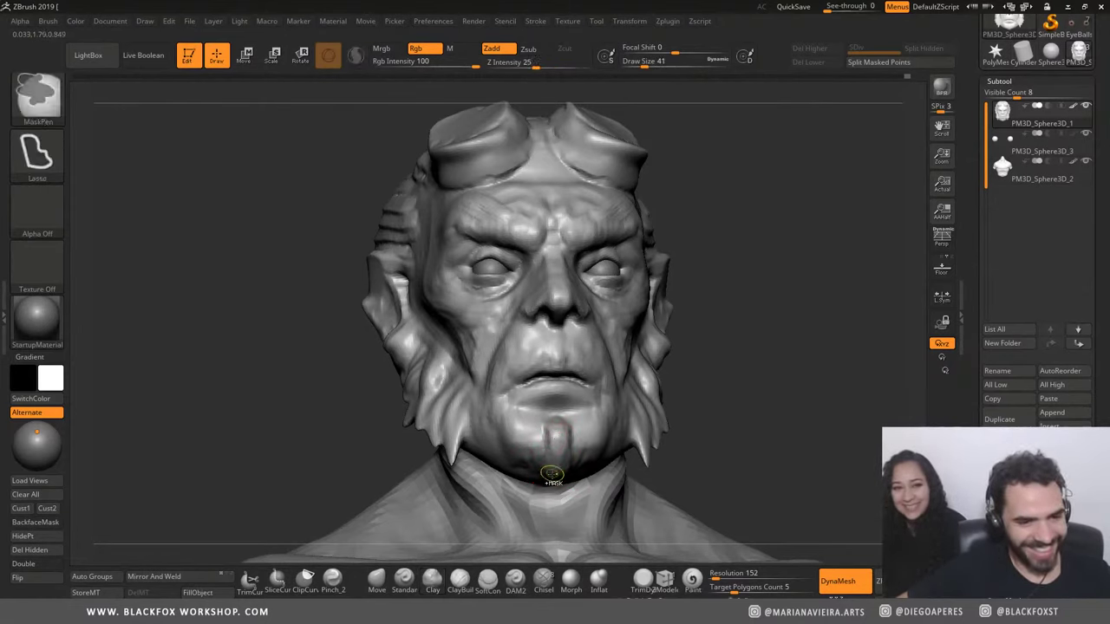
Step: Build a pointed goatee ridge down the middle of the chin with ClayBuildup, checking from the front
key("b")
key("c")
key("b")
mouse_move(550, 418)
left_mouse_down()
mouse_move(532, 433)
mouse_move(562, 467)
left_mouse_up()
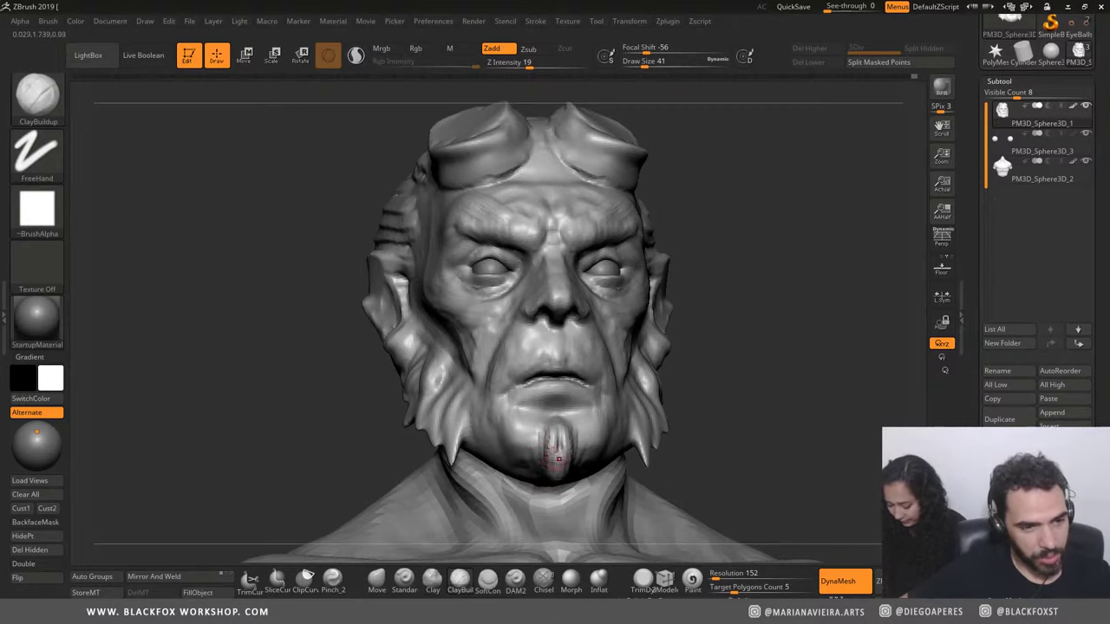
left_click_drag(287, 373, 267, 396, "shift")
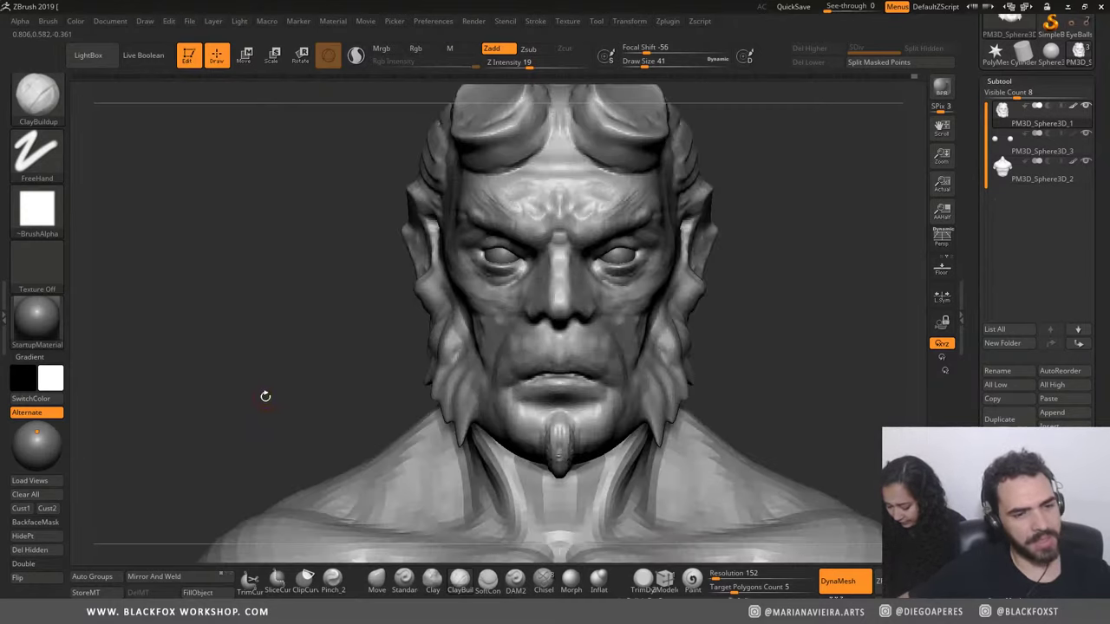
key("ctrl")
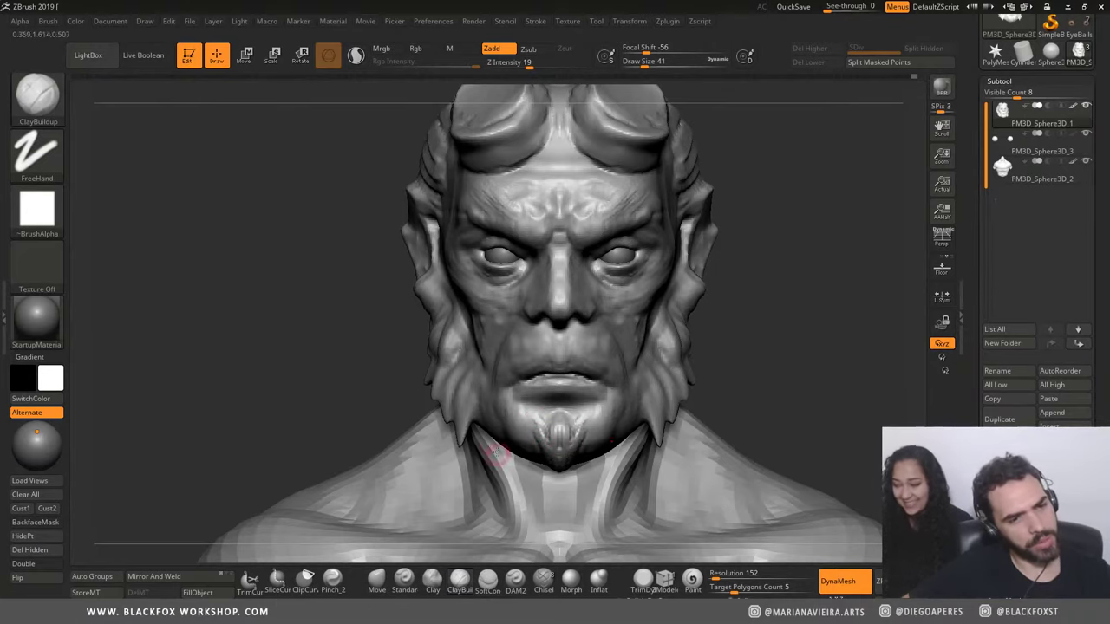
left_click_drag(303, 347, 373, 362)
Step: Pull the jaw slightly lower with a size-358 Move brush, then view the head three-quarter
left_click(377, 578)
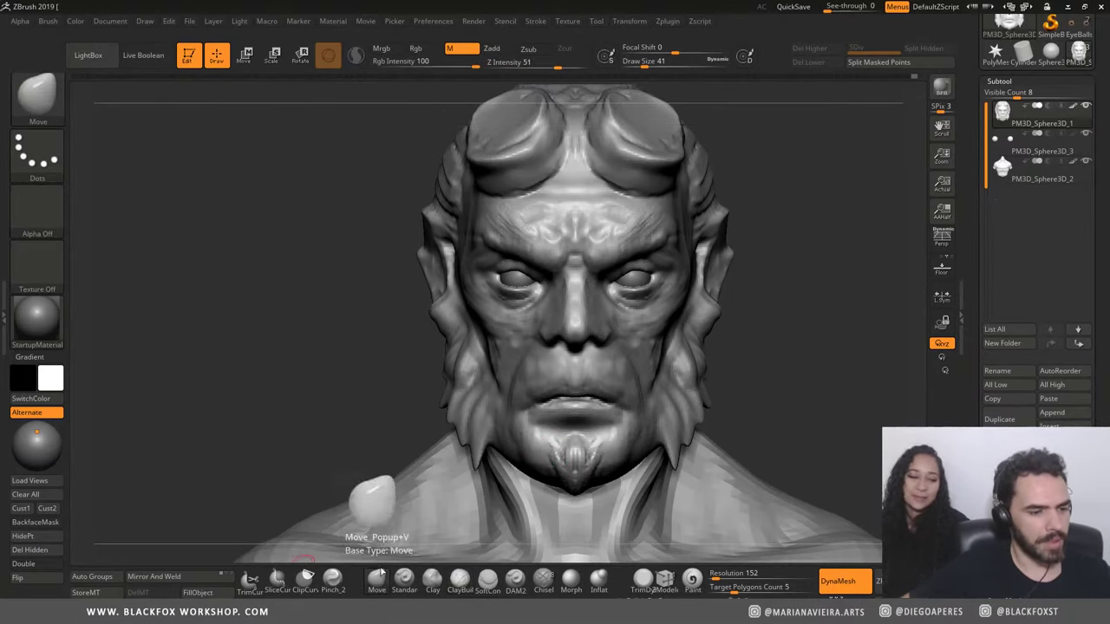
key("space")
left_click_drag(543, 374, 549, 375)
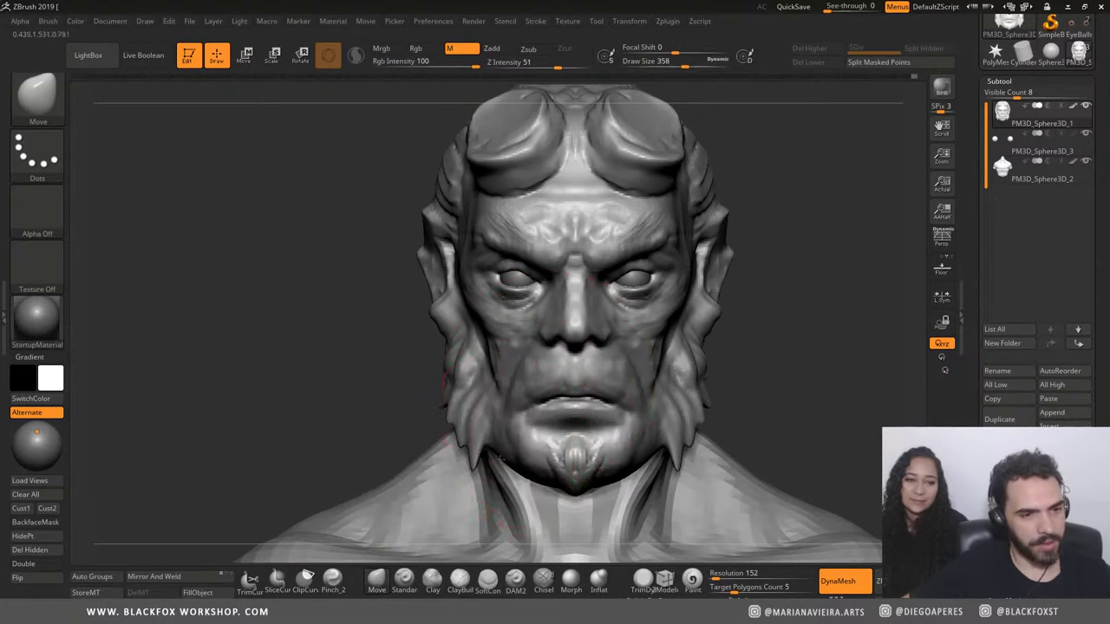
mouse_move(568, 430)
left_mouse_down()
mouse_move(497, 463)
mouse_move(486, 442)
left_mouse_up()
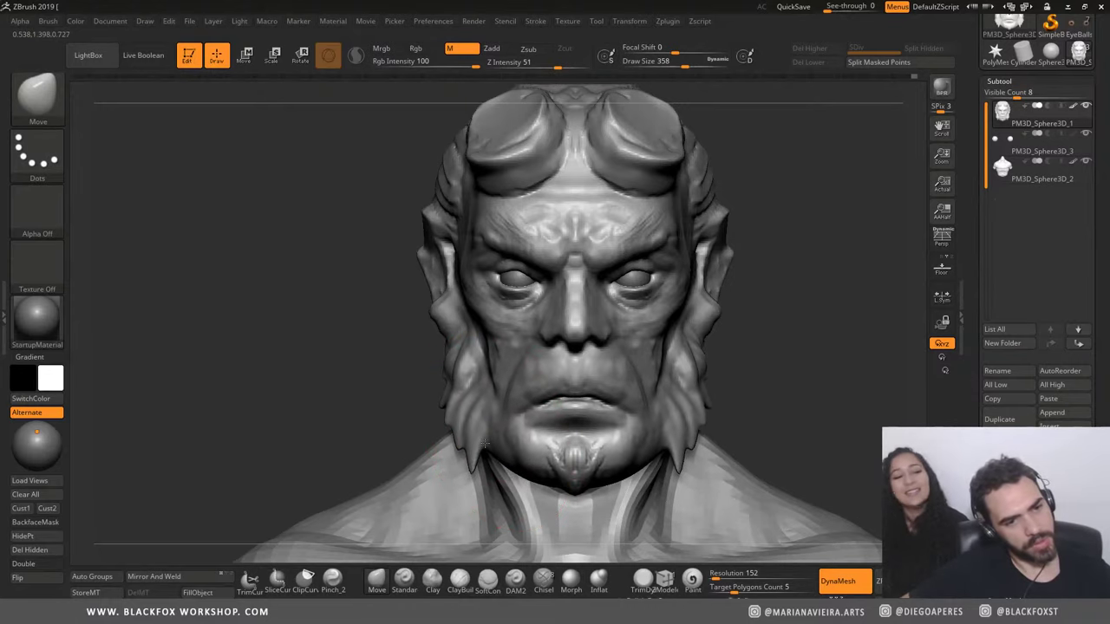
right_click_drag(483, 444, 364, 347, "ctrl")
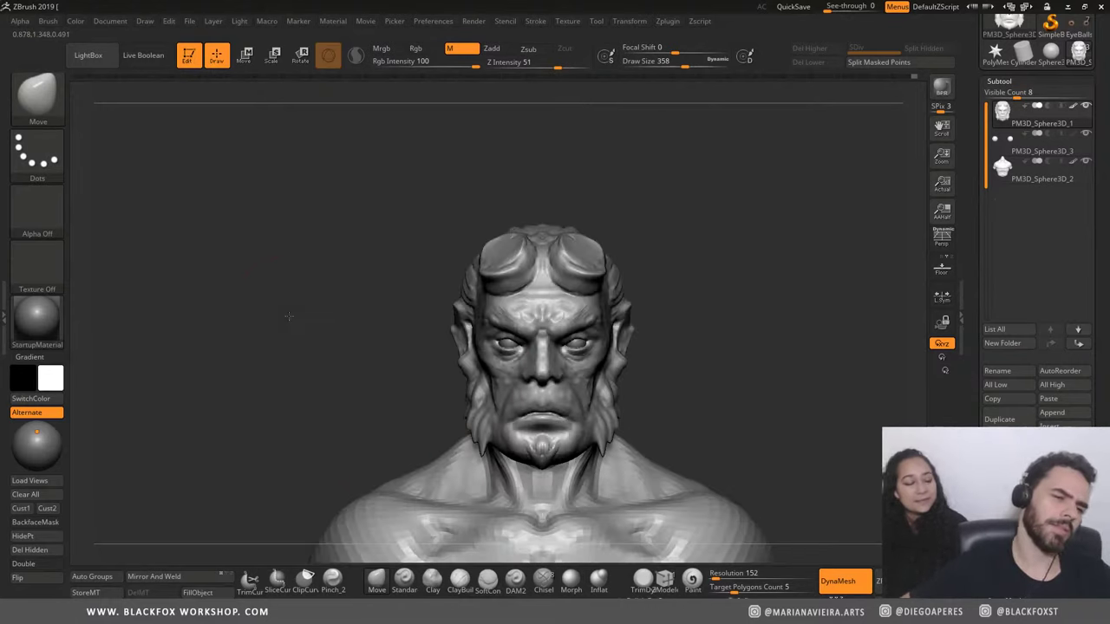
left_click_drag(410, 353, 322, 359)
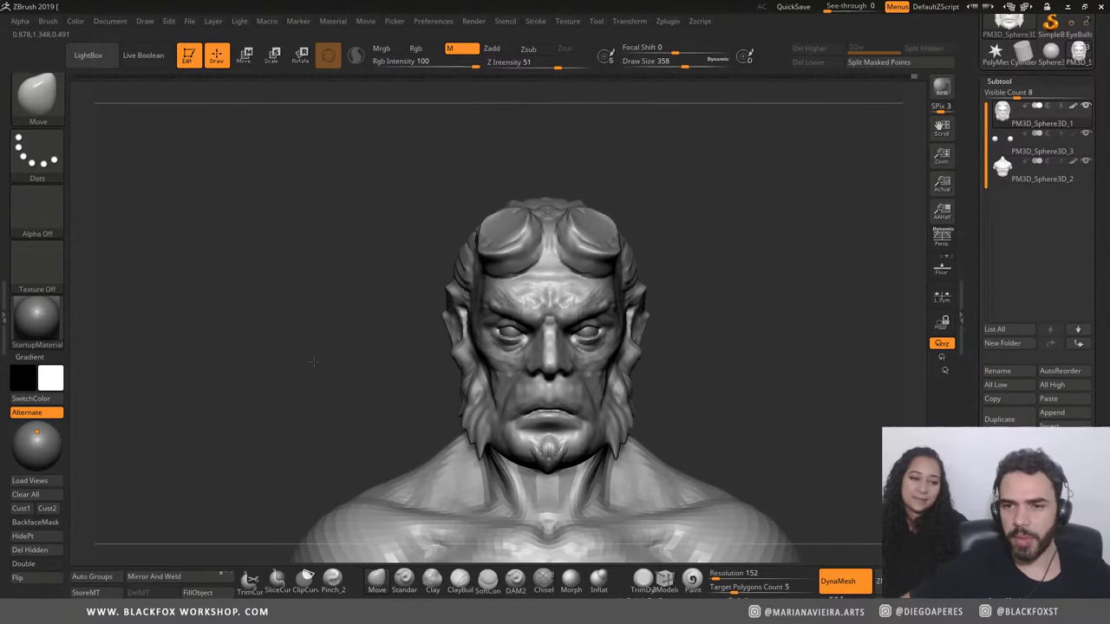
right_click_drag(321, 359, 447, 372, "ctrl")
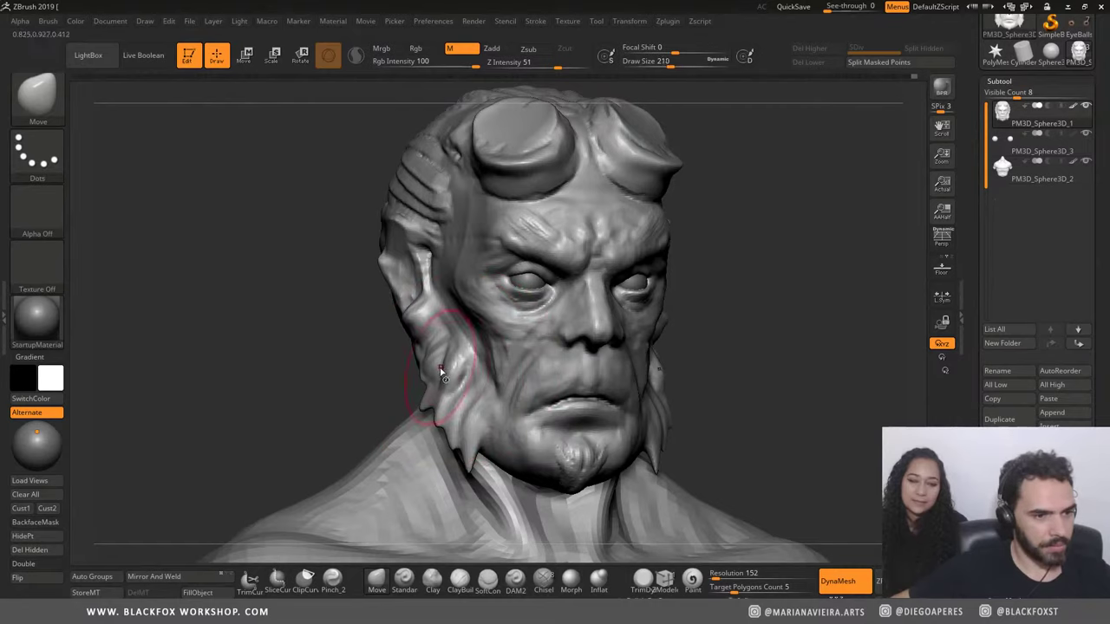
Step: Carve a small cheek crease with the Standard brush at Z Intensity 48, size 34
key("bracketleft")
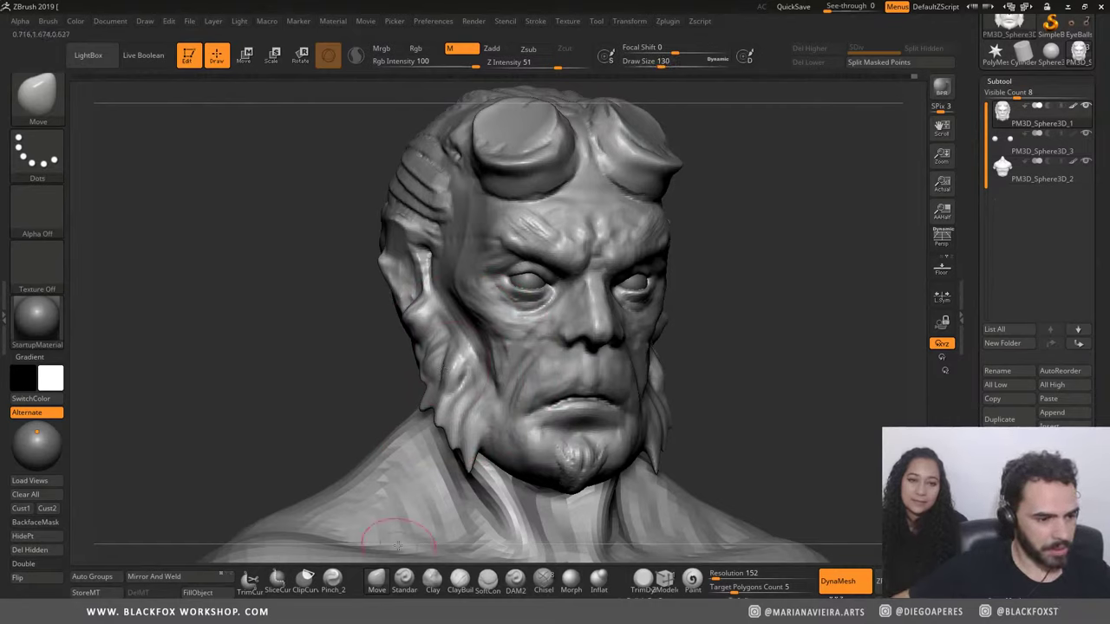
left_click(404, 586)
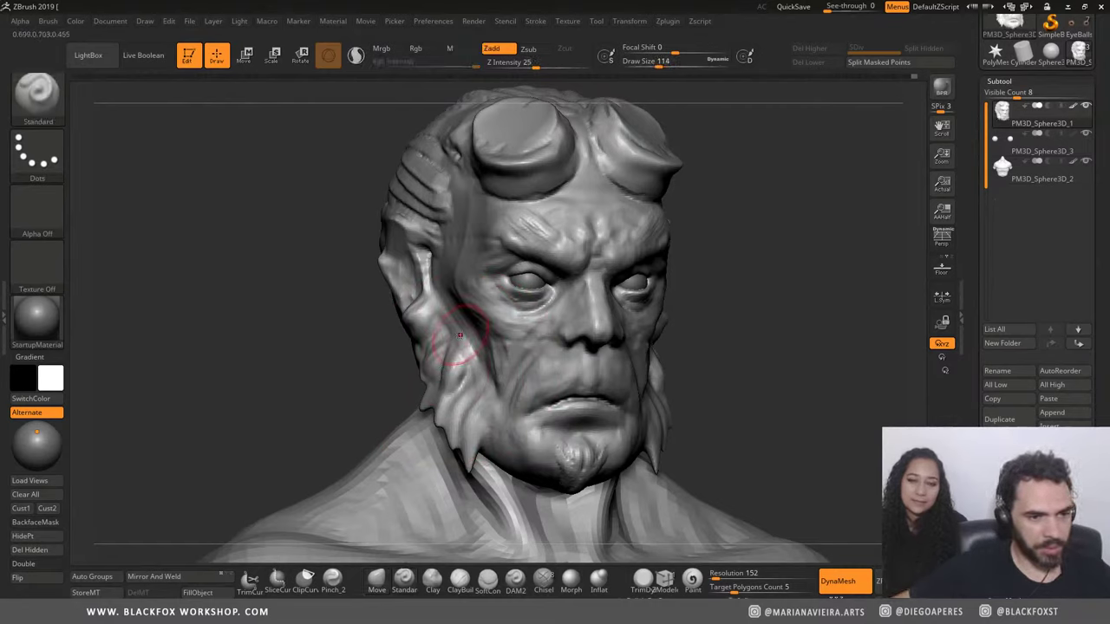
key("bracketleft")
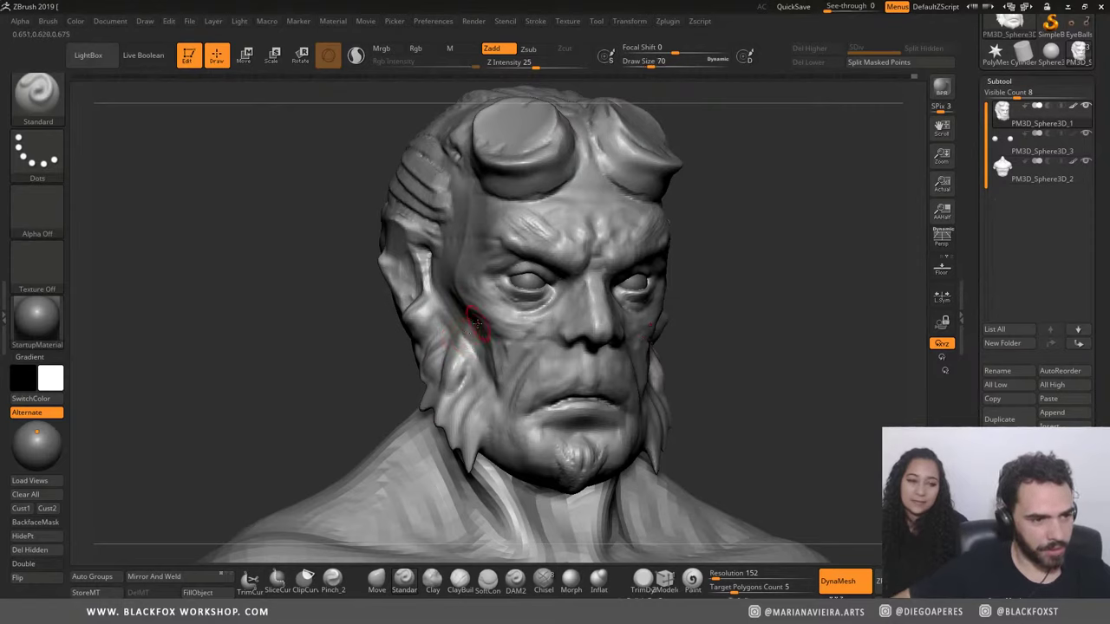
left_click_drag(535, 63, 519, 63)
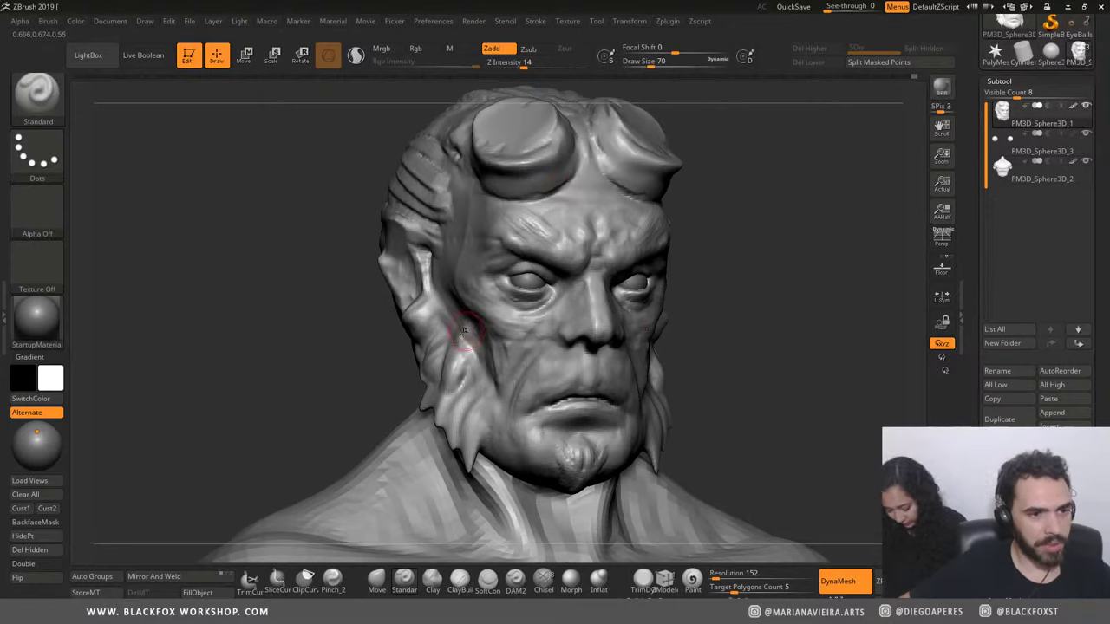
left_click_drag(520, 63, 555, 61)
key("bracketleft")
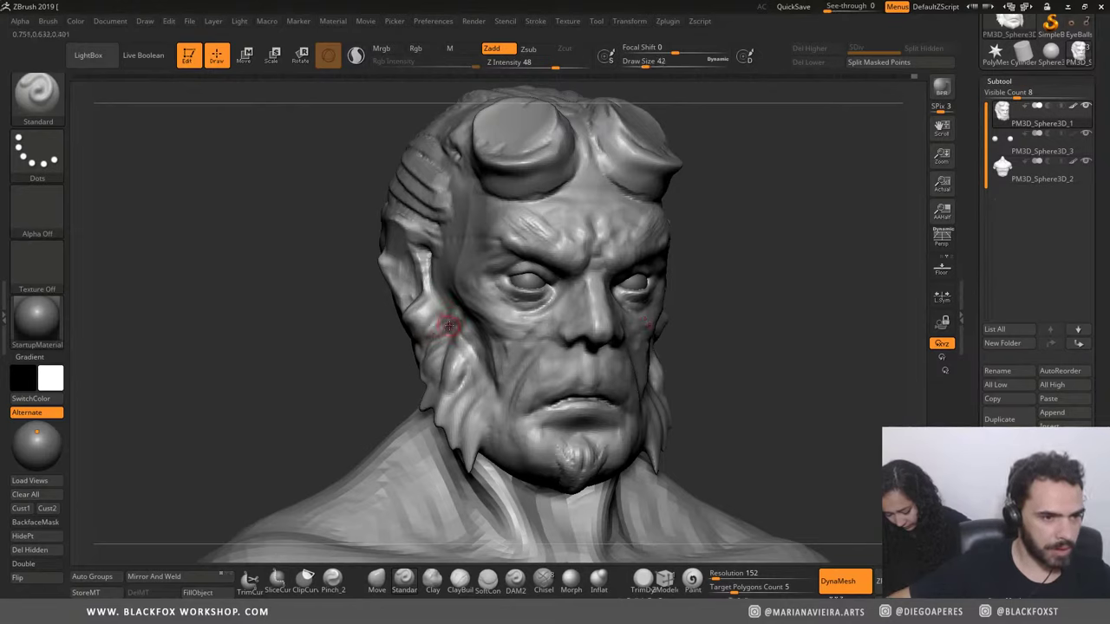
key("bracketleft")
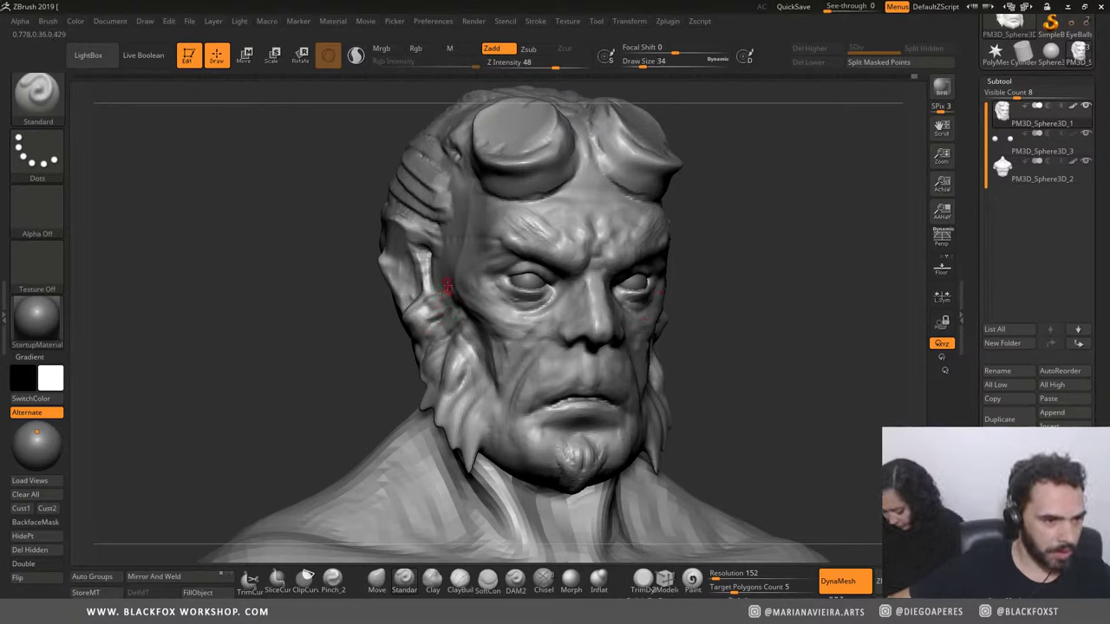
mouse_move(476, 327)
left_mouse_down()
mouse_move(457, 365)
mouse_move(466, 399)
left_mouse_up()
Step: Return to a three-quarter view and select the ClayBuildup brush
left_click_drag(339, 347, 328, 340, "shift")
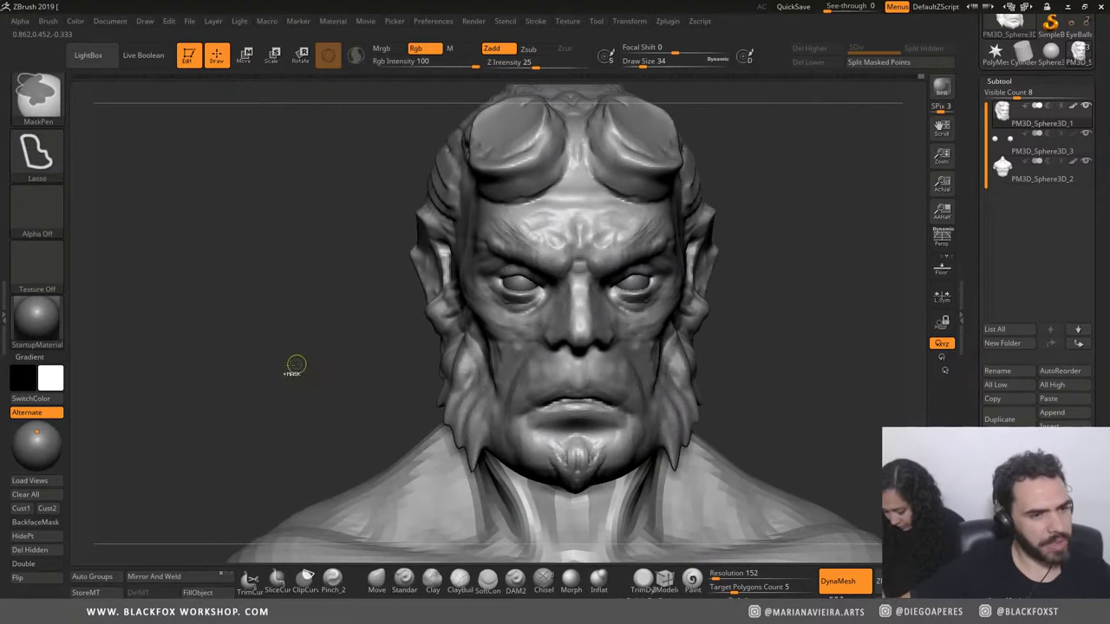
left_click_drag(272, 377, 292, 406)
left_click(434, 587)
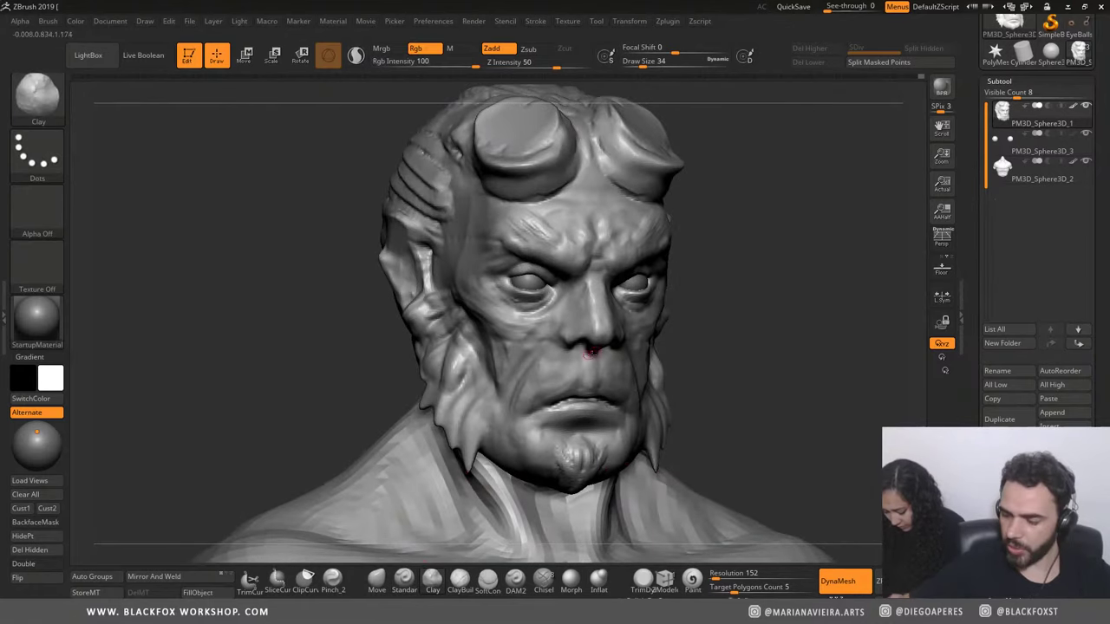
left_click(460, 579)
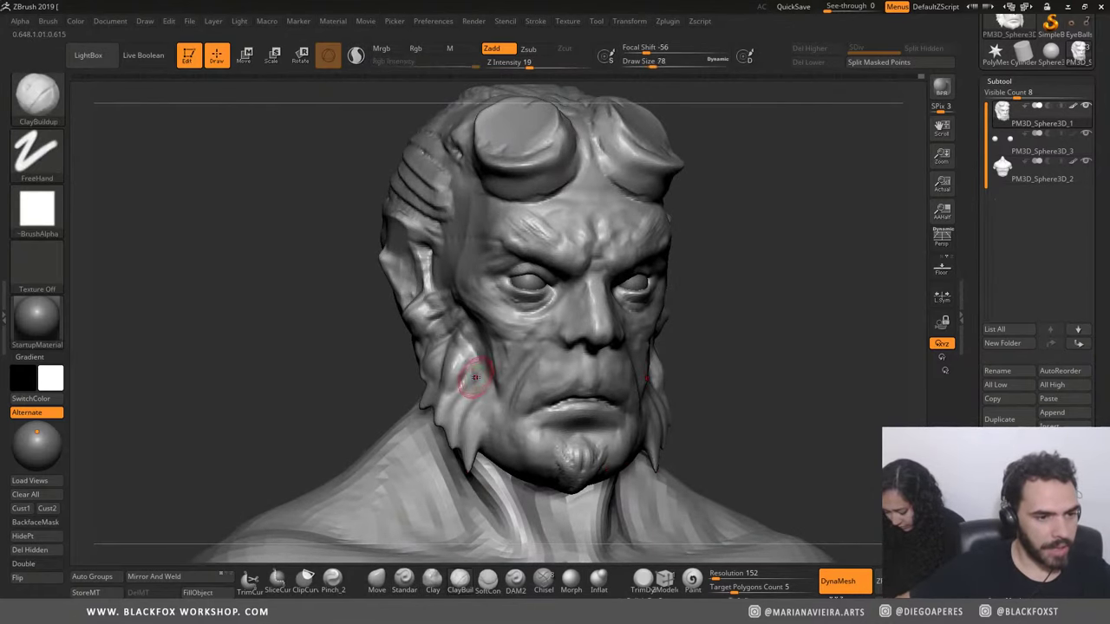
Step: Build up clay on both cheeks and along the jaw beside the sideburns
mouse_move(474, 377)
left_mouse_down()
mouse_move(464, 355)
mouse_move(457, 395)
left_mouse_up()
left_click_drag(447, 401, 466, 348)
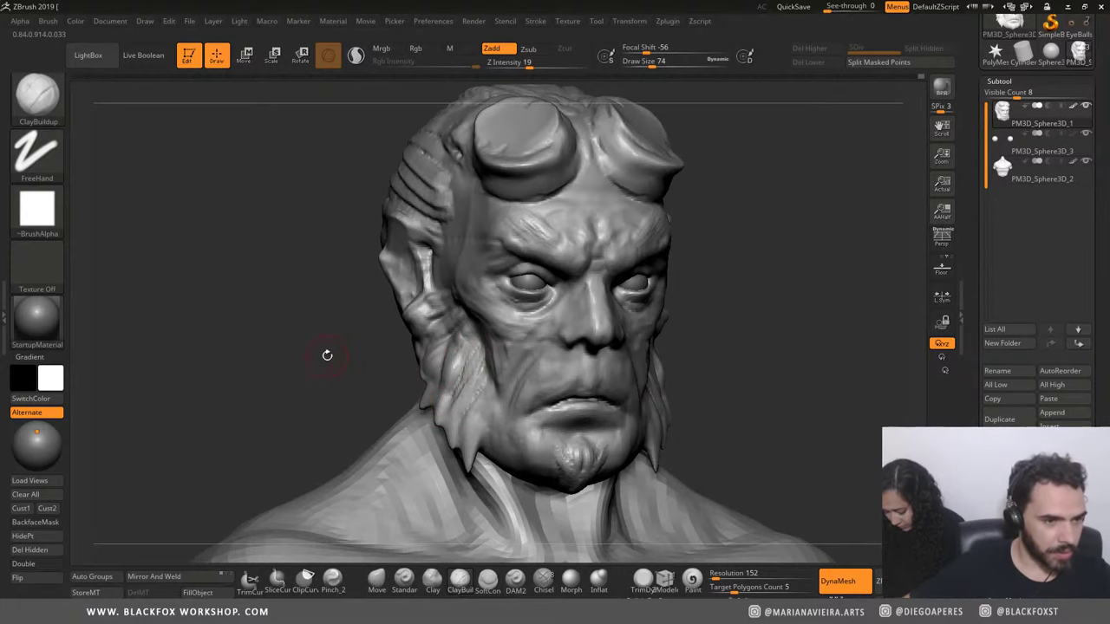
mouse_move(325, 354)
left_mouse_down()
mouse_move(413, 347)
mouse_move(451, 382)
left_mouse_up()
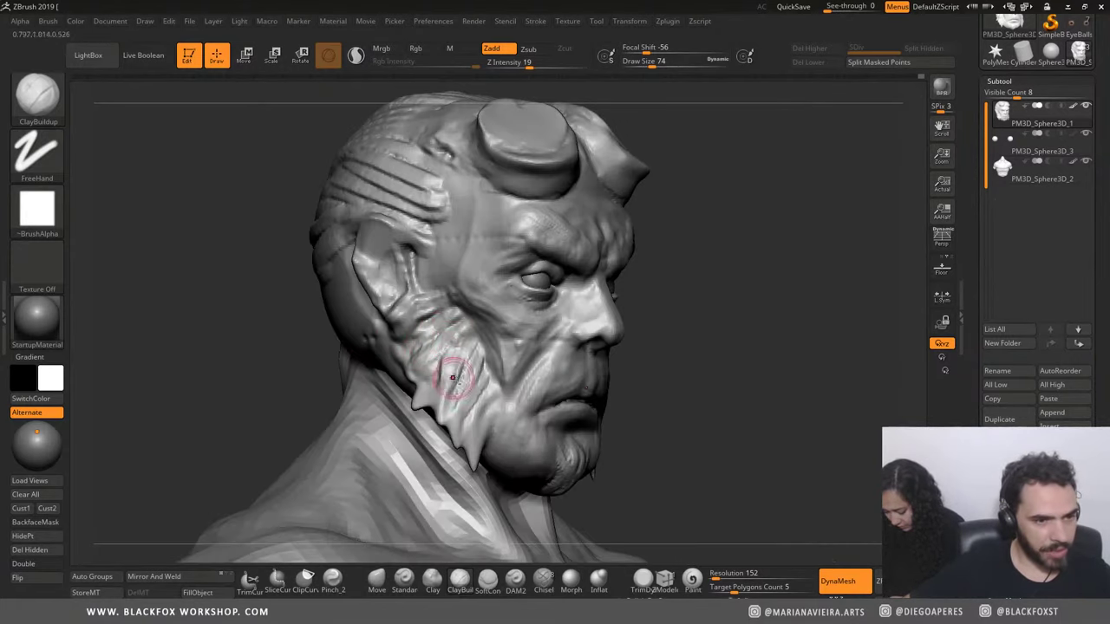
mouse_move(286, 323)
left_mouse_down("shift")
mouse_move(227, 323)
mouse_move(228, 362)
mouse_move(265, 339)
mouse_move(329, 347)
left_mouse_up("shift")
mouse_move(458, 336)
left_mouse_down()
mouse_move(427, 366)
mouse_move(434, 328)
mouse_move(401, 340)
mouse_move(429, 340)
mouse_move(425, 348)
left_mouse_up()
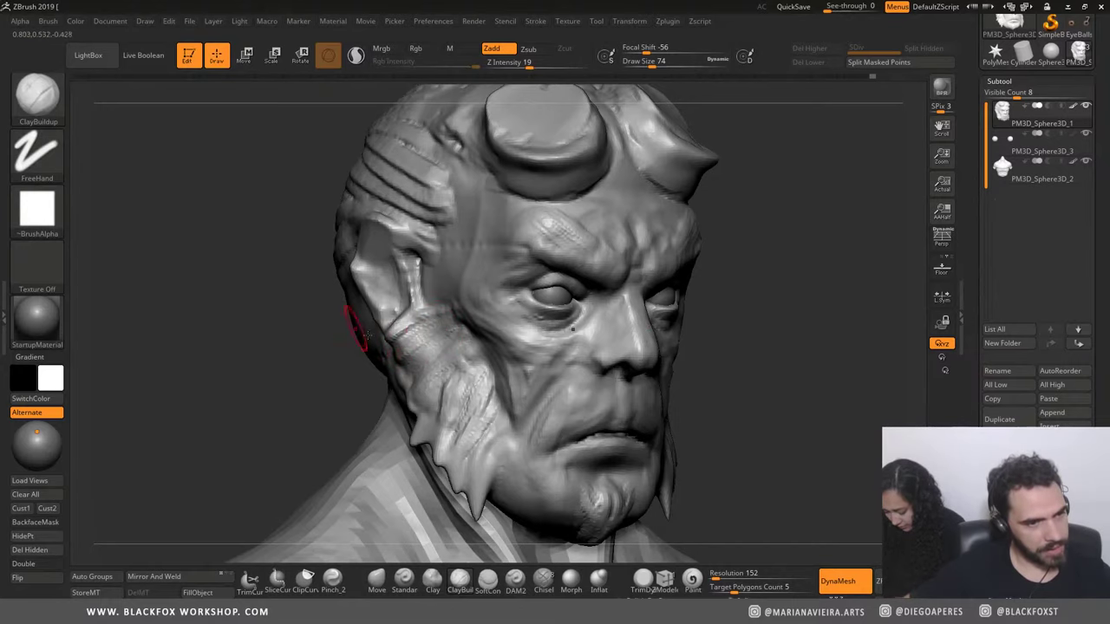
Step: Reshape the head's side near the ear and roughen the skull ridges above it
mouse_move(283, 305)
left_mouse_down()
mouse_move(335, 298)
mouse_move(394, 347)
left_mouse_up()
mouse_move(420, 312)
left_mouse_down()
mouse_move(433, 347)
mouse_move(431, 320)
left_mouse_up()
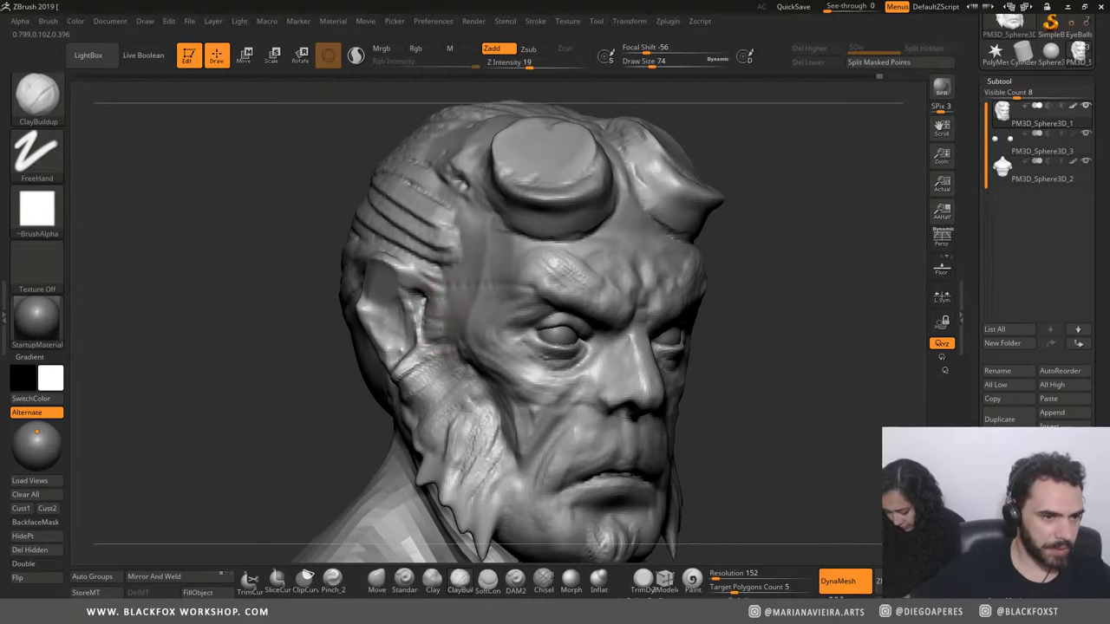
left_click_drag(438, 282, 413, 161)
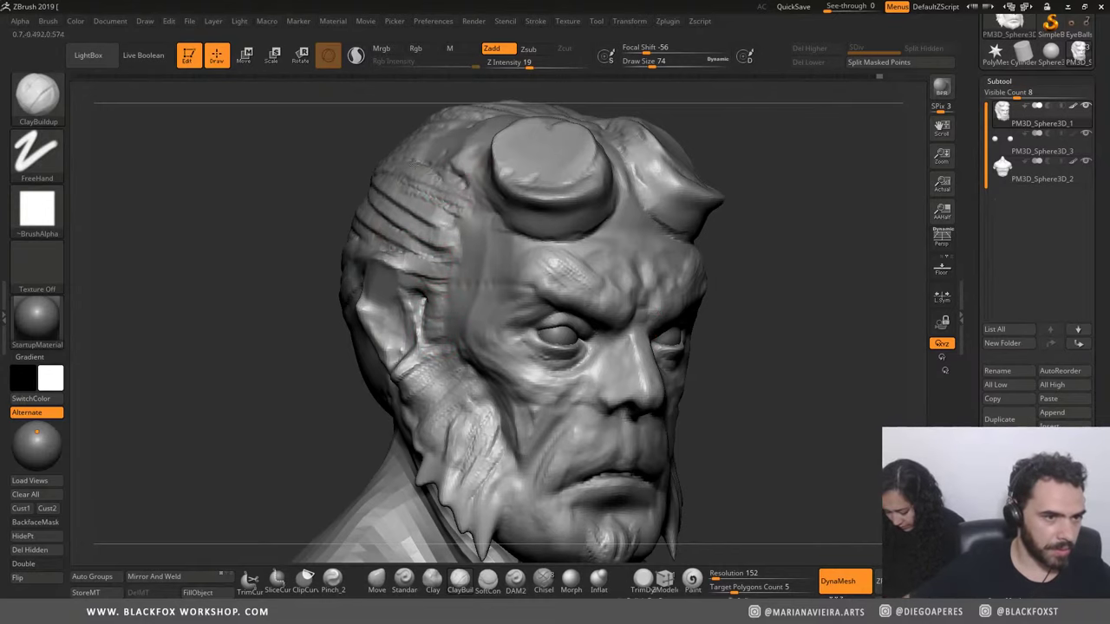
mouse_move(315, 144)
left_mouse_down()
mouse_move(250, 151)
mouse_move(458, 240)
mouse_move(495, 191)
mouse_move(508, 195)
mouse_move(471, 188)
mouse_move(466, 210)
left_mouse_up()
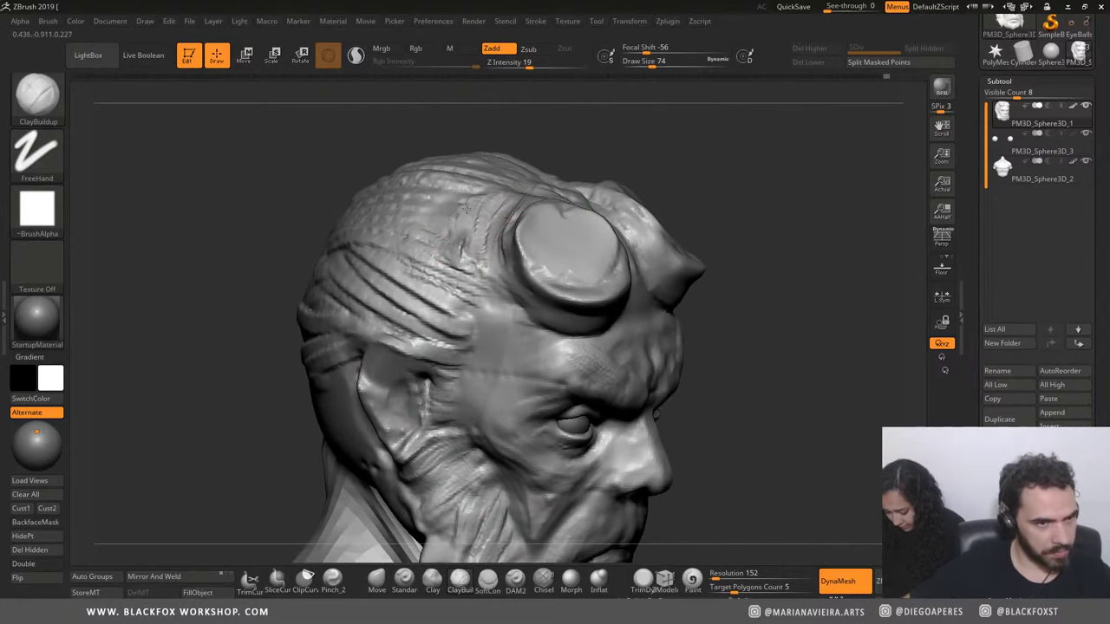
left_click_drag(464, 154, 514, 196)
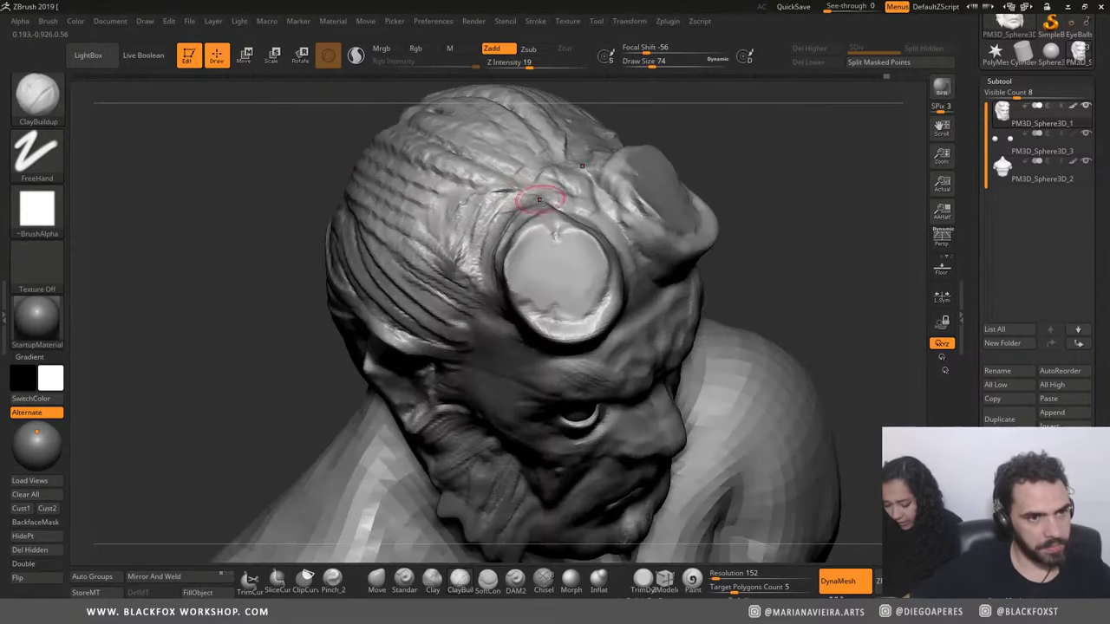
mouse_move(442, 213)
left_mouse_down()
mouse_move(686, 214)
mouse_move(335, 233)
mouse_move(280, 268)
mouse_move(270, 248)
mouse_move(273, 260)
mouse_move(287, 228)
left_mouse_up()
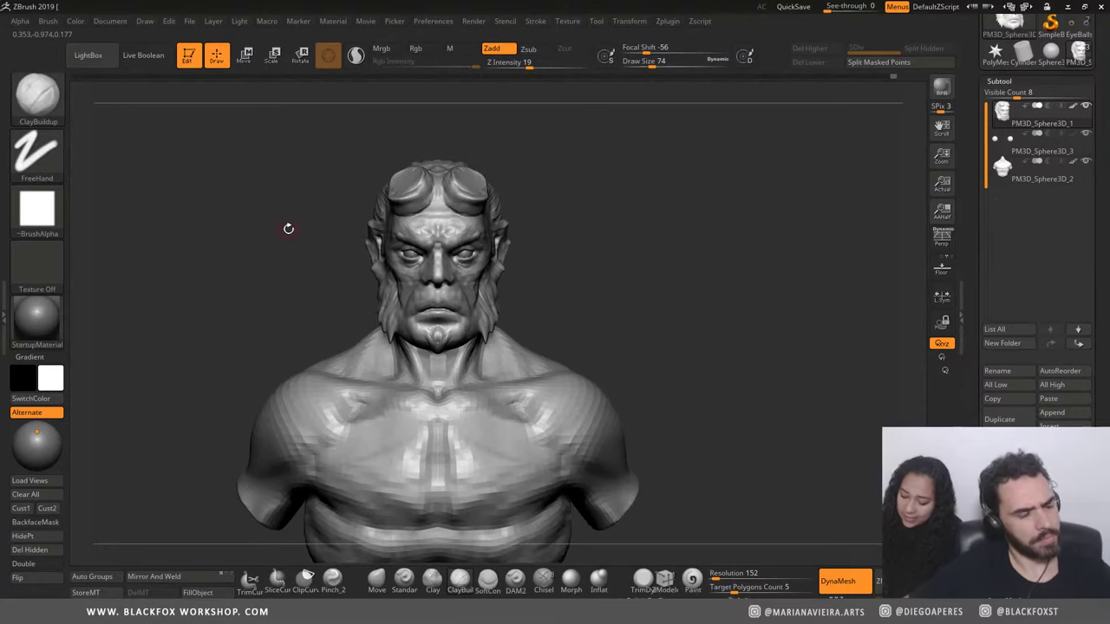
mouse_move(287, 180)
left_mouse_down("alt")
mouse_move(251, 251)
mouse_move(258, 240)
mouse_move(258, 260)
mouse_move(229, 284)
mouse_move(256, 285)
left_mouse_up("alt")
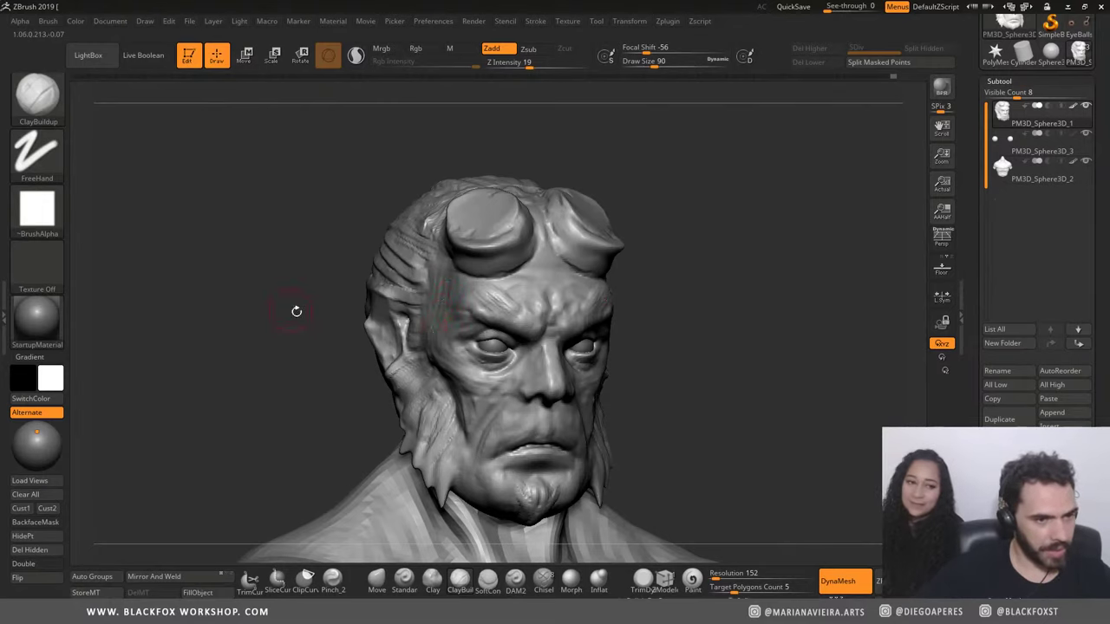
left_click_drag(296, 310, 419, 263)
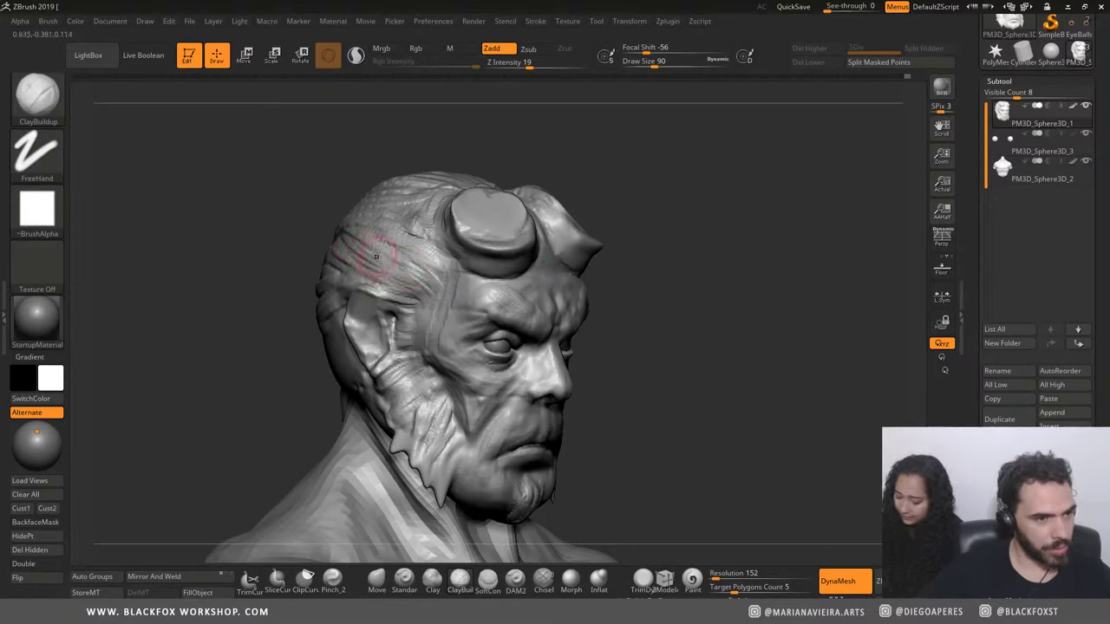
mouse_move(286, 252)
left_mouse_down("shift")
mouse_move(223, 240)
mouse_move(322, 297)
mouse_move(375, 298)
left_mouse_up("shift")
Step: Adjust the head's sides with the Move brush at size 212, then return to ClayBuildup
left_click(376, 580)
key("space")
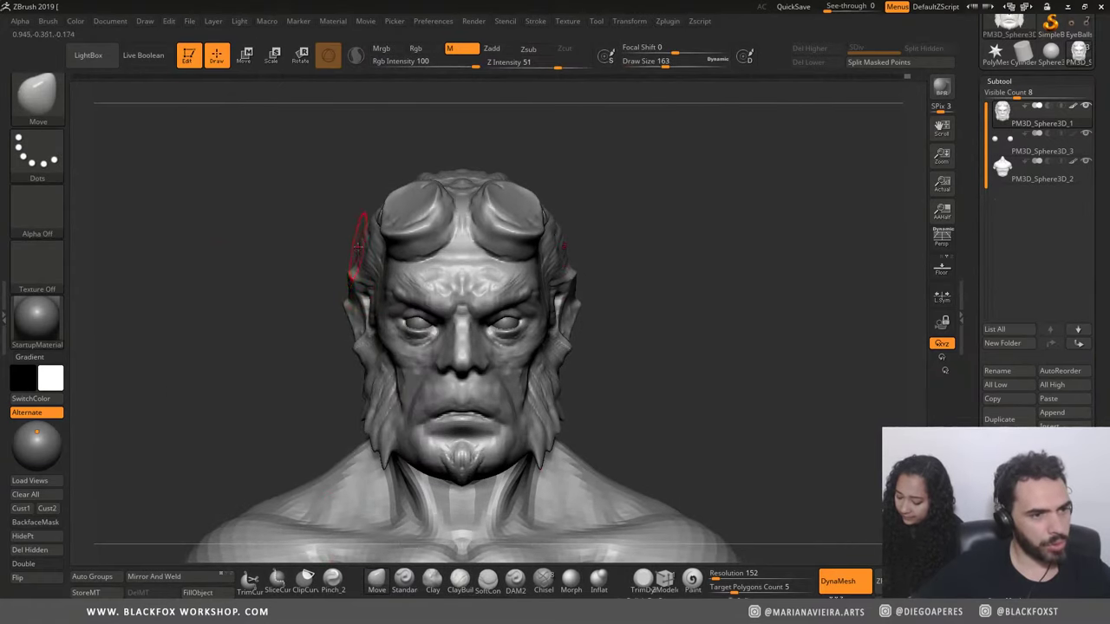
key("space")
mouse_move(358, 249)
left_mouse_down()
mouse_move(371, 249)
mouse_move(354, 252)
left_mouse_up()
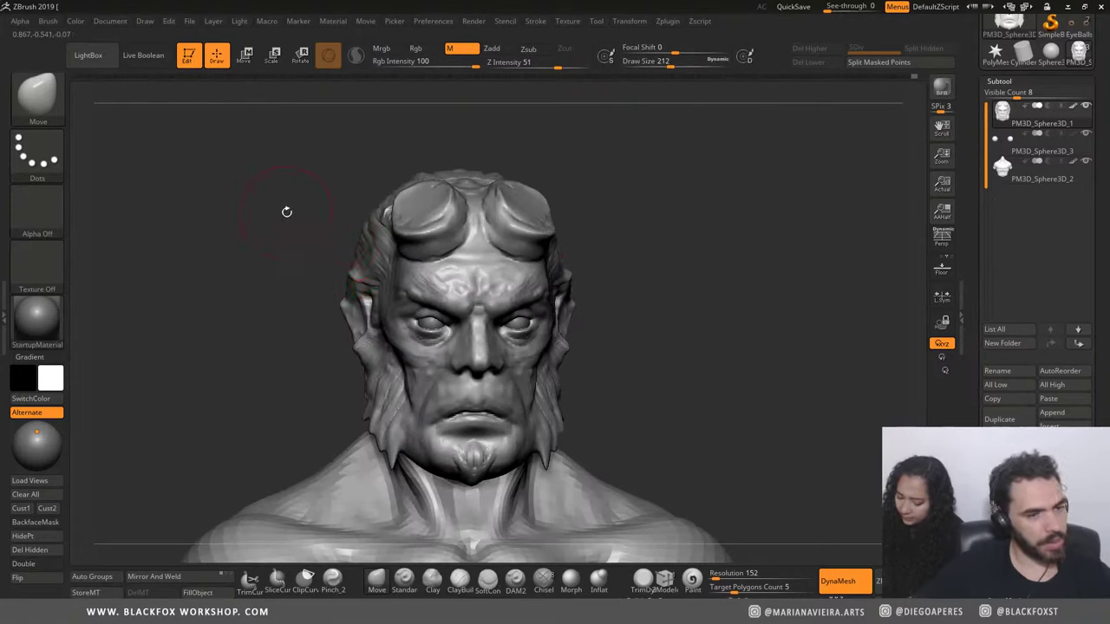
left_click_drag(286, 211, 259, 246)
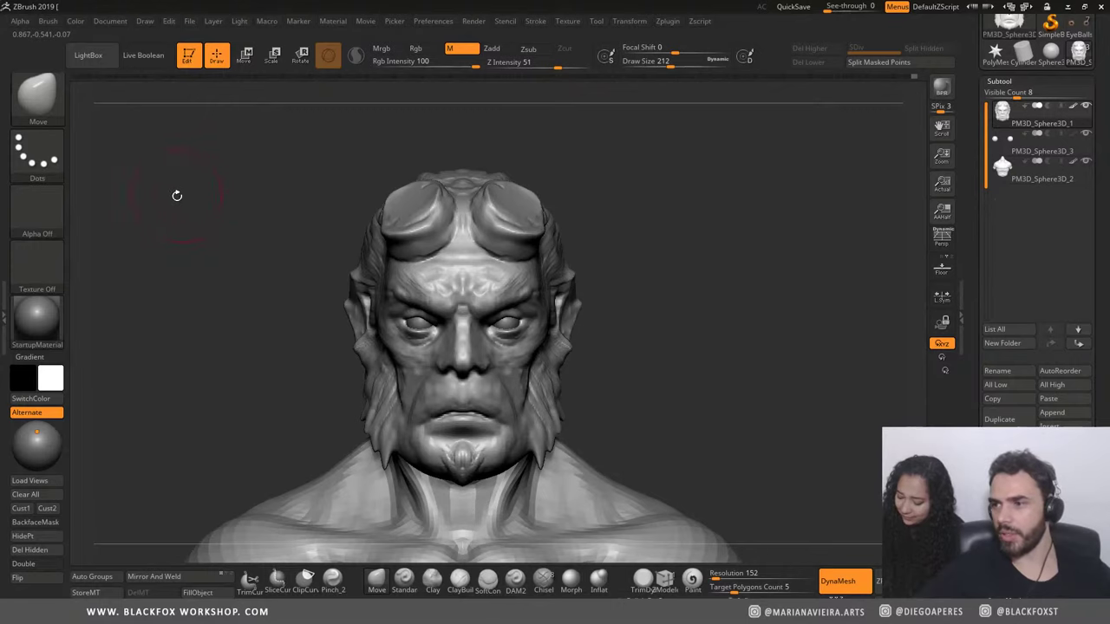
mouse_move(272, 463)
left_mouse_down()
mouse_move(230, 397)
mouse_move(337, 396)
left_mouse_up()
left_click(460, 579)
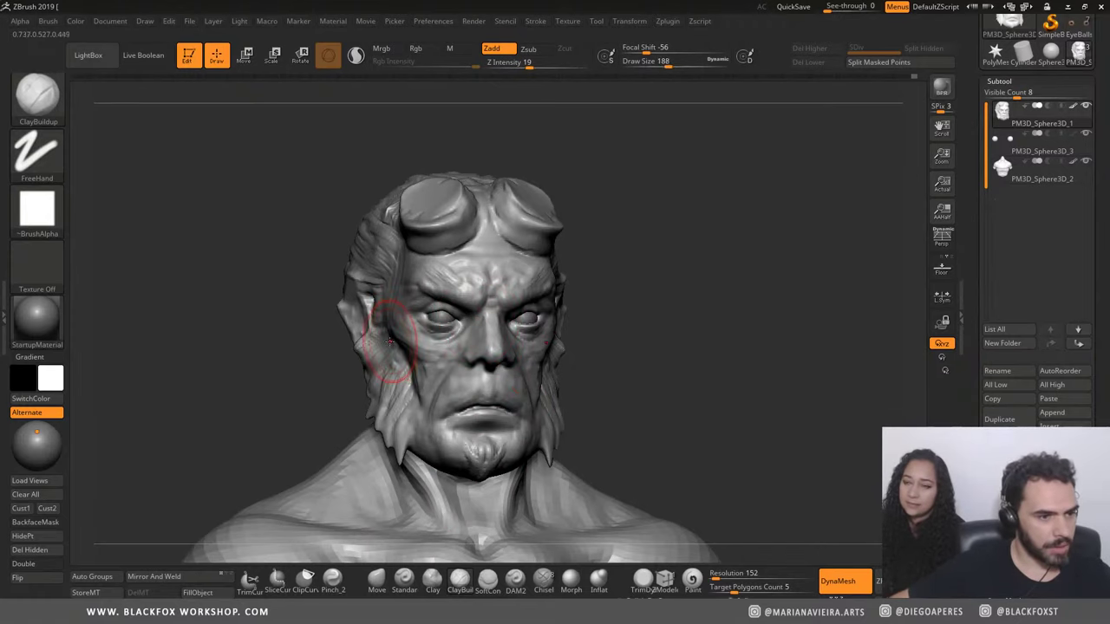
mouse_move(291, 361)
left_mouse_down()
mouse_move(251, 382)
mouse_move(258, 396)
mouse_move(248, 385)
mouse_move(286, 382)
left_mouse_up()
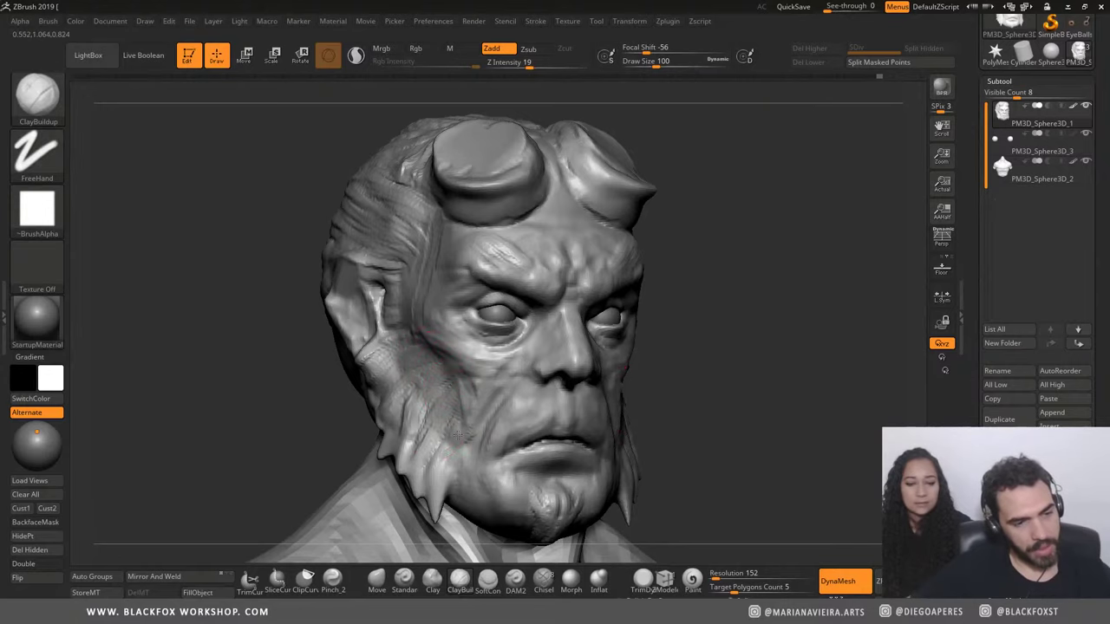
left_click_drag(260, 347, 240, 368, "shift")
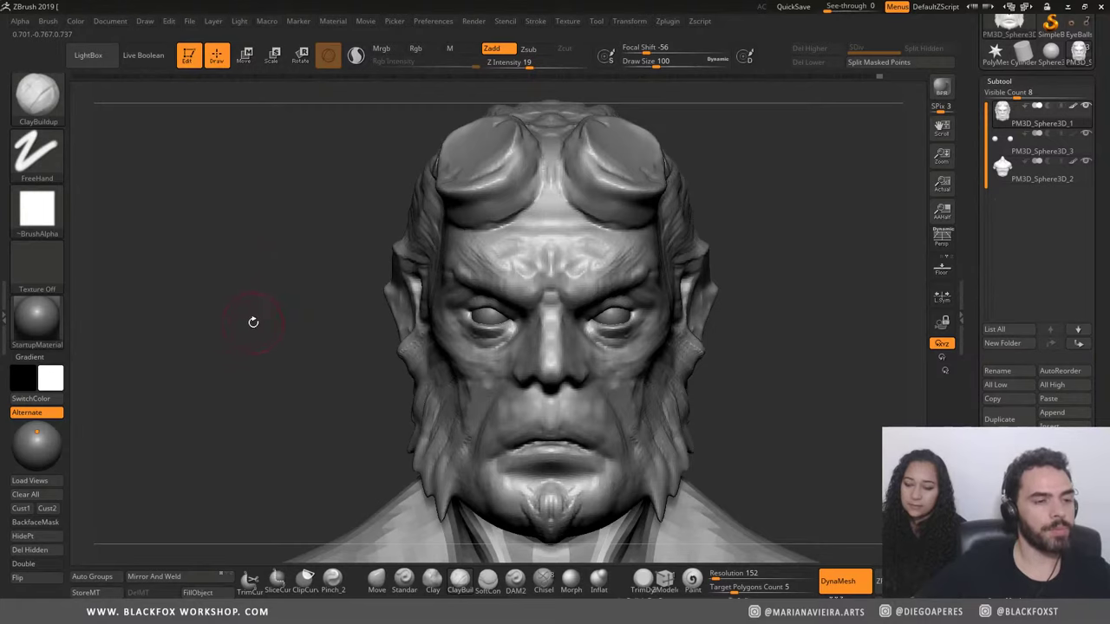
Step: Make one light ClayBuildup stroke down the left cheek, then orbit between front and three-quarter views
left_click_drag(253, 322, 254, 326)
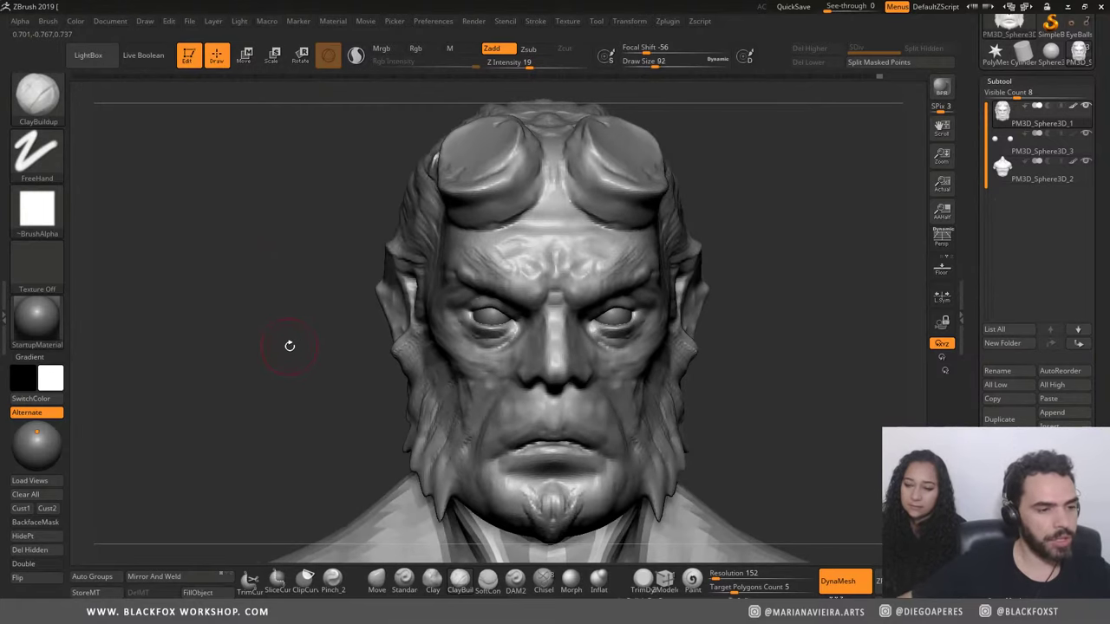
left_click_drag(279, 389, 502, 325)
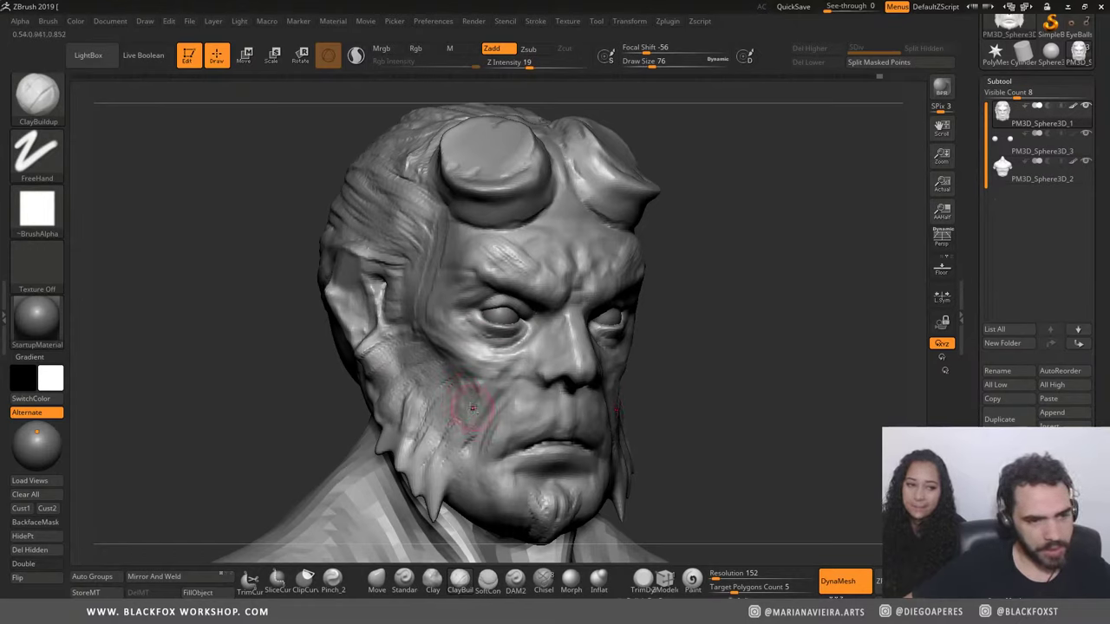
mouse_move(458, 397)
left_mouse_down()
mouse_move(441, 473)
mouse_move(439, 451)
mouse_move(408, 464)
mouse_move(397, 447)
mouse_move(416, 399)
mouse_move(398, 383)
mouse_move(389, 348)
mouse_move(256, 327)
mouse_move(246, 312)
mouse_move(257, 327)
mouse_move(315, 288)
left_mouse_up()
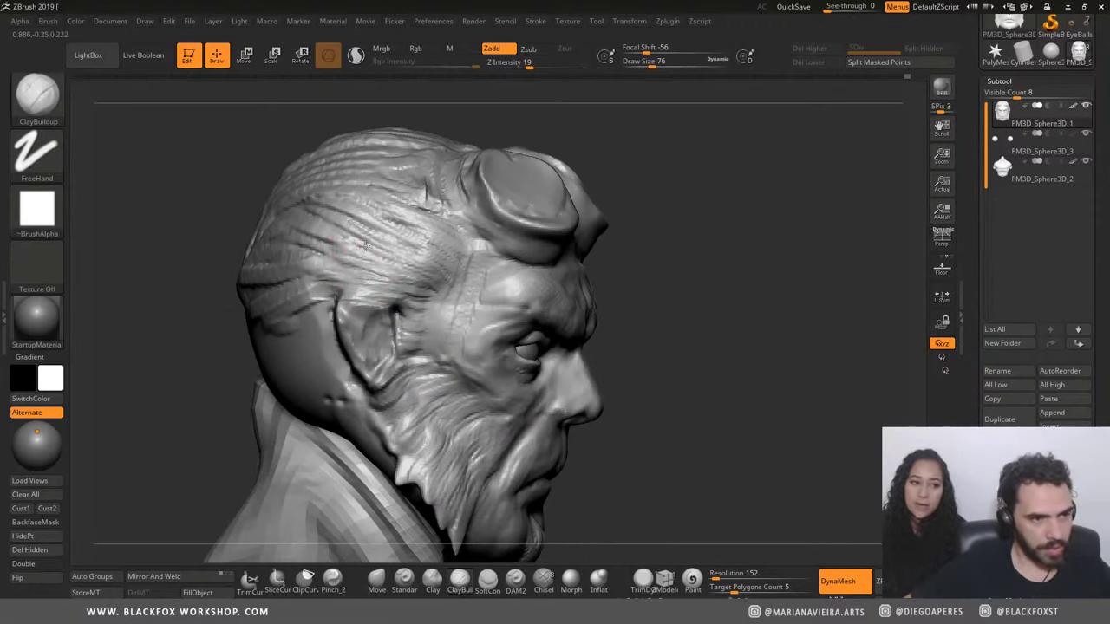
left_click_drag(222, 216, 127, 235)
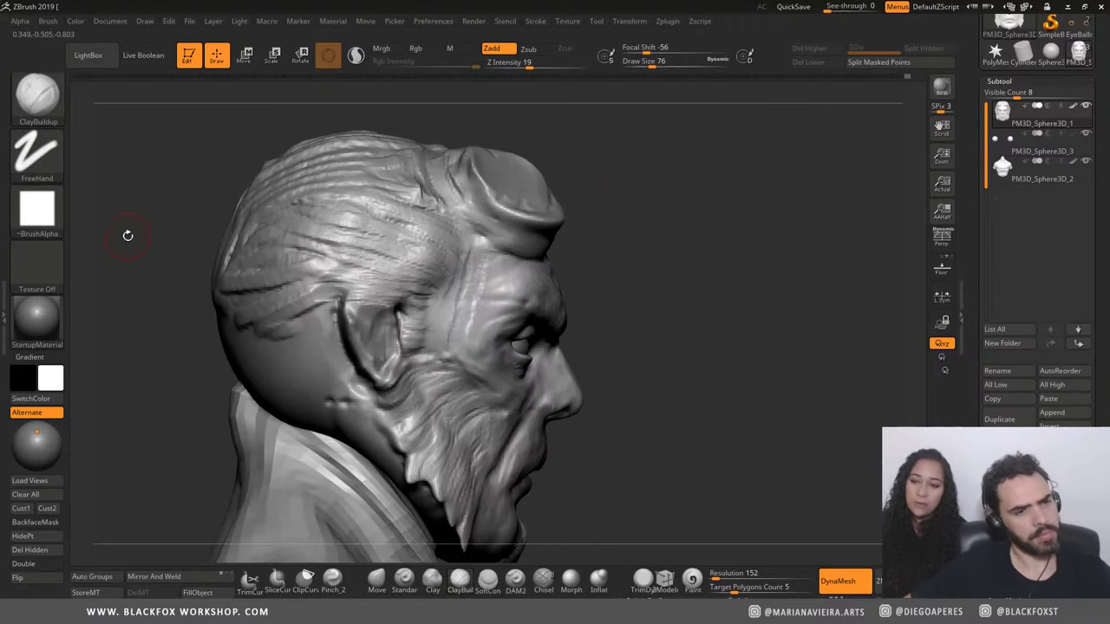
left_click_drag(686, 188, 402, 236, "shift")
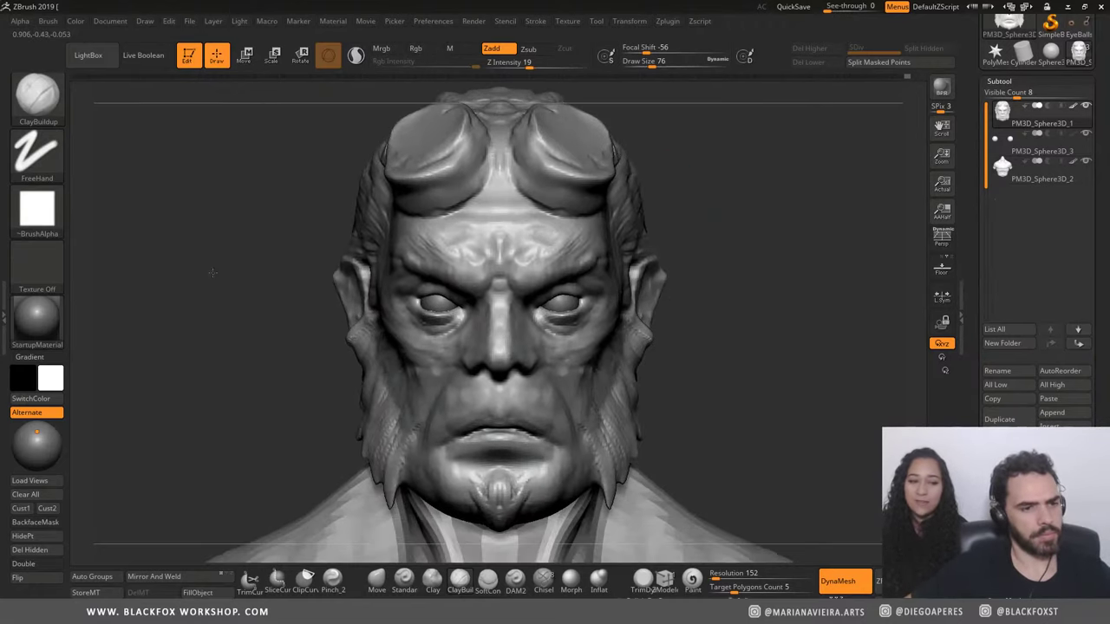
mouse_move(213, 272)
left_mouse_down()
mouse_move(216, 303)
mouse_move(240, 311)
left_mouse_up()
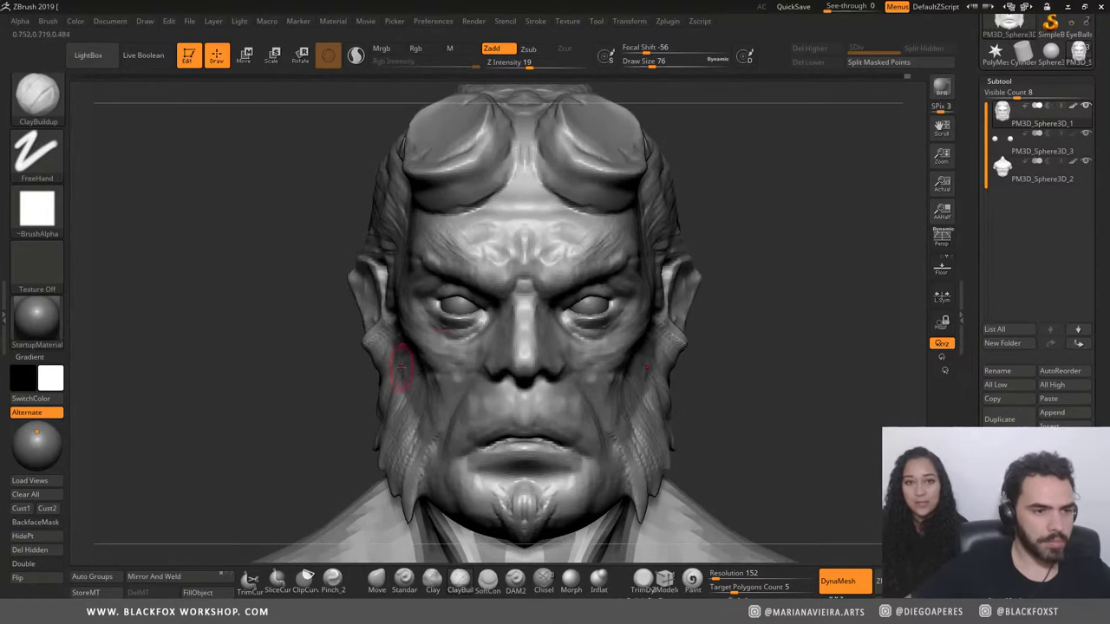
left_click_drag(285, 371, 430, 354)
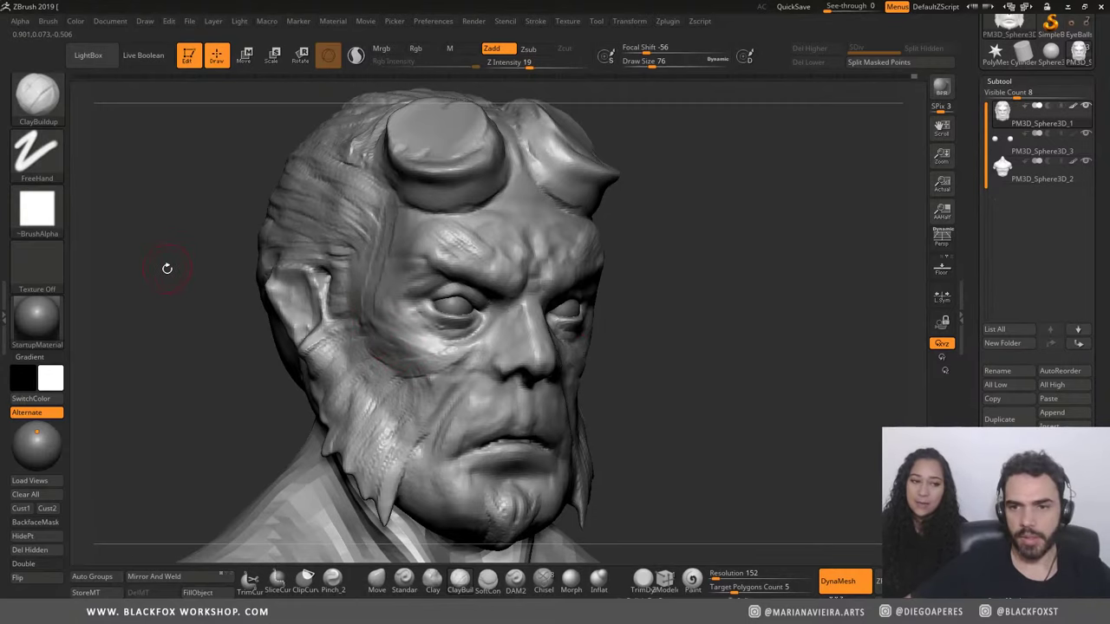
mouse_move(167, 268)
left_mouse_down()
mouse_move(194, 295)
mouse_move(323, 282)
left_mouse_up()
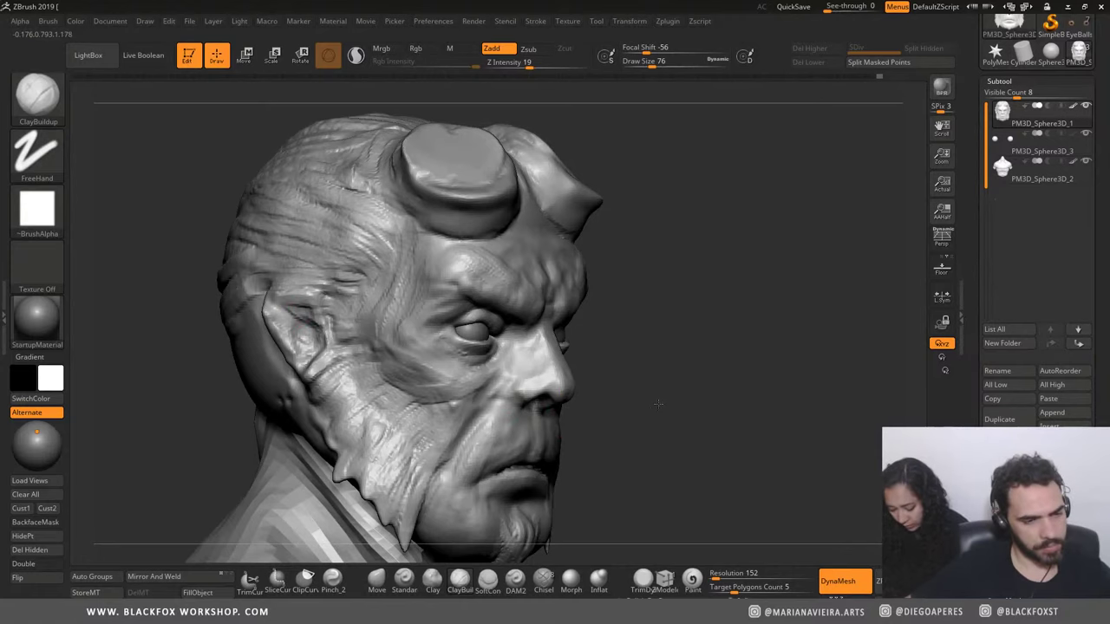
Step: Sculpt mustache strands across the upper lip with ClayBuildup and smooth the area
mouse_move(658, 403)
right_mouse_down("ctrl")
mouse_move(648, 428)
mouse_move(471, 397)
right_mouse_up("ctrl")
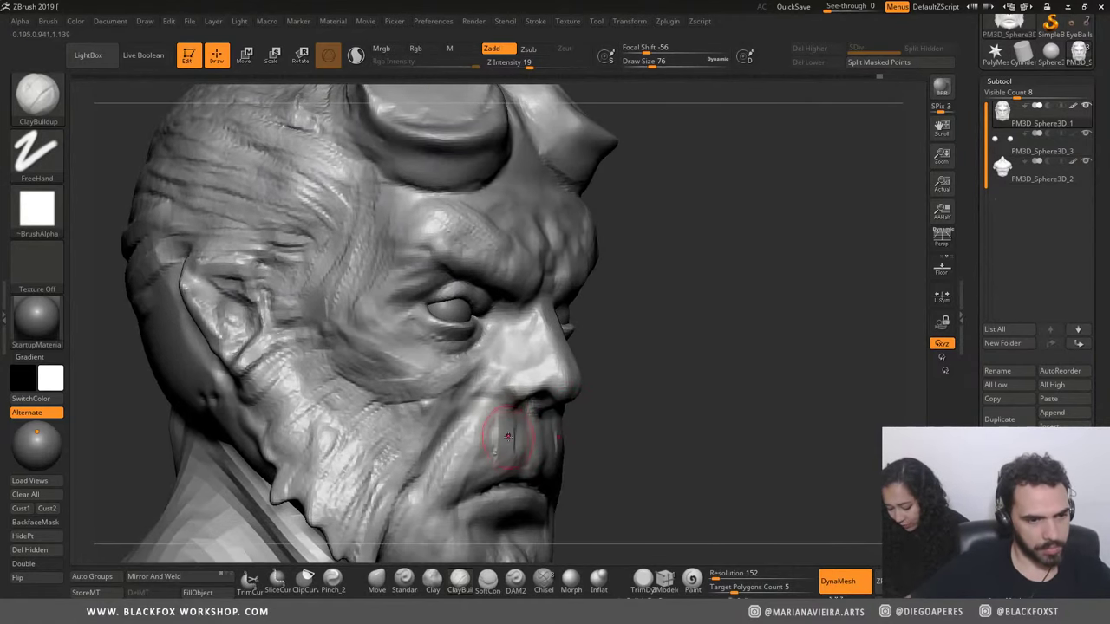
mouse_move(521, 434)
left_mouse_down()
mouse_move(530, 418)
mouse_move(532, 452)
left_mouse_up()
mouse_move(519, 411)
left_mouse_down()
mouse_move(516, 446)
mouse_move(503, 453)
left_mouse_up()
mouse_move(481, 400)
left_mouse_down()
mouse_move(485, 446)
mouse_move(471, 459)
left_mouse_up()
left_click_drag(482, 399, 502, 475)
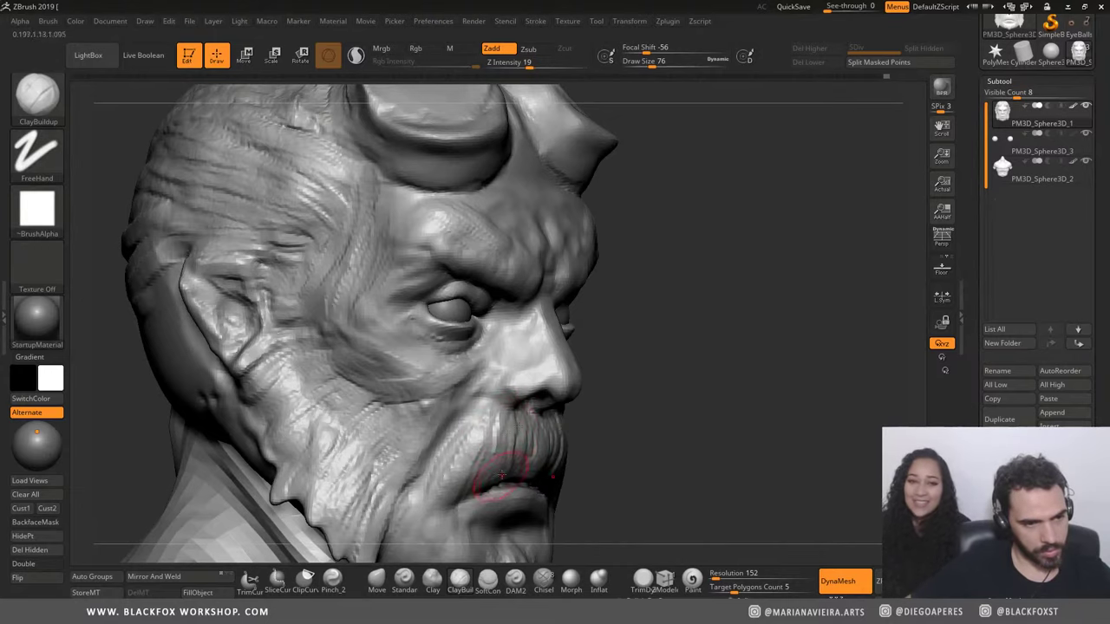
right_click_drag(501, 476, 396, 441, "shift")
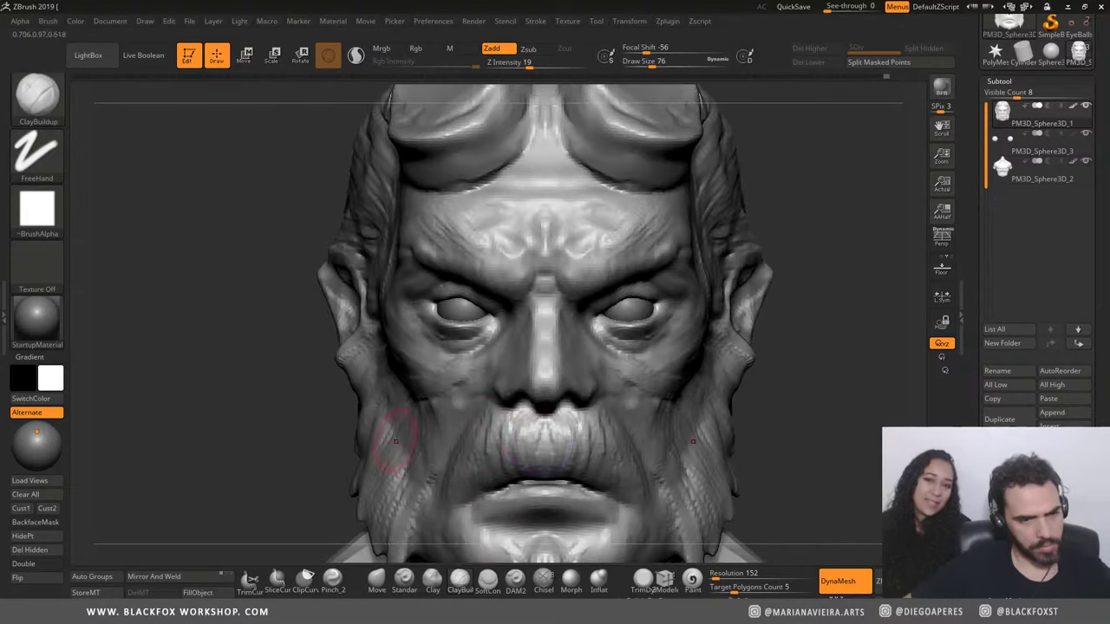
left_click_drag(521, 434, 454, 456, "shift")
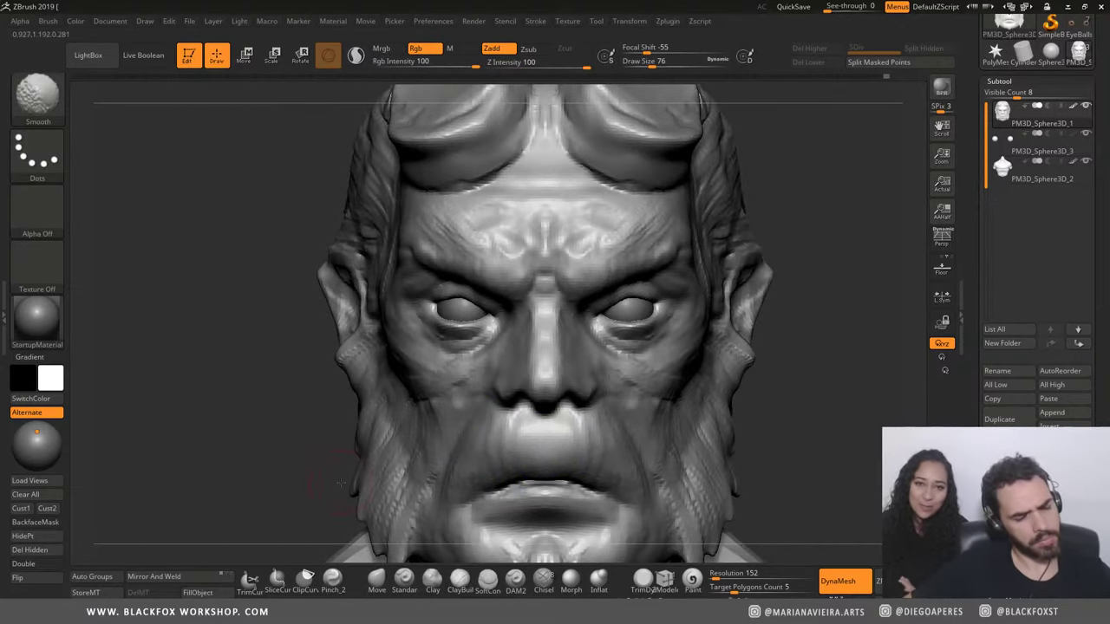
Step: Build up the upper lip surface and add striated detail below the nose
right_click_drag(341, 483, 293, 343, "alt")
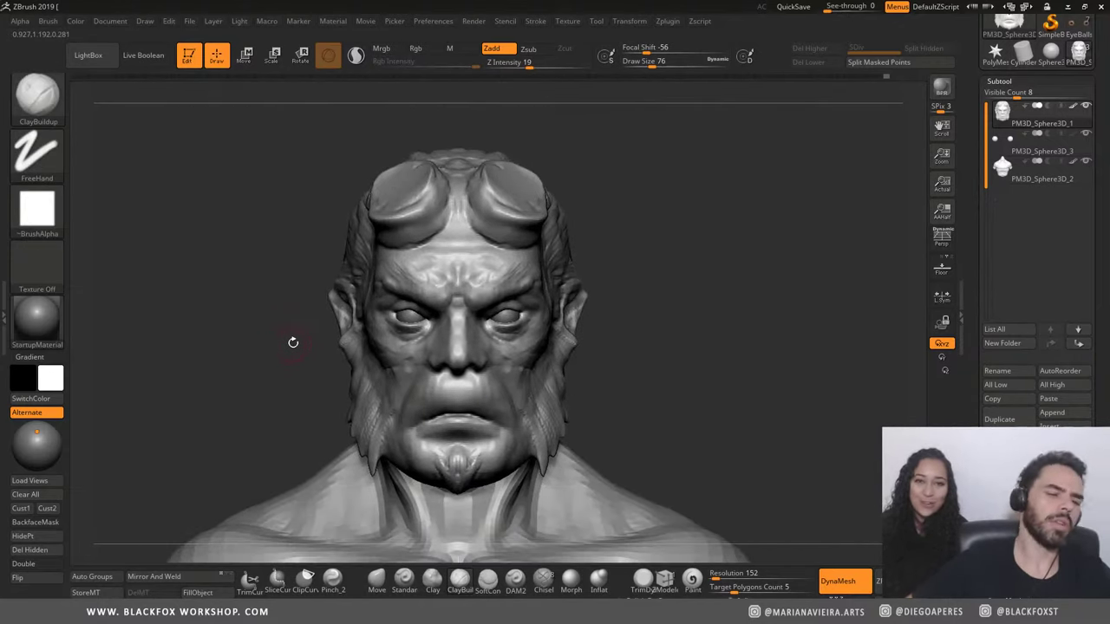
mouse_move(237, 385)
right_mouse_down("alt")
mouse_move(273, 399)
mouse_move(422, 407)
right_mouse_up("alt")
key("ctrl")
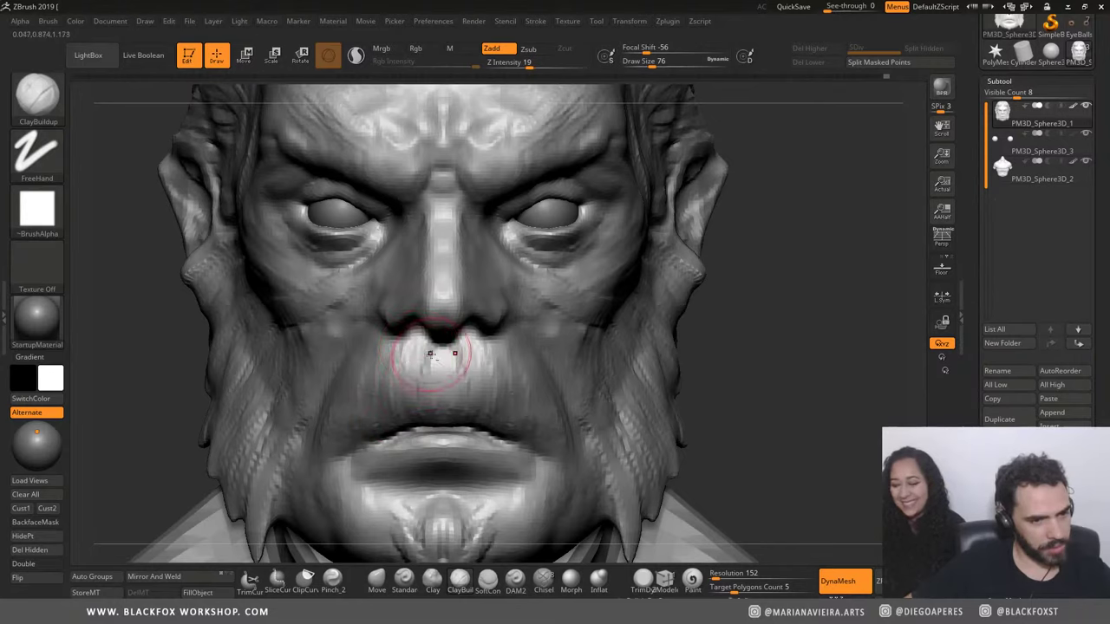
left_click_drag(420, 347, 431, 412)
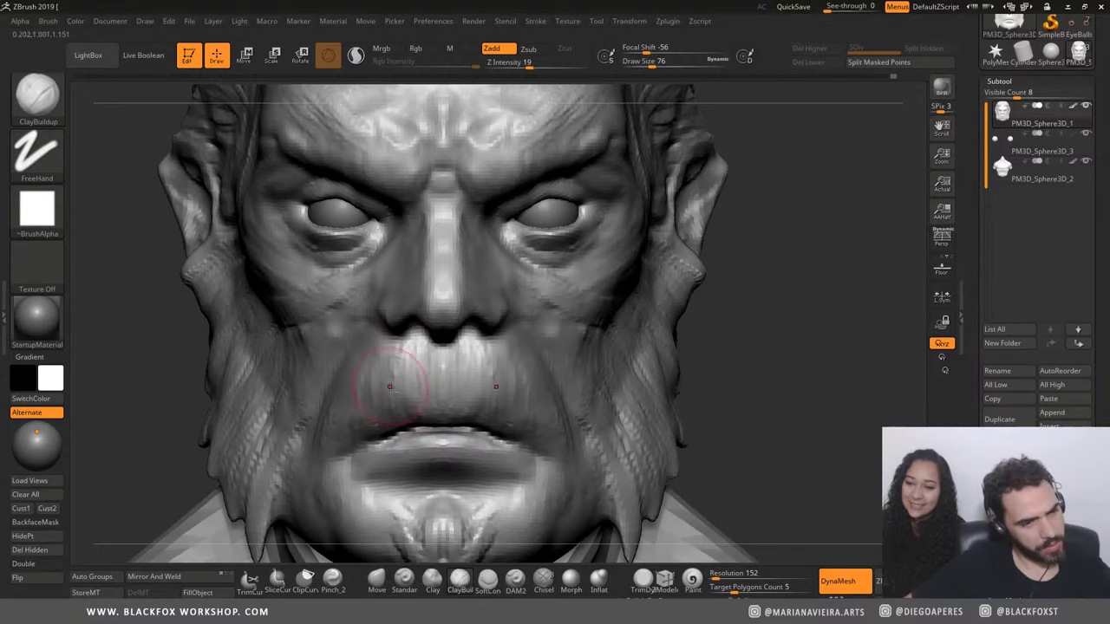
left_click_drag(402, 354, 421, 365)
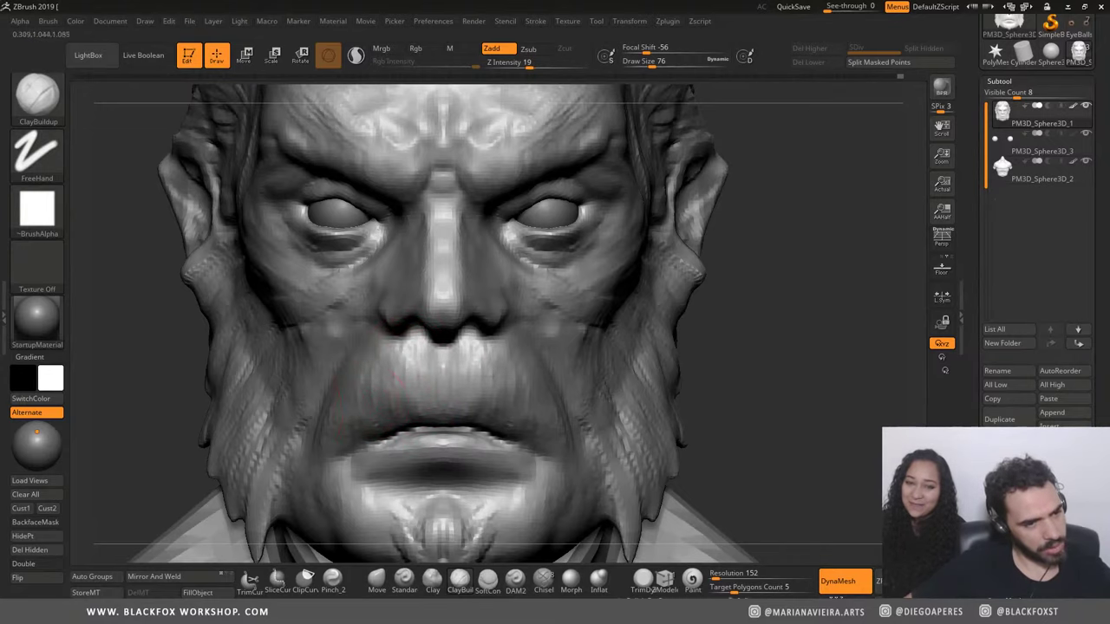
left_click_drag(120, 357, 168, 335, "alt")
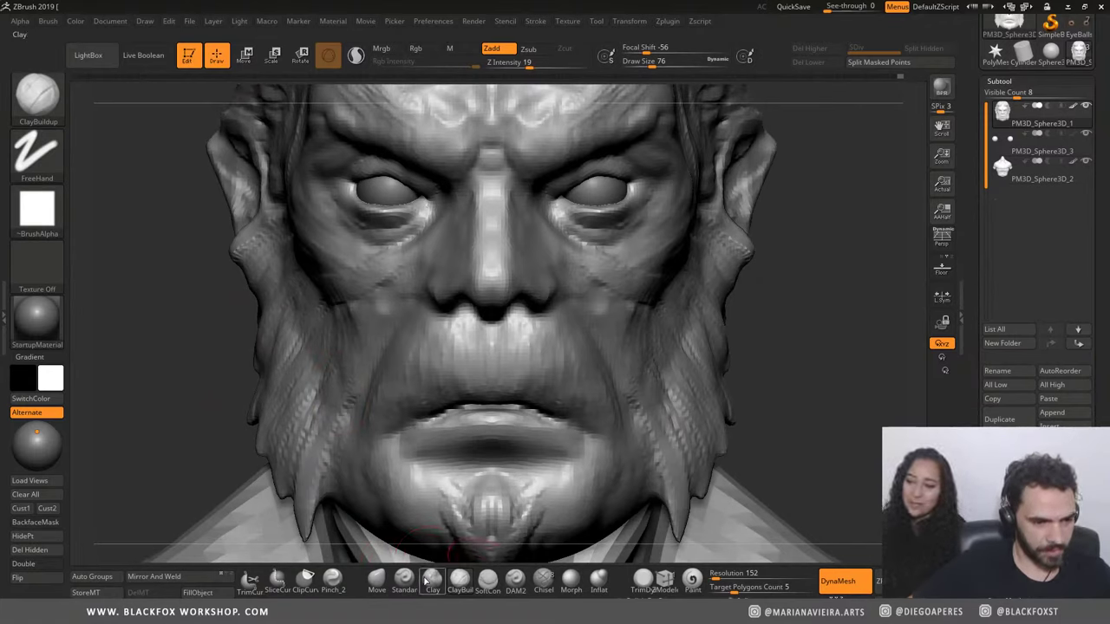
Step: Carve DAM2 creases at both mouth corners, then smooth them to soften the lip corners
left_click(515, 579)
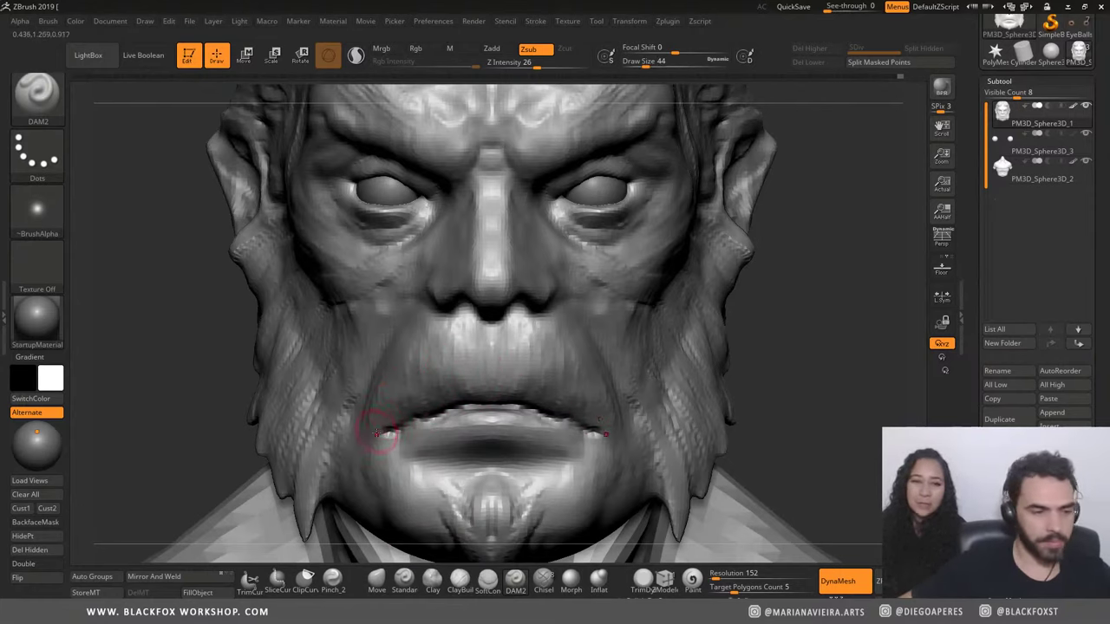
mouse_move(377, 443)
left_mouse_down()
mouse_move(383, 406)
mouse_move(375, 455)
mouse_move(382, 418)
left_mouse_up()
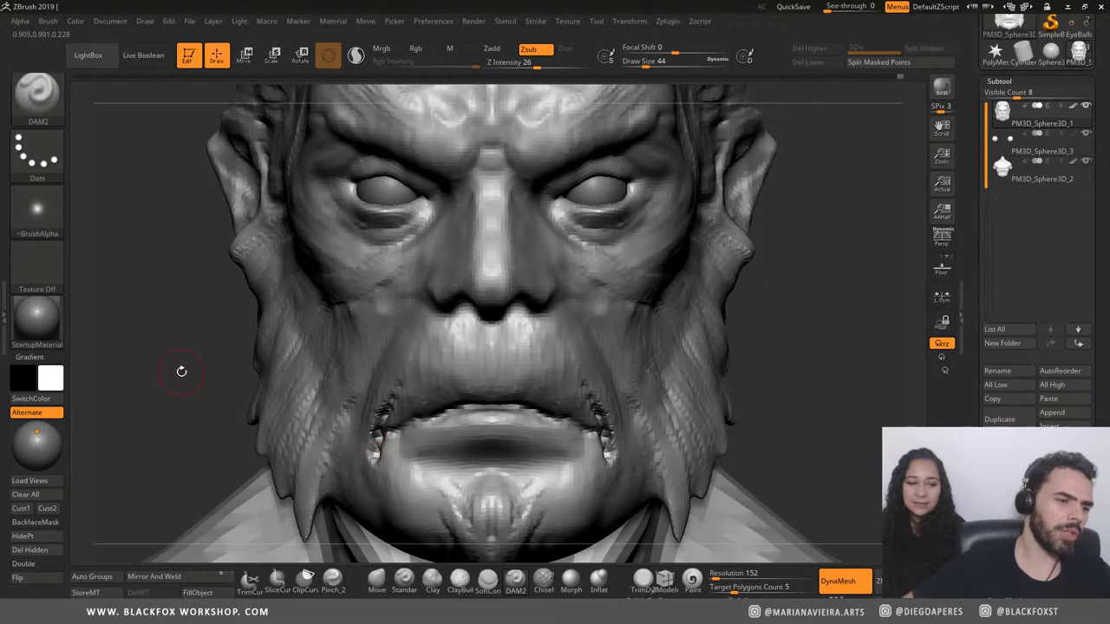
left_click_drag(182, 372, 217, 364)
mouse_move(387, 413)
left_mouse_down("shift")
mouse_move(379, 426)
mouse_move(397, 396)
left_mouse_up("shift")
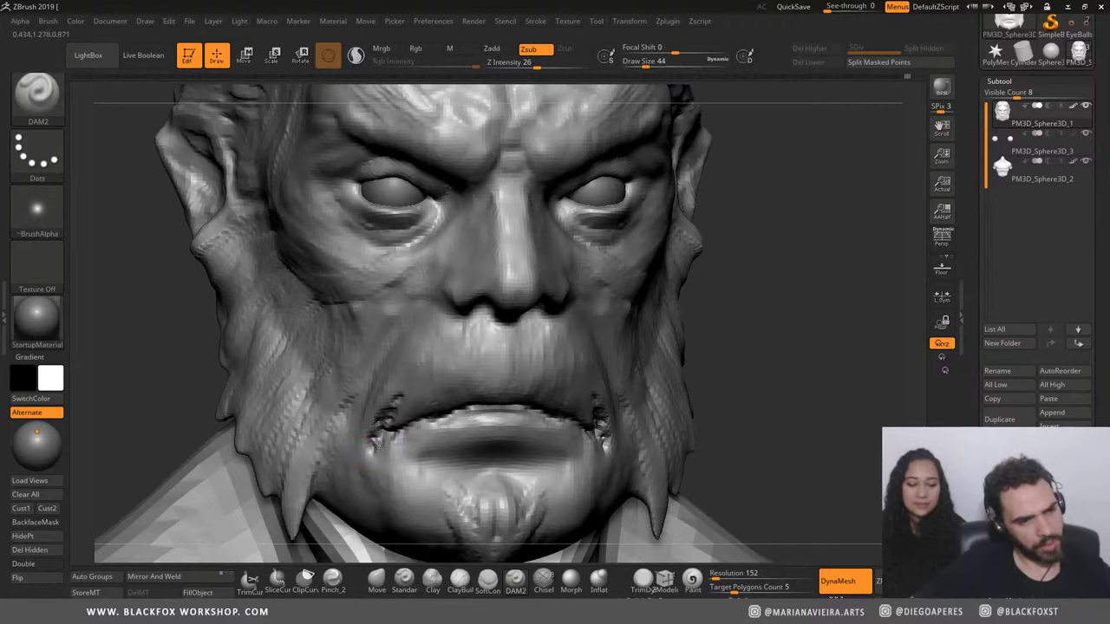
mouse_move(372, 446)
left_mouse_down("shift")
mouse_move(397, 404)
mouse_move(367, 454)
left_mouse_up("shift")
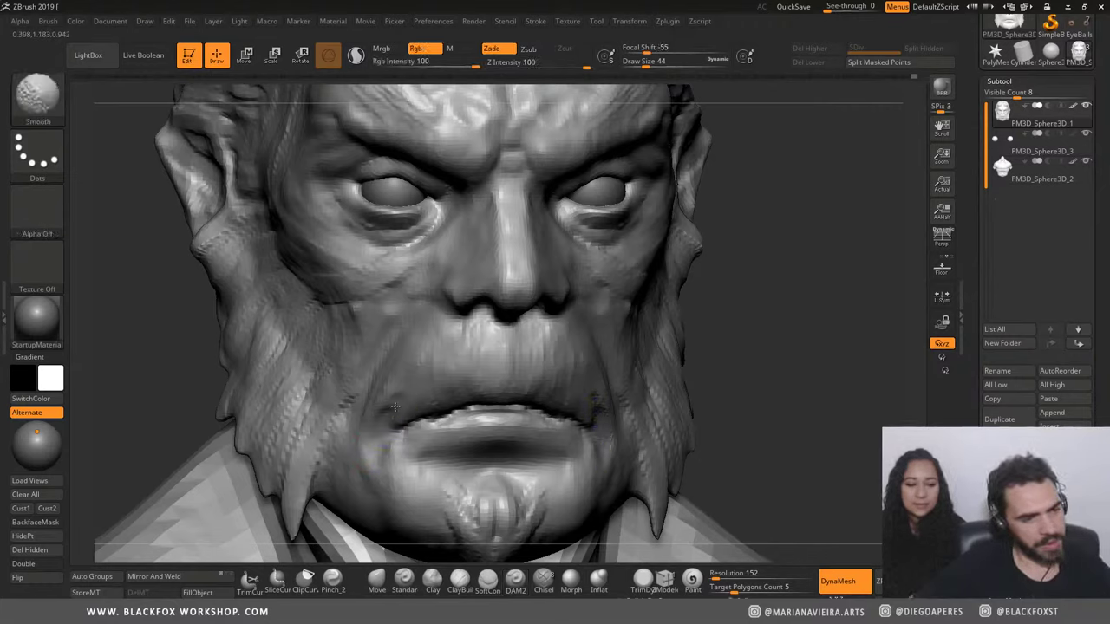
mouse_move(842, 351)
left_mouse_down()
mouse_move(815, 330)
mouse_move(774, 332)
left_mouse_up()
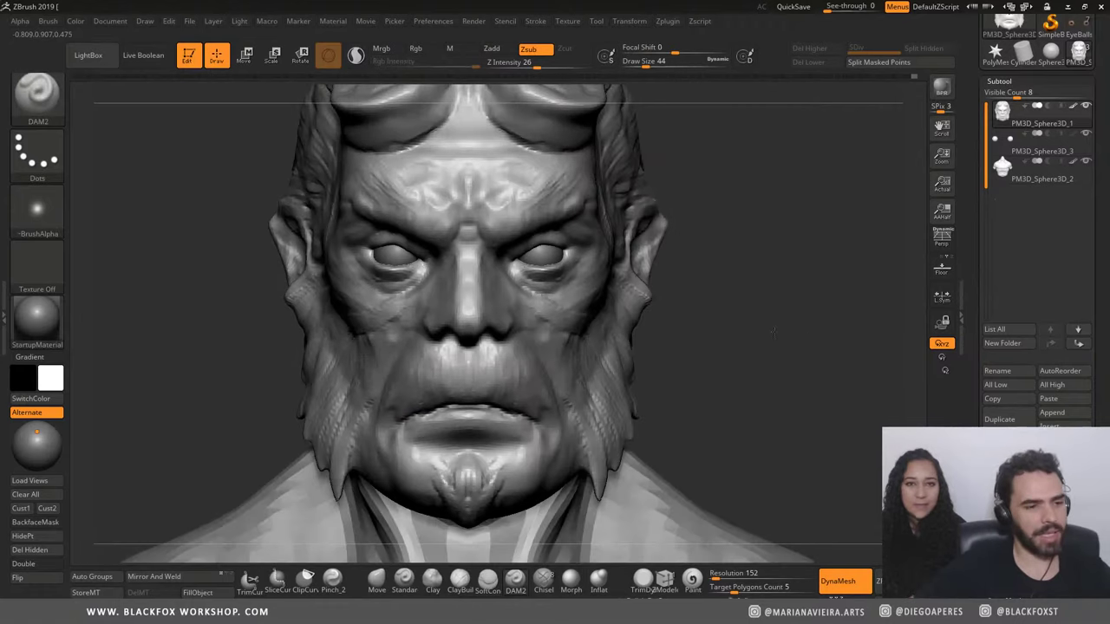
left_click_drag(206, 383, 307, 369, "alt")
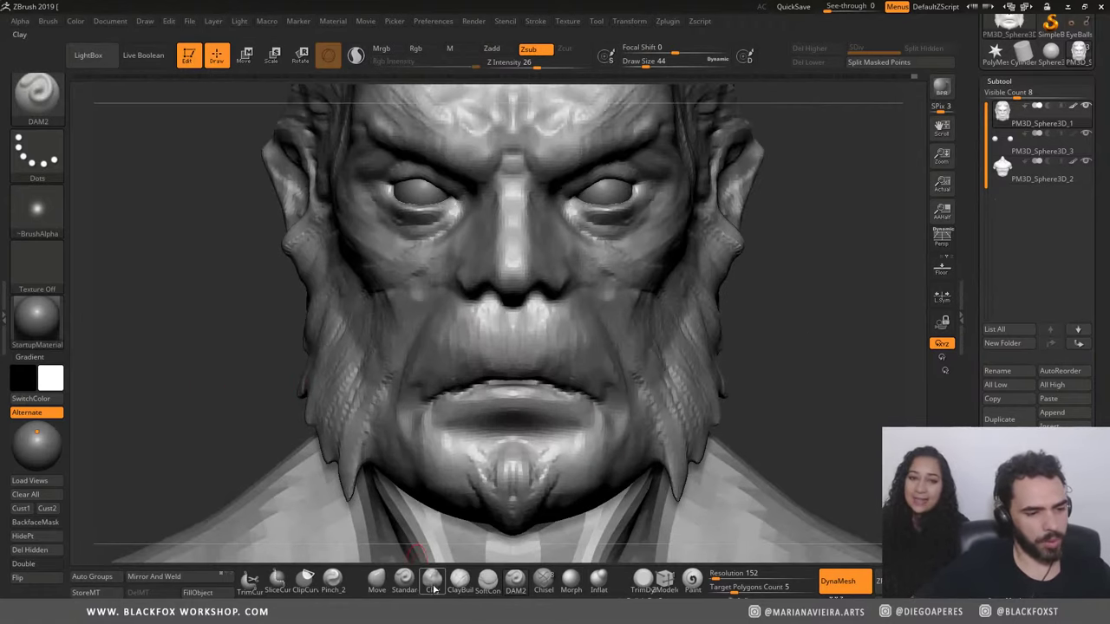
Step: Raise the lip line on both sides with a smaller Standard brush, smoothing afterward
left_click(405, 581)
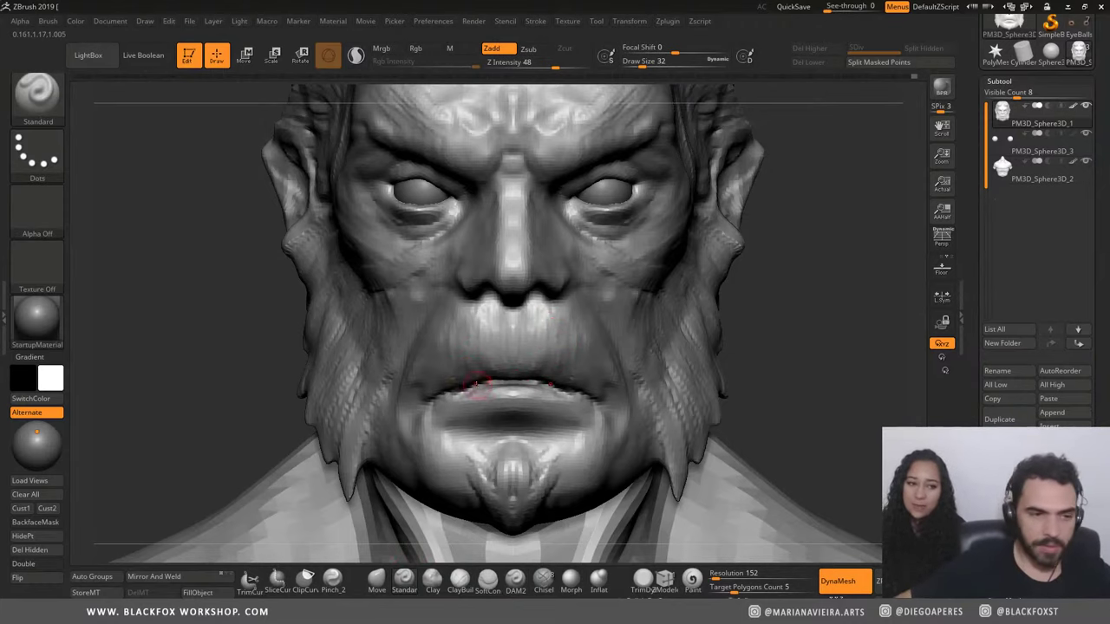
key("bracketleft")
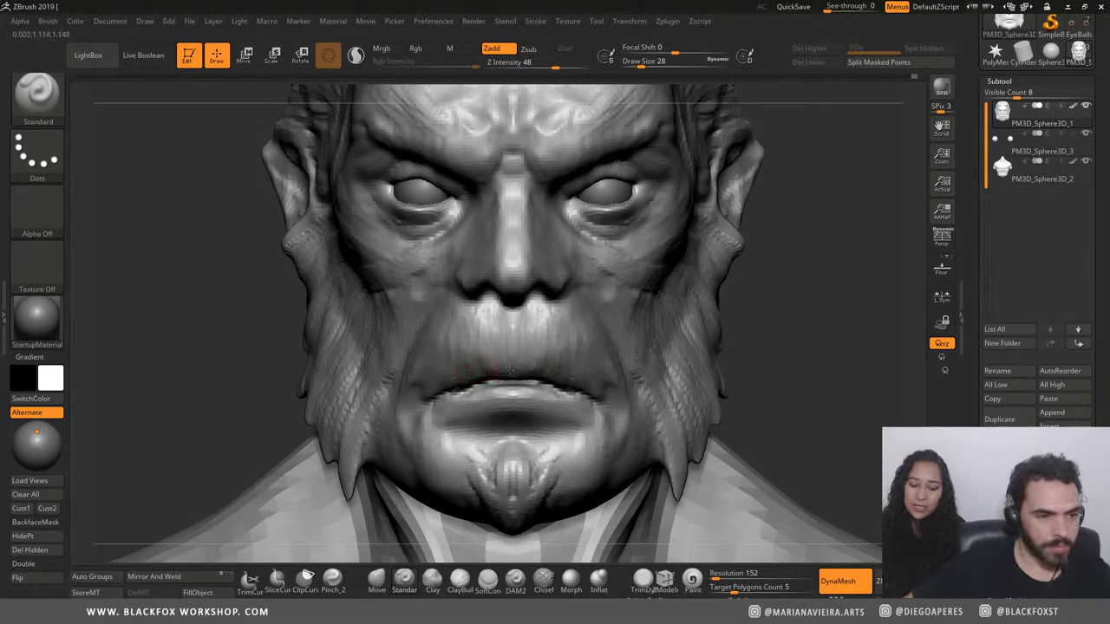
left_click_drag(501, 371, 431, 387)
key("shift")
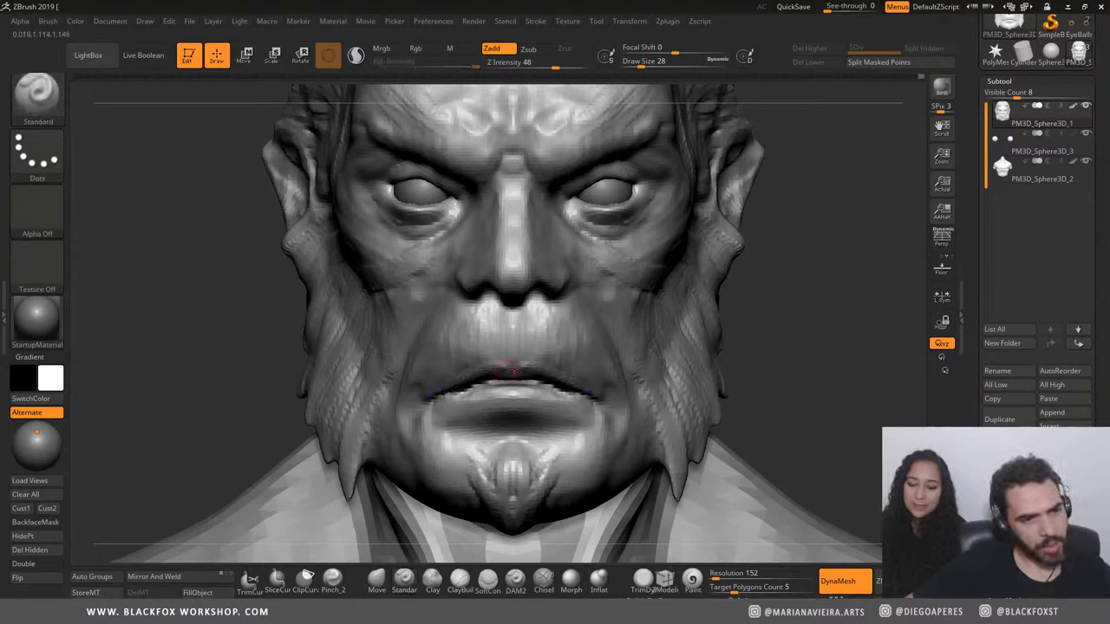
key("shift")
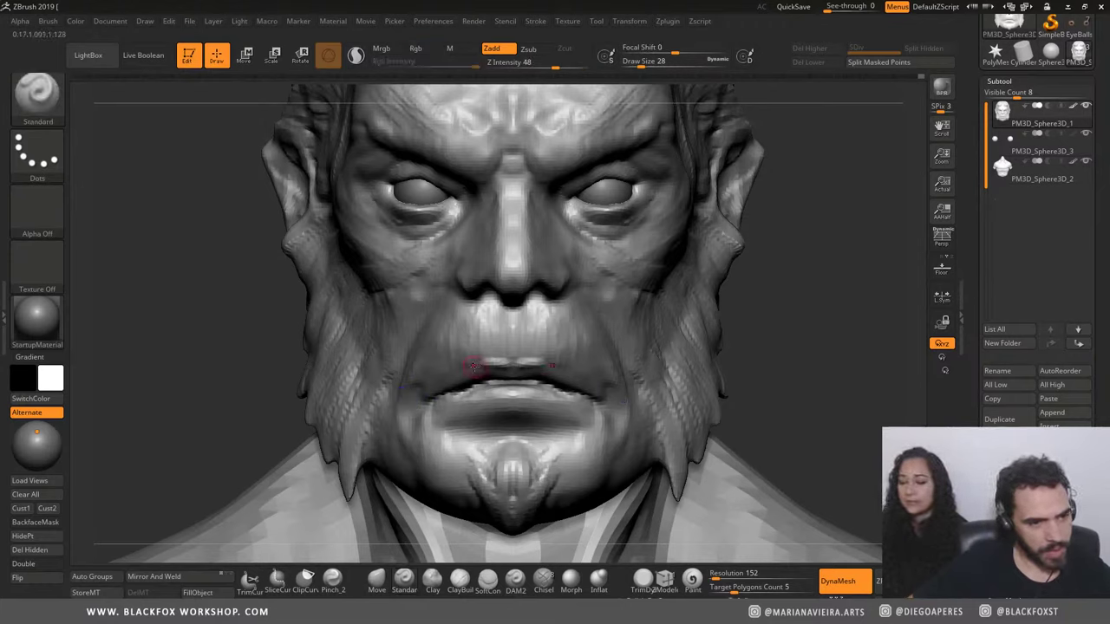
key("ctrl")
key("ctrl")
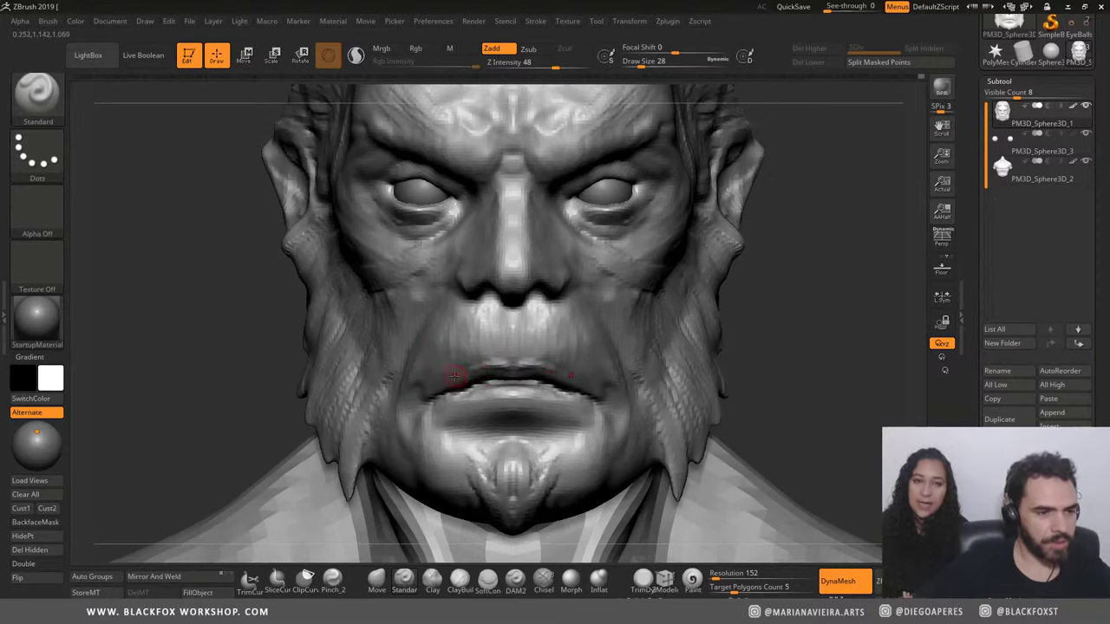
key("shift")
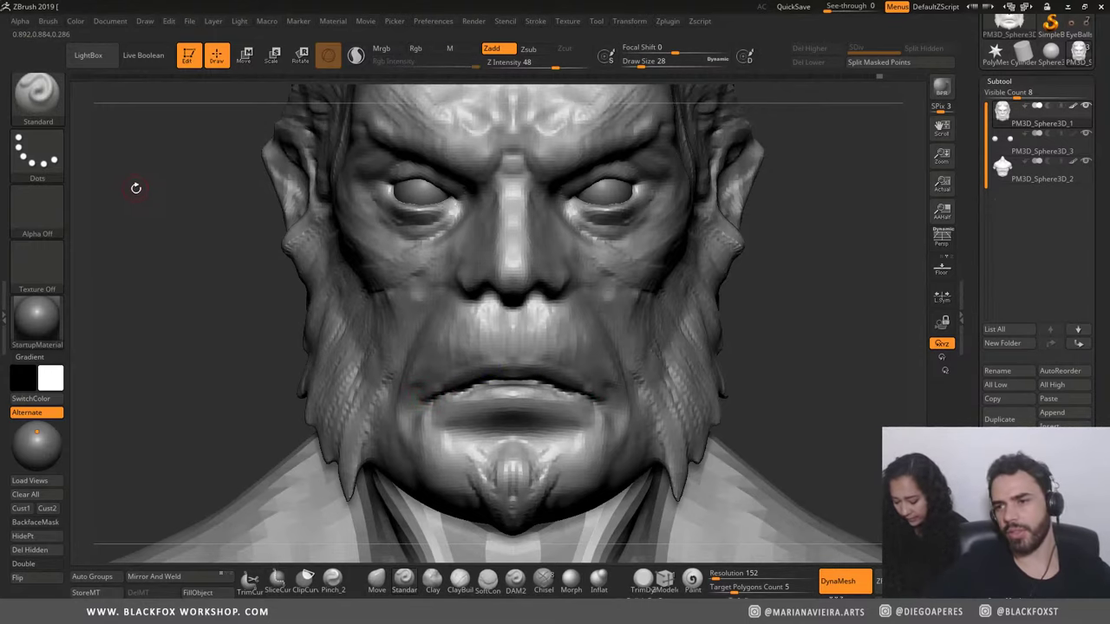
Step: Reshape the upper and lower lips symmetrically and lightly smooth them
mouse_move(124, 294)
left_mouse_down()
mouse_move(175, 315)
mouse_move(274, 314)
left_mouse_up()
left_click_drag(180, 348, 207, 357)
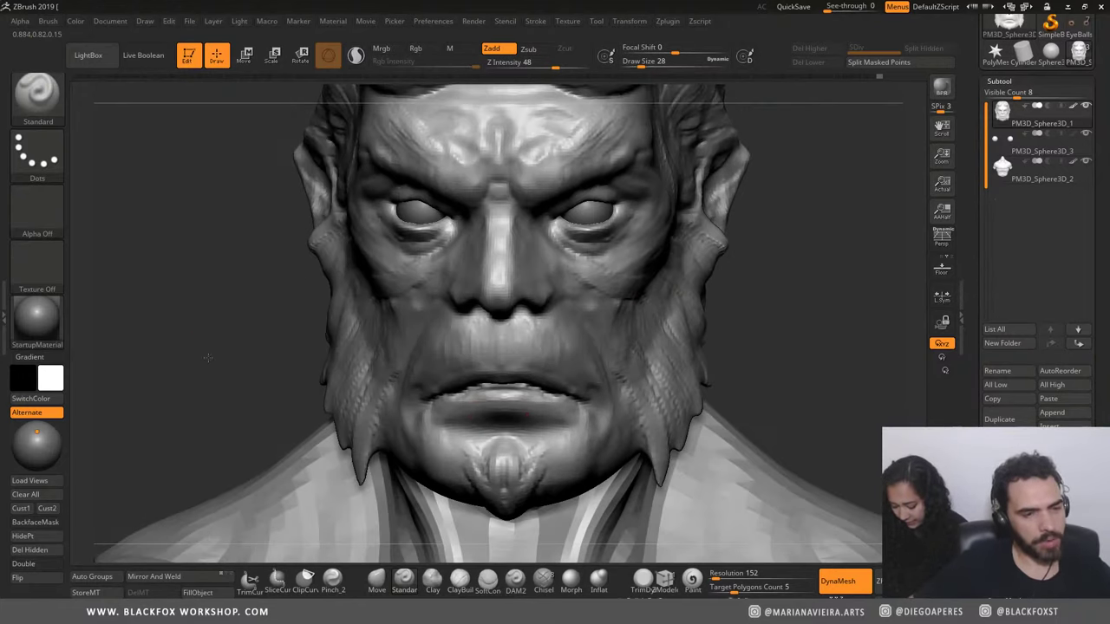
mouse_move(573, 402)
left_mouse_down()
mouse_move(499, 406)
mouse_move(555, 405)
left_mouse_up()
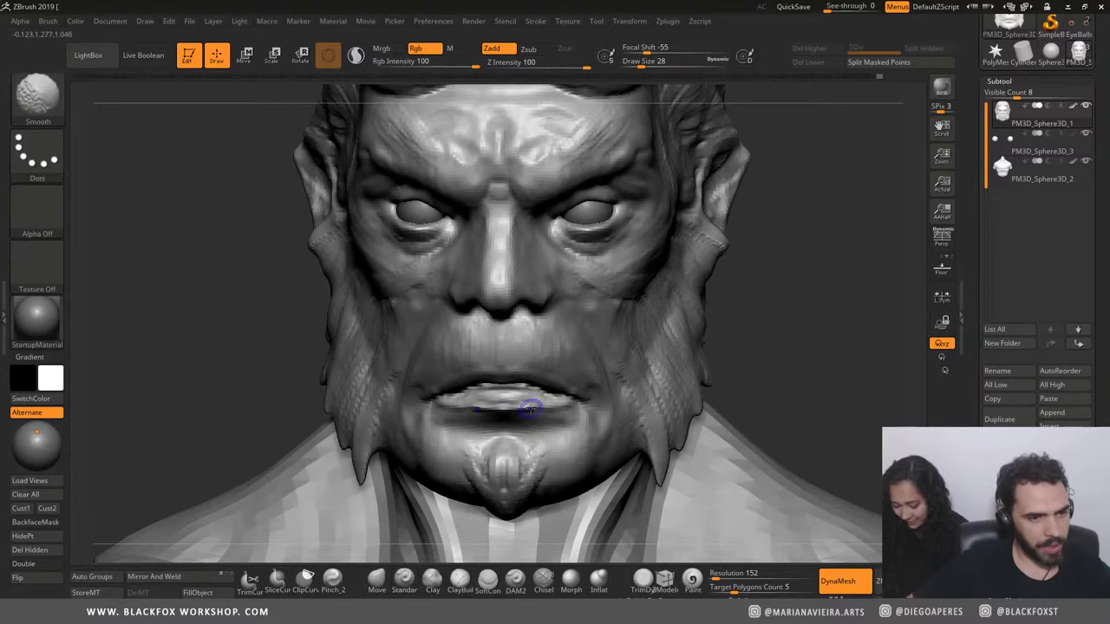
left_click_drag(208, 330, 209, 306, "alt")
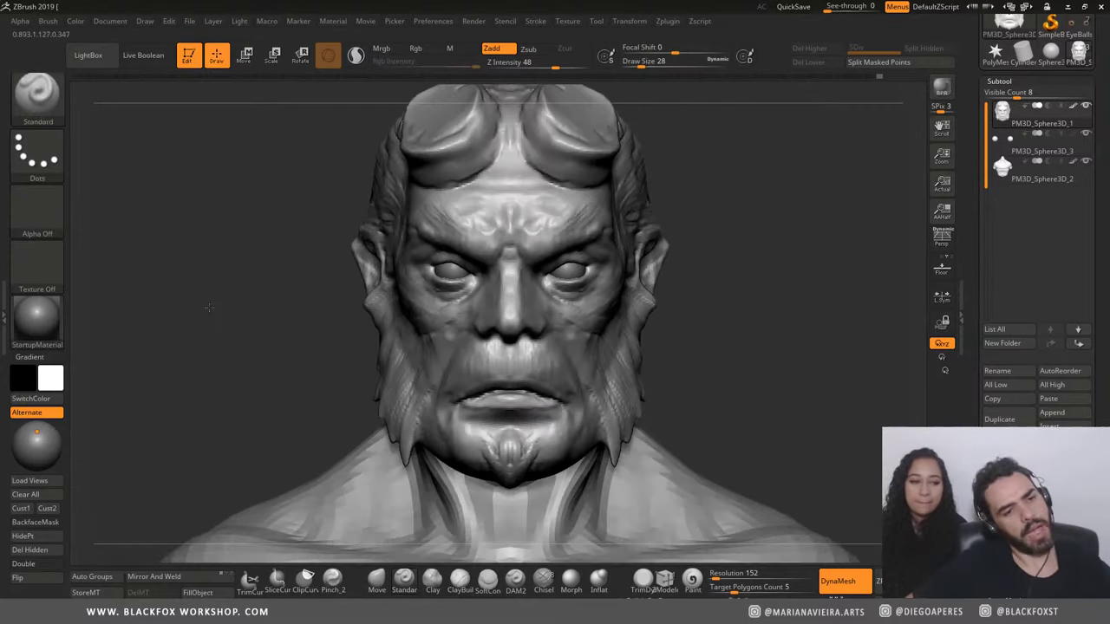
left_click_drag(217, 344, 219, 381, "alt")
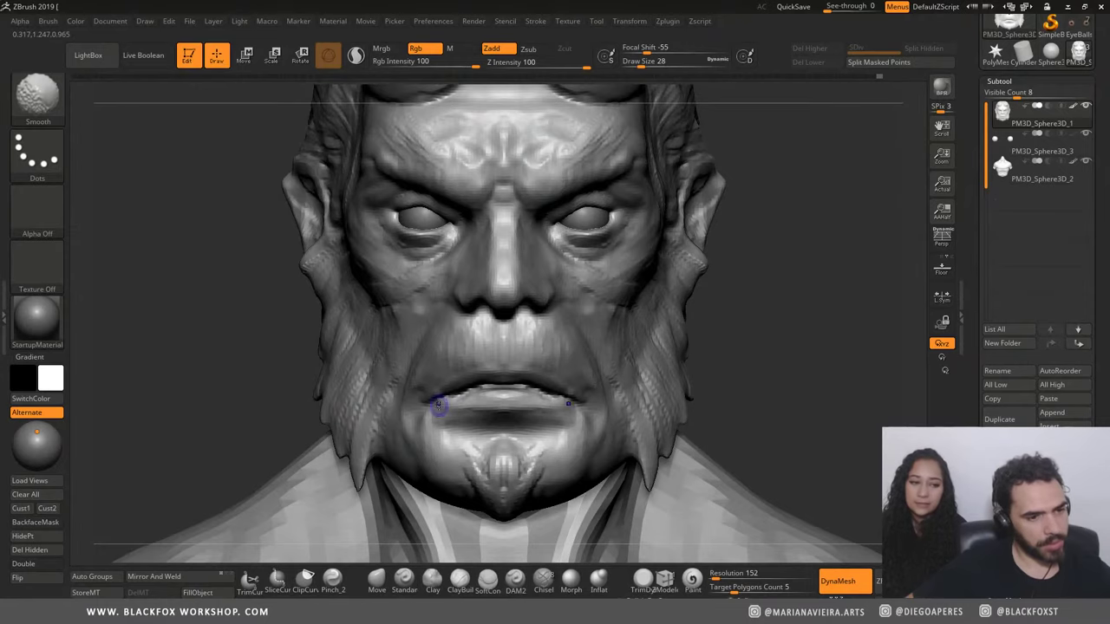
mouse_move(458, 408)
left_mouse_down("shift")
mouse_move(426, 426)
mouse_move(466, 411)
left_mouse_up("shift")
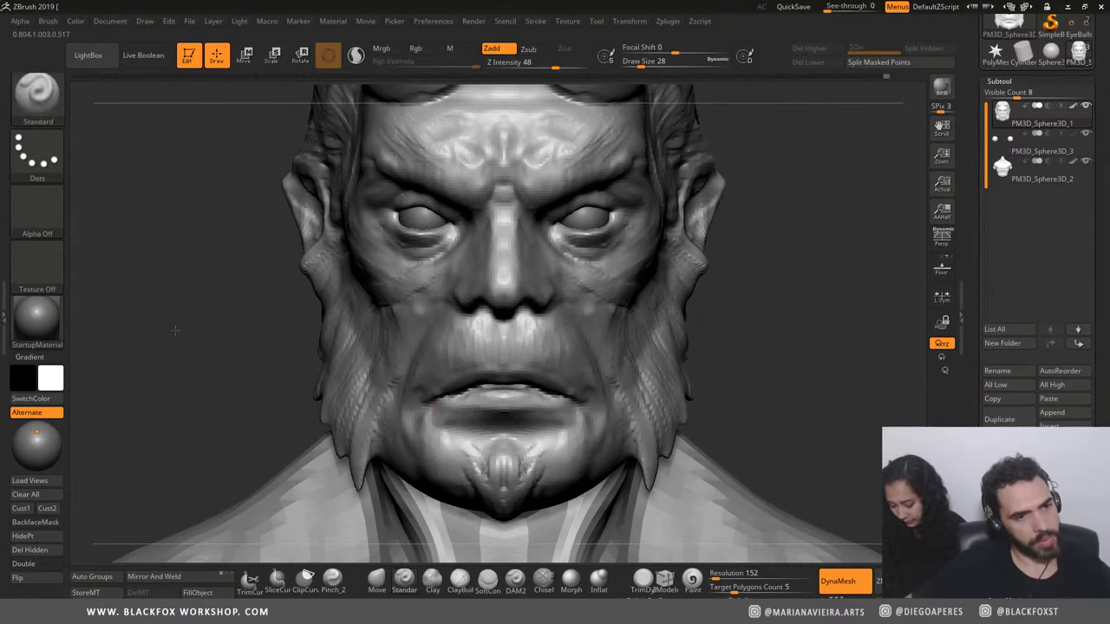
key("f")
left_click_drag(270, 322, 253, 318, "alt")
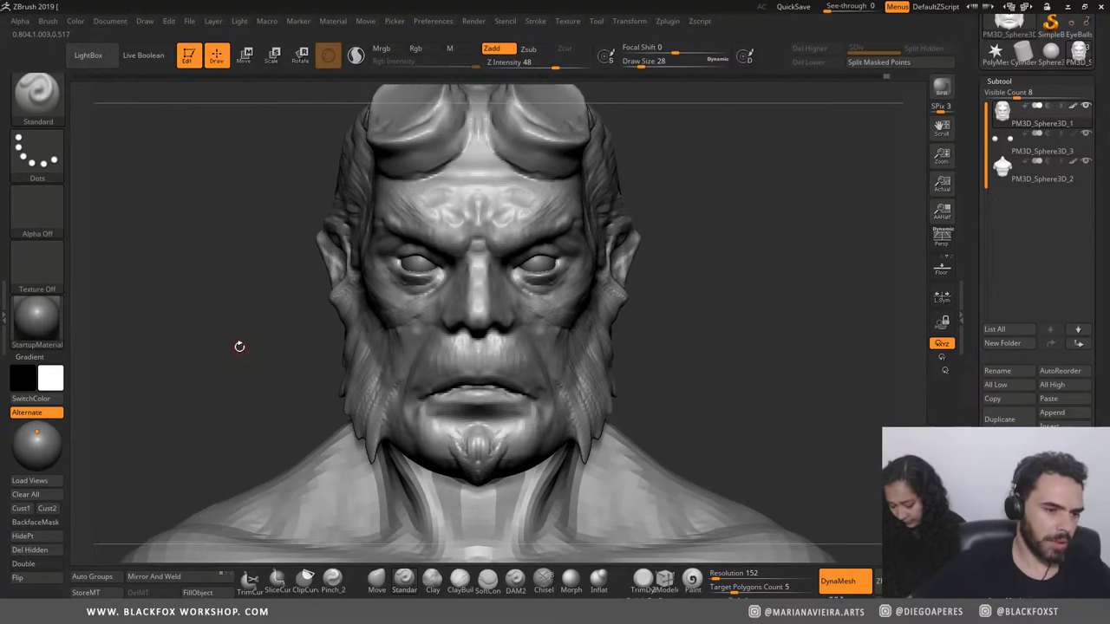
Step: Build up the lower lip and chin with a slightly larger ClayBuildup brush
left_click(460, 579)
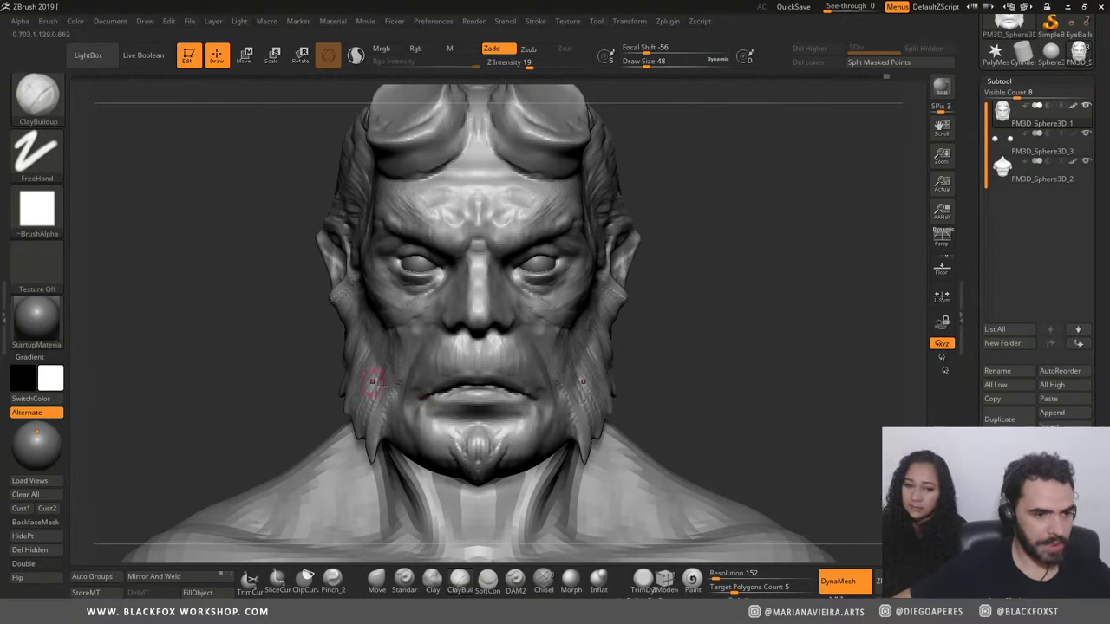
left_click_drag(372, 382, 469, 431)
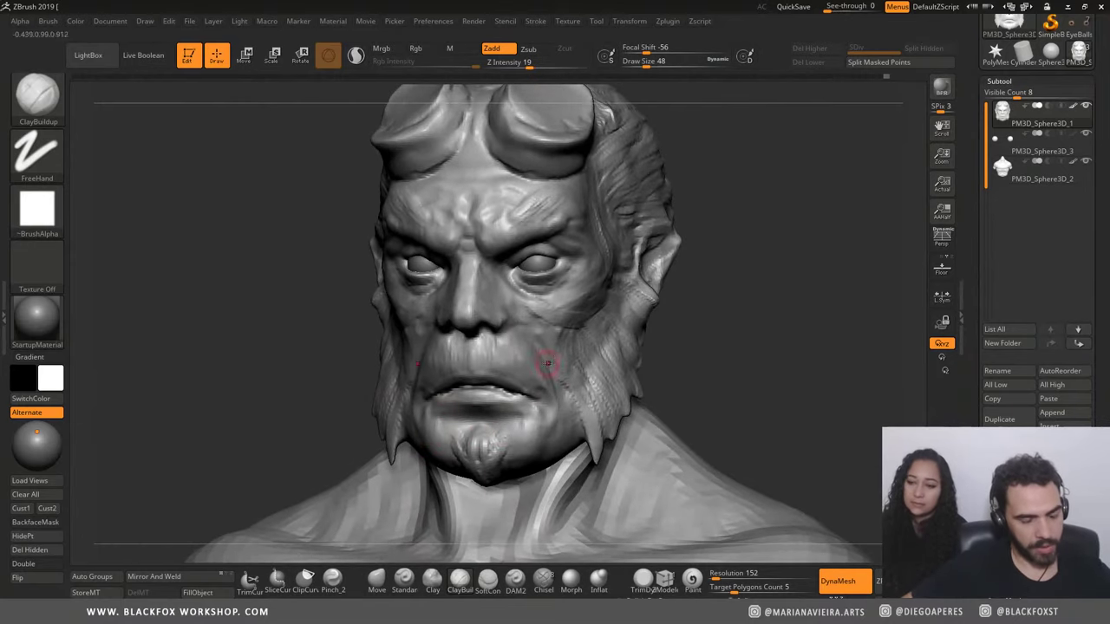
key("bracketright")
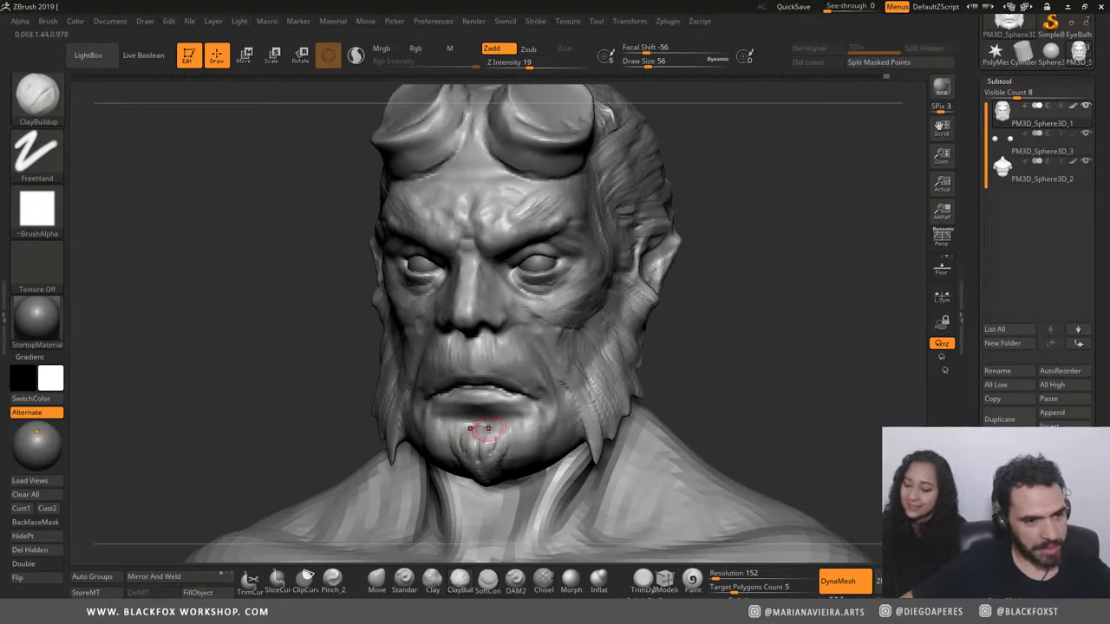
mouse_move(482, 423)
left_mouse_down()
mouse_move(498, 416)
mouse_move(482, 407)
left_mouse_up()
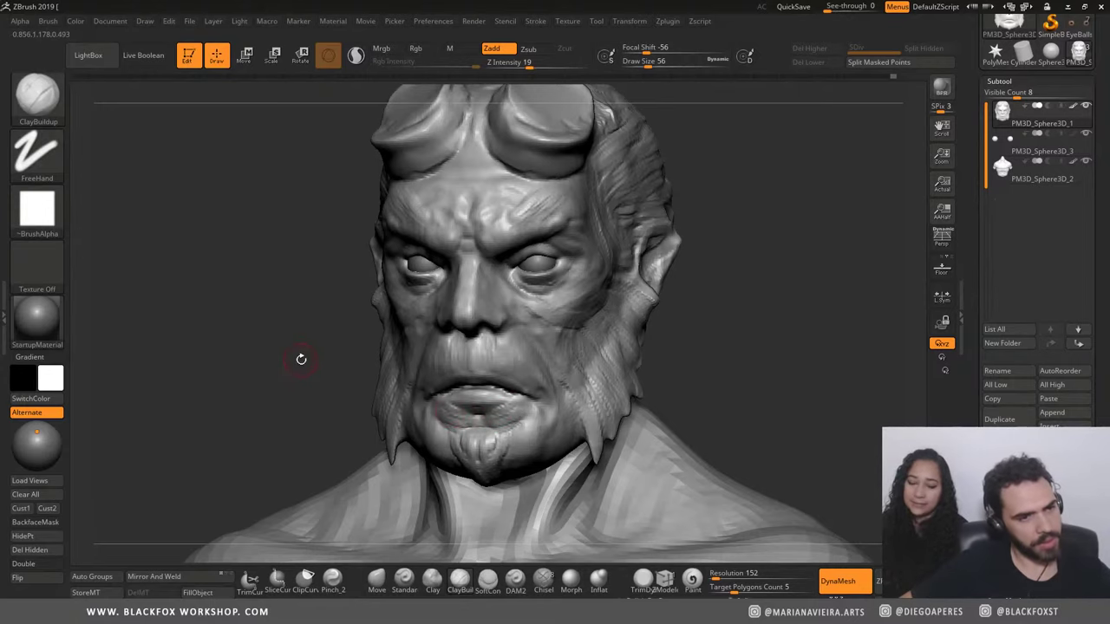
mouse_move(301, 359)
left_mouse_down()
mouse_move(285, 335)
mouse_move(248, 352)
mouse_move(281, 301)
mouse_move(268, 268)
mouse_move(298, 181)
left_mouse_up()
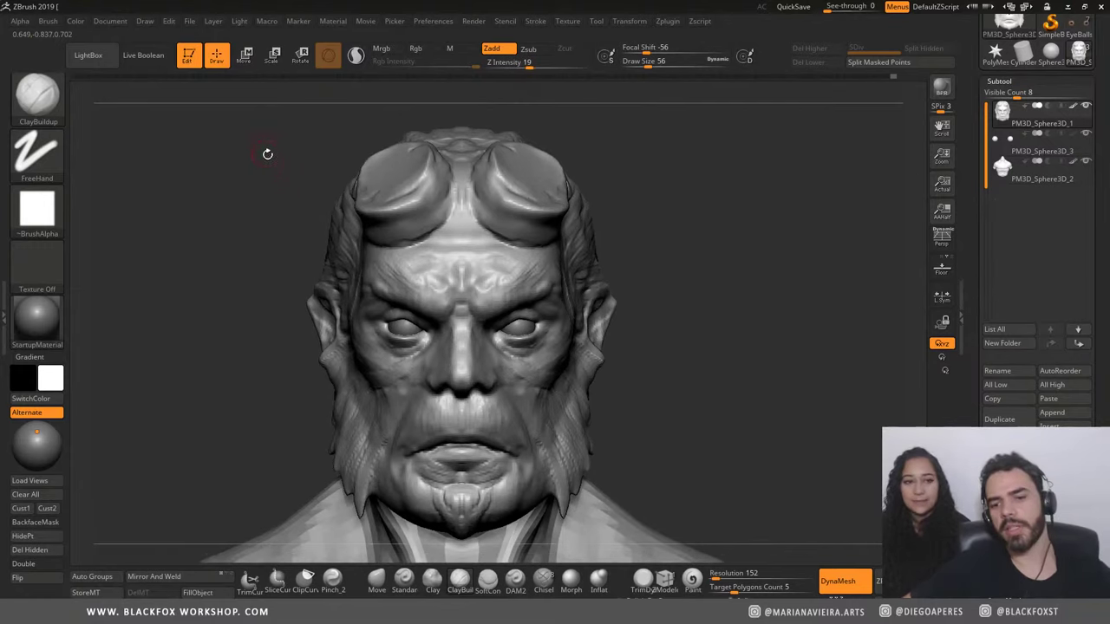
left_click_drag(185, 268, 217, 279)
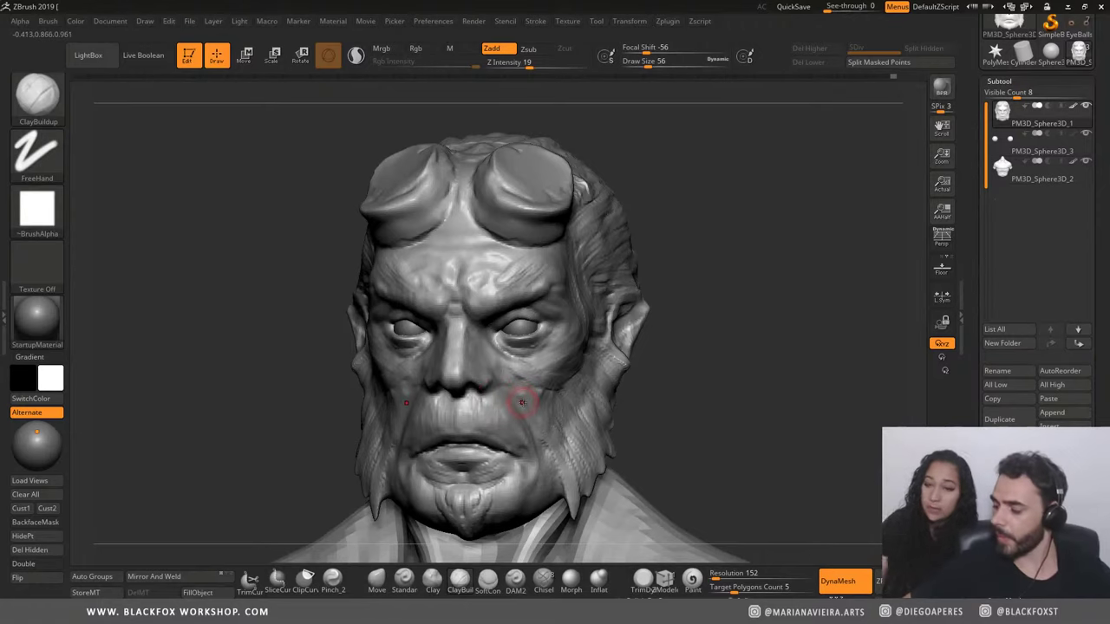
mouse_move(345, 369)
left_mouse_down()
mouse_move(245, 355)
mouse_move(545, 382)
left_mouse_up()
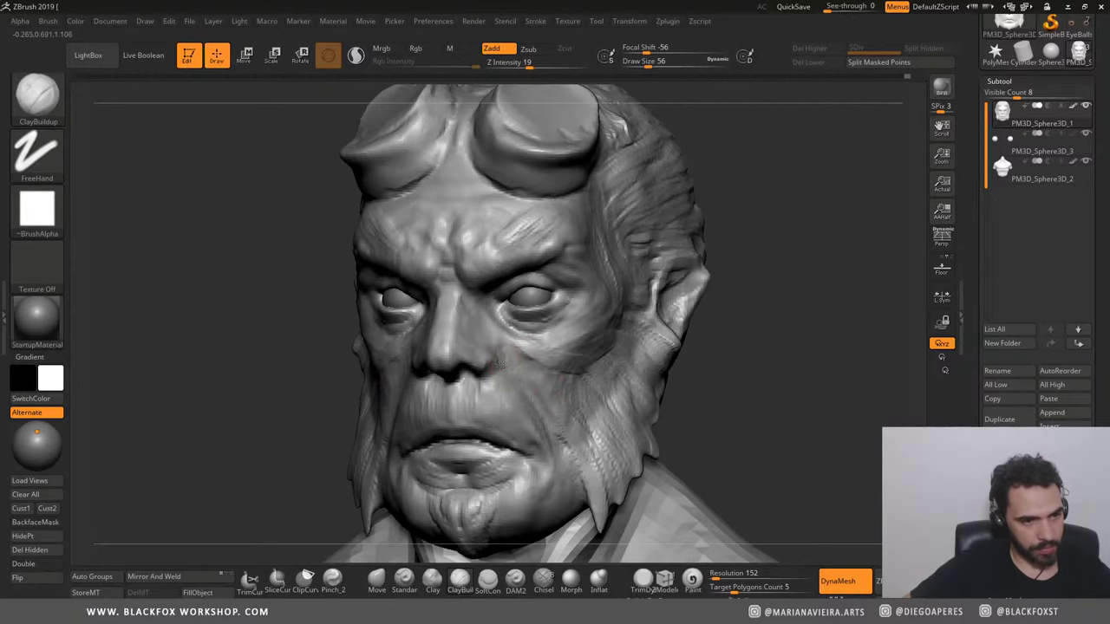
mouse_move(283, 320)
left_mouse_down()
mouse_move(272, 309)
mouse_move(292, 328)
left_mouse_up()
mouse_move(205, 324)
left_mouse_down()
mouse_move(195, 343)
mouse_move(178, 322)
mouse_move(188, 304)
left_mouse_up()
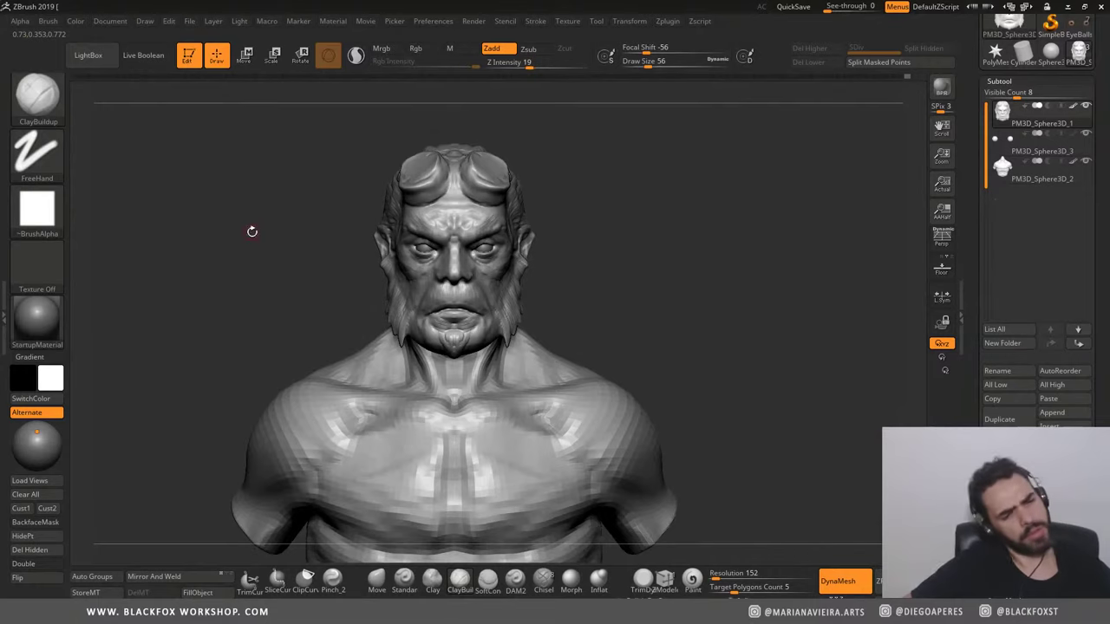
mouse_move(251, 230)
left_mouse_down()
mouse_move(248, 250)
mouse_move(281, 202)
mouse_move(240, 269)
mouse_move(220, 240)
mouse_move(284, 248)
left_mouse_up()
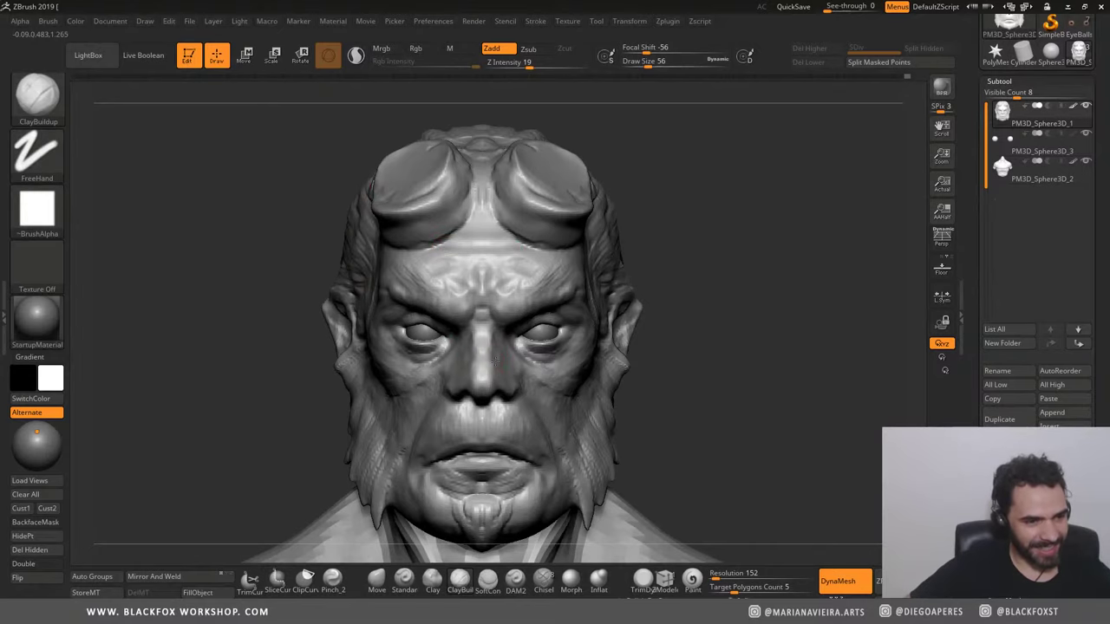
mouse_move(260, 330)
left_mouse_down()
mouse_move(247, 262)
mouse_move(277, 298)
mouse_move(232, 370)
left_mouse_up()
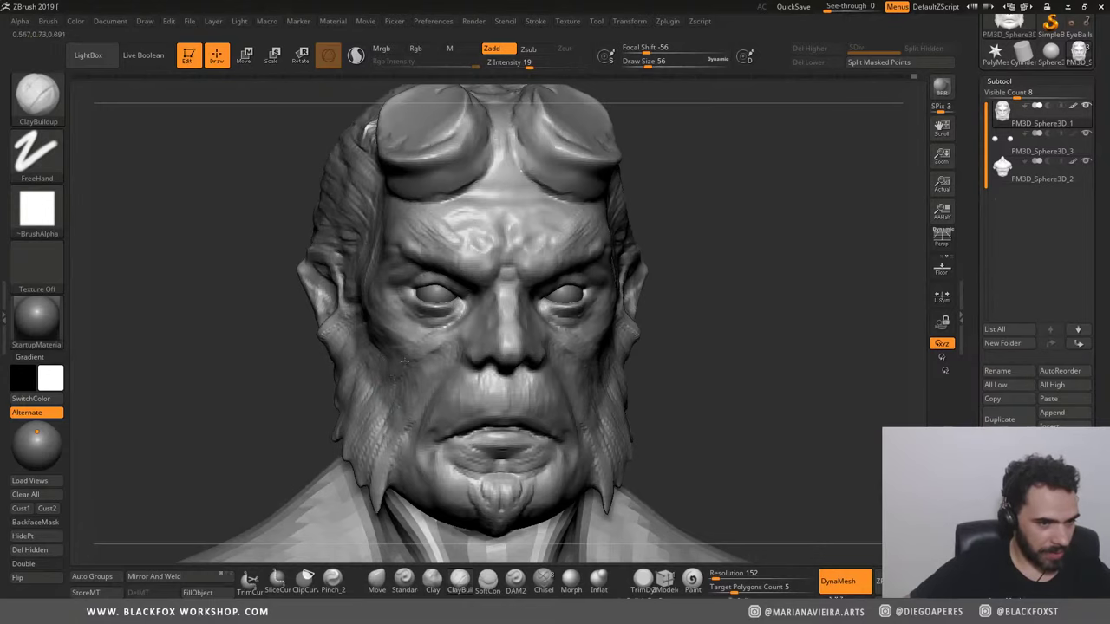
mouse_move(230, 349)
left_mouse_down()
mouse_move(208, 260)
mouse_move(446, 223)
left_mouse_up()
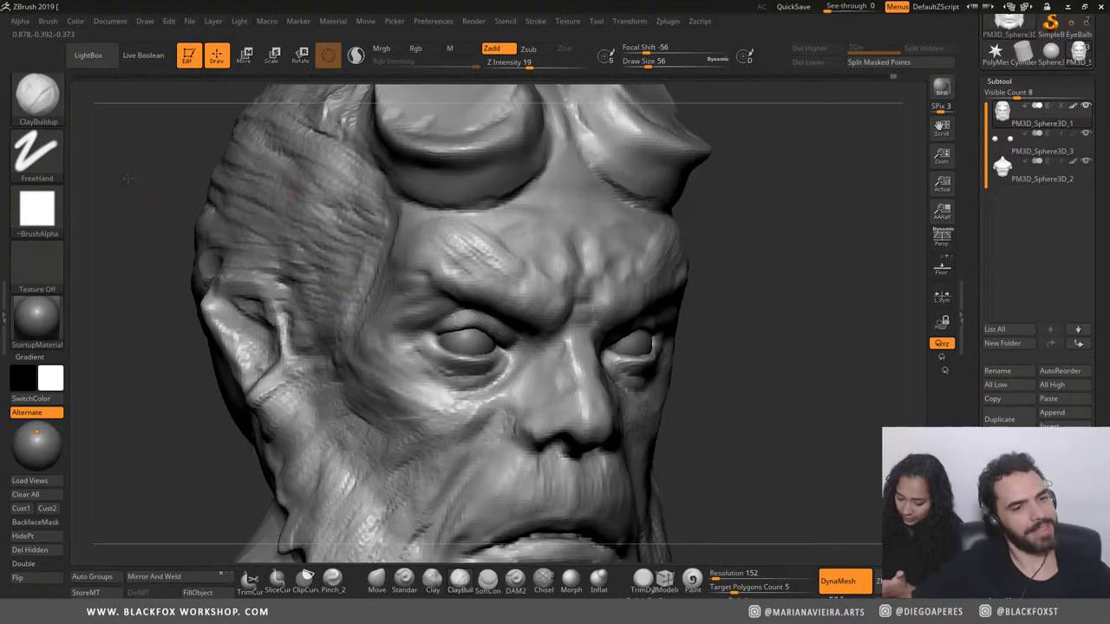
left_click_drag(294, 185, 265, 148, "shift")
left_click_drag(177, 232, 181, 263, "alt")
mouse_move(458, 260)
left_mouse_down()
mouse_move(512, 319)
mouse_move(529, 303)
left_mouse_up()
left_click_drag(499, 243, 527, 269)
left_click_drag(438, 264, 477, 312)
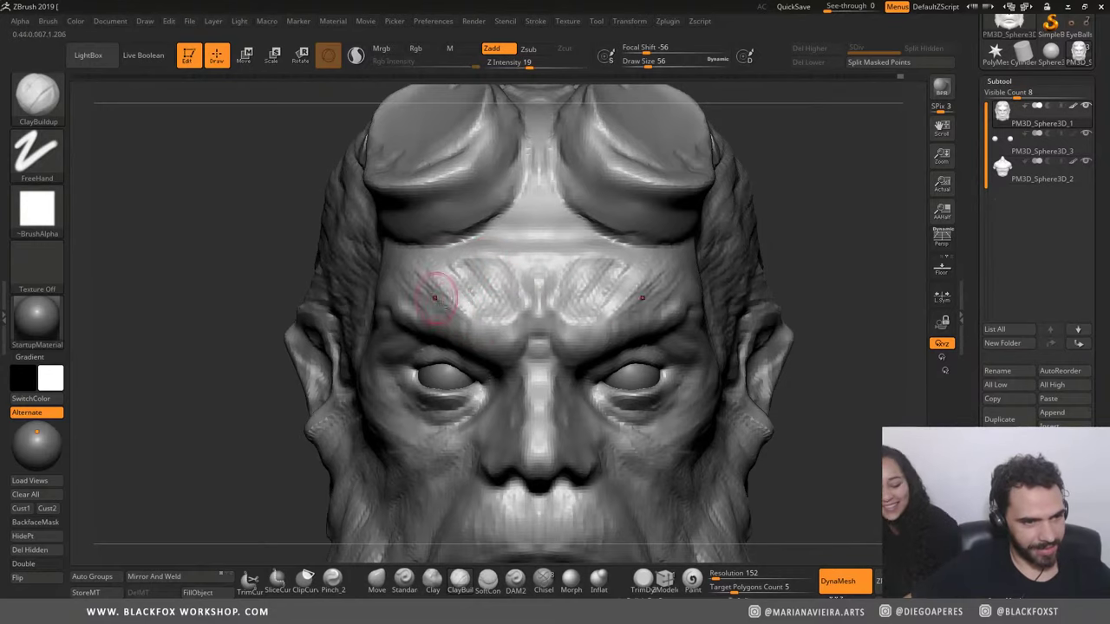
key("f")
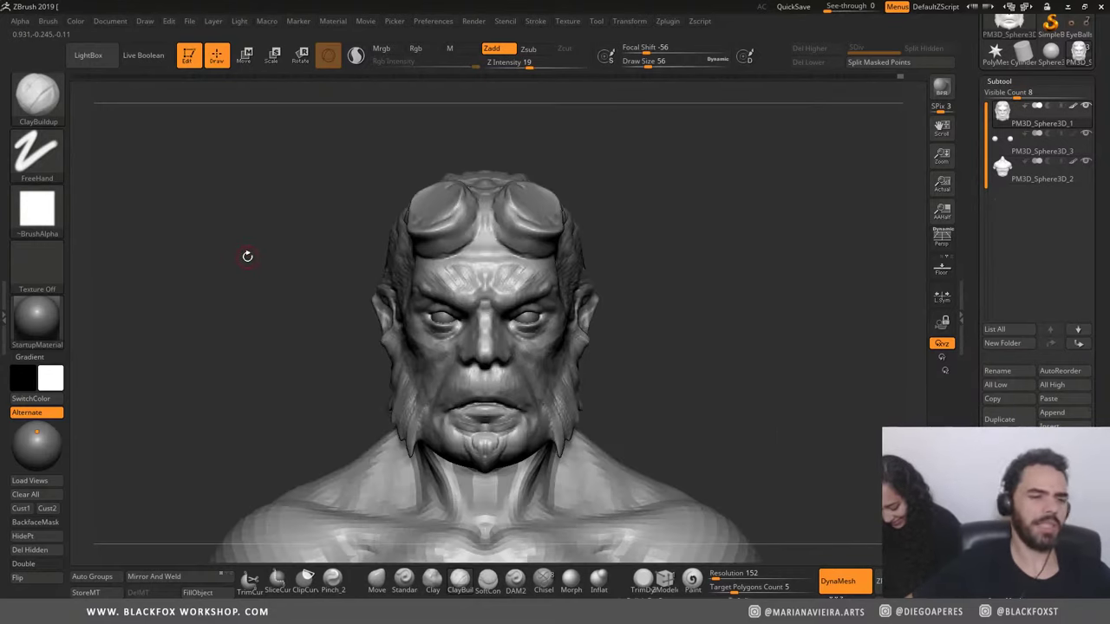
left_click_drag(248, 255, 277, 245)
mouse_move(248, 294)
left_mouse_down()
mouse_move(198, 336)
mouse_move(389, 393)
left_mouse_up()
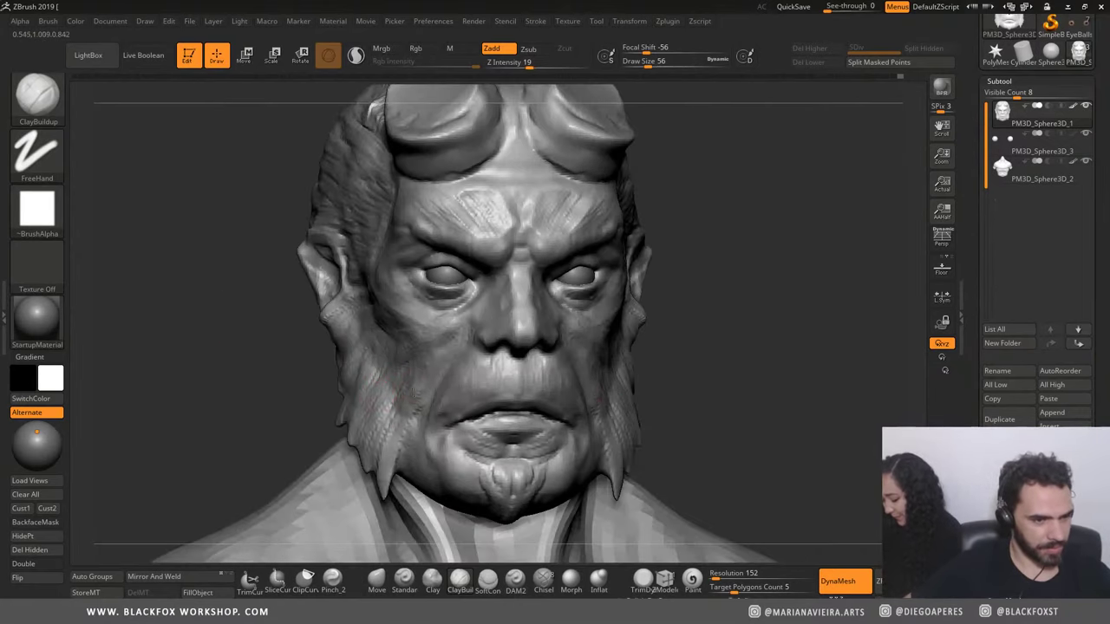
mouse_move(239, 357)
left_mouse_down()
mouse_move(278, 486)
mouse_move(512, 405)
left_mouse_up()
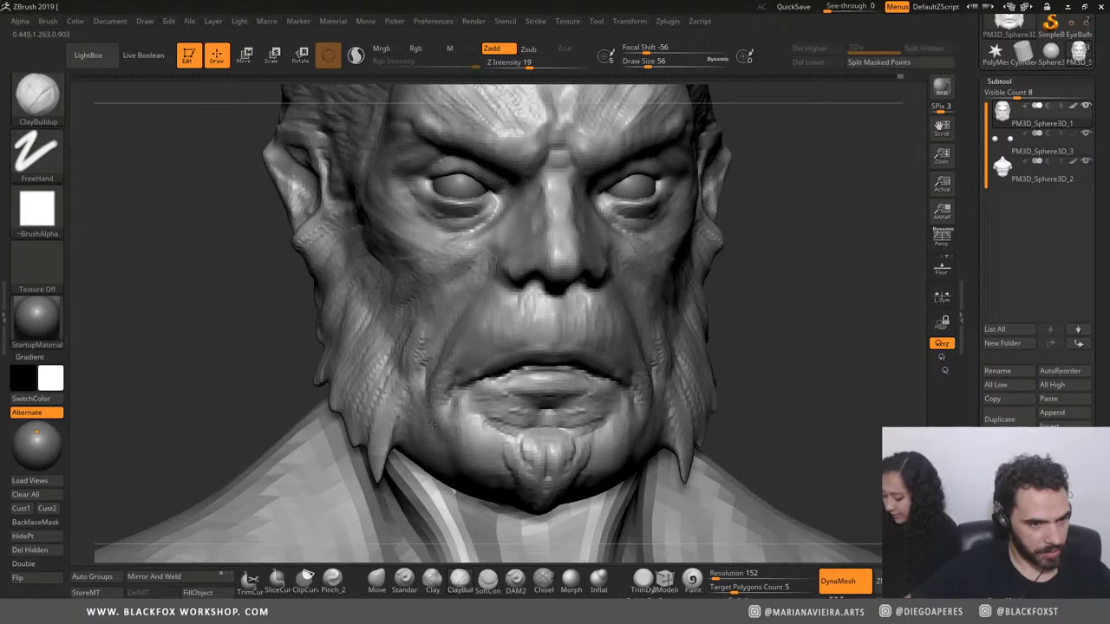
left_click_drag(208, 295, 369, 282)
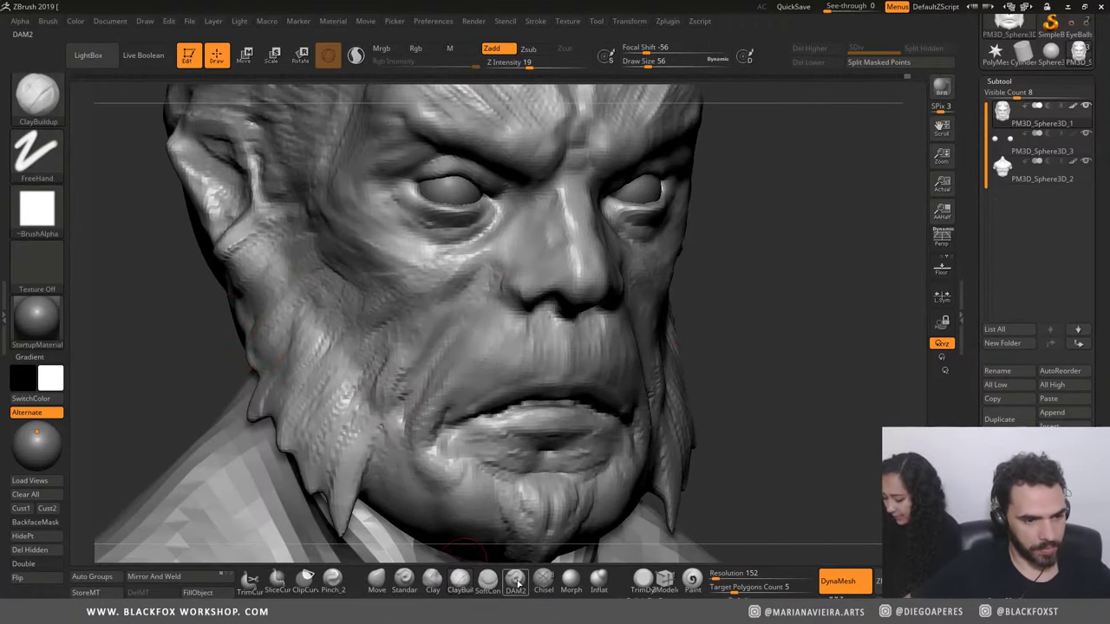
Step: Build up flesh just below the left eye with the ClayBuildup brush
left_click(515, 578)
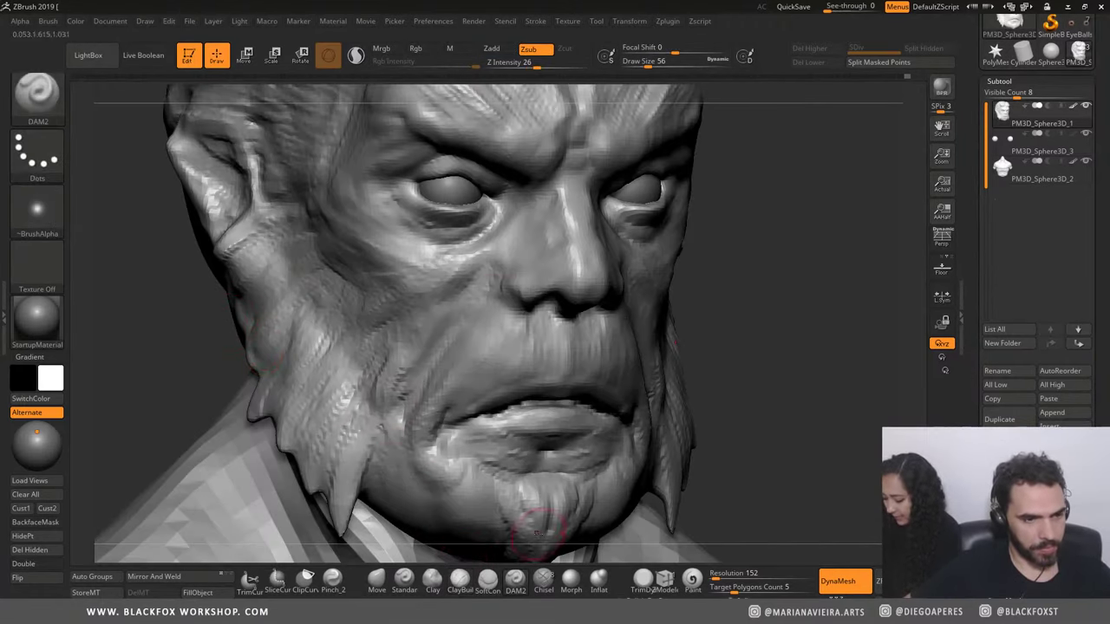
key("space")
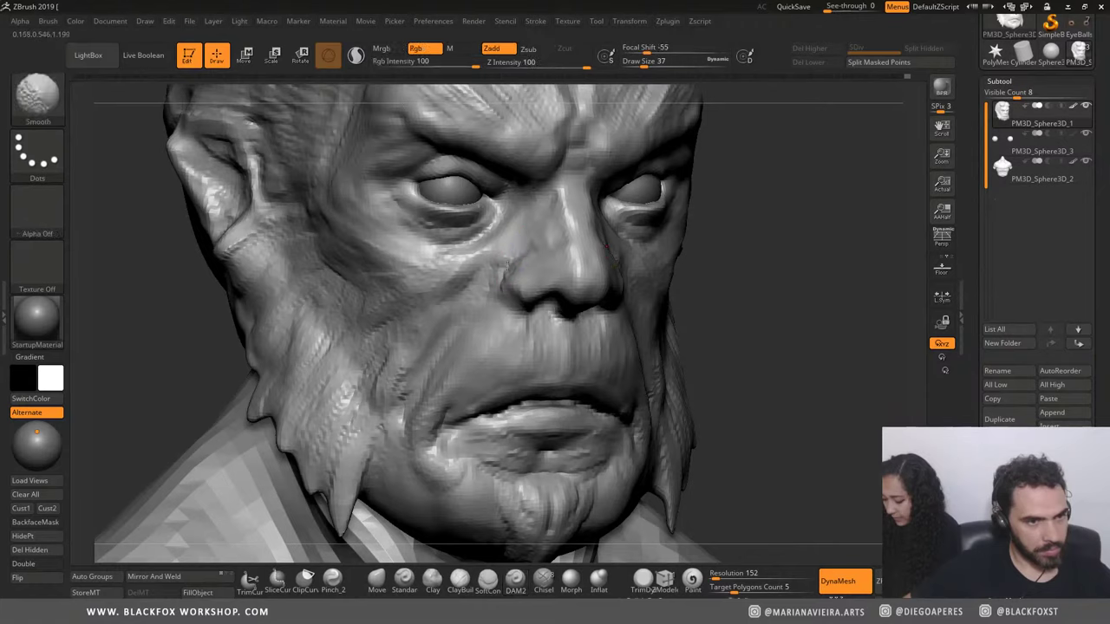
left_click(433, 579)
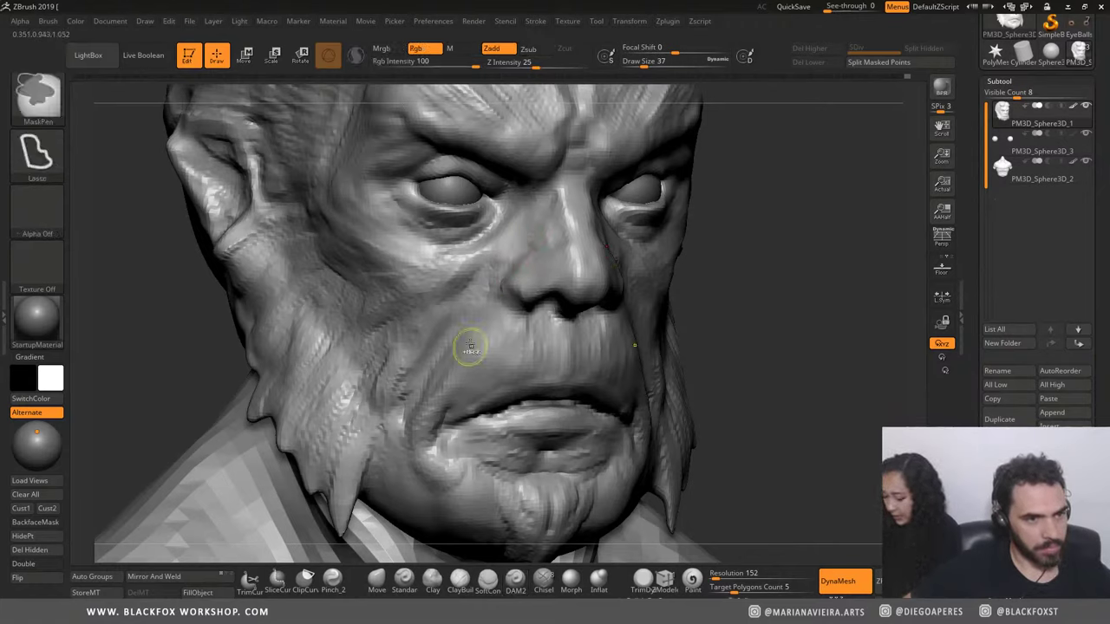
left_click(460, 580)
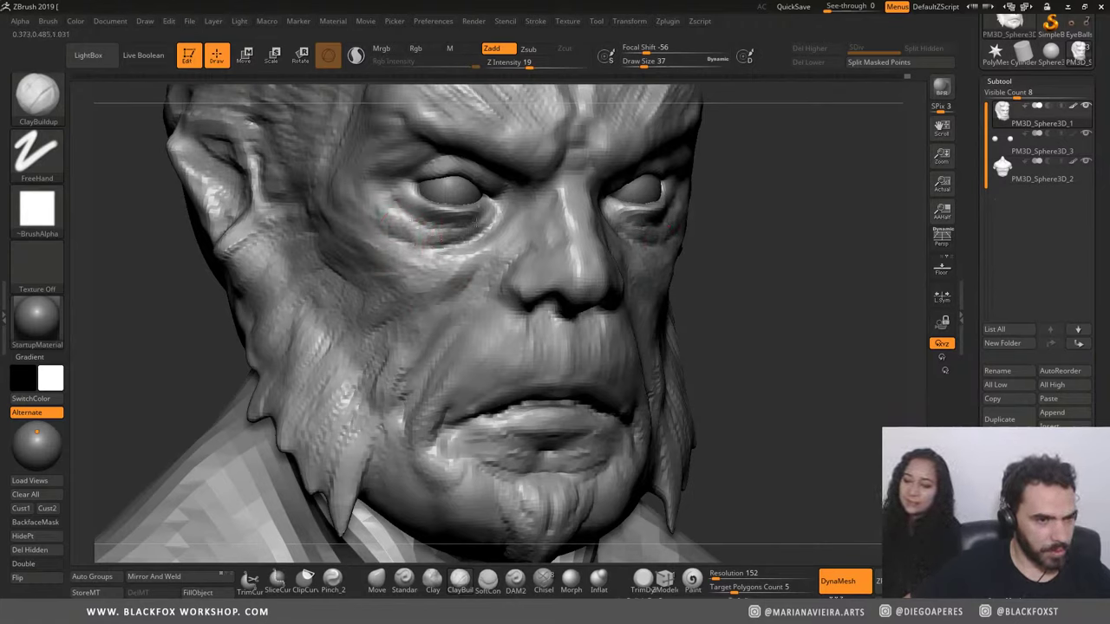
left_click_drag(434, 242, 383, 204)
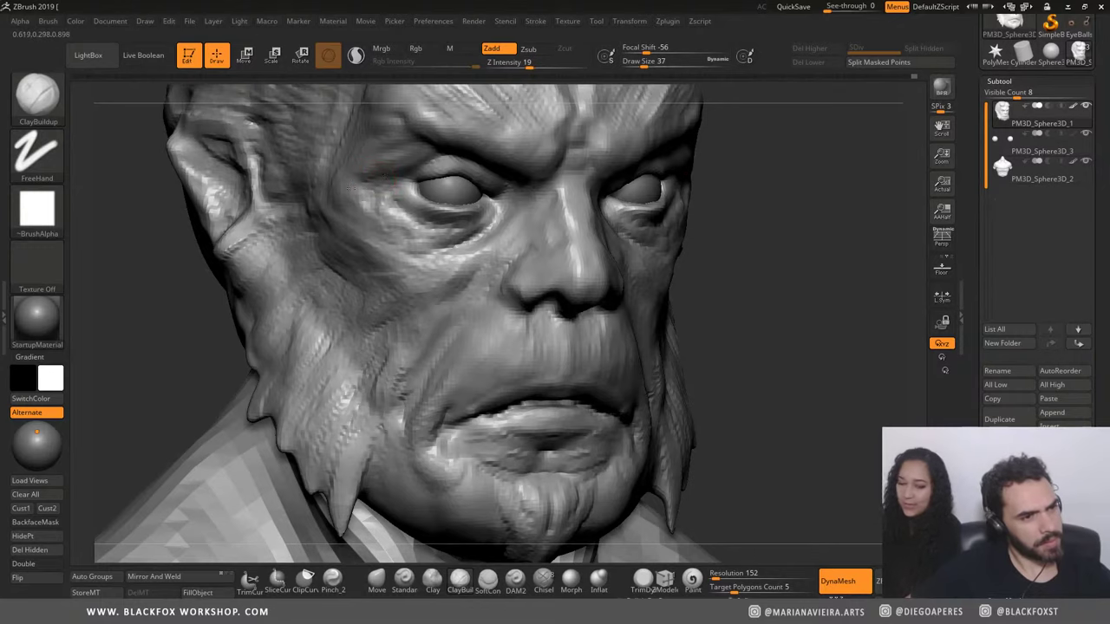
Step: Orbit the head to a straight front view and zoom in on the eyes
left_click_drag(104, 248, 82, 251, "shift")
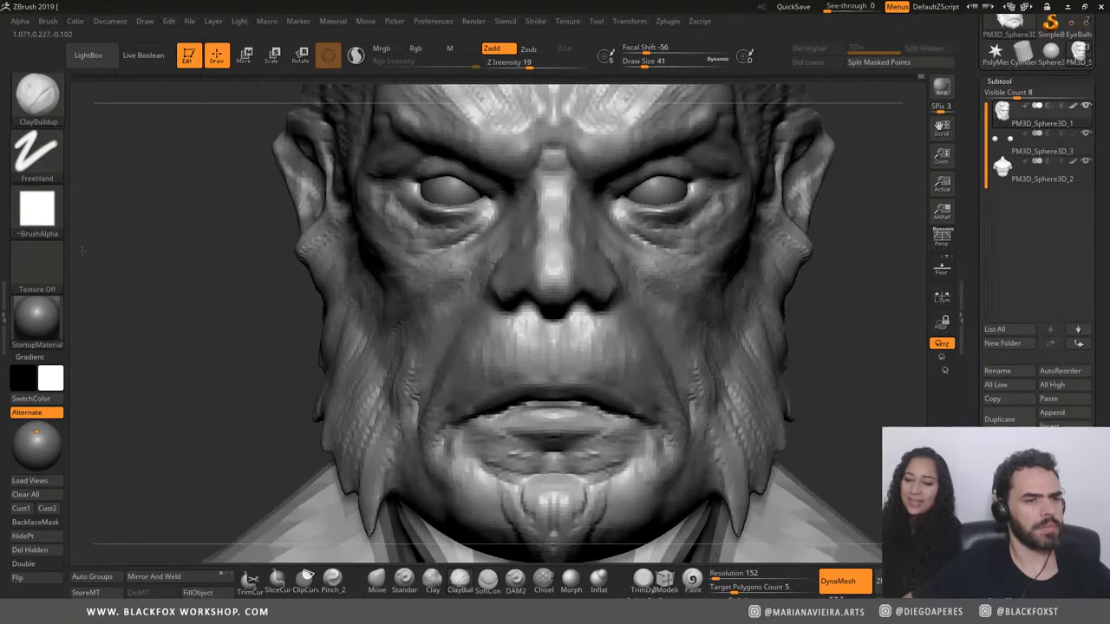
mouse_move(171, 319)
left_mouse_down("alt")
mouse_move(139, 360)
mouse_move(149, 367)
mouse_move(329, 253)
left_mouse_up("alt")
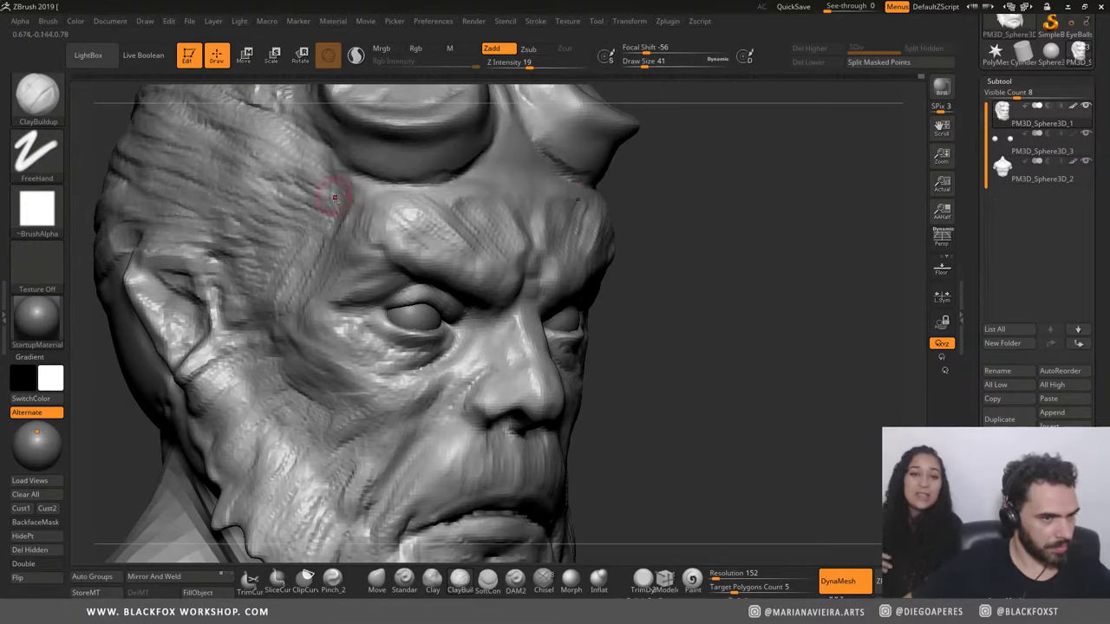
mouse_move(781, 277)
left_mouse_down("shift")
mouse_move(820, 289)
mouse_move(139, 310)
left_mouse_up("shift")
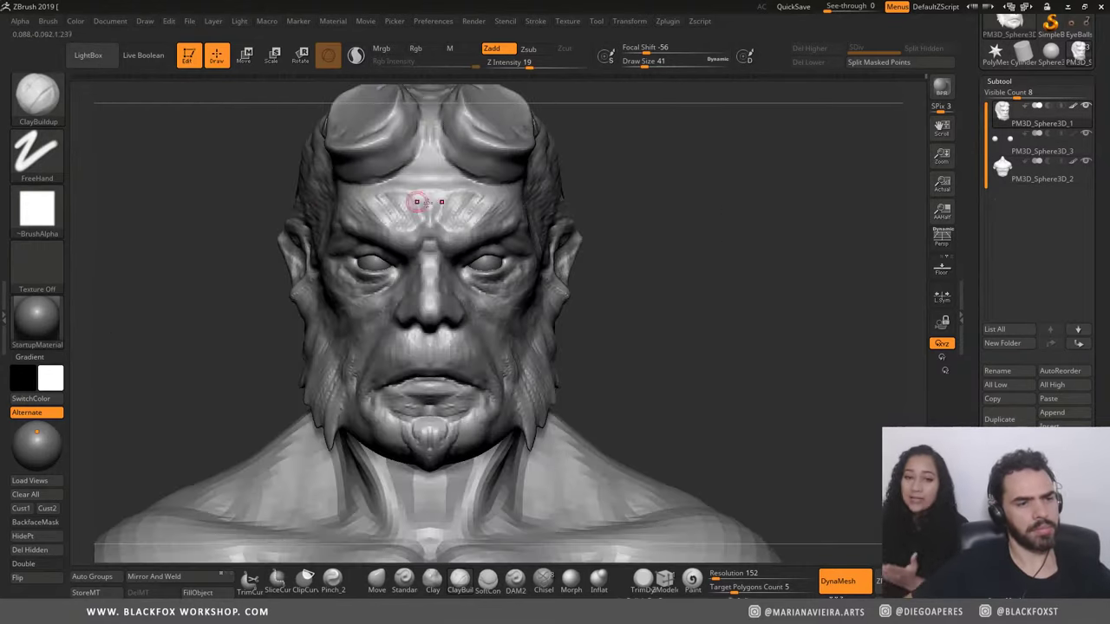
mouse_move(183, 353)
left_mouse_down("alt")
mouse_move(240, 373)
mouse_move(159, 428)
mouse_move(137, 426)
mouse_move(530, 415)
left_mouse_up("alt")
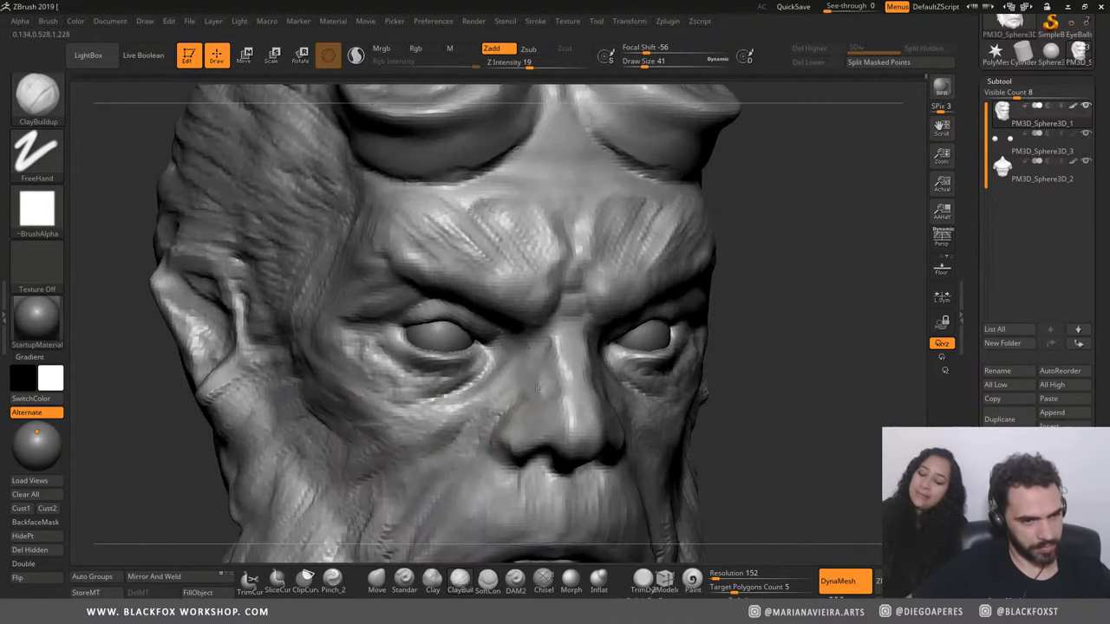
mouse_move(144, 427)
left_mouse_down("alt")
mouse_move(137, 393)
mouse_move(170, 401)
left_mouse_up("alt")
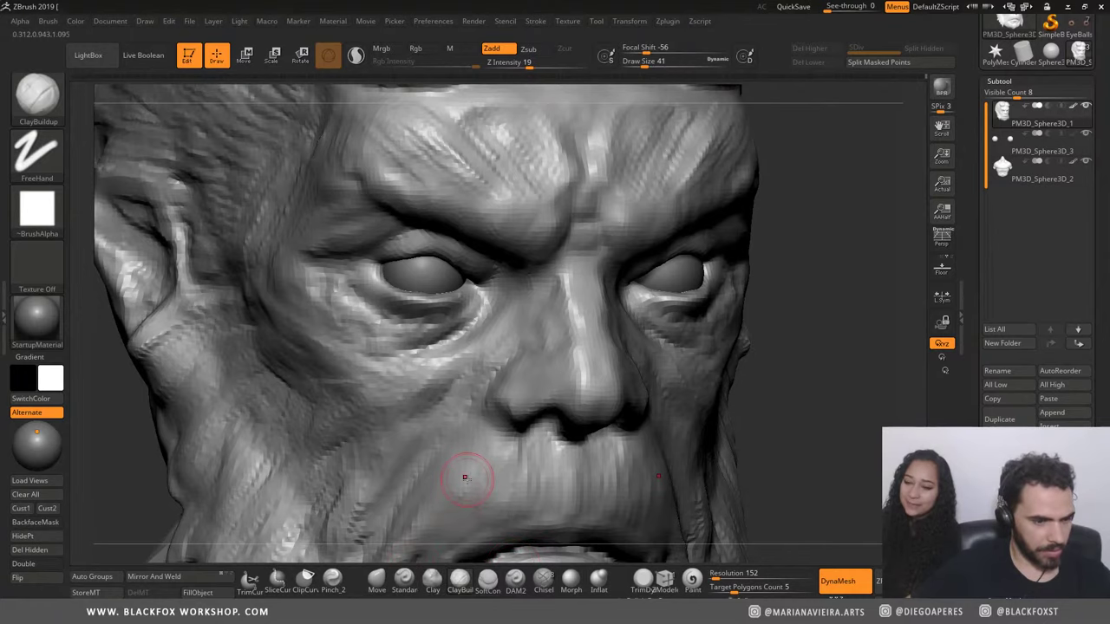
left_click_drag(802, 428, 887, 380)
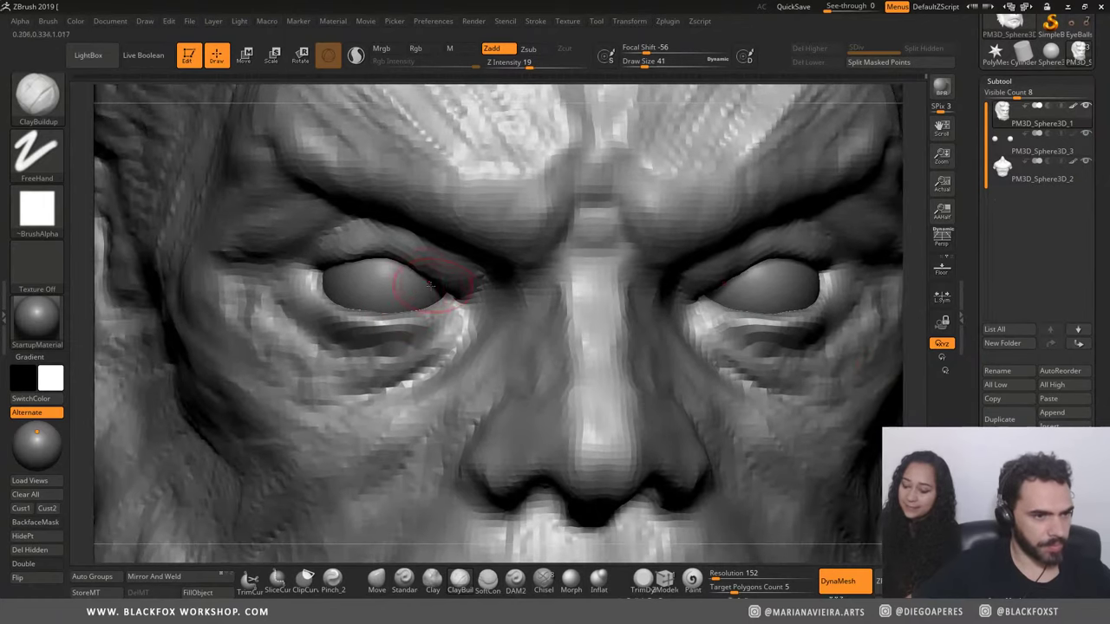
Step: Shrink the ClayBuildup brush and raise ridges along the upper and lower eyelids
key("space")
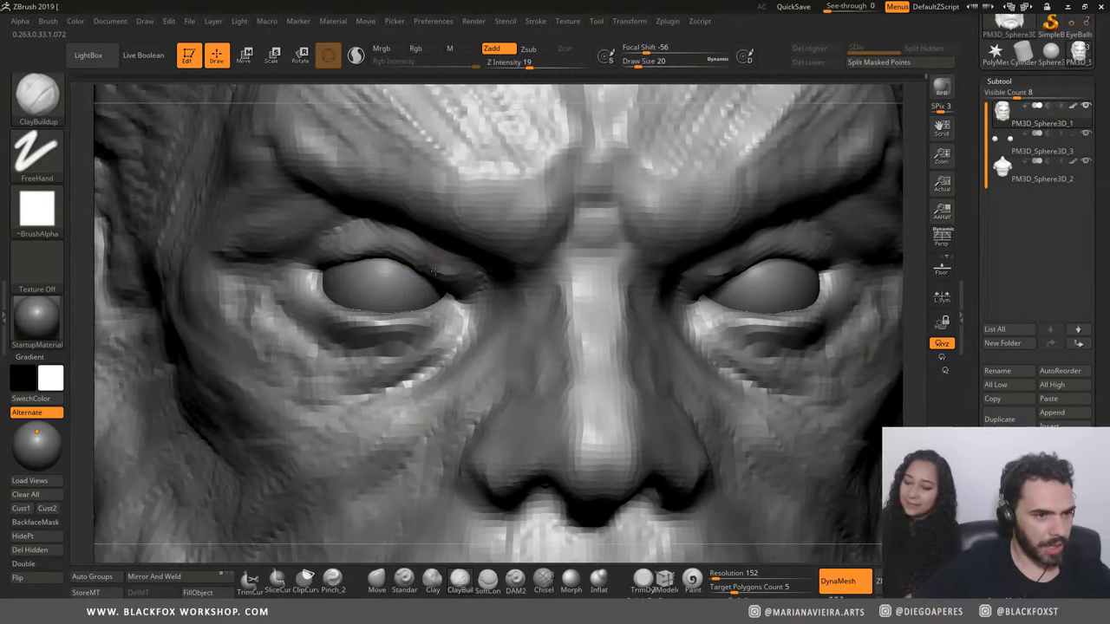
key("ctrl")
key("ctrl")
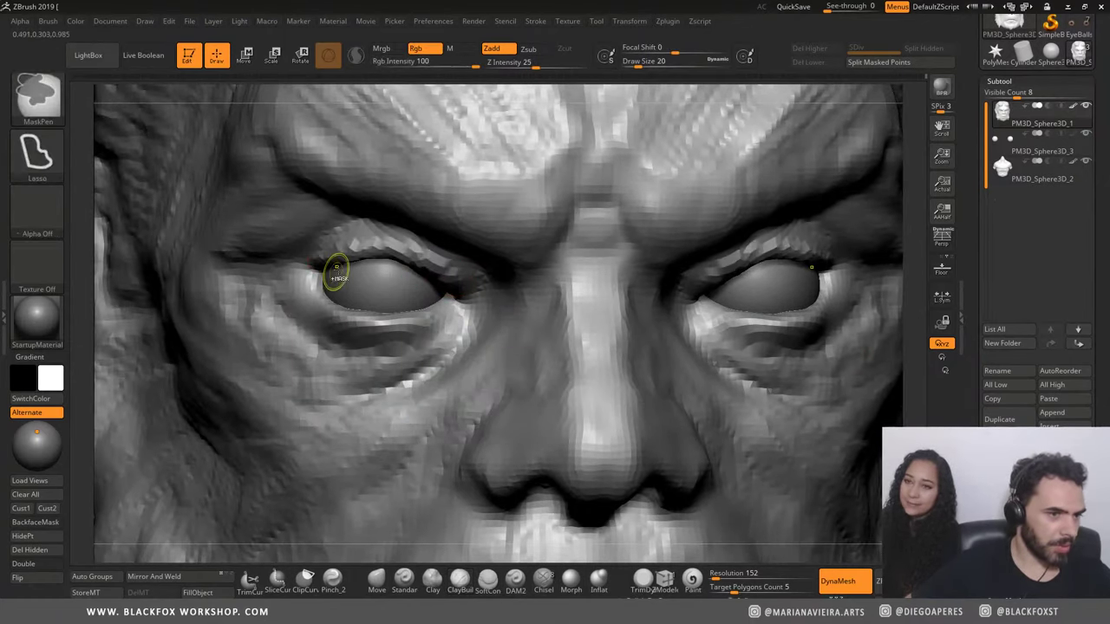
left_click_drag(329, 251, 463, 289)
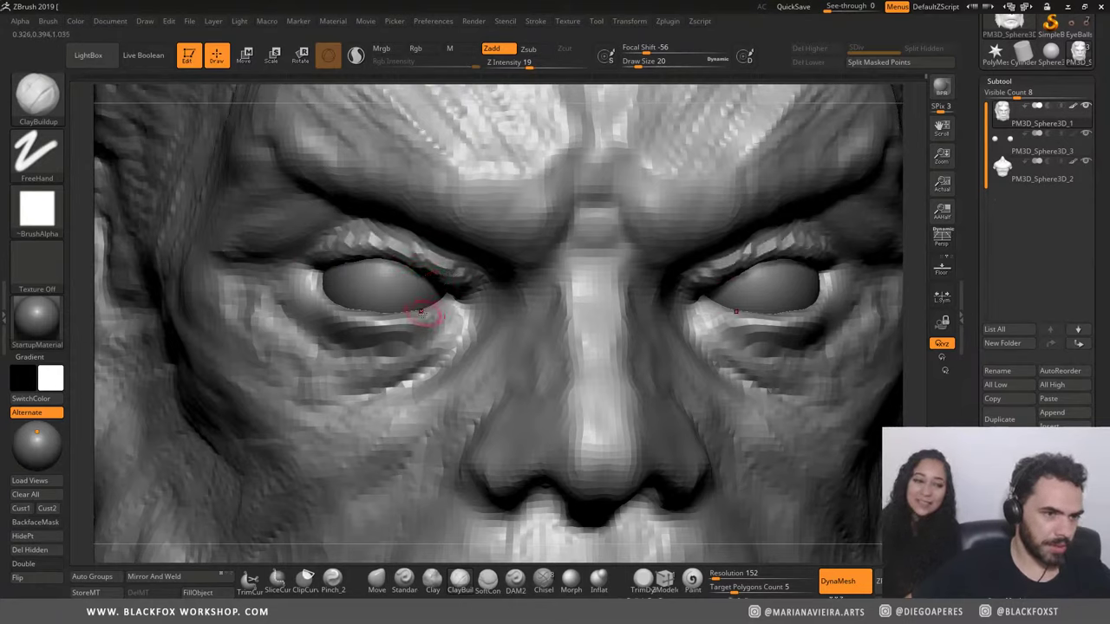
mouse_move(423, 314)
left_mouse_down()
mouse_move(322, 294)
mouse_move(311, 272)
left_mouse_up()
mouse_move(338, 316)
left_mouse_down()
mouse_move(438, 312)
mouse_move(320, 296)
left_mouse_up()
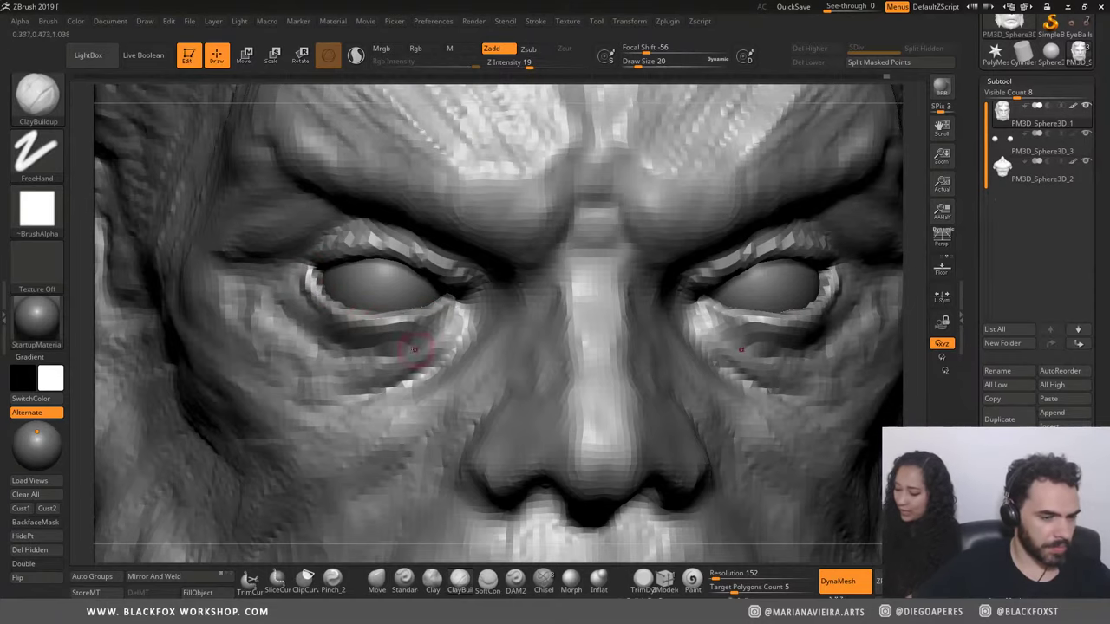
Step: Sharpen the upper and lower eyelid creases with the Pinch brush, reducing it to size 20
key("b")
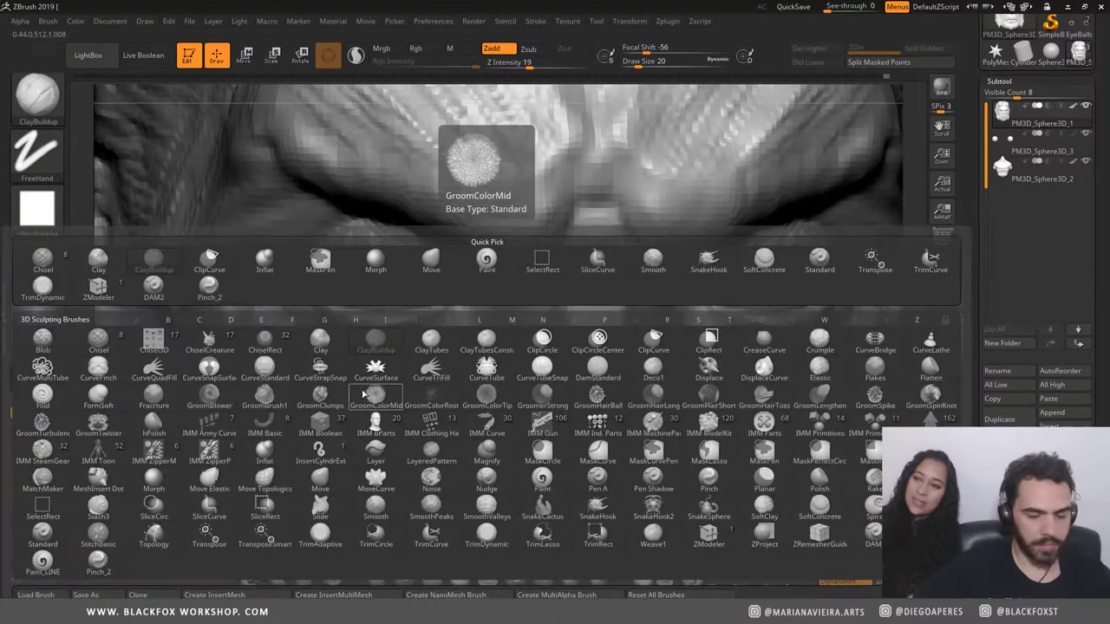
key("p")
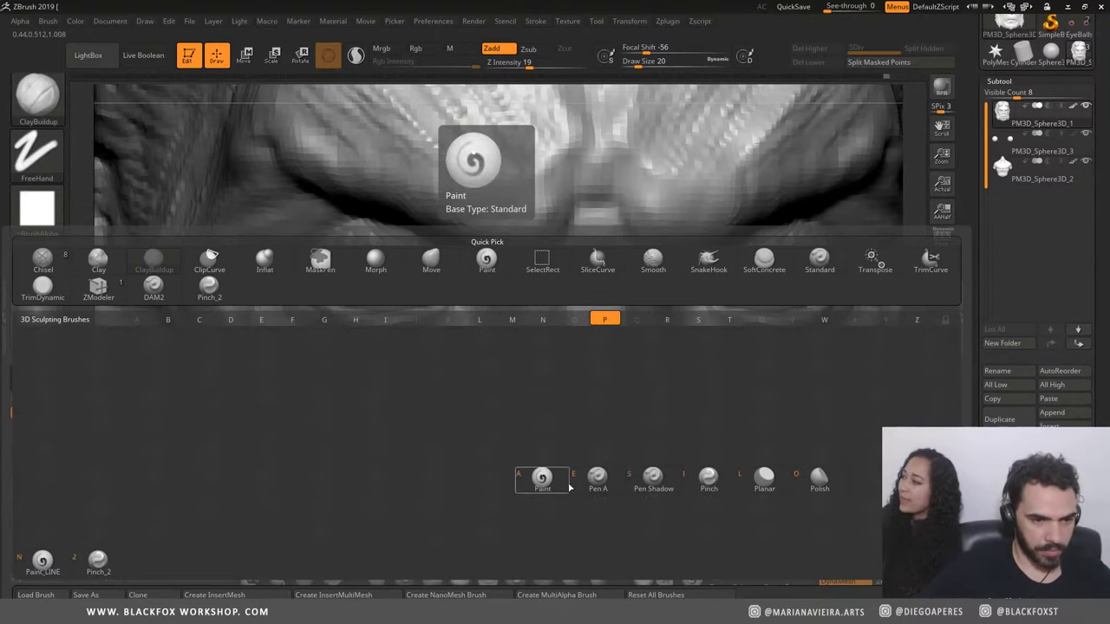
left_click(709, 477)
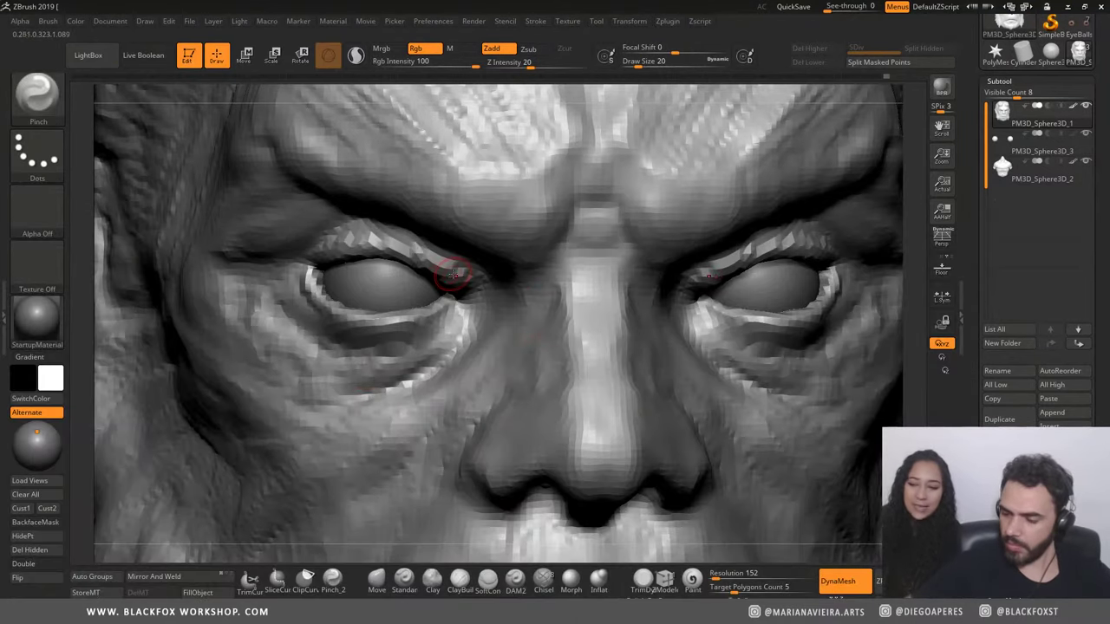
left_click_drag(464, 273, 407, 252)
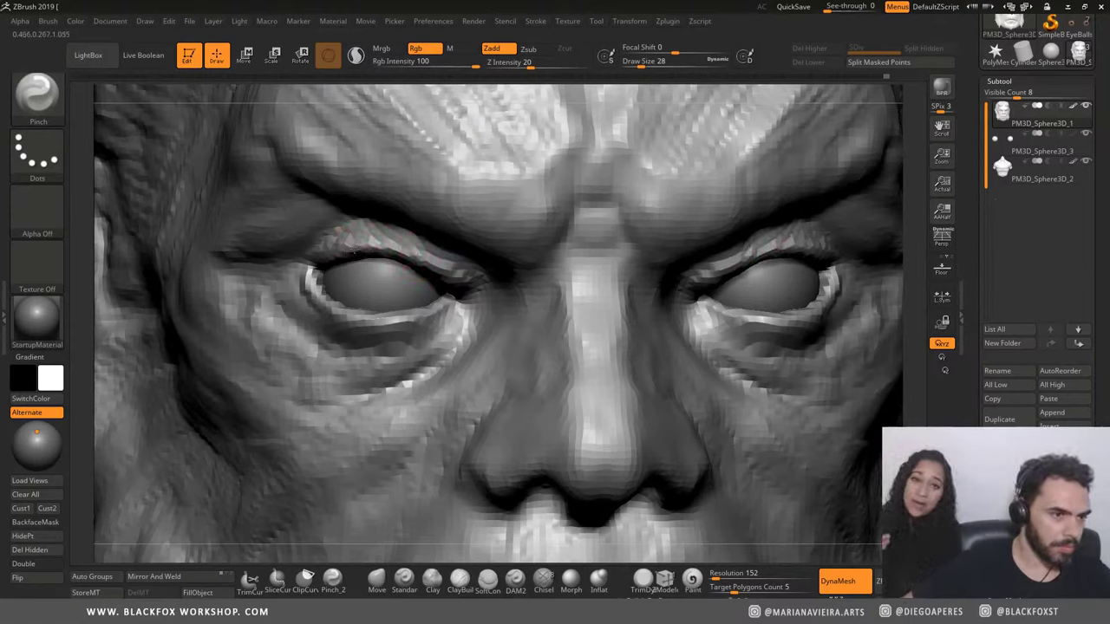
left_click_drag(347, 253, 438, 265)
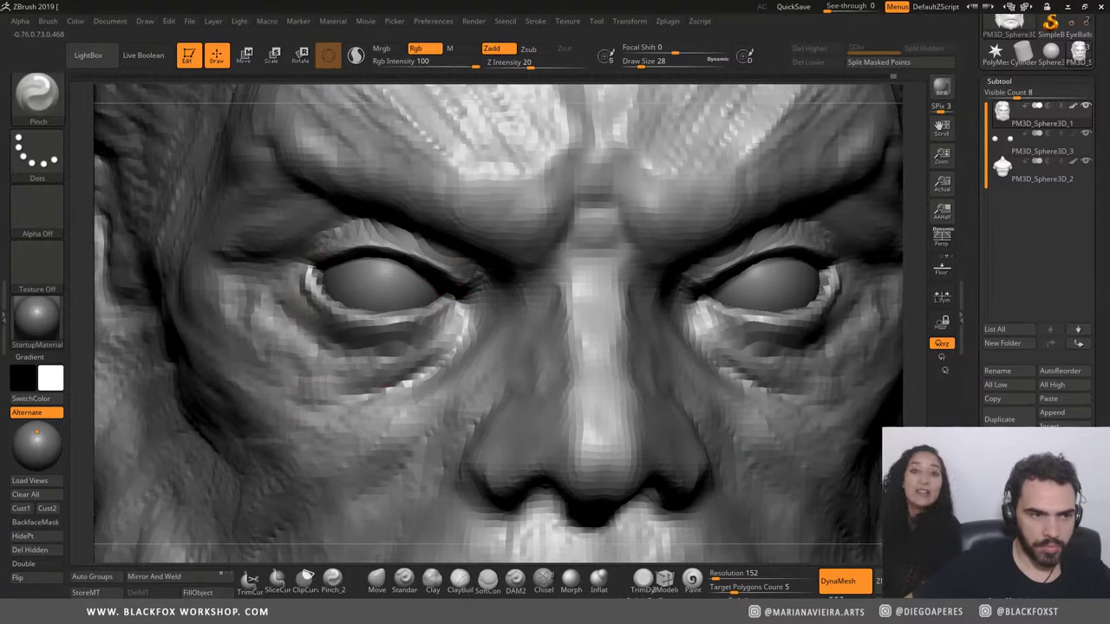
left_click_drag(383, 384, 416, 347)
key("bracketleft")
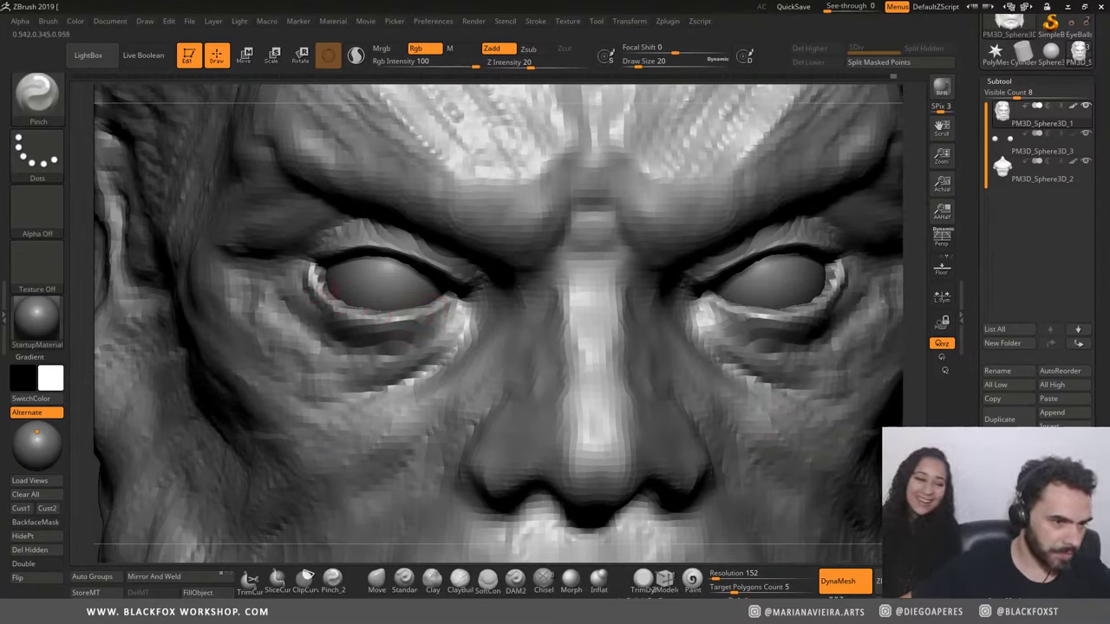
left_click_drag(330, 299, 412, 322)
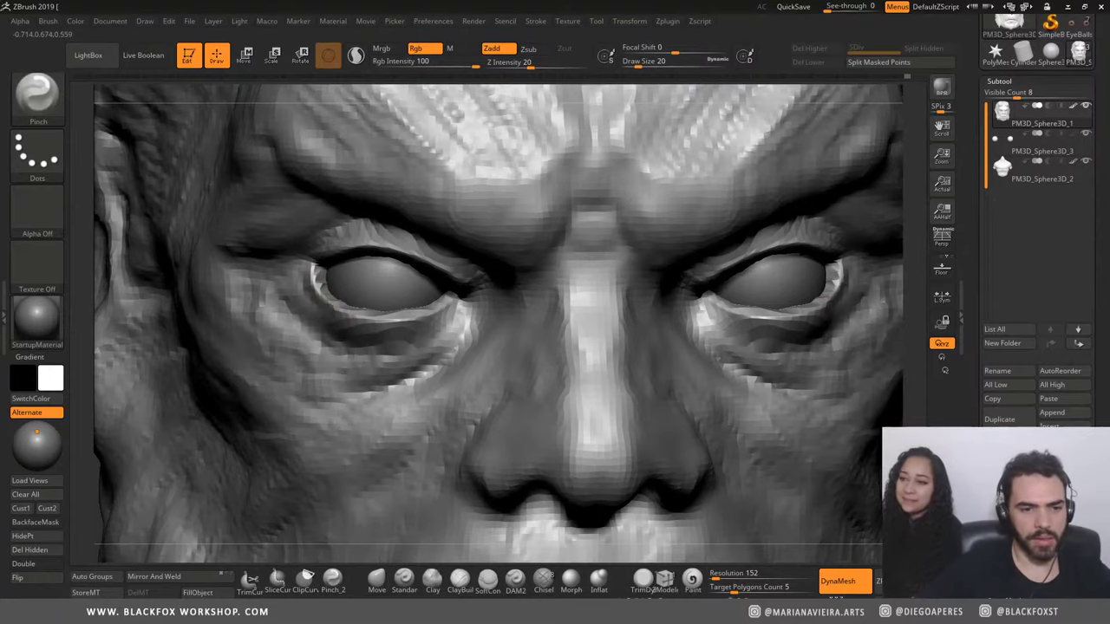
Step: Set the Move brush to size 56, then start forehead wrinkle ridges with ClayBuildup
left_click_drag(644, 260, 644, 367, "alt")
mouse_move(184, 361)
left_mouse_down("shift")
mouse_move(266, 370)
mouse_move(221, 382)
left_mouse_up("shift")
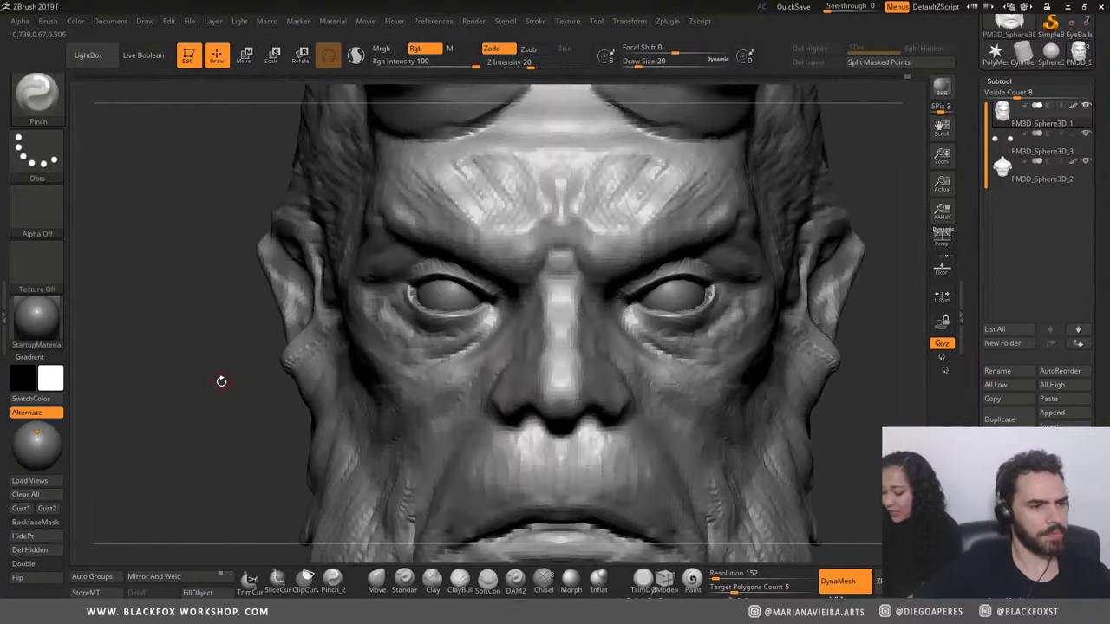
left_click(377, 579)
key("space")
left_click_drag(458, 334, 473, 335)
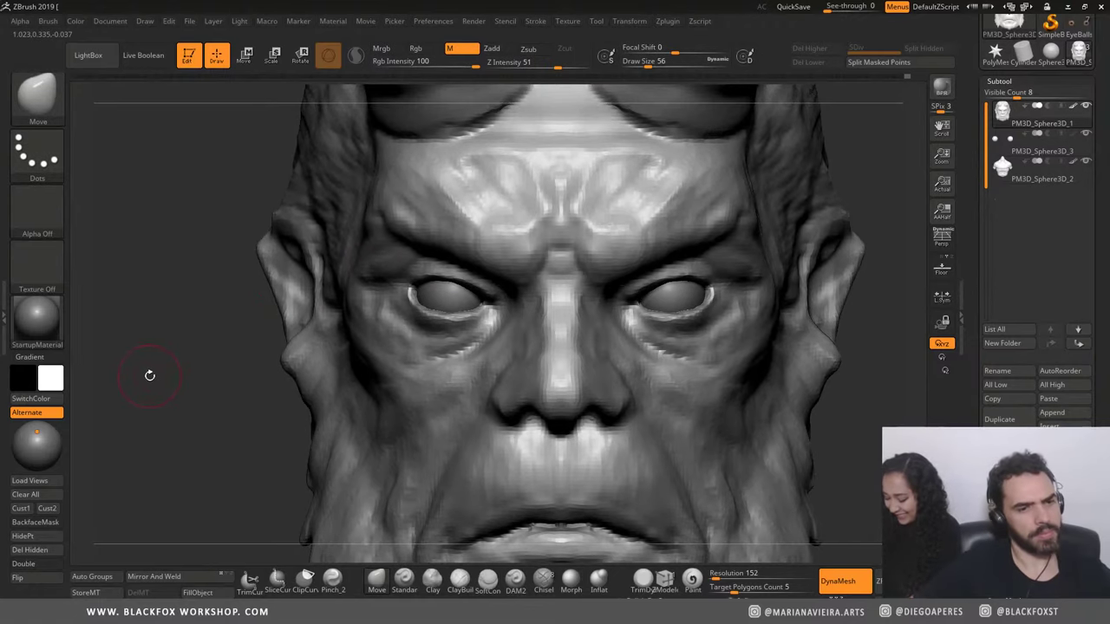
mouse_move(149, 375)
left_mouse_down()
mouse_move(213, 295)
mouse_move(248, 330)
left_mouse_up()
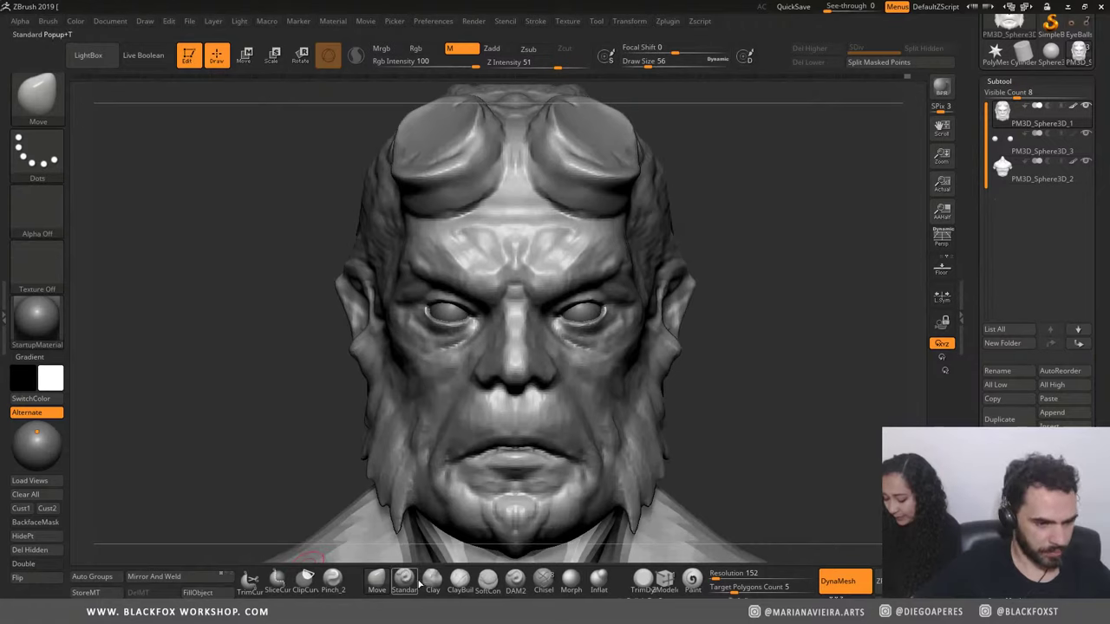
left_click(460, 580)
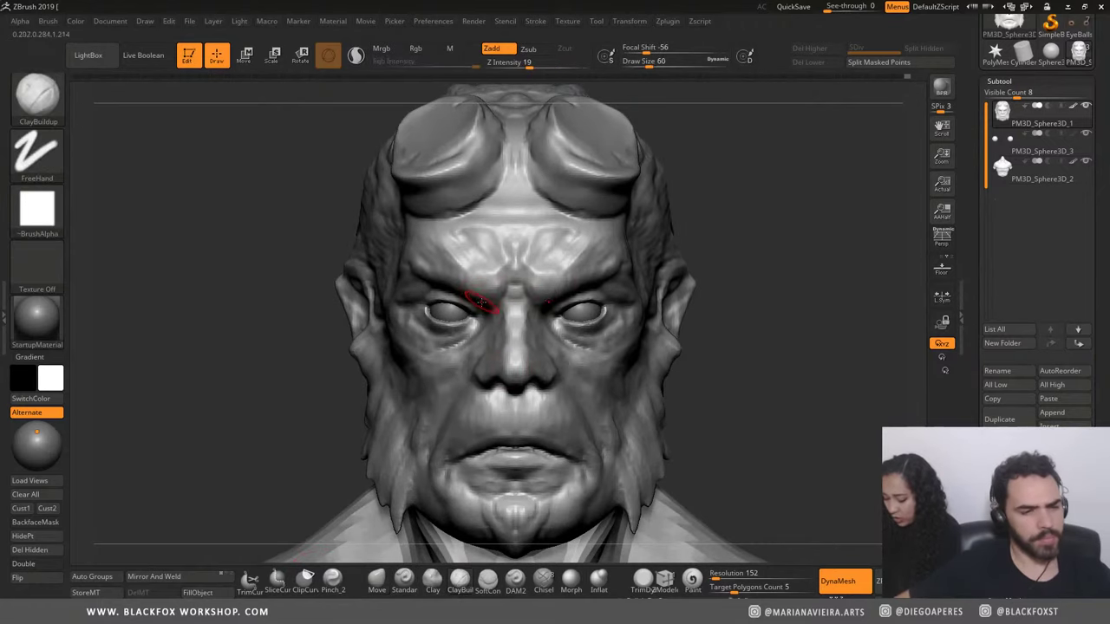
left_click_drag(573, 262, 460, 252)
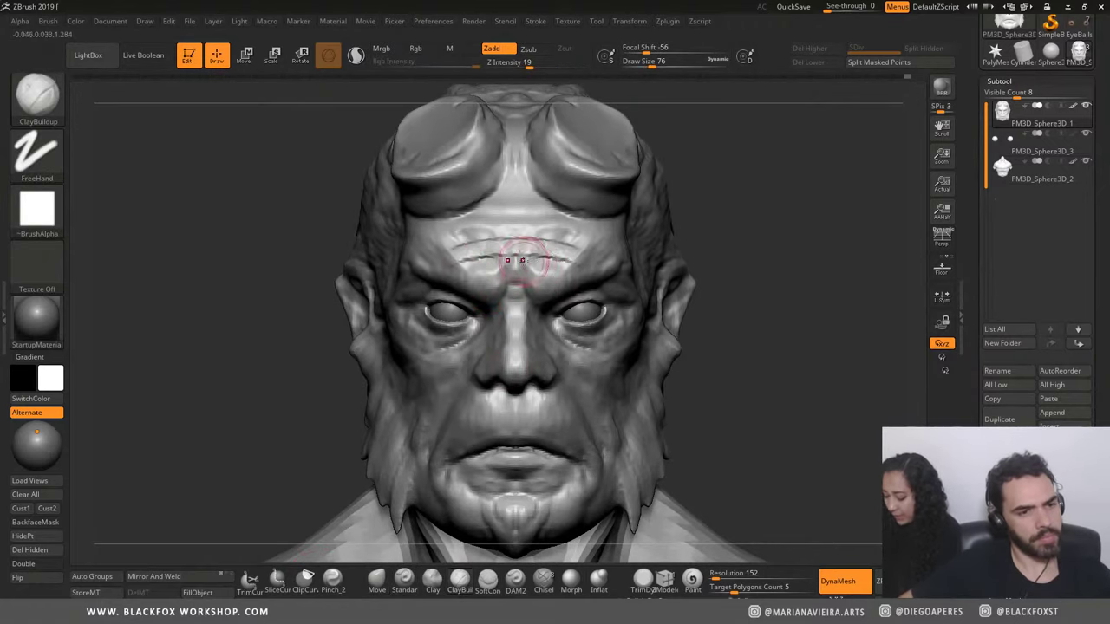
Step: Stroke several wrinkle ridges across the forehead near the brow, checking them from three-quarter and front views
mouse_move(570, 249)
left_mouse_down()
mouse_move(451, 247)
mouse_move(568, 260)
left_mouse_up()
left_click_drag(485, 275, 545, 274)
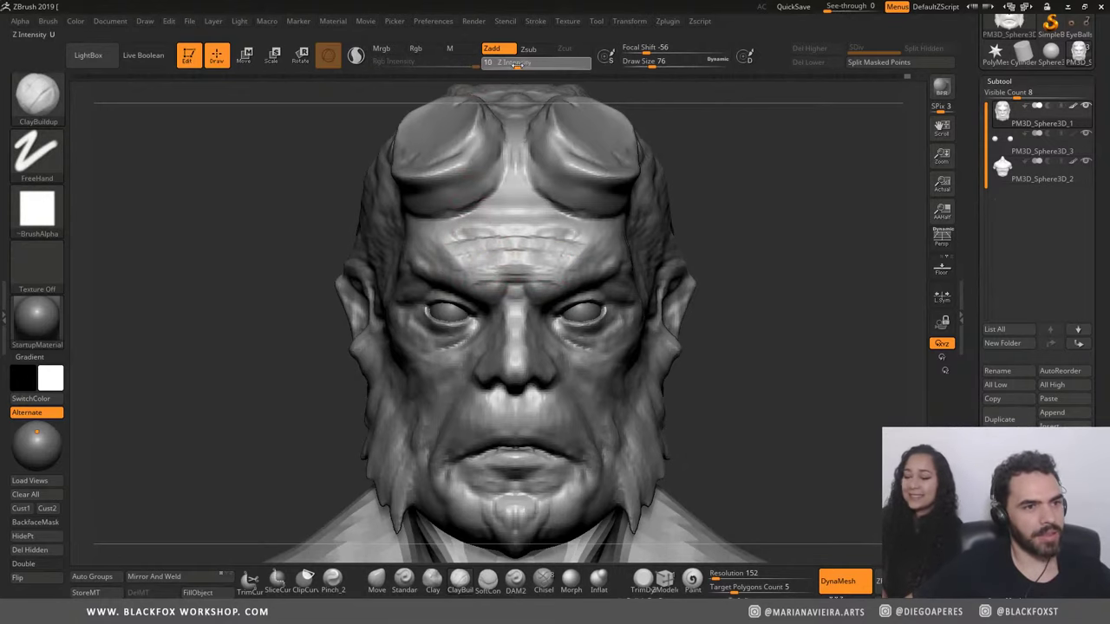
mouse_move(216, 204)
left_mouse_down()
mouse_move(196, 205)
mouse_move(329, 228)
left_mouse_up()
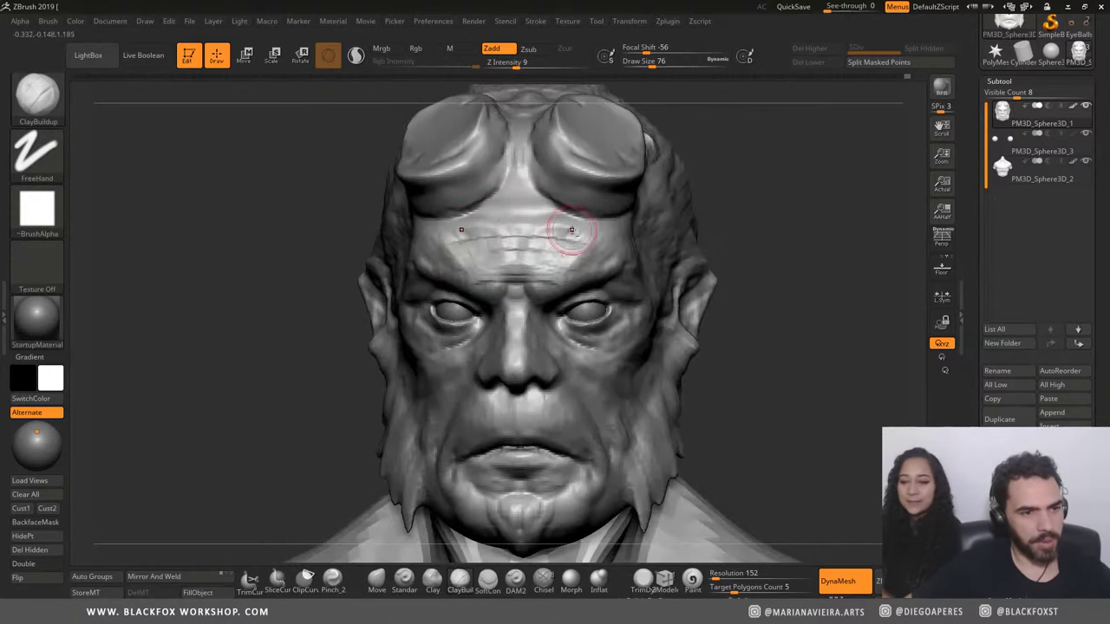
mouse_move(504, 227)
left_mouse_down()
mouse_move(473, 234)
mouse_move(530, 234)
mouse_move(486, 236)
left_mouse_up()
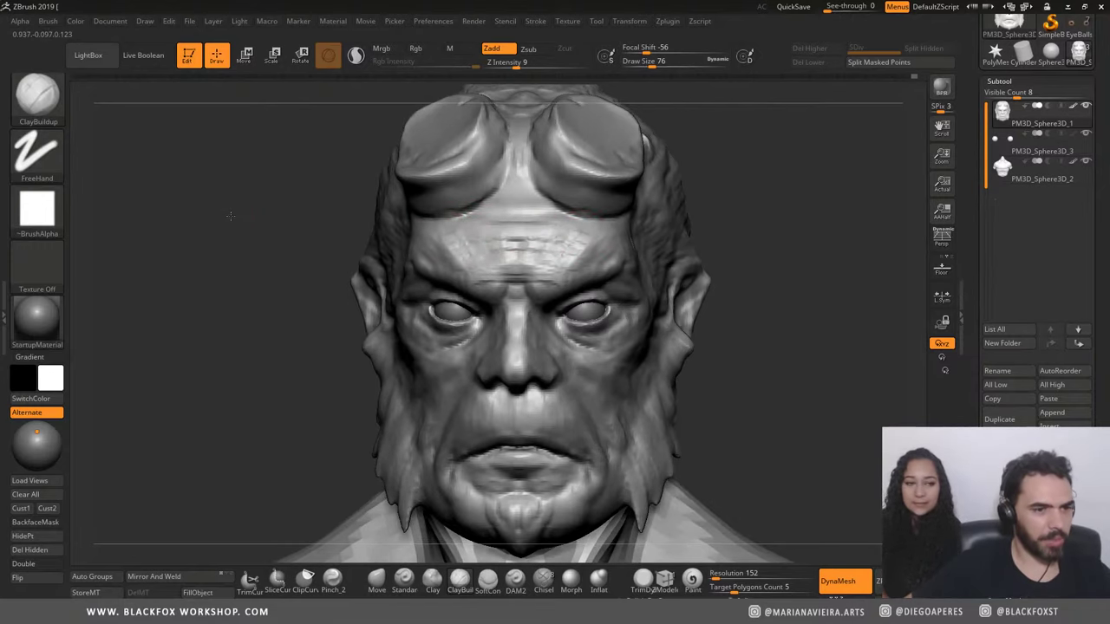
left_click_drag(262, 218, 344, 256)
mouse_move(535, 251)
left_mouse_down()
mouse_move(503, 248)
mouse_move(558, 248)
left_mouse_up()
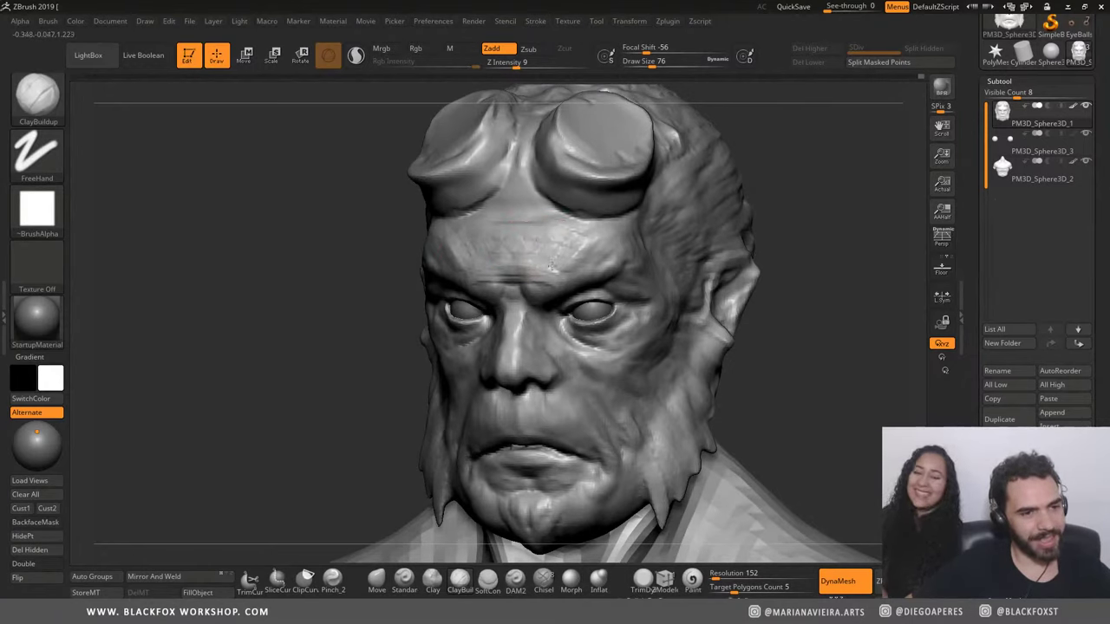
left_click_drag(328, 277, 628, 279)
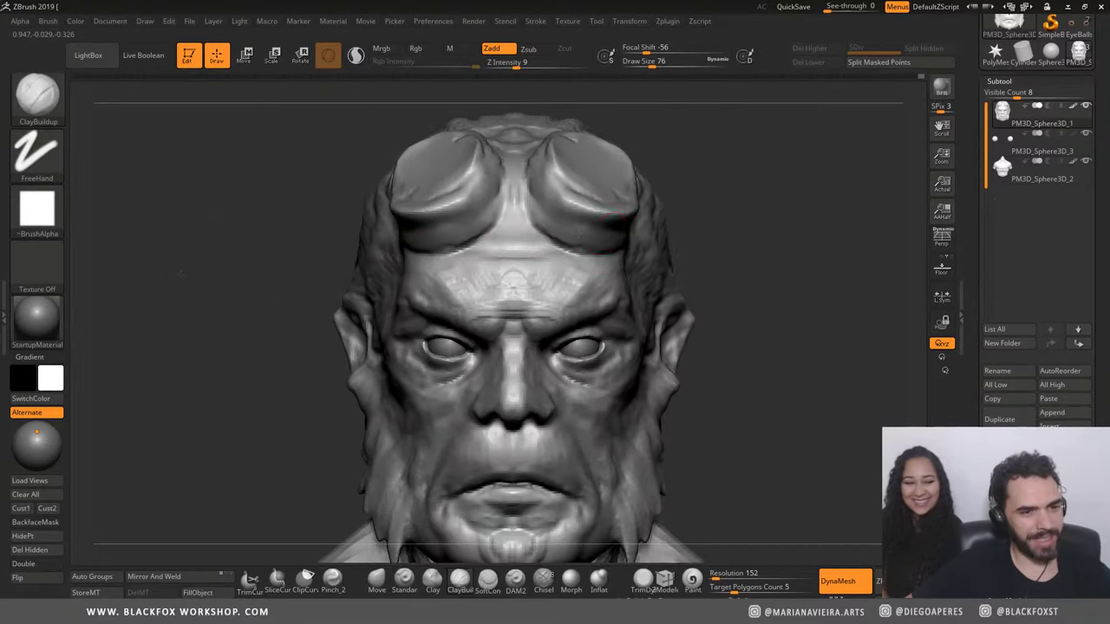
left_click_drag(826, 264, 773, 250)
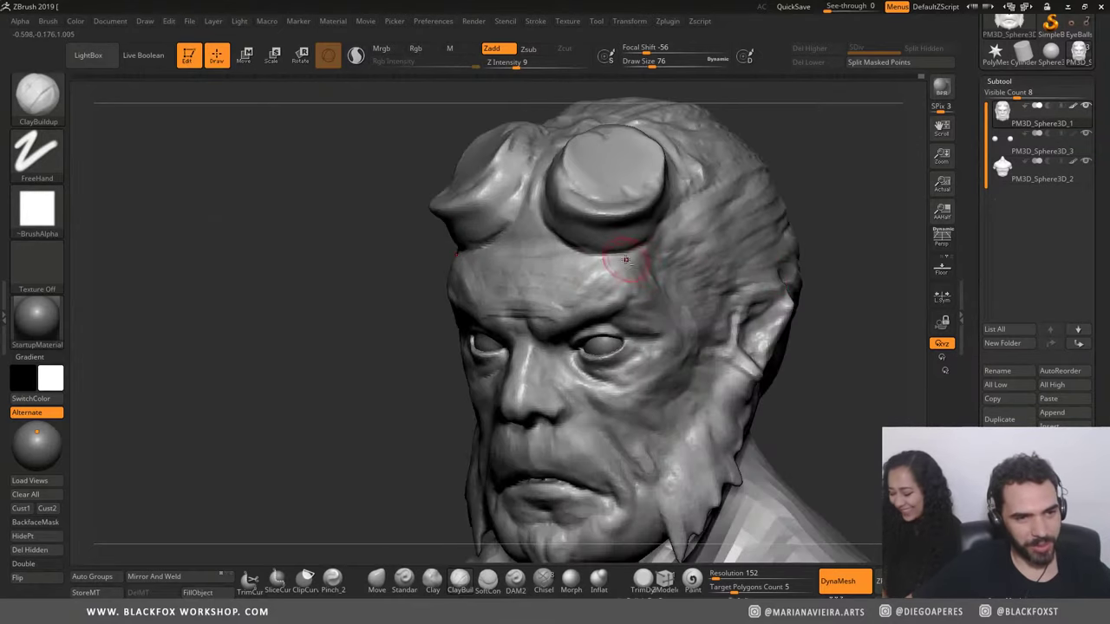
left_click_drag(208, 264, 410, 273)
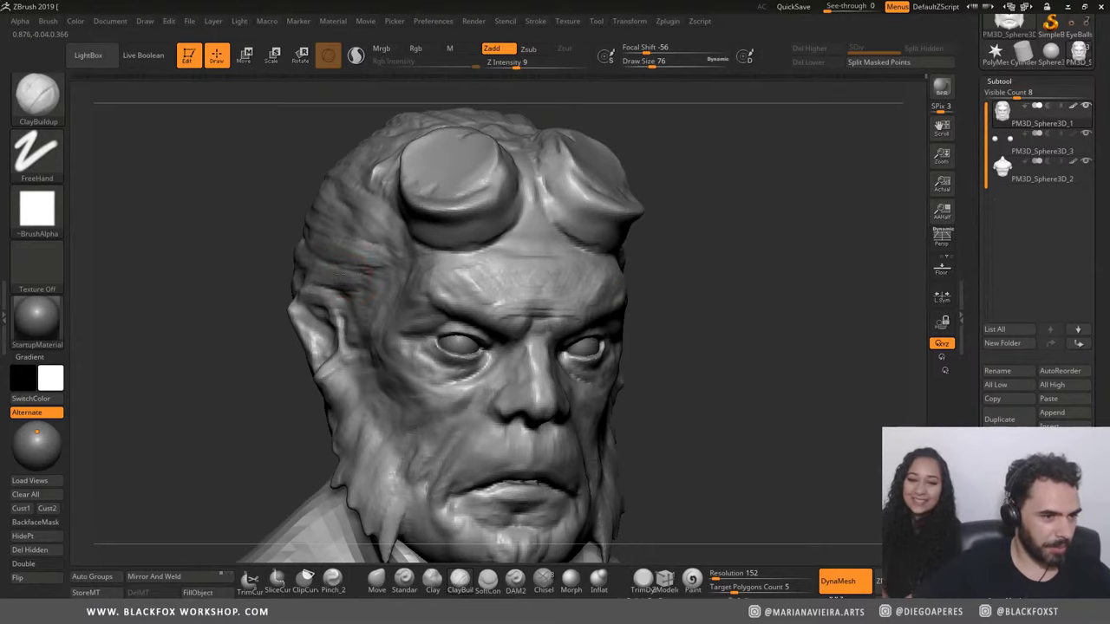
mouse_move(272, 247)
left_mouse_down()
mouse_move(170, 251)
mouse_move(225, 217)
left_mouse_up()
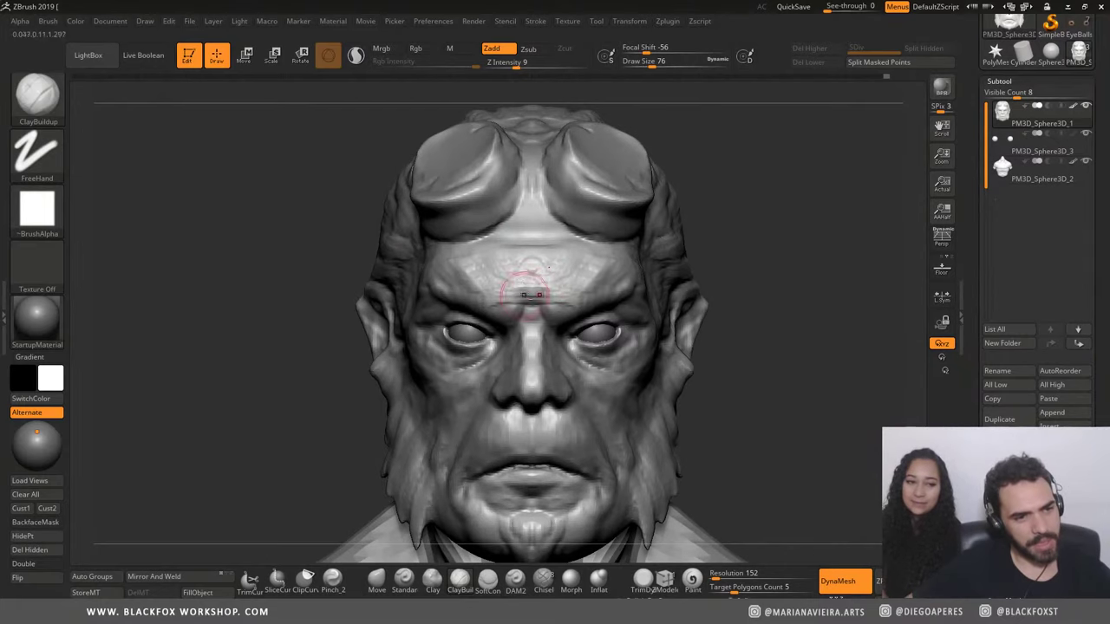
left_click_drag(193, 272, 490, 338, "alt")
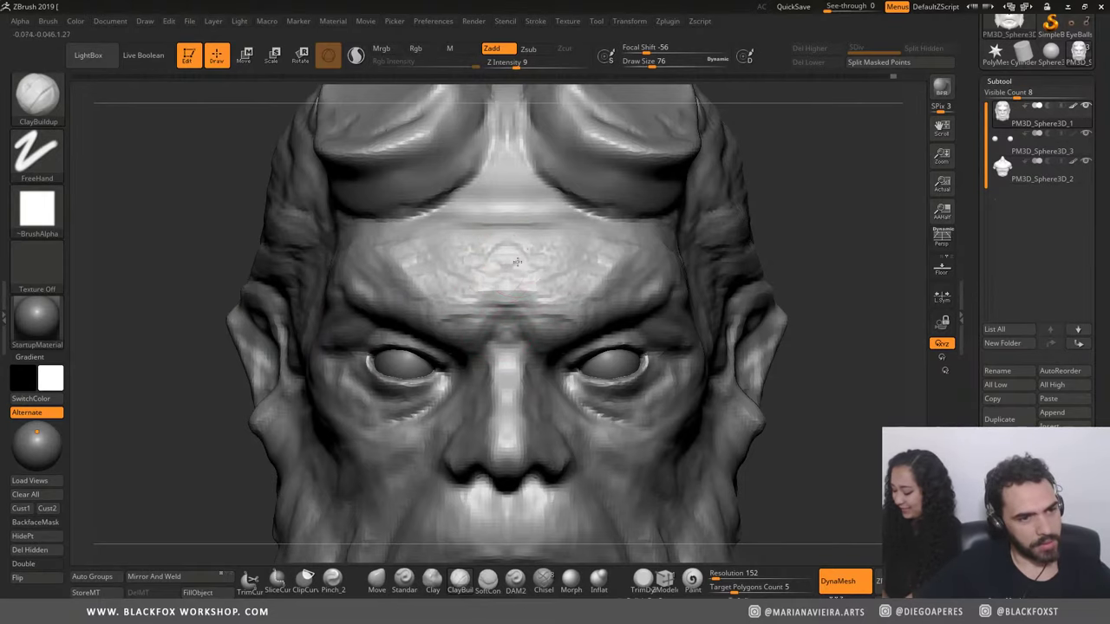
Step: Frame the bust and gently smooth the forehead wrinkles
key("shift")
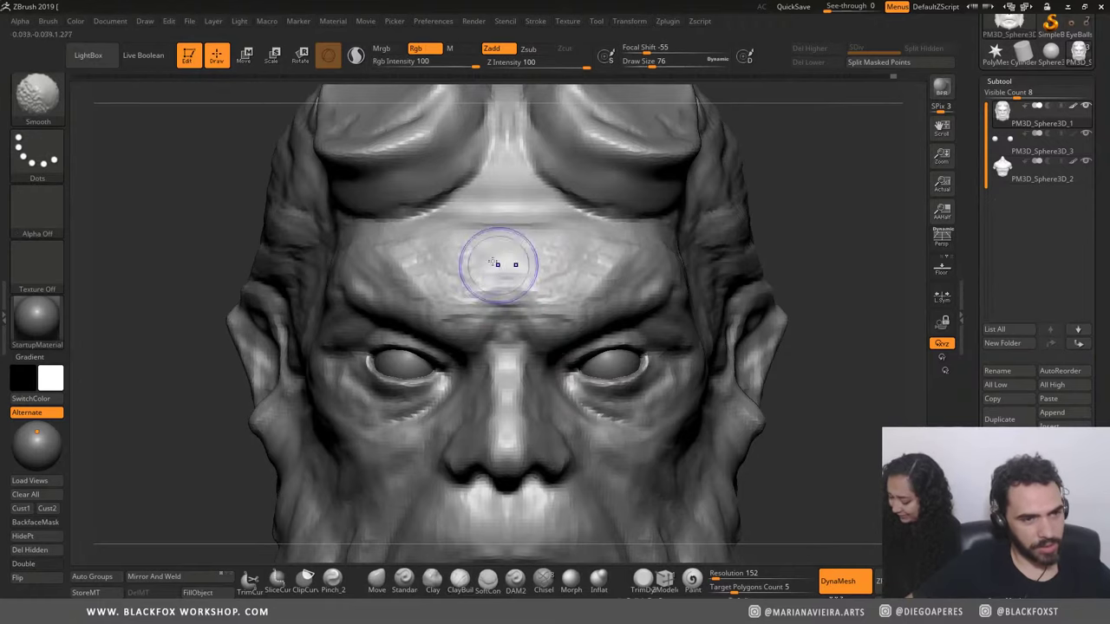
key("f")
mouse_move(186, 216)
left_mouse_down()
mouse_move(180, 255)
mouse_move(210, 265)
left_mouse_up()
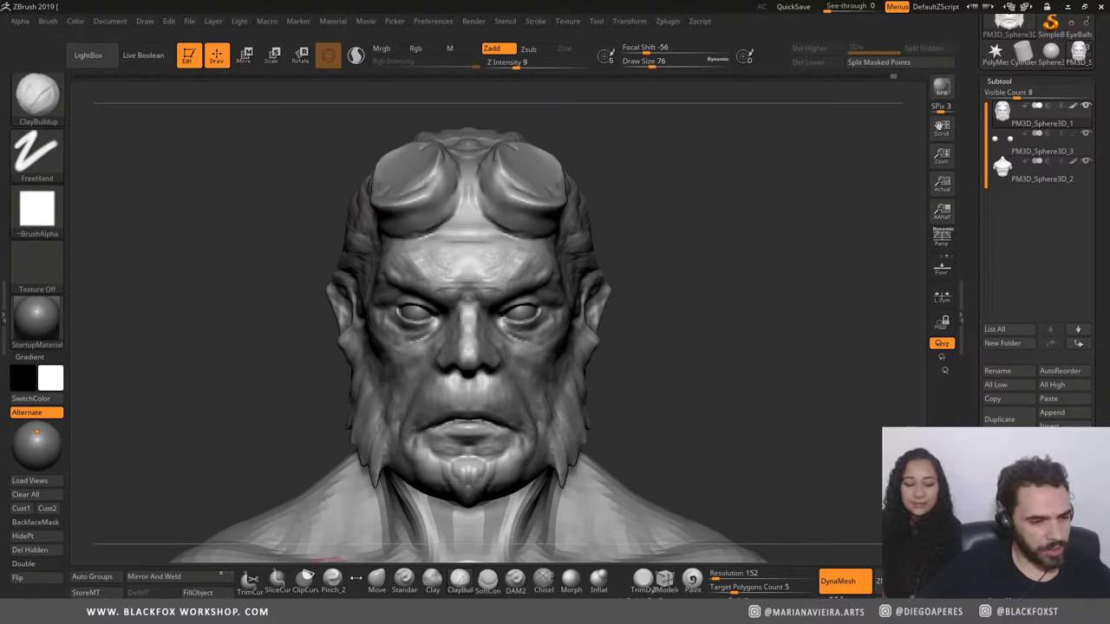
Step: Enlarge the Move brush to size 136, then select the Standard brush
left_click(377, 580)
key("space")
left_click_drag(468, 405, 507, 420)
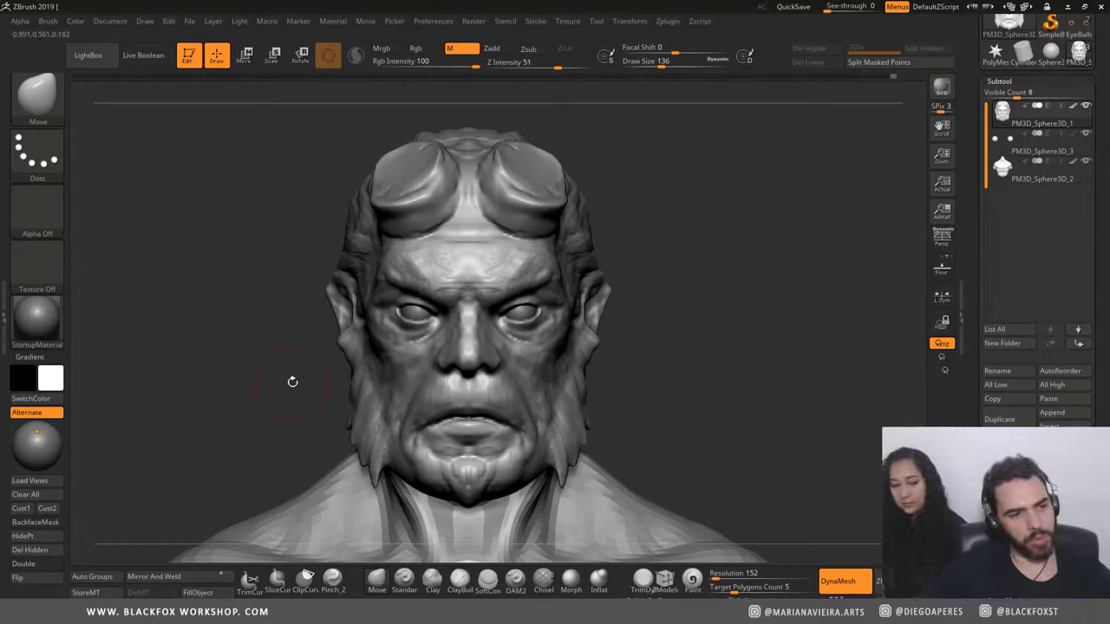
left_click(404, 579)
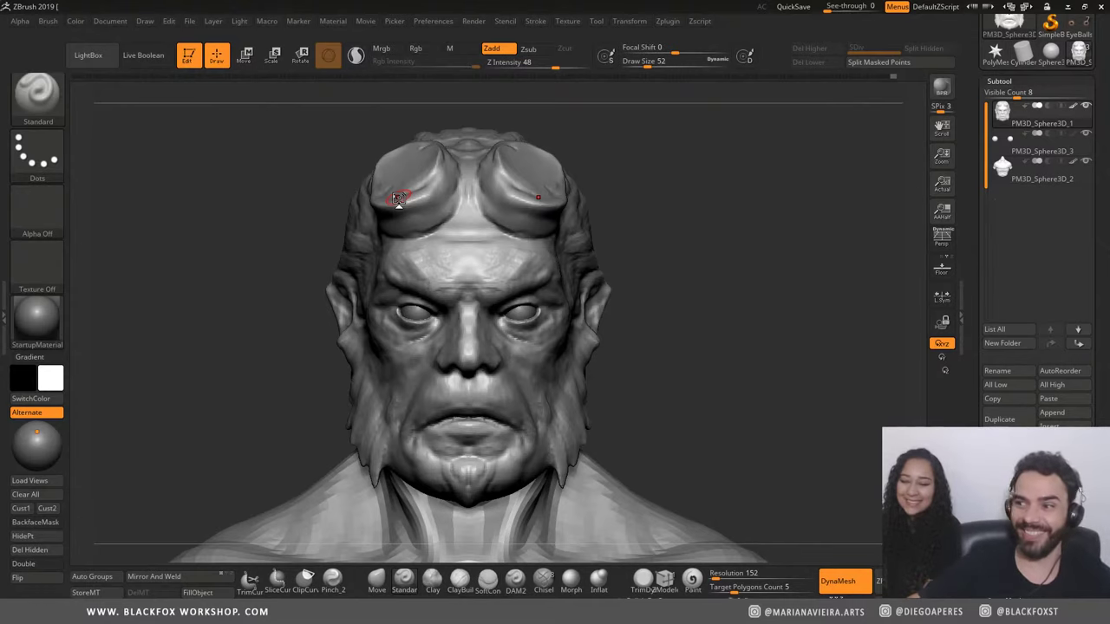
Step: Reduce the Standard brush to size 36 and recentre the bust toward a frontal view
mouse_move(218, 356)
left_mouse_down()
mouse_move(214, 375)
mouse_move(251, 391)
left_mouse_up()
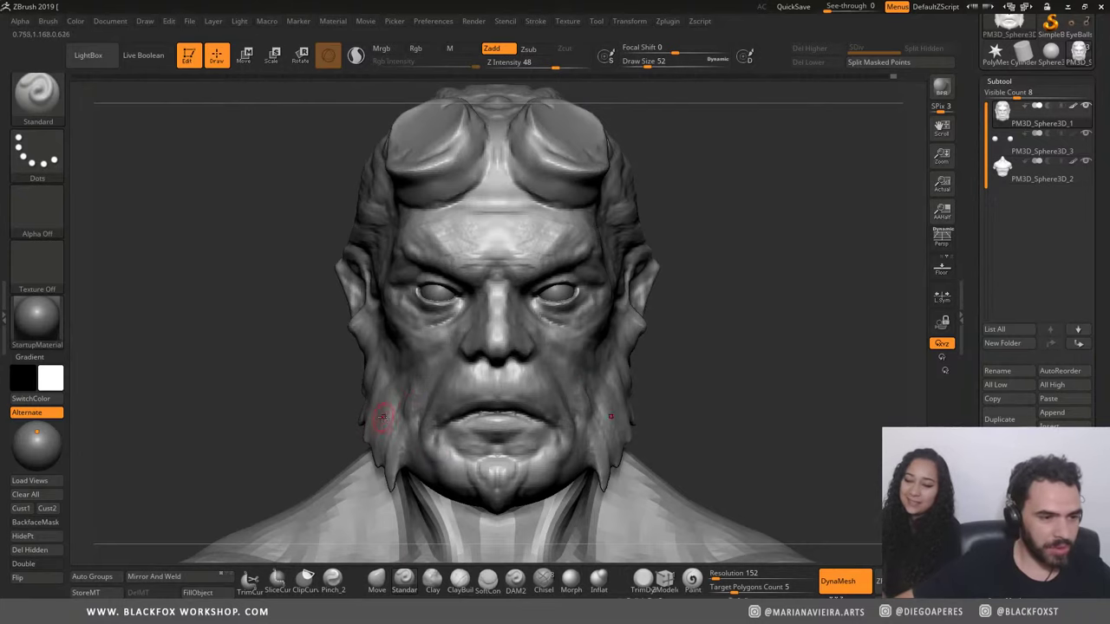
key("bracketleft")
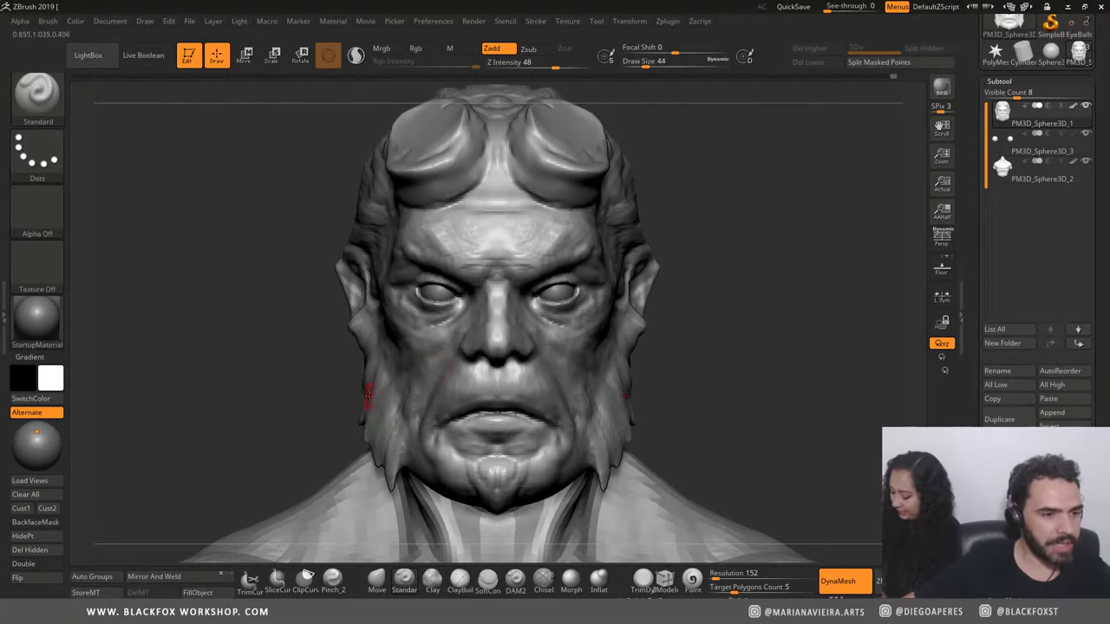
key("bracketleft")
mouse_move(260, 407)
left_mouse_down("alt")
mouse_move(247, 413)
mouse_move(387, 363)
left_mouse_up("alt")
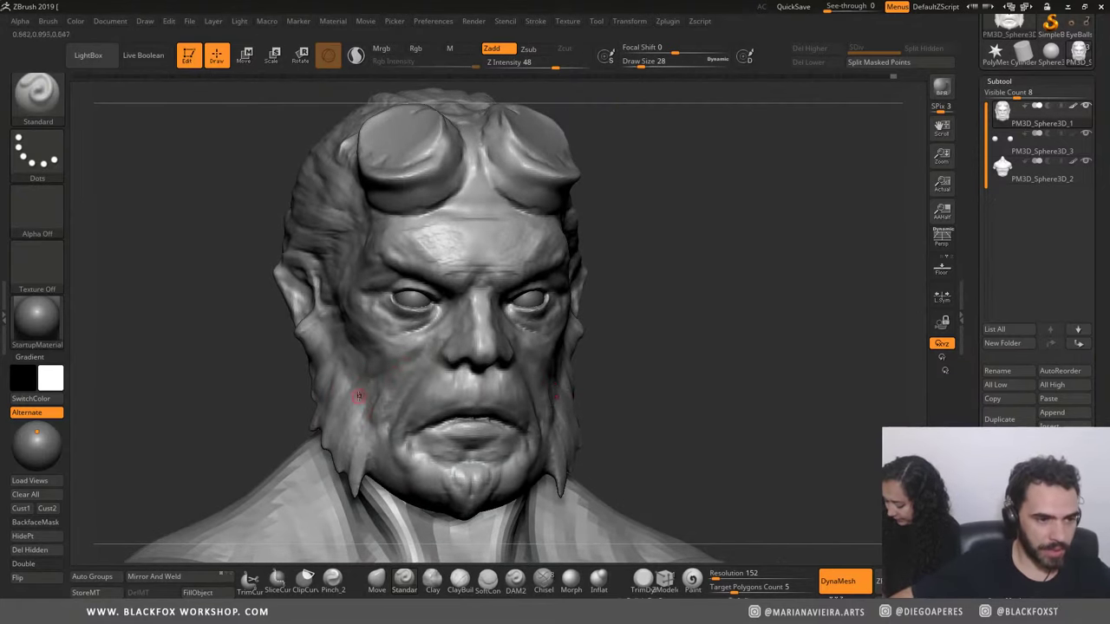
left_click_drag(227, 395, 360, 403)
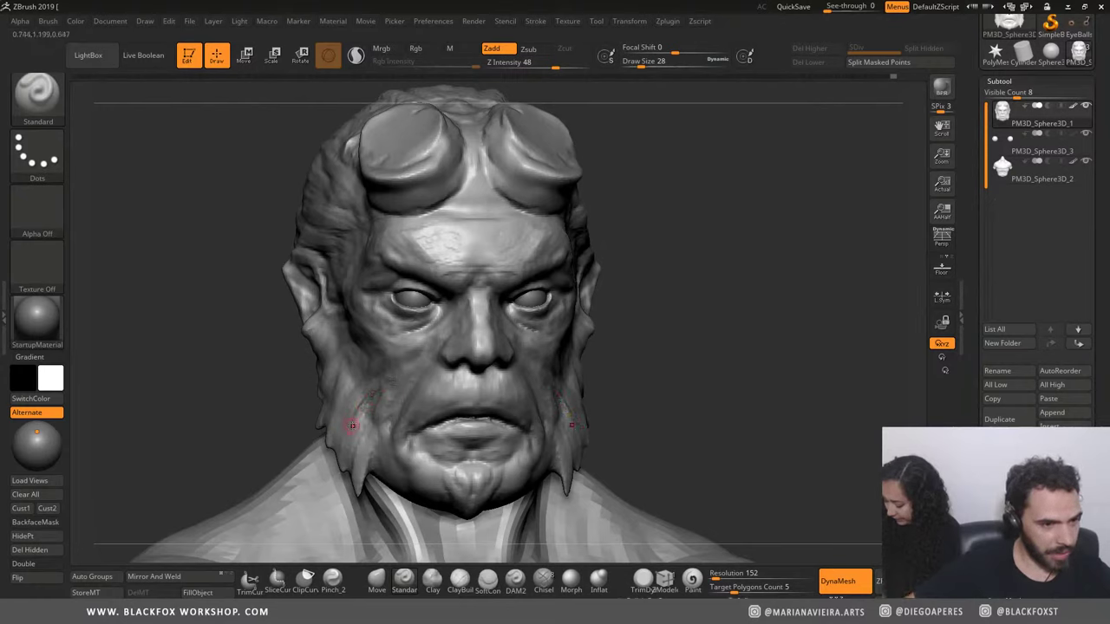
Step: Smooth the sideburn strands on the cheeks, then quick-save the project with Ctrl+S
key("shift")
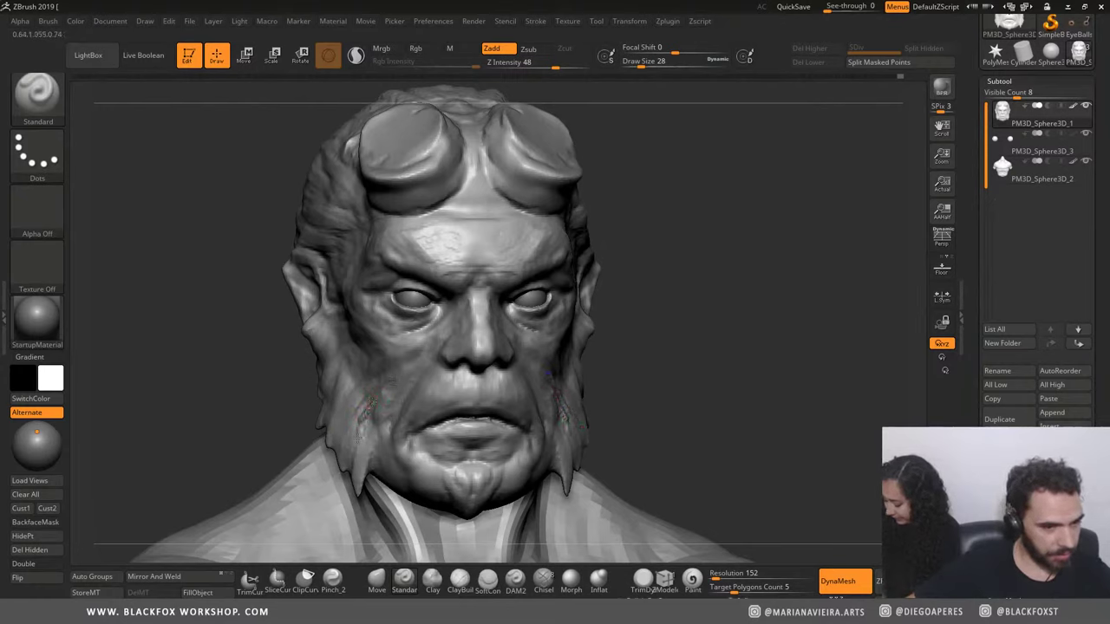
key("shift")
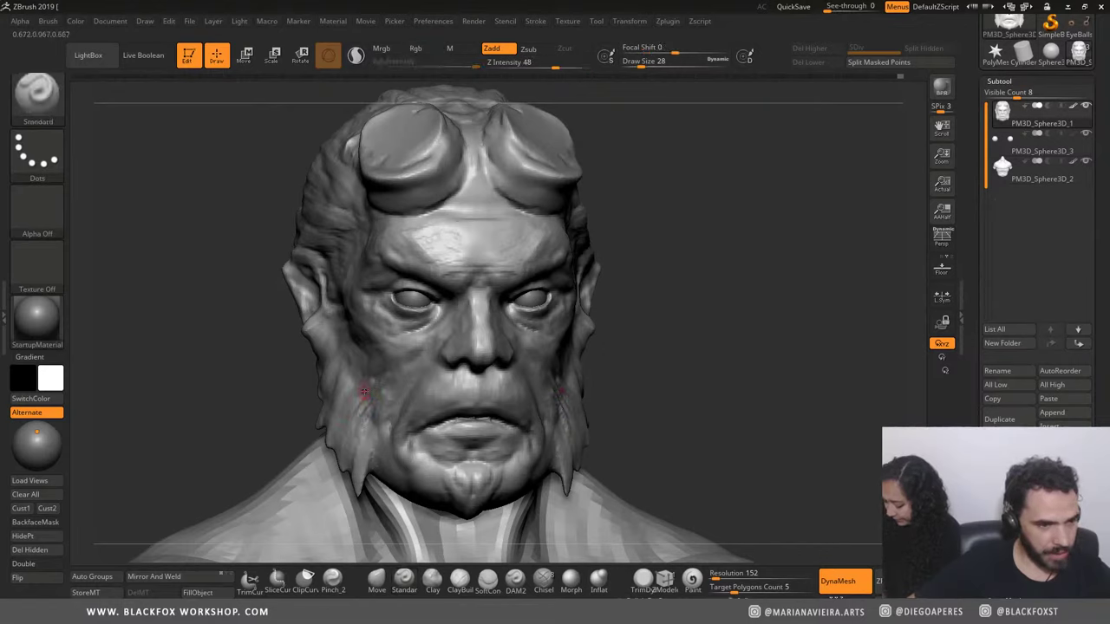
key("shift")
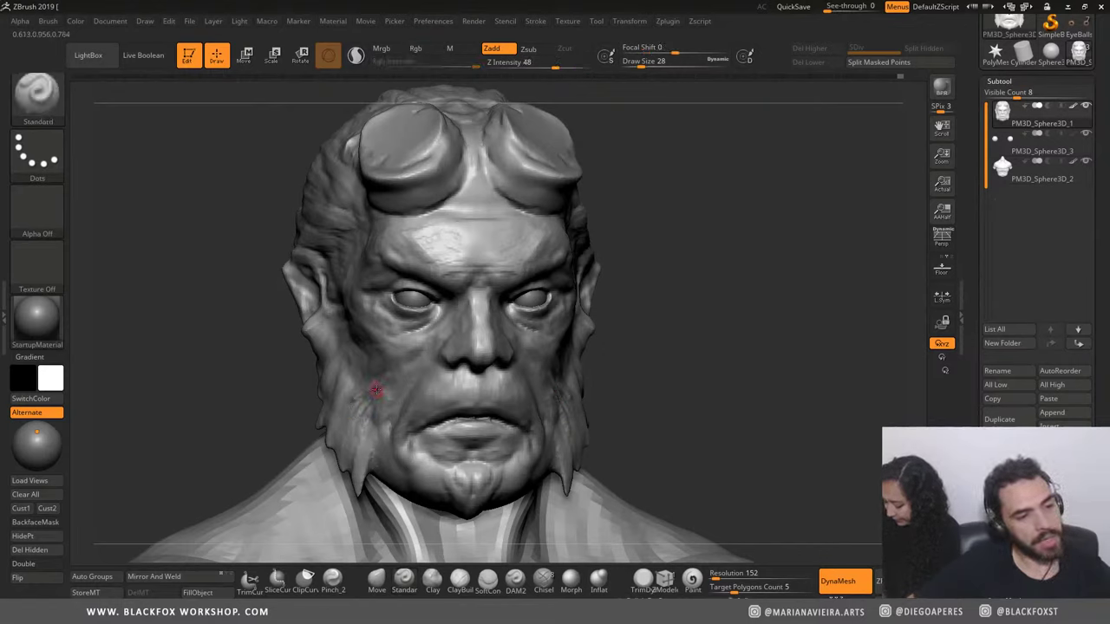
key("shift")
mouse_move(260, 382)
left_mouse_down("shift")
mouse_move(206, 371)
mouse_move(240, 307)
left_mouse_up("shift")
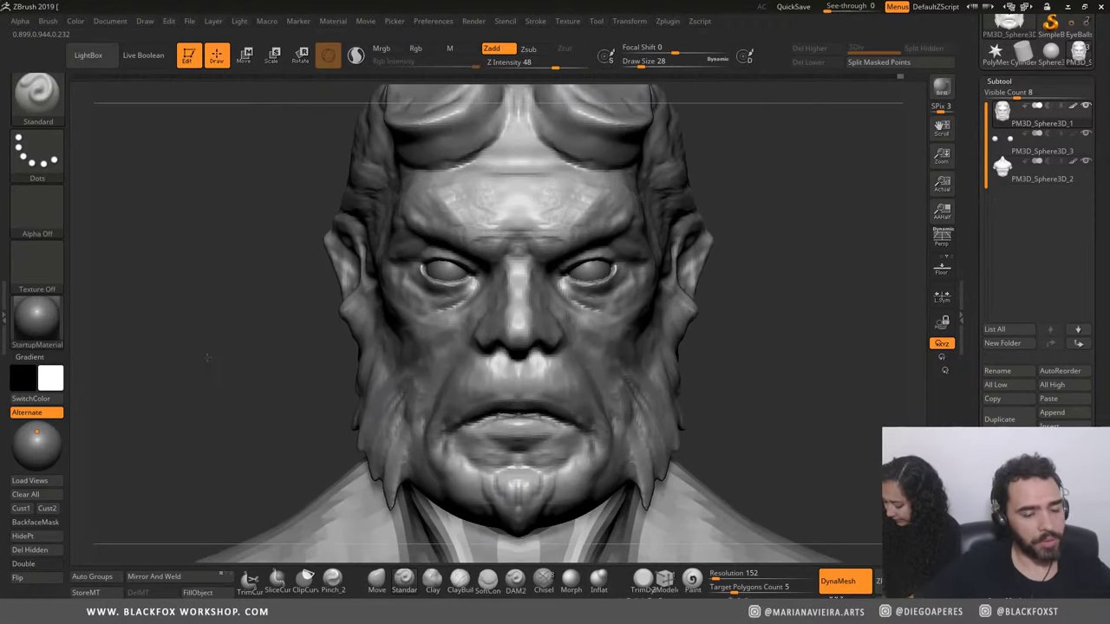
left_click_drag(227, 412, 355, 404)
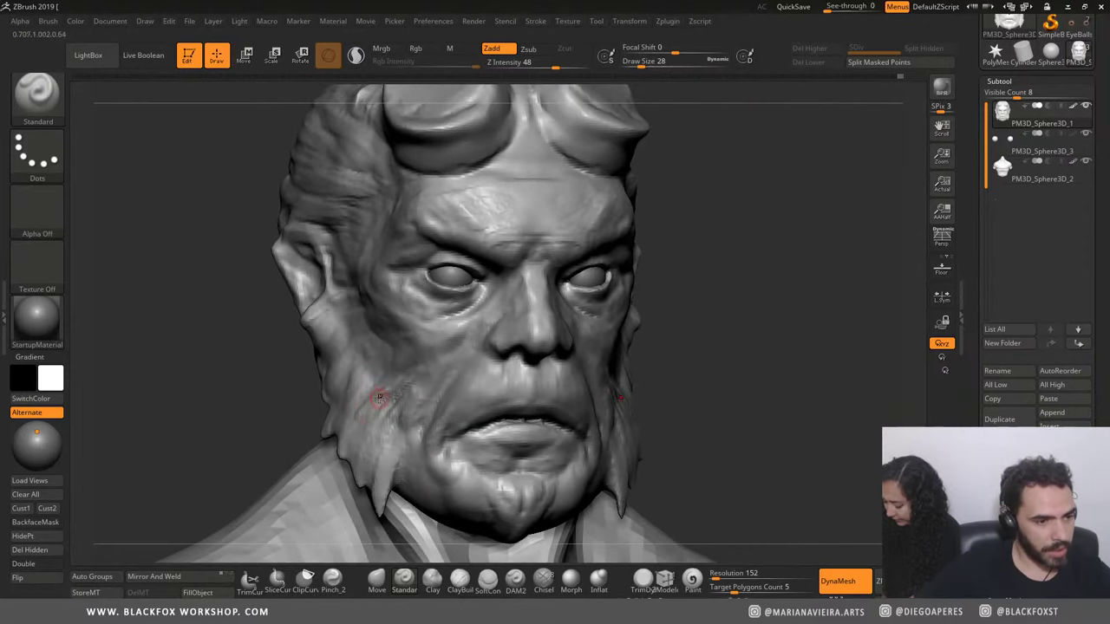
key("shift")
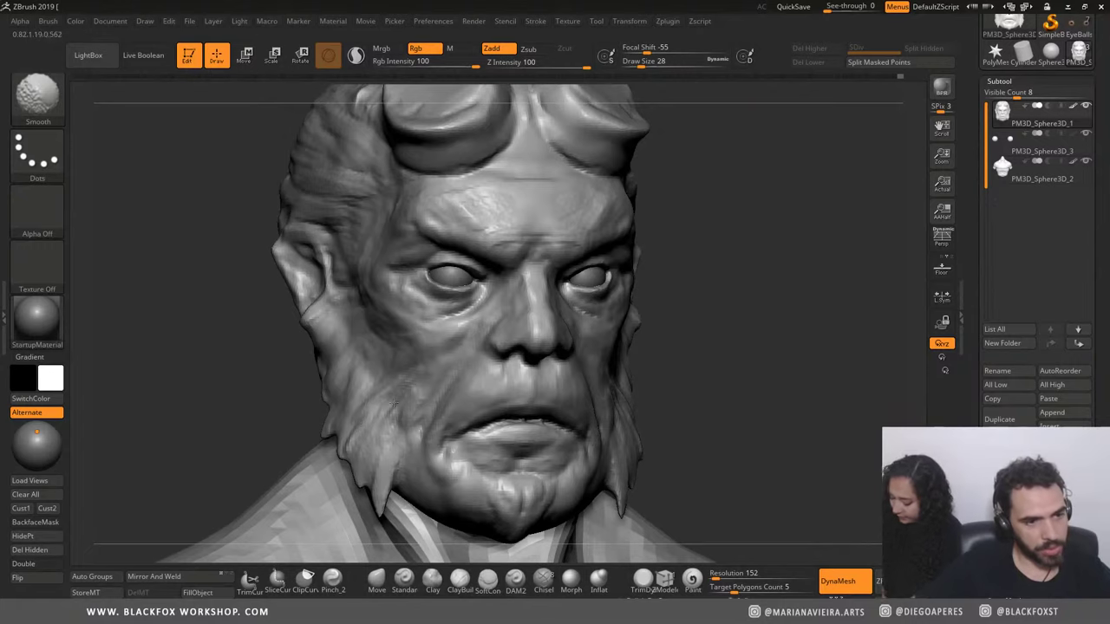
left_click_drag(248, 384, 210, 380)
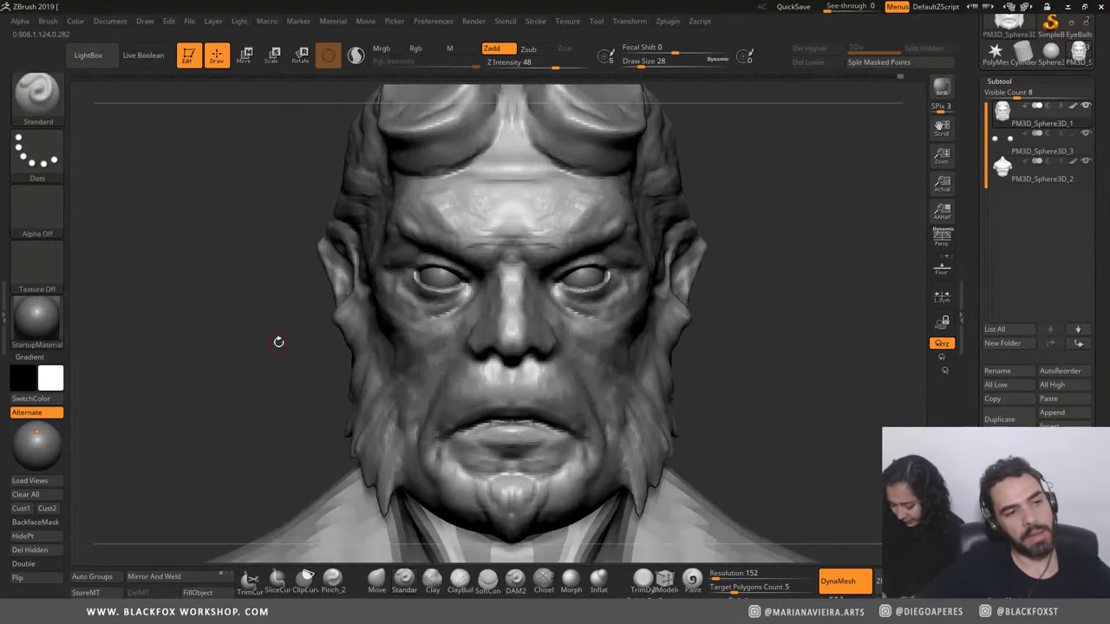
key("ctrl+s")
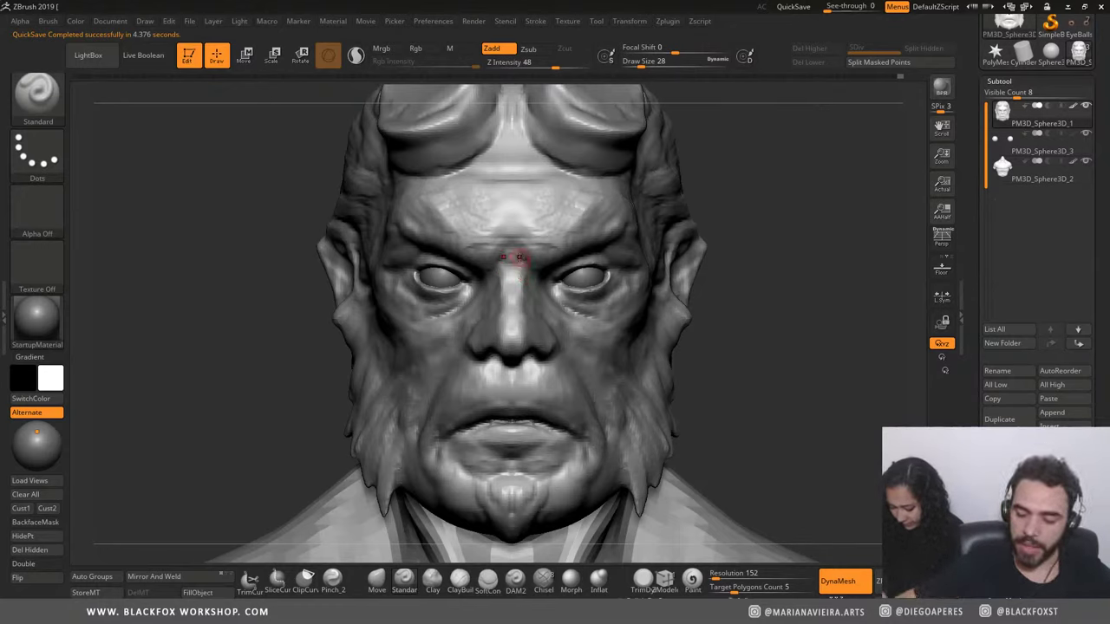
left_click_drag(263, 400, 379, 398)
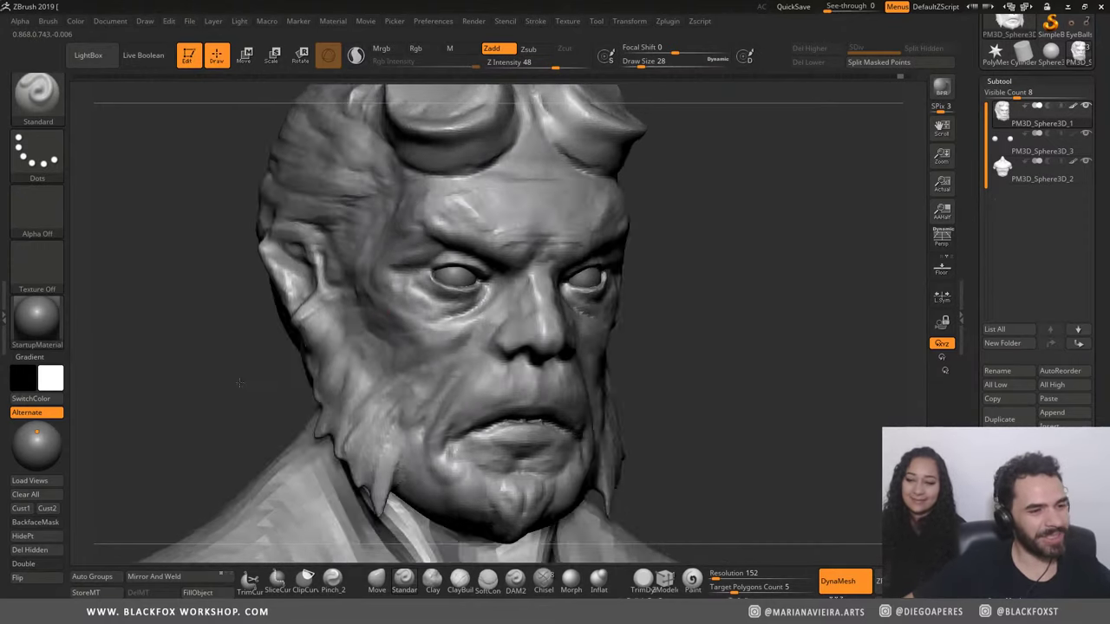
Step: Smooth the sideburns from a three-quarter view, then switch to ClayBuildup at size 32
mouse_move(231, 384)
left_mouse_down()
mouse_move(225, 392)
mouse_move(446, 330)
left_mouse_up()
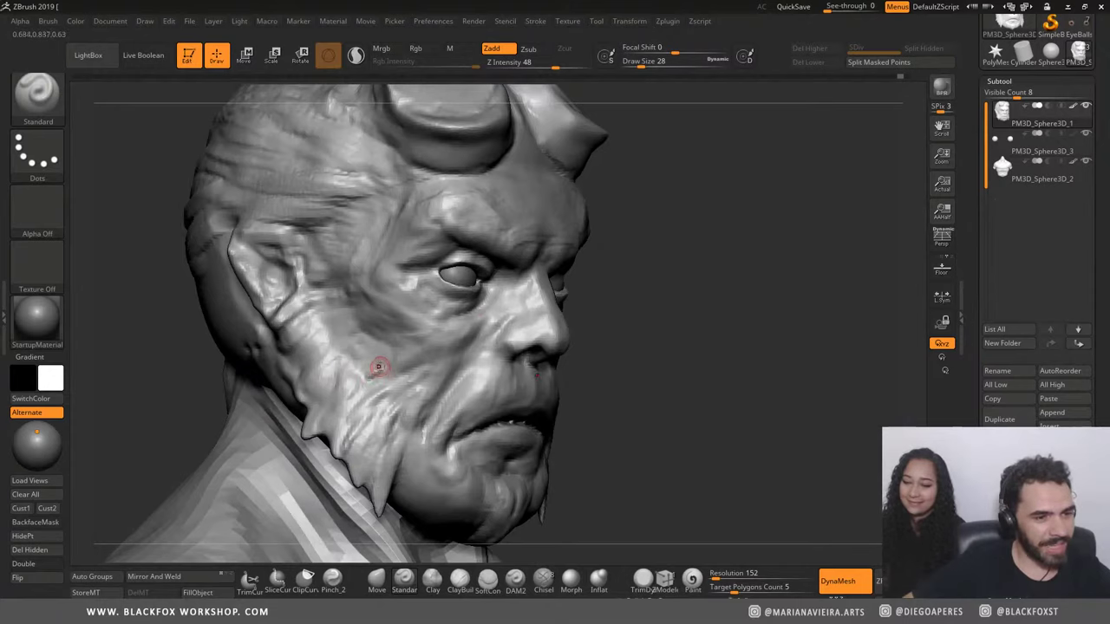
key("shift")
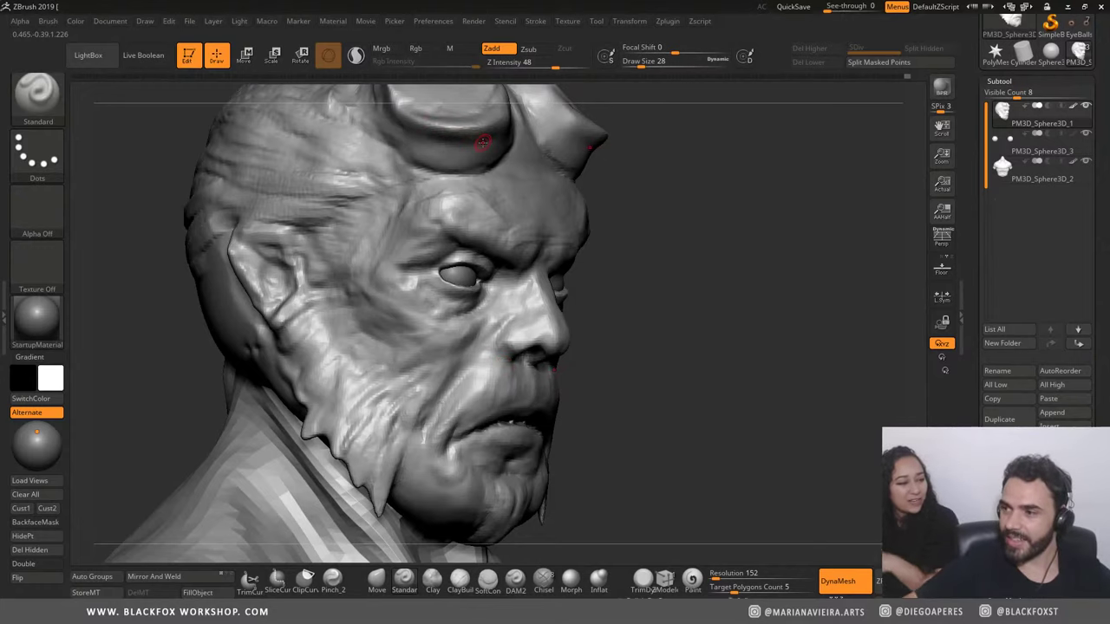
key("bracketright")
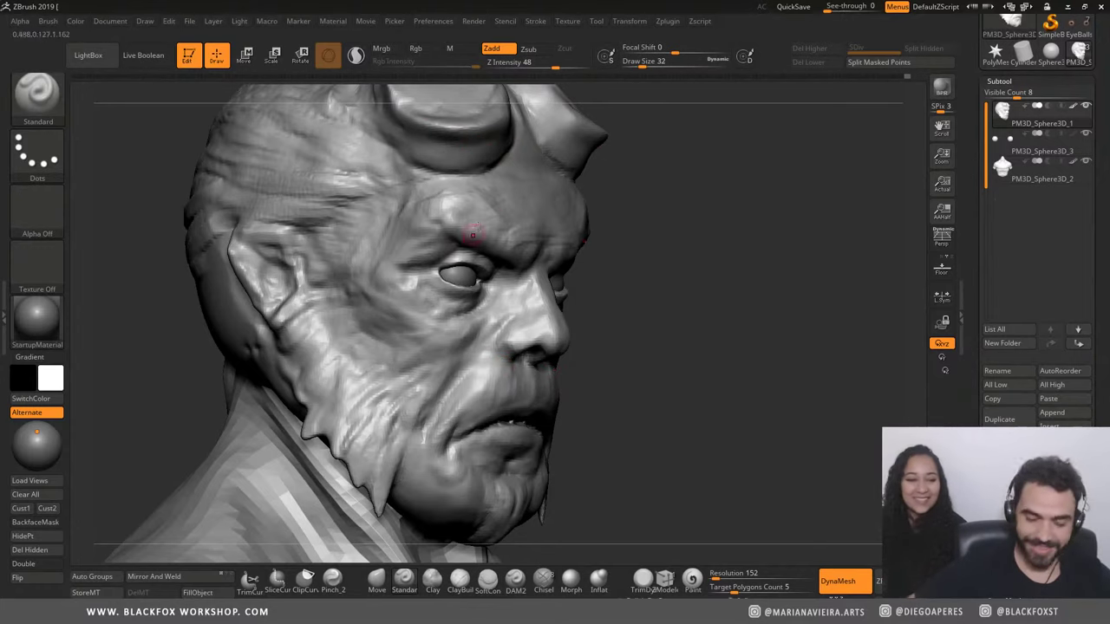
key("b")
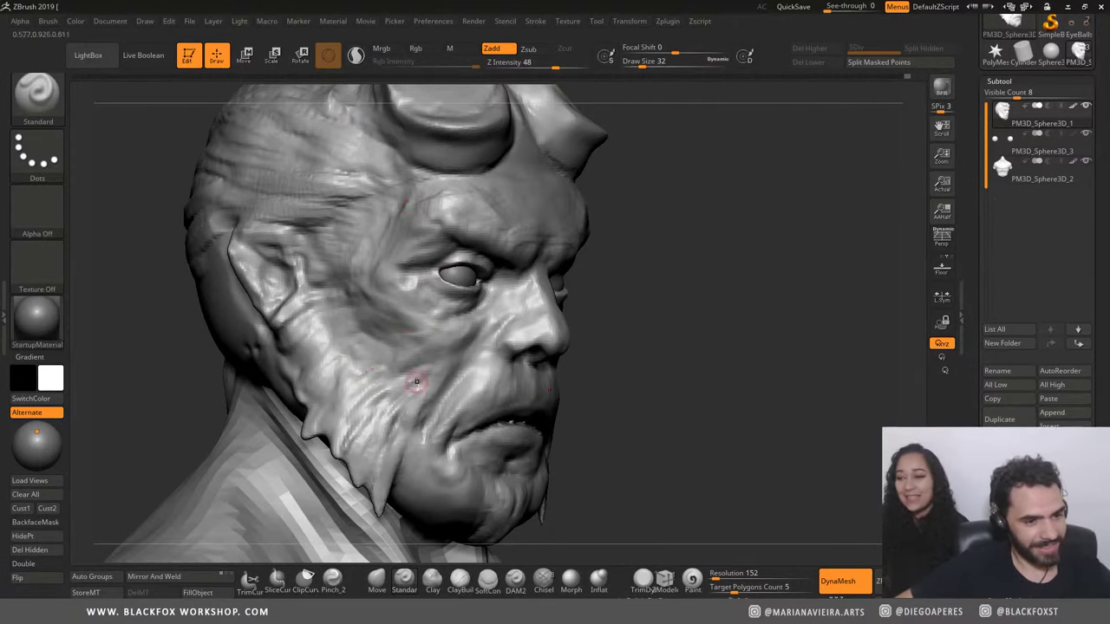
left_click(432, 579)
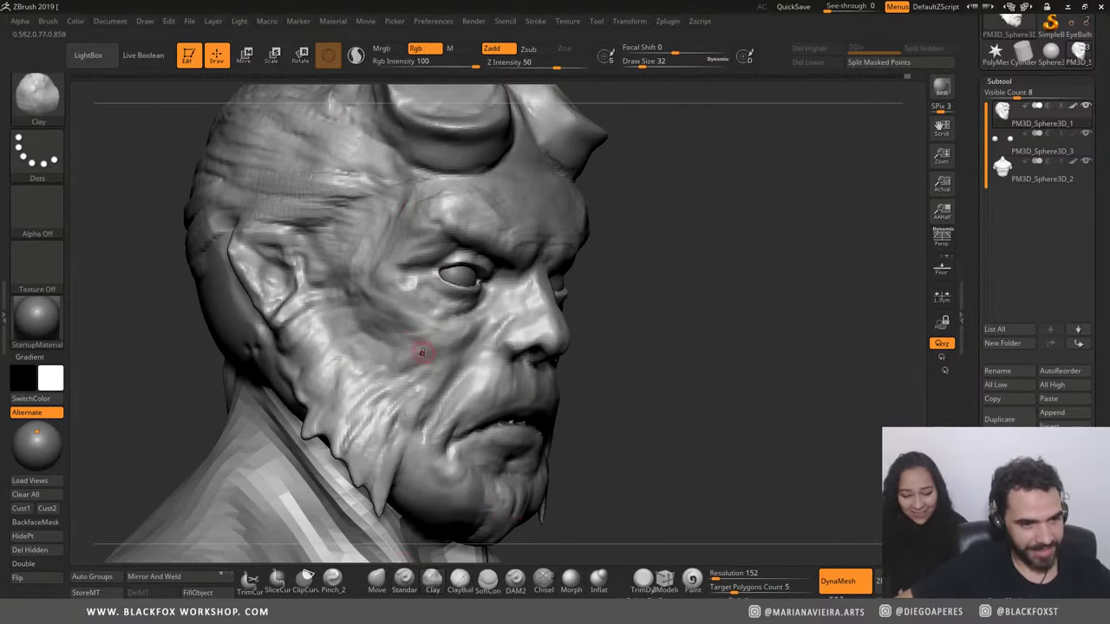
left_click(458, 579)
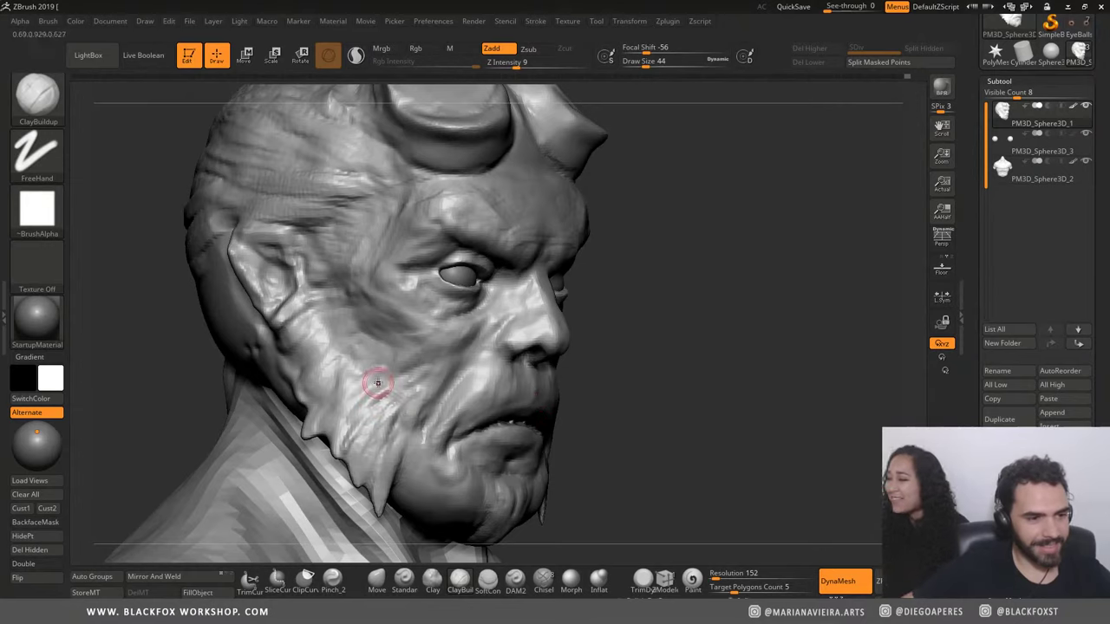
Step: Enlarge ClayBuildup to size 44 and layer strand texture into the cheek sideburn
key("bracketright")
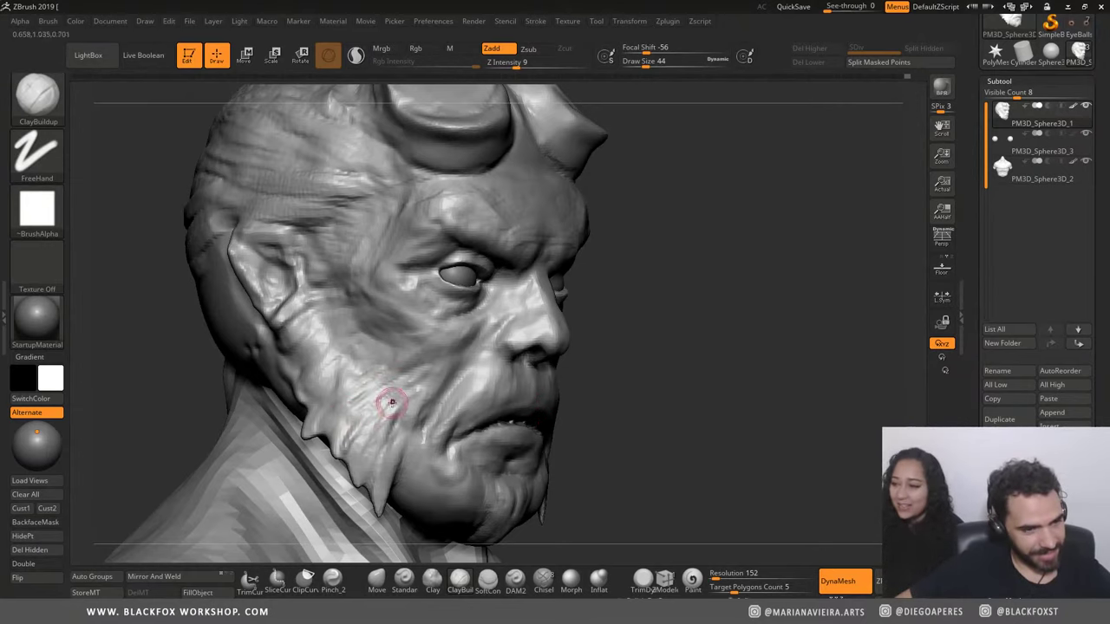
right_click_drag(389, 397, 365, 410)
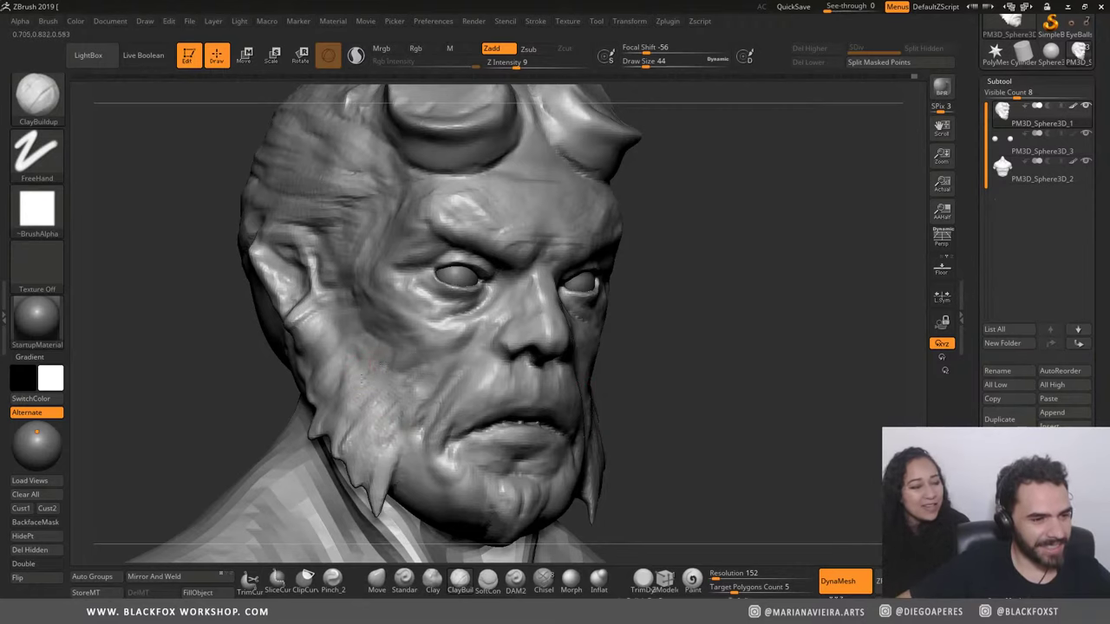
right_click_drag(343, 375, 298, 372)
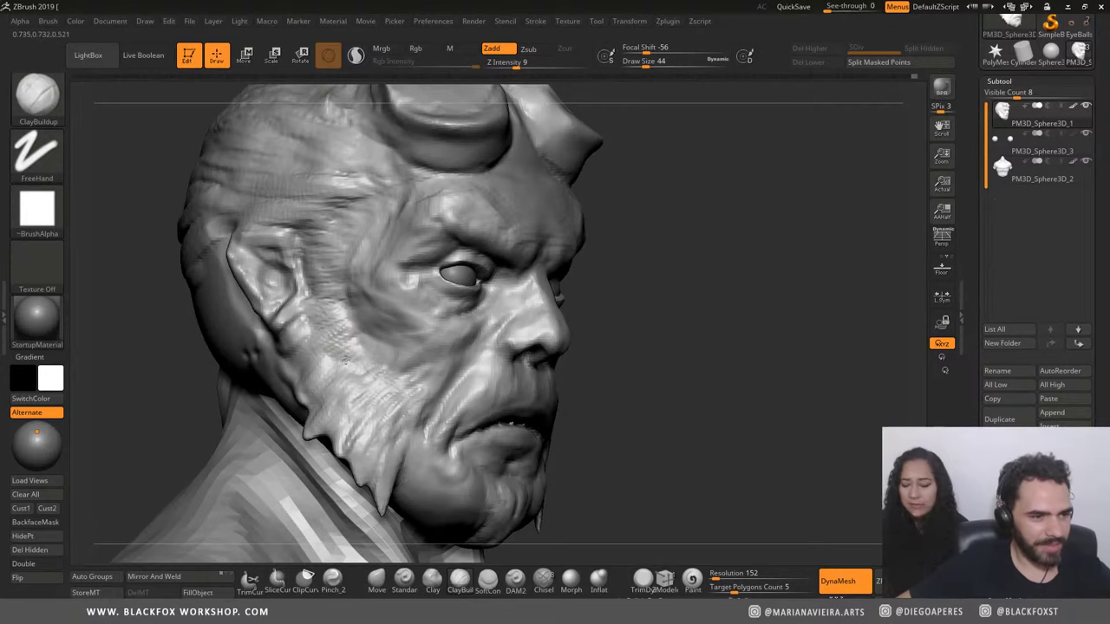
left_click_drag(639, 363, 103, 238)
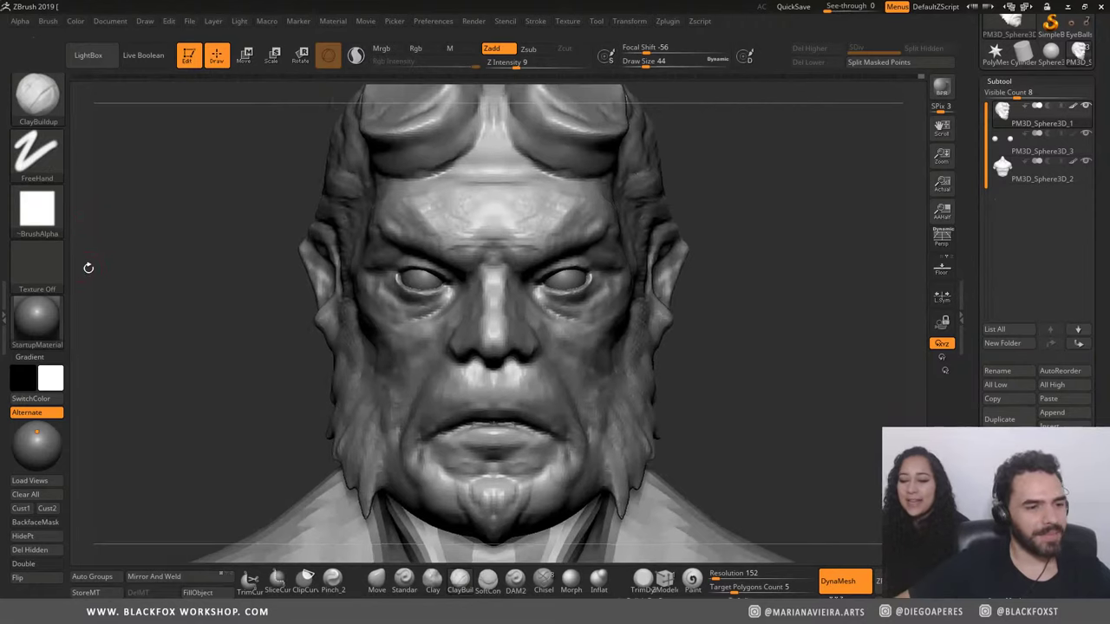
Step: Smooth the chin under the goatee, then inspect the goggles from below and three-quarter angles
left_click_drag(87, 265, 292, 343)
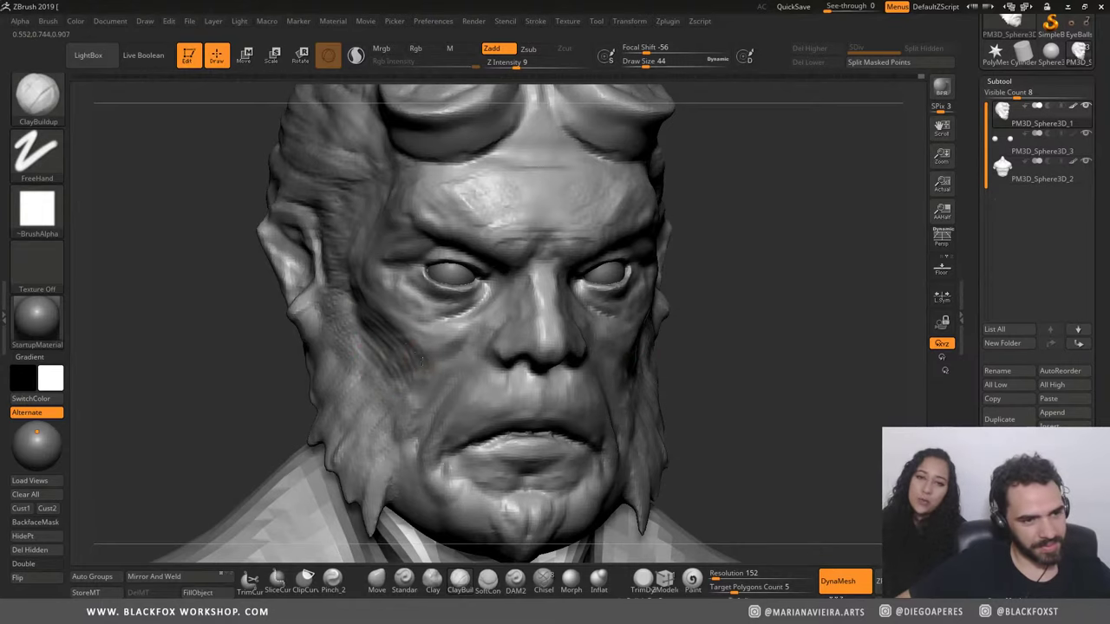
left_click_drag(187, 327, 193, 263)
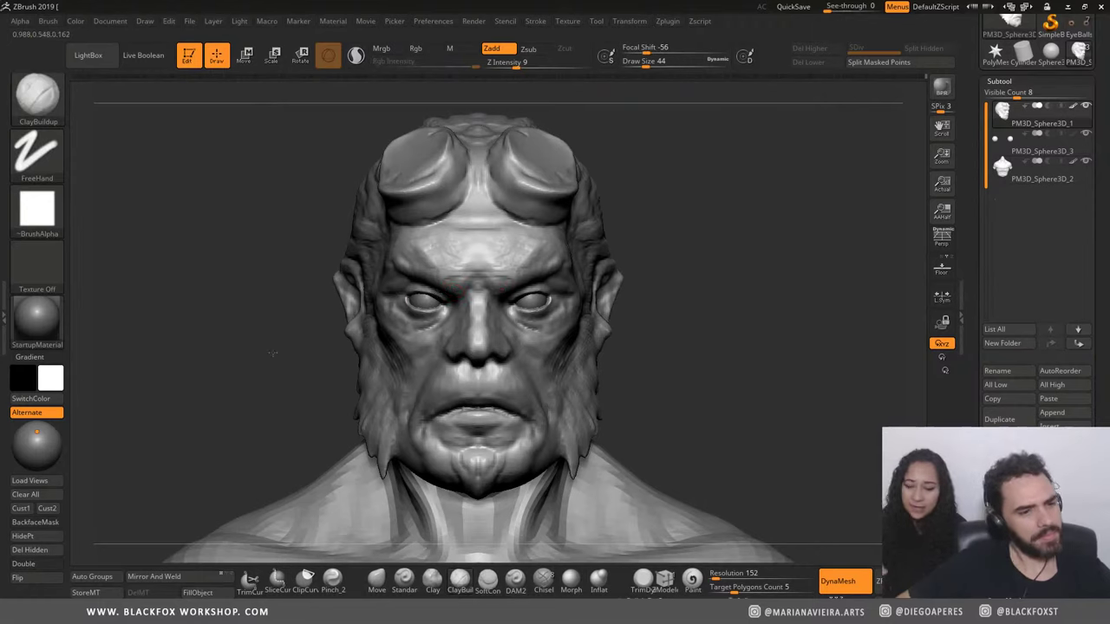
left_click_drag(273, 353, 414, 391, "alt")
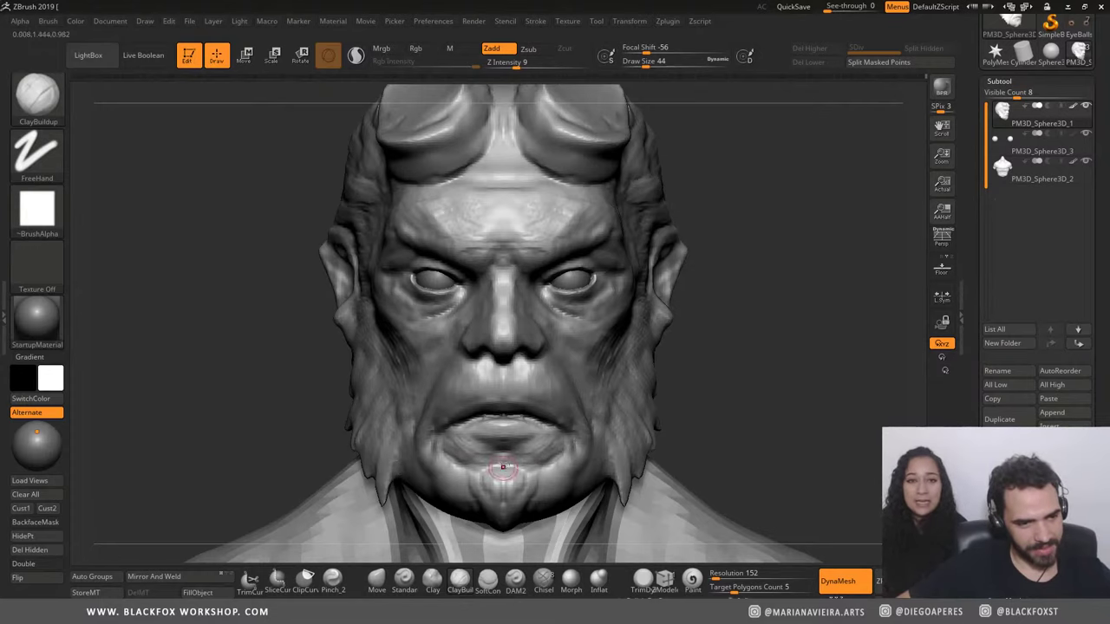
left_click_drag(220, 400, 220, 340, "alt")
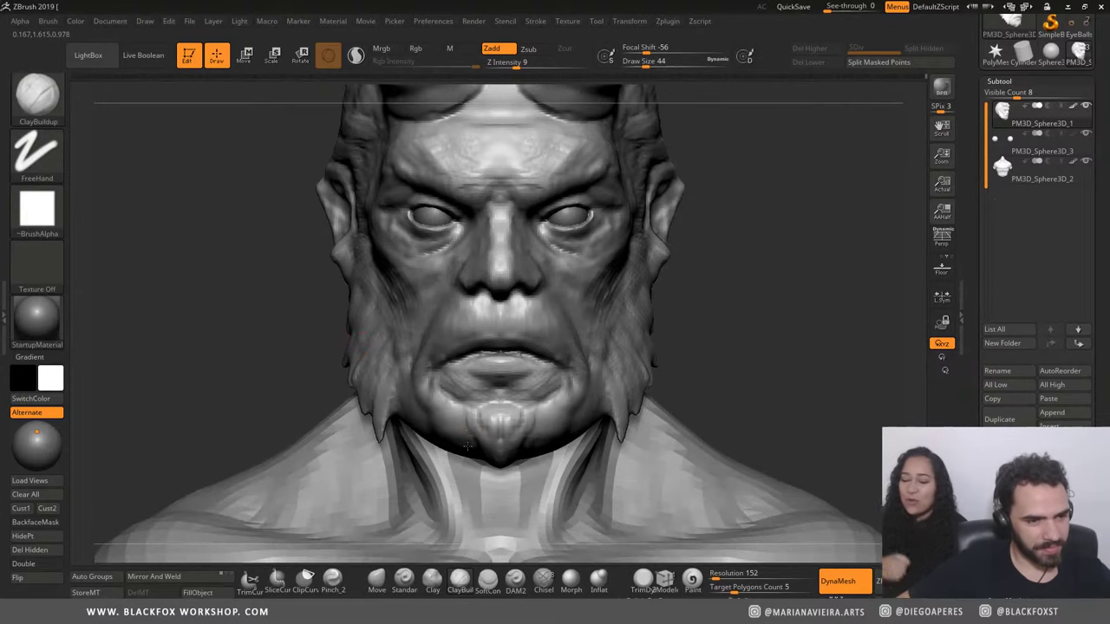
left_click_drag(244, 380, 290, 385)
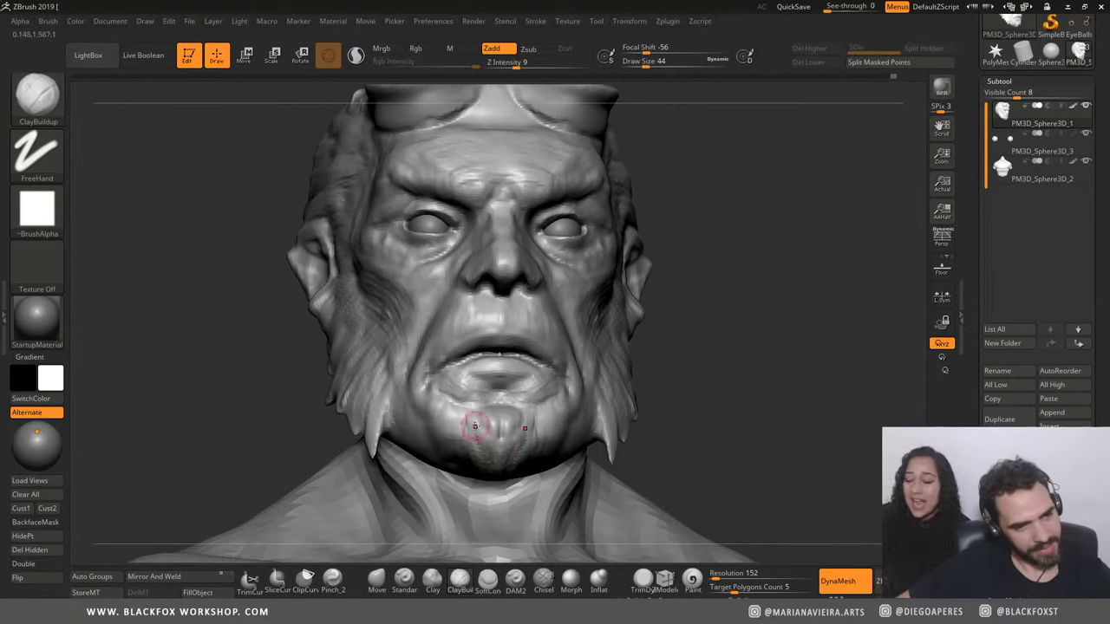
left_click_drag(476, 426, 469, 438, "shift")
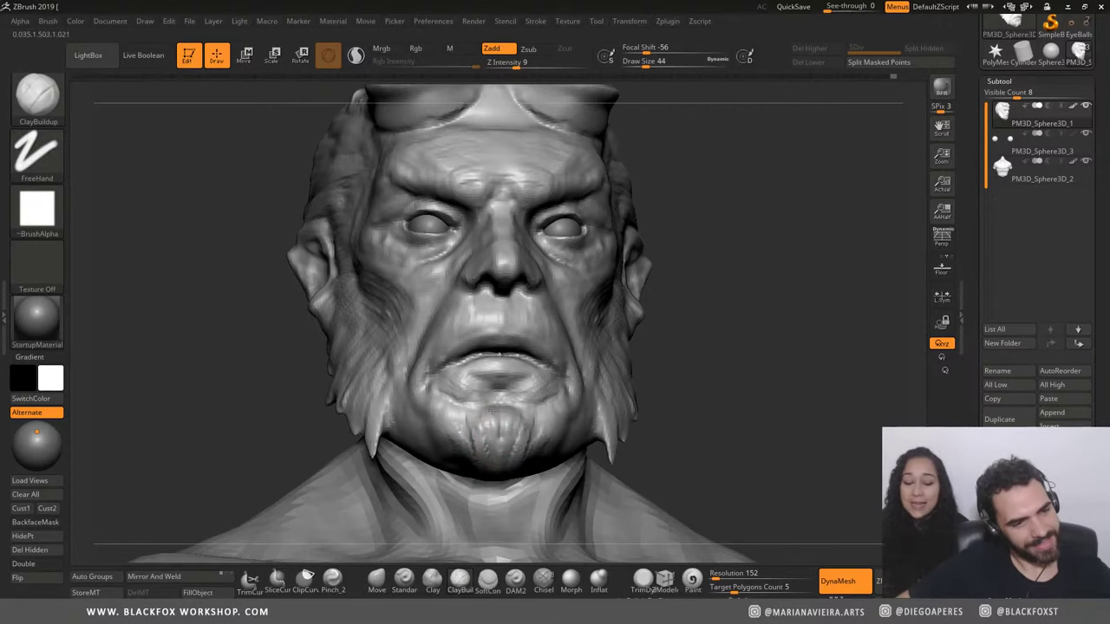
mouse_move(228, 329)
left_mouse_down()
mouse_move(238, 295)
mouse_move(214, 332)
mouse_move(233, 236)
mouse_move(508, 240)
left_mouse_up()
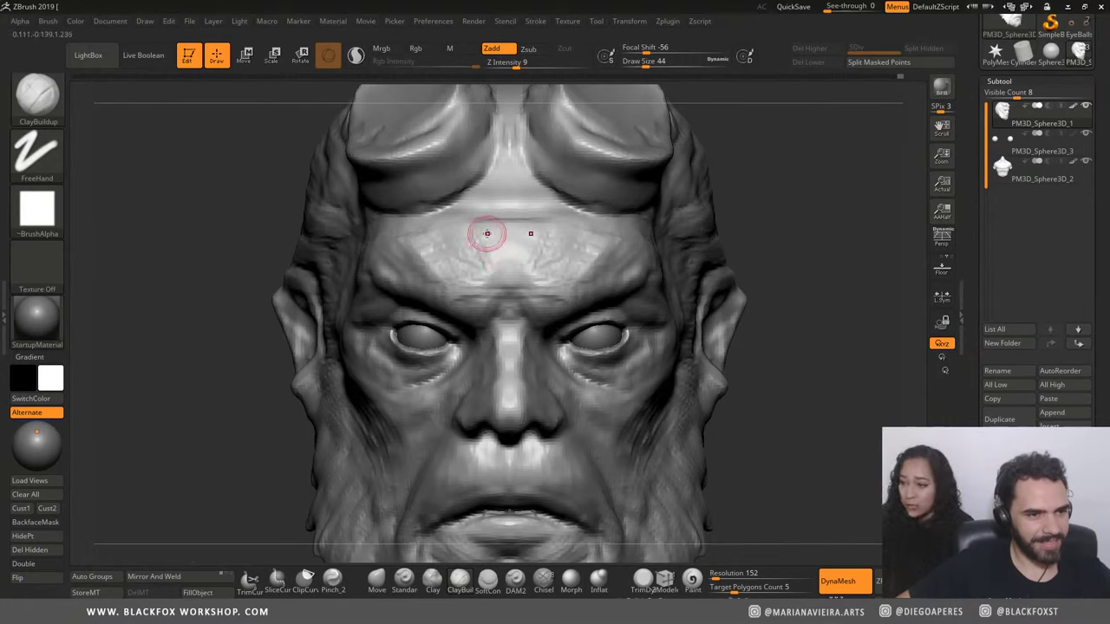
mouse_move(303, 178)
left_mouse_down()
mouse_move(307, 220)
mouse_move(347, 221)
left_mouse_up()
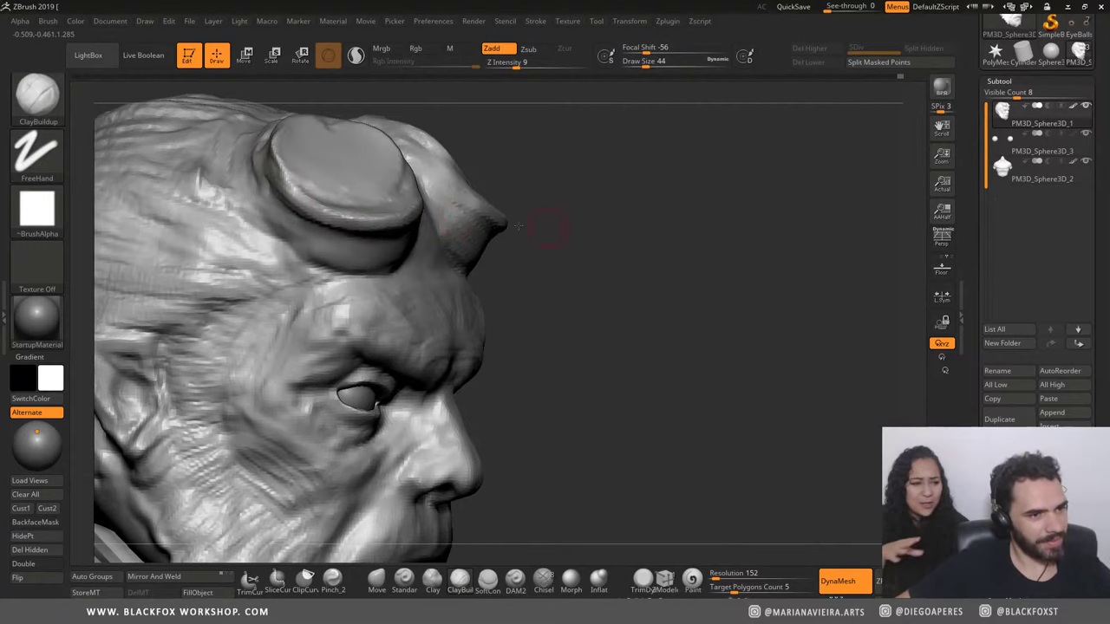
left_click_drag(517, 226, 460, 156)
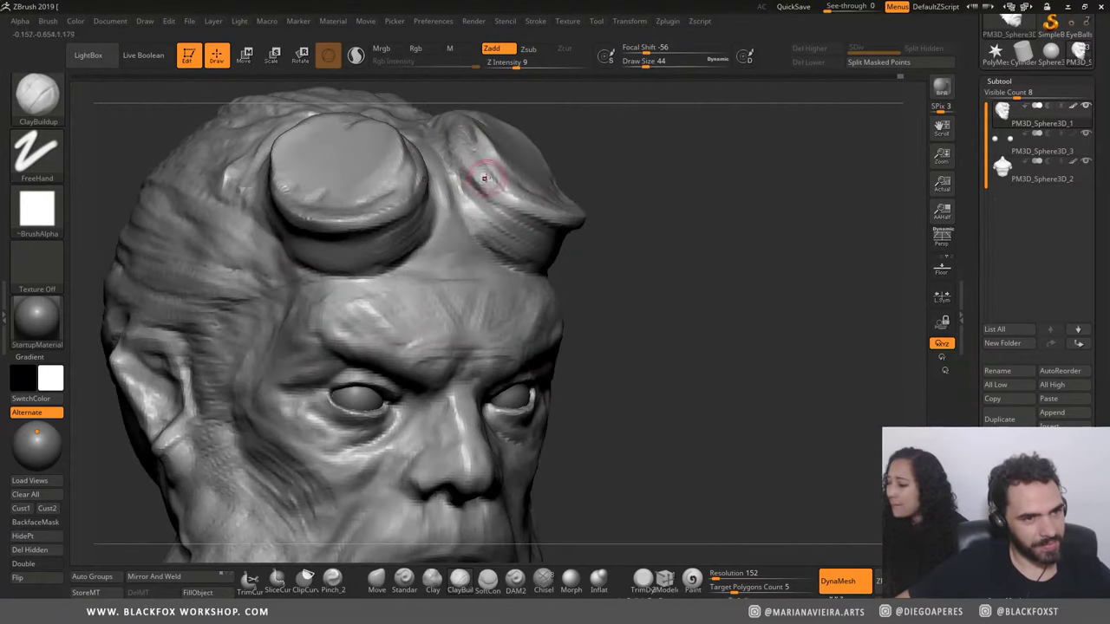
mouse_move(637, 196)
left_mouse_down()
mouse_move(516, 149)
mouse_move(572, 132)
mouse_move(573, 185)
left_mouse_up()
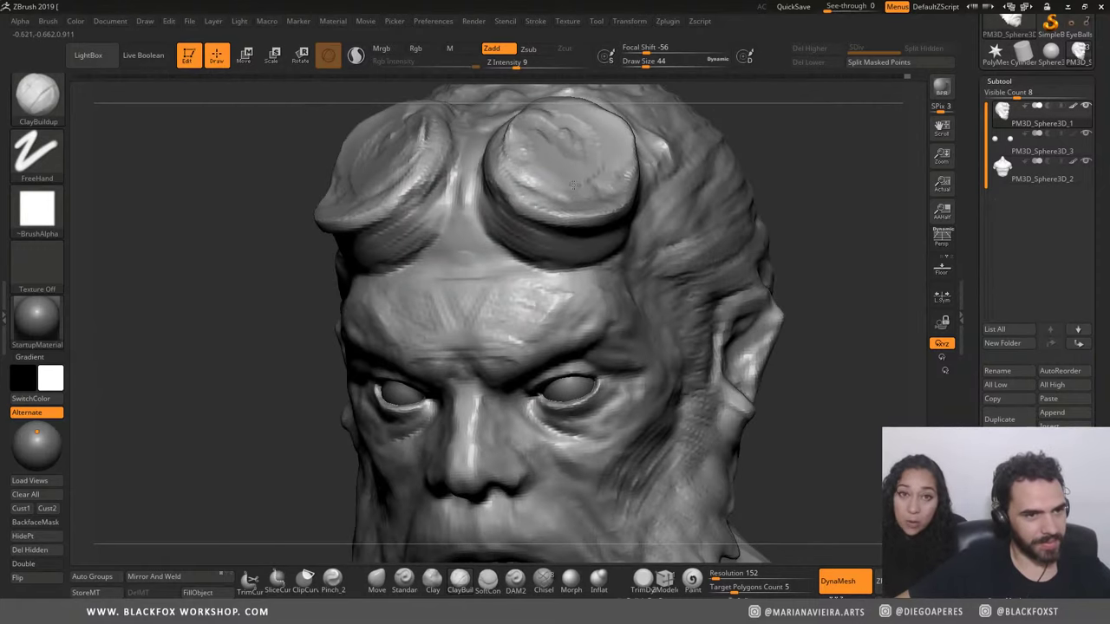
mouse_move(272, 198)
left_mouse_down()
mouse_move(188, 251)
mouse_move(181, 212)
mouse_move(156, 345)
mouse_move(236, 338)
left_mouse_up()
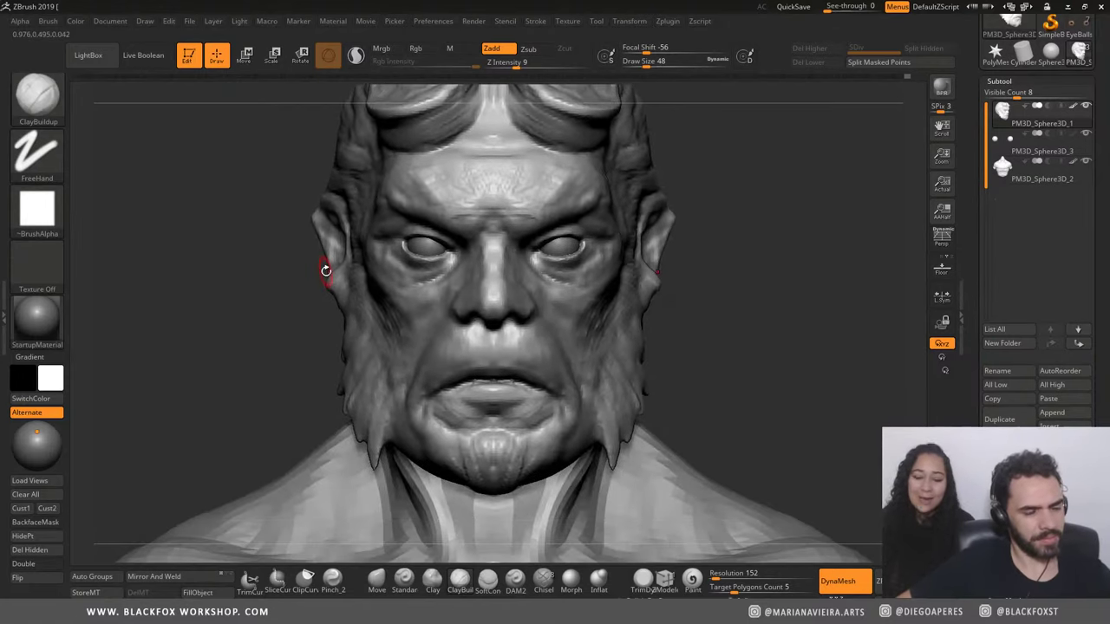
Step: Select DAM2 at size 36 and place a faint carved mark on the forehead
left_click(515, 580)
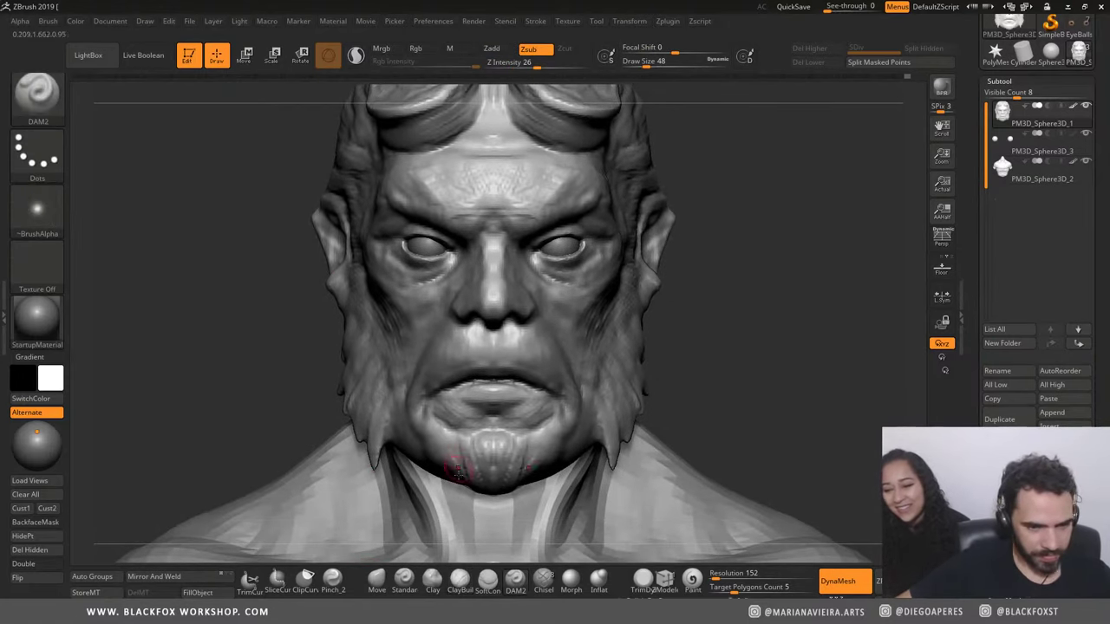
key("bracketleft")
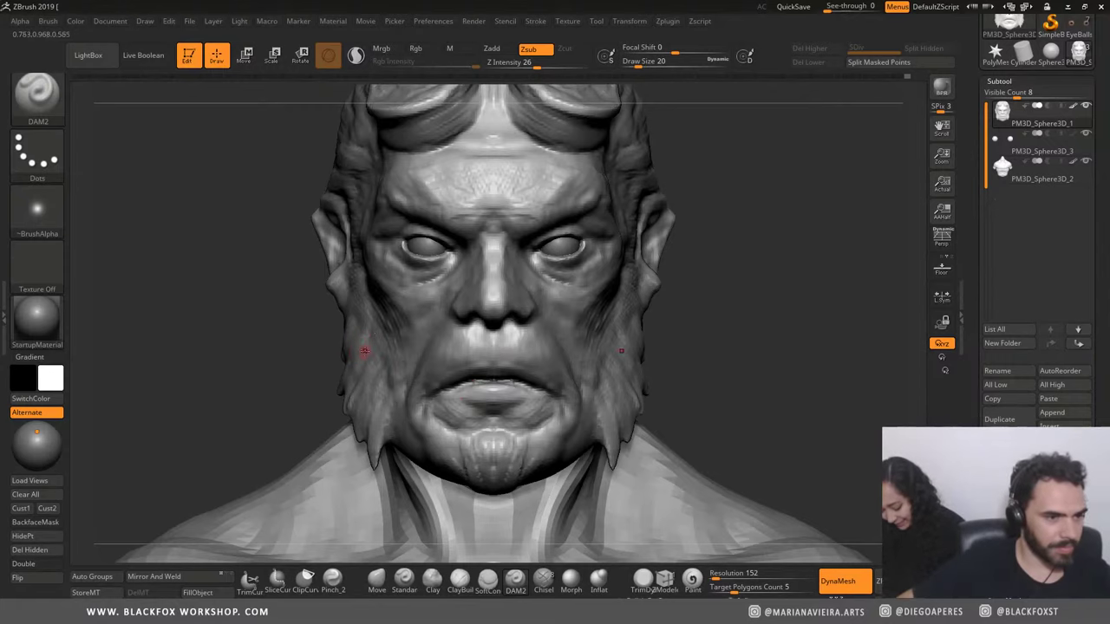
left_click_drag(318, 349, 318, 359)
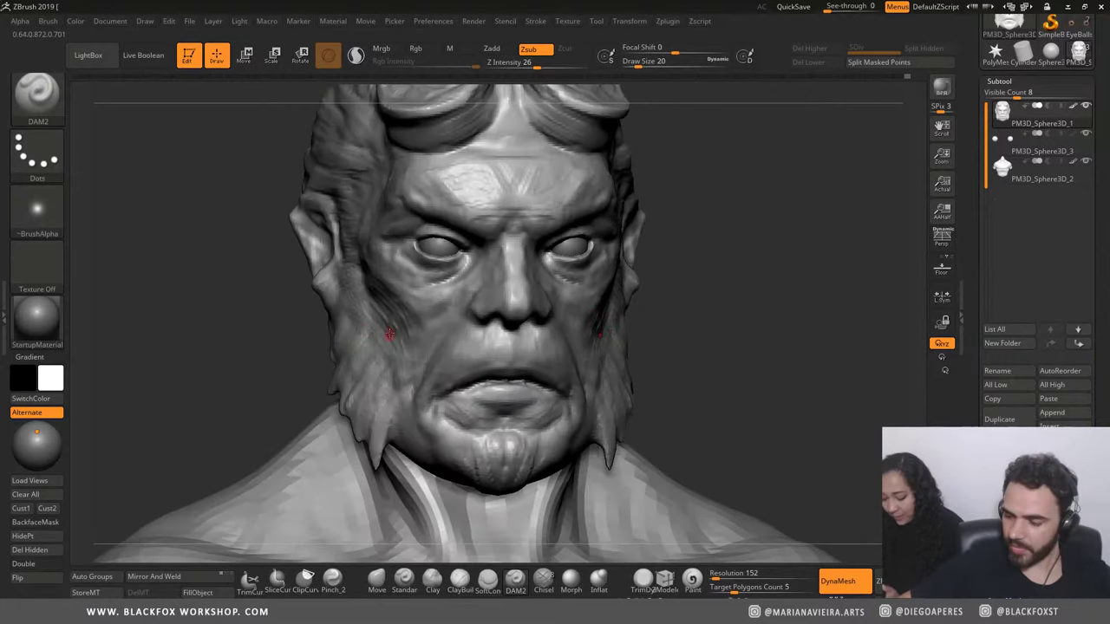
key("ctrl")
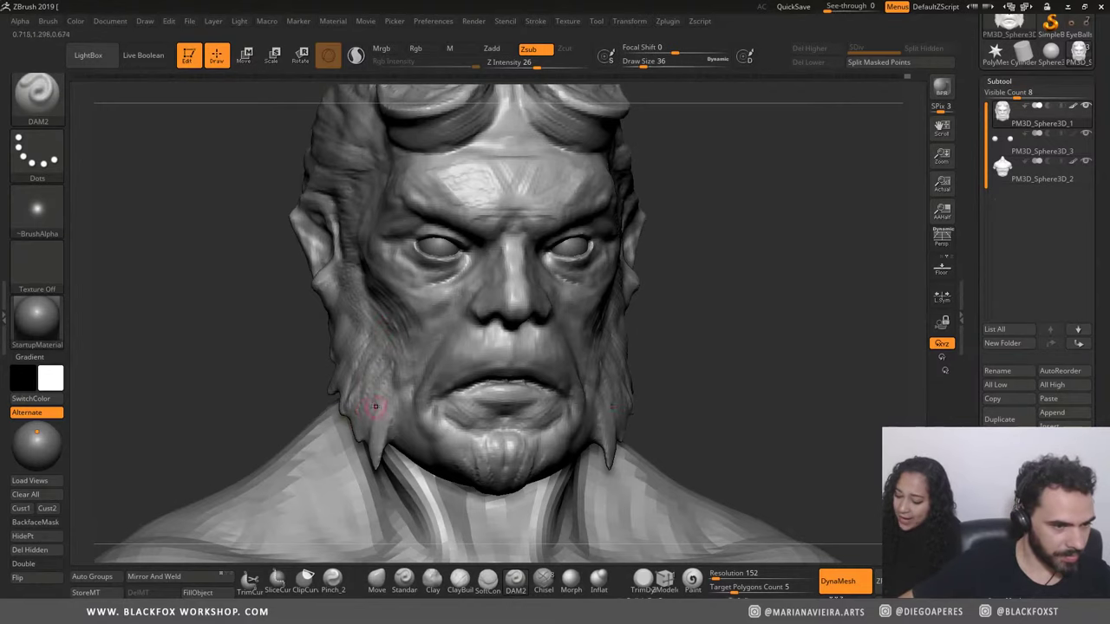
left_click_drag(226, 367, 190, 330, "shift")
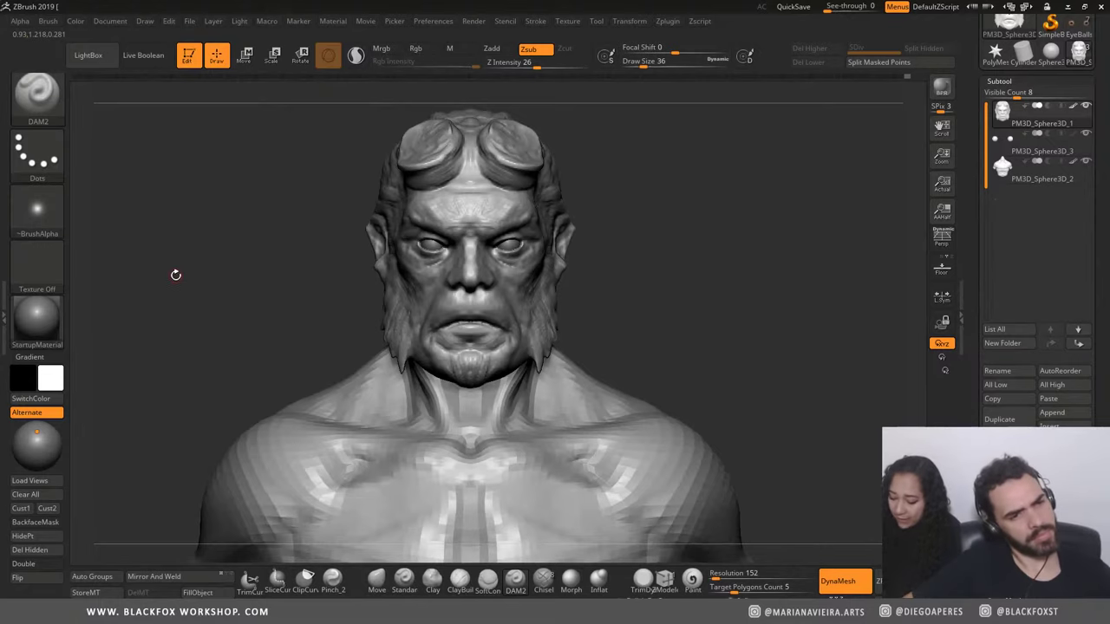
mouse_move(161, 265)
left_mouse_down()
mouse_move(182, 273)
mouse_move(170, 288)
mouse_move(181, 287)
left_mouse_up()
mouse_move(220, 213)
left_mouse_down()
mouse_move(239, 282)
mouse_move(238, 248)
mouse_move(367, 458)
left_mouse_up()
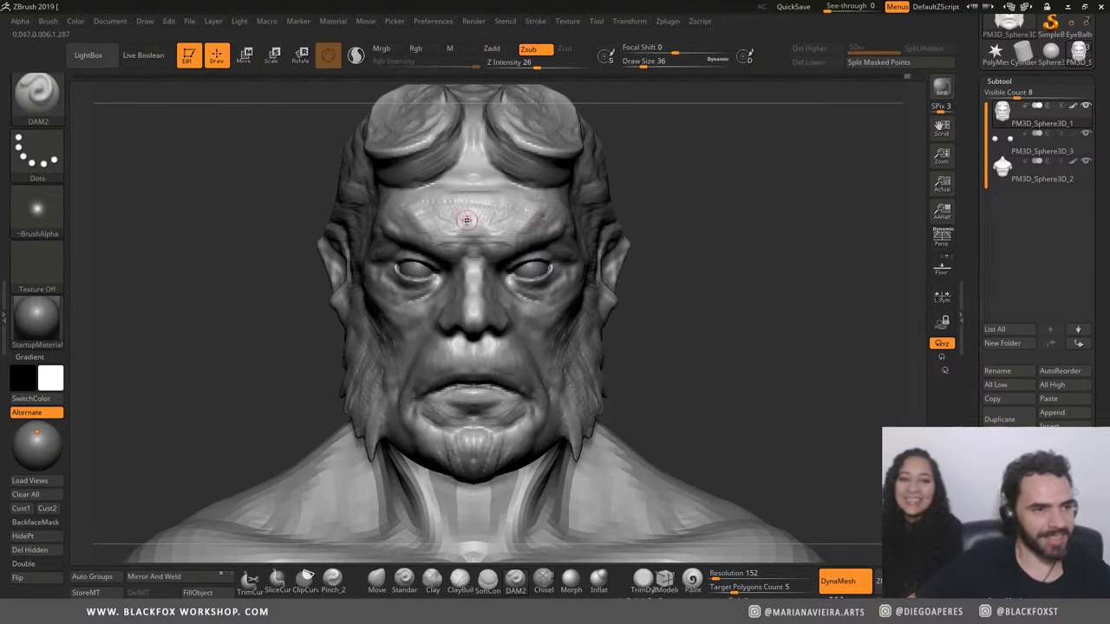
Step: Carve a long DAM2 wrinkle across the forehead above the brows and smooth its ends
key("shift")
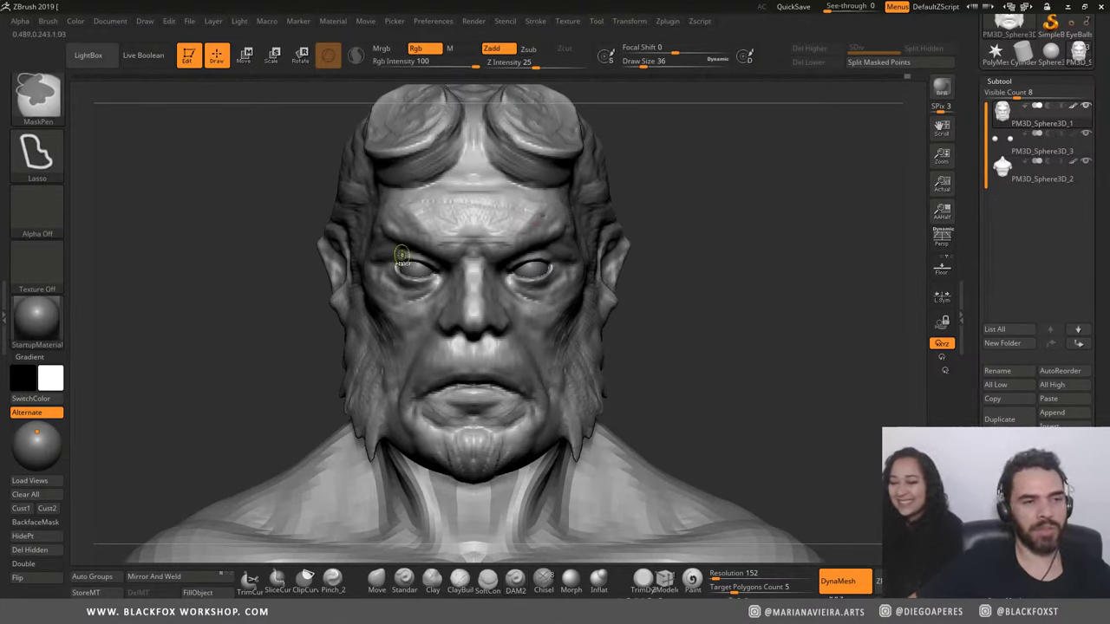
key("shift")
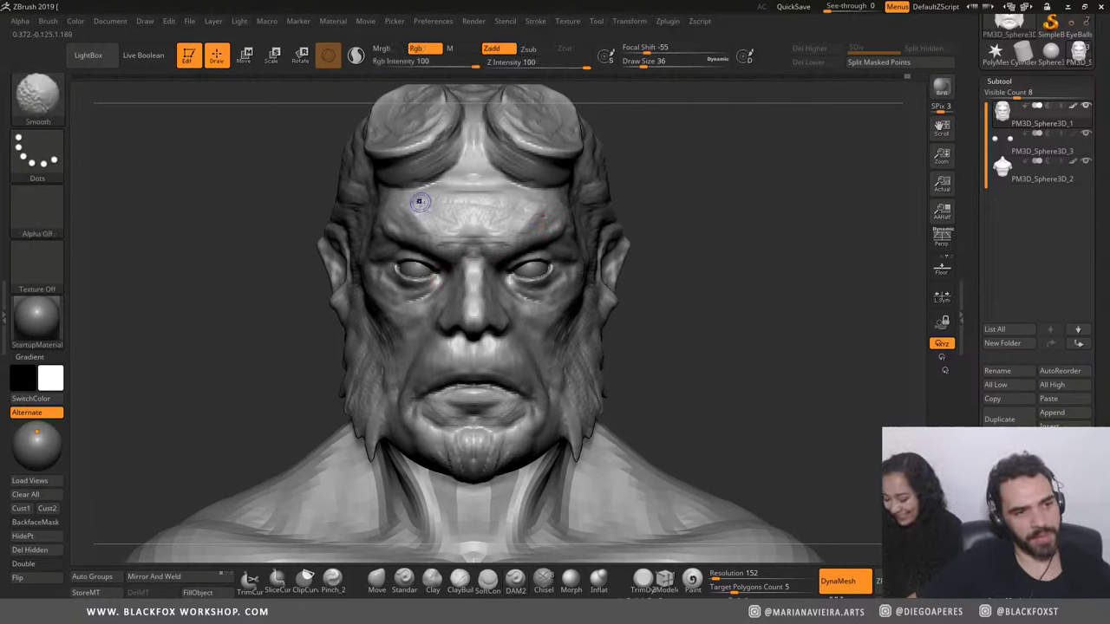
key("shift")
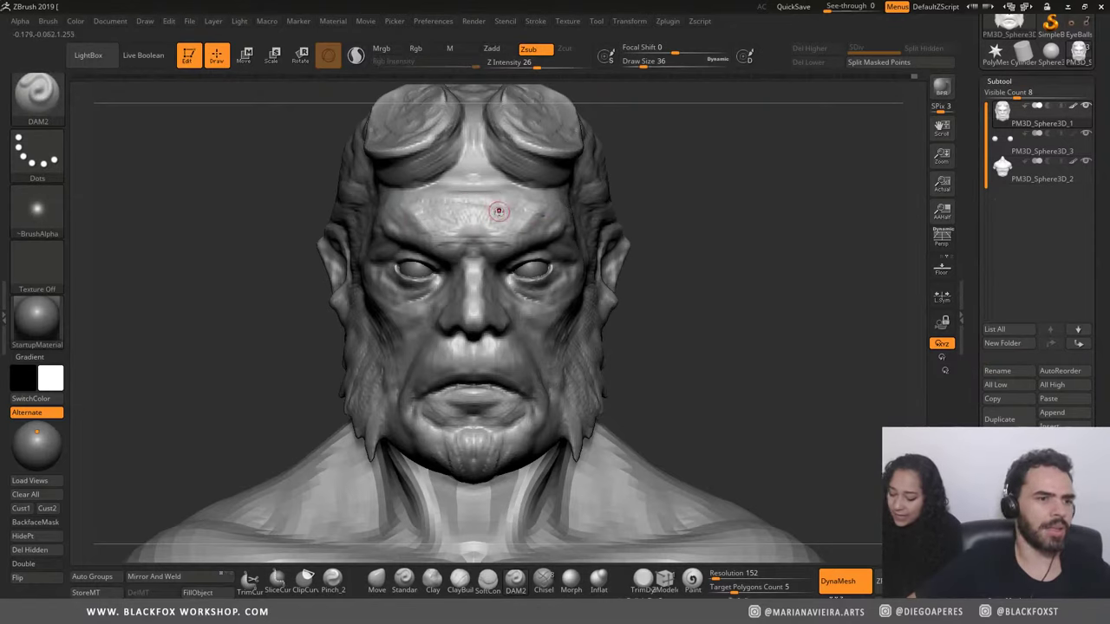
left_click_drag(265, 169, 276, 206, "alt")
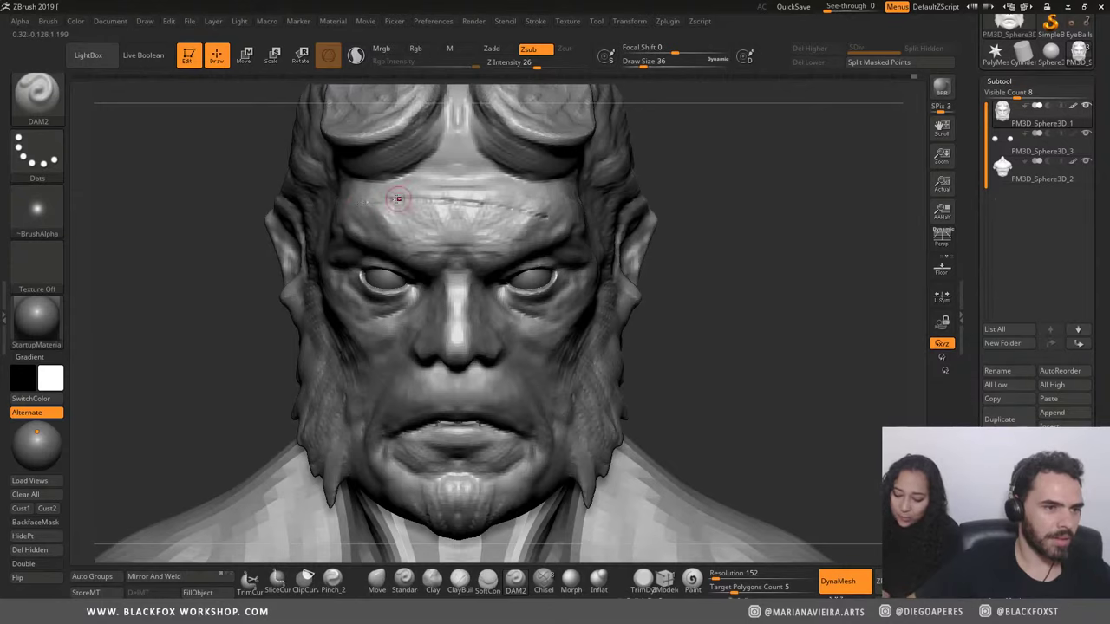
left_click_drag(364, 204, 514, 208, "shift")
left_click_drag(731, 248, 694, 251)
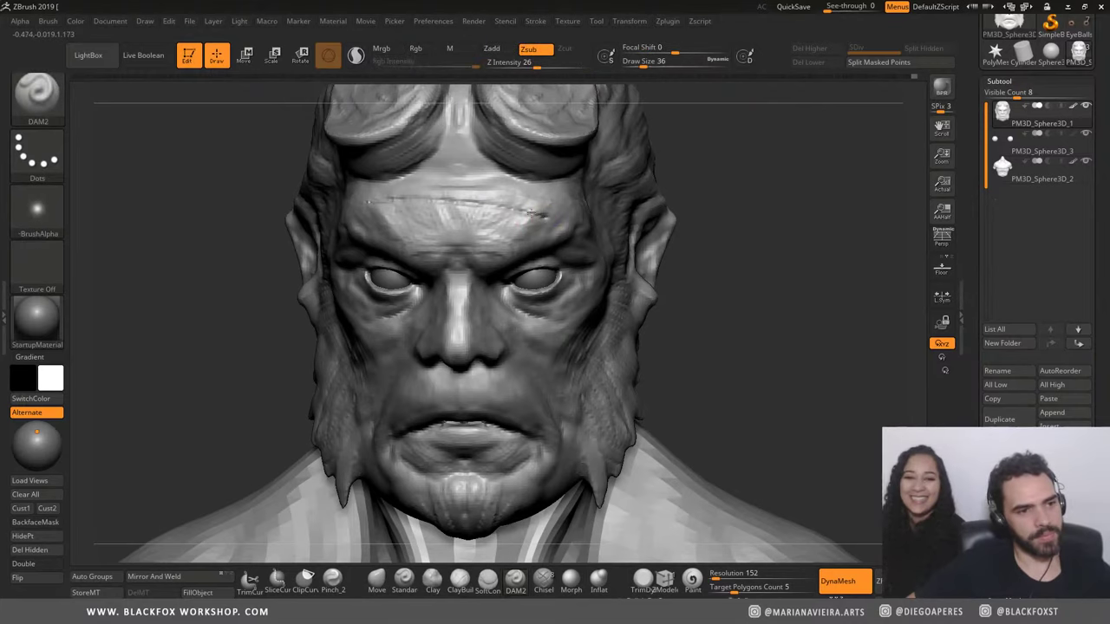
left_click_drag(521, 217, 550, 228, "shift")
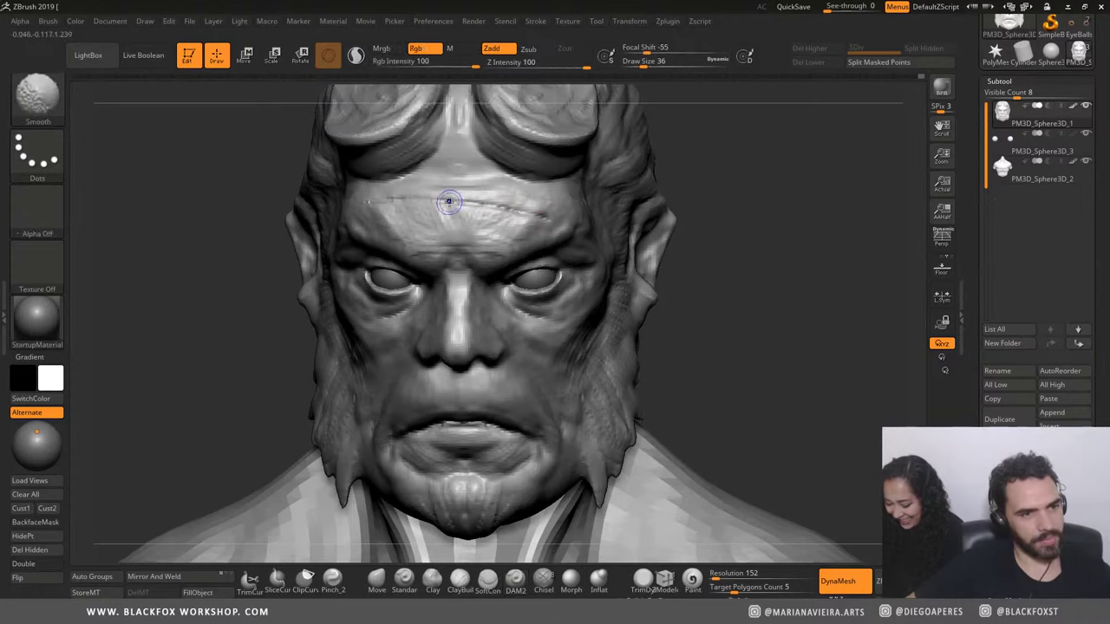
left_click_drag(149, 186, 486, 188, "shift")
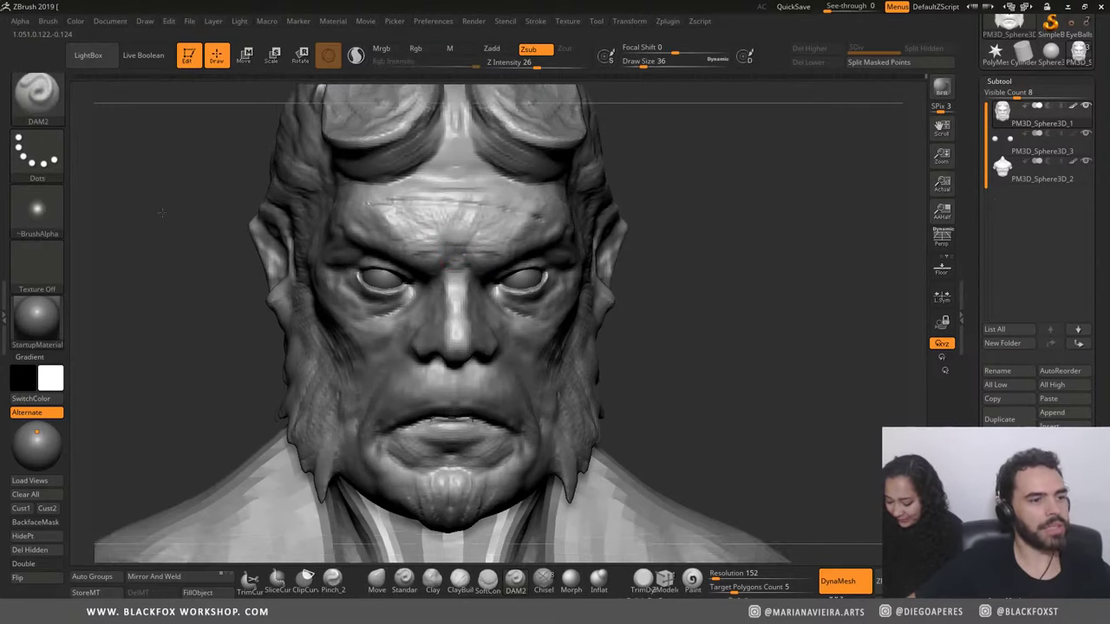
left_click_drag(261, 209, 151, 215, "alt")
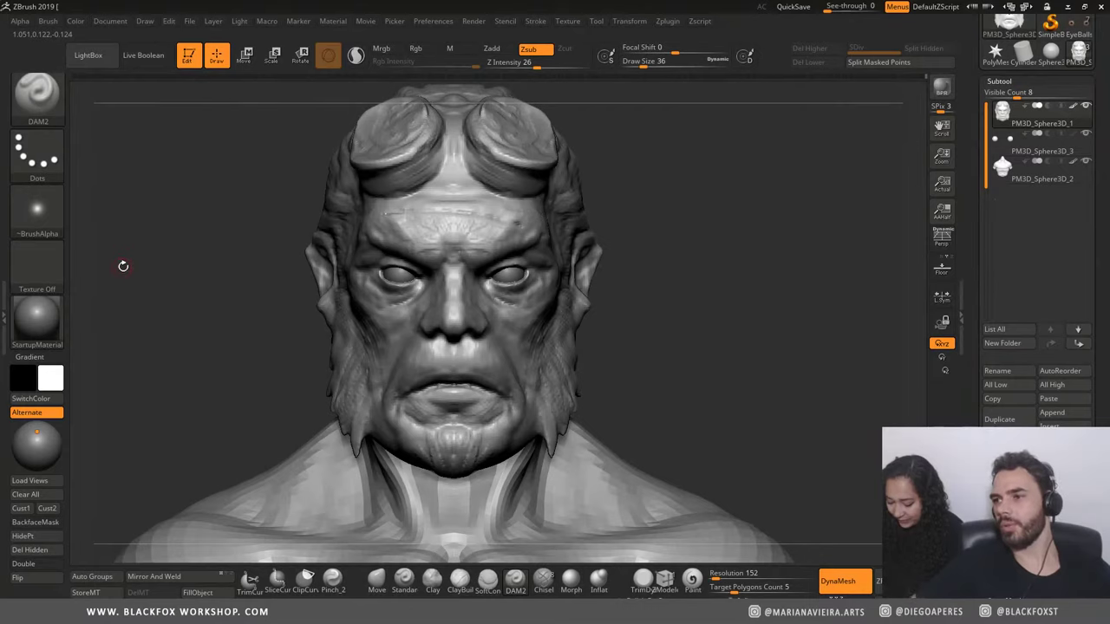
left_click_drag(128, 272, 211, 266, "alt")
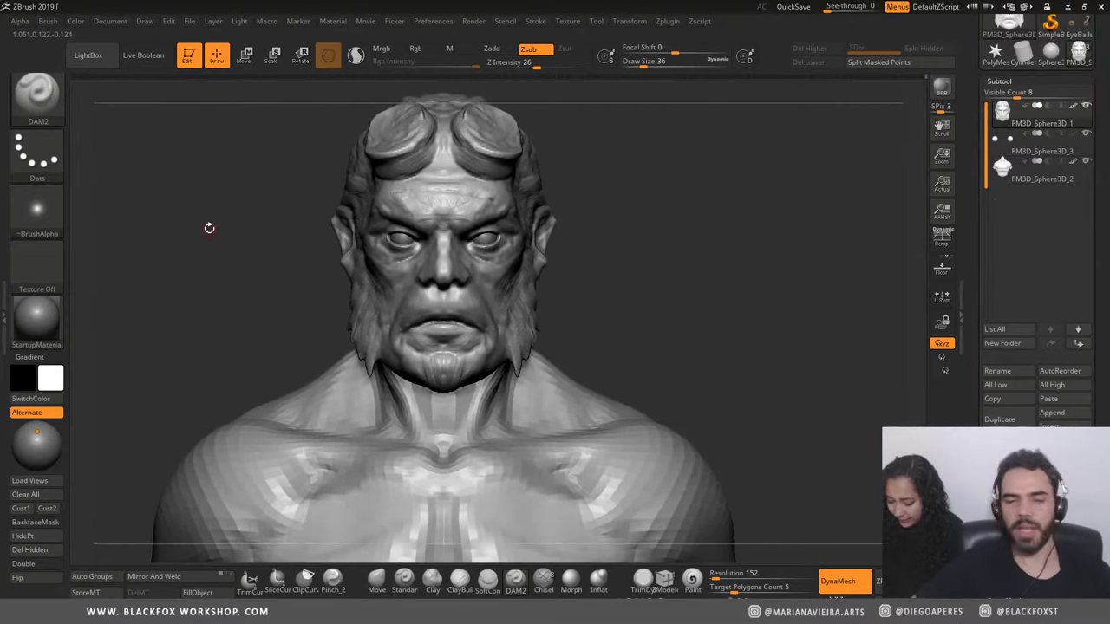
left_click_drag(209, 228, 206, 265, "alt")
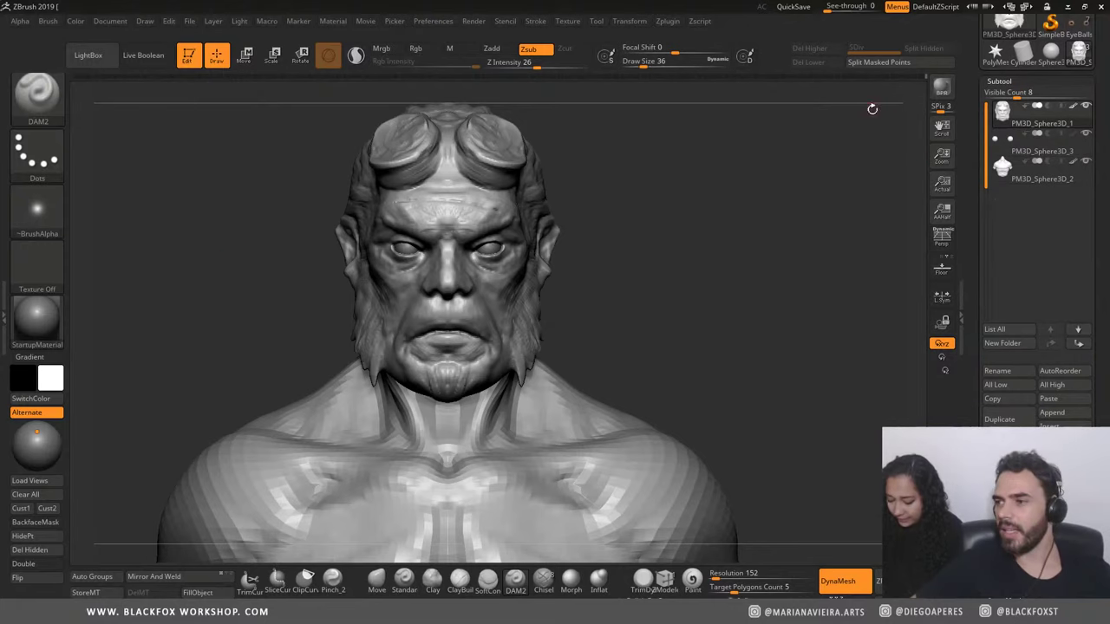
mouse_move(228, 214)
left_mouse_down("alt")
mouse_move(247, 255)
mouse_move(222, 267)
left_mouse_up("alt")
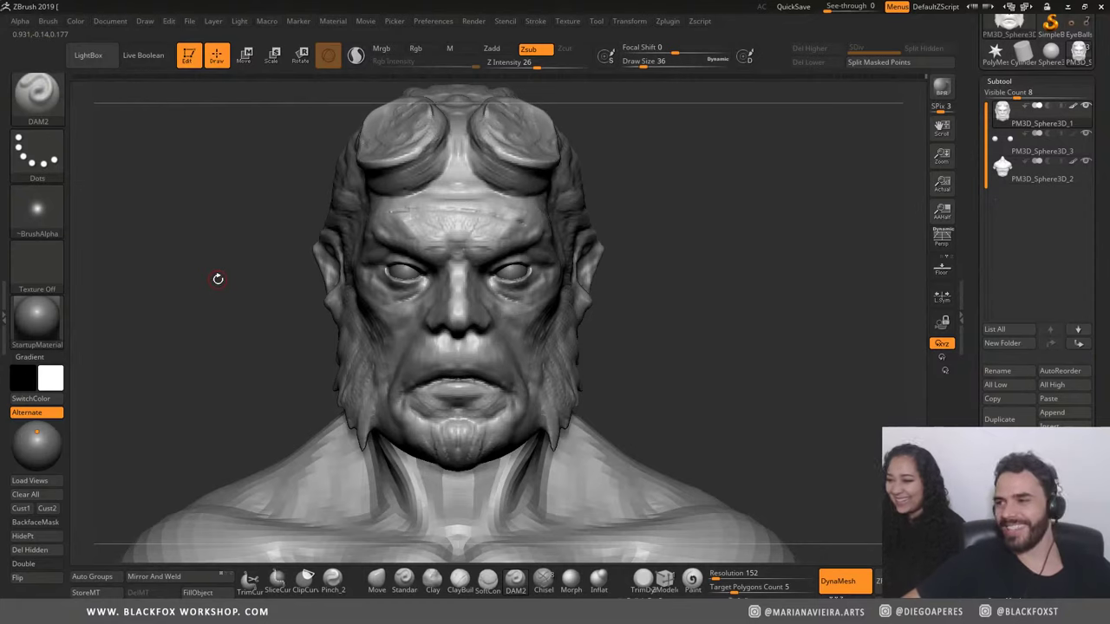
left_click_drag(208, 291, 199, 297)
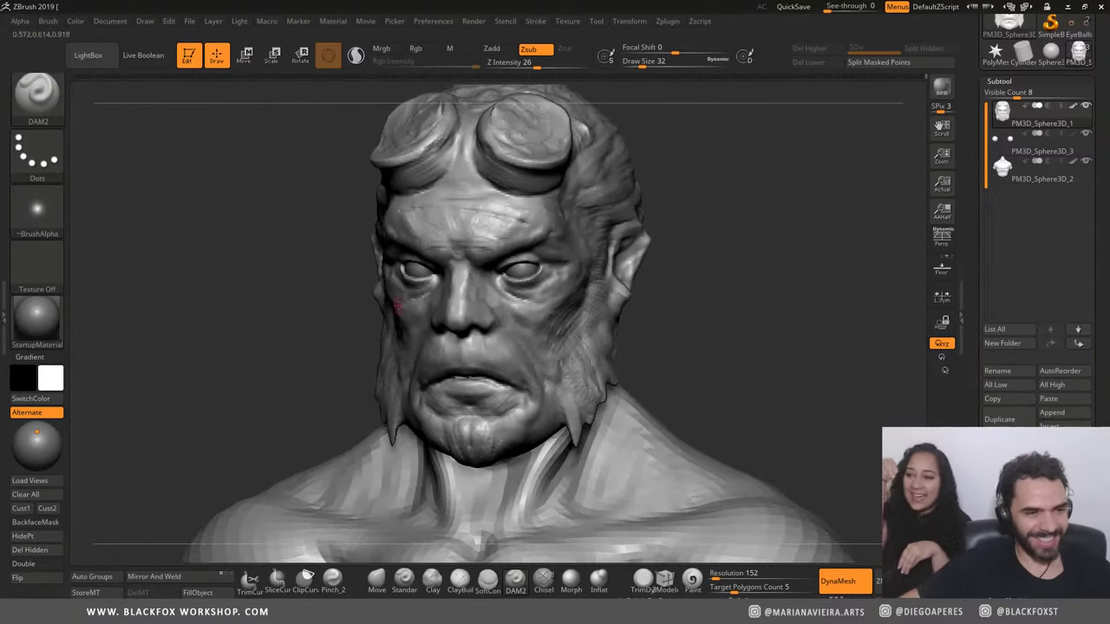
key("bracketright")
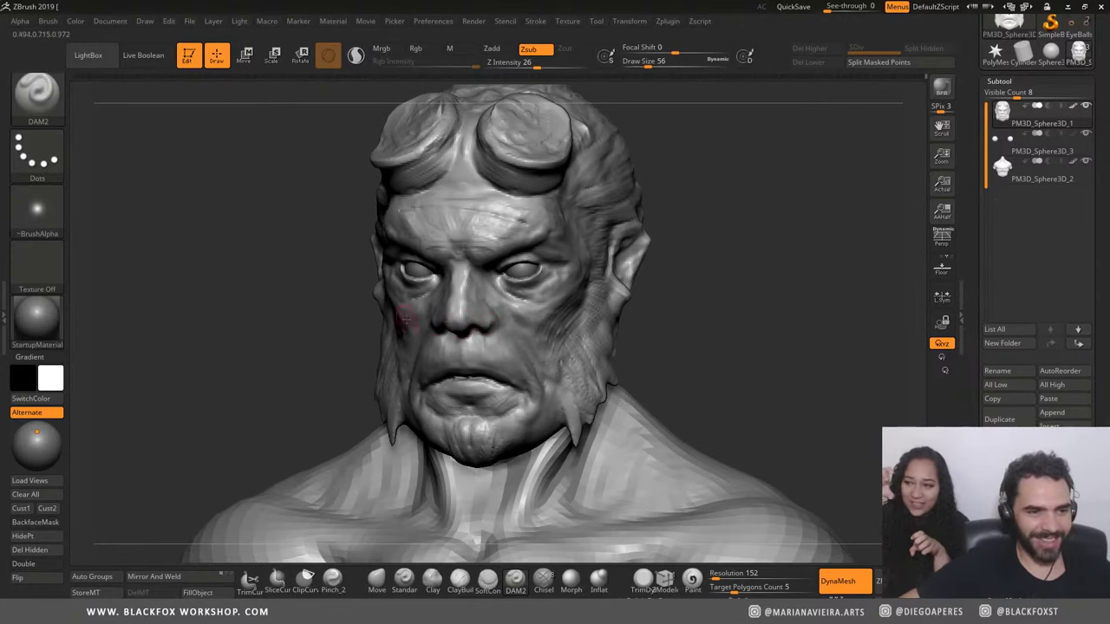
key("bracketright")
left_click_drag(273, 334, 279, 338, "shift")
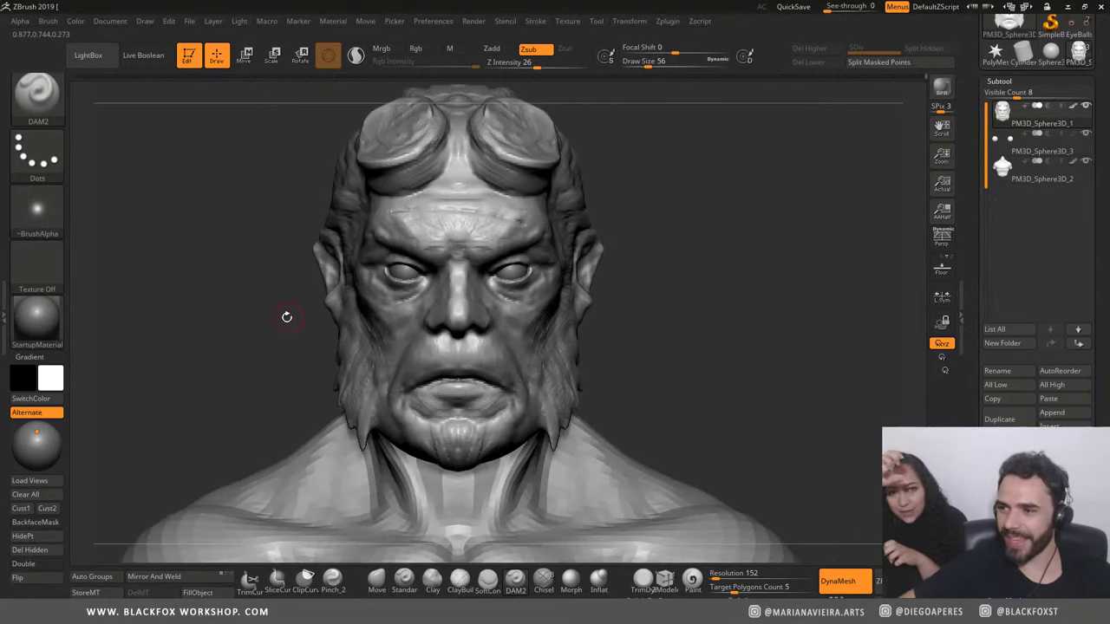
mouse_move(270, 292)
left_mouse_down()
mouse_move(221, 330)
mouse_move(236, 314)
mouse_move(241, 324)
left_mouse_up()
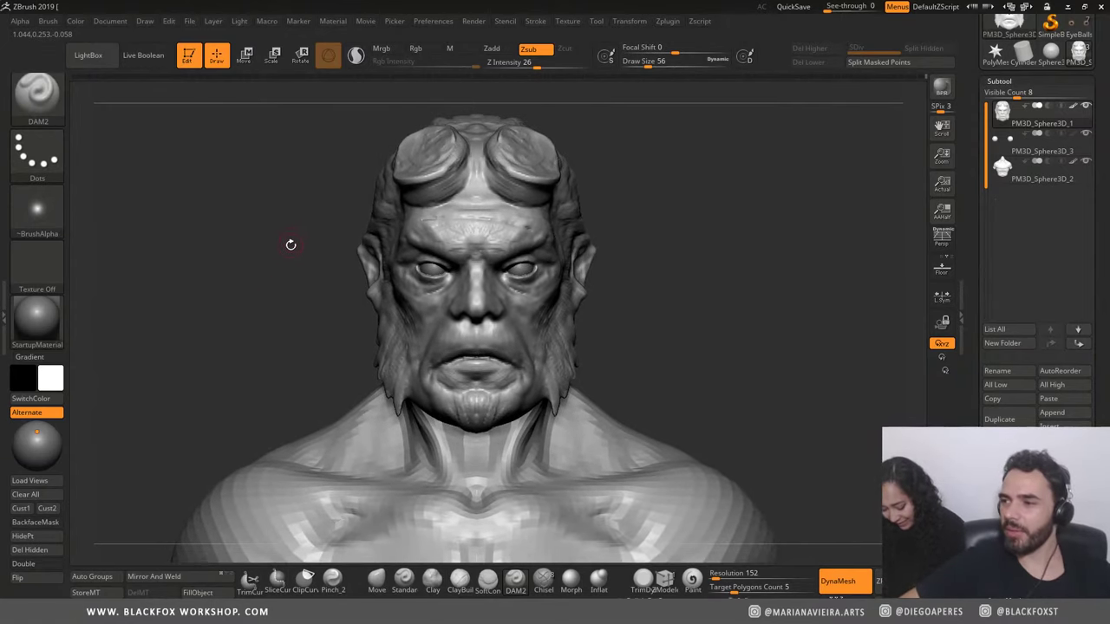
mouse_move(301, 248)
left_mouse_down()
mouse_move(260, 282)
mouse_move(250, 316)
mouse_move(304, 285)
left_mouse_up()
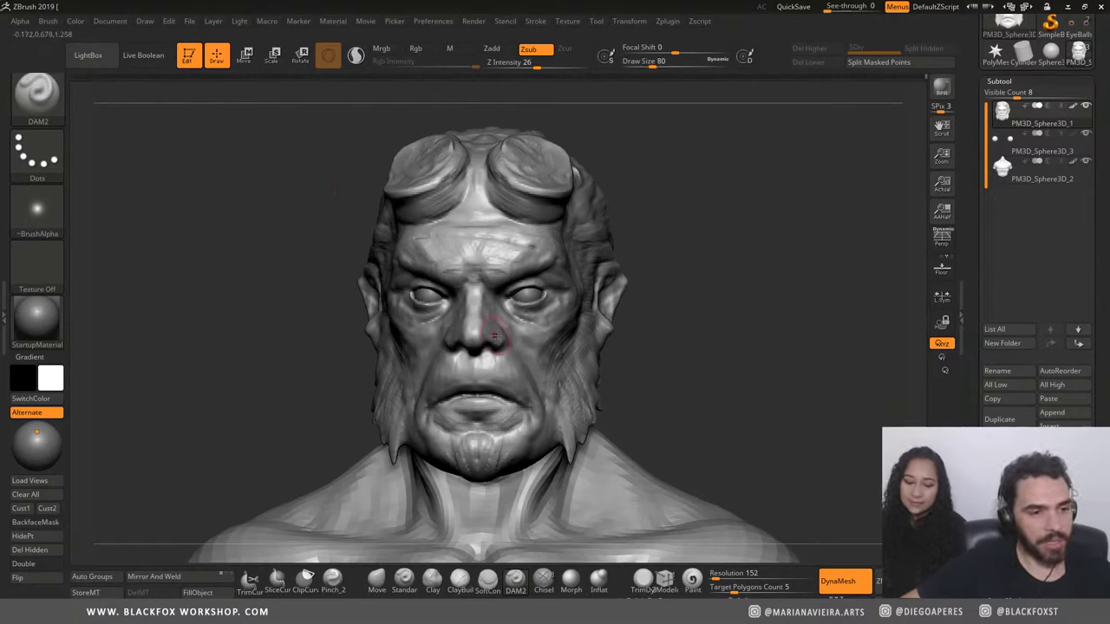
mouse_move(304, 321)
left_mouse_down()
mouse_move(257, 311)
mouse_move(286, 338)
left_mouse_up()
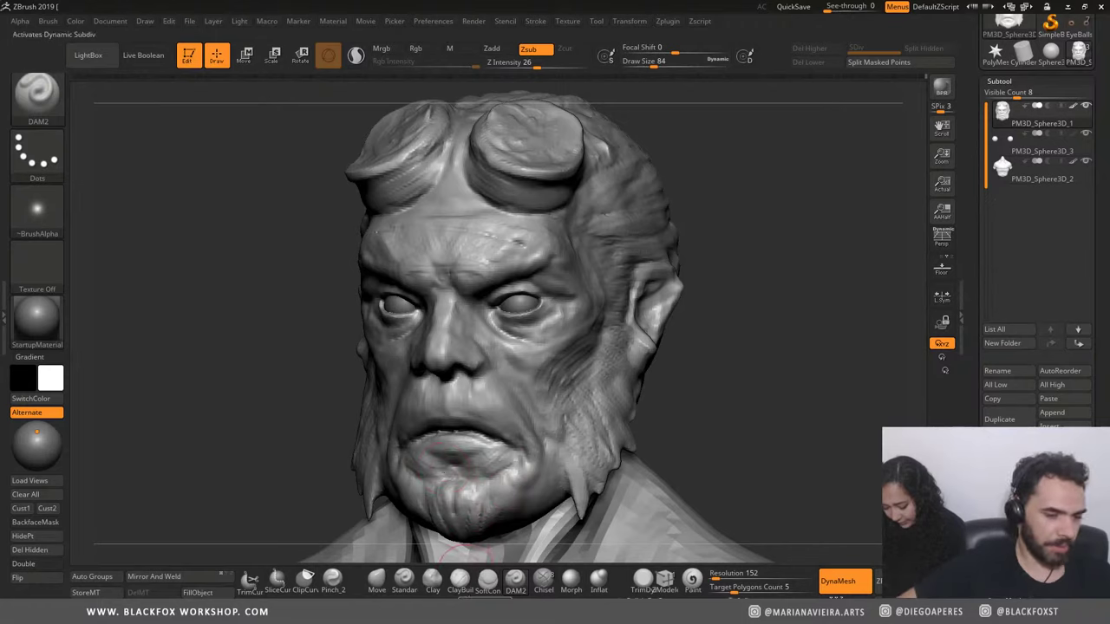
Step: Switch to ClayBuildup and orbit the head through front and angled views
left_click(459, 580)
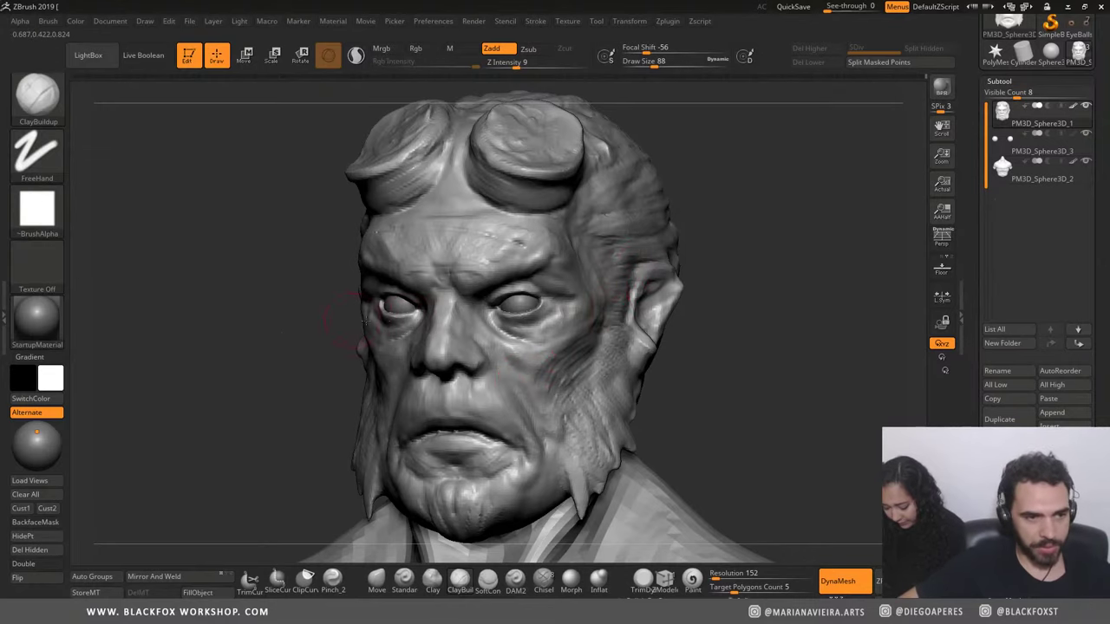
mouse_move(282, 337)
left_mouse_down()
mouse_move(630, 327)
mouse_move(728, 350)
mouse_move(721, 324)
mouse_move(727, 354)
left_mouse_up()
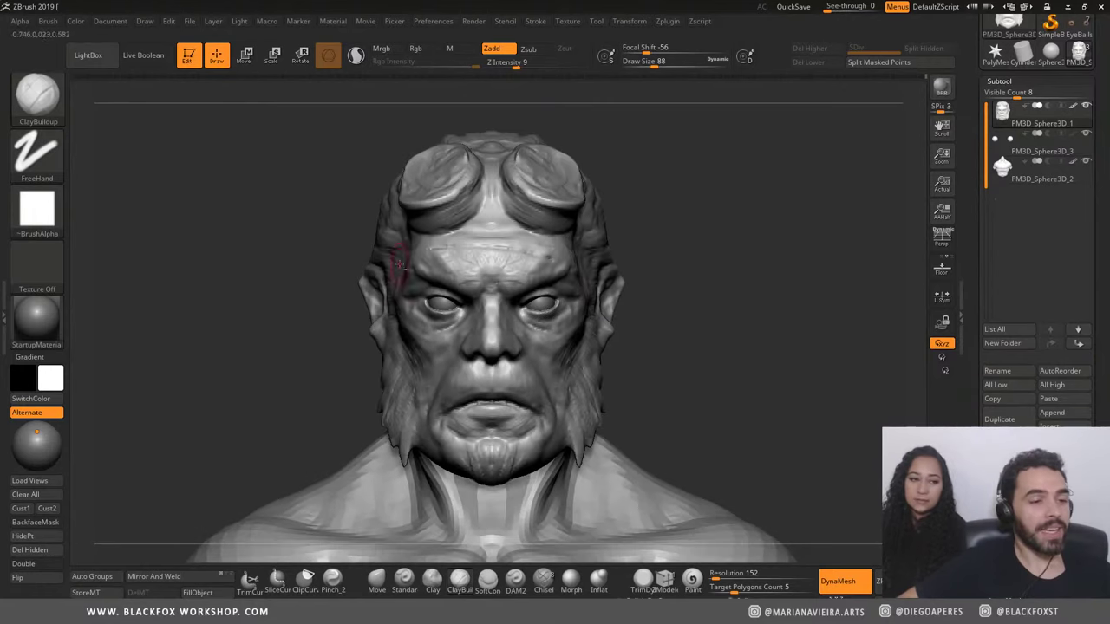
left_click_drag(396, 240, 260, 236)
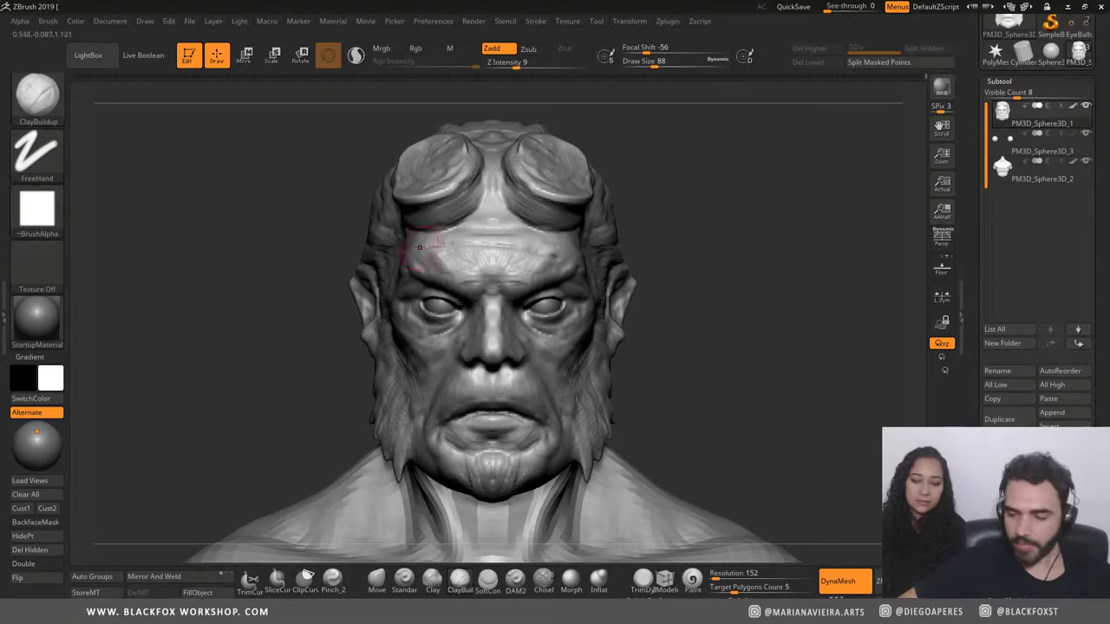
left_click_drag(310, 225, 220, 245)
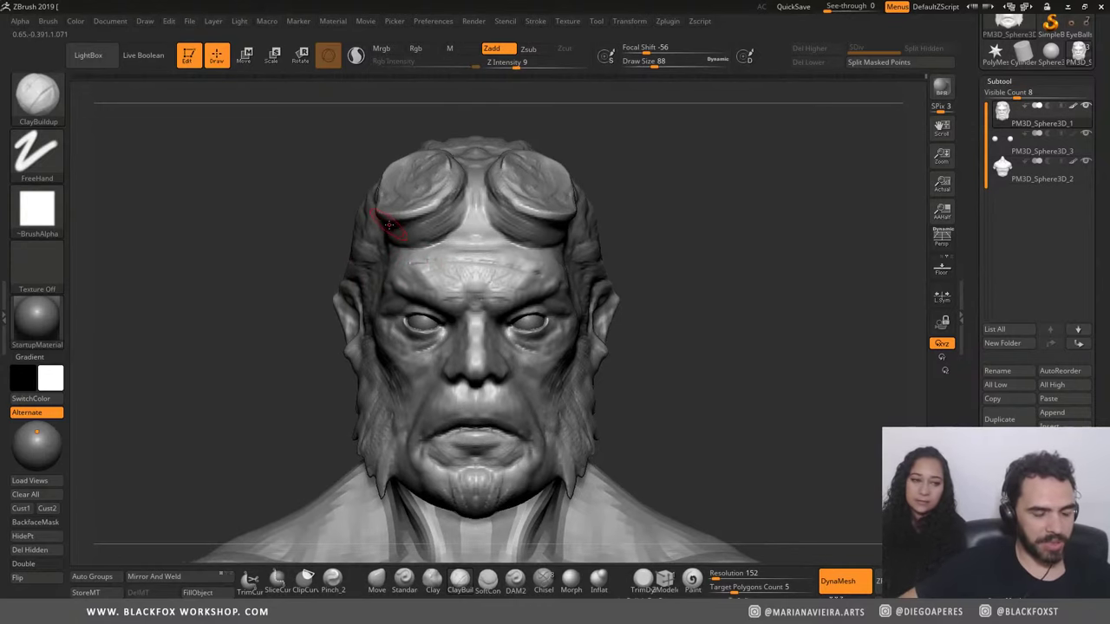
left_click_drag(219, 193, 203, 211)
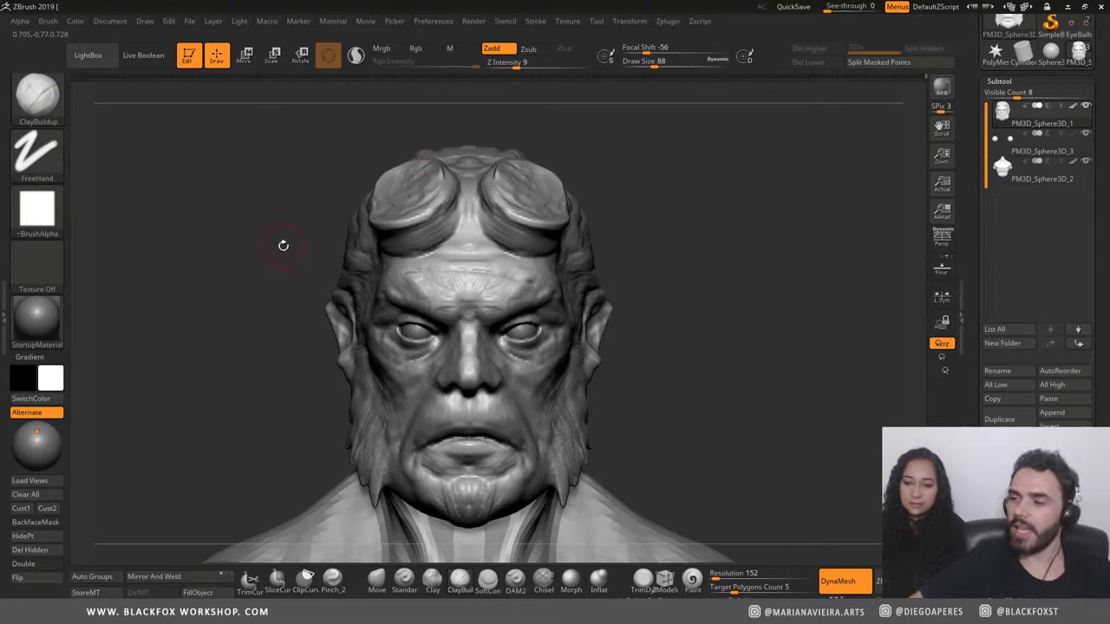
key("shift")
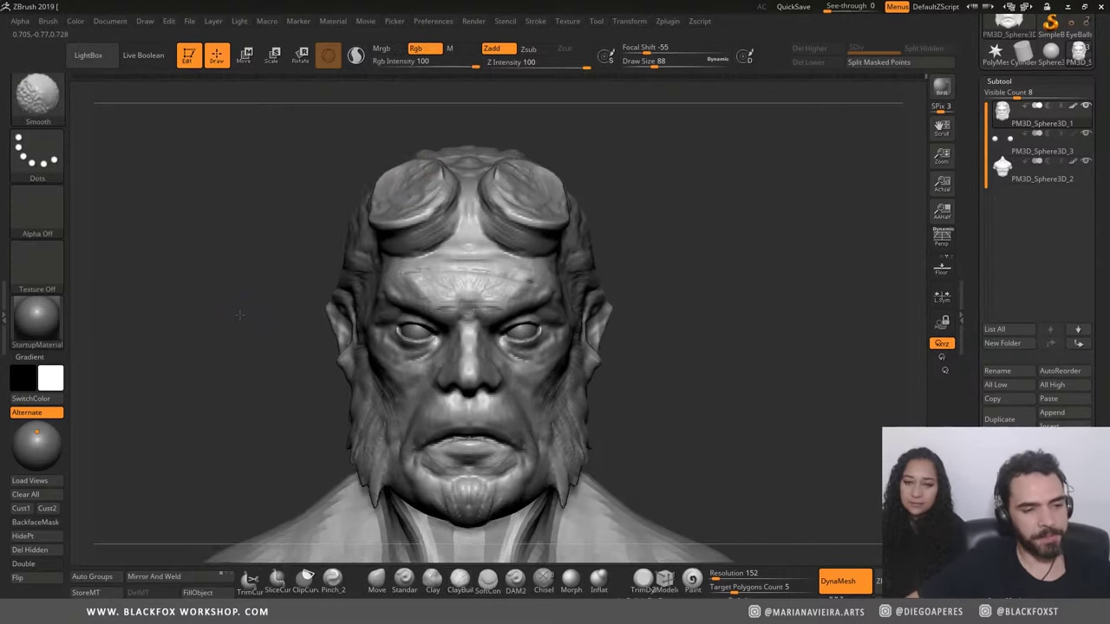
left_click_drag(241, 315, 244, 334, "shift")
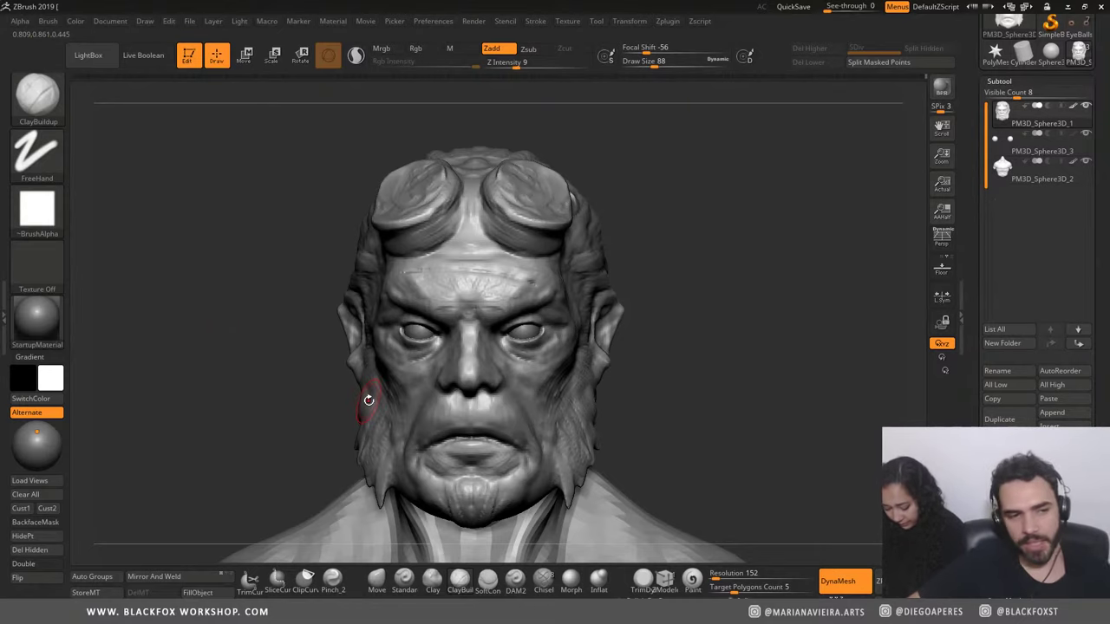
left_click_drag(251, 300, 275, 313)
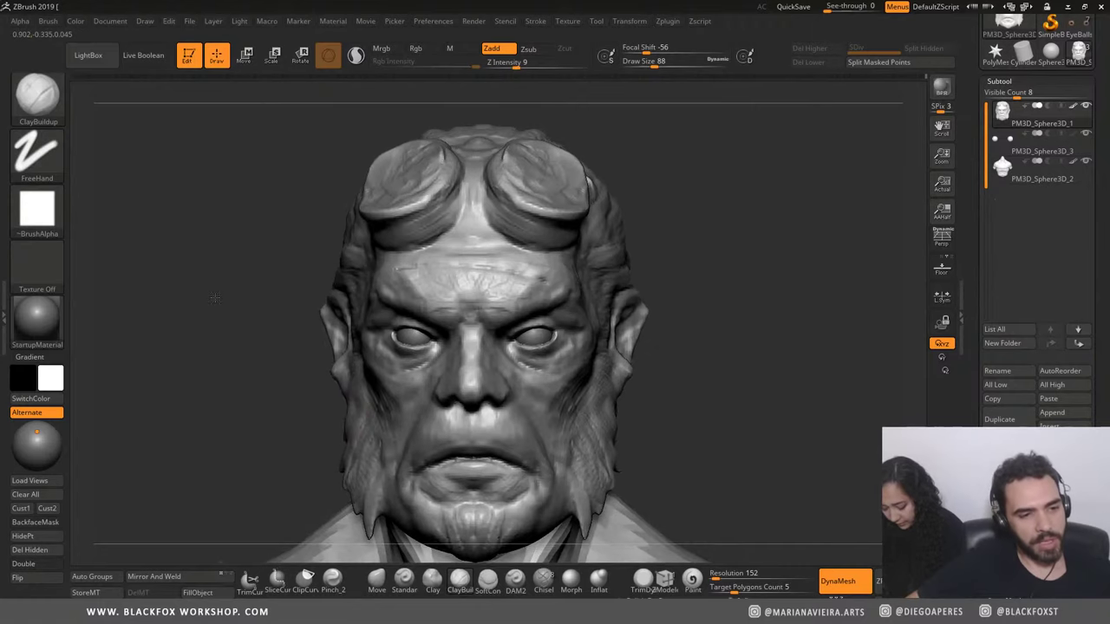
left_click_drag(741, 400, 586, 410)
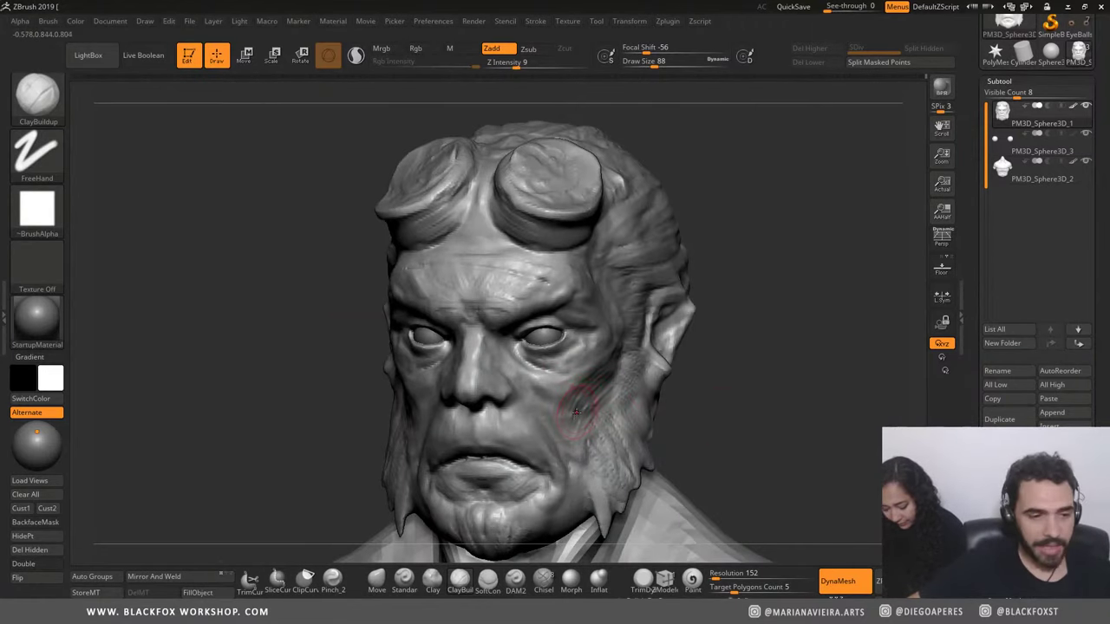
Step: Set ClayBuildup to draw size 64 and turn the head to a side profile
key("b")
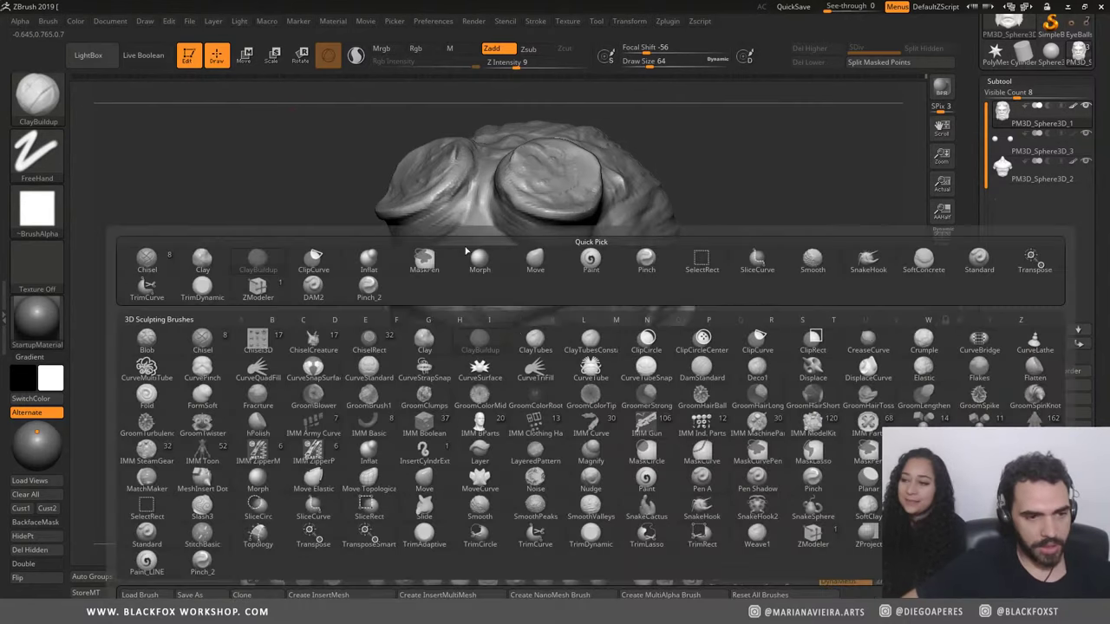
key("Escape")
left_click_drag(283, 278, 560, 403)
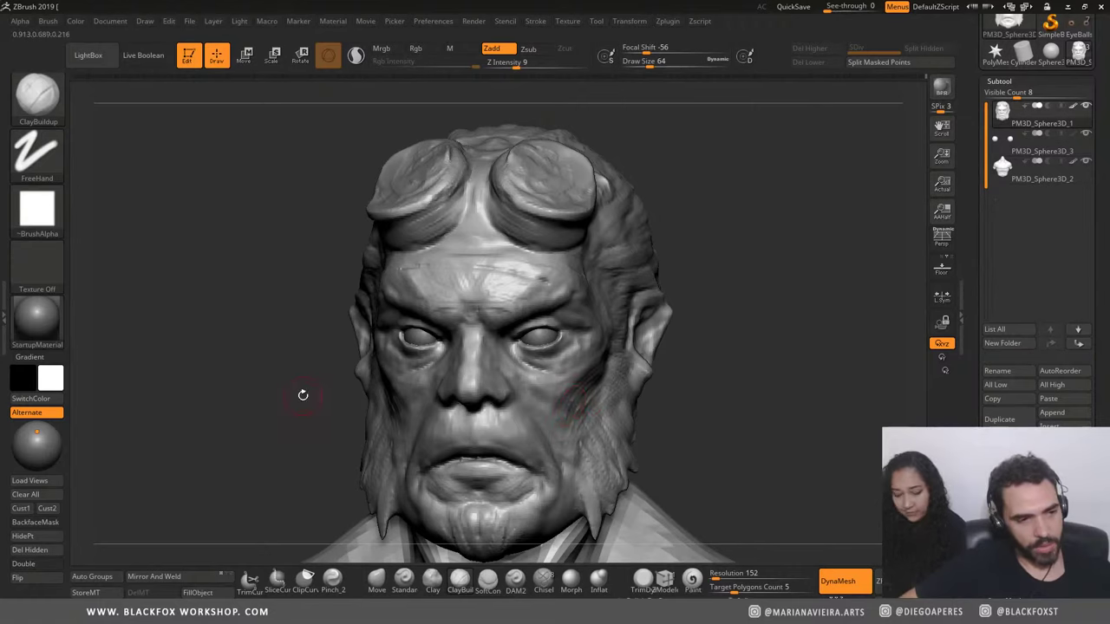
left_click_drag(302, 396, 375, 356)
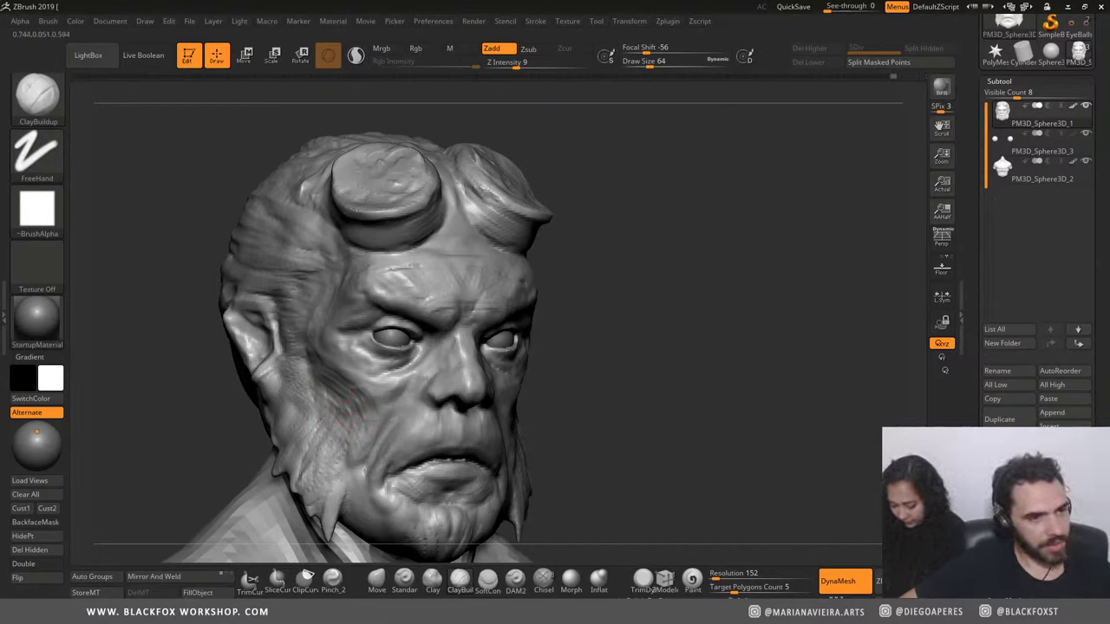
left_click_drag(174, 410, 244, 375)
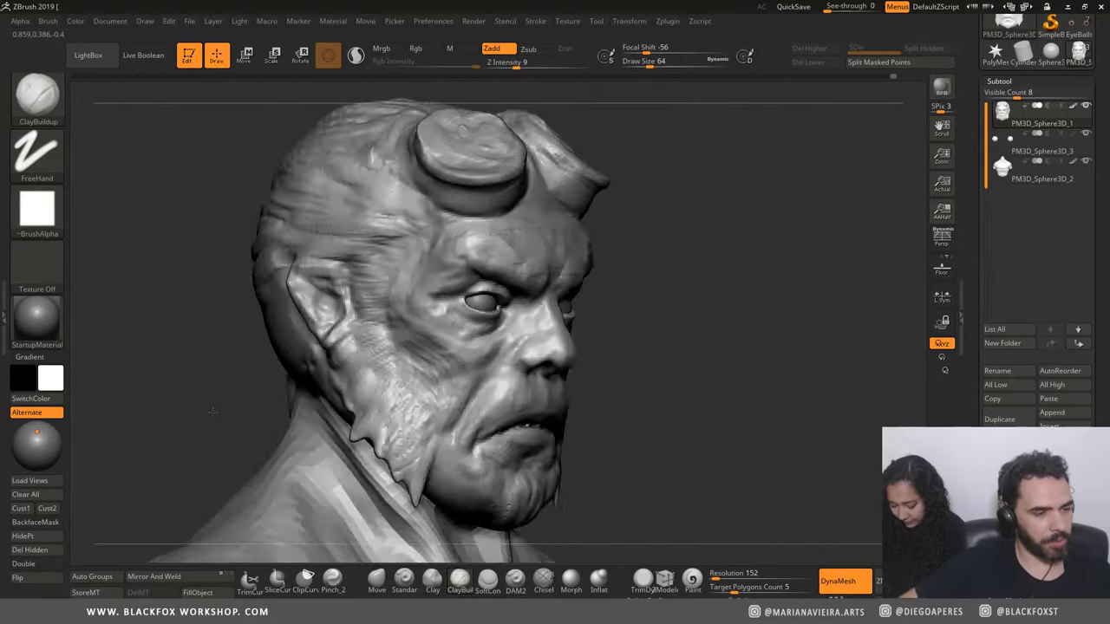
left_click_drag(169, 373, 573, 300)
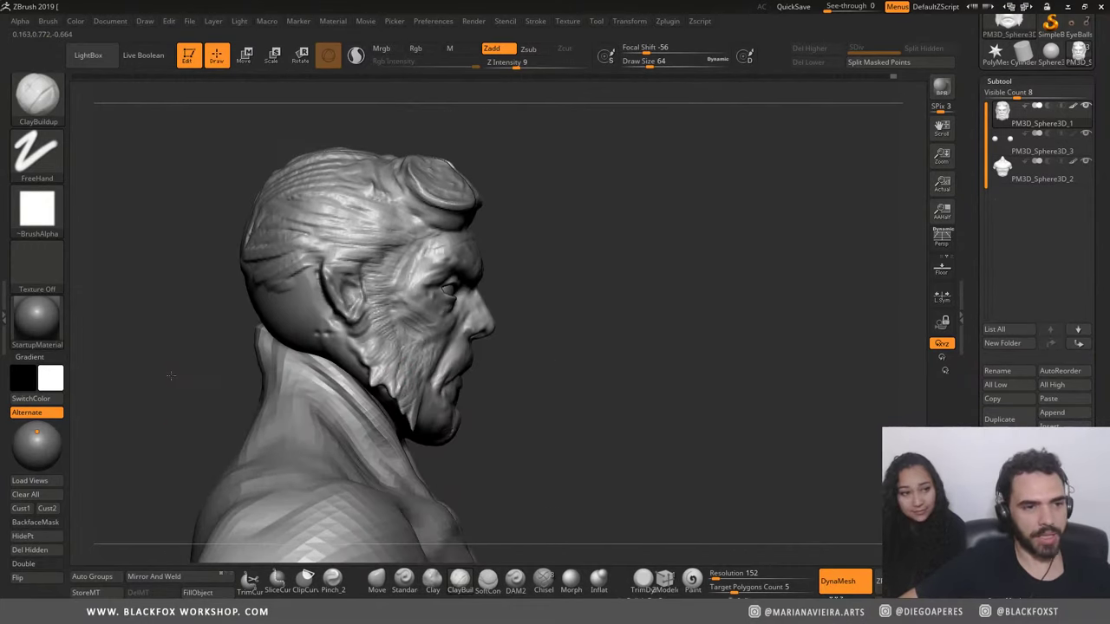
left_click_drag(558, 355, 573, 382)
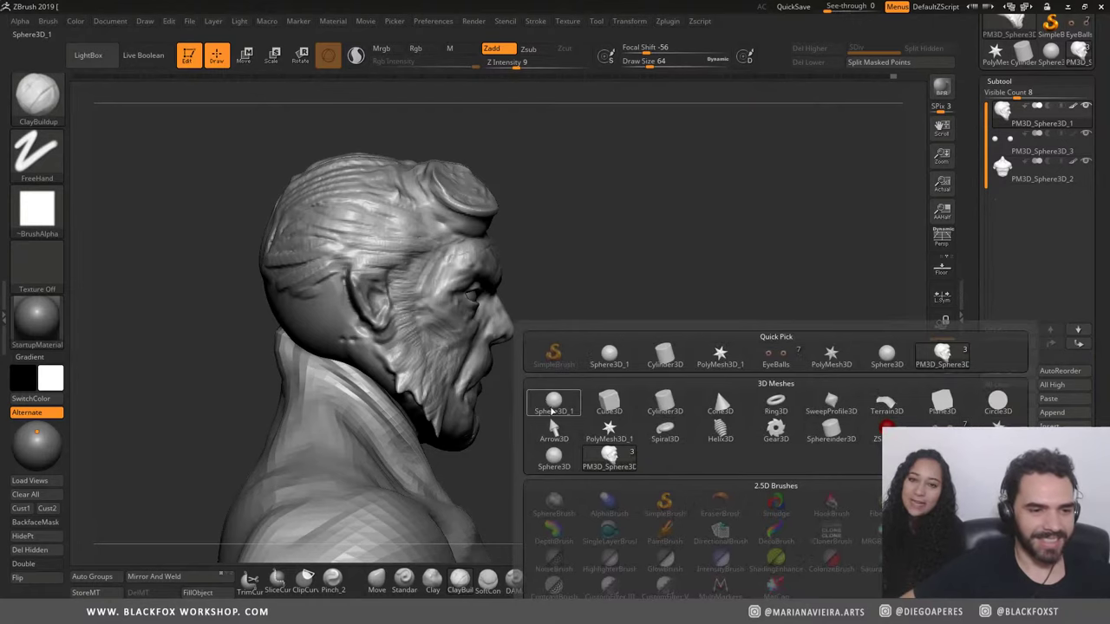
Step: Append a Sphere3D subtool, scale it up and move it behind the head and neck
left_click(554, 400)
key("w")
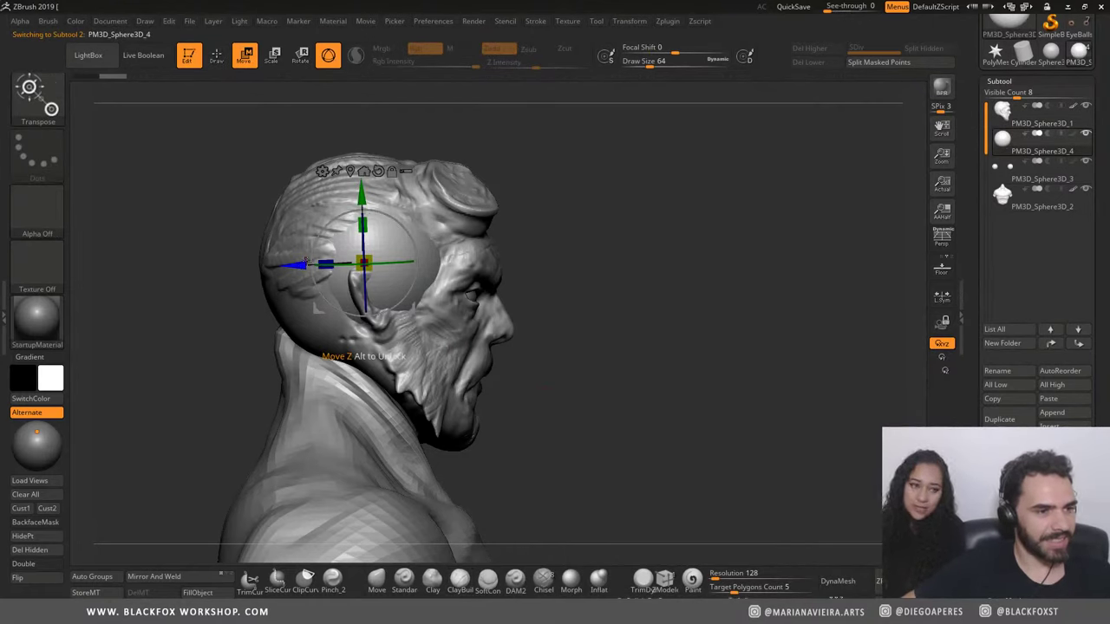
left_click_drag(201, 231, 208, 232)
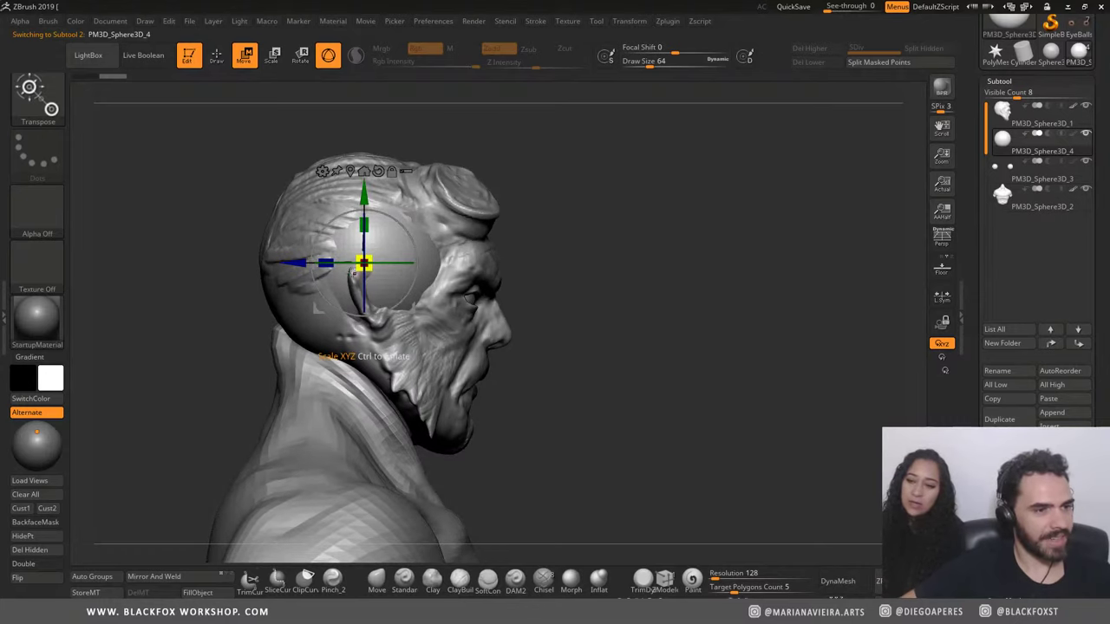
left_click_drag(364, 263, 344, 288)
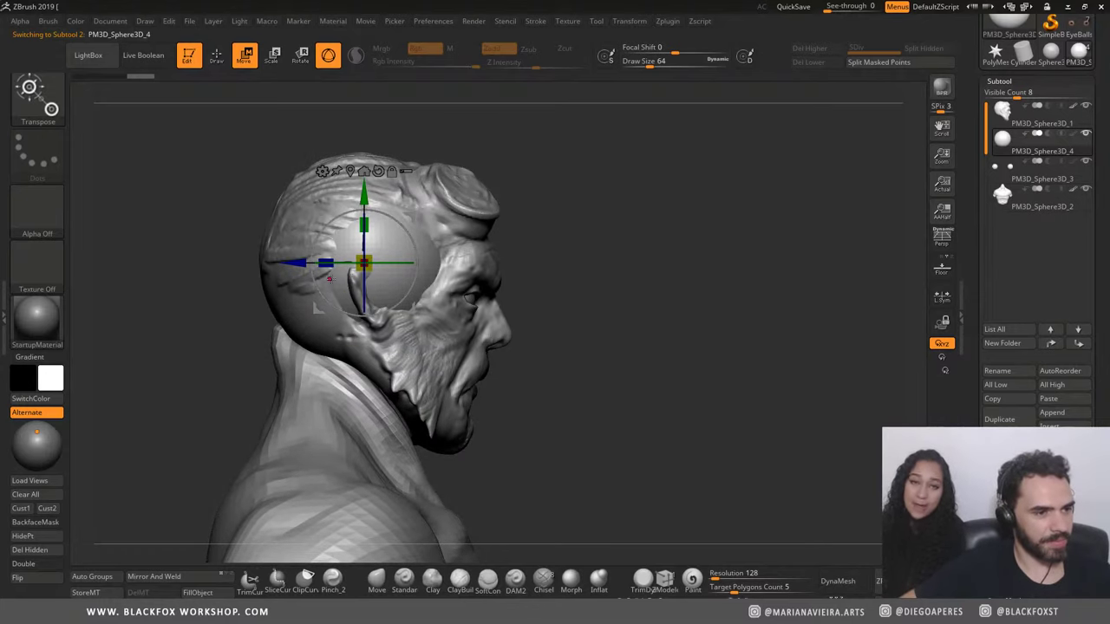
left_click_drag(338, 209, 214, 322)
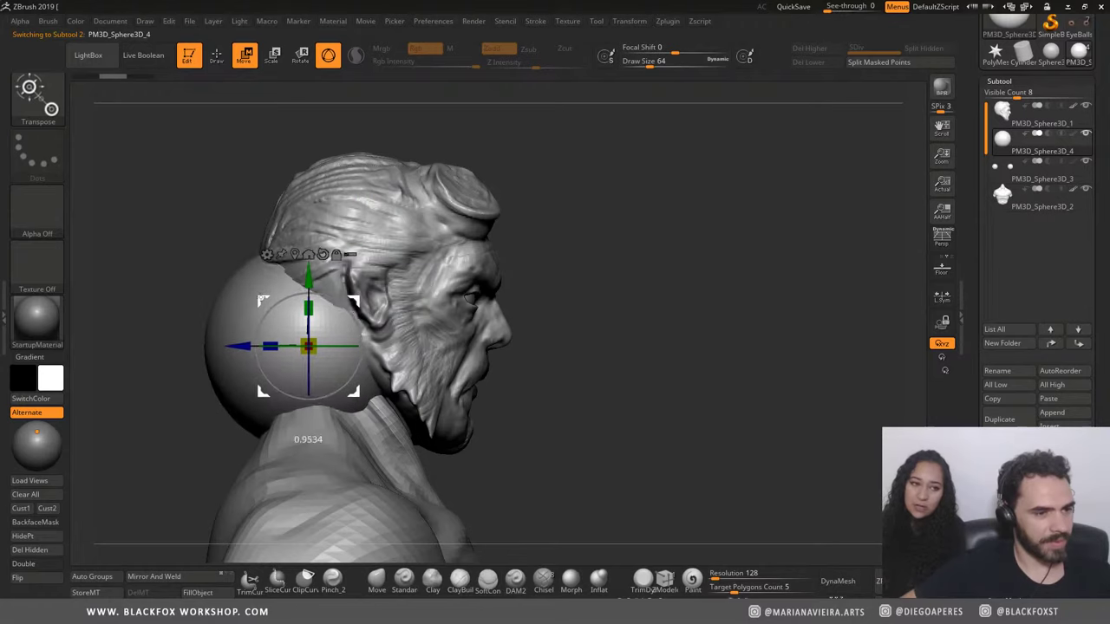
key("q")
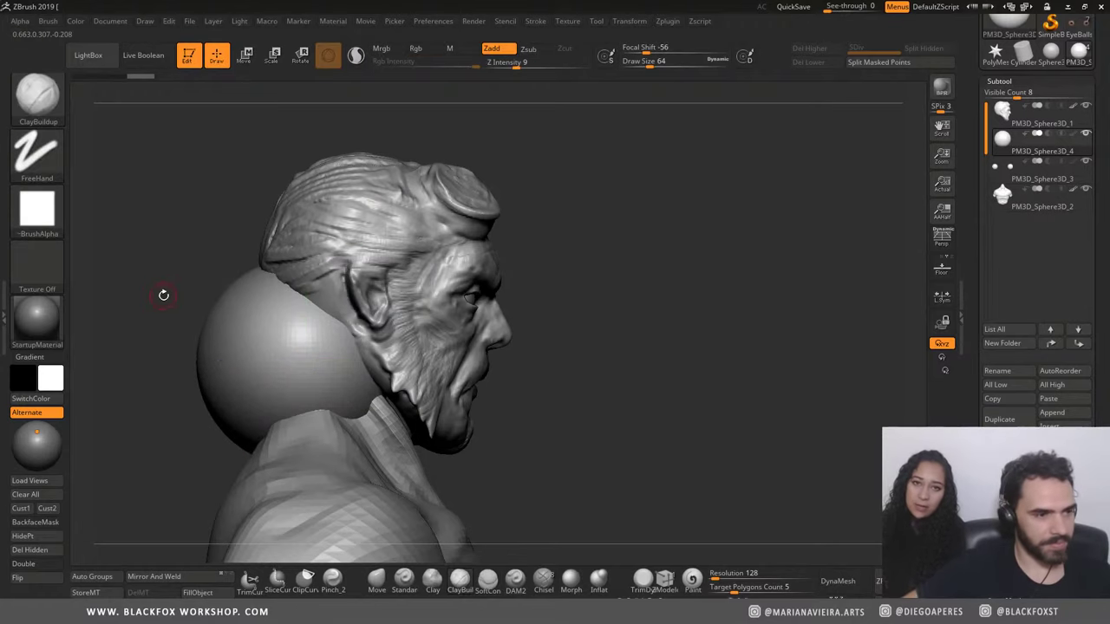
left_click_drag(164, 293, 228, 515, "shift")
Step: With an enlarged Move brush, pull in the sphere's lower bulge and drag its top toward the ear
left_click(374, 579)
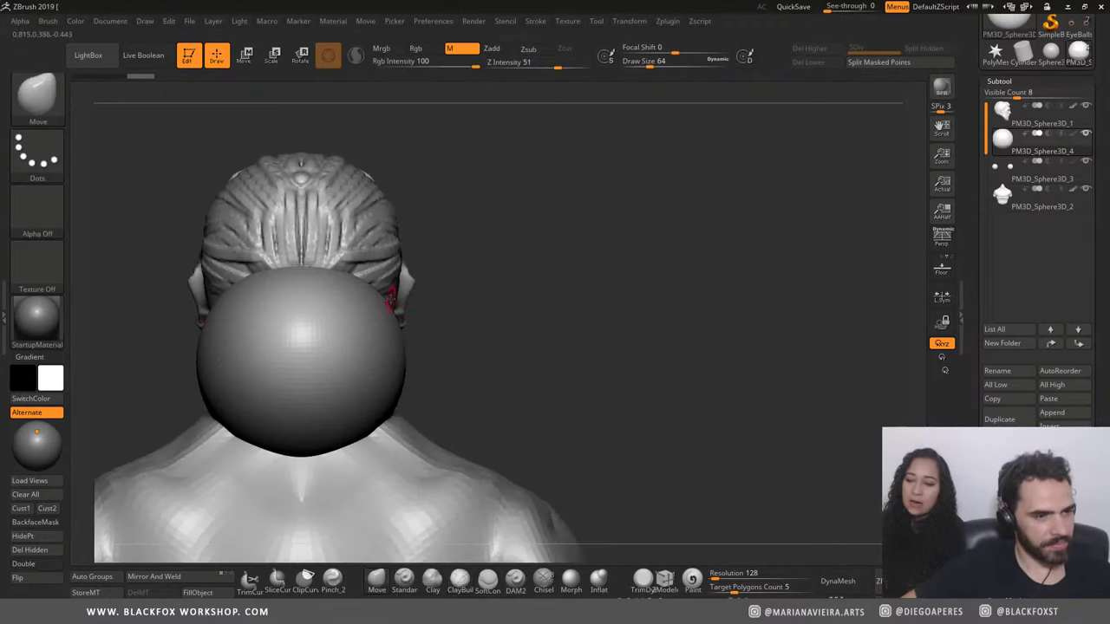
key("space")
left_click_drag(466, 315, 436, 350)
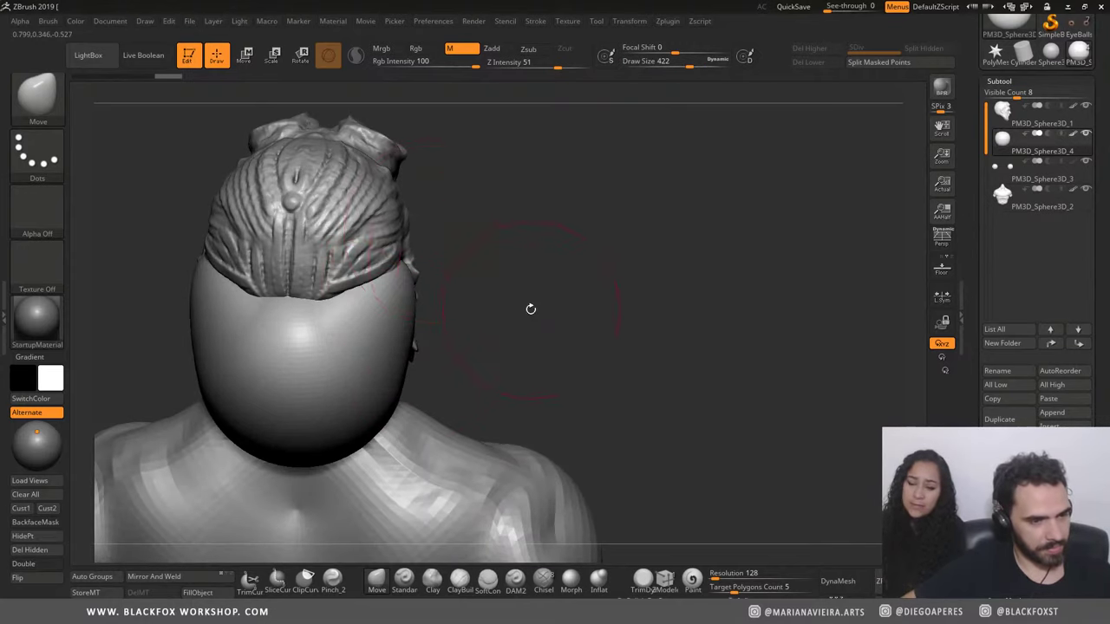
left_click_drag(530, 307, 488, 304)
left_click_drag(296, 405, 432, 374)
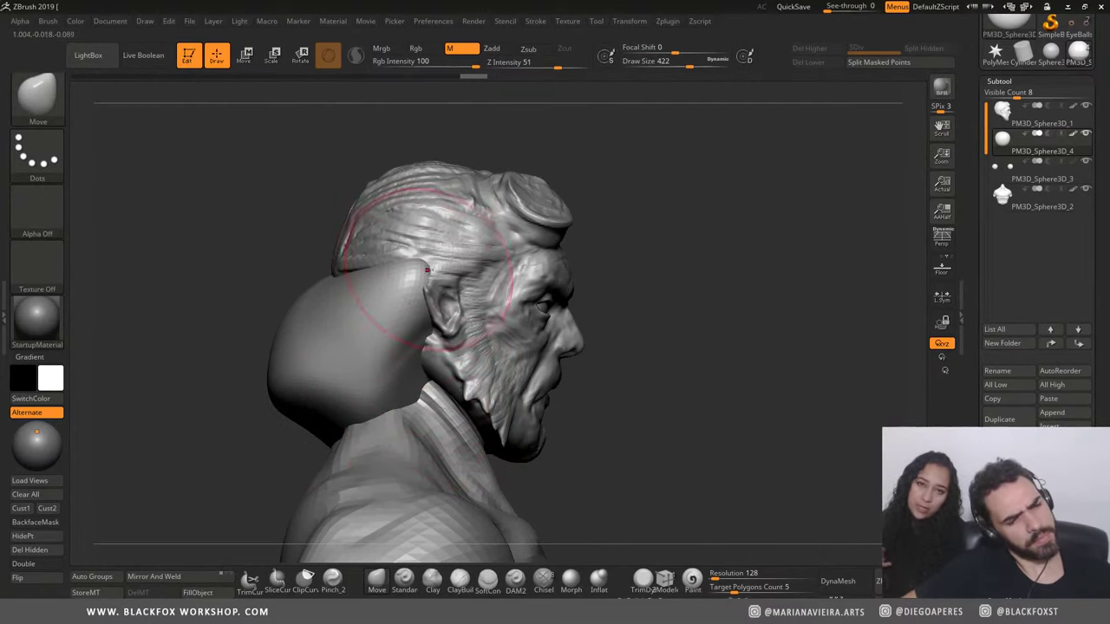
mouse_move(399, 310)
left_mouse_down()
mouse_move(368, 260)
mouse_move(390, 208)
left_mouse_up()
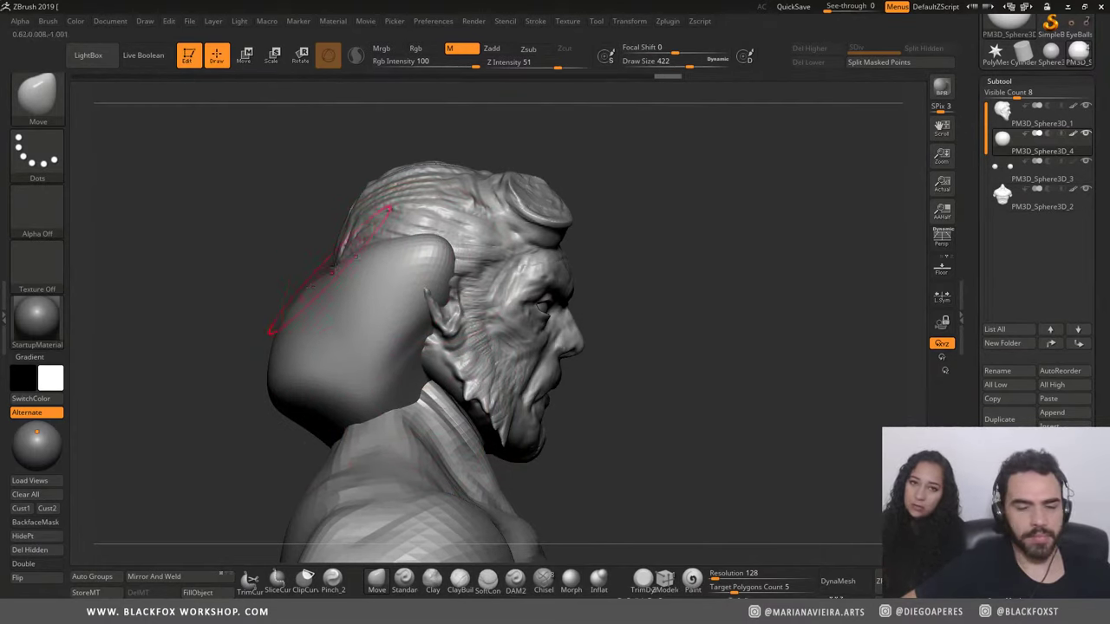
Step: Undo two edits, then pull the back sphere up toward the hair and check it from several angles
key("ctrl+z")
key("ctrl+z")
key("ctrl+z")
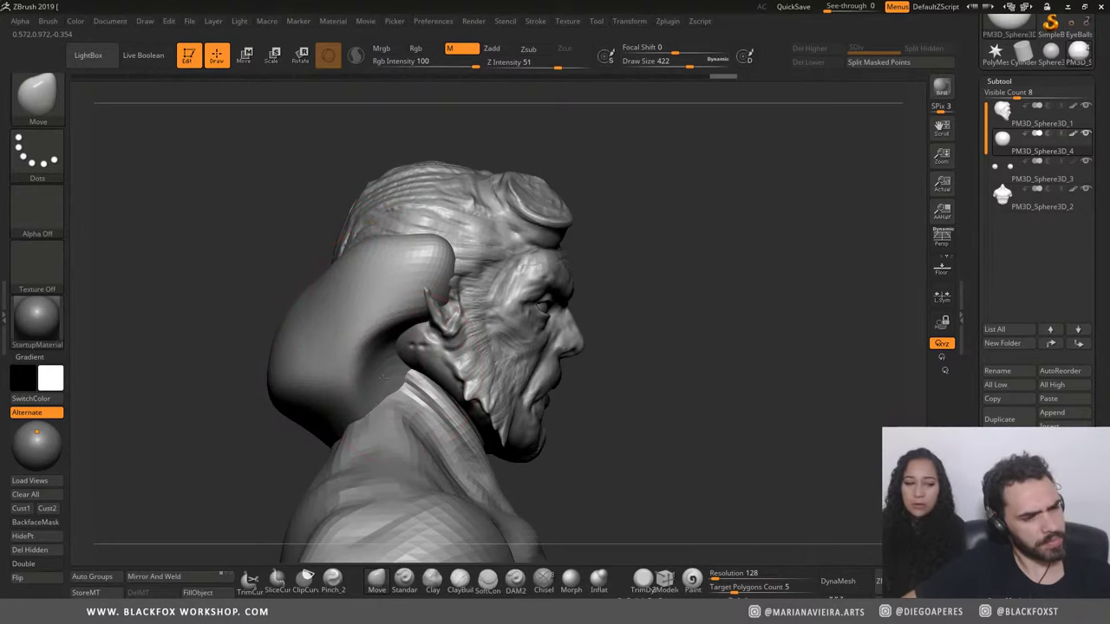
key("ctrl+z")
mouse_move(443, 281)
left_mouse_down()
mouse_move(461, 240)
mouse_move(434, 236)
left_mouse_up()
mouse_move(248, 209)
left_mouse_down()
mouse_move(212, 230)
mouse_move(272, 191)
mouse_move(260, 290)
left_mouse_up()
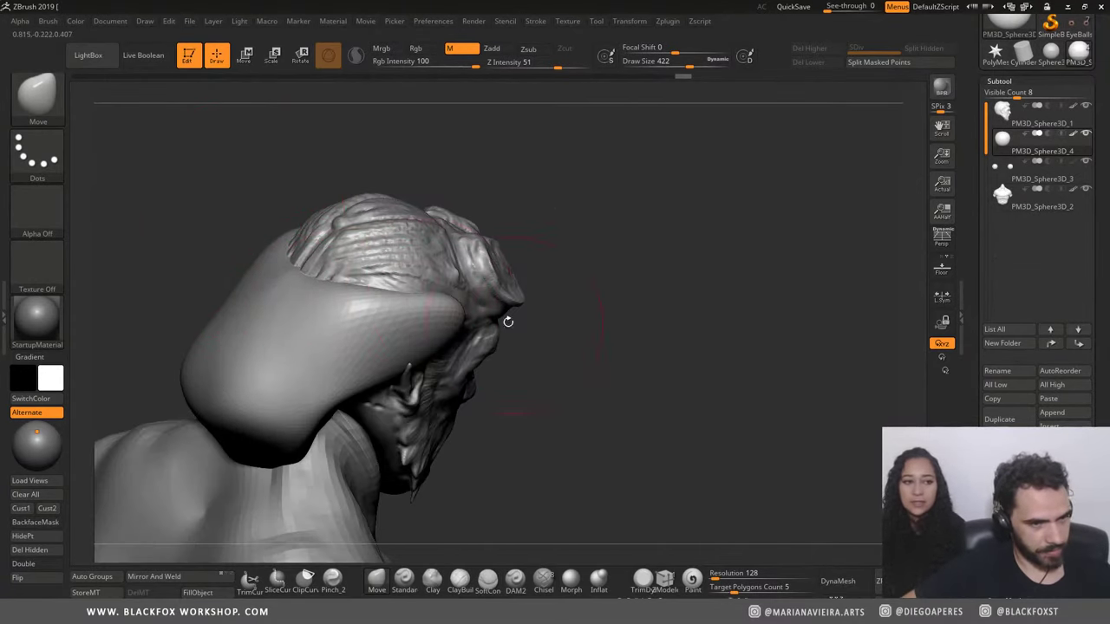
left_click_drag(508, 321, 576, 323)
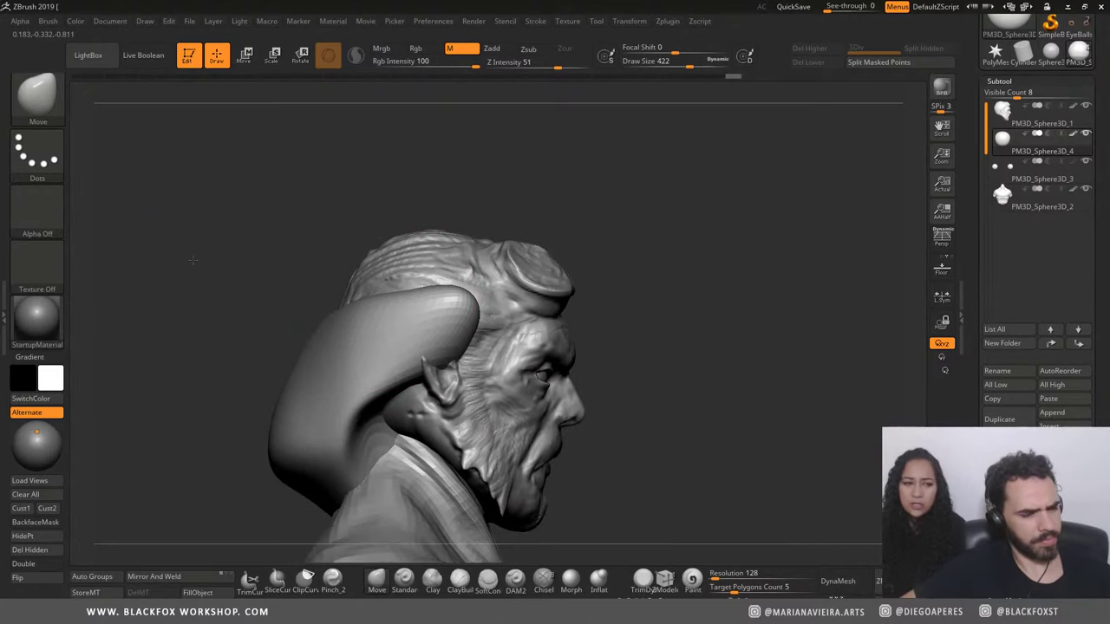
mouse_move(235, 236)
left_mouse_down("shift")
mouse_move(293, 322)
mouse_move(374, 319)
mouse_move(368, 308)
mouse_move(287, 300)
mouse_move(282, 452)
left_mouse_up("shift")
key("space")
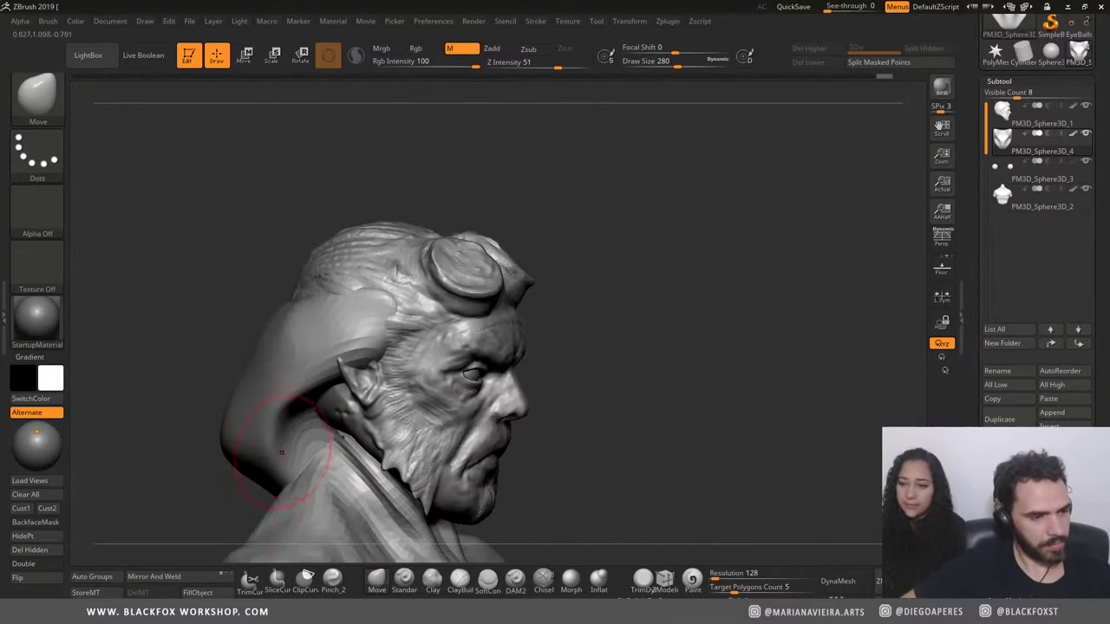
Step: Build up clay with ClayBuildup on the neck below the ear and along the hair top
left_click(457, 582)
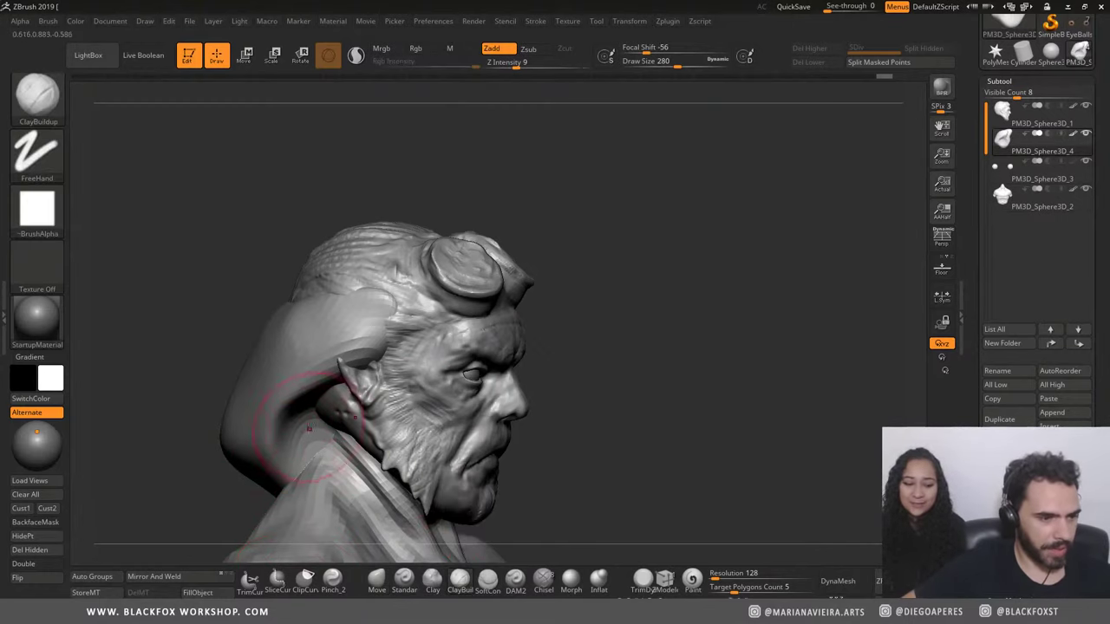
mouse_move(312, 403)
left_mouse_down()
mouse_move(336, 419)
mouse_move(295, 433)
mouse_move(300, 459)
mouse_move(304, 399)
mouse_move(328, 408)
left_mouse_up()
left_click_drag(193, 339, 217, 320)
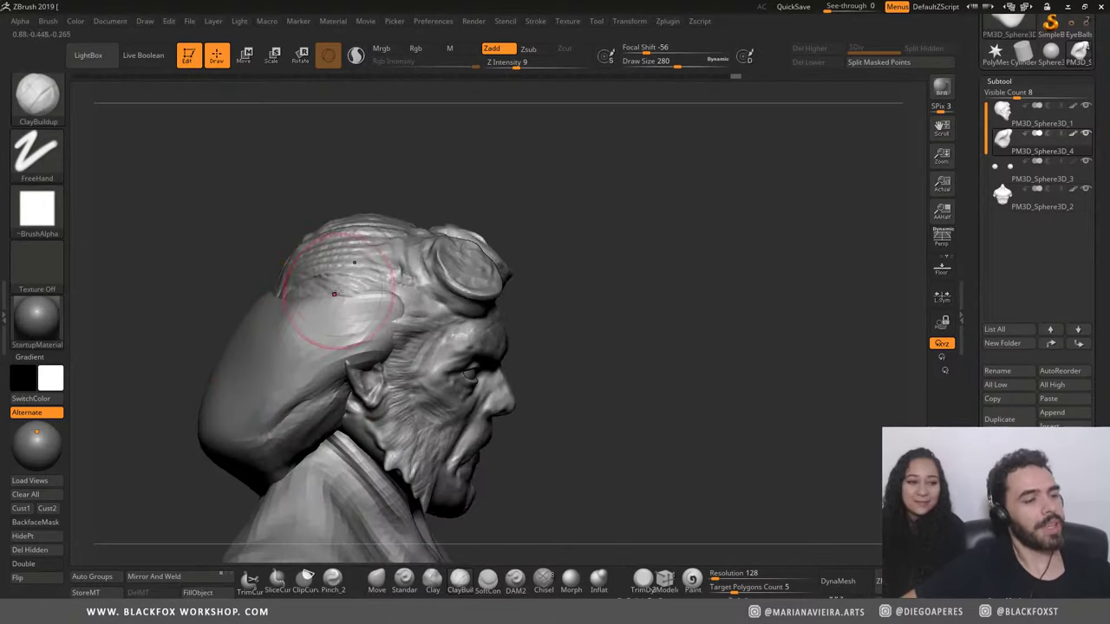
left_click_drag(322, 286, 347, 217)
left_click_drag(279, 180, 241, 206)
Step: Select subtool PM3D_Sphere3D_1 and smooth the hair surface on top of the head
left_click(364, 247, "alt")
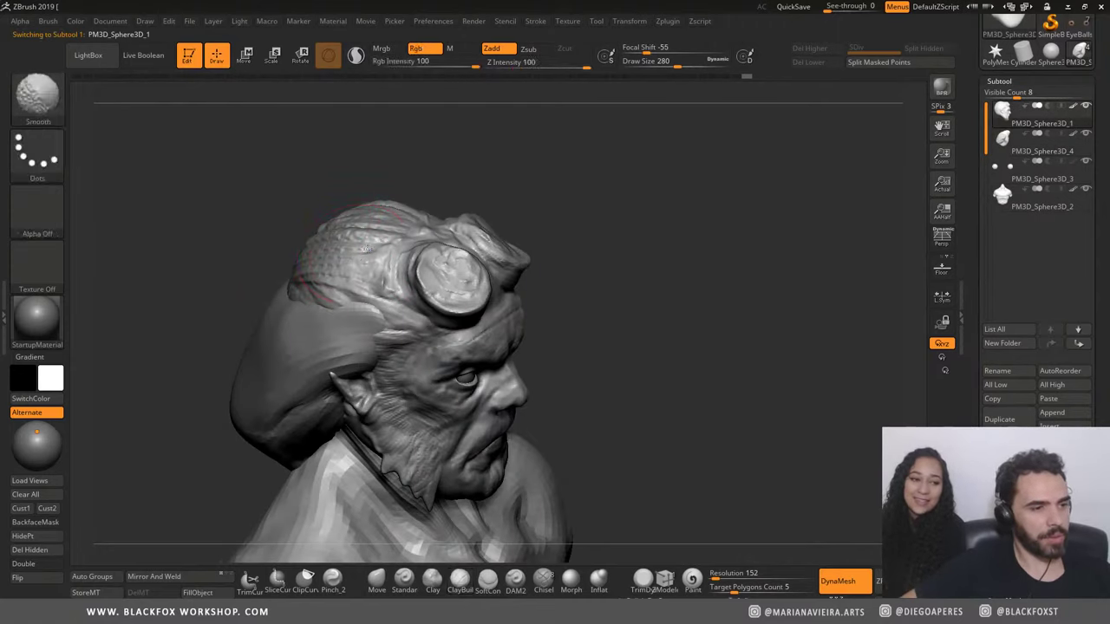
left_click_drag(347, 243, 391, 247, "shift")
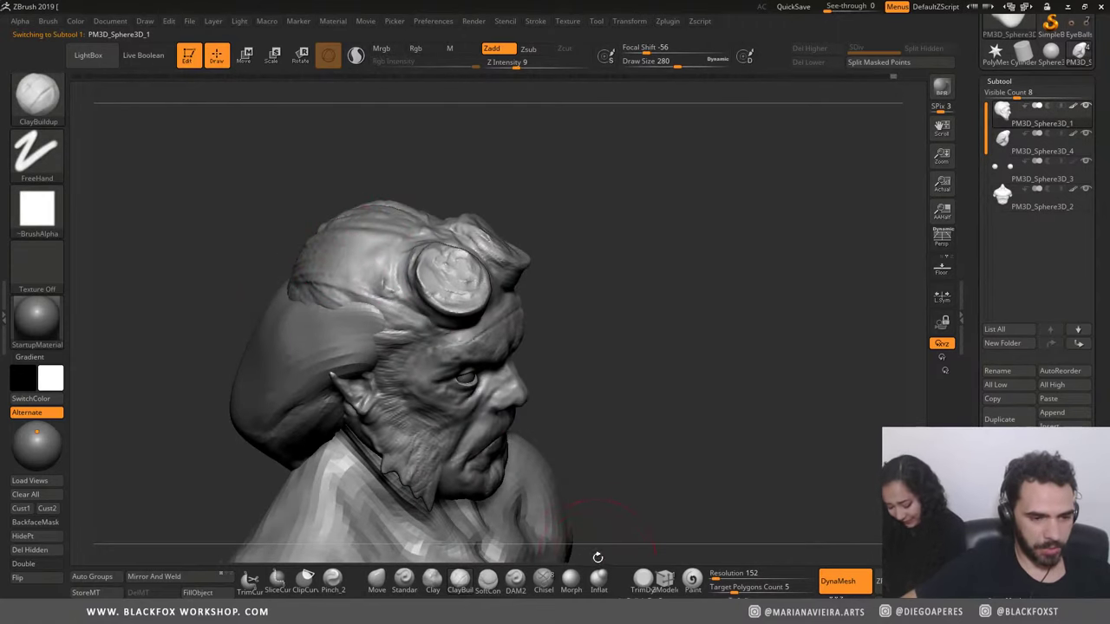
left_click(643, 579)
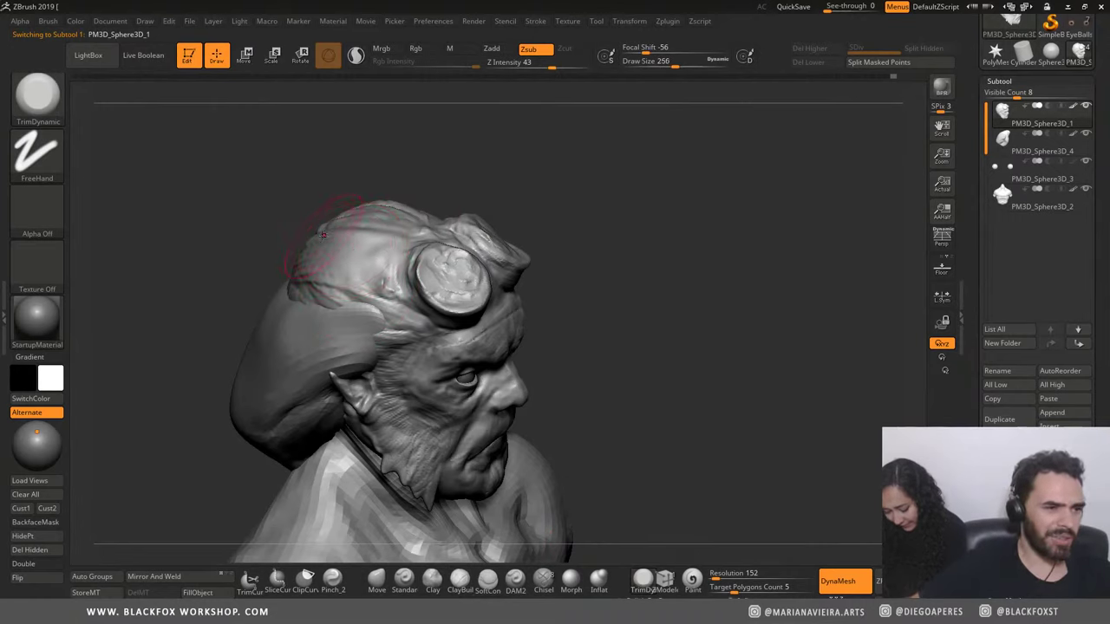
Step: Trim the hair top flatter with TrimDynamic, then smooth away the scratch marks near the crease
left_click_drag(263, 198, 354, 233)
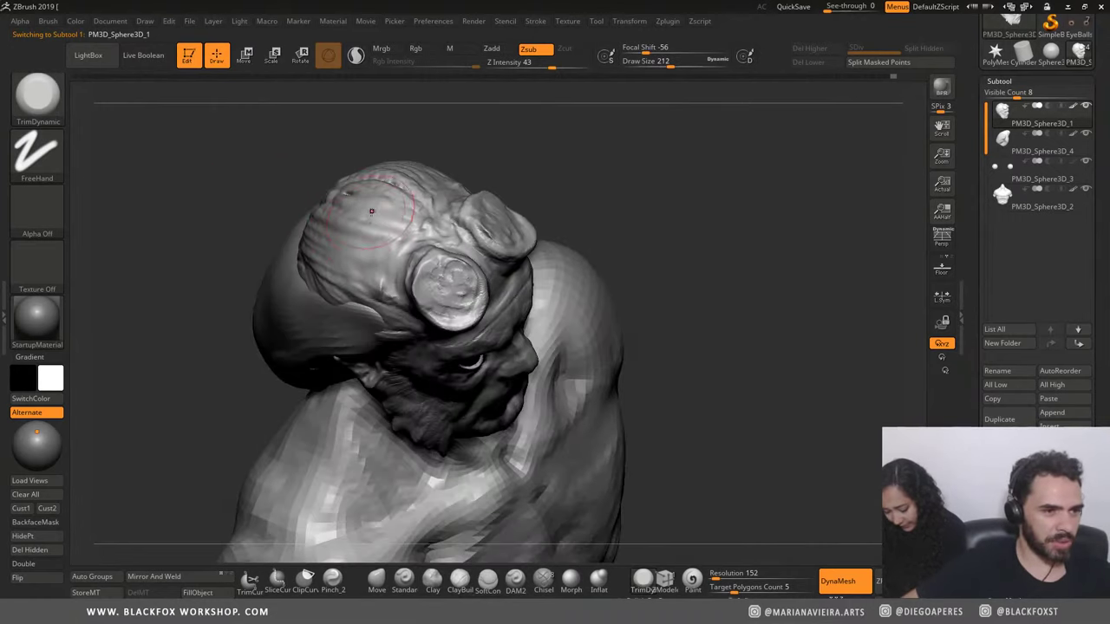
left_click_drag(279, 157, 364, 208)
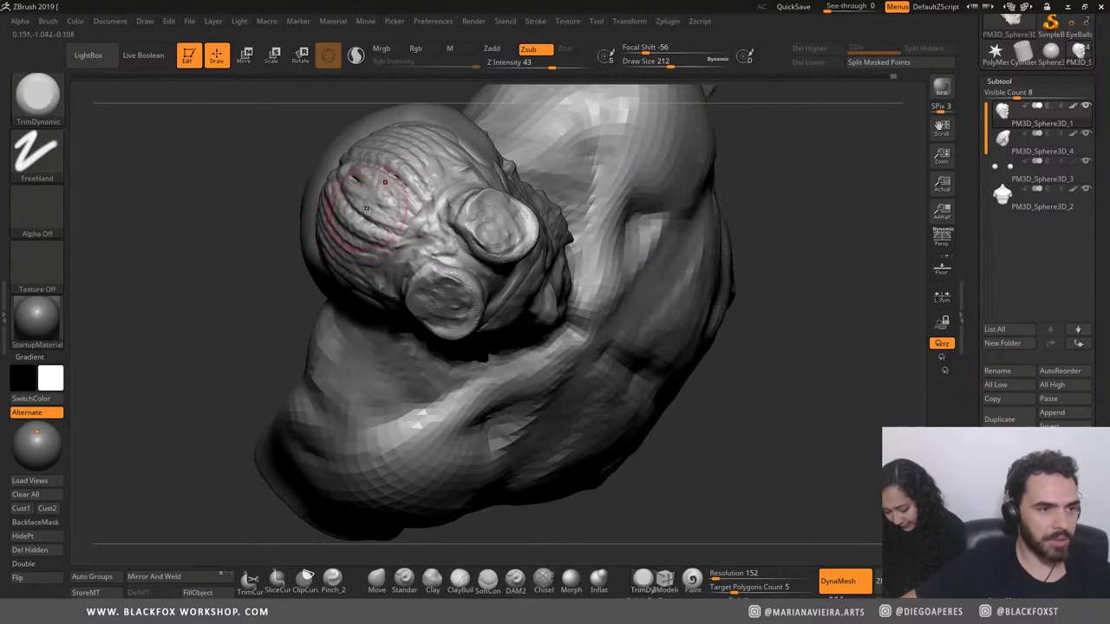
mouse_move(259, 246)
left_mouse_down()
mouse_move(364, 199)
mouse_move(373, 258)
left_mouse_up()
left_click_drag(622, 325, 275, 225)
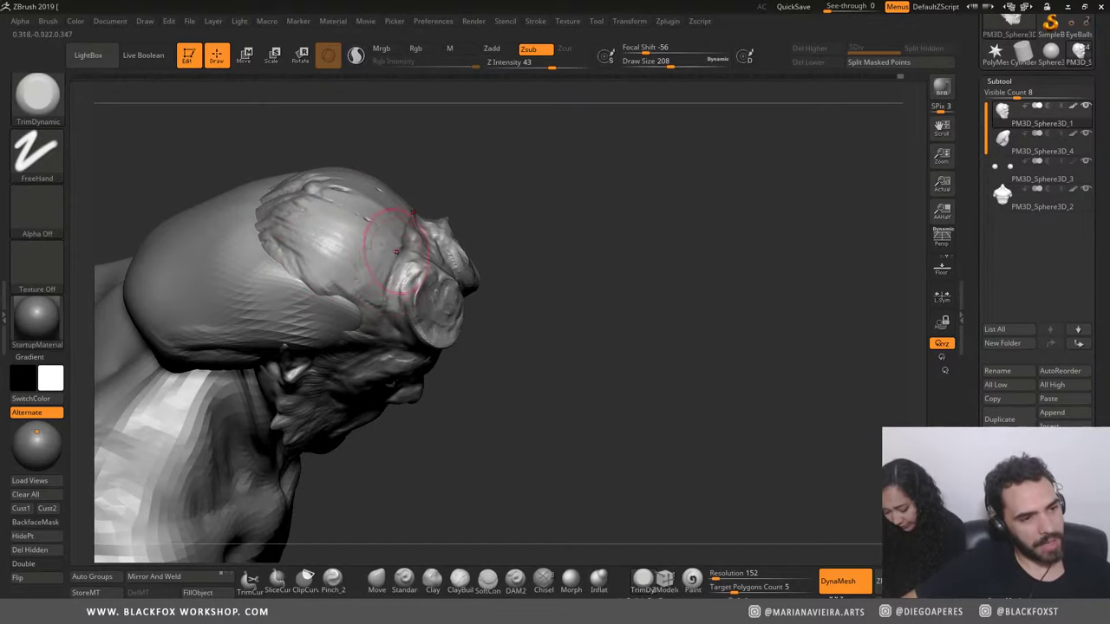
left_click_drag(590, 213, 372, 248)
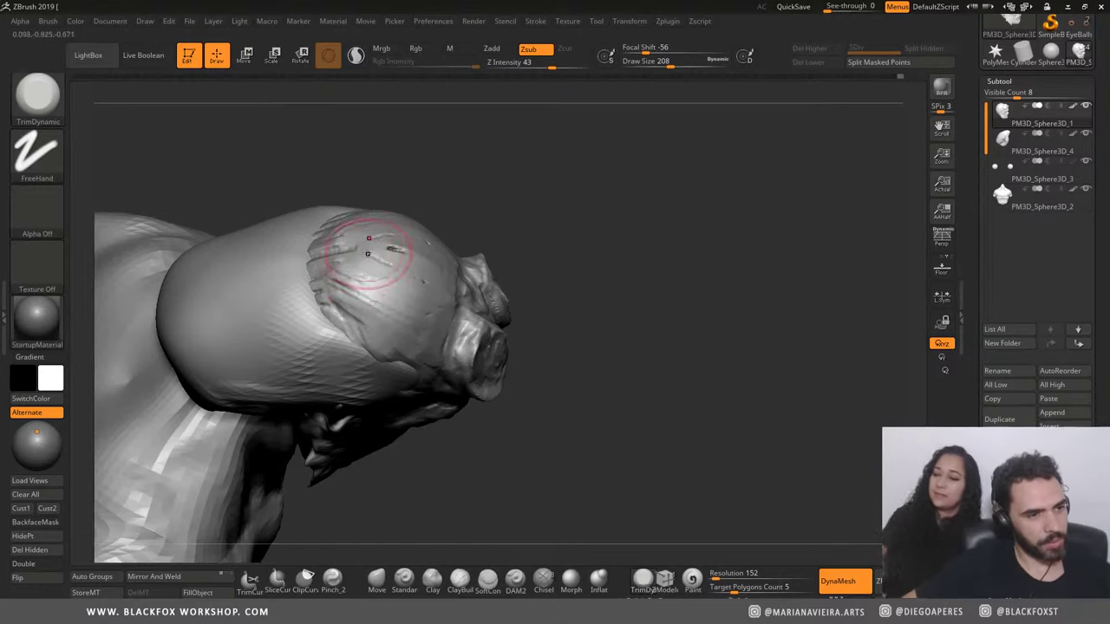
left_click_drag(334, 313, 375, 314)
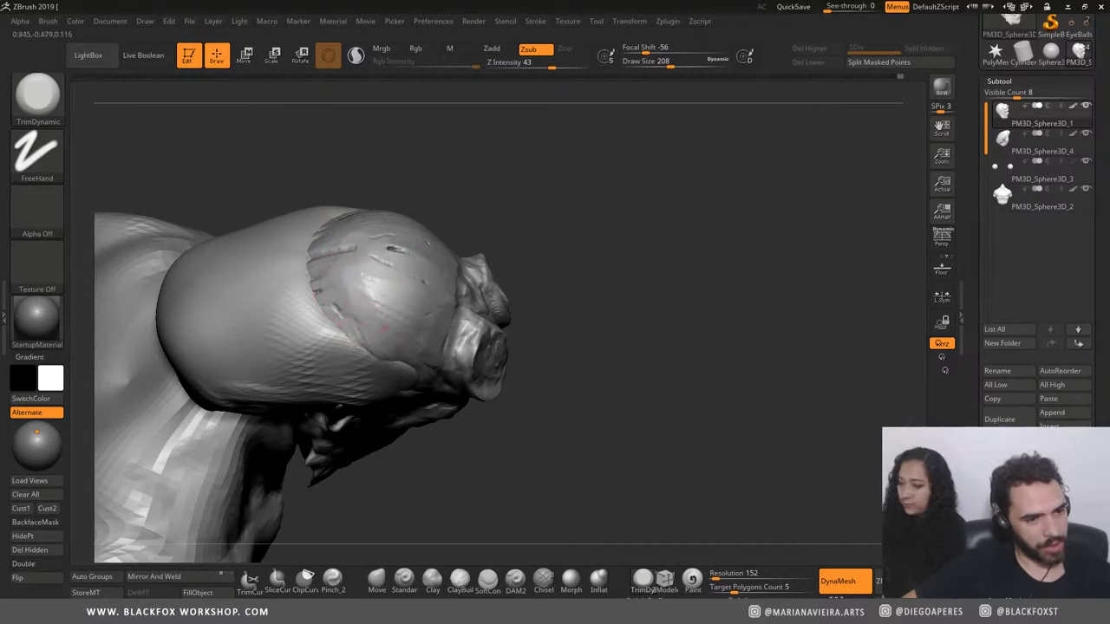
left_click_drag(384, 255, 364, 260, "shift")
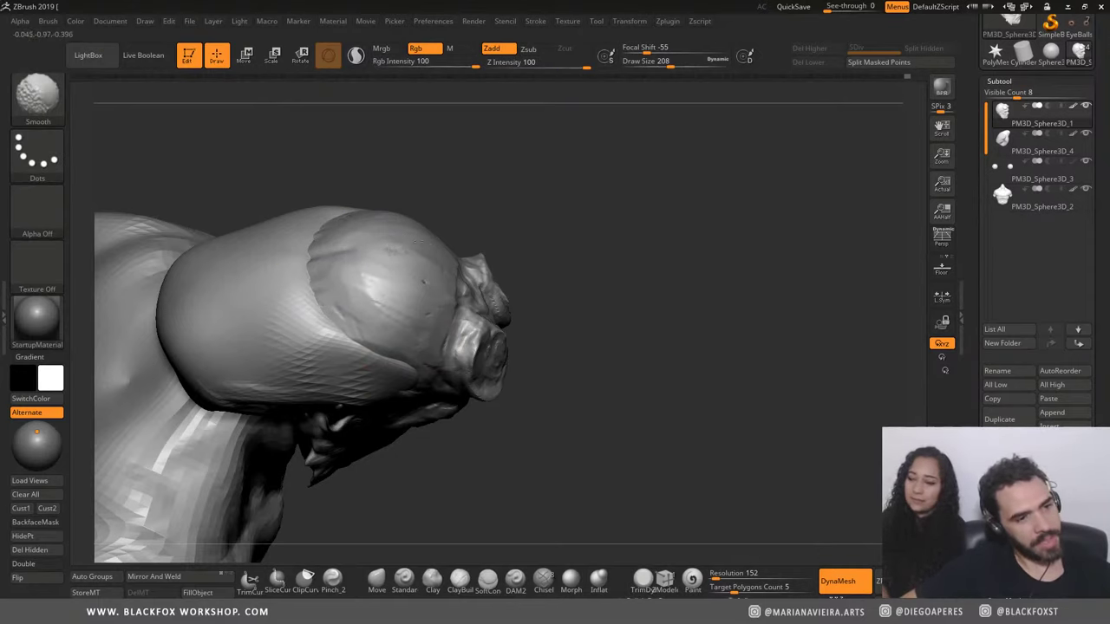
mouse_move(372, 310)
left_mouse_down("alt")
mouse_move(364, 333)
mouse_move(265, 251)
mouse_move(298, 235)
mouse_move(216, 290)
mouse_move(449, 355)
left_mouse_up("alt")
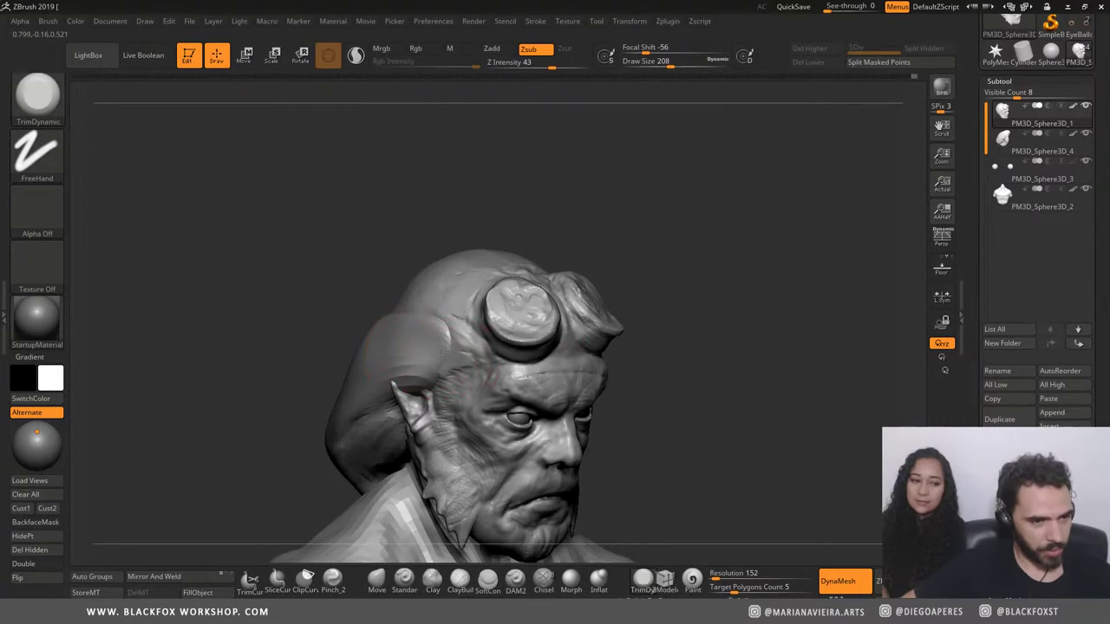
left_click_drag(412, 274, 520, 252)
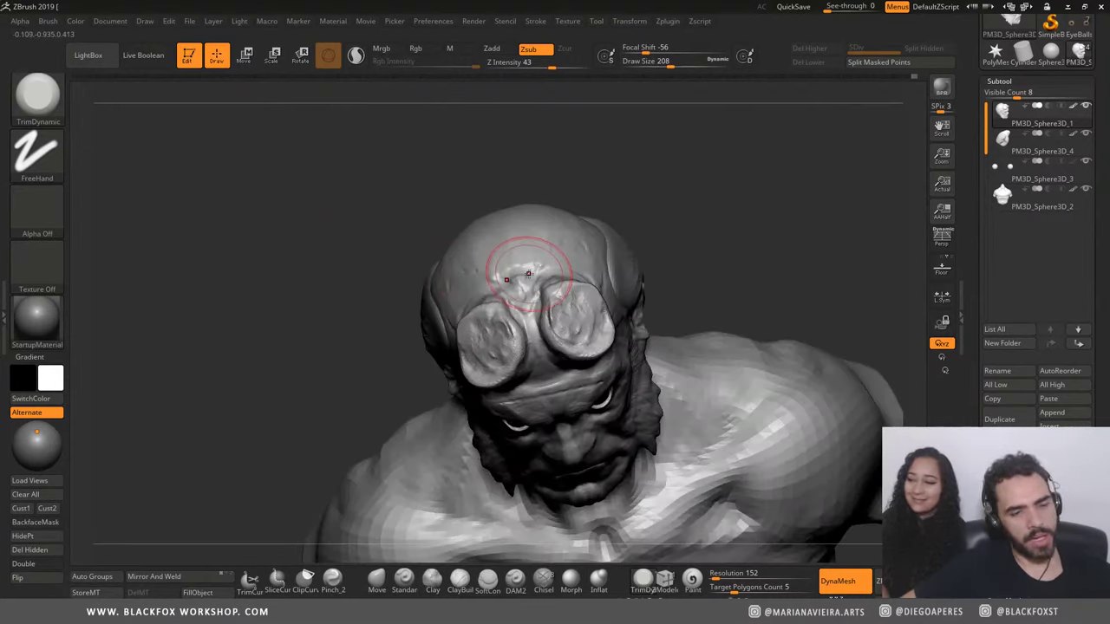
key("bracketleft")
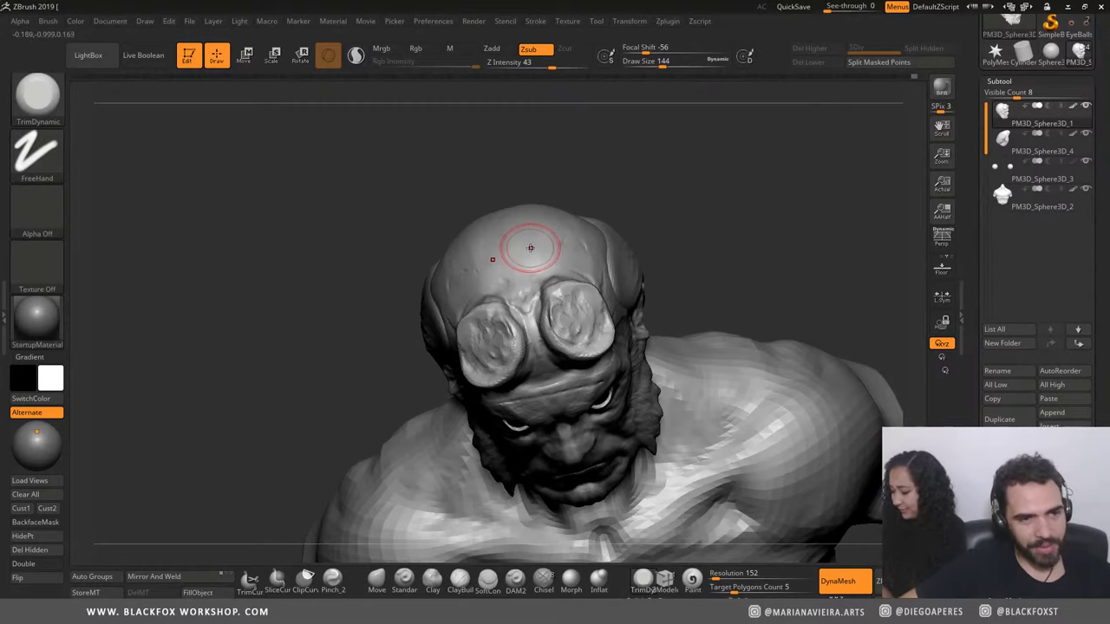
key("bracketright")
mouse_move(382, 277)
left_mouse_down()
mouse_move(369, 139)
mouse_move(295, 175)
mouse_move(347, 143)
left_mouse_up()
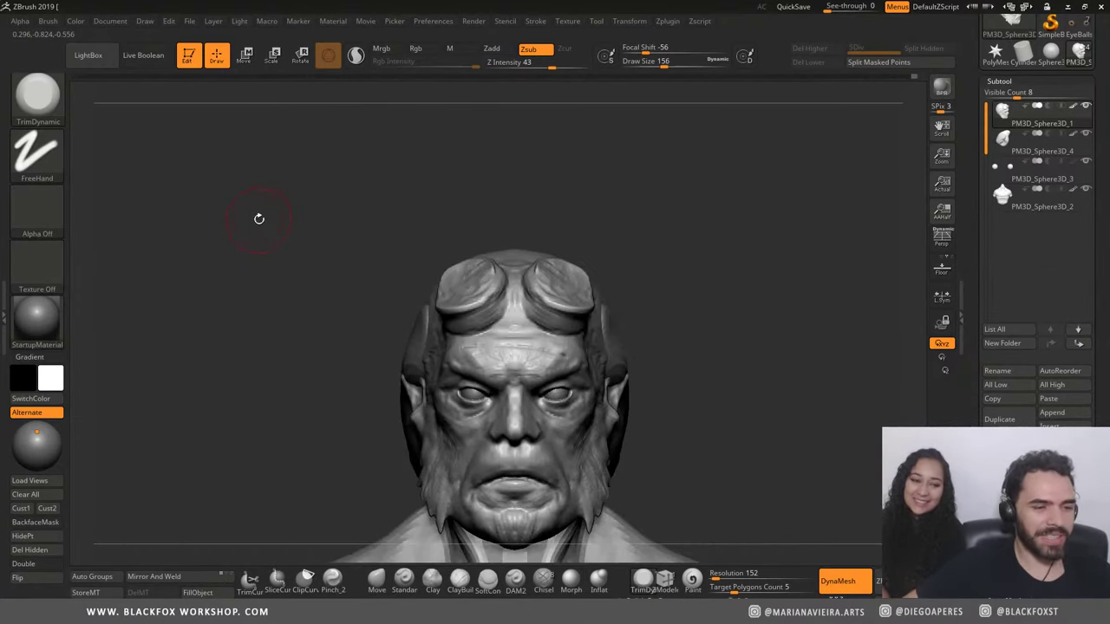
left_click_drag(258, 219, 909, 137)
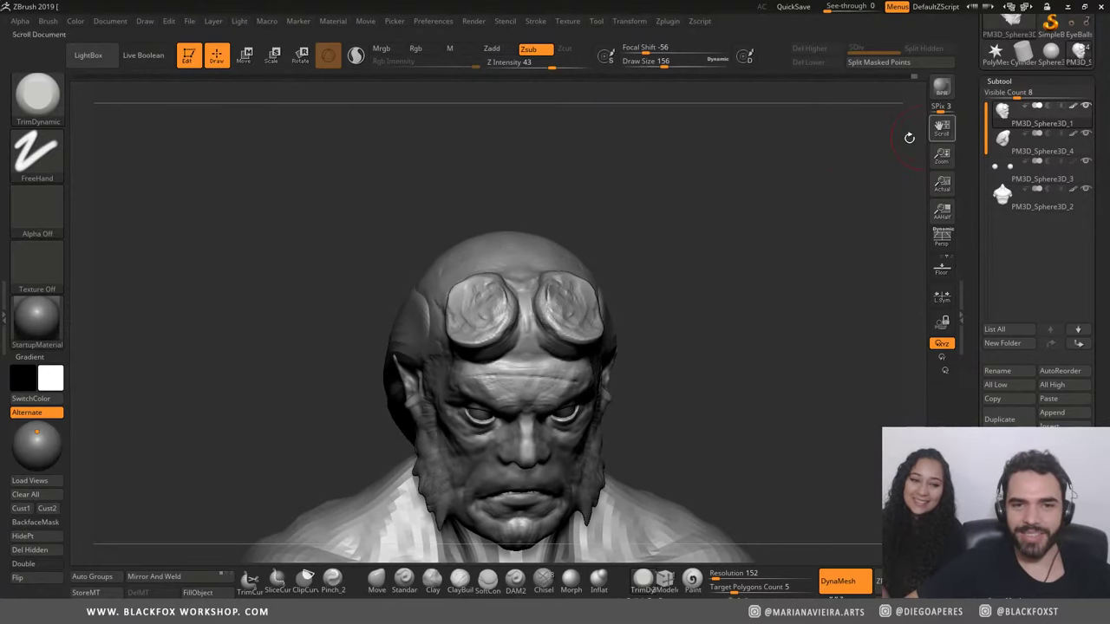
left_click_drag(738, 180, 291, 255)
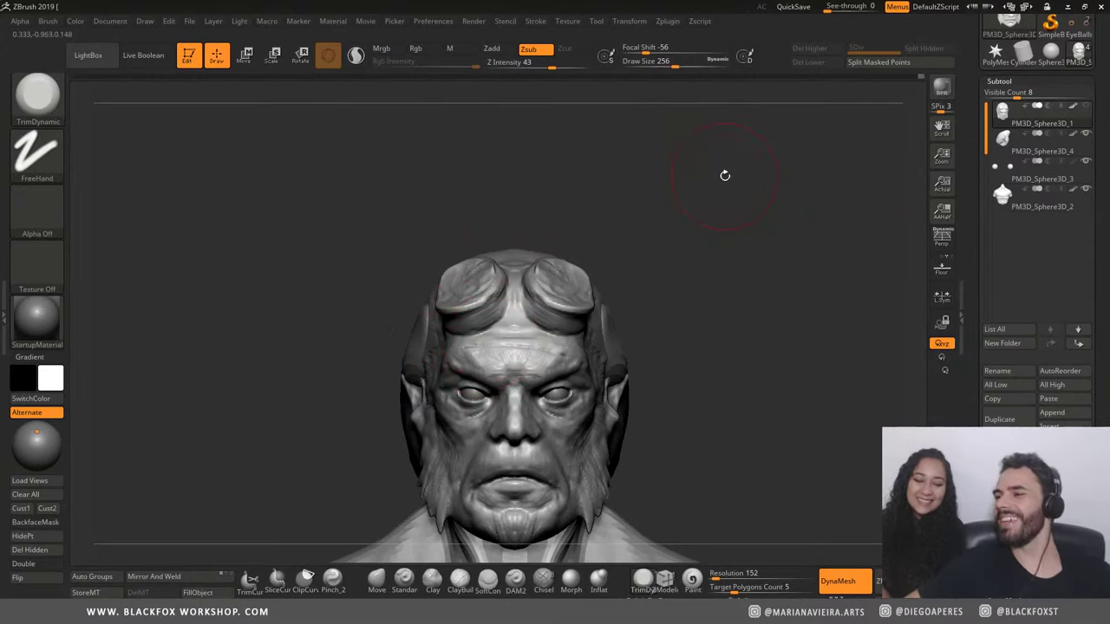
mouse_move(725, 175)
left_mouse_down()
mouse_move(358, 284)
mouse_move(341, 244)
left_mouse_up()
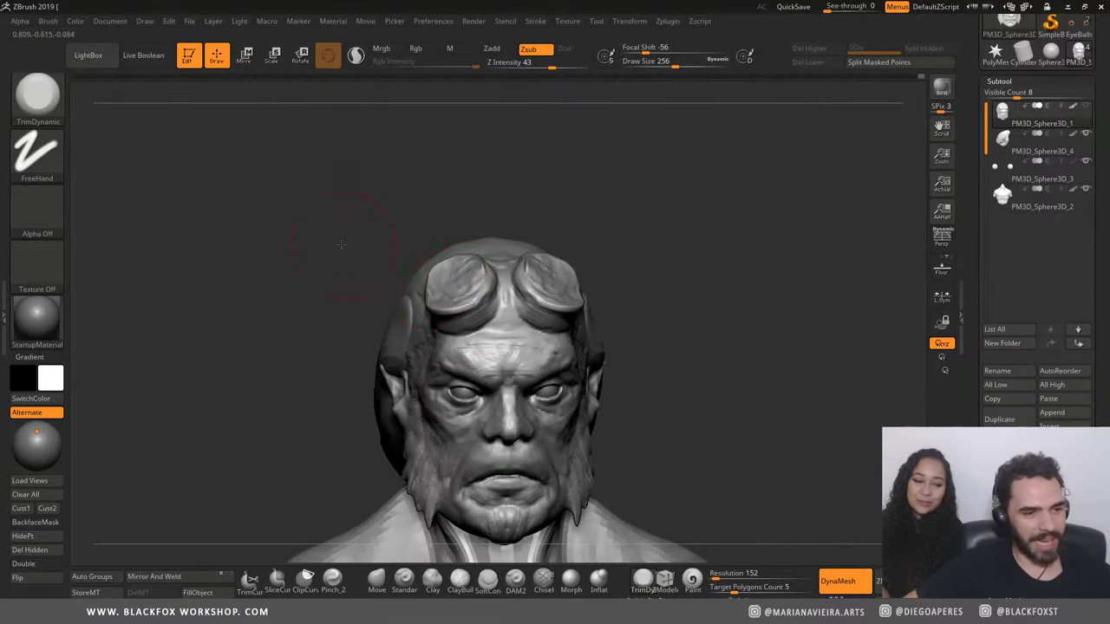
left_click_drag(373, 279, 356, 277)
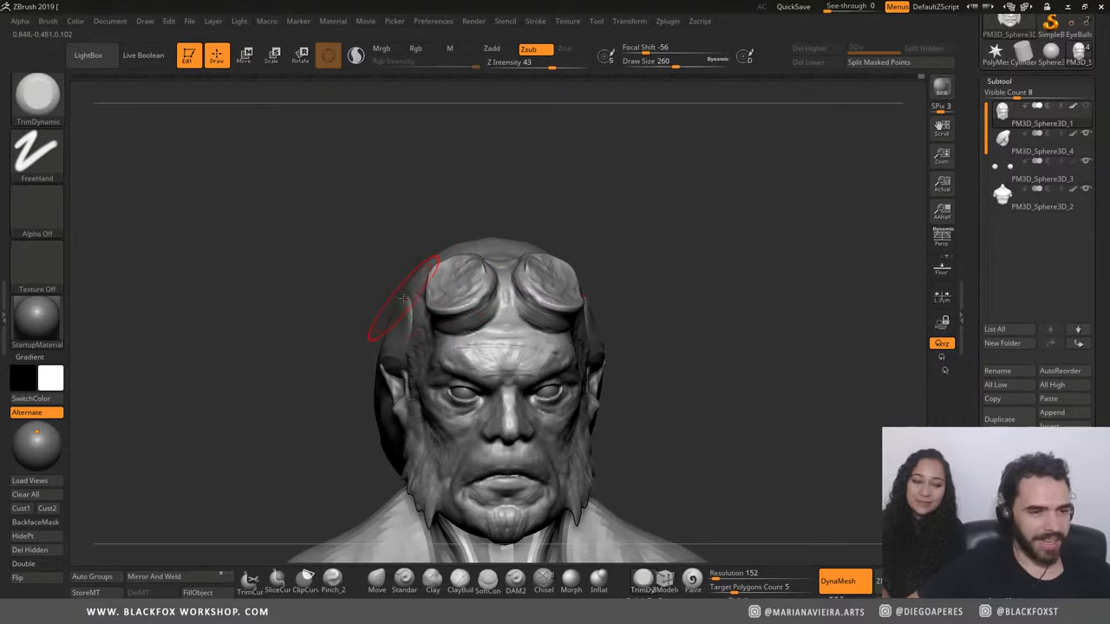
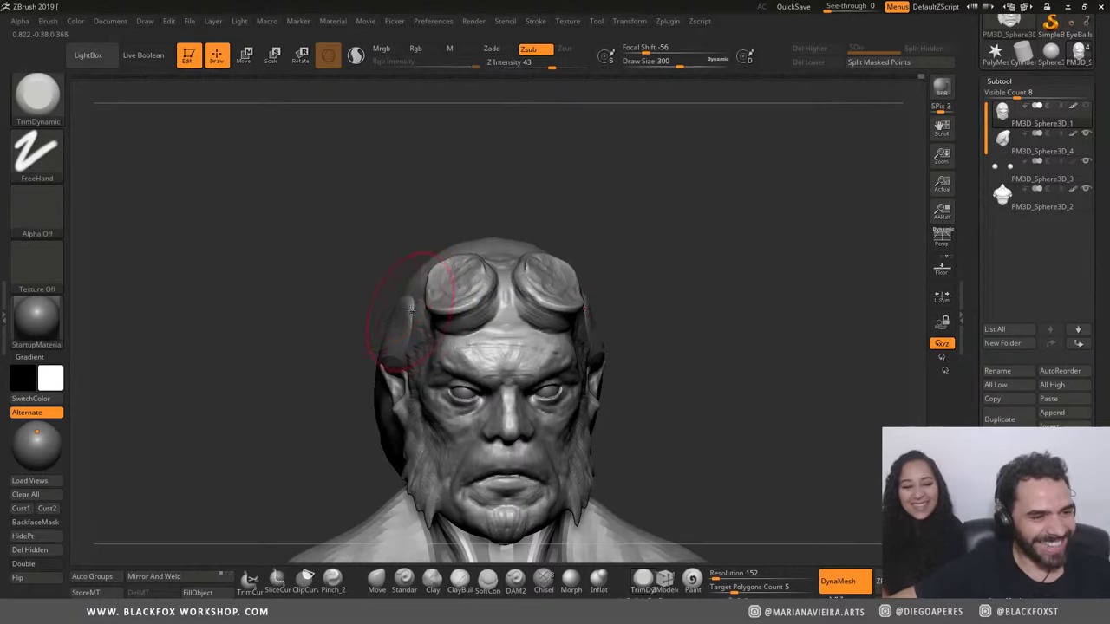
Step: Push the sides of the head's dome outward symmetrically with the Move brush
left_click(373, 586)
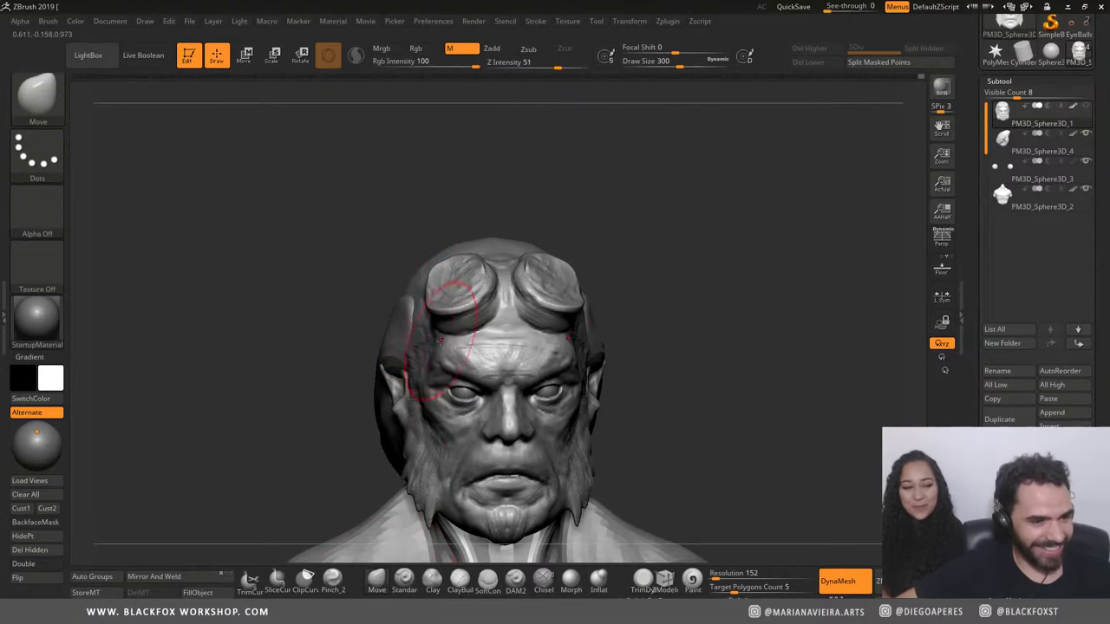
left_click_drag(270, 293, 409, 301)
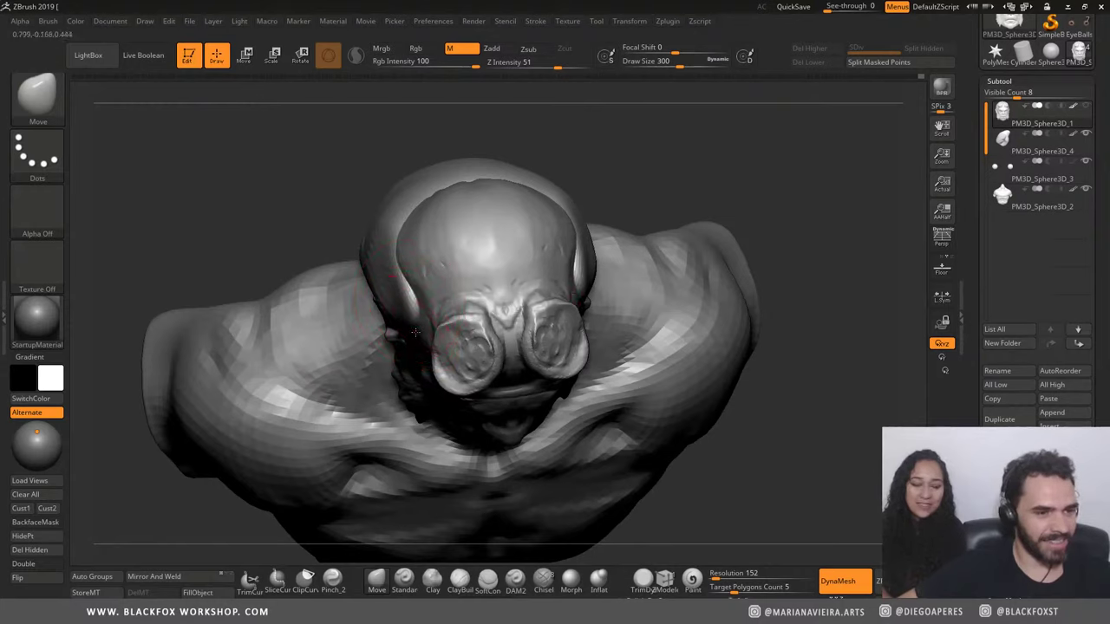
left_click_drag(399, 270, 401, 268)
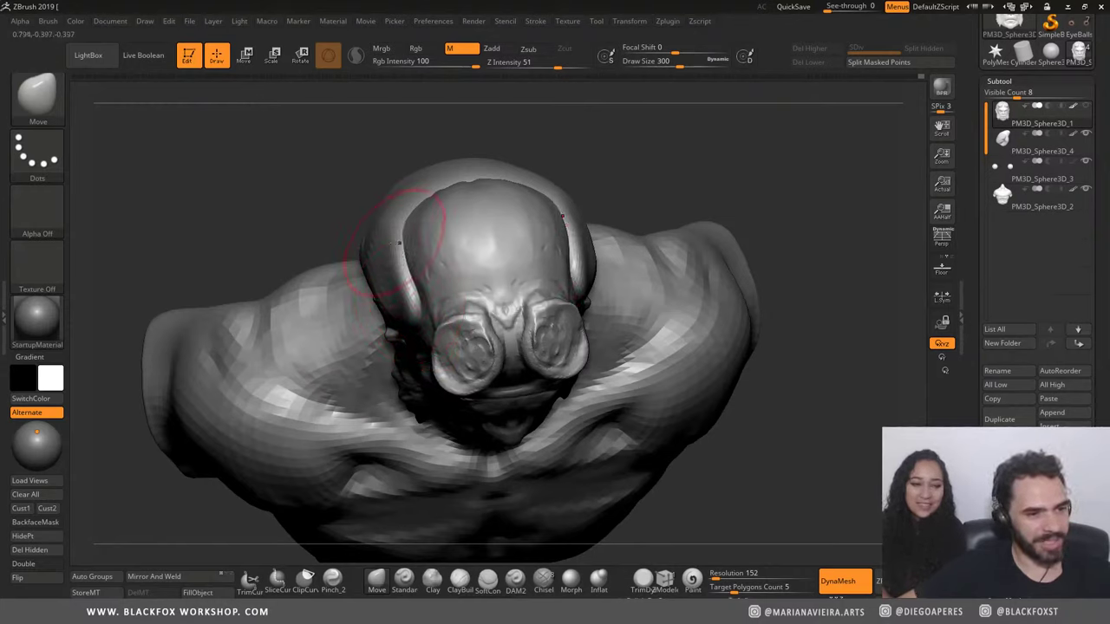
mouse_move(406, 228)
left_mouse_down()
mouse_move(359, 211)
mouse_move(268, 232)
left_mouse_up()
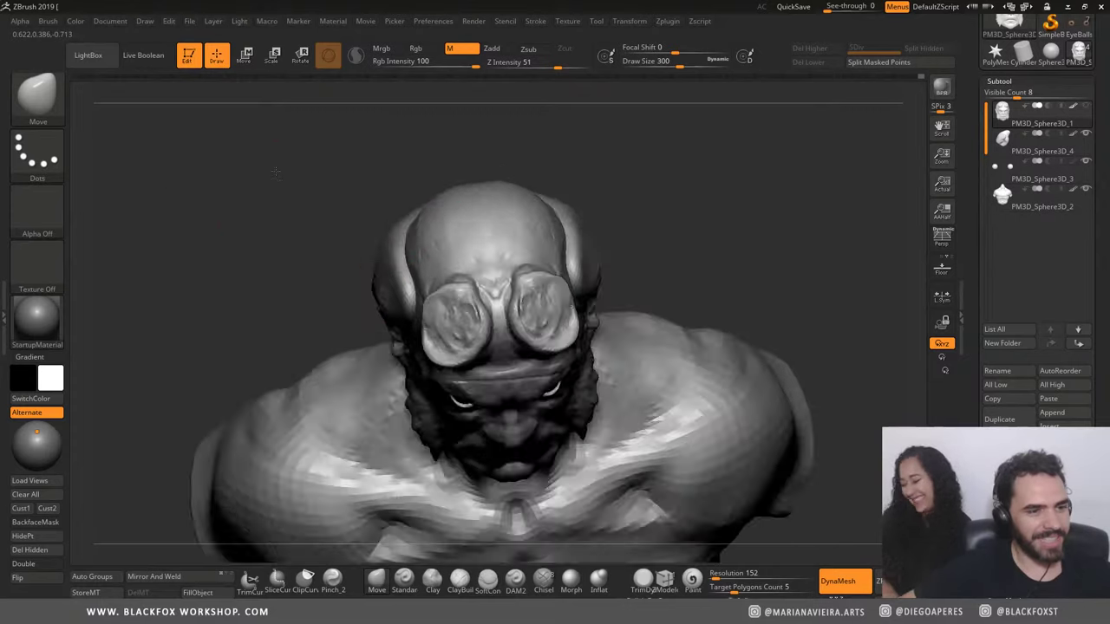
left_click_drag(219, 486, 245, 404)
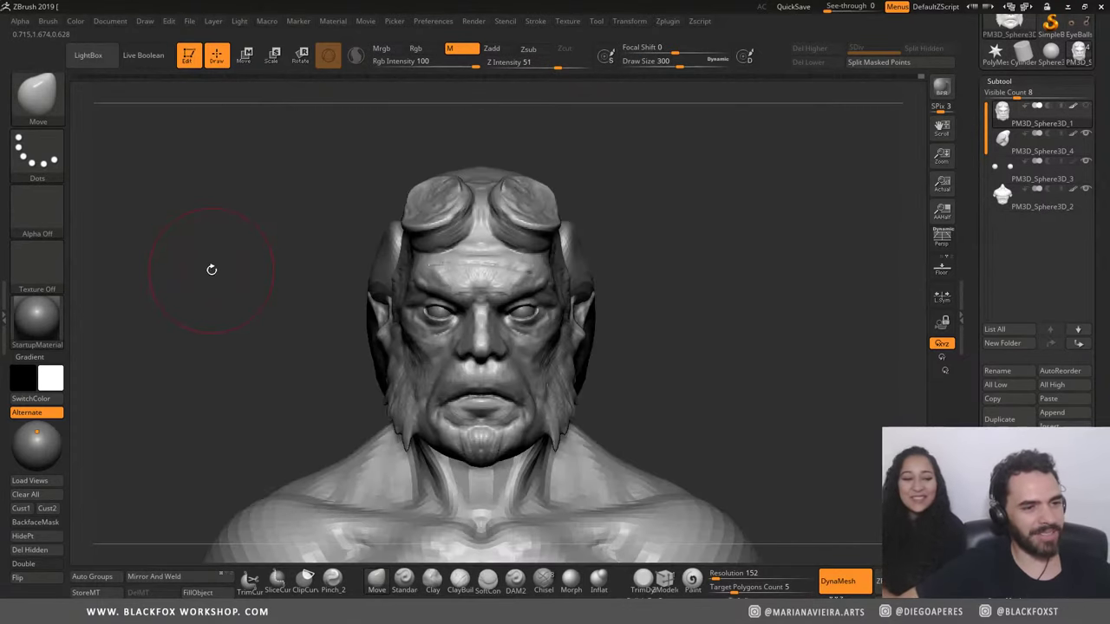
mouse_move(211, 269)
left_mouse_down()
mouse_move(329, 243)
mouse_move(268, 272)
mouse_move(364, 303)
left_mouse_up()
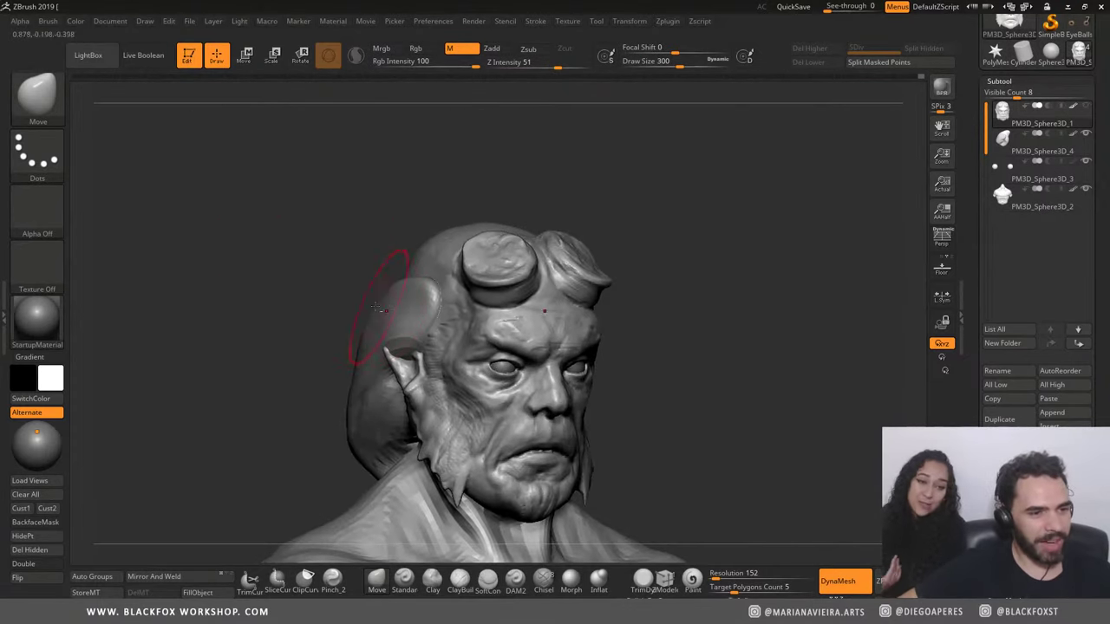
Step: Inspect the PM3D_Sphere3D_4 blob part, then bring the detailed head part back into view
left_click(375, 305, "alt")
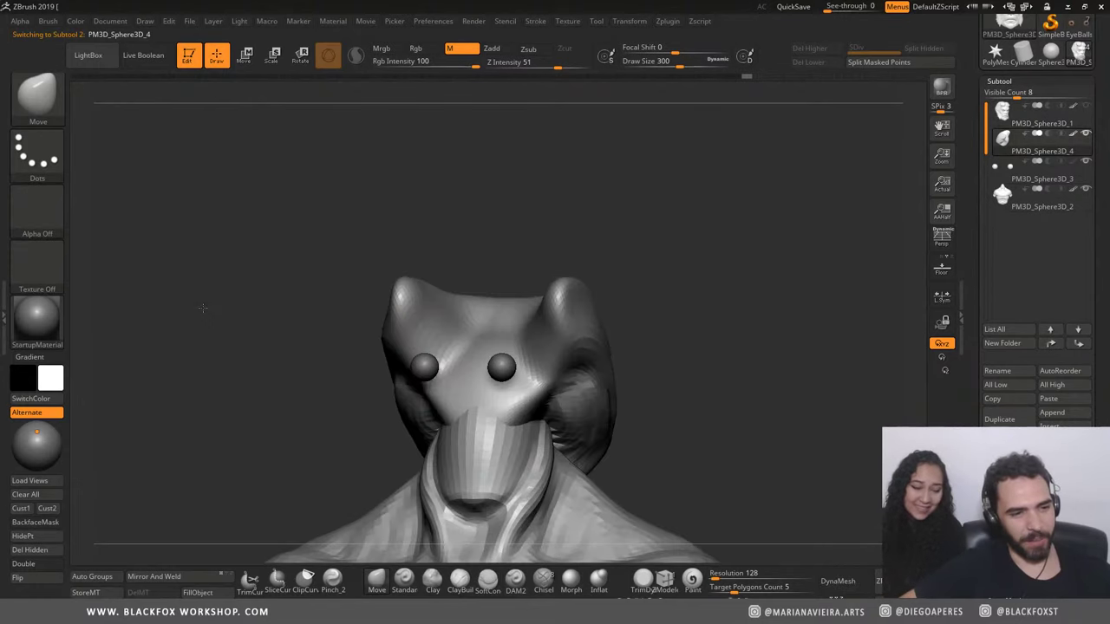
left_click_drag(202, 307, 545, 218)
left_click(1086, 105)
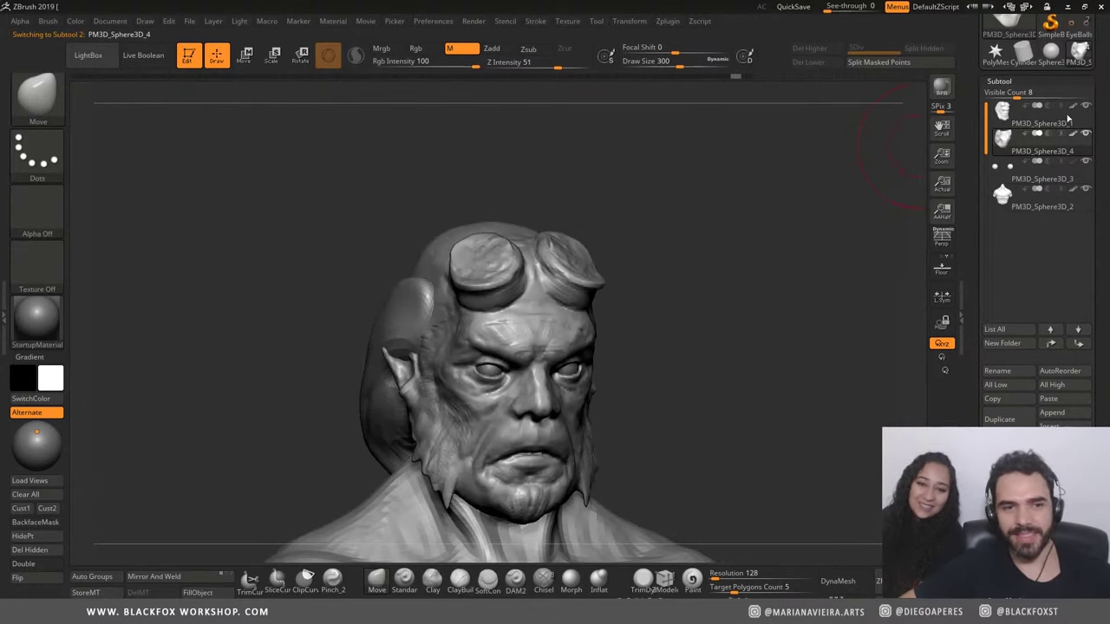
left_click_drag(250, 217, 224, 223, "shift")
mouse_move(277, 272)
left_mouse_down("alt")
mouse_move(256, 303)
mouse_move(278, 298)
mouse_move(369, 538)
left_mouse_up("alt")
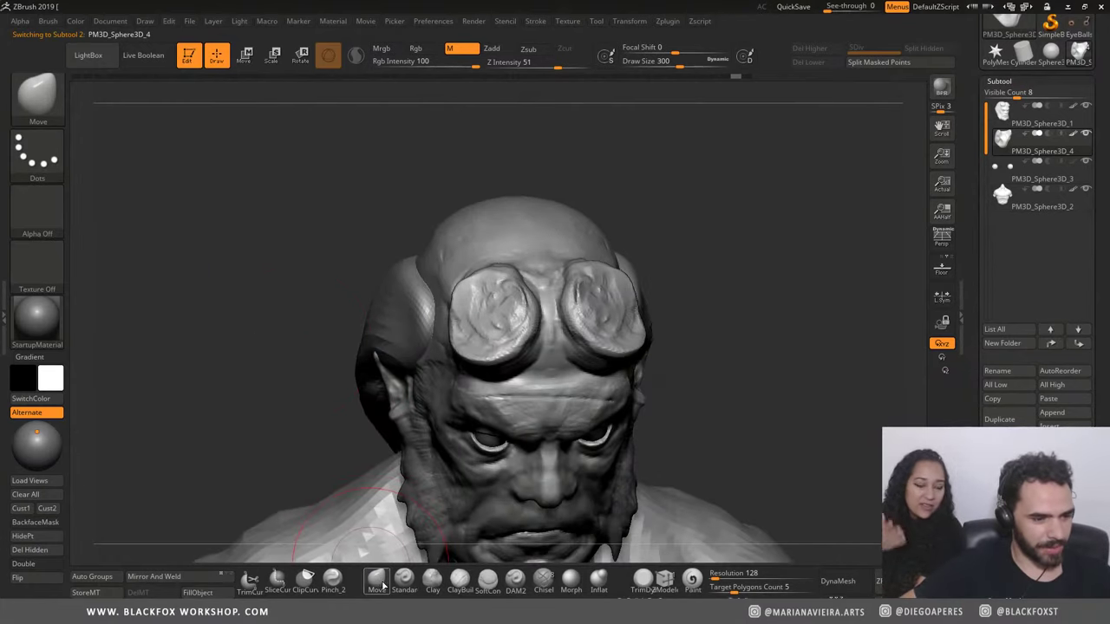
Step: Tilt and reshape both goggles symmetrically on PM3D_Sphere3D_1
key("b")
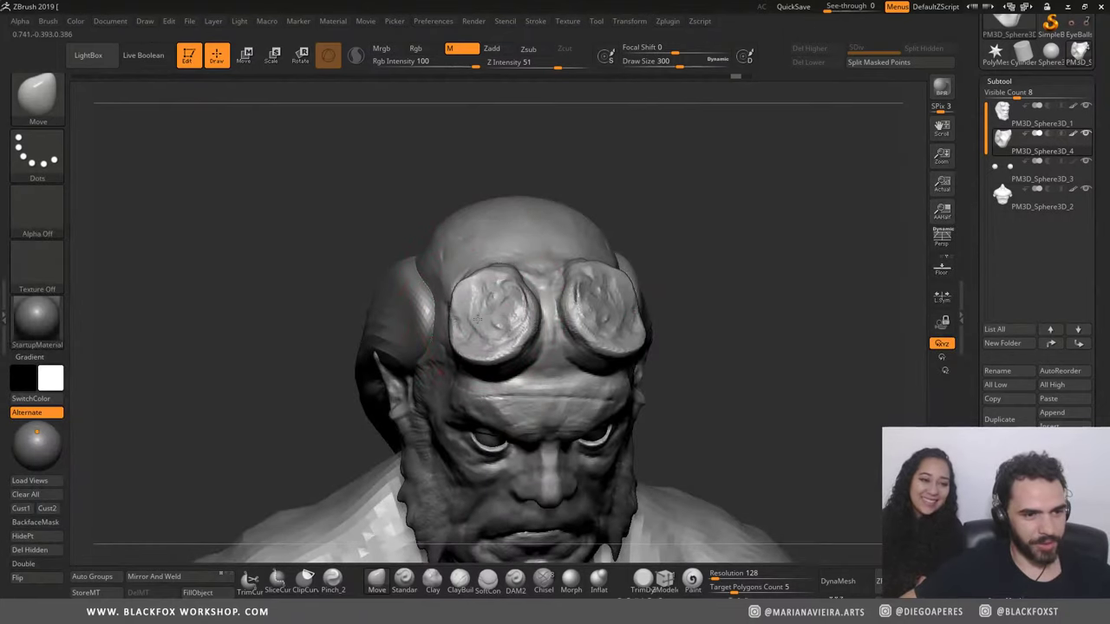
left_click(479, 310, "alt")
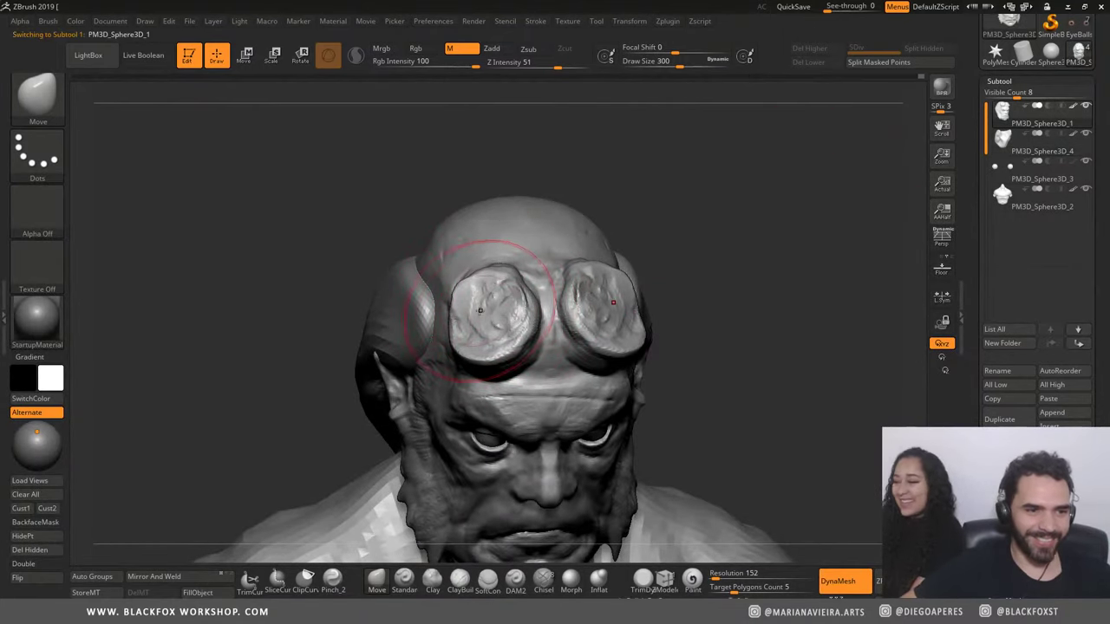
left_click_drag(480, 310, 475, 332)
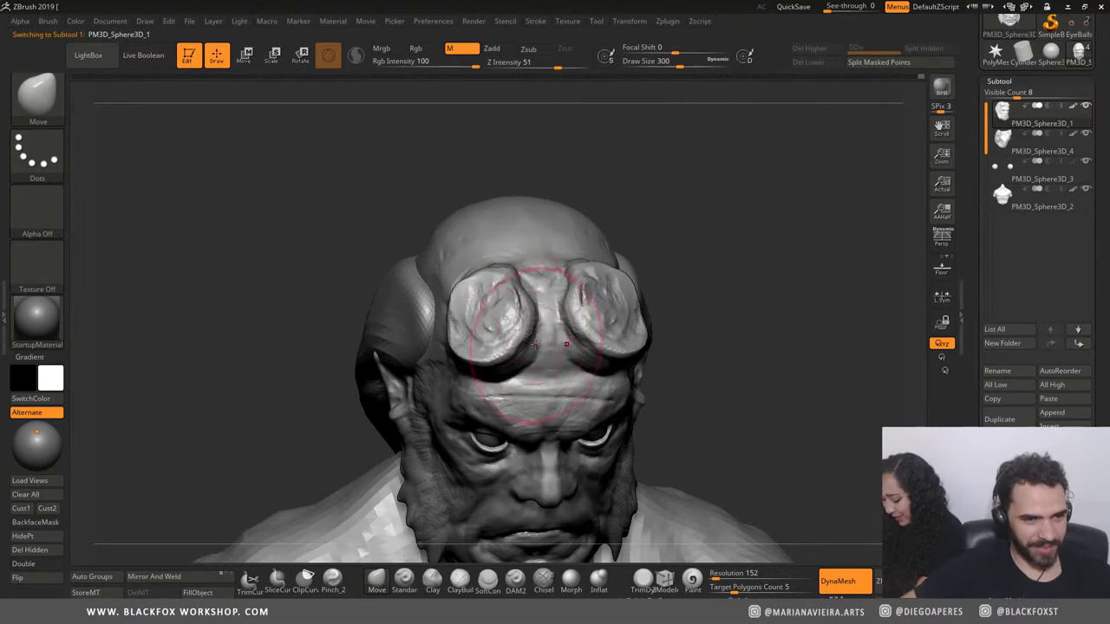
mouse_move(286, 390)
left_mouse_down()
mouse_move(267, 250)
mouse_move(255, 297)
mouse_move(121, 182)
left_mouse_up()
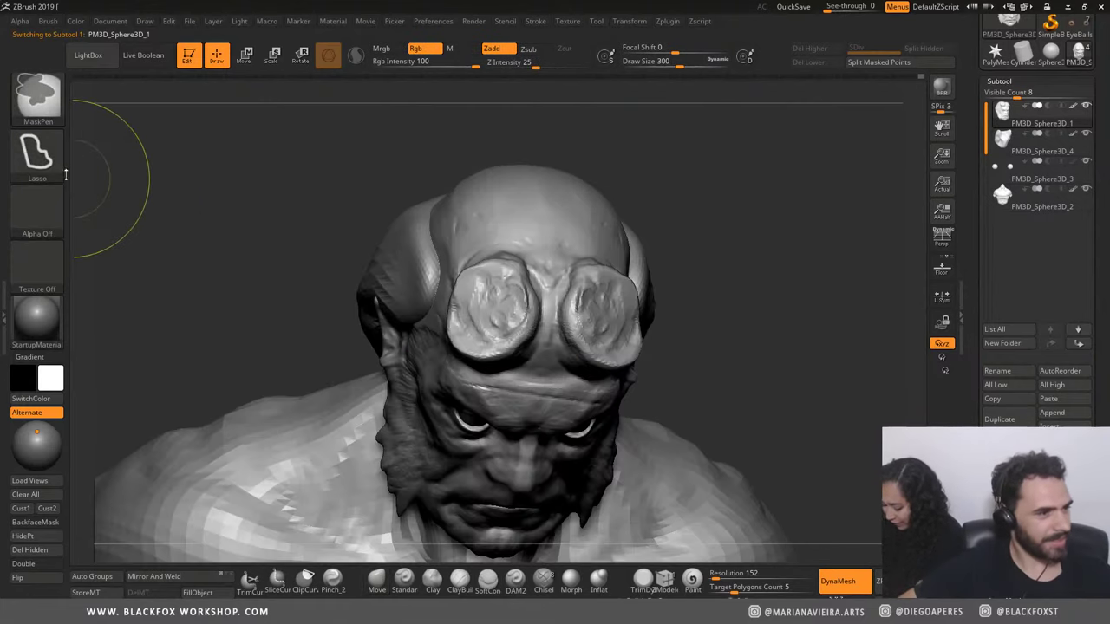
Step: Mask off both goggles so they are protected from editing
right_click(483, 293)
left_click_drag(483, 293, 496, 313, "ctrl")
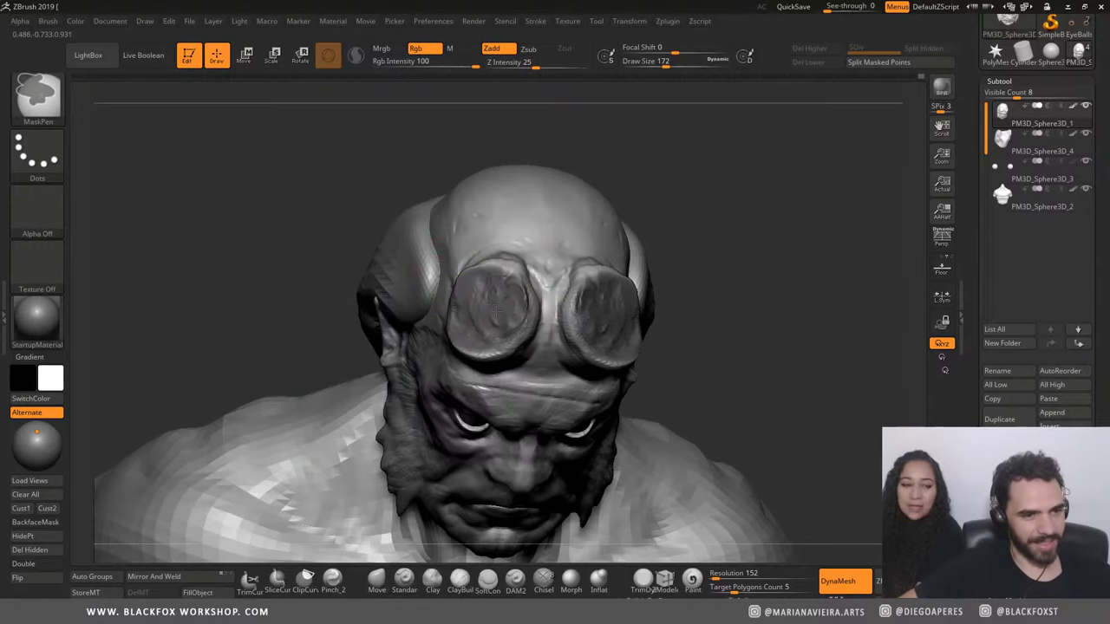
mouse_move(290, 246)
left_mouse_down("shift")
mouse_move(477, 293)
mouse_move(477, 381)
left_mouse_up("shift")
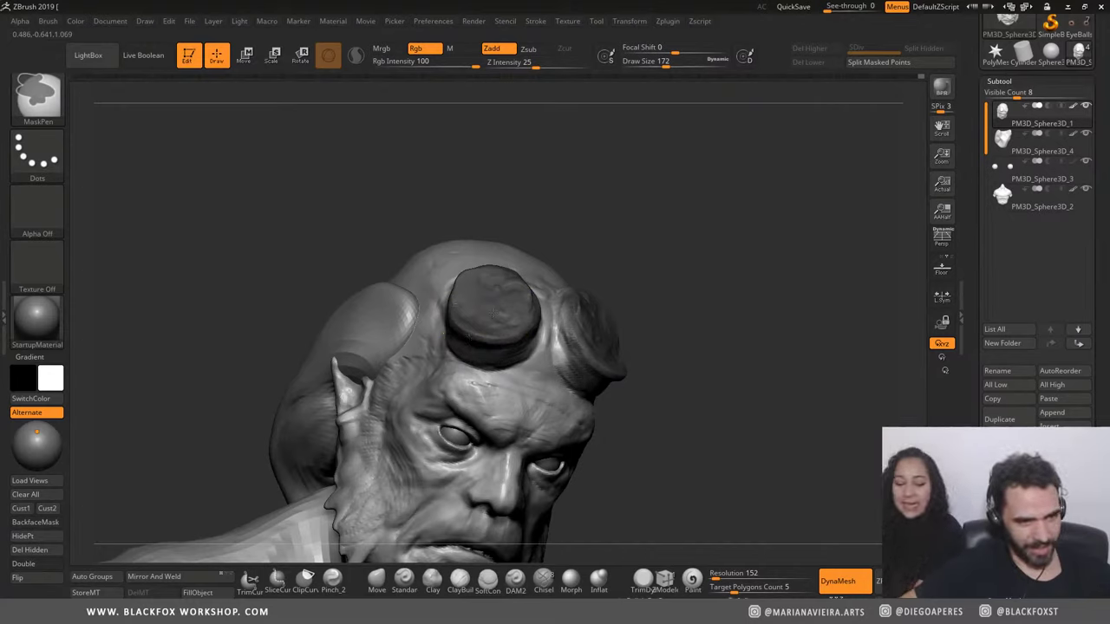
left_click_drag(491, 299, 526, 309)
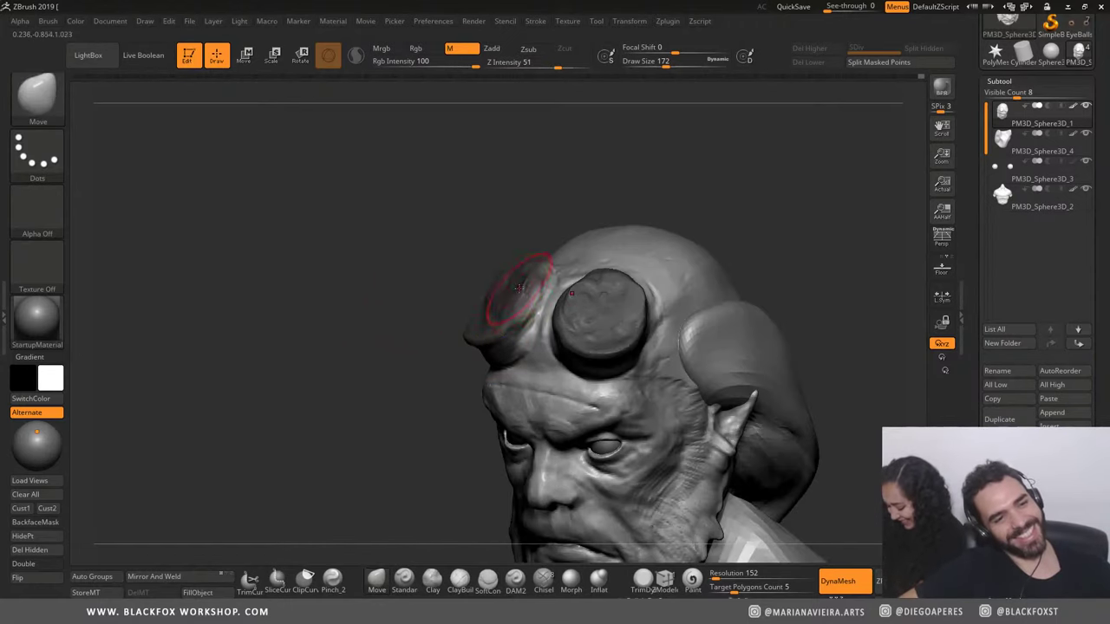
key("space")
key("ctrl")
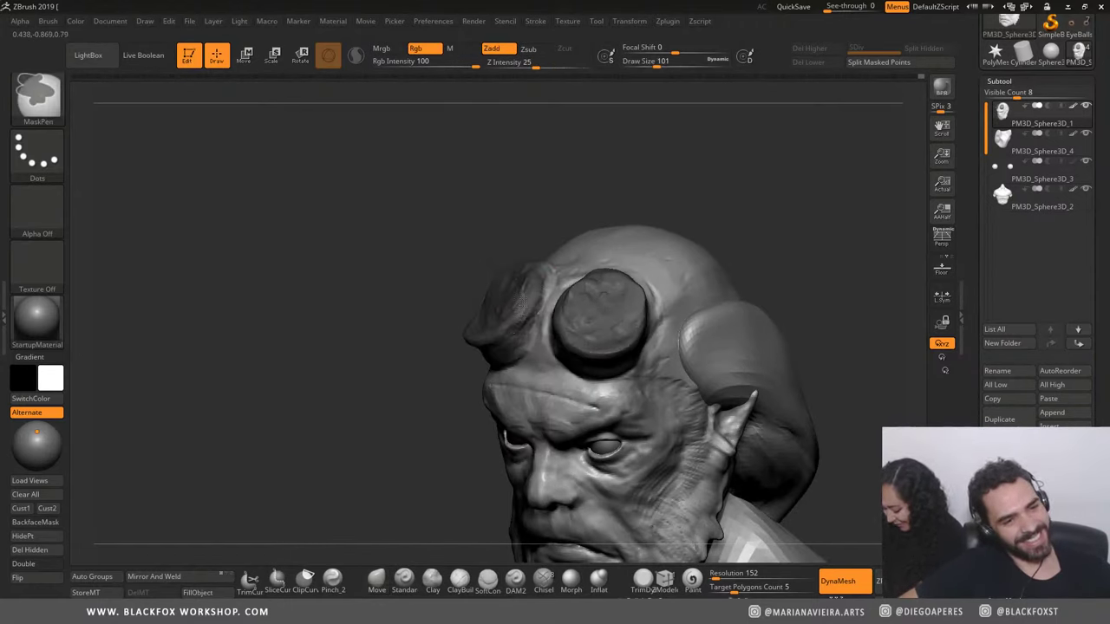
mouse_move(434, 330)
left_mouse_down("shift")
mouse_move(325, 260)
mouse_move(495, 297)
left_mouse_up("shift")
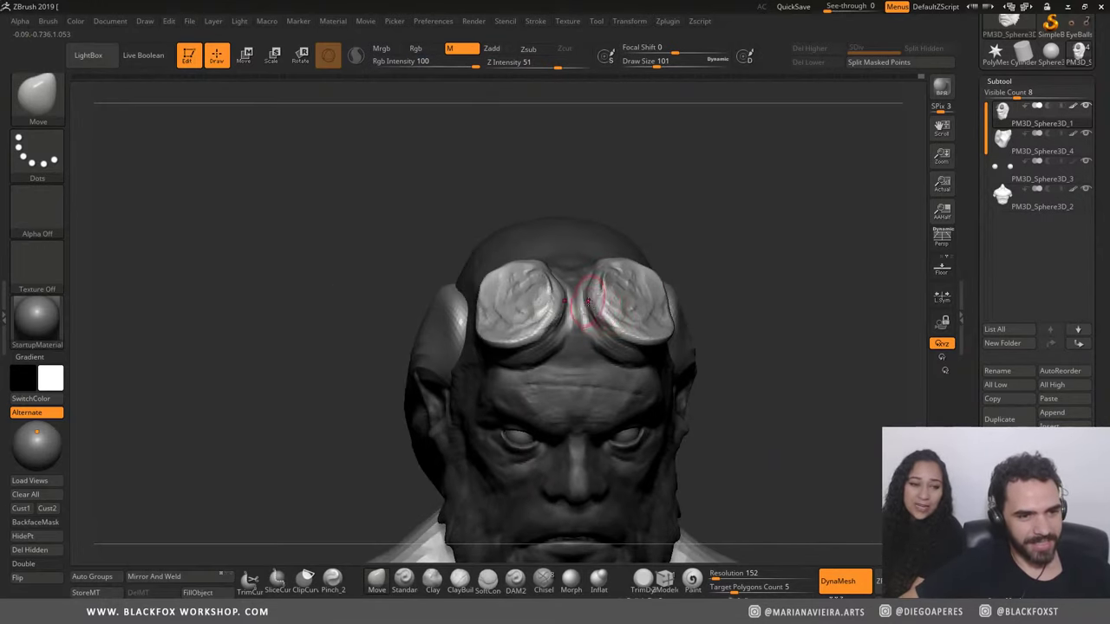
Step: Reduce the mask brush size from 68 to 59
key("space")
key("ctrl")
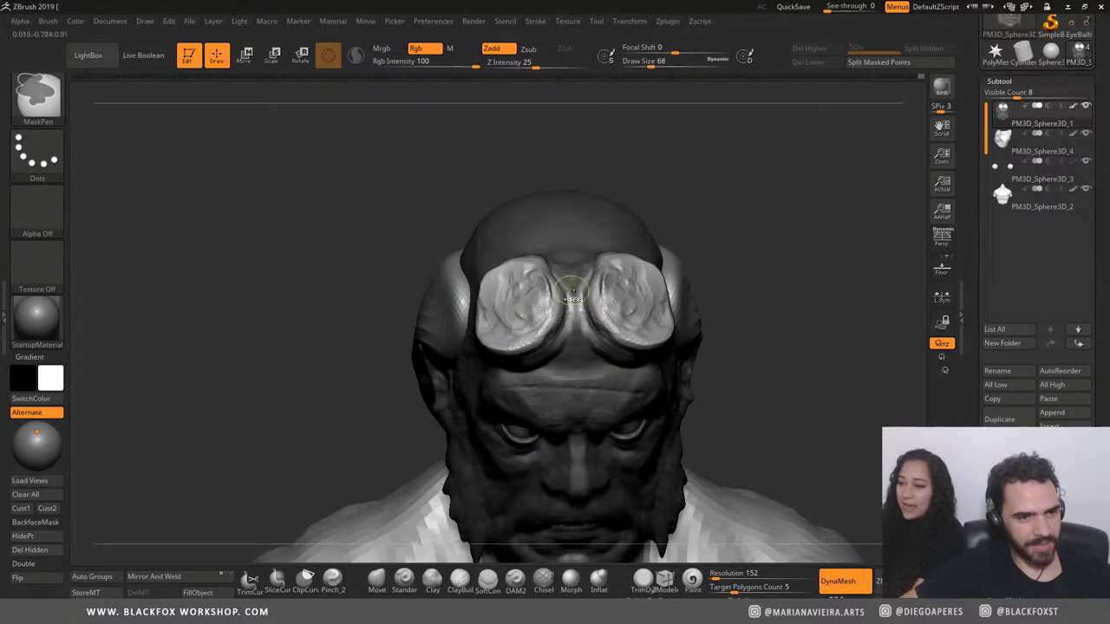
key("space")
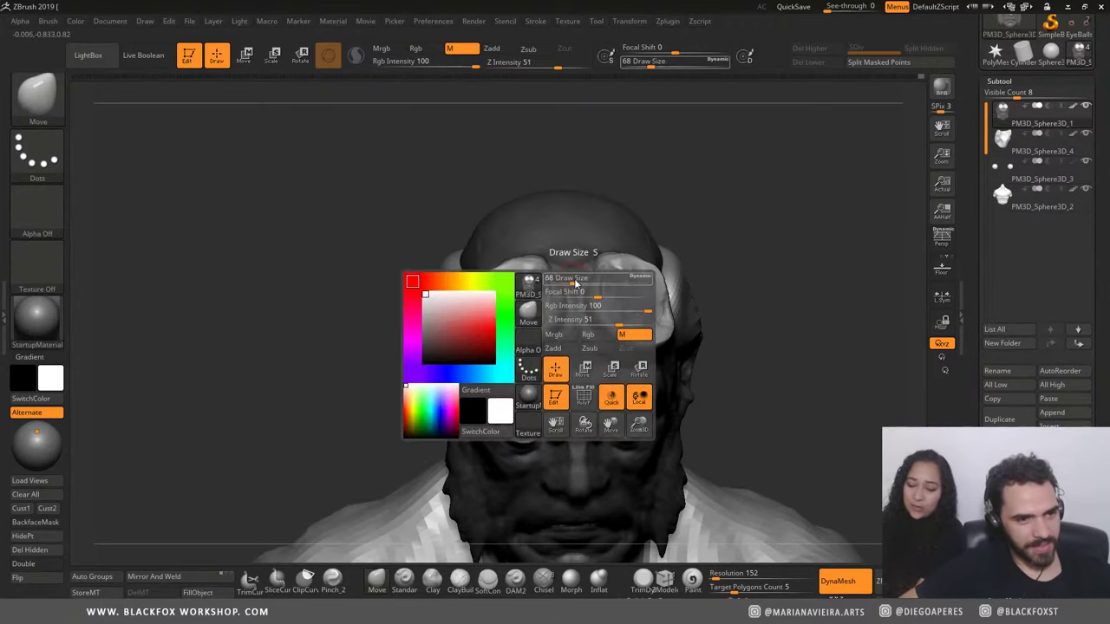
left_click_drag(583, 279, 573, 279)
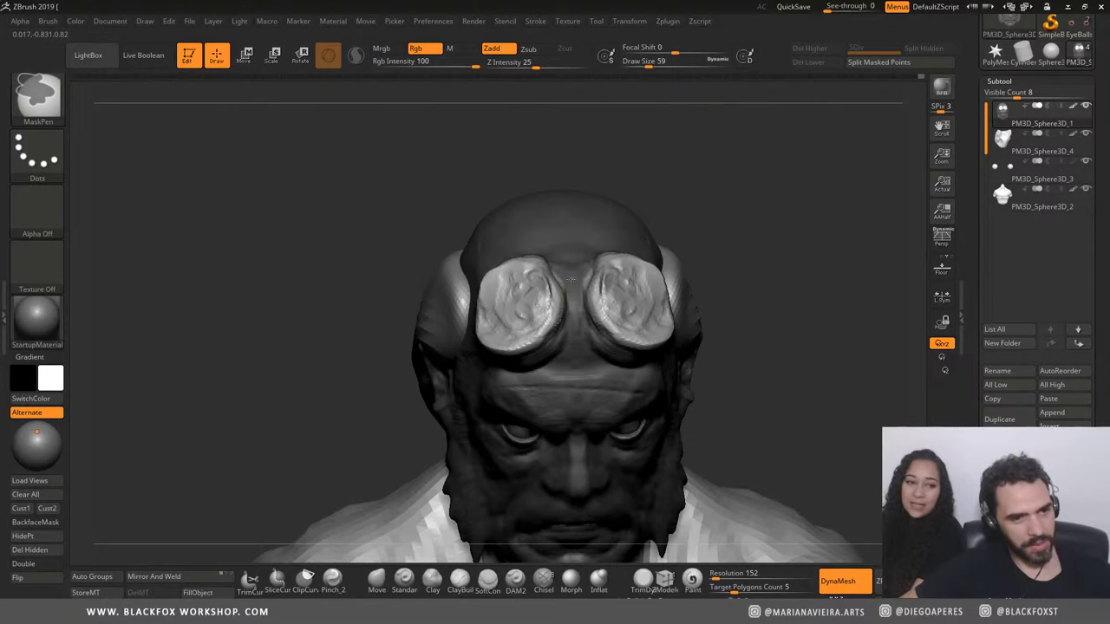
right_click_drag(569, 319, 524, 305)
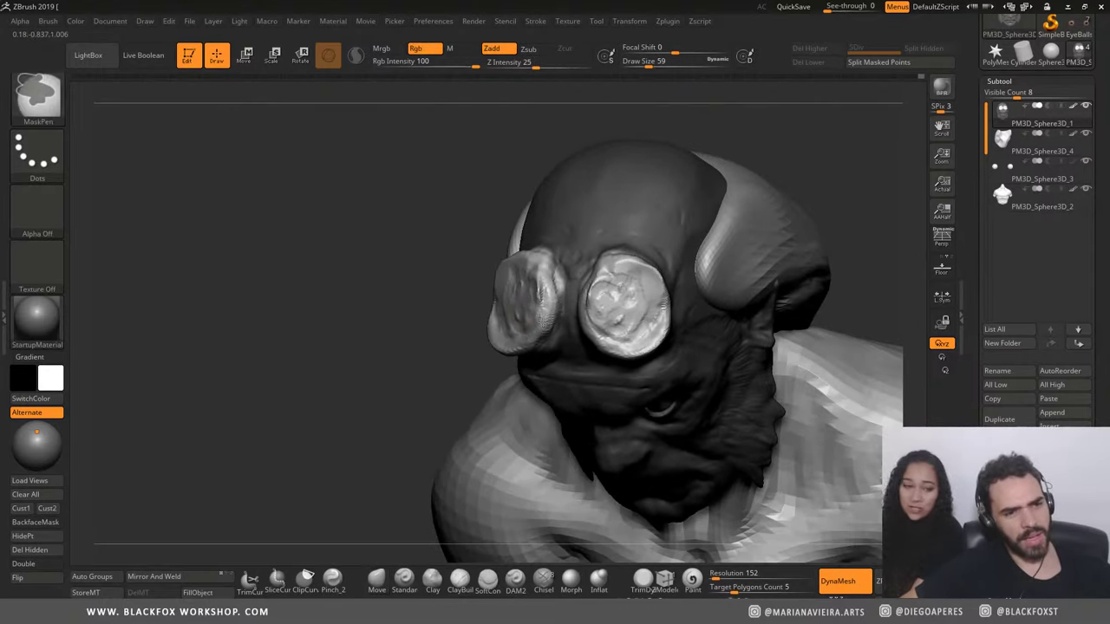
Step: Shift the goggles outward and enlarge them slightly with the transform gizmo
key("b")
key("m")
key("v")
left_click_drag(365, 329, 320, 280, "shift")
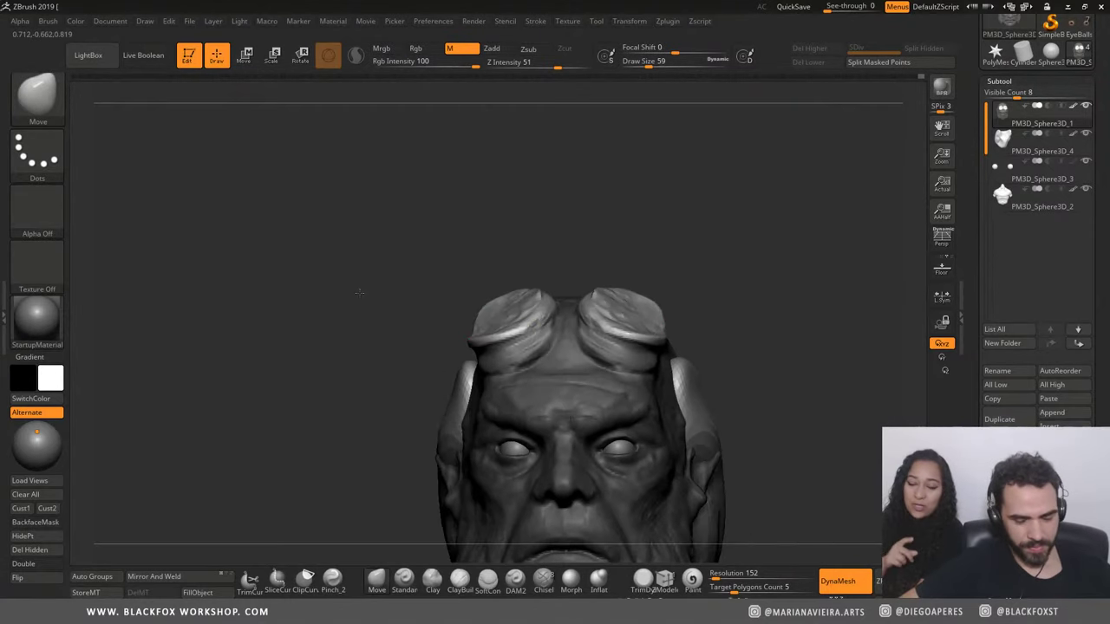
mouse_move(281, 249)
right_mouse_down()
mouse_move(326, 318)
mouse_move(346, 232)
right_mouse_up()
key("w")
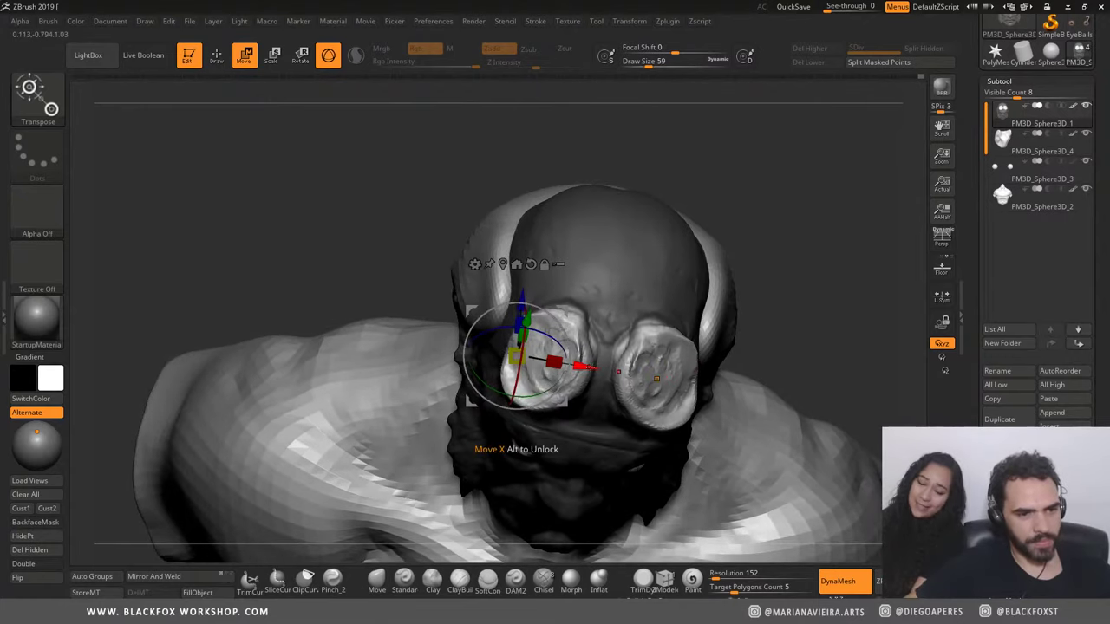
left_click_drag(555, 362, 538, 363)
right_click_drag(345, 262, 295, 261, "shift")
Step: Return to sculpting with the brush enlarged to 217, then shrunk to 165
key("ctrl")
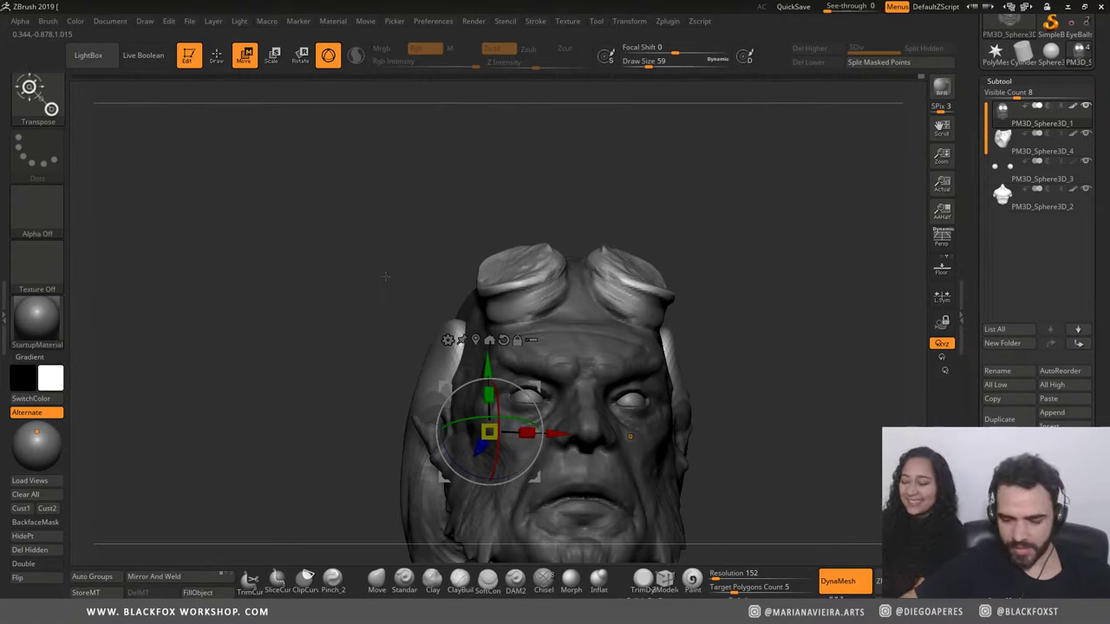
key("q")
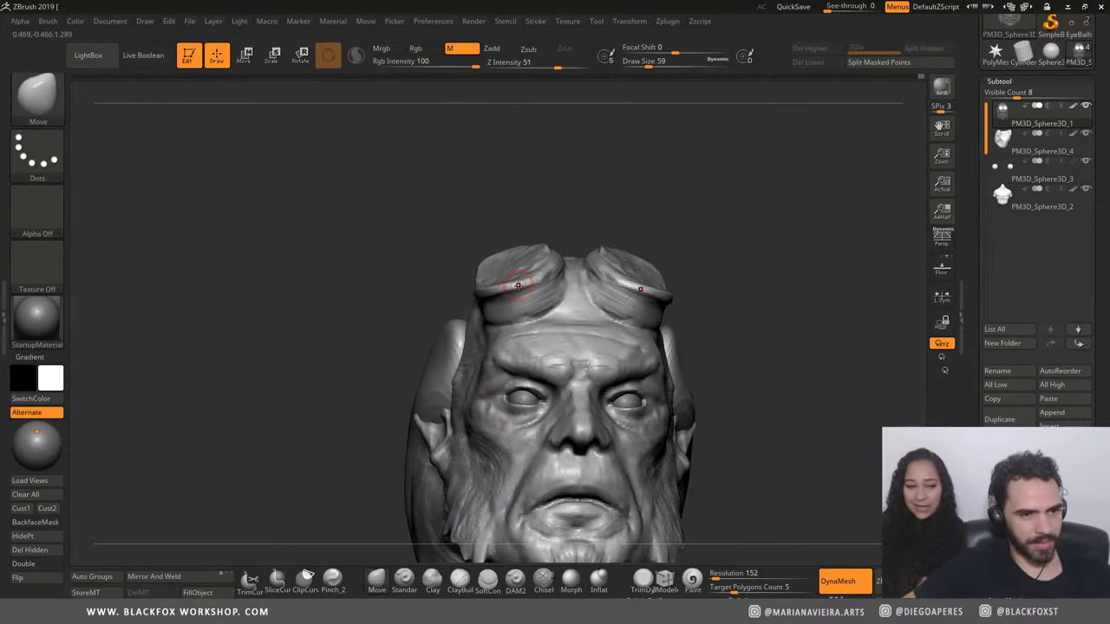
right_click(518, 284)
left_click_drag(518, 280, 538, 280)
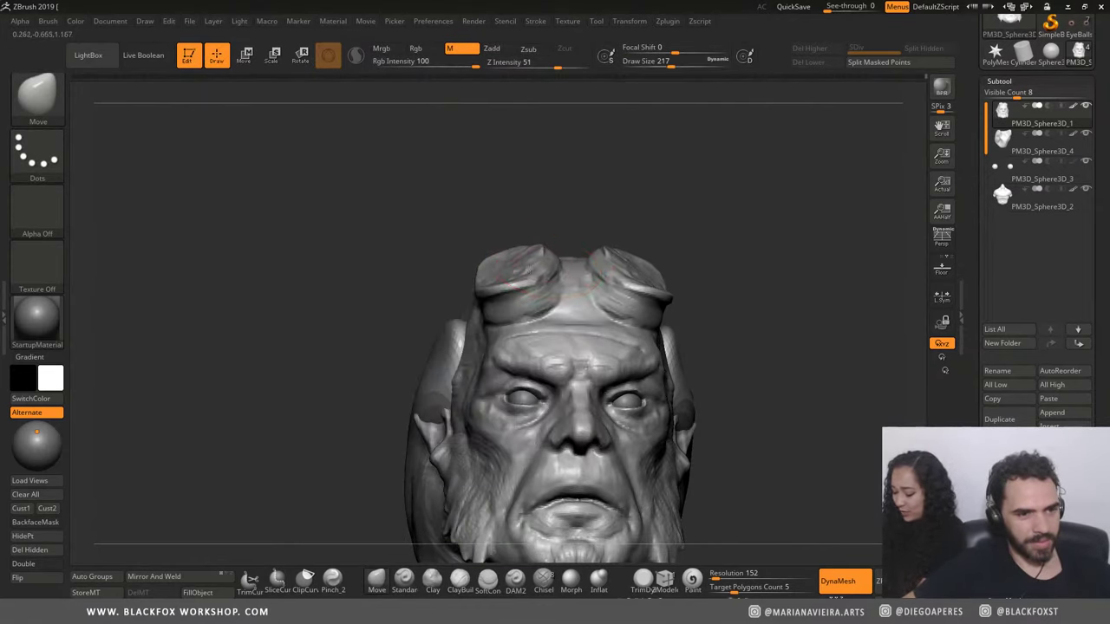
left_click_drag(449, 214, 545, 267)
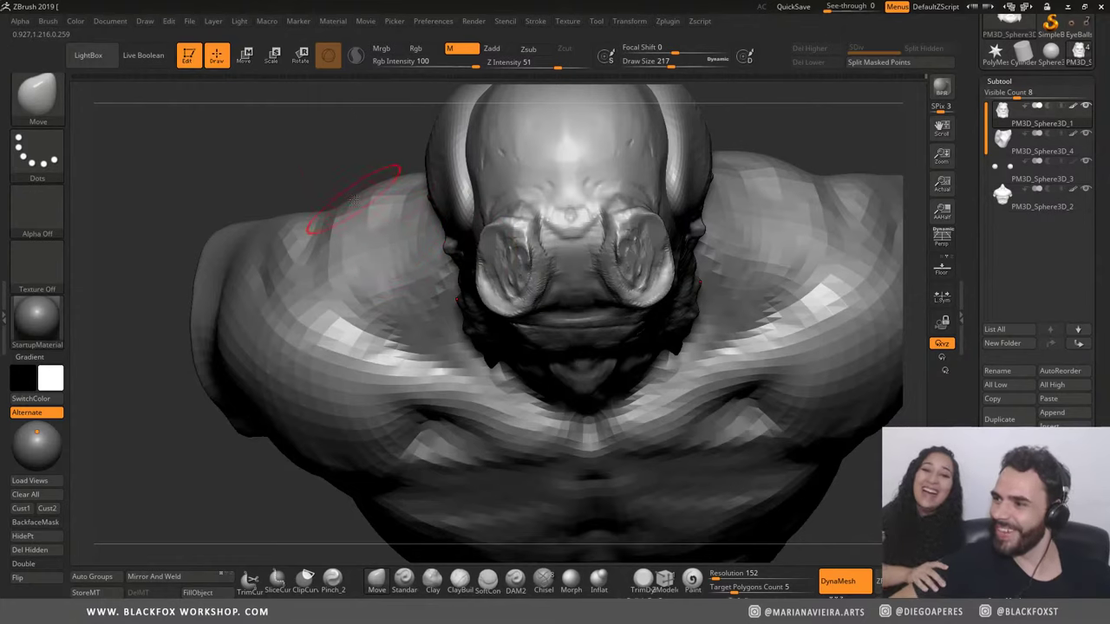
left_click_drag(228, 166, 301, 264)
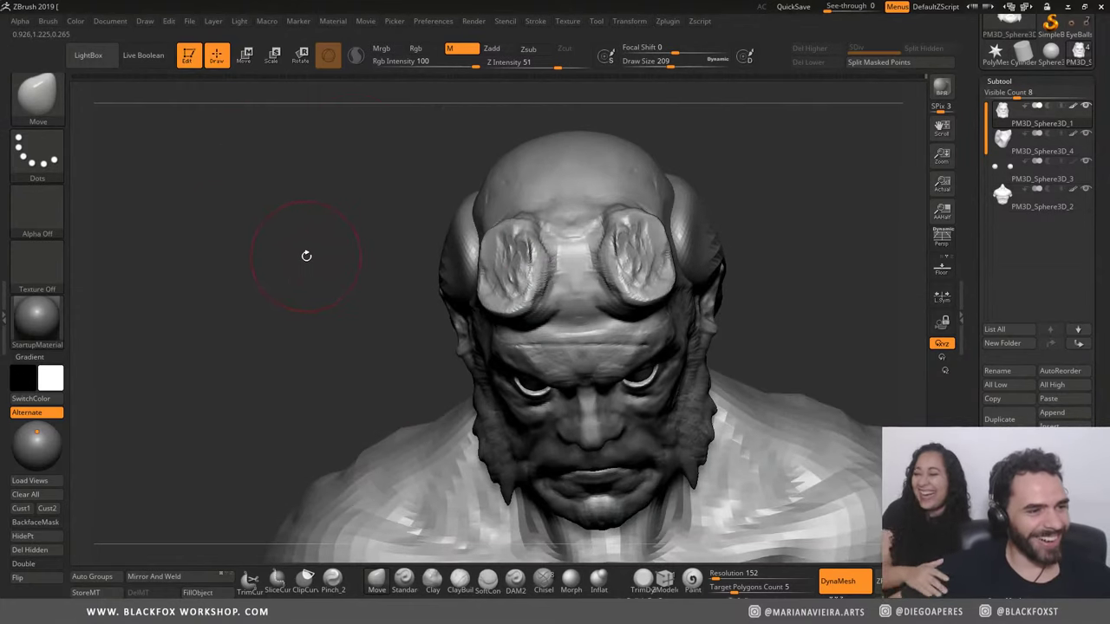
key("bracketleft")
key("bracketleft")
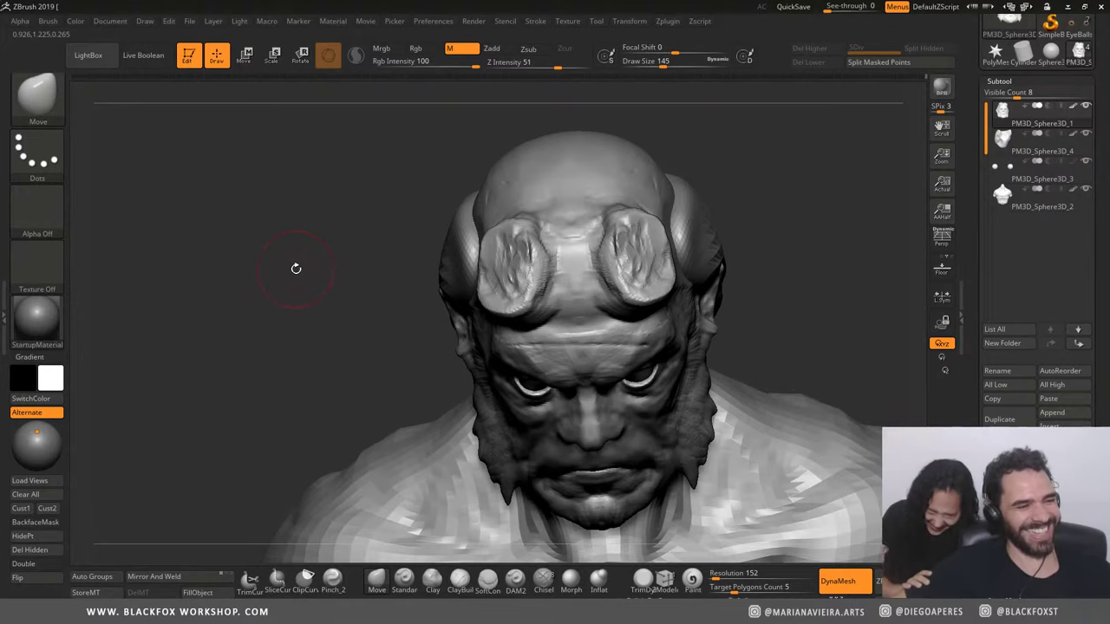
left_click_drag(310, 305, 273, 281)
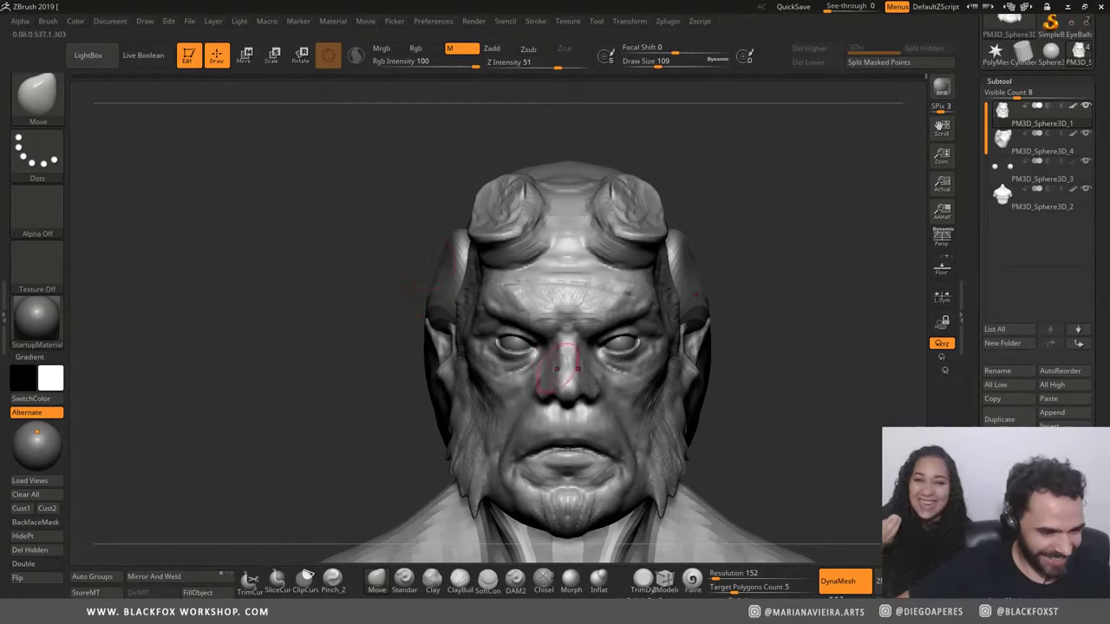
Step: Select ClayBuildup, shrink the brush slightly, and check the head from several angles
key("b")
key("c")
key("b")
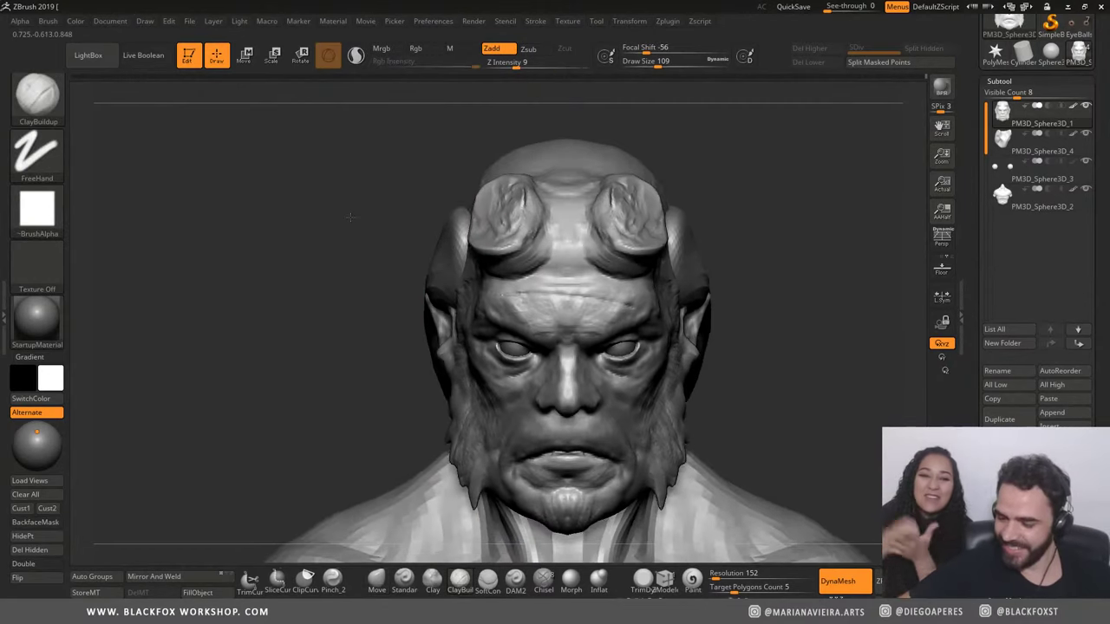
key("bracketleft")
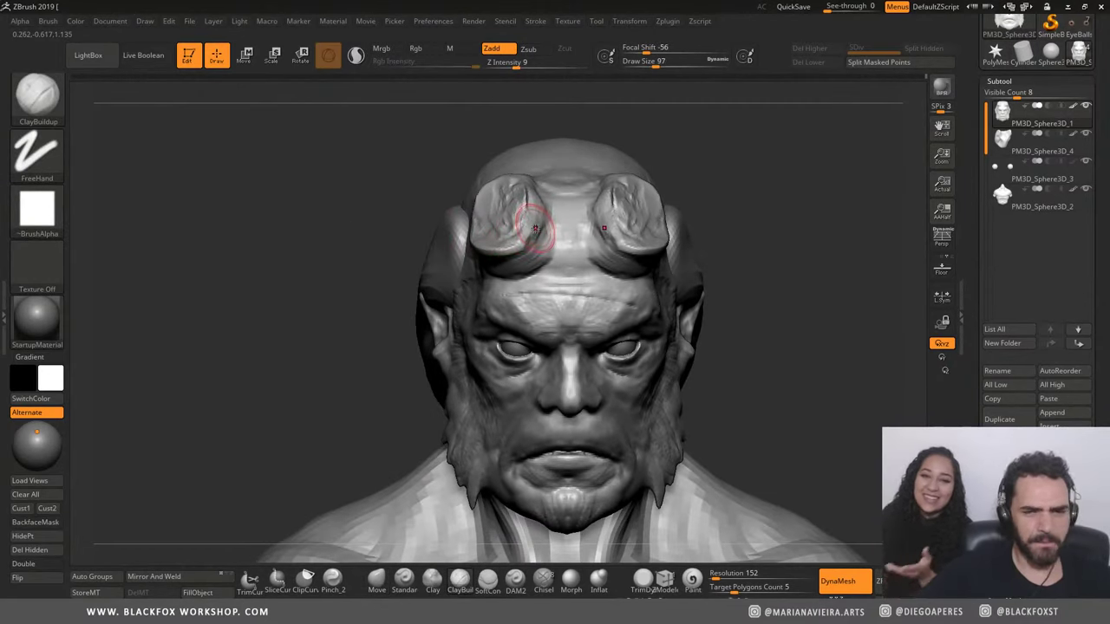
mouse_move(302, 183)
left_mouse_down()
mouse_move(305, 227)
mouse_move(566, 178)
left_mouse_up()
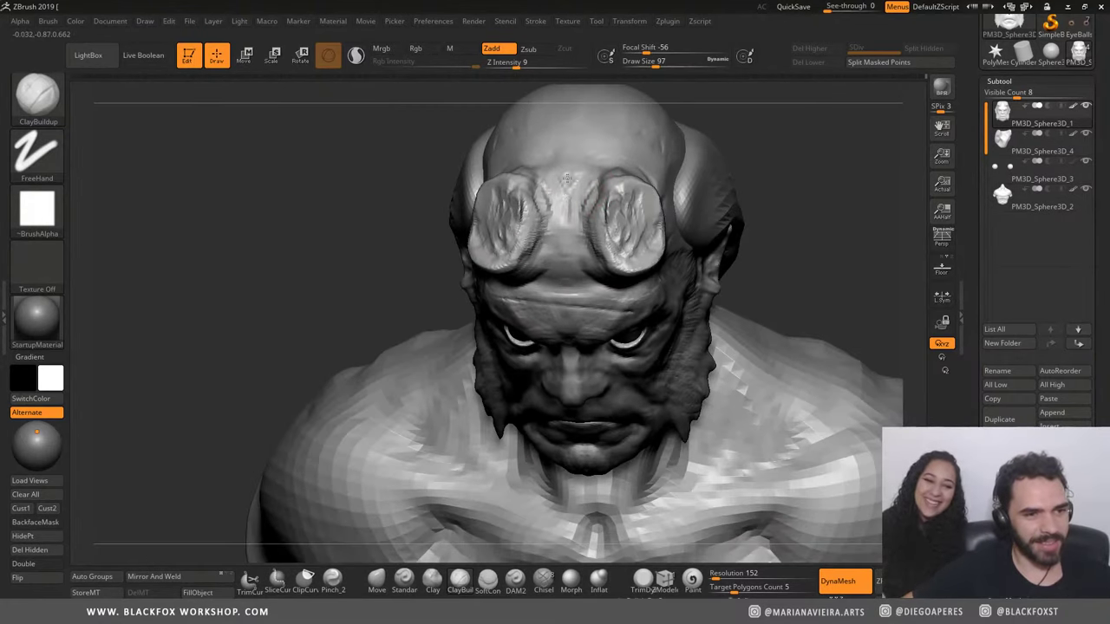
mouse_move(344, 205)
left_mouse_down()
mouse_move(368, 158)
mouse_move(577, 247)
left_mouse_up()
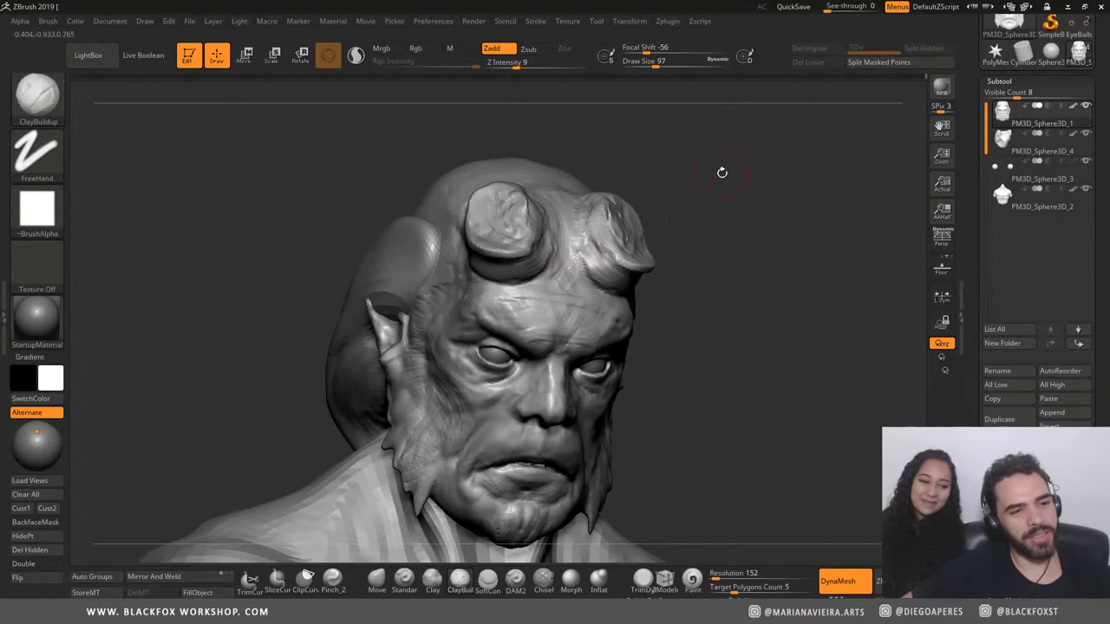
left_click_drag(722, 173, 578, 153)
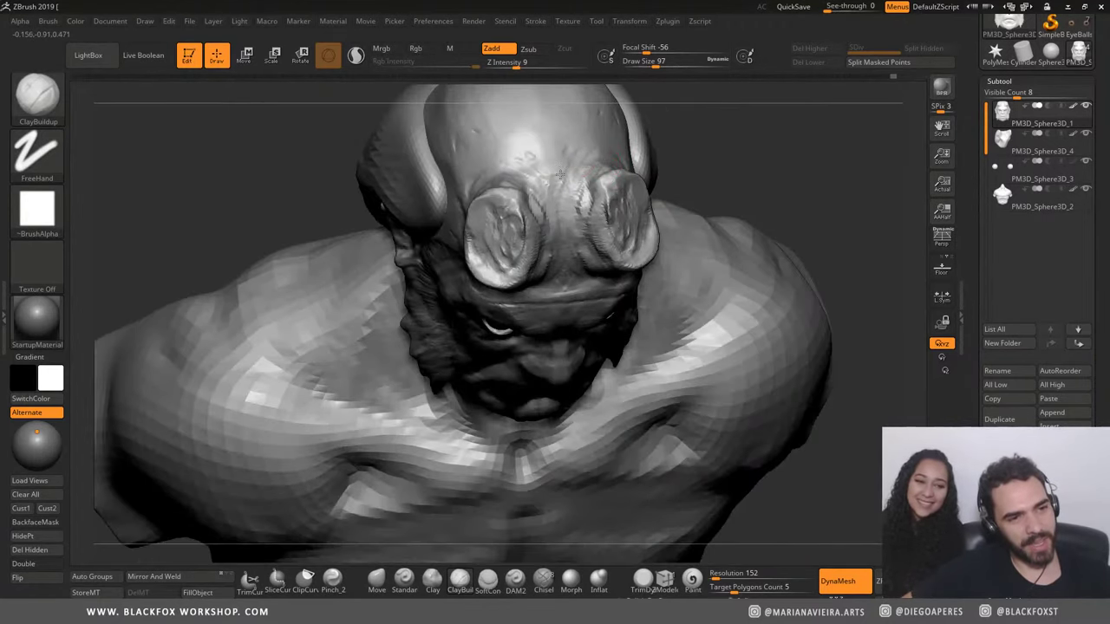
mouse_move(789, 185)
left_mouse_down()
mouse_move(416, 173)
mouse_move(257, 222)
mouse_move(508, 260)
left_mouse_up()
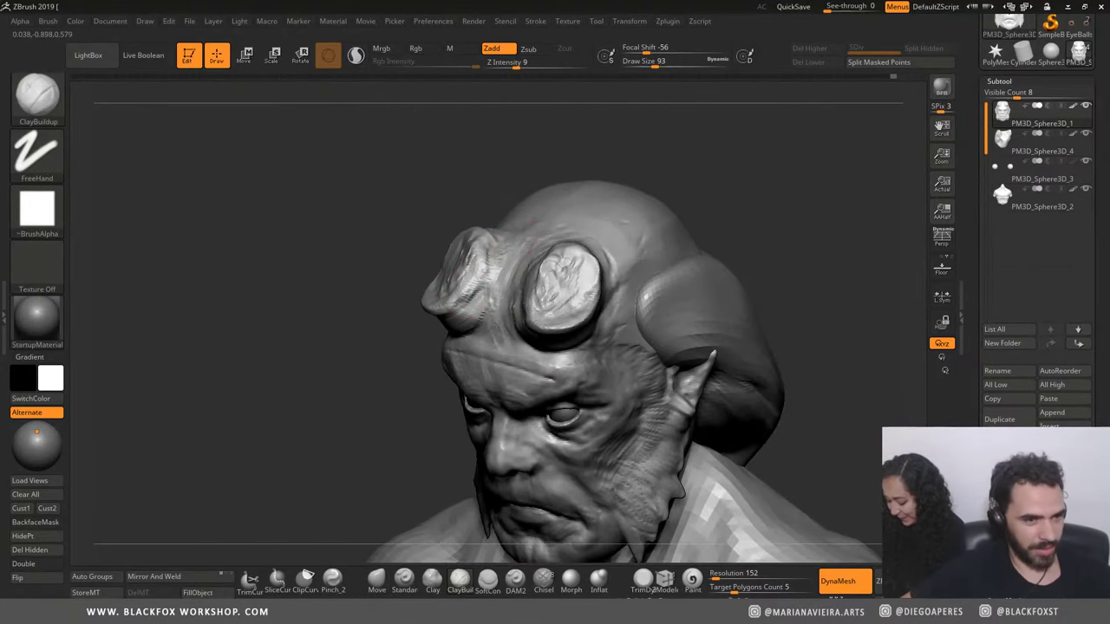
left_click_drag(355, 285, 534, 295)
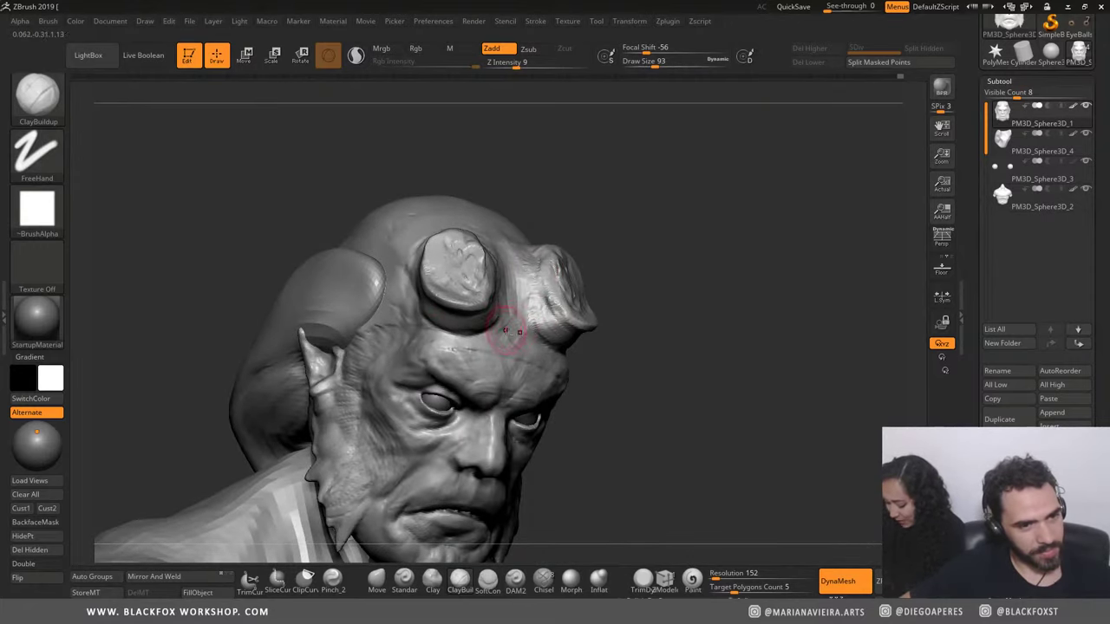
mouse_move(549, 235)
left_mouse_down("shift")
mouse_move(616, 186)
mouse_move(526, 248)
left_mouse_up("shift")
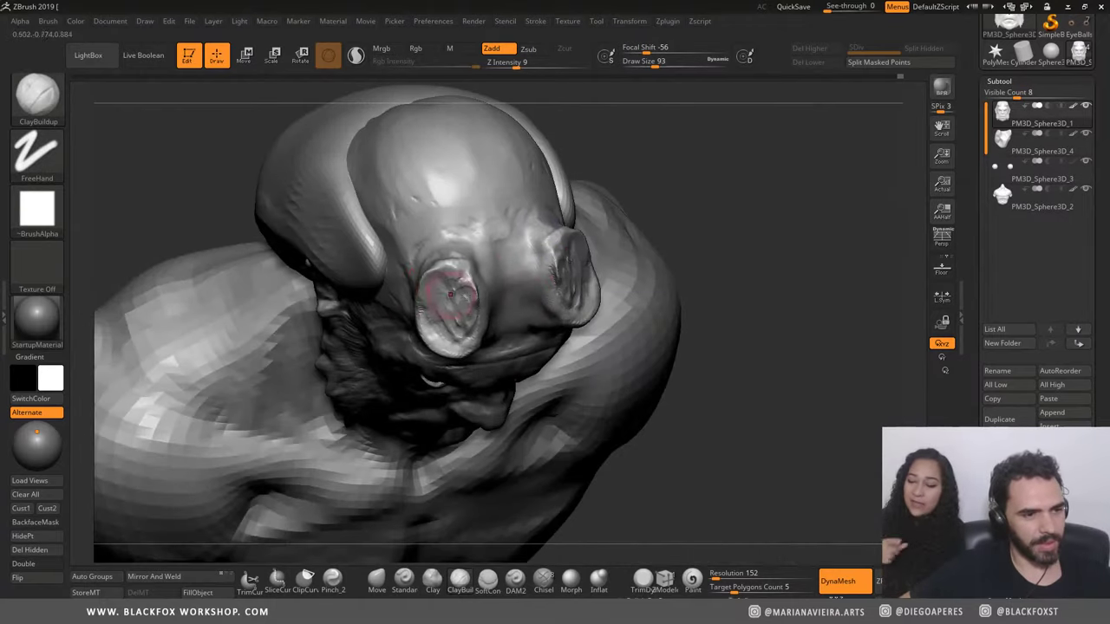
Step: Reshape the brow and eye sockets symmetrically with the Move brush
left_click(378, 579)
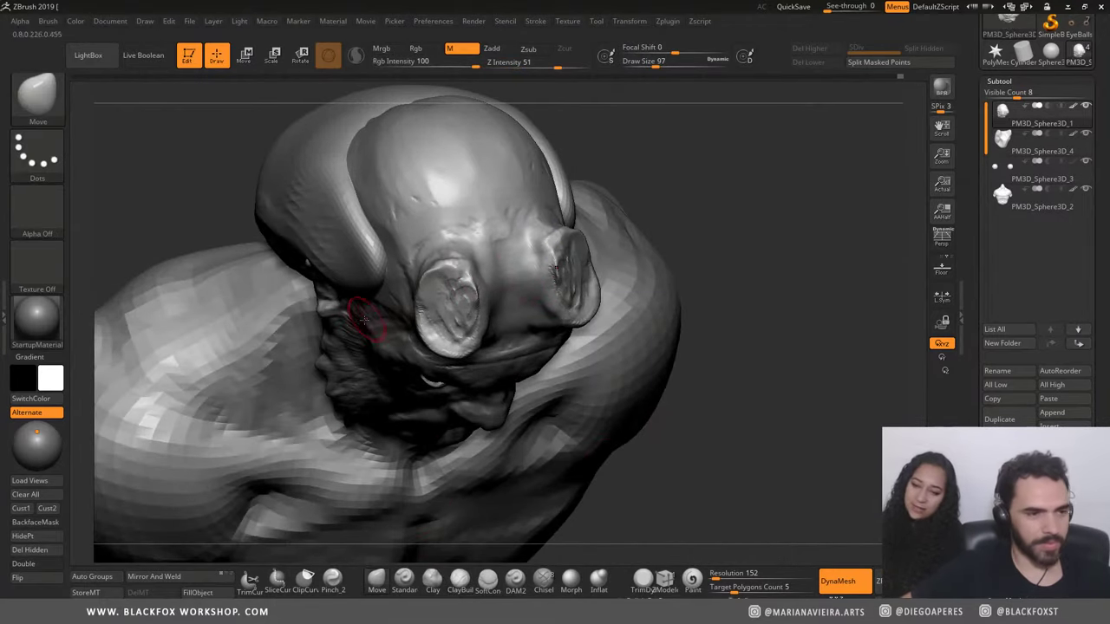
mouse_move(421, 309)
left_mouse_down()
mouse_move(411, 287)
mouse_move(423, 344)
mouse_move(468, 347)
left_mouse_up()
left_click_drag(742, 365, 659, 286)
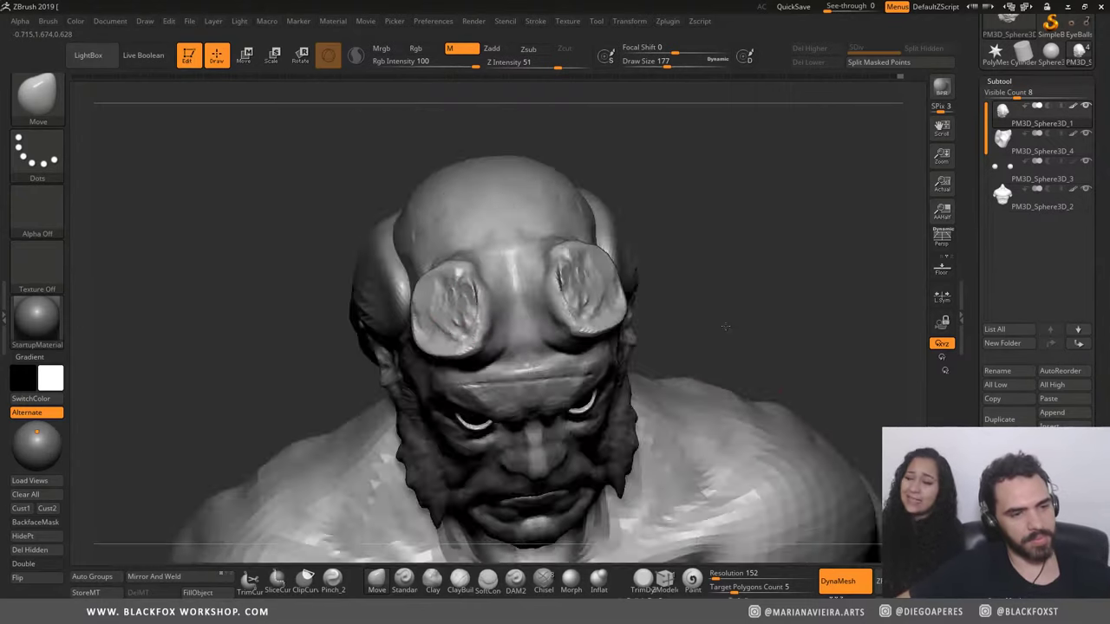
left_click_drag(573, 277, 553, 296)
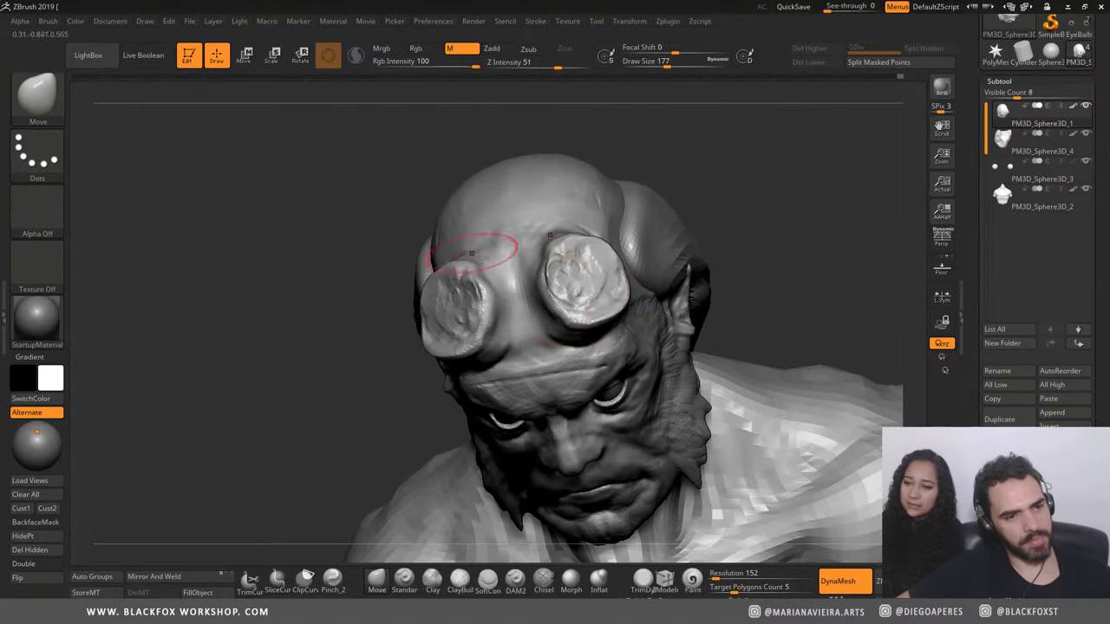
mouse_move(317, 216)
left_mouse_down("shift")
mouse_move(260, 227)
mouse_move(199, 265)
mouse_move(264, 290)
left_mouse_up("shift")
Step: Switch back to ClayBuildup and inspect the head's right side and horn top
left_click(459, 579)
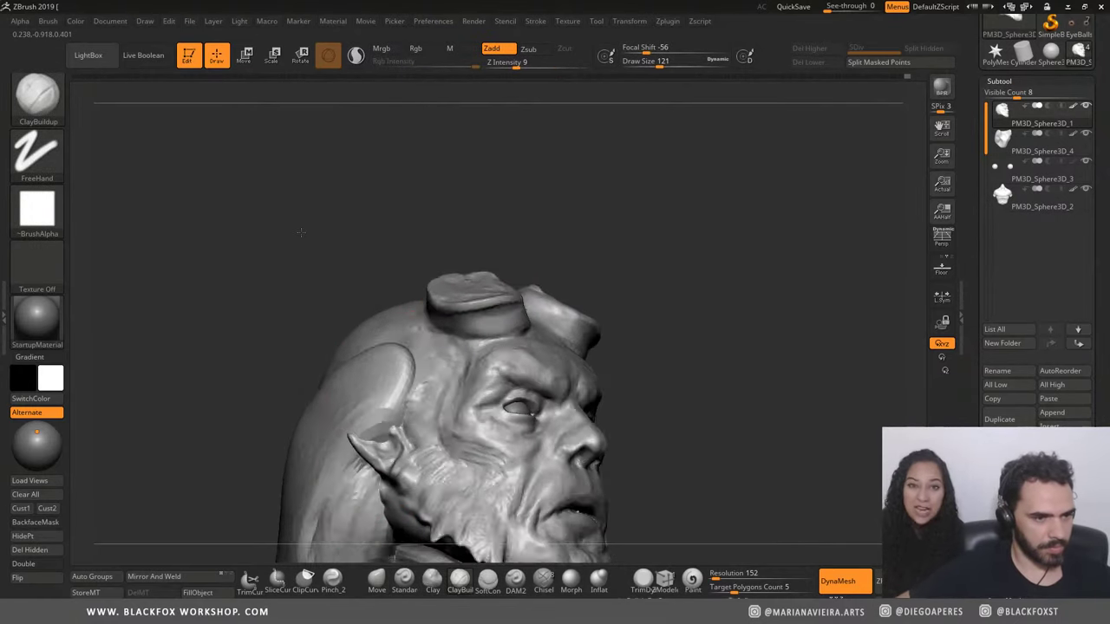
right_click_drag(440, 307, 462, 314)
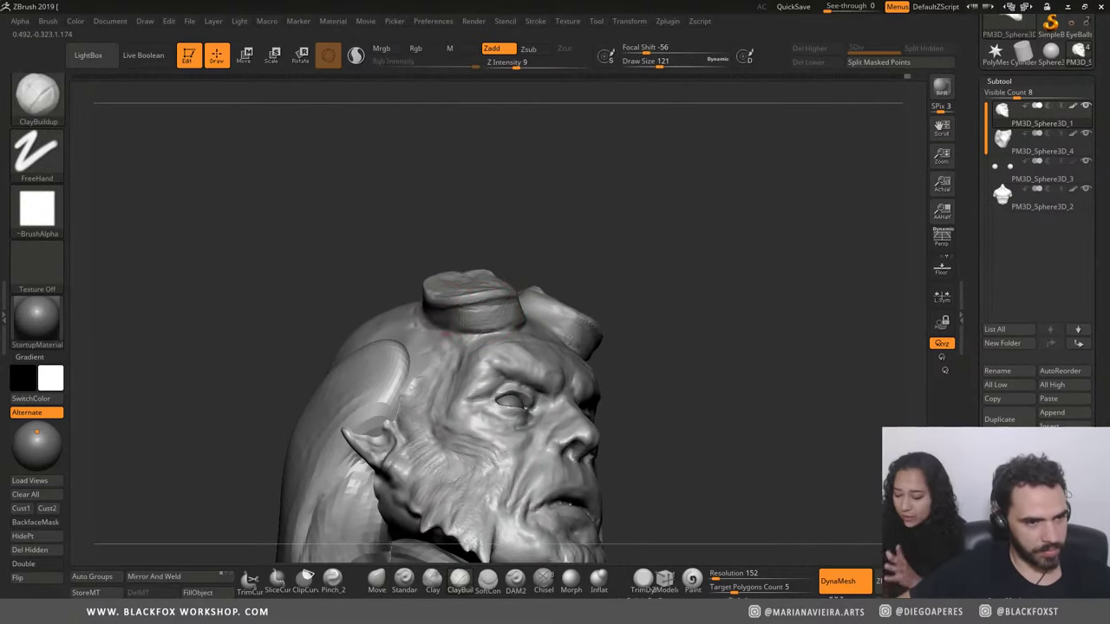
left_click_drag(330, 265, 492, 315)
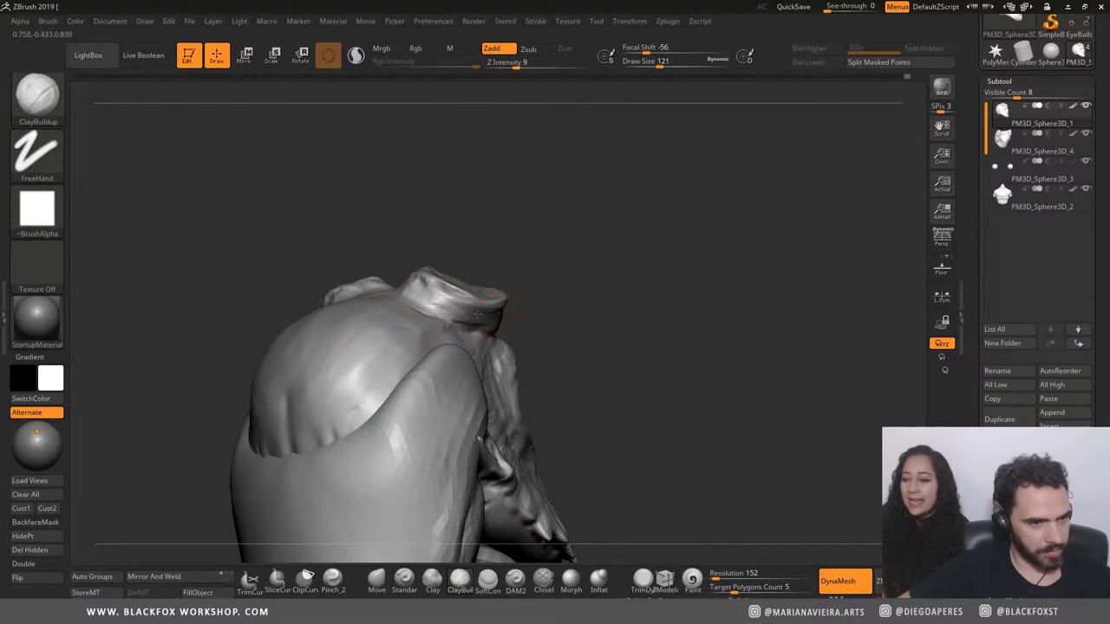
mouse_move(605, 285)
left_mouse_down()
mouse_move(271, 321)
mouse_move(285, 189)
mouse_move(305, 216)
left_mouse_up()
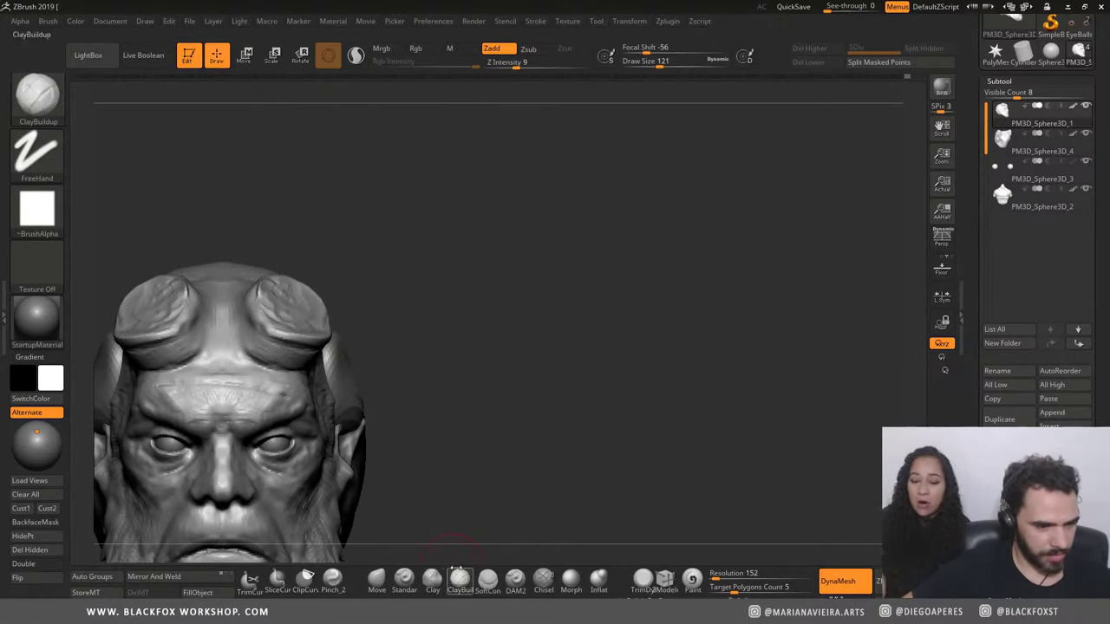
Step: Carve a thin vertical crease between the brows with the DAM Standard brush
left_click(515, 577)
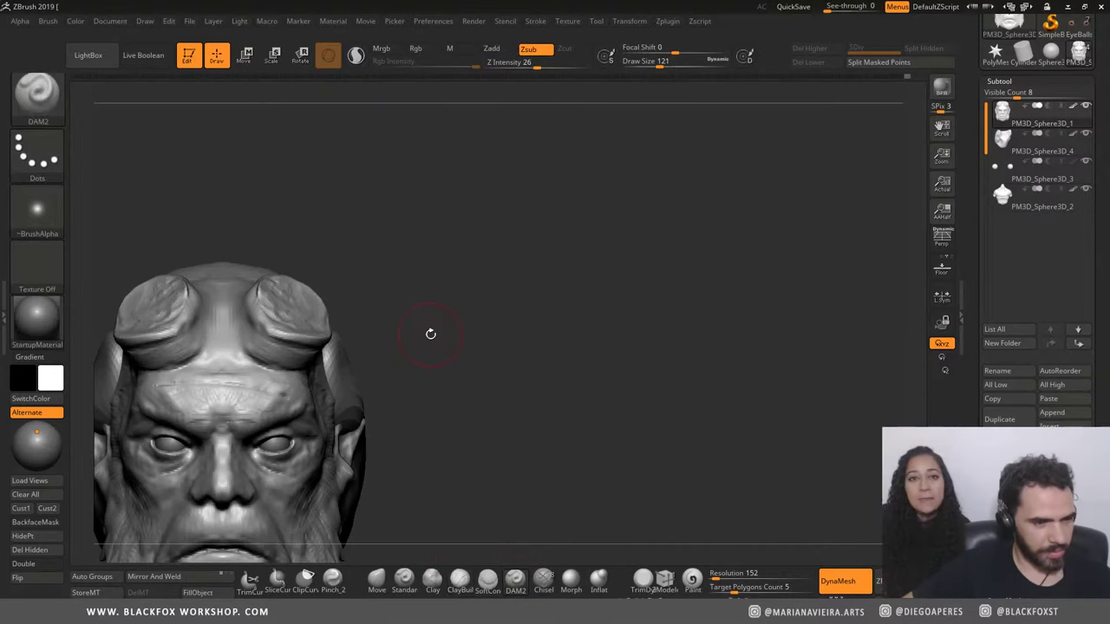
left_click_drag(435, 333, 341, 323)
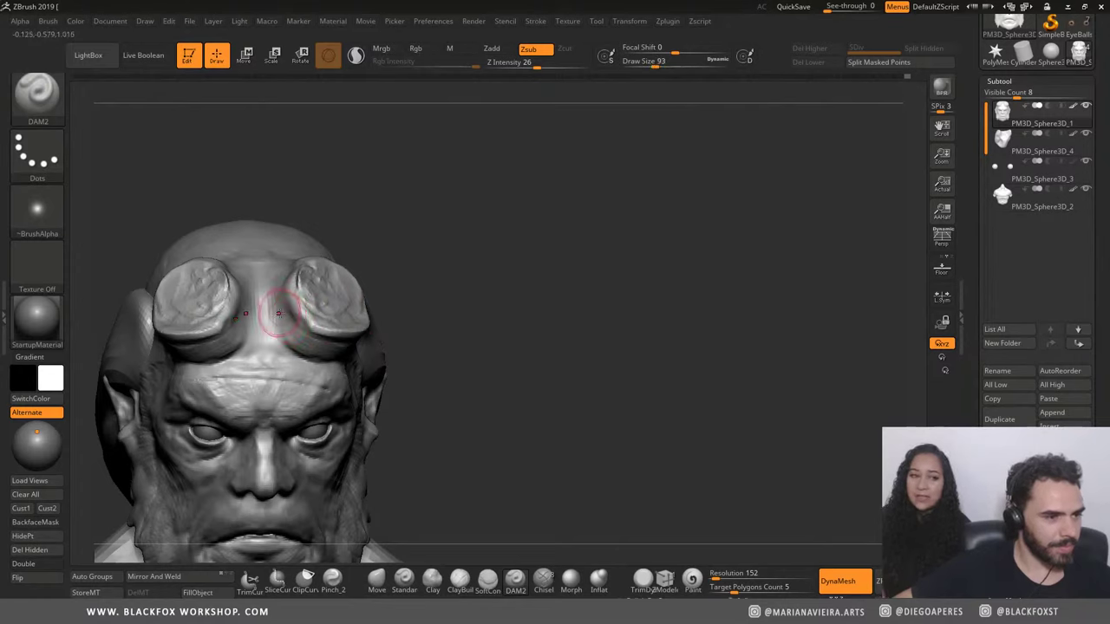
left_click_drag(425, 222, 305, 302)
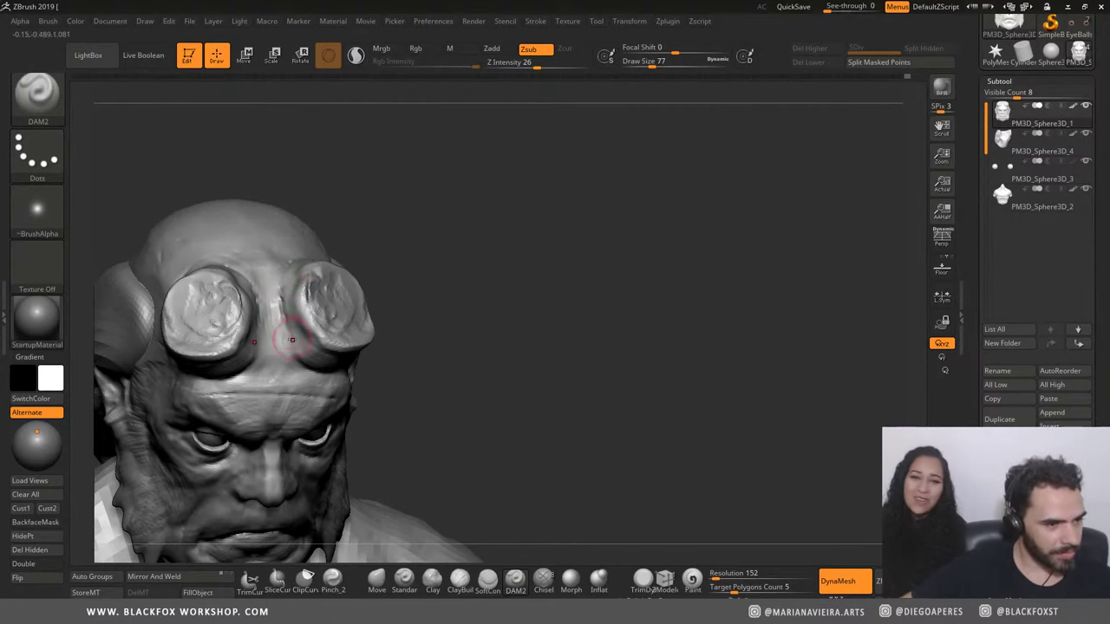
mouse_move(288, 345)
left_mouse_down()
mouse_move(280, 299)
mouse_move(399, 368)
left_mouse_up()
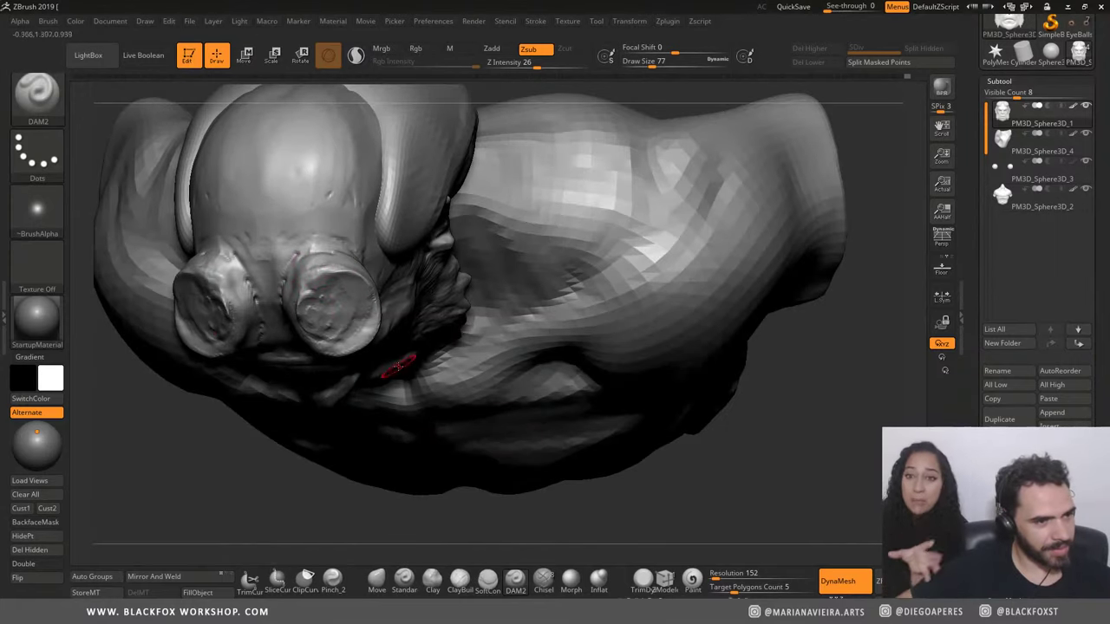
Step: Check the crease from below and the front, then load the TrimDynamic brush
left_click_drag(153, 465, 205, 244)
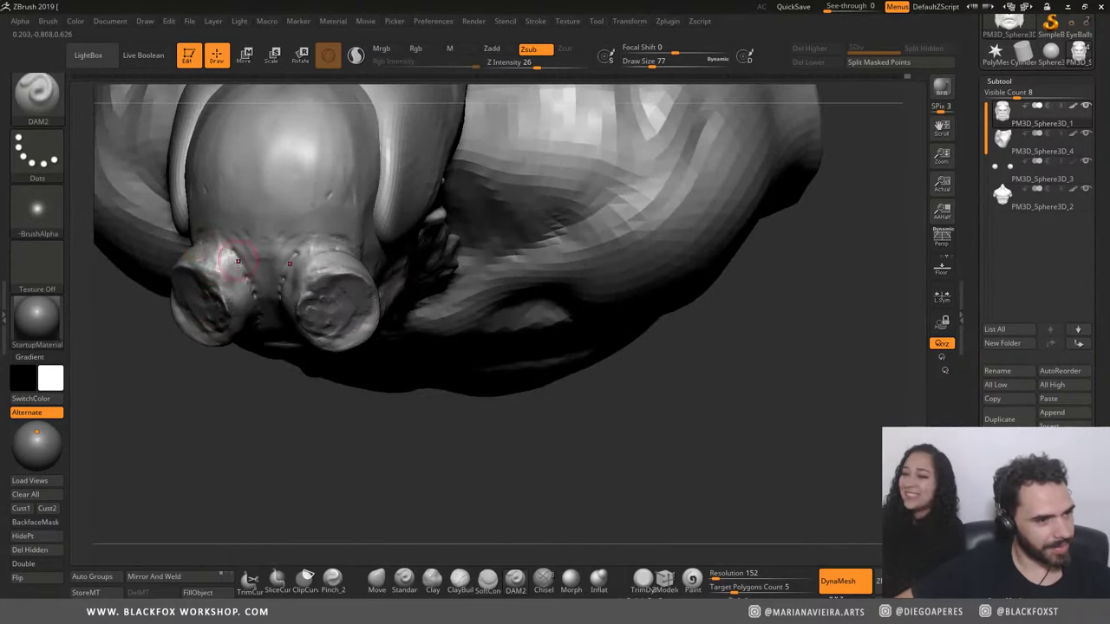
mouse_move(167, 415)
left_mouse_down()
mouse_move(454, 342)
mouse_move(266, 256)
left_mouse_up()
mouse_move(164, 243)
left_mouse_down("alt")
mouse_move(211, 245)
mouse_move(231, 264)
mouse_move(242, 256)
mouse_move(220, 250)
mouse_move(546, 405)
left_mouse_up("alt")
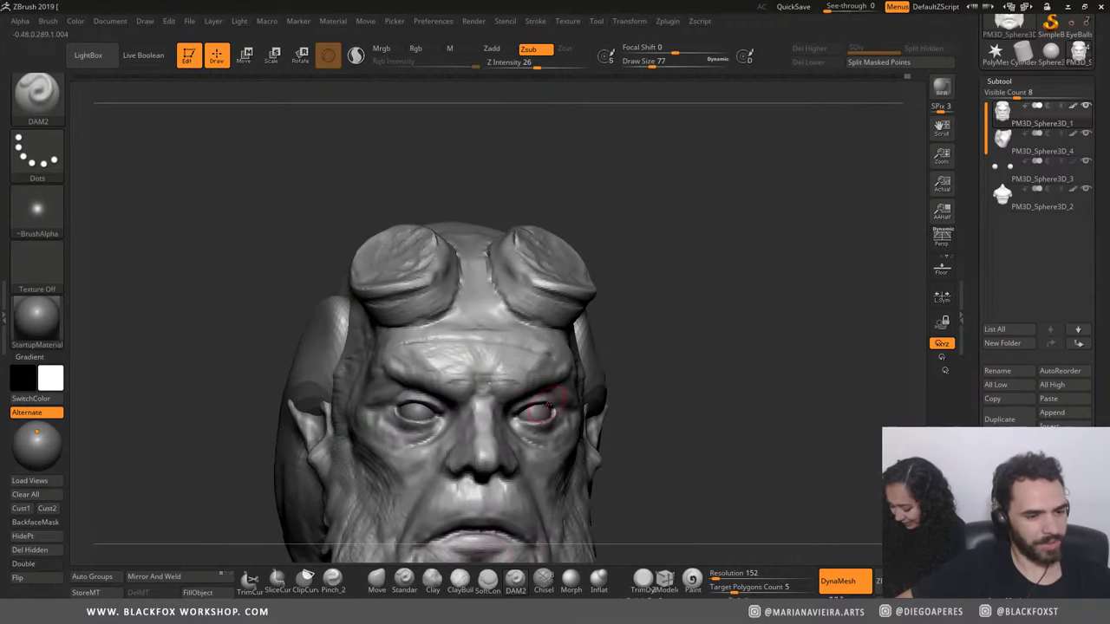
left_click(643, 579)
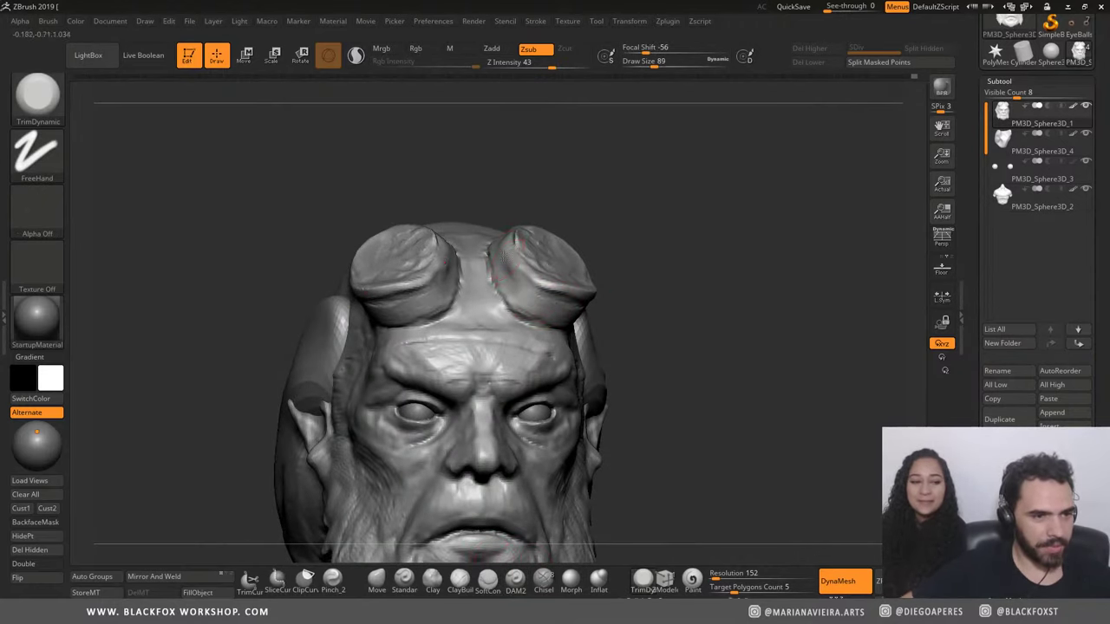
Step: Check both head profiles, then raise the TrimDynamic draw size from 89 to 311
left_click_drag(668, 229, 542, 279)
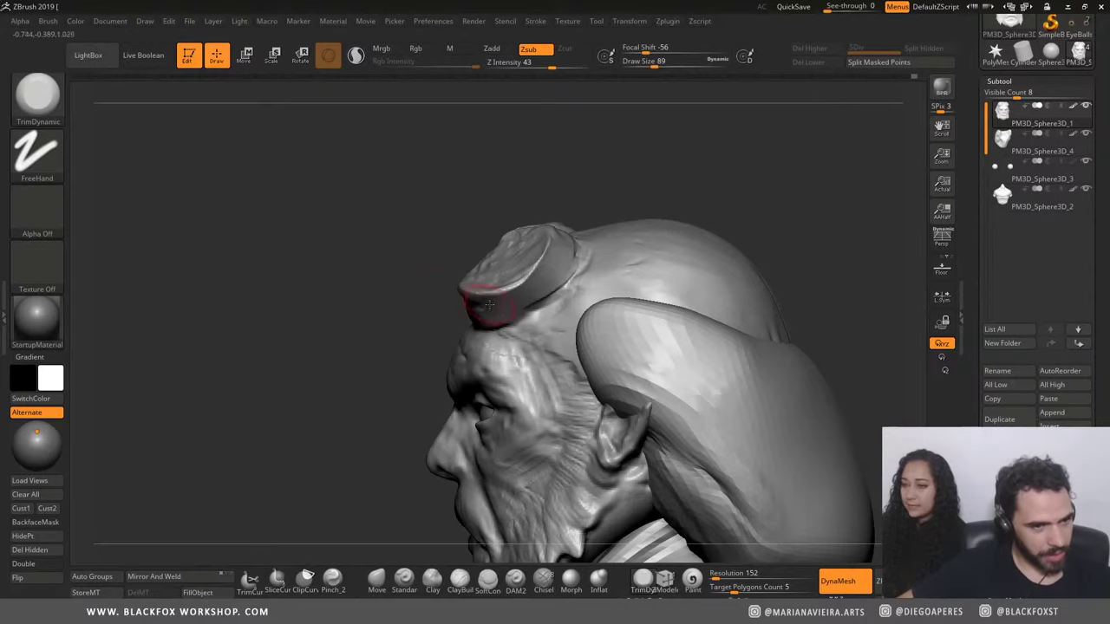
right_click_drag(490, 303, 497, 304)
mouse_move(208, 176)
left_mouse_down()
mouse_move(337, 266)
mouse_move(350, 224)
left_mouse_up()
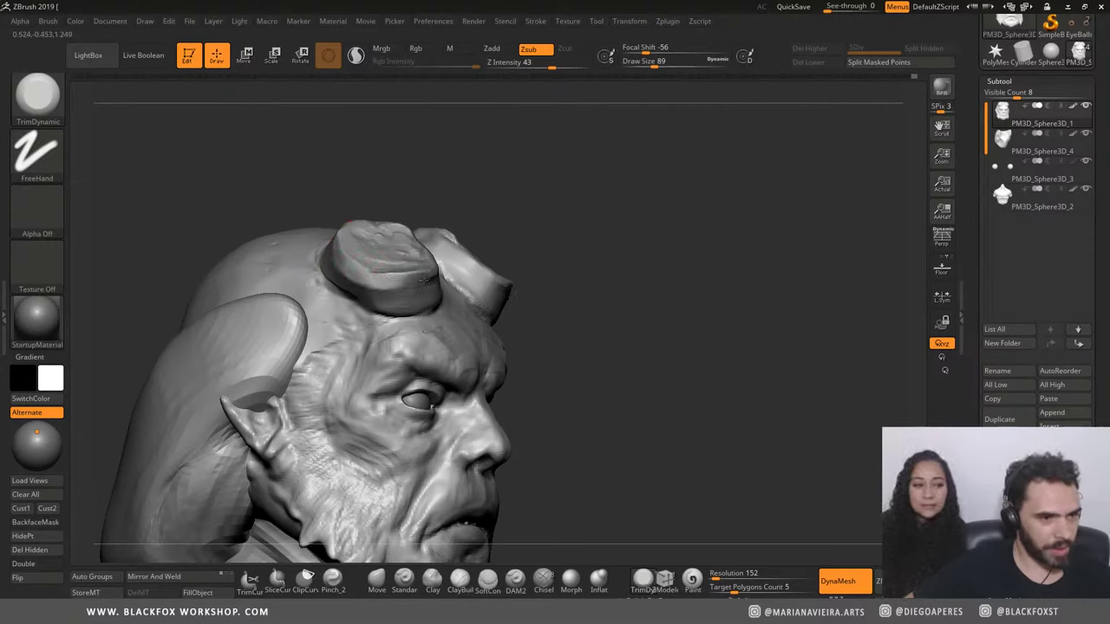
left_click_drag(707, 199, 586, 229)
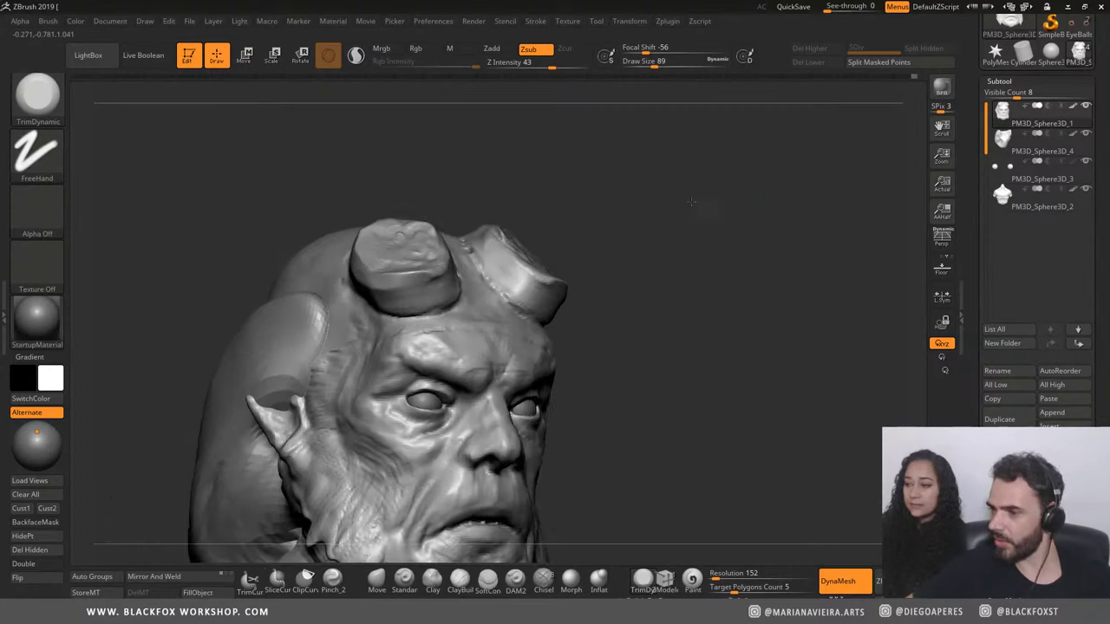
right_click_drag(457, 269, 426, 267)
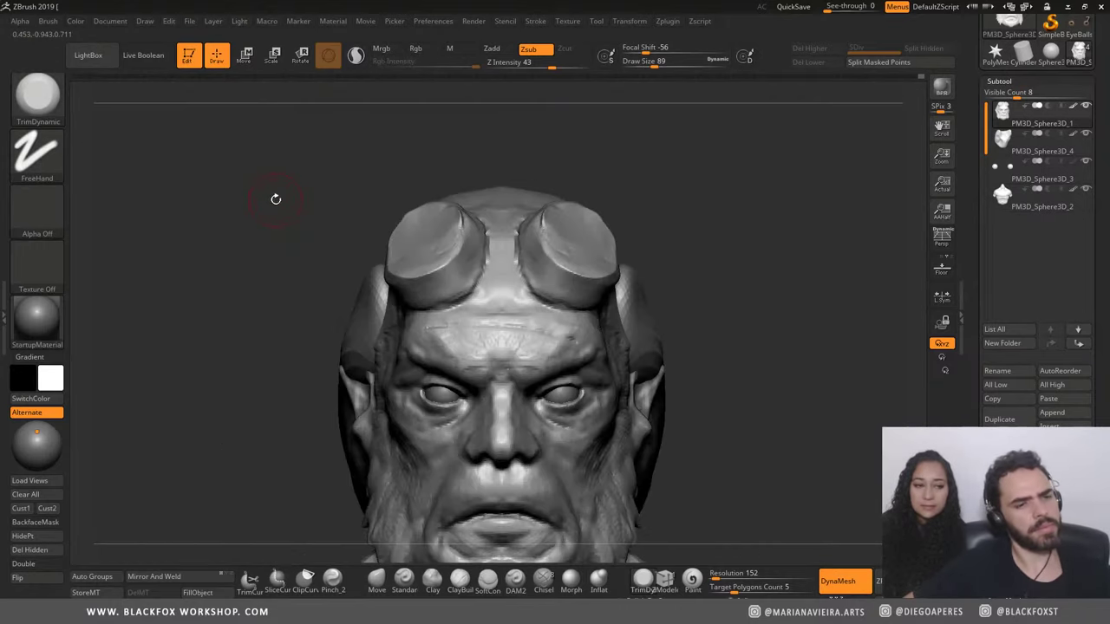
left_click_drag(273, 199, 401, 278)
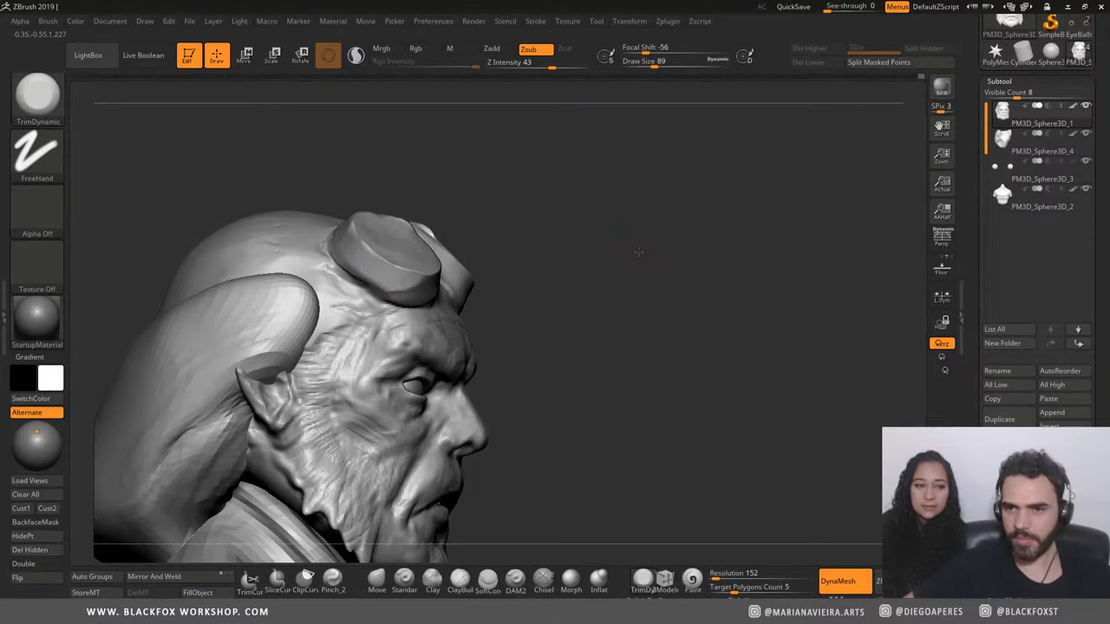
left_click_drag(587, 208, 295, 260)
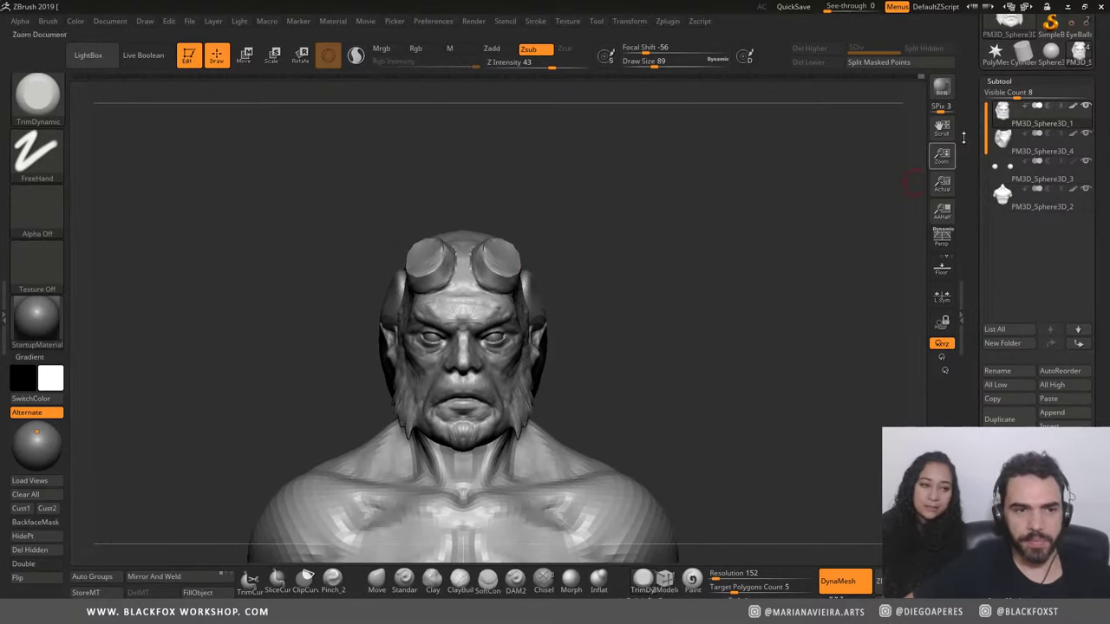
key("space")
left_click_drag(367, 310, 386, 317)
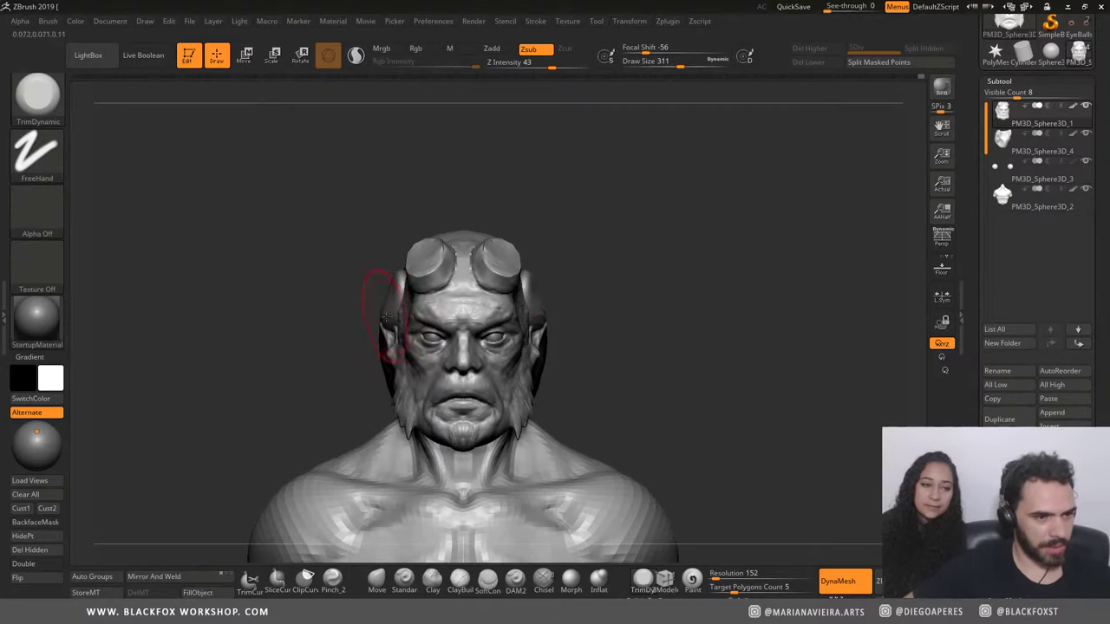
Step: Pull the back of the PM3D_Sphere3D_4 head mass downward with the Move brush
left_click(399, 312, "alt")
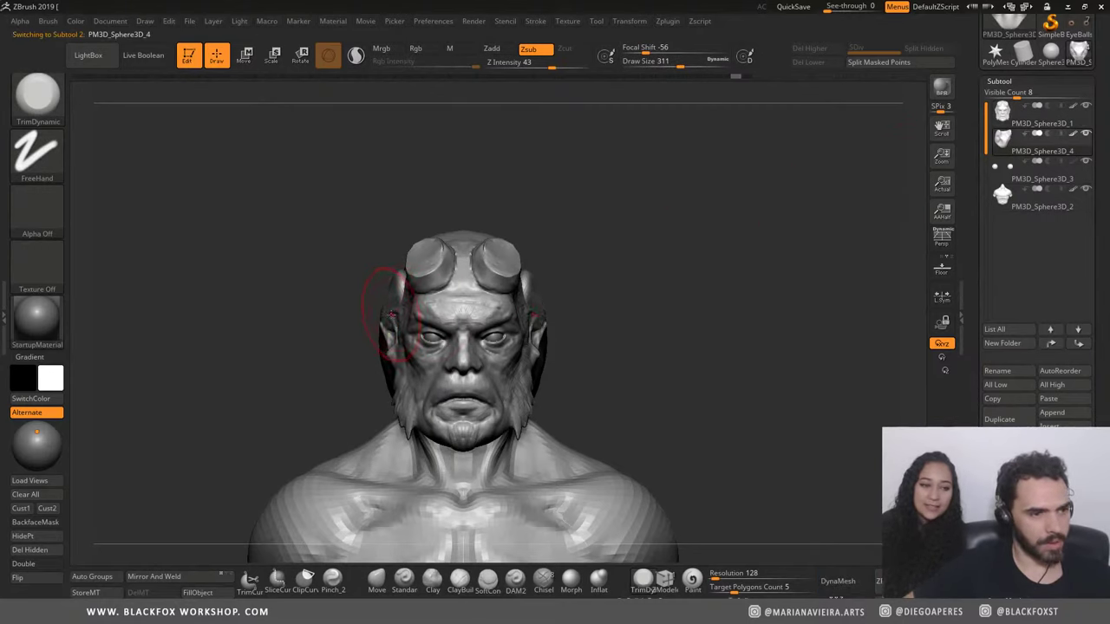
left_click(377, 579)
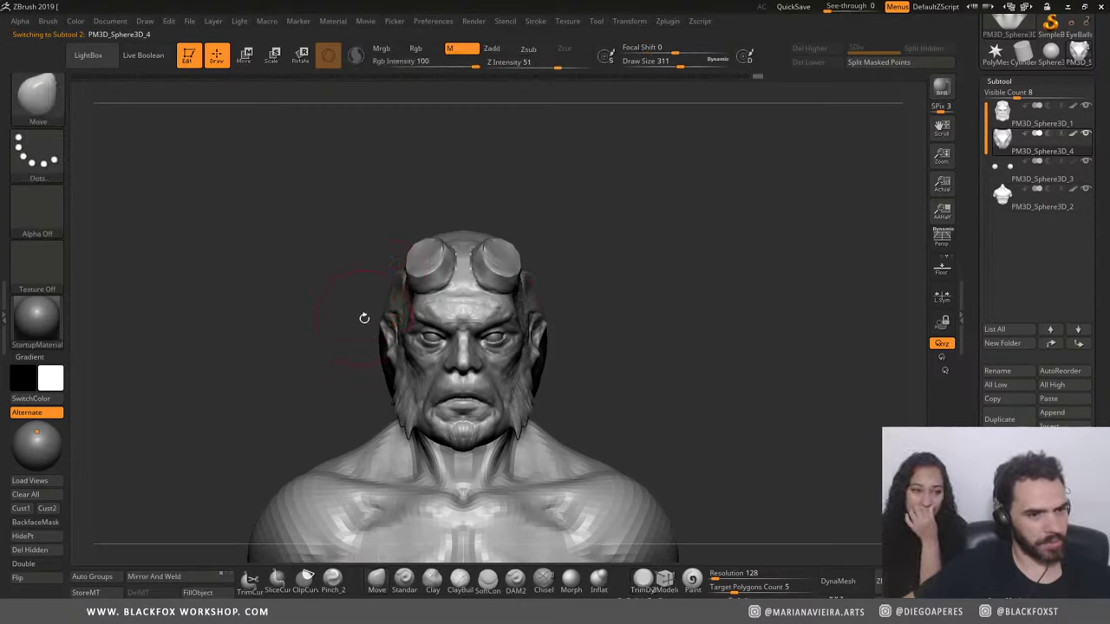
mouse_move(364, 317)
left_mouse_down()
mouse_move(378, 310)
mouse_move(372, 328)
left_mouse_up()
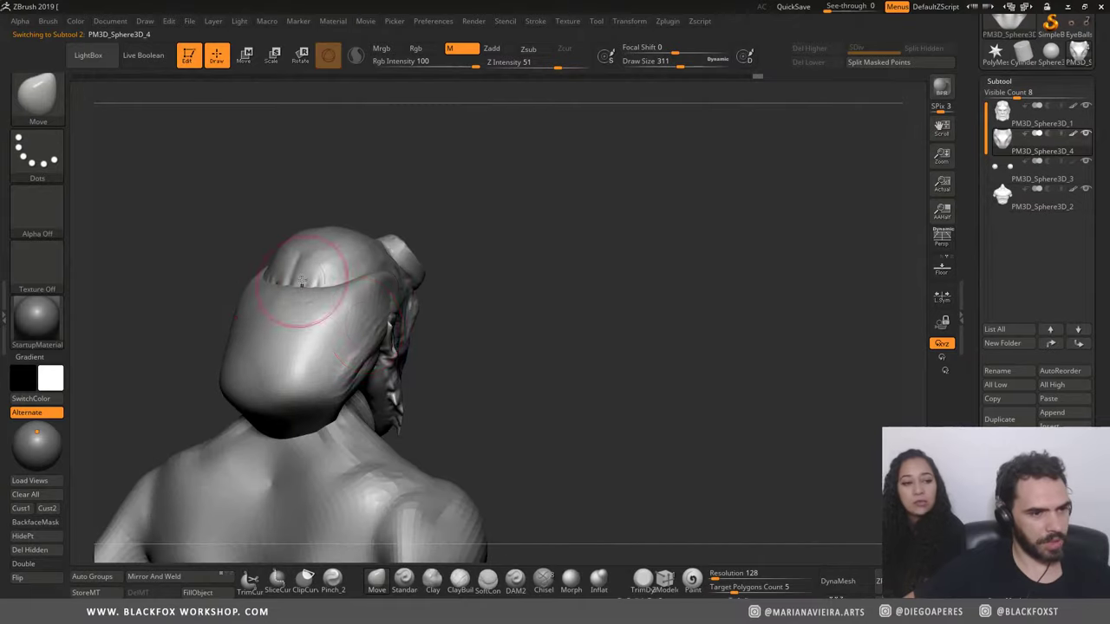
left_click_drag(310, 298, 282, 428)
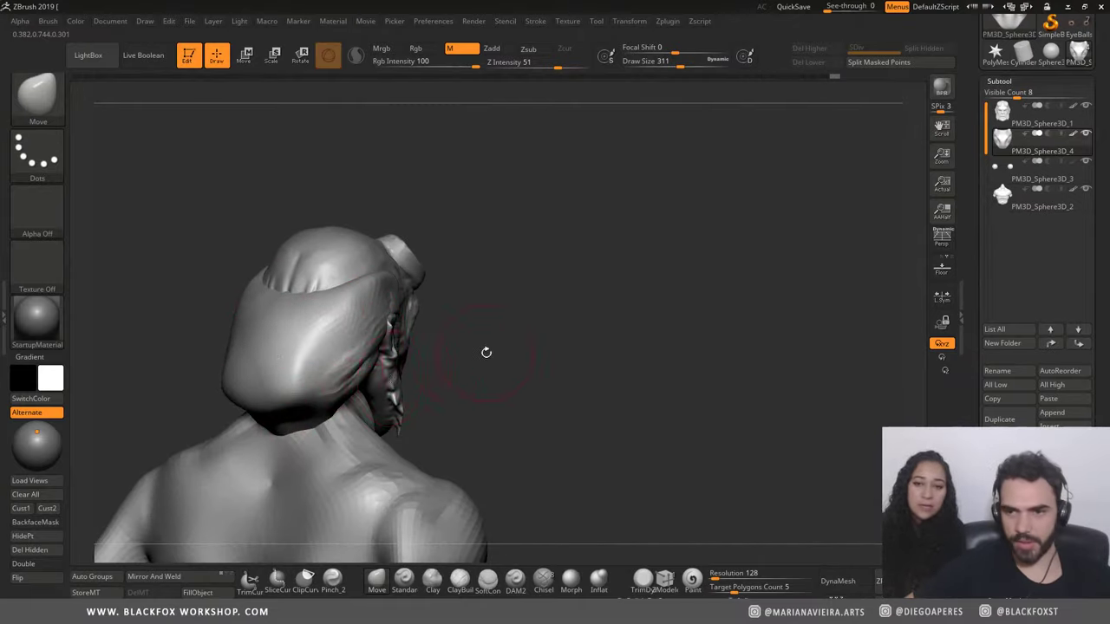
left_click_drag(486, 352, 468, 345)
Step: Re-centre the bust in the viewport and make the brush slightly smaller
key("f")
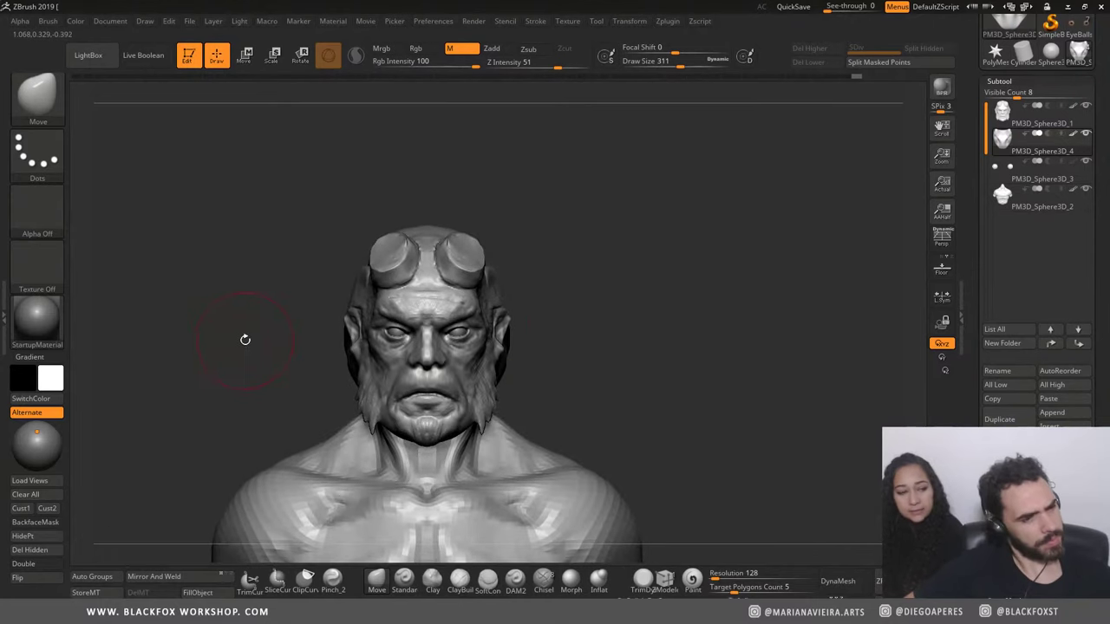
scroll(347, 294, "up", 3)
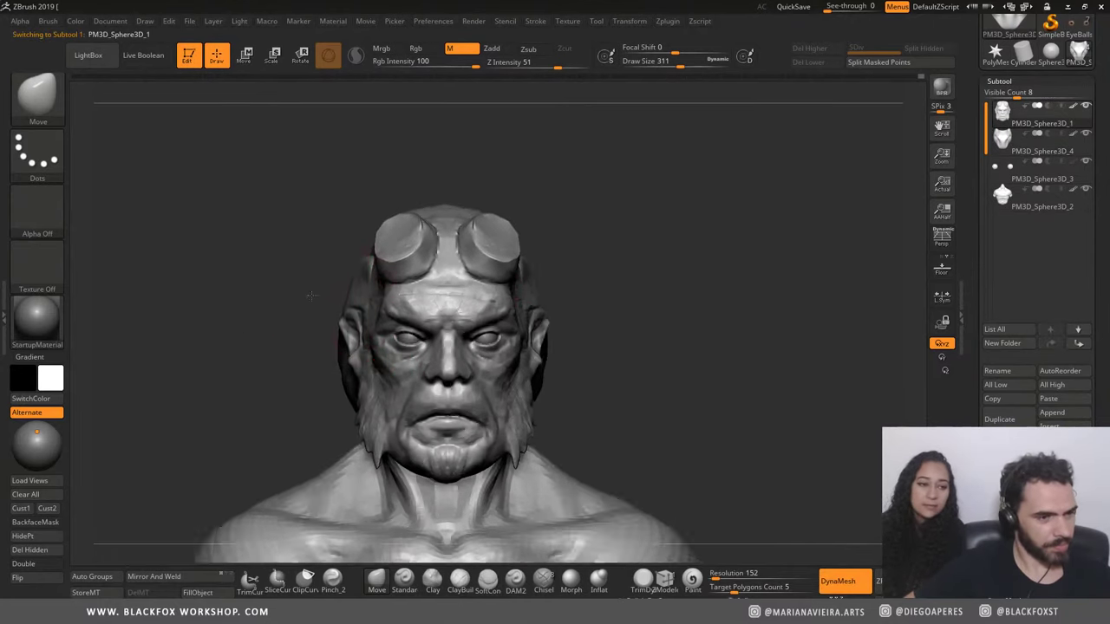
key("space")
left_click_drag(338, 298, 353, 286)
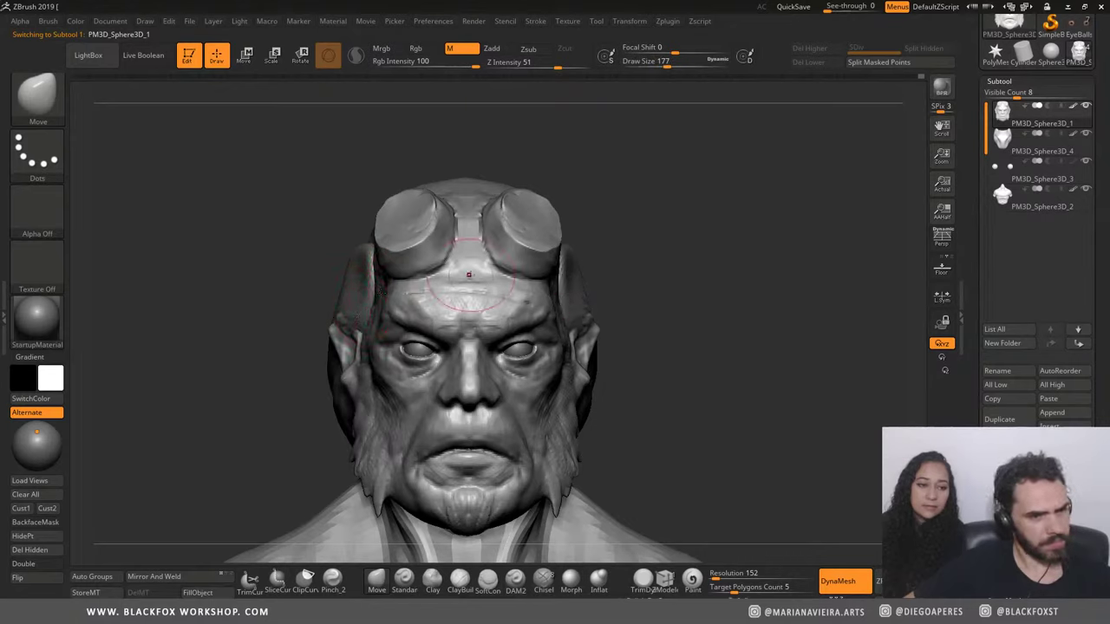
Step: Smooth the back mass of PM3D_Sphere3D_4 where it meets the ear
left_click(597, 285, "alt")
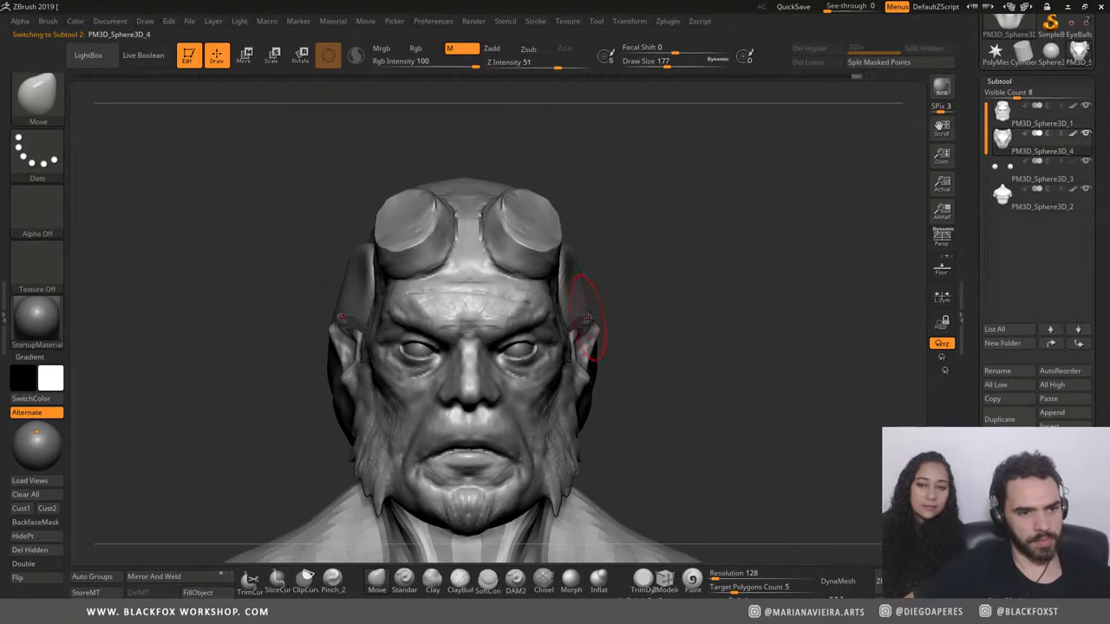
left_click_drag(724, 294, 589, 328)
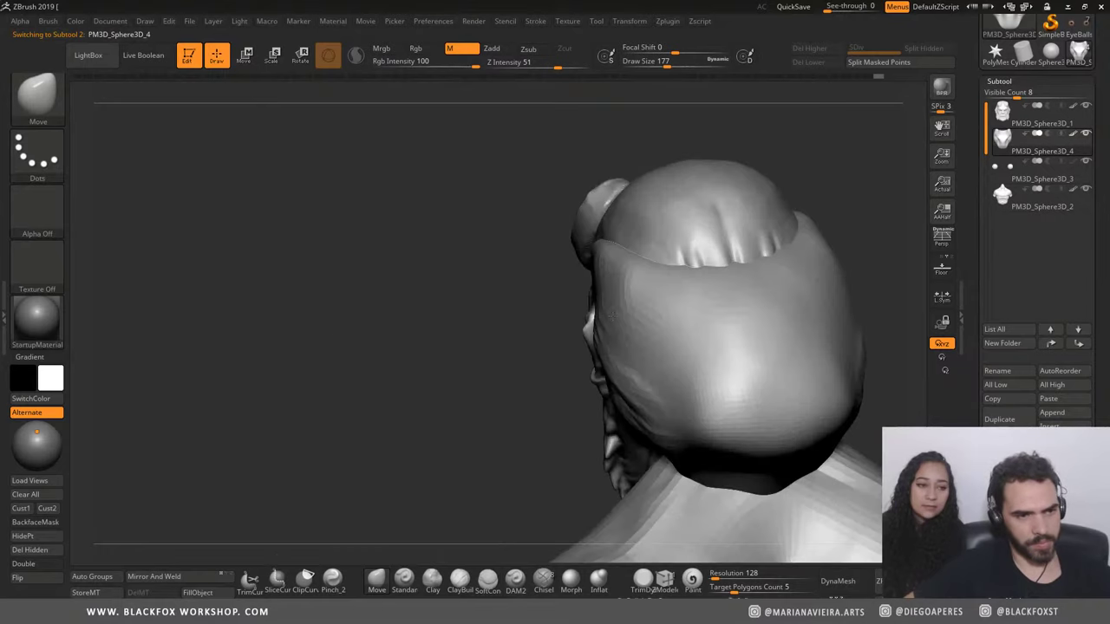
key("space")
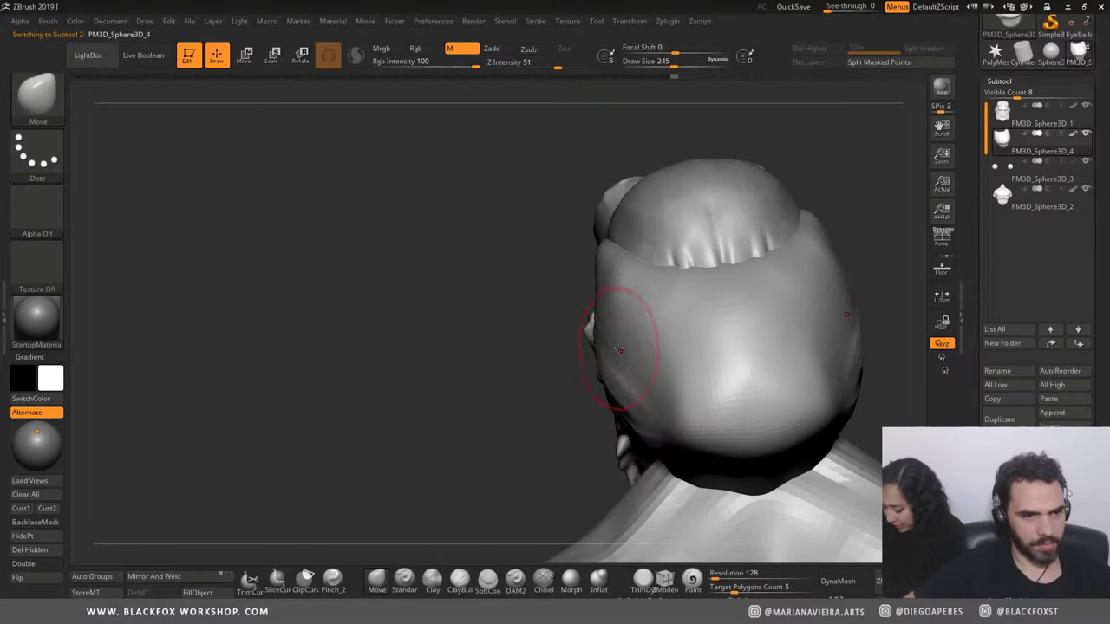
key("ctrl+shift")
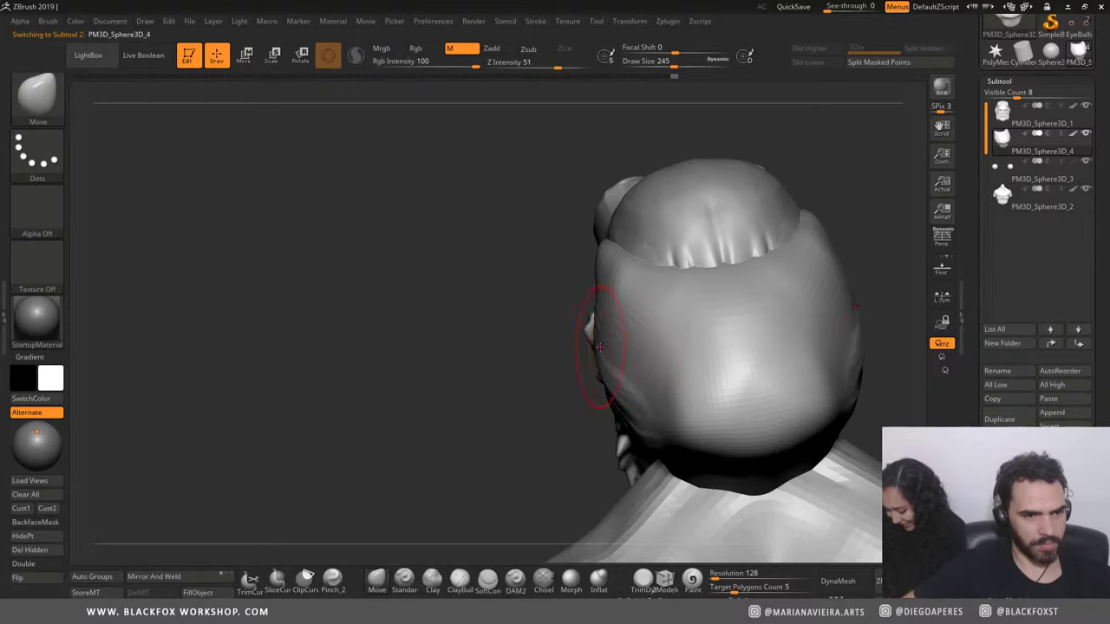
left_click_drag(600, 347, 552, 344, "shift")
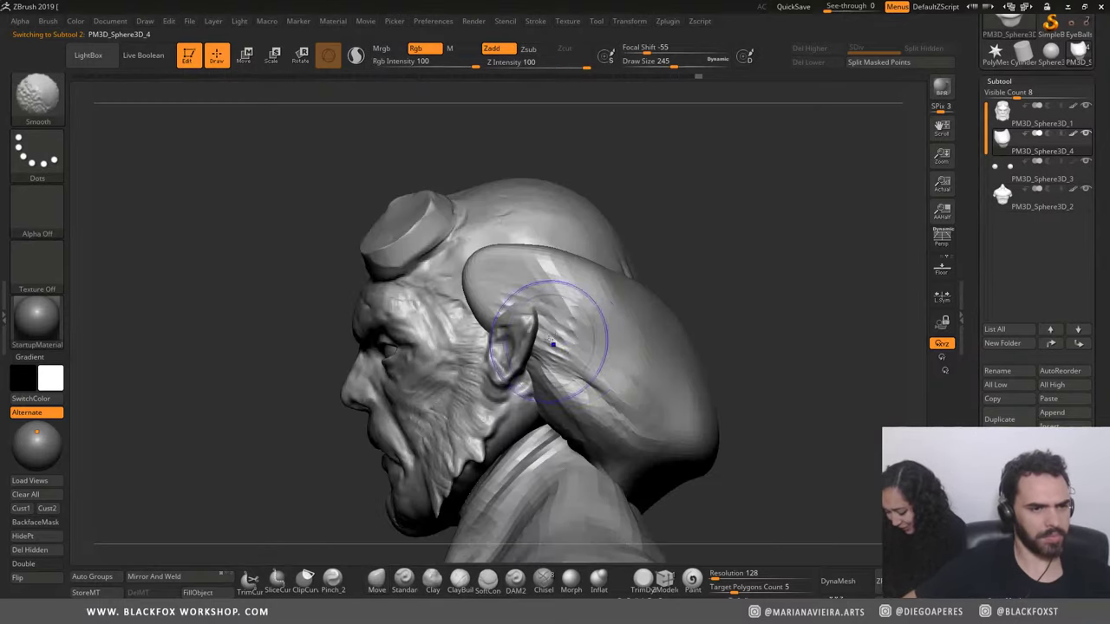
mouse_move(359, 295)
left_mouse_down("shift")
mouse_move(409, 286)
mouse_move(294, 277)
mouse_move(283, 295)
mouse_move(293, 290)
mouse_move(246, 214)
left_mouse_up("shift")
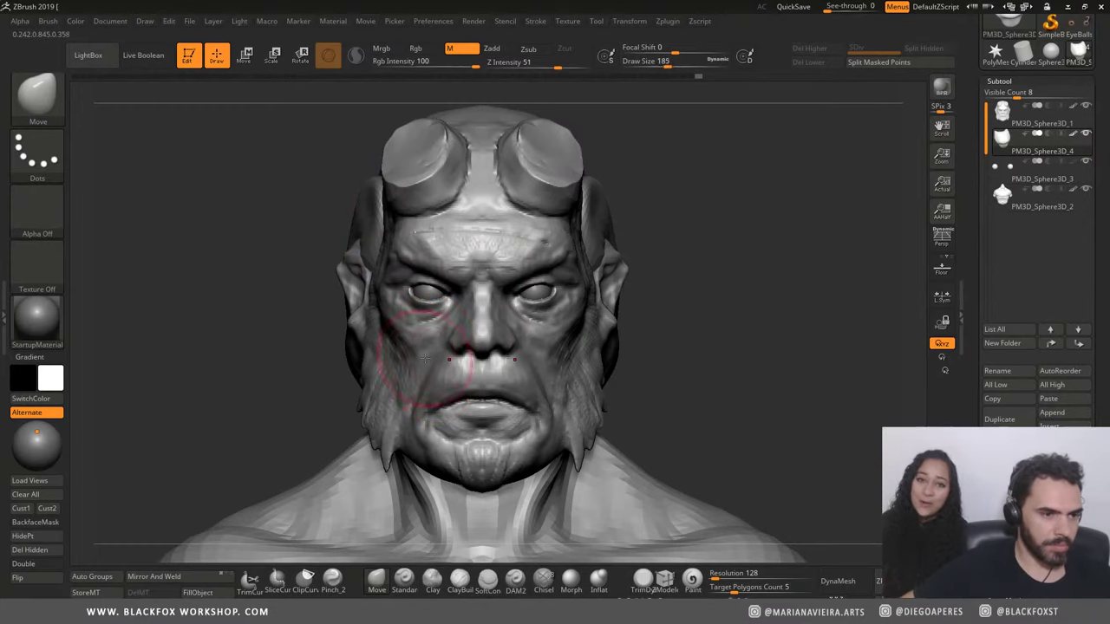
Step: Shrink the brush, select the face-and-bust subtool, and turn the head to side profile
key("bracketleft")
key("bracketleft")
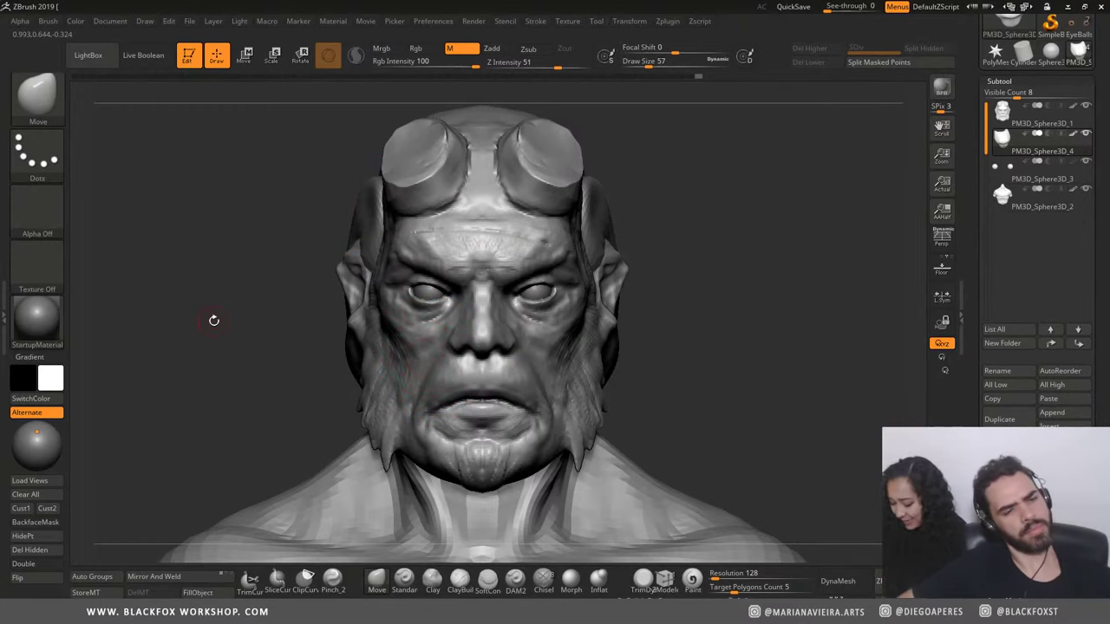
mouse_move(244, 277)
left_mouse_down()
mouse_move(216, 317)
mouse_move(216, 272)
mouse_move(220, 296)
mouse_move(259, 271)
mouse_move(243, 228)
mouse_move(224, 264)
mouse_move(408, 345)
left_mouse_up()
key("space")
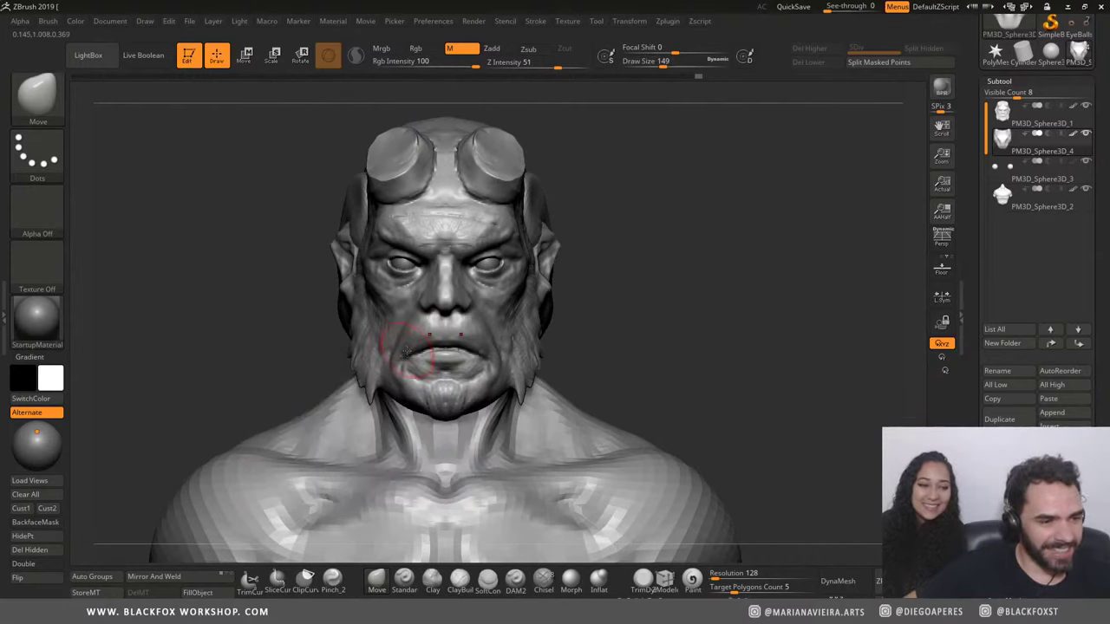
left_click(413, 351, "alt")
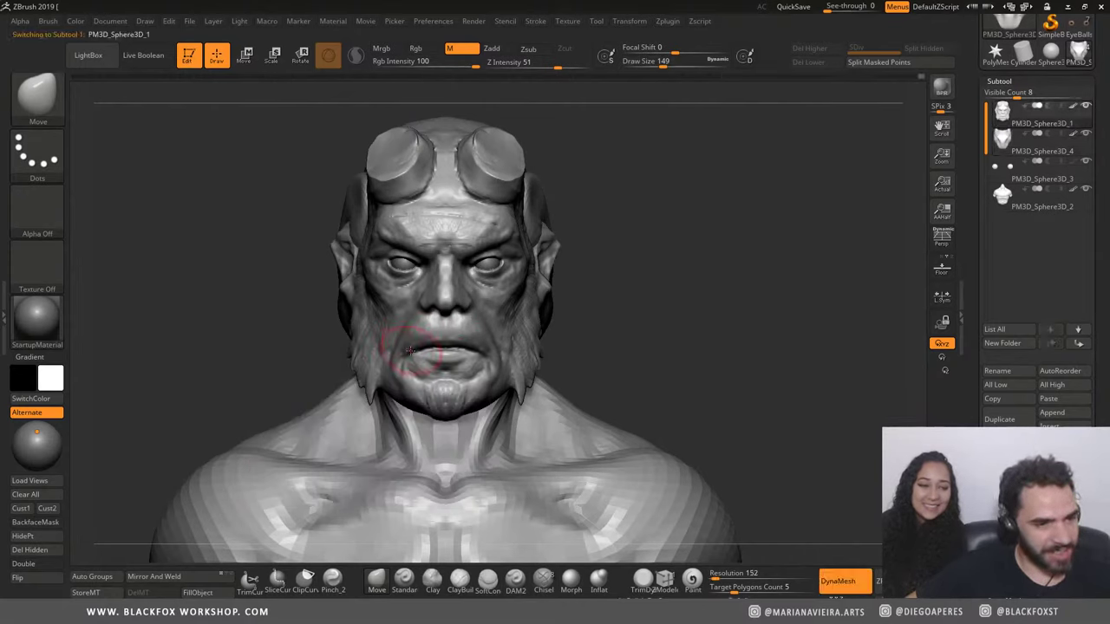
key("alt")
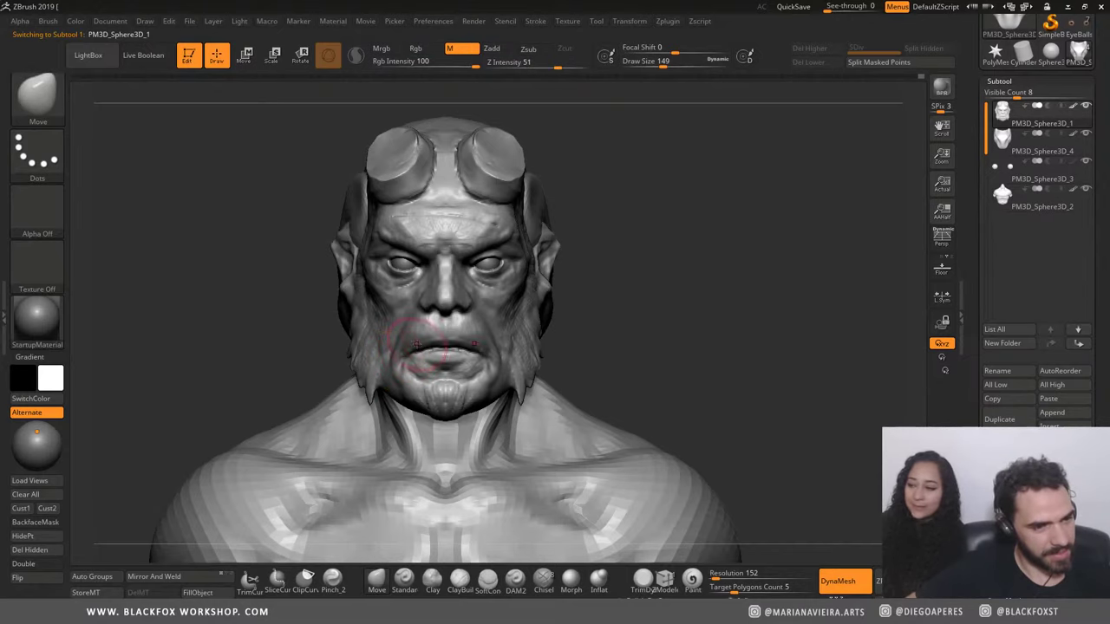
left_click_drag(234, 298, 238, 308, "shift")
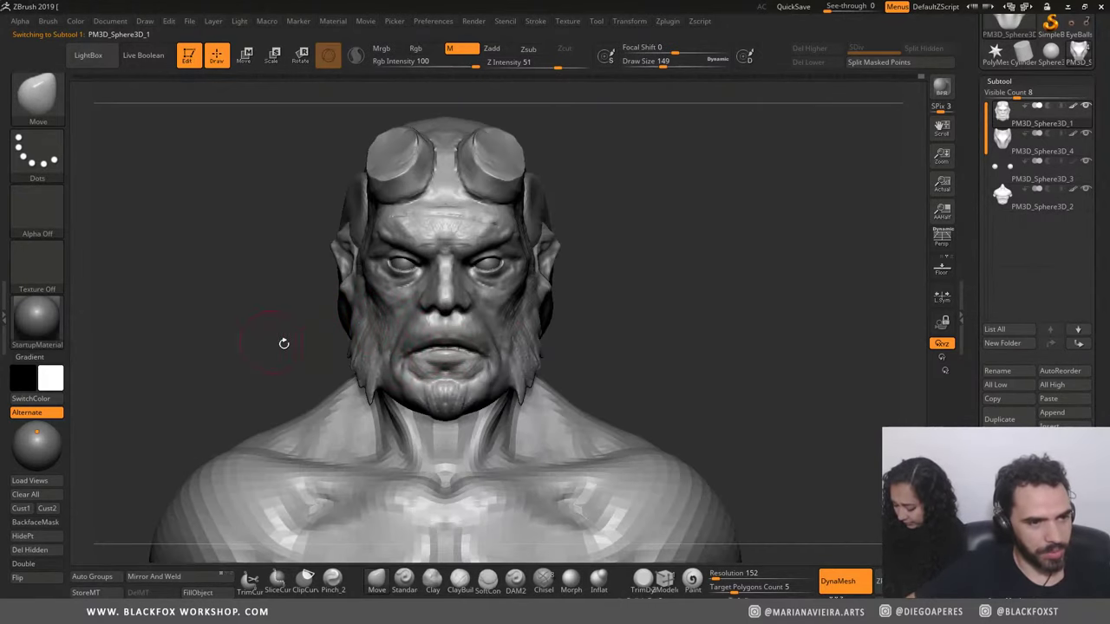
mouse_move(257, 292)
left_mouse_down("shift")
mouse_move(451, 353)
mouse_move(442, 350)
left_mouse_up("shift")
key("space")
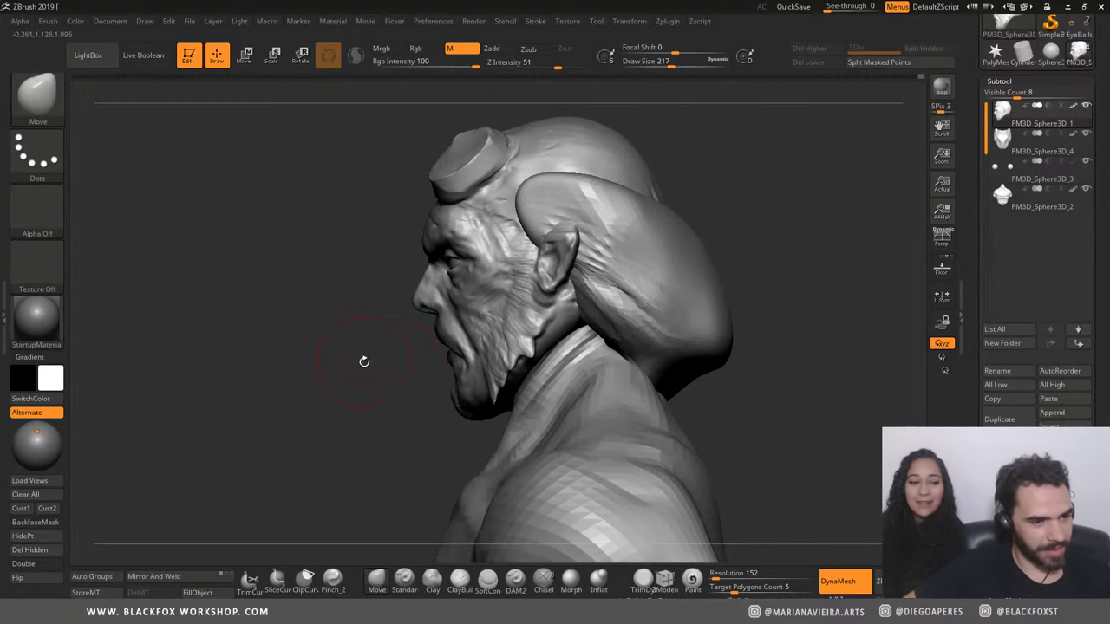
mouse_move(364, 360)
left_mouse_down()
mouse_move(427, 354)
mouse_move(418, 315)
left_mouse_up()
Step: Lengthen the chin and goatee, pulling the chin and lower lip downward
left_click_drag(438, 390, 429, 399)
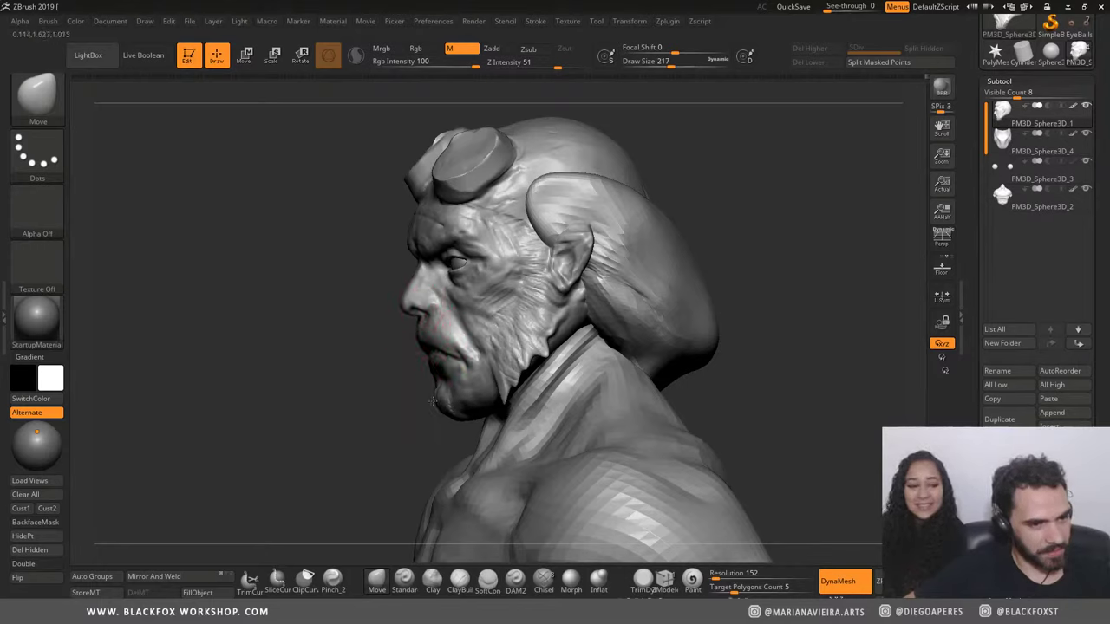
right_click_drag(344, 369, 369, 336, "ctrl")
mouse_move(369, 335)
left_mouse_down()
mouse_move(409, 322)
mouse_move(382, 327)
mouse_move(403, 338)
left_mouse_up()
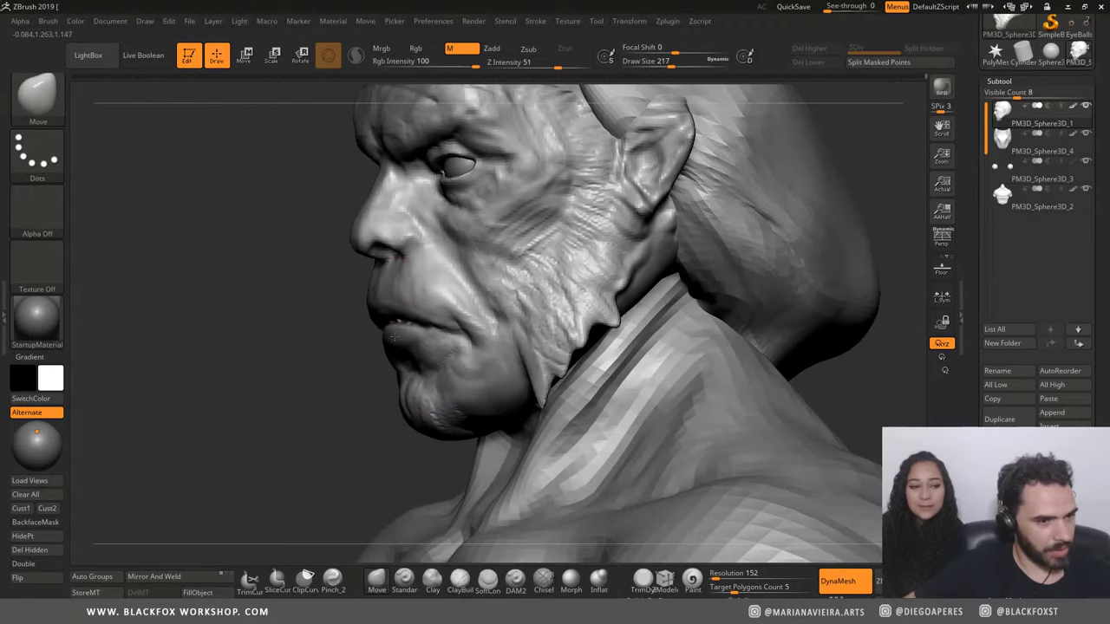
left_click_drag(337, 354, 379, 384)
key("space")
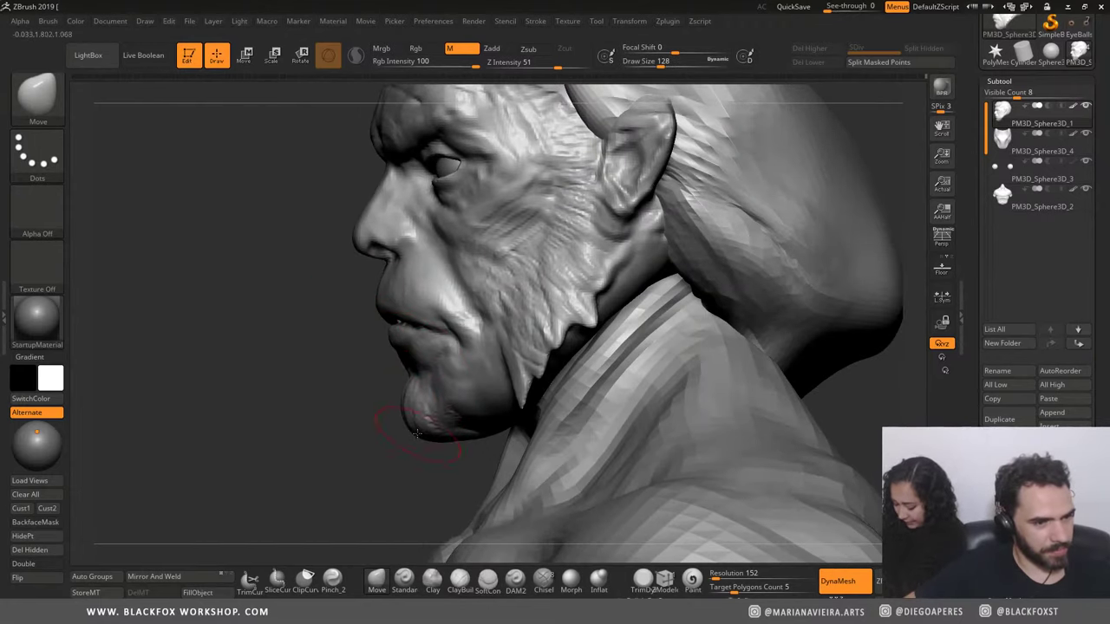
left_click_drag(427, 444, 433, 461)
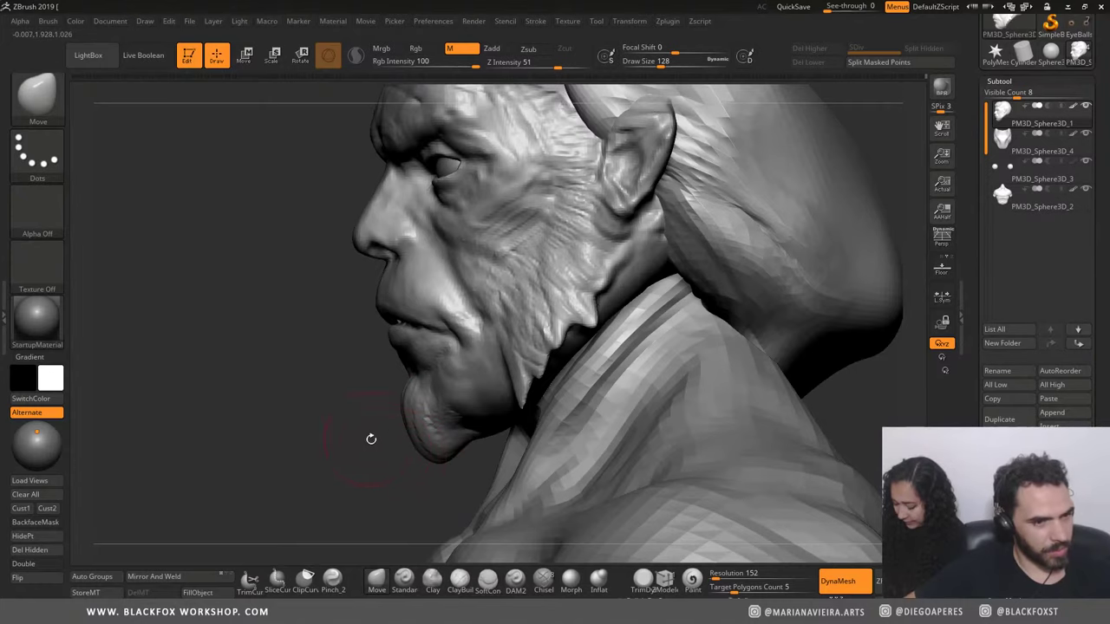
Step: Reshape the jaw edge and left cheek from three-quarter and front views
mouse_move(329, 449)
left_mouse_down()
mouse_move(373, 317)
mouse_move(396, 310)
left_mouse_up()
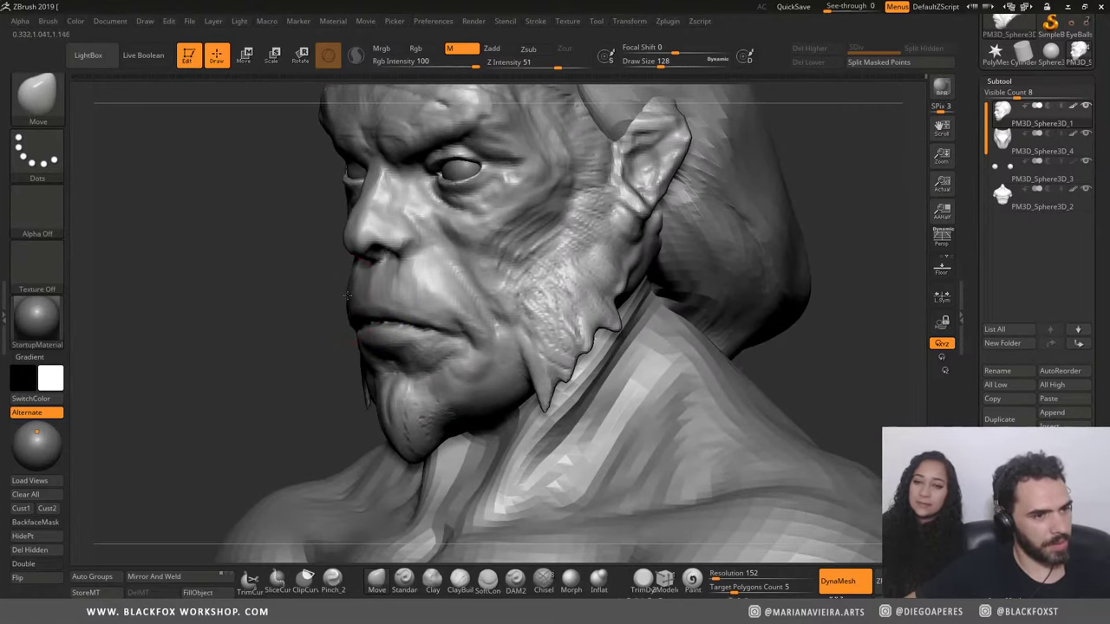
left_click_drag(347, 296, 296, 271)
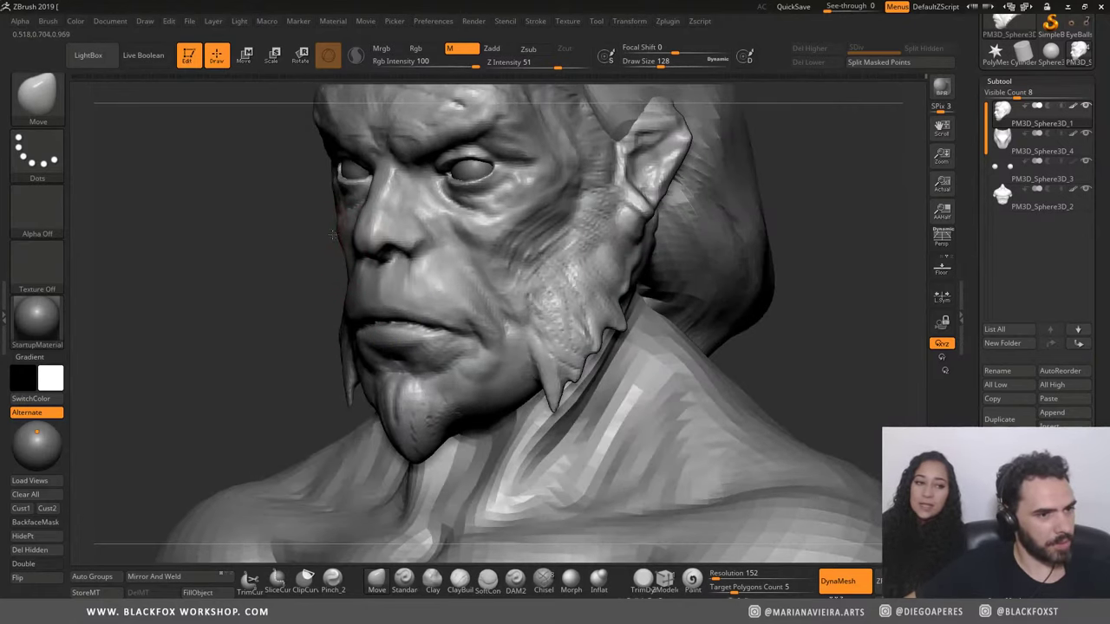
left_click_drag(271, 219, 252, 217)
mouse_move(323, 177)
left_mouse_down()
mouse_move(336, 256)
mouse_move(320, 211)
left_mouse_up()
mouse_move(253, 223)
left_mouse_down()
mouse_move(223, 230)
mouse_move(407, 234)
left_mouse_up()
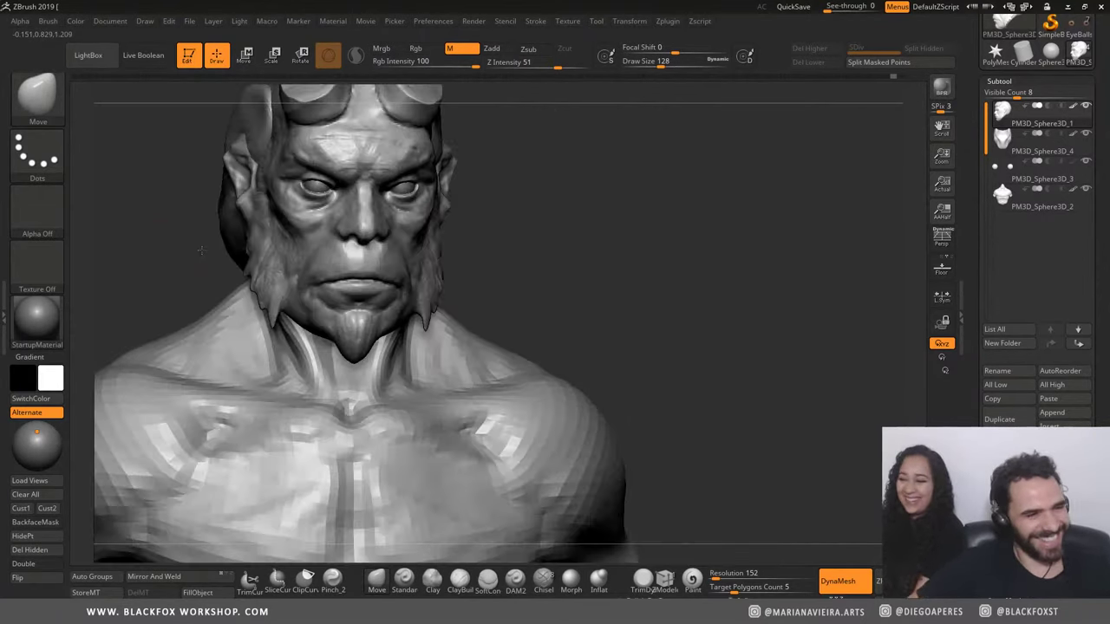
Step: Shrink the Move brush to draw size 75 and frame the full head and shoulders front-on
mouse_move(169, 246)
left_mouse_down()
mouse_move(527, 287)
mouse_move(701, 291)
mouse_move(565, 298)
left_mouse_up()
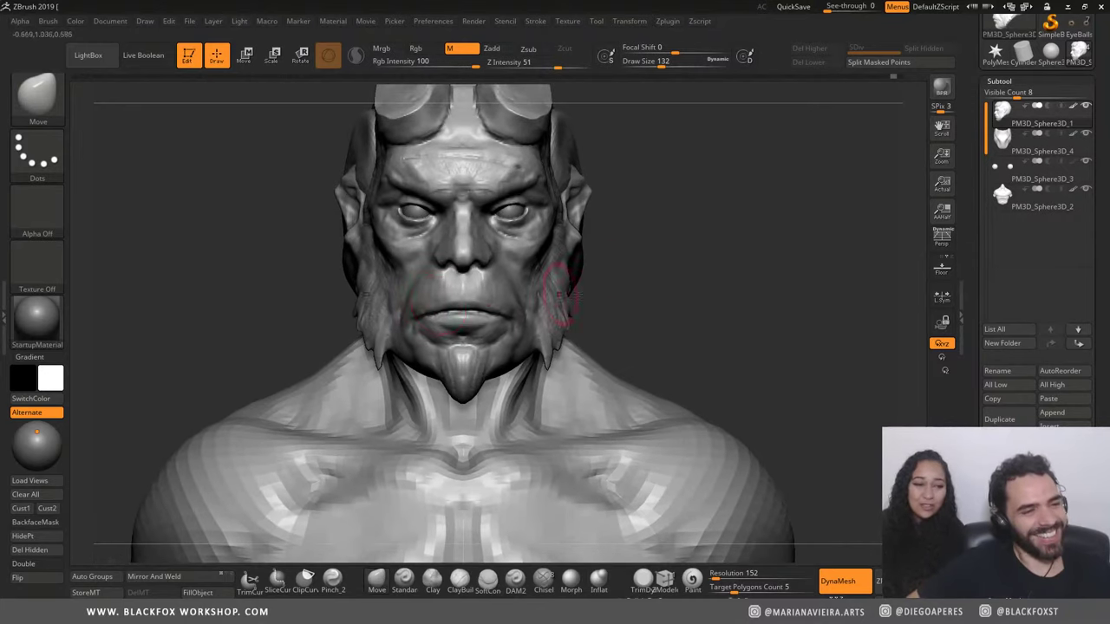
key("space")
left_click_drag(438, 302, 469, 311)
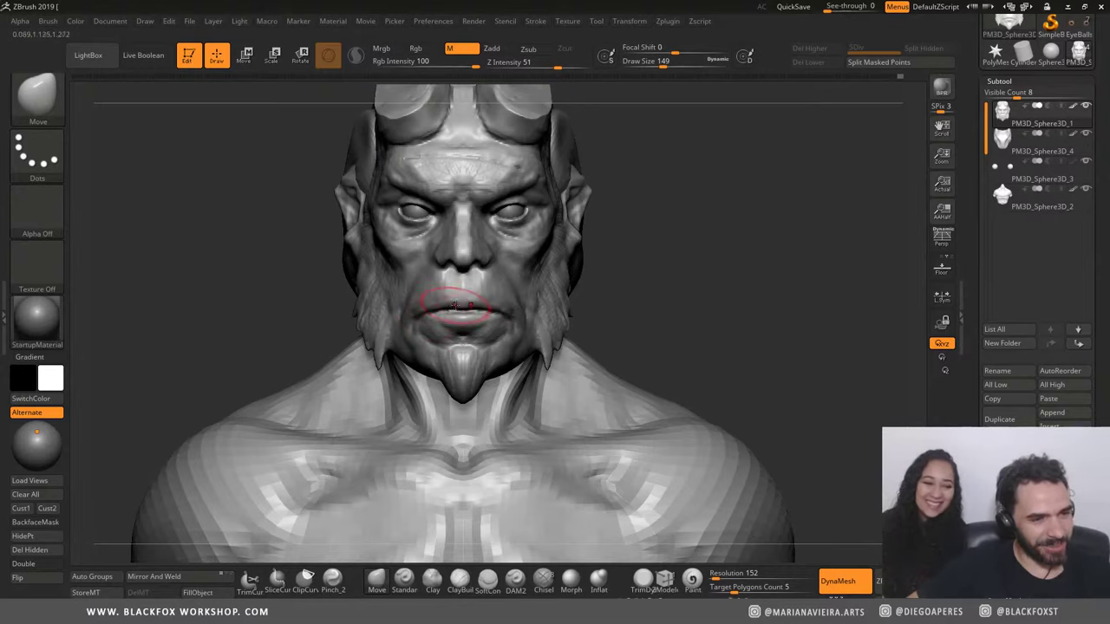
key("f")
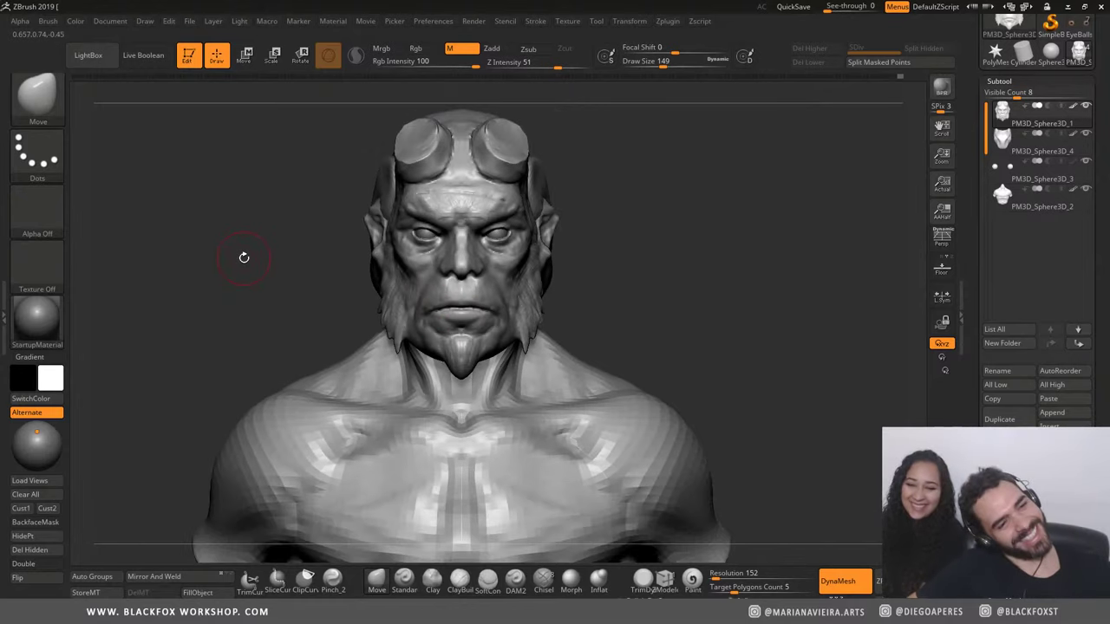
mouse_move(242, 255)
left_mouse_down("alt")
mouse_move(233, 290)
mouse_move(298, 354)
mouse_move(372, 309)
mouse_move(364, 302)
left_mouse_up("alt")
key("space")
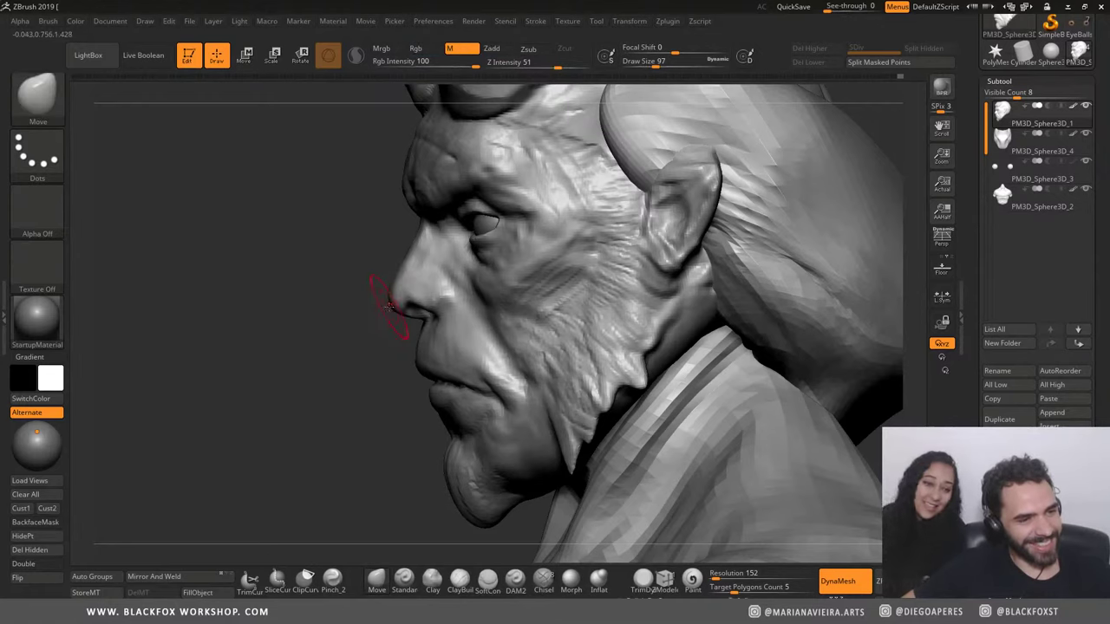
key("space")
left_click_drag(388, 306, 394, 306)
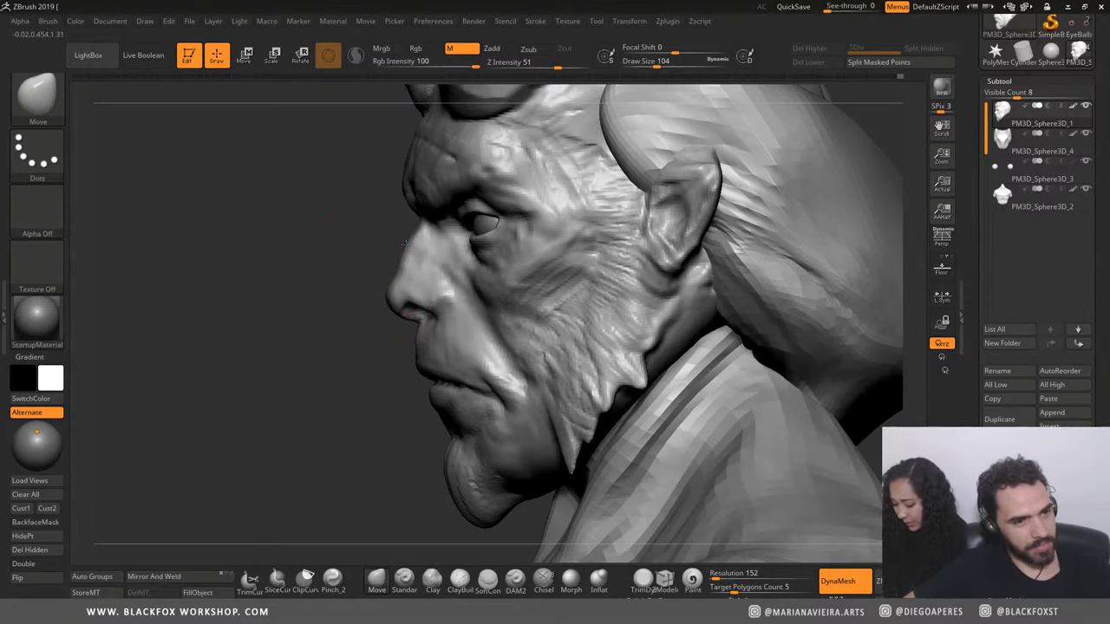
left_click_drag(300, 260, 193, 287, "shift")
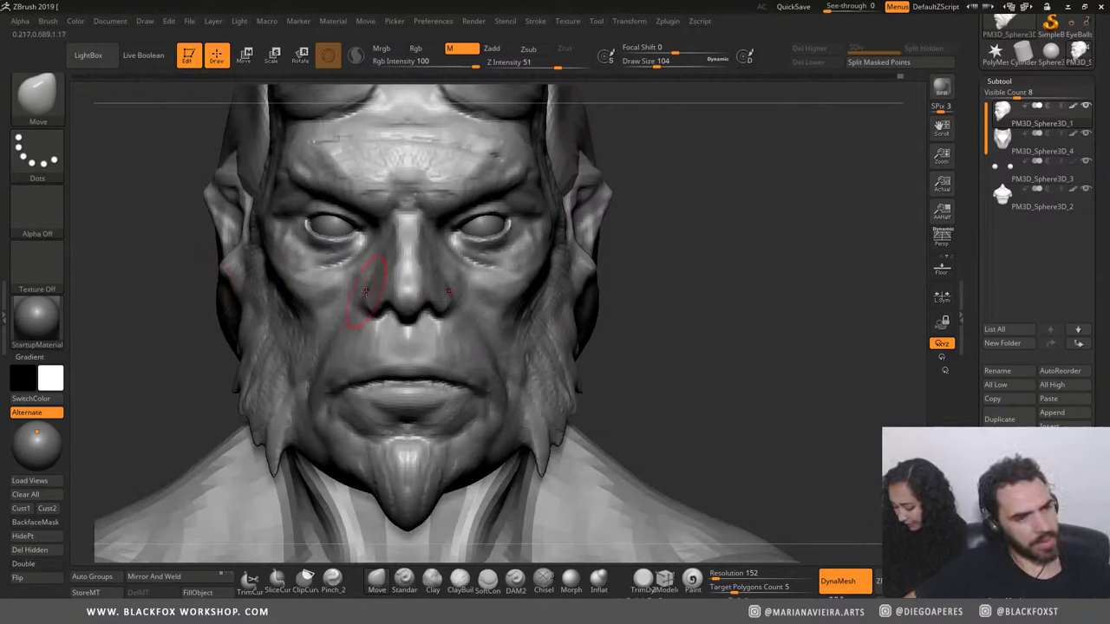
key("space")
left_click_drag(387, 303, 369, 303)
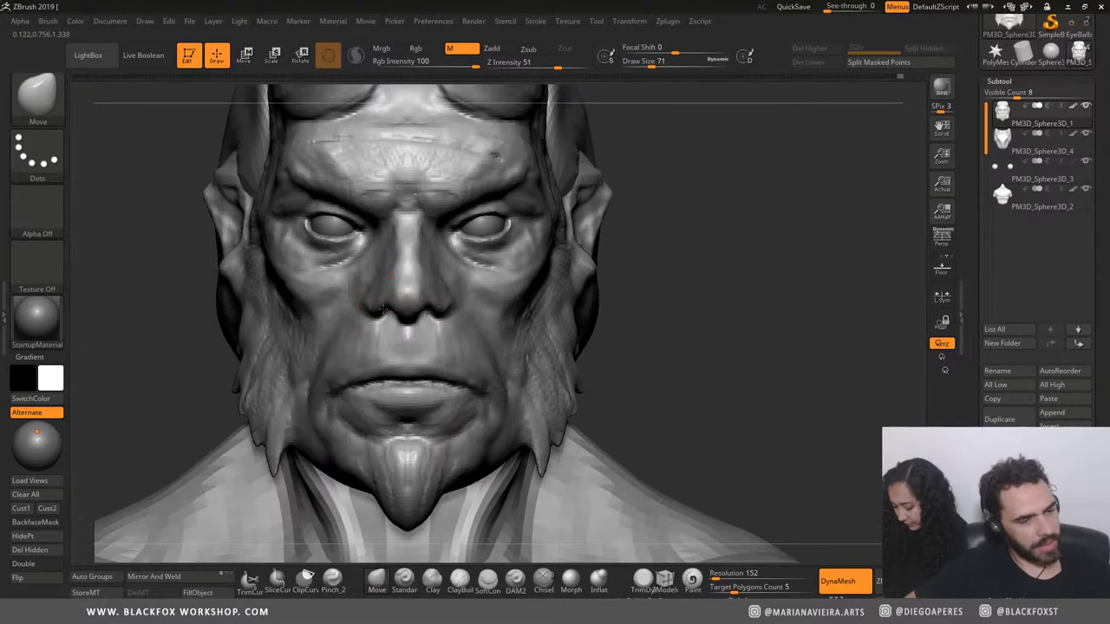
left_click_drag(692, 326, 203, 290, "alt")
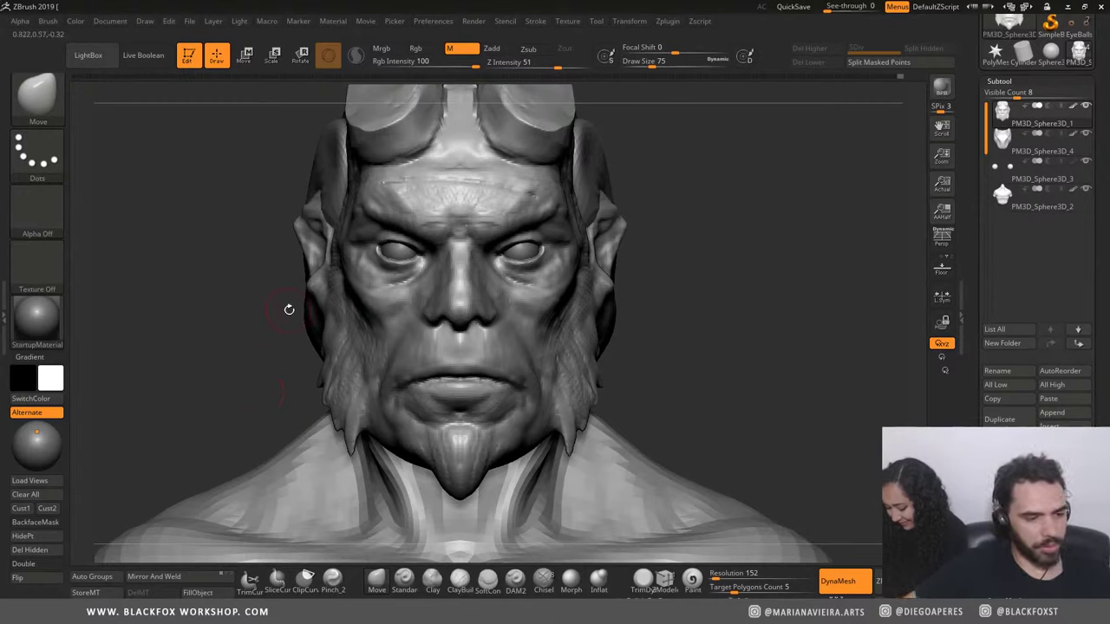
Step: Select ClayBuildup, lower its draw size to 67, and review the head from the left
left_click(432, 577)
left_click(460, 579)
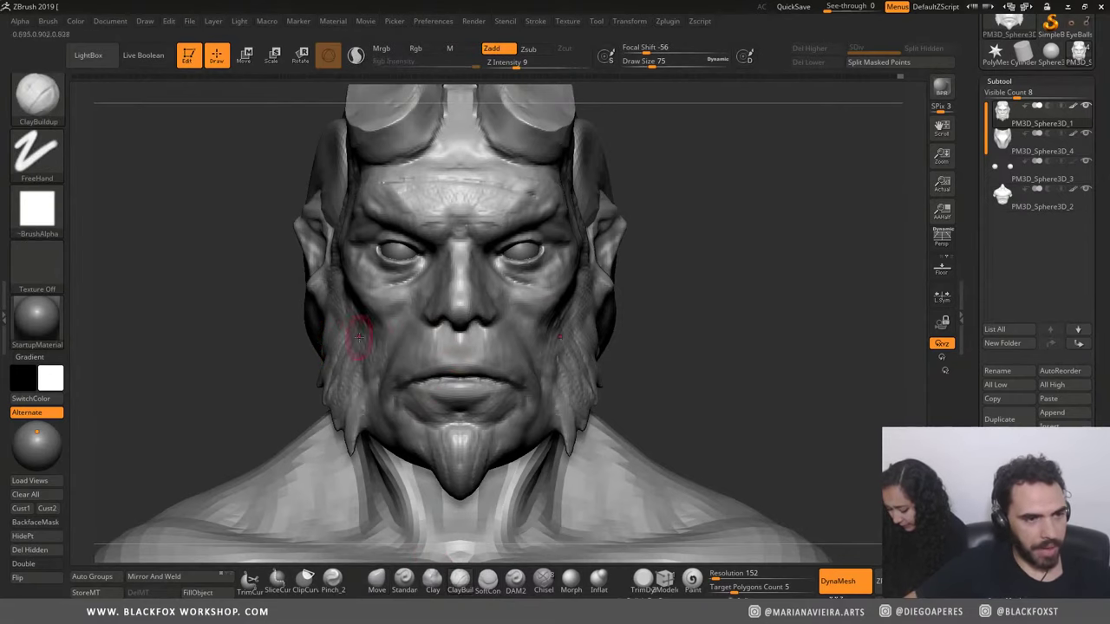
key("bracketleft")
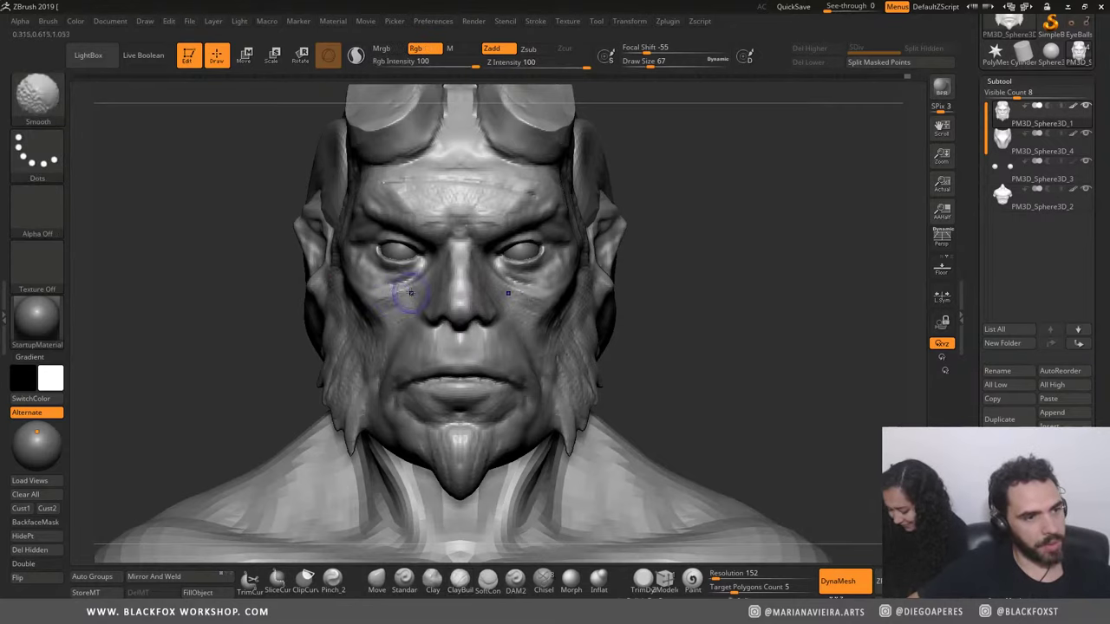
mouse_move(198, 235)
left_mouse_down()
mouse_move(172, 261)
mouse_move(151, 246)
left_mouse_up()
mouse_move(73, 259)
left_mouse_down()
mouse_move(107, 285)
mouse_move(164, 244)
left_mouse_up()
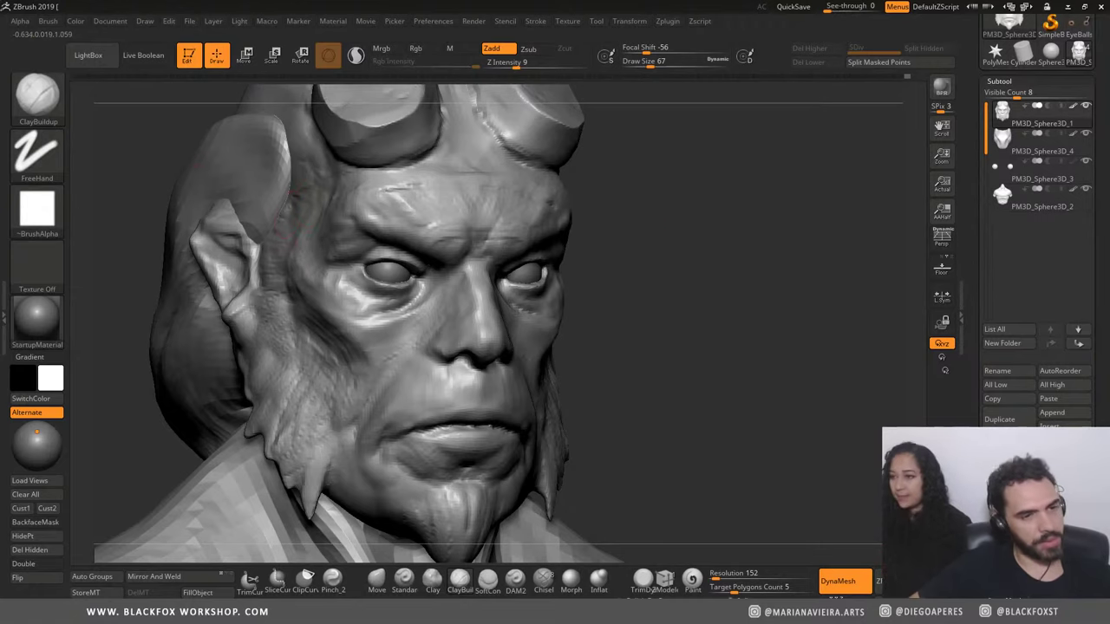
mouse_move(130, 295)
left_mouse_down("shift")
mouse_move(200, 273)
mouse_move(201, 342)
mouse_move(192, 330)
mouse_move(414, 362)
left_mouse_up("shift")
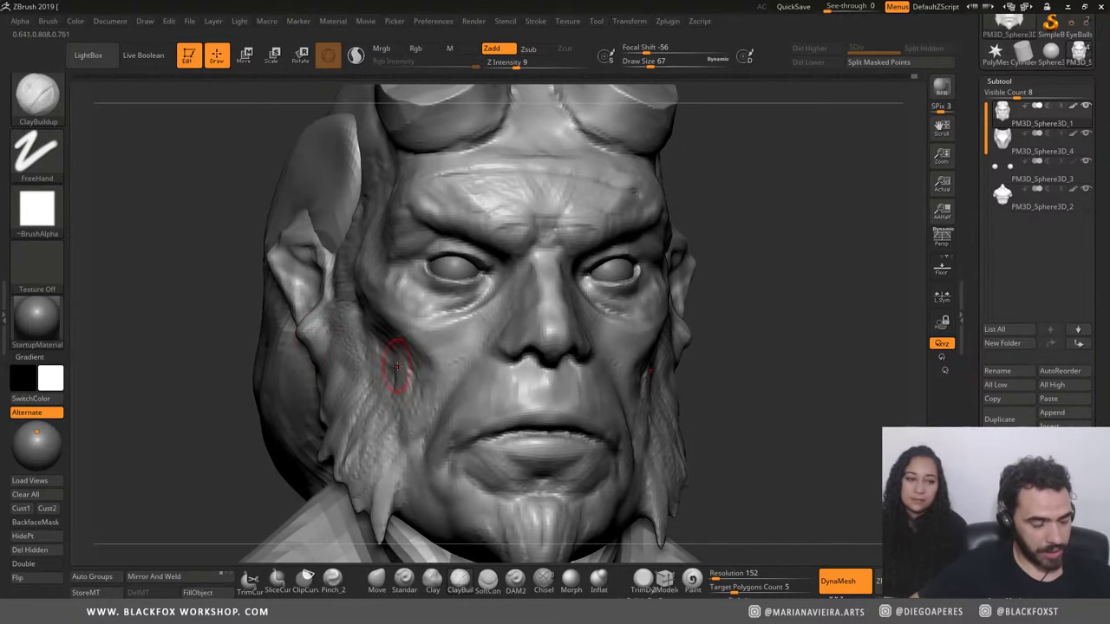
mouse_move(200, 332)
left_mouse_down("shift")
mouse_move(153, 304)
mouse_move(232, 250)
mouse_move(240, 186)
mouse_move(212, 210)
left_mouse_up("shift")
Step: Zoom around the face and shoulders, then make eyeball subtool PM3D_Sphere3D_3 active
left_click_drag(420, 236, 465, 235)
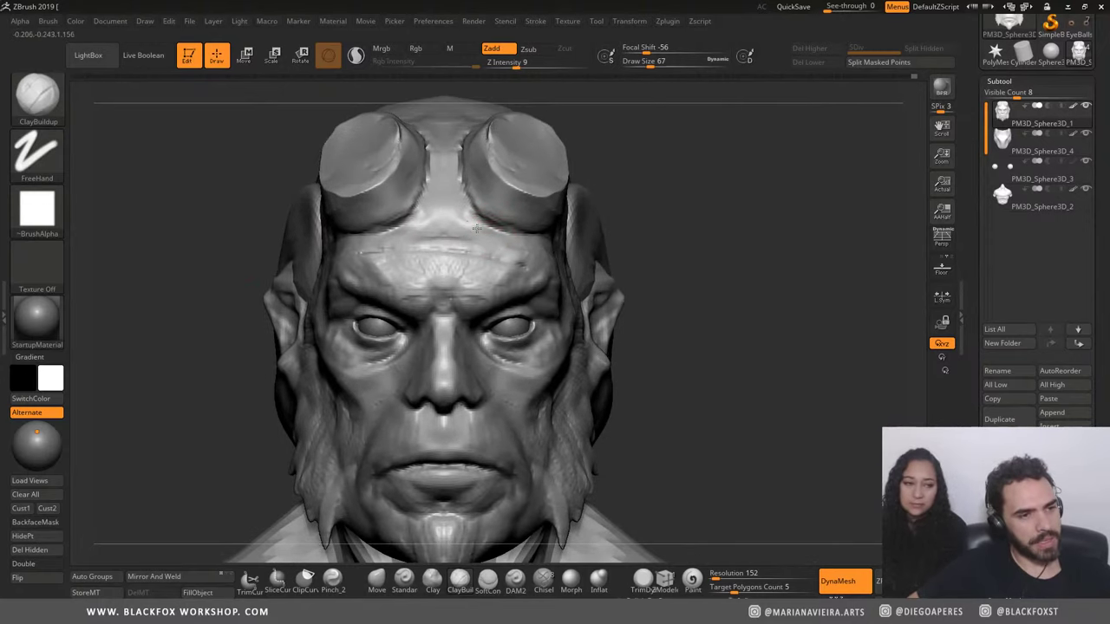
mouse_move(228, 202)
left_mouse_down("alt")
mouse_move(221, 223)
mouse_move(231, 248)
mouse_move(304, 232)
left_mouse_up("alt")
left_click_drag(180, 223, 323, 360, "alt")
left_click_drag(207, 342, 369, 338)
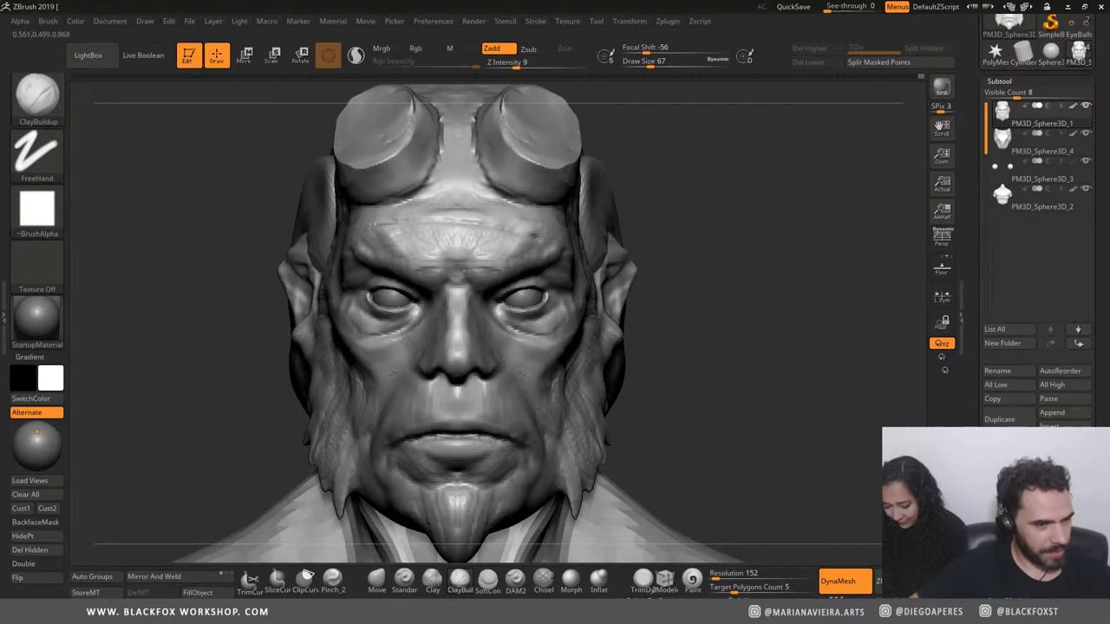
mouse_move(196, 245)
left_mouse_down("alt")
mouse_move(194, 297)
mouse_move(202, 276)
mouse_move(372, 310)
left_mouse_up("alt")
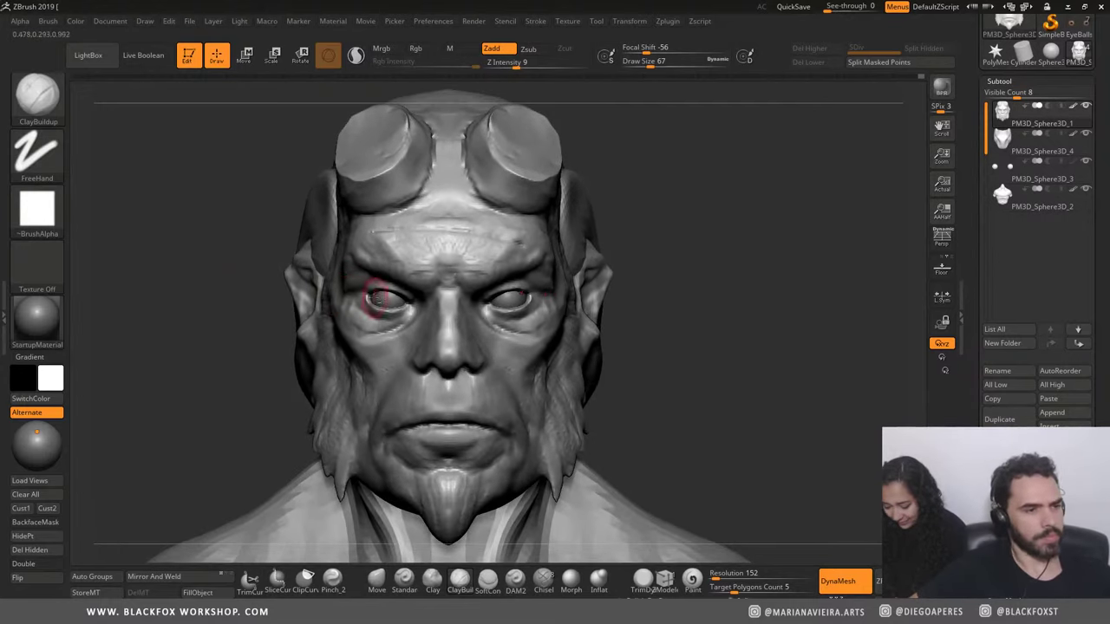
left_click(382, 307, "alt")
left_click_drag(206, 307, 317, 382, "alt")
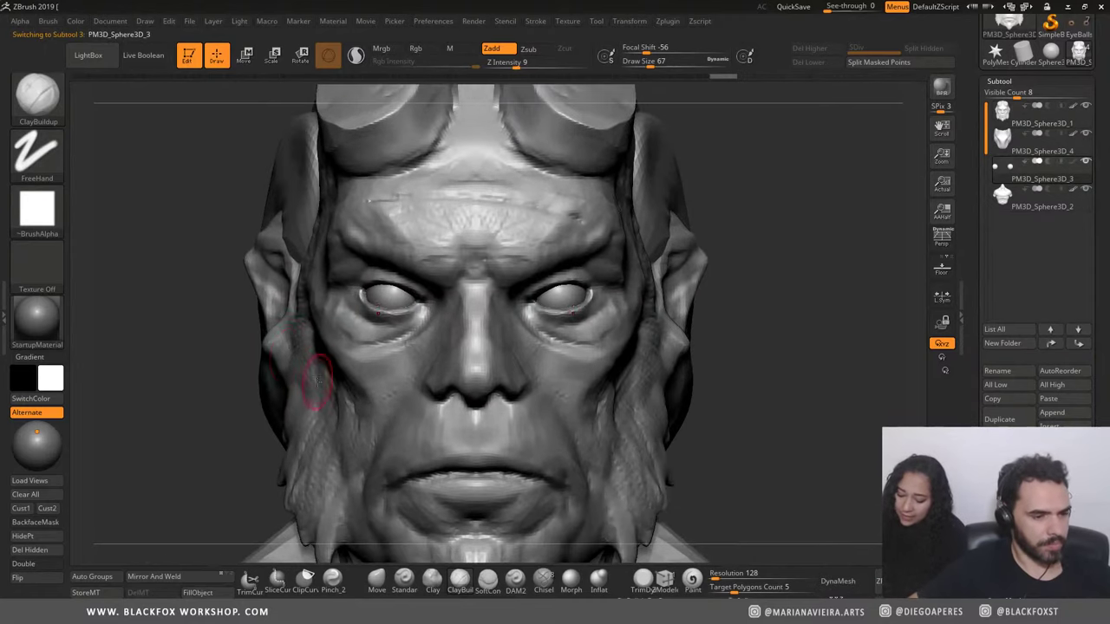
Step: Select the Standard brush with Alpha 14 and reduce Draw Size to 27
left_click(404, 574)
left_click(40, 222)
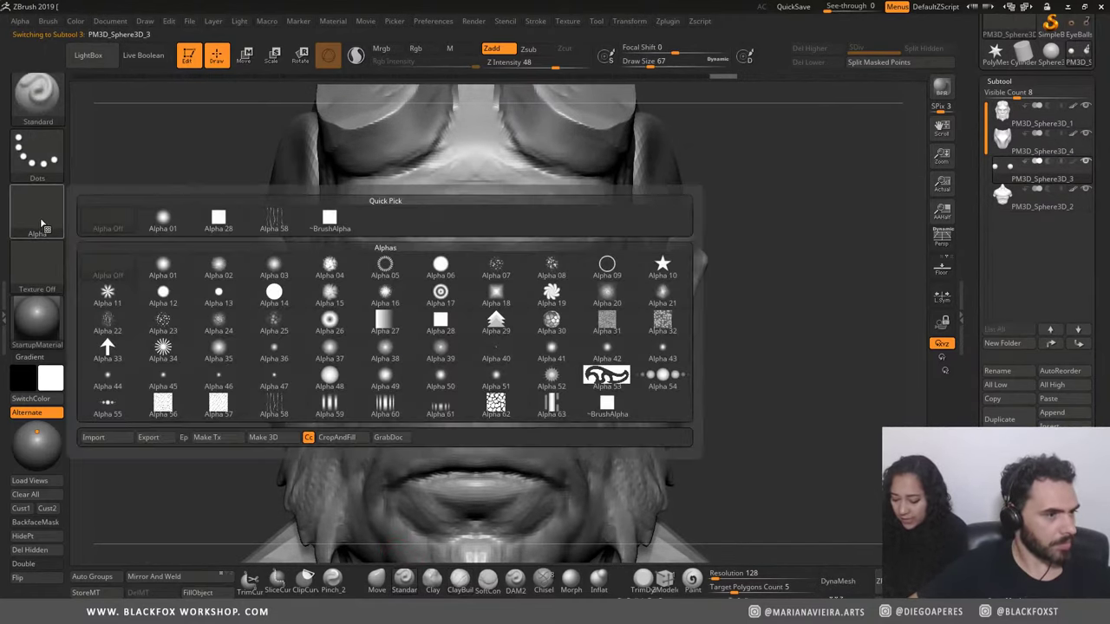
left_click(280, 300)
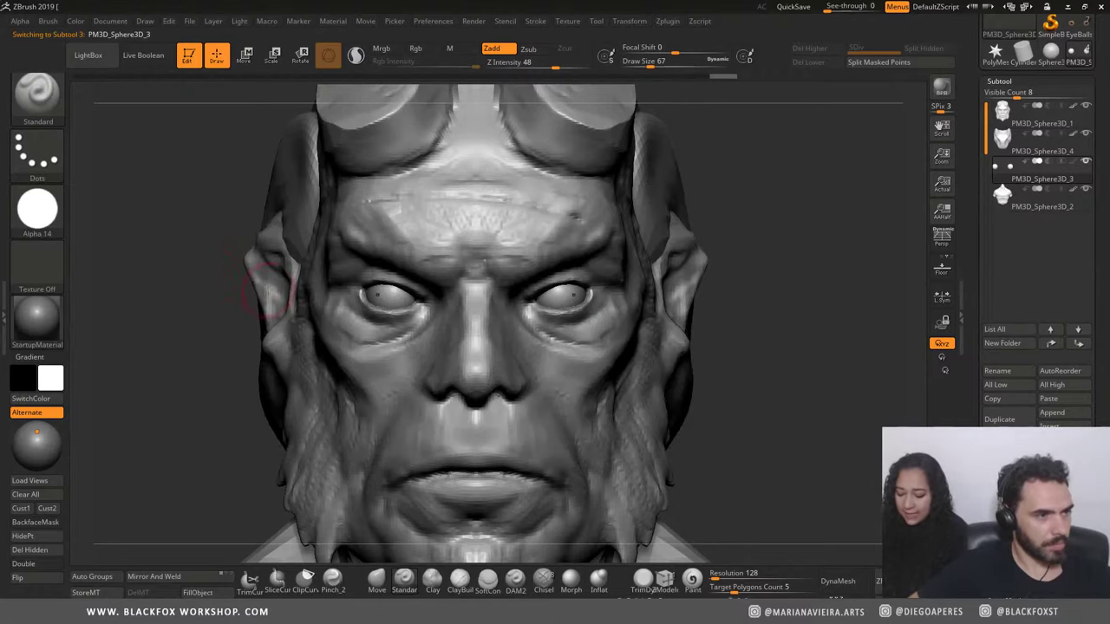
left_click_drag(169, 300, 252, 297, "alt")
key("space")
left_click_drag(451, 322, 390, 323)
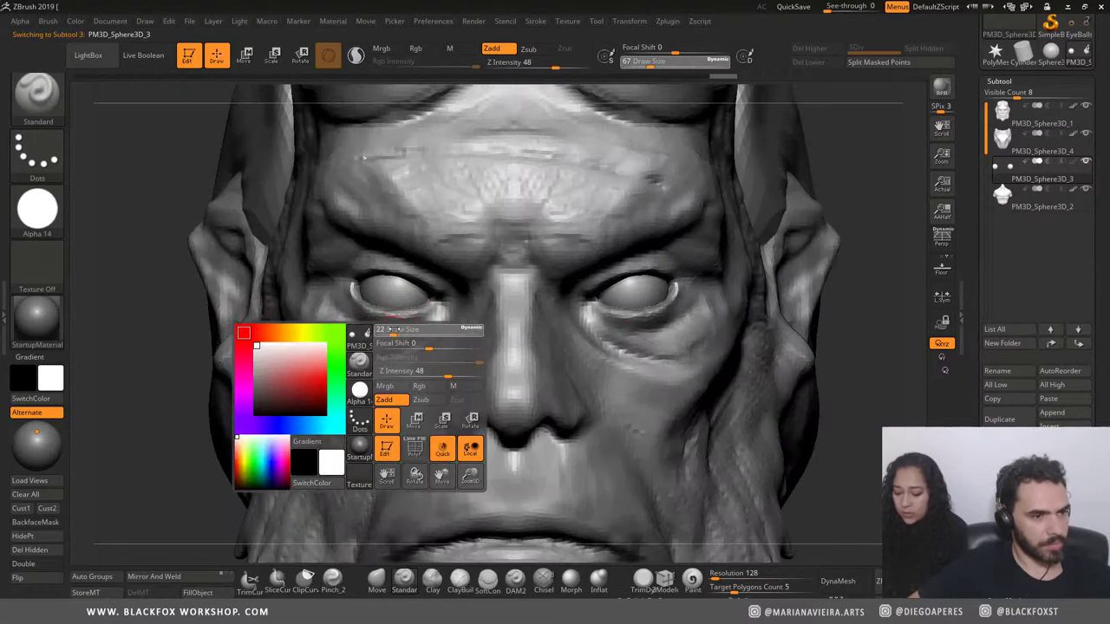
type("27")
Step: Use the DragRect stroke to stamp iris rings into both eyeballs, then reframe the head
left_click(391, 287, "alt")
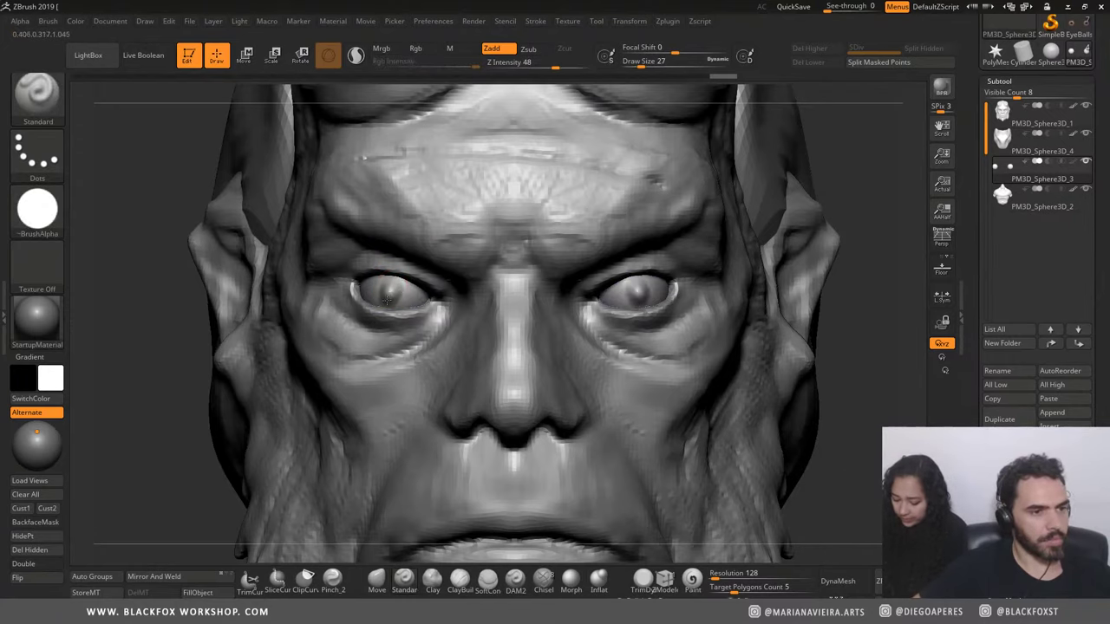
left_click(391, 286, "alt")
left_click(37, 152)
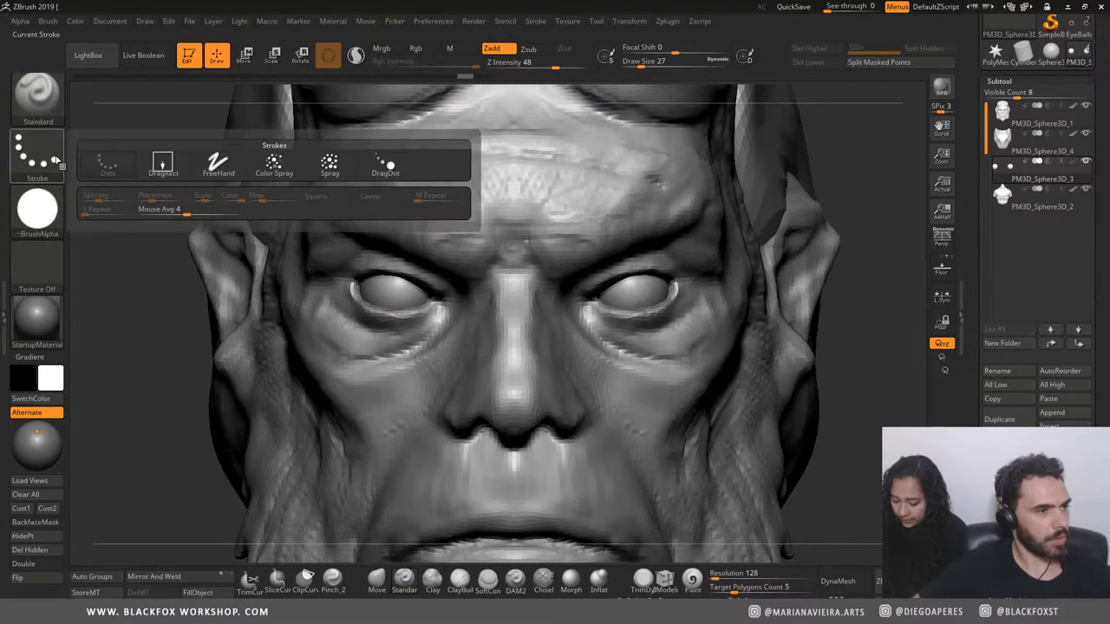
left_click(162, 165)
left_click(392, 288, "alt")
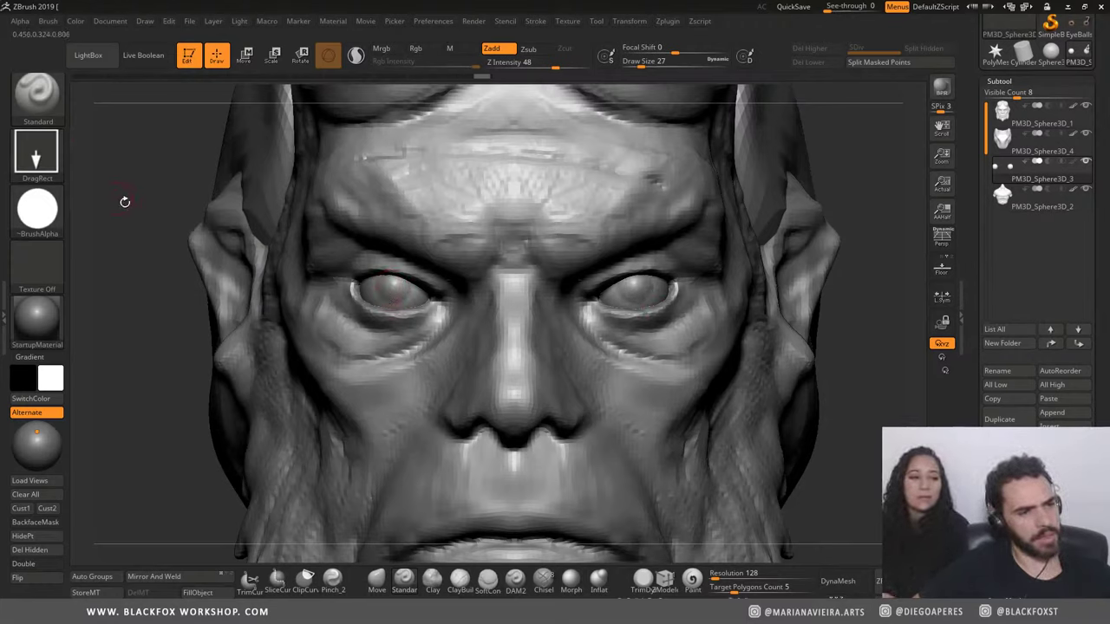
key("f")
mouse_move(173, 264)
left_mouse_down()
mouse_move(155, 282)
mouse_move(201, 274)
mouse_move(194, 280)
left_mouse_up()
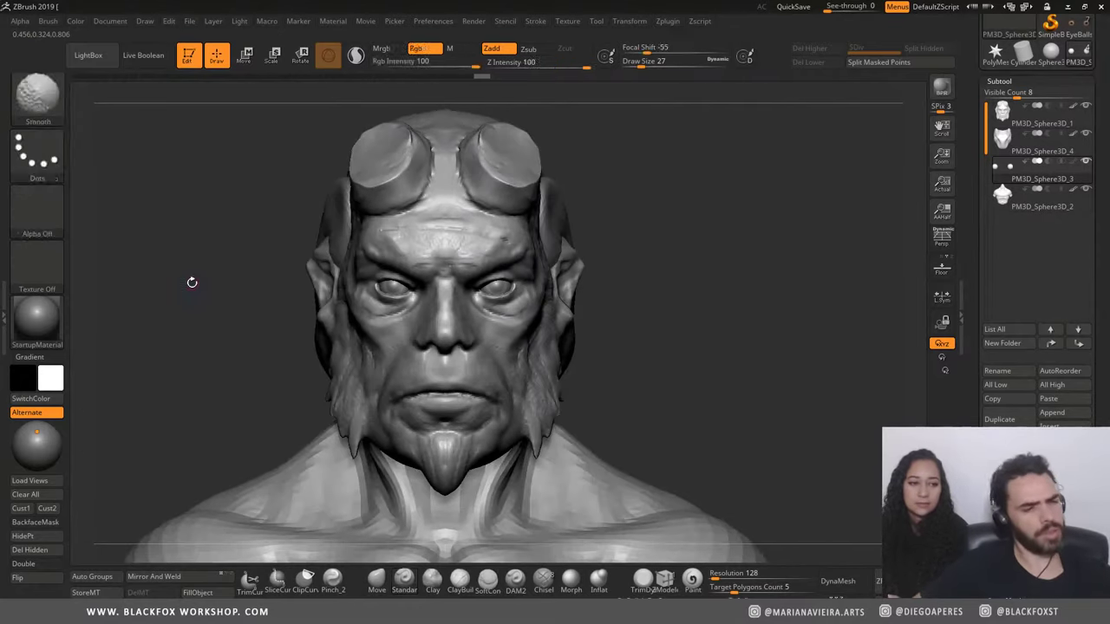
Step: Reframe the bust in a close front view and load the Clay brush from the bottom shelf
left_click_drag(225, 320, 202, 349)
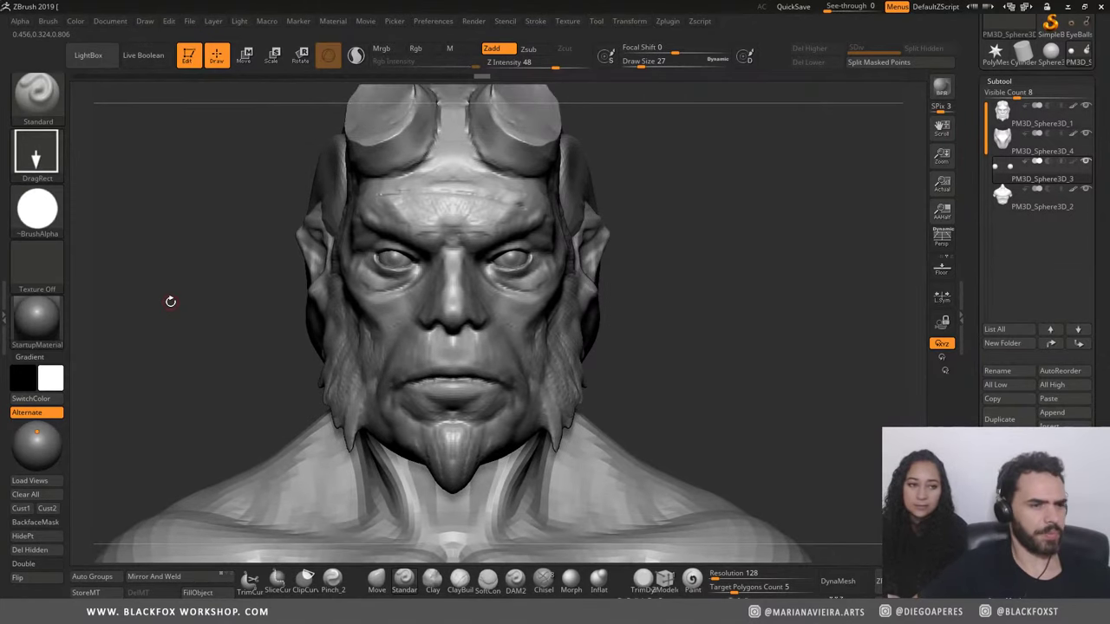
mouse_move(171, 301)
left_mouse_down("shift")
mouse_move(178, 278)
mouse_move(148, 311)
mouse_move(159, 324)
mouse_move(163, 307)
mouse_move(229, 297)
left_mouse_up("shift")
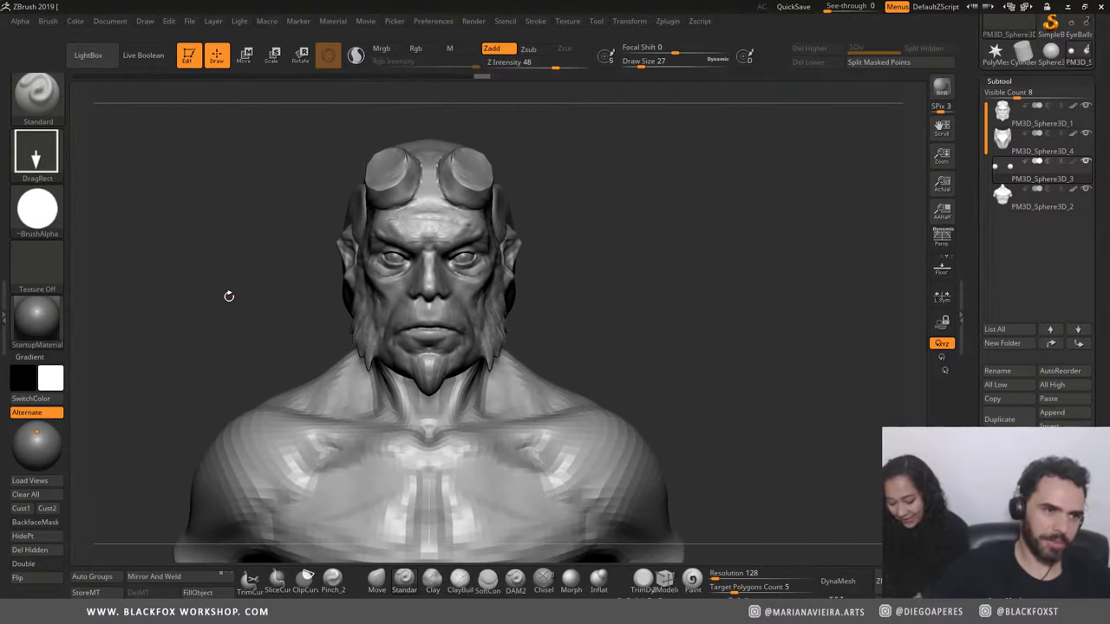
mouse_move(208, 266)
left_mouse_down("alt")
mouse_move(227, 278)
mouse_move(230, 268)
left_mouse_up("alt")
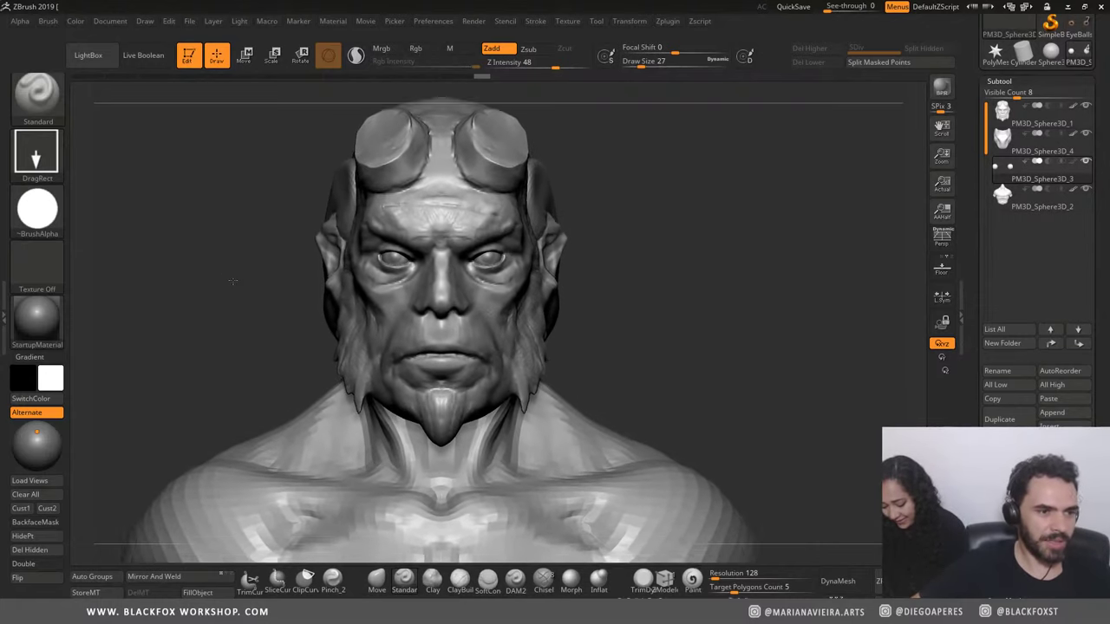
left_click_drag(192, 318, 230, 275, "alt")
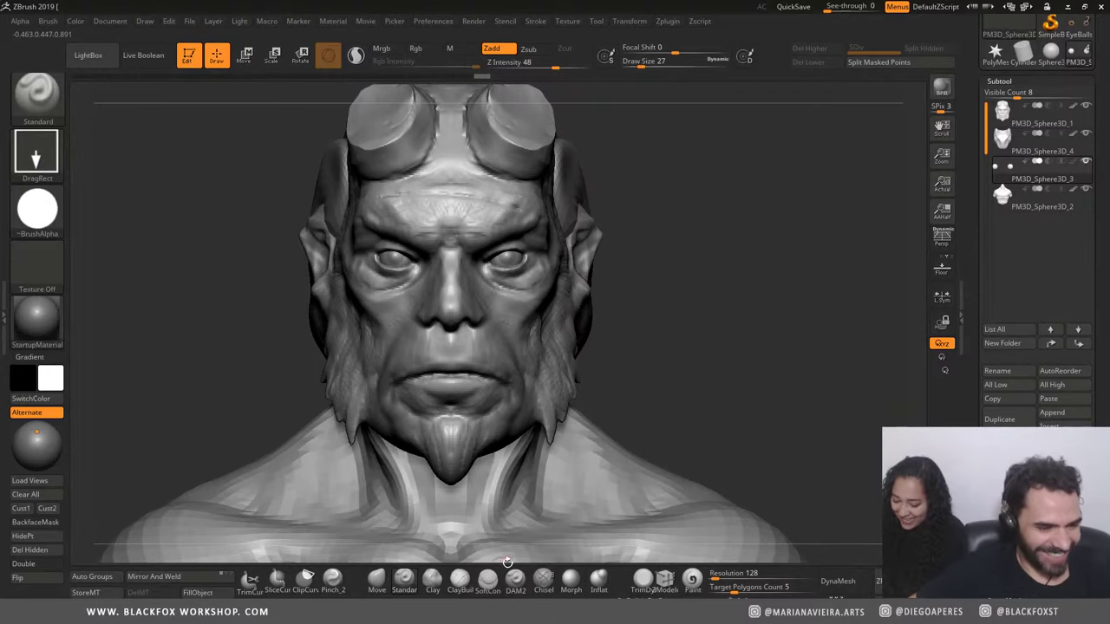
left_click(431, 583)
left_click(431, 583)
left_click_drag(240, 360, 248, 368)
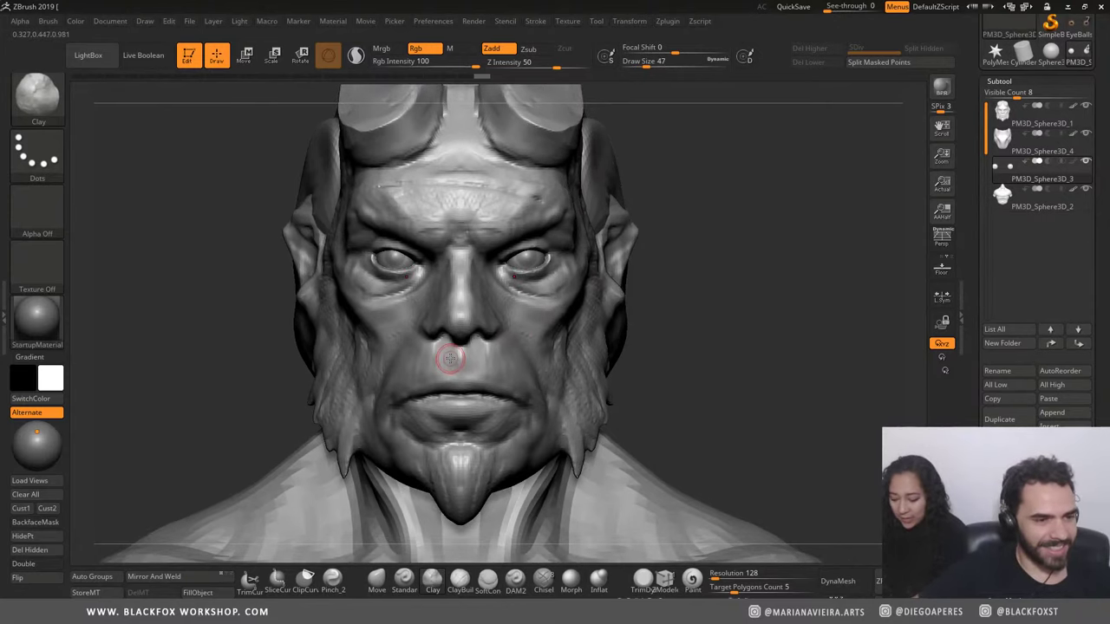
Step: Raise the brush size to 47, select the PM3D_Sphere3D_1 head subtool, and open LightBox
key("bracketright")
left_click(420, 366, "alt")
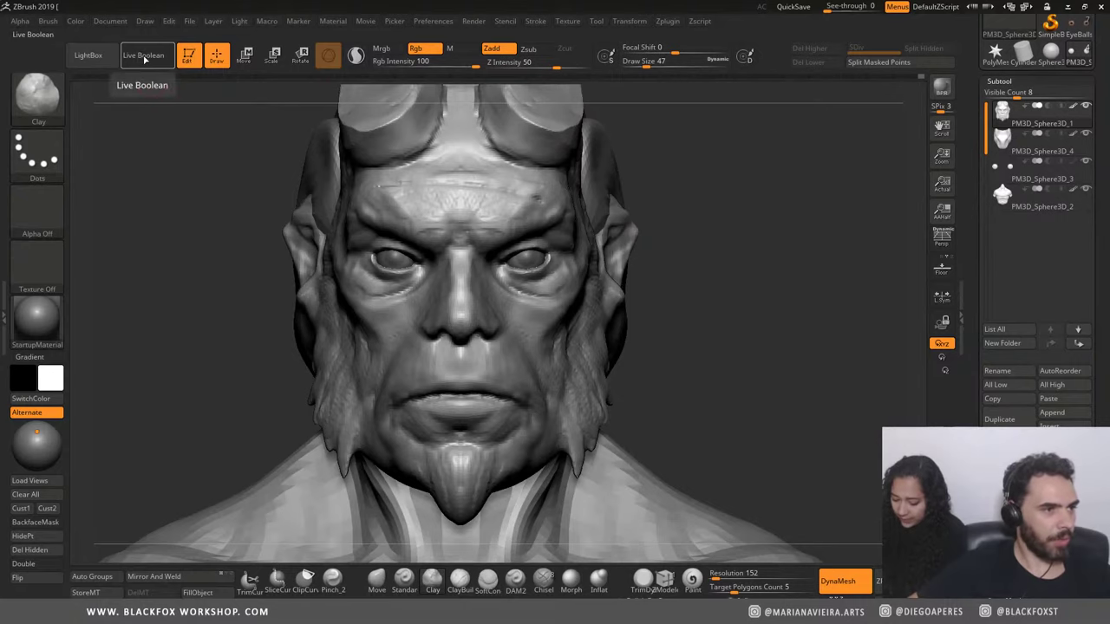
left_click(91, 56)
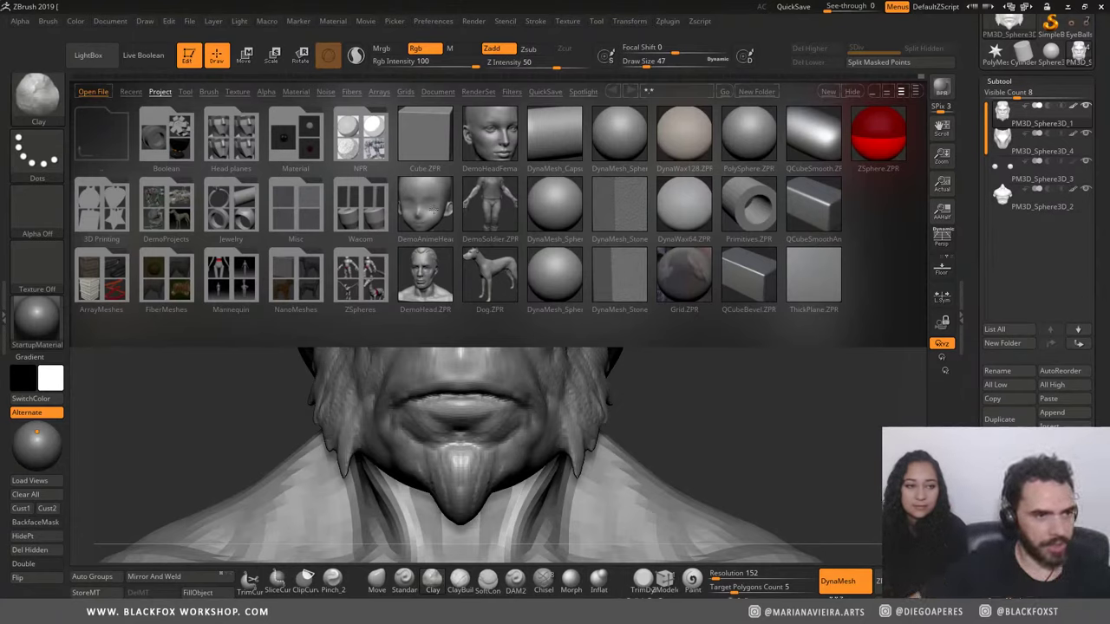
Step: Close LightBox, shift the light on the material sphere, and BPR-render the head
left_click_drag(199, 402, 205, 416)
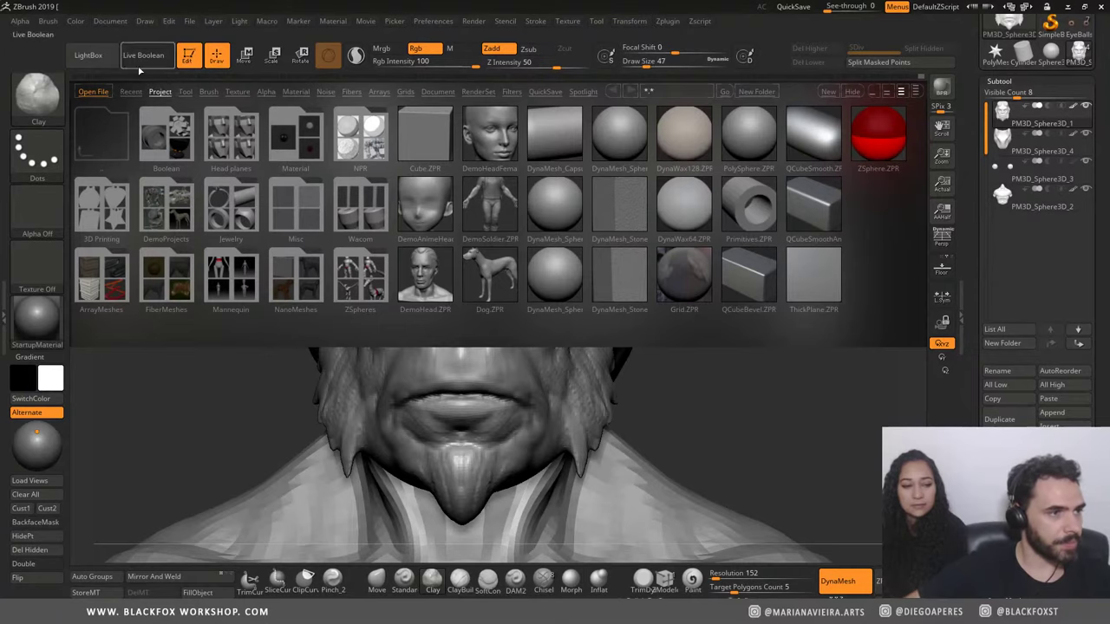
left_click(87, 55)
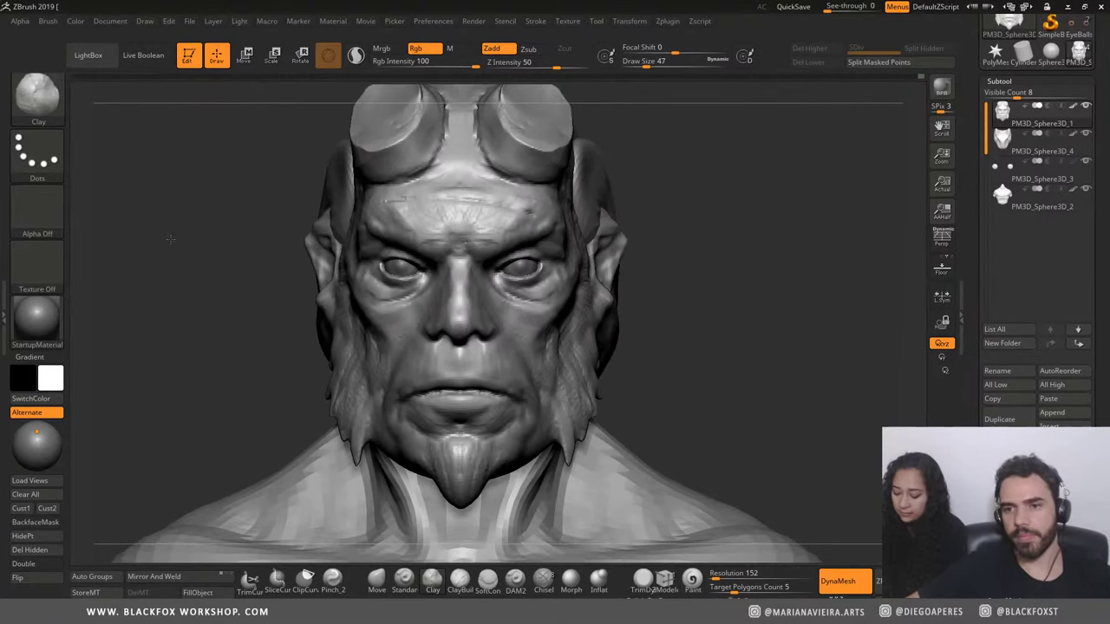
left_click_drag(167, 247, 171, 263)
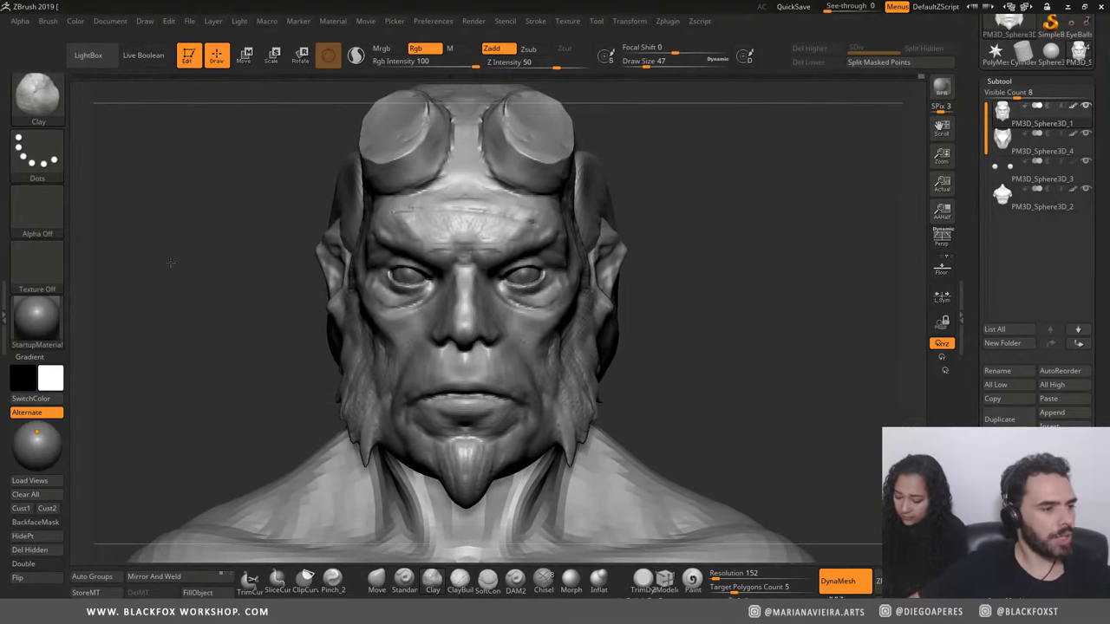
left_click(37, 434)
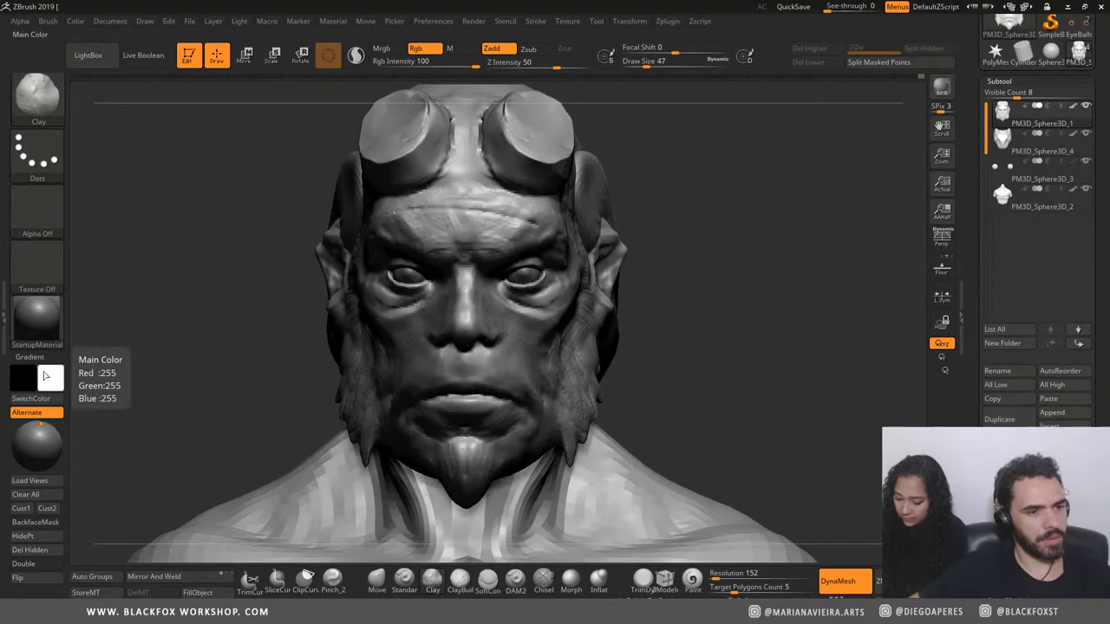
mouse_move(35, 442)
left_mouse_down()
mouse_move(53, 431)
mouse_move(43, 429)
left_mouse_up()
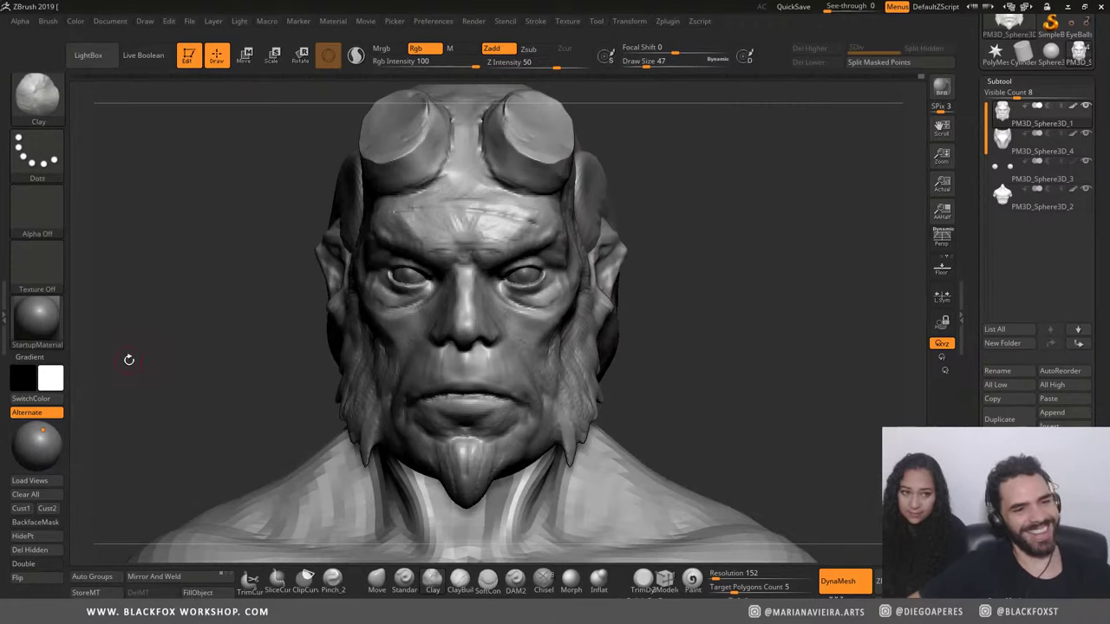
left_click(942, 86)
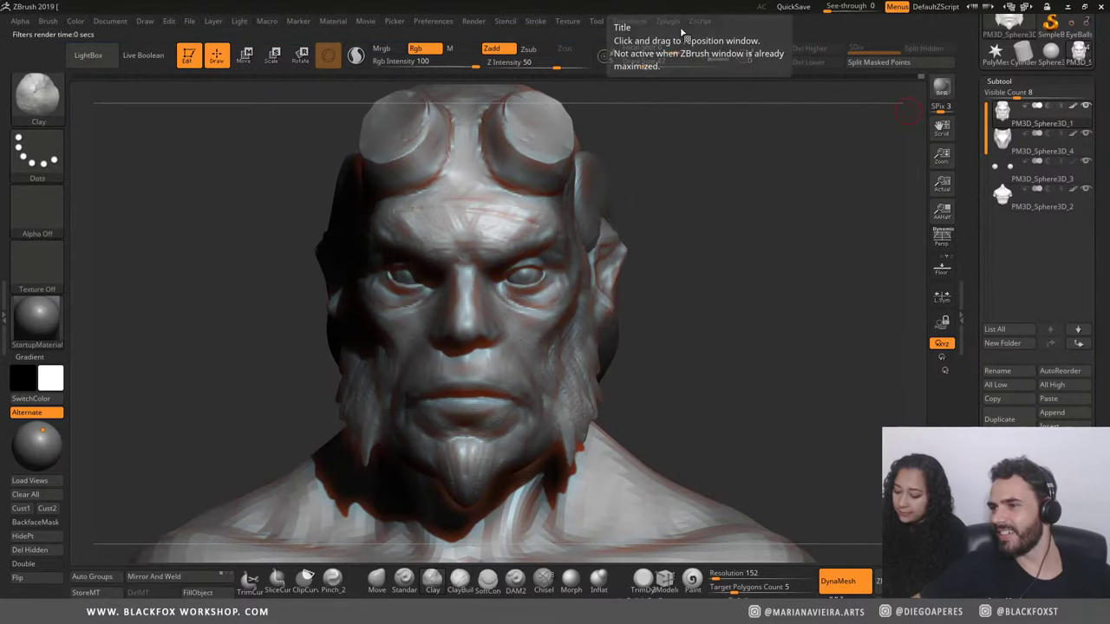
Step: Try BasicMaterial and BasicMaterial2 with a grey colour, then return to StartupMaterial
left_click(37, 319)
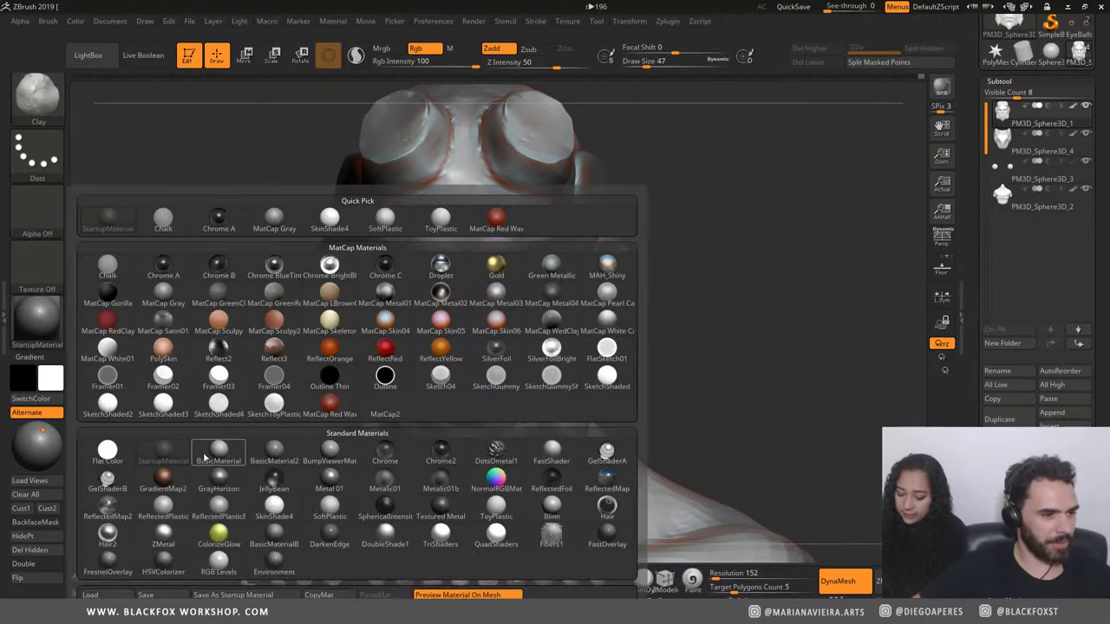
left_click(218, 452)
left_click(50, 377)
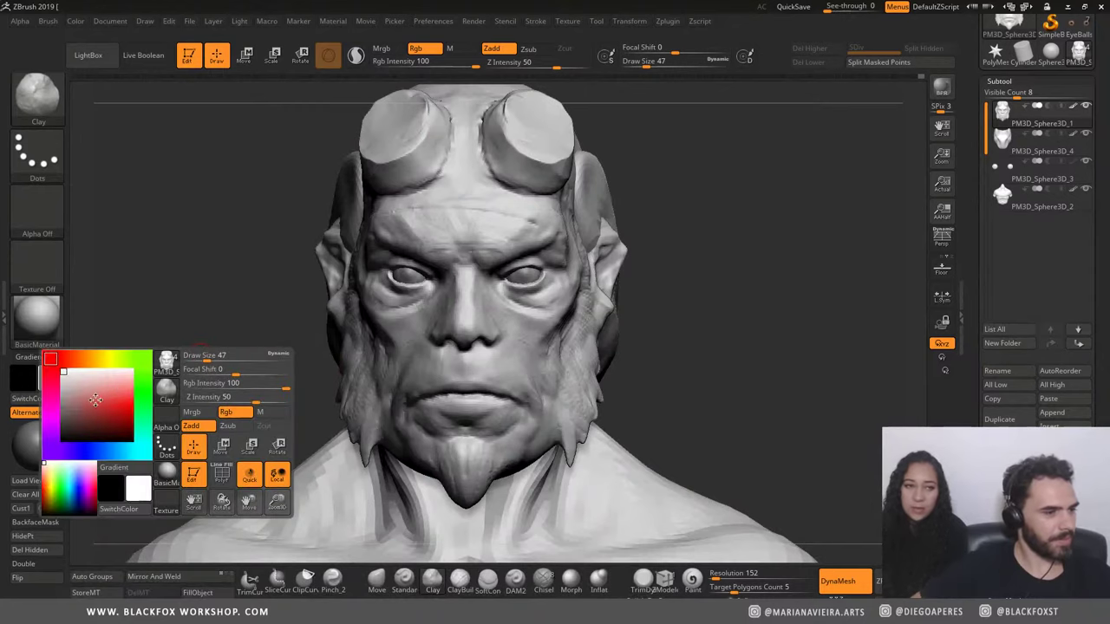
left_click(64, 406)
left_click(37, 320)
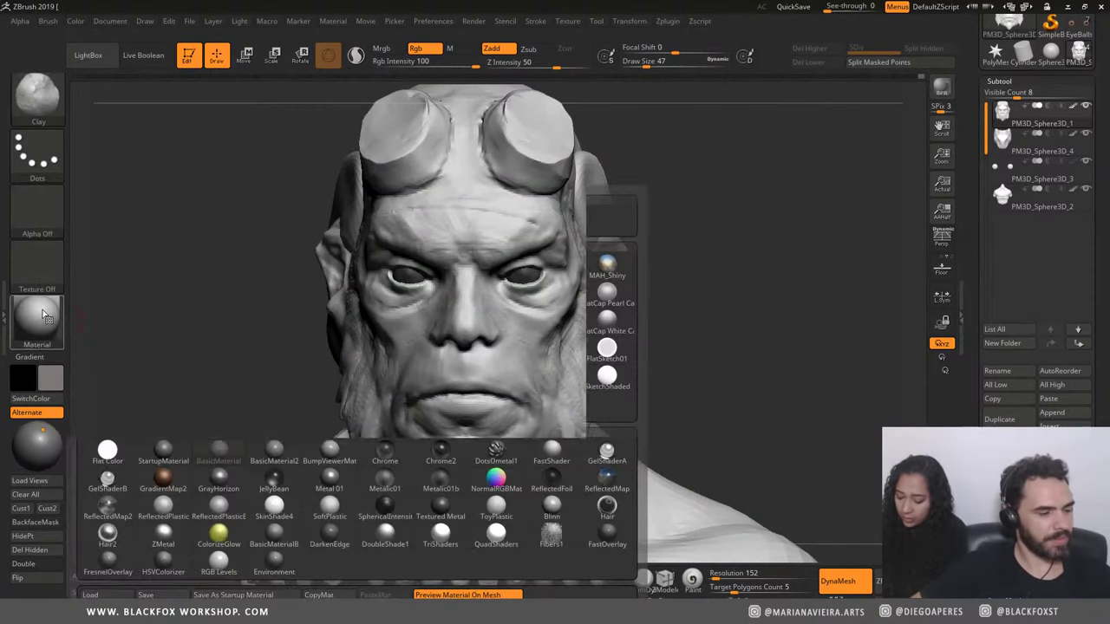
left_click(252, 451)
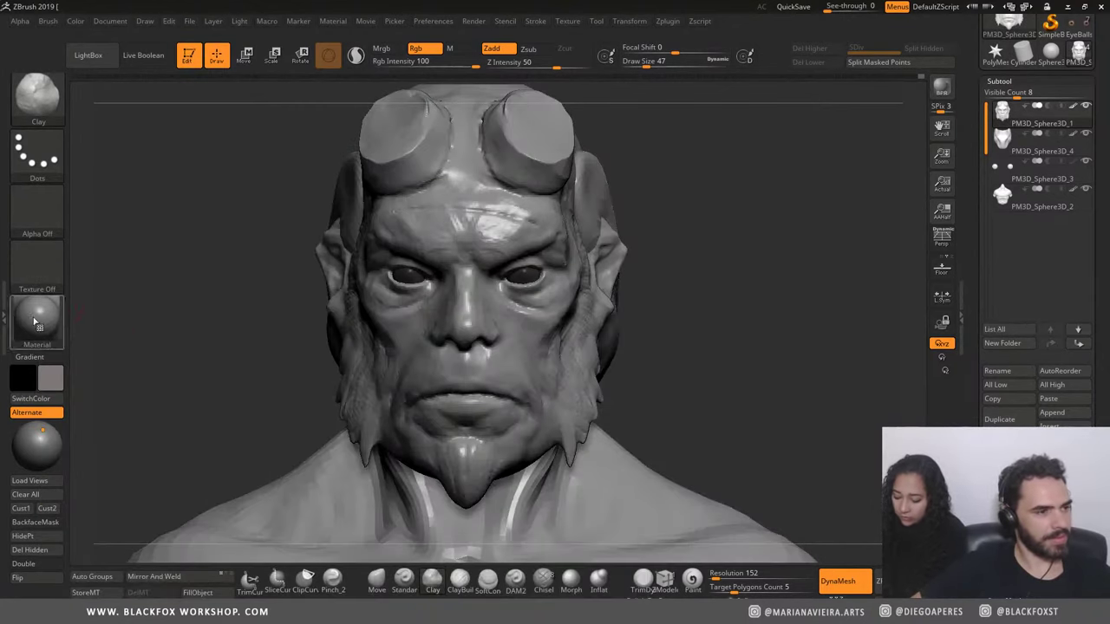
left_click(36, 319)
left_click(162, 460)
left_click(36, 320)
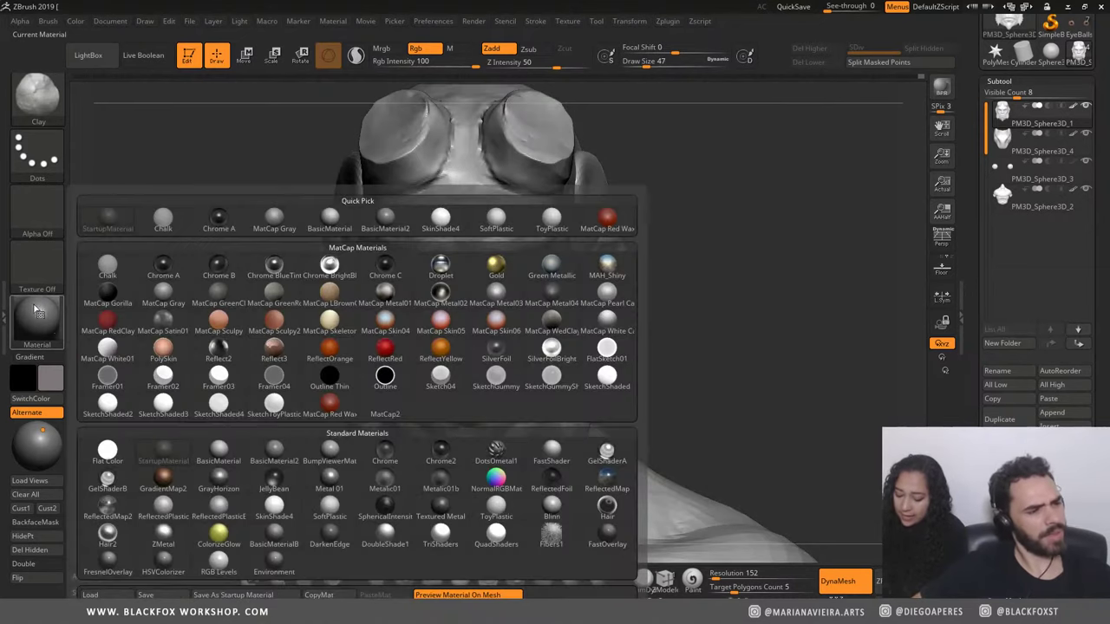
Step: Set the main colour to white and move the light to a more frontal direction
key("space")
left_click(97, 298)
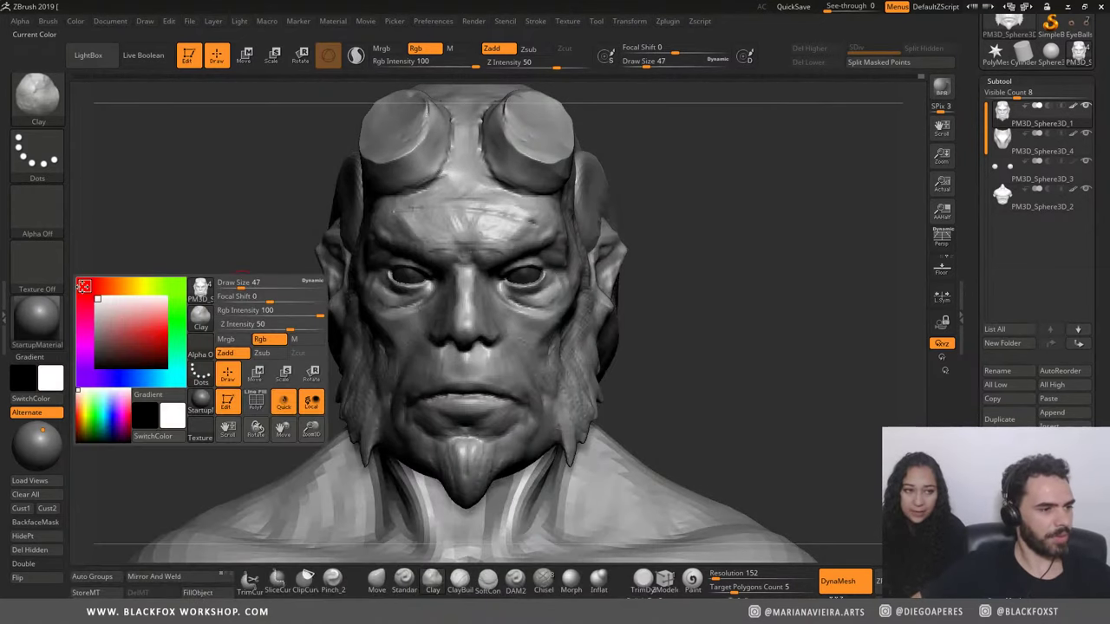
left_click_drag(179, 294, 190, 309)
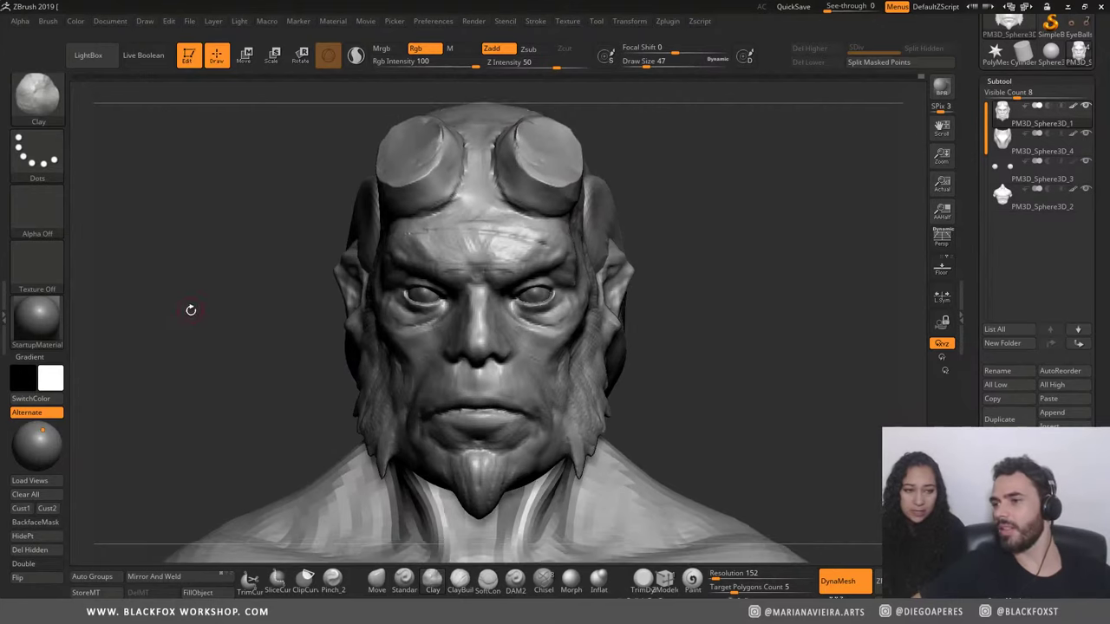
left_click(36, 436)
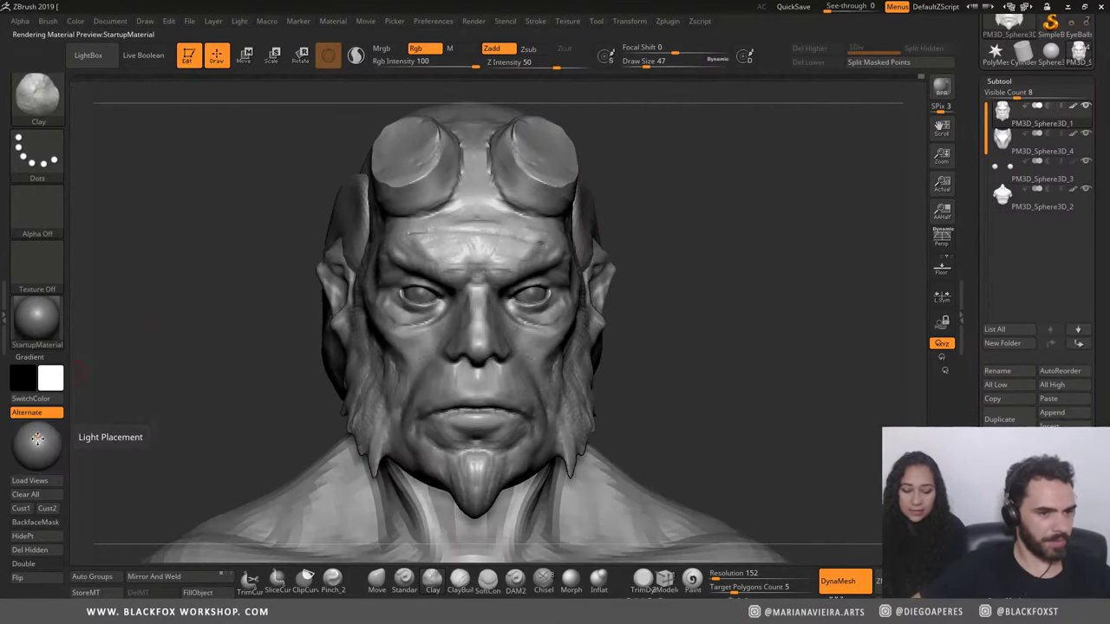
left_click(36, 435)
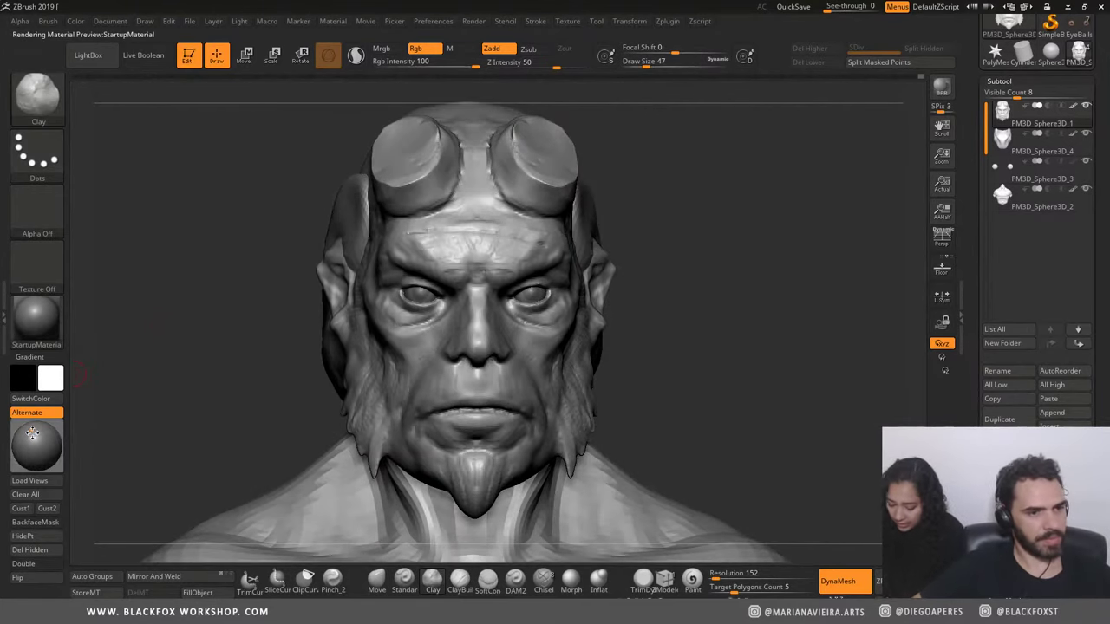
left_click(37, 432)
left_click_drag(170, 373, 175, 361)
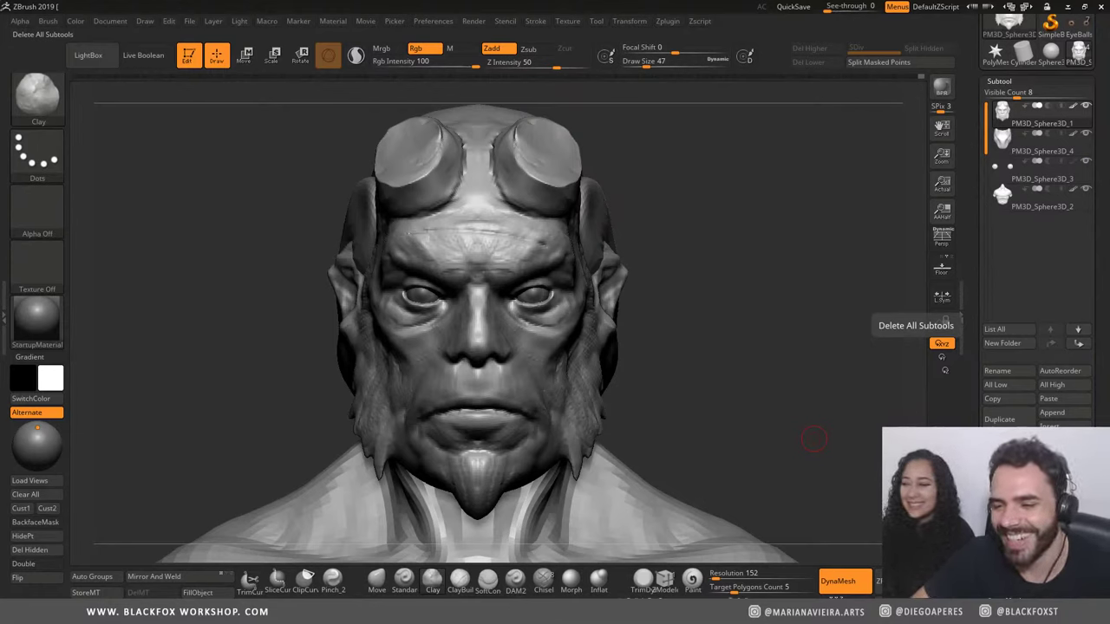
Step: In Chrome's ArtStation portfolio, open the Dryad and Adalia artworks in new tabs
key("alt+Tab")
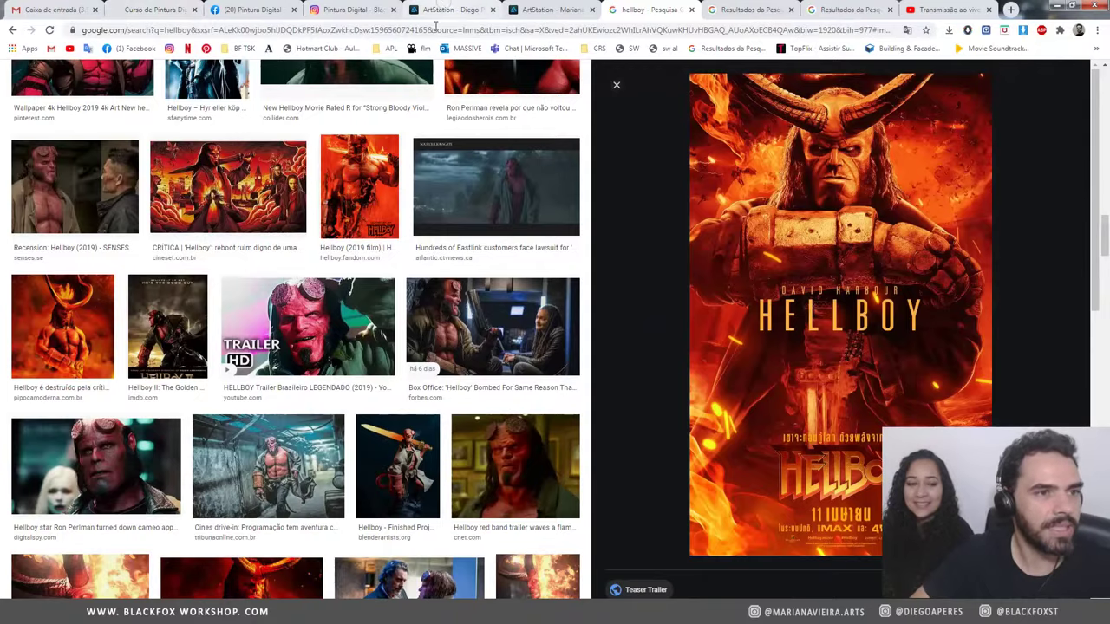
left_click(474, 21)
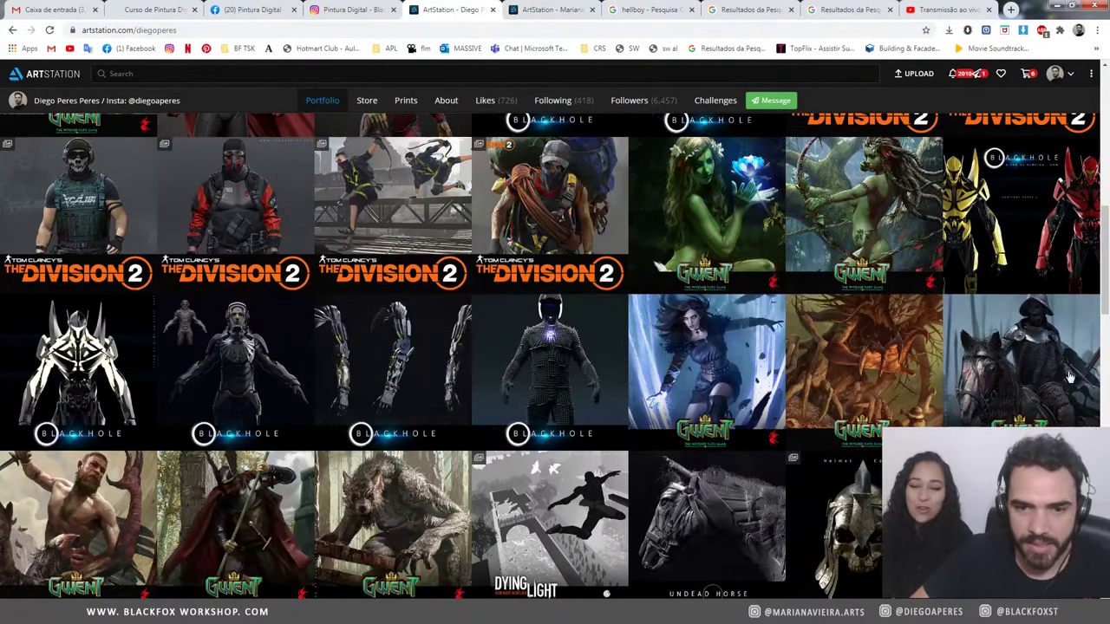
scroll(555, 347, "up", 2)
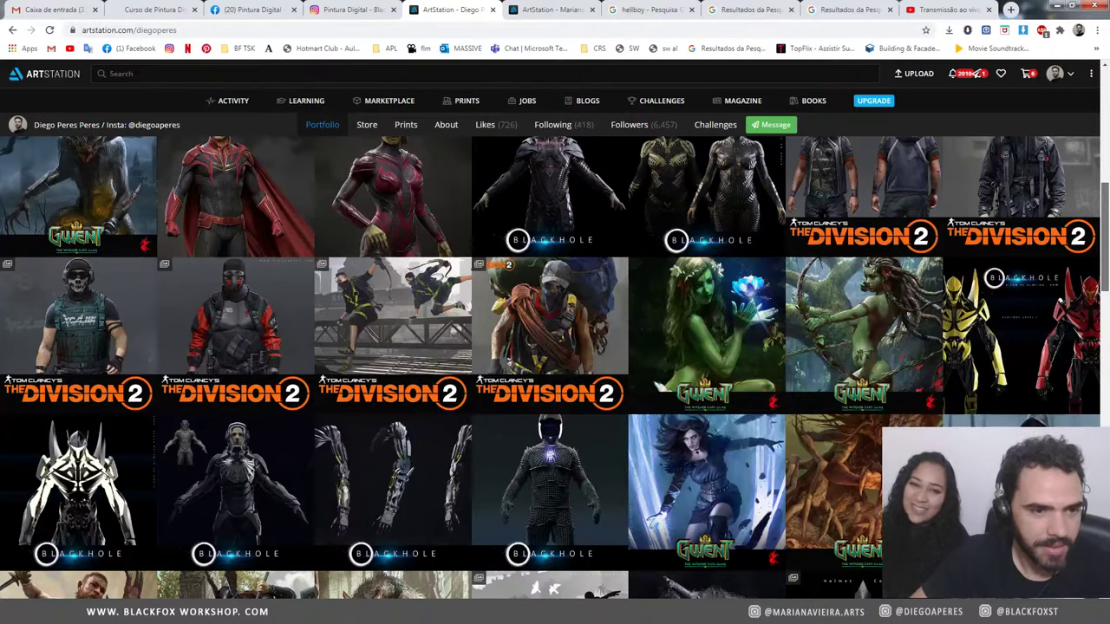
middle_click(729, 342)
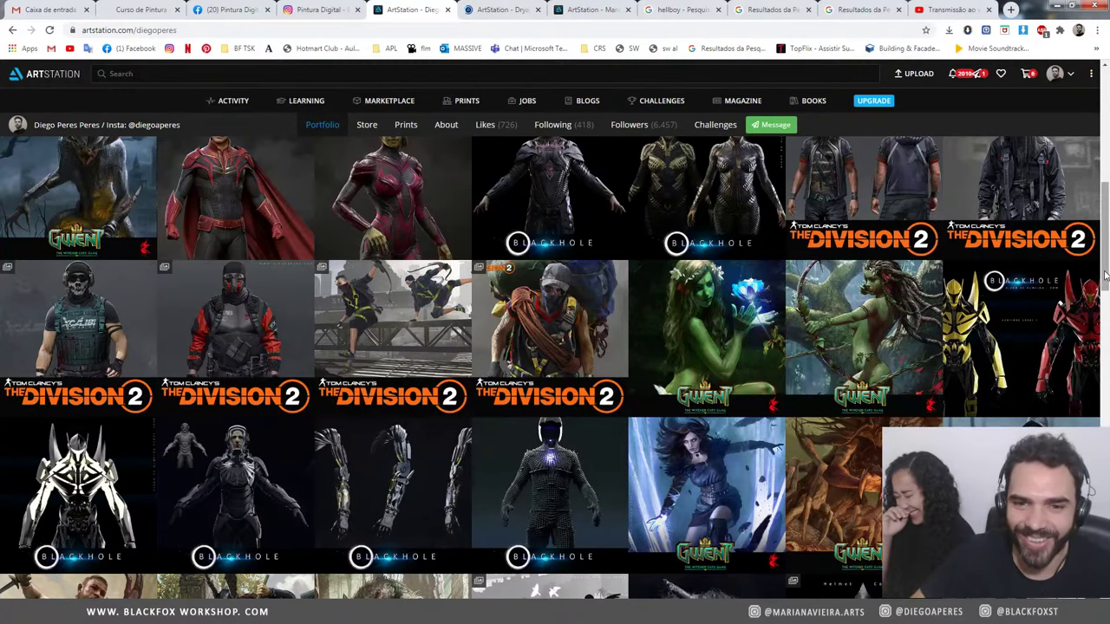
scroll(1104, 276, "up", 3)
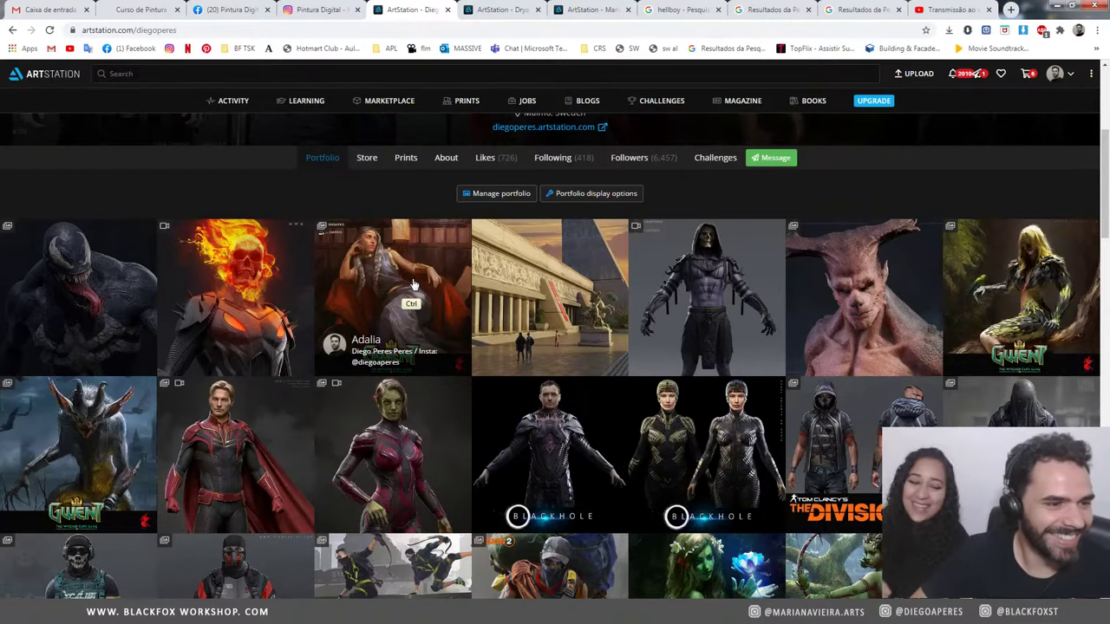
middle_click(425, 304)
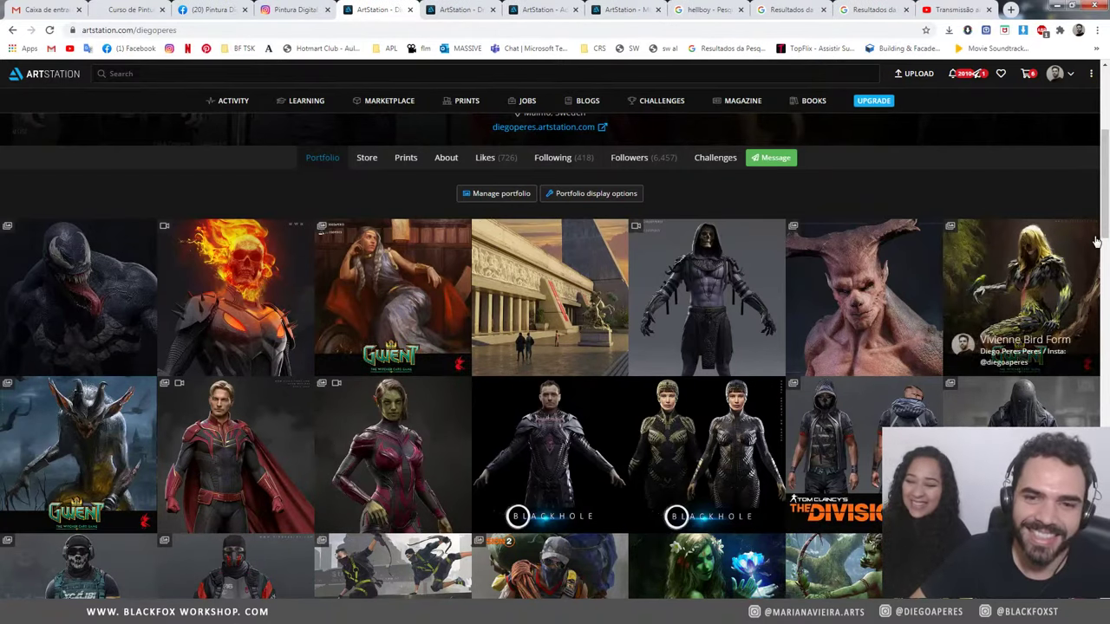
scroll(1098, 260, "down", 3)
left_click_drag(1100, 273, 1098, 305)
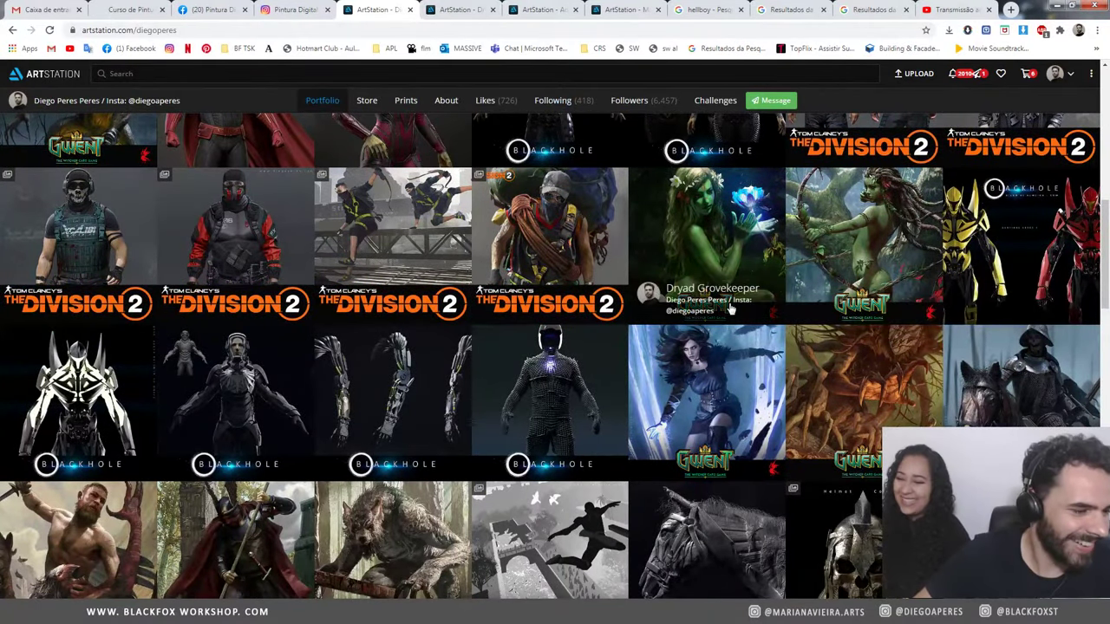
scroll(1100, 286, "down", 3)
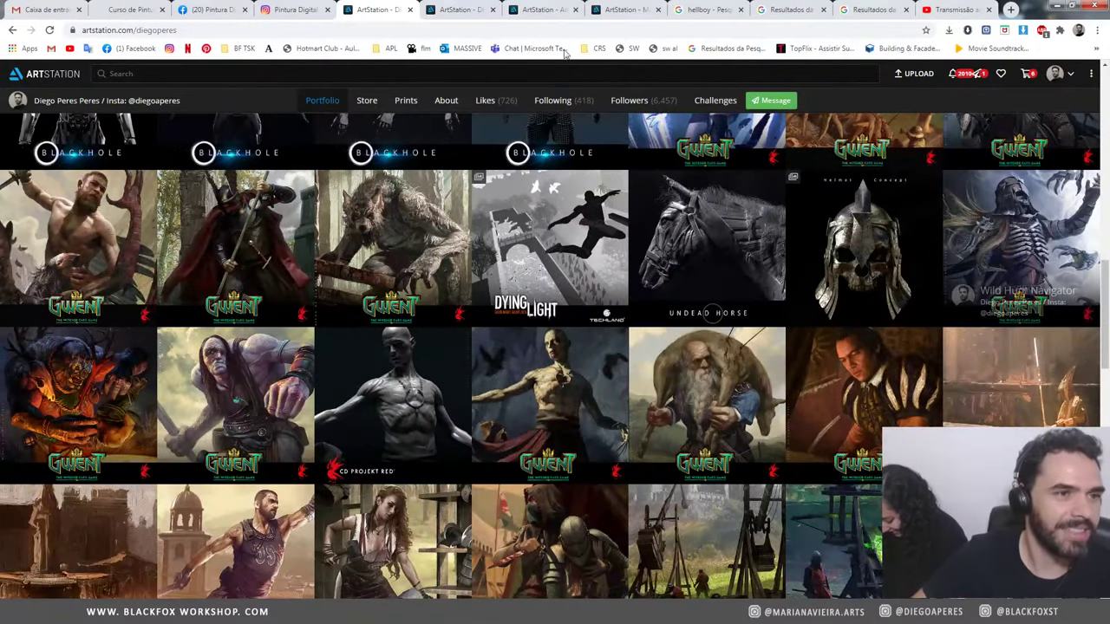
Step: Open Dryad Grovekeeper's full-resolution painting at full size, then return to Photoshop
left_click(538, 7)
left_click(459, 9)
left_click(542, 9)
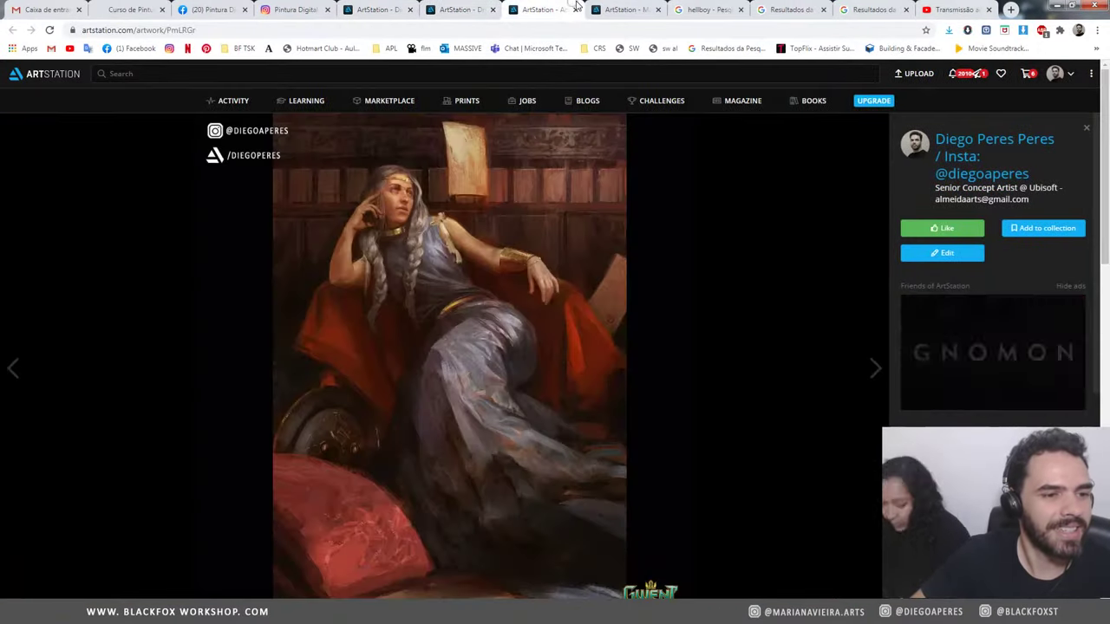
left_click(468, 9)
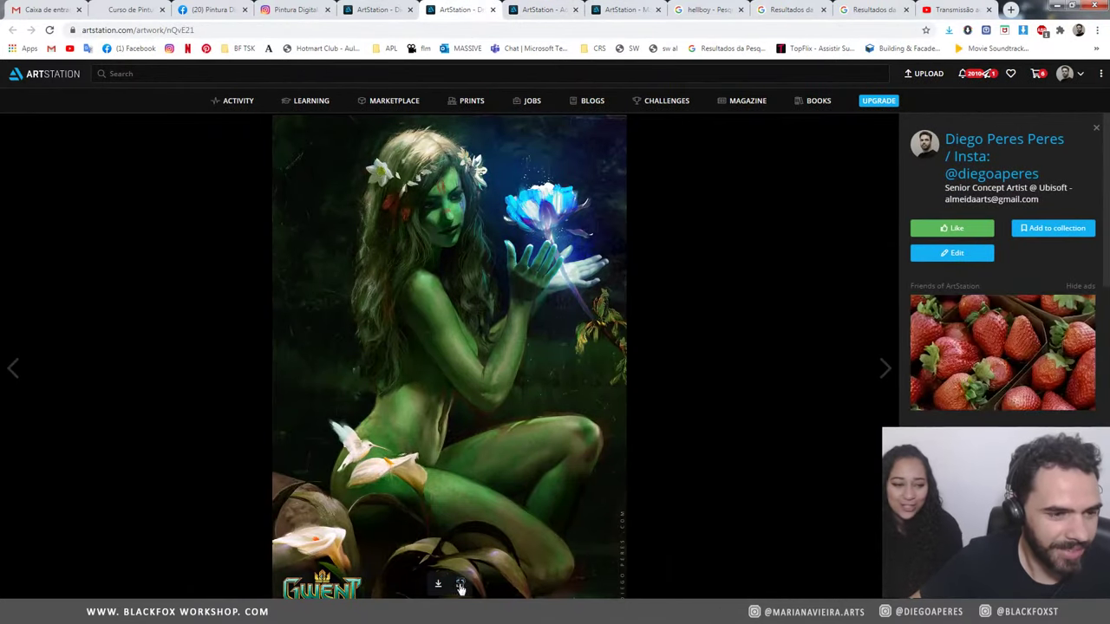
left_click(460, 583)
left_click(784, 159)
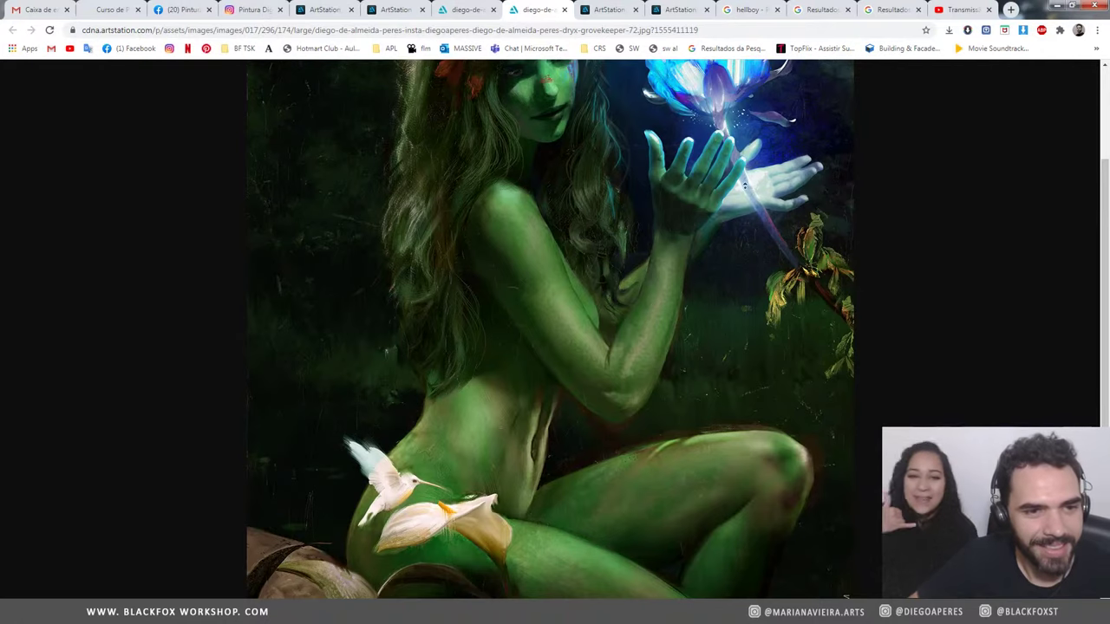
scroll(784, 159, "up", 1)
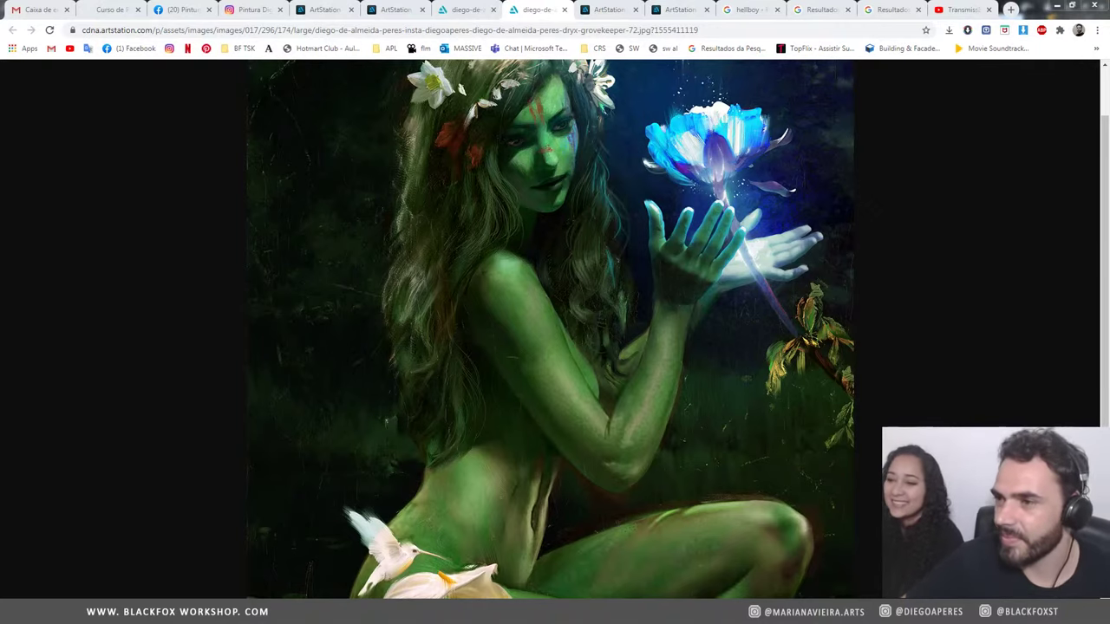
key("alt+Tab")
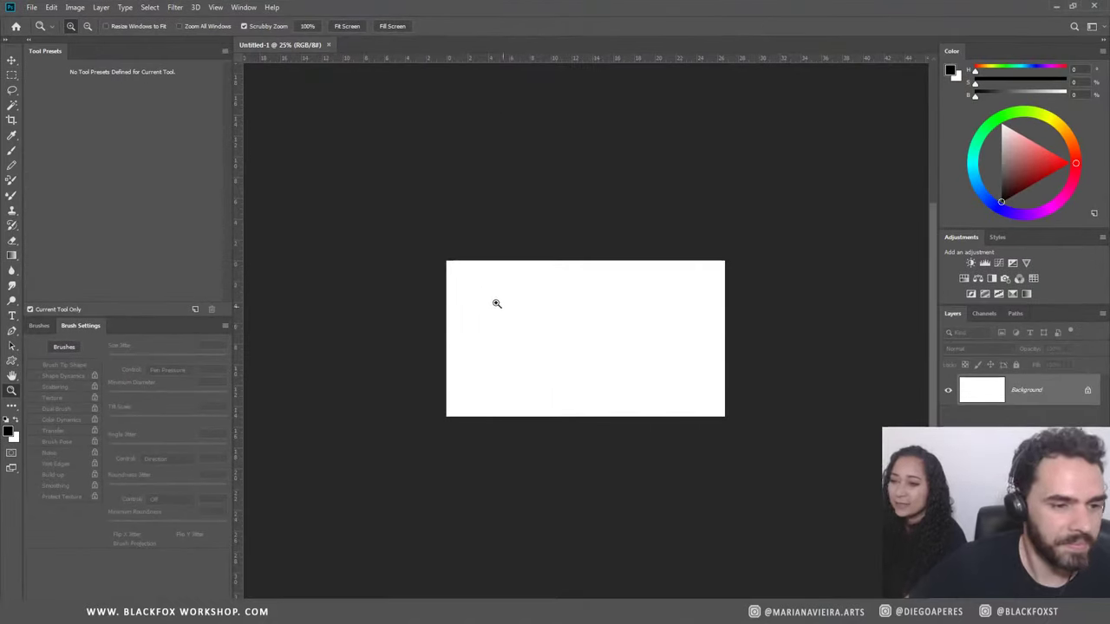
Step: Zoom the blank canvas to 50% and copy the dryad painting image from the browser
left_click(528, 339)
left_click(611, 361)
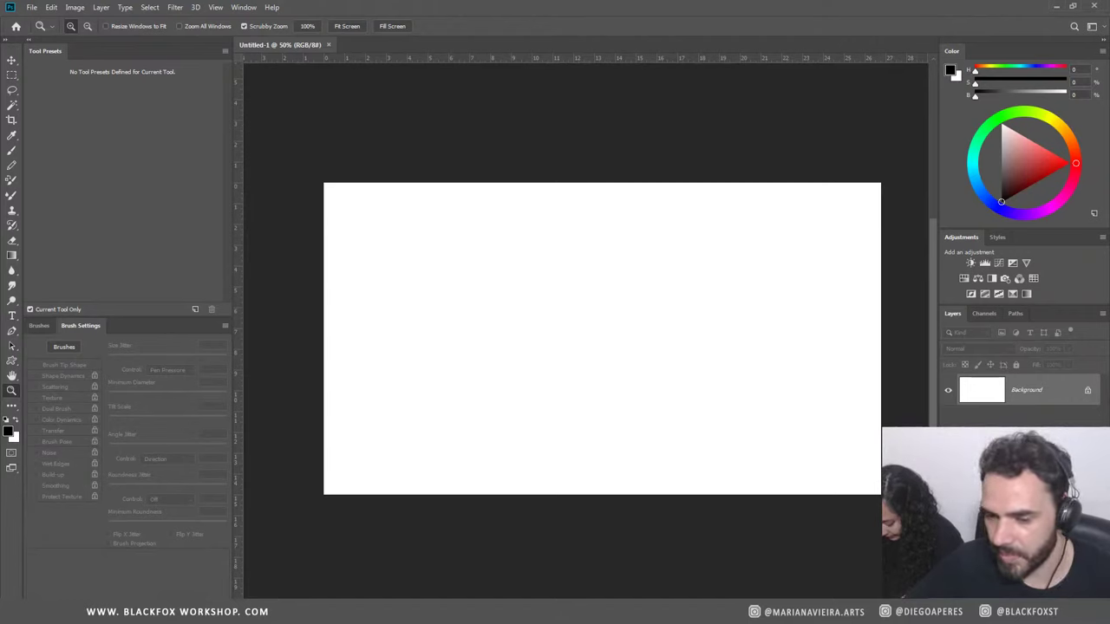
key("alt+Tab")
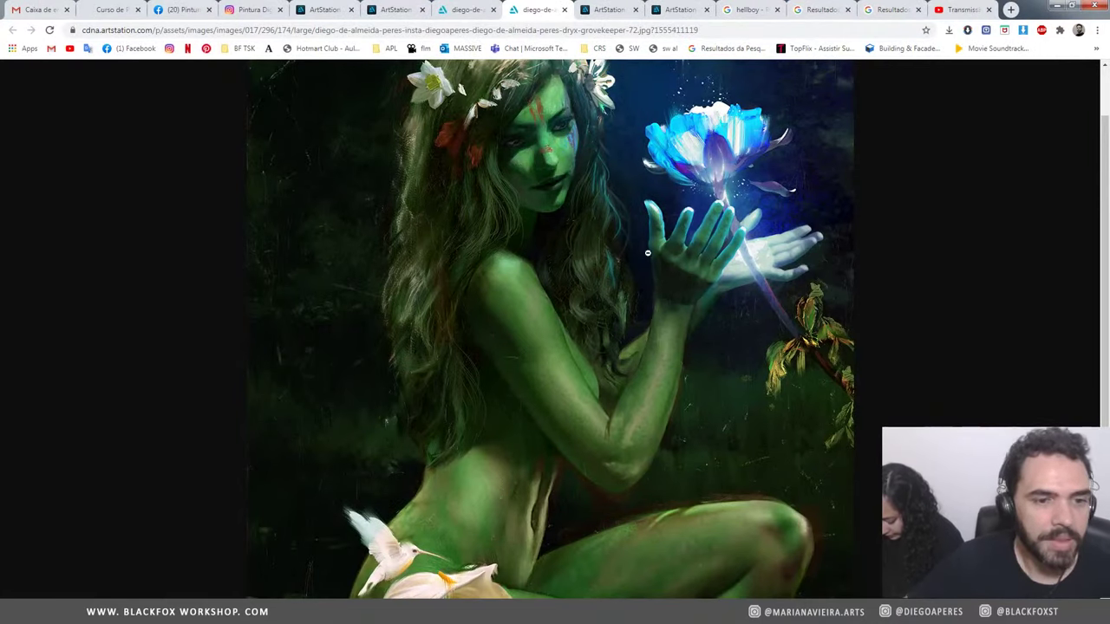
right_click(676, 288)
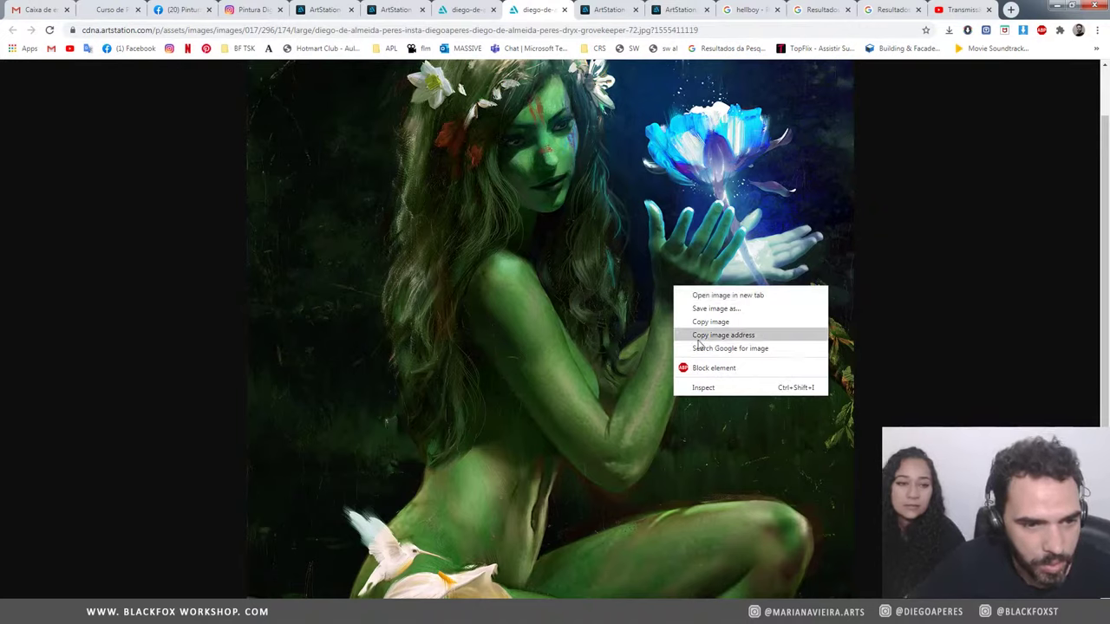
left_click(707, 321)
Step: Paste the painting into Untitled-1 as Layer 1, zoom to the flower and hands, and add a layer
key("alt+Tab")
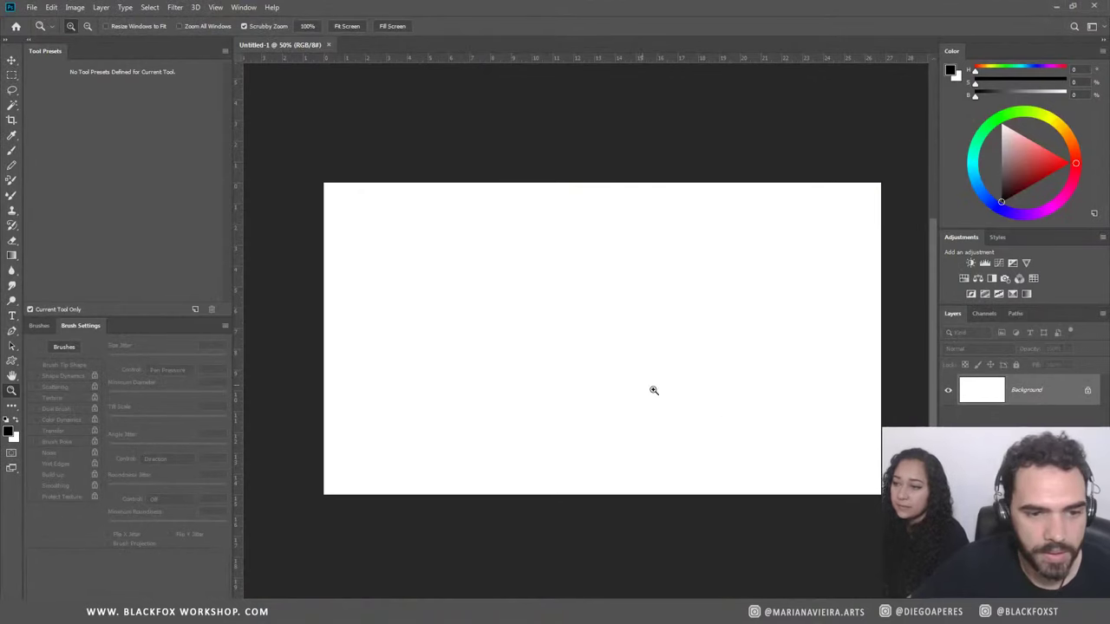
left_click(654, 389)
key("ctrl+v")
key("v")
key("z")
left_click_drag(692, 299, 772, 332)
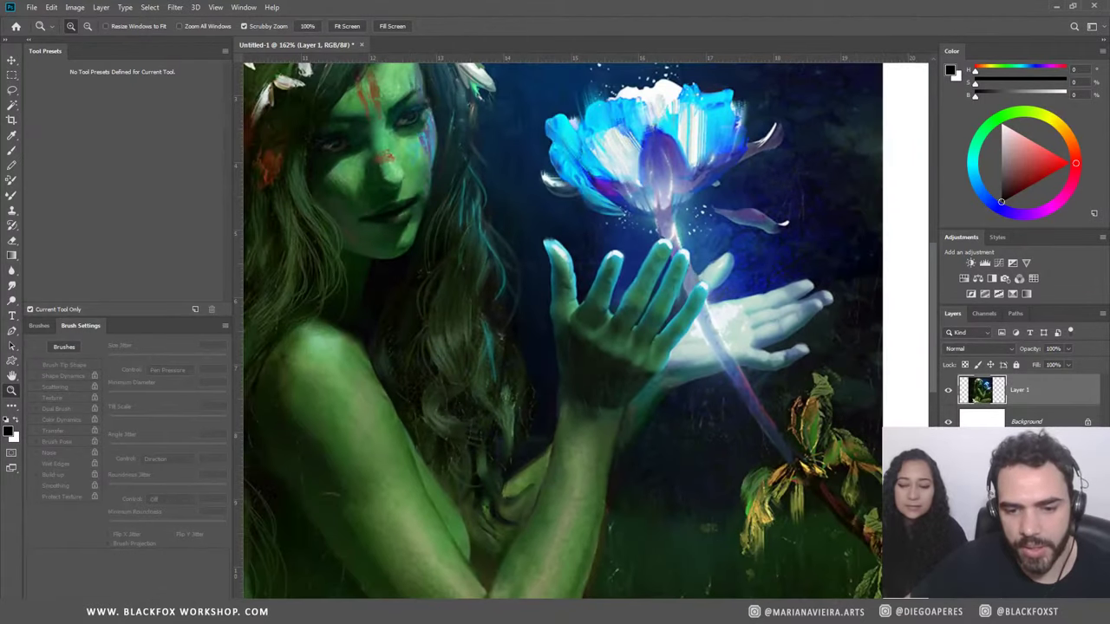
key("ctrl+shift+alt+n")
Step: With a small round hard brush in light yellow, draw a triangle of guide lines on the wrist
key("b")
right_click(683, 408)
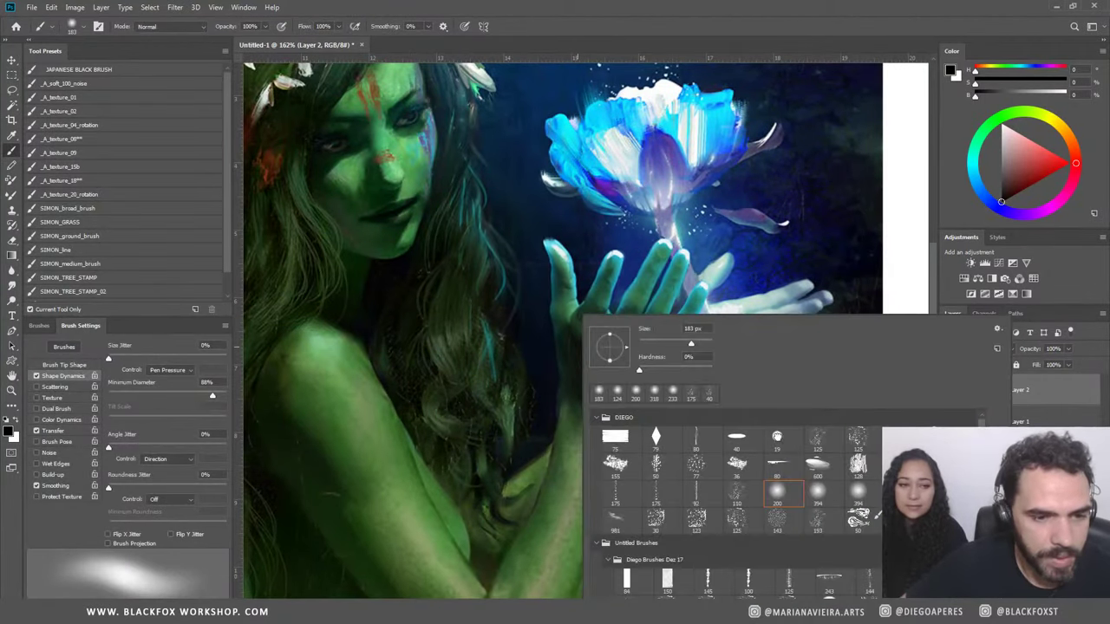
left_click(777, 436)
key("Return")
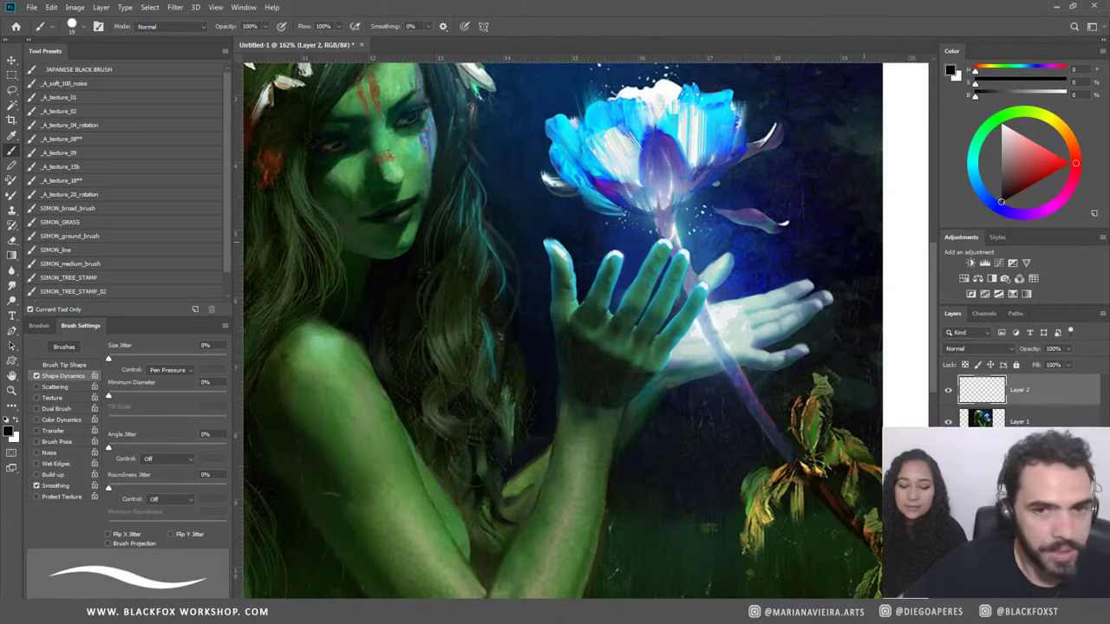
left_click(1020, 133)
mouse_move(1072, 146)
left_mouse_down()
mouse_move(1056, 122)
mouse_move(1069, 162)
left_mouse_up()
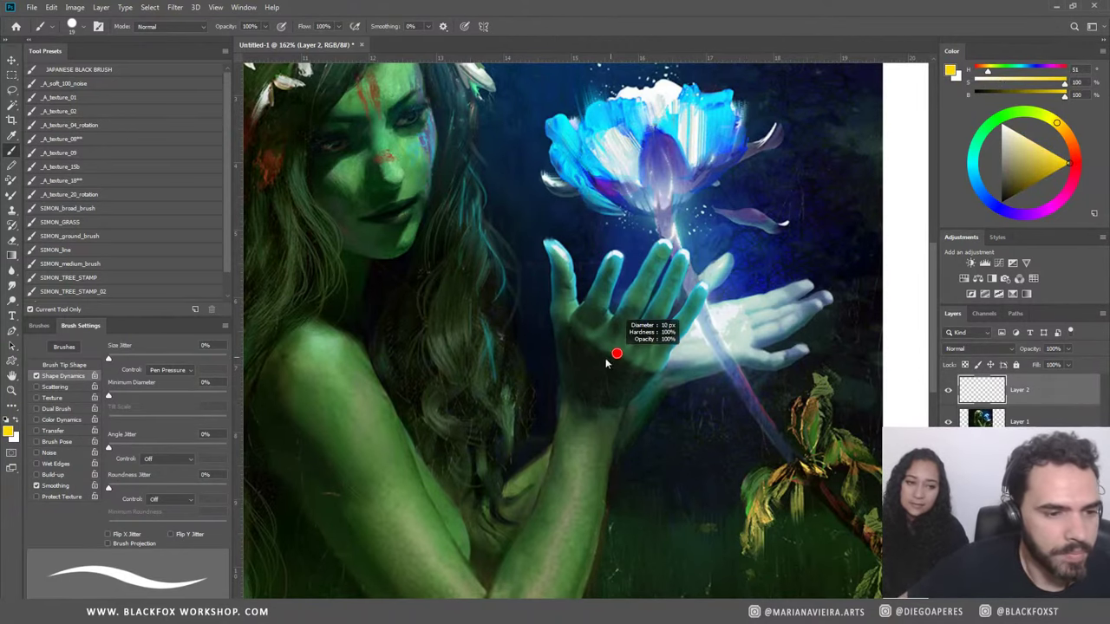
left_click_drag(655, 374, 611, 406)
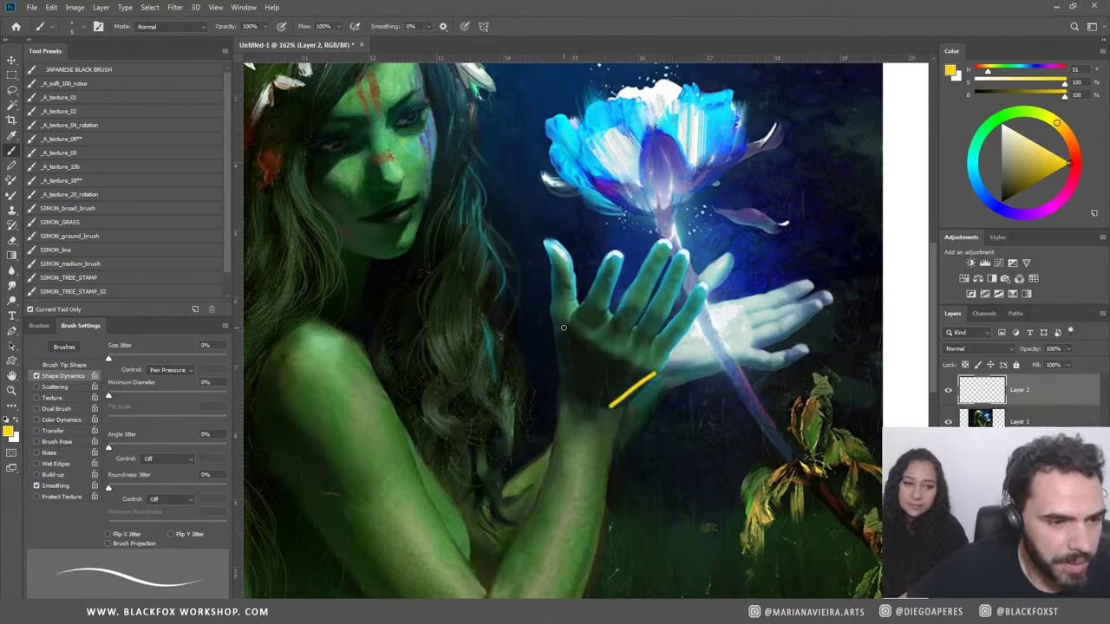
left_click_drag(565, 326, 552, 394)
left_click_drag(614, 409, 576, 399)
left_click_drag(565, 326, 654, 372)
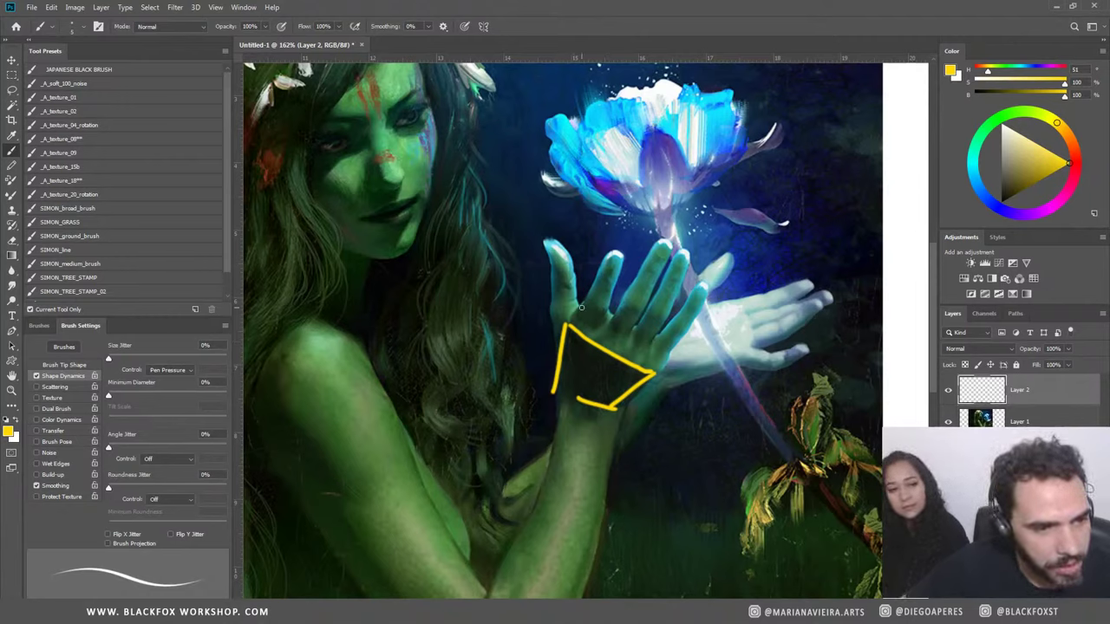
left_click_drag(595, 307, 663, 349)
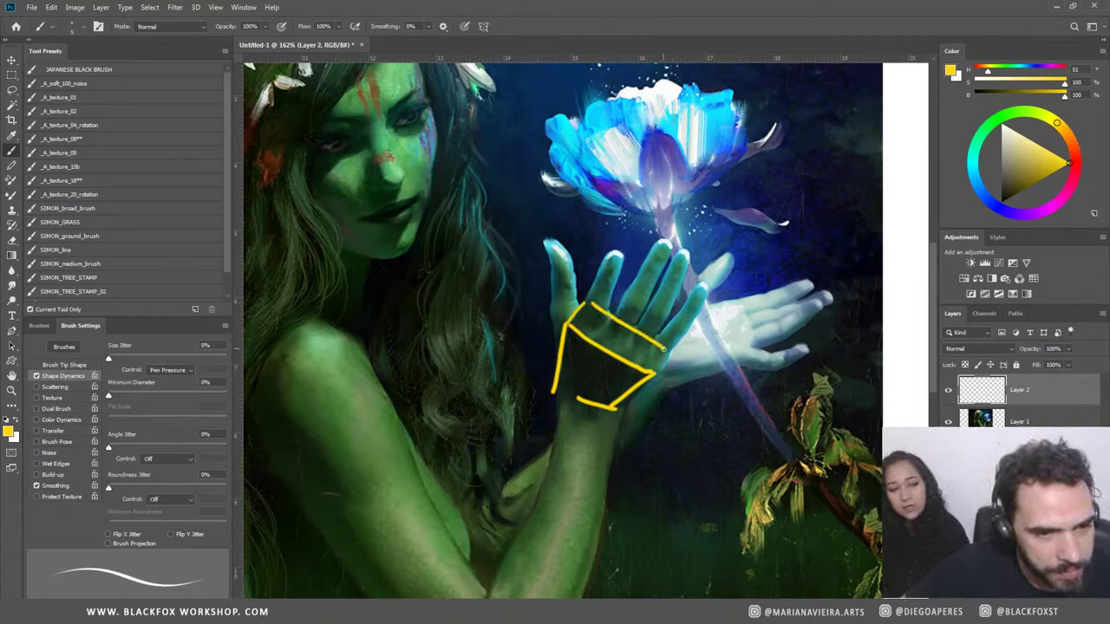
key("ctrl+z")
key("ctrl+z")
Step: Switch to red and trace the wrist's top edge and a line across the knuckles
right_click(641, 335)
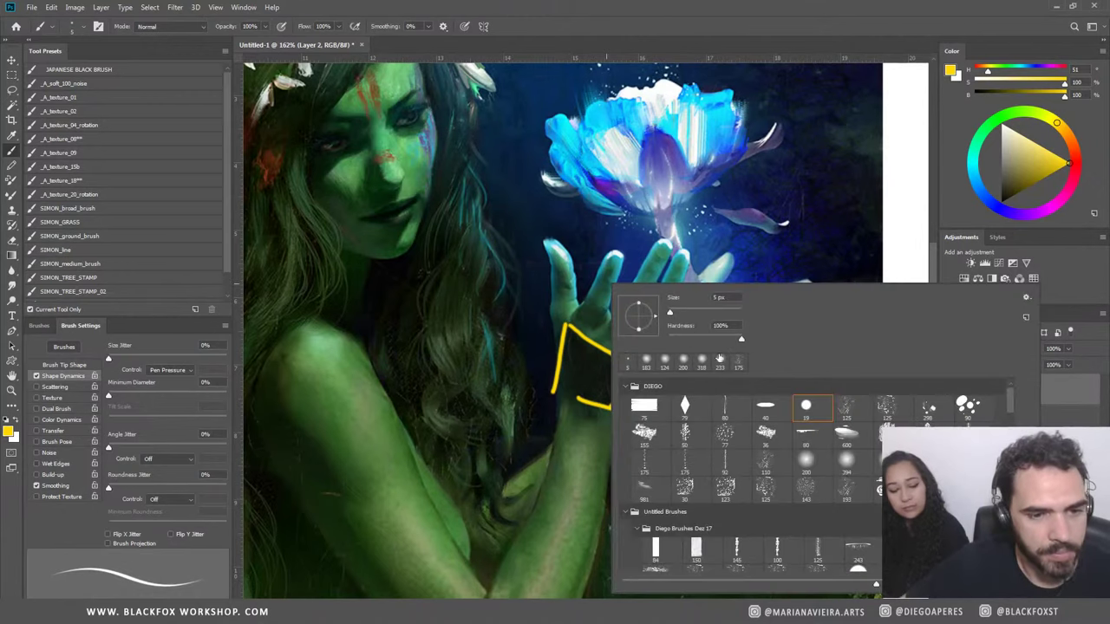
left_click(1058, 141)
left_click(1072, 162)
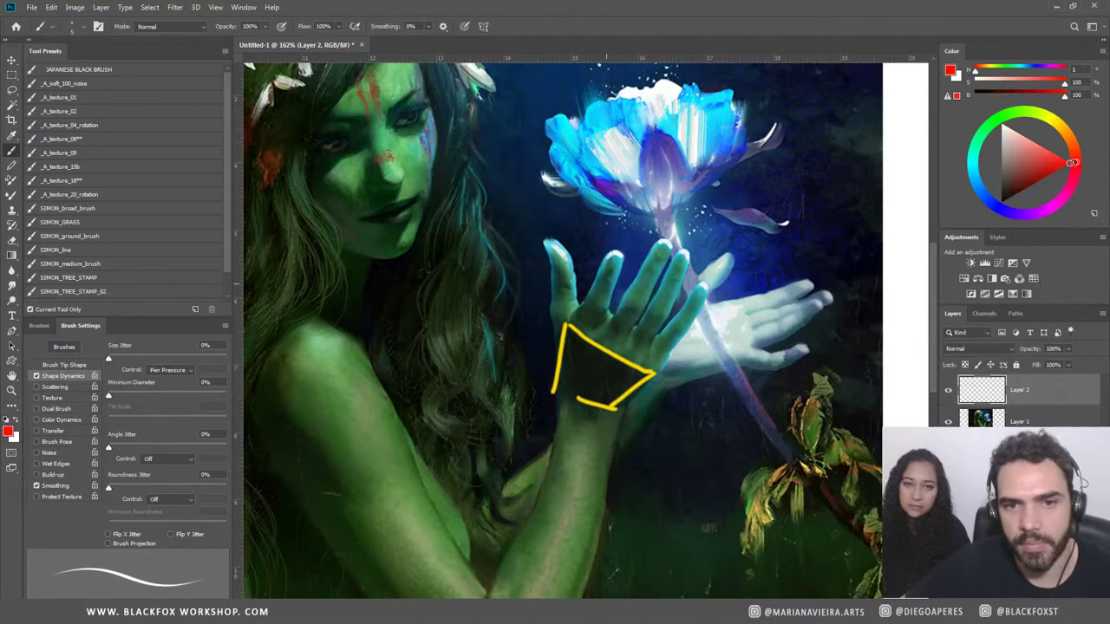
mouse_move(586, 303)
left_mouse_down()
mouse_move(569, 323)
mouse_move(641, 369)
left_mouse_up()
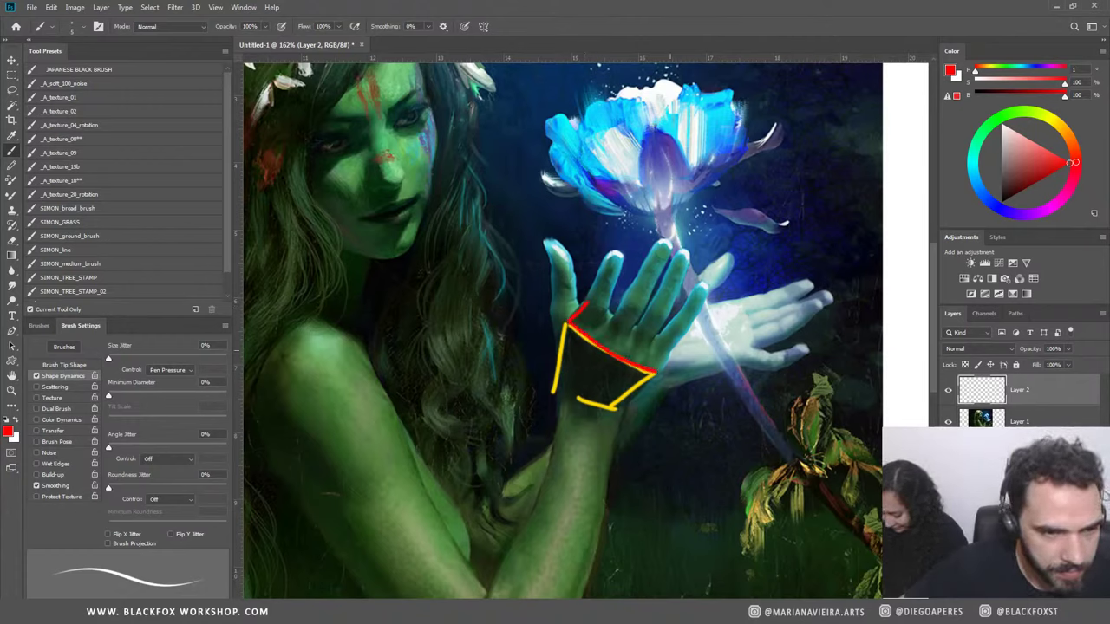
left_click_drag(594, 305, 670, 349)
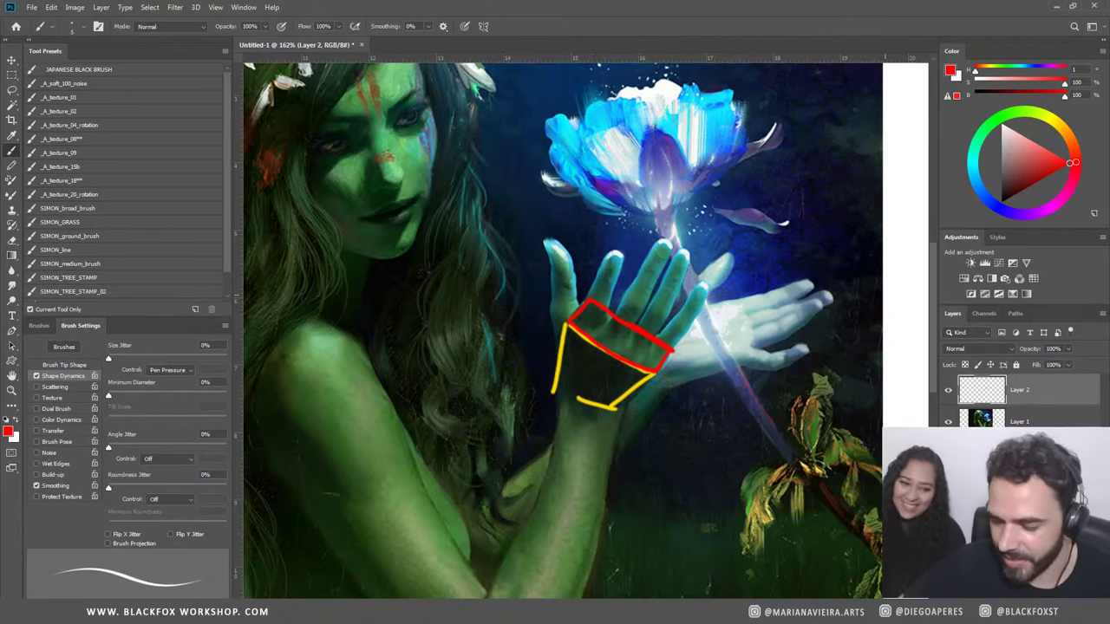
Step: Erase gaps in the red knuckle line with a small hard eraser and add an empty Layer 3
key("e")
right_click(681, 321)
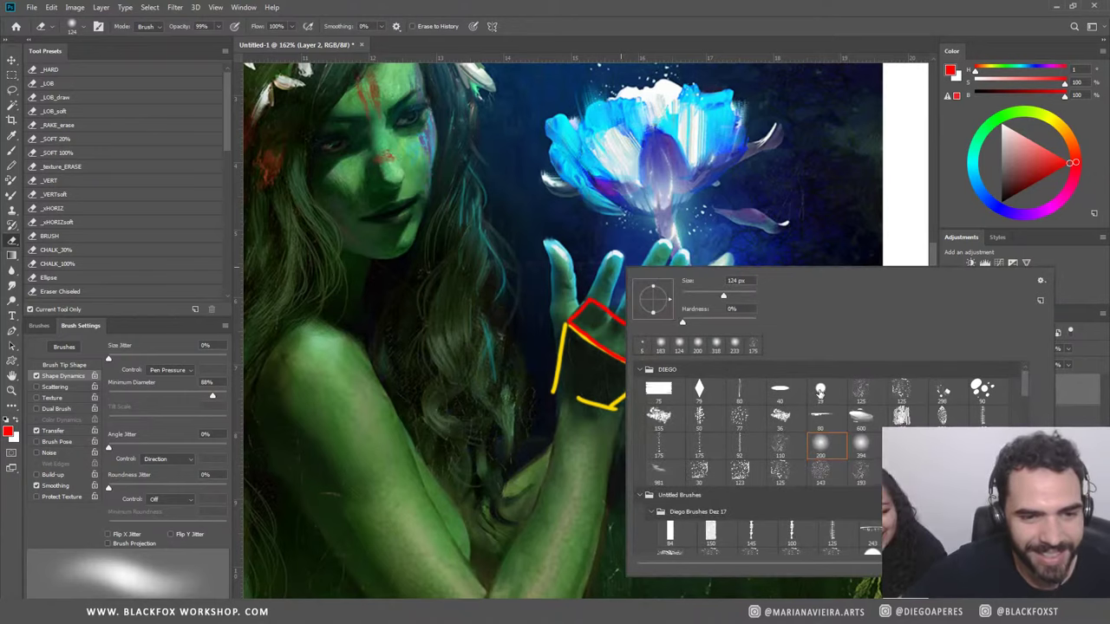
double_click(821, 389)
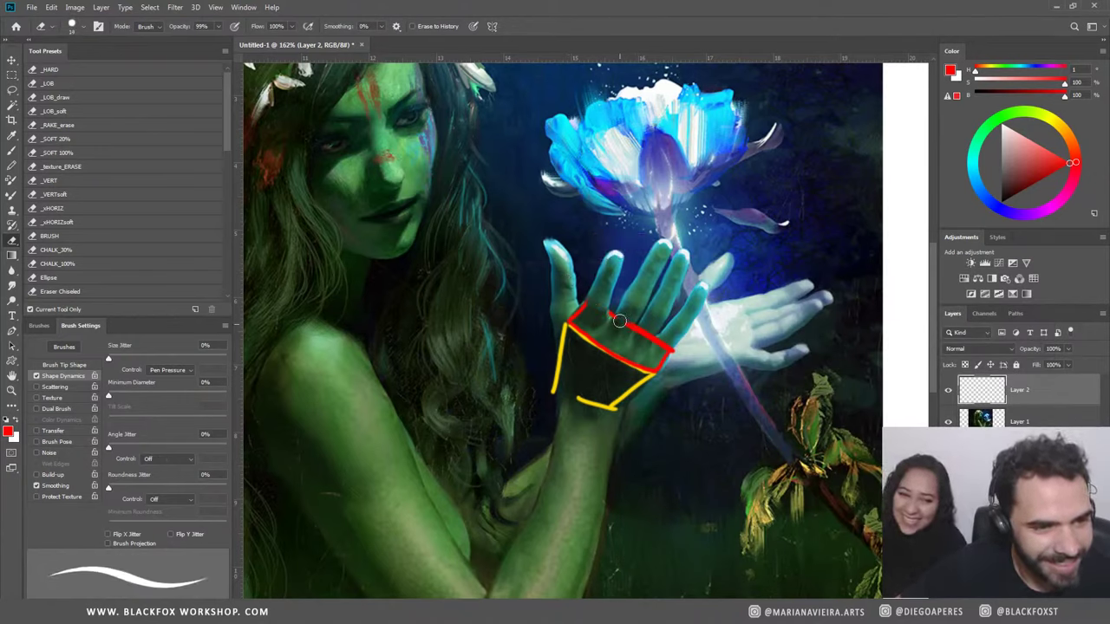
left_click_drag(623, 325, 631, 328)
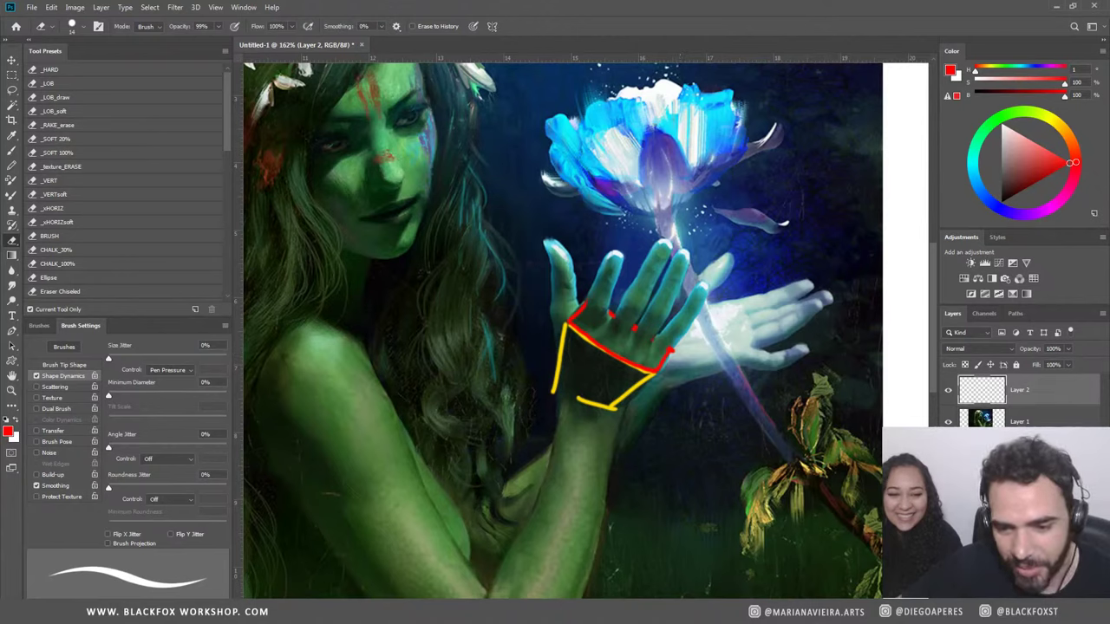
key("ctrl+shift+alt+n")
Step: Sketch boxy lavender finger segments on Layer 3, then hide that layer
key("b")
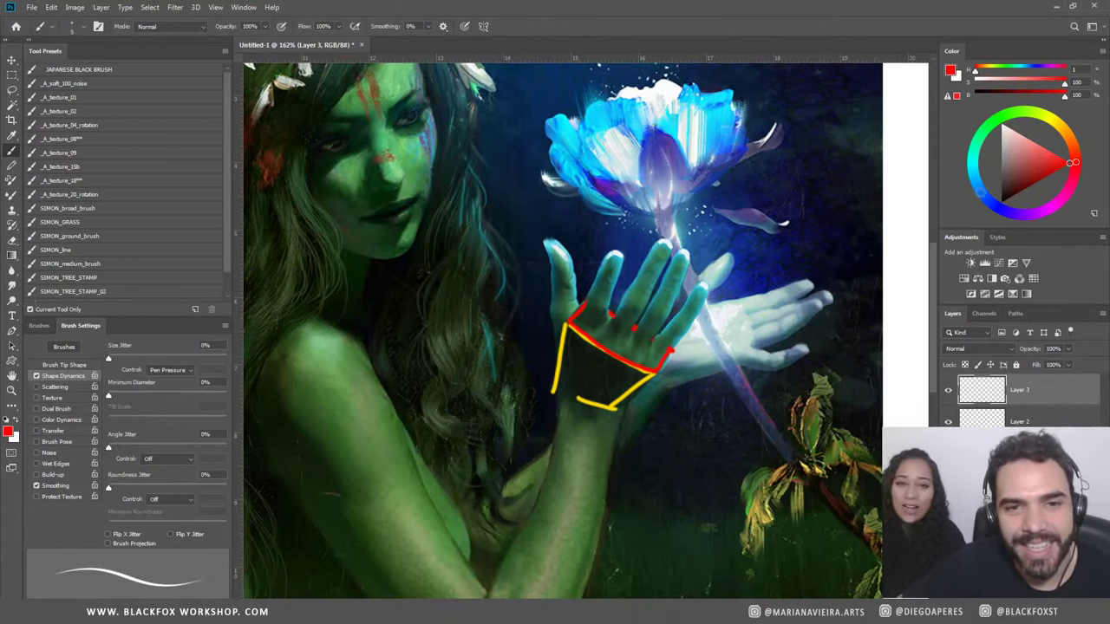
left_click(1004, 212)
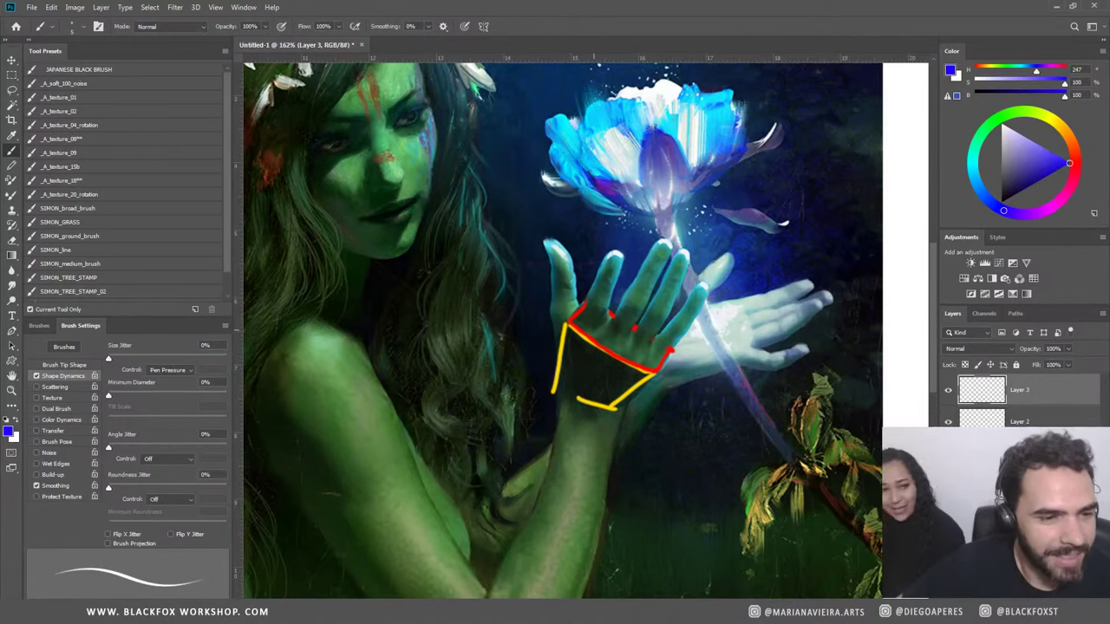
left_click_drag(610, 296, 604, 320)
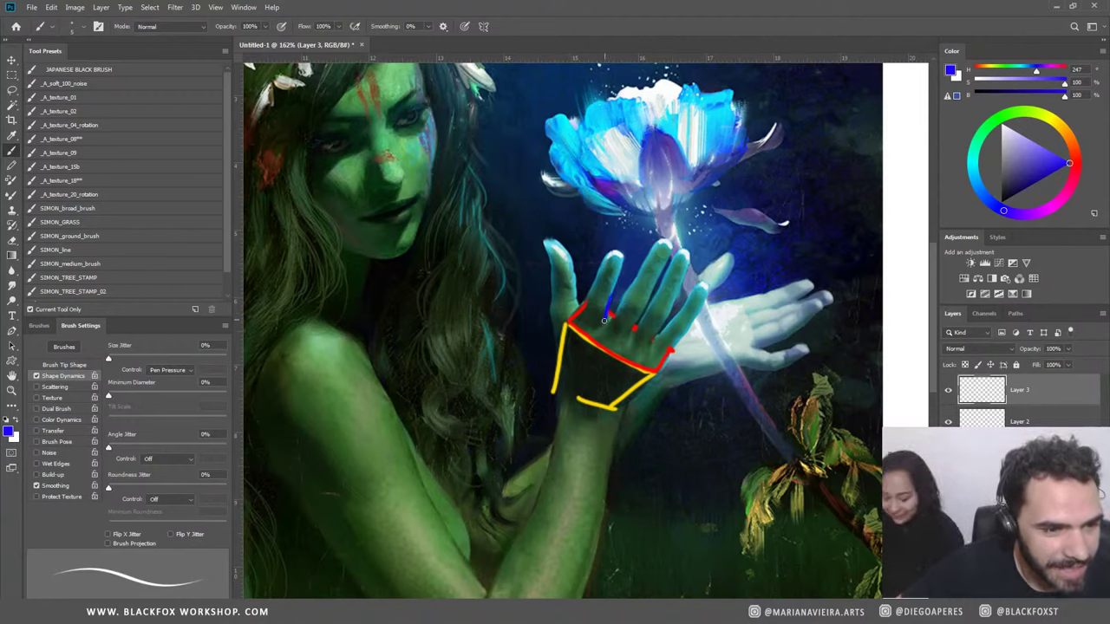
key("ctrl+z")
left_click_drag(1033, 152, 1020, 133)
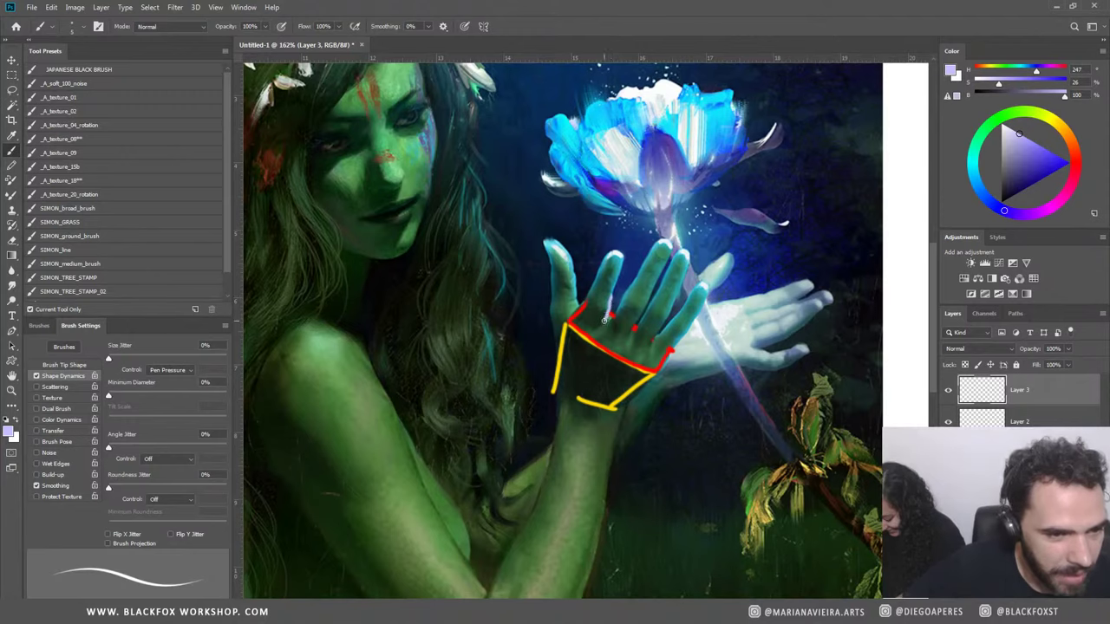
left_click(1024, 83)
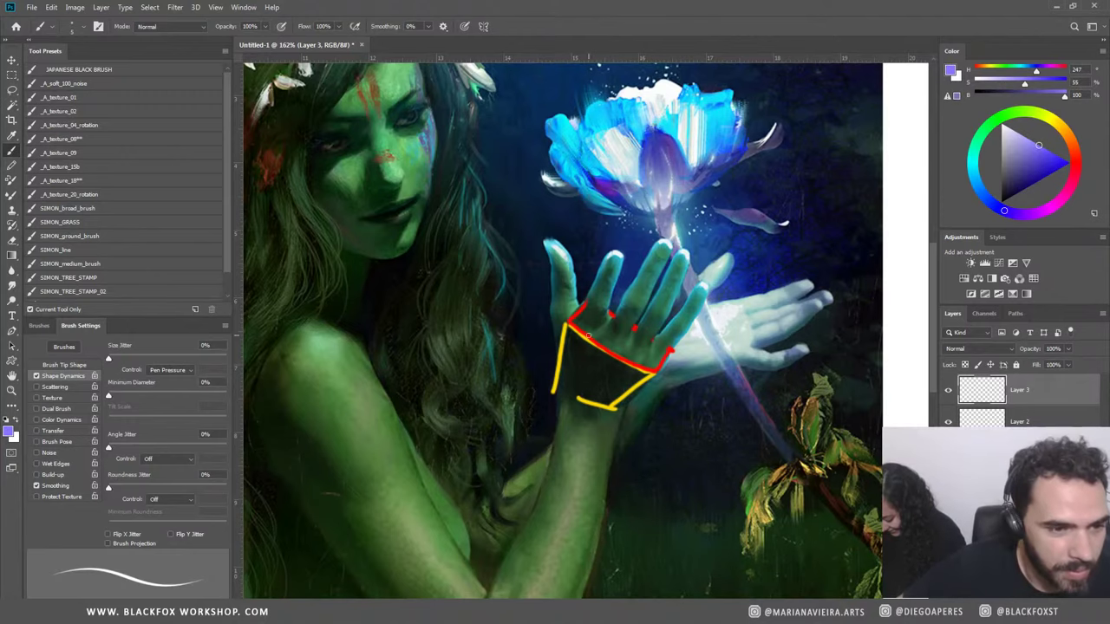
left_click_drag(586, 326, 587, 313)
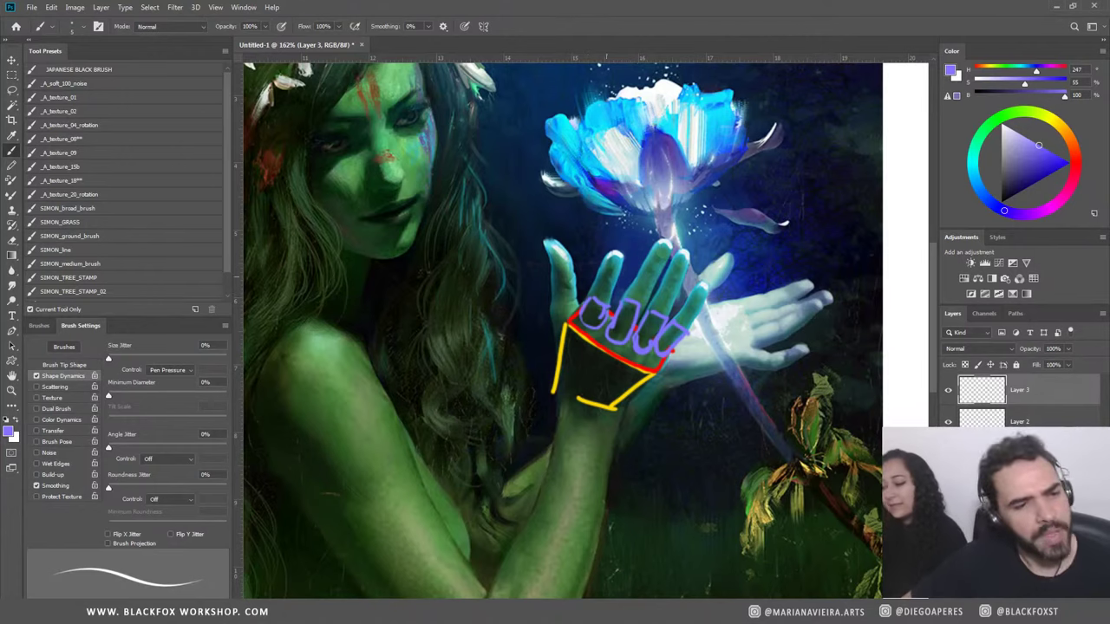
left_click(948, 389)
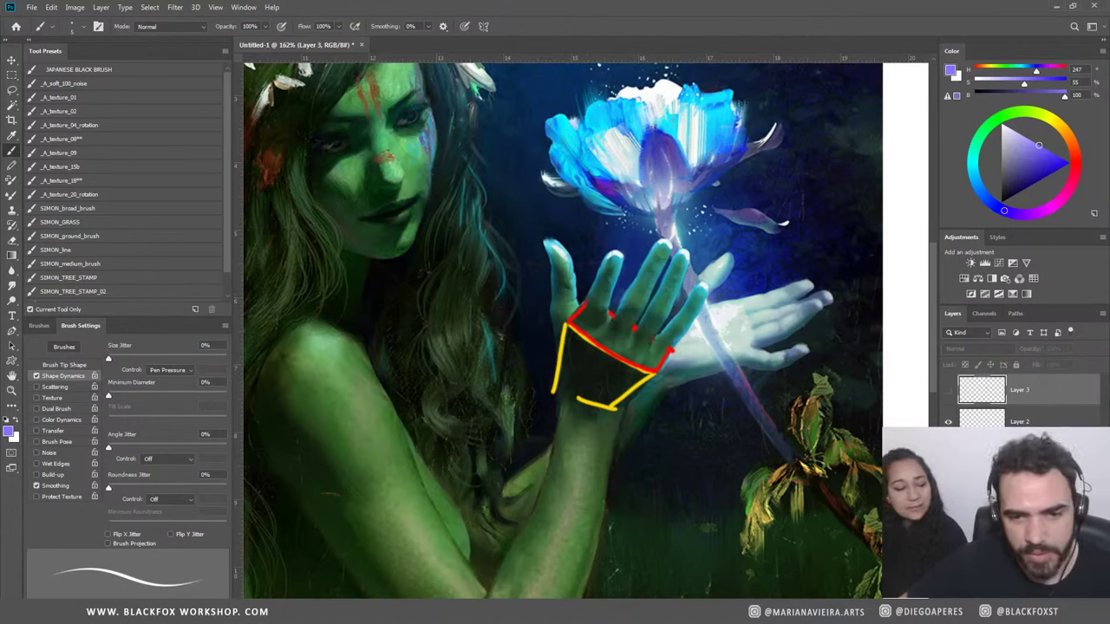
Step: Add Layer 4 and draw yellow-green guide lines across the knuckles
key("ctrl+shift+alt+n")
left_click(1037, 113)
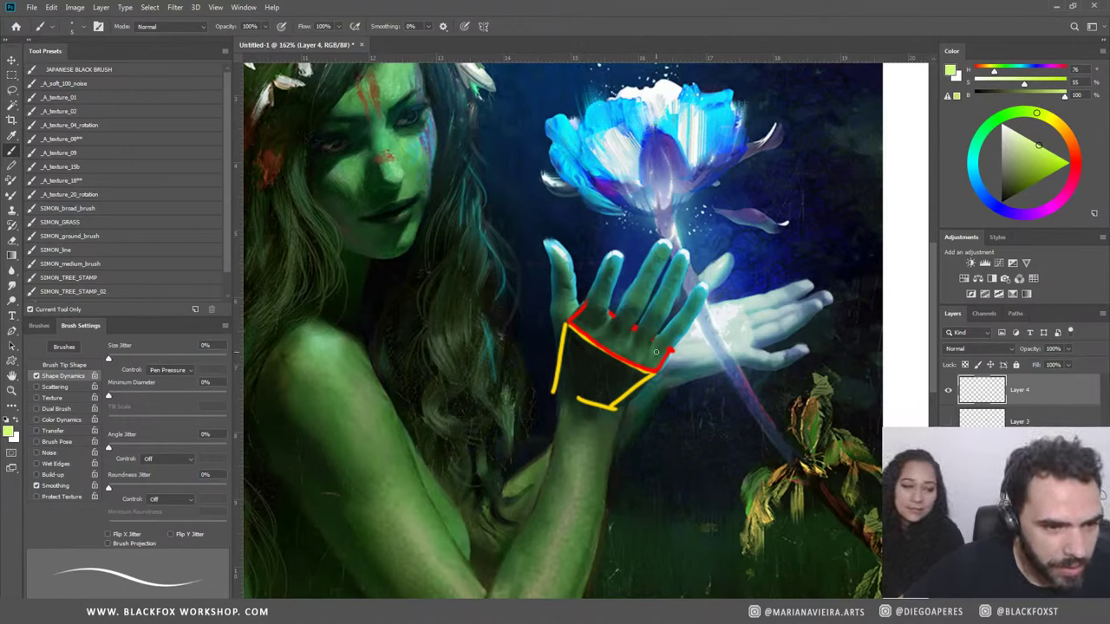
left_click_drag(589, 318, 655, 352)
left_click_drag(586, 317, 588, 299)
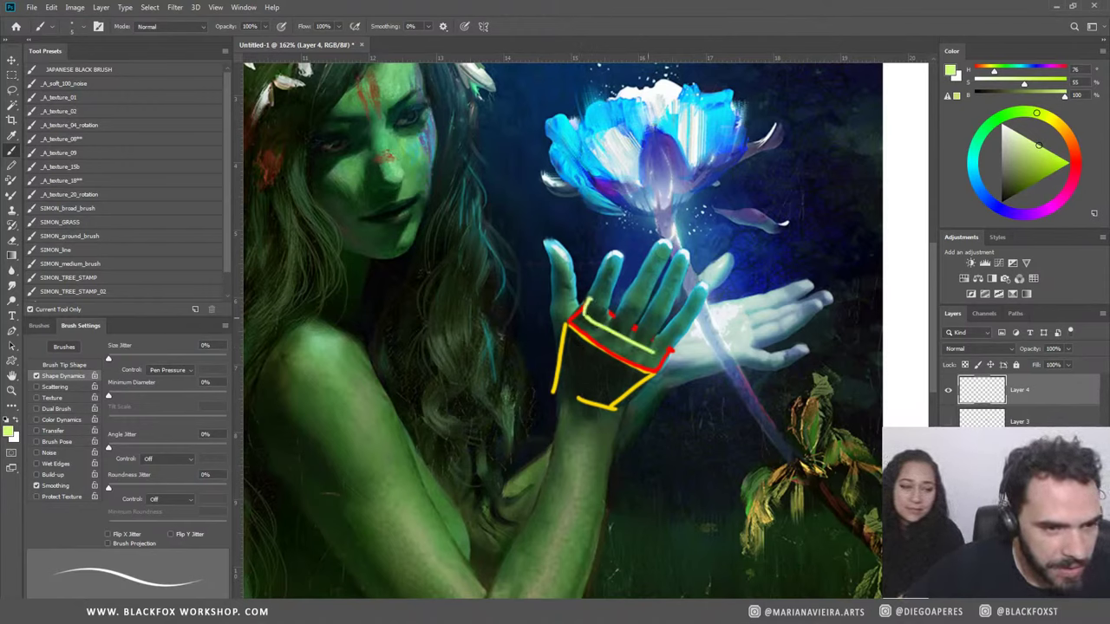
left_click_drag(685, 328, 588, 297)
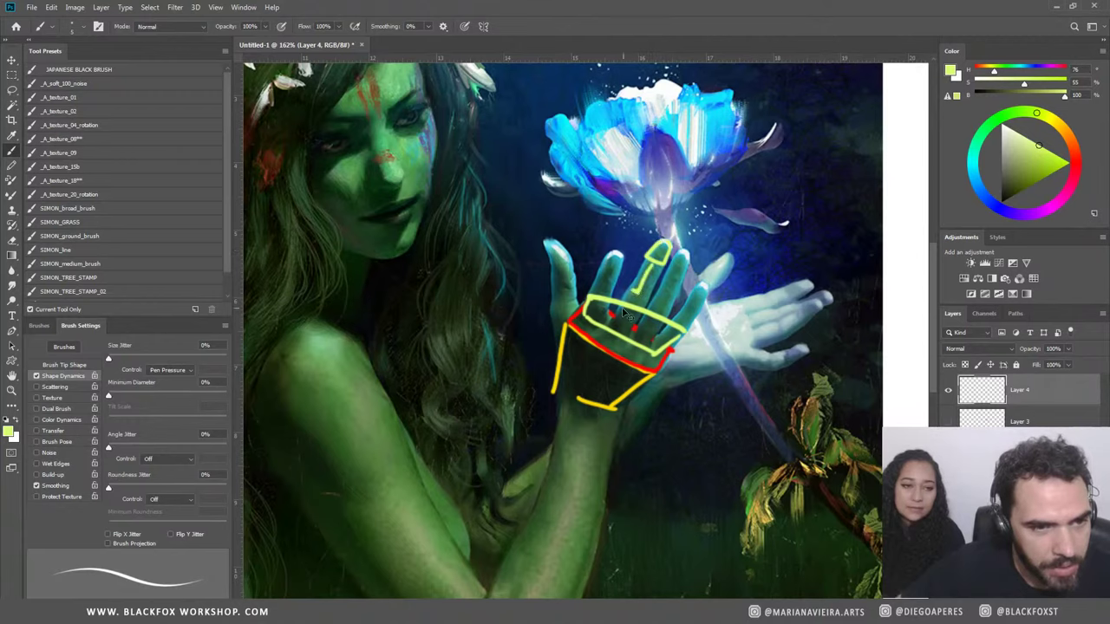
key("ctrl+z")
key("ctrl+z")
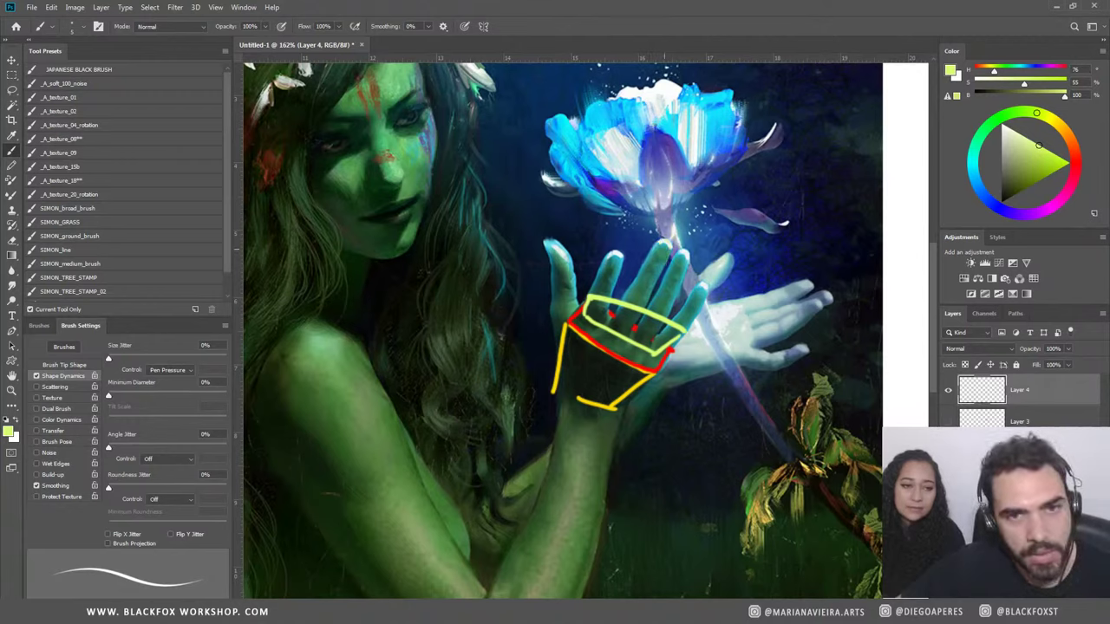
Step: Draw blue knuckle, finger and palm lines, then hide Layer 4
left_click_drag(998, 70, 1029, 70)
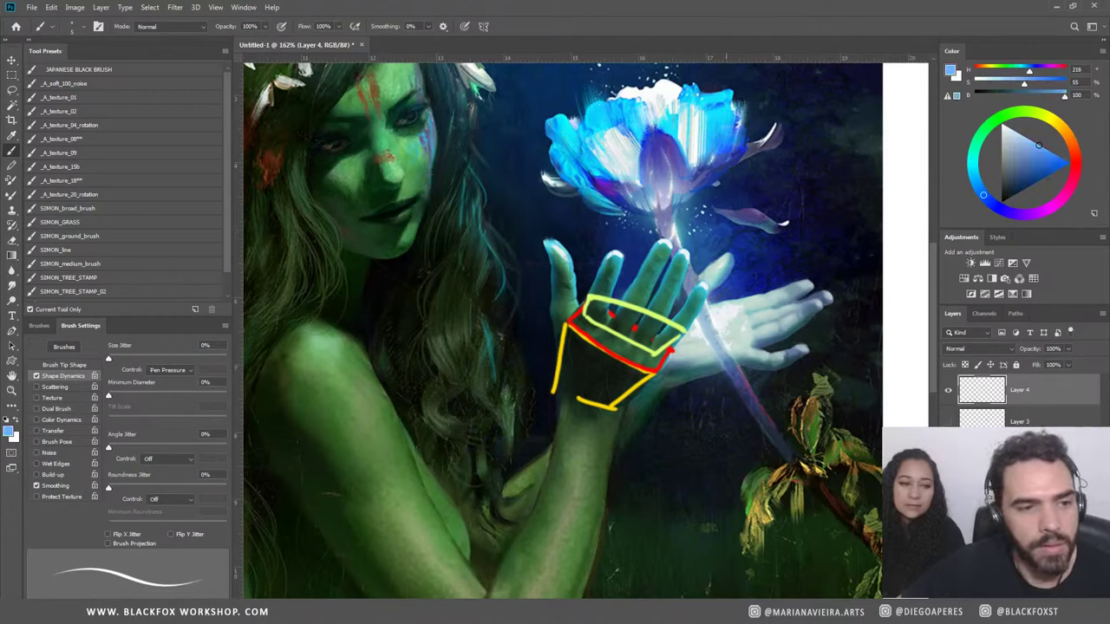
left_click_drag(590, 295, 681, 324)
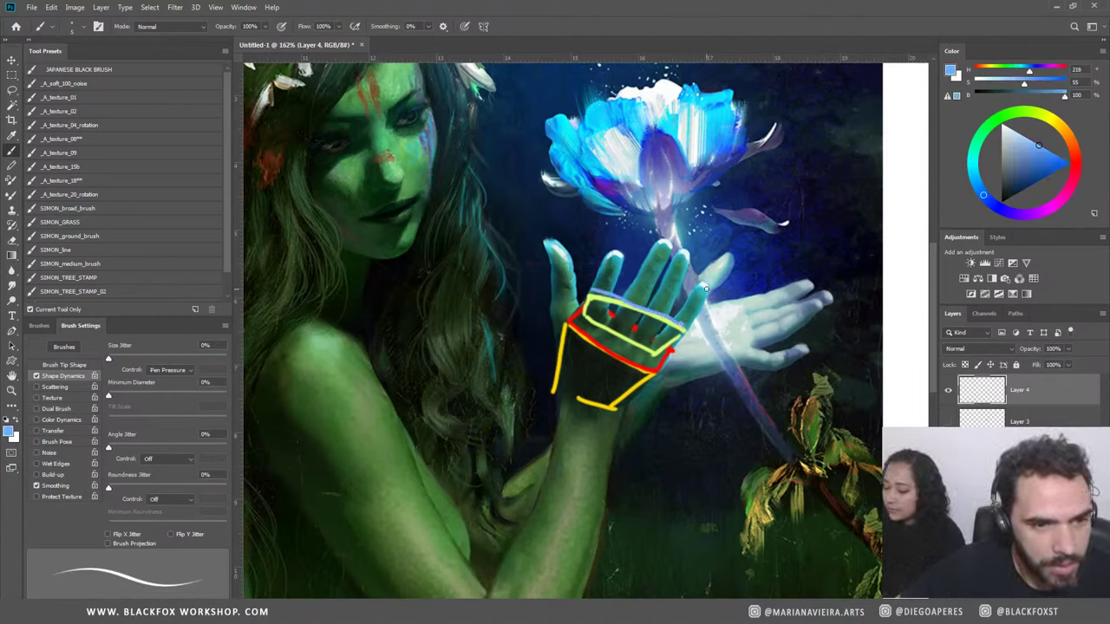
mouse_move(702, 288)
left_mouse_down()
mouse_move(669, 245)
mouse_move(613, 256)
mouse_move(586, 290)
mouse_move(647, 305)
left_mouse_up()
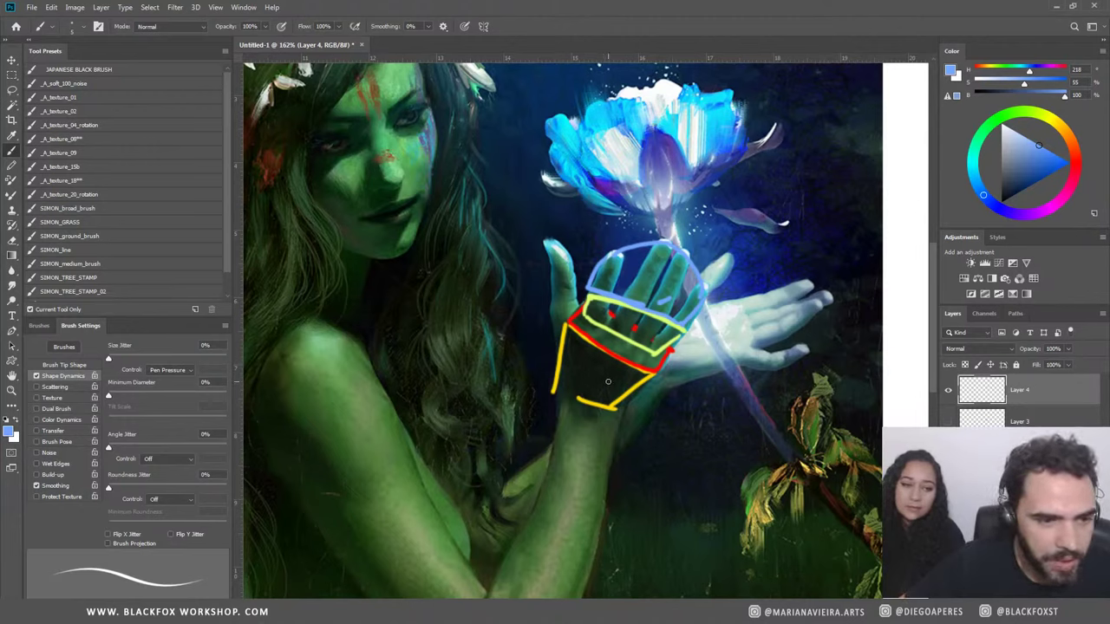
left_click_drag(628, 388, 564, 348)
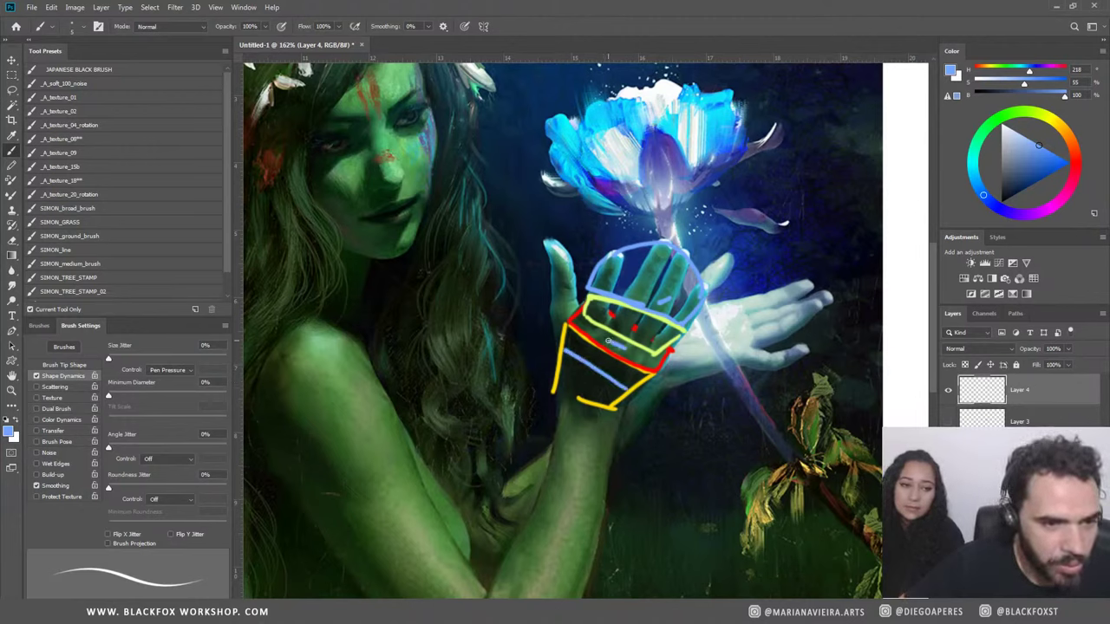
left_click_drag(618, 315, 632, 321)
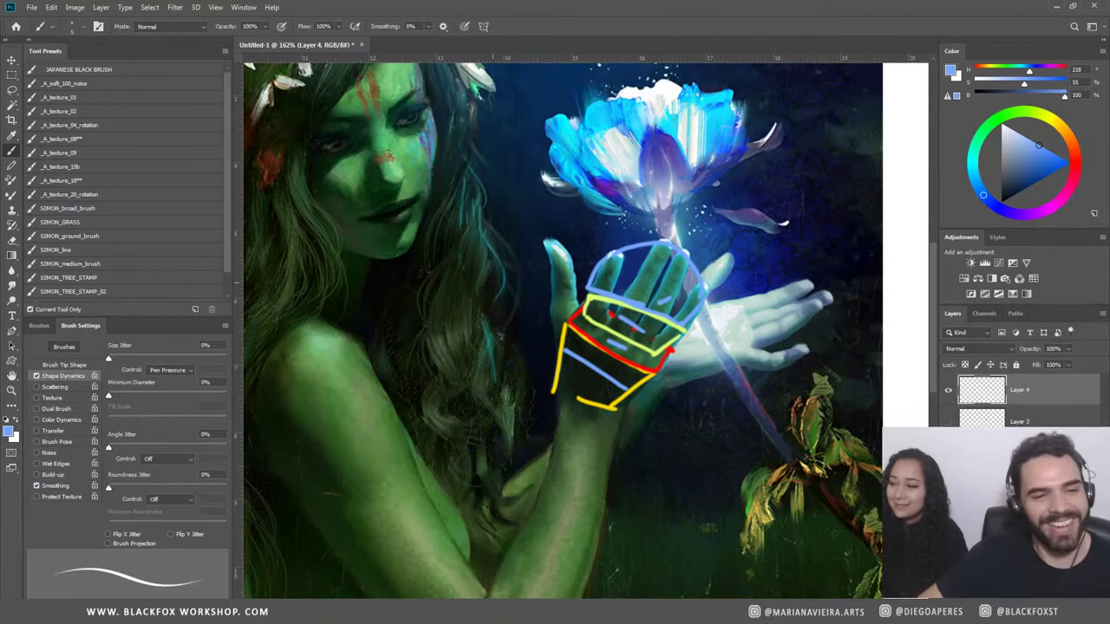
left_click(949, 390)
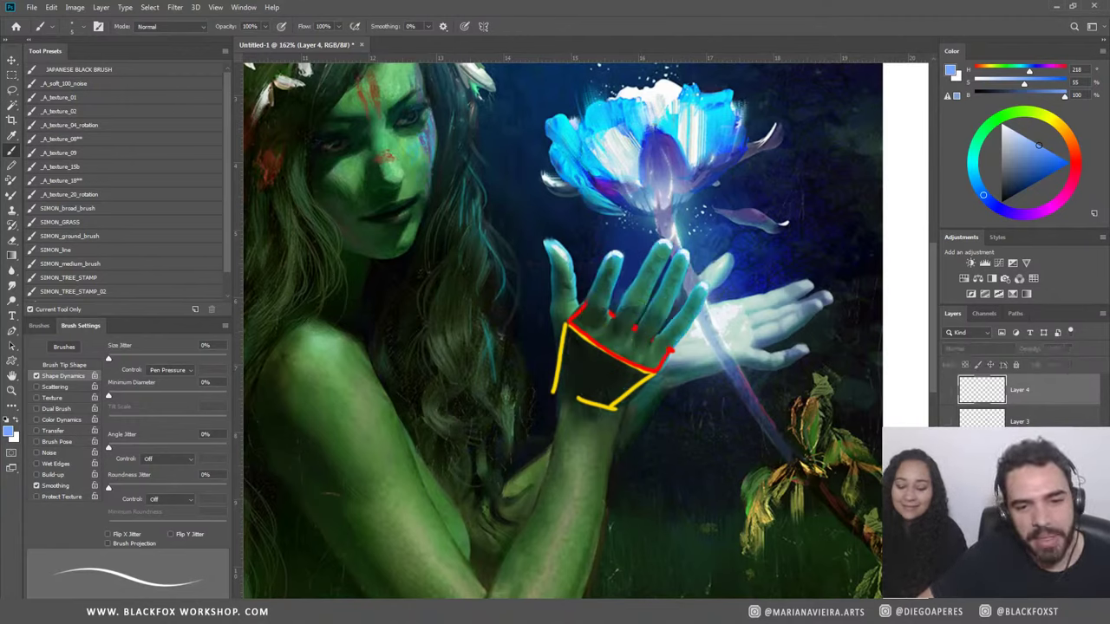
Step: Hide the red and yellow guide lines, zoom in on the hand, then zoom out to the full painting
key("ctrl+comma")
key("z")
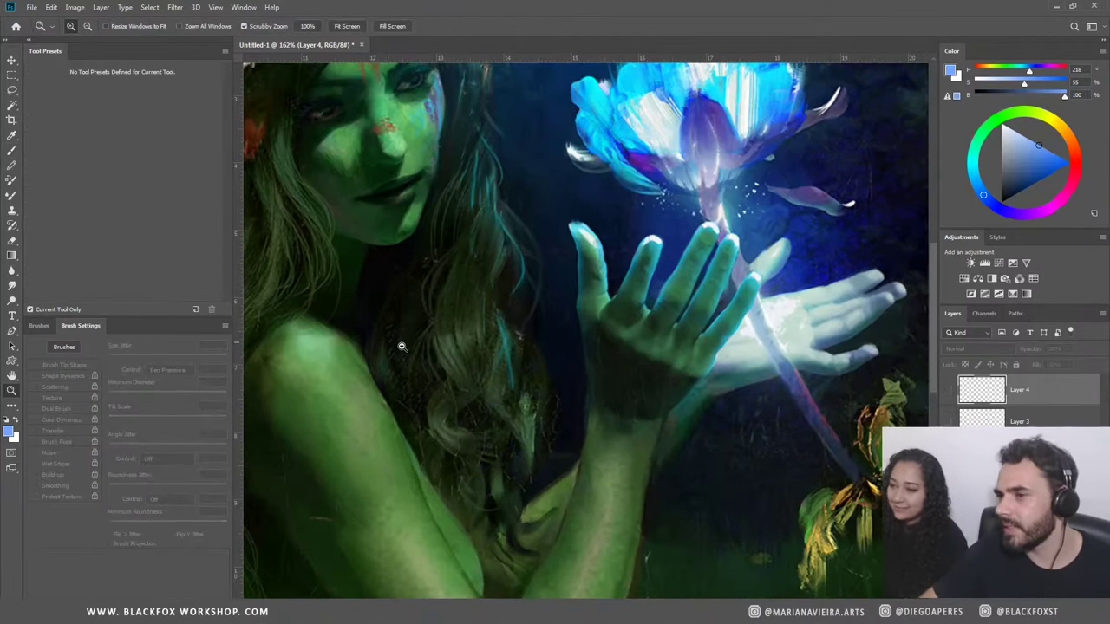
left_click_drag(396, 347, 418, 340)
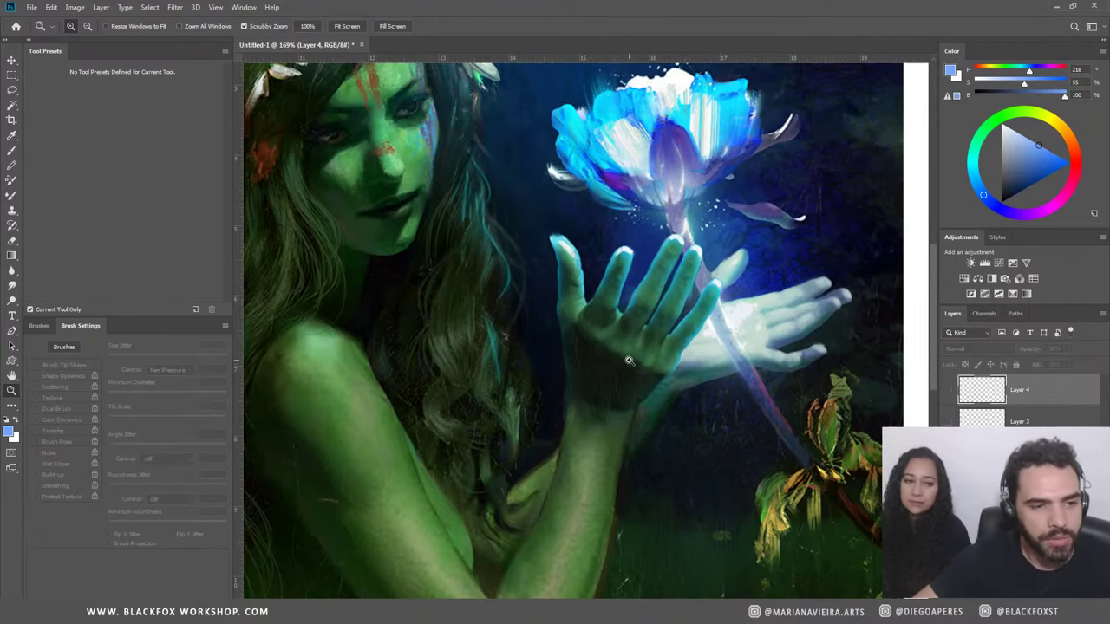
left_click_drag(615, 367, 647, 375)
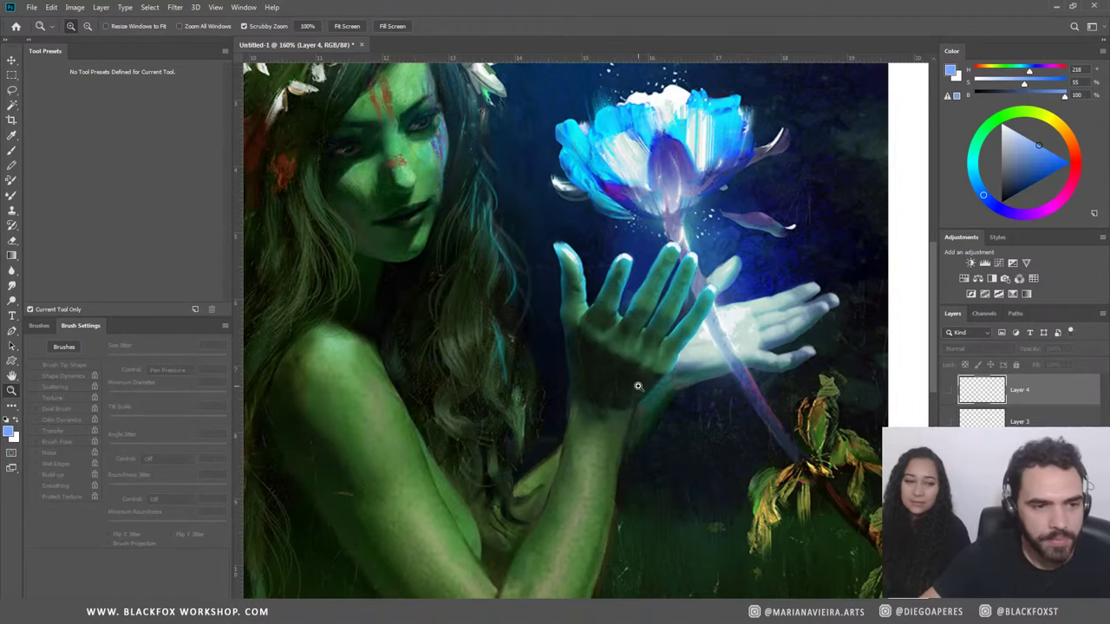
left_click_drag(634, 383, 643, 387)
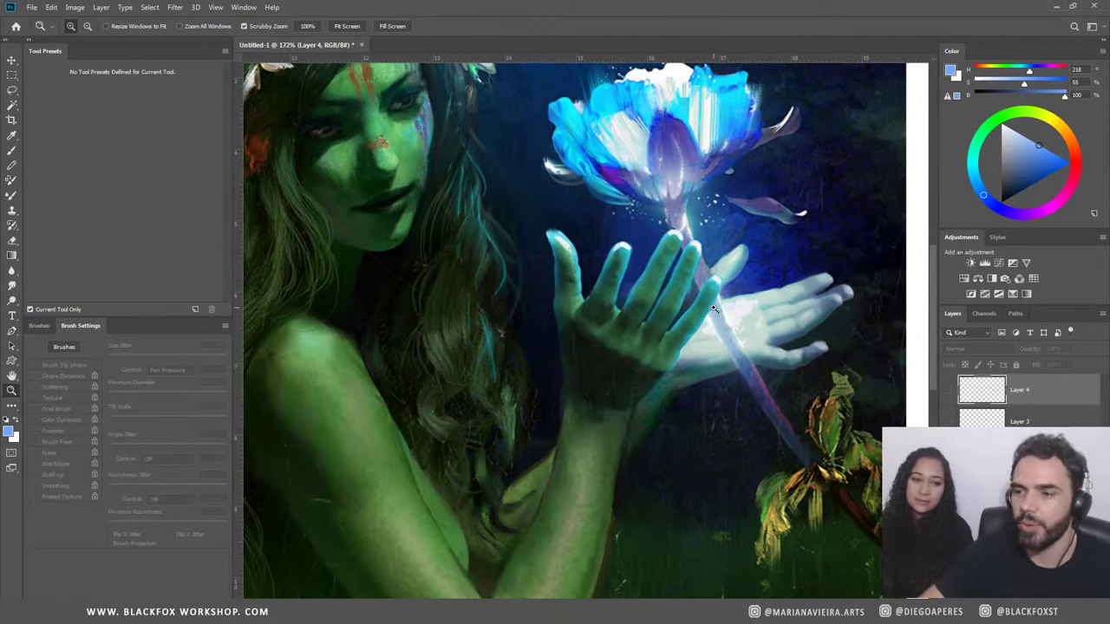
mouse_move(612, 379)
left_mouse_down()
mouse_move(609, 336)
mouse_move(651, 318)
left_mouse_up()
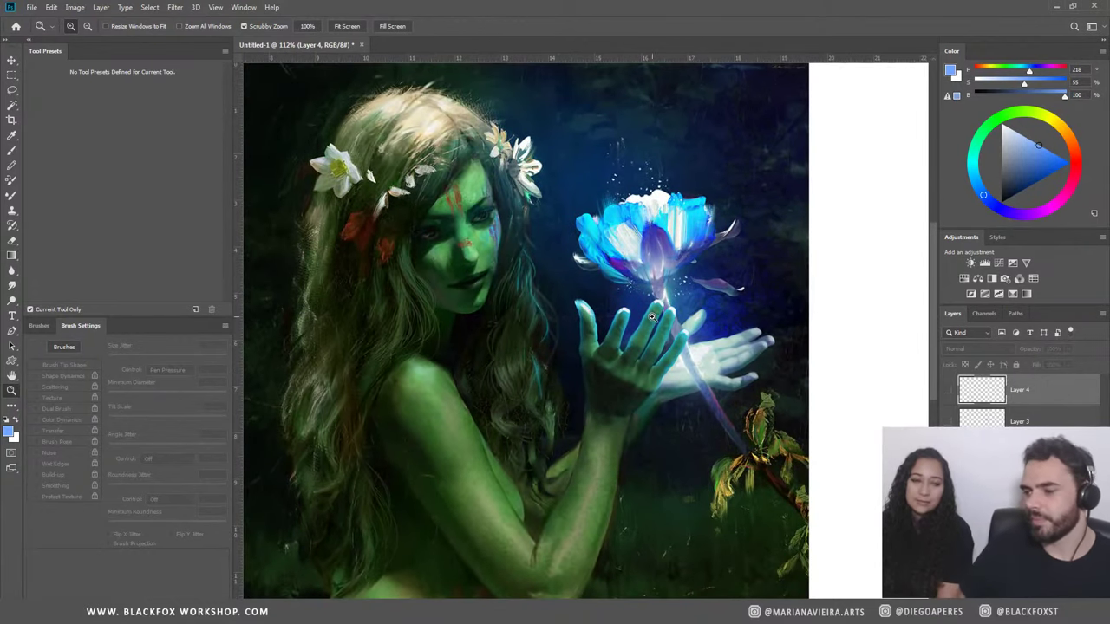